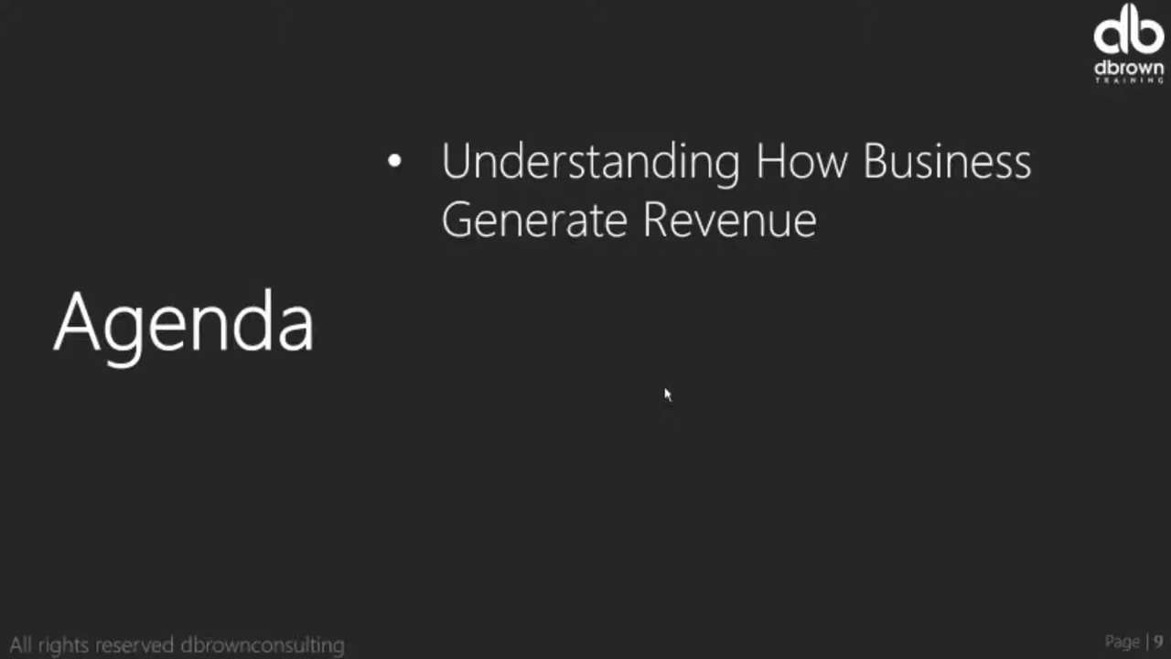
# - Reveal the three agenda points, then advance past the Demo slide to the Recap on Part 1 slide
pyautogui.click(665, 393)
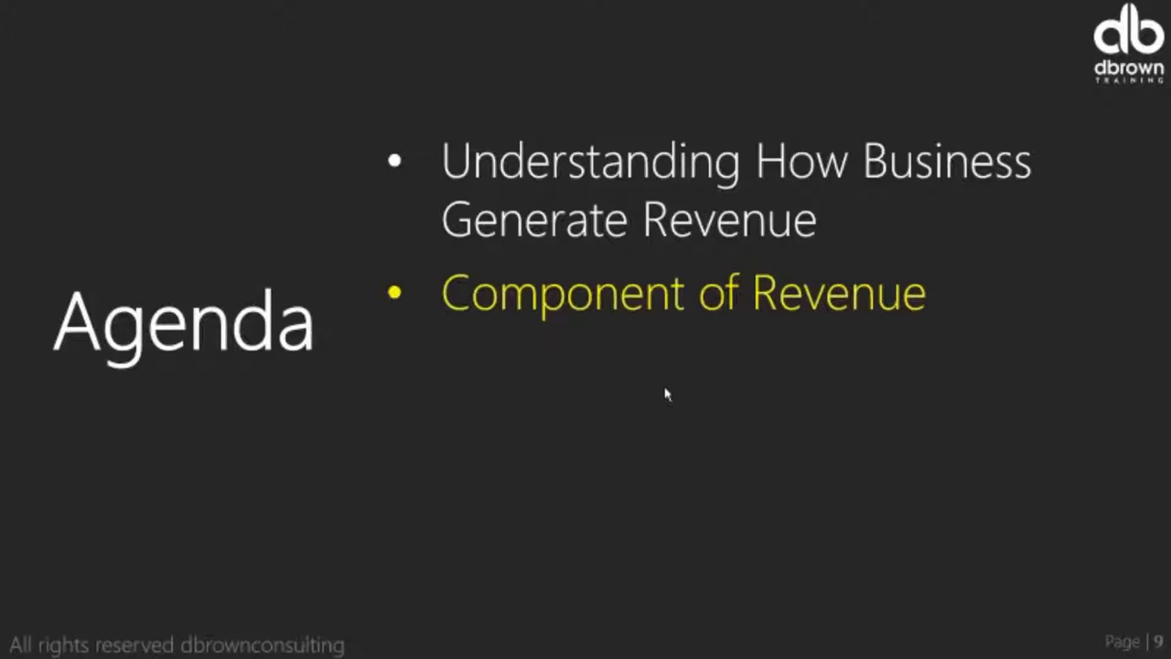
pyautogui.click(666, 394)
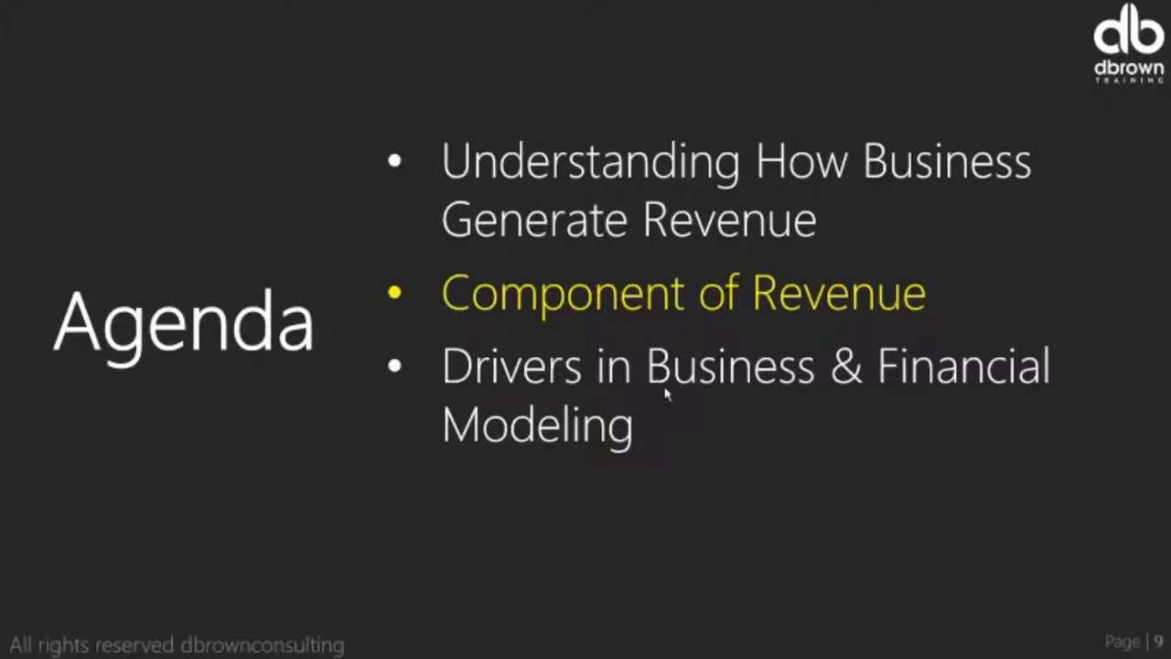
pyautogui.click(666, 394)
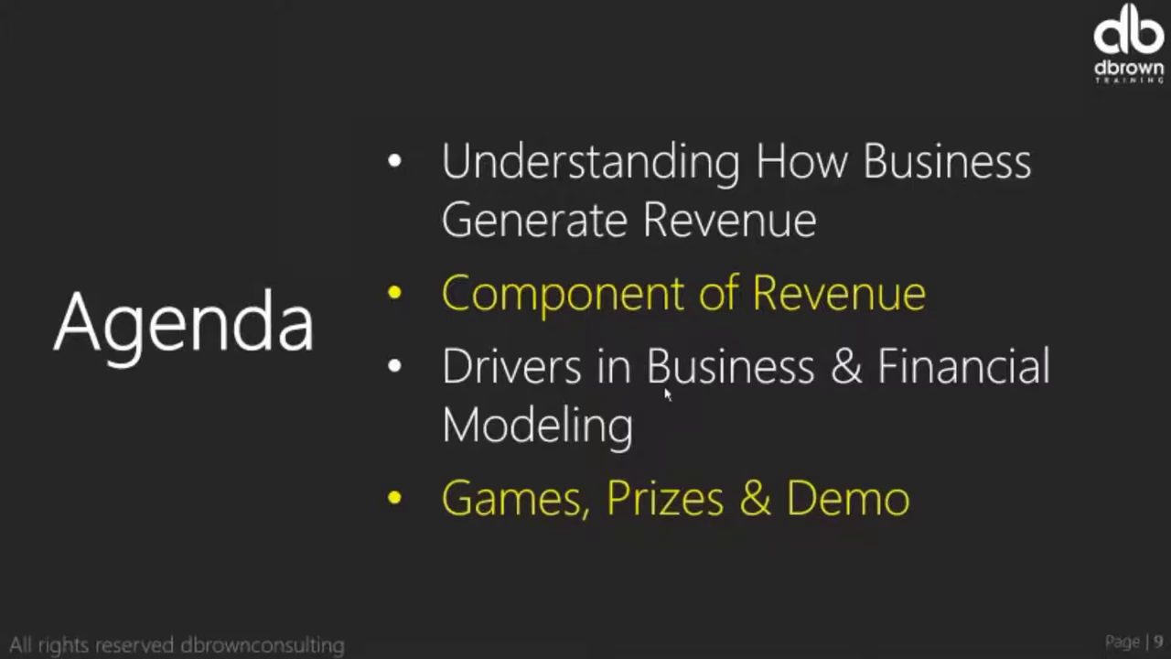
pyautogui.click(666, 393)
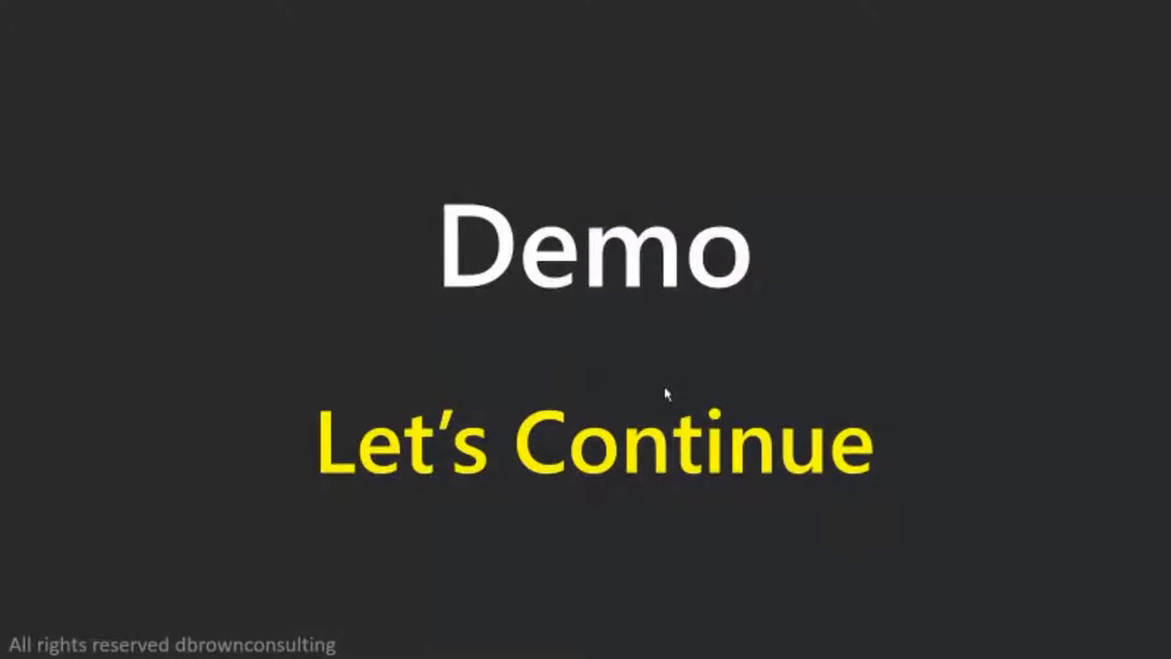
pyautogui.click(666, 394)
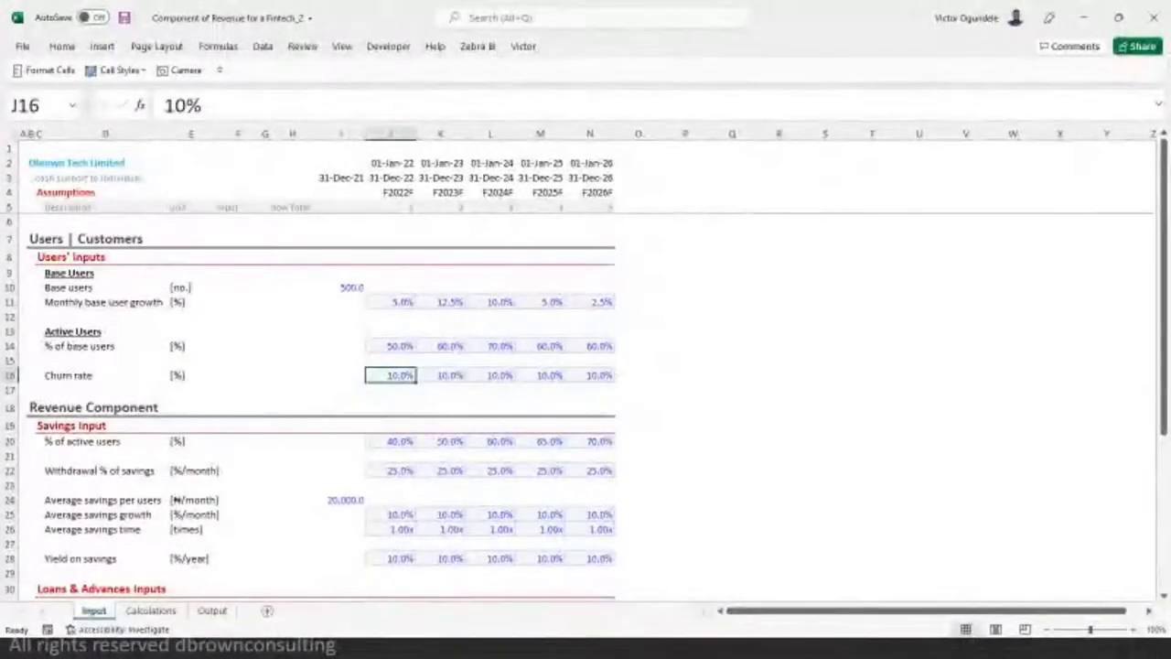
pyautogui.scroll(3, 586, 366)
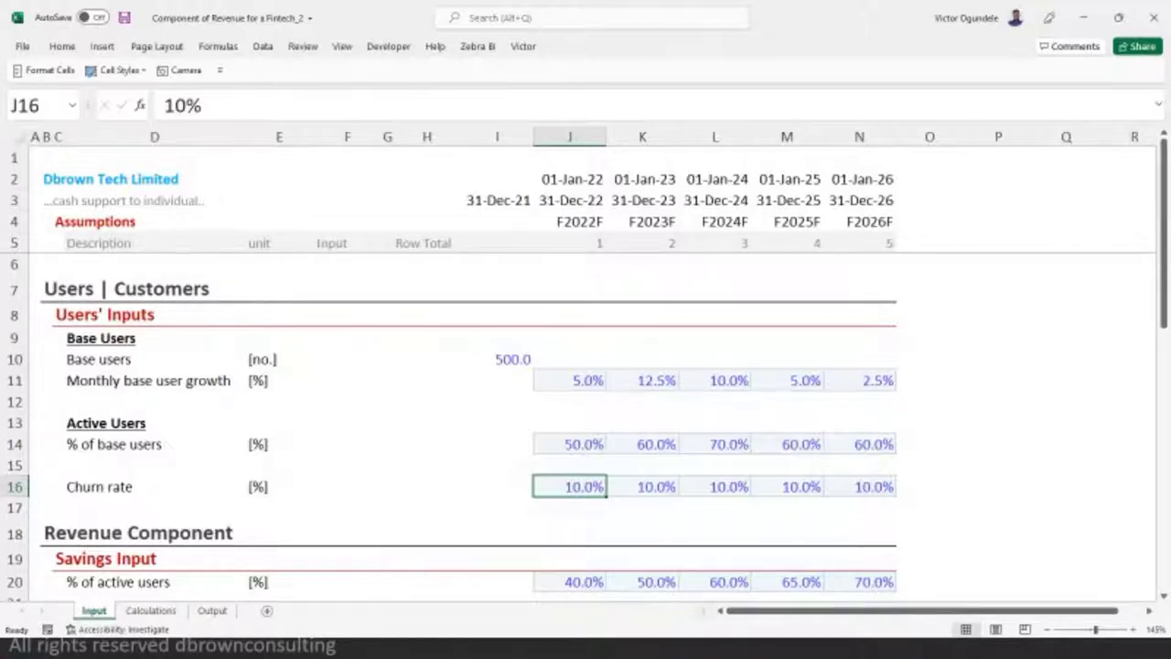
pyautogui.click(528, 445)
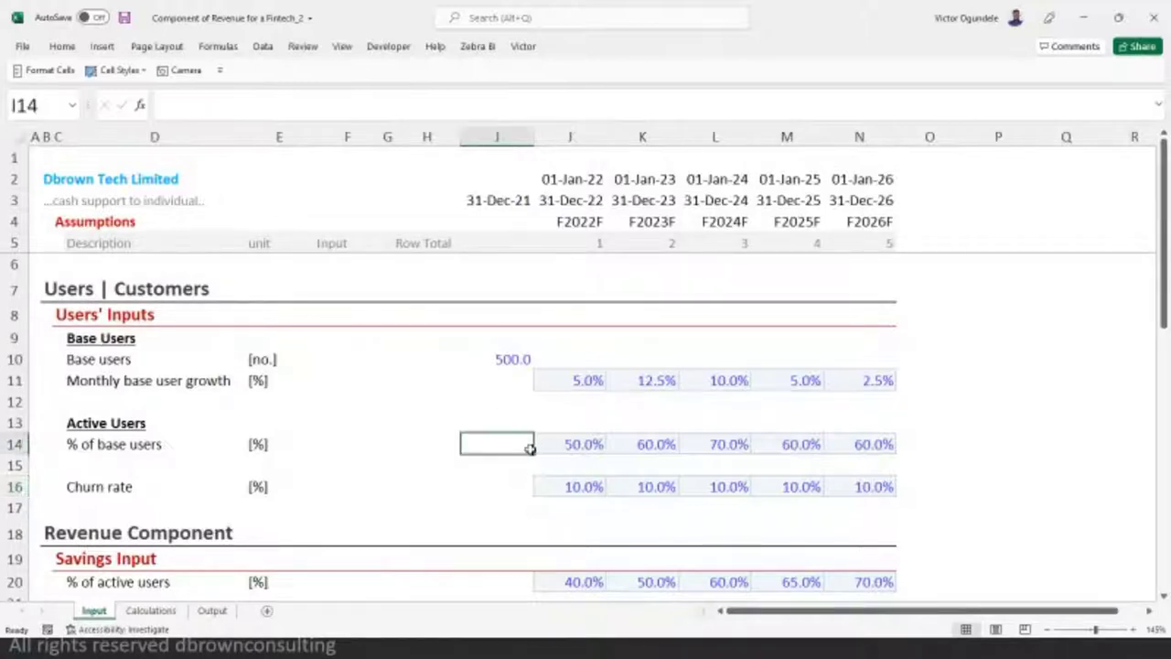
pyautogui.scroll(1, 528, 446)
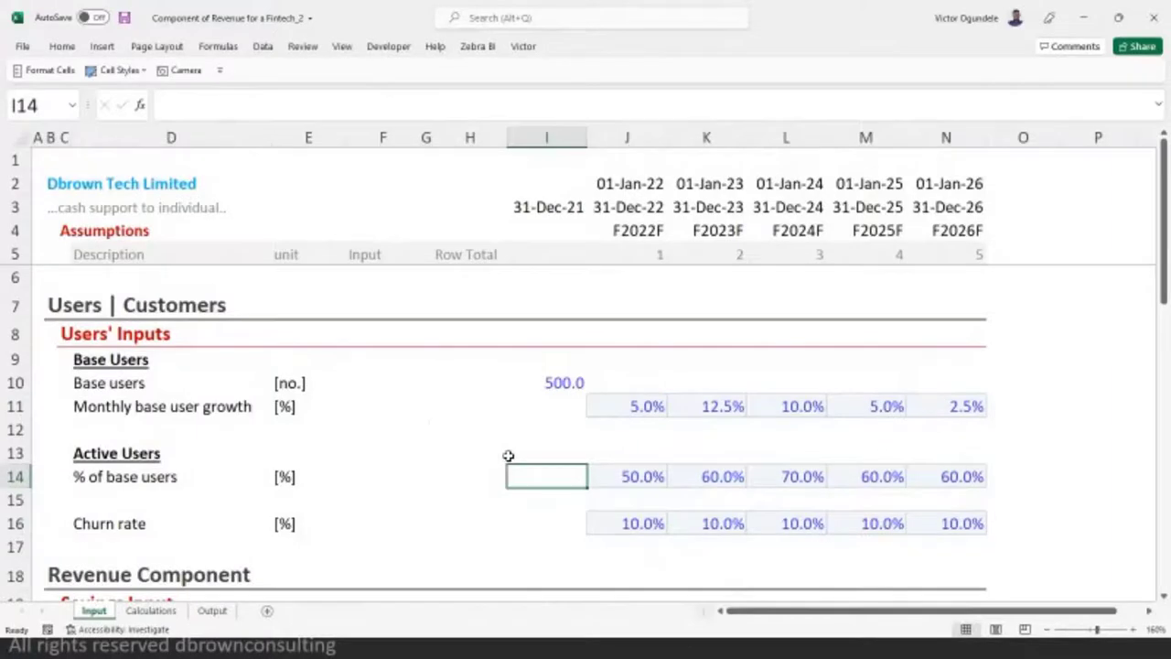
pyautogui.click(165, 358)
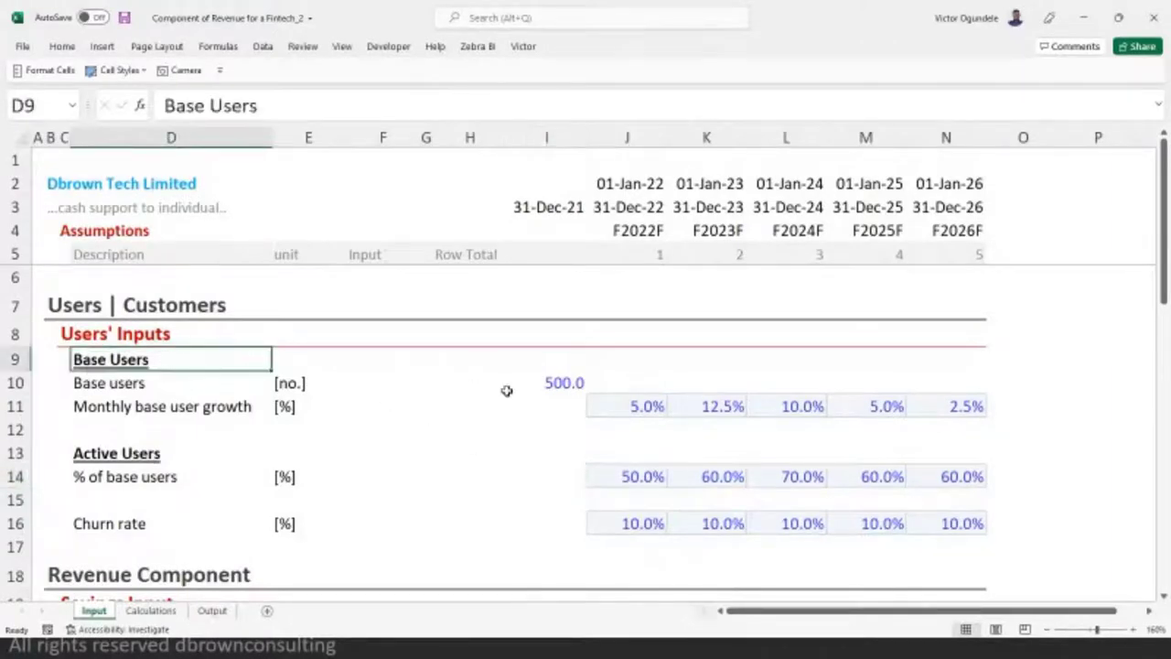
pyautogui.click(544, 387)
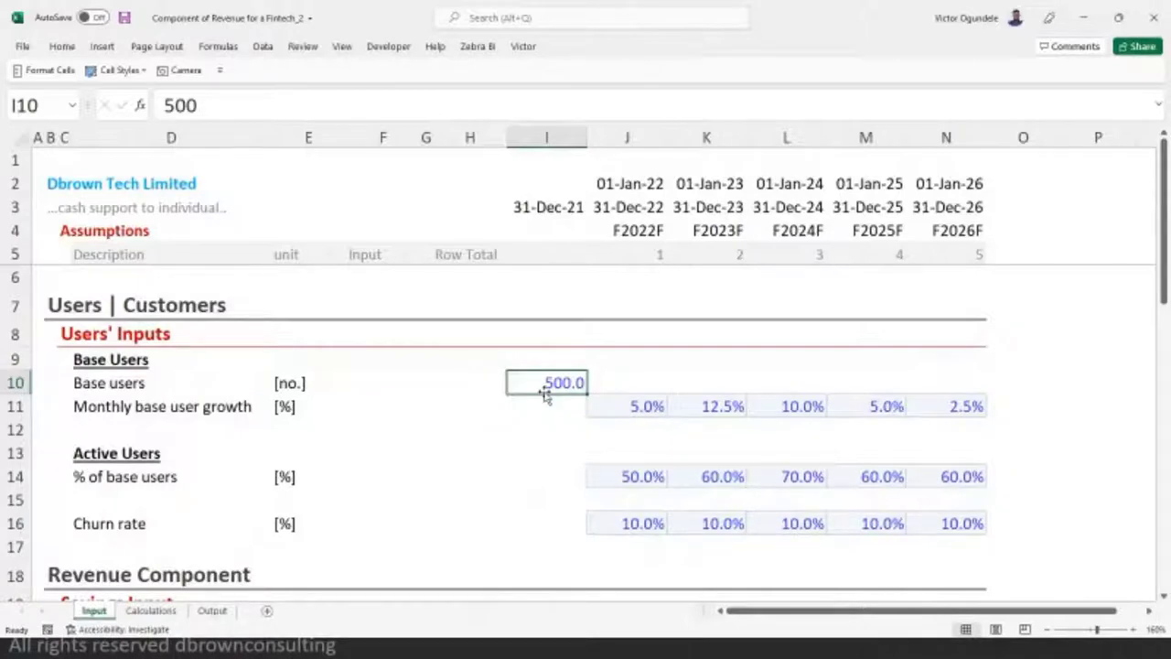
pyautogui.press('Return')
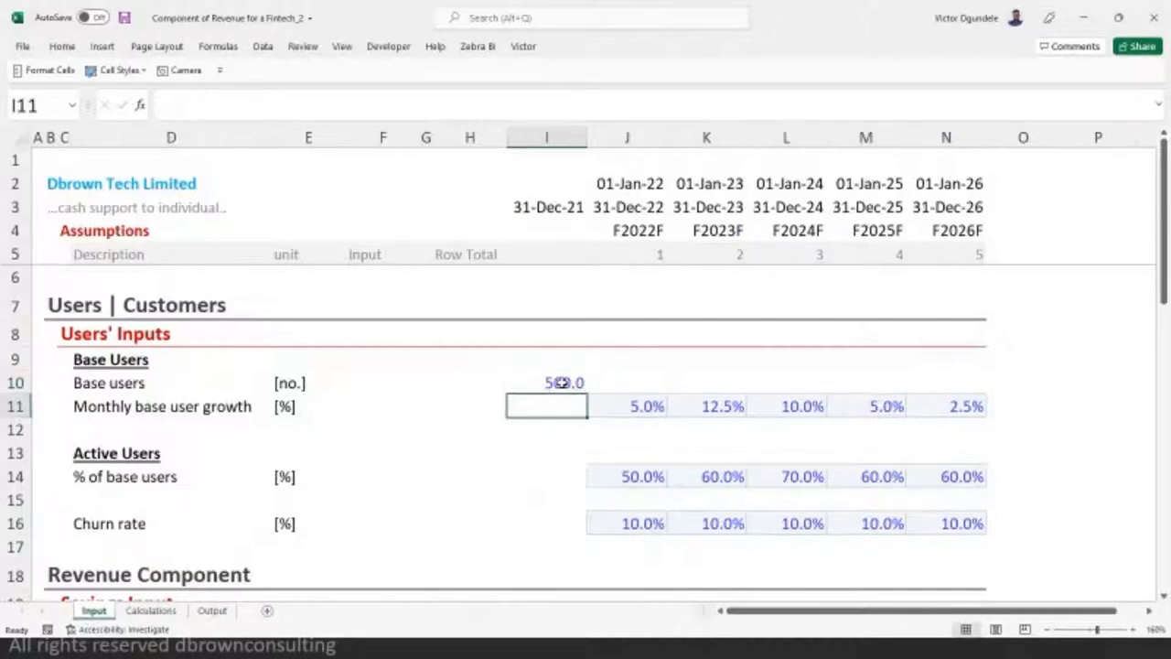
pyautogui.click(561, 383)
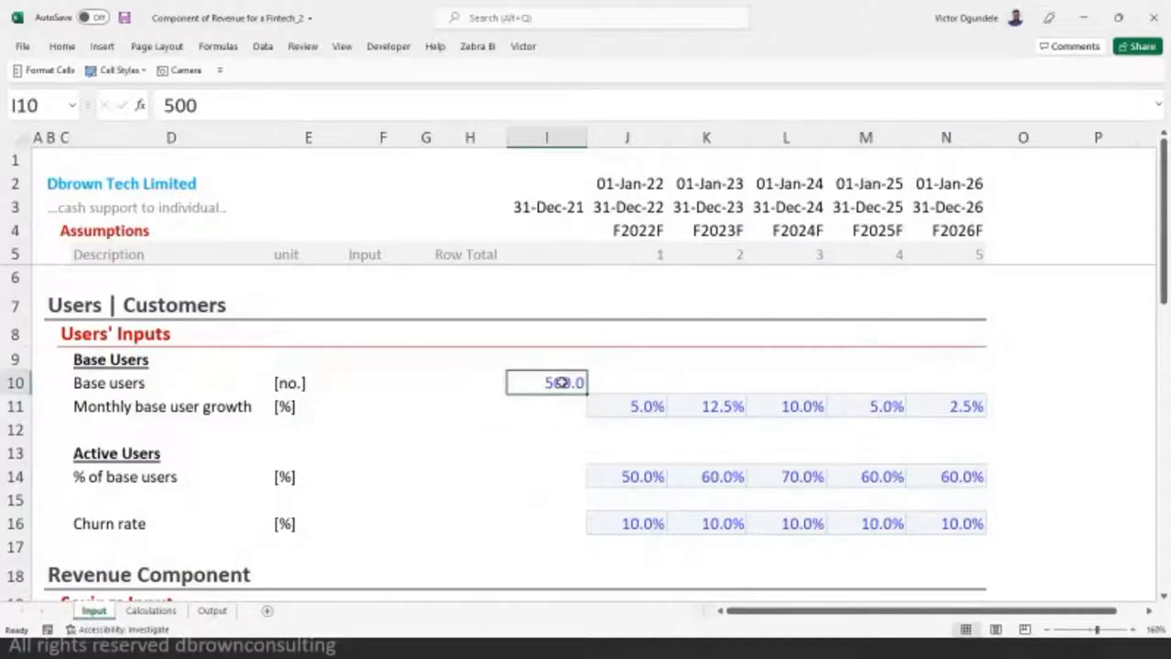
pyautogui.click(632, 404)
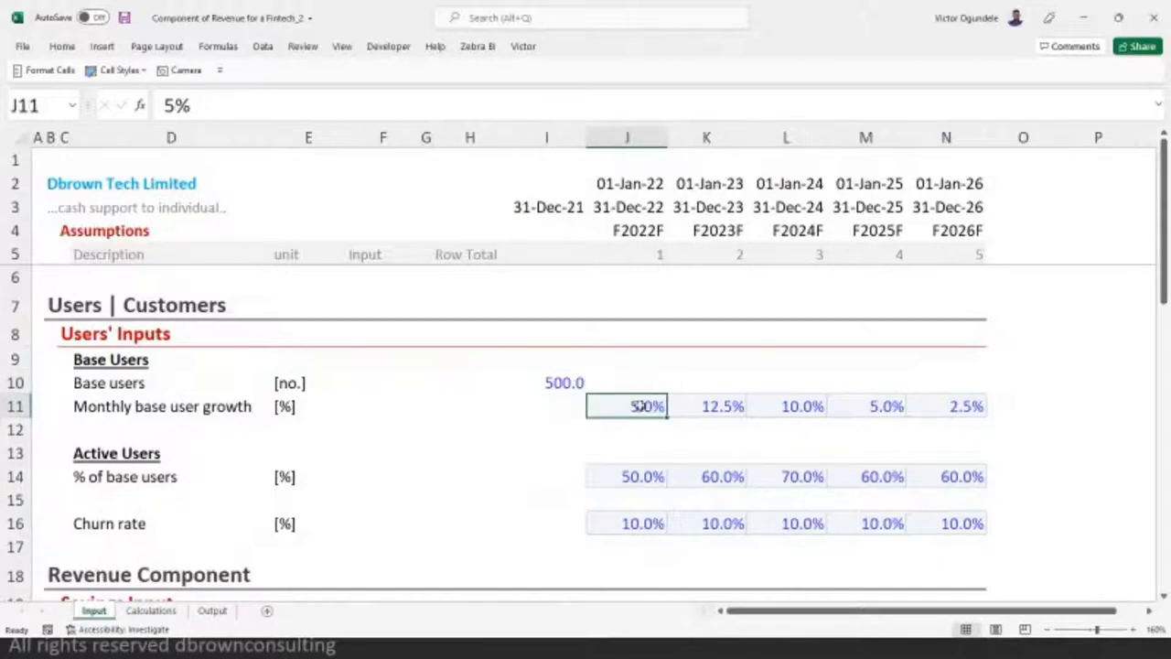
pyautogui.click(709, 407)
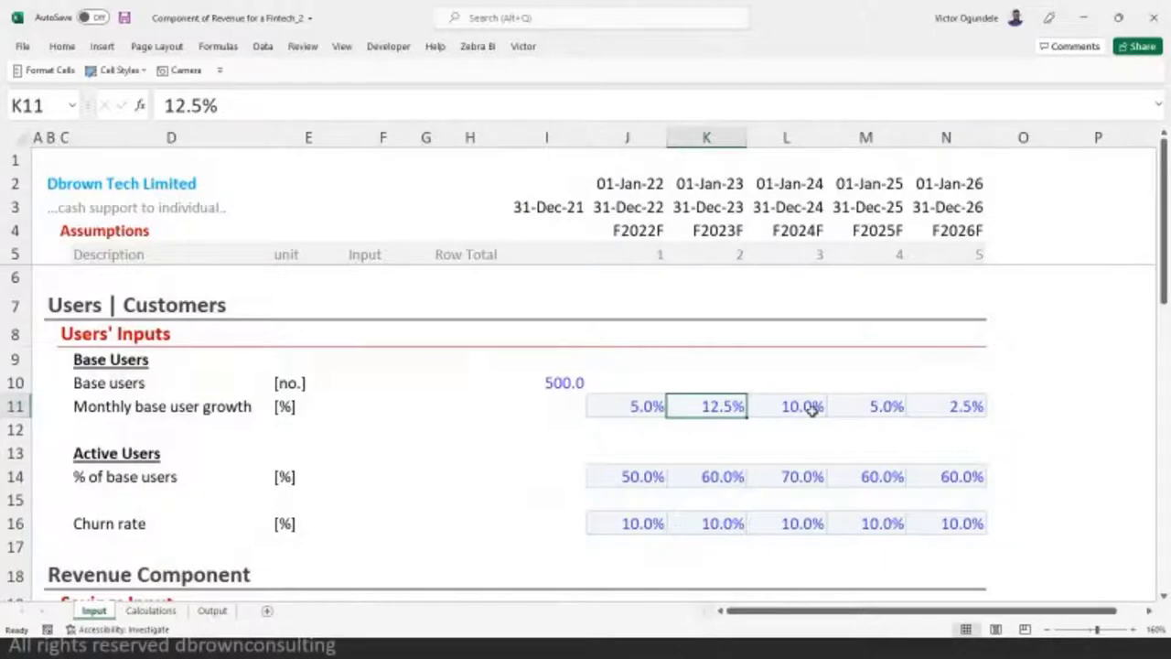
pyautogui.click(869, 408)
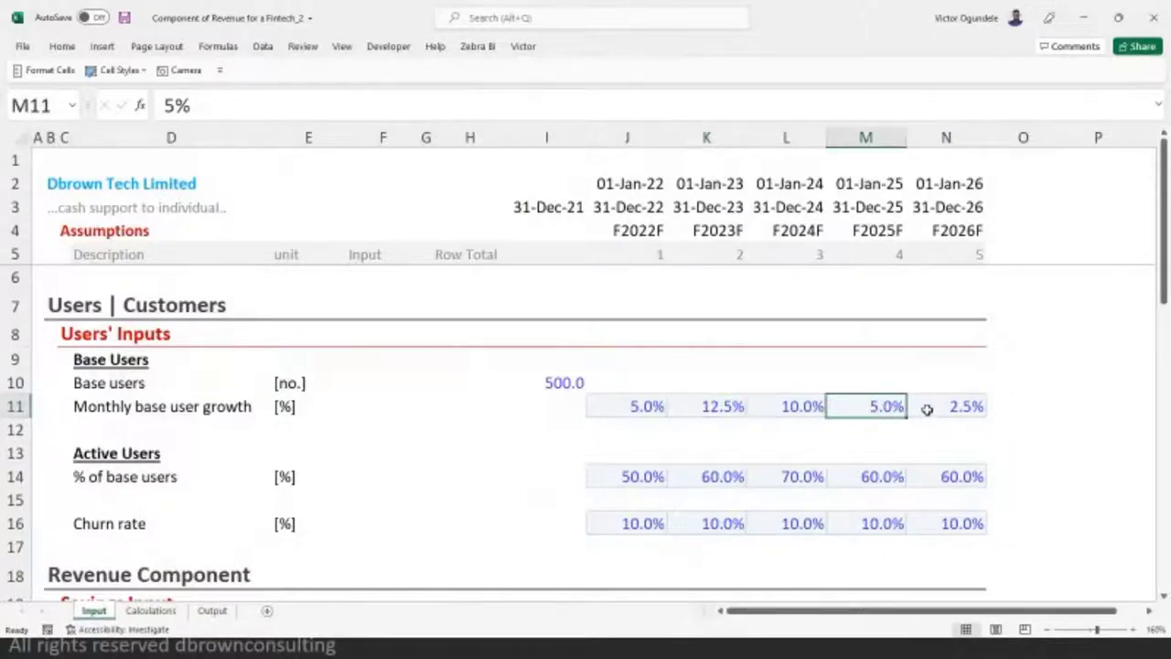
pyautogui.click(927, 409)
pyautogui.click(575, 454)
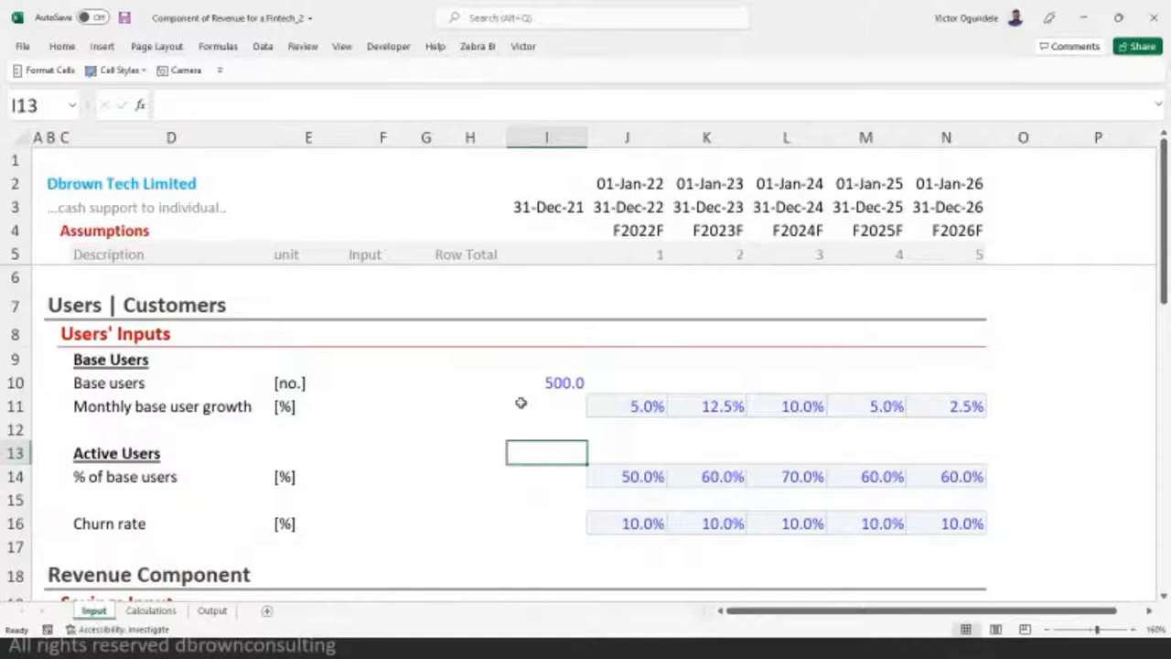
pyautogui.click(640, 494)
pyautogui.click(632, 475)
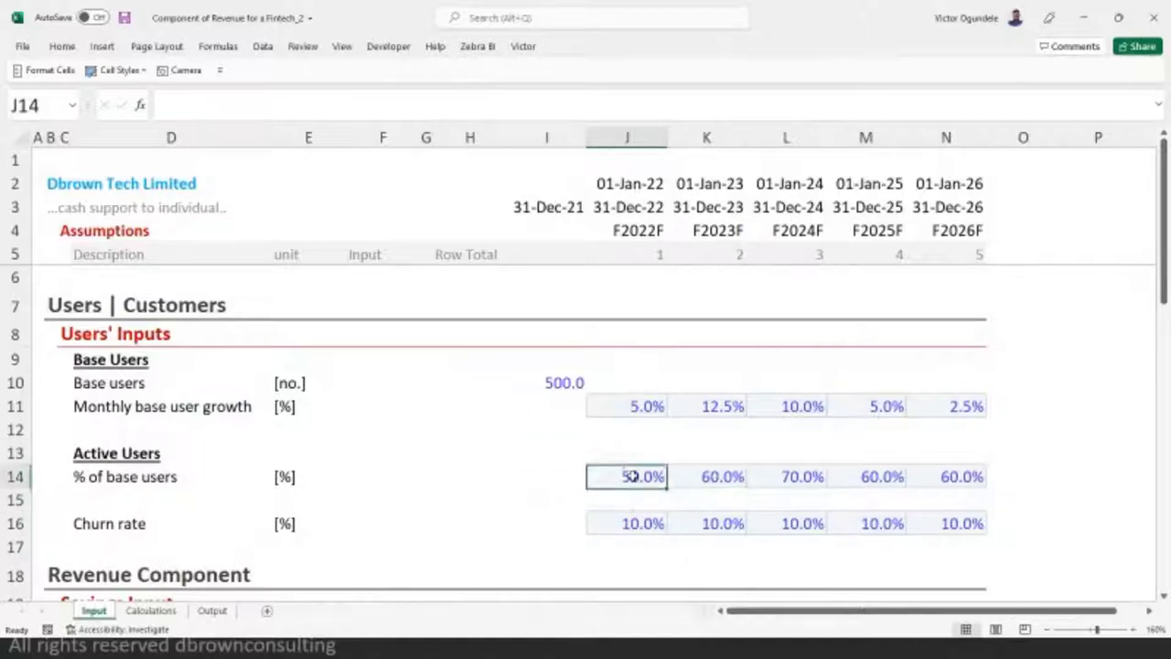
pyautogui.rightClick(631, 475)
pyautogui.press('Escape')
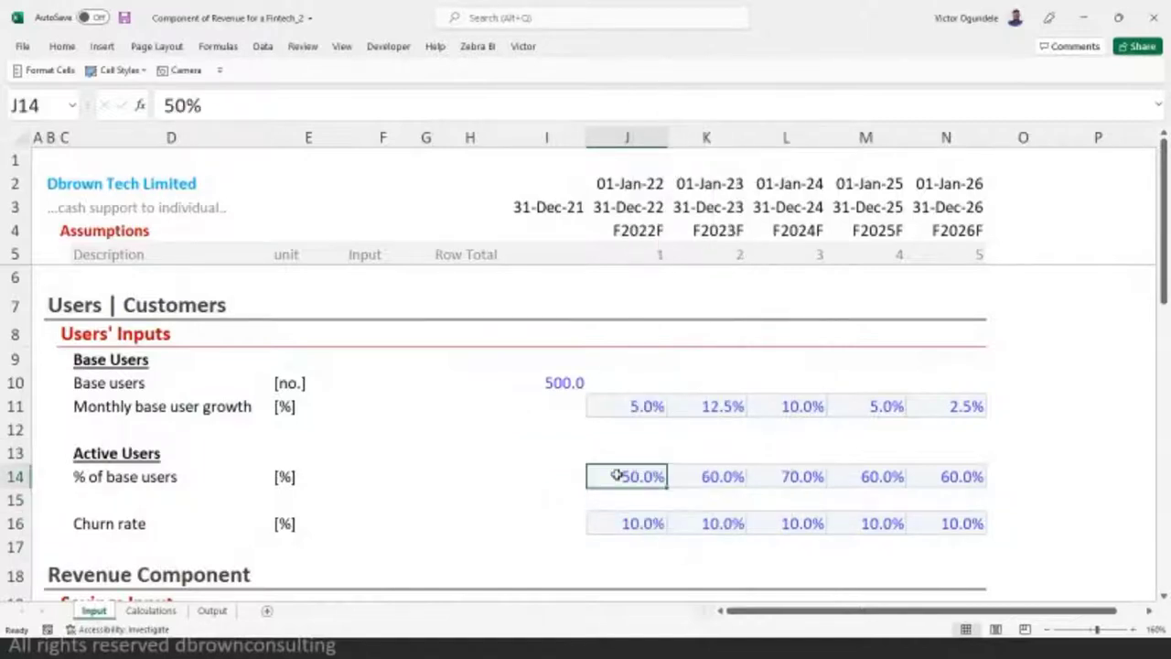
pyautogui.press('Right')
pyautogui.press('Right')
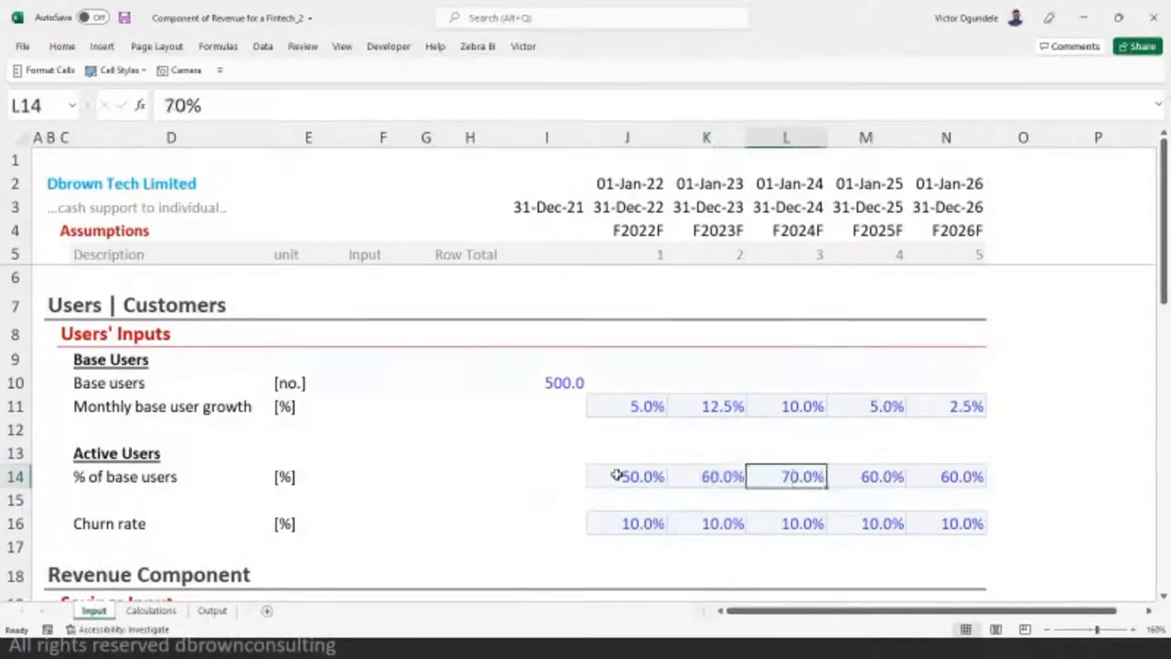
pyautogui.press('Right')
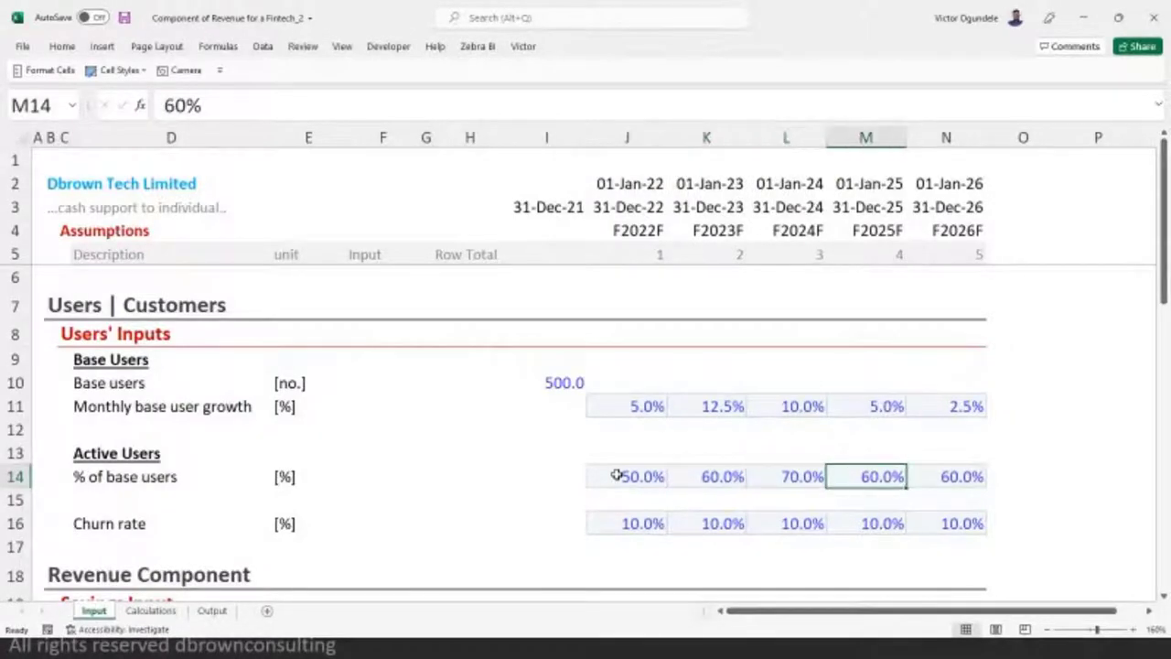
pyautogui.press('Right')
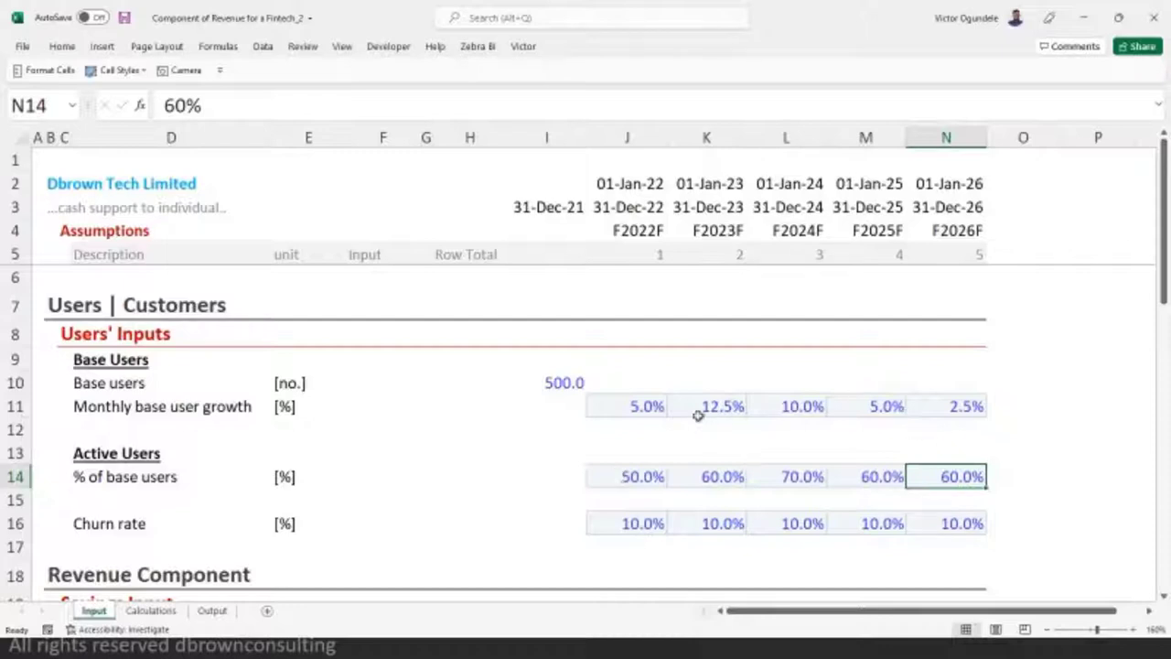
# - Review the Input sheet's 5% growth in J11, 500 base users in I10 and 10% churn in J16
pyautogui.rightClick(638, 405)
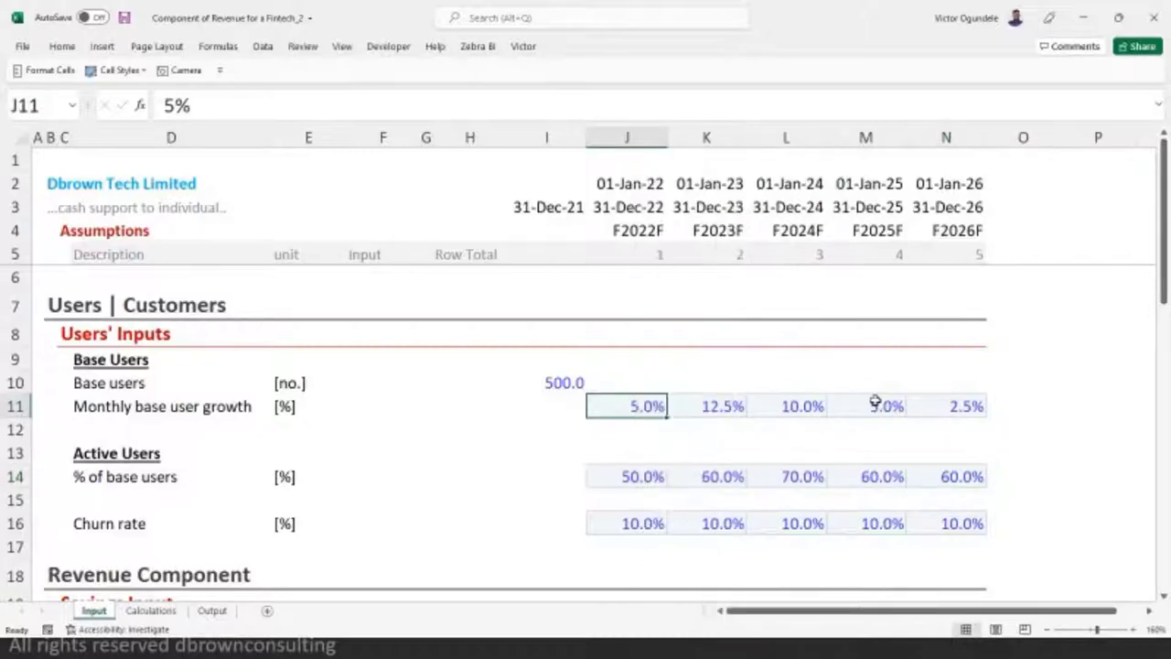
pyautogui.press('Escape')
pyautogui.click(877, 386)
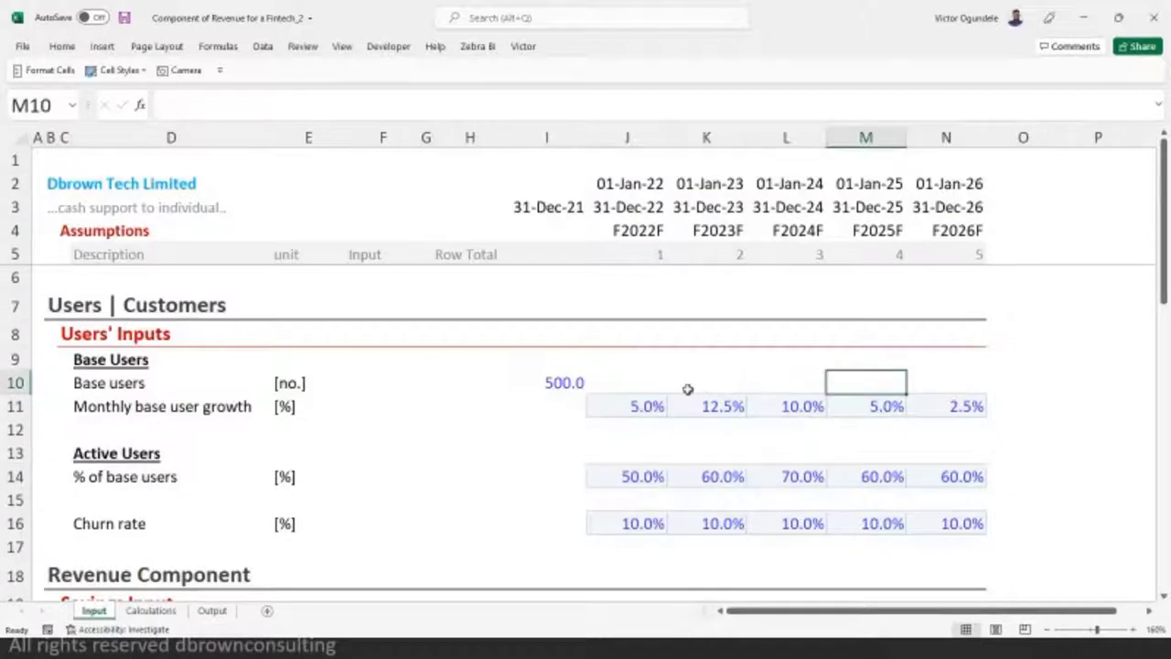
pyautogui.click(564, 384)
pyautogui.click(880, 383)
pyautogui.click(608, 520)
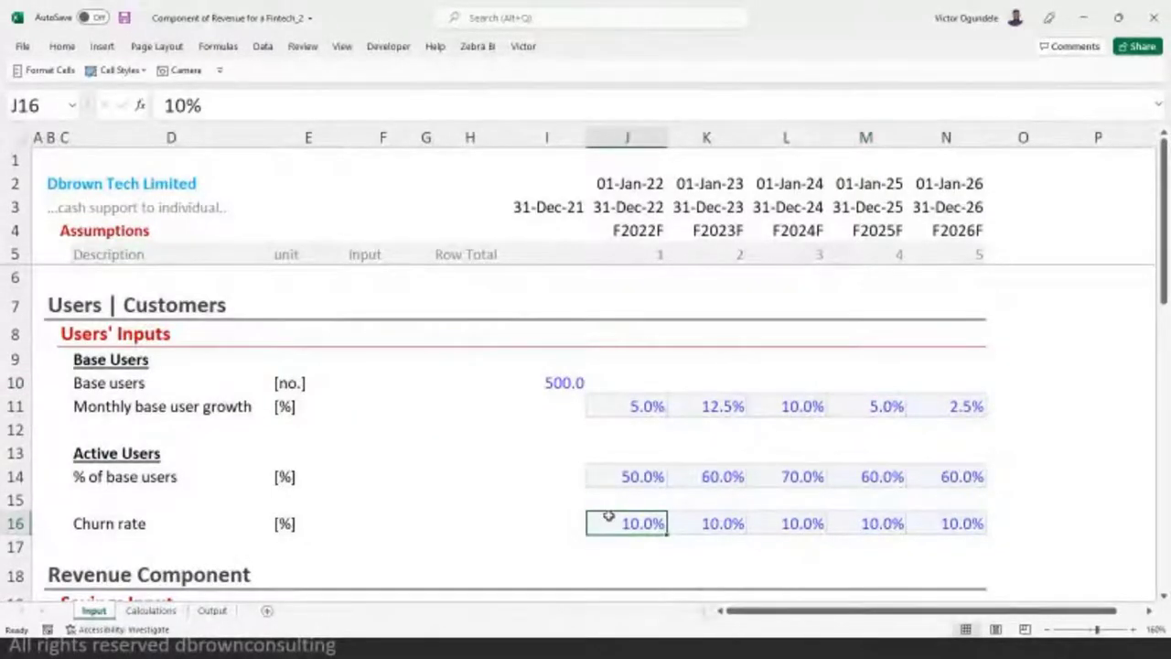
# - On the Calculations sheet, clear rows 10 to 16 and check the month counter formula in K7
pyautogui.hotkey('ctrl', 'pagedown')
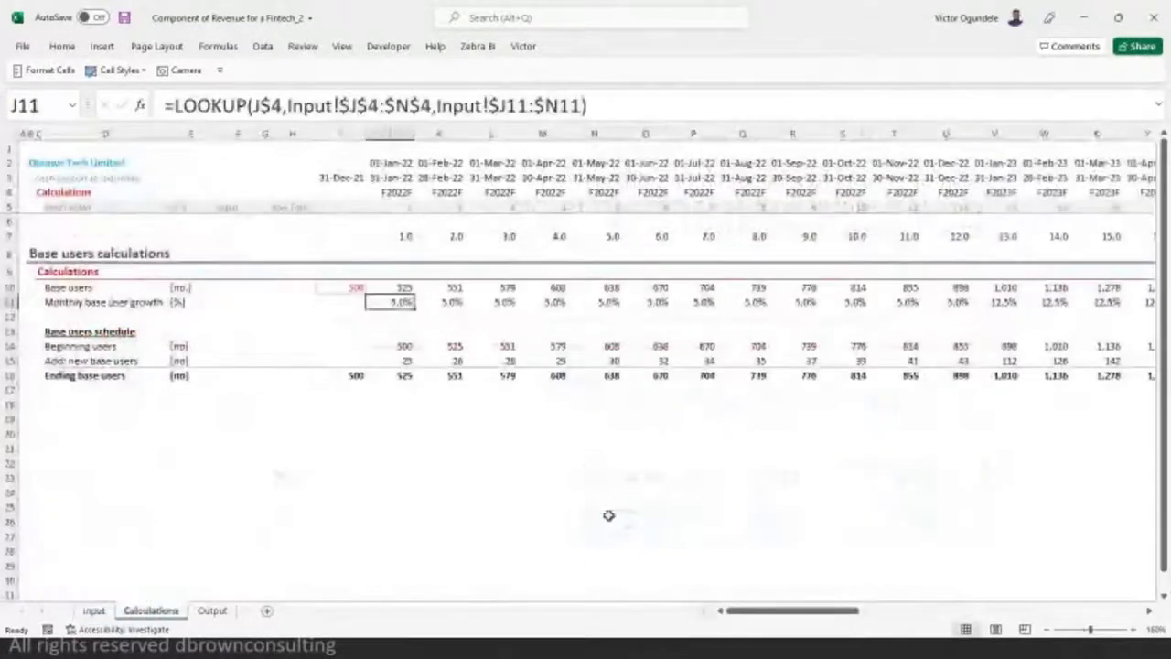
pyautogui.press('Up')
pyautogui.press('Up')
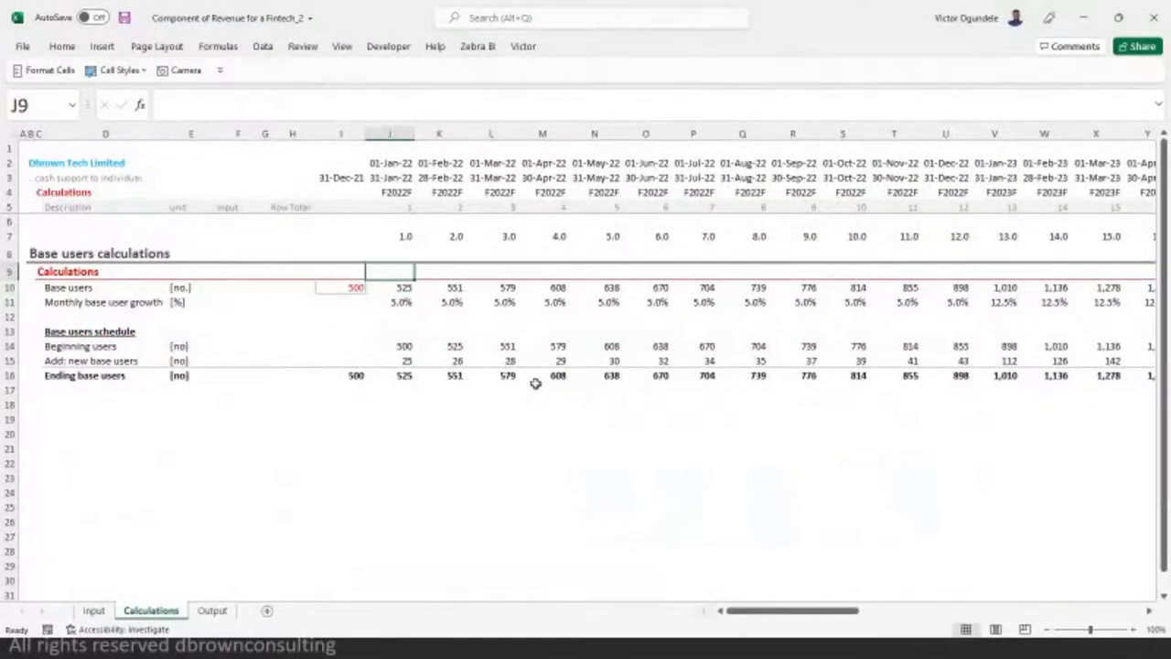
pyautogui.hotkey('shift', 'space')
pyautogui.press('Down')
pyautogui.hotkey('shift', 'space')
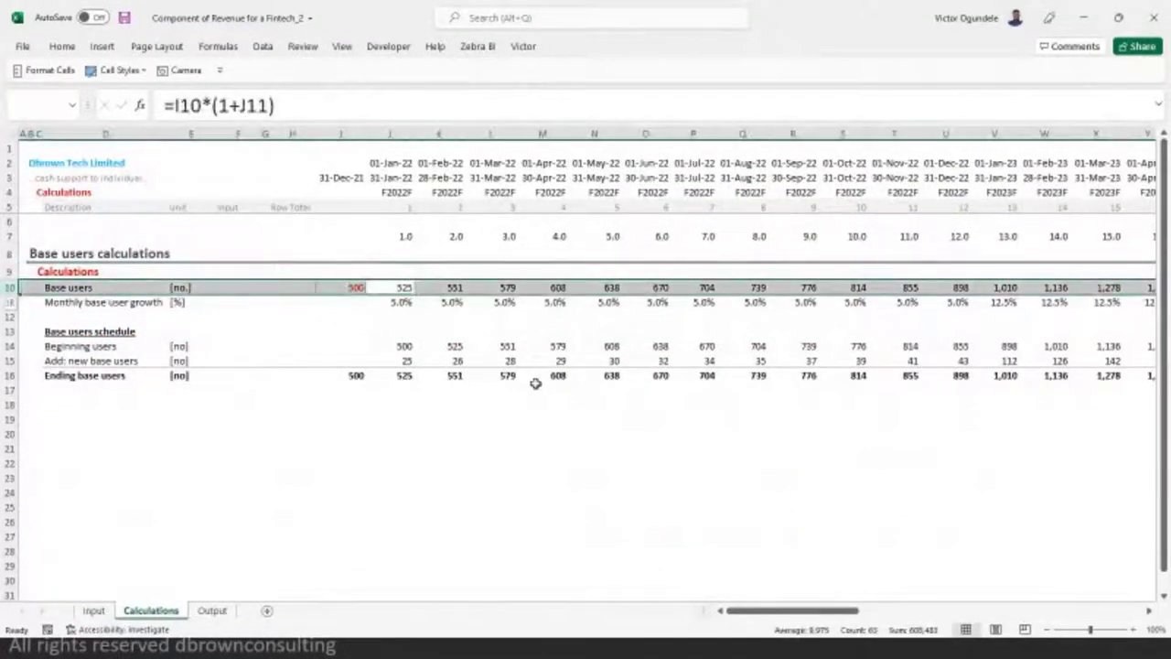
pyautogui.hotkey('shift', 'Down')
pyautogui.hotkey('shift', 'Down')
pyautogui.hotkey('shift', 'Down')
pyautogui.hotkey('shift', 'Down')
pyautogui.hotkey('shift', 'Down')
pyautogui.hotkey('shift', 'Down')
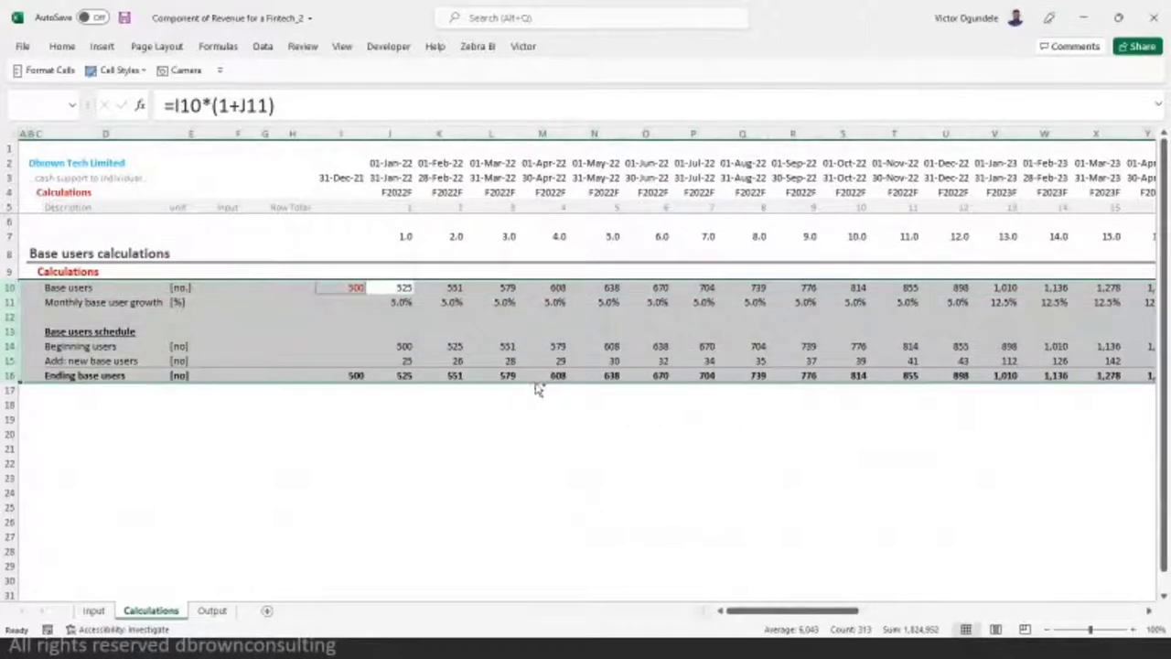
pyautogui.press('Delete')
pyautogui.press('Left')
pyautogui.scroll(1, 535, 383)
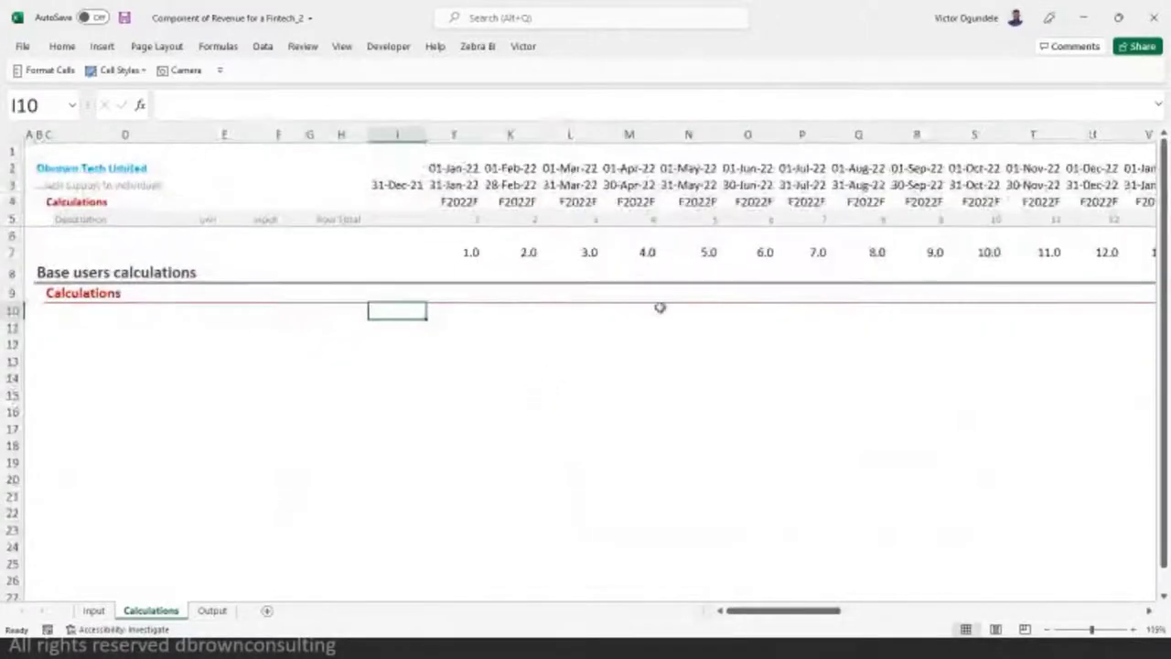
pyautogui.click(567, 235)
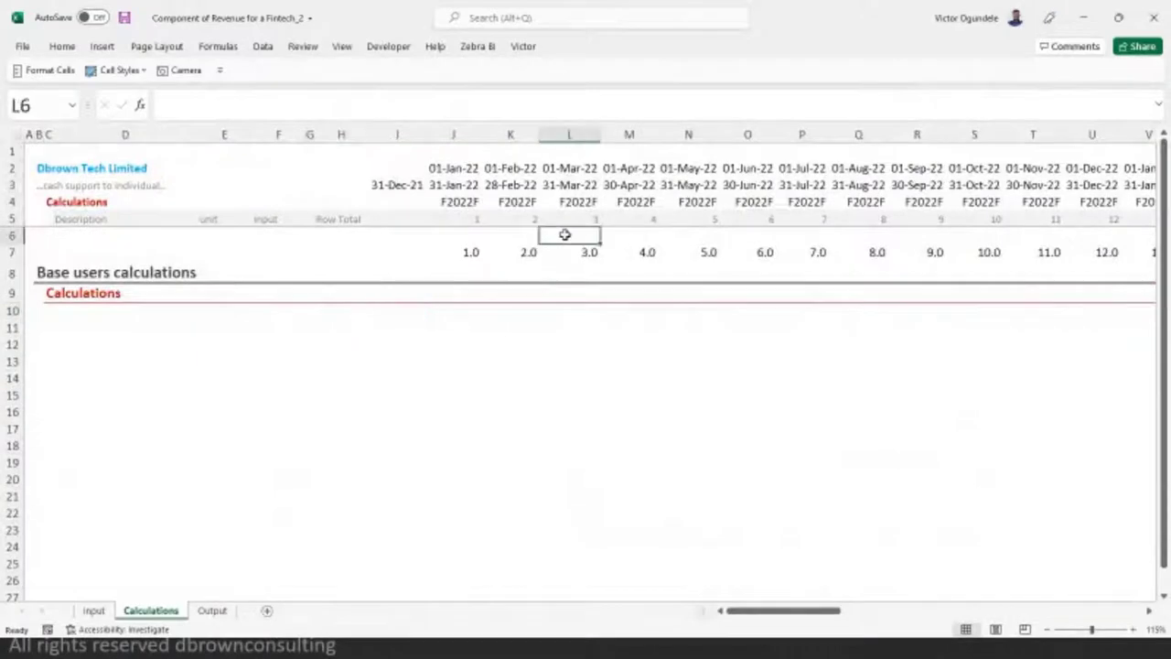
pyautogui.click(520, 249)
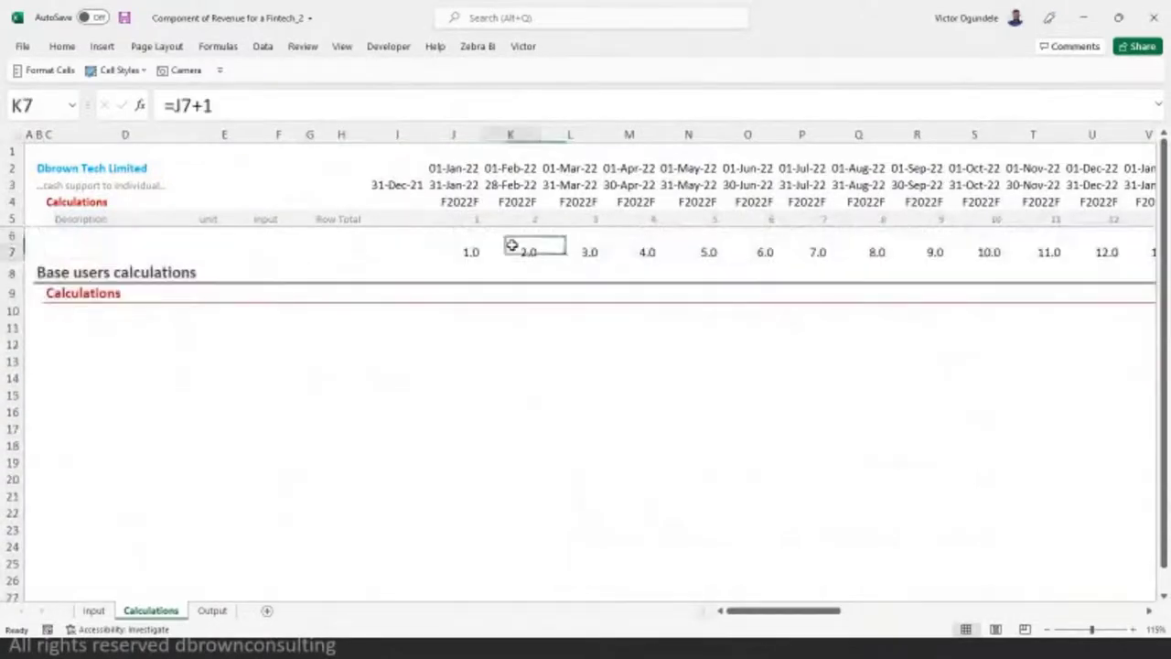
# - Add a bold 'Base Users' heading in D10
pyautogui.click(126, 319)
pyautogui.write('Base')
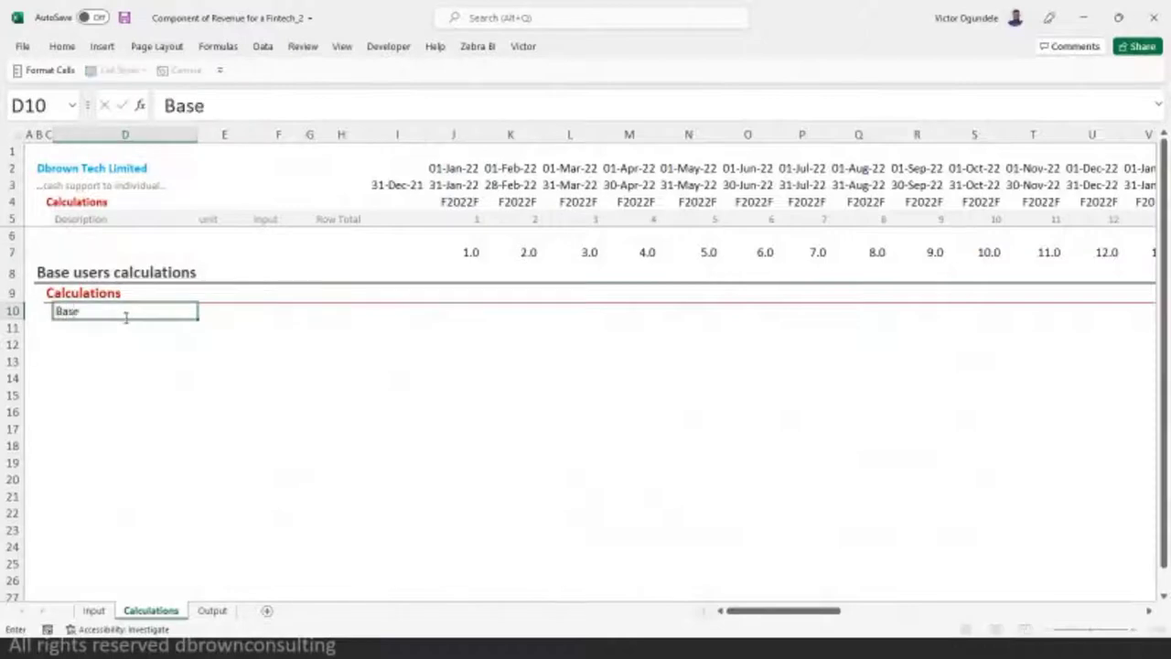
pyautogui.write(' Users')
pyautogui.hotkey('ctrl', 'Return')
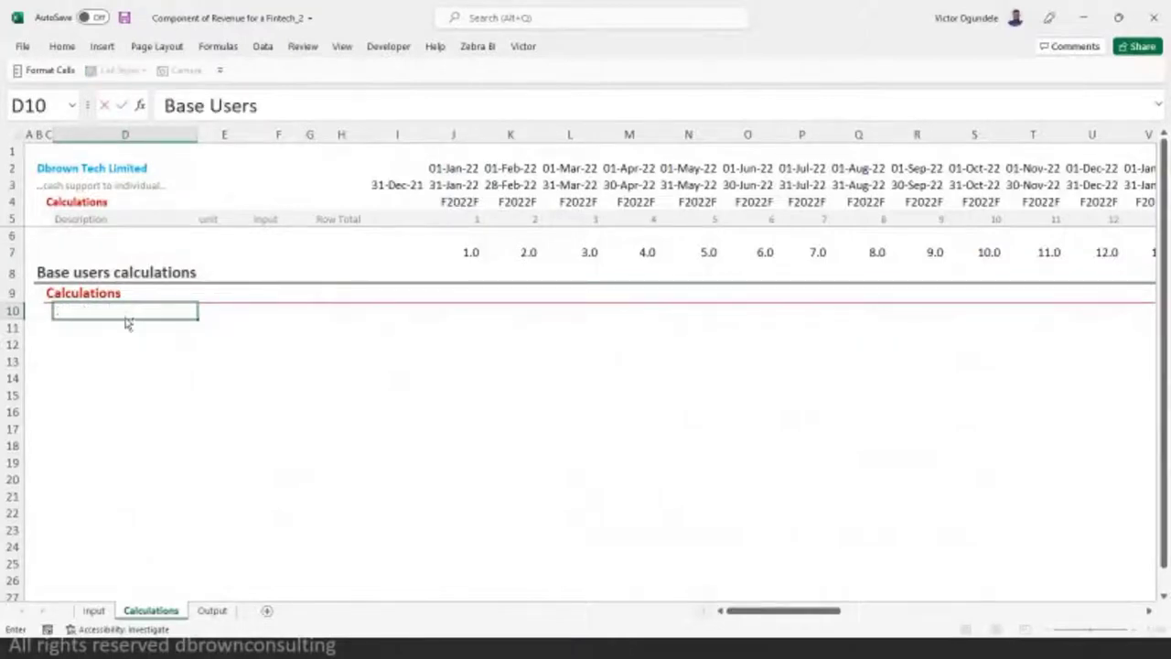
pyautogui.hotkey('ctrl', 'b')
pyautogui.press('Return')
# - Link the Base users label and its [no.] unit from the Input sheet
pyautogui.write('=')
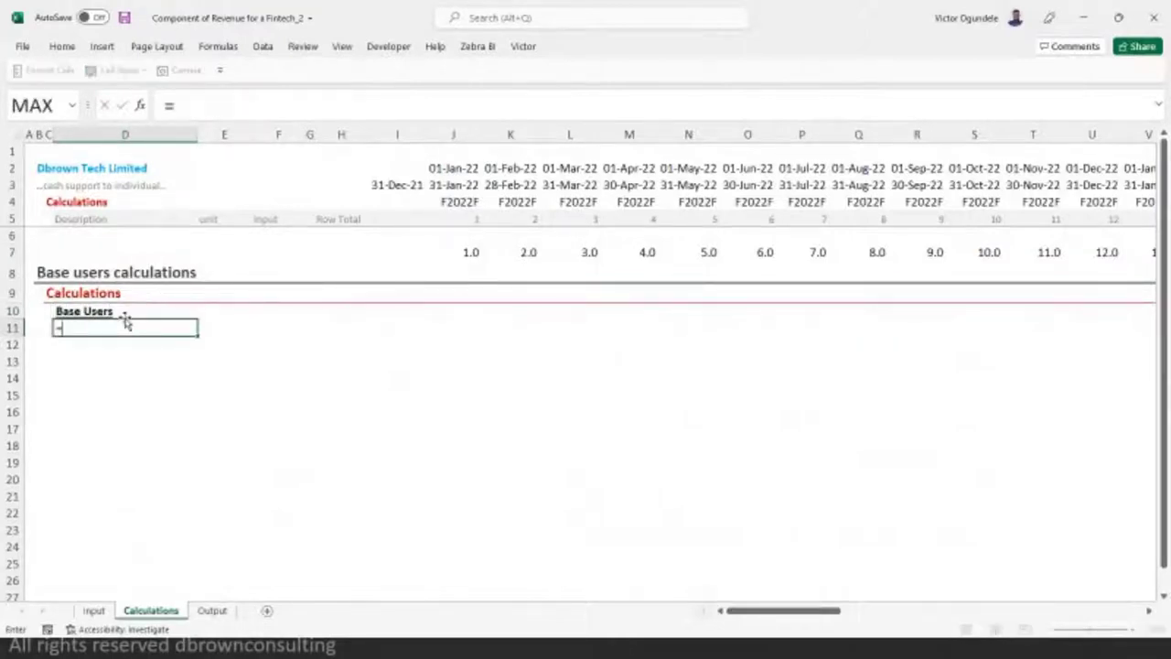
pyautogui.hotkey('ctrl', 'pageup')
pyautogui.click(121, 385)
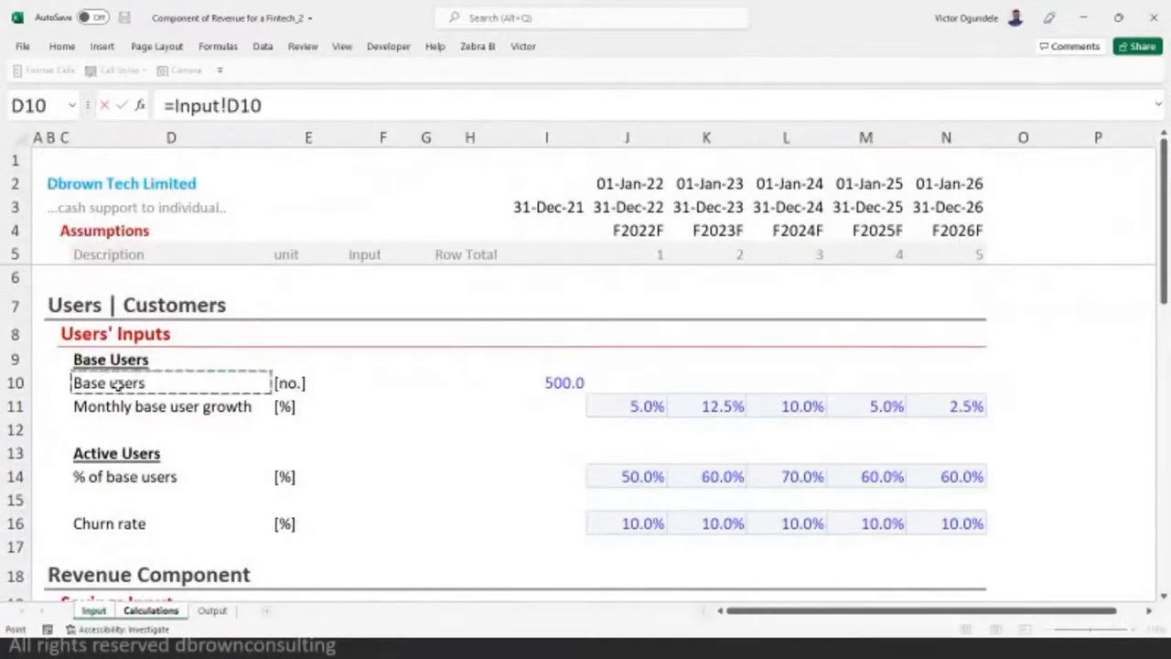
pyautogui.press('BackSpace')
pyautogui.press('BackSpace')
pyautogui.press('BackSpace')
pyautogui.press('BackSpace')
pyautogui.press('BackSpace')
pyautogui.press('BackSpace')
pyautogui.press('BackSpace')
pyautogui.press('BackSpace')
pyautogui.press('BackSpace')
pyautogui.press('BackSpace')
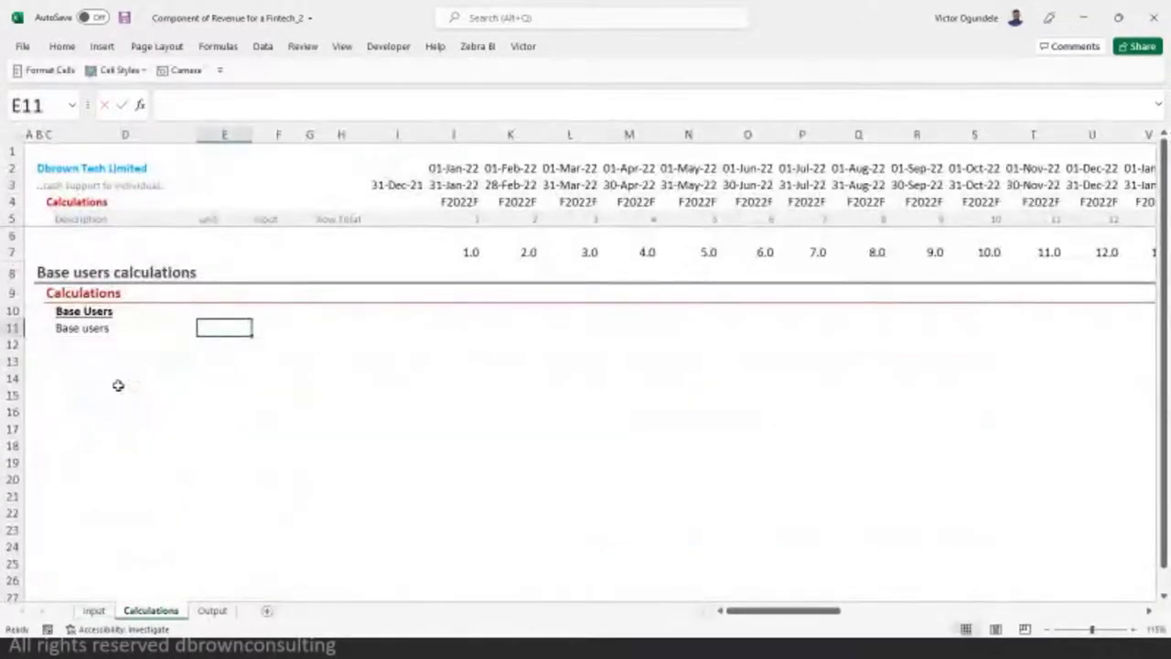
pyautogui.press('Escape')
pyautogui.hotkey('ctrl', 'z')
pyautogui.hotkey('ctrl', 'c')
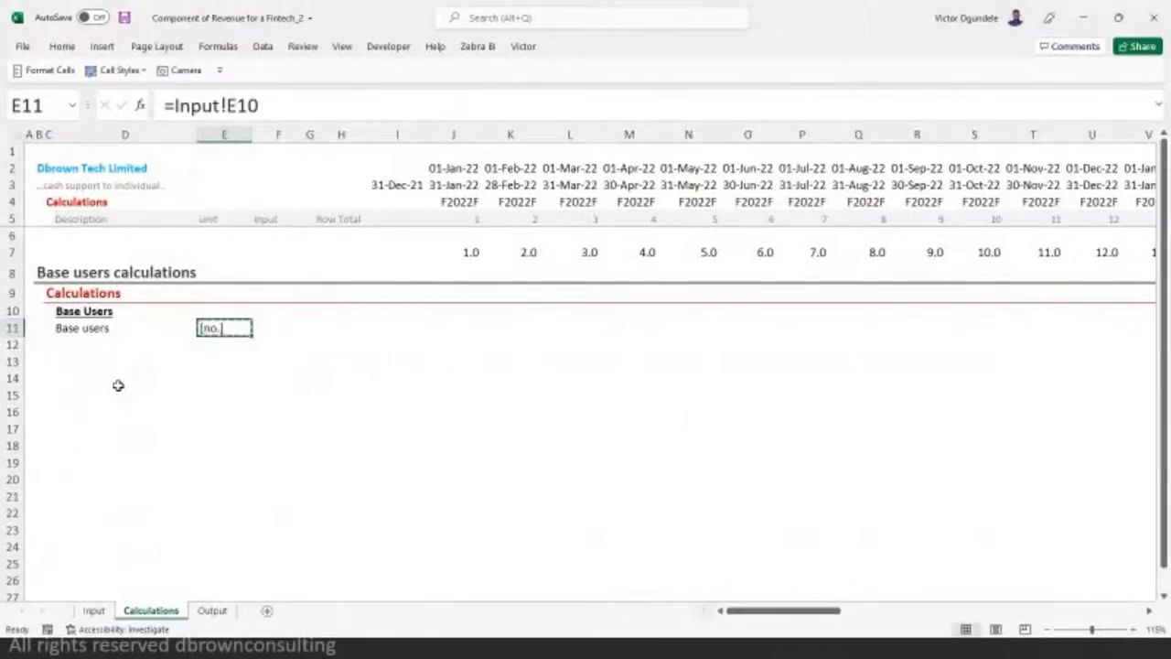
# - Link the 500 base users value from Input!I10 and show it without decimals
pyautogui.press('Right')
pyautogui.press('Right')
pyautogui.press('Right')
pyautogui.press('Right')
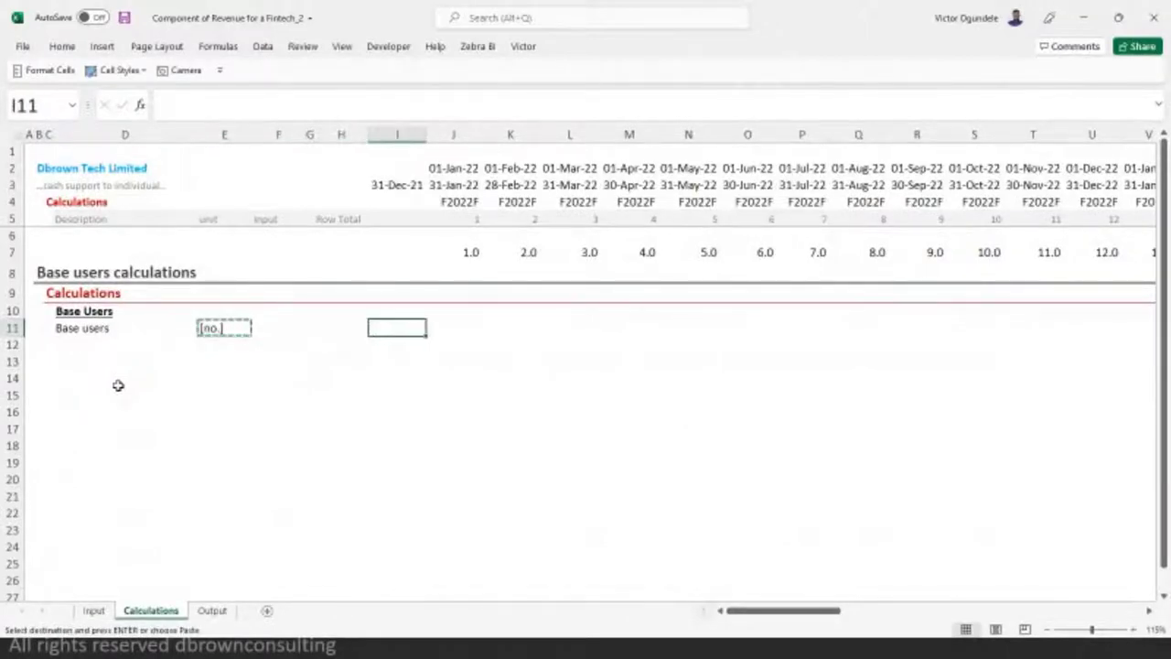
pyautogui.write('=')
pyautogui.hotkey('ctrl', 'pageup')
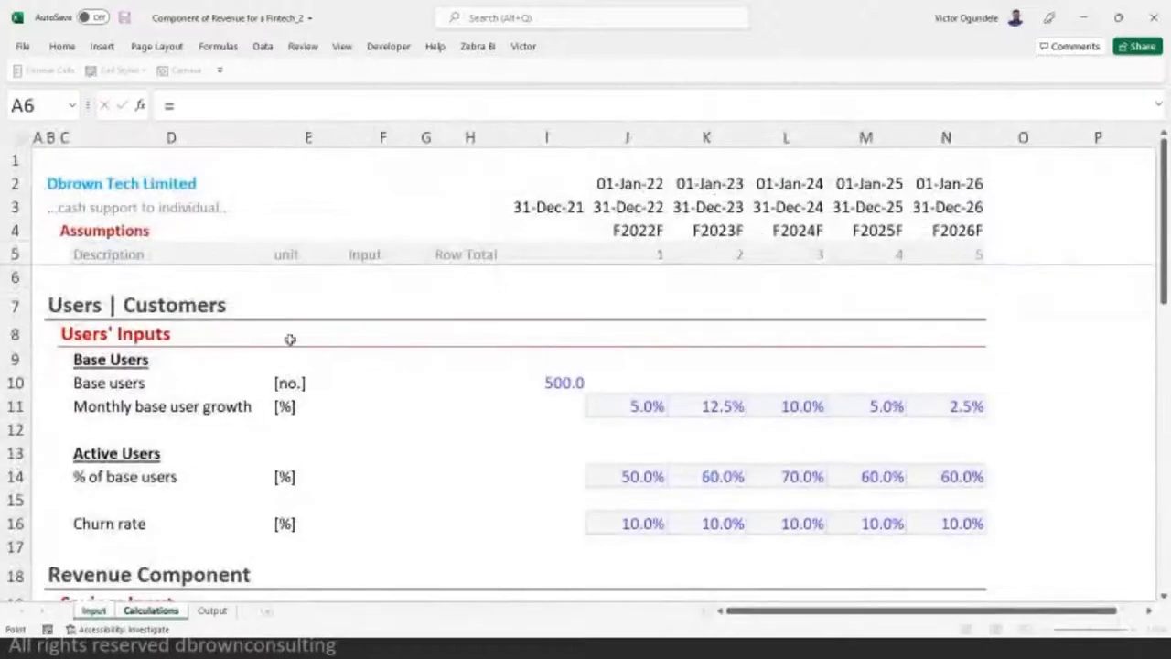
pyautogui.click(560, 383)
pyautogui.press('Return')
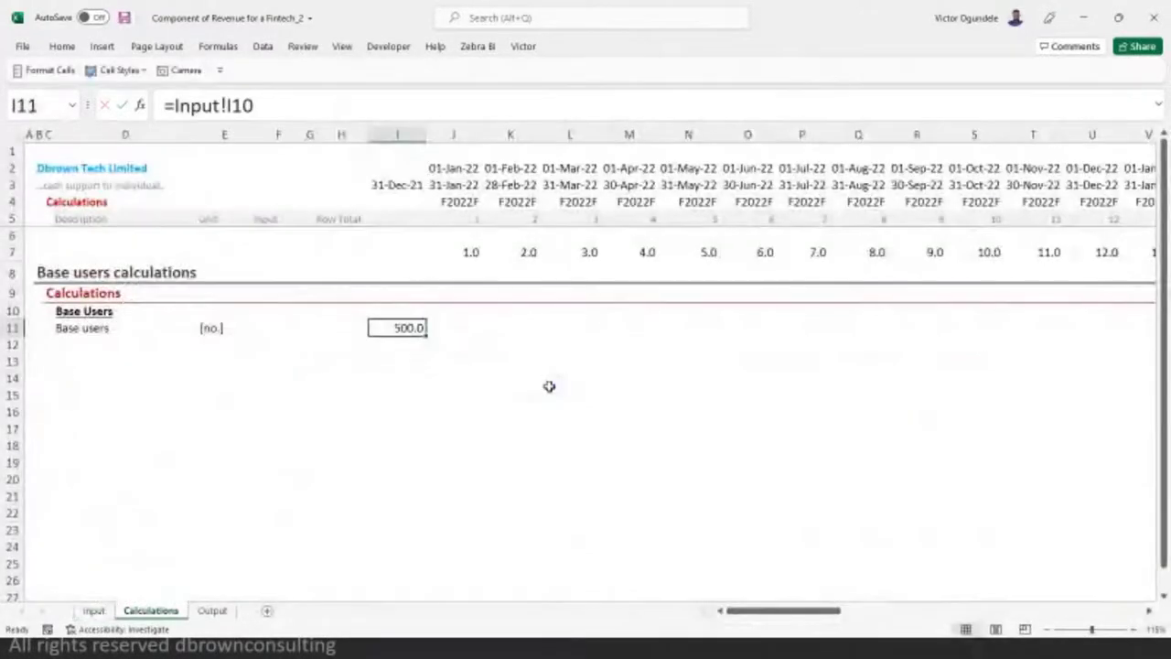
pyautogui.hotkey('alt', 'h')
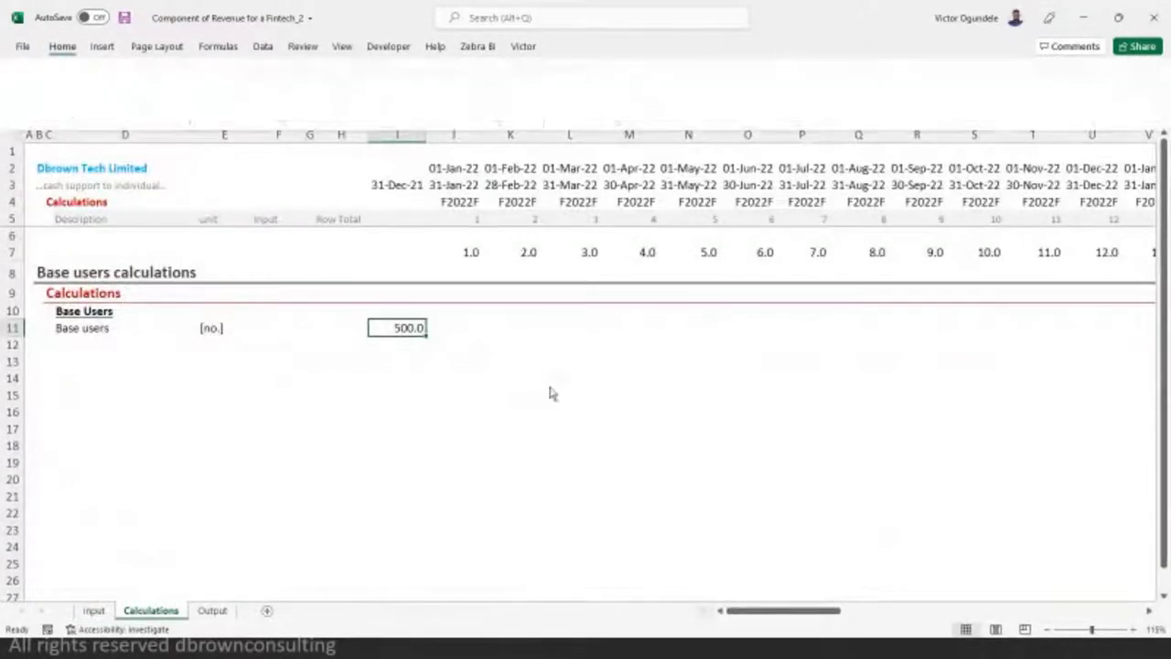
pyautogui.press('9')
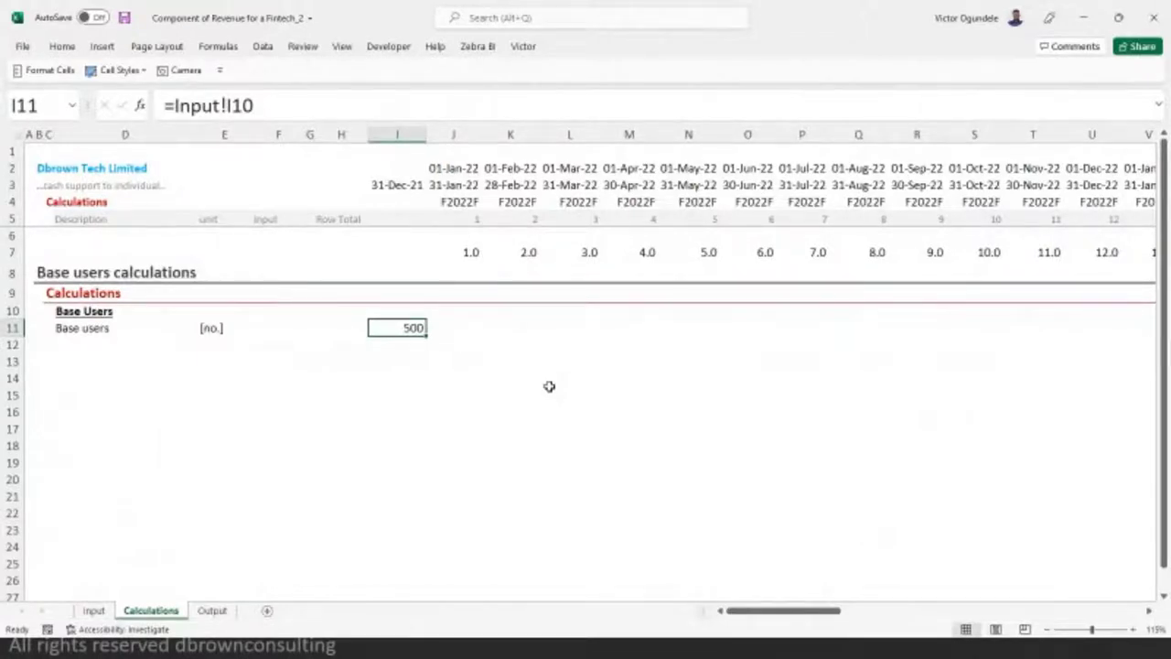
# - Move to row 12's description cell and go back to the Input sheet
pyautogui.press('Down')
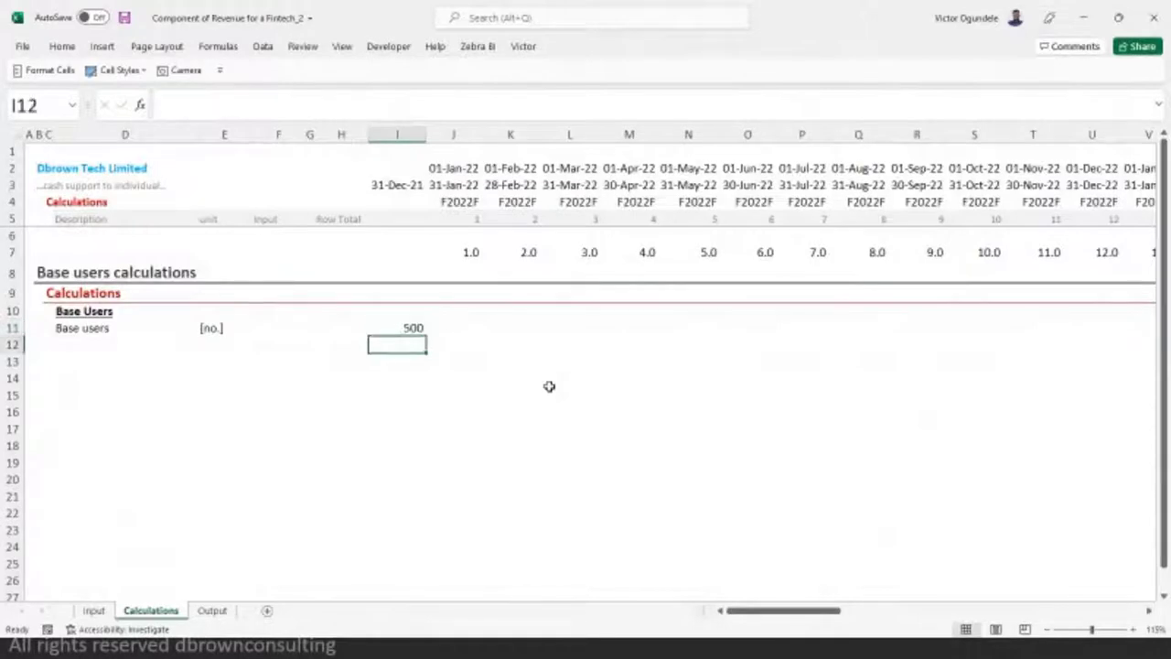
pyautogui.press('Up')
pyautogui.press('Right')
pyautogui.press('Down')
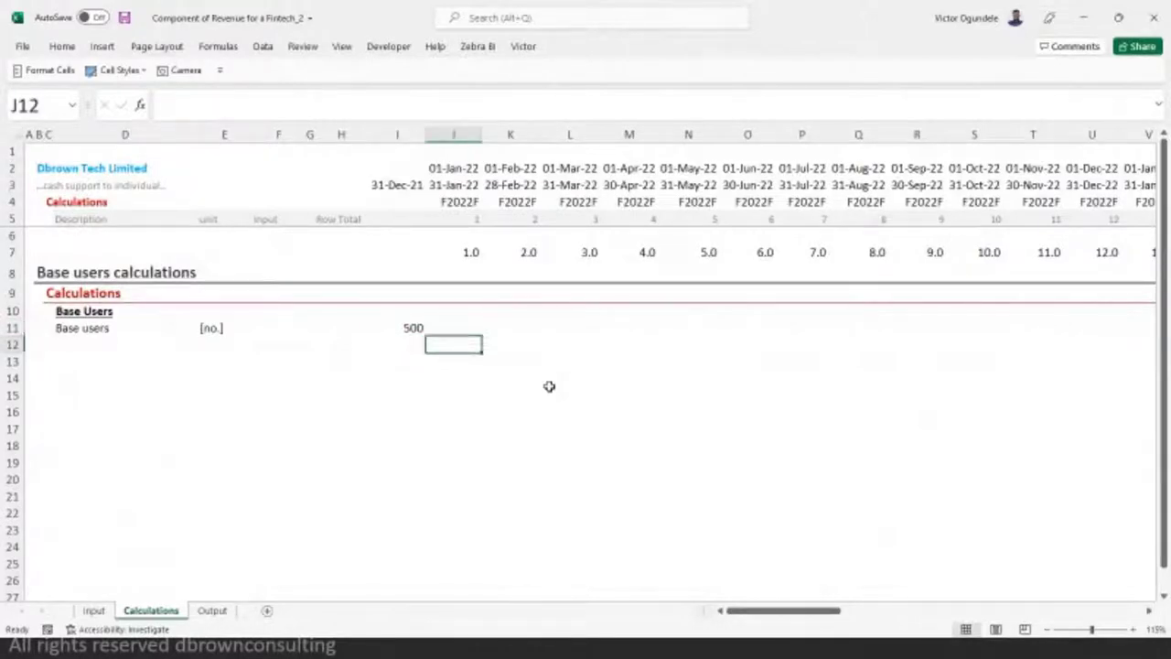
pyautogui.press('Left')
pyautogui.press('Left')
pyautogui.press('Left')
pyautogui.press('Left')
pyautogui.press('Left')
pyautogui.press('Left')
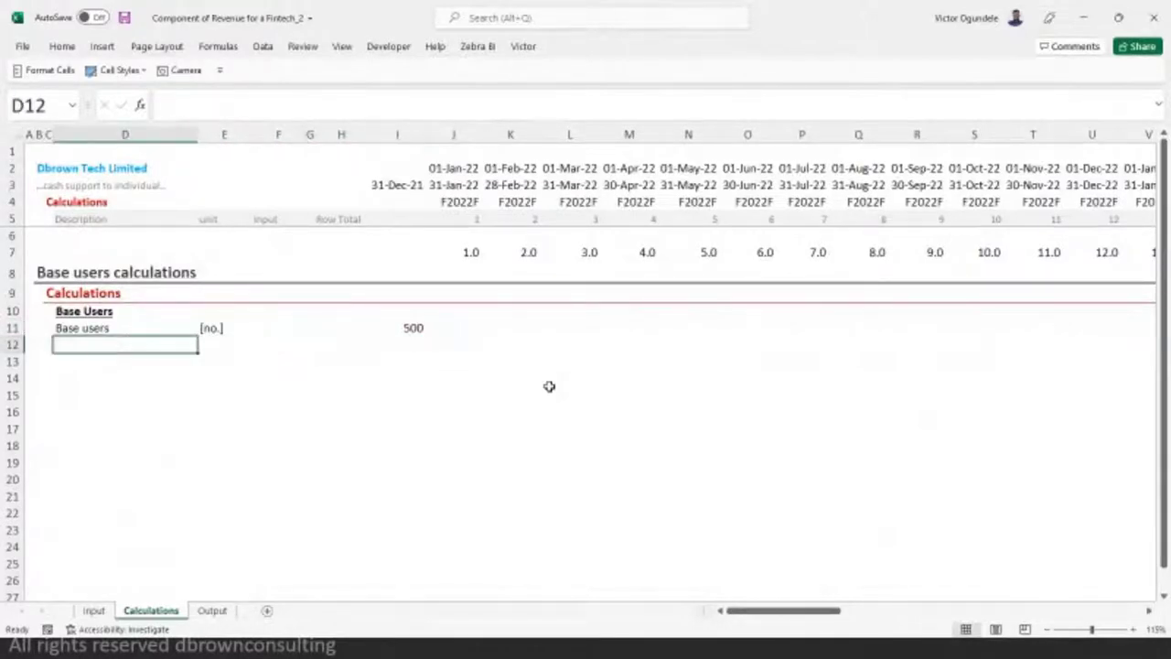
pyautogui.hotkey('ctrl', 'pageup')
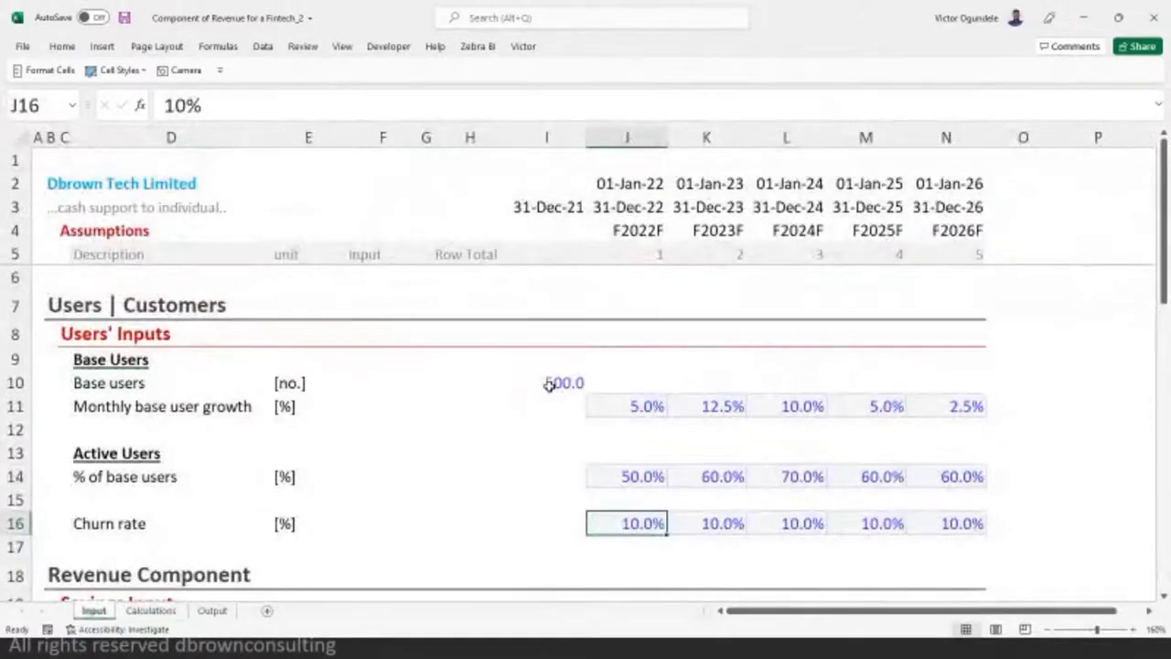
# - Review the Monthly base user growth label, its yearly rates and the fiscal year formula on Input
pyautogui.moveTo(296, 439); pyautogui.dragTo(199, 414)
pyautogui.click(200, 413)
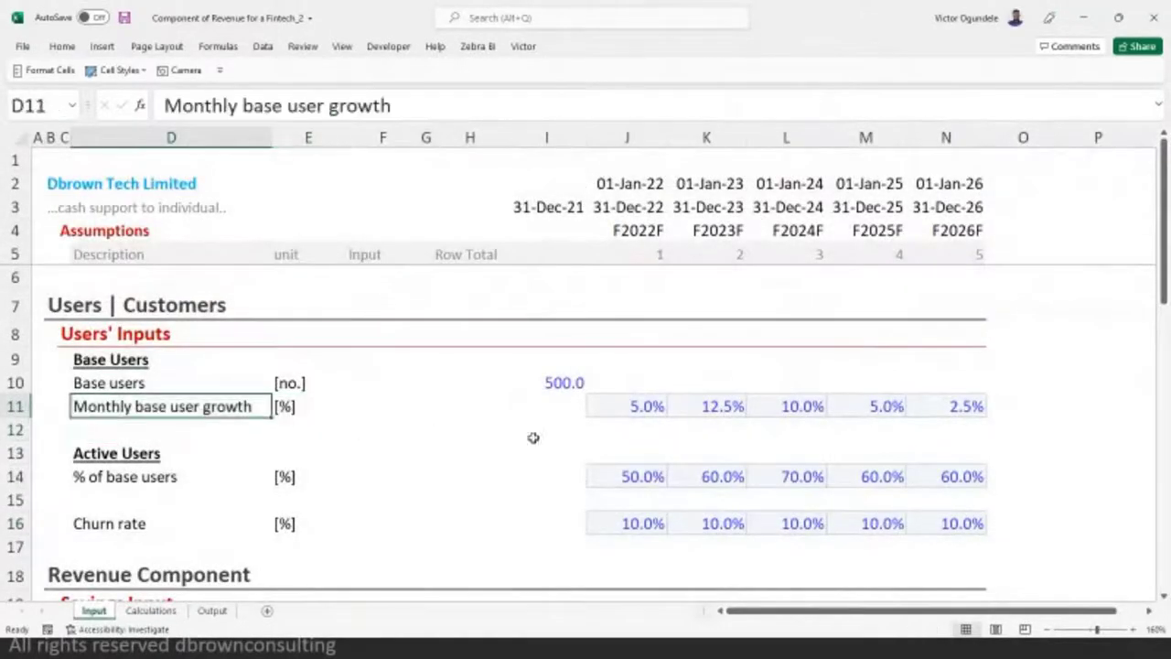
pyautogui.click(378, 425)
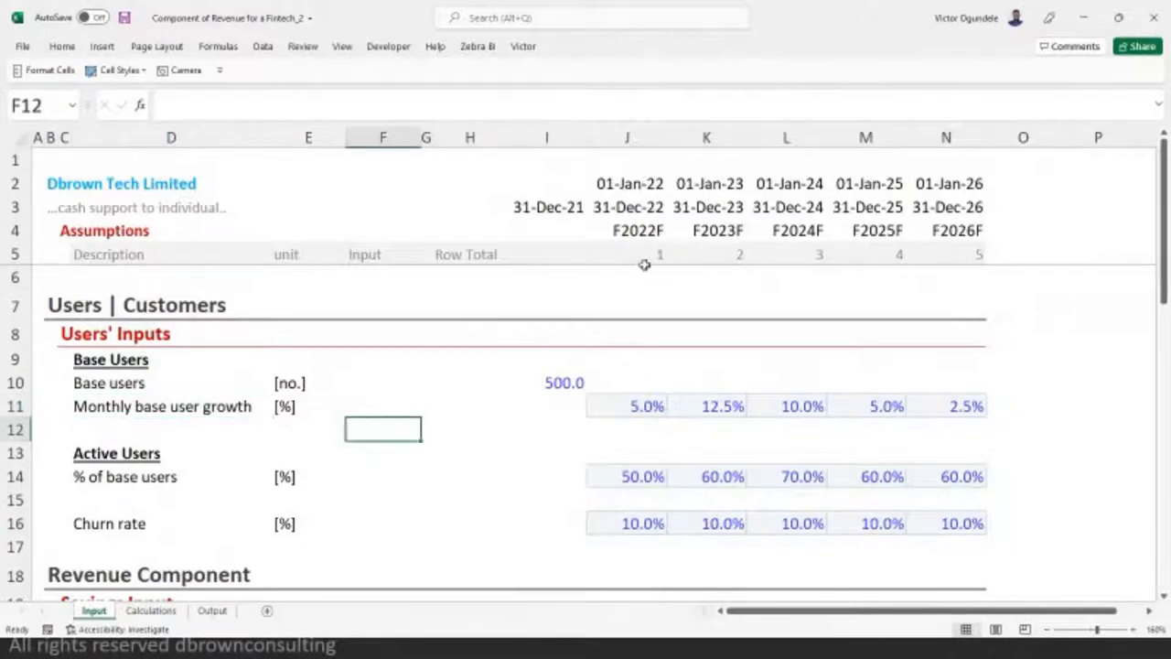
pyautogui.click(632, 406)
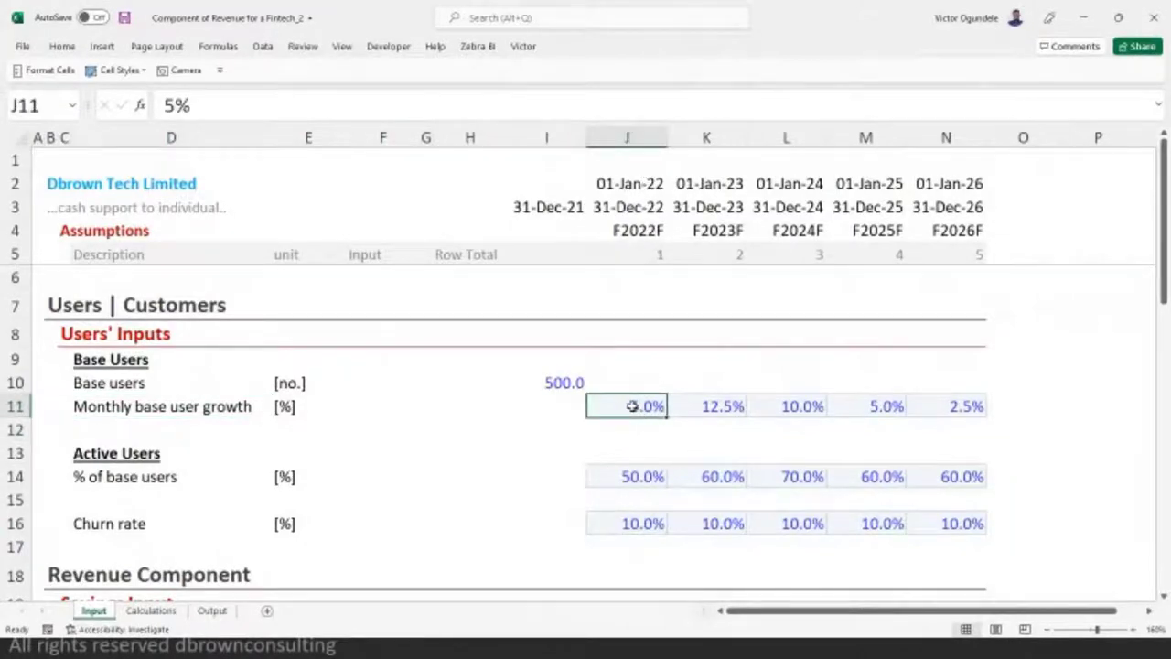
pyautogui.click(727, 233)
pyautogui.click(704, 406)
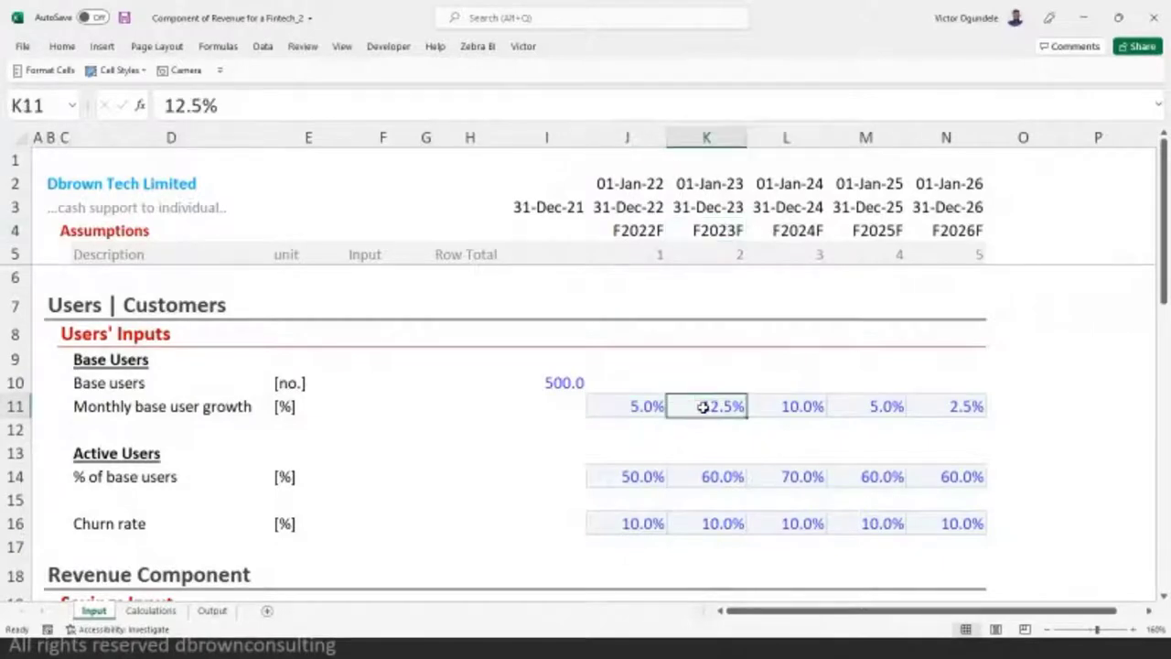
# - Change the monthly base user growth unit from [%] to [%/monthly]
pyautogui.doubleClick(279, 407)
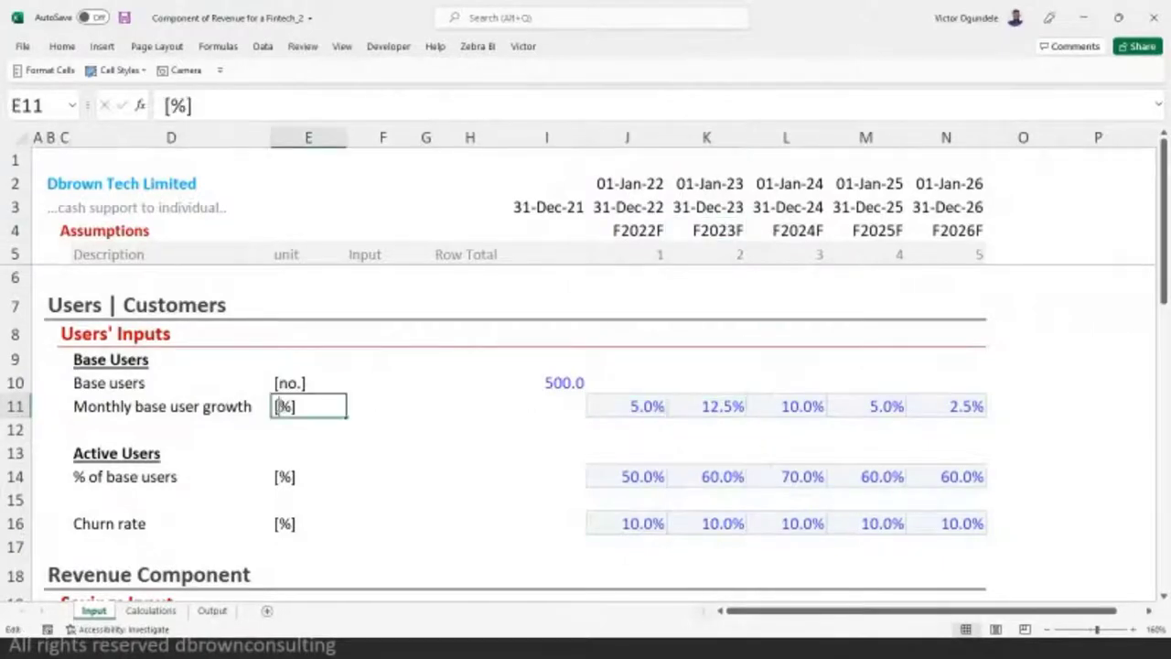
pyautogui.write('/month')
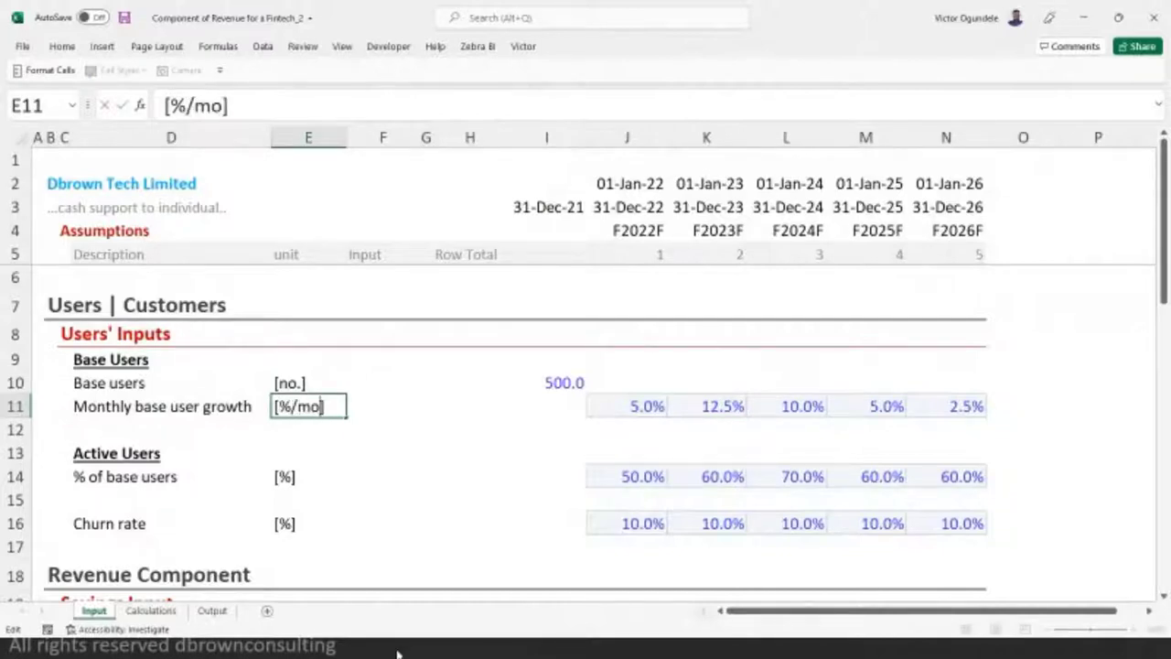
pyautogui.write('ly')
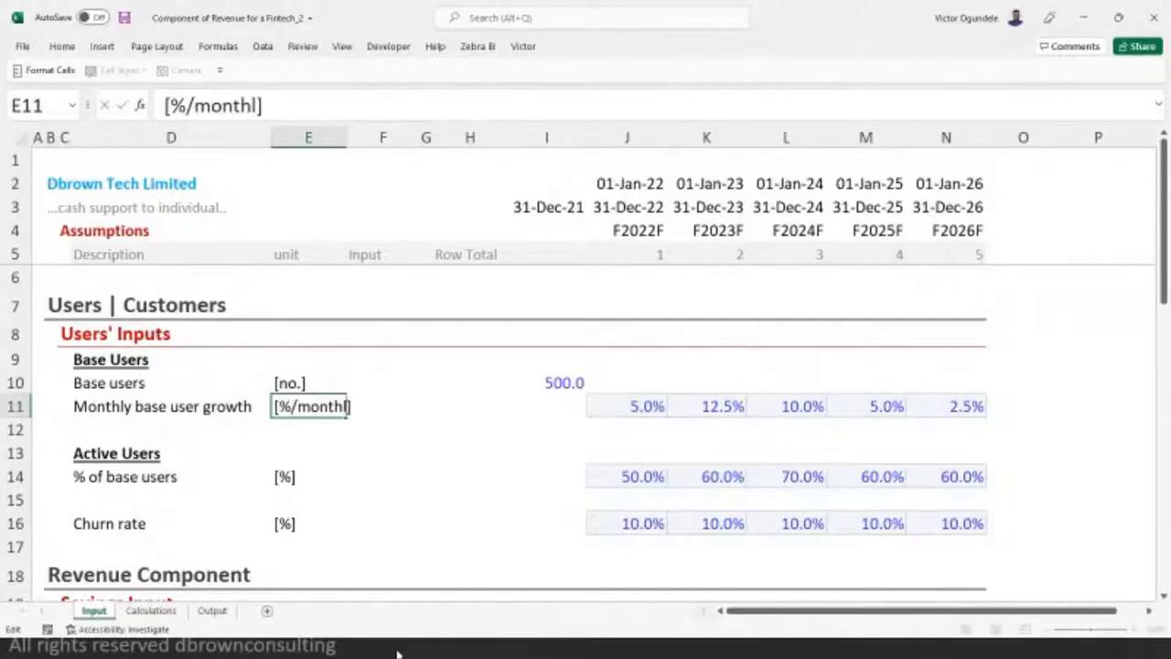
pyautogui.press('Return')
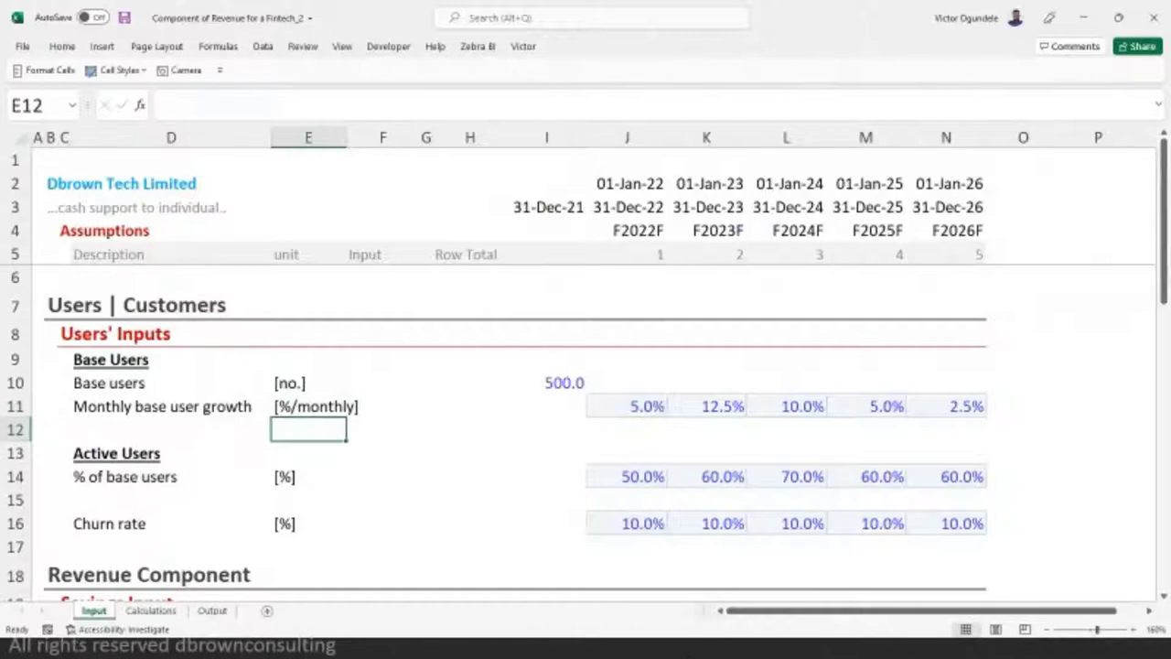
pyautogui.hotkey('ctrl', 'pagedown')
# - Link D12 to Input's Monthly base user growth label and enter [%] as its unit
pyautogui.press('Right')
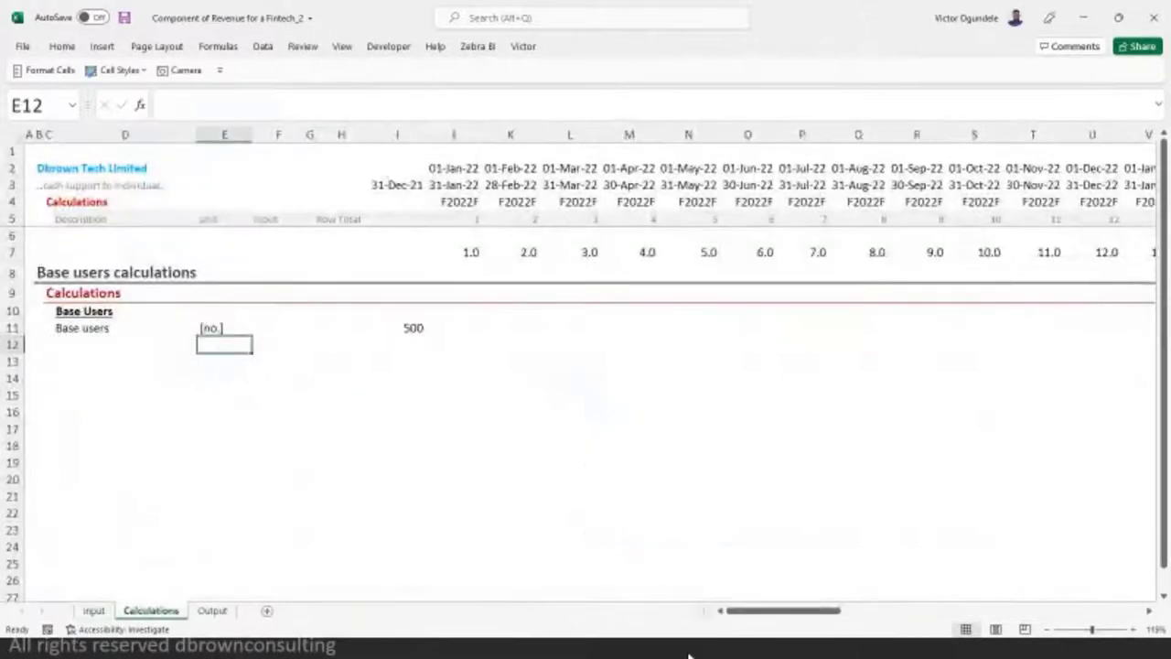
pyautogui.press('Up')
pyautogui.press('Right')
pyautogui.press('Right')
pyautogui.press('Right')
pyautogui.press('Down')
pyautogui.press('Left')
pyautogui.press('Left')
pyautogui.press('Left')
pyautogui.press('Left')
pyautogui.write('=')
pyautogui.hotkey('ctrl', 'pageup')
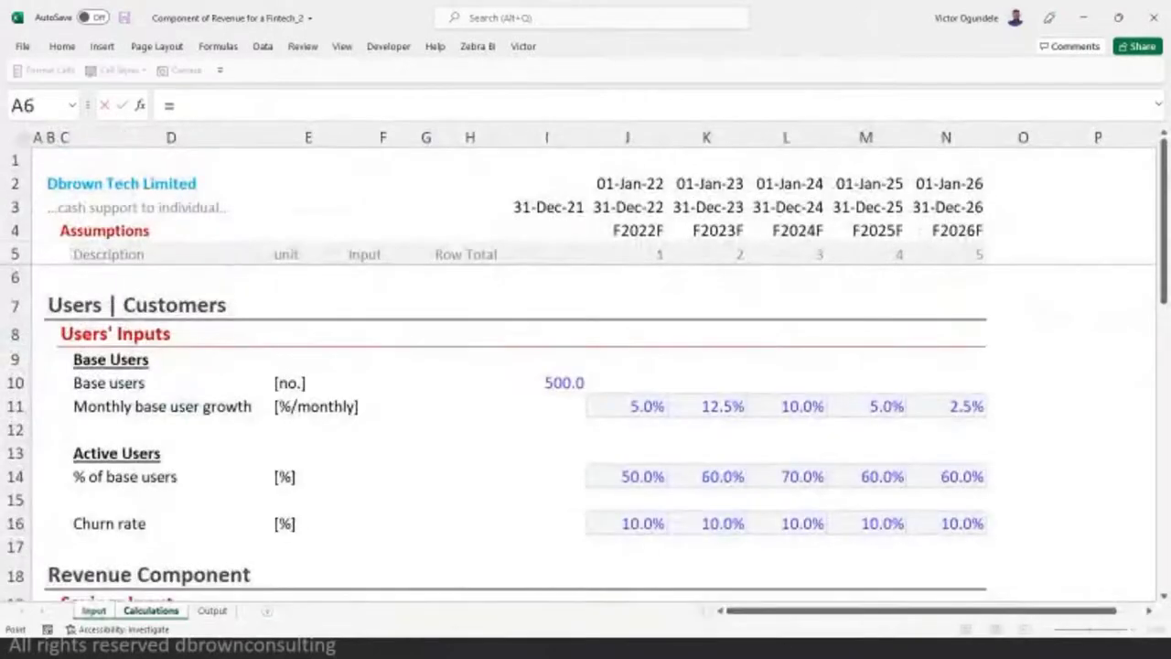
pyautogui.click(136, 412)
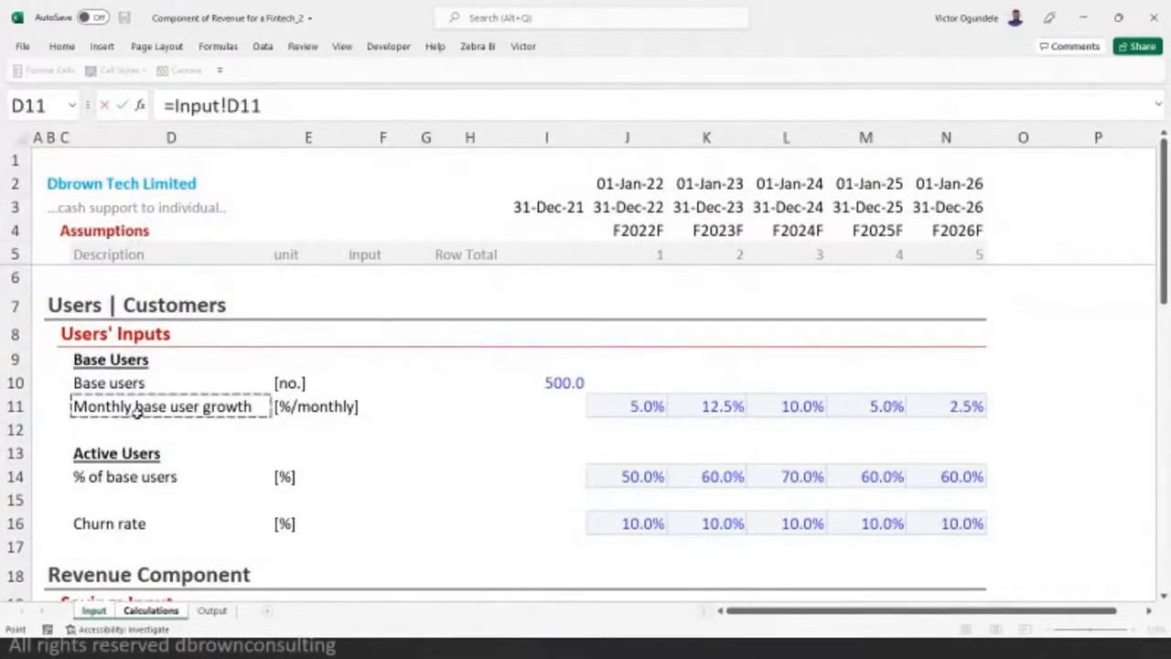
pyautogui.press('Return')
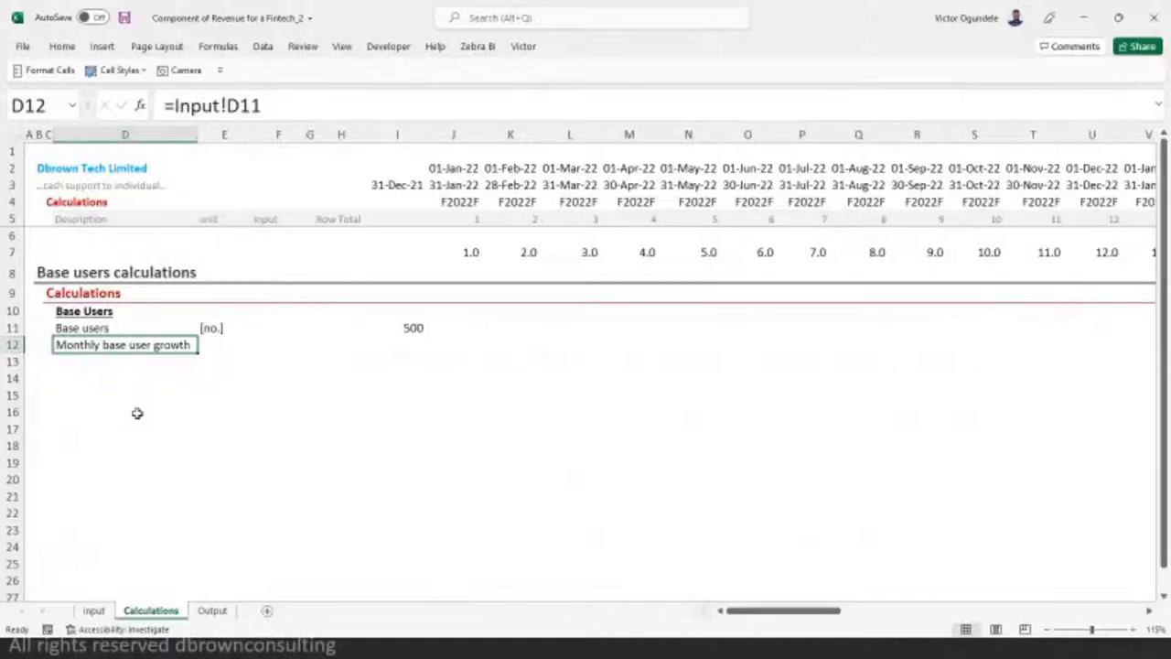
pyautogui.press('Right')
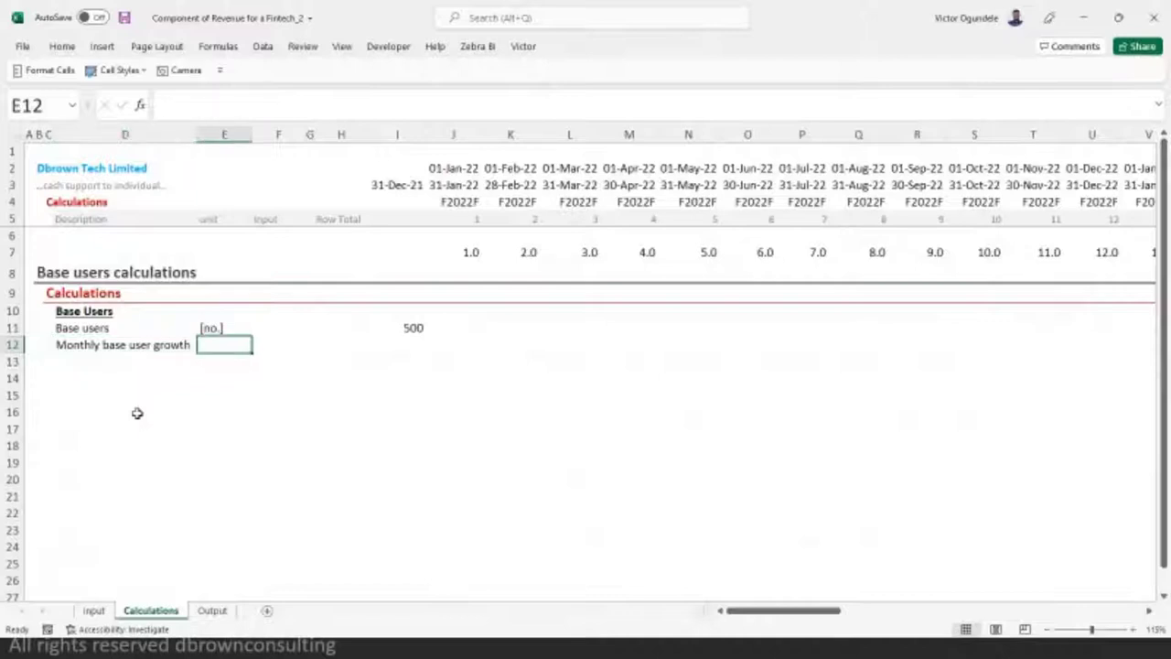
pyautogui.write('[')
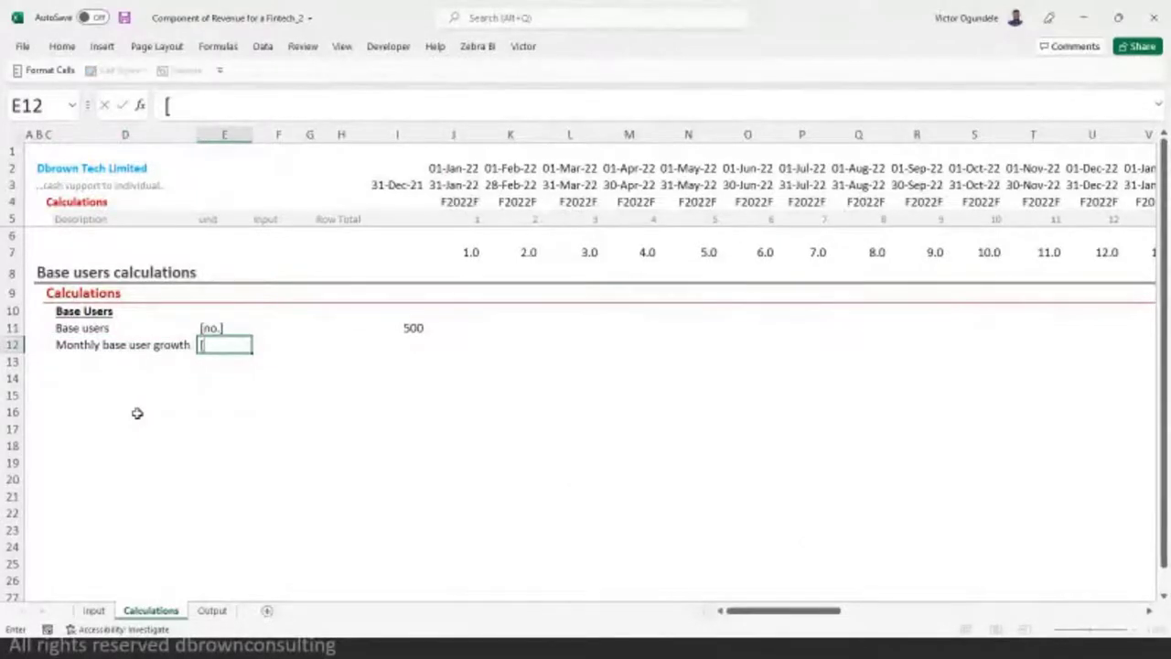
pyautogui.write('%]')
pyautogui.press('Right')
pyautogui.press('Right')
pyautogui.press('Right')
pyautogui.press('Right')
pyautogui.press('Right')
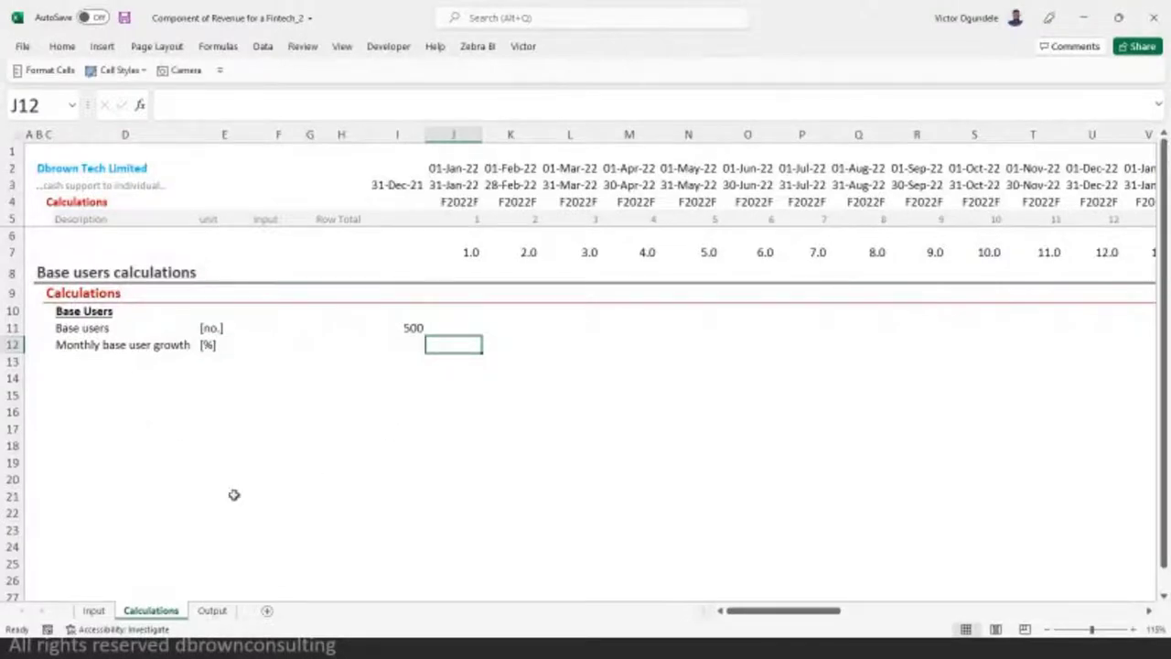
# - Check Input's first forecast period and growth rate, then abandon an incomplete LOOKUP attempt
pyautogui.click(93, 610)
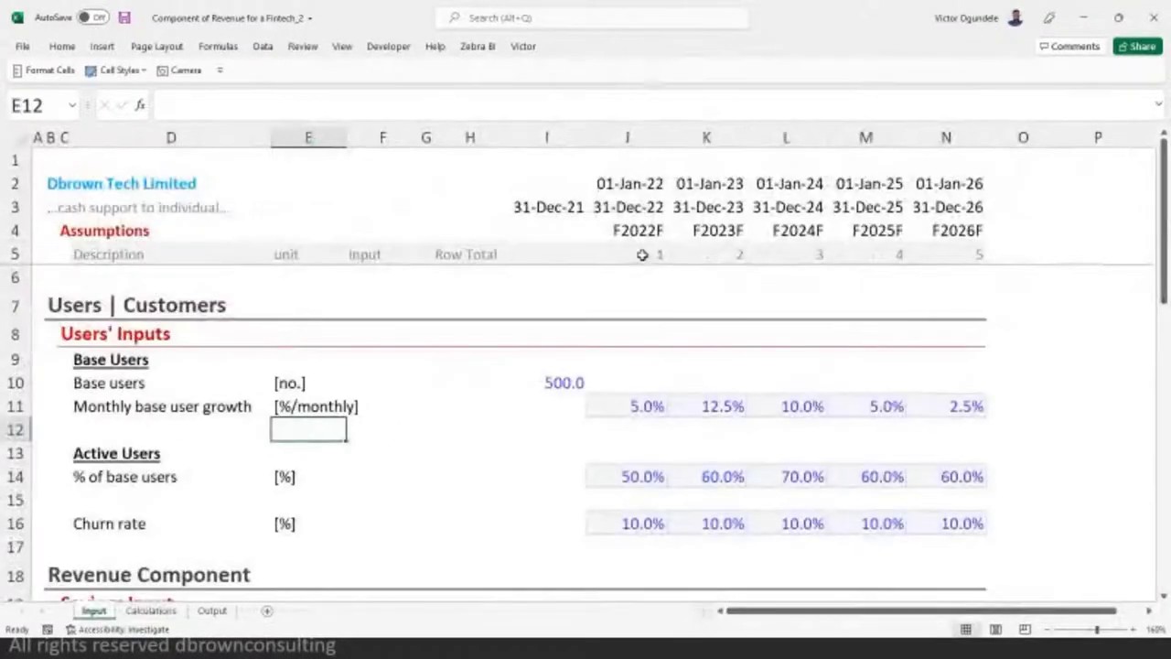
pyautogui.click(640, 257)
pyautogui.click(621, 409)
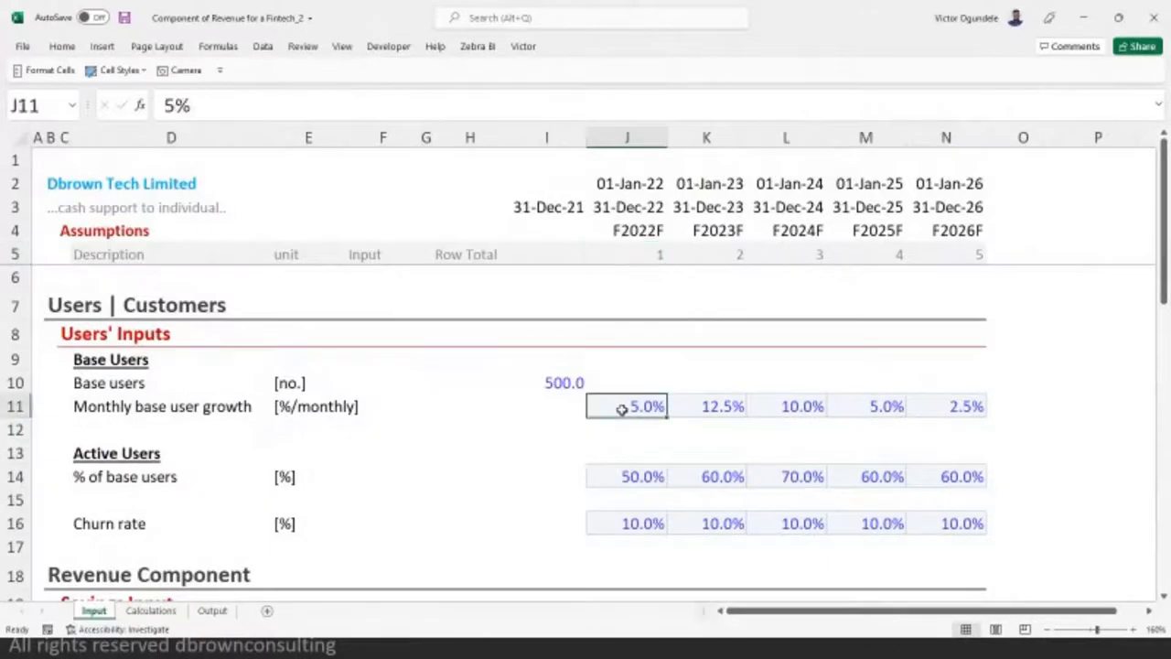
pyautogui.click(148, 610)
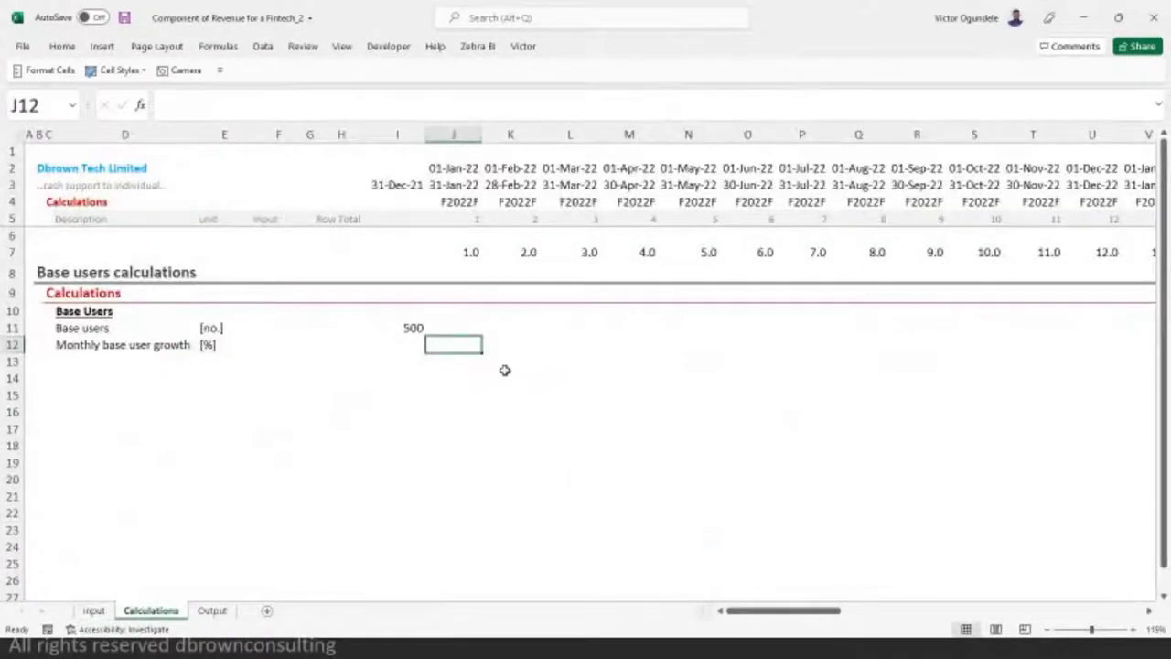
pyautogui.write('=loo')
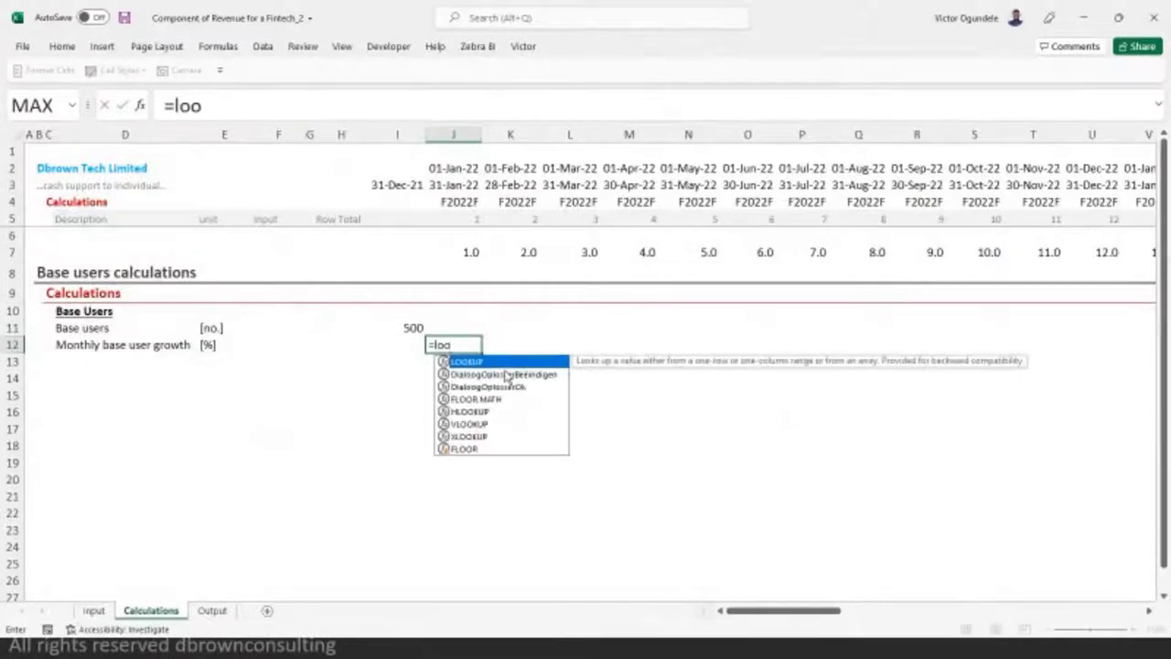
pyautogui.press('Tab')
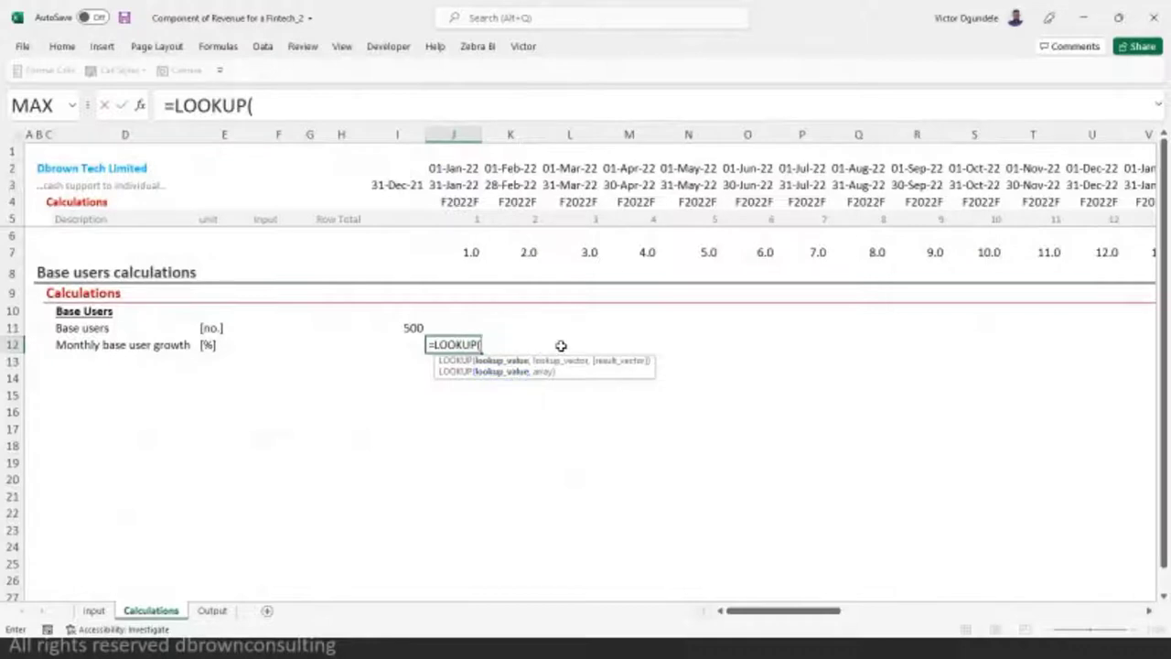
pyautogui.press('Return')
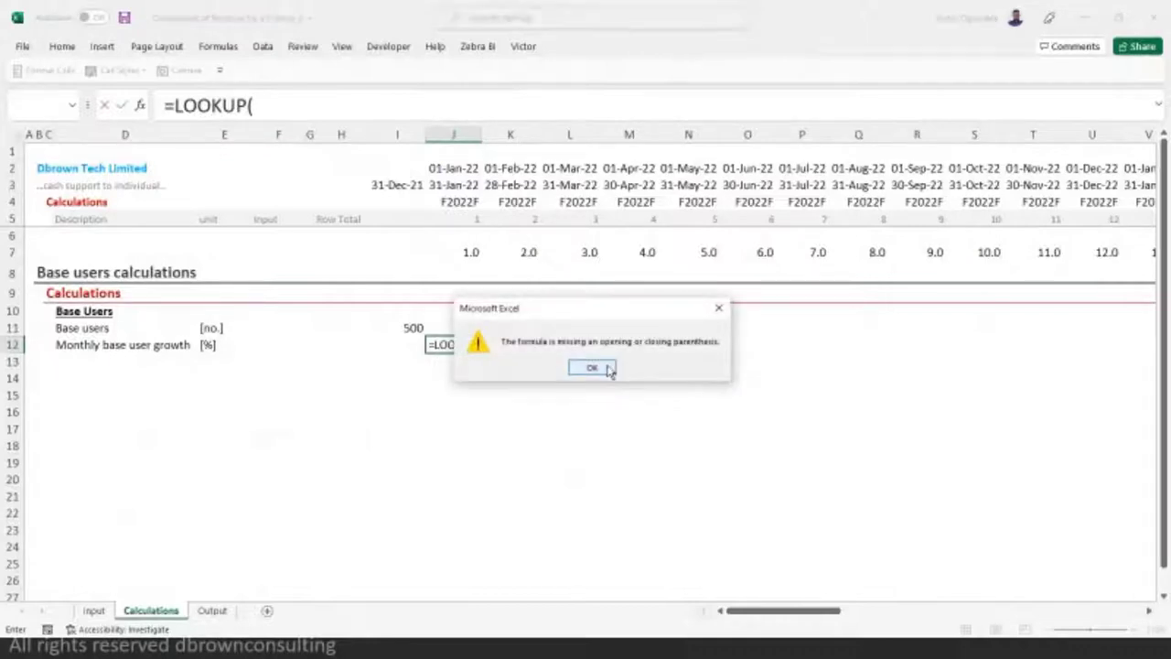
pyautogui.click(592, 368)
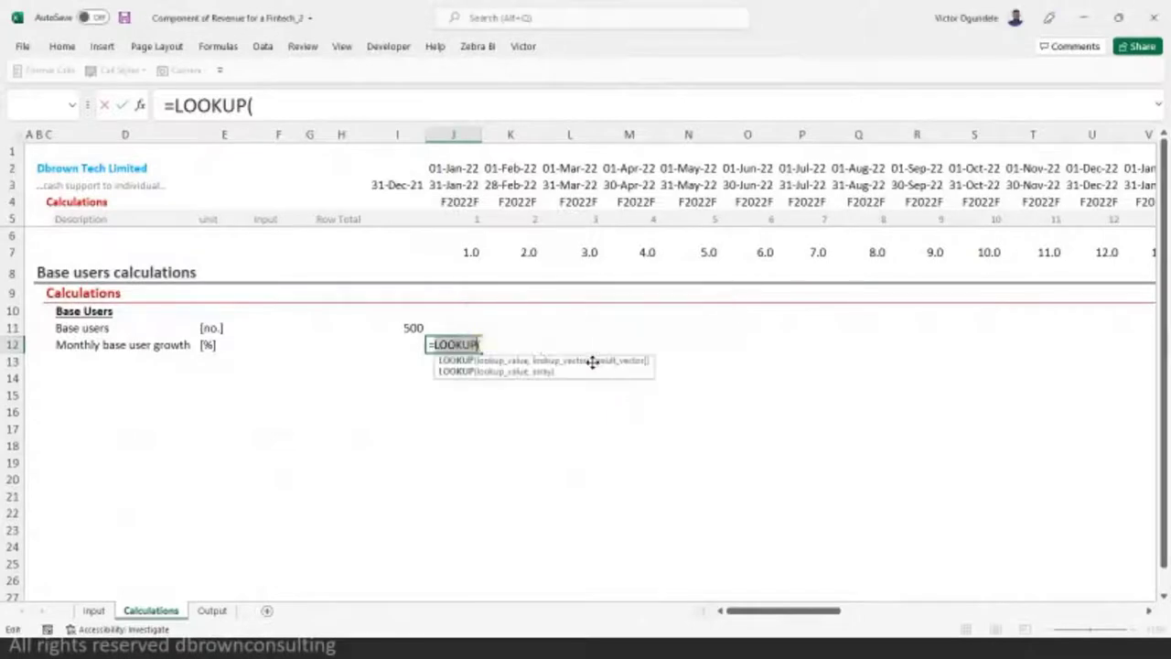
pyautogui.click(494, 357)
pyautogui.press('Escape')
# - Enter =LOOKUP(J$4,Input!$J$4:$N$4,Input!$J11:$N11) in J12, returning 0.1
pyautogui.write('=look')
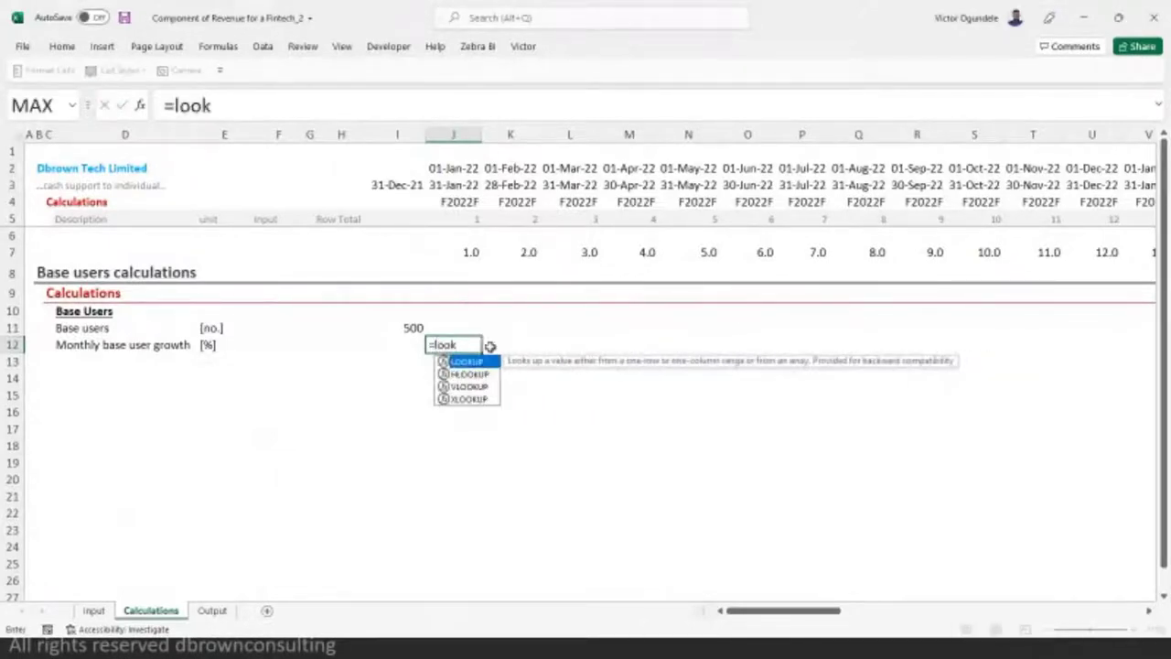
pyautogui.press('Tab')
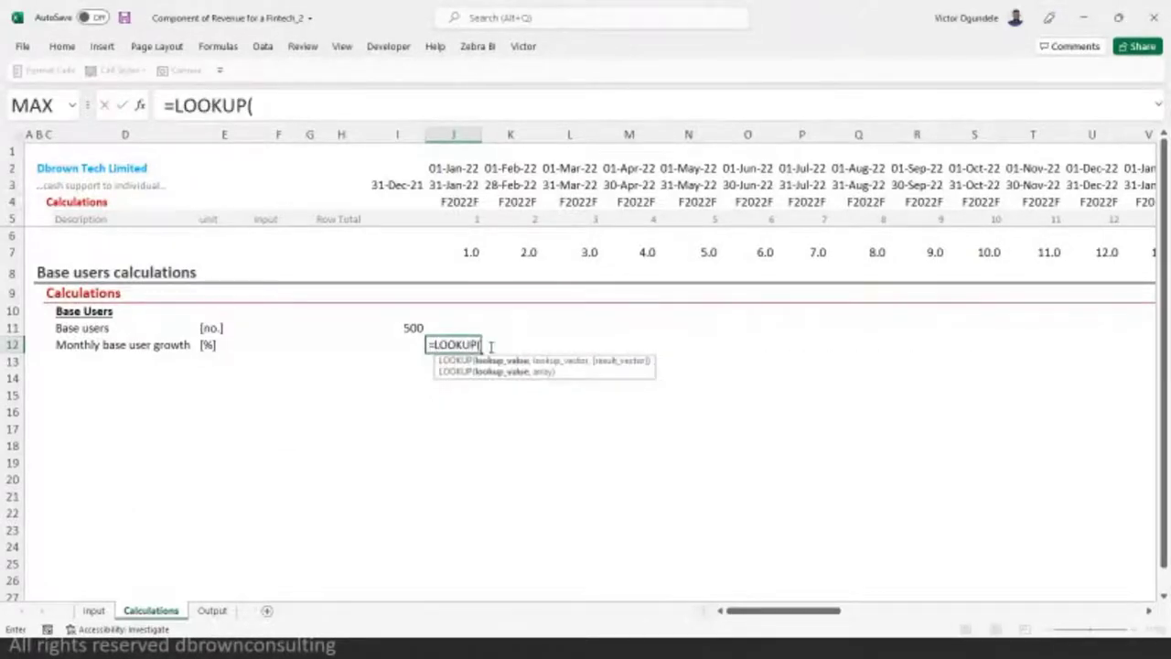
pyautogui.click(457, 199)
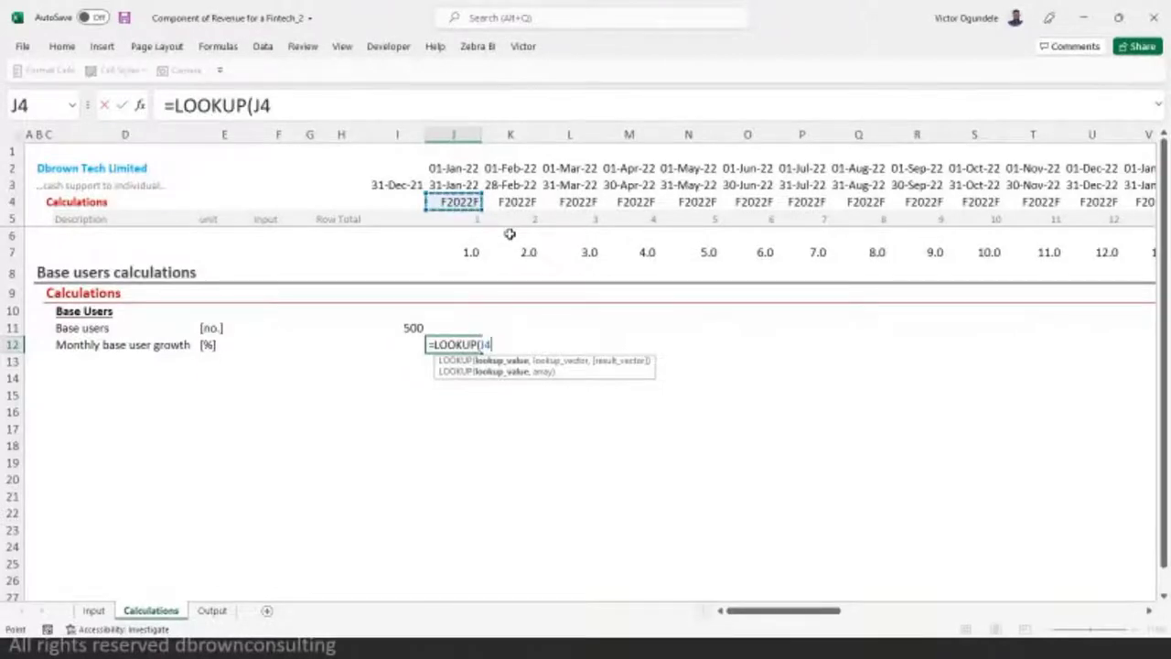
pyautogui.press('F4')
pyautogui.press('F4')
pyautogui.write(',')
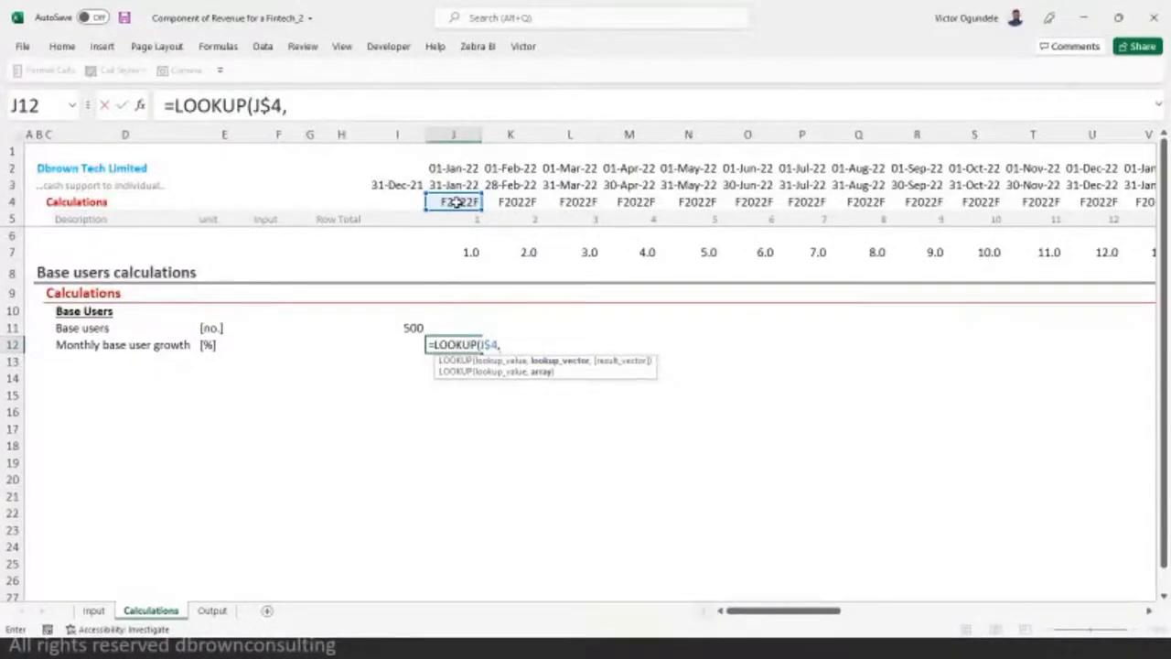
pyautogui.hotkey('ctrl', 'pageup')
pyautogui.moveTo(632, 230); pyautogui.dragTo(917, 231)
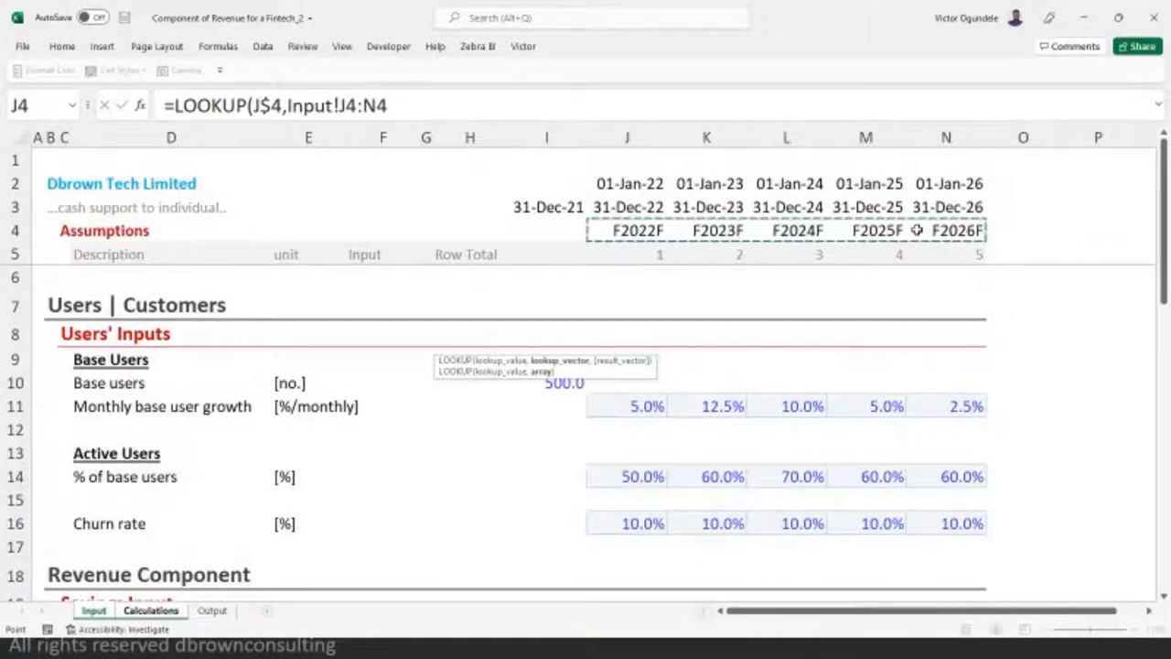
pyautogui.press('F4')
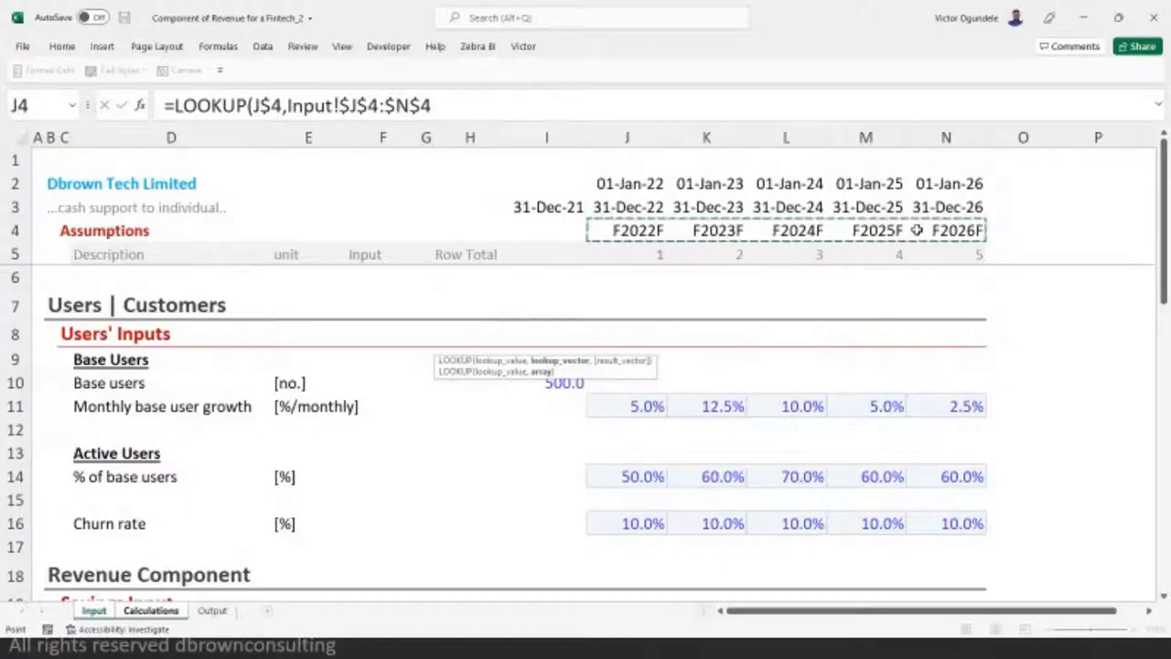
pyautogui.write(',')
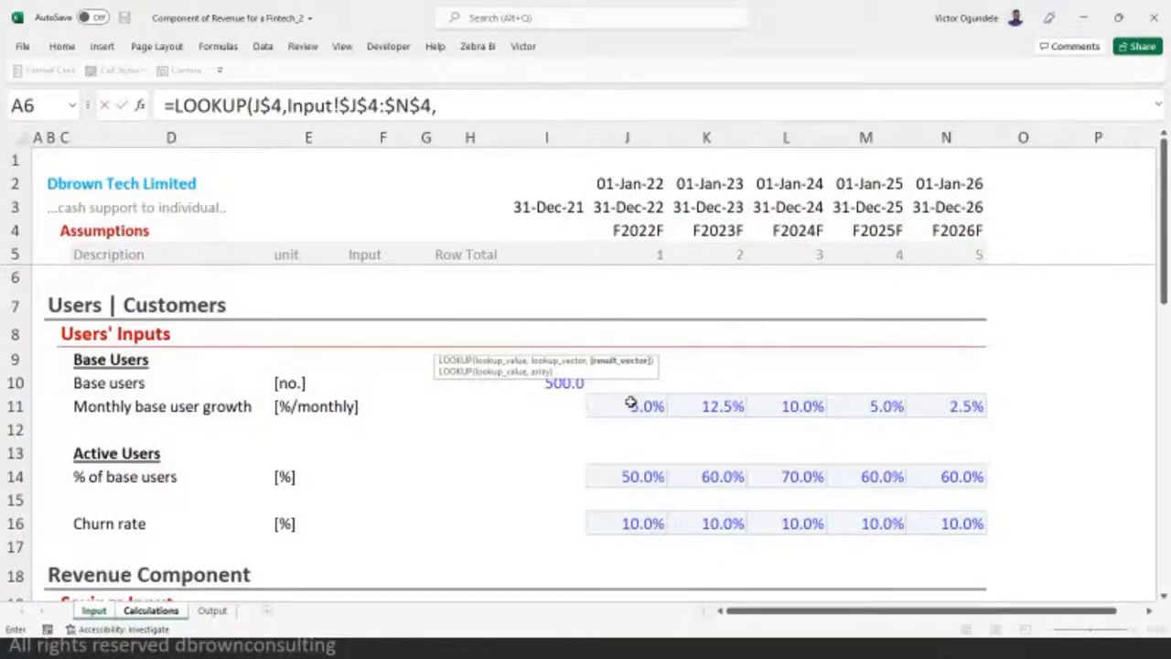
pyautogui.moveTo(631, 404); pyautogui.dragTo(922, 408)
pyautogui.press('F4')
pyautogui.press('F4')
pyautogui.press('F4')
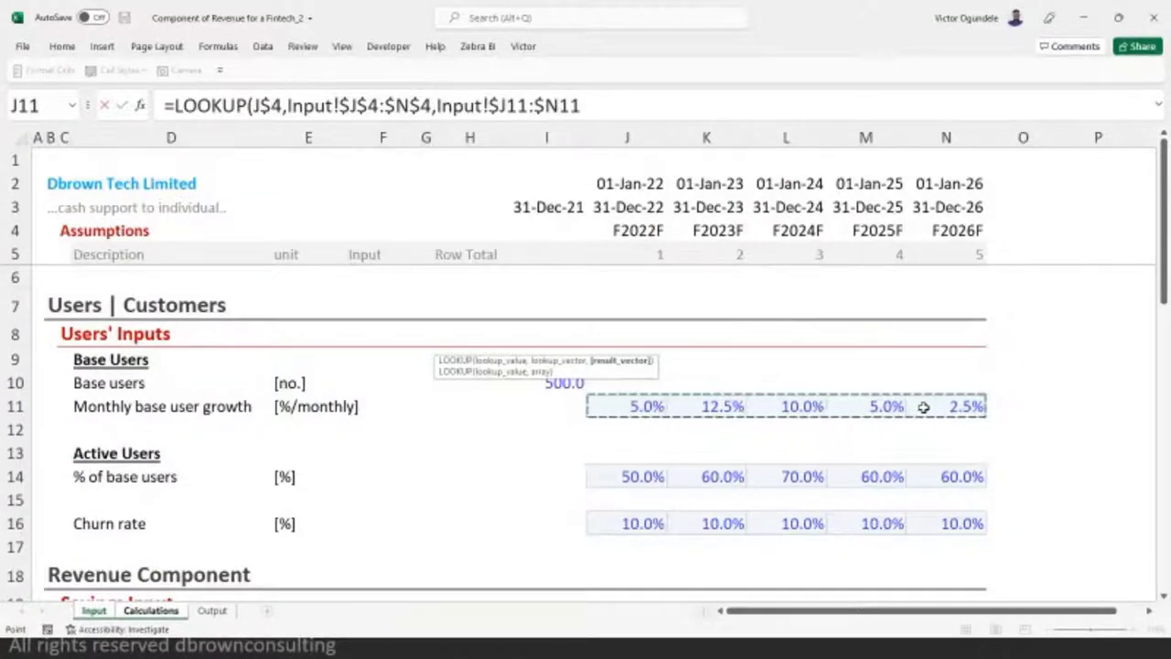
pyautogui.write(')')
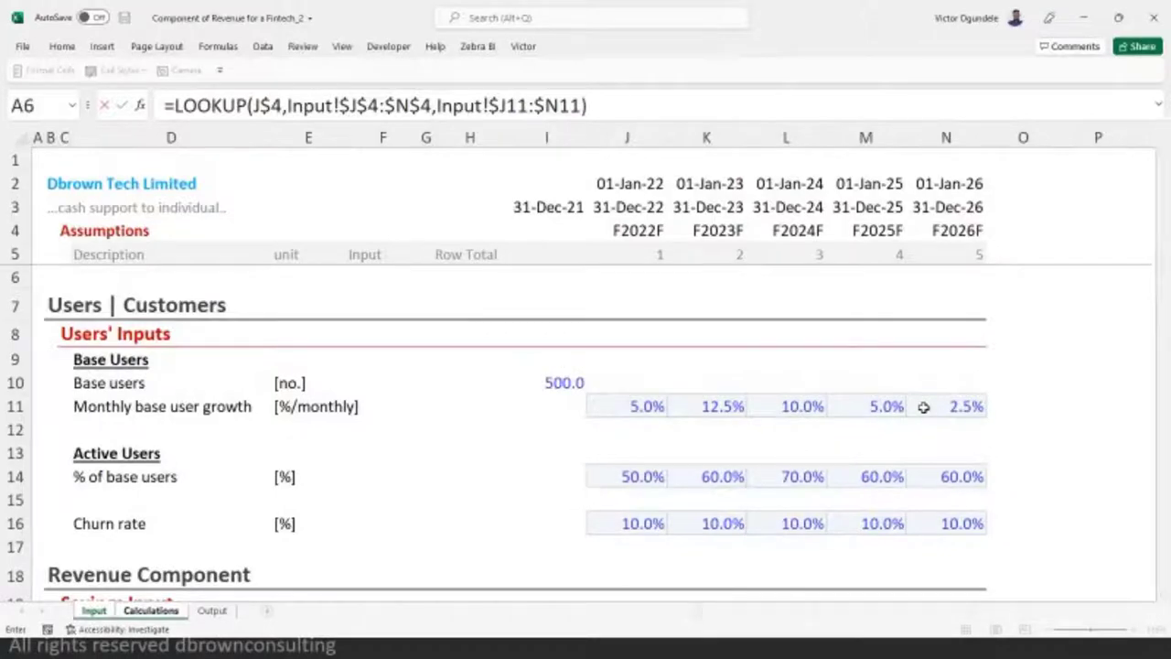
pyautogui.press('Return')
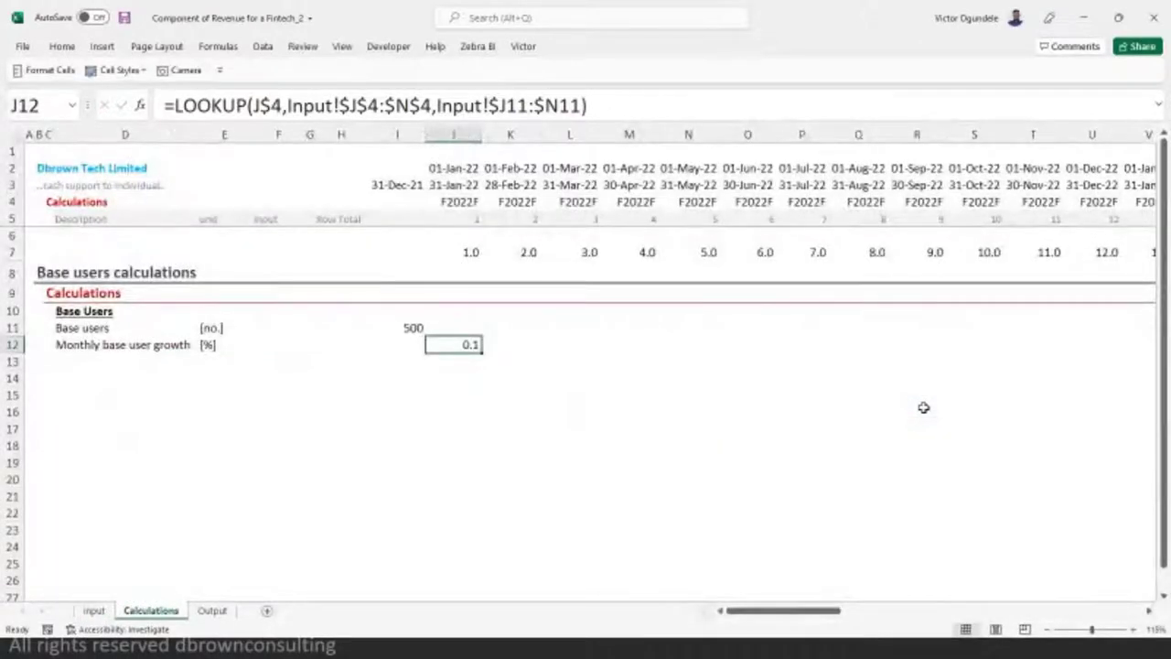
# - Give J12 the Percent style and fill the growth formula across row 12 to BQ
pyautogui.click(116, 69)
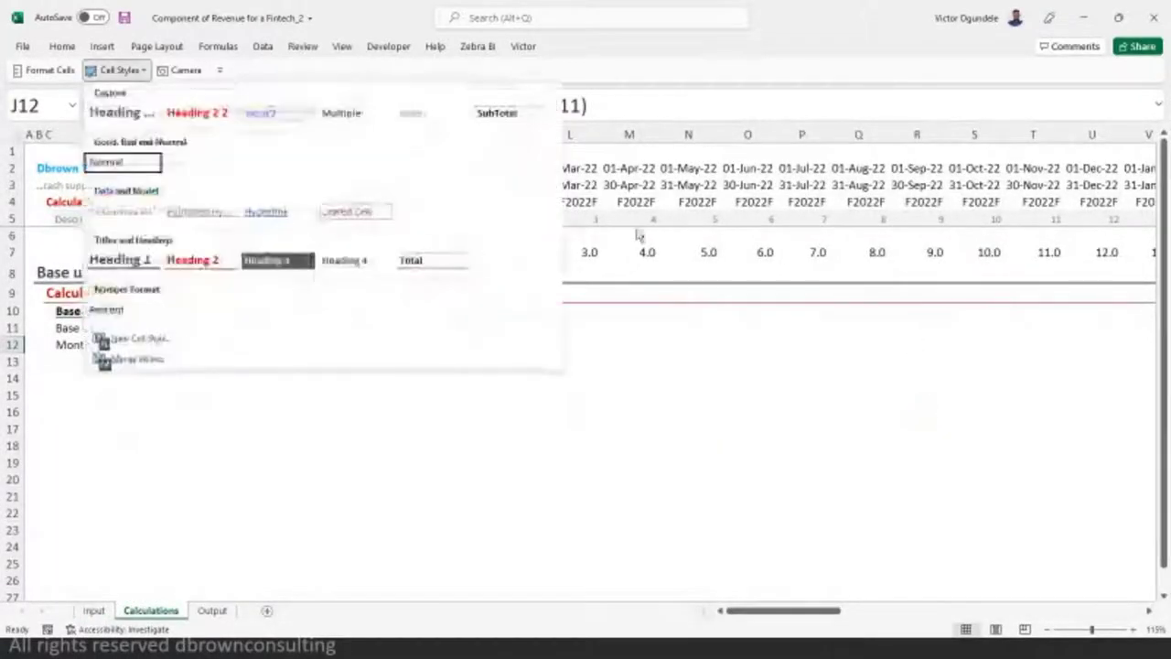
pyautogui.click(119, 308)
pyautogui.hotkey('ctrl', 'shift', 'Right')
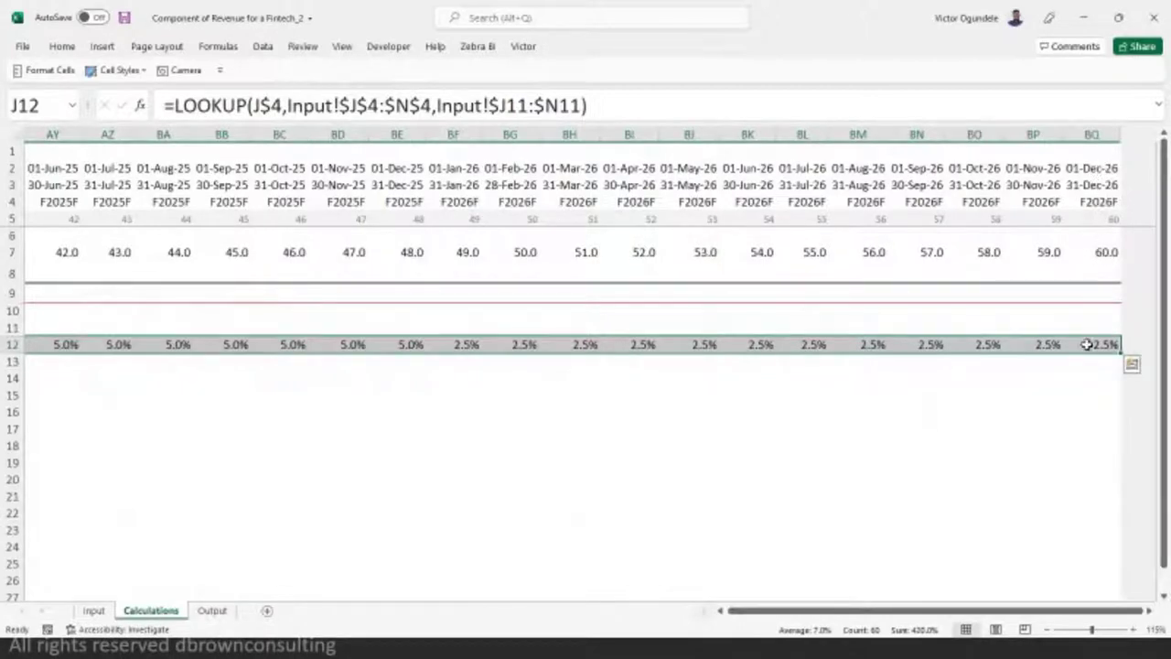
pyautogui.click(1084, 344)
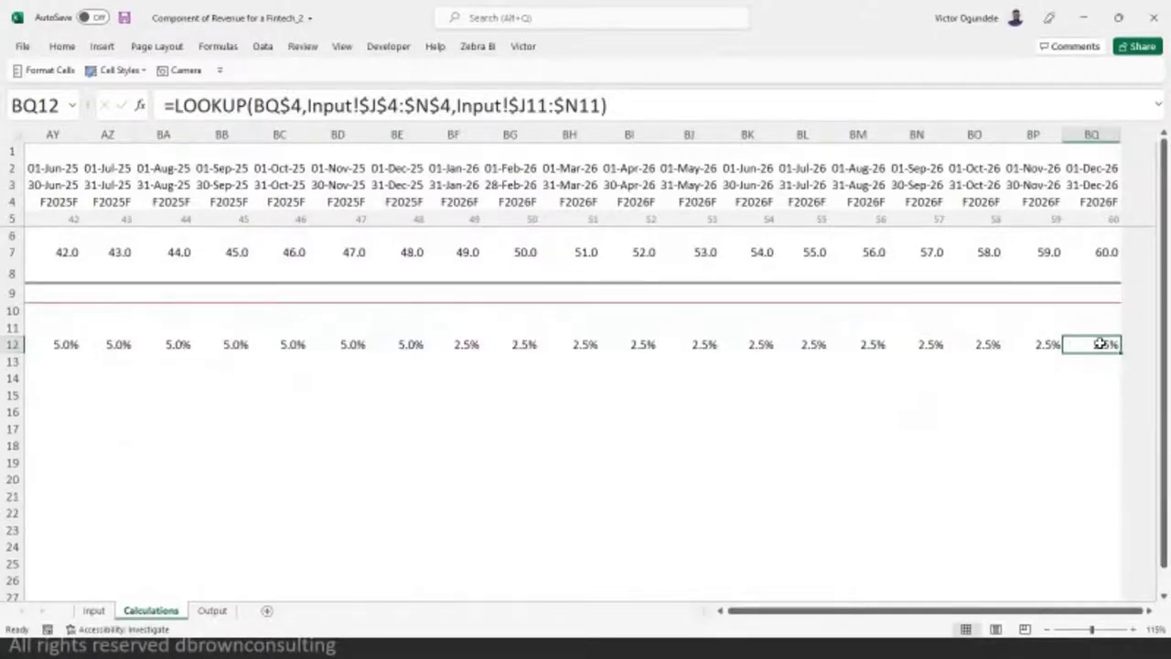
# - Spot-check the 5.0% values for 2022 and the 12.5% rate for 2023 months
pyautogui.hotkey('ctrl', 'Left')
pyautogui.hotkey('ctrl', 'Left')
pyautogui.press('Left')
pyautogui.press('Right')
pyautogui.hotkey('ctrl', 'Right')
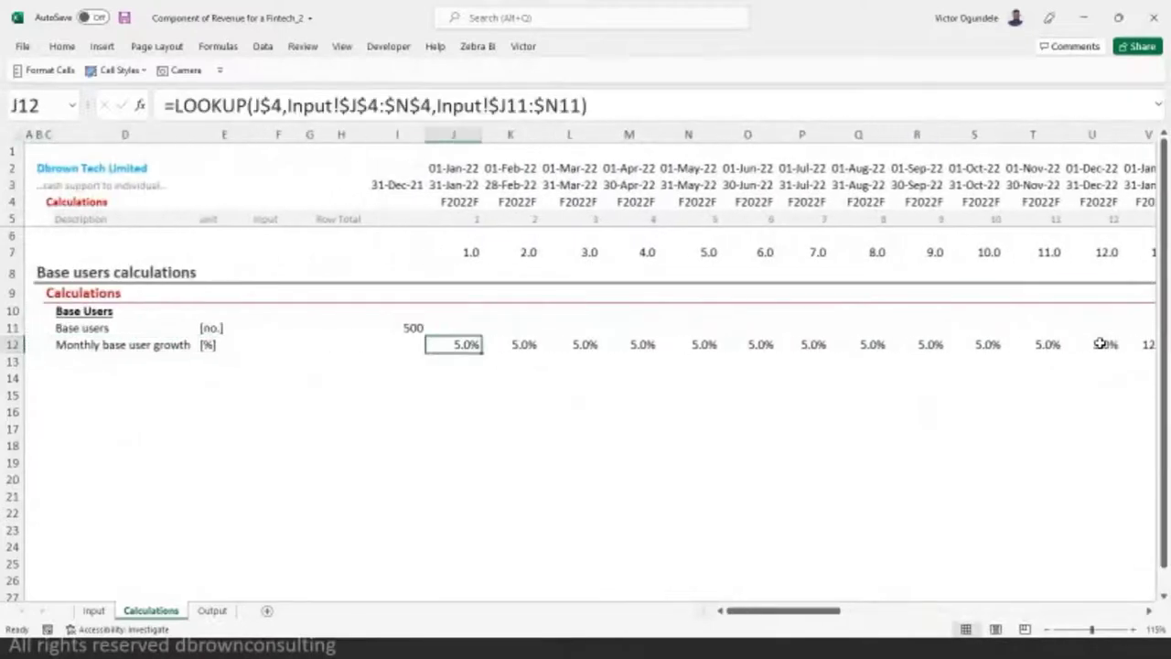
pyautogui.press('Right')
pyautogui.press('Right')
pyautogui.press('Right')
pyautogui.press('Right')
pyautogui.press('Right')
pyautogui.press('Right')
pyautogui.press('Right')
pyautogui.press('Right')
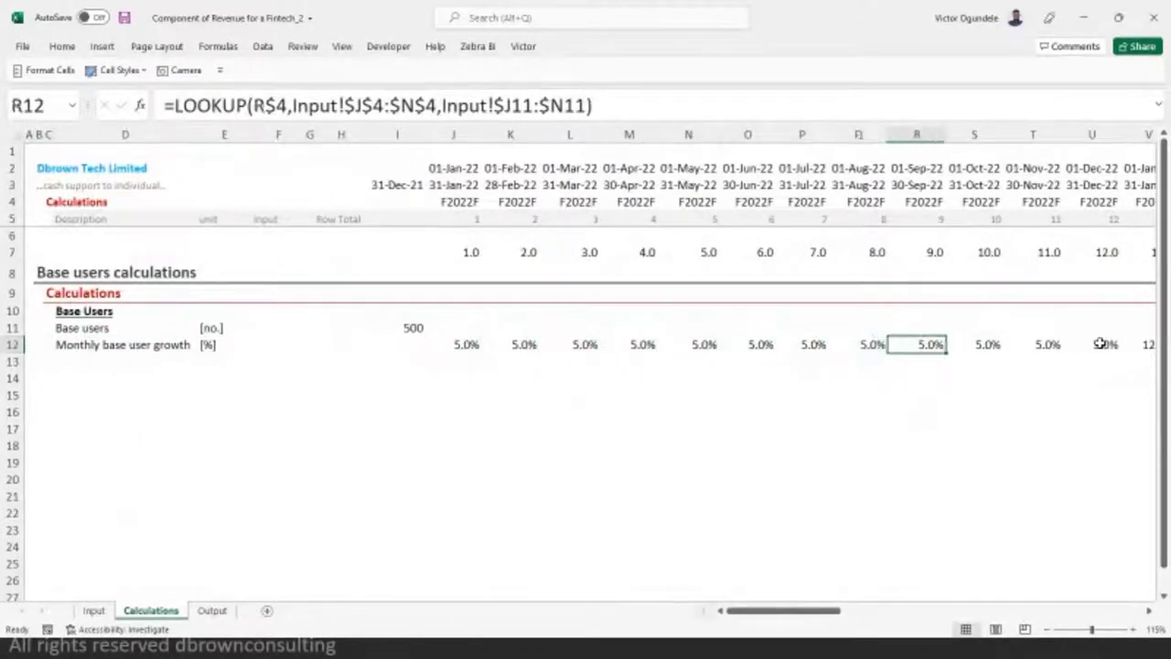
pyautogui.press('Right')
pyautogui.press('Right')
pyautogui.press('Right')
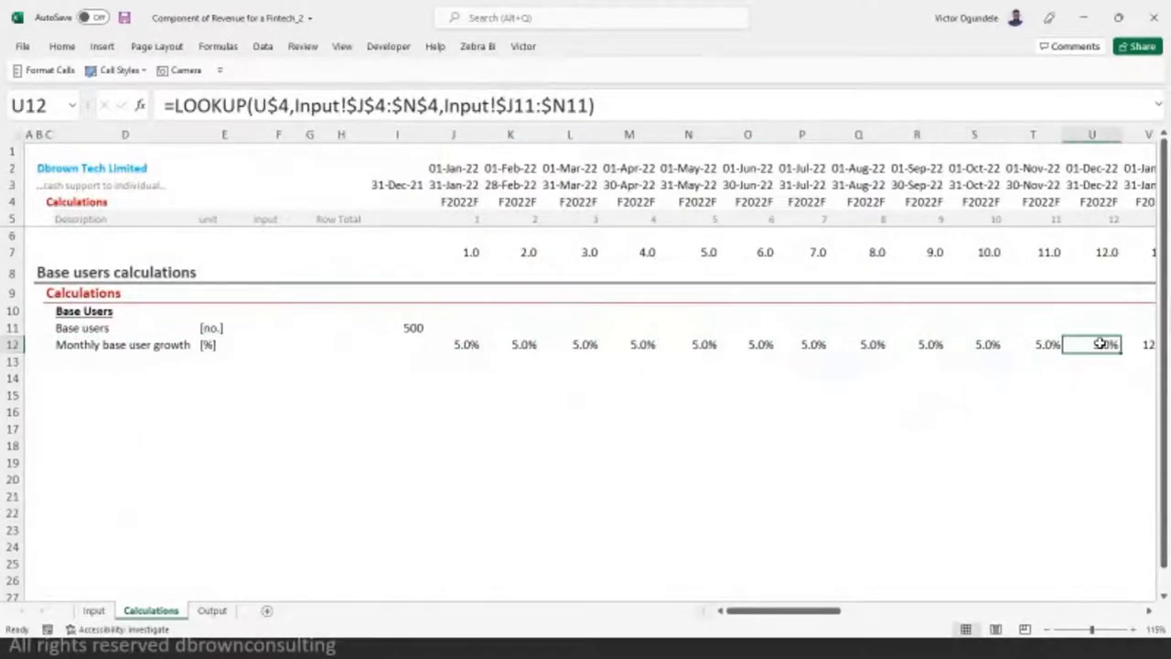
pyautogui.hotkey('ctrl', 'shift', 'Left')
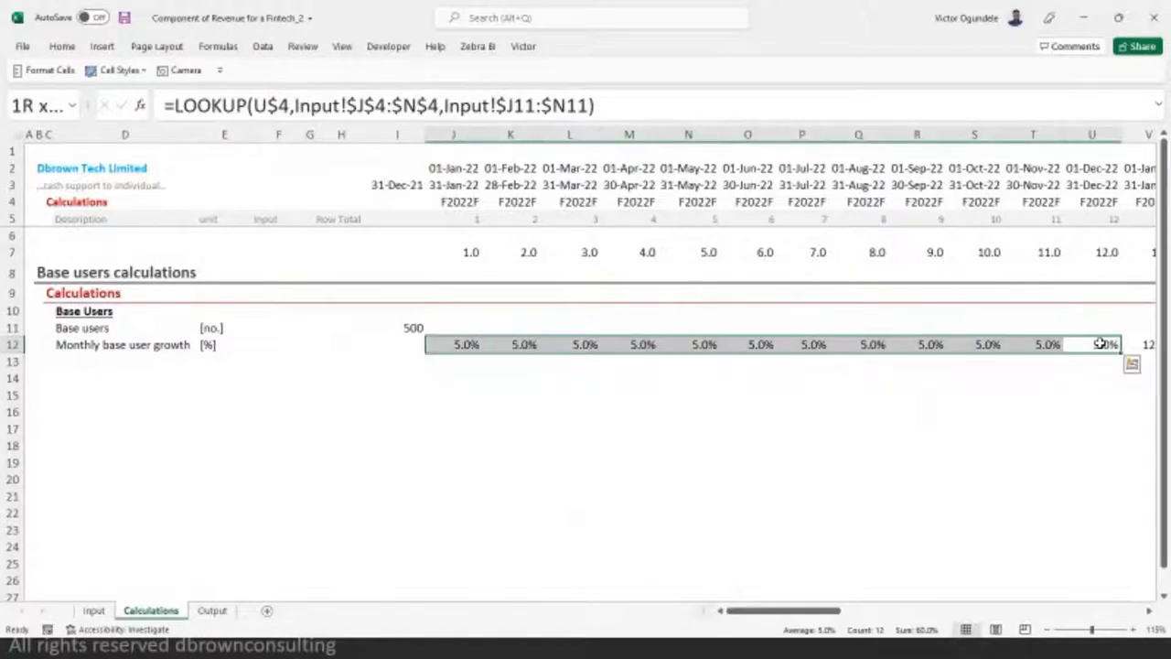
pyautogui.press('Right')
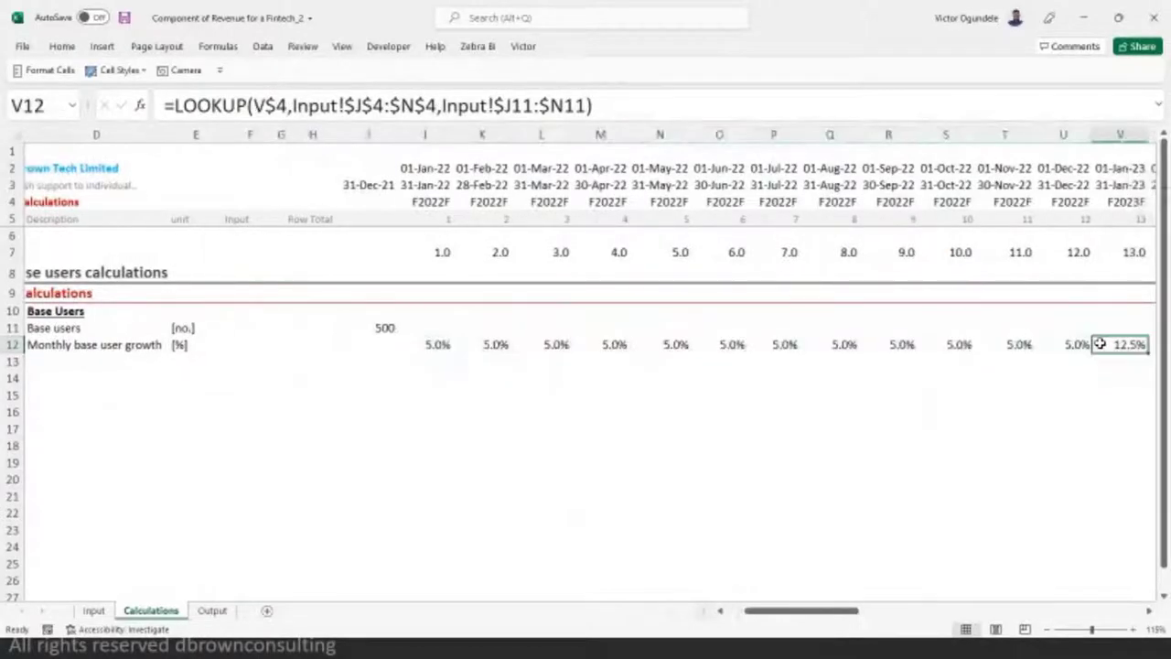
pyautogui.moveTo(1100, 344)
pyautogui.mouseDown()
pyautogui.moveTo(1111, 343)
pyautogui.moveTo(1100, 343)
pyautogui.mouseUp()
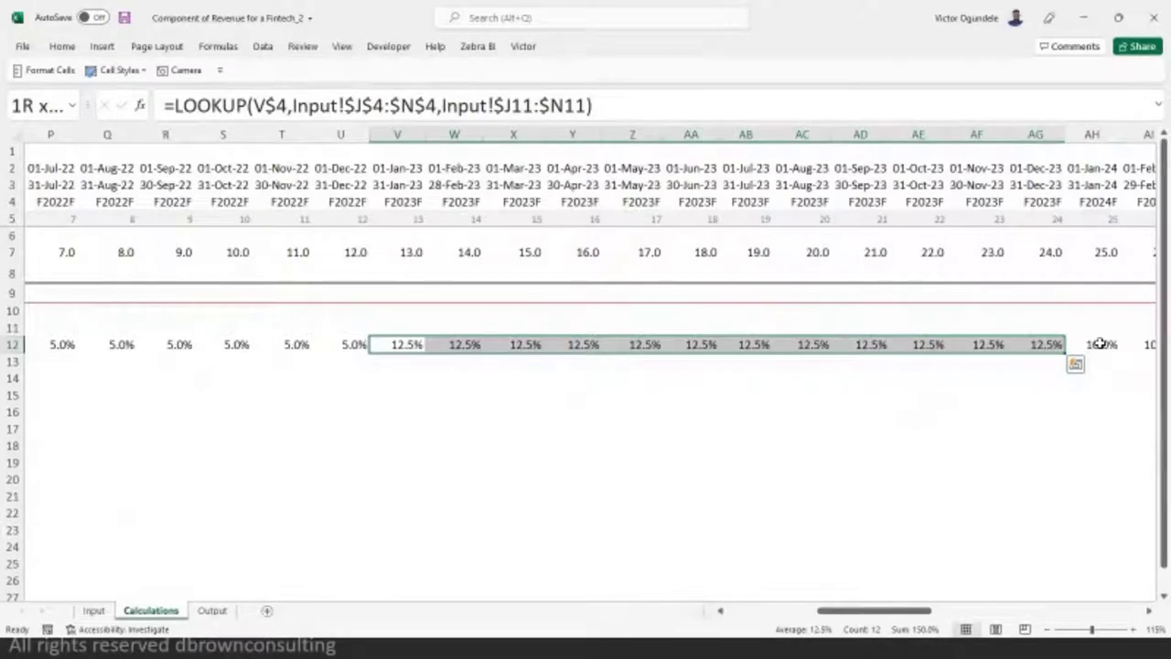
# - Step through the early months of row 12 to verify each lookup formula
pyautogui.press('Left')
pyautogui.hotkey('ctrl', 'Left')
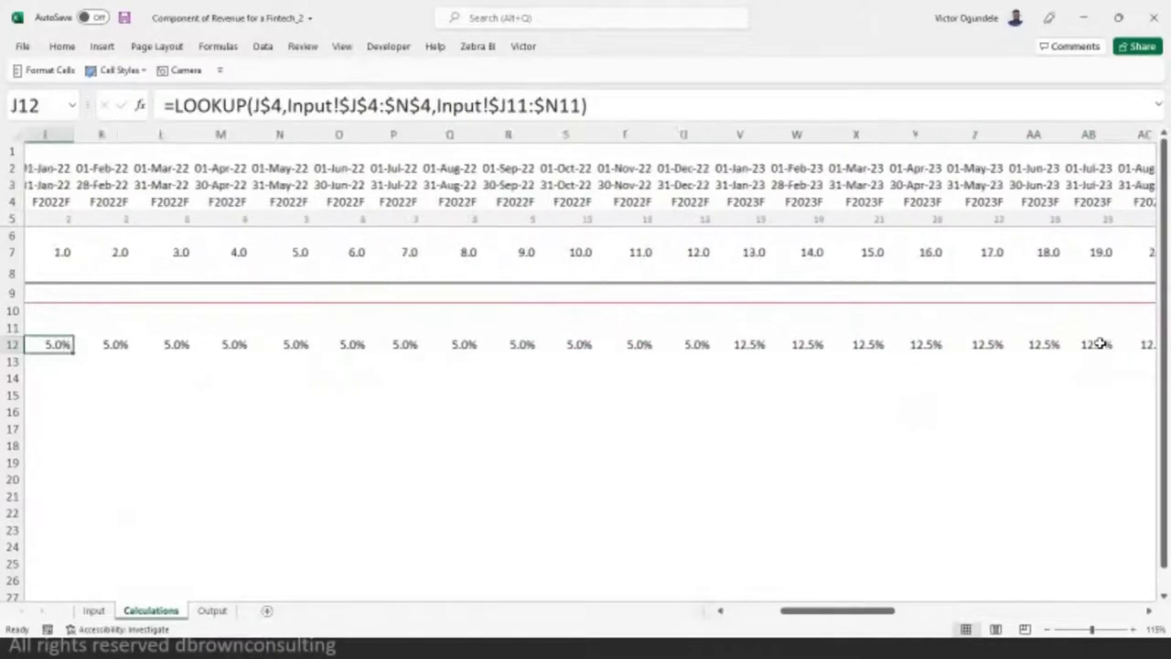
pyautogui.hotkey('ctrl', 'Left')
pyautogui.press('Right')
pyautogui.press('Right')
pyautogui.press('Left')
pyautogui.press('Left')
pyautogui.press('Left')
pyautogui.press('Left')
pyautogui.press('Left')
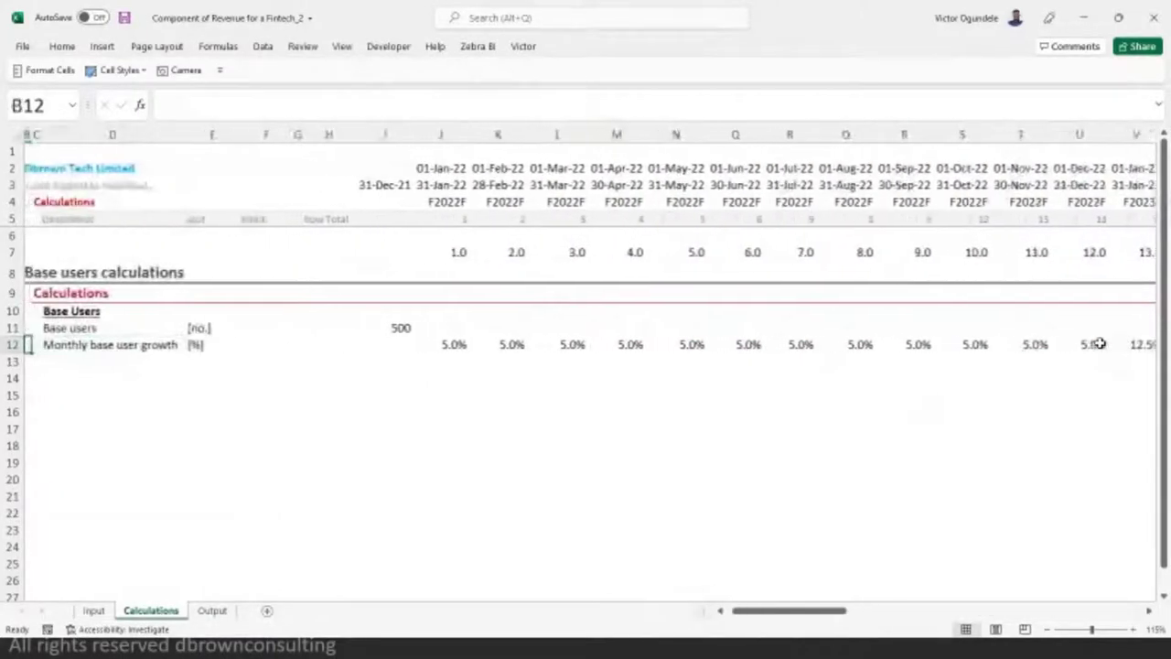
pyautogui.press('Right')
pyautogui.press('Right')
pyautogui.press('Right')
pyautogui.press('Right')
pyautogui.press('Right')
pyautogui.press('Right')
pyautogui.press('Right')
pyautogui.press('Right')
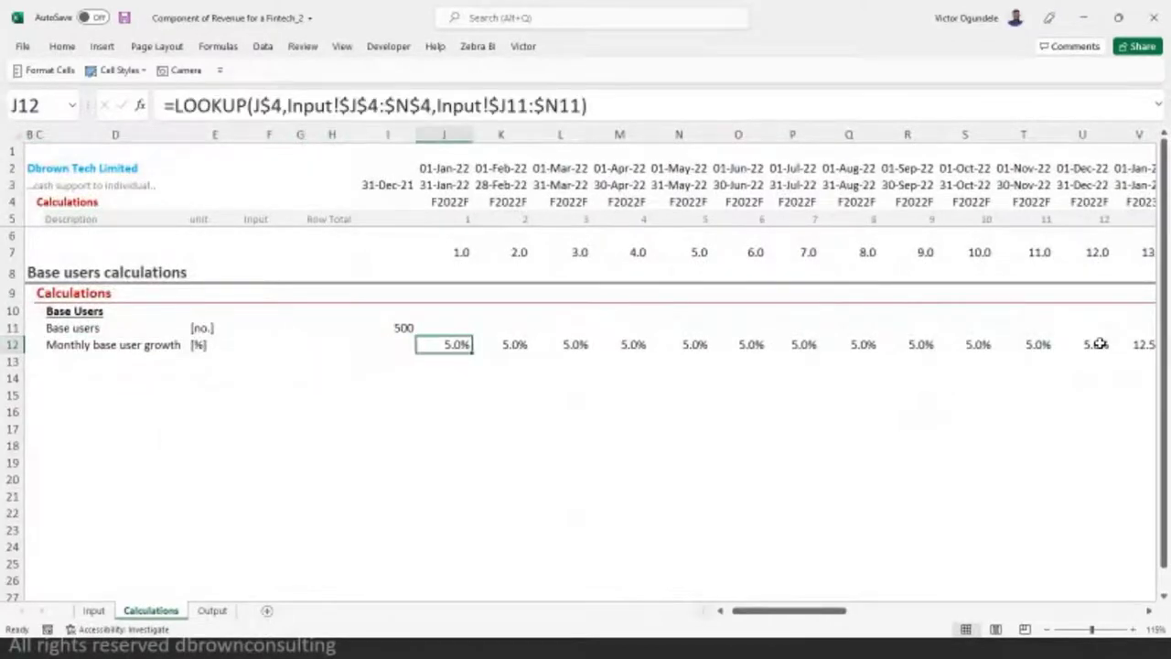
pyautogui.press('Right')
pyautogui.press('Right')
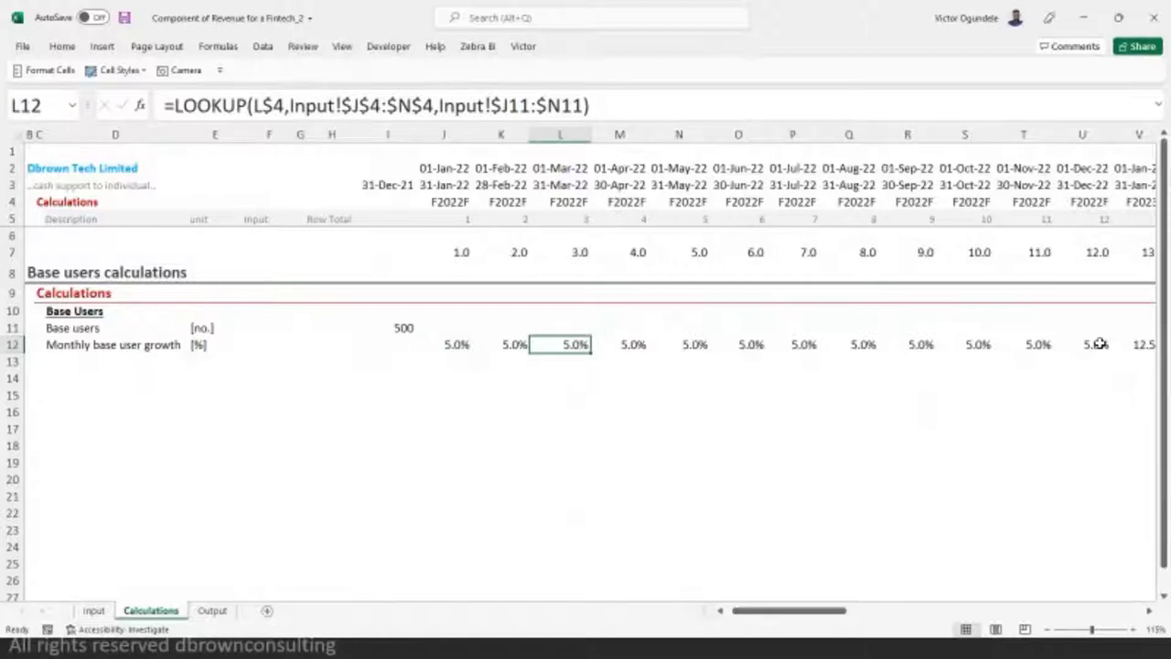
pyautogui.press('Right')
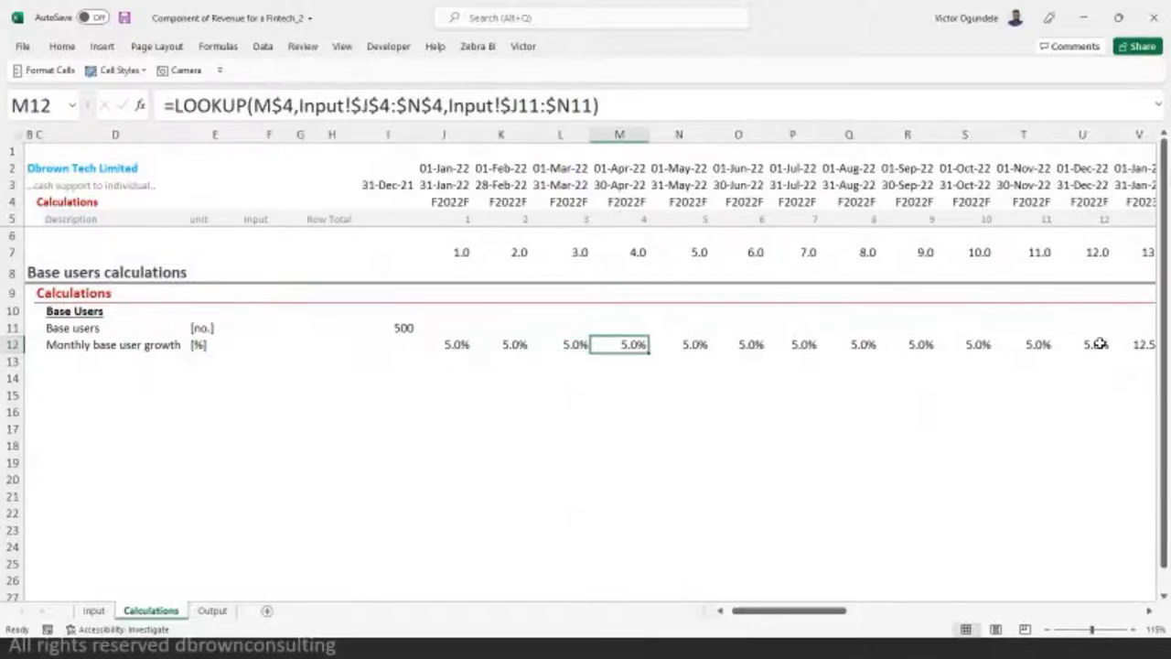
pyautogui.press('Right')
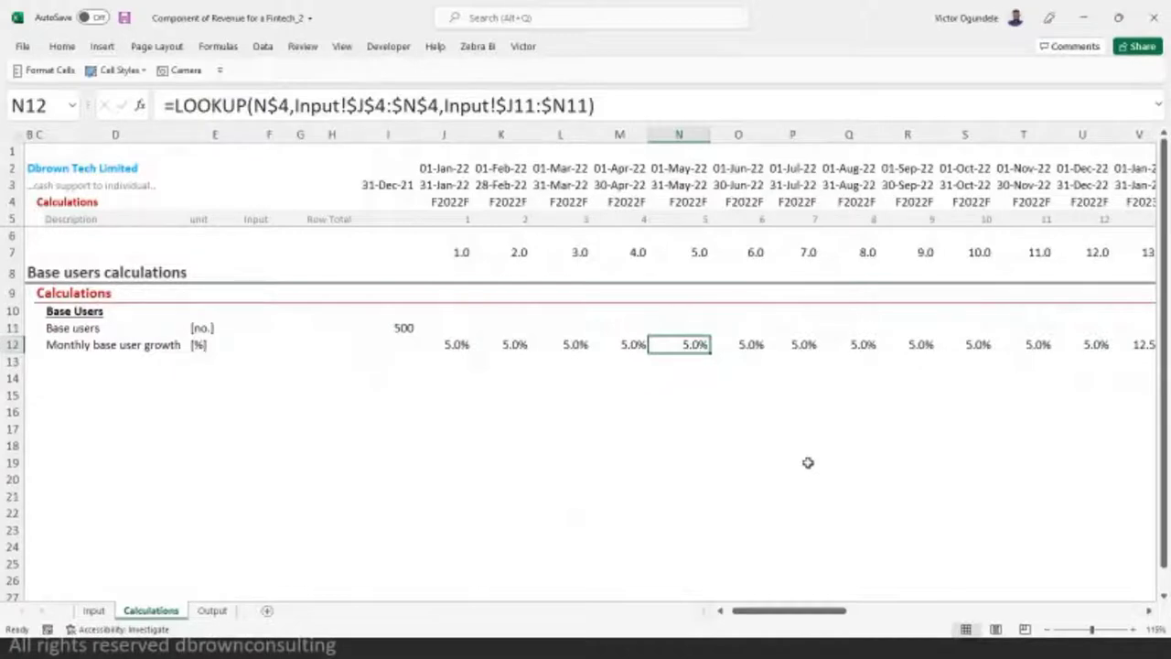
# - Return to the start of the Monthly base user growth row
pyautogui.press('Left')
pyautogui.press('Left')
pyautogui.press('Left')
pyautogui.press('Left')
pyautogui.press('Left')
pyautogui.press('Left')
pyautogui.press('Left')
pyautogui.press('Left')
pyautogui.press('Left')
pyautogui.press('Left')
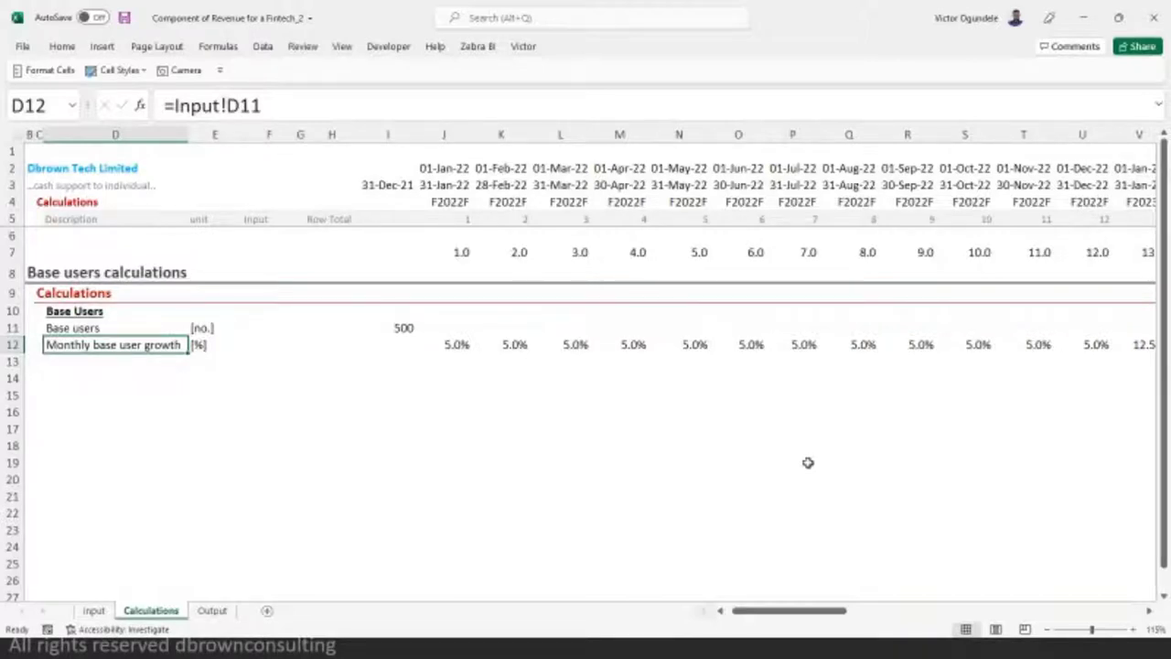
# - Add a bold, underlined 'Base Schedule' heading in D14
pyautogui.click(131, 359)
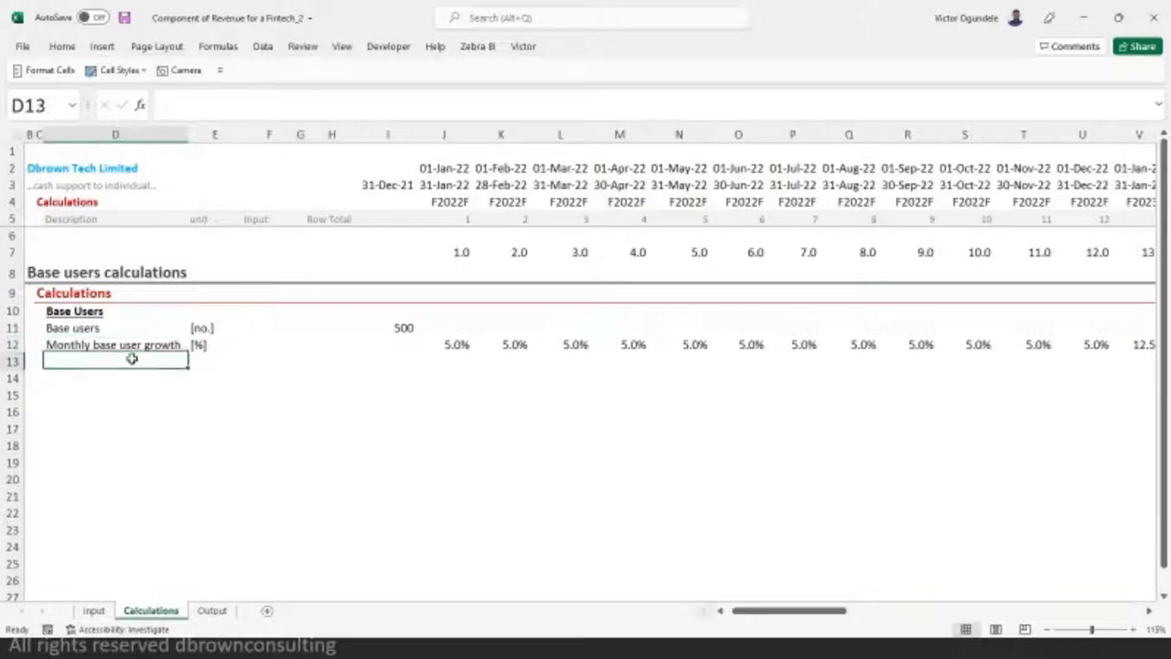
pyautogui.press('Down')
pyautogui.write('Base ')
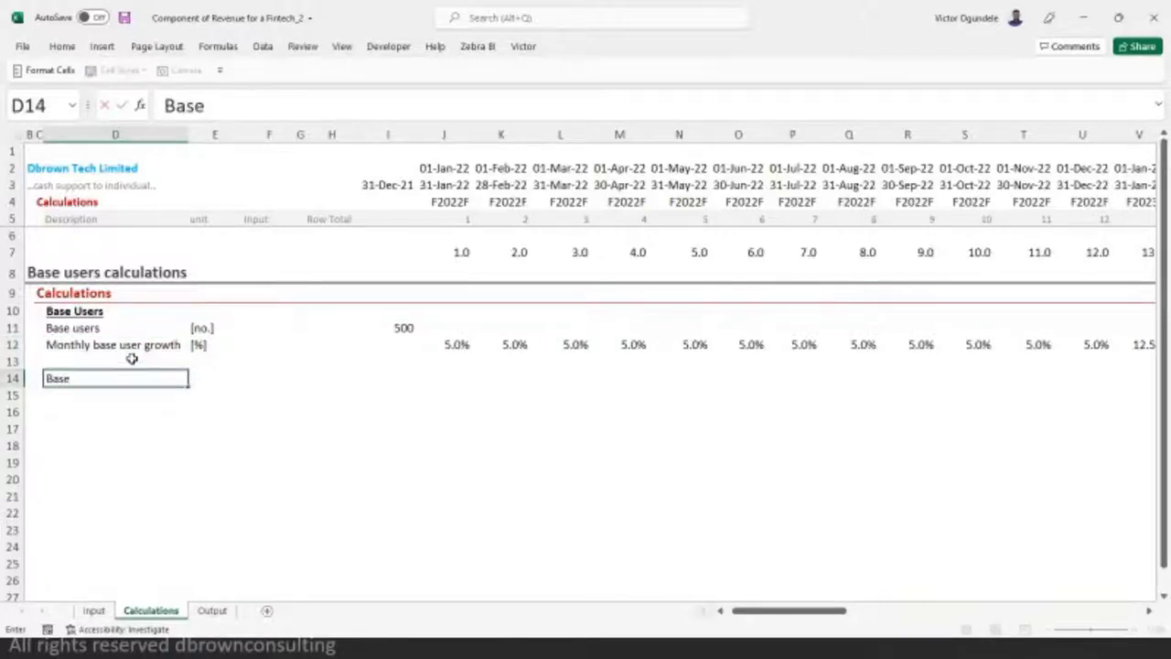
pyautogui.write('Scheud')
pyautogui.press('BackSpace')
pyautogui.press('BackSpace')
pyautogui.press('BackSpace')
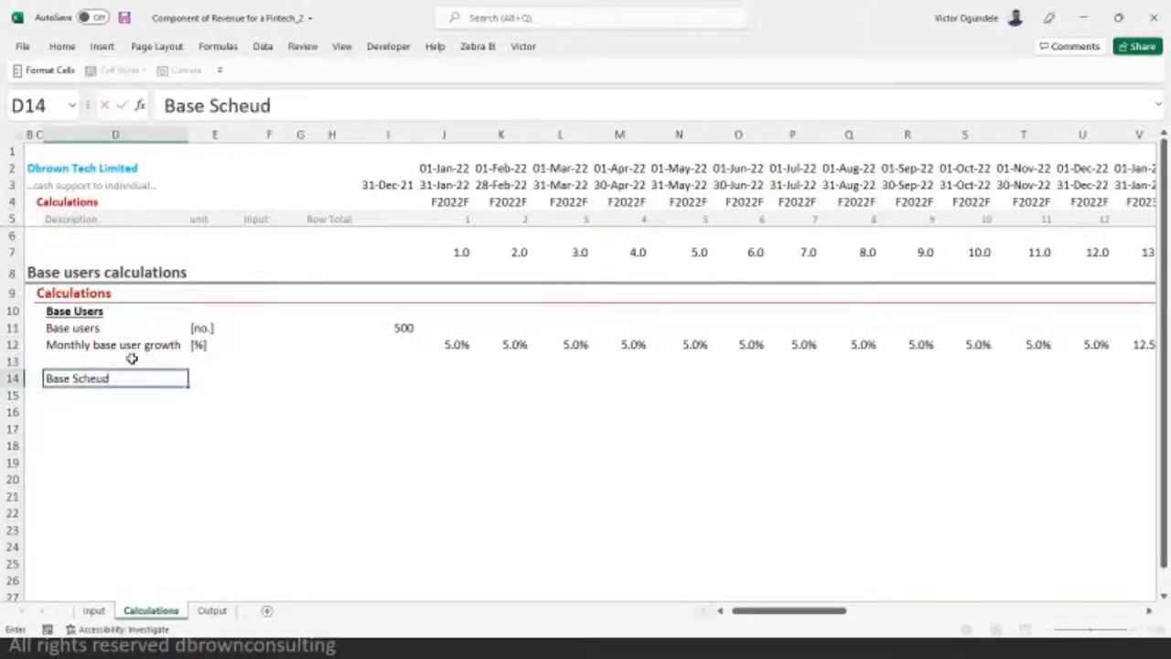
pyautogui.write('ued')
pyautogui.press('BackSpace')
pyautogui.press('BackSpace')
pyautogui.press('BackSpace')
pyautogui.write('edule')
pyautogui.hotkey('ctrl', 'Return')
pyautogui.hotkey('ctrl', 'b')
pyautogui.hotkey('ctrl', 'u')
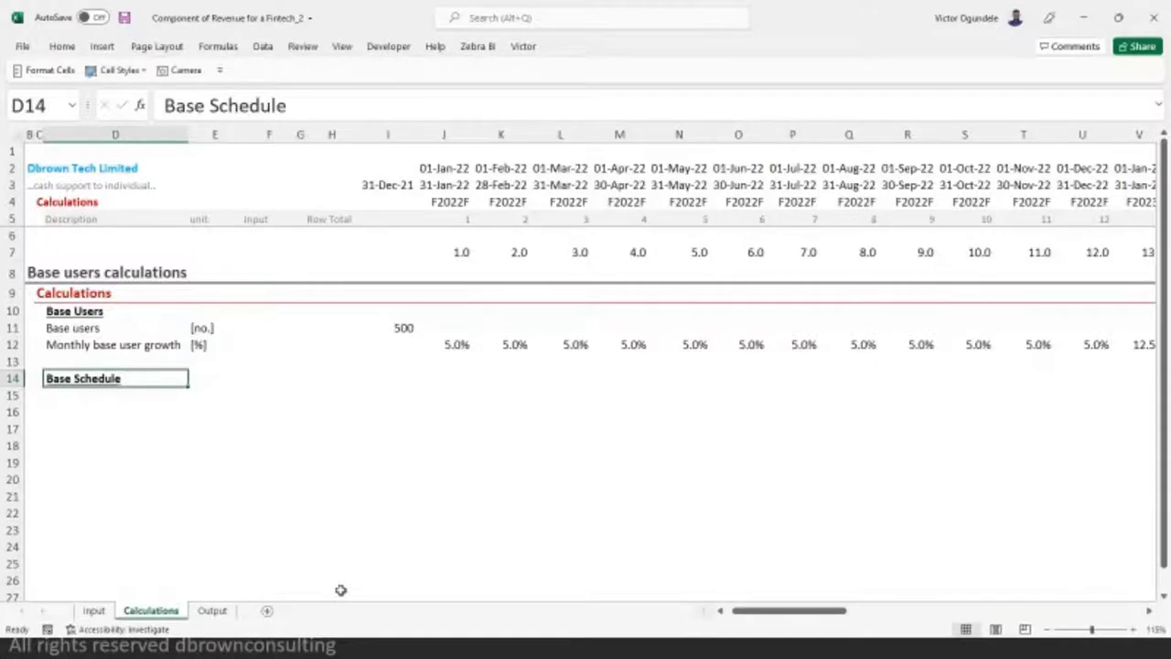
# - Enter the row labels 'Beginning users', 'Add: new users' and 'Ending users' in D15:D17
pyautogui.scroll(3, 340, 590)
pyautogui.press('Down')
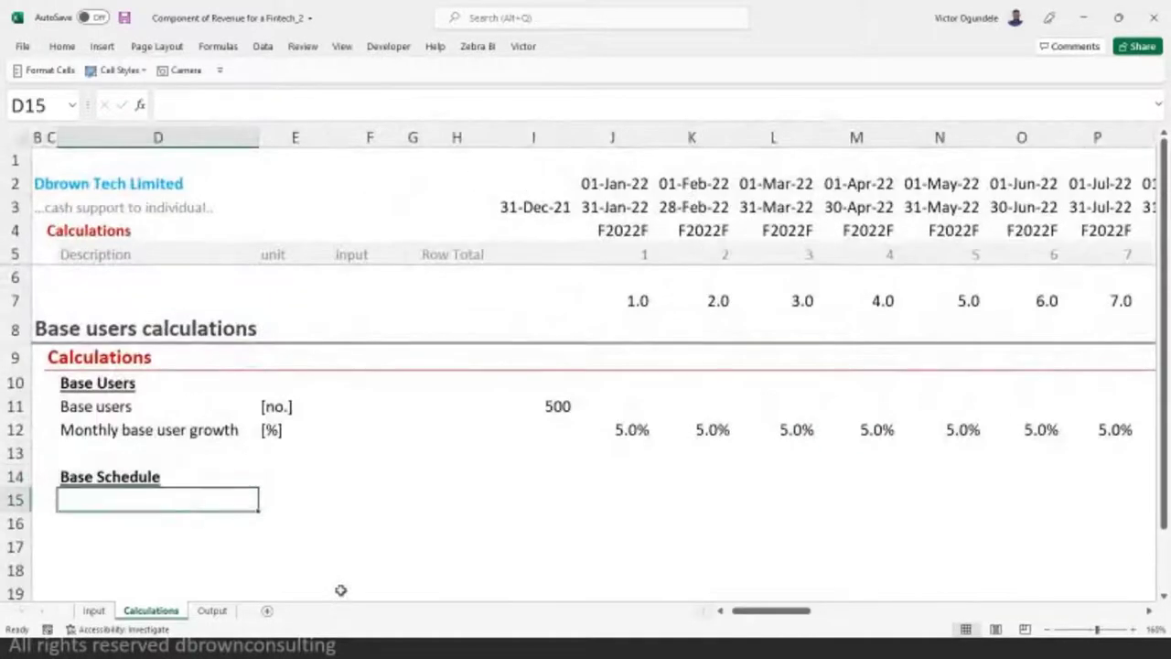
pyautogui.write('Bego')
pyautogui.press('BackSpace')
pyautogui.write('n')
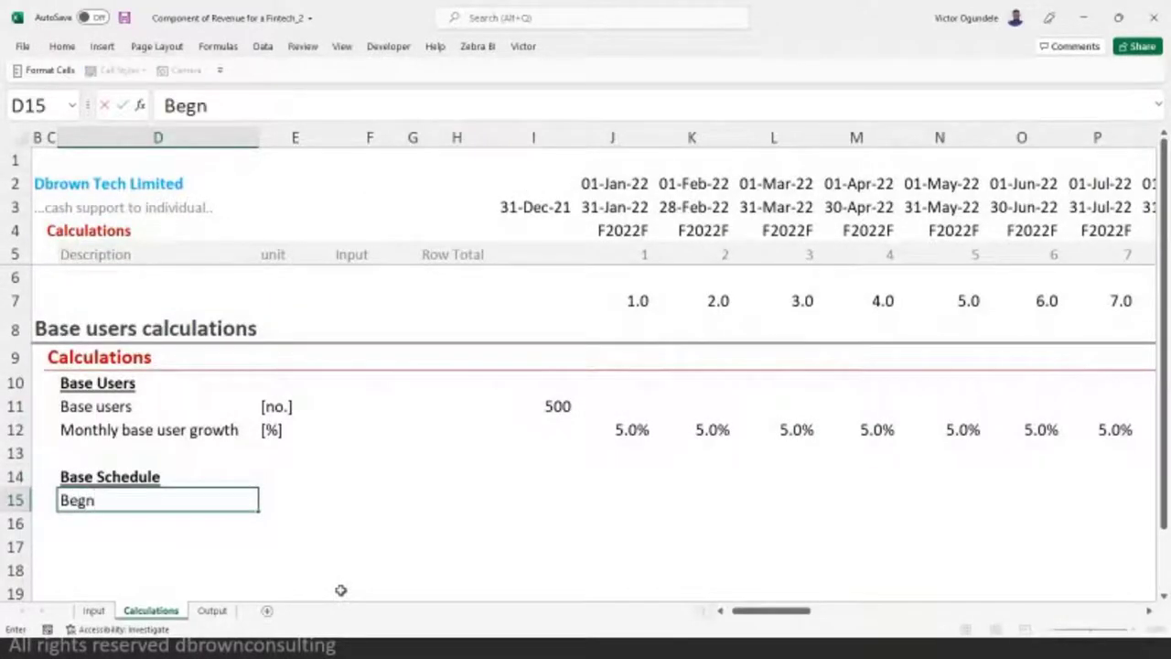
pyautogui.press('BackSpace')
pyautogui.write('inning use')
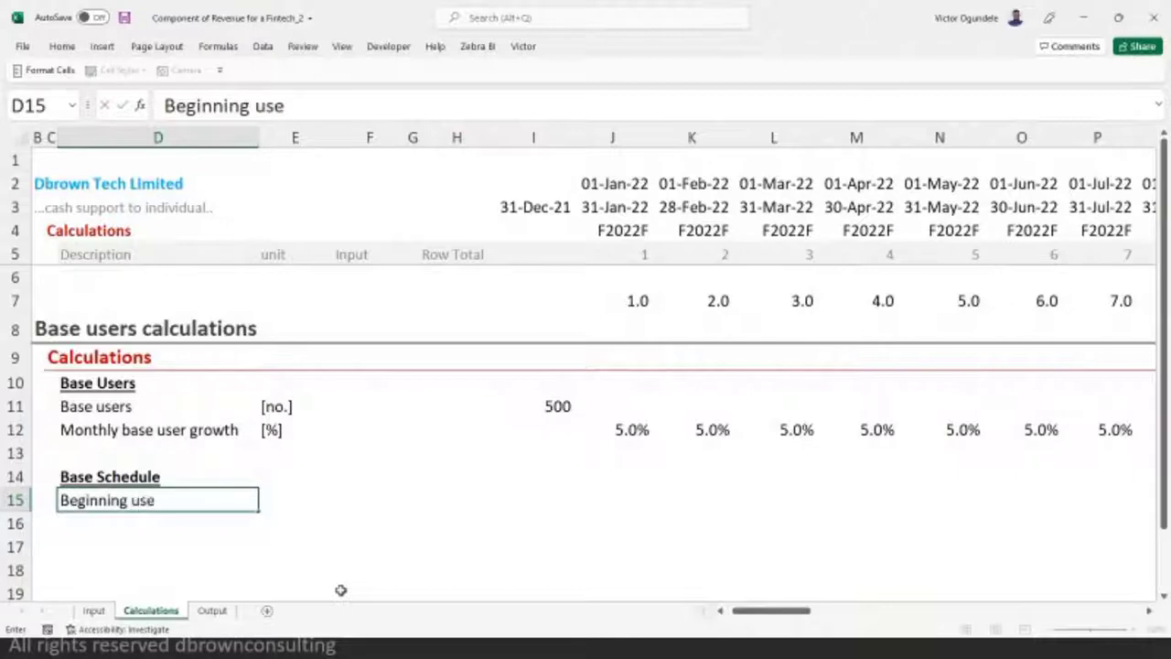
pyautogui.write('rs')
pyautogui.press('Return')
pyautogui.write('ad')
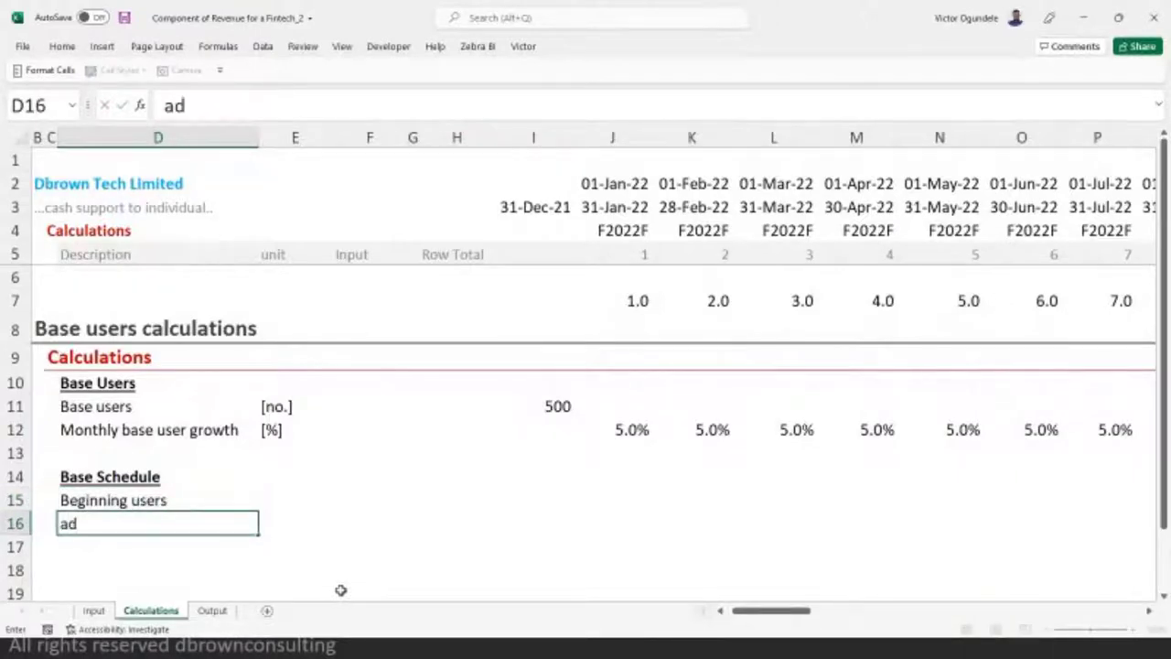
pyautogui.press('BackSpace')
pyautogui.press('BackSpace')
pyautogui.write('Add: new u')
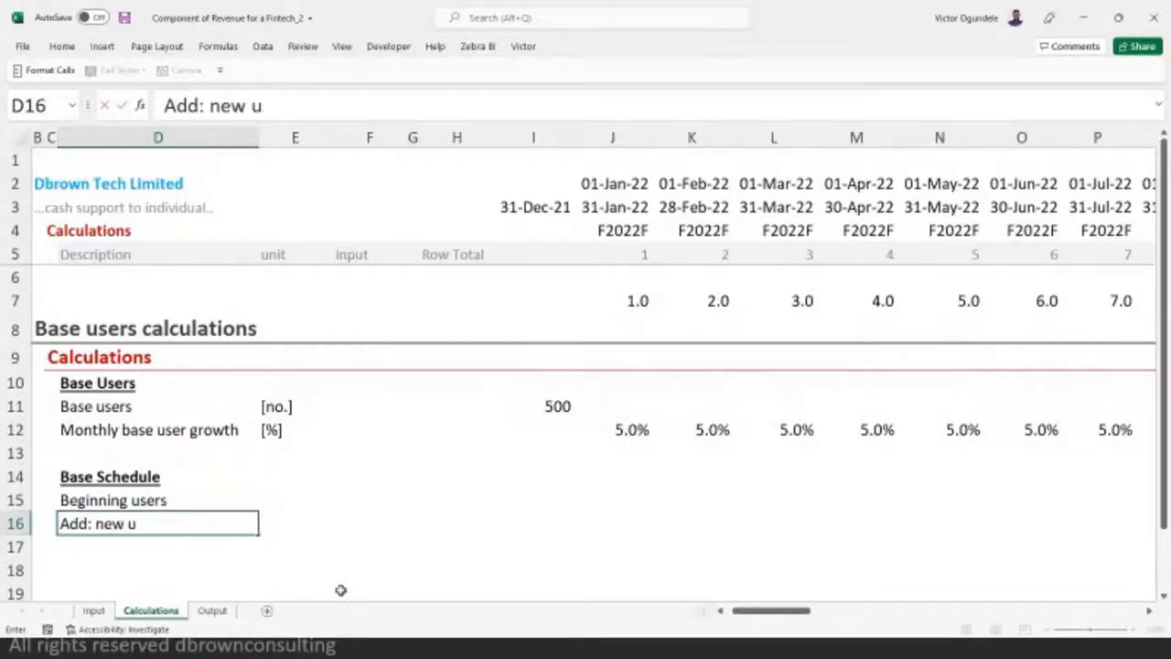
pyautogui.write('sers')
pyautogui.press('Return')
pyautogui.write('E')
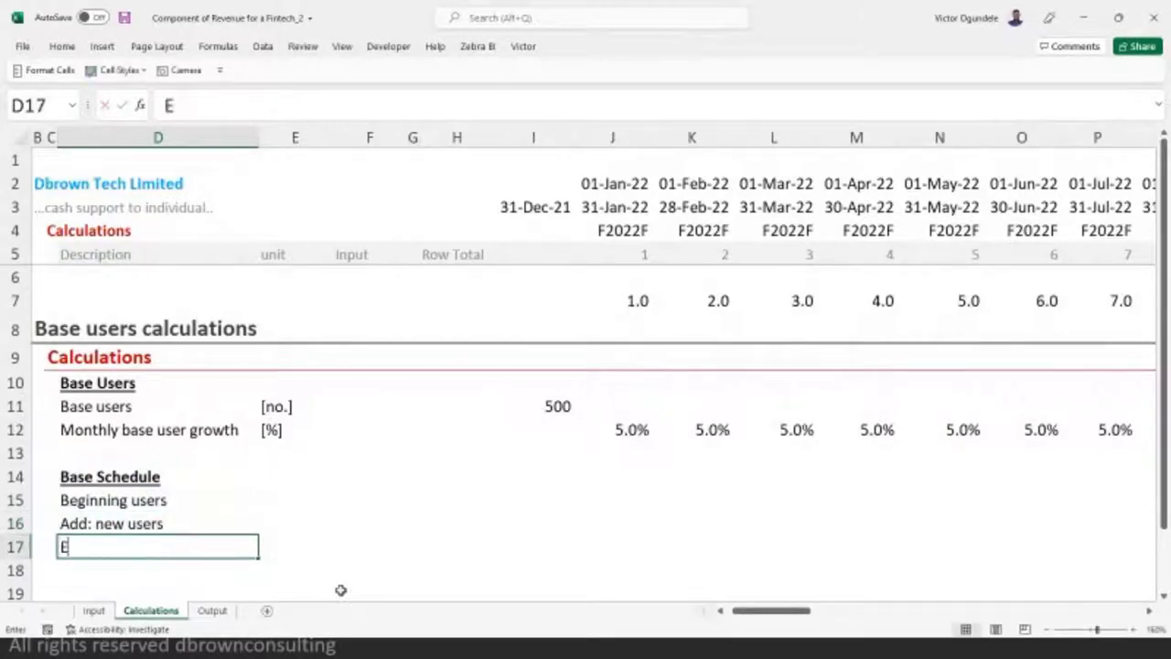
pyautogui.write('nding users')
pyautogui.hotkey('ctrl', 'Return')
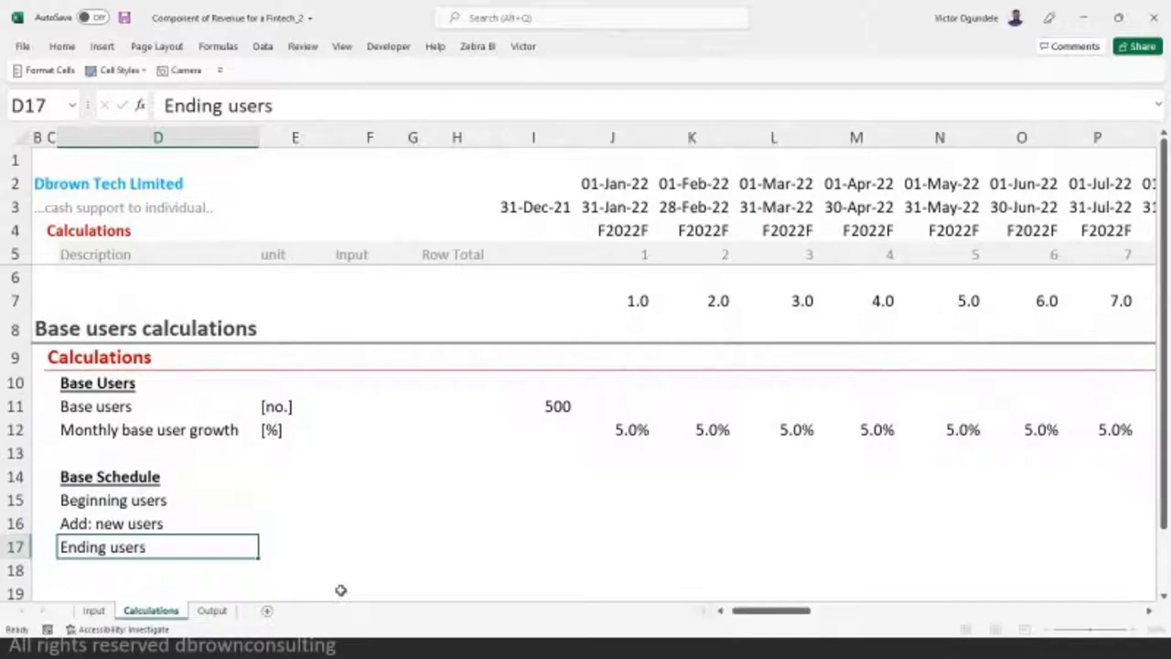
# - Fill the unit [no] into E15:E17 and select the Ending users row for styling
pyautogui.write('[no] [no] [%]')
pyautogui.hotkey('ctrl', 'd')
pyautogui.press('Down')
pyautogui.press('Down')
pyautogui.press('Left')
pyautogui.hotkey('shift', 'Right')
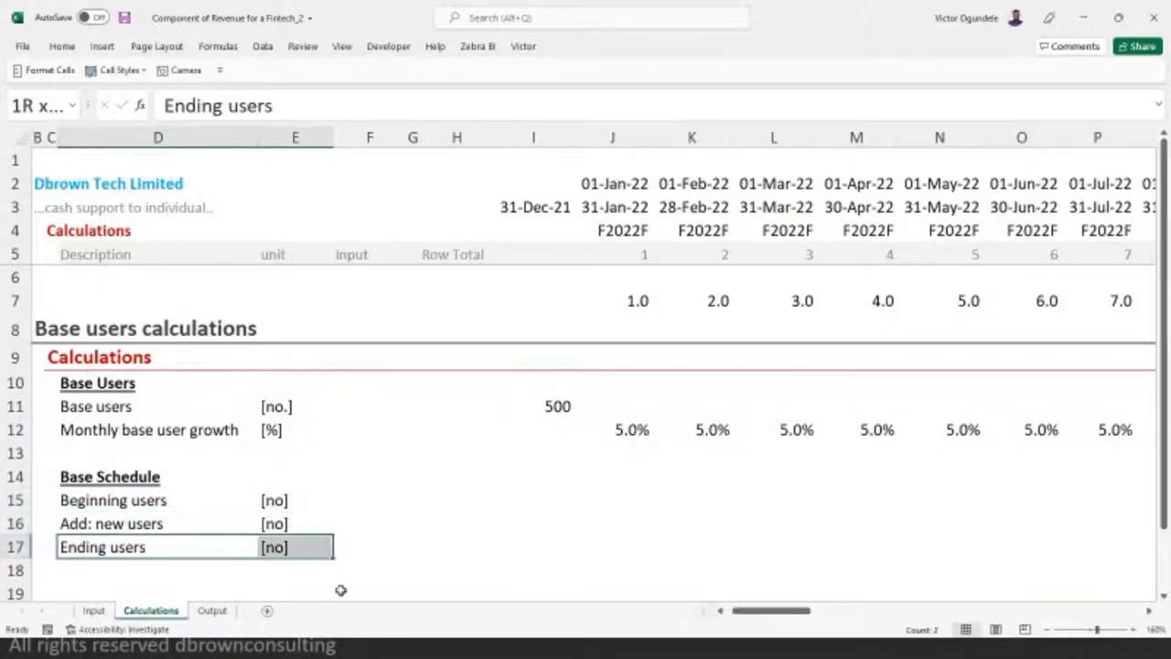
pyautogui.hotkey('ctrl', 'shift', 'Right')
pyautogui.hotkey('alt', '2')
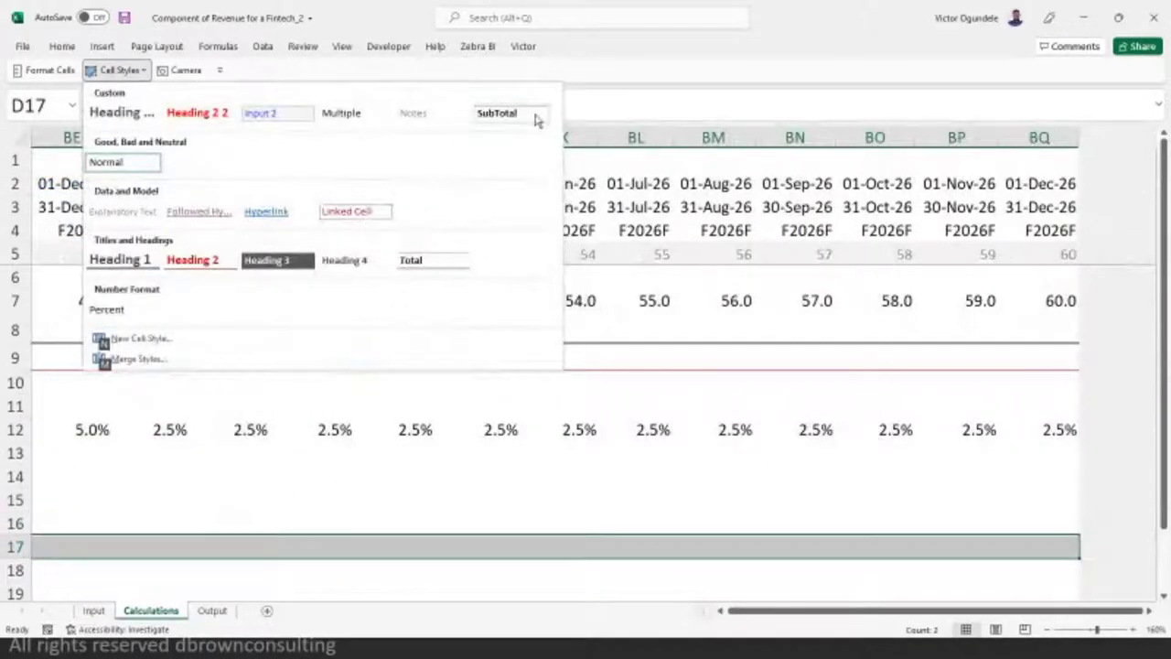
# - Style row 17 as SubTotal and set I17 to =I11 (500) with no decimals
pyautogui.click(537, 120)
pyautogui.press('Home')
pyautogui.press('Right')
pyautogui.press('Right')
pyautogui.press('Right')
pyautogui.press('Right')
pyautogui.press('Right')
pyautogui.press('Right')
pyautogui.press('Right')
pyautogui.press('Right')
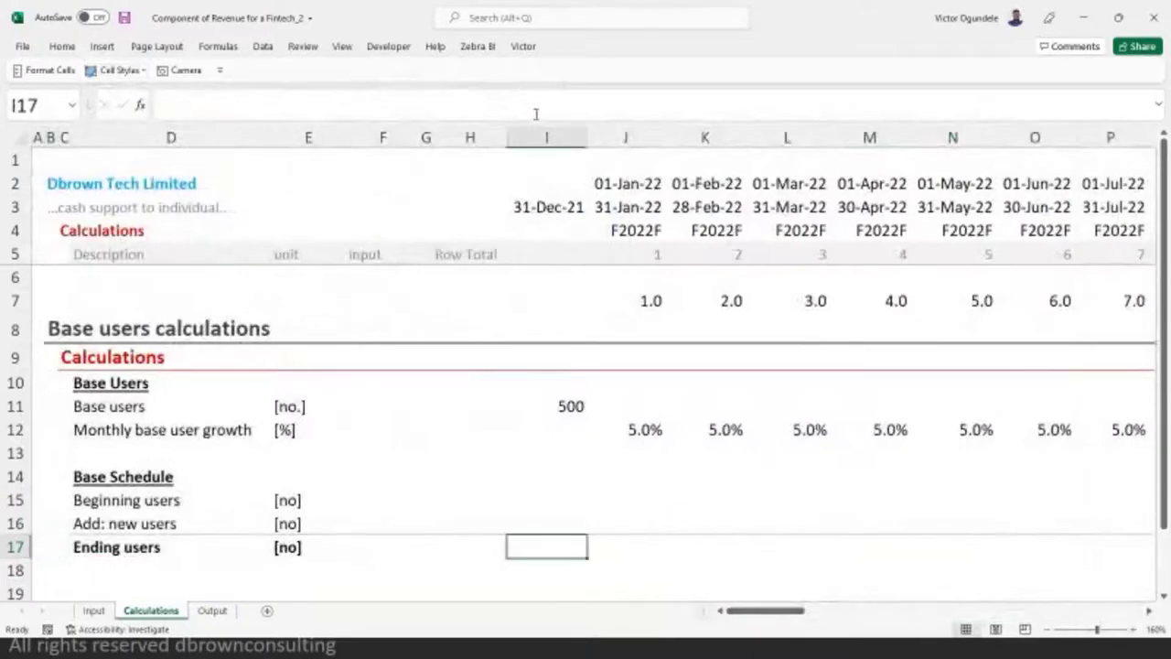
pyautogui.write('=')
pyautogui.press('Up')
pyautogui.press('Up')
pyautogui.press('Up')
pyautogui.press('Up')
pyautogui.press('Up')
pyautogui.press('Up')
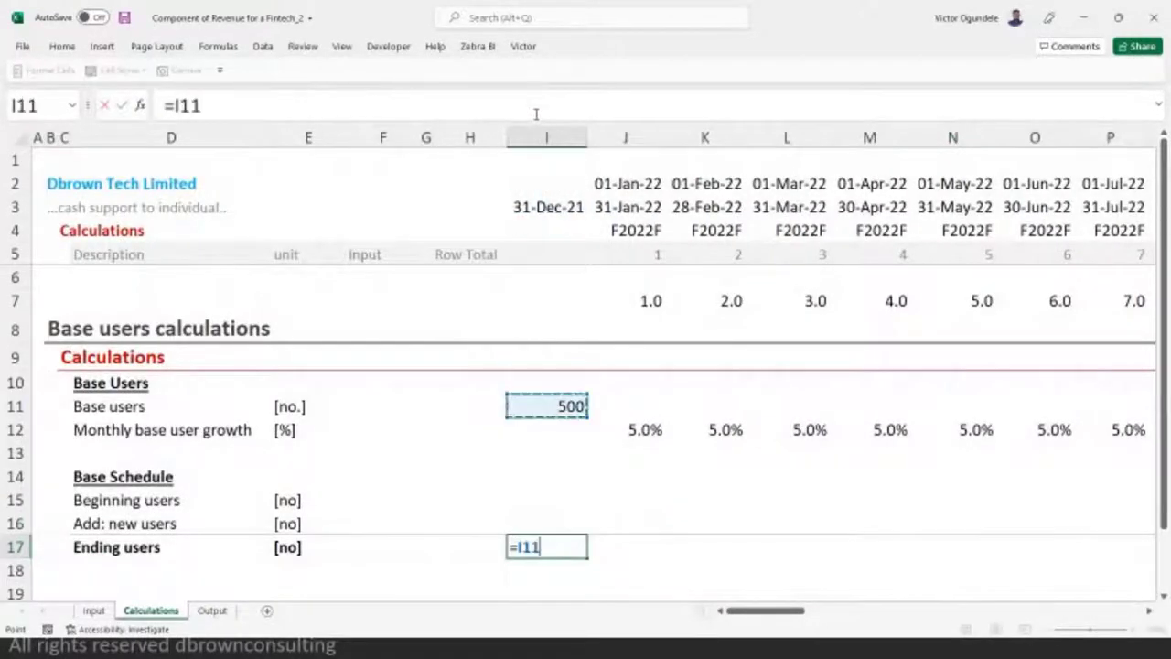
pyautogui.press('Return')
pyautogui.press('Up')
pyautogui.press('Up')
pyautogui.press('Down')
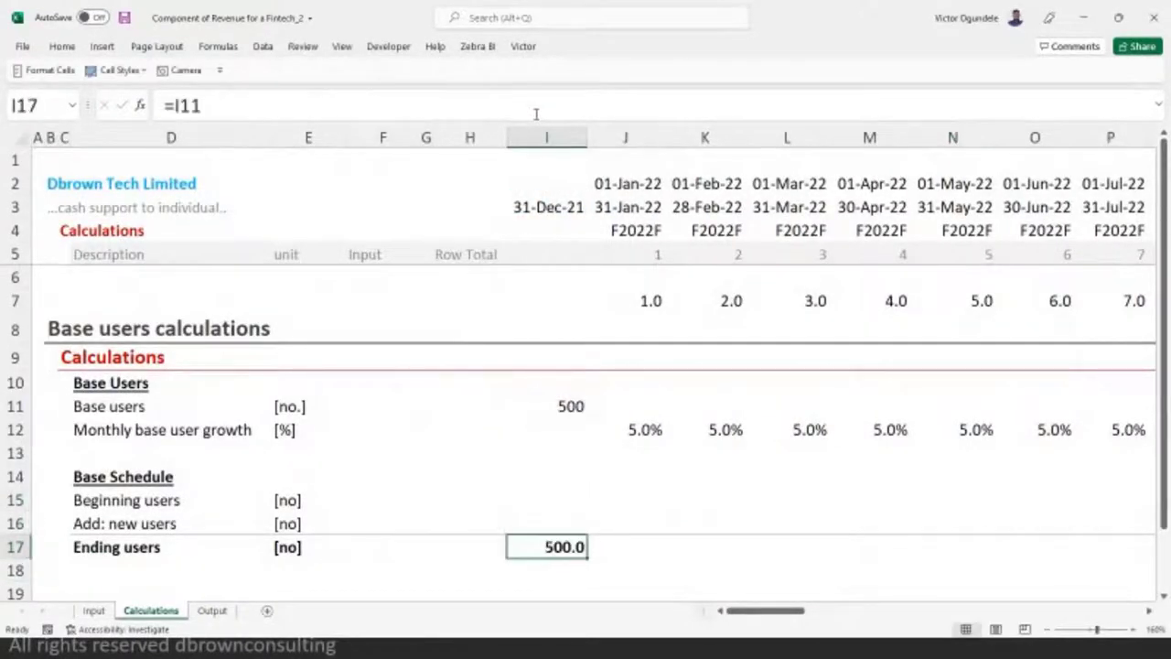
pyautogui.hotkey('alt', 'h')
pyautogui.press('9')
pyautogui.press('Up')
pyautogui.press('Up')
# - Link January's Beginning users in J15 to =I17 and remove decimals from January's schedule cells
pyautogui.press('Right')
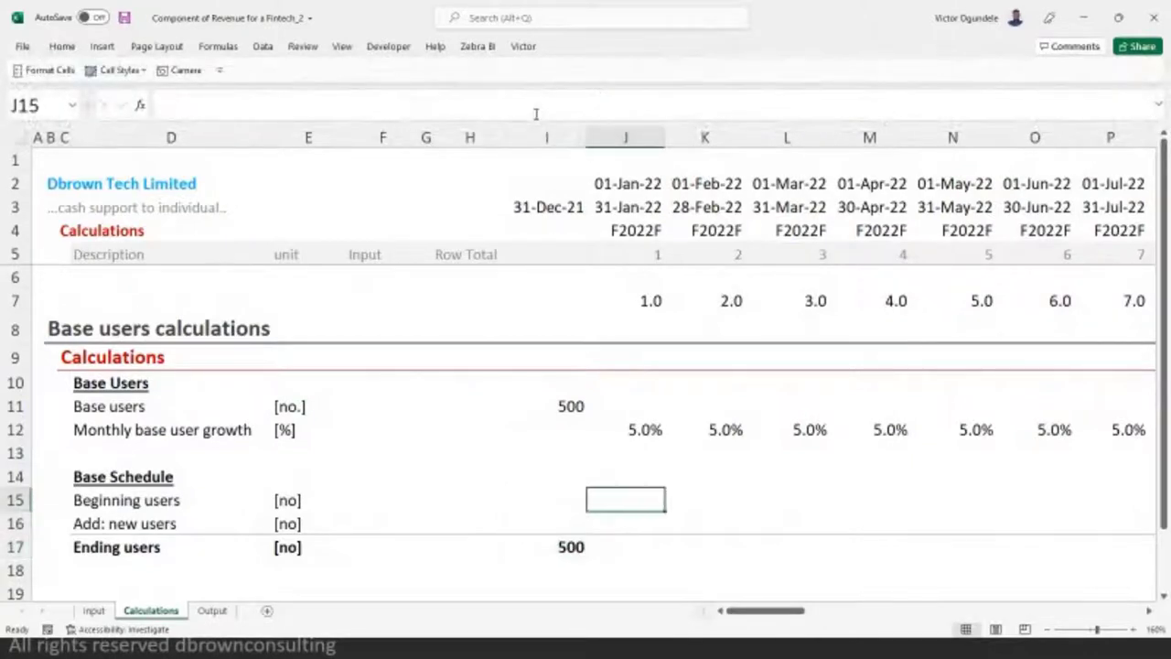
pyautogui.write('=')
pyautogui.press('Down')
pyautogui.press('Left')
pyautogui.press('Down')
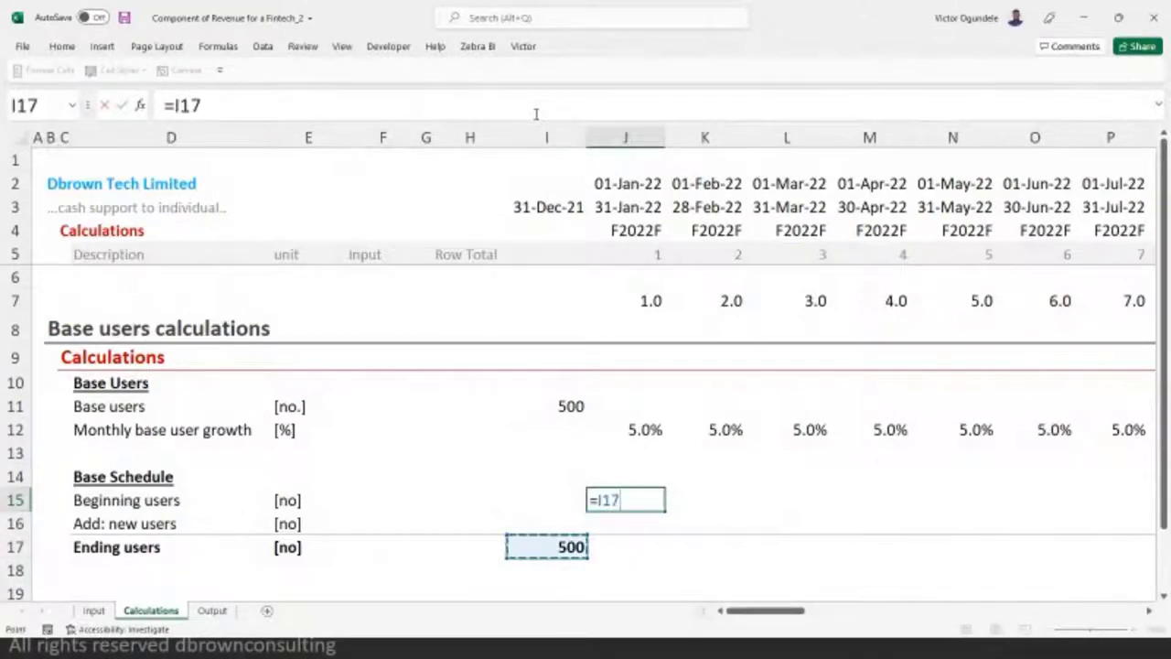
pyautogui.hotkey('ctrl', 'Return')
pyautogui.hotkey('shift', 'Down')
pyautogui.hotkey('shift', 'Down')
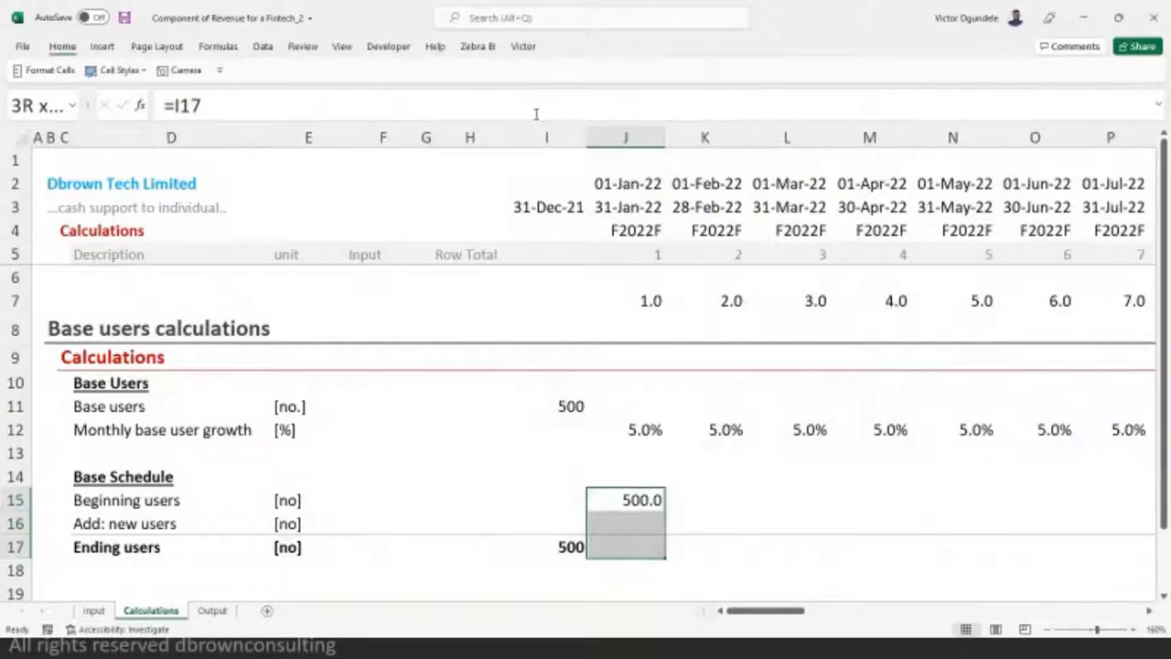
pyautogui.hotkey('alt', 'h')
pyautogui.press('9')
pyautogui.press('Up')
pyautogui.press('Up')
pyautogui.press('Up')
pyautogui.press('Up')
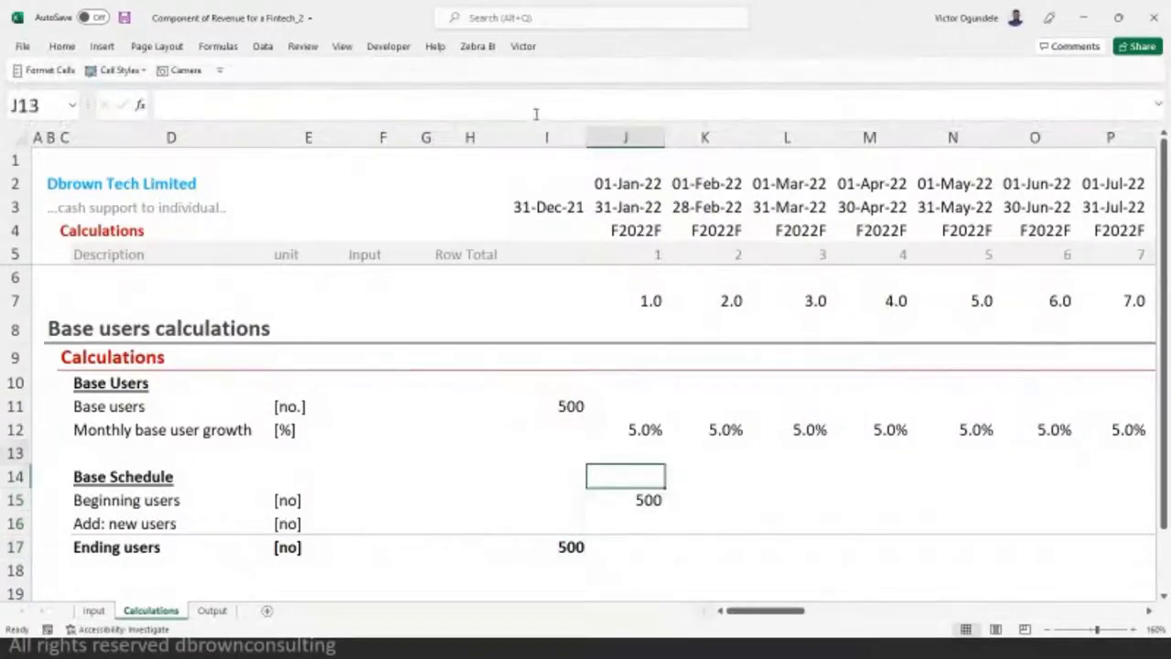
# - Compound Base users monthly with =I11*(1+J12), filled across all months, with no decimals
pyautogui.write('=')
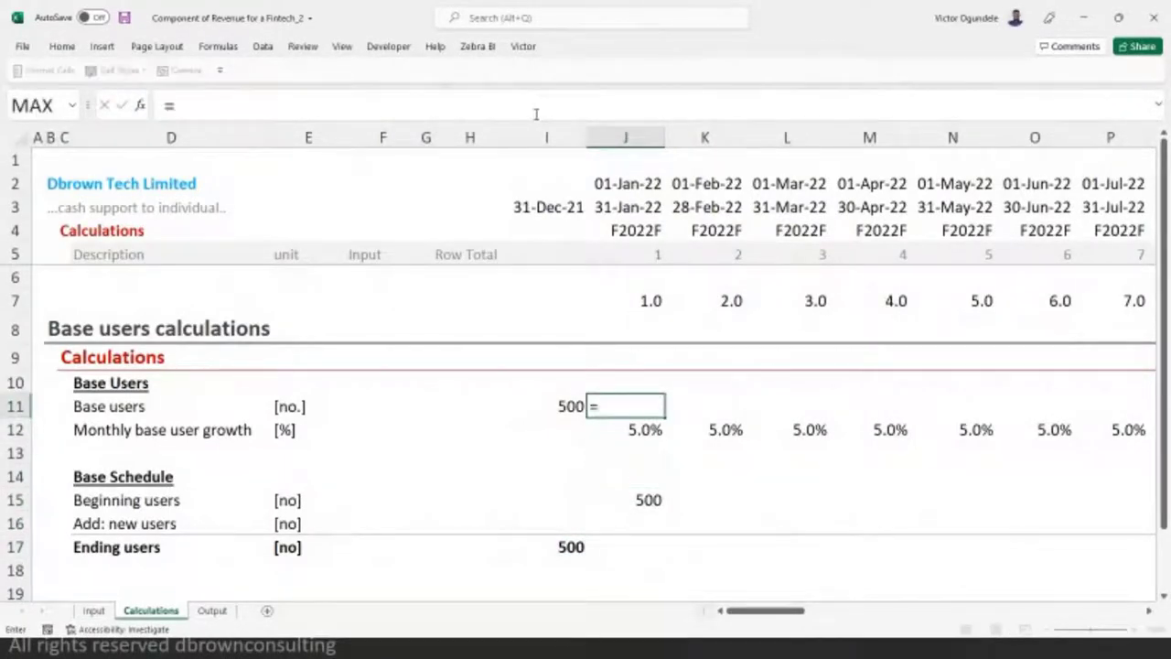
pyautogui.press('Left')
pyautogui.write('*')
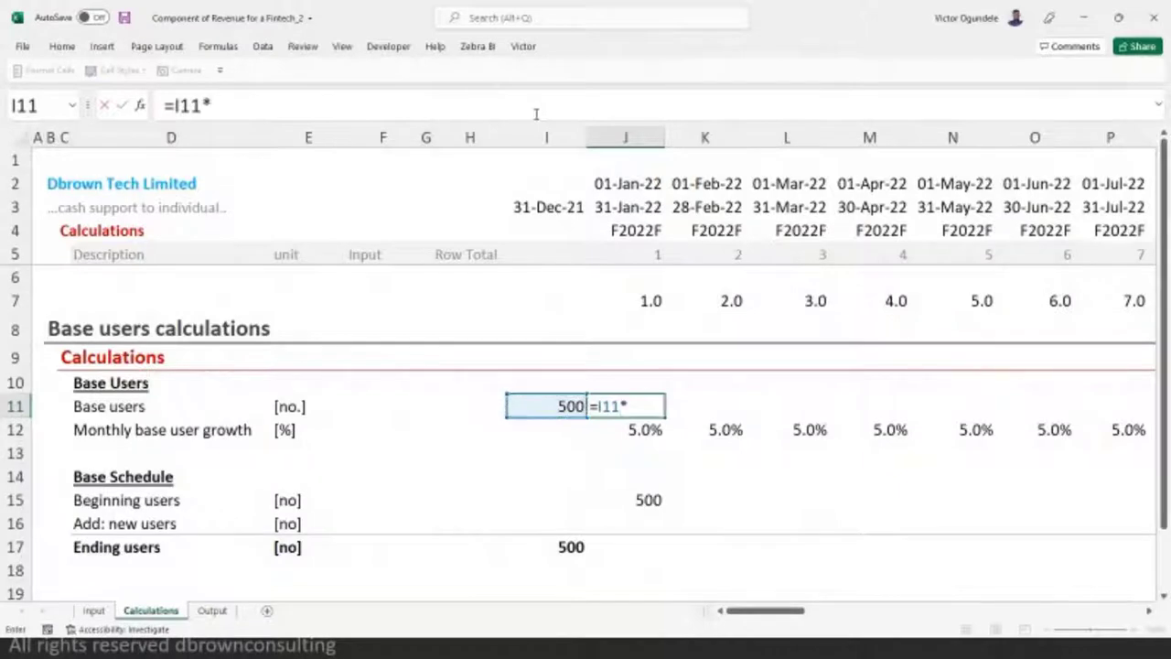
pyautogui.write('(1+')
pyautogui.press('Down')
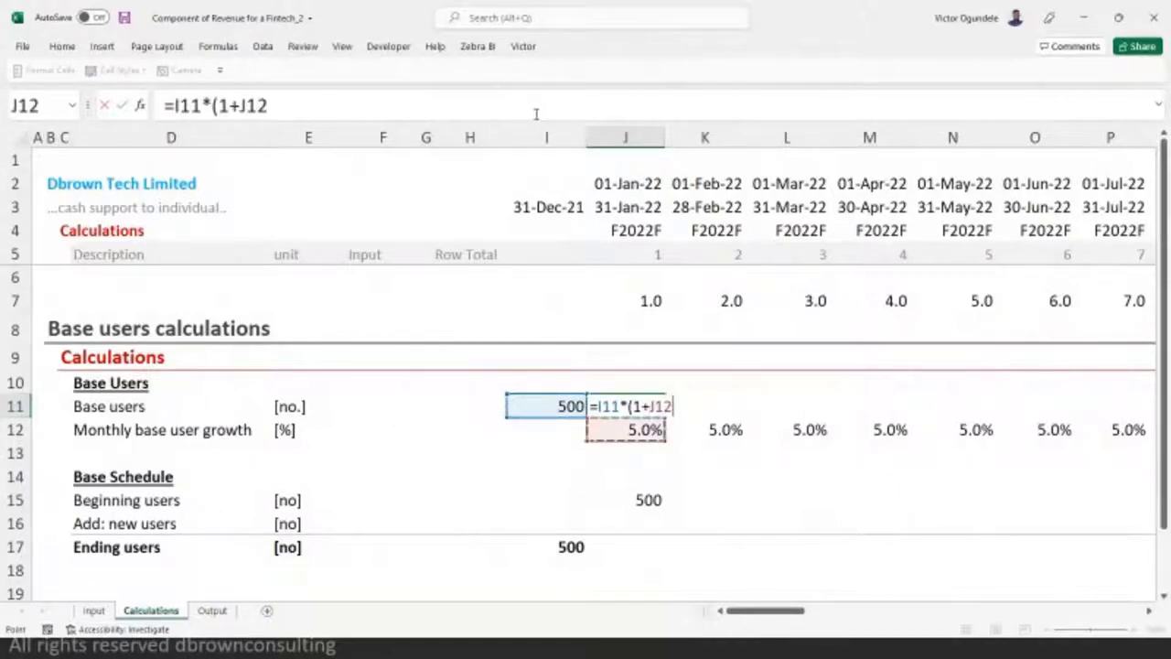
pyautogui.write(')')
pyautogui.hotkey('ctrl', 'Return')
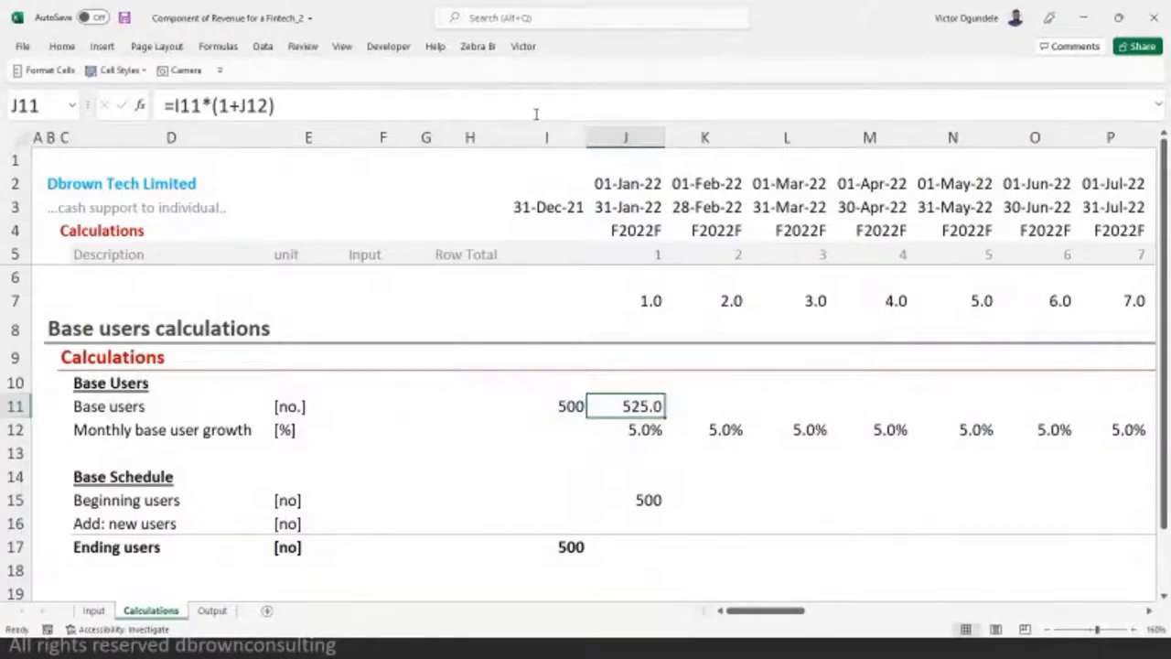
pyautogui.hotkey('alt', 'h')
pyautogui.press('9')
pyautogui.hotkey('ctrl', 'shift', 'Right')
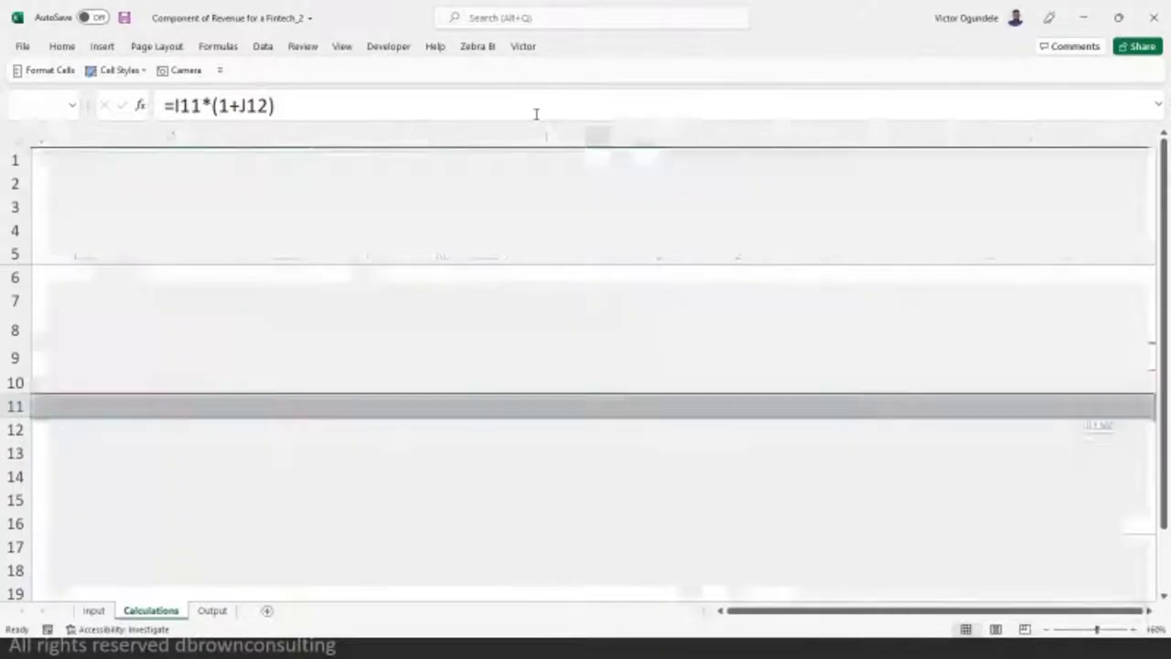
pyautogui.hotkey('ctrl', 'r')
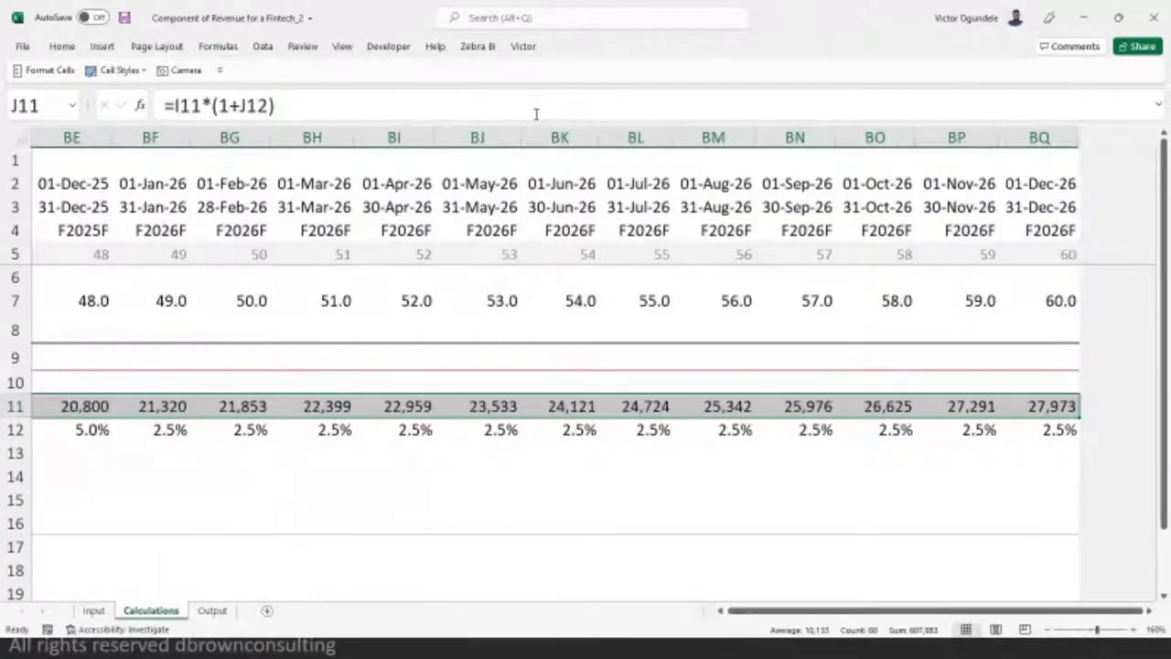
pyautogui.press('Left')
pyautogui.press('Right')
pyautogui.press('Right')
pyautogui.hotkey('ctrl', 'Right')
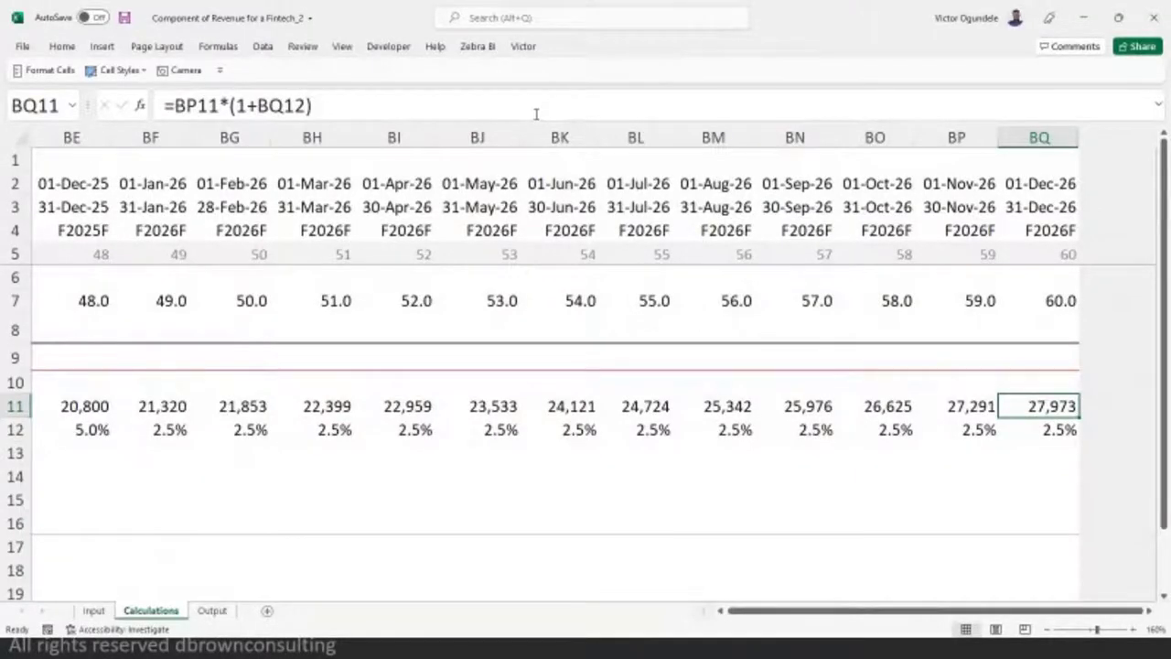
pyautogui.hotkey('ctrl', 'Left')
pyautogui.hotkey('ctrl', 'Left')
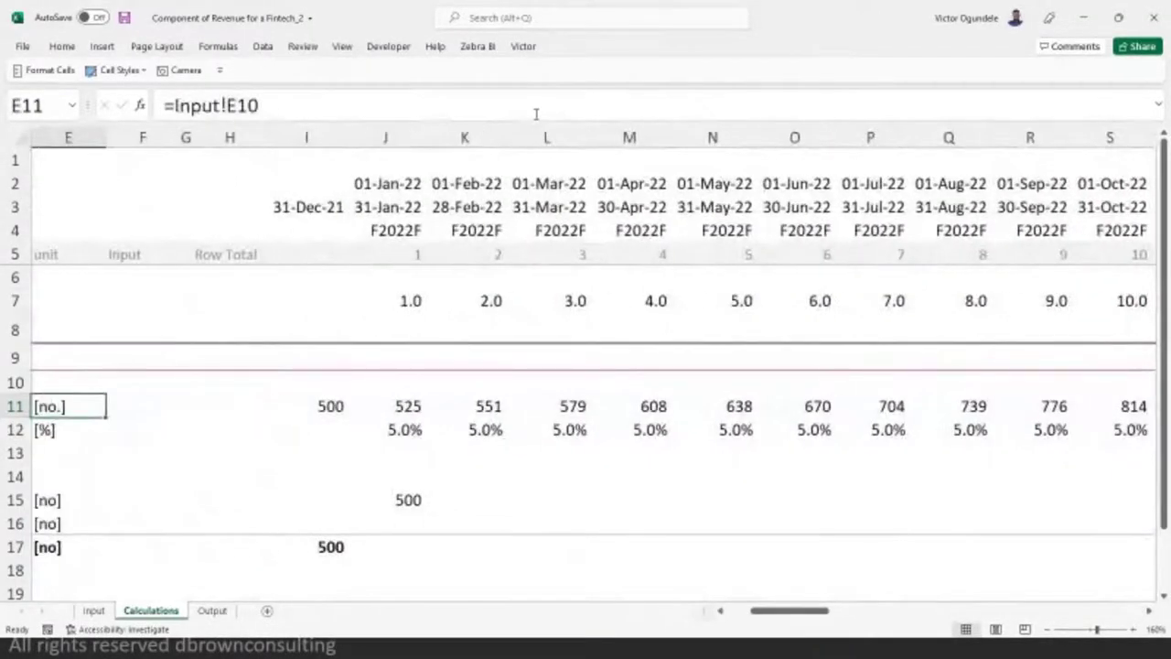
# - Start January's new users formula in J16 by referencing J11
pyautogui.keyDown('ctrl'); pyautogui.scroll(-1, 537, 113); pyautogui.keyUp('ctrl')
pyautogui.hscroll(-1, 513, 359)
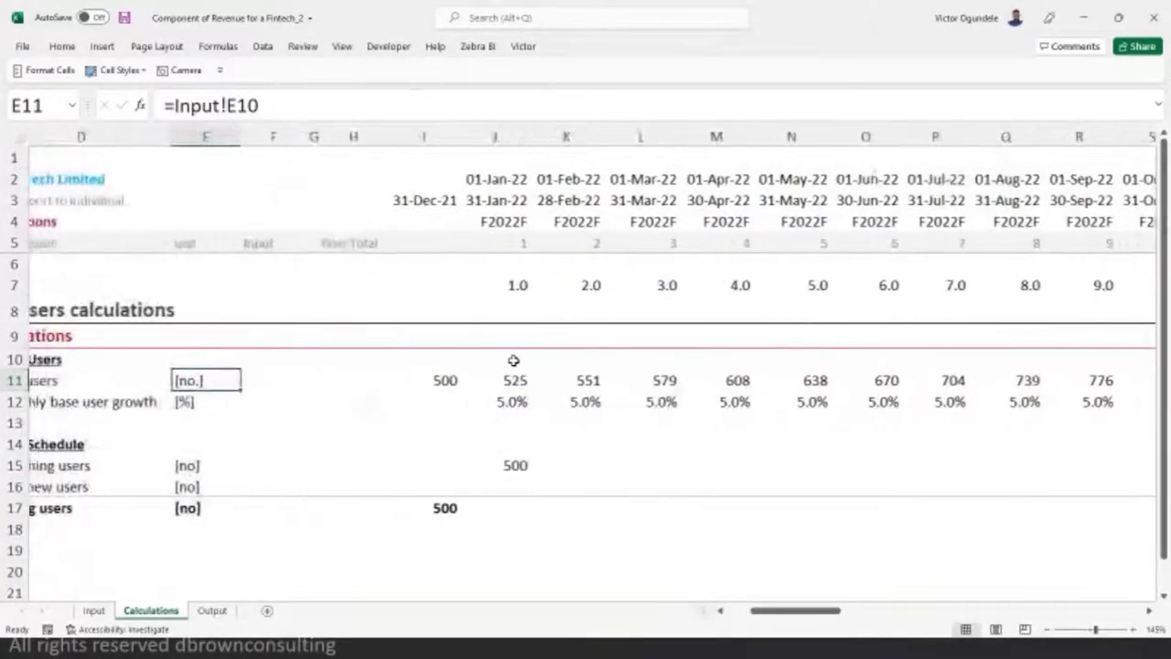
pyautogui.scroll(-3, 514, 360)
pyautogui.hscroll(-3, 513, 360)
pyautogui.scroll(1, 515, 358)
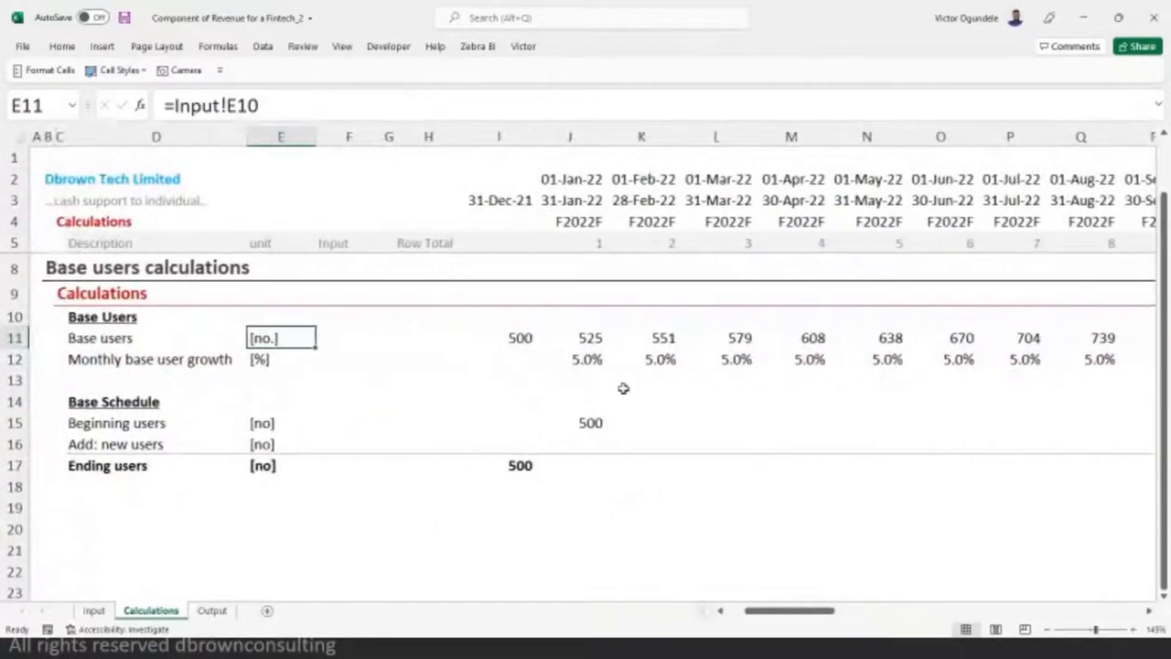
pyautogui.click(595, 439)
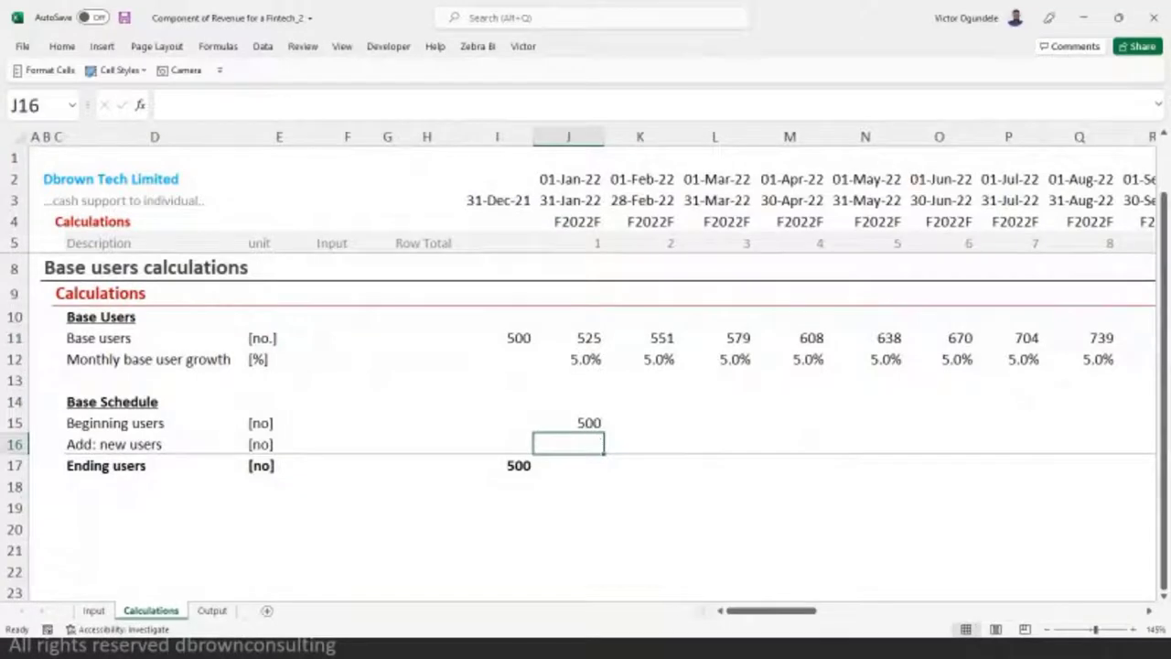
pyautogui.write('=')
pyautogui.press('Up')
pyautogui.press('Up')
pyautogui.press('Up')
pyautogui.press('Up')
pyautogui.press('Up')
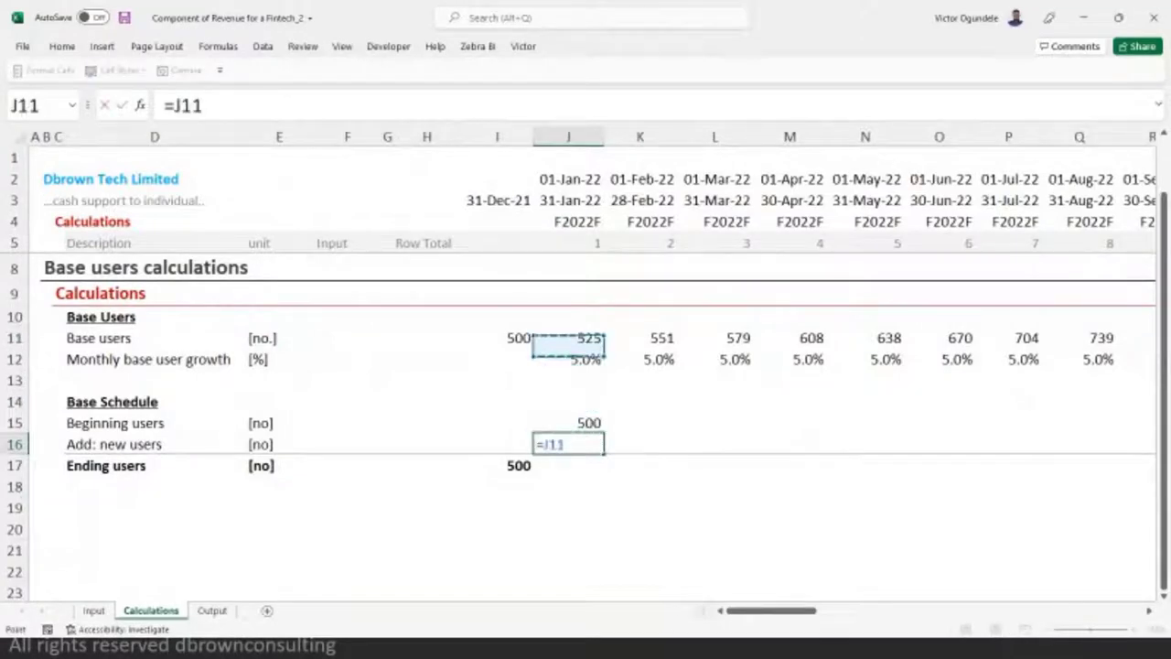
# - Set J16 to =J11-I11 for new users and J17 to =J15+J16 for ending users
pyautogui.write('-')
pyautogui.press('Up')
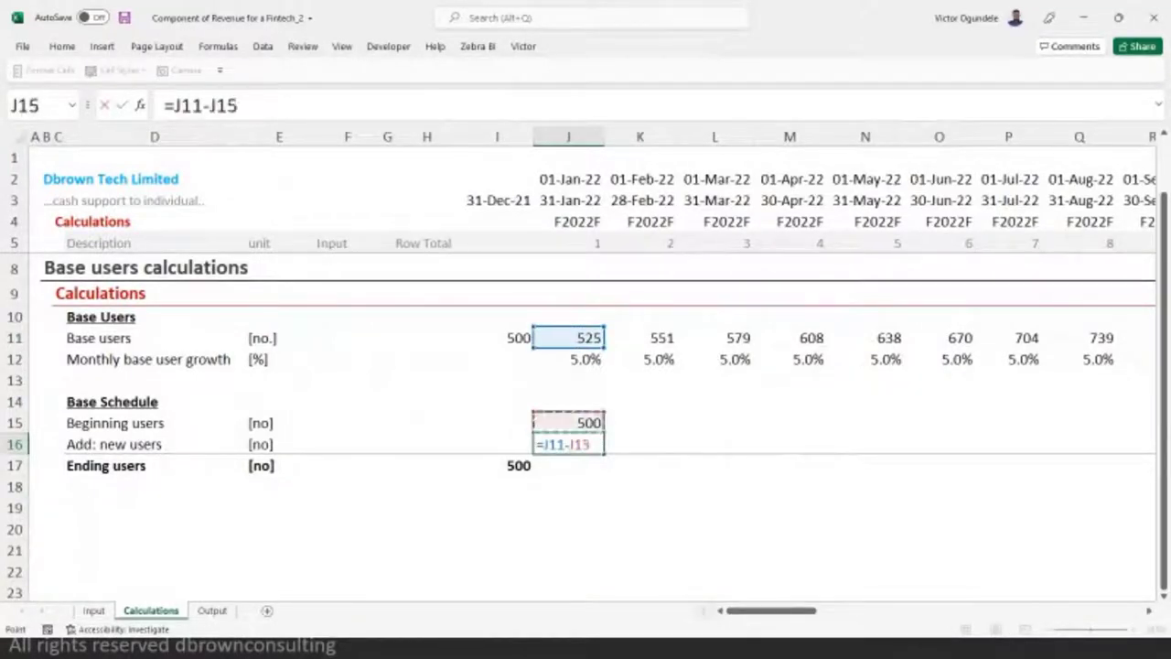
pyautogui.press('Up')
pyautogui.press('Up')
pyautogui.press('Up')
pyautogui.press('Up')
pyautogui.press('Left')
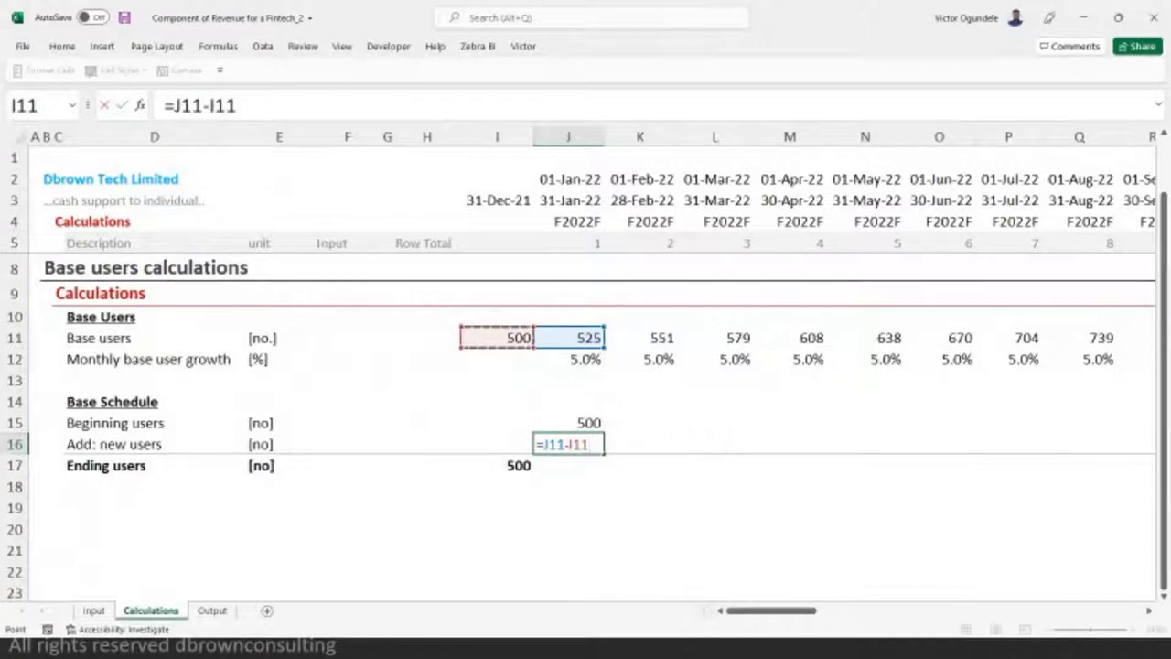
pyautogui.hotkey('ctrl', 'Return')
pyautogui.press('Down')
pyautogui.write('=')
pyautogui.press('Up')
pyautogui.press('Up')
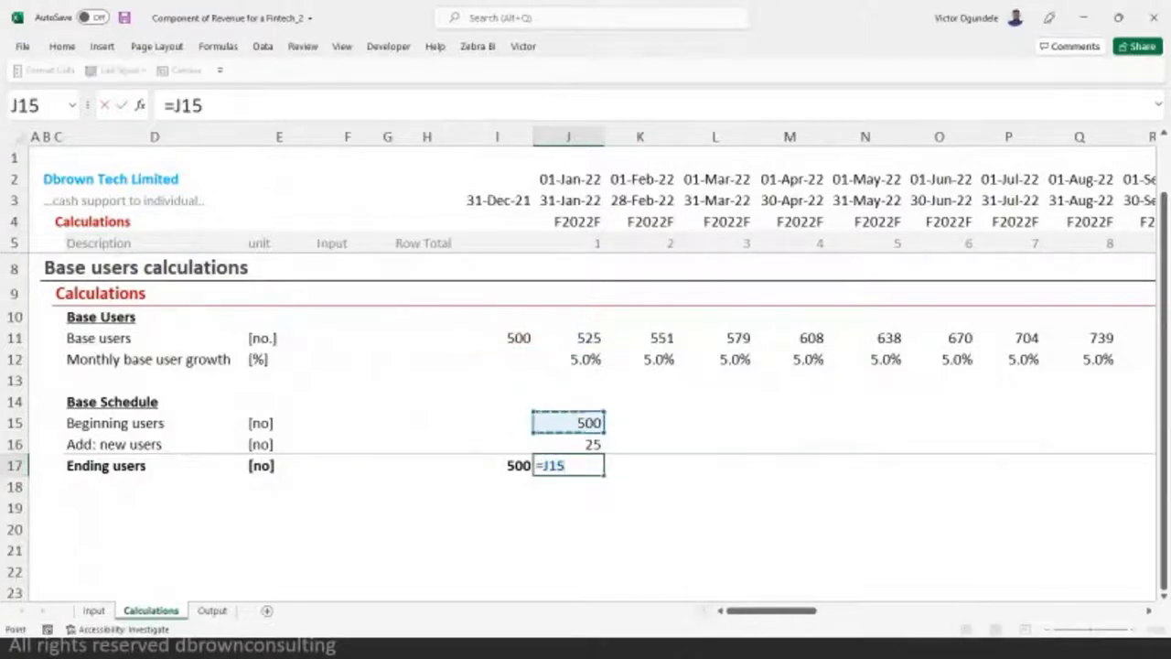
pyautogui.write('+')
pyautogui.press('Up')
pyautogui.hotkey('ctrl', 'Return')
# - Copy the three January schedule formulas across every month through the last column
pyautogui.press('Up')
pyautogui.press('Up')
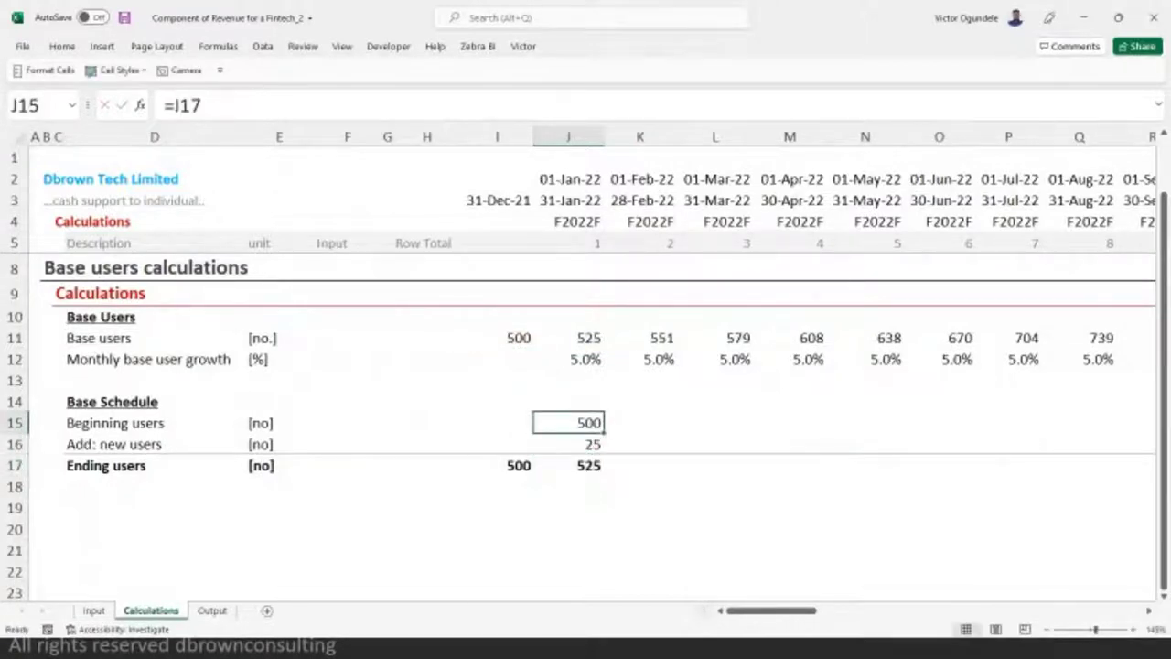
pyautogui.press('Up')
pyautogui.press('Up')
pyautogui.press('Up')
pyautogui.press('Up')
pyautogui.press('Down')
pyautogui.press('Down')
pyautogui.press('Down')
pyautogui.press('Down')
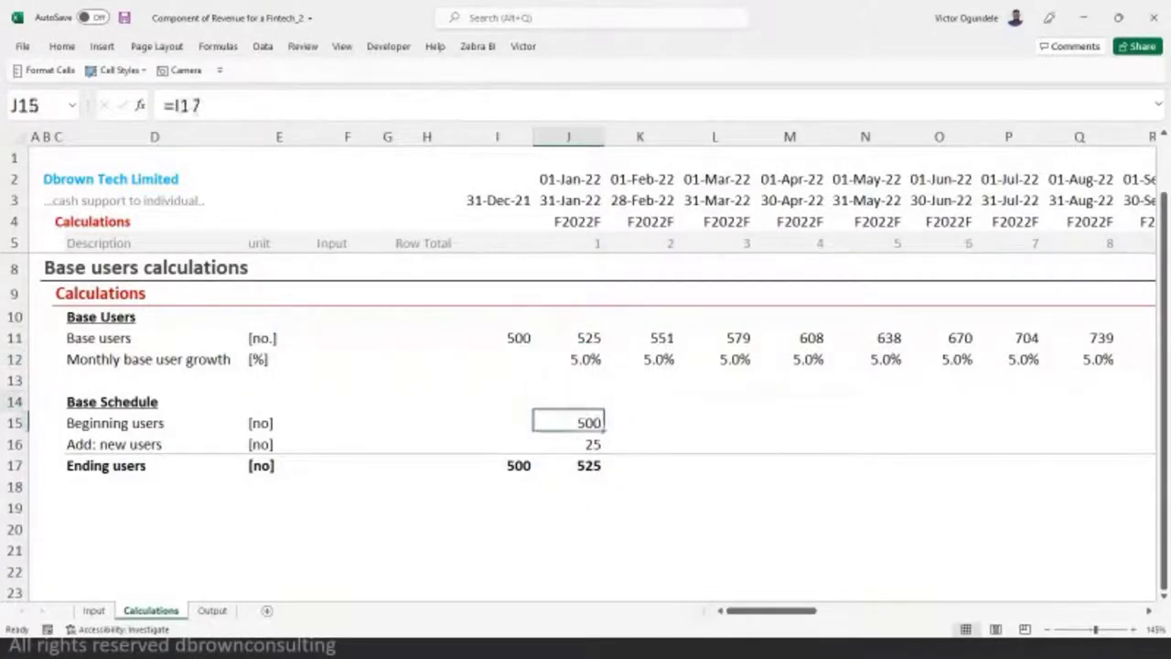
pyautogui.hotkey('shift', 'Down')
pyautogui.hotkey('shift', 'Down')
pyautogui.hotkey('ctrl', 'shift', 'Right')
pyautogui.hotkey('ctrl', 'r')
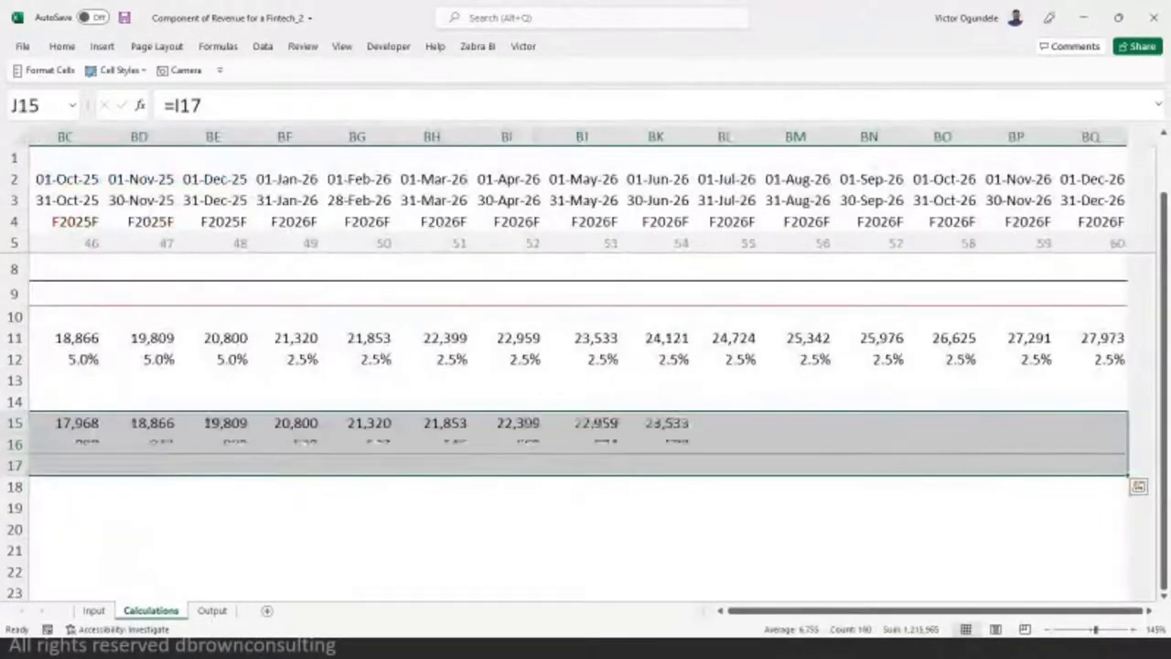
pyautogui.press('Down')
pyautogui.hotkey('ctrl', 'Left')
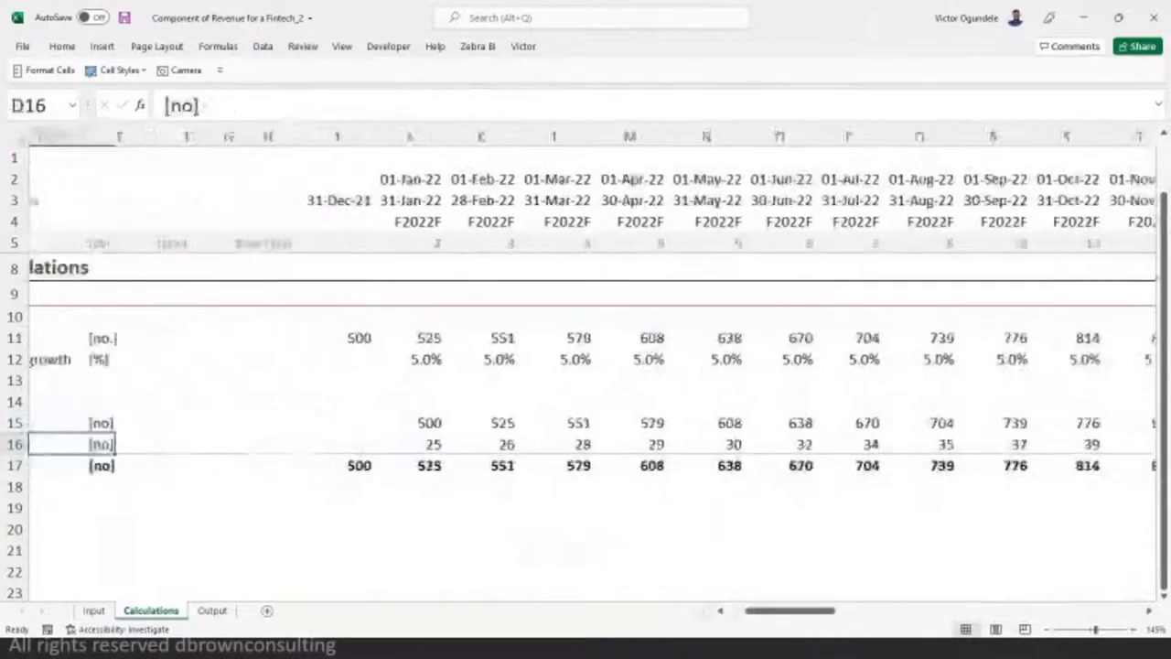
pyautogui.press('Home')
pyautogui.scroll(-1, 585, 302)
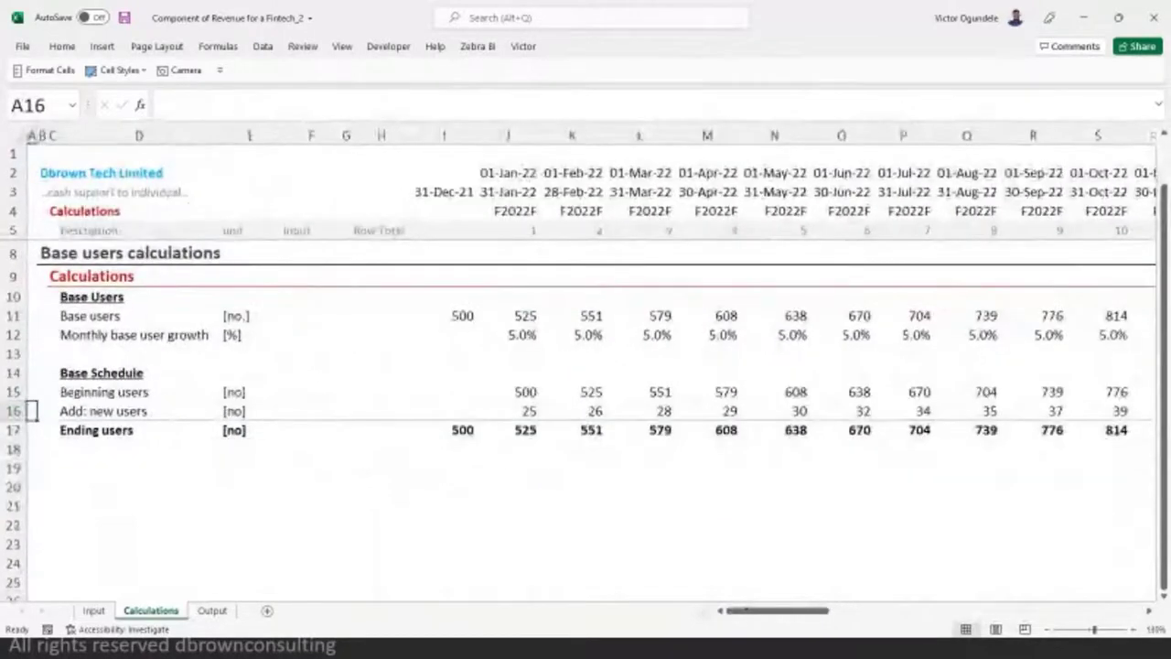
pyautogui.scroll(-1, 586, 302)
pyautogui.hotkey('ctrl', 'Home')
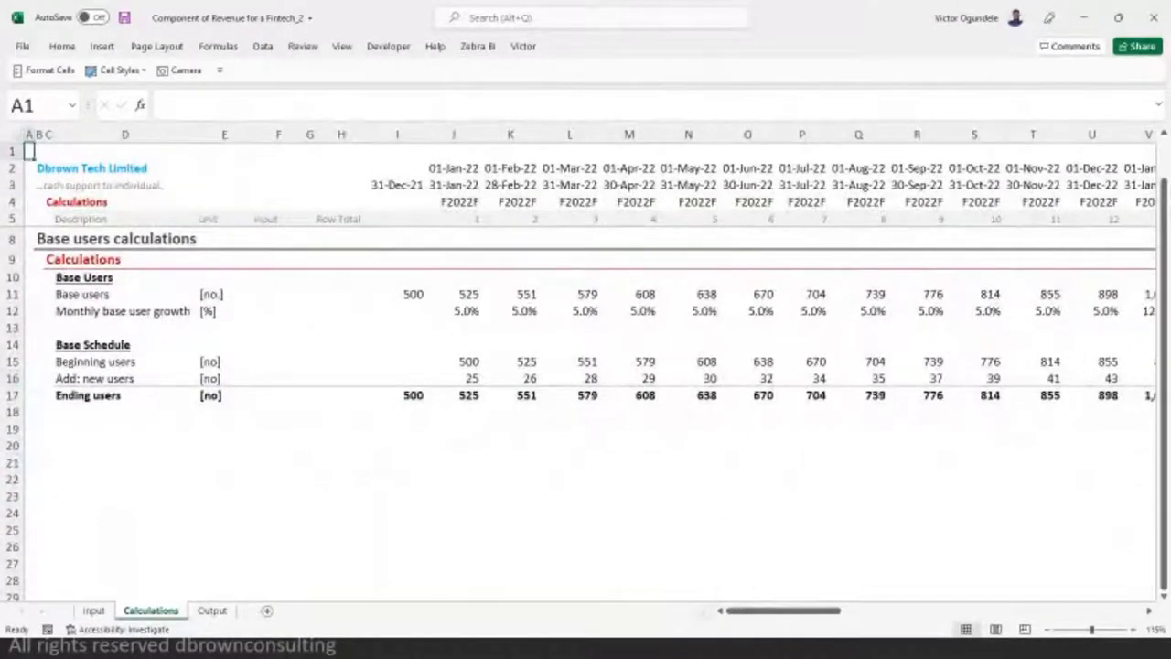
# - Apply the Heading 3 cell style to the Base Users heading in D10
pyautogui.hotkey('ctrl', 'pageup')
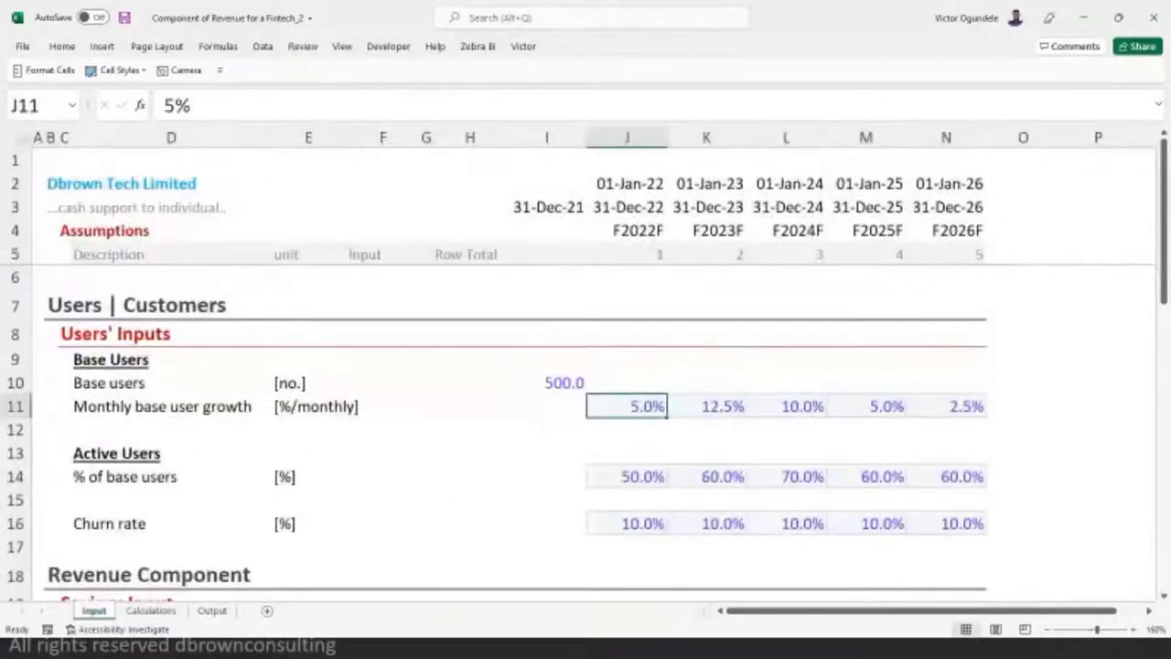
pyautogui.click(448, 448)
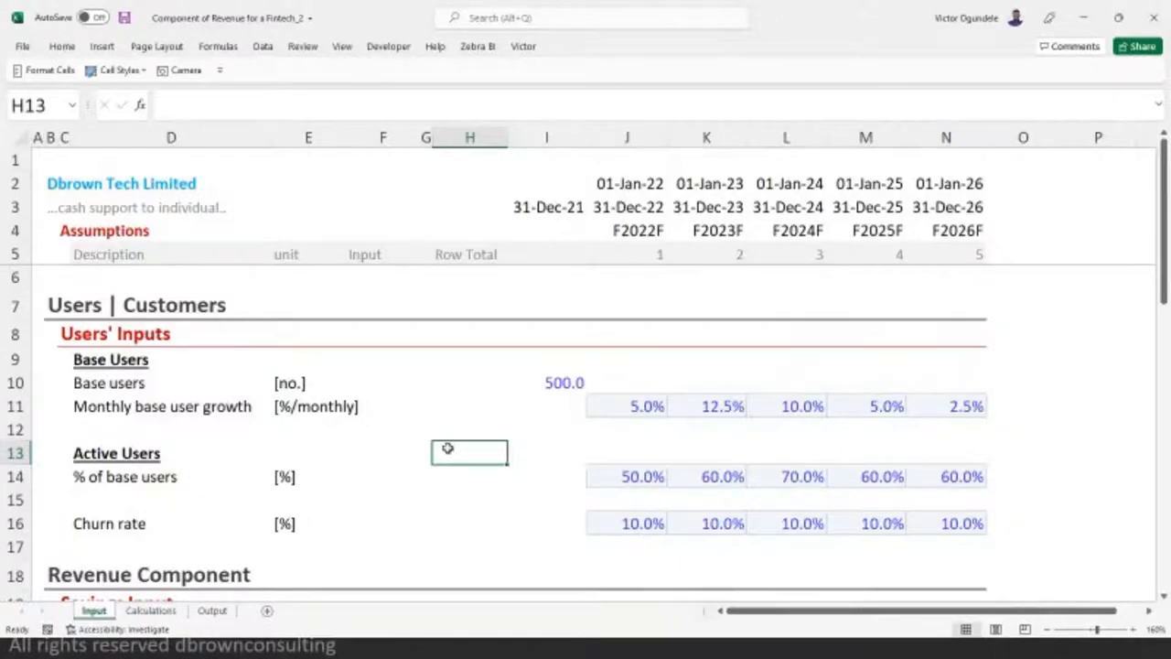
pyautogui.hotkey('ctrl', 'pagedown')
pyautogui.press('Down')
pyautogui.press('Down')
pyautogui.press('Down')
pyautogui.press('Down')
pyautogui.press('Down')
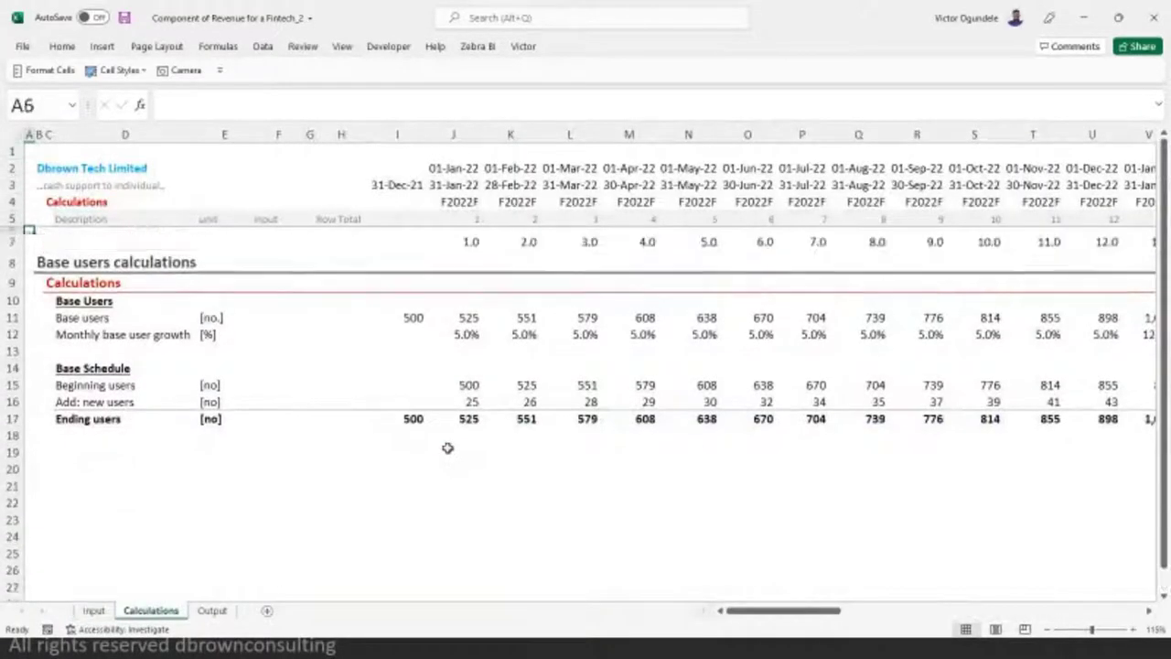
pyautogui.press('Down')
pyautogui.press('Down')
pyautogui.press('Right')
pyautogui.press('Down')
pyautogui.press('Down')
pyautogui.press('Right')
pyautogui.press('Right')
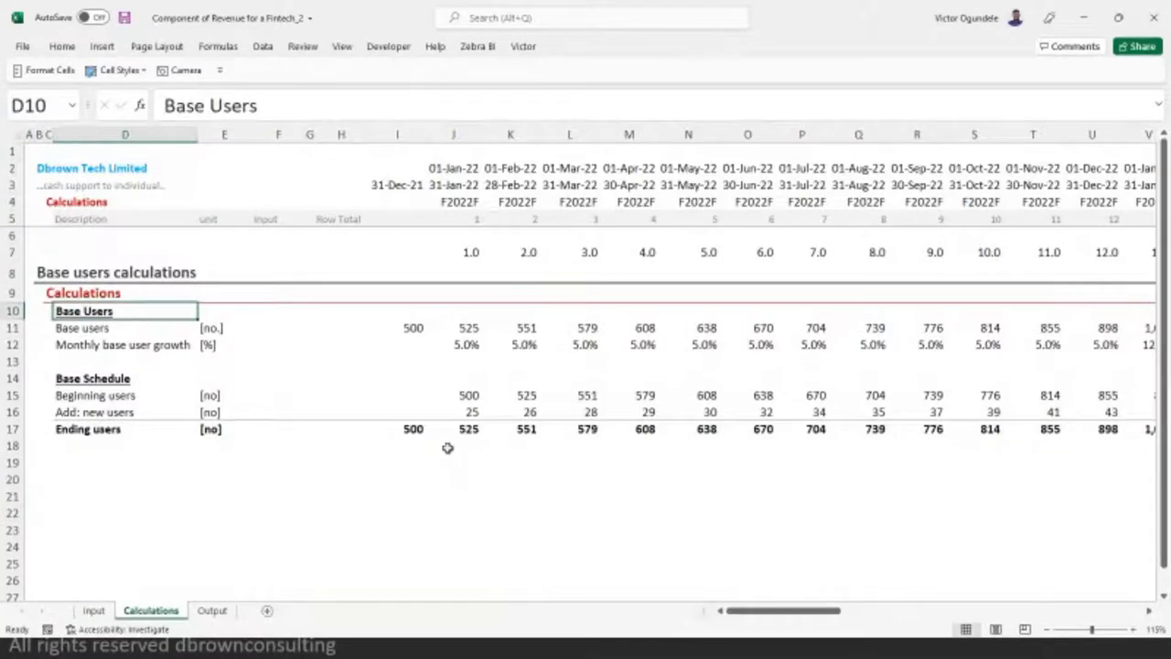
pyautogui.hotkey('alt', '2')
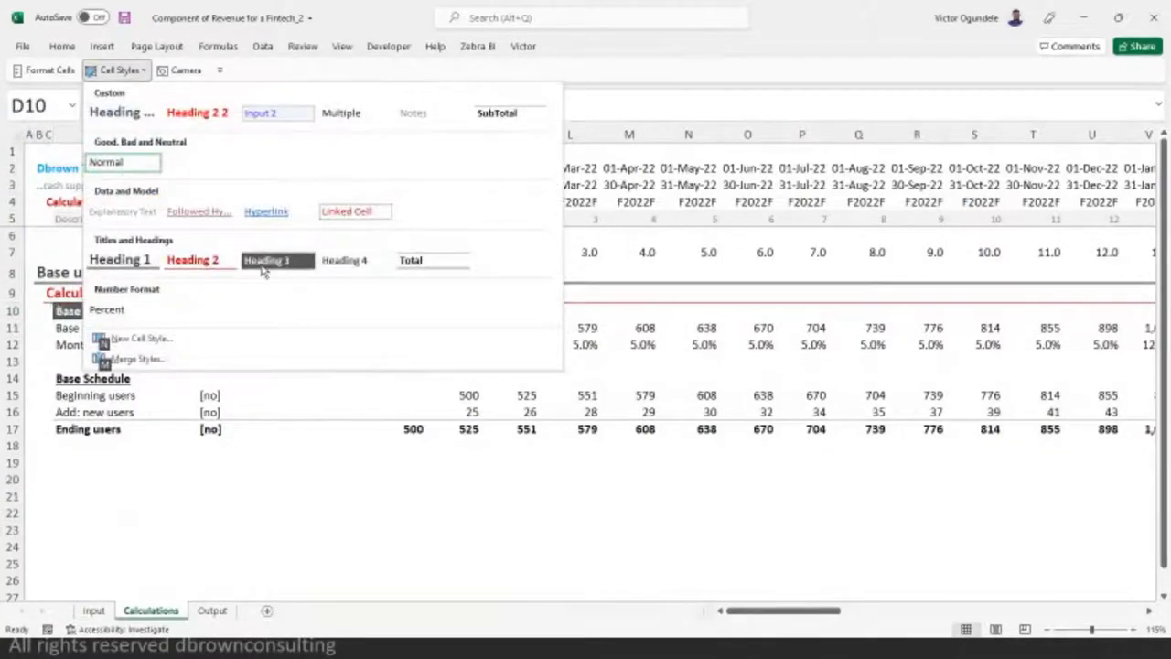
pyautogui.click(263, 265)
# - Copy that heading style to D19 and title it 'Active Users'
pyautogui.hotkey('ctrl', 'c')
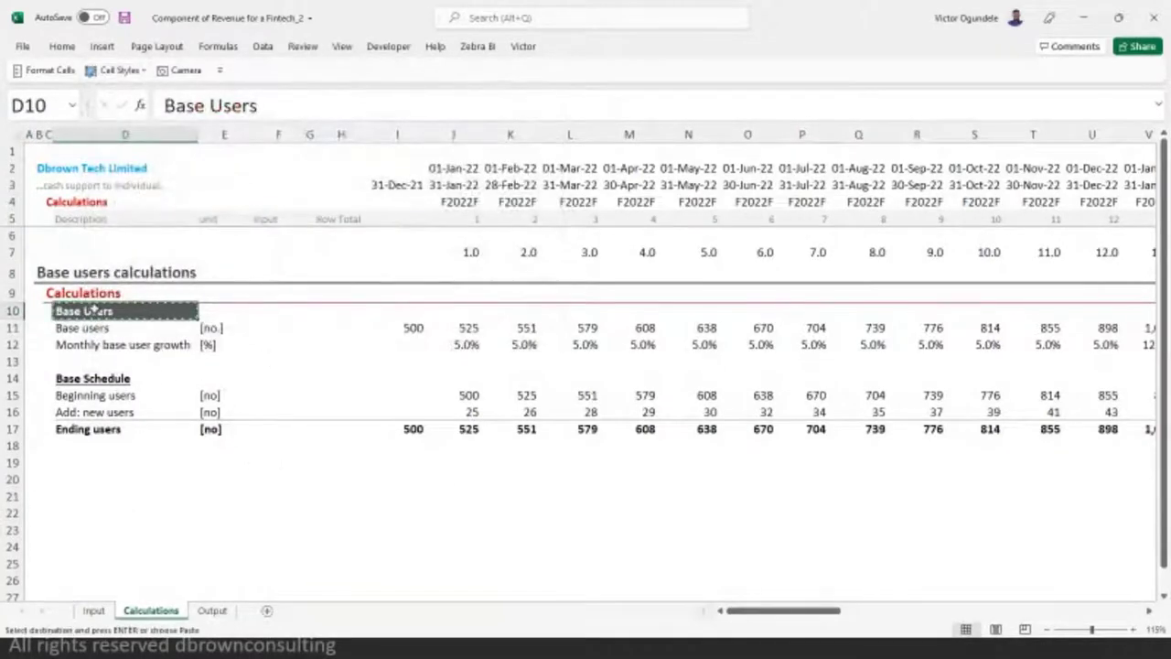
pyautogui.click(87, 465)
pyautogui.hotkey('ctrl', 'v')
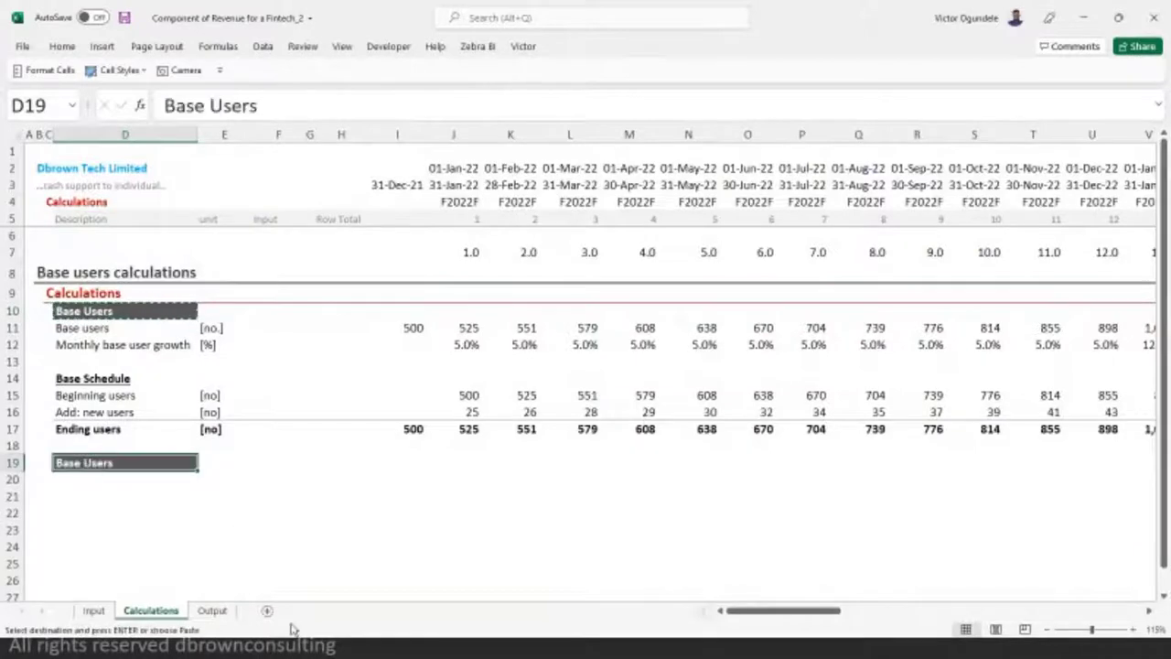
pyautogui.press('Escape')
pyautogui.write('Active Use')
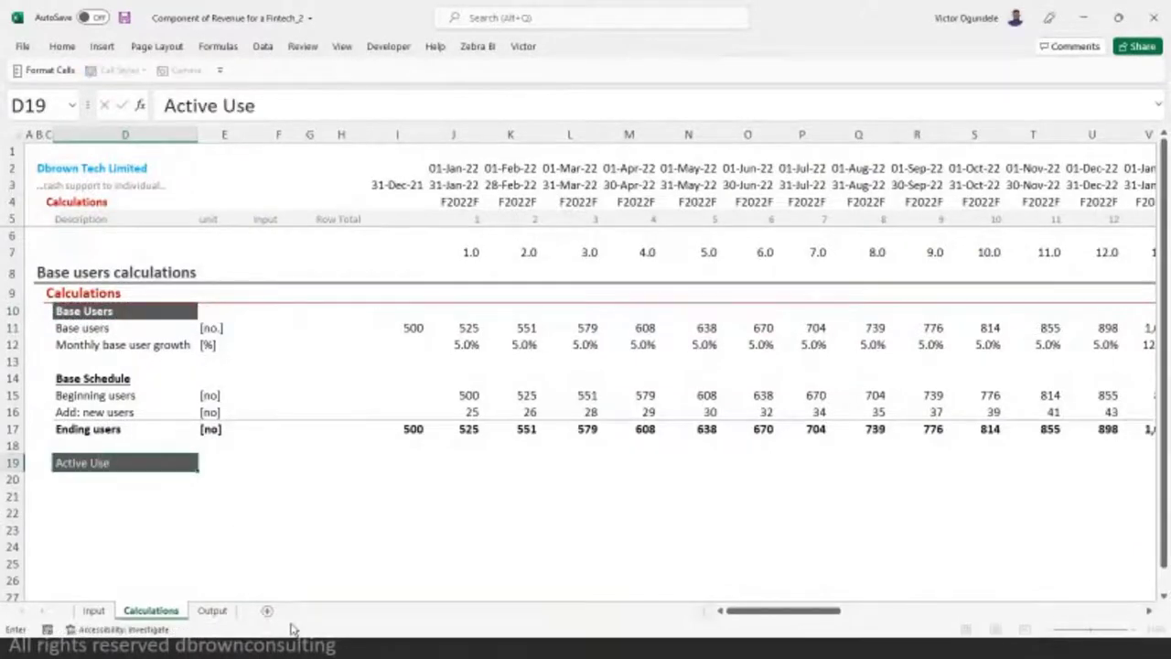
pyautogui.write('rs')
pyautogui.press('Return')
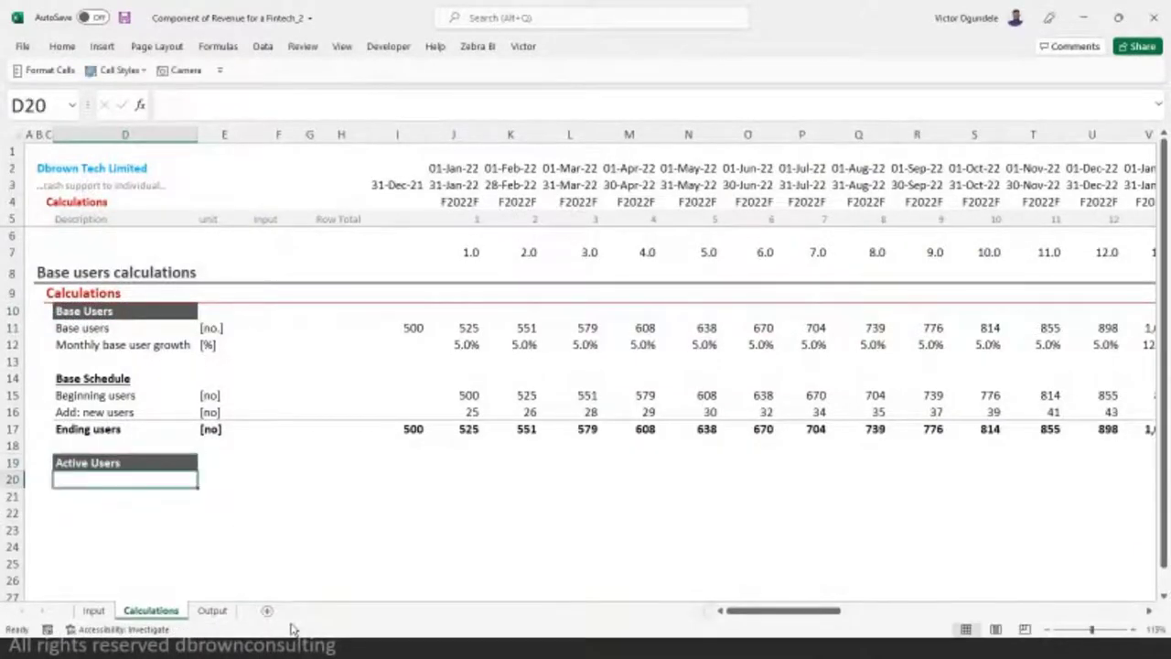
# - Link the row label to the Input sheet's '% of base users' label and give it unit [%]
pyautogui.write('=')
pyautogui.click(93, 610)
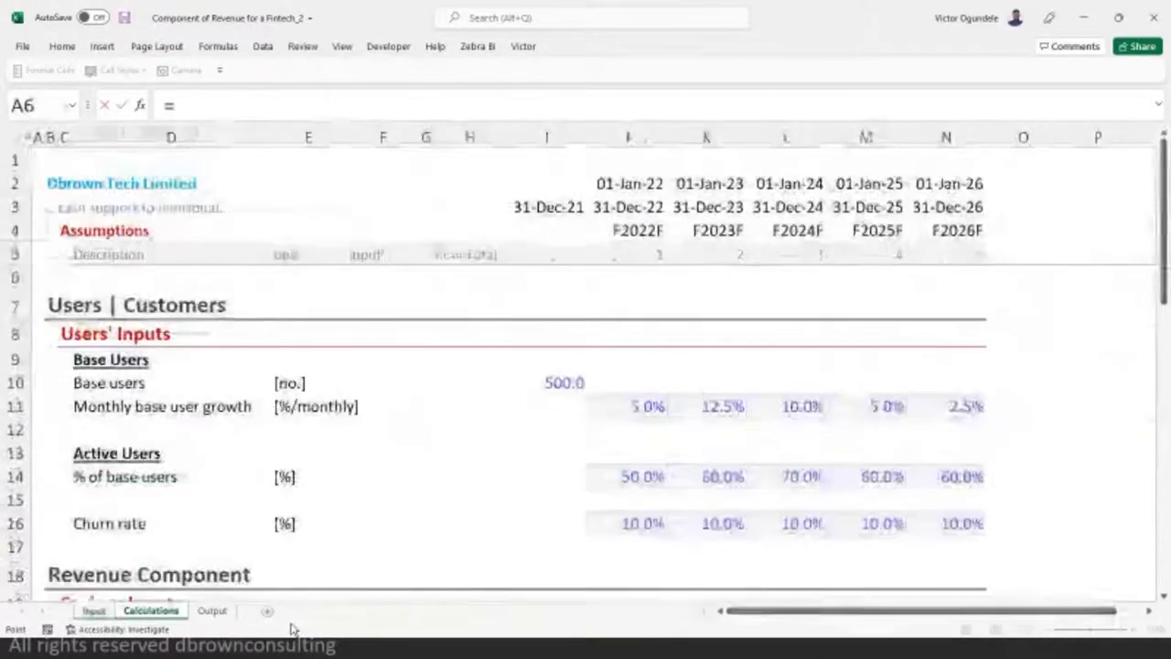
pyautogui.click(104, 485)
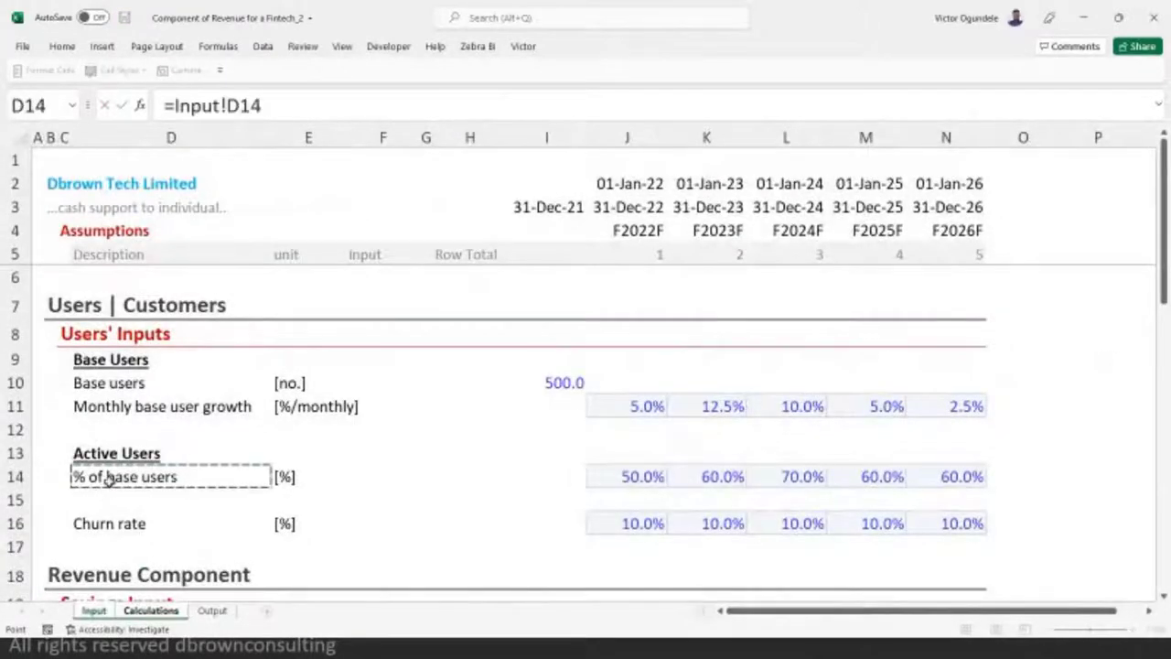
pyautogui.press('Tab')
pyautogui.write('[%]')
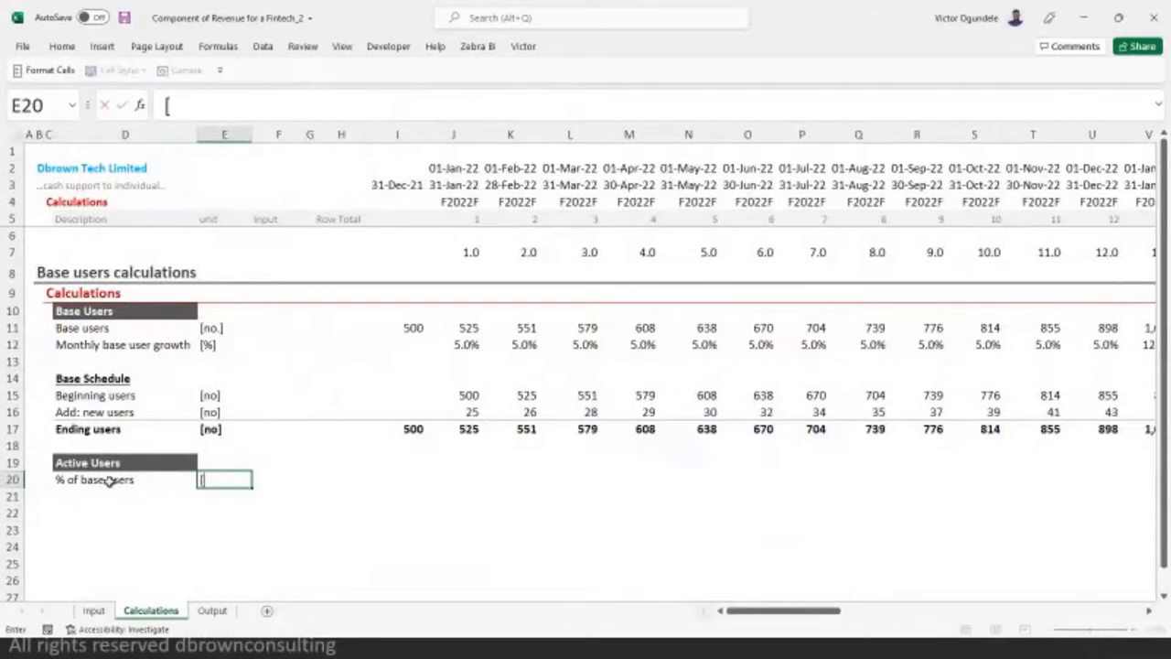
pyautogui.press('Tab')
pyautogui.press('Tab')
pyautogui.press('Tab')
pyautogui.press('Tab')
pyautogui.press('Tab')
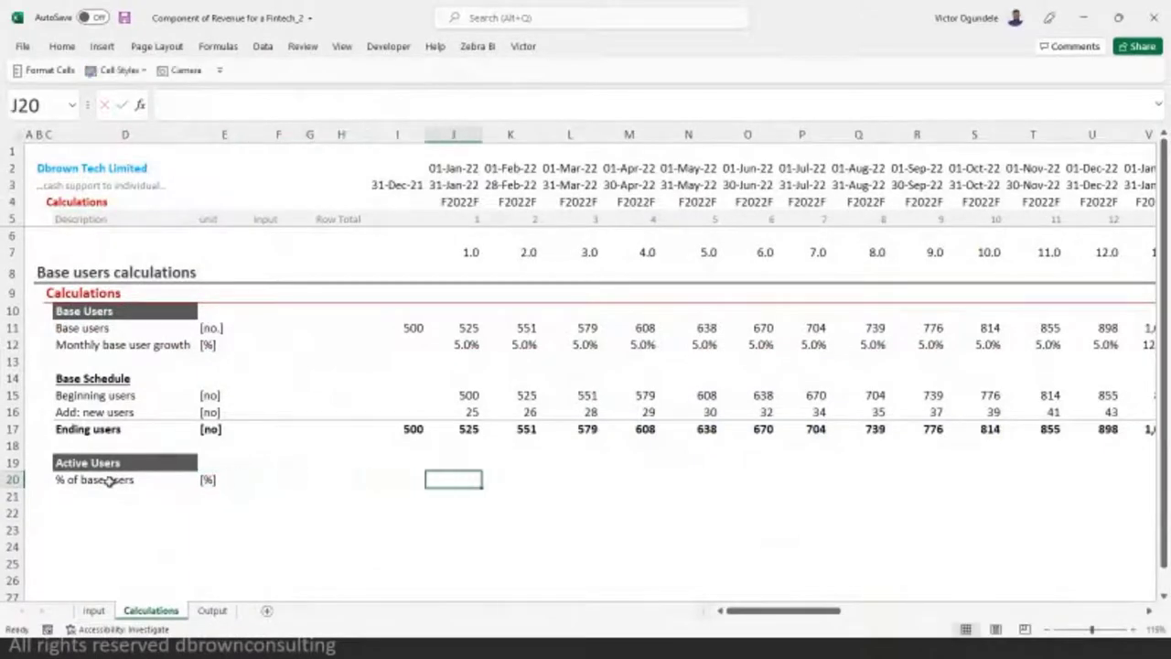
# - Copy the monthly growth LOOKUP formula into January's % of base users cell J20
pyautogui.press('Up')
pyautogui.press('Up')
pyautogui.press('Up')
pyautogui.press('Up')
pyautogui.press('Up')
pyautogui.press('Up')
pyautogui.press('Up')
pyautogui.press('Up')
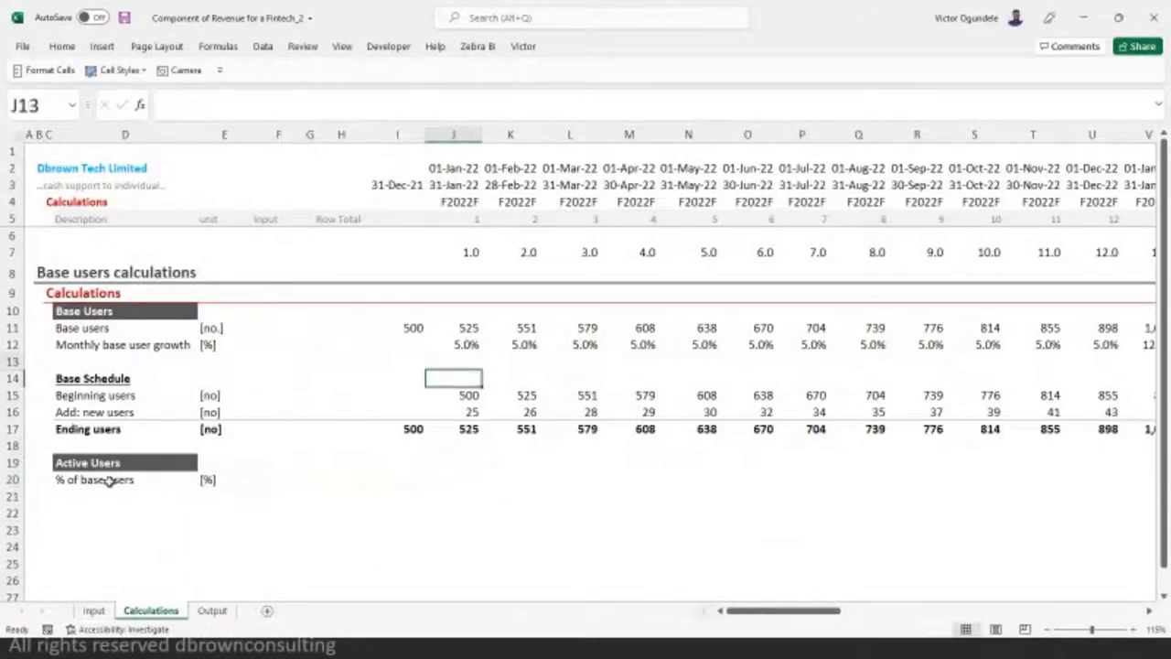
pyautogui.hotkey('ctrl', 'c')
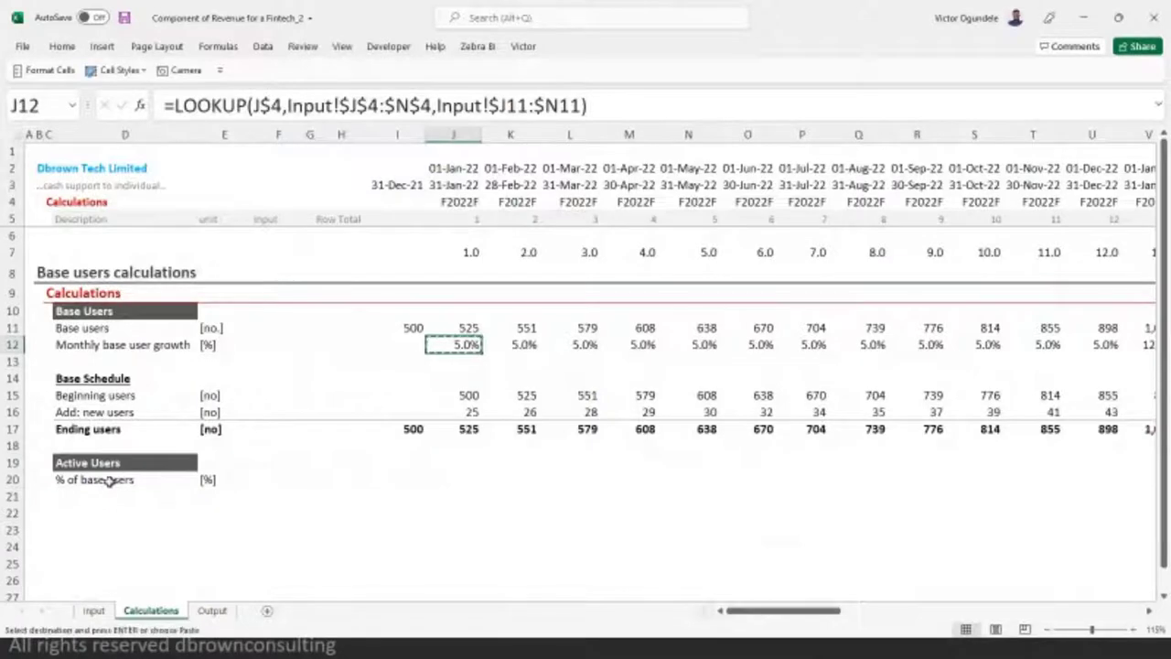
pyautogui.press('Down')
pyautogui.press('Down')
pyautogui.press('Down')
pyautogui.press('Down')
pyautogui.press('Down')
pyautogui.press('Down')
pyautogui.press('Down')
pyautogui.press('Down')
pyautogui.press('Down')
pyautogui.press('Up')
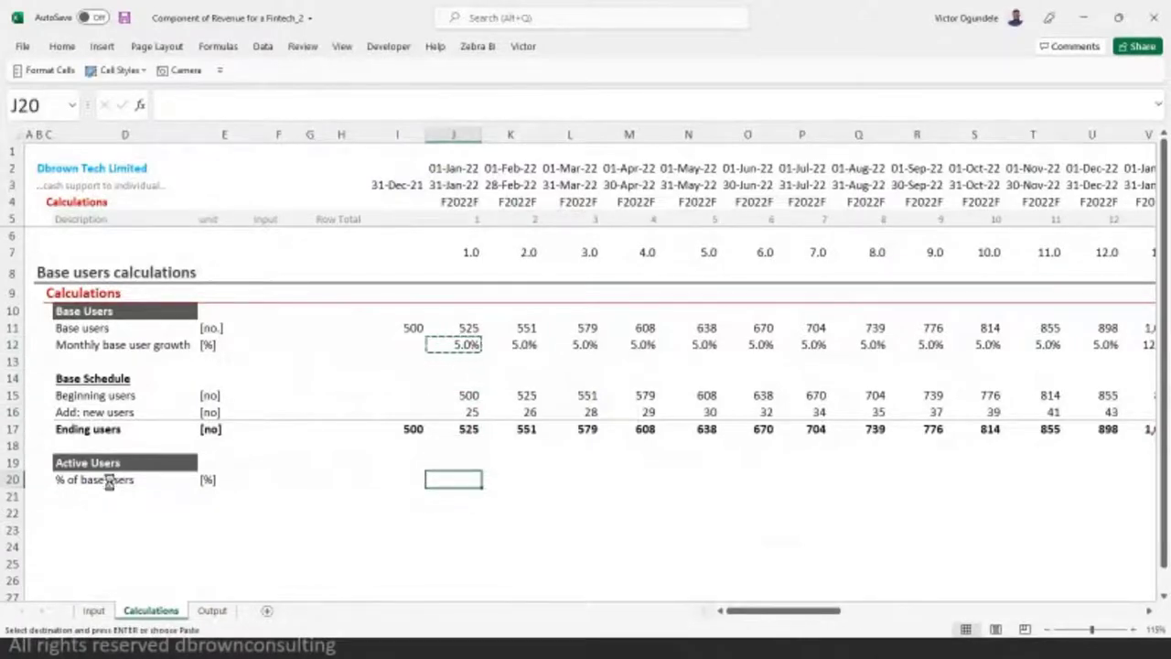
pyautogui.hotkey('ctrl', 'v')
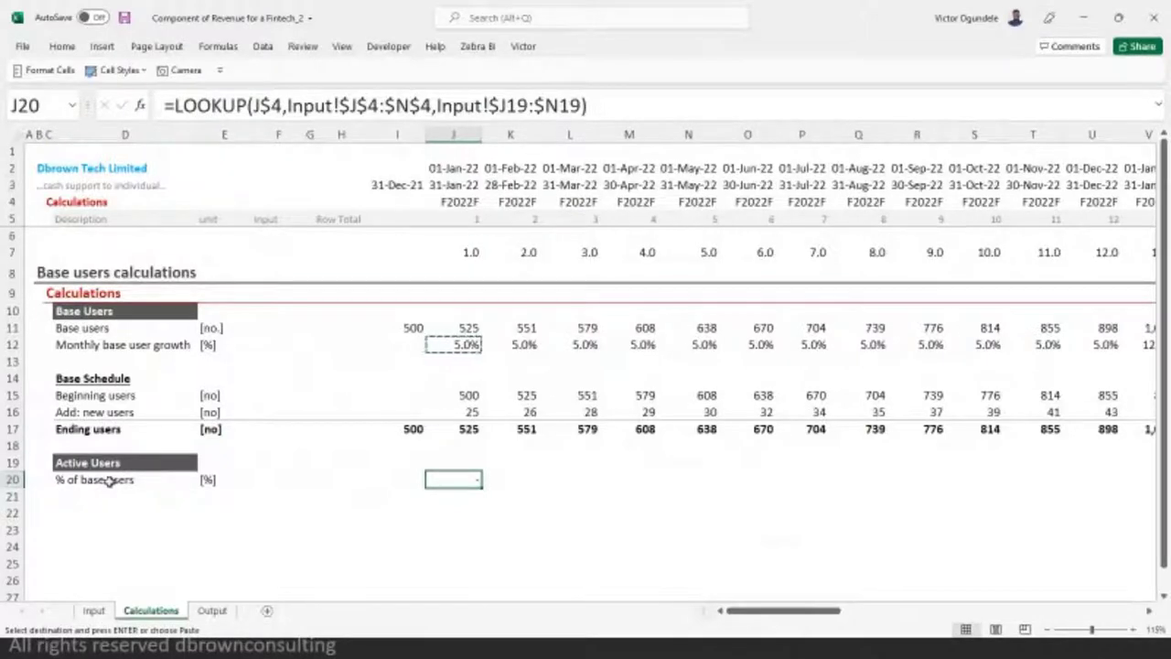
pyautogui.press('Escape')
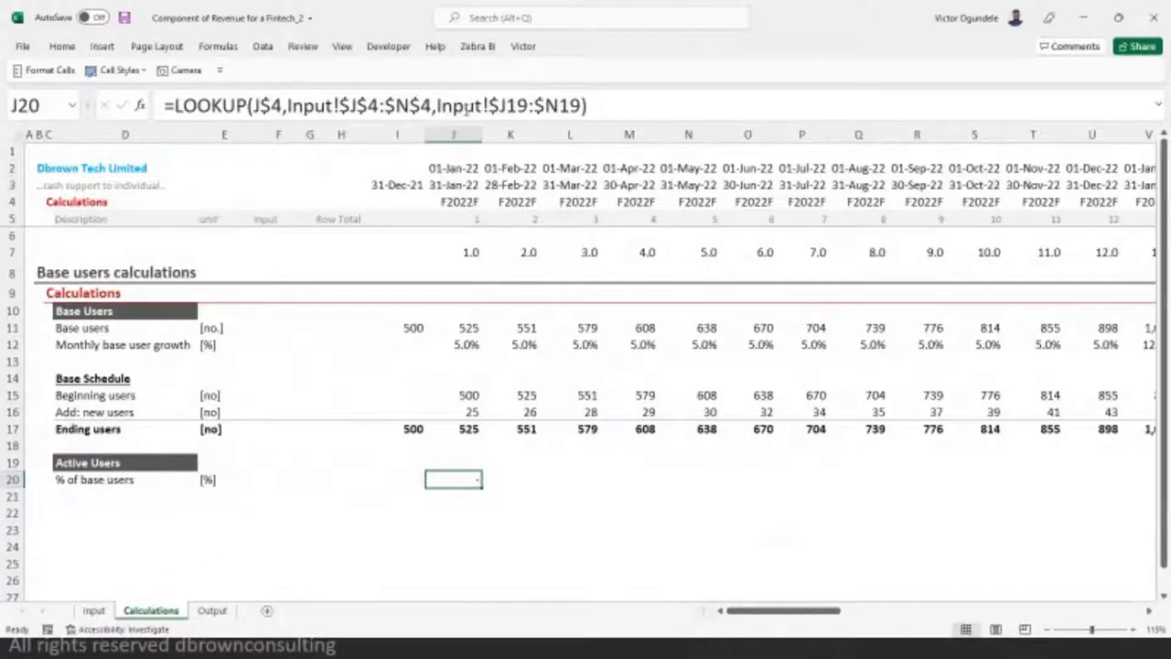
pyautogui.click(260, 105)
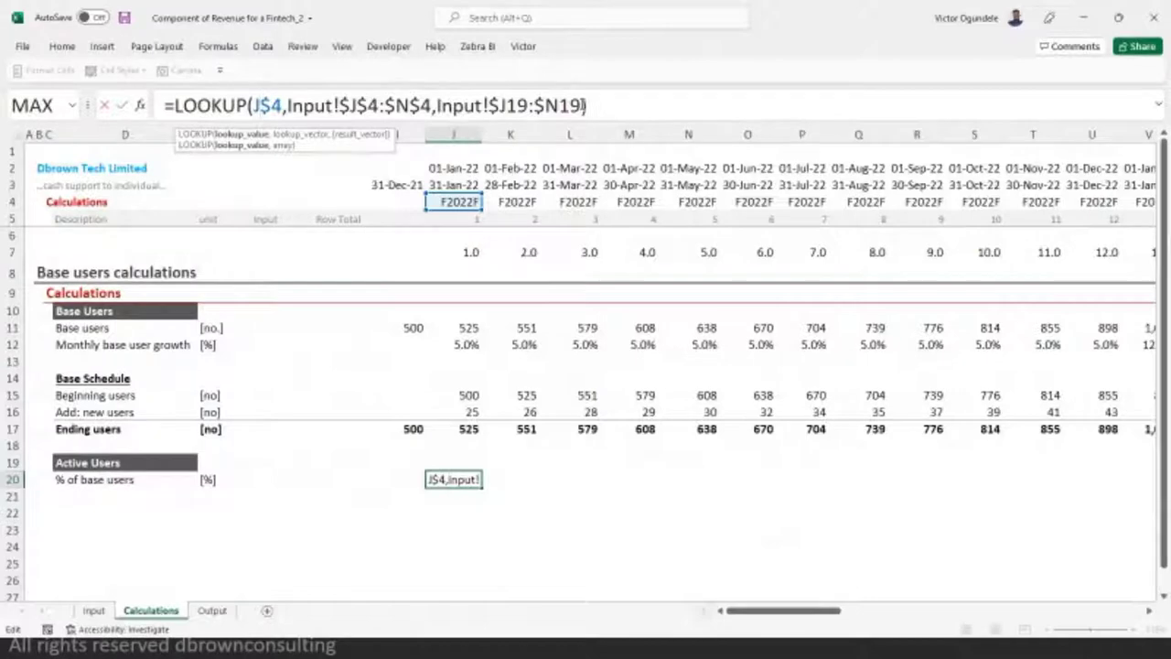
pyautogui.moveTo(584, 106); pyautogui.dragTo(441, 106)
pyautogui.press('Return')
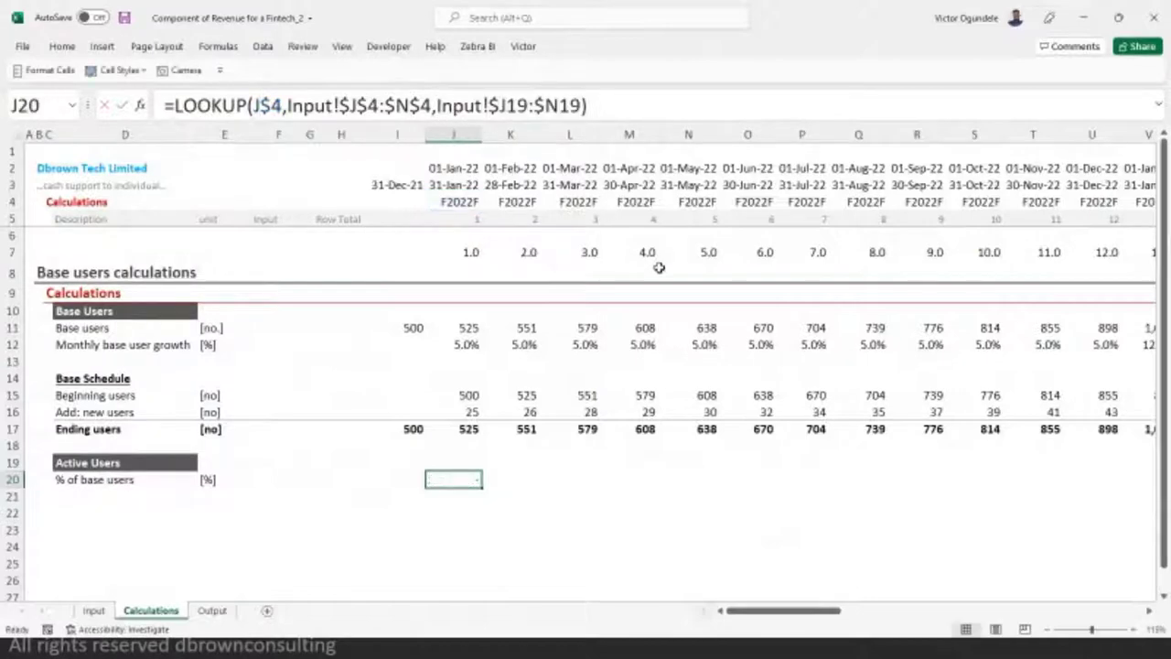
# - Point J20's LOOKUP at Input!$J14:$N14 and fill it right across every month to BQ
pyautogui.hotkey('ctrl', 'pageup')
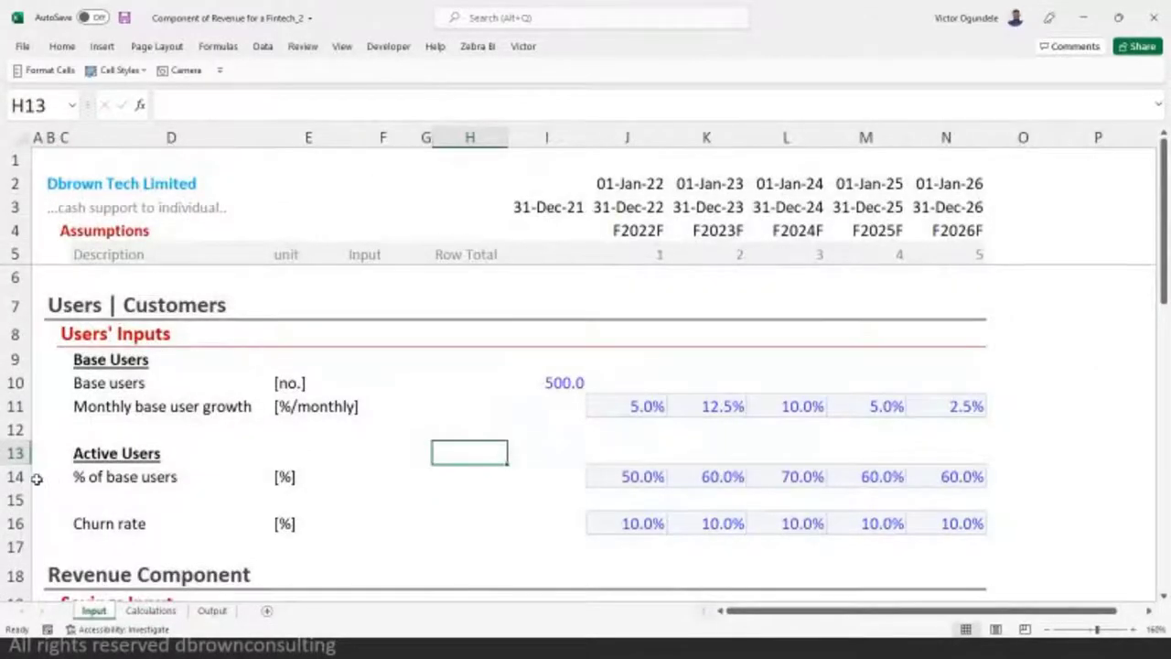
pyautogui.click(18, 477)
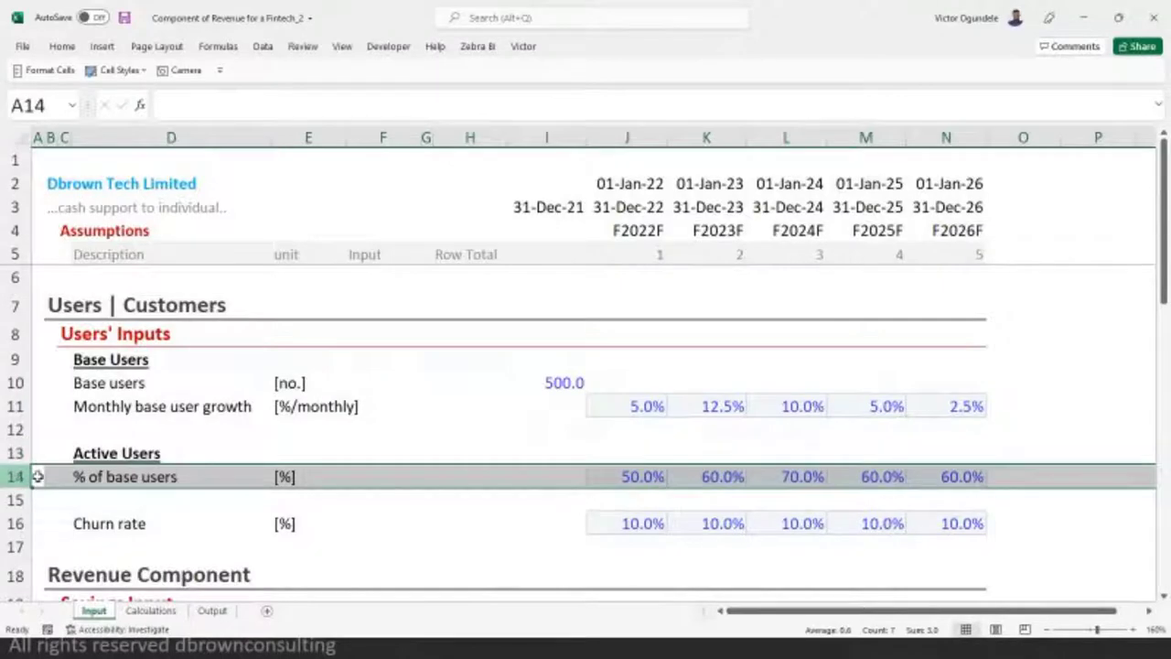
pyautogui.click(106, 477)
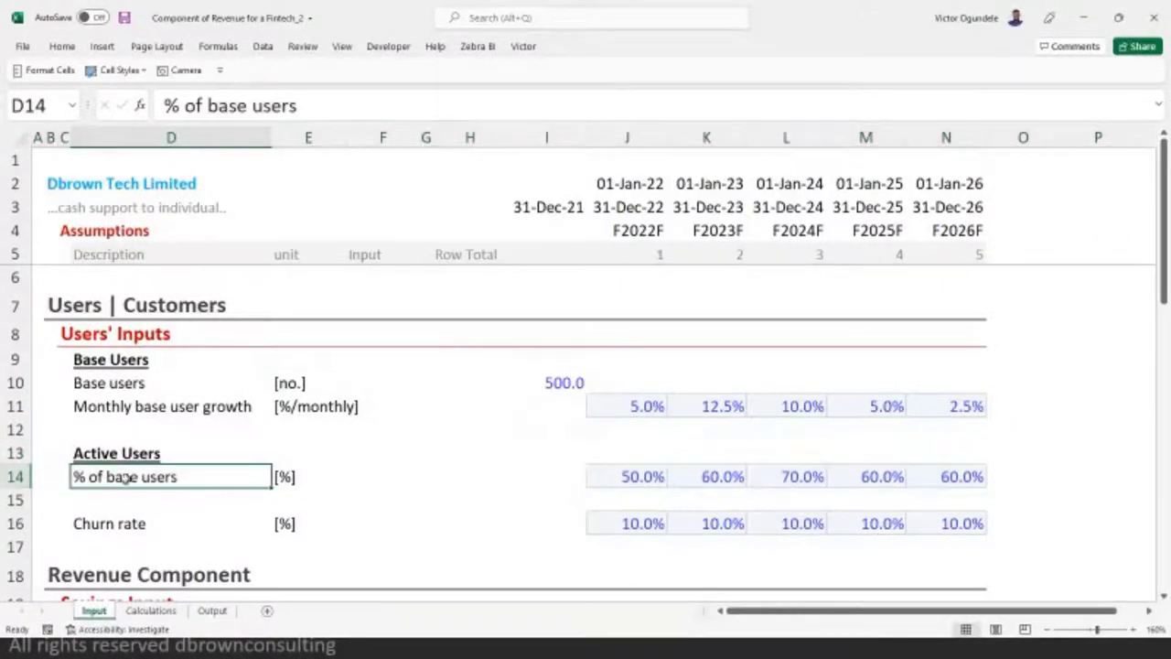
pyautogui.click(151, 610)
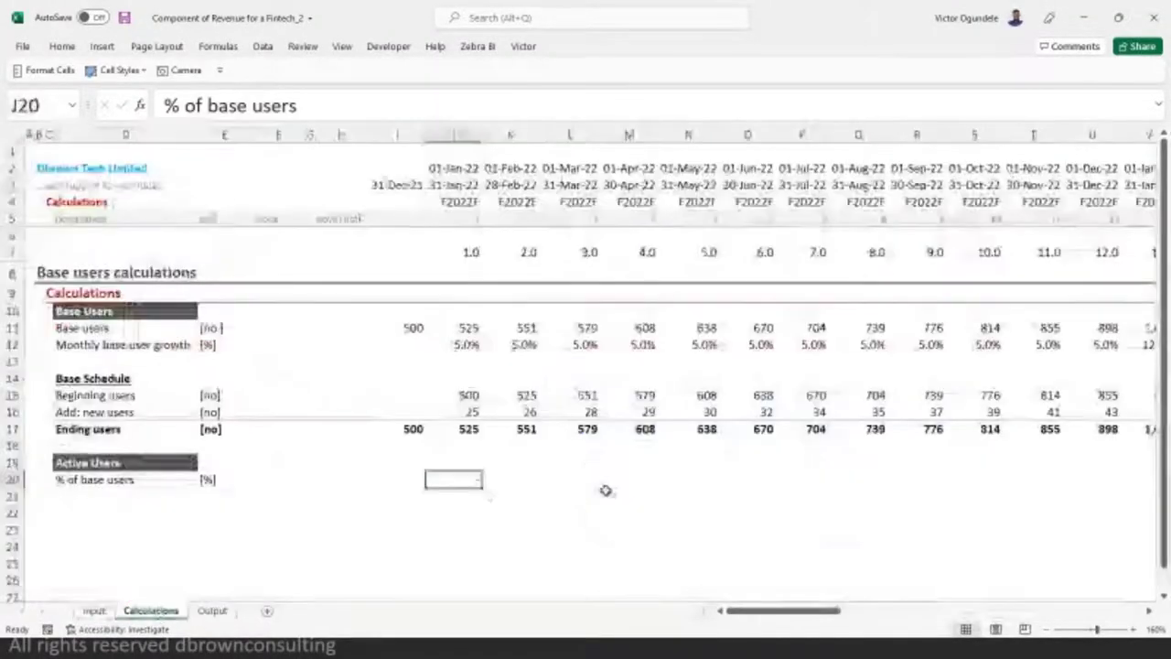
pyautogui.click(519, 107)
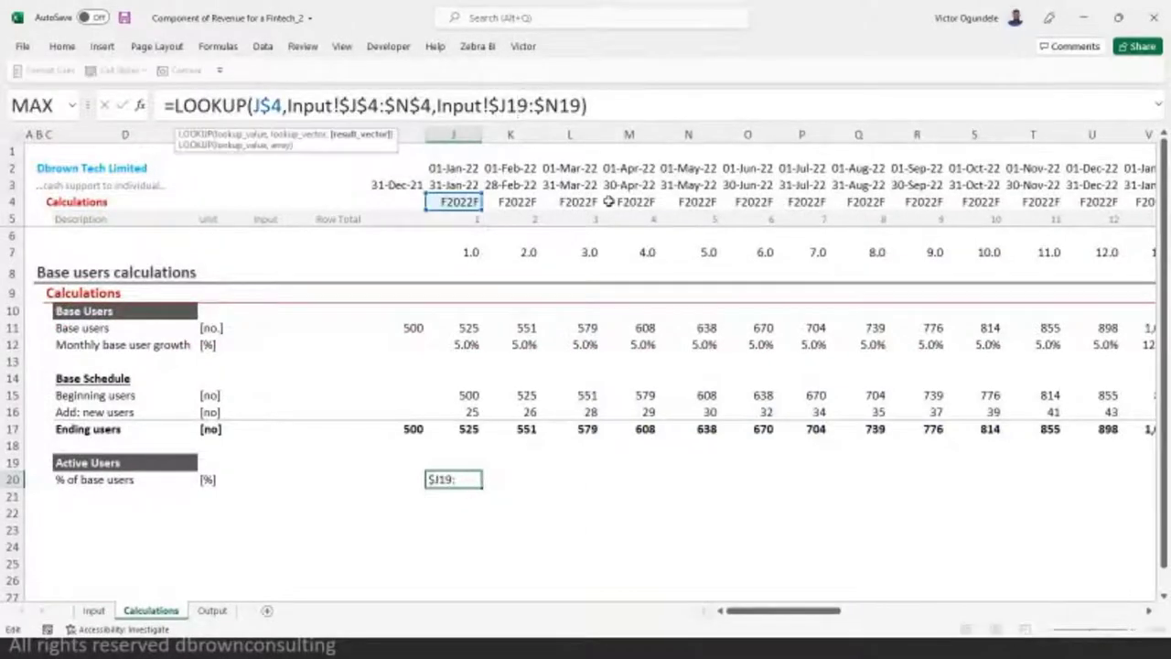
pyautogui.hotkey('shift', 'Left')
pyautogui.write('4')
pyautogui.press('Right')
pyautogui.press('Right')
pyautogui.press('Right')
pyautogui.press('Right')
pyautogui.hotkey('shift', 'Left')
pyautogui.write('4')
pyautogui.hotkey('ctrl', 'Return')
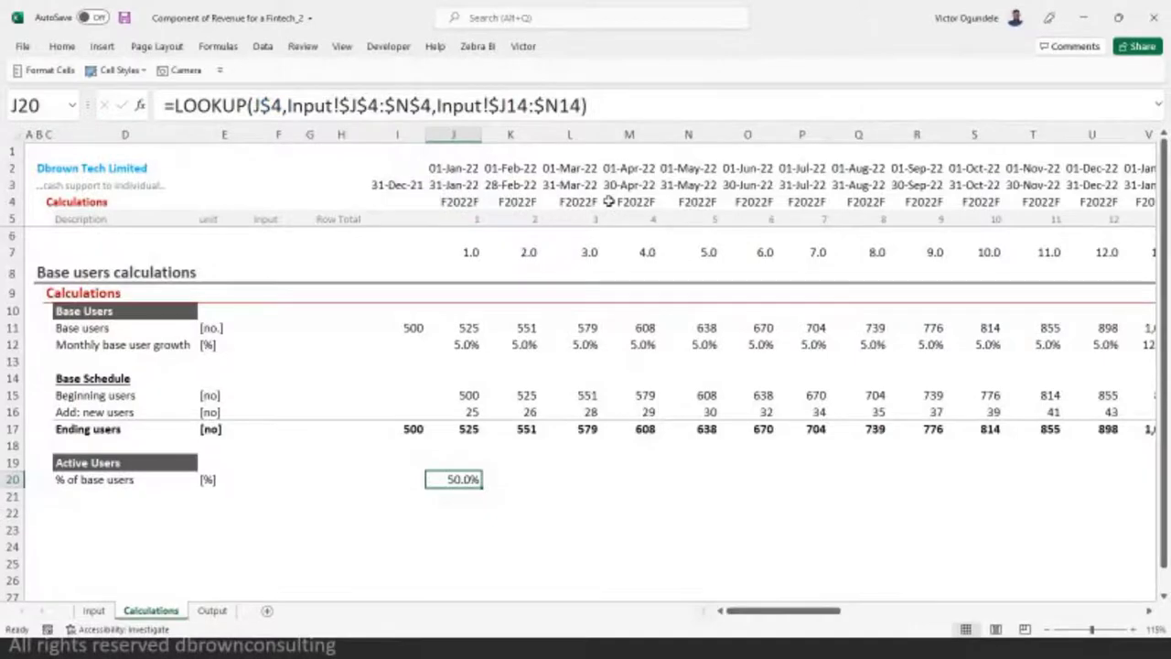
pyautogui.hotkey('ctrl', 'shift', 'Right')
pyautogui.hotkey('ctrl', 'r')
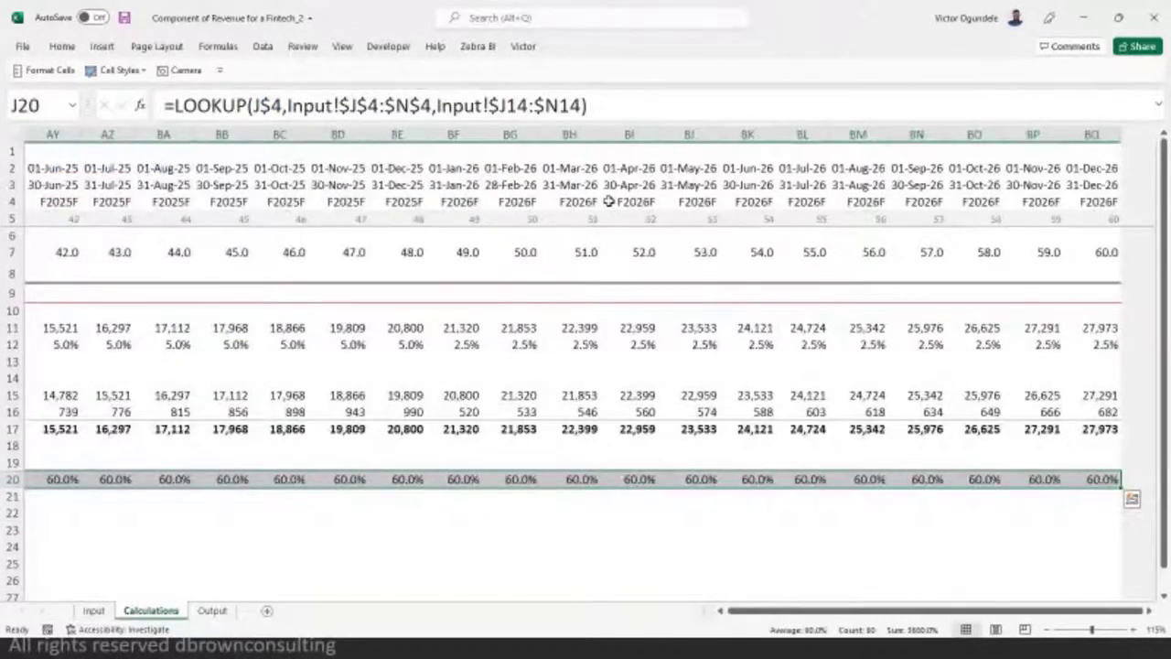
pyautogui.hotkey('ctrl', 'Left')
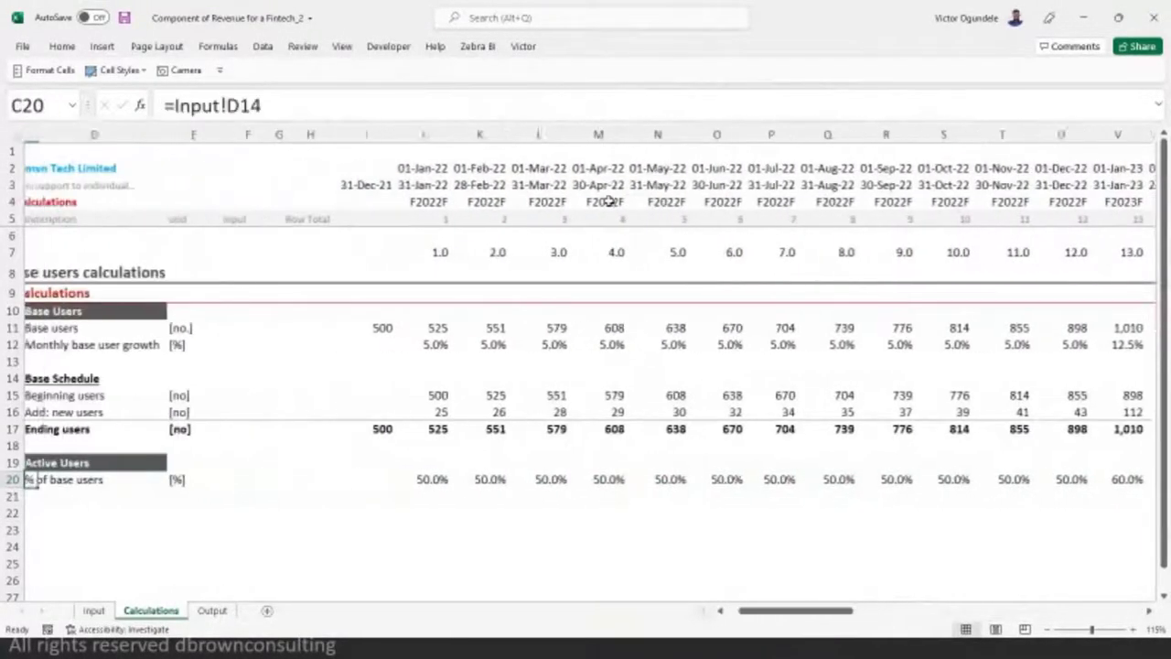
# - Add an 'Active users' row in D21 with unit [no.] in E21
pyautogui.press('Down')
pyautogui.press('Right')
pyautogui.write('A')
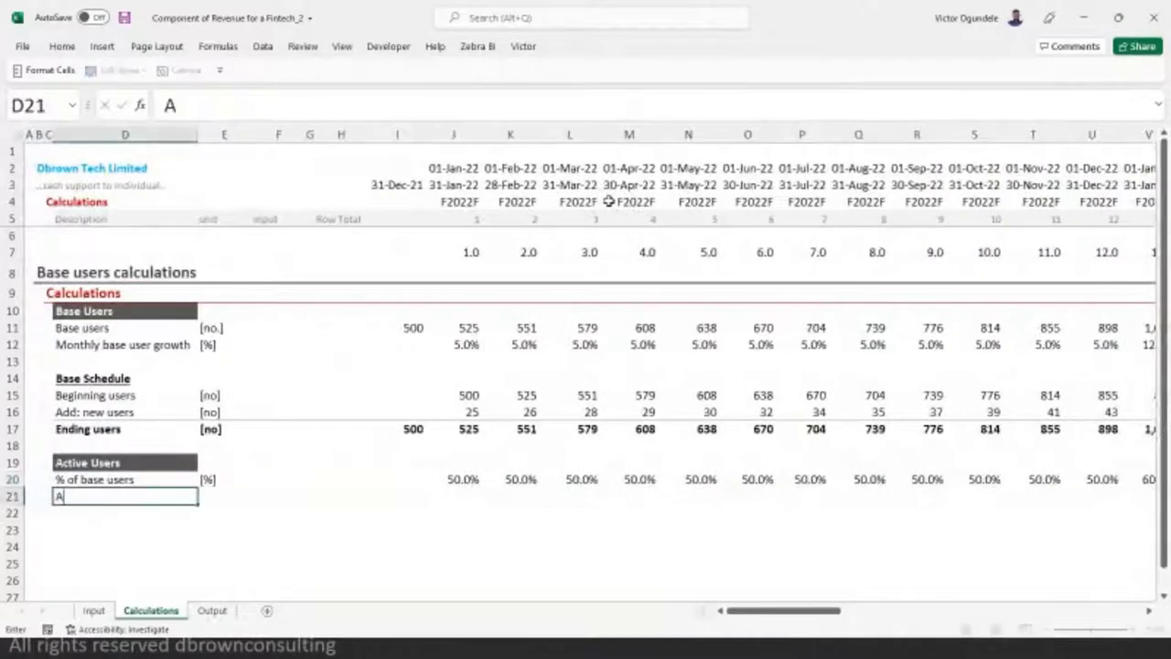
pyautogui.write('ctive users')
pyautogui.hotkey('ctrl', 'Return')
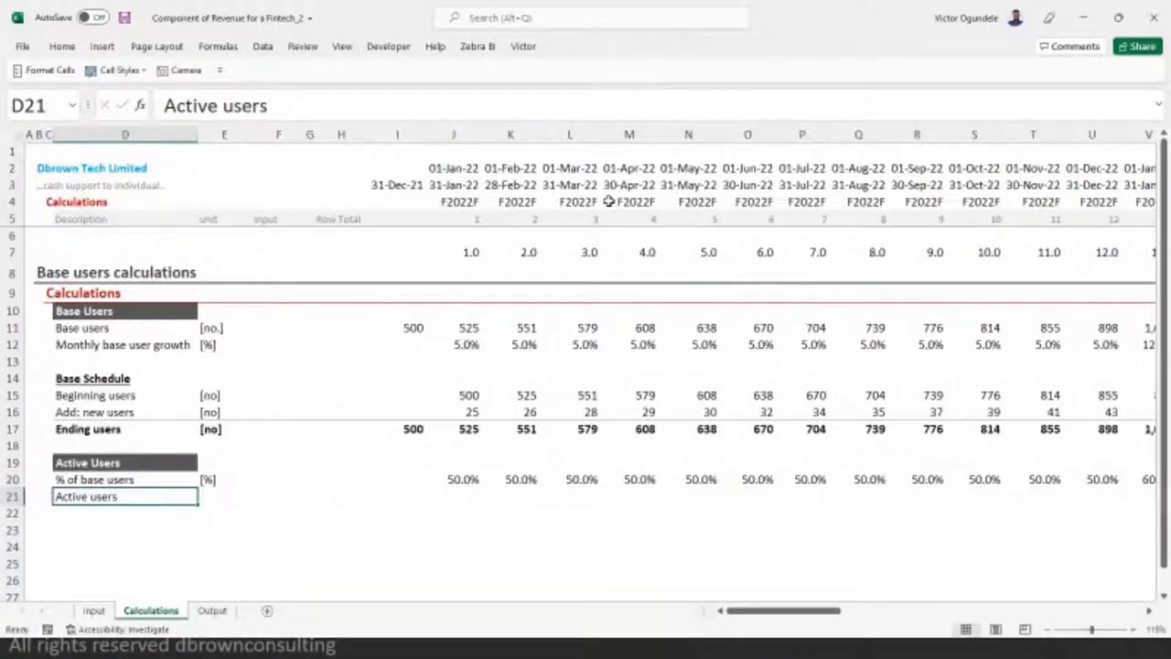
pyautogui.press('Right')
pyautogui.write('[no.]')
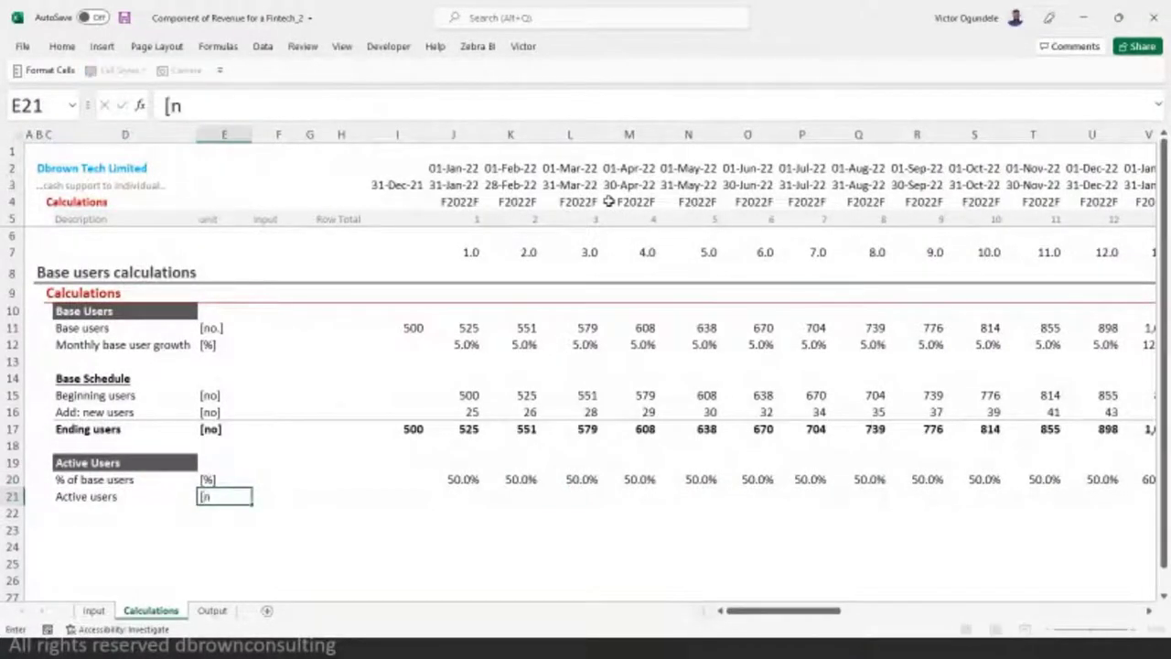
pyautogui.press('Right')
pyautogui.press('Right')
pyautogui.press('Right')
pyautogui.press('Right')
pyautogui.press('Right')
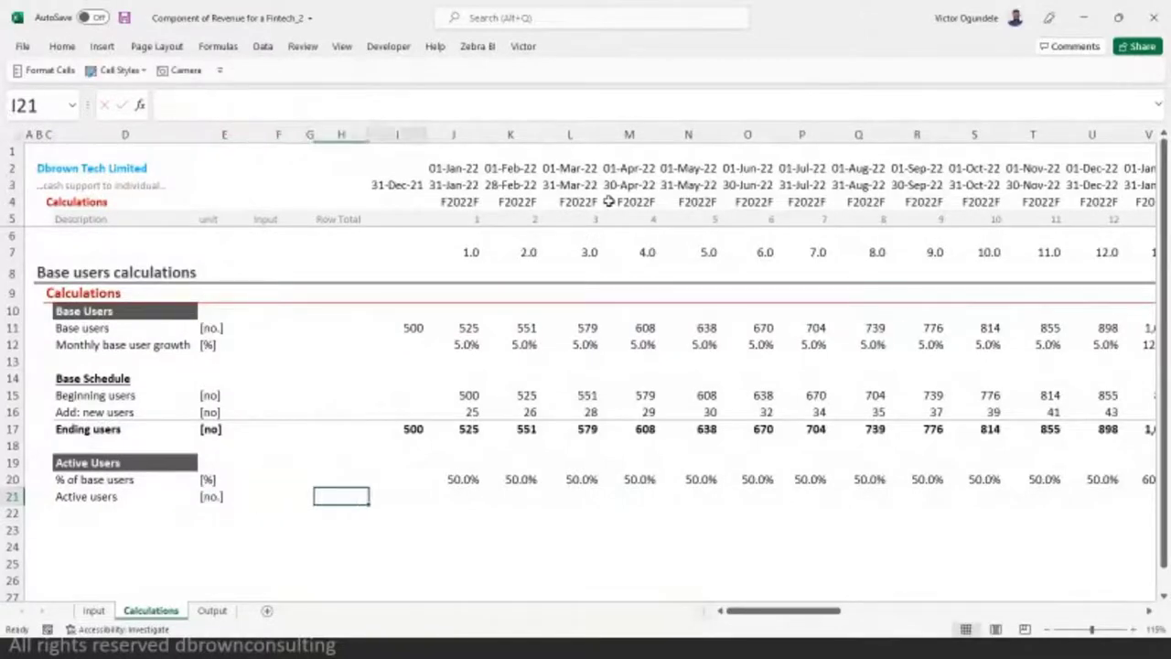
pyautogui.write('=')
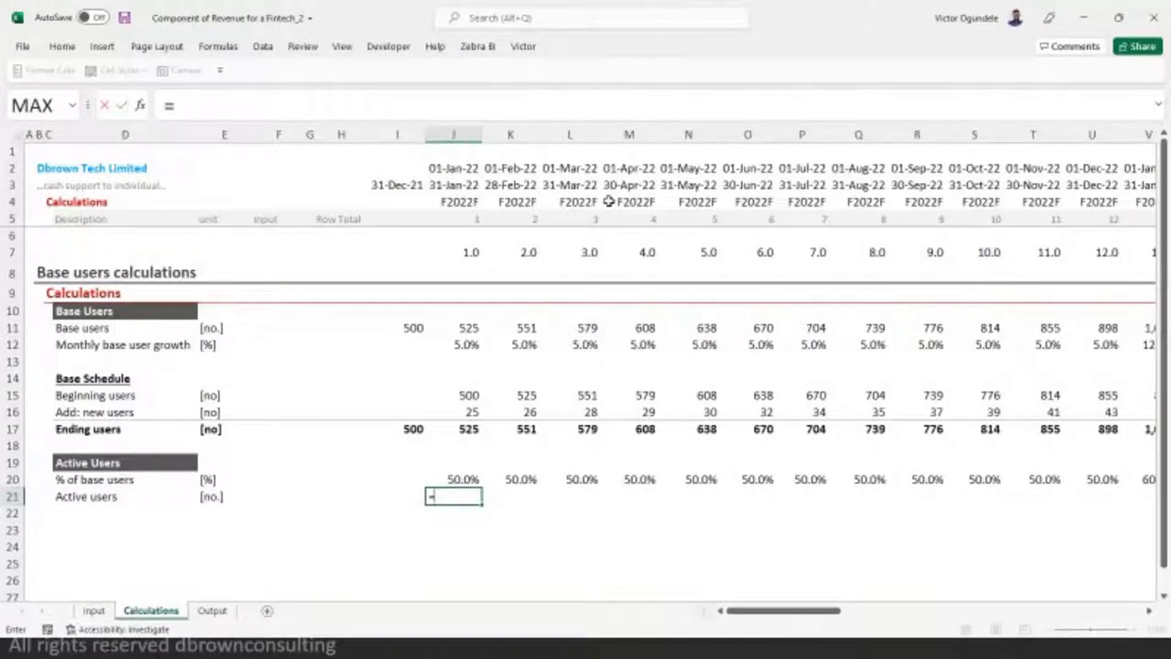
# - Add a bold, underlined 'Active Users schedules' heading below the Active users row
pyautogui.press('Escape')
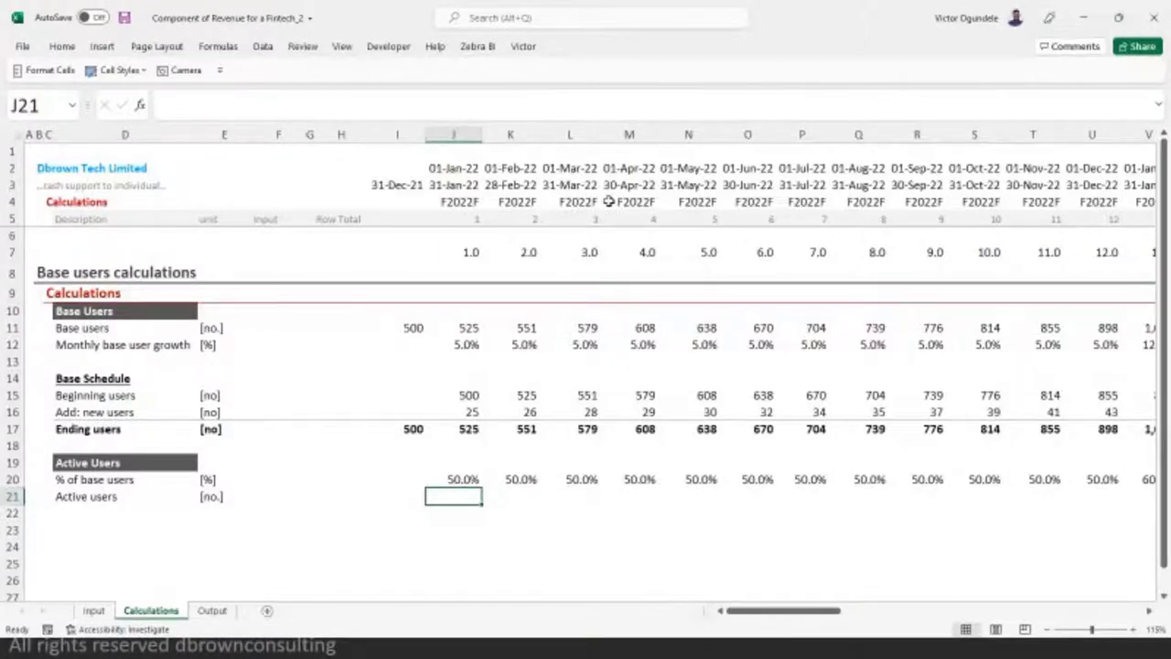
pyautogui.press('Left')
pyautogui.press('Left')
pyautogui.press('Left')
pyautogui.press('Left')
pyautogui.press('Left')
pyautogui.press('Left')
pyautogui.press('Down')
pyautogui.press('Down')
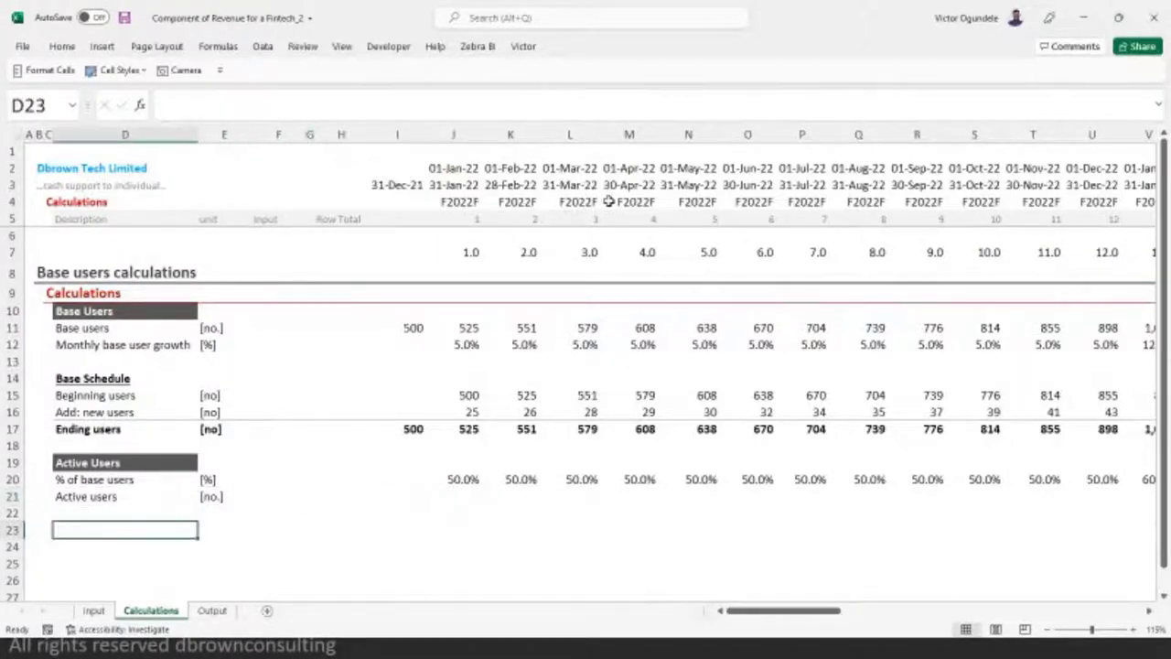
pyautogui.write('Beginn')
pyautogui.press('BackSpace')
pyautogui.press('BackSpace')
pyautogui.press('BackSpace')
pyautogui.press('BackSpace')
pyautogui.press('BackSpace')
pyautogui.press('BackSpace')
pyautogui.write('Ac')
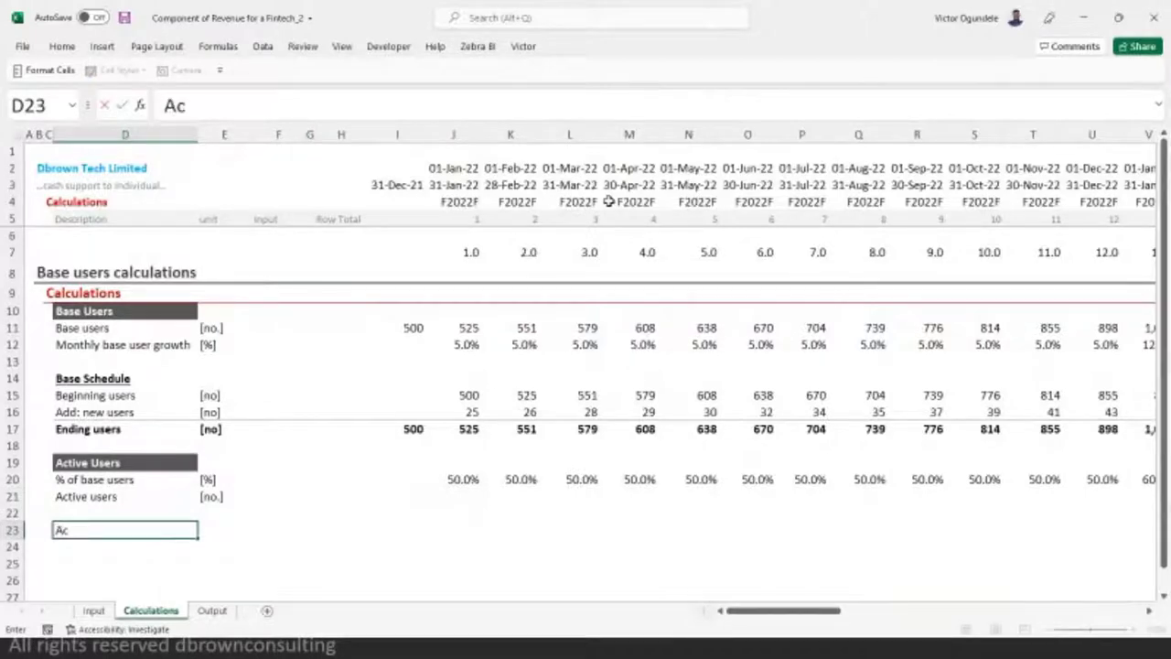
pyautogui.write('tive Users schedu')
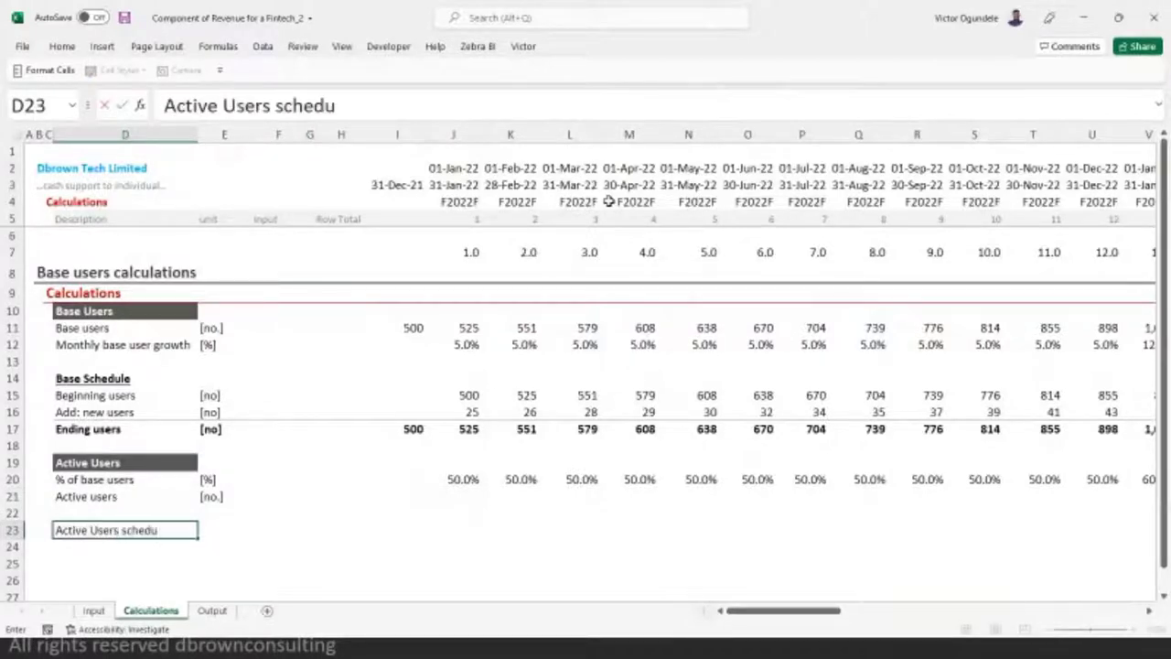
pyautogui.write('les')
pyautogui.hotkey('ctrl', 'Return')
pyautogui.hotkey('ctrl', 'b')
pyautogui.hotkey('ctrl', 'u')
pyautogui.press('Down')
# - Enter the 'Beginning active users' and 'Add: new activers' labels in D24 and D25
pyautogui.write('Beg')
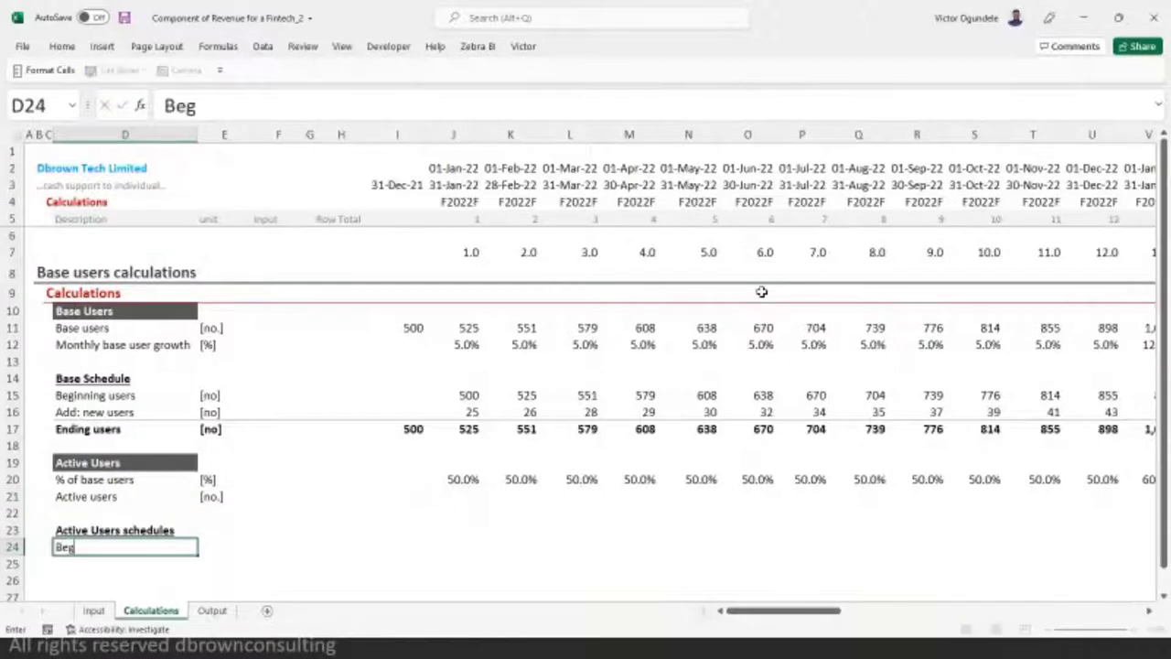
pyautogui.write('inning user')
pyautogui.press('BackSpace')
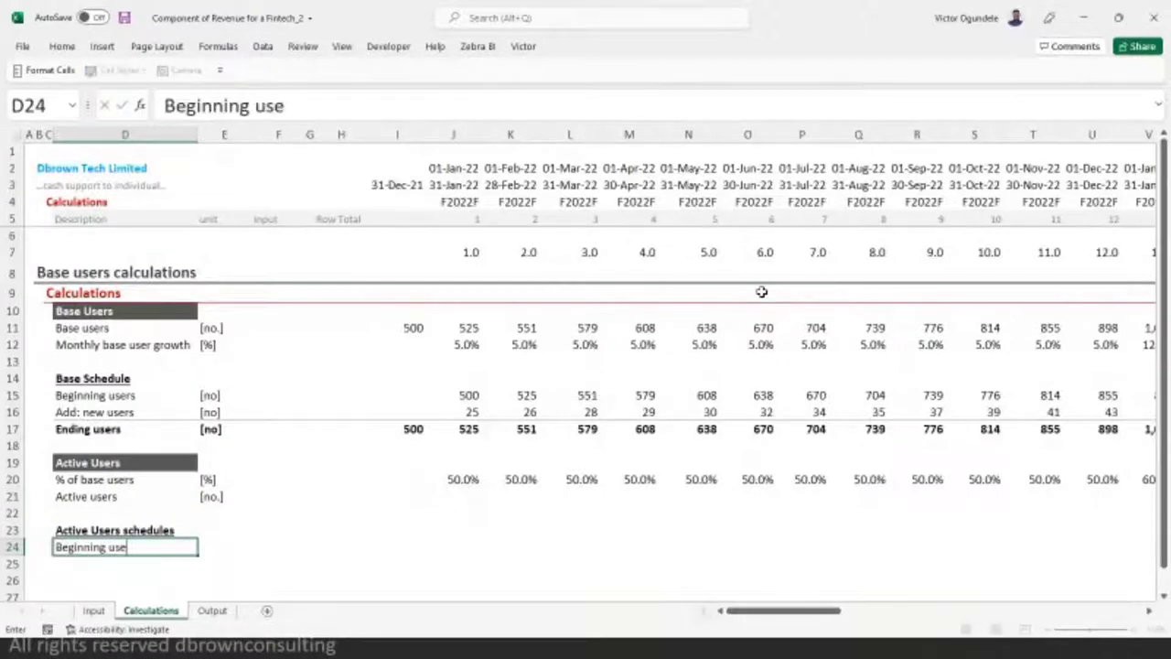
pyautogui.press('BackSpace')
pyautogui.press('BackSpace')
pyautogui.press('BackSpace')
pyautogui.write('active u')
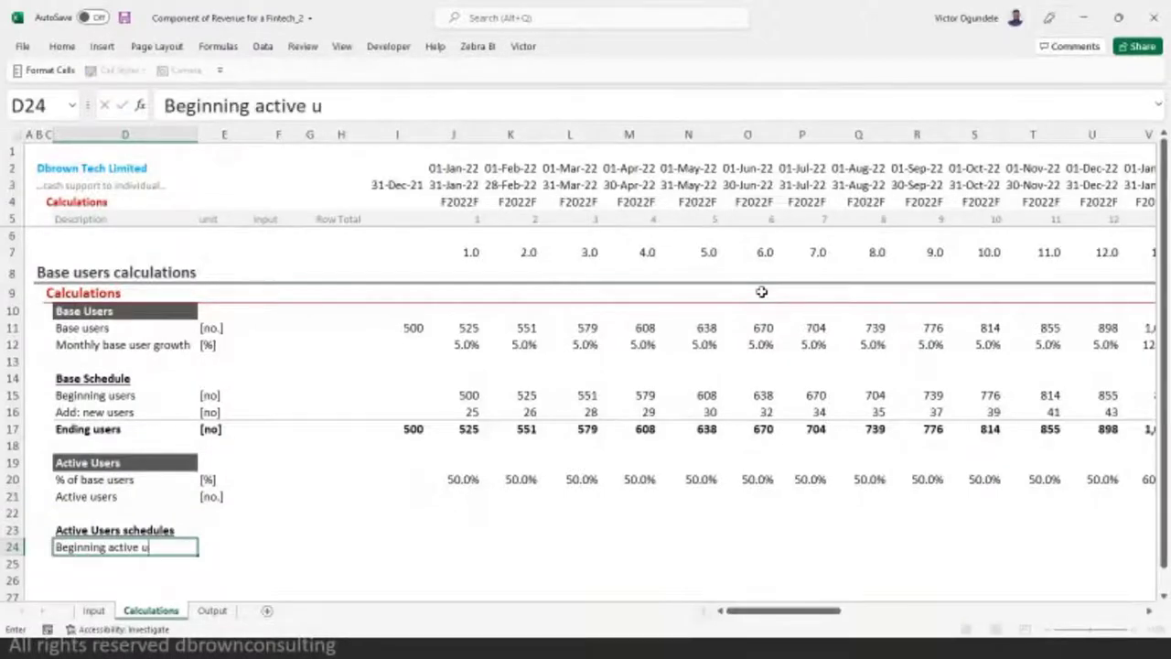
pyautogui.write('sers')
pyautogui.press('Return')
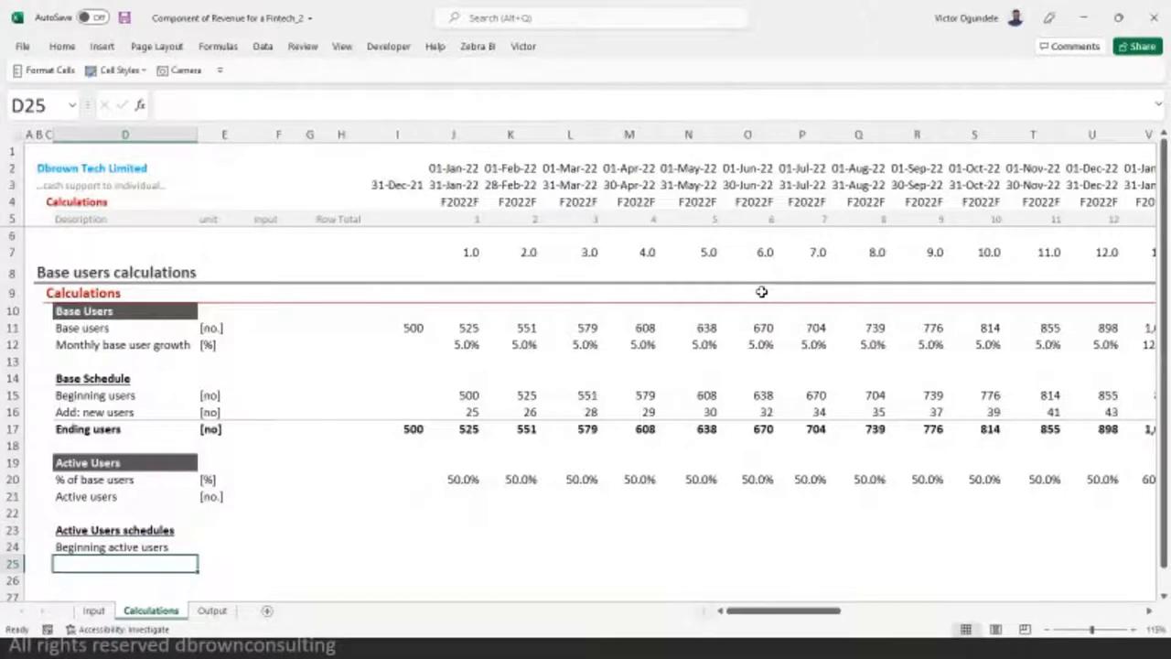
pyautogui.write('L')
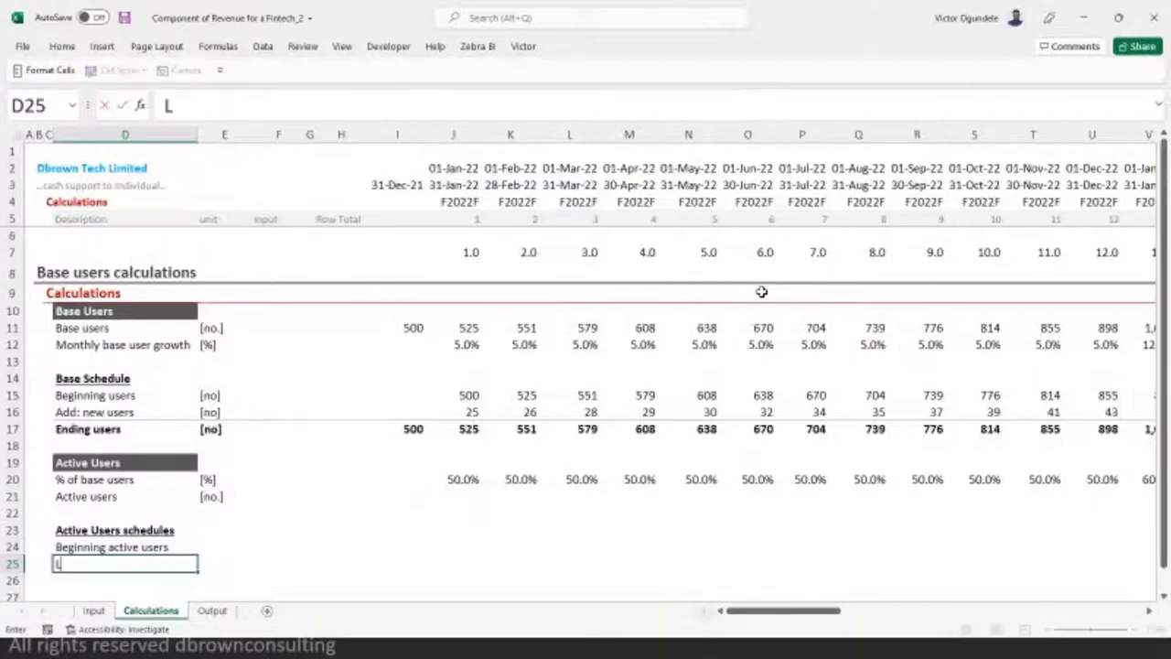
pyautogui.press('BackSpace')
pyautogui.write('Add:')
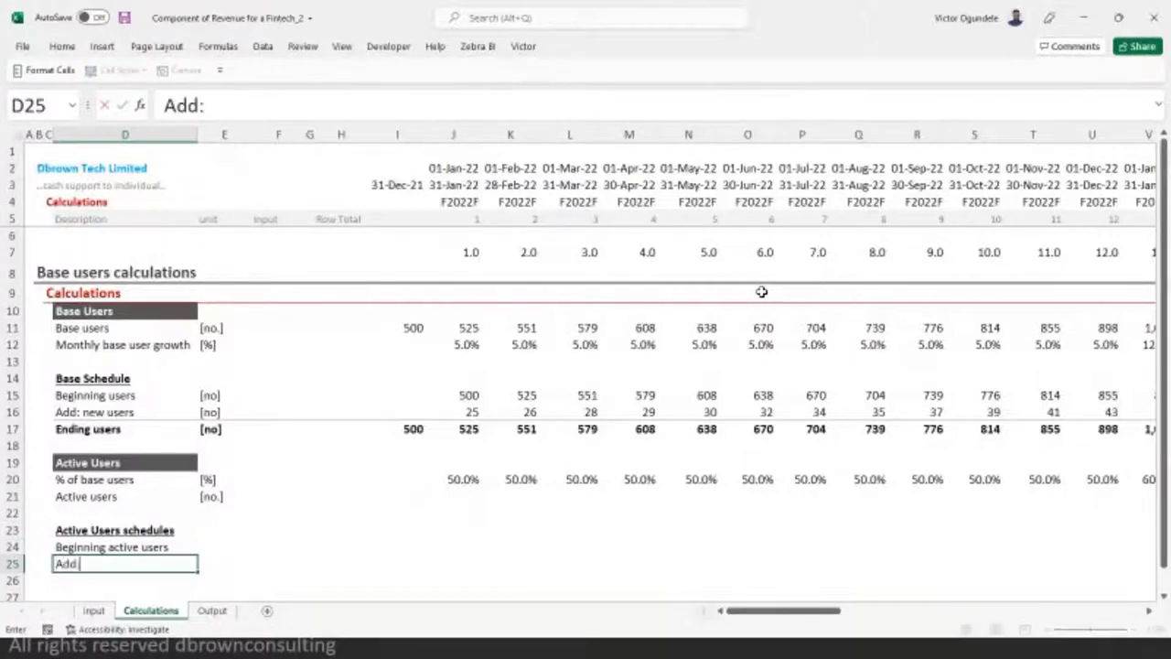
pyautogui.write(' new u')
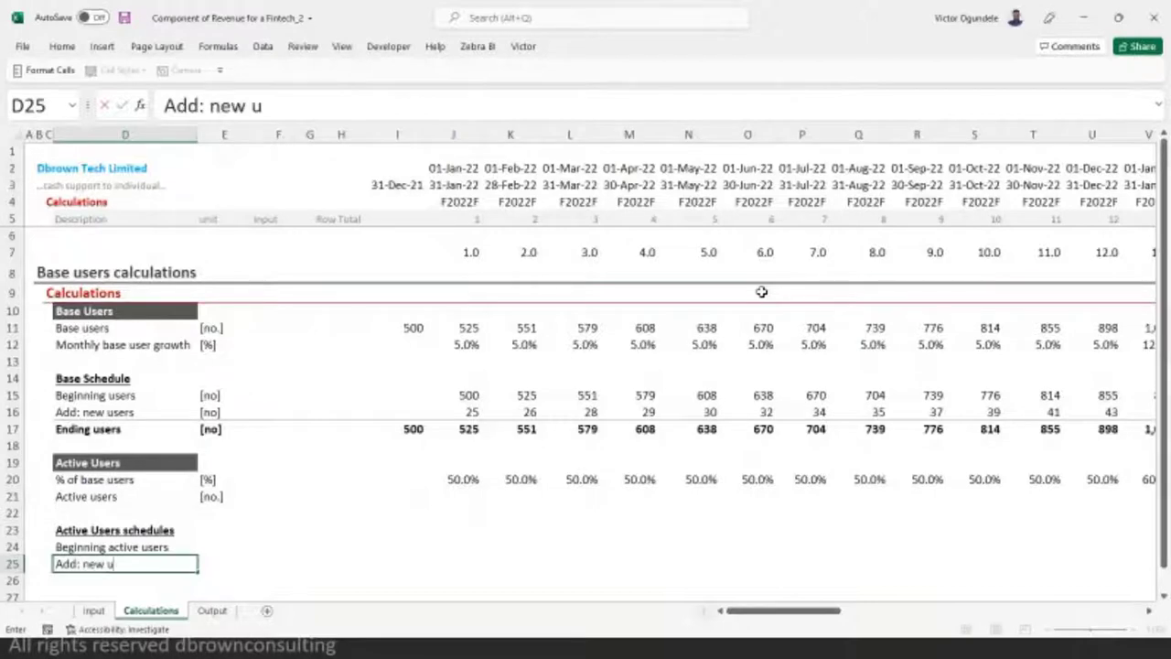
pyautogui.press('BackSpace')
pyautogui.write('activers')
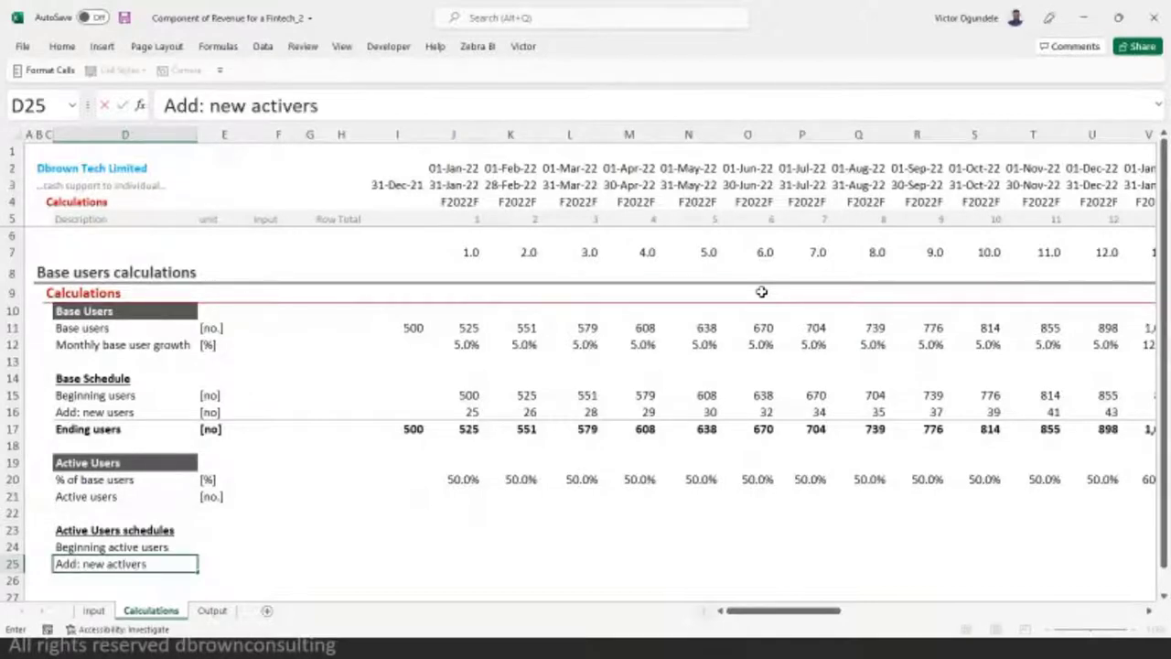
pyautogui.press('Return')
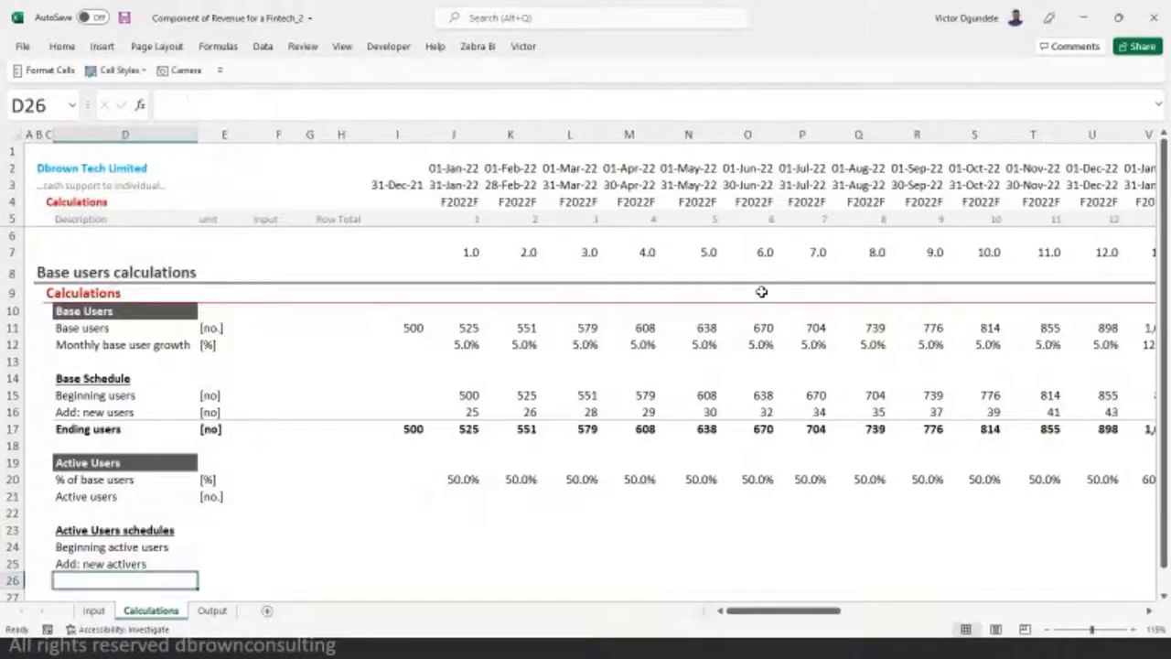
# - Enter the 'Churn active users' and 'Ending active users' labels in D26 and D27
pyautogui.press('Down')
pyautogui.press('Up')
pyautogui.write('Chr')
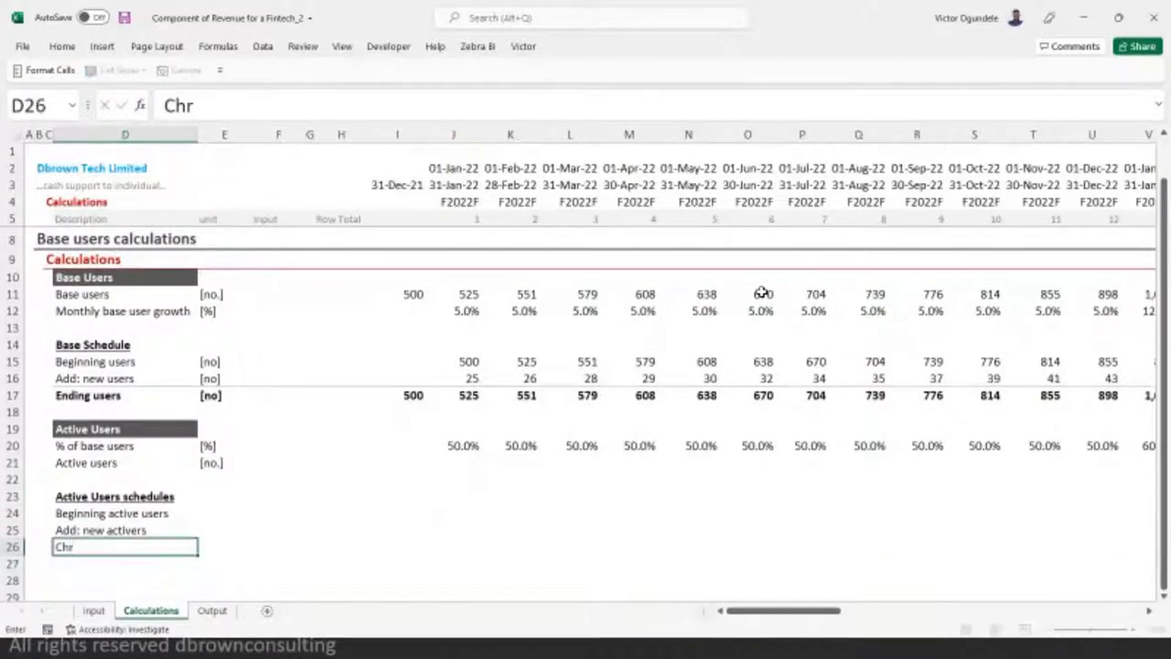
pyautogui.press('BackSpace')
pyautogui.write('urn active')
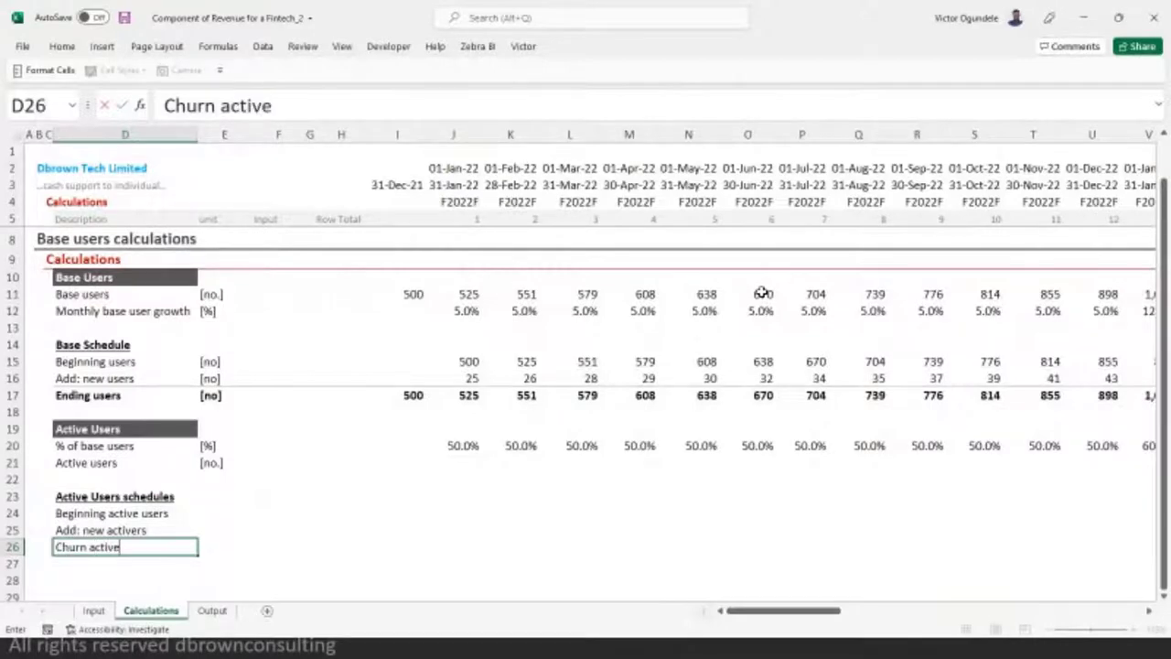
pyautogui.write(' users')
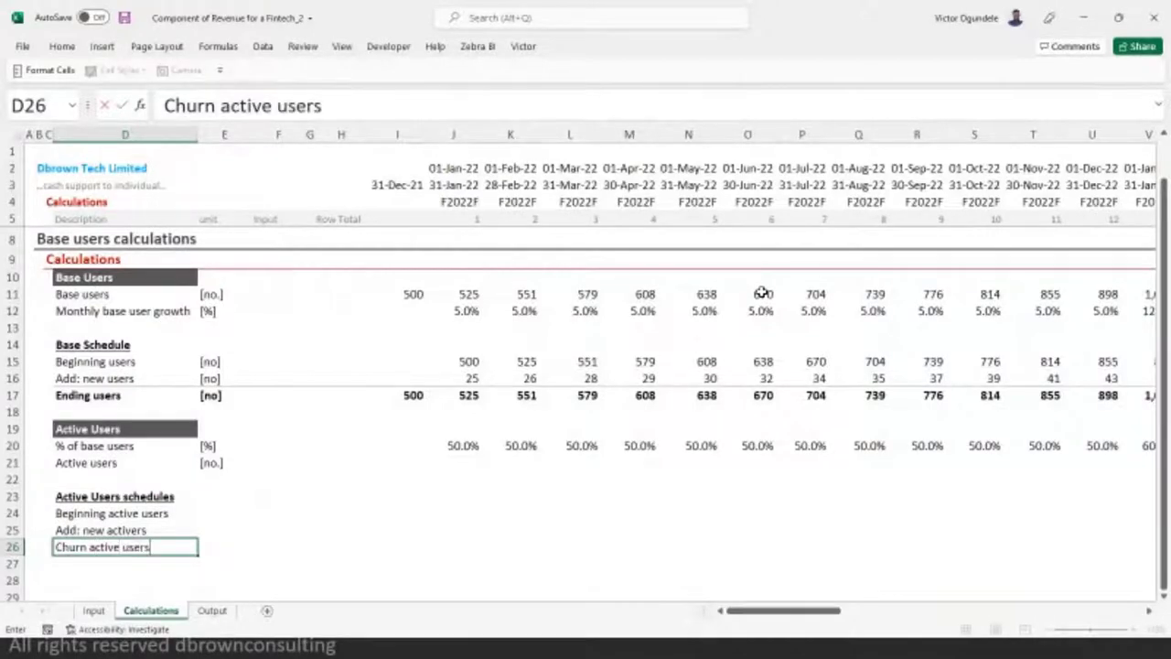
pyautogui.press('Return')
pyautogui.write('Ending a')
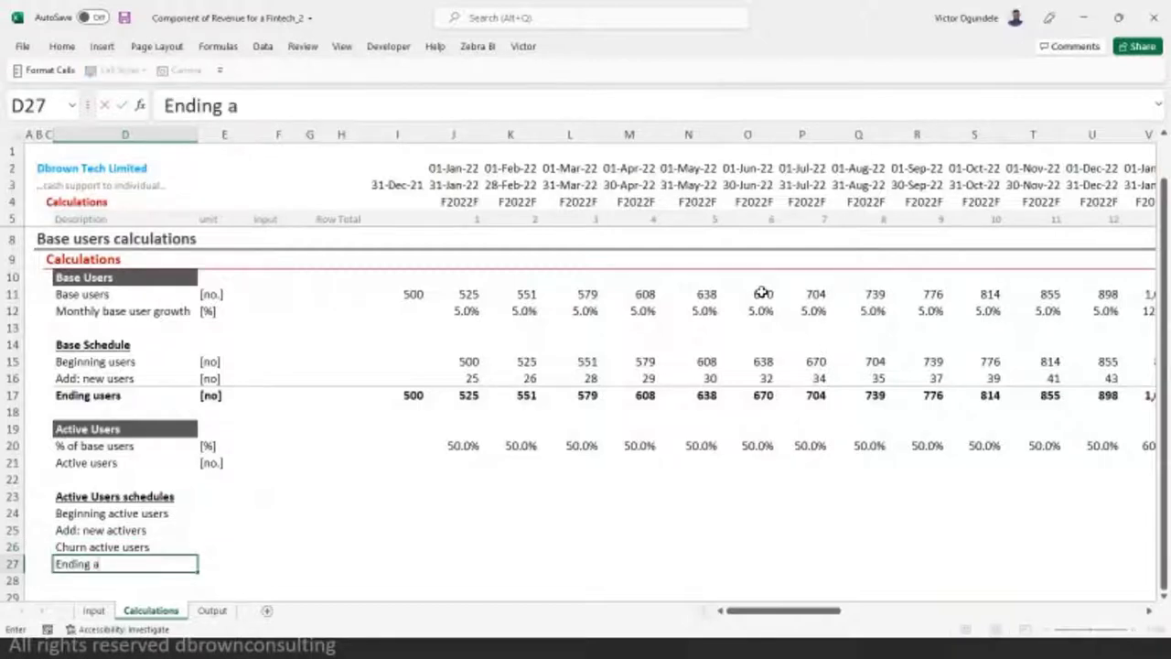
pyautogui.write('ctive users')
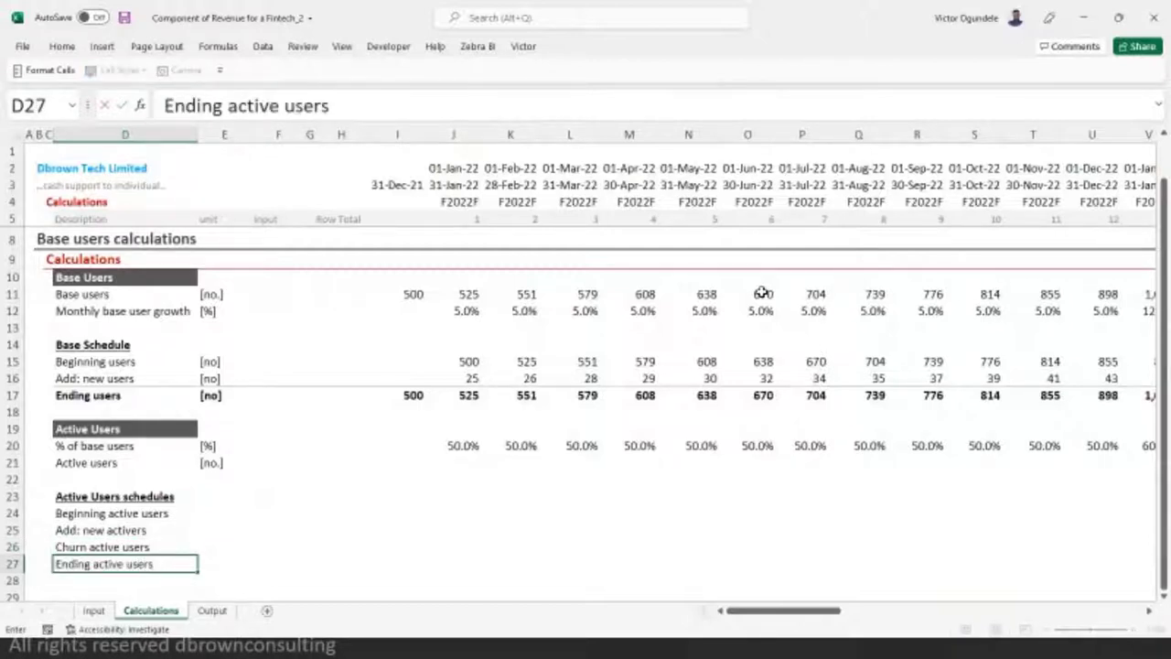
pyautogui.hotkey('ctrl', 'Return')
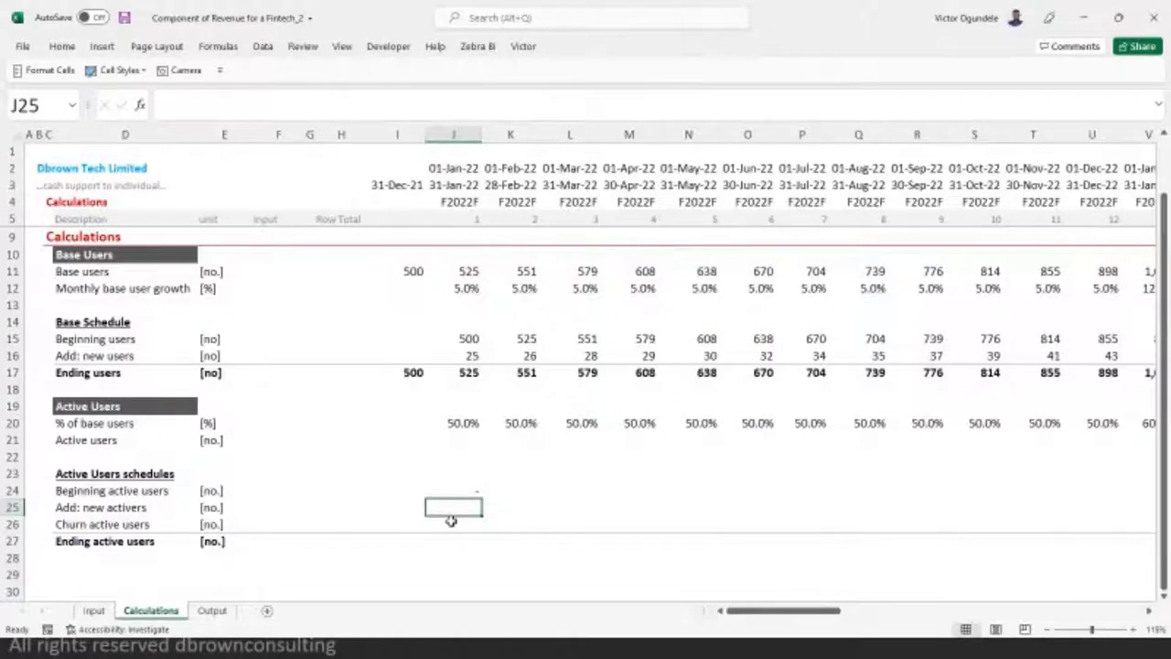
pyautogui.click(394, 540)
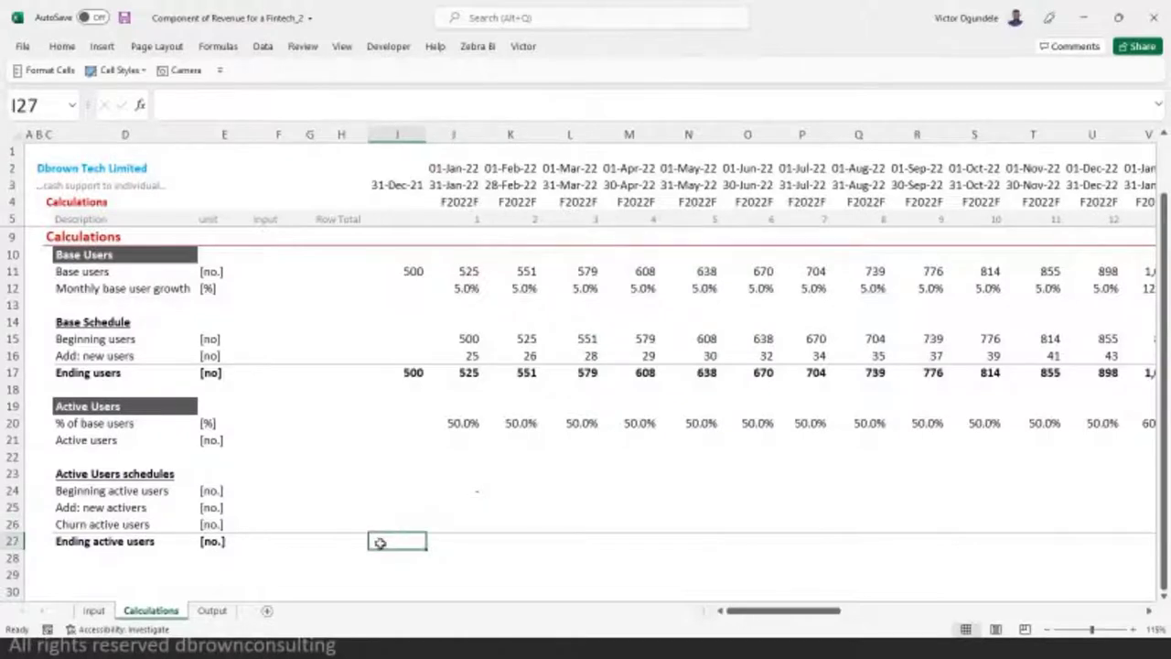
pyautogui.click(470, 504)
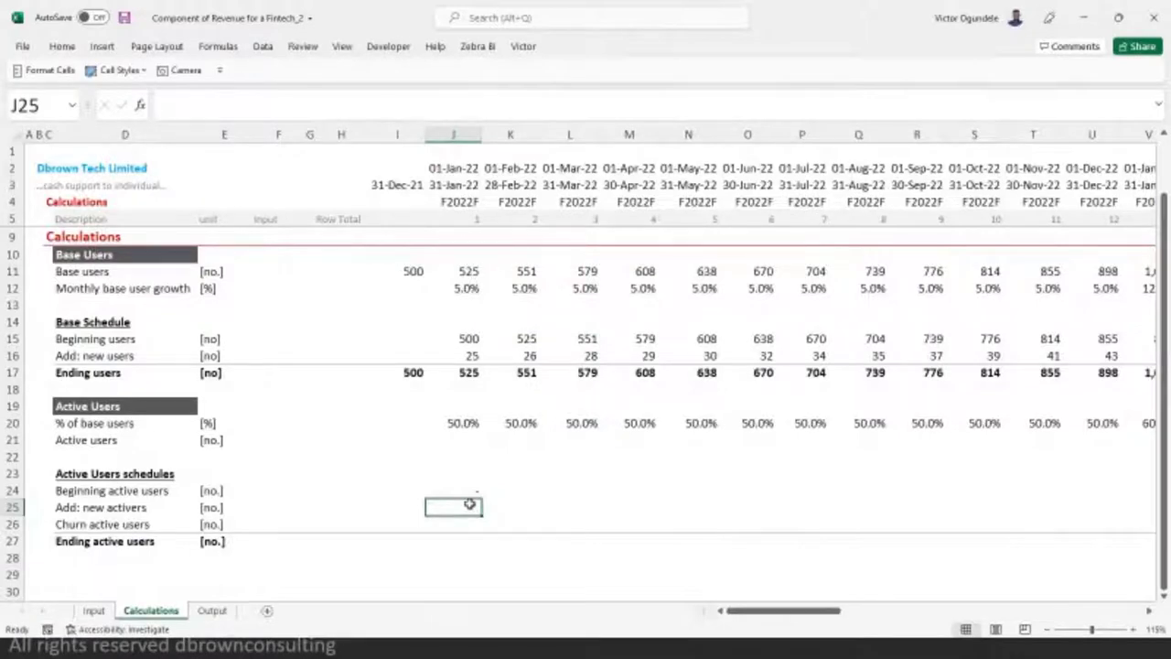
pyautogui.write('=')
pyautogui.click(442, 423)
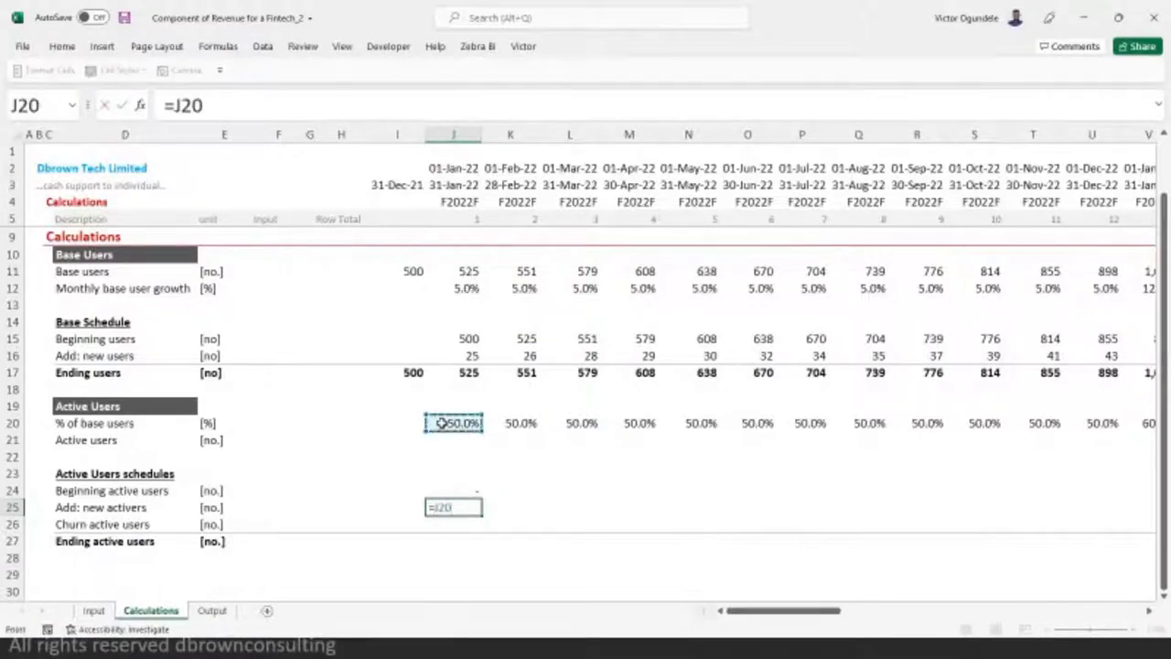
pyautogui.write('*')
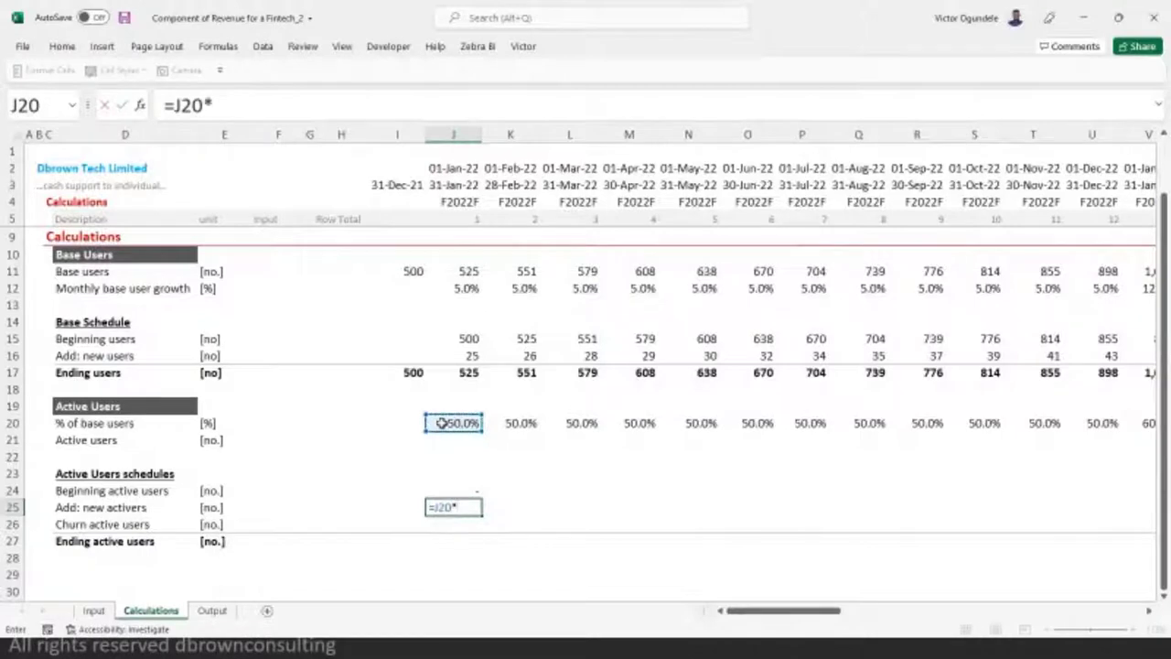
pyautogui.click(454, 375)
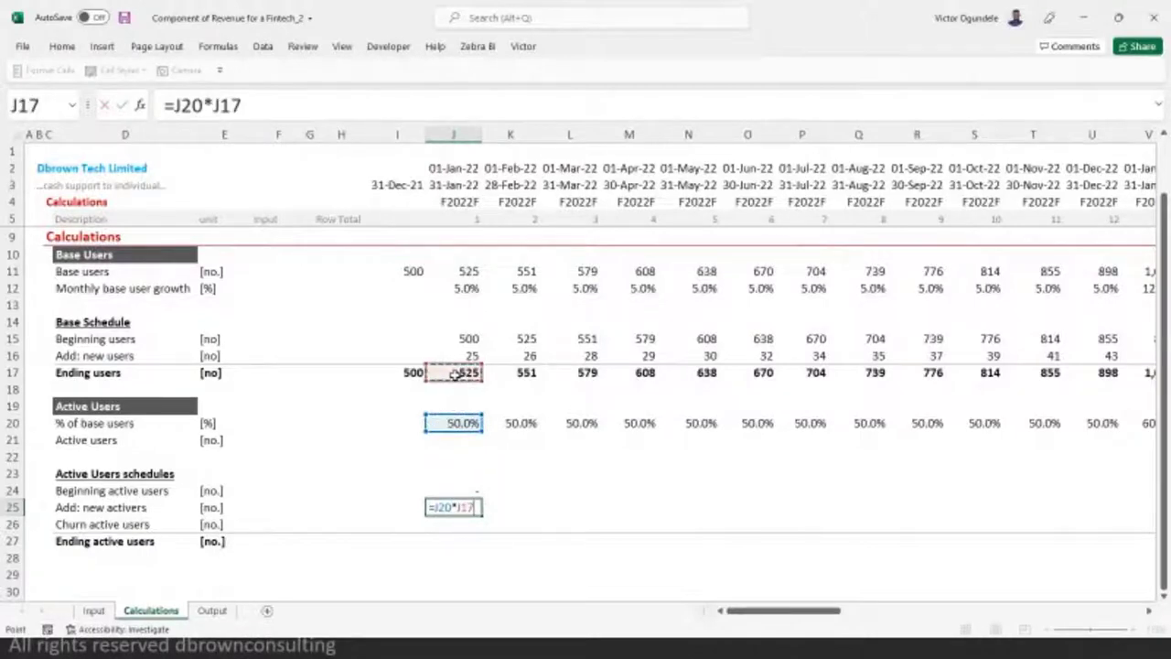
pyautogui.hotkey('ctrl', 'Return')
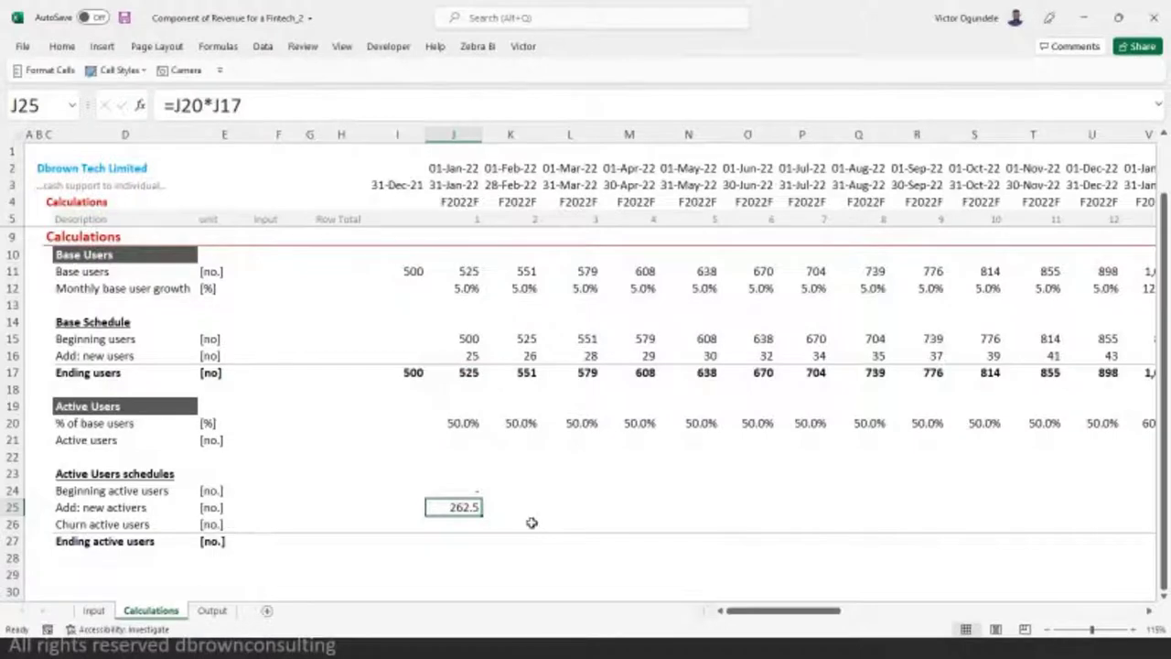
pyautogui.click(473, 520)
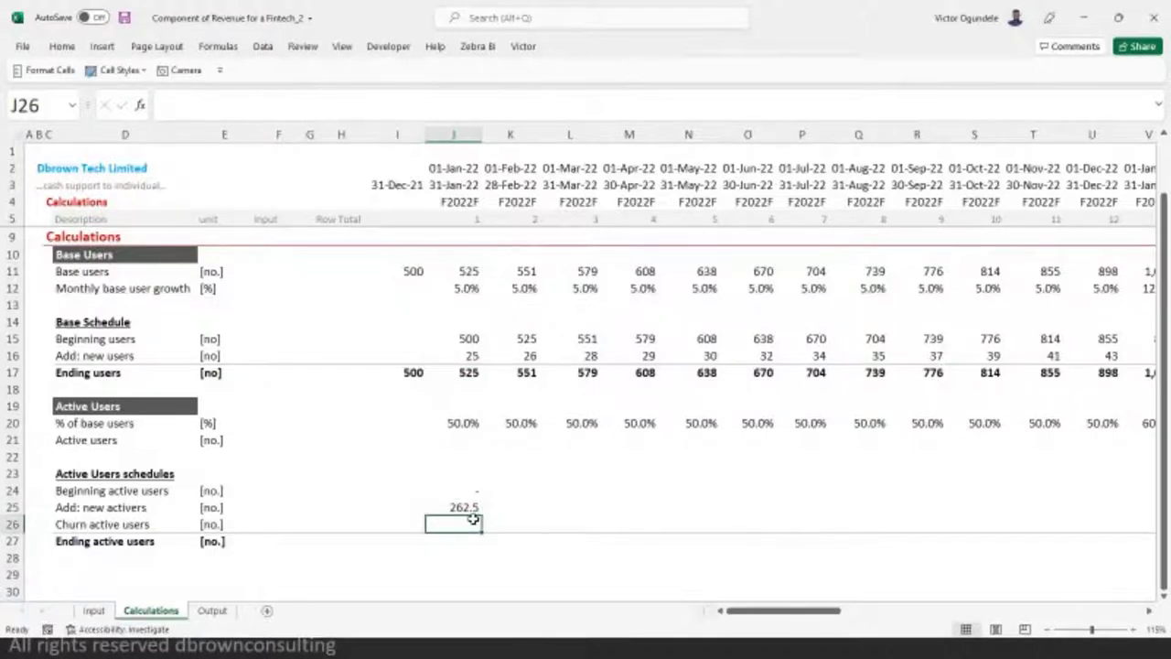
pyautogui.press('Up')
pyautogui.press('Delete')
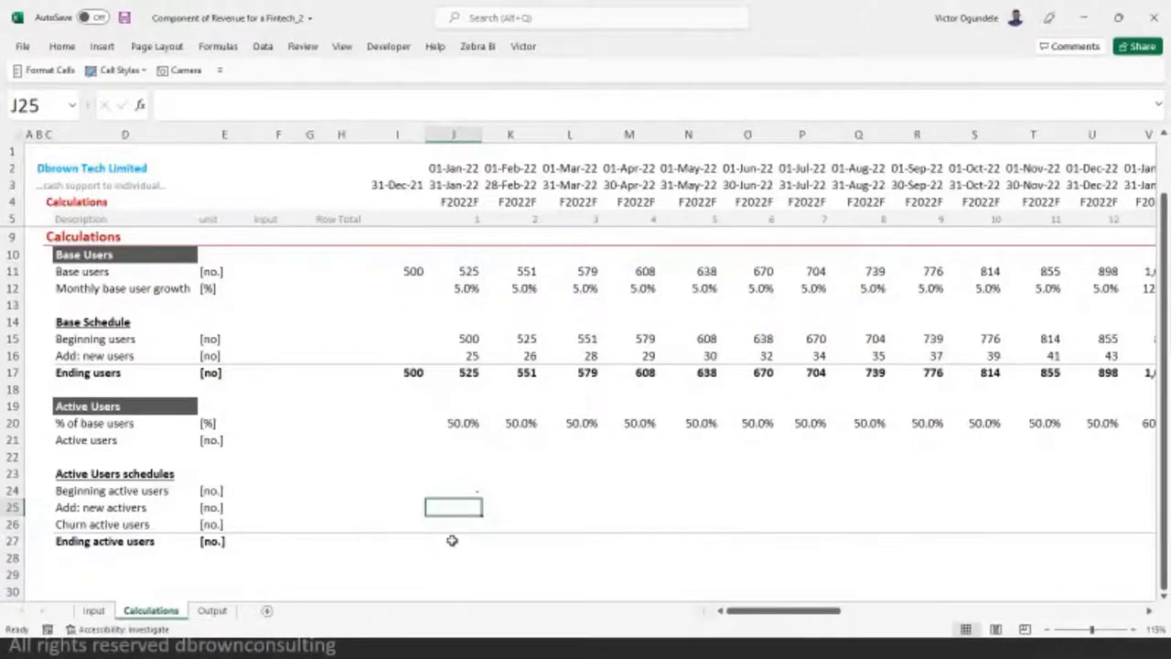
pyautogui.click(452, 541)
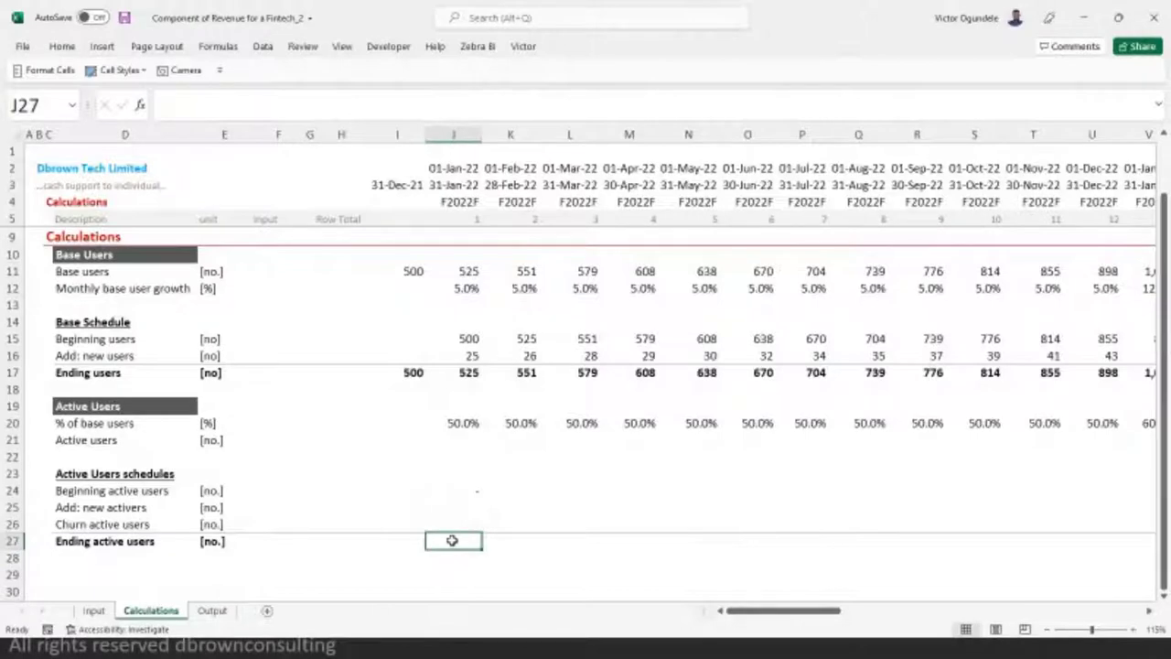
pyautogui.write('=')
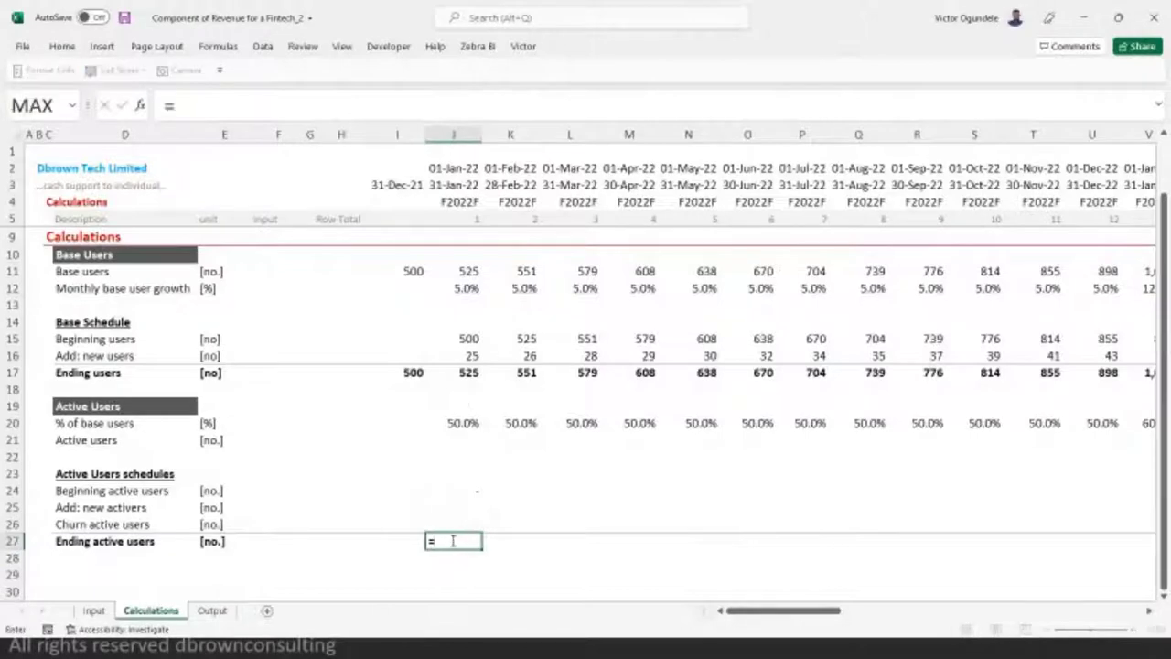
pyautogui.click(465, 378)
pyautogui.write('*')
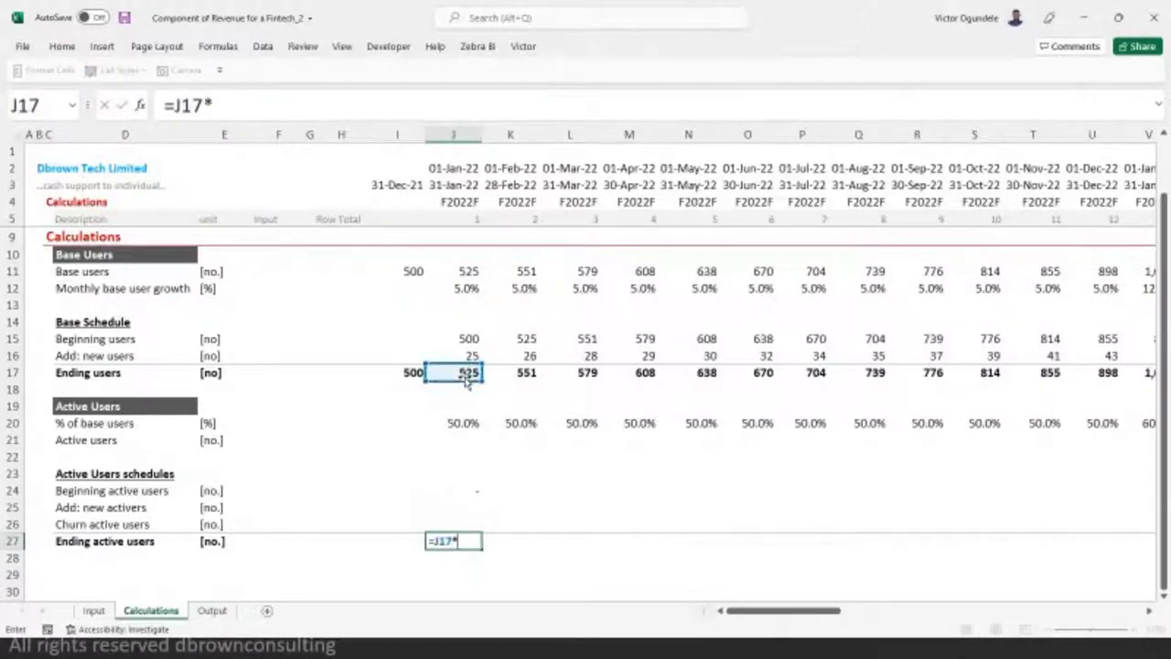
pyautogui.click(458, 423)
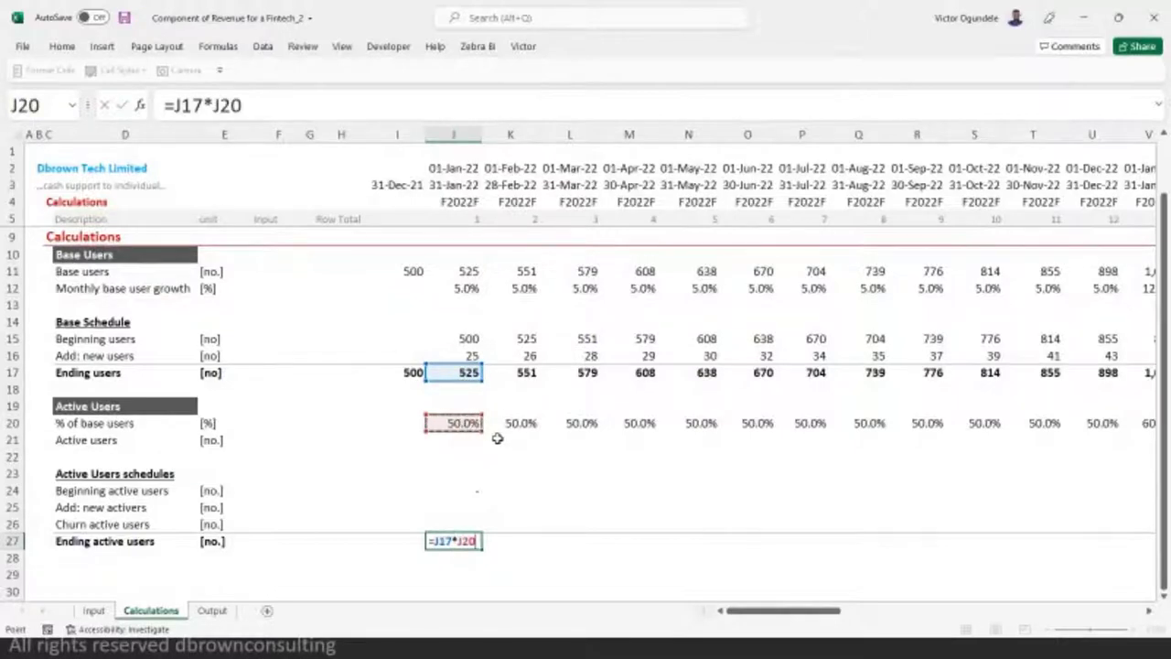
pyautogui.hotkey('ctrl', 'Return')
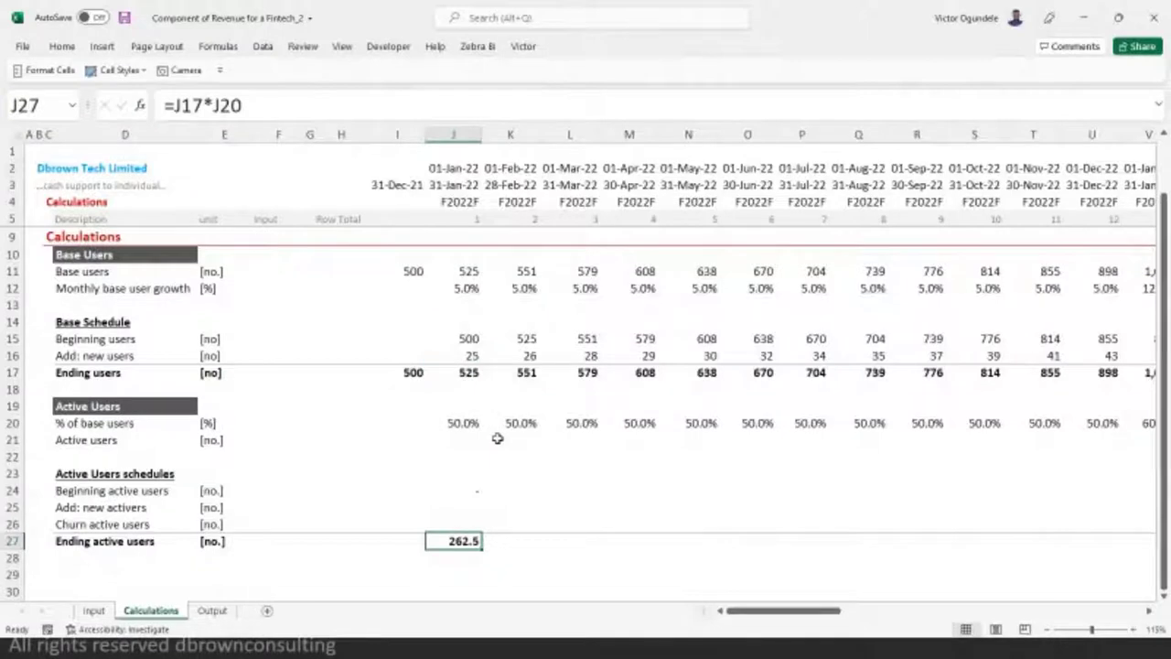
pyautogui.hotkey('alt', 'h')
pyautogui.press('9')
pyautogui.press('Delete')
pyautogui.press('Up')
pyautogui.press('Up')
pyautogui.press('Up')
pyautogui.press('Up')
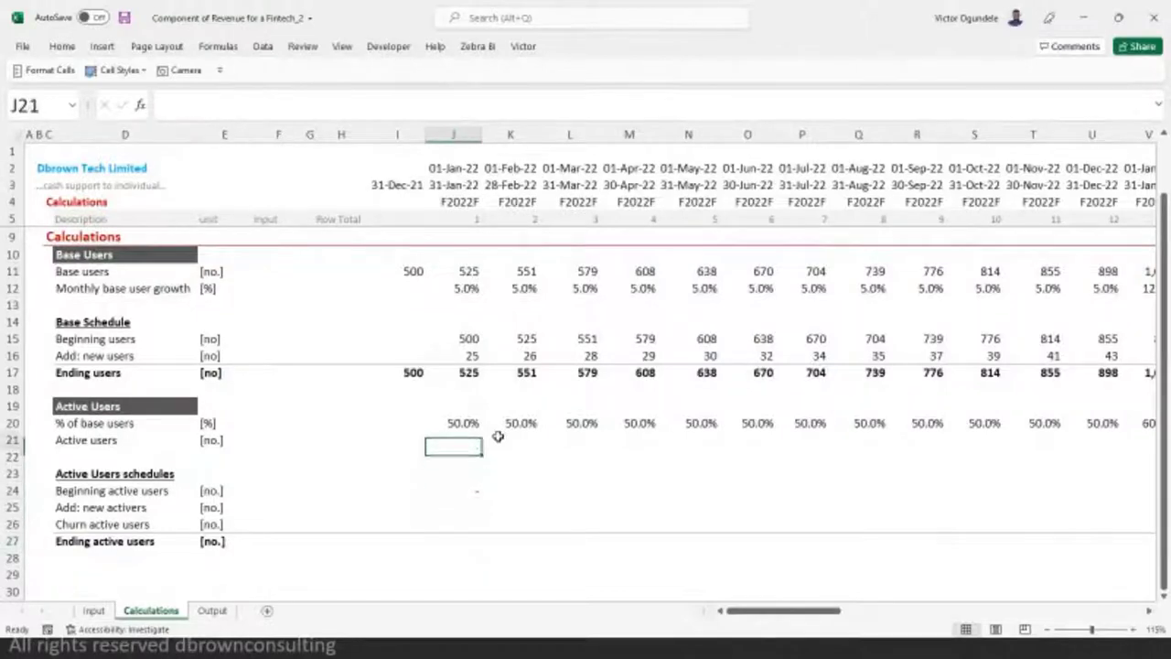
pyautogui.press('Up')
pyautogui.press('Left')
# - Set the opening active percentage I20 to =J20, formatted as a percentage (50%)
pyautogui.write('=')
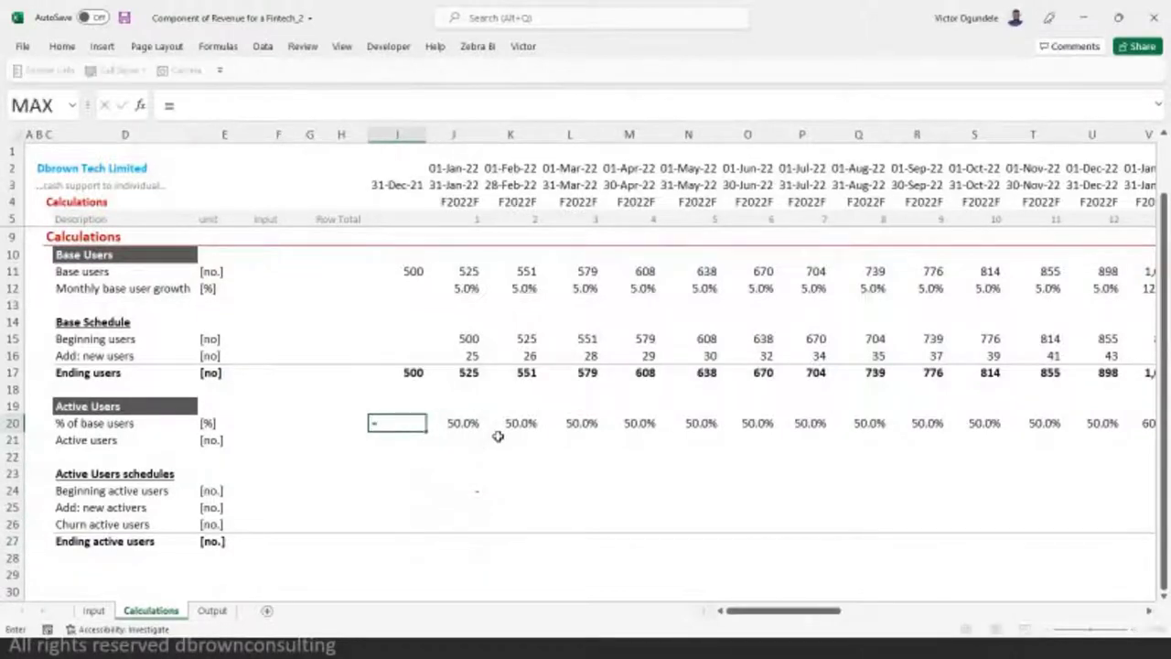
pyautogui.press('Right')
pyautogui.hotkey('ctrl', 'Return')
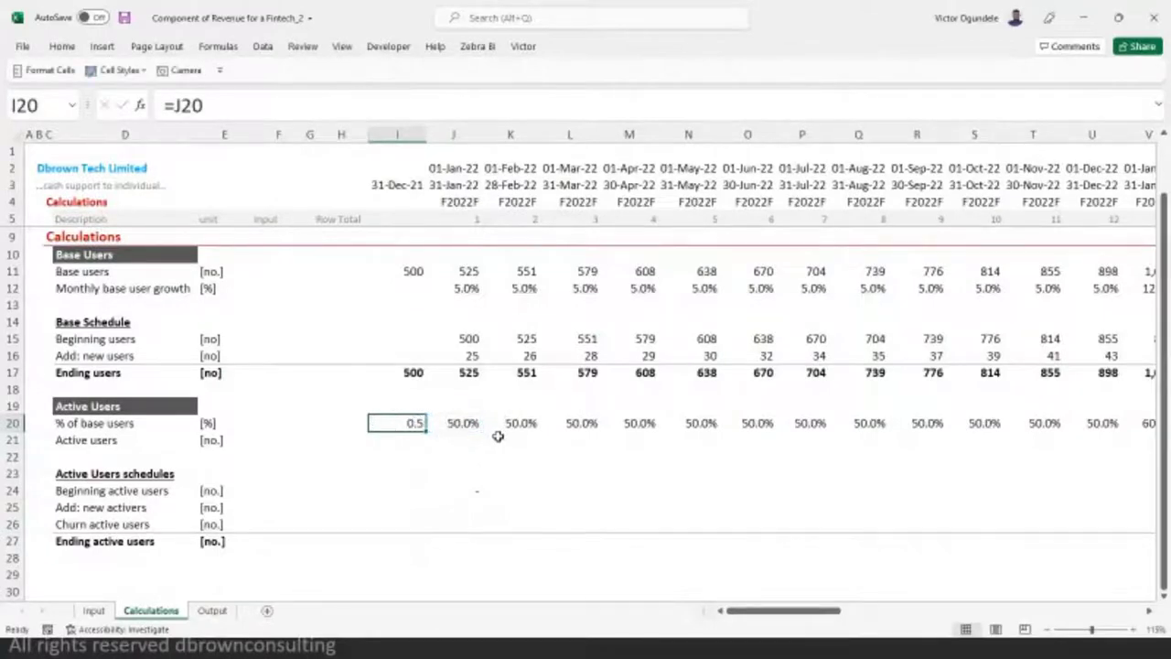
pyautogui.hotkey('ctrl', 'shift', '5')
# - Enter =I17*I20 in I27 for 250 opening ending active users, shown without decimals
pyautogui.click(392, 541)
pyautogui.write('=')
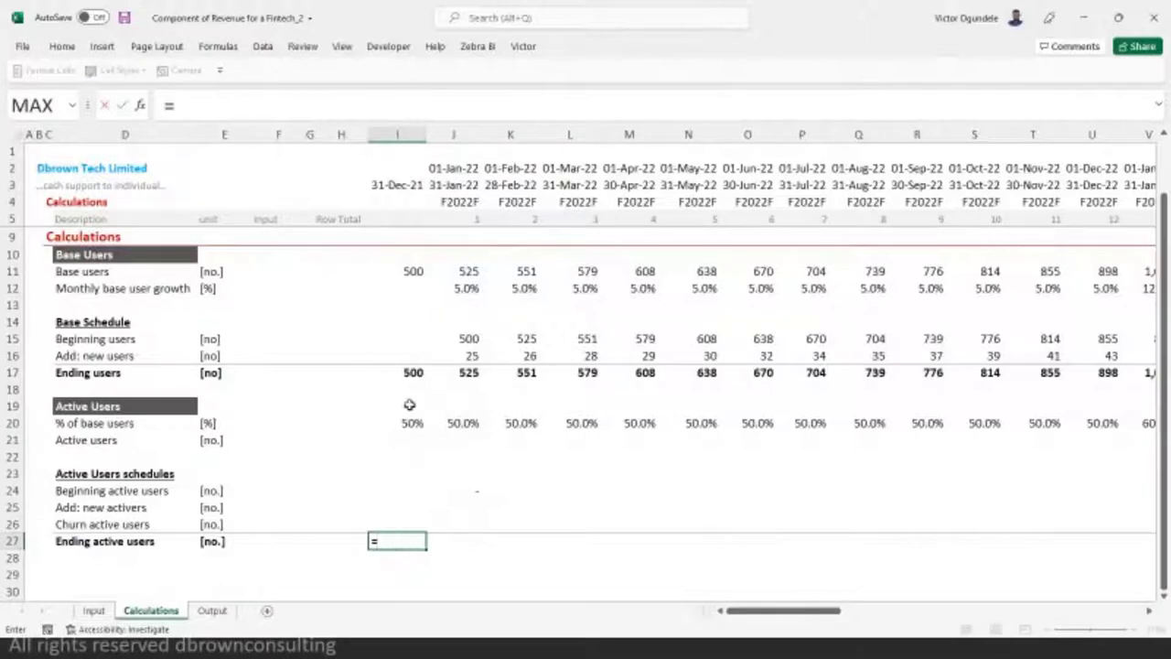
pyautogui.click(413, 373)
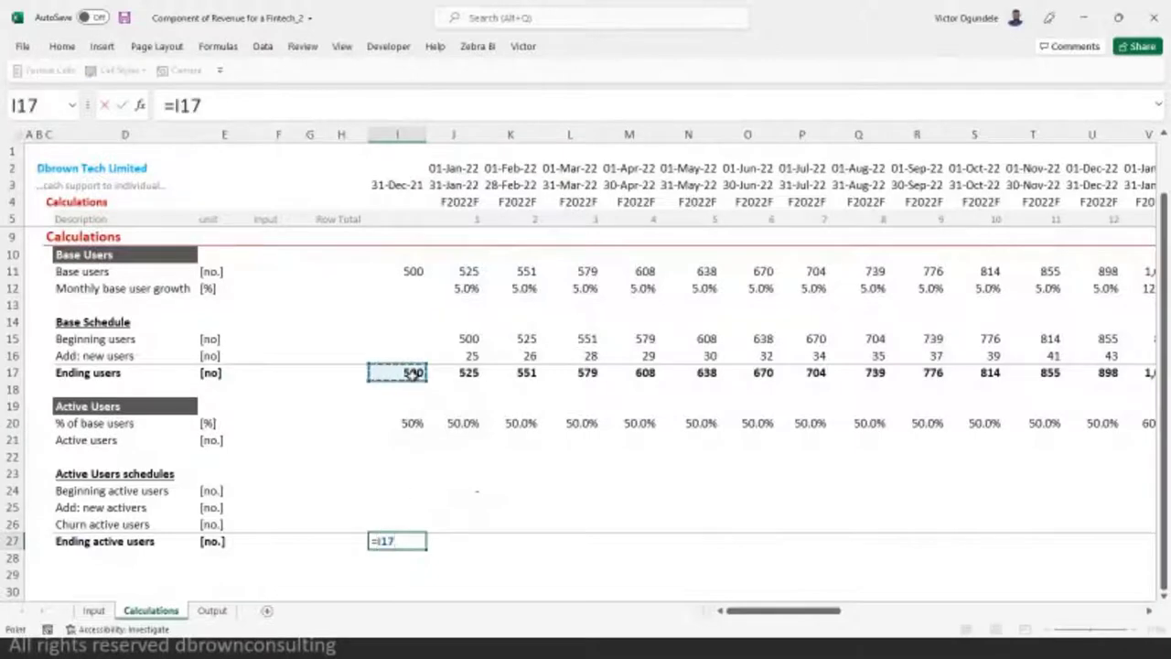
pyautogui.write('*')
pyautogui.click(409, 423)
pyautogui.hotkey('ctrl', 'Return')
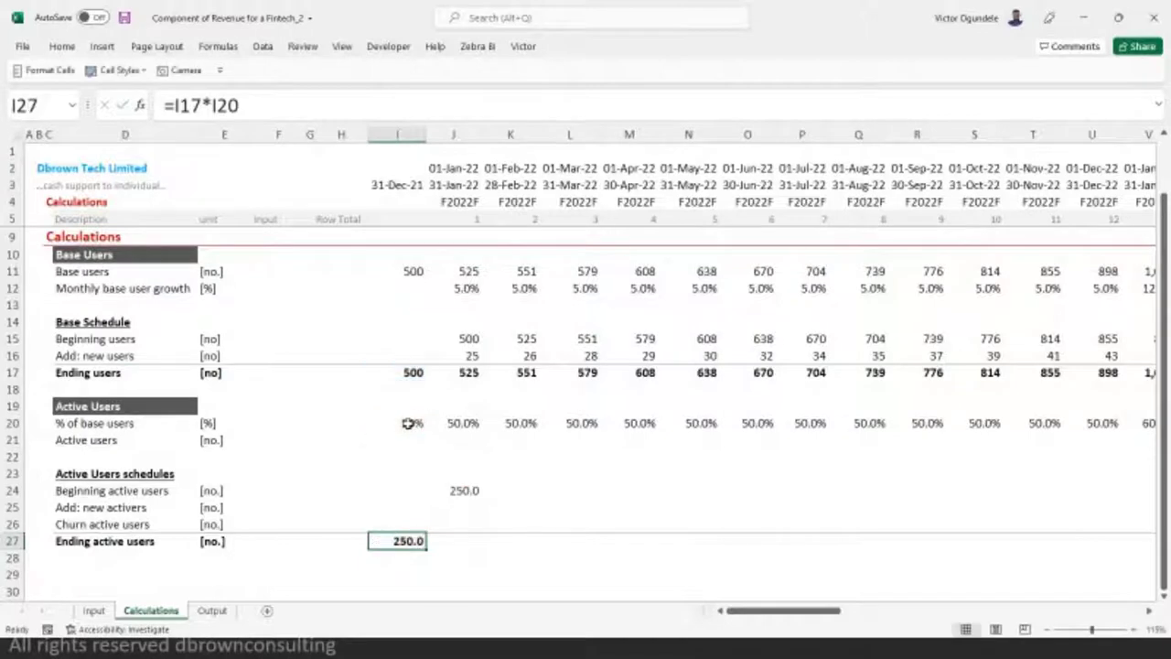
pyautogui.hotkey('alt', 'h')
pyautogui.press('9')
# - Enter =J16*J20 in J25 so January adds 13 new activers
pyautogui.press('Up')
pyautogui.press('Up')
pyautogui.press('Right')
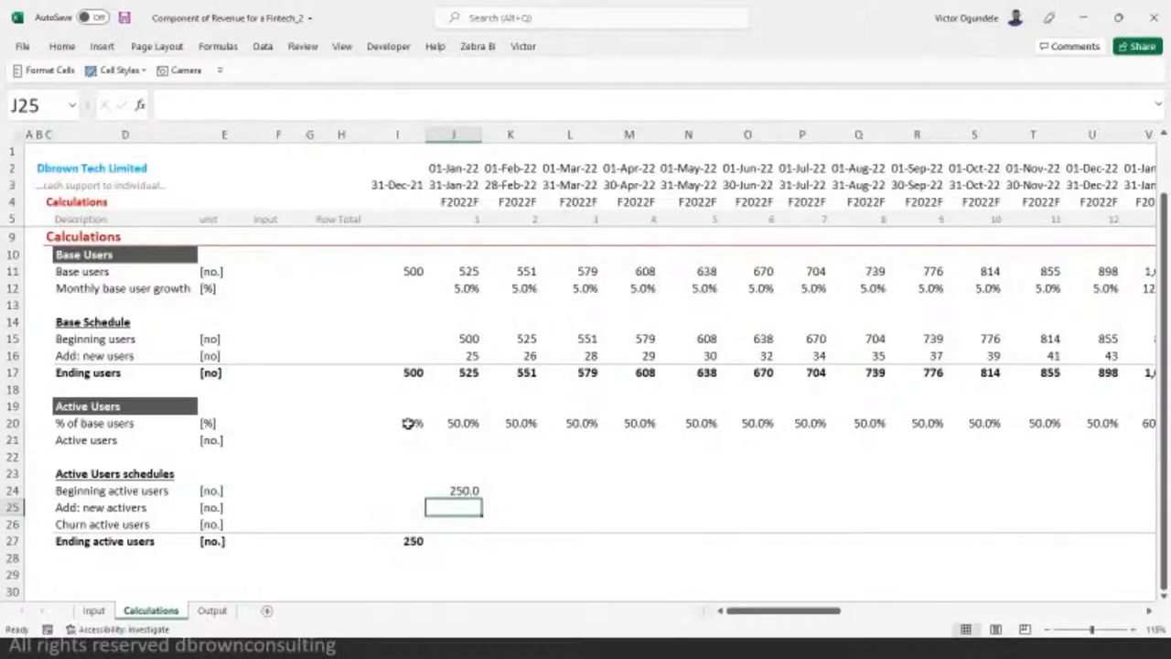
pyautogui.write('=')
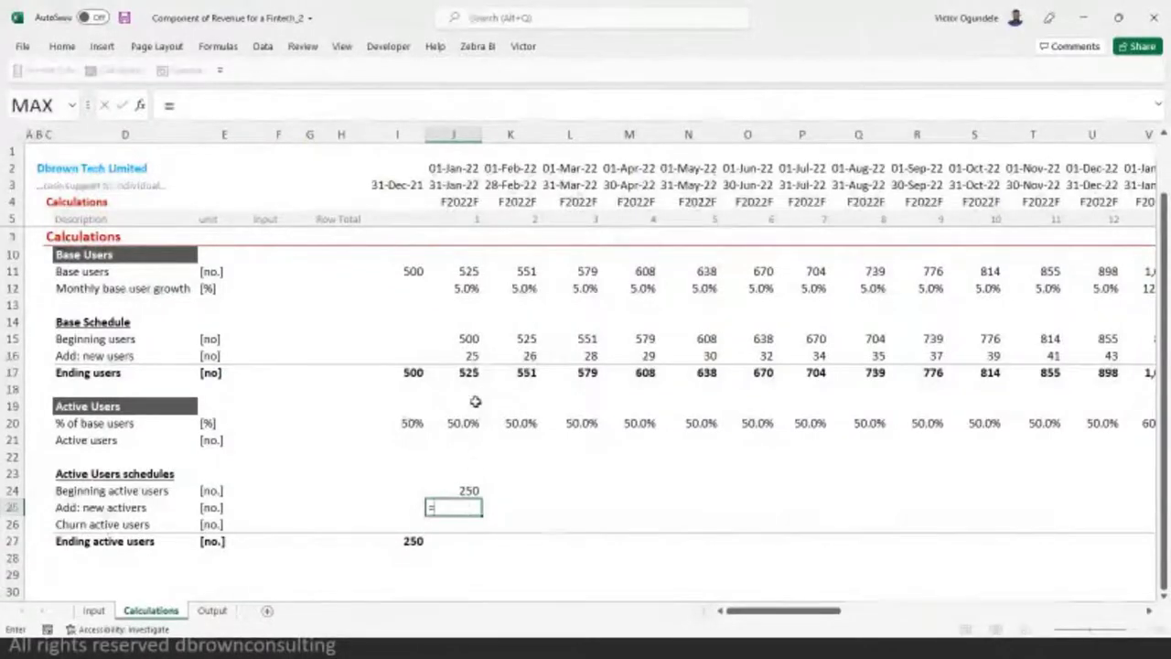
pyautogui.click(467, 357)
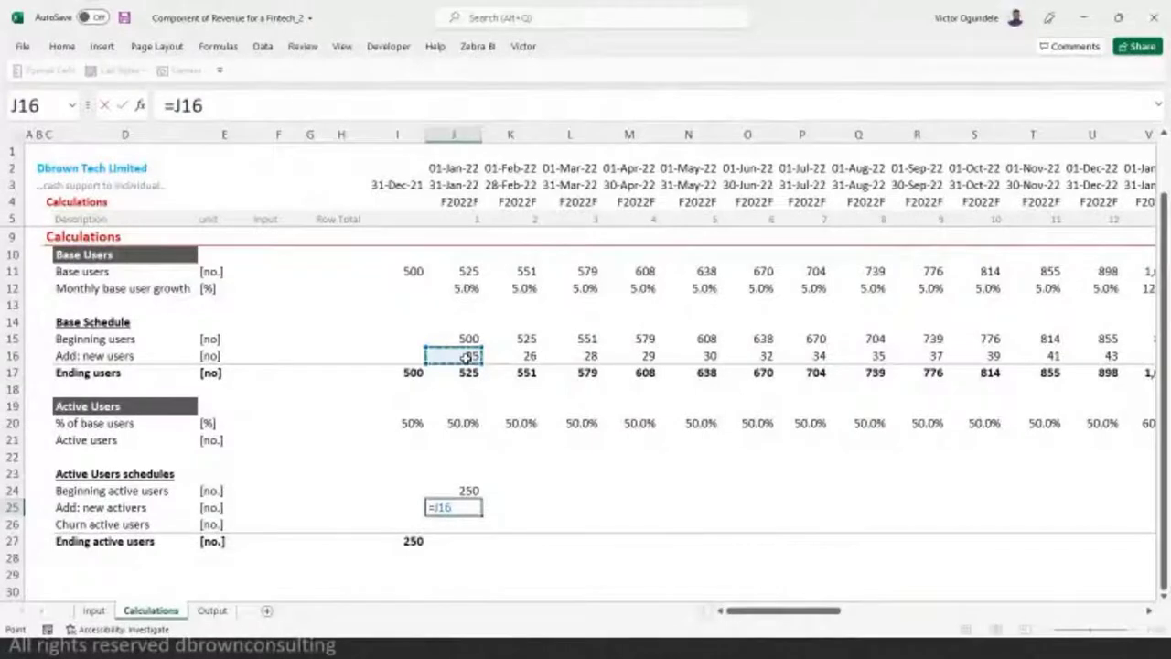
pyautogui.write('*')
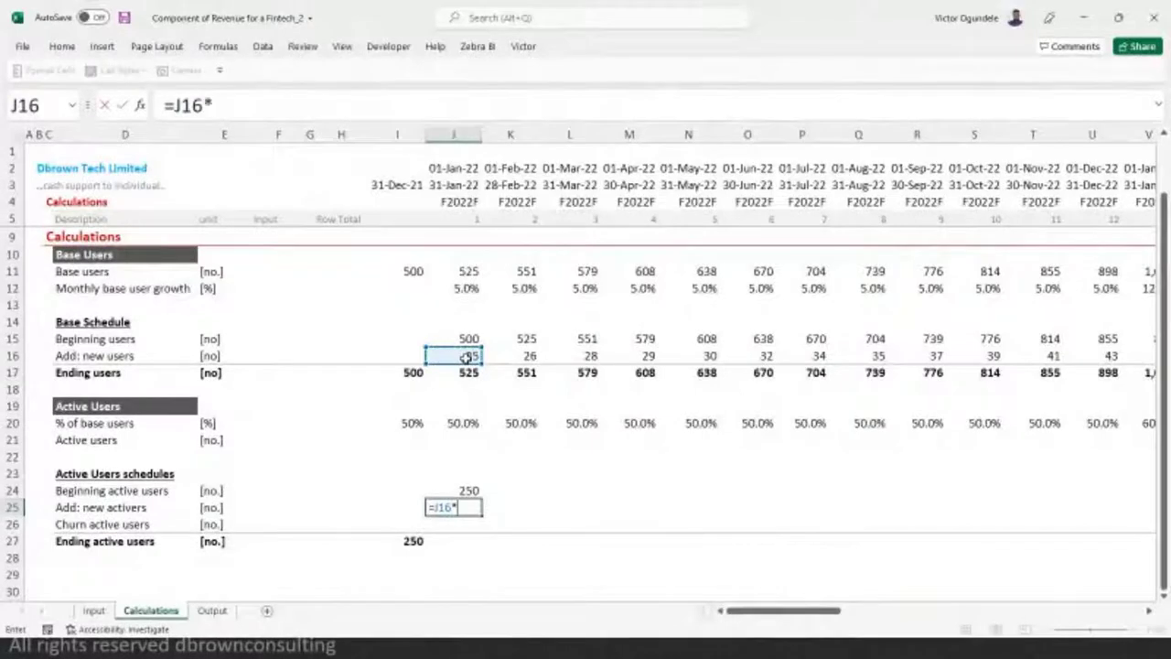
pyautogui.click(465, 422)
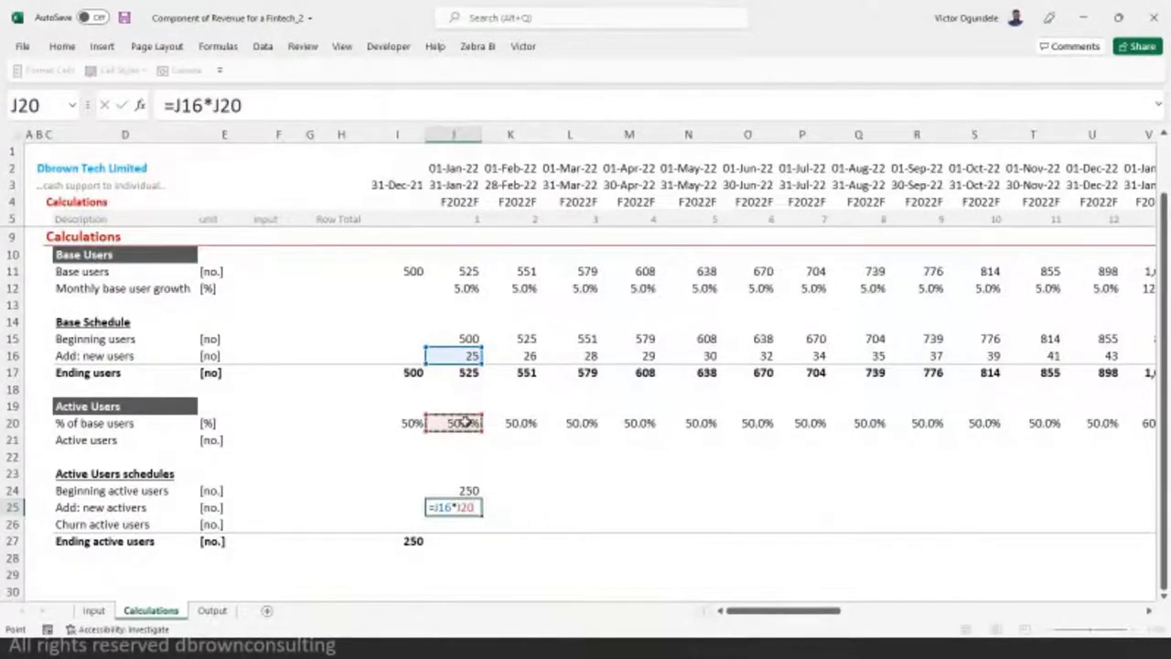
pyautogui.hotkey('ctrl', 'Return')
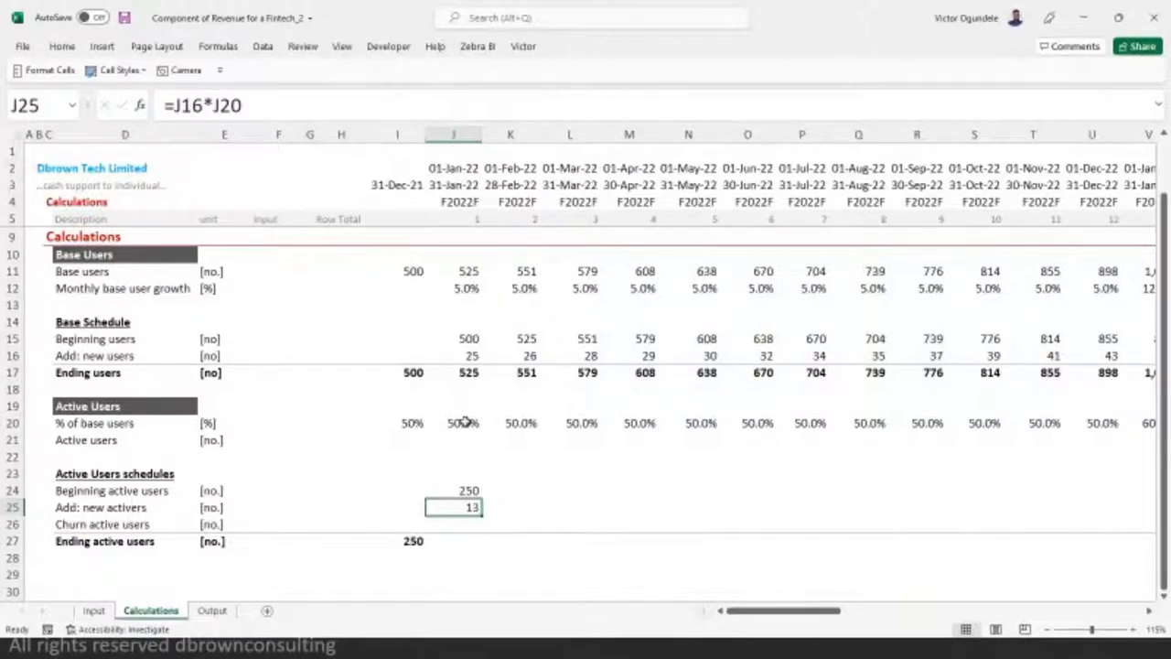
pyautogui.press('Down')
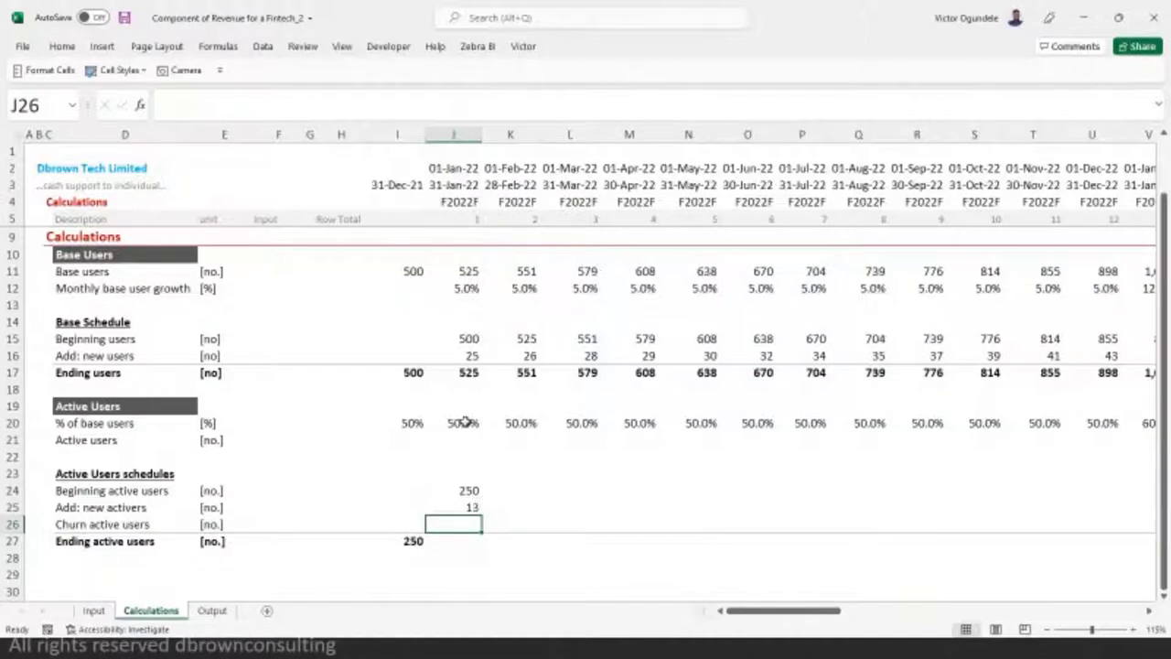
# - Link D21's label to the Input sheet's Churn rate label (Input!D16)
pyautogui.press('Up')
pyautogui.press('Up')
pyautogui.press('Up')
pyautogui.press('Up')
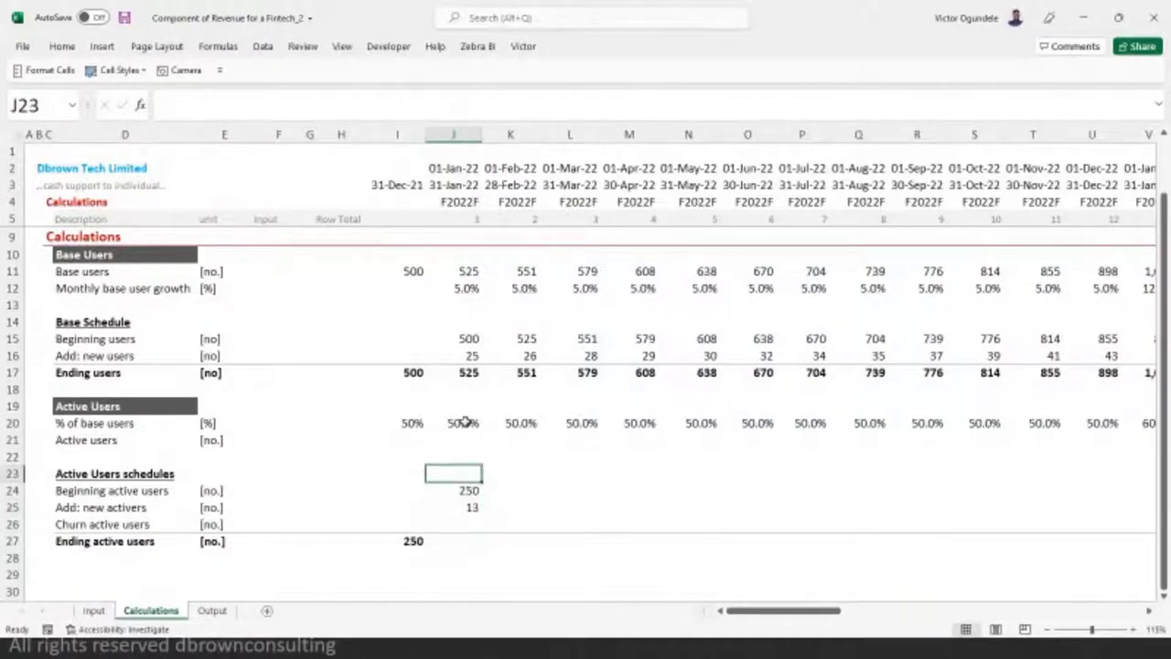
pyautogui.press('Home')
pyautogui.press('Up')
pyautogui.press('Up')
pyautogui.press('Down')
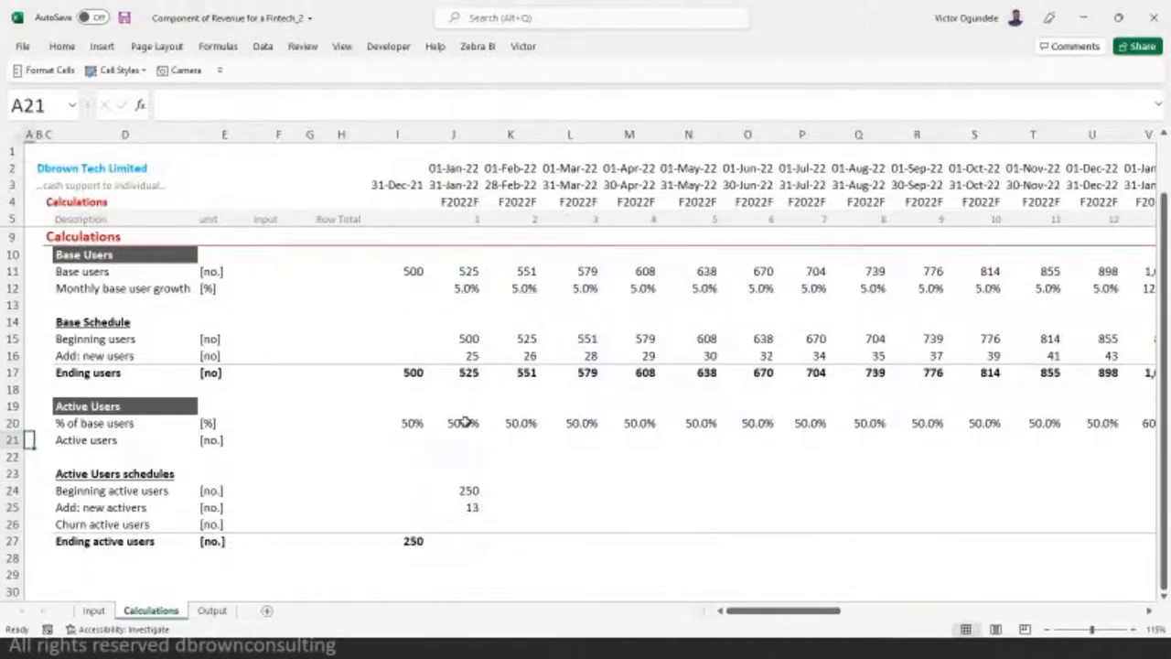
pyautogui.press('Right')
pyautogui.press('Right')
pyautogui.press('Right')
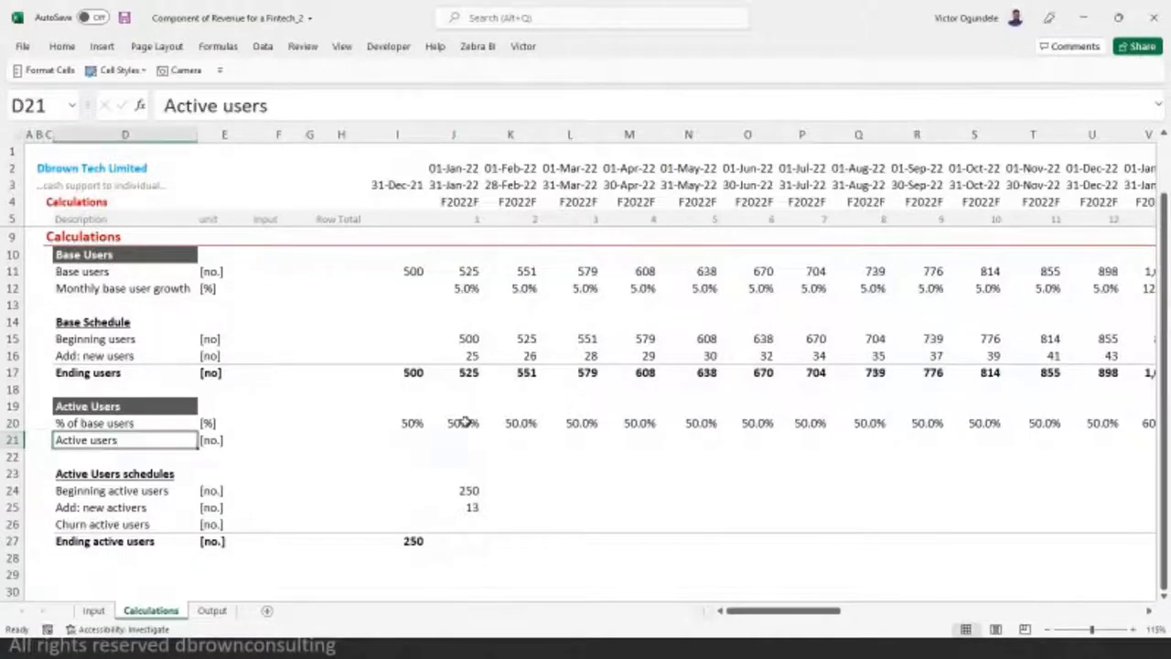
pyautogui.write('=')
pyautogui.hotkey('ctrl', 'pageup')
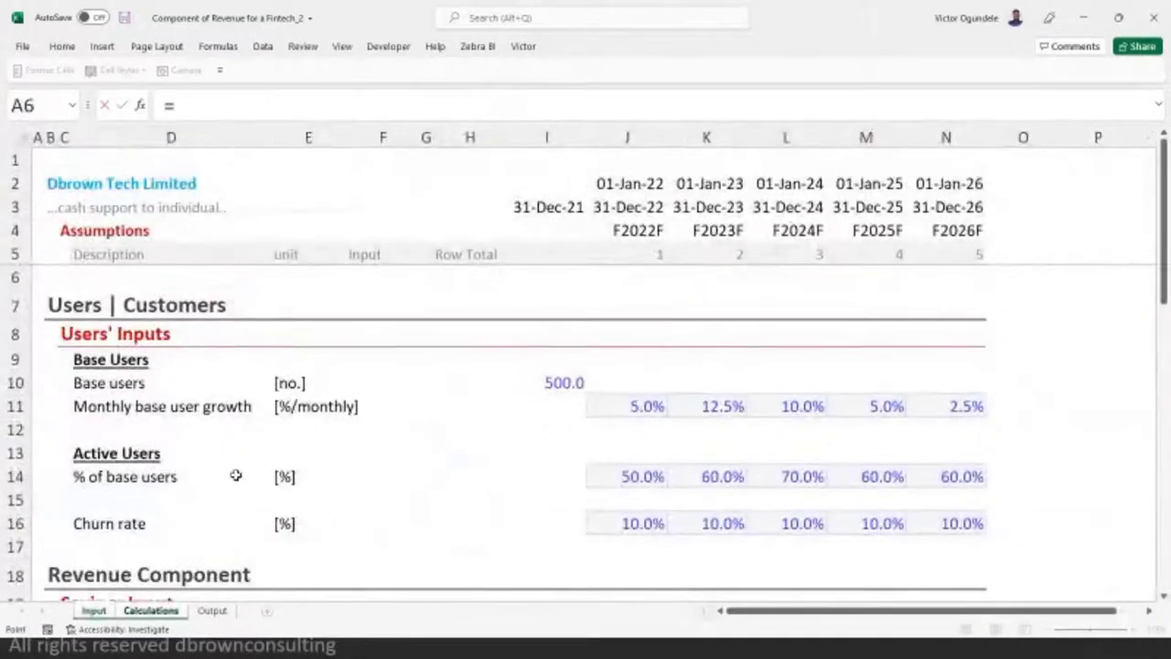
pyautogui.click(132, 521)
pyautogui.press('Tab')
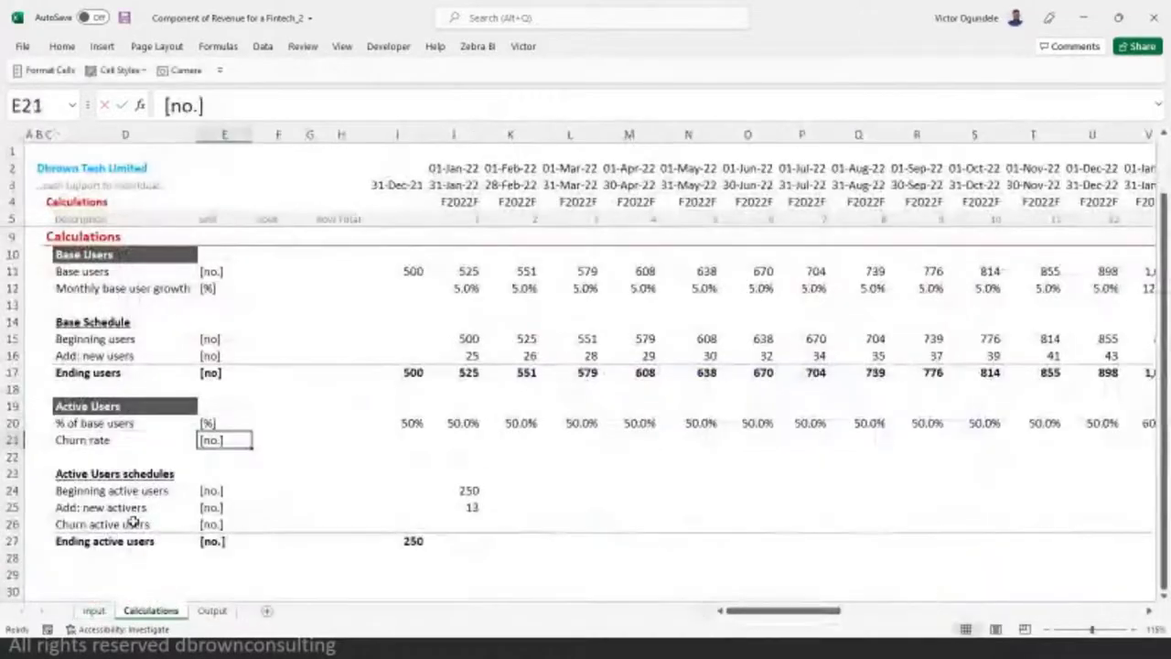
# - Paste the LOOKUP formula into J21 and check the Churn rate row on Input
pyautogui.hotkey('ctrl', 'pageup')
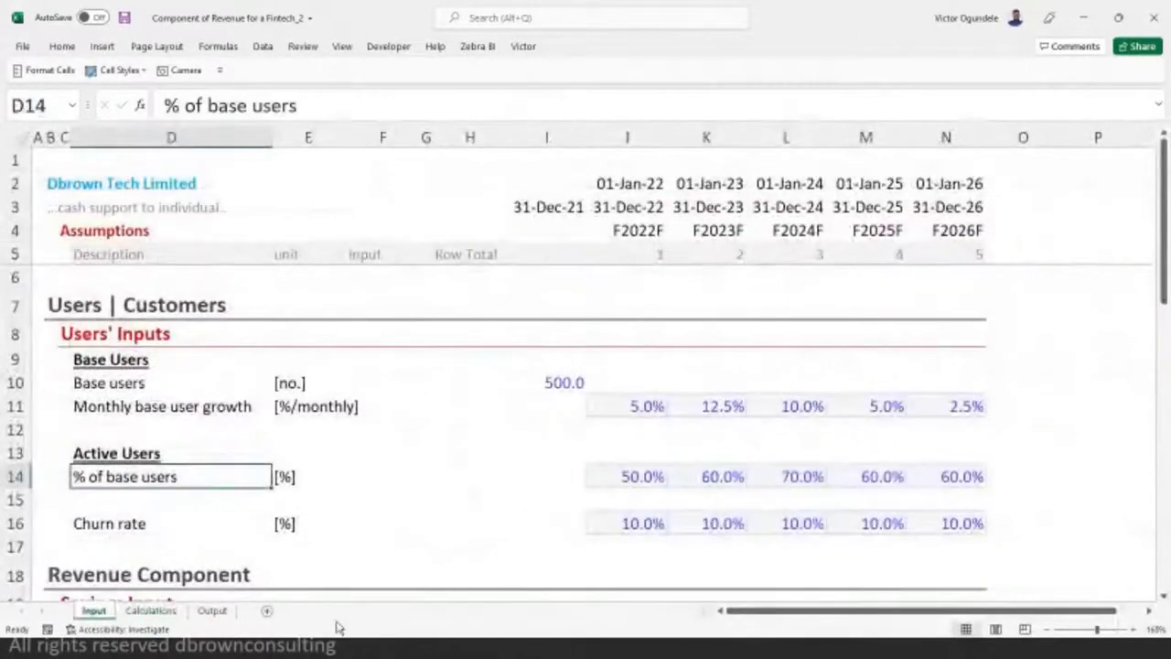
pyautogui.hotkey('ctrl', 'pagedown')
pyautogui.press('Right')
pyautogui.press('Right')
pyautogui.press('Right')
pyautogui.press('Right')
pyautogui.press('Right')
pyautogui.press('Right')
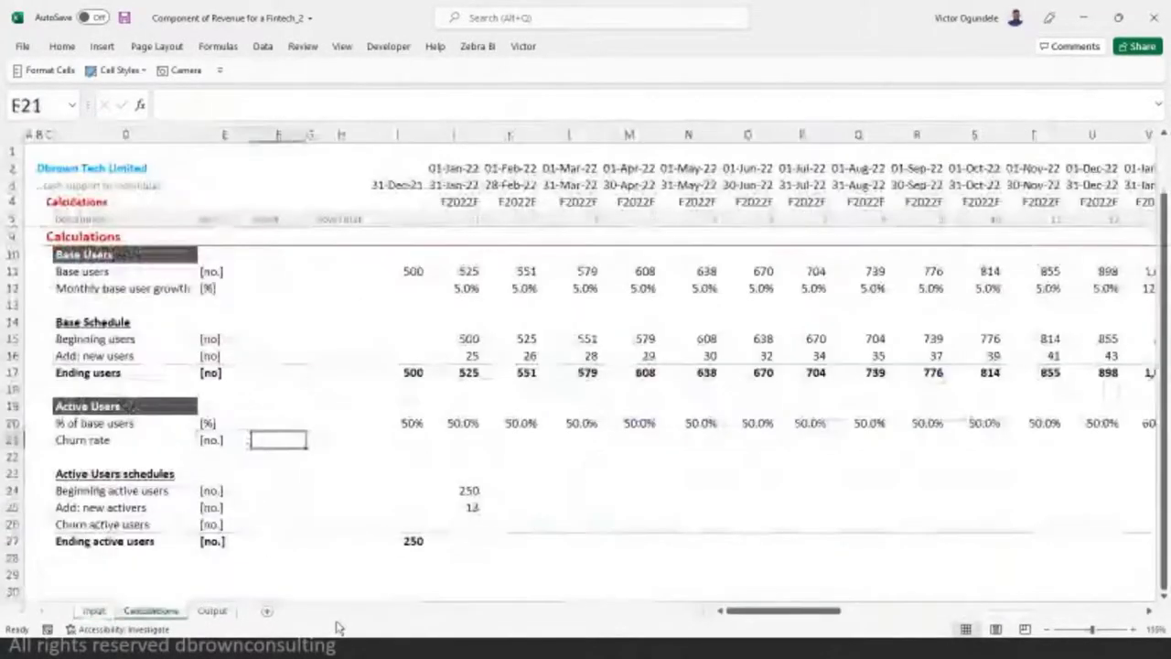
pyautogui.press('Left')
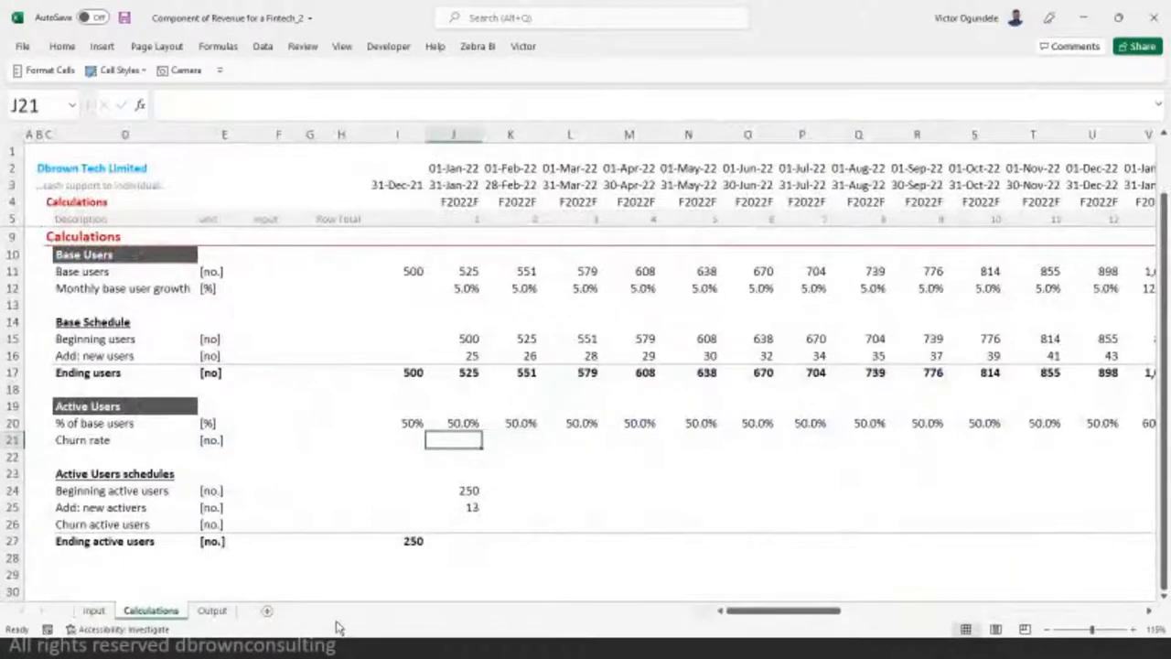
pyautogui.write('=LOOKUP(J$4,Input!$J$4:$N$4,Input!$J15:$N15)')
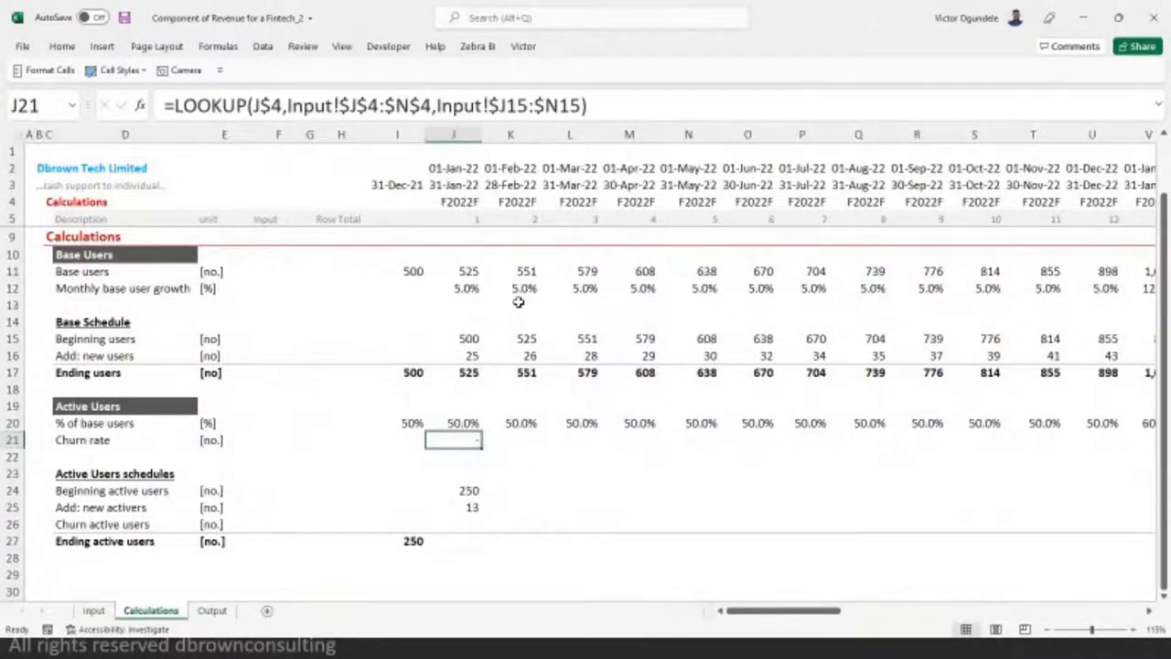
pyautogui.hotkey('ctrl', 'pageup')
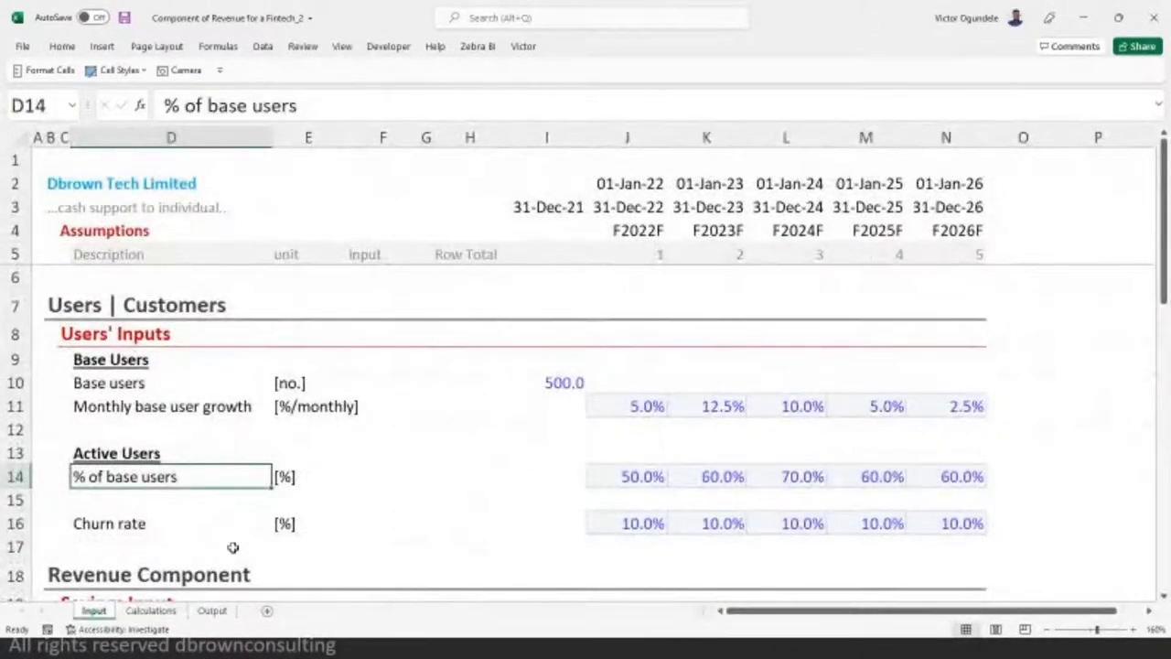
pyautogui.click(11, 523)
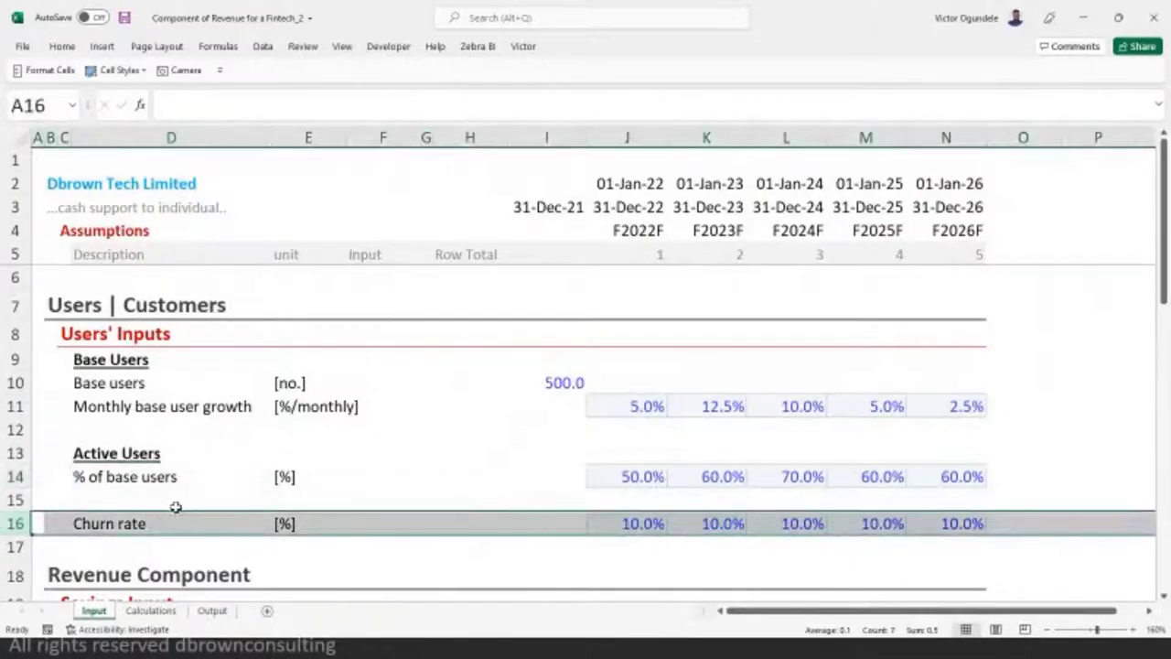
pyautogui.click(183, 506)
pyautogui.hotkey('ctrl', 'pagedown')
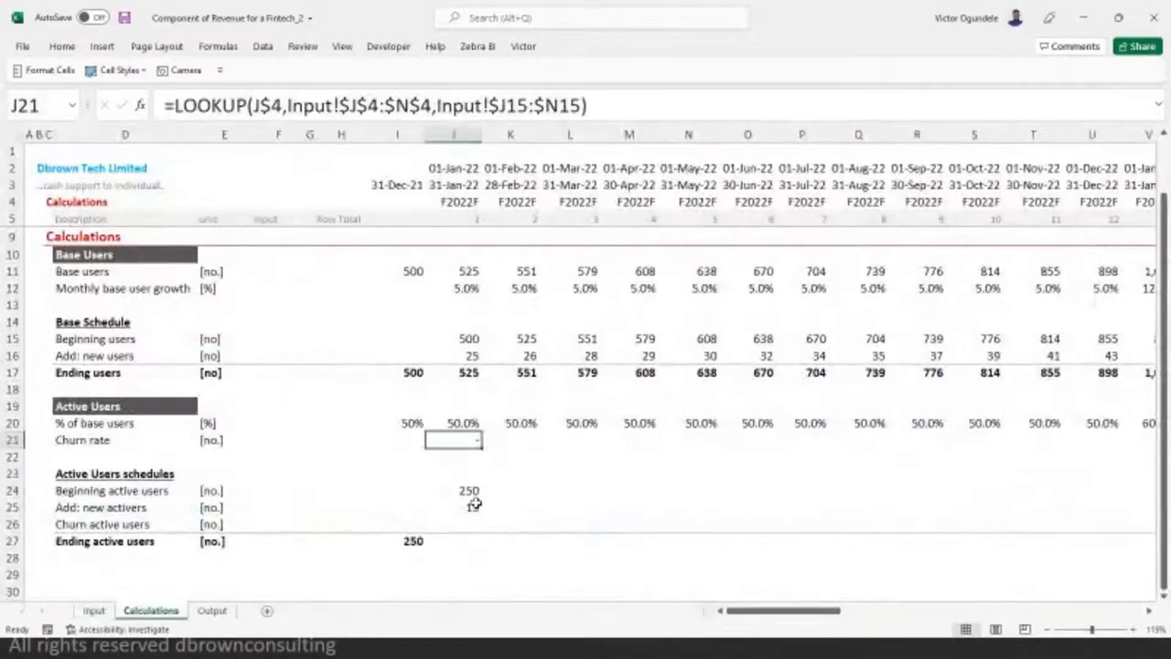
# - Change J21's lookup range to Input!$J16:$N16 and fill it across row 21, giving 10.0%
pyautogui.click(518, 105)
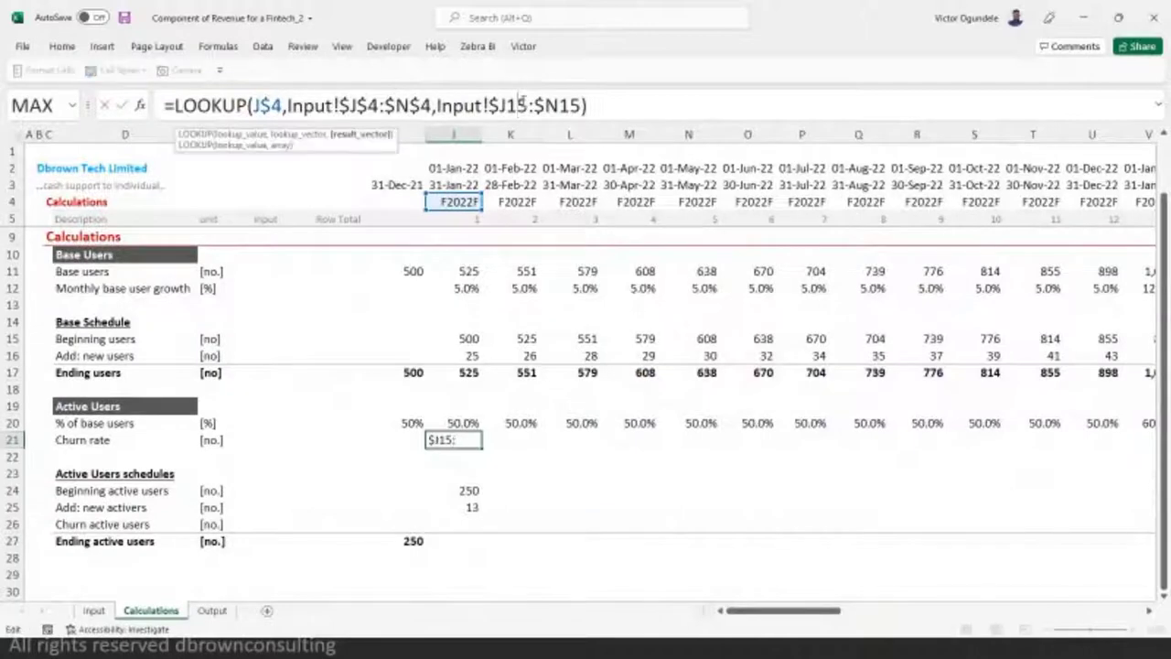
pyautogui.write('6')
pyautogui.press('Right')
pyautogui.press('Right')
pyautogui.press('Right')
pyautogui.press('Right')
pyautogui.hotkey('shift', 'Right')
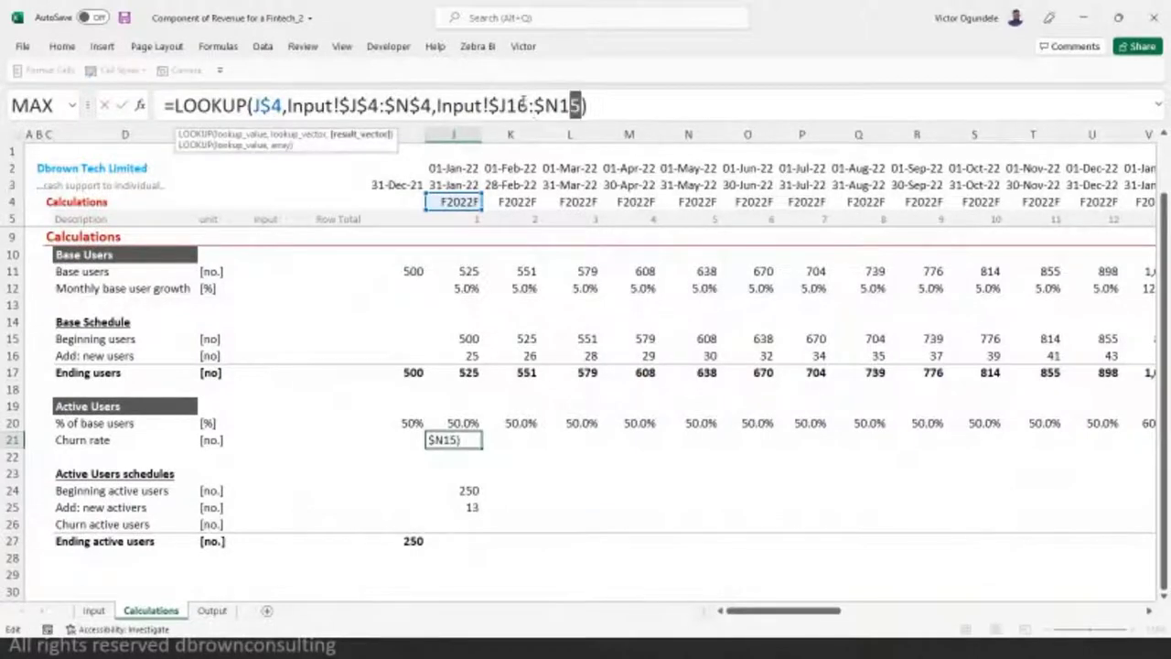
pyautogui.write('6')
pyautogui.hotkey('ctrl', 'Return')
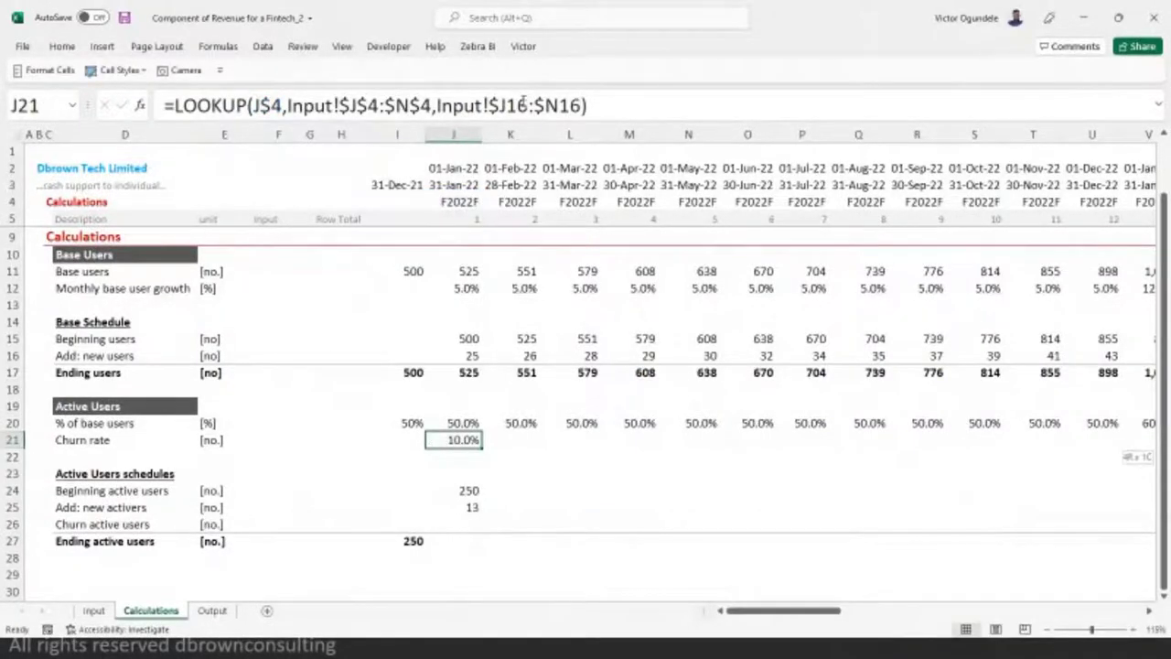
pyautogui.hotkey('ctrl', 'shift', 'Right')
pyautogui.hotkey('ctrl', 'r')
pyautogui.press('Left')
pyautogui.press('Left')
pyautogui.press('Left')
pyautogui.press('Left')
pyautogui.press('Left')
pyautogui.press('Left')
pyautogui.press('Left')
pyautogui.press('Left')
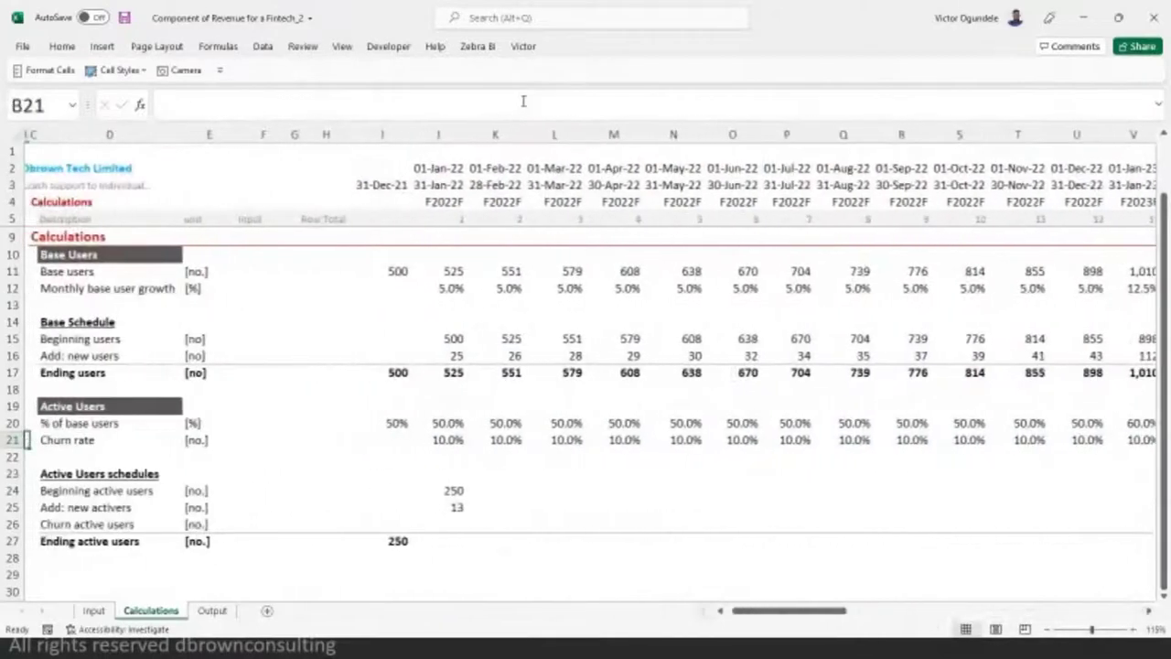
# - Enter =J21*I27 in J26 so January churns 25 active users
pyautogui.press('Right')
pyautogui.press('Right')
pyautogui.press('Right')
pyautogui.press('Right')
pyautogui.press('Right')
pyautogui.press('Right')
pyautogui.press('Right')
pyautogui.press('Down')
pyautogui.press('Down')
pyautogui.press('Down')
pyautogui.press('Down')
pyautogui.press('Right')
pyautogui.press('Down')
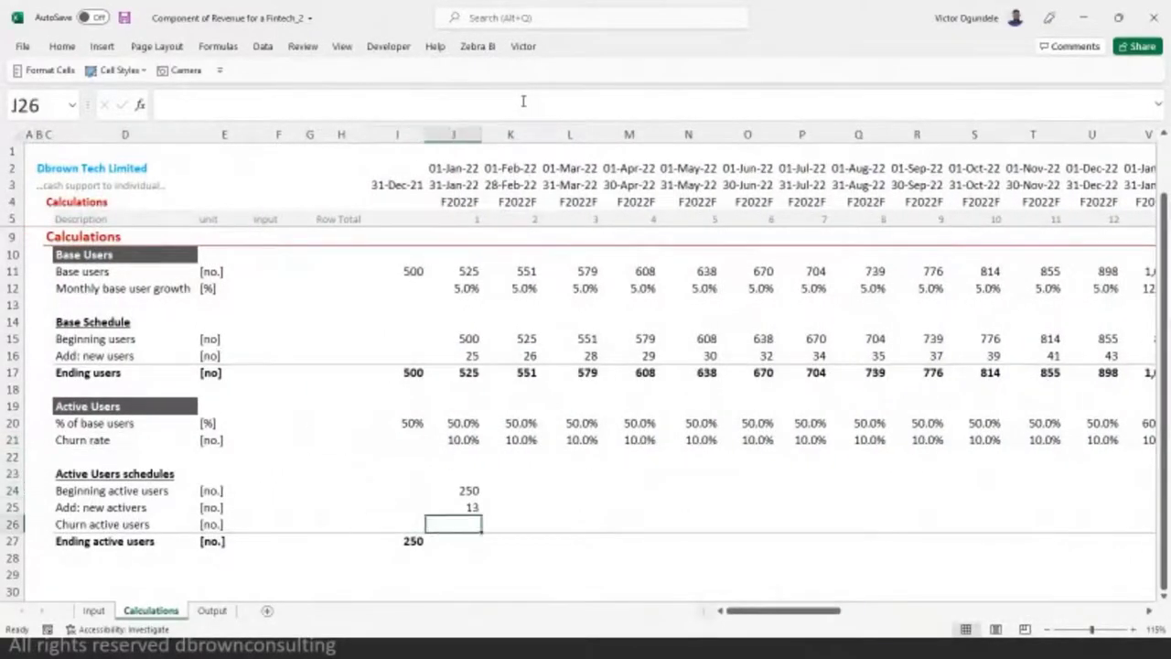
pyautogui.write('=')
pyautogui.press('Up')
pyautogui.press('Up')
pyautogui.press('Up')
pyautogui.press('Up')
pyautogui.press('Up')
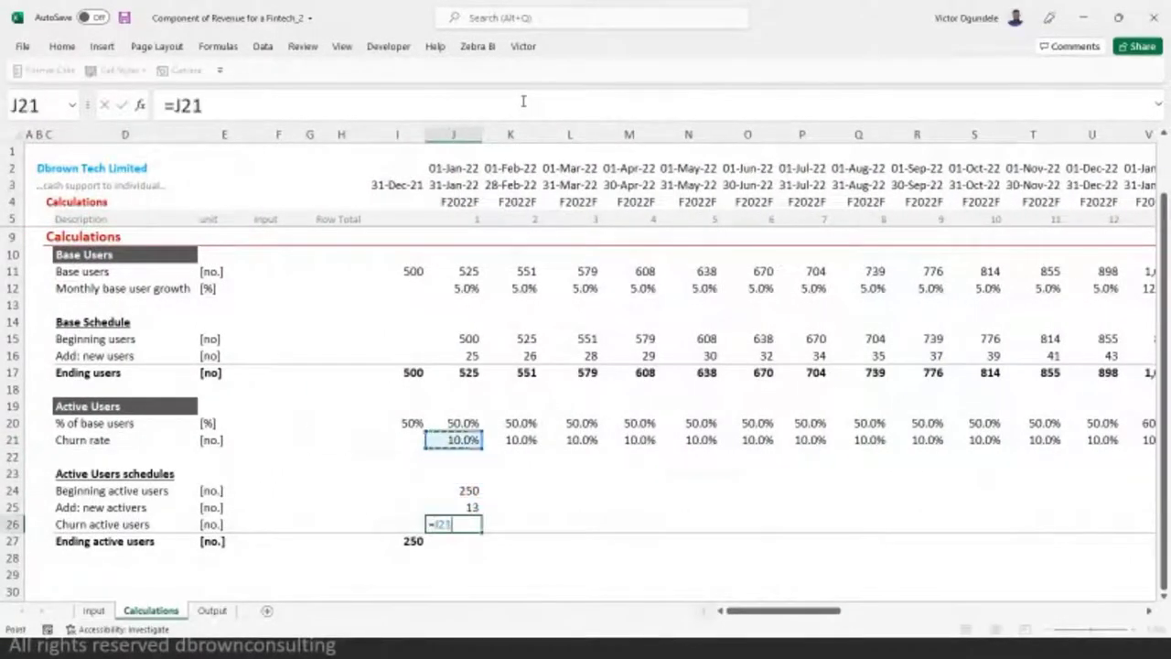
pyautogui.write('*')
pyautogui.press('Down')
pyautogui.press('Left')
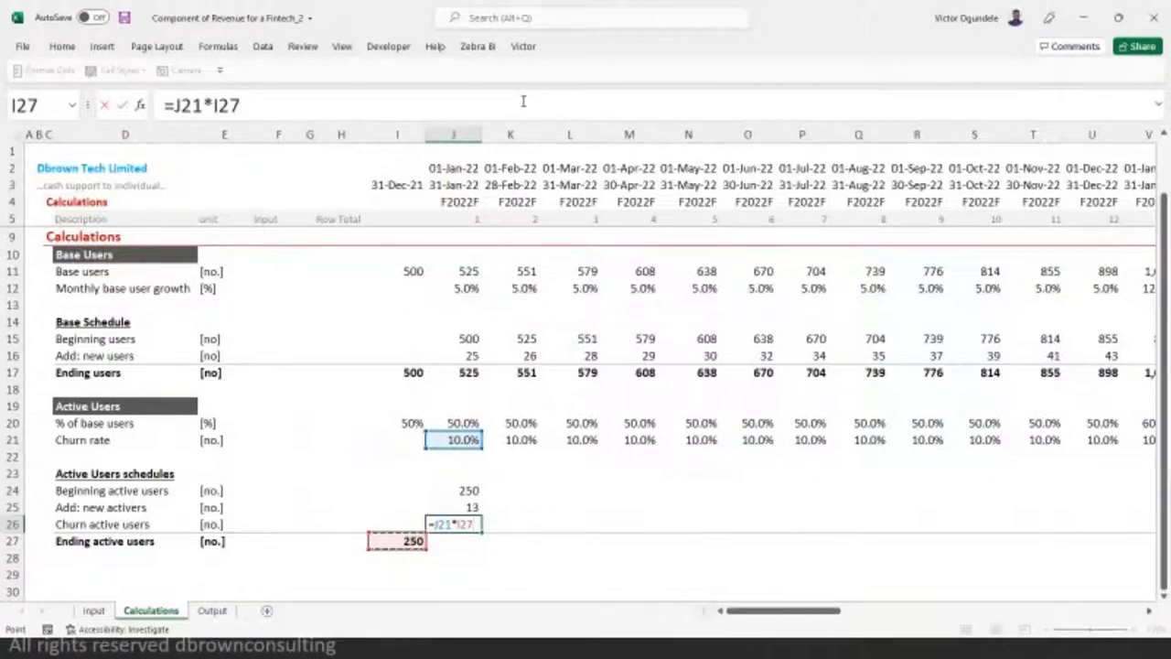
pyautogui.hotkey('ctrl', 'Return')
# - Enter =J24+J25-J26 in J27 for 238 ending active users in January
pyautogui.press('Down')
pyautogui.write('=')
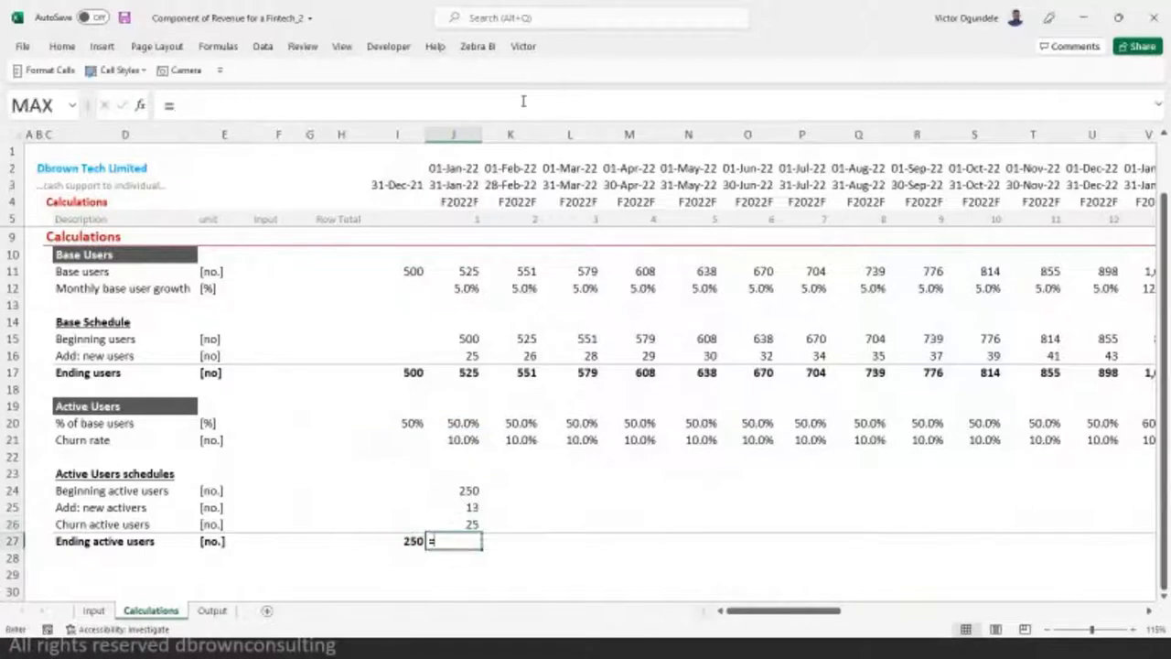
pyautogui.press('Up')
pyautogui.press('Up')
pyautogui.press('Up')
pyautogui.write('+')
pyautogui.press('Up')
pyautogui.press('Up')
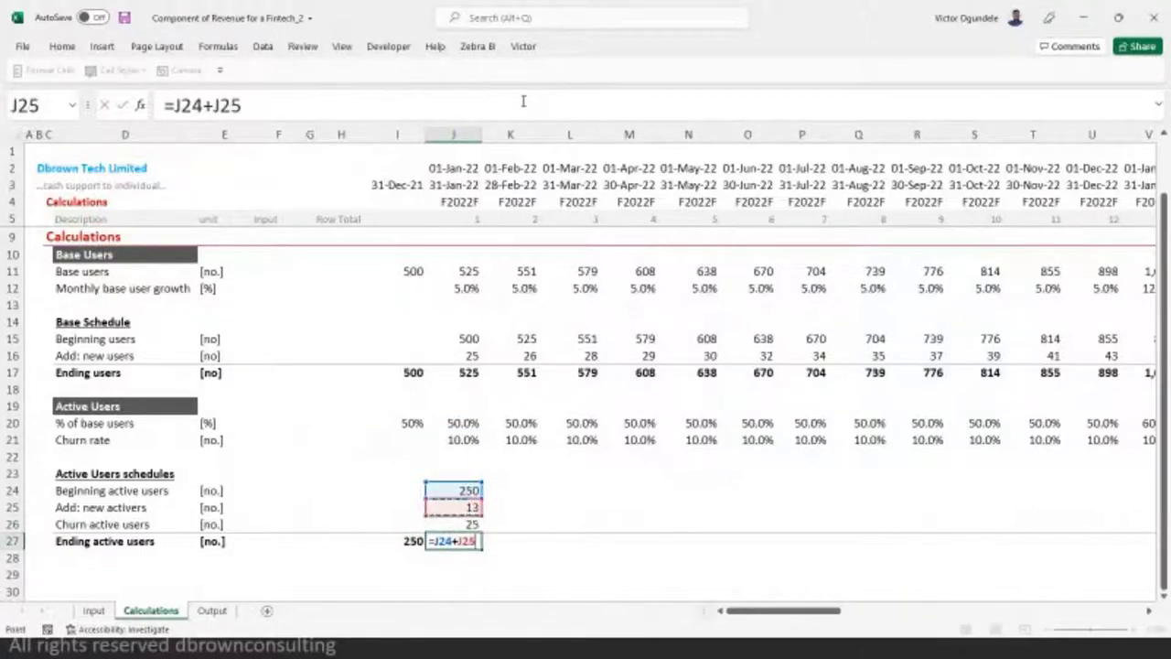
pyautogui.write('-')
pyautogui.press('Up')
pyautogui.hotkey('ctrl', 'Return')
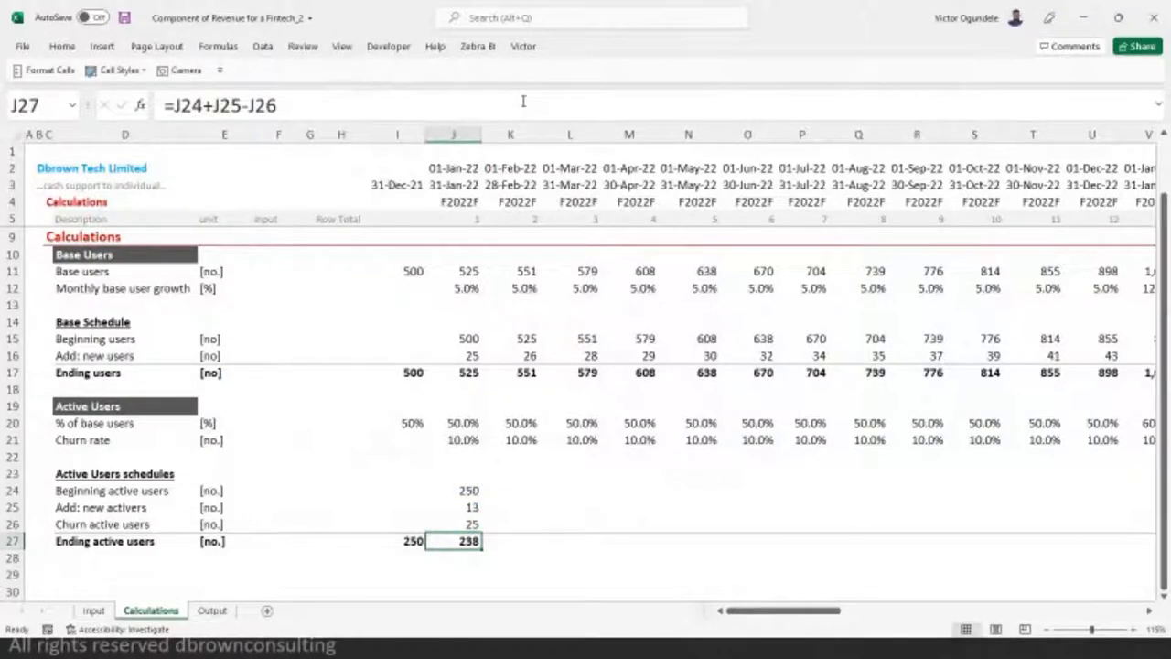
pyautogui.keyDown('ctrl'); pyautogui.scroll(1, 523, 101); pyautogui.keyUp('ctrl')
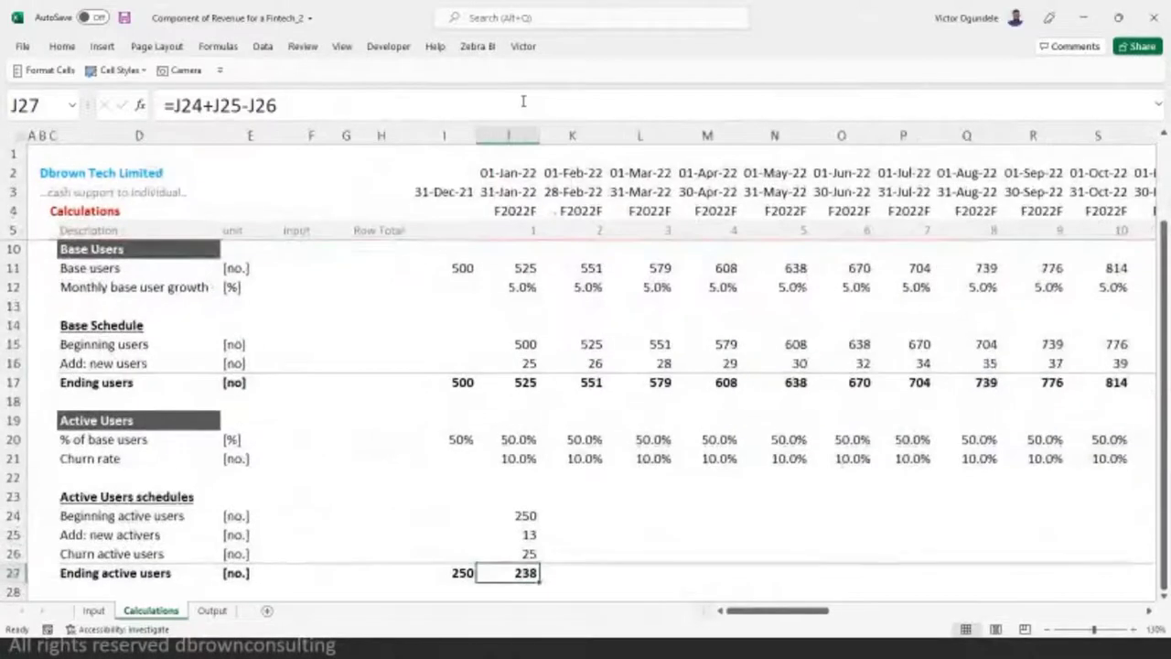
pyautogui.scroll(-2, 582, 430)
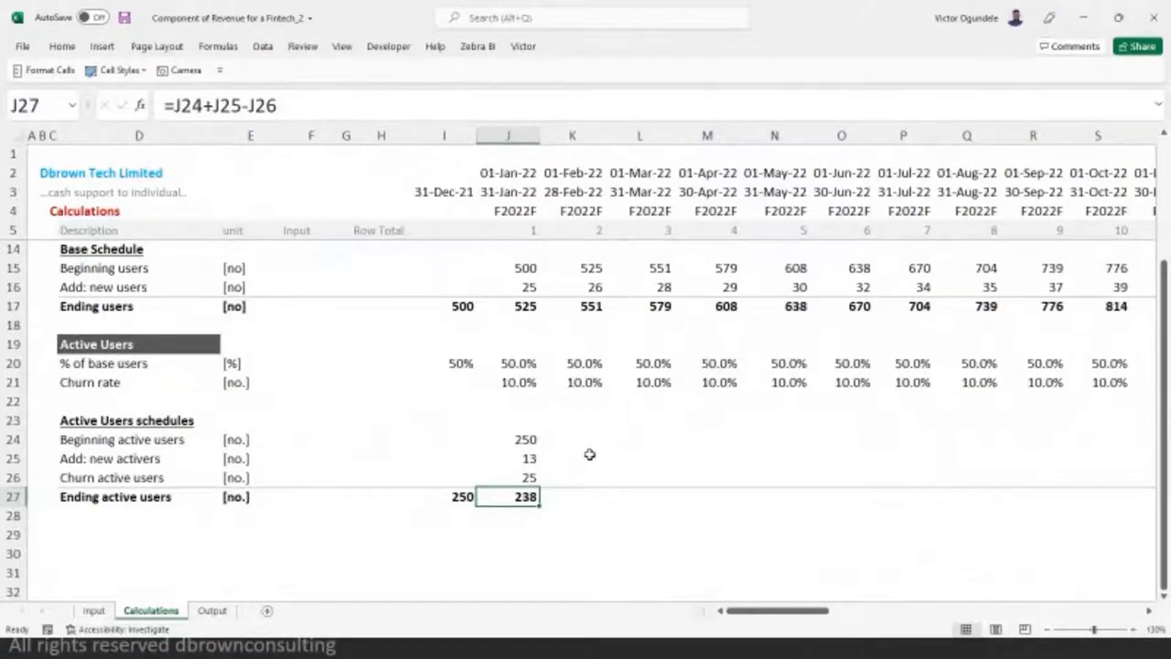
pyautogui.click(590, 455)
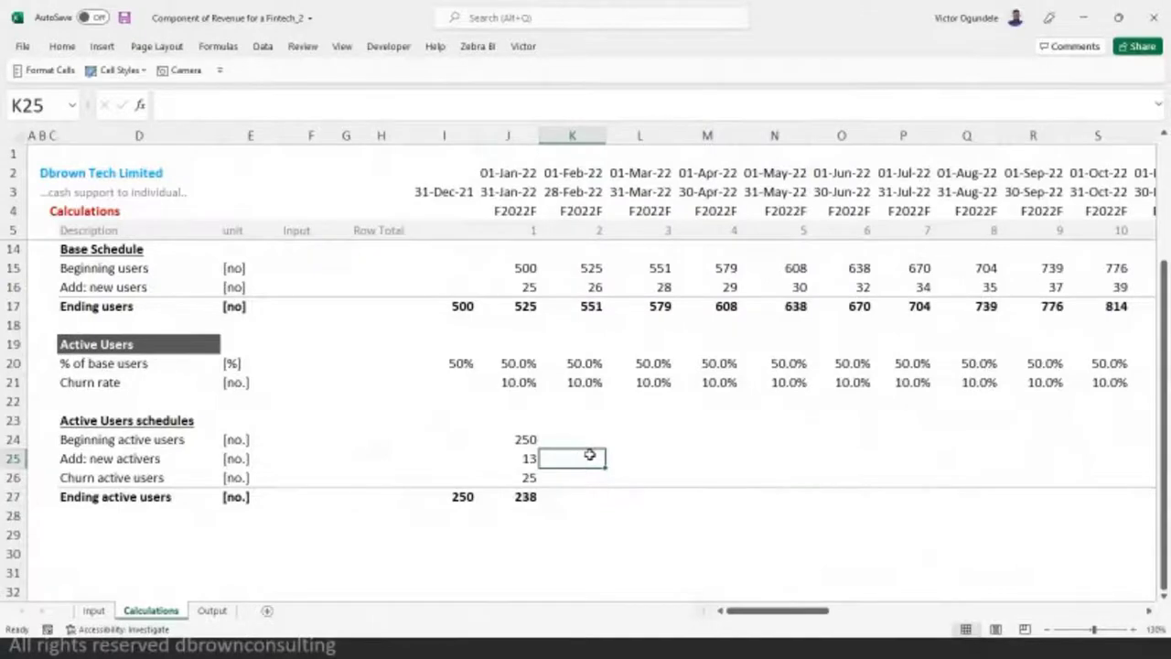
pyautogui.scroll(1, 588, 455)
pyautogui.moveTo(588, 473); pyautogui.dragTo(590, 544)
pyautogui.click(701, 494)
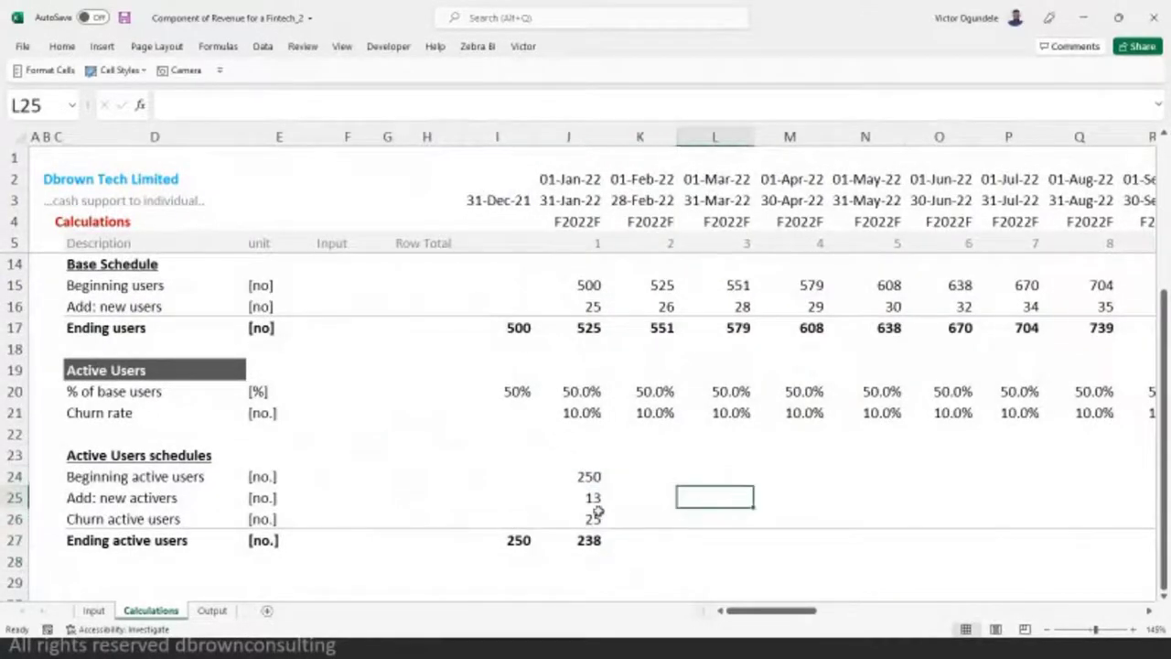
pyautogui.moveTo(549, 467); pyautogui.dragTo(603, 443)
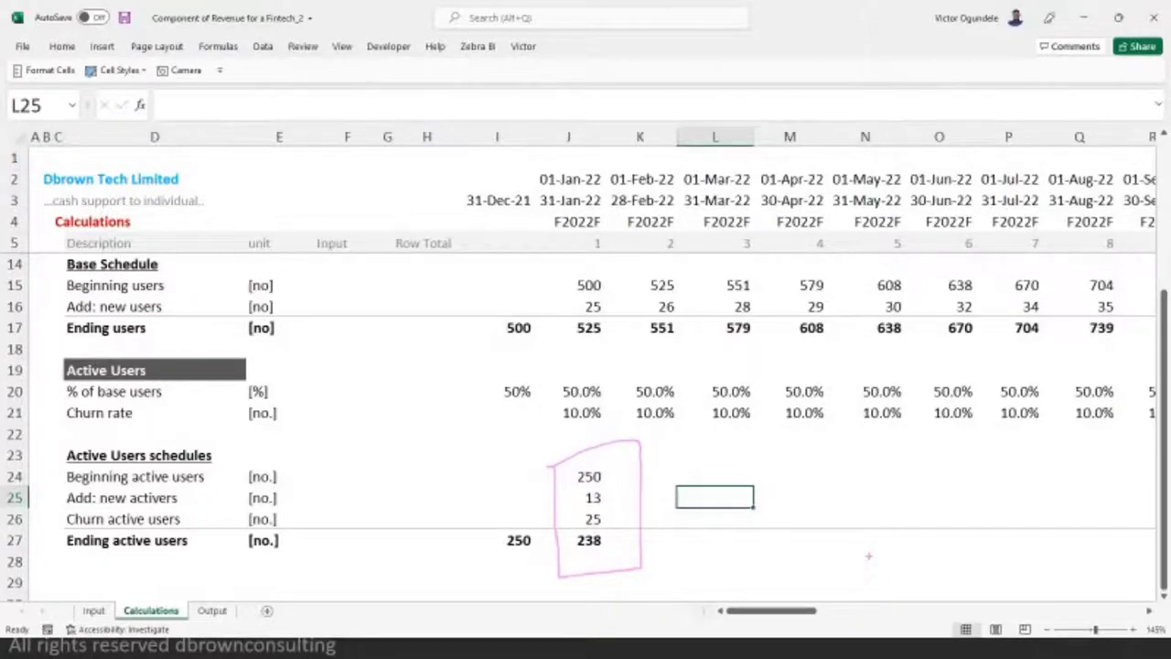
pyautogui.press('Escape')
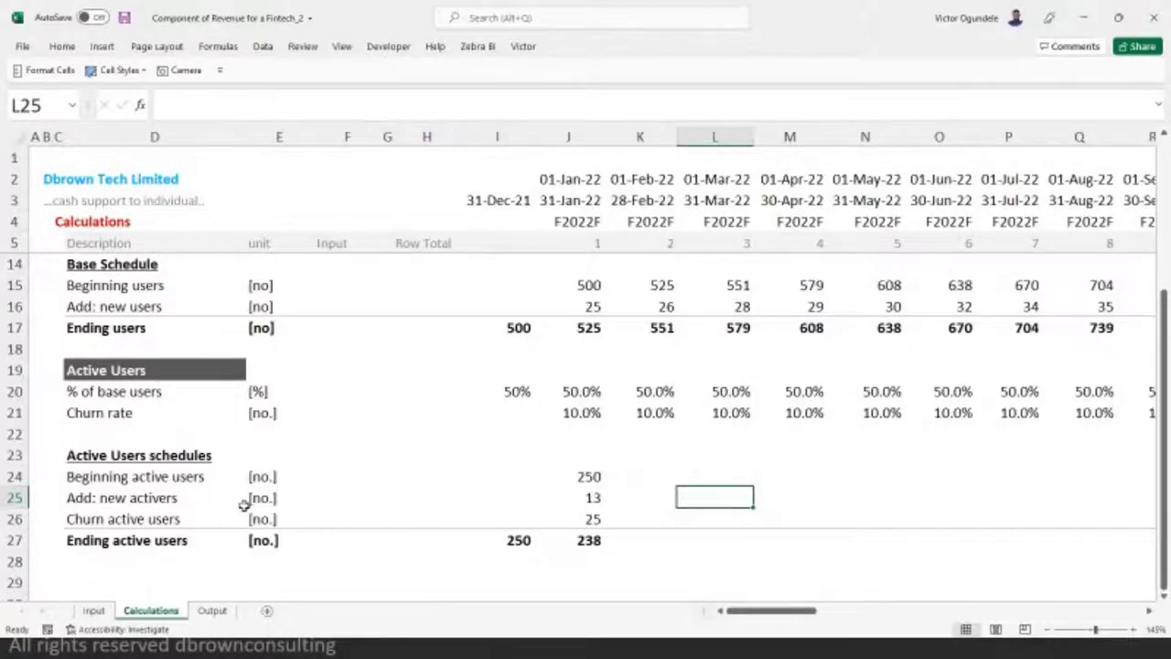
# - Edit the D25 row label to 'Add: new active users', removing the stray 'r' from 'activers'
pyautogui.doubleClick(203, 499)
pyautogui.write('users')
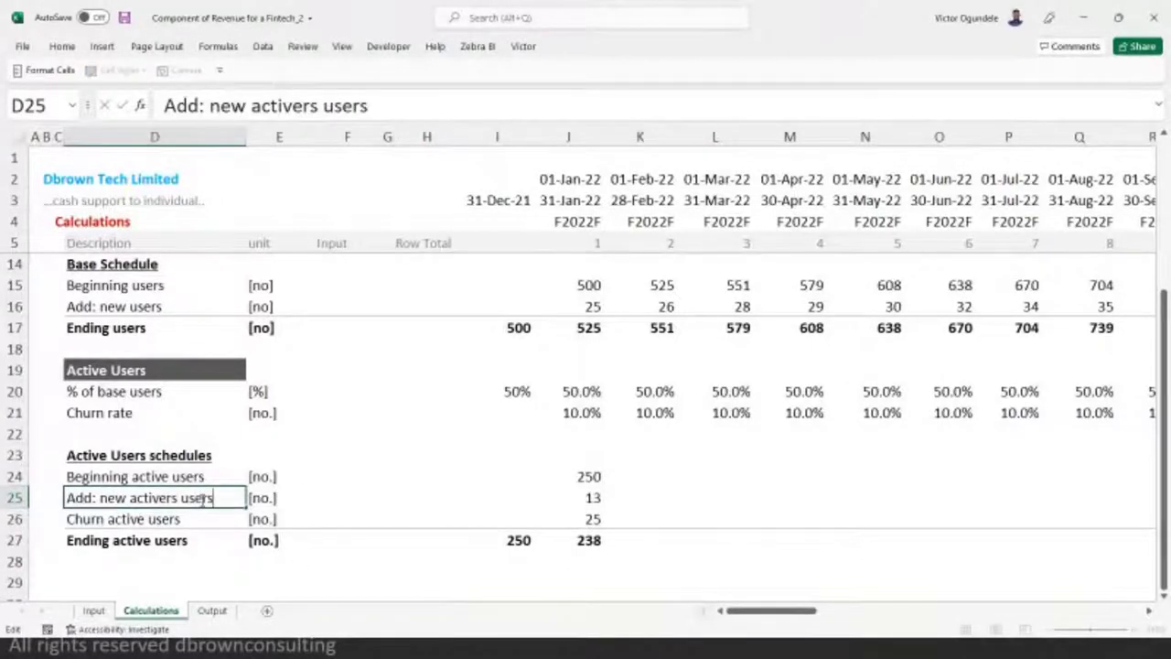
pyautogui.press('Return')
pyautogui.press('Up')
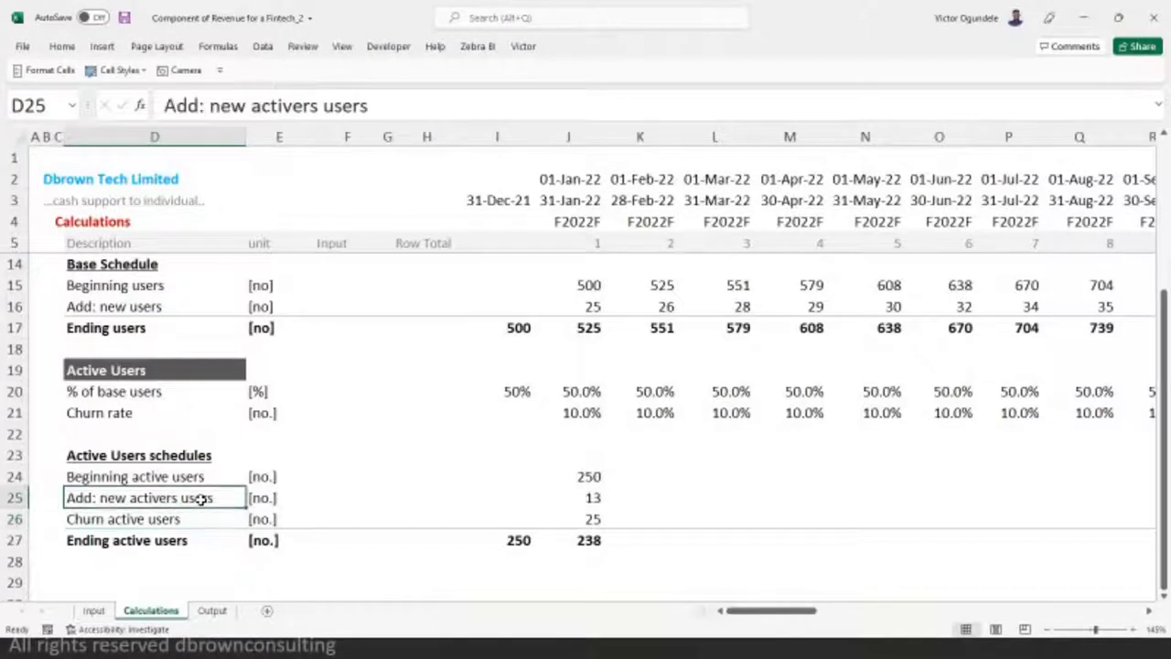
pyautogui.press('Right')
pyautogui.press('Left')
pyautogui.doubleClick(201, 499)
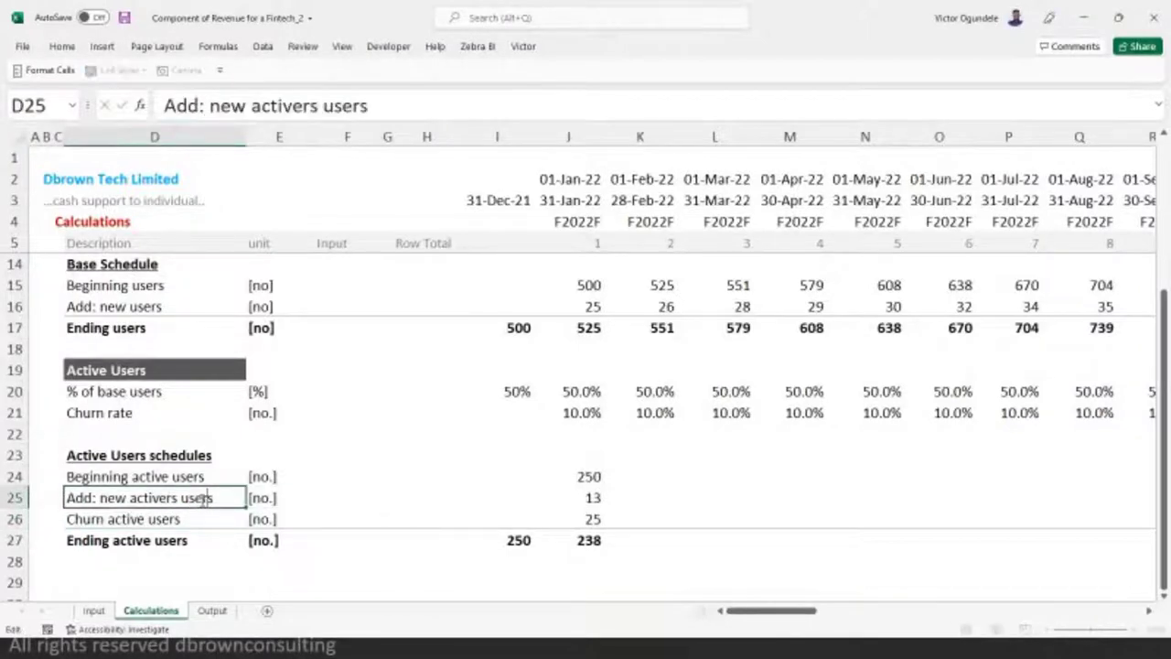
pyautogui.press('BackSpace')
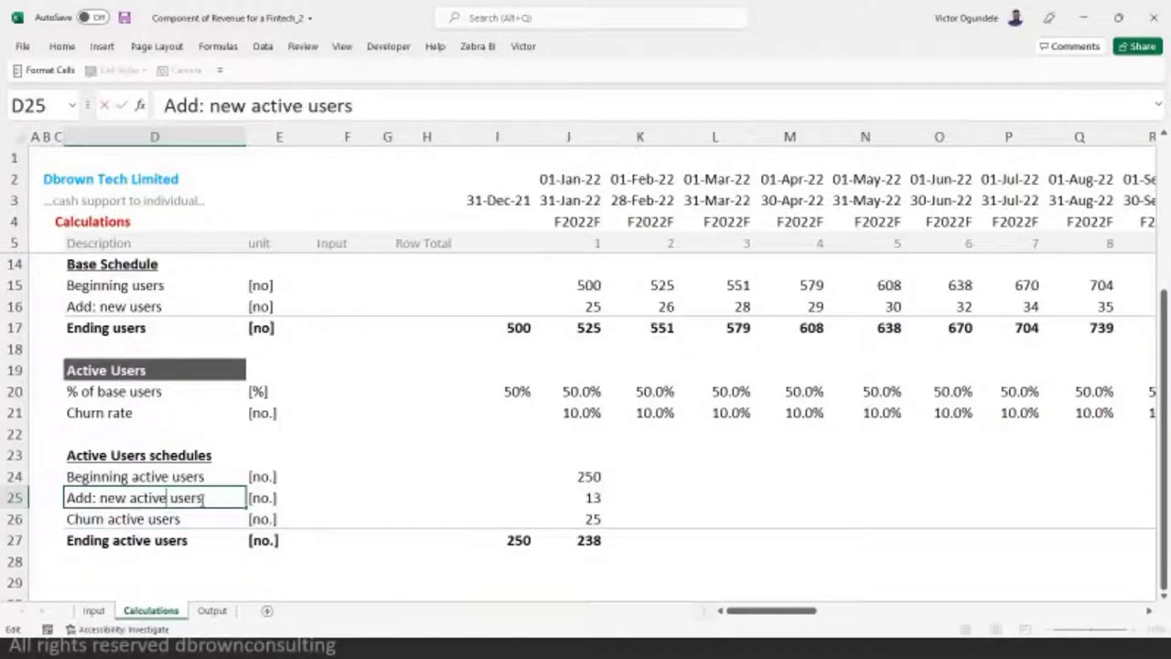
pyautogui.press('Return')
pyautogui.press('Right')
pyautogui.press('Right')
pyautogui.press('Right')
pyautogui.press('Right')
pyautogui.press('Right')
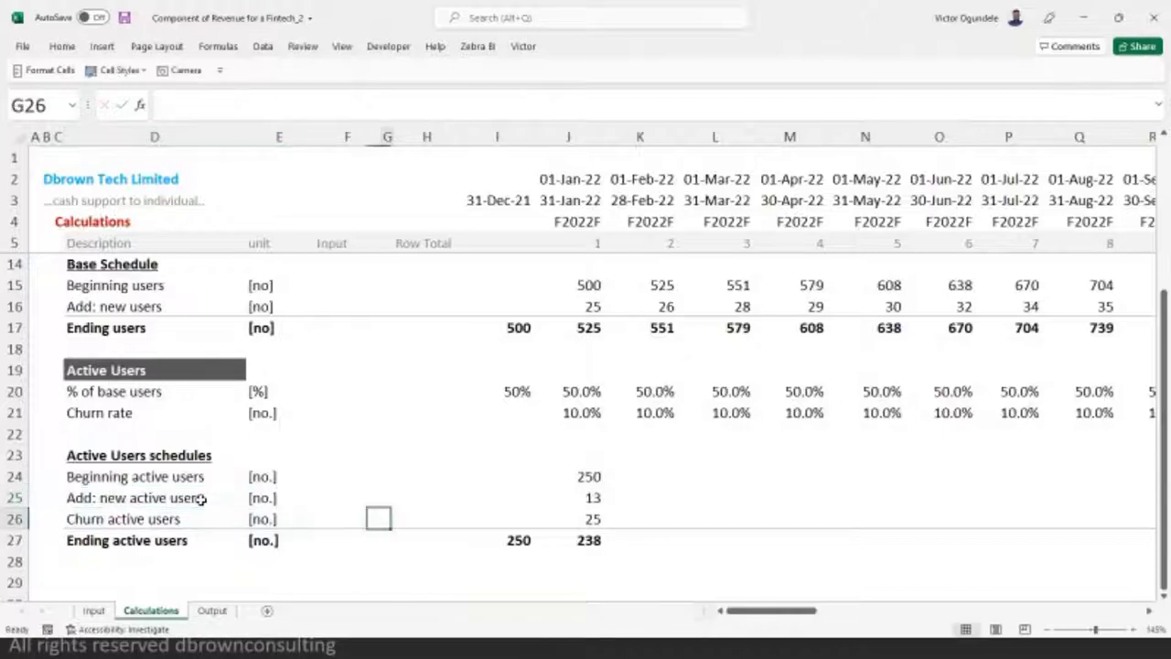
pyautogui.press('Down')
pyautogui.press('Down')
pyautogui.press('Down')
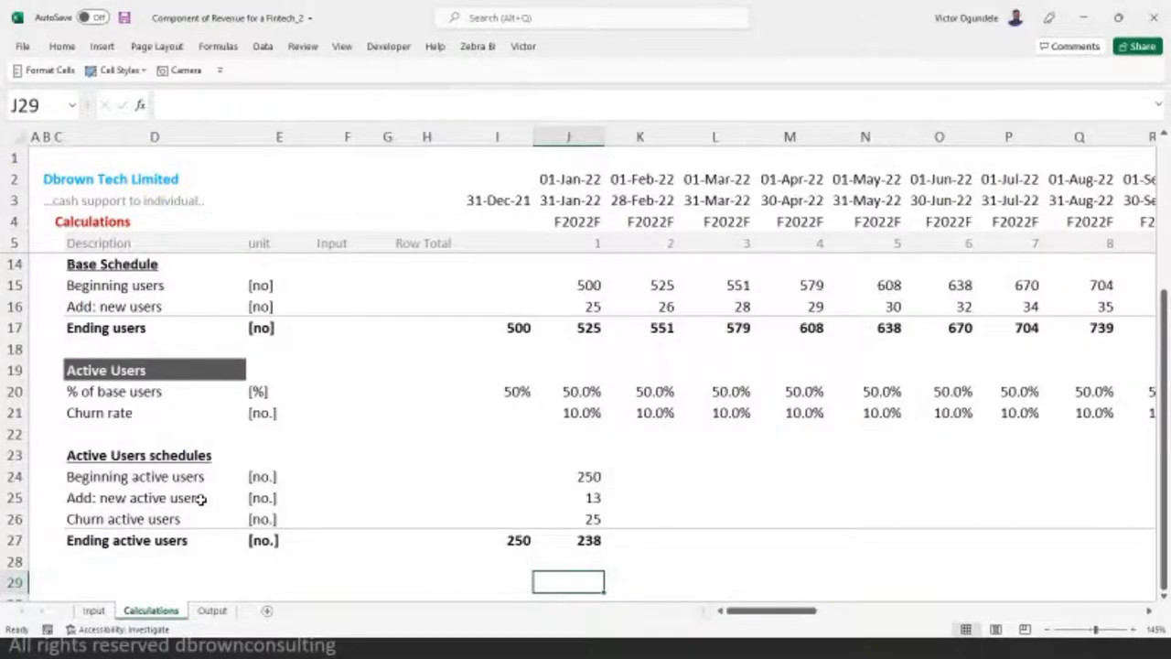
# - Colour the January churn active users value 25 in J26 red
pyautogui.keyDown('ctrl'); pyautogui.scroll(1, 200, 499); pyautogui.keyUp('ctrl')
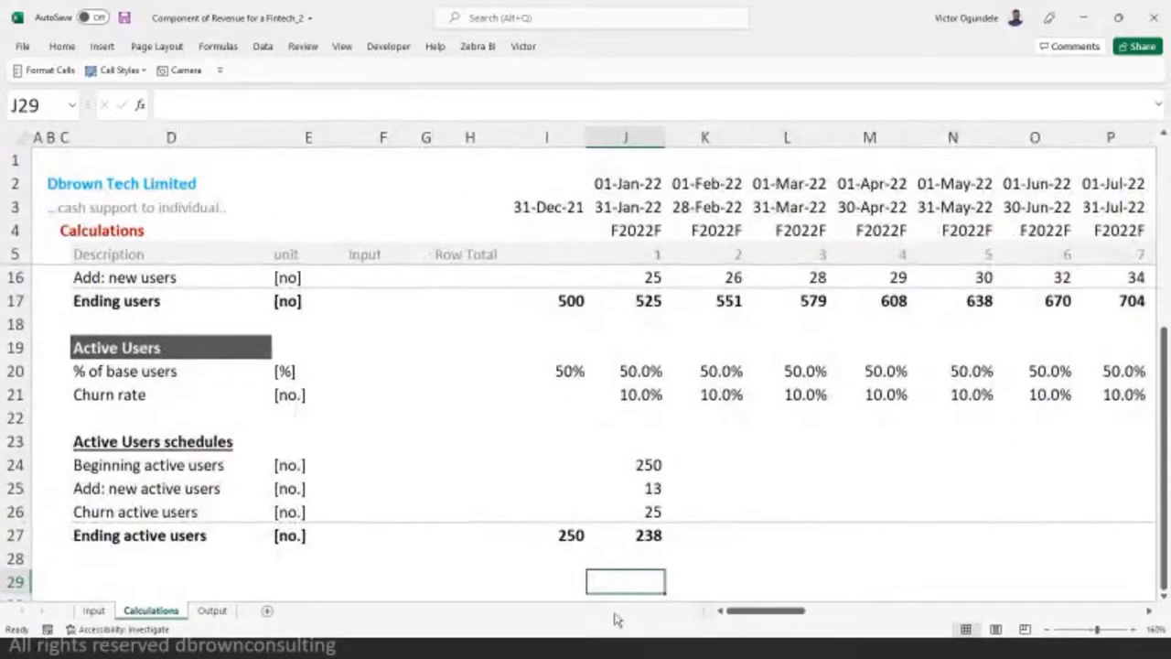
pyautogui.click(645, 514)
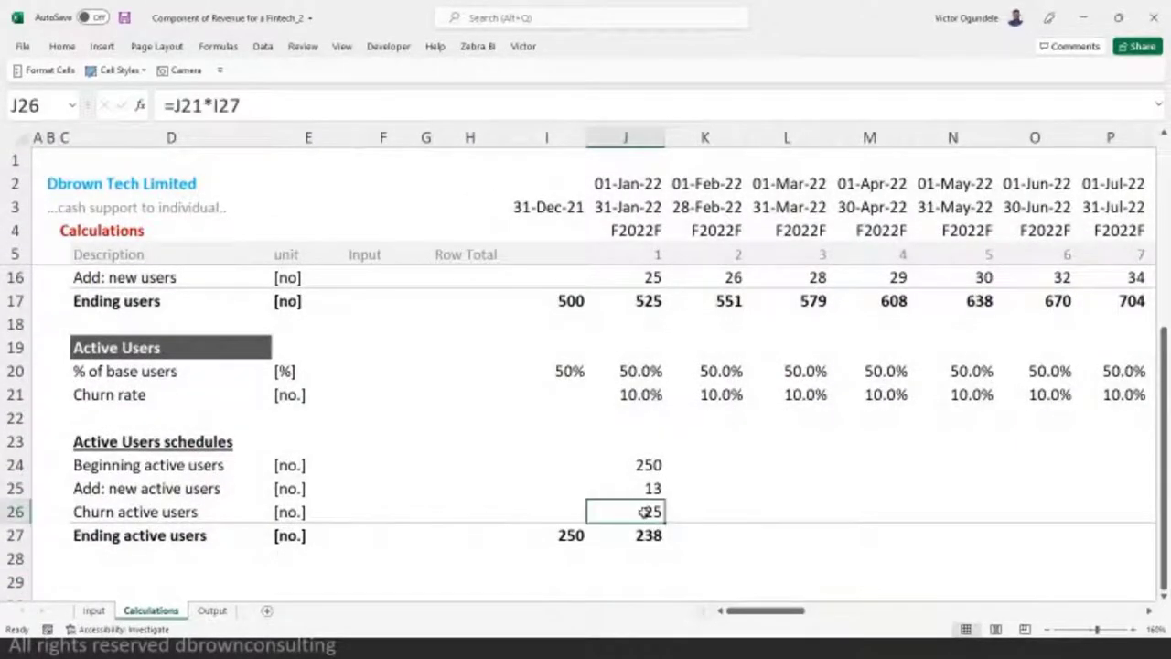
pyautogui.click(62, 46)
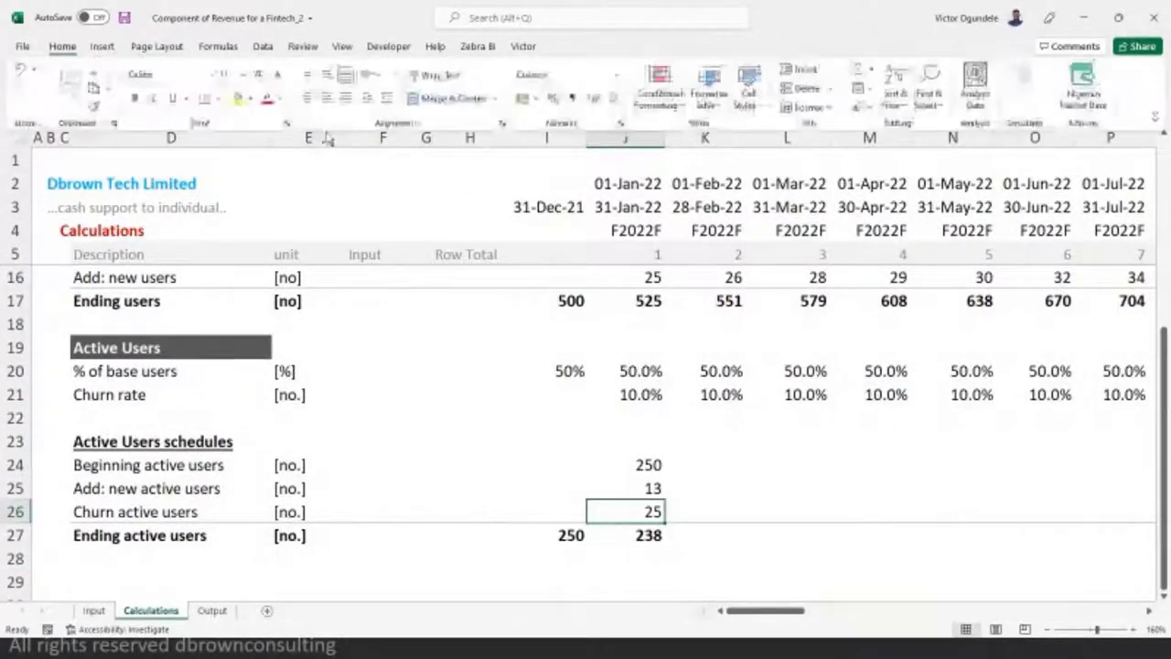
pyautogui.click(267, 99)
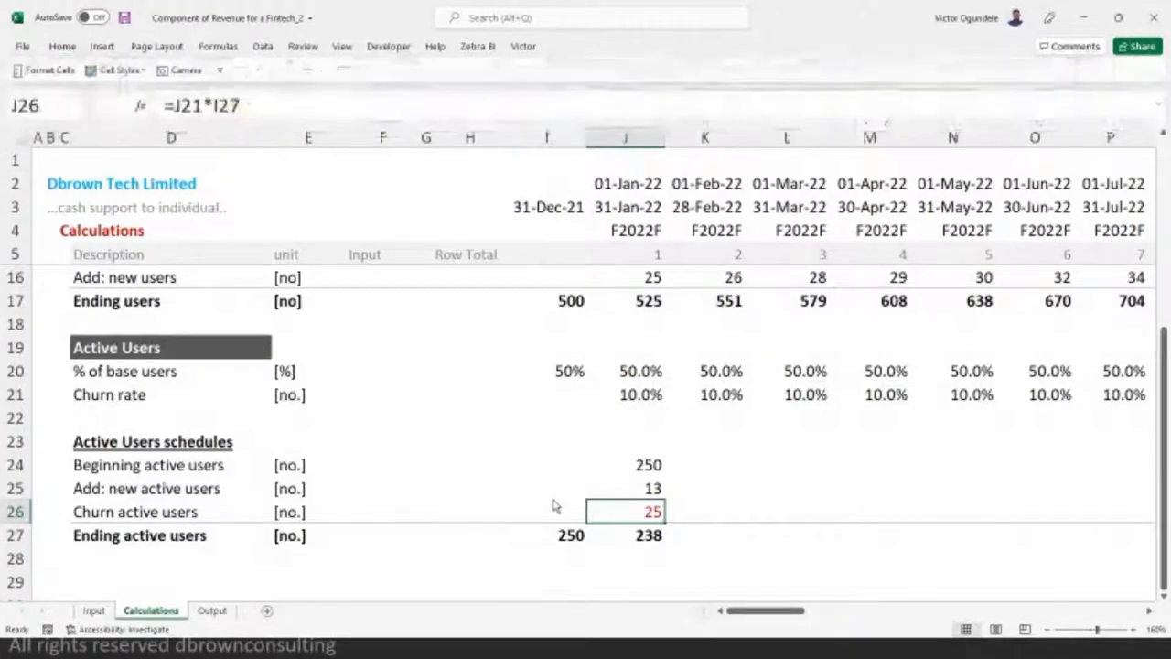
# - Check the formulas in I27 and J25, then return to the churn value in J26
pyautogui.click(541, 532)
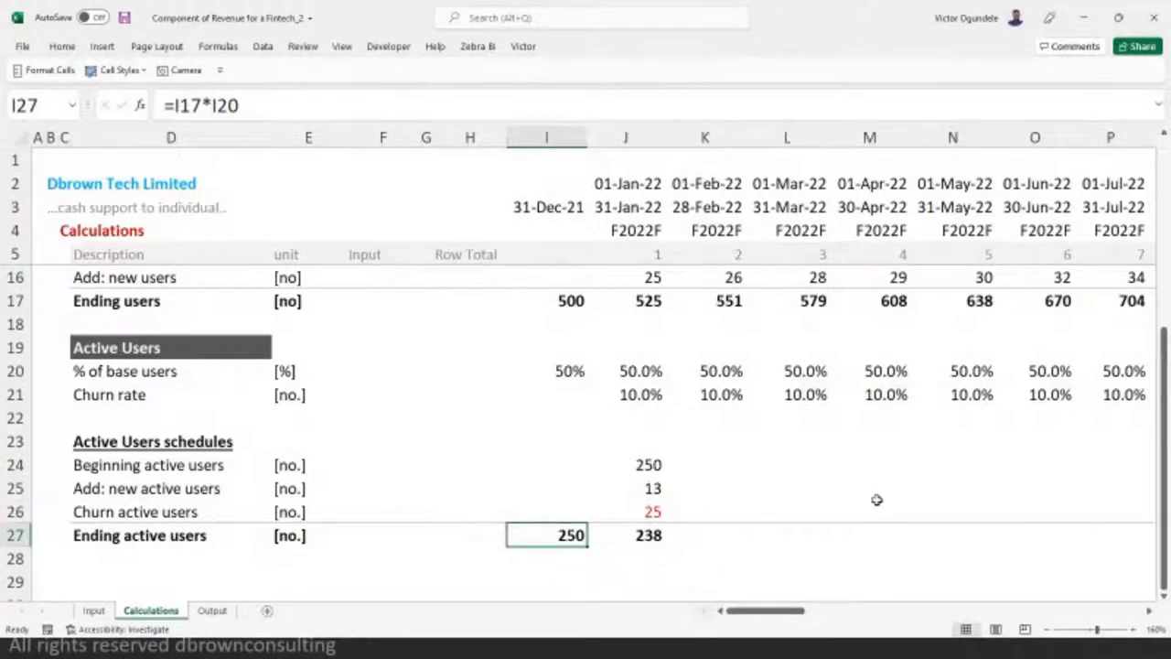
pyautogui.click(655, 489)
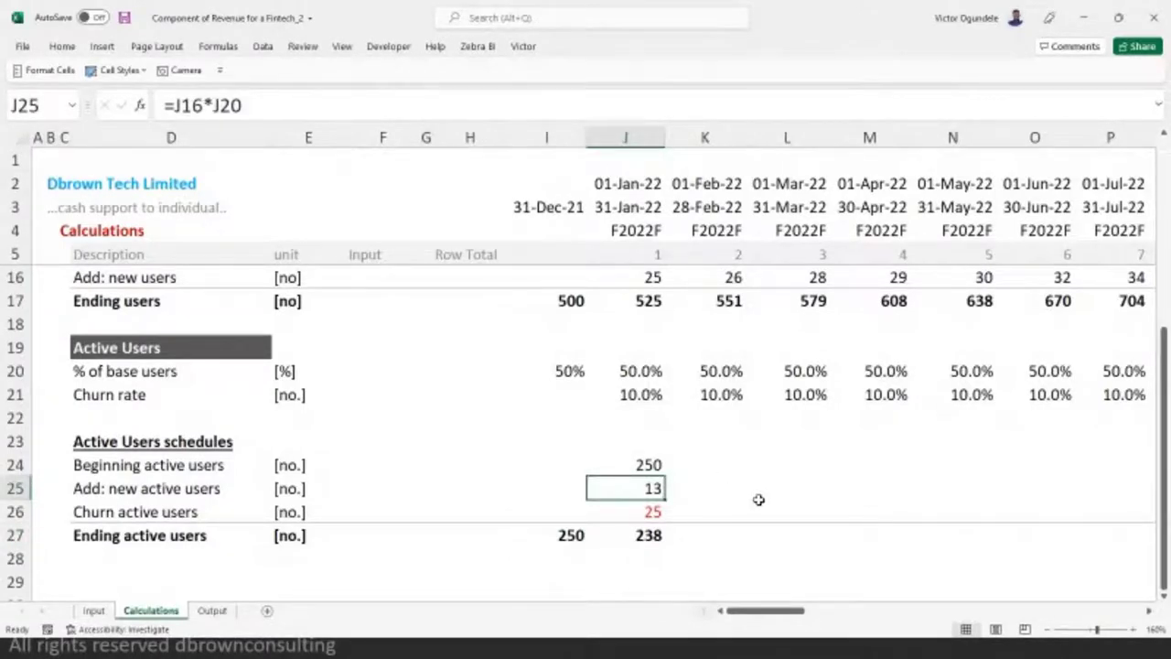
pyautogui.click(663, 512)
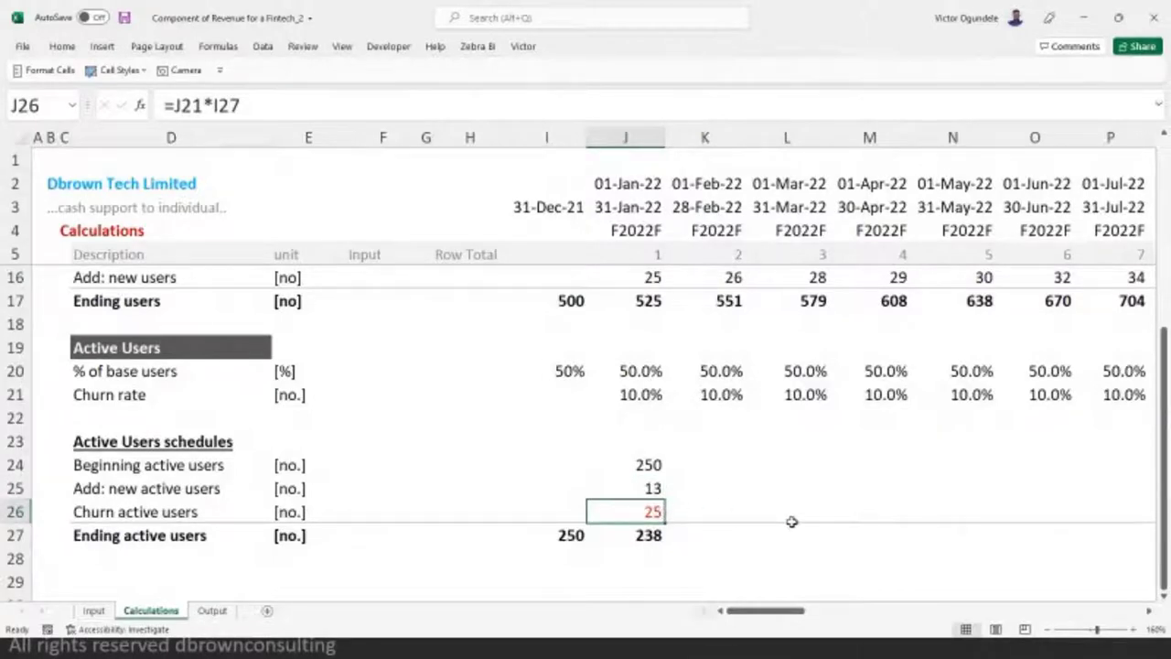
# - Add a decimal place to the churn value in J26, then remove it again
pyautogui.hotkey('alt', 'h')
pyautogui.press('0')
pyautogui.press('Up')
pyautogui.press('Up')
pyautogui.press('Up')
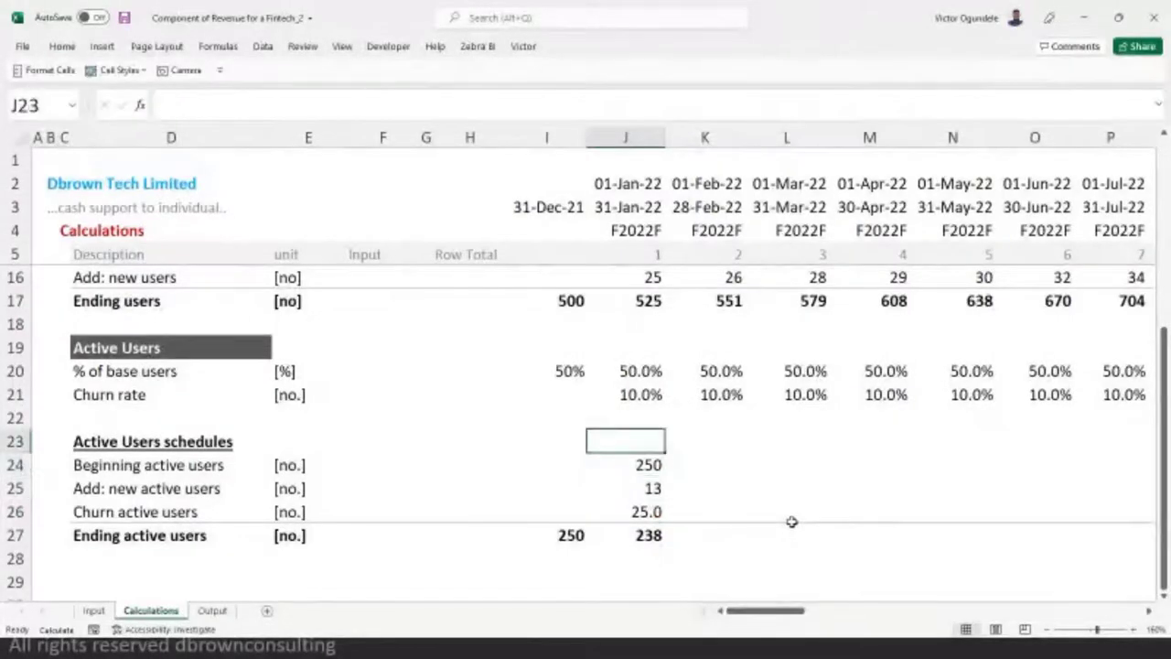
pyautogui.press('Down')
pyautogui.press('Down')
pyautogui.press('Down')
pyautogui.hotkey('alt', 'h')
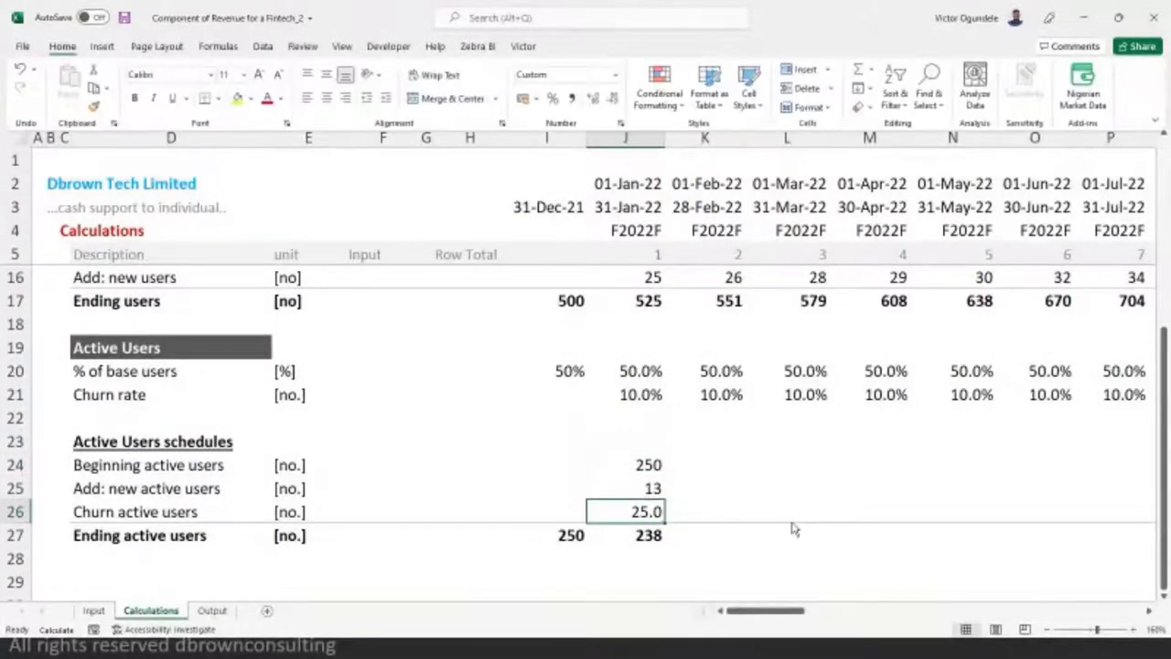
pyautogui.press('9')
pyautogui.press('Up')
pyautogui.press('Up')
# - Fill the Active Users formulas in rows 24–27 right across every month to Dec-26
pyautogui.hotkey('shift', 'Down')
pyautogui.hotkey('shift', 'Down')
pyautogui.hotkey('shift', 'Down')
pyautogui.hotkey('ctrl', 'shift', 'Right')
pyautogui.hotkey('ctrl', 'shift', 'Left')
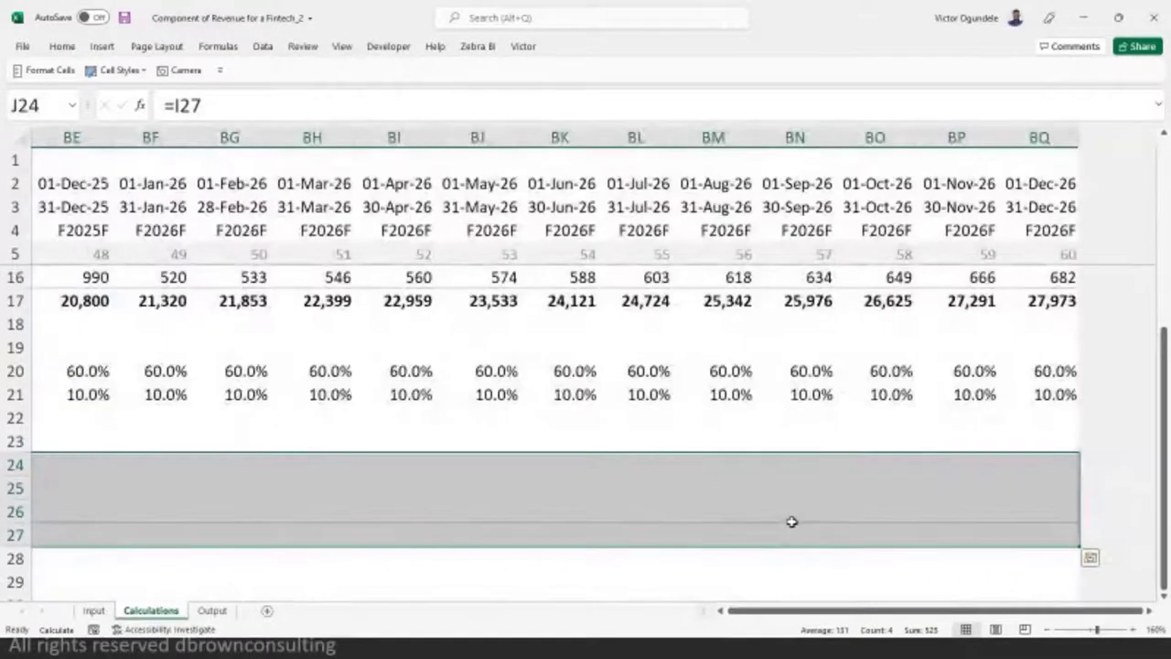
pyautogui.hotkey('ctrl', 'r')
# - Review the filled schedule, checking the final month's ending active users of 3,963
pyautogui.press('Left')
pyautogui.press('Left')
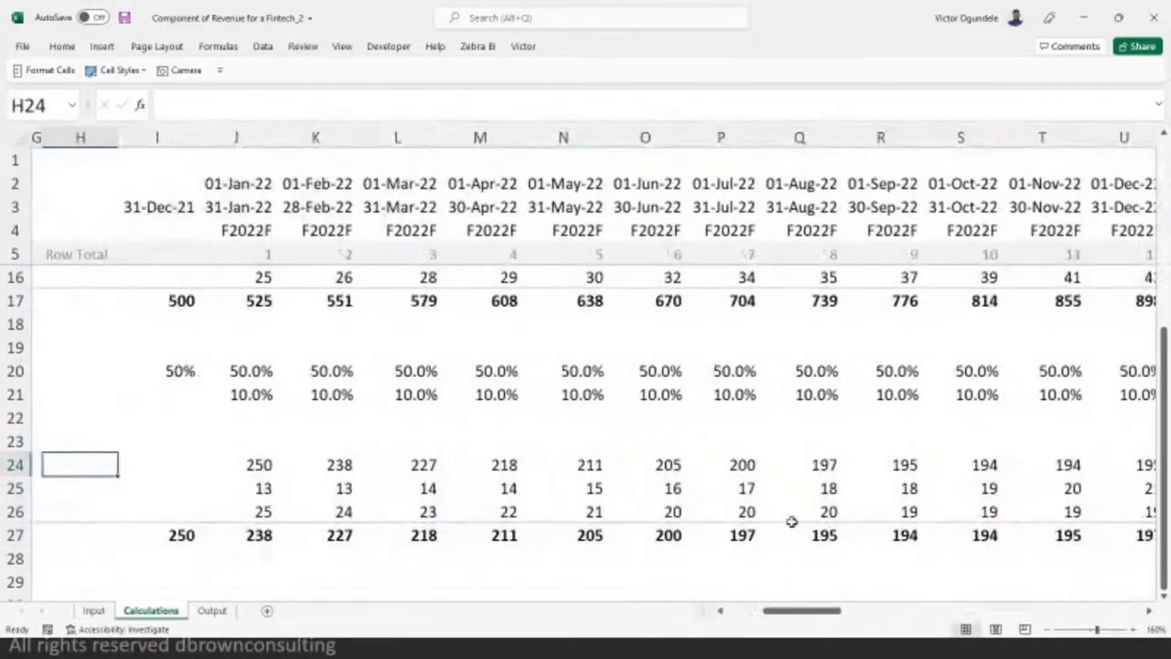
pyautogui.press('Left')
pyautogui.press('Left')
pyautogui.press('Left')
pyautogui.press('Right')
pyautogui.press('Right')
pyautogui.press('Down')
pyautogui.press('Down')
pyautogui.press('Down')
pyautogui.press('Right')
pyautogui.press('Right')
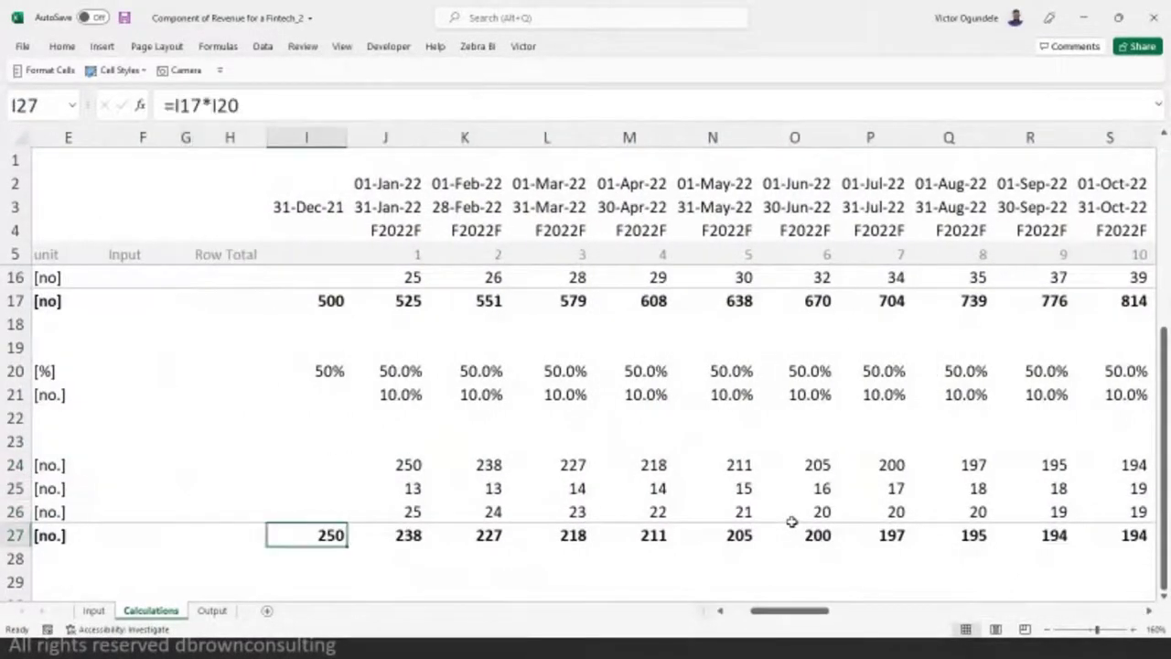
pyautogui.hotkey('ctrl', 'Right')
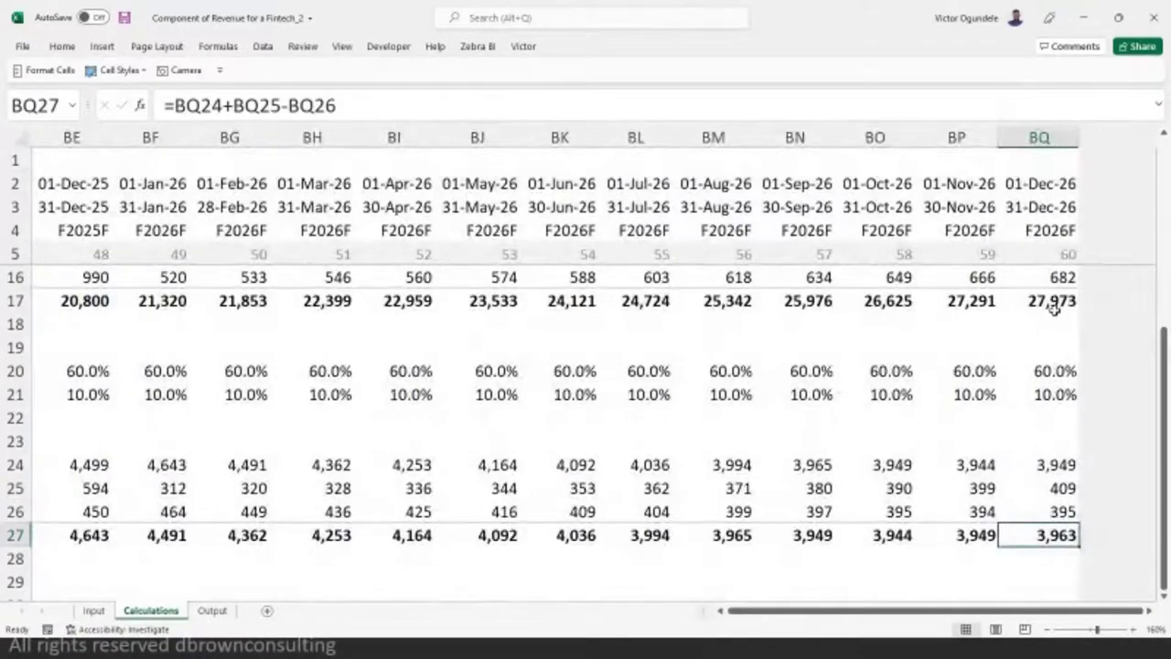
pyautogui.hscroll(-6, 707, 528)
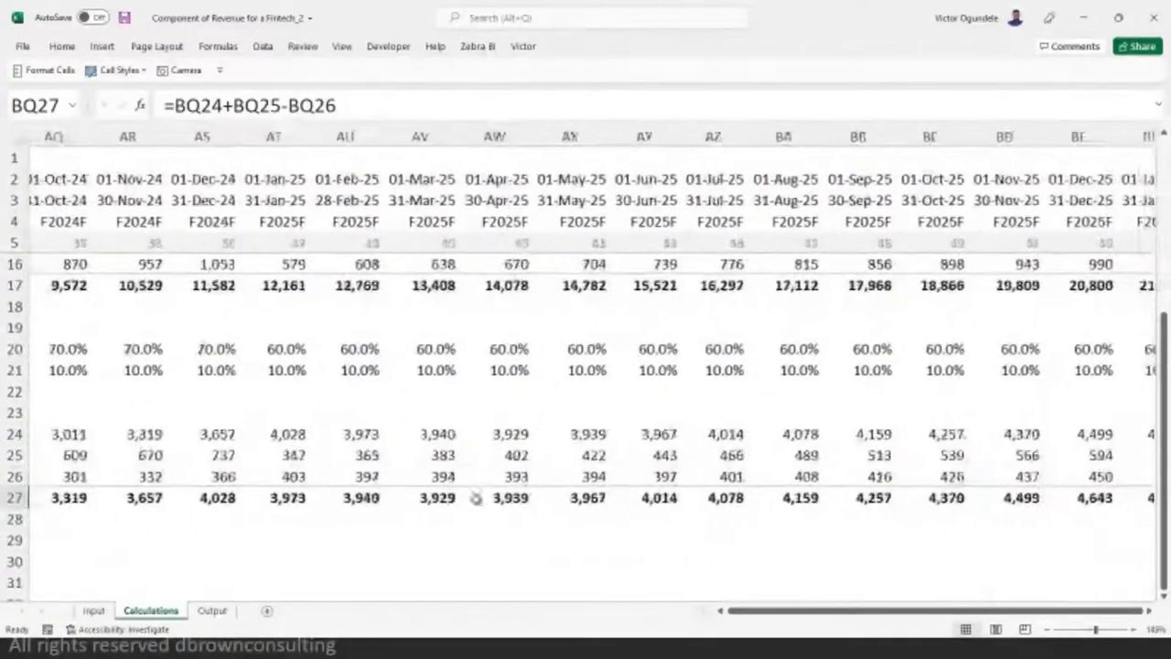
pyautogui.hscroll(-15, 476, 497)
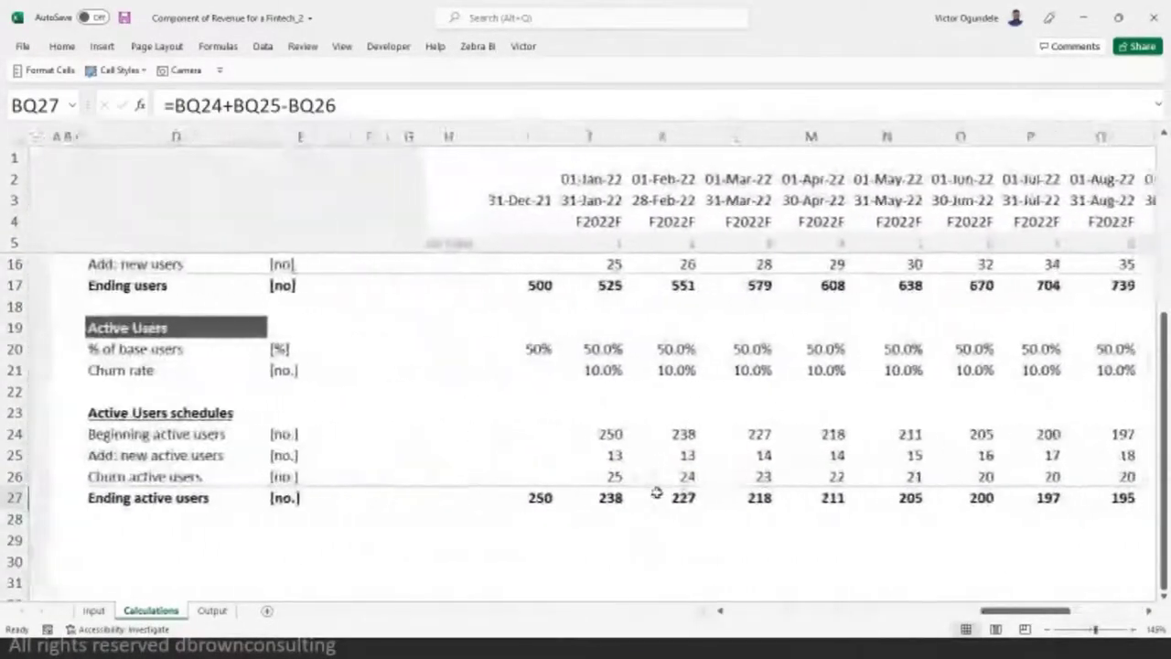
pyautogui.hotkey('ctrl', 'Left')
pyautogui.hotkey('ctrl', 'Left')
pyautogui.hotkey('ctrl', 'Left')
pyautogui.hotkey('ctrl', 'Left')
# - Enter the label '% of active users to base users' in D29
pyautogui.press('Down')
pyautogui.press('Down')
pyautogui.press('Right')
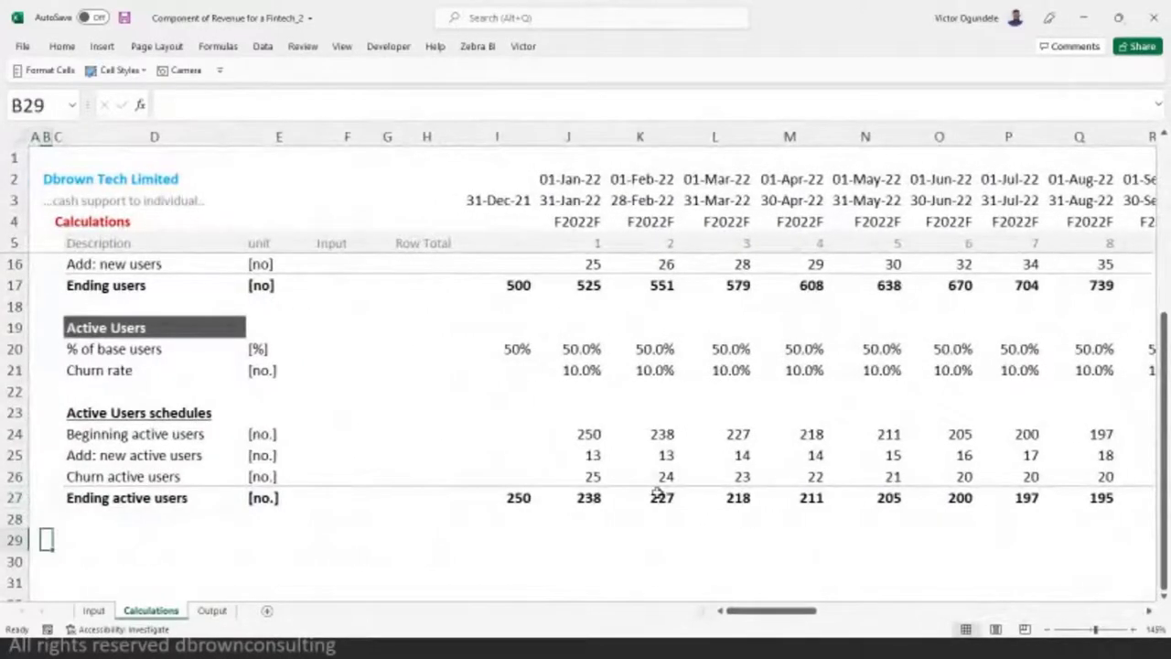
pyautogui.press('Right')
pyautogui.press('Right')
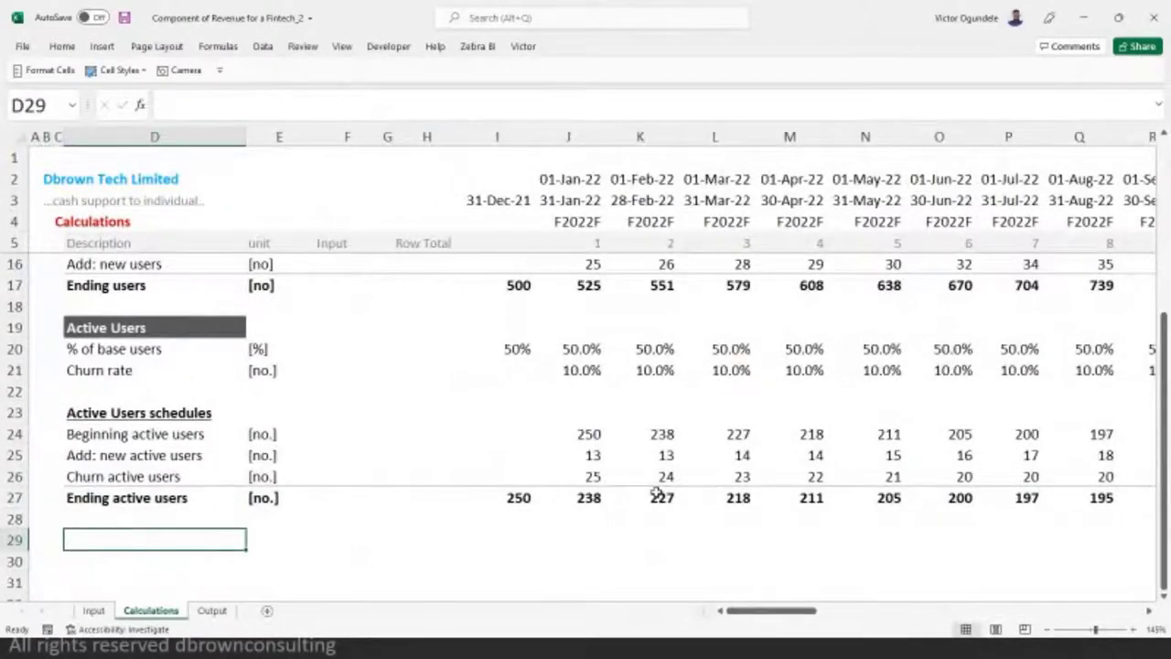
pyautogui.write('% fof ')
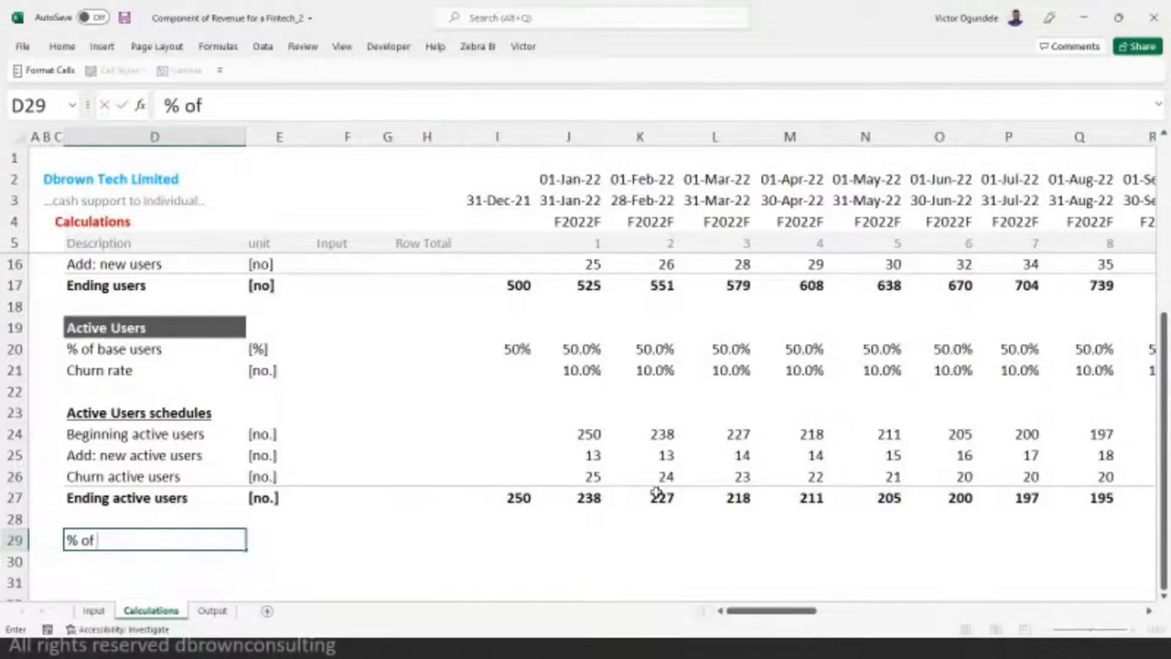
pyautogui.write('active user')
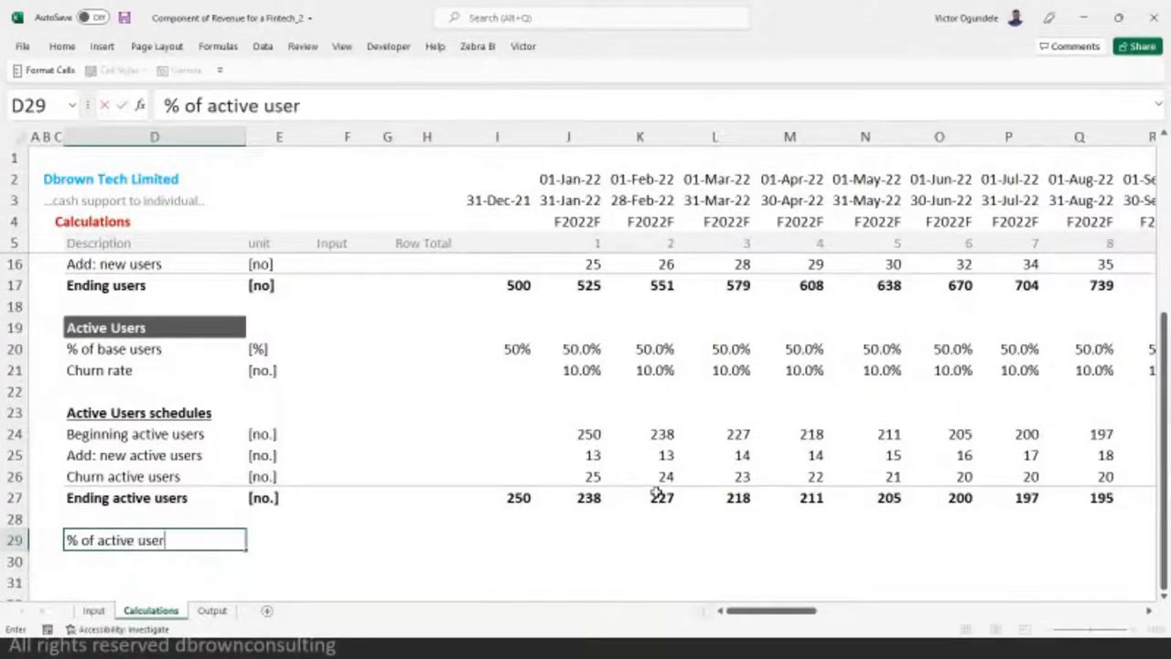
pyautogui.write('s tobas')
pyautogui.press('BackSpace')
pyautogui.press('BackSpace')
pyautogui.press('BackSpace')
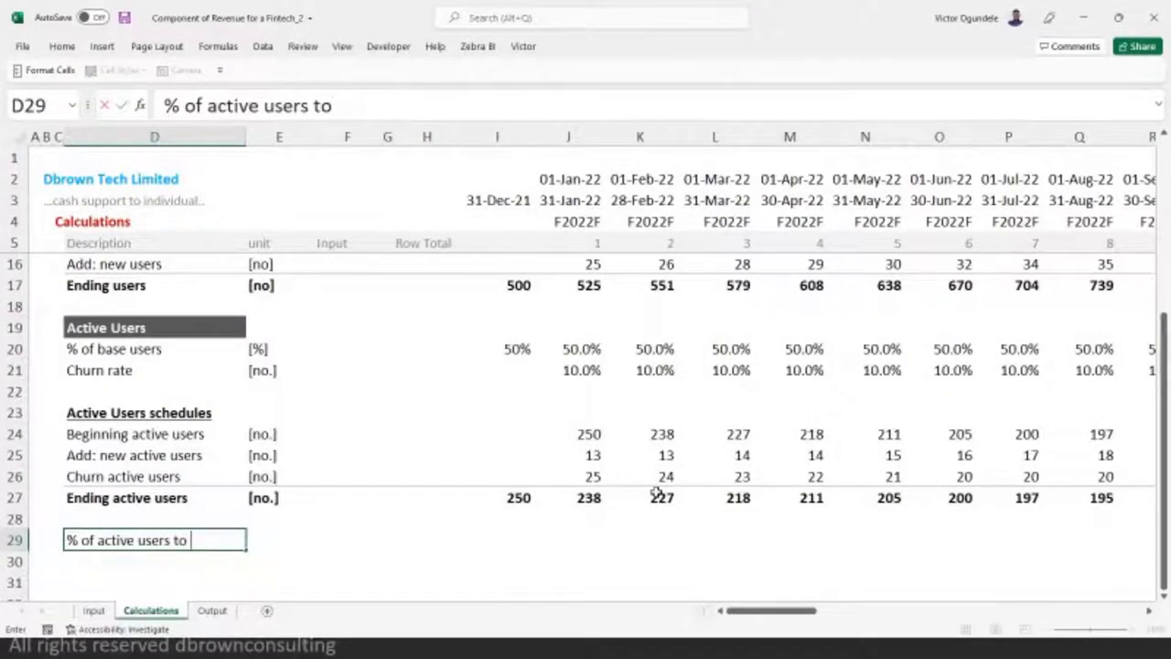
pyautogui.write('base ')
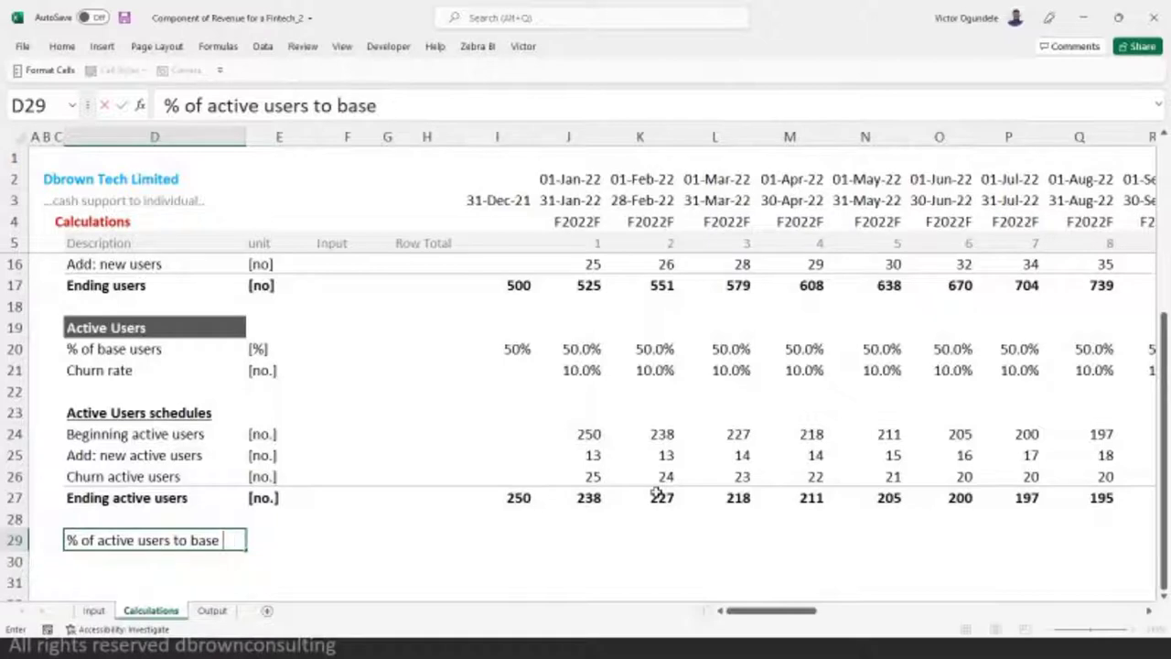
pyautogui.write('yusers')
pyautogui.hotkey('ctrl', 'Return')
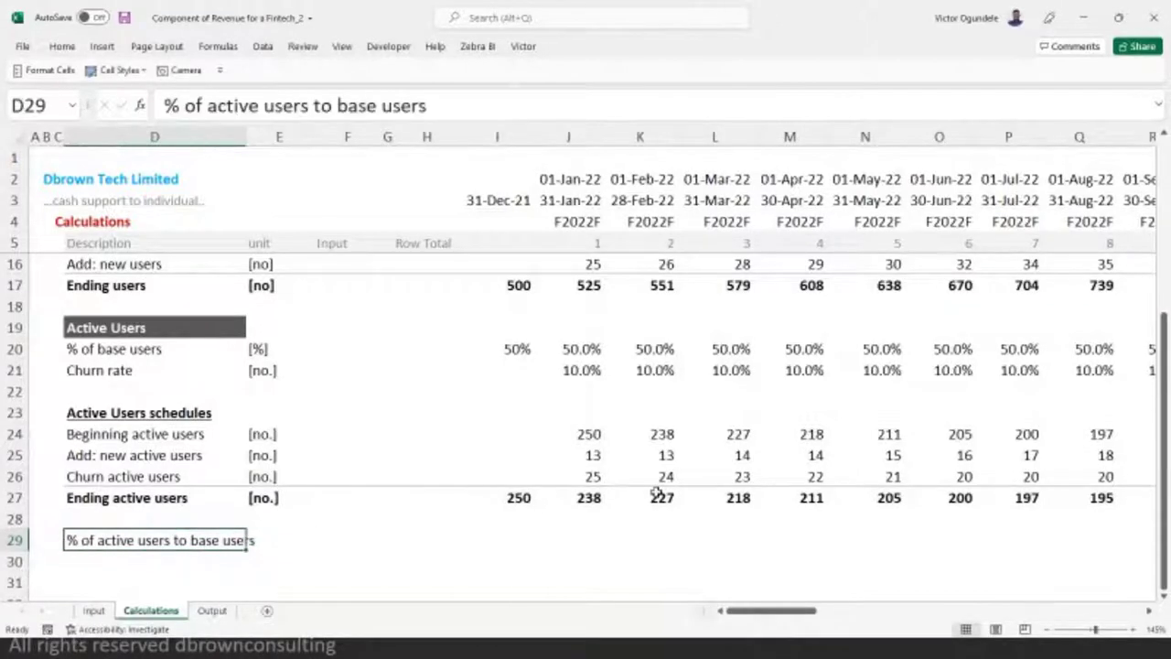
pyautogui.press('Right')
pyautogui.press('Right')
pyautogui.press('Right')
pyautogui.press('Right')
pyautogui.press('Right')
pyautogui.press('Right')
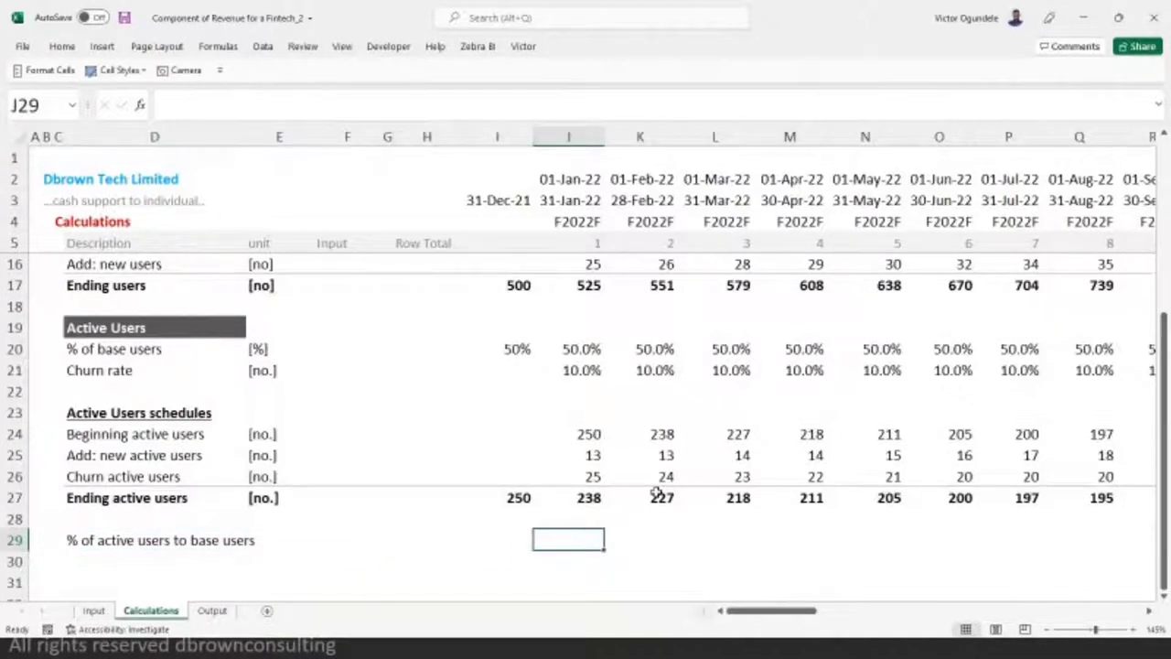
# - Enter =J27/J17 in J29 and give it the Percent cell style
pyautogui.write('=')
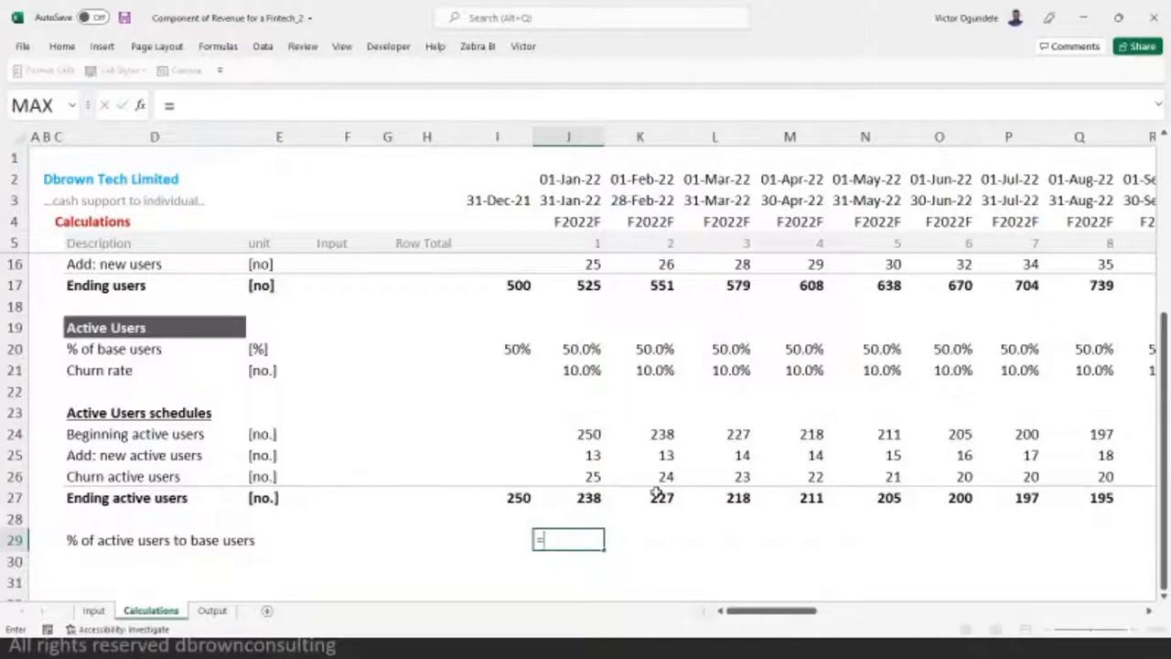
pyautogui.press('Up')
pyautogui.press('Up')
pyautogui.write('/')
pyautogui.press('Up')
pyautogui.press('Up')
pyautogui.press('Up')
pyautogui.press('Up')
pyautogui.press('Up')
pyautogui.press('Up')
pyautogui.press('Up')
pyautogui.press('Up')
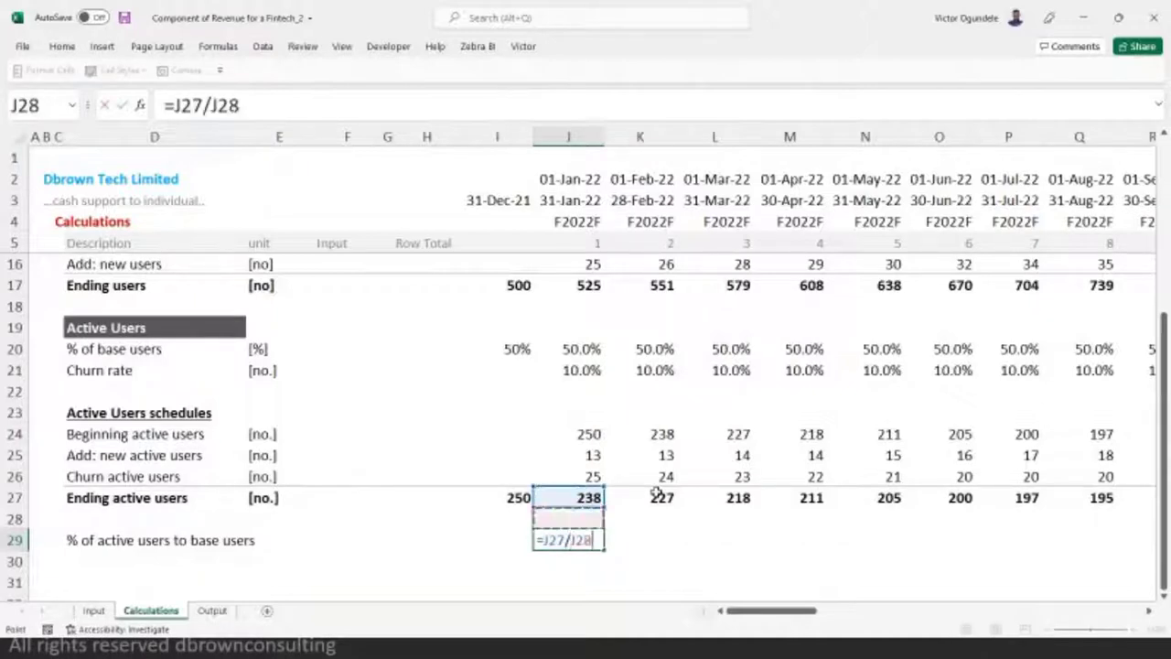
pyautogui.press('Up')
pyautogui.press('Up')
pyautogui.press('Up')
pyautogui.press('Up')
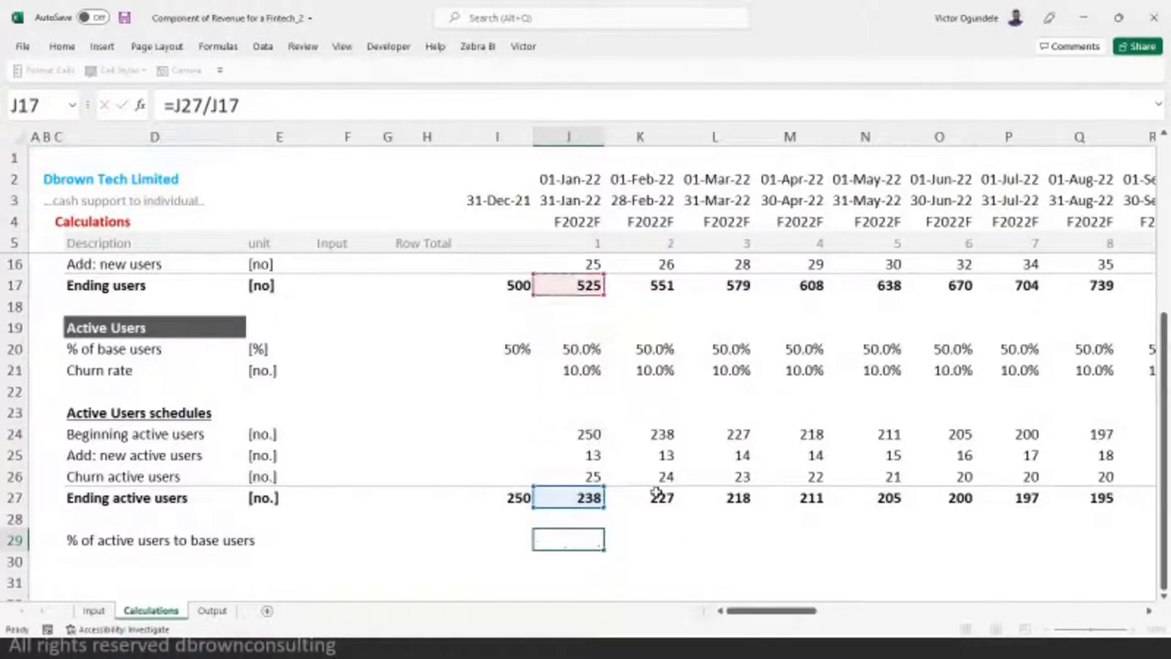
pyautogui.hotkey('ctrl', 'Return')
pyautogui.click(112, 70)
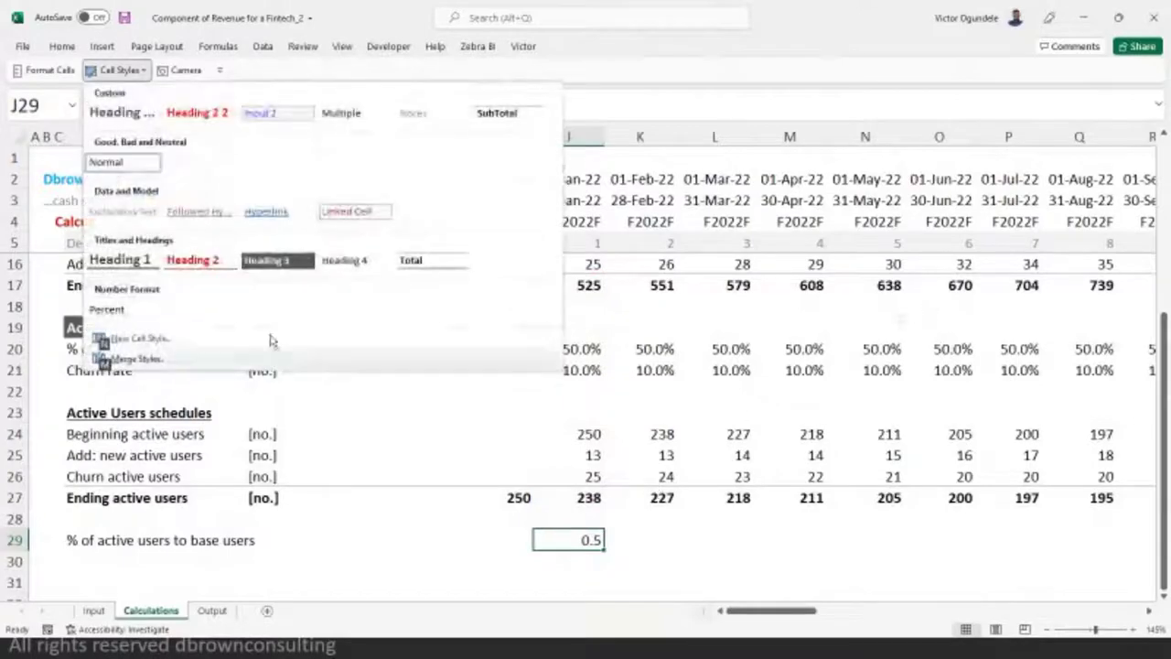
pyautogui.click(121, 316)
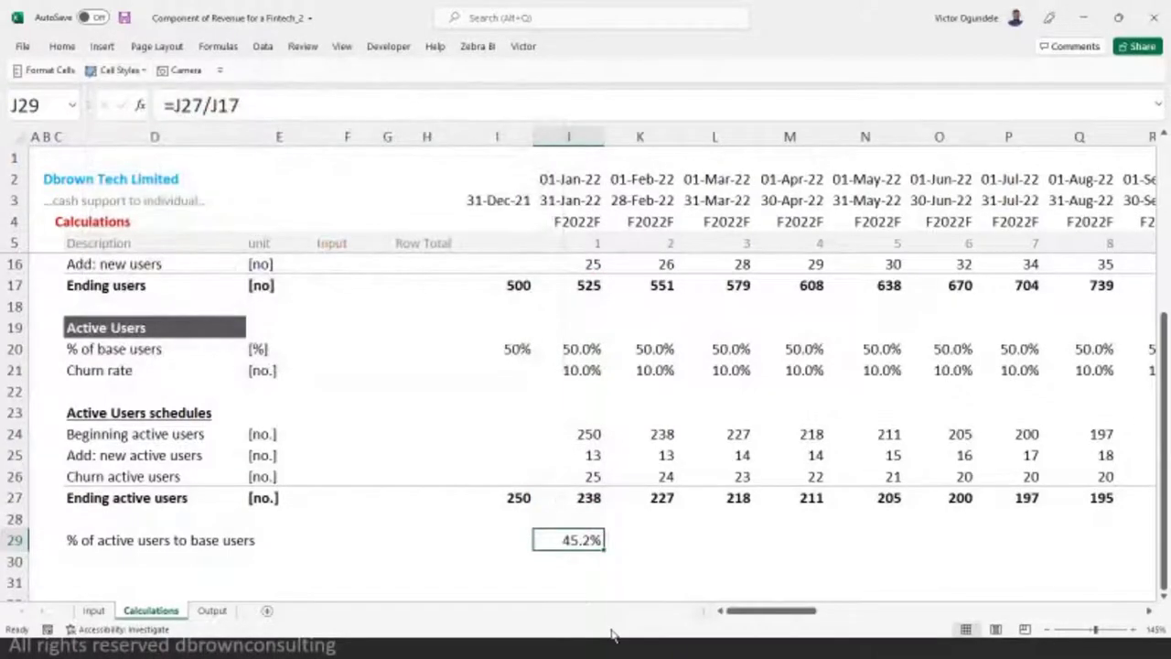
# - Copy the percentage formula across row 29 through Dec-26, checking the copied formula in L29
pyautogui.hotkey('ctrl', 'shift', 'Right')
pyautogui.hotkey('ctrl', 'r')
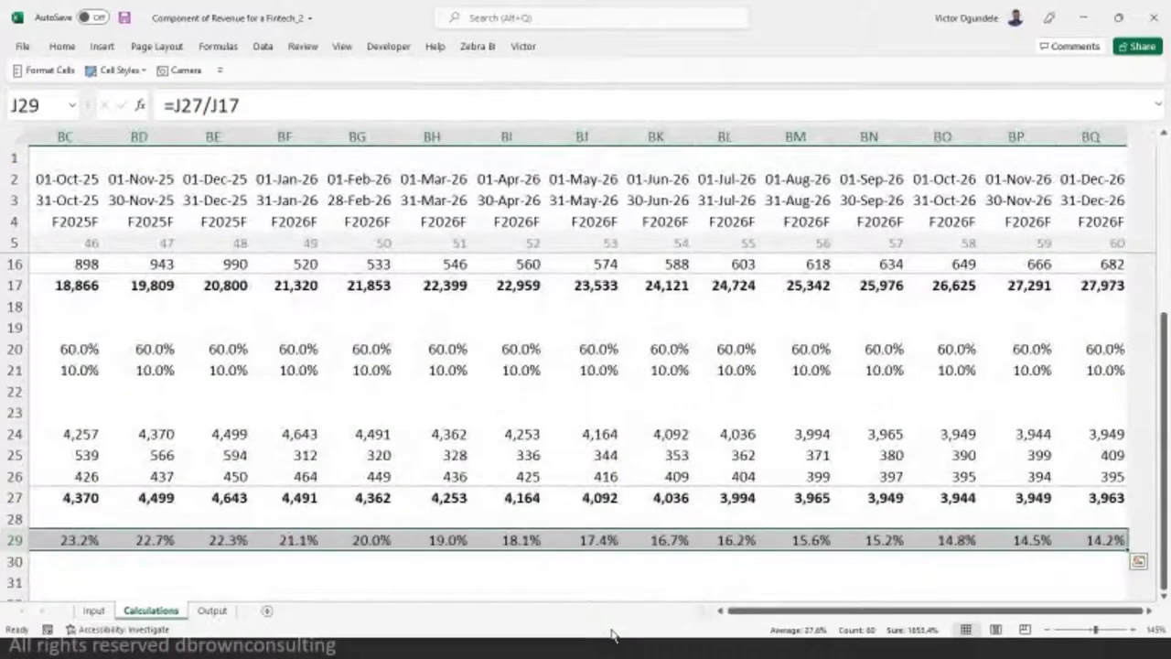
pyautogui.press('Left')
pyautogui.press('Left')
pyautogui.press('Right')
pyautogui.press('Right')
pyautogui.press('Right')
pyautogui.press('Right')
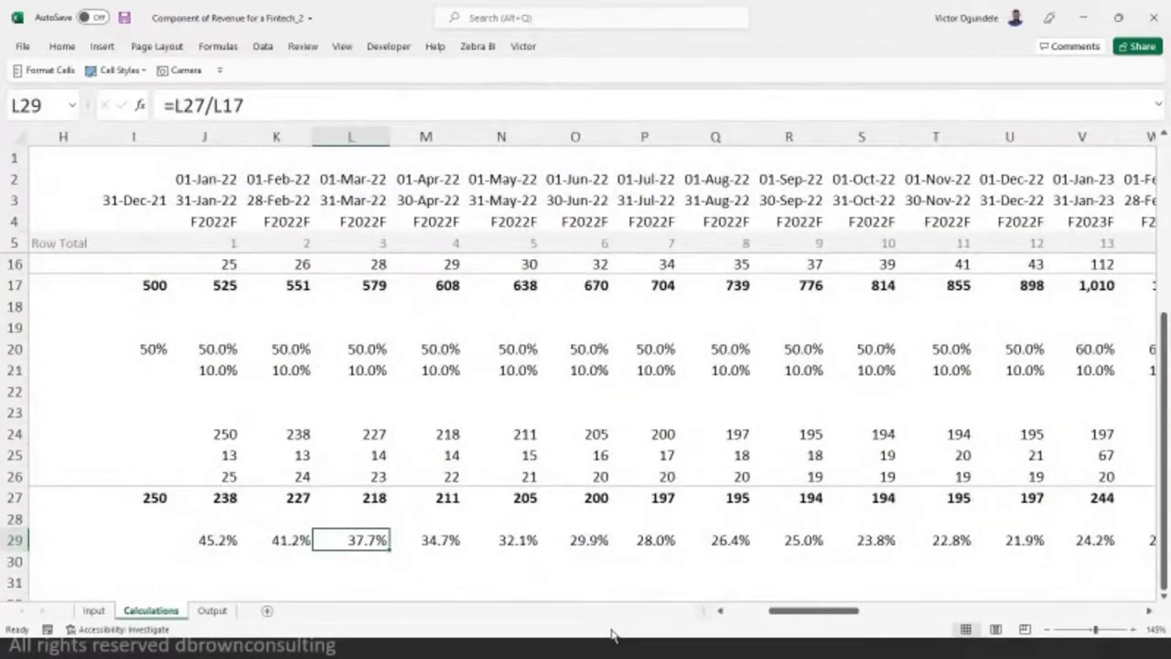
pyautogui.press('Left')
pyautogui.press('Left')
pyautogui.press('Left')
pyautogui.press('Left')
pyautogui.press('Left')
pyautogui.press('Left')
pyautogui.press('Left')
pyautogui.press('Left')
pyautogui.press('Left')
pyautogui.press('Left')
pyautogui.press('Left')
# - Freeze panes at cell F6 on the Calculations sheet
pyautogui.scroll(-1, 613, 634)
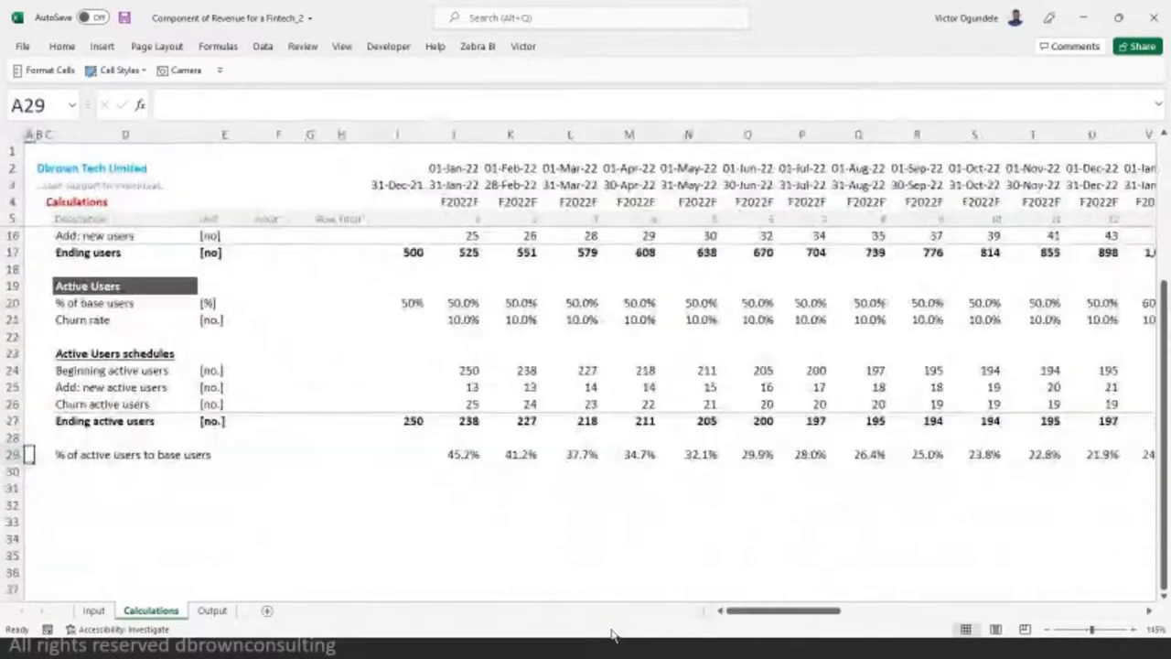
pyautogui.scroll(4, 589, 319)
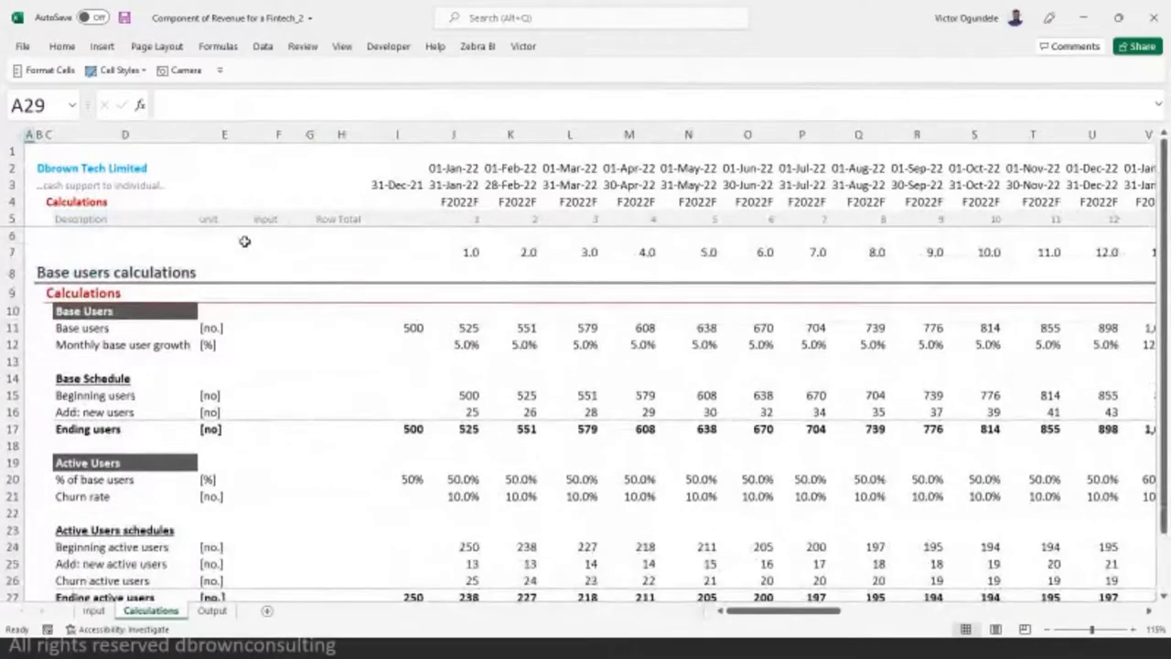
pyautogui.click(262, 270)
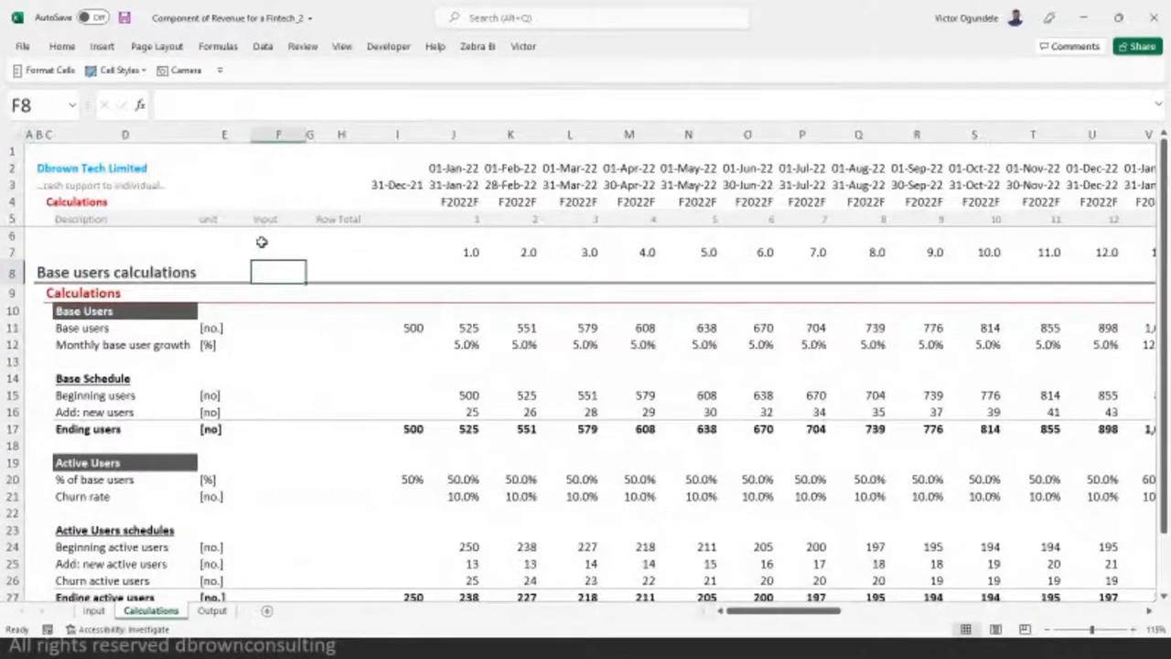
pyautogui.click(261, 240)
pyautogui.hotkey('alt', 'w')
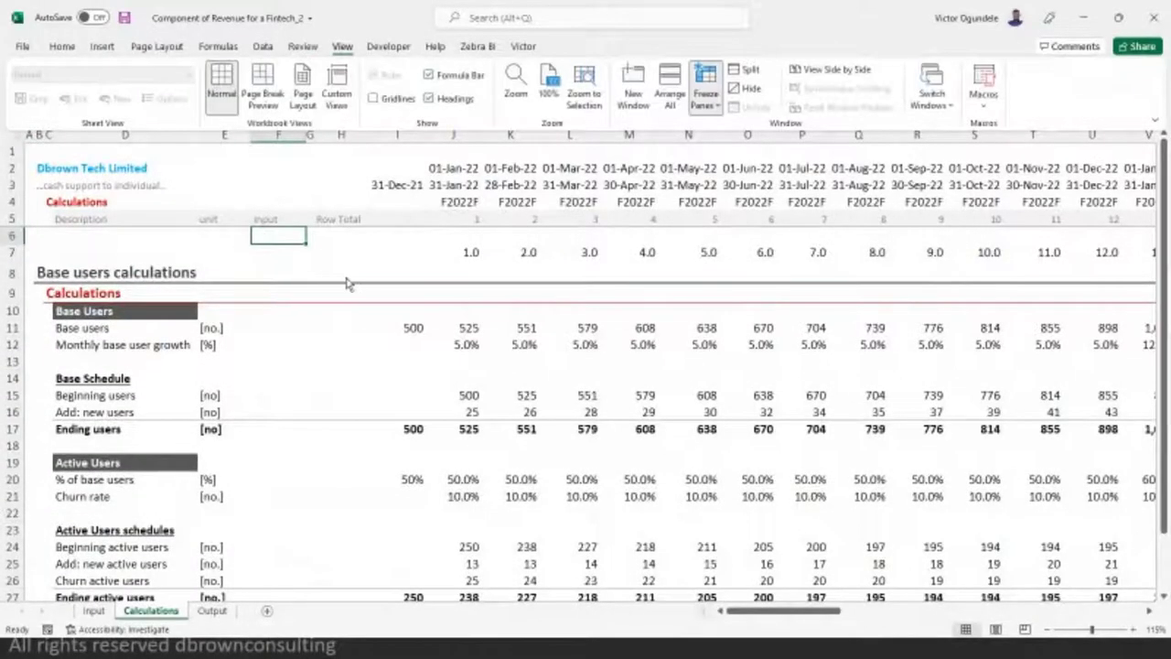
pyautogui.press('Escape')
pyautogui.hotkey('alt', 'w')
pyautogui.press('f')
pyautogui.press('f')
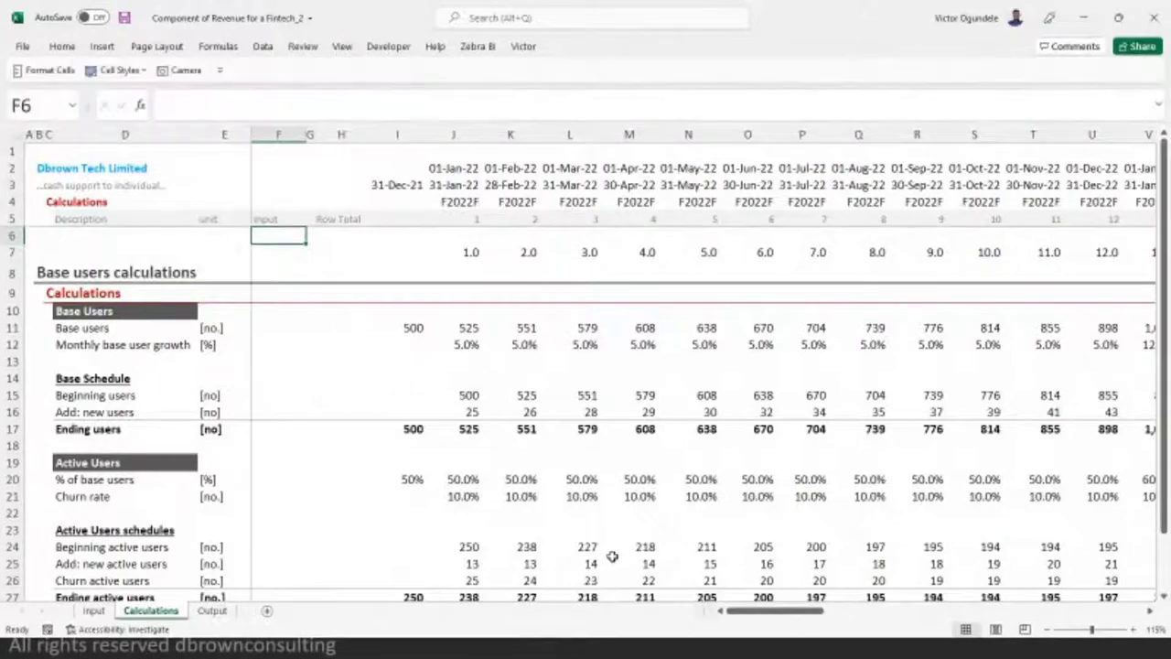
# - Check the % of active users formulas out to the Dec-26 column
pyautogui.click(430, 497)
pyautogui.press('Down')
pyautogui.press('Down')
pyautogui.press('Down')
pyautogui.press('Down')
pyautogui.press('Down')
pyautogui.press('Down')
pyautogui.press('Down')
pyautogui.press('Down')
pyautogui.press('Down')
pyautogui.press('Down')
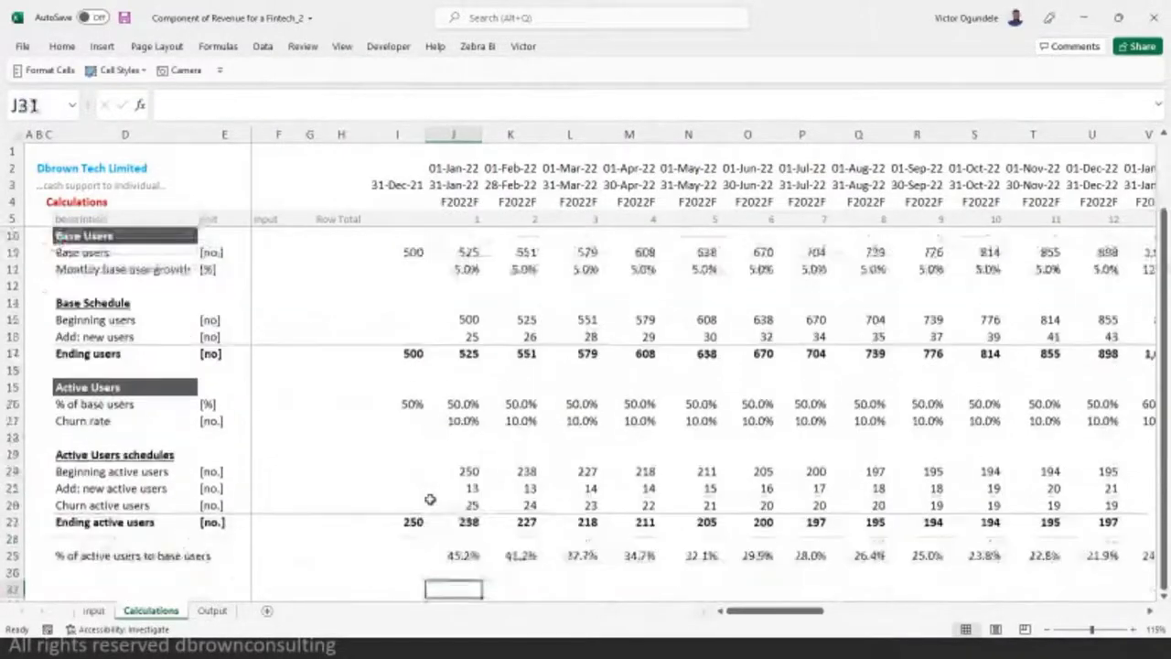
pyautogui.press('Up')
pyautogui.press('Up')
pyautogui.hotkey('ctrl', 'Right')
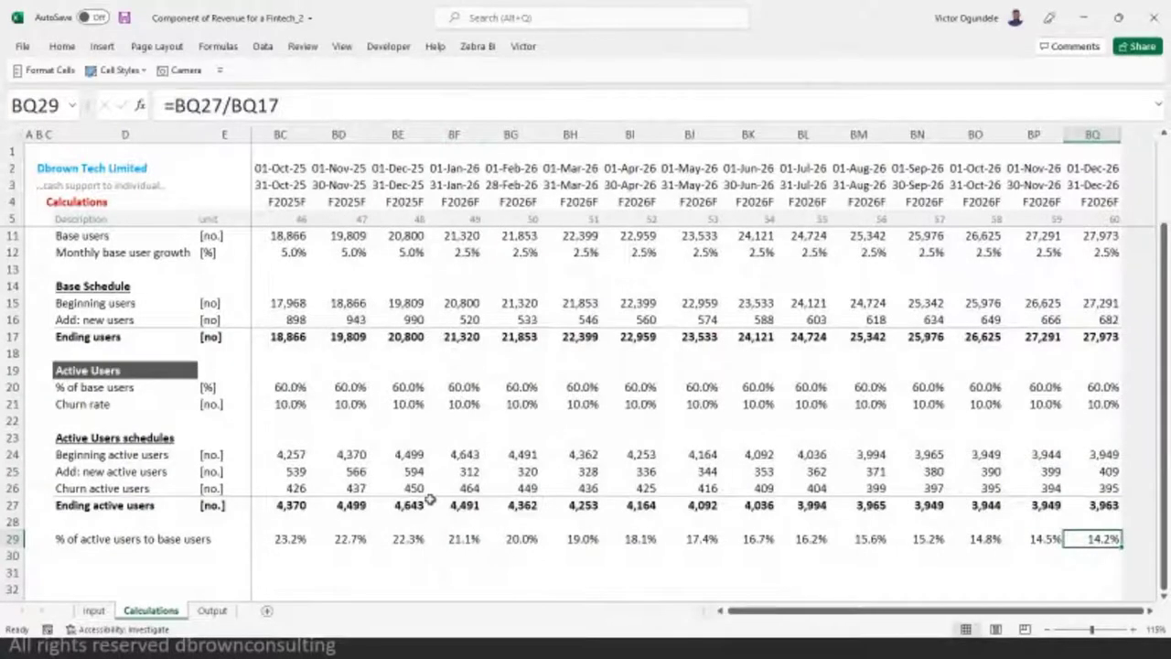
pyautogui.press('Left')
pyautogui.press('Left')
pyautogui.press('Left')
pyautogui.press('Left')
pyautogui.press('Left')
pyautogui.press('Left')
pyautogui.press('Left')
pyautogui.press('Left')
pyautogui.press('Left')
pyautogui.press('Left')
pyautogui.press('Left')
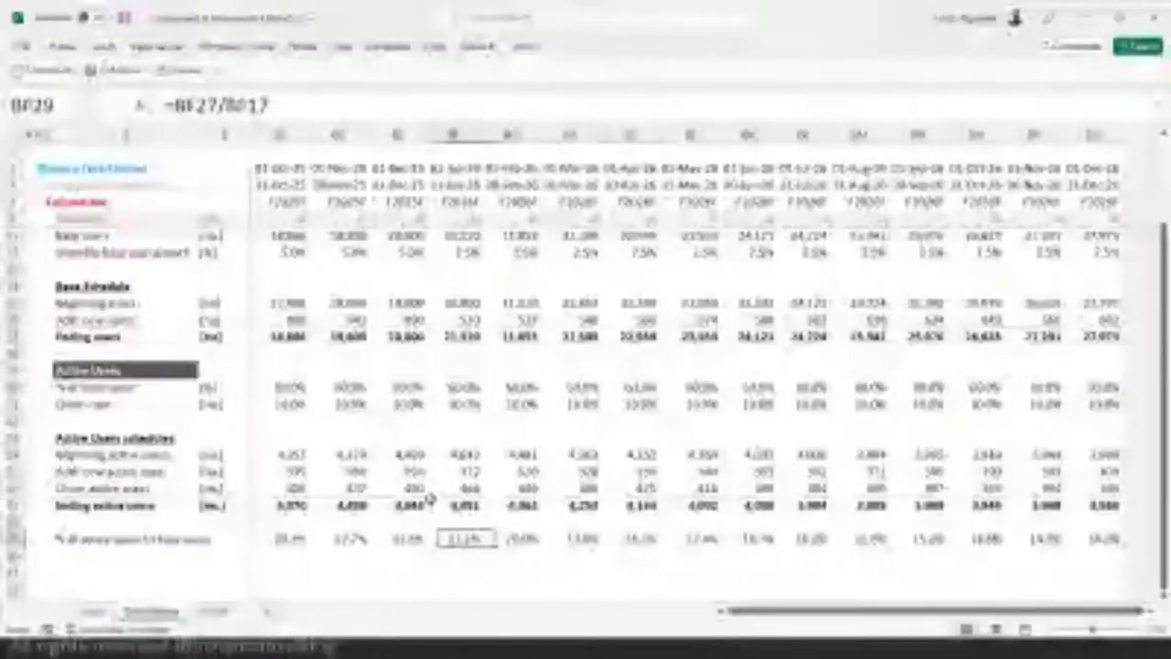
pyautogui.hotkey('ctrl', 'Right')
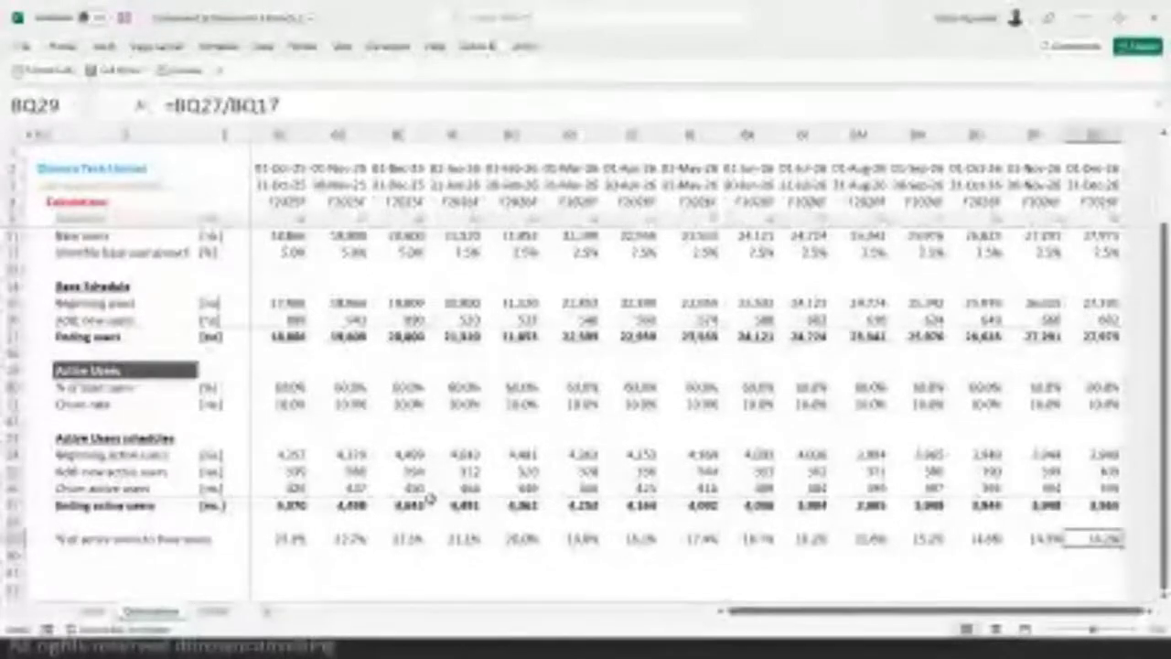
# - Inspect the Dec-26 ending, churn and new active users formulas, then return to January
pyautogui.press('Up')
pyautogui.press('Up')
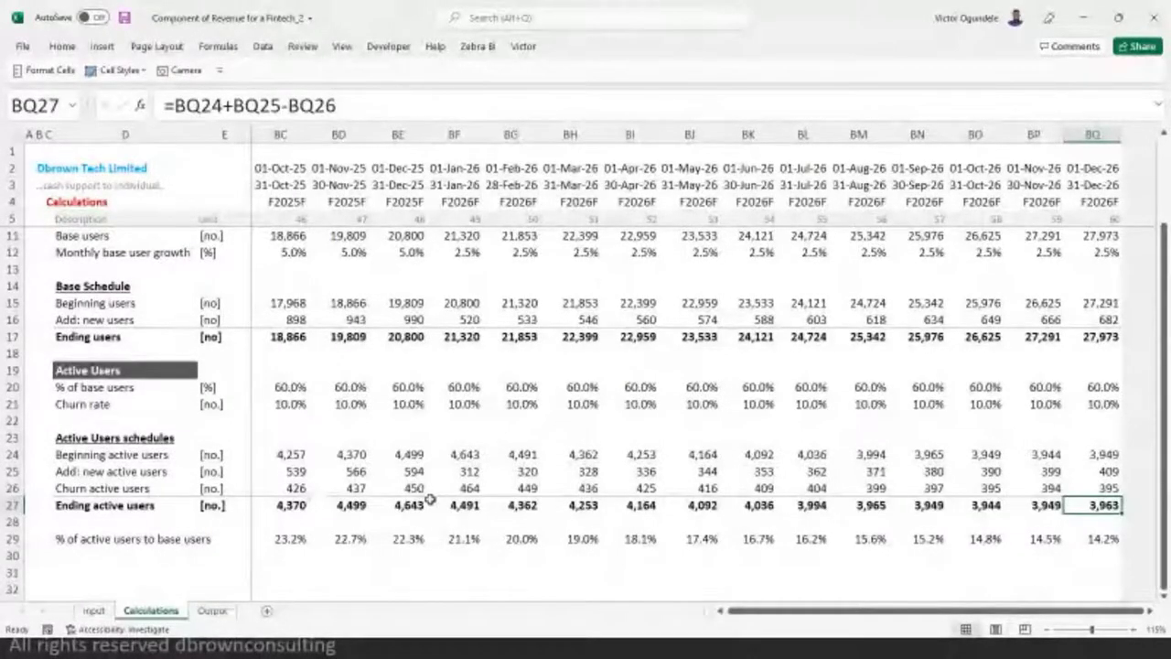
pyautogui.press('Up')
pyautogui.press('Left')
pyautogui.press('Left')
pyautogui.press('Left')
pyautogui.press('Left')
pyautogui.press('Left')
pyautogui.press('Left')
pyautogui.press('Left')
pyautogui.press('Left')
pyautogui.press('Left')
pyautogui.press('Left')
pyautogui.press('Left')
pyautogui.press('Left')
pyautogui.press('Left')
pyautogui.press('Left')
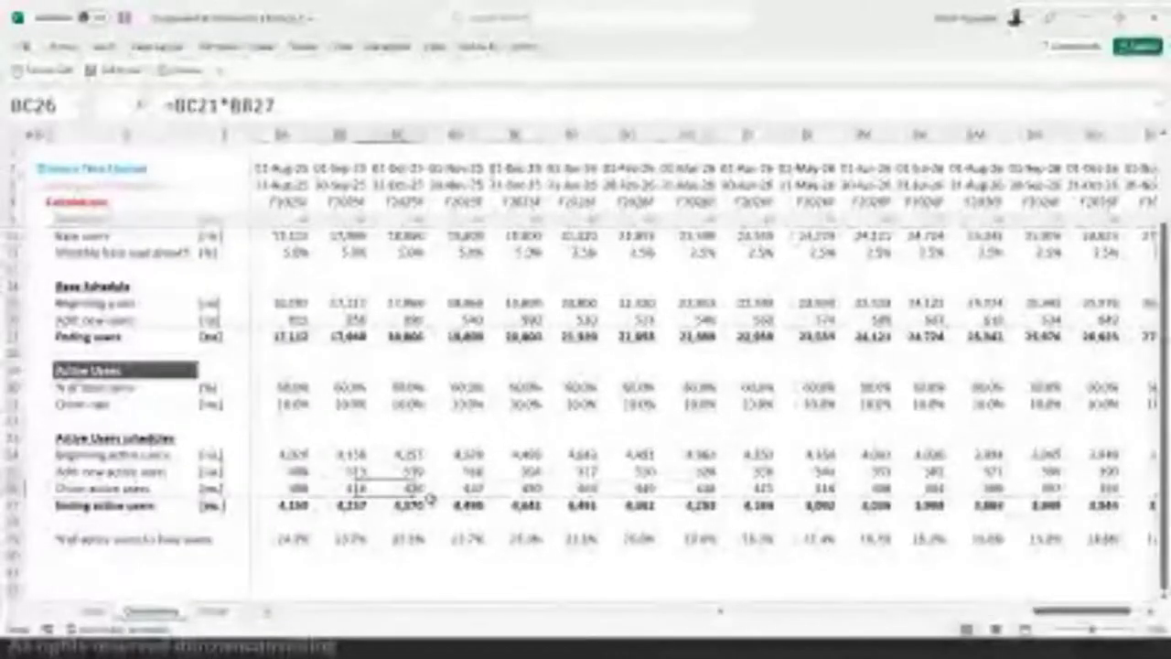
pyautogui.press('Right')
pyautogui.press('Right')
pyautogui.press('Right')
pyautogui.press('Right')
pyautogui.press('Right')
pyautogui.press('Right')
pyautogui.press('Right')
pyautogui.press('Right')
pyautogui.press('Right')
pyautogui.press('Right')
pyautogui.press('Right')
pyautogui.press('Right')
pyautogui.press('Right')
pyautogui.press('Right')
pyautogui.press('Up')
pyautogui.press('Down')
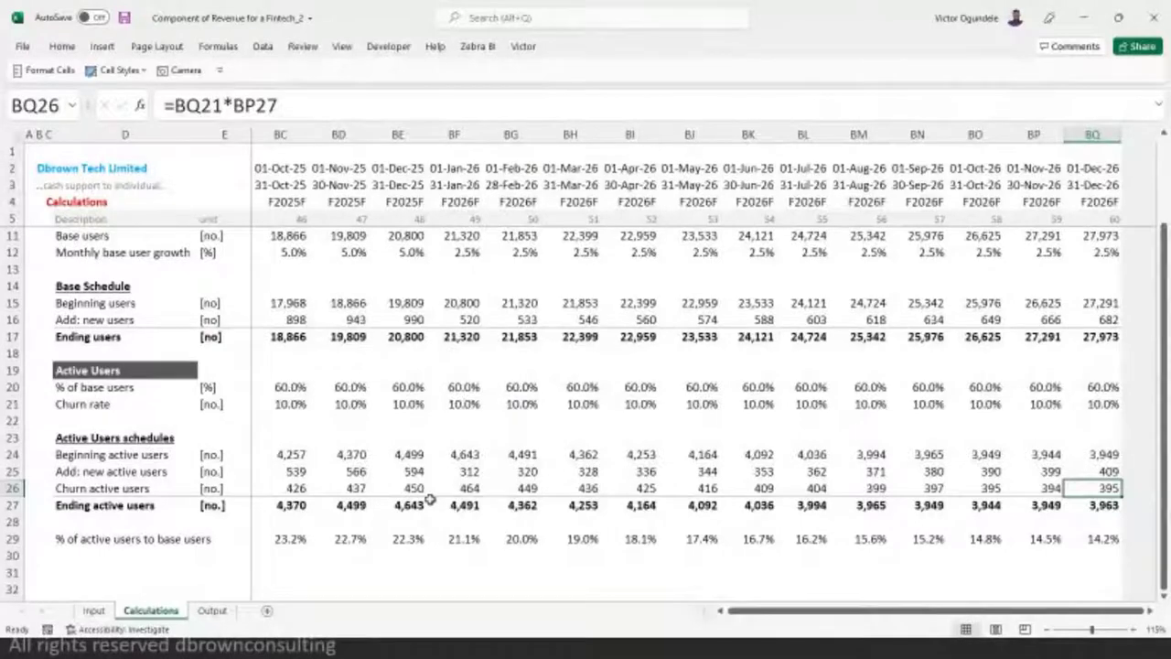
pyautogui.press('Down')
pyautogui.press('Down')
pyautogui.press('Down')
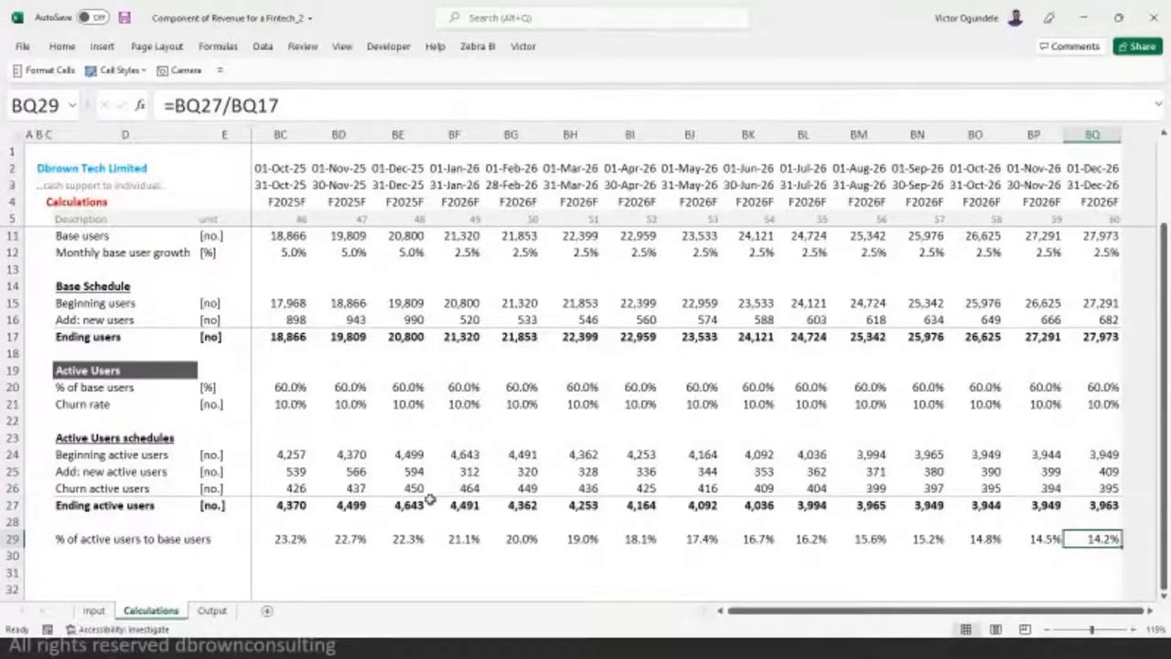
pyautogui.hotkey('ctrl', 'Left')
pyautogui.hotkey('ctrl', 'Left')
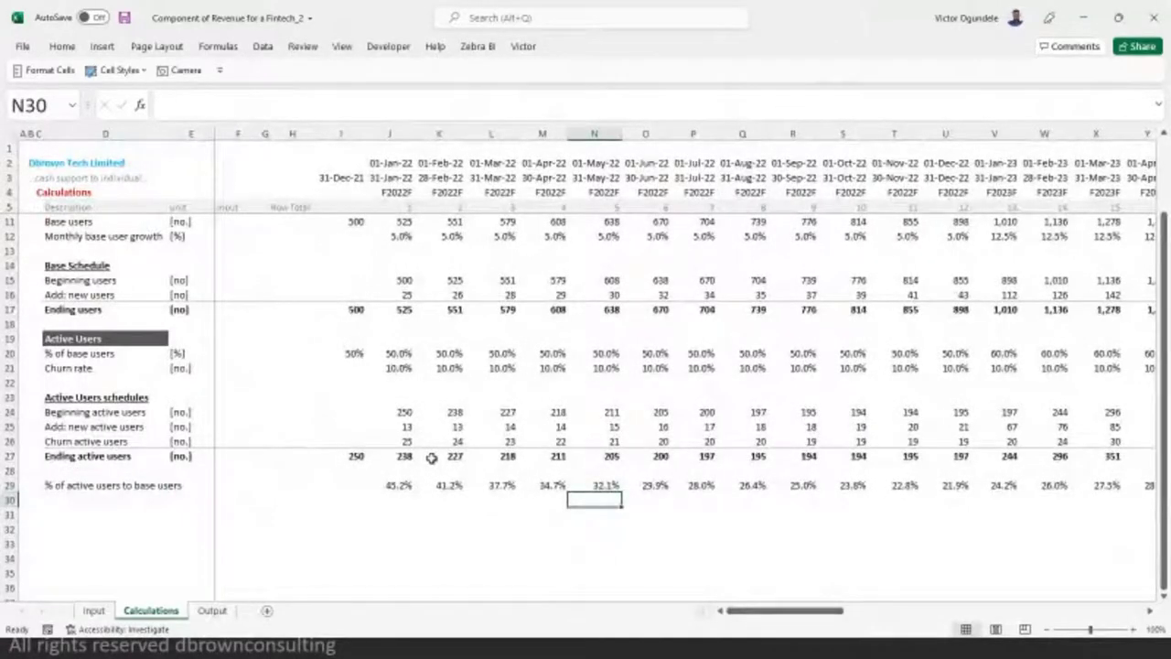
# - Inspect the churn rate LOOKUP in J21, then change the Input sheet's churn unit to [%/annum]
pyautogui.keyDown('ctrl'); pyautogui.scroll(1, 430, 457); pyautogui.keyUp('ctrl')
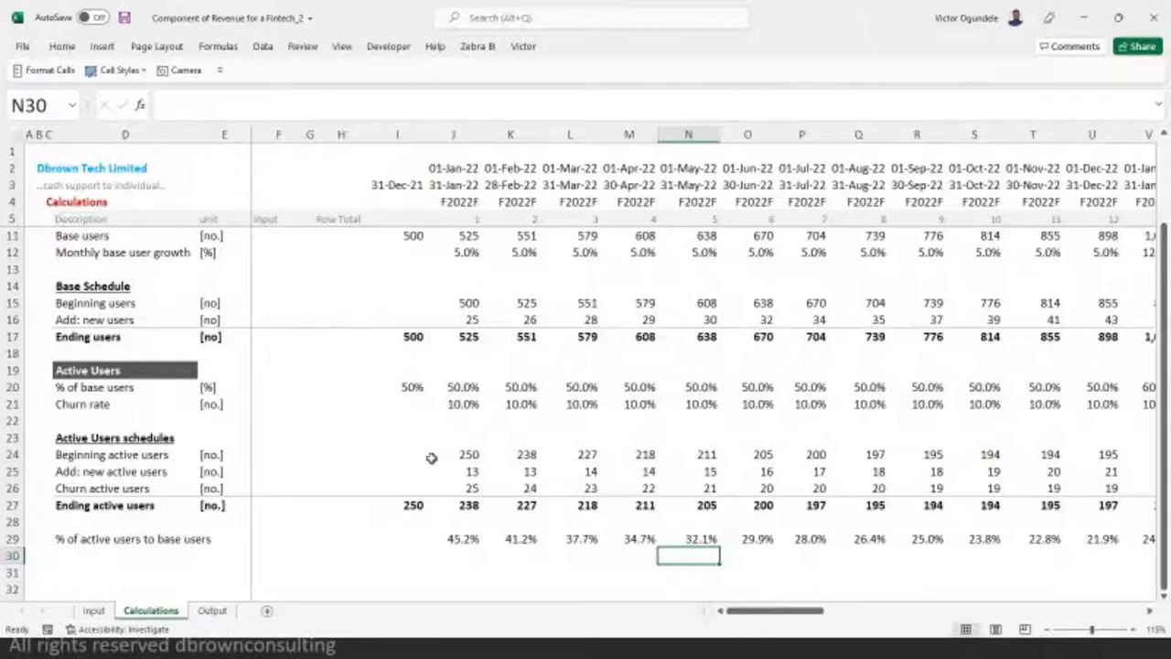
pyautogui.click(465, 405)
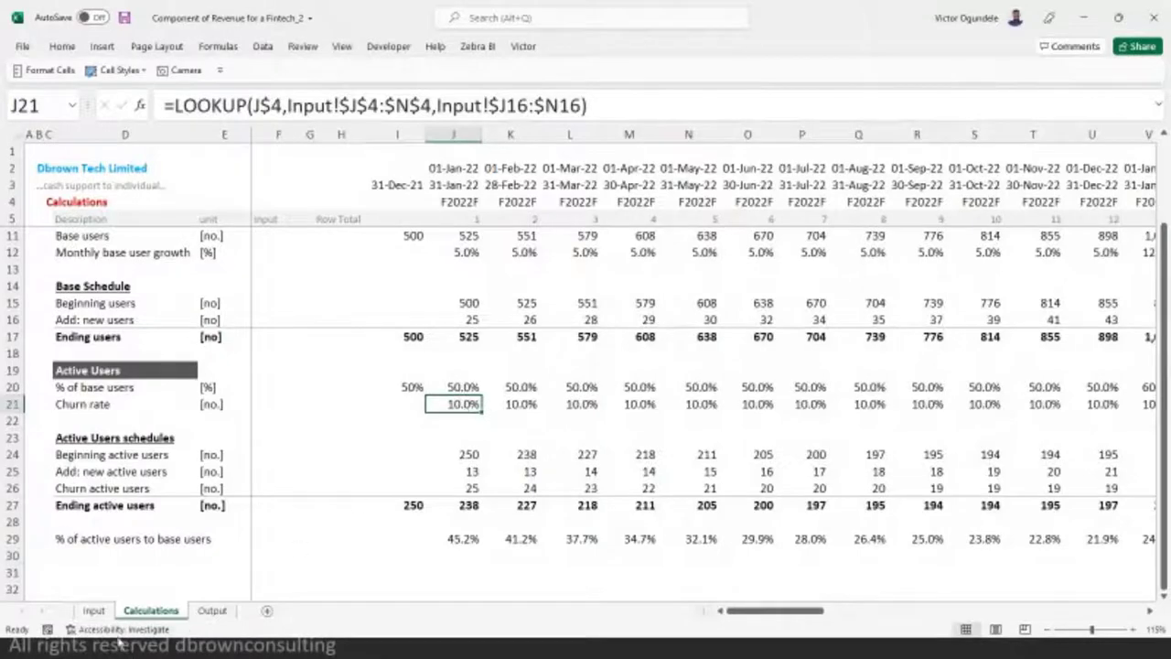
pyautogui.click(93, 610)
pyautogui.press('Down')
pyautogui.press('Right')
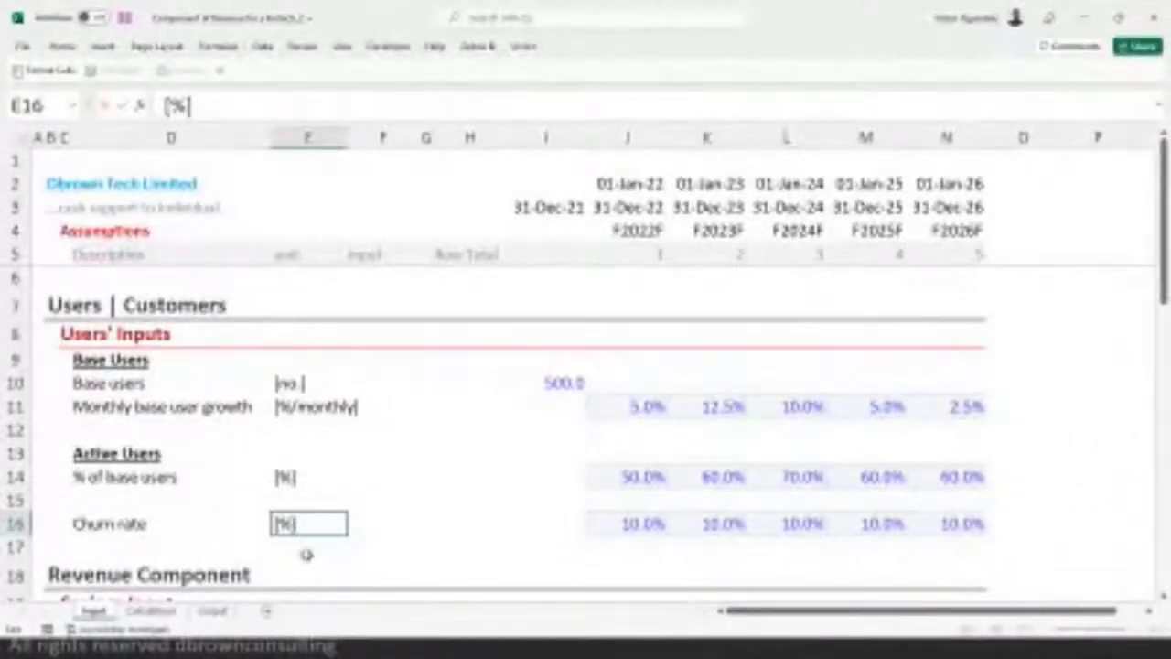
pyautogui.write('/annum')
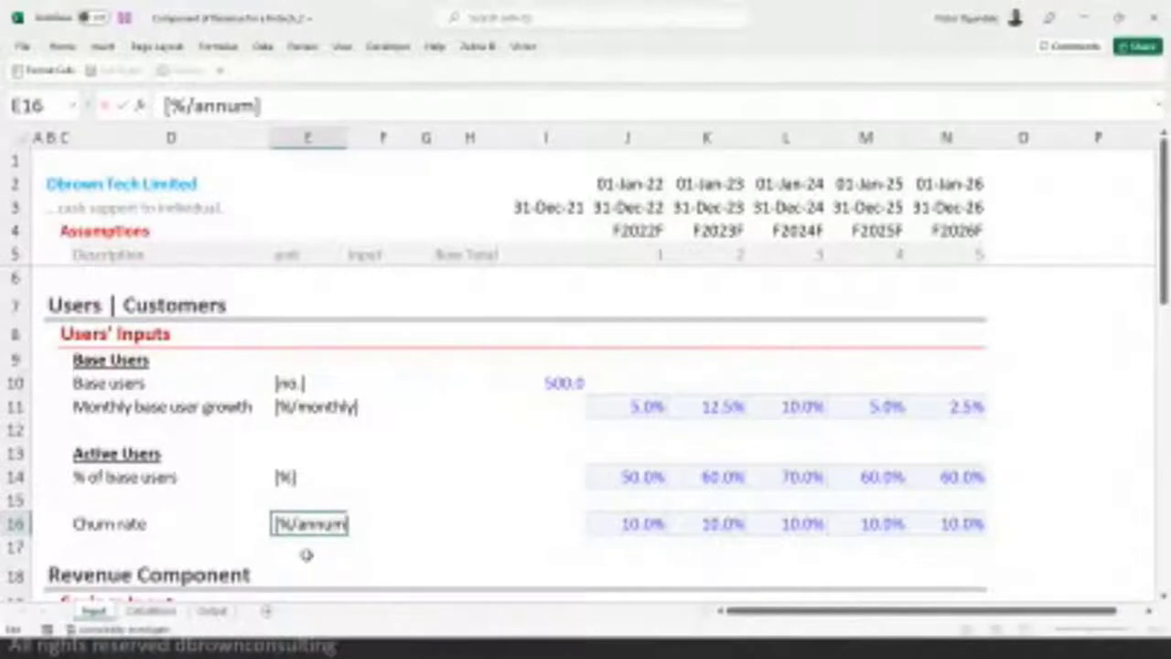
pyautogui.hotkey('ctrl', 'Return')
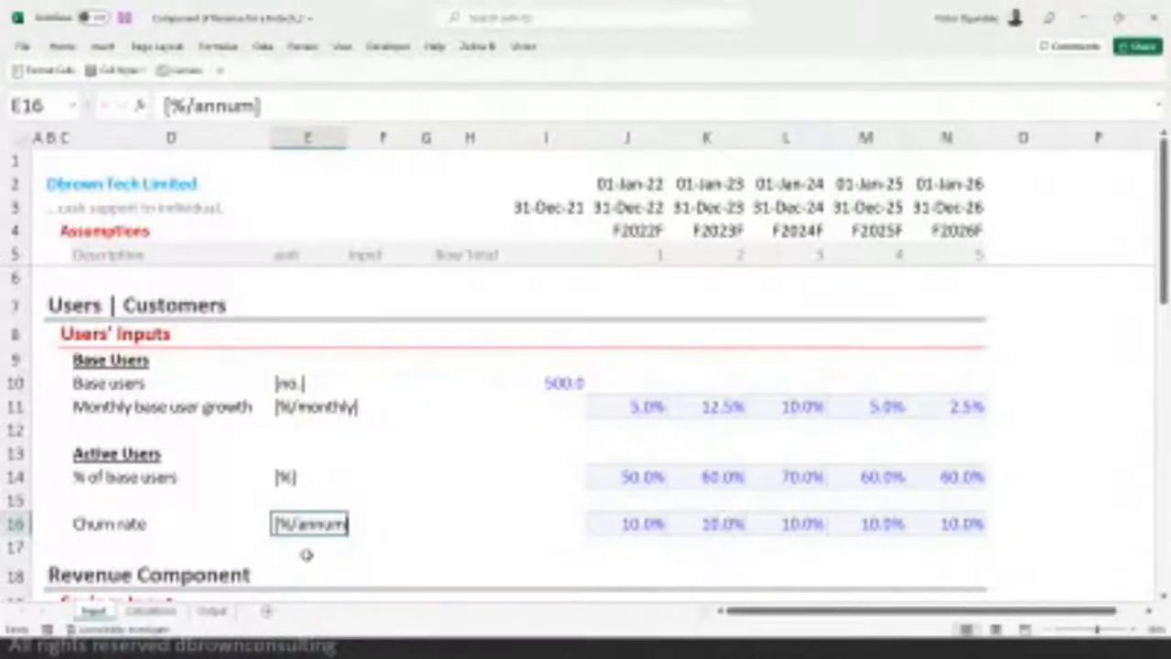
# - Compare the Calculations sheet with the Input sheet, ending on the Input sheet
pyautogui.hotkey('ctrl', 'pagedown')
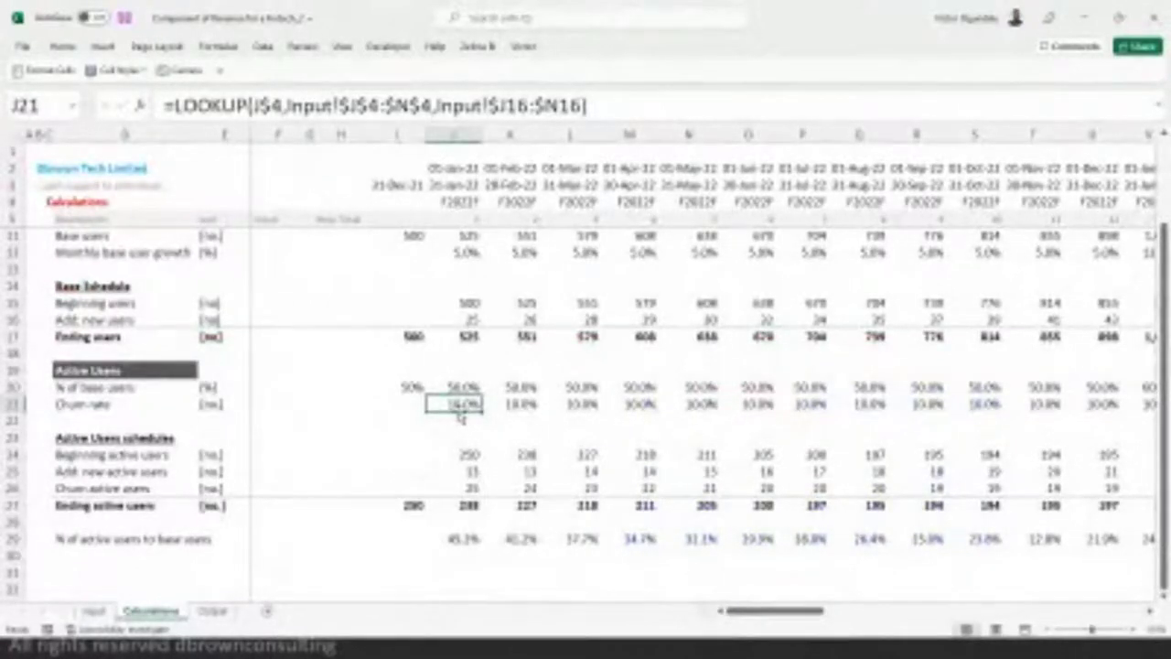
pyautogui.hotkey('ctrl', 'pageup')
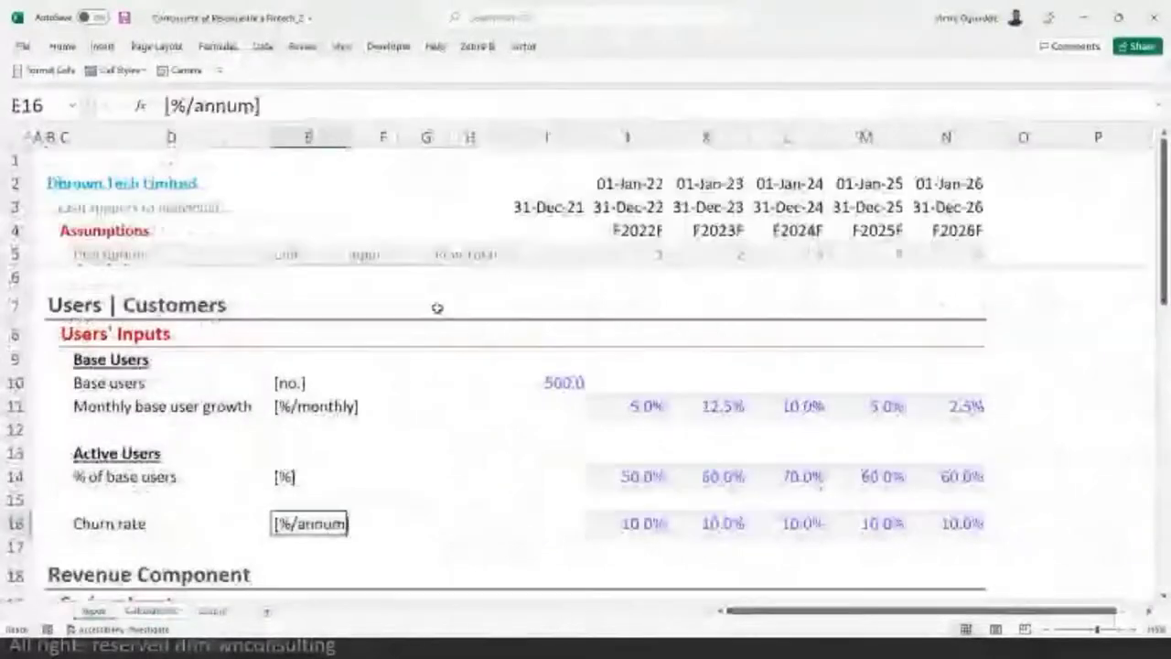
pyautogui.scroll(-3, 438, 308)
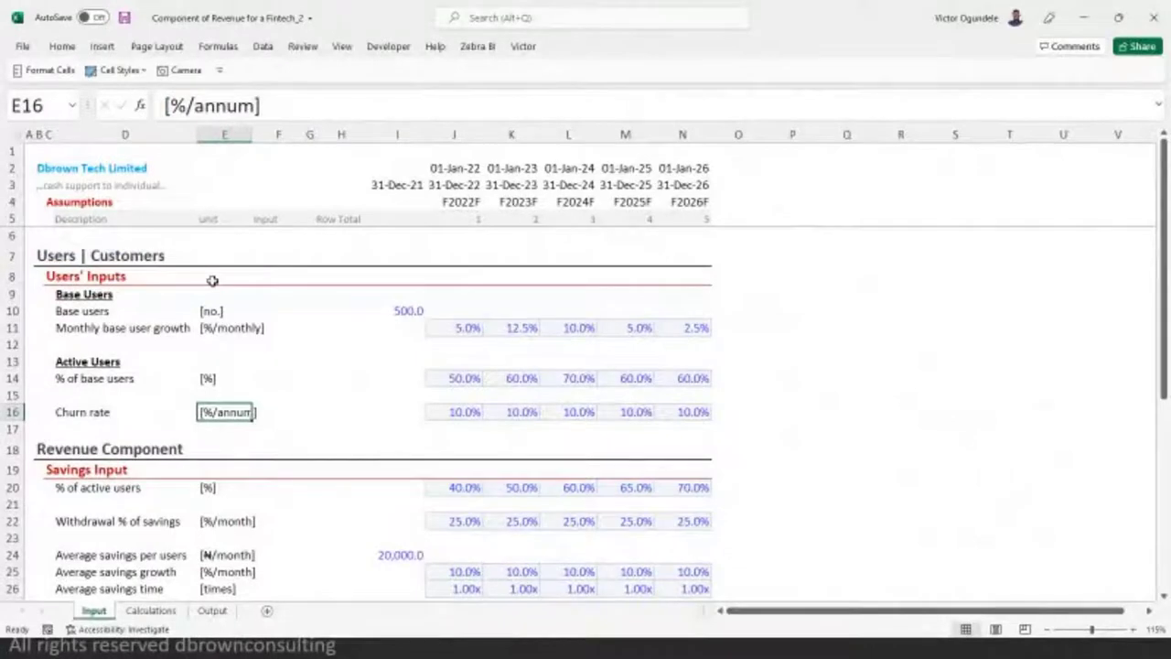
# - Insert blank rows above Revenue Component, then delete the extra ones
pyautogui.press('Down')
pyautogui.press('Down')
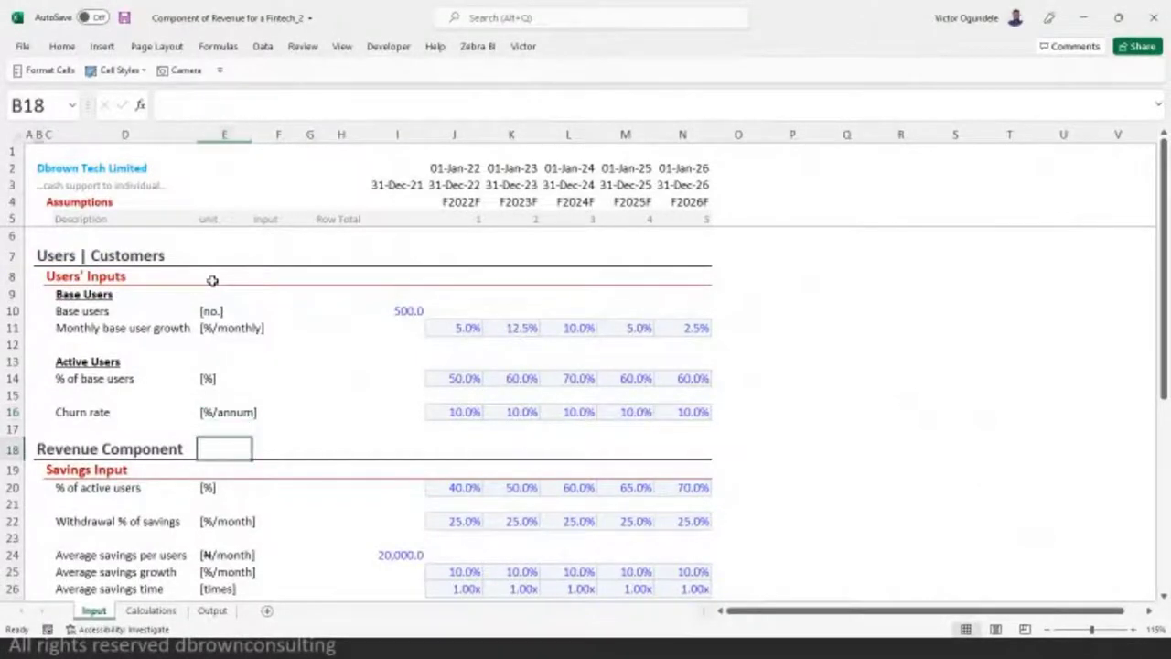
pyautogui.hotkey('shift', 'space')
pyautogui.hotkey('ctrl', 'shift', '+')
pyautogui.hotkey('ctrl', 'shift', '+')
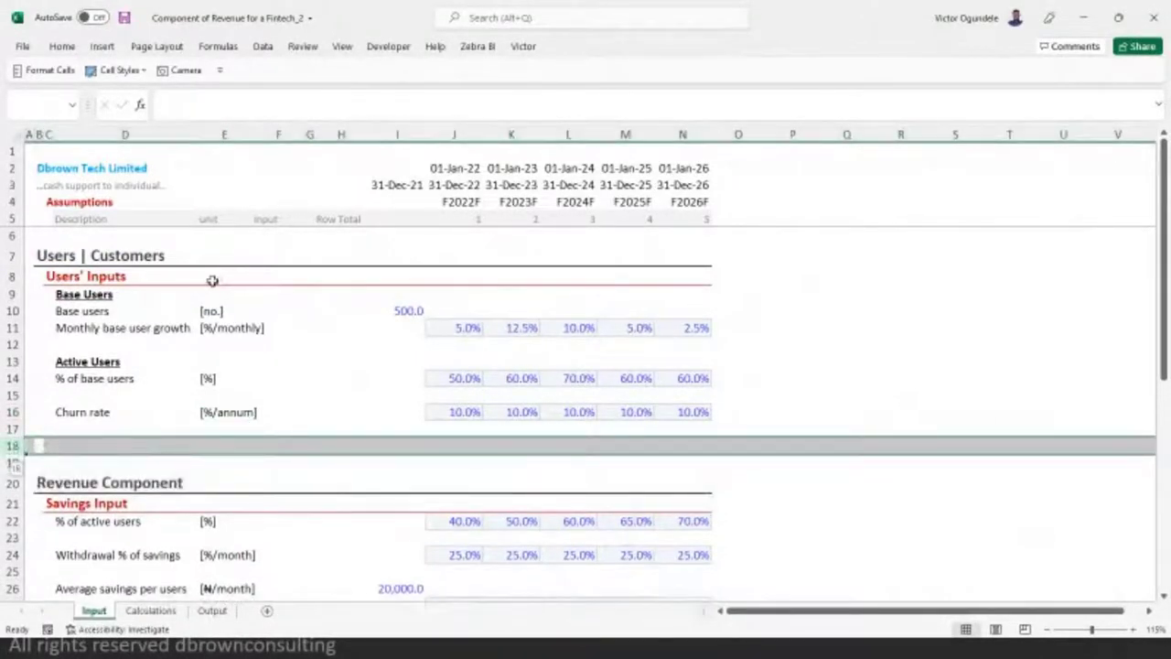
pyautogui.hotkey('ctrl', 'shift', '+')
pyautogui.press('Right')
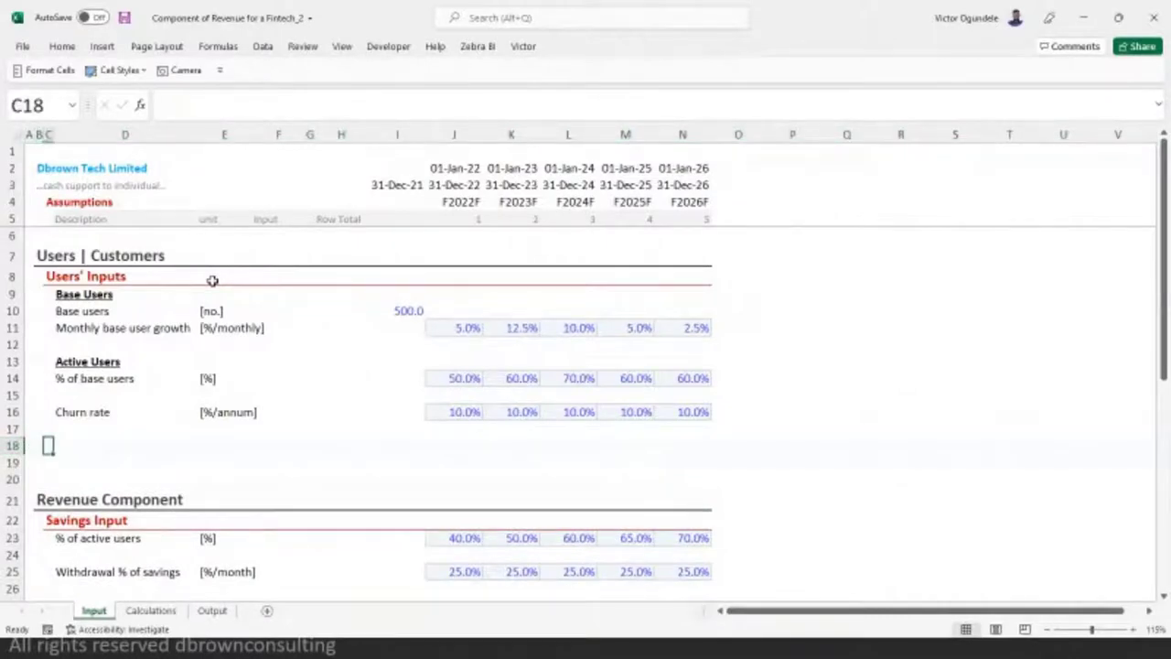
pyautogui.press('Up')
pyautogui.press('Up')
pyautogui.press('Up')
pyautogui.press('Up')
pyautogui.press('Up')
pyautogui.press('Right')
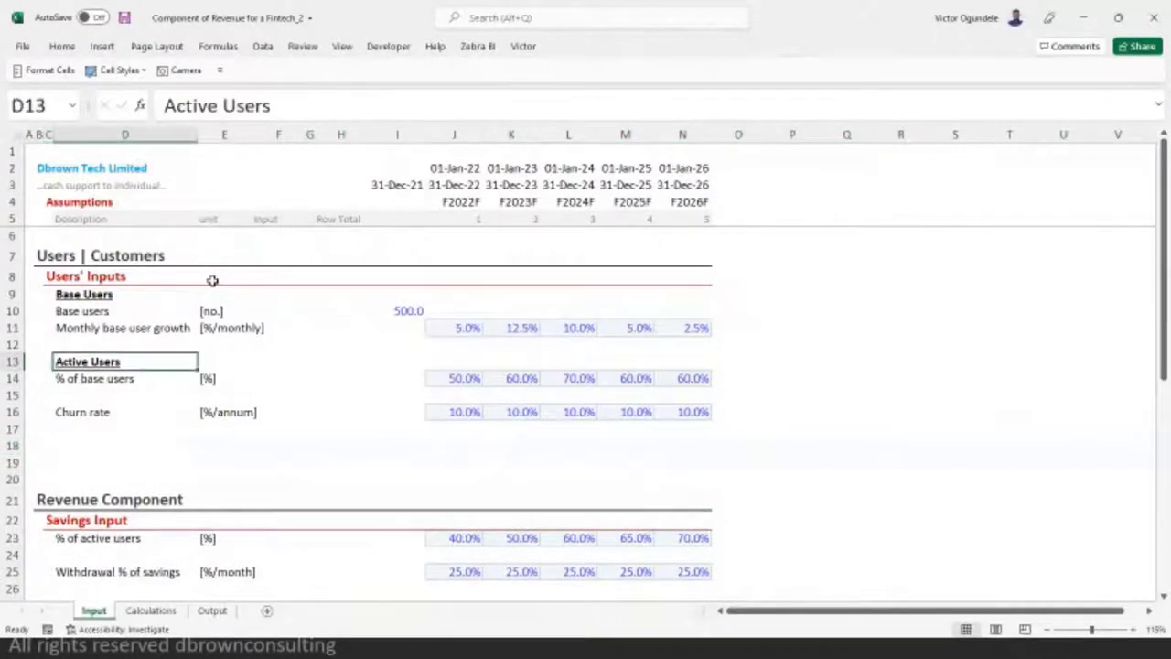
pyautogui.press('Down')
pyautogui.press('Down')
pyautogui.press('Down')
pyautogui.press('Down')
pyautogui.press('Down')
pyautogui.press('Left')
pyautogui.press('Left')
pyautogui.hotkey('shift', 'space')
pyautogui.hotkey('ctrl', '-')
pyautogui.hotkey('ctrl', '-')
pyautogui.hotkey('ctrl', '-')
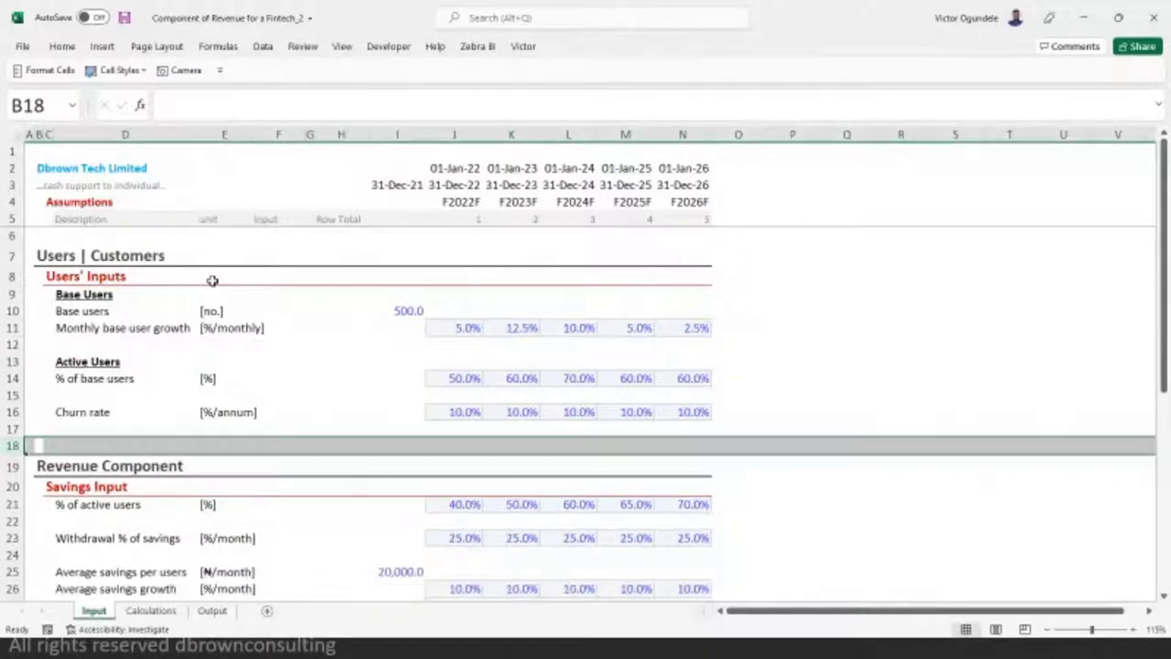
# - Insert five blank rows above the Users | Customers section at row 6
pyautogui.click(212, 280)
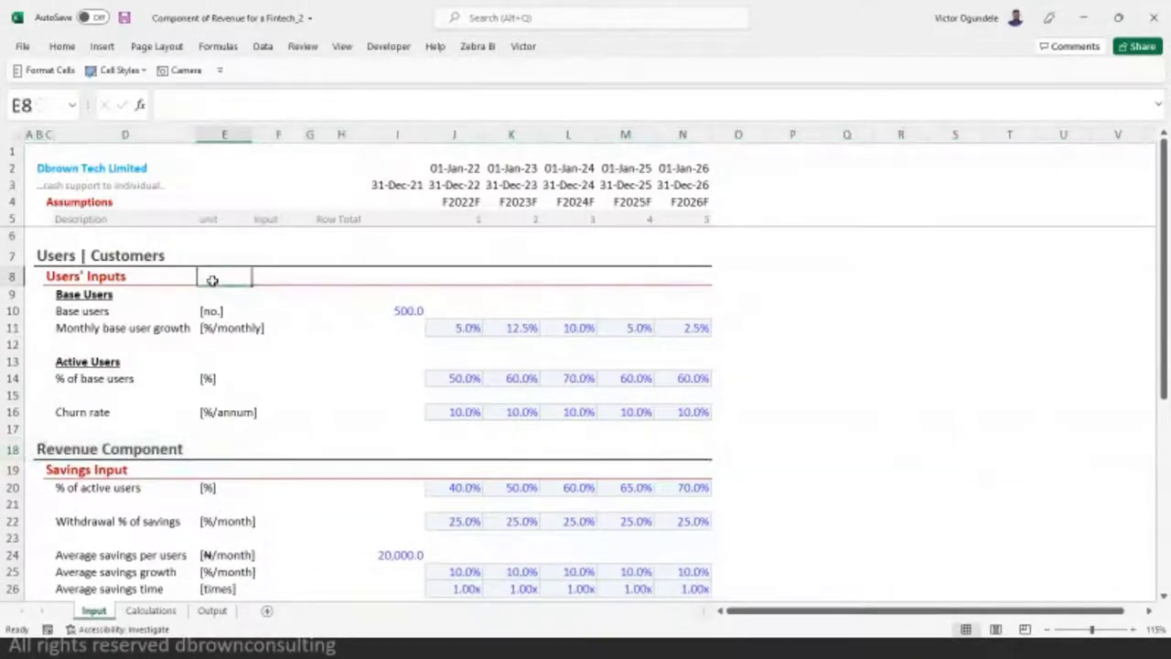
pyautogui.press('Up')
pyautogui.press('Up')
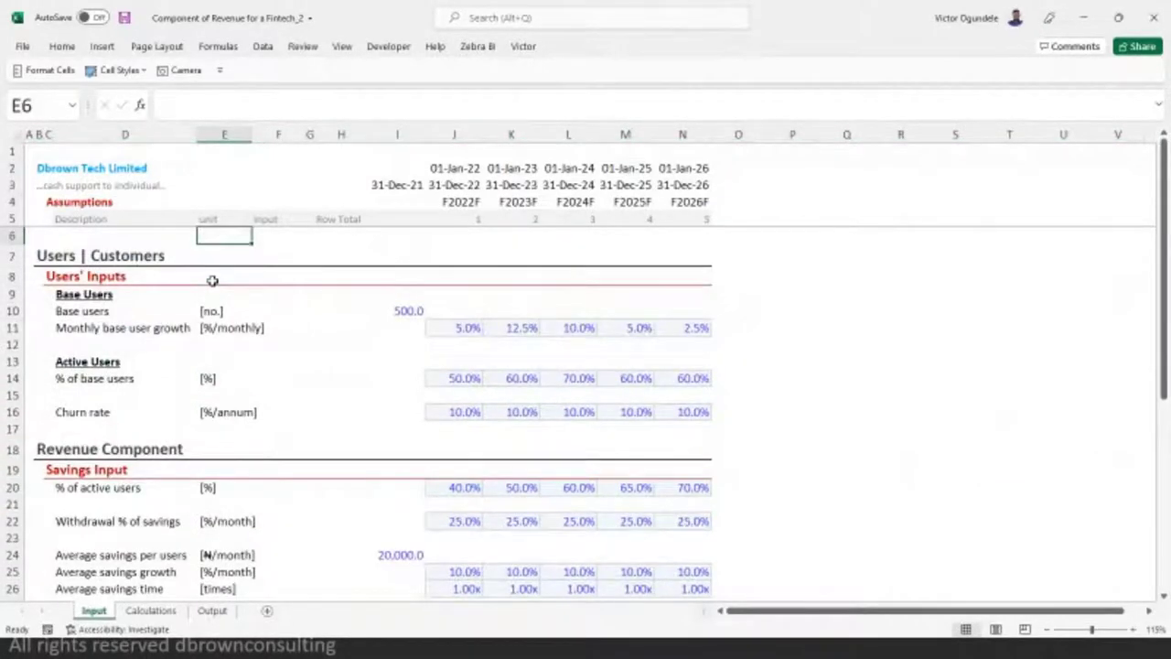
pyautogui.hotkey('shift', 'space')
pyautogui.hotkey('ctrl', '+')
pyautogui.hotkey('ctrl', '+')
pyautogui.hotkey('ctrl', '+')
pyautogui.hotkey('ctrl', '+')
pyautogui.hotkey('ctrl', '+')
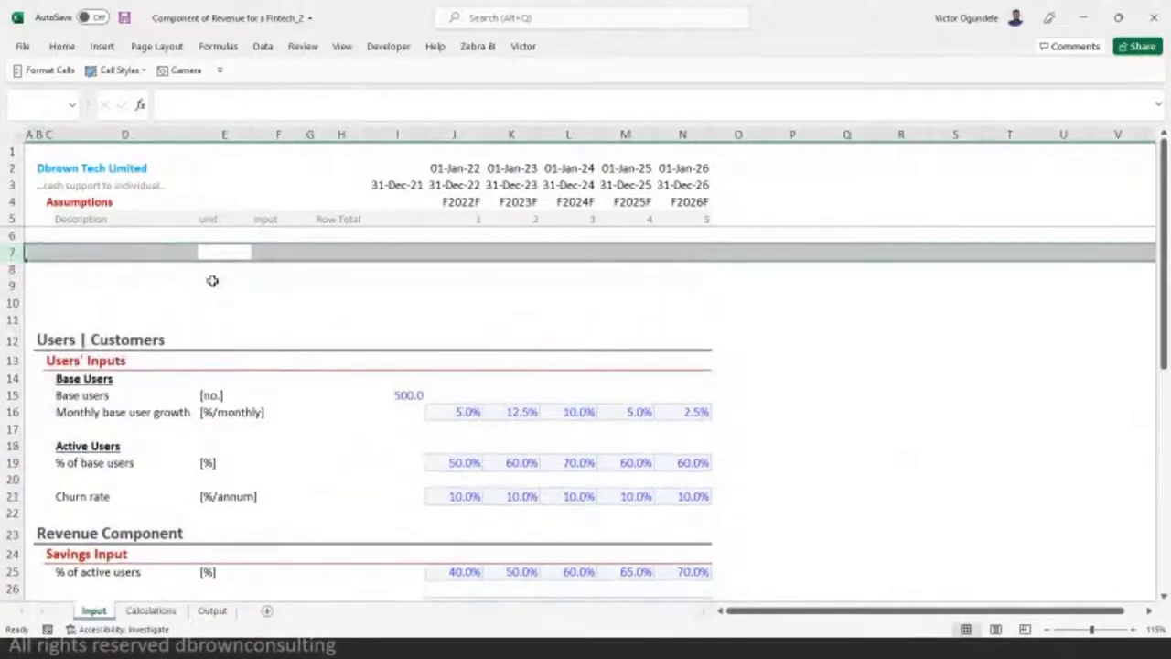
pyautogui.press('Left')
pyautogui.press('Down')
# - Copy the Users' Inputs heading format into C9 and title it 'General Assumptions'
pyautogui.press('Down')
pyautogui.press('Down')
pyautogui.press('Down')
pyautogui.press('Down')
pyautogui.press('Left')
pyautogui.press('Down')
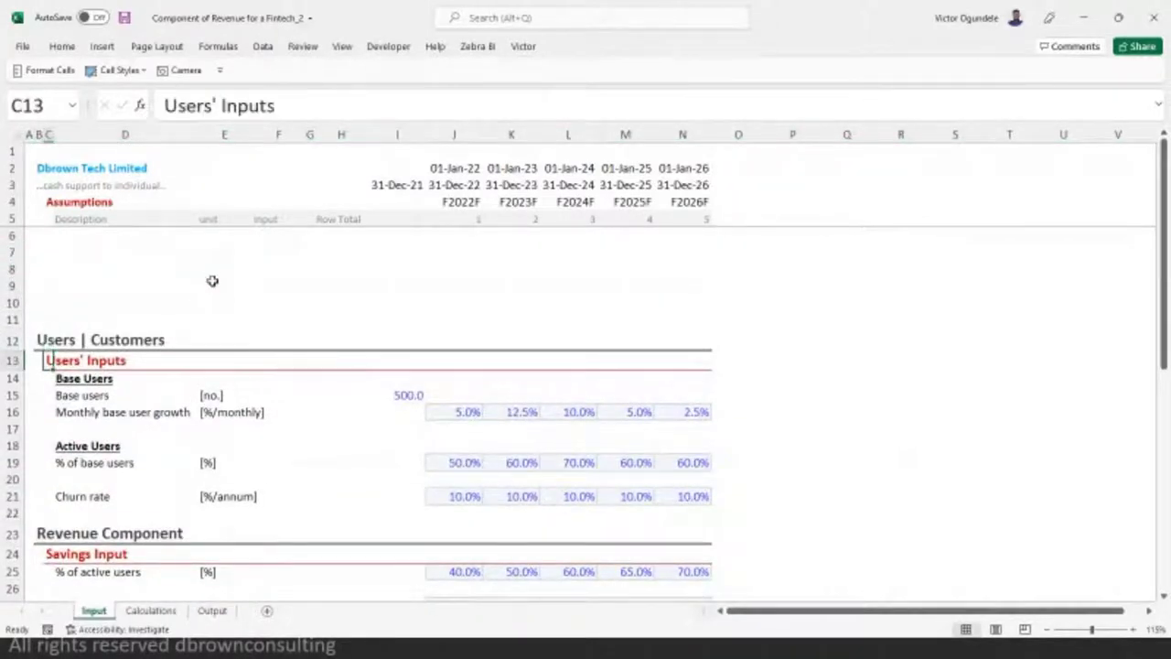
pyautogui.hotkey('ctrl', 'c')
pyautogui.press('Up')
pyautogui.press('Up')
pyautogui.press('Up')
pyautogui.press('Up')
pyautogui.hotkey('ctrl', 'v')
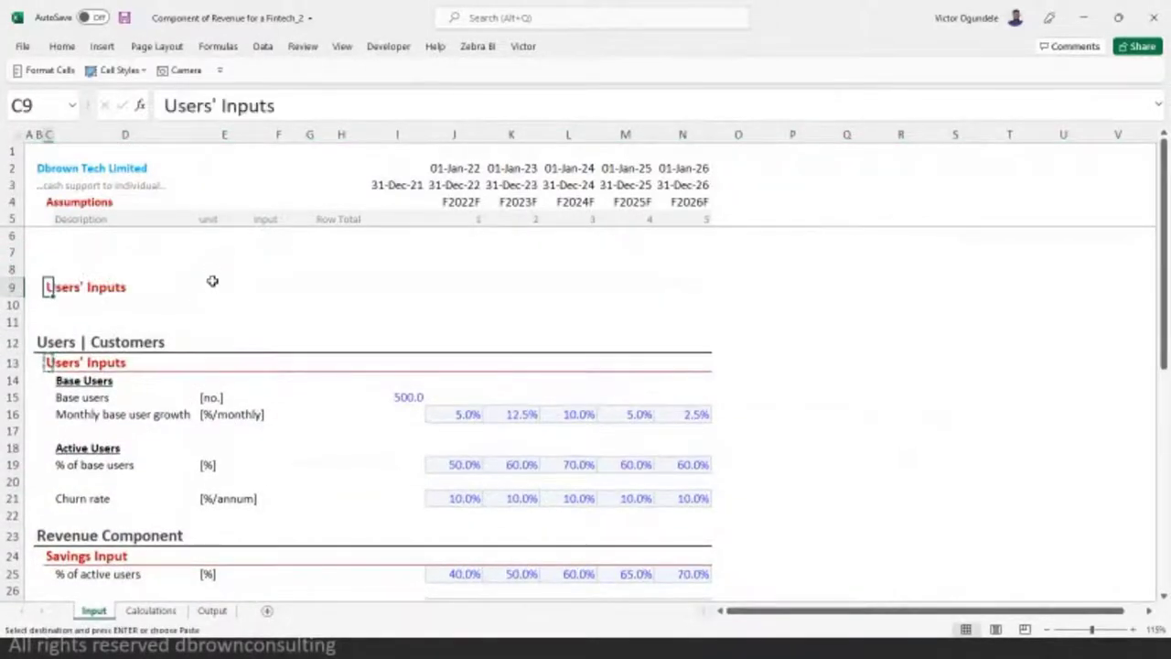
pyautogui.write('Gee')
pyautogui.write('neral A')
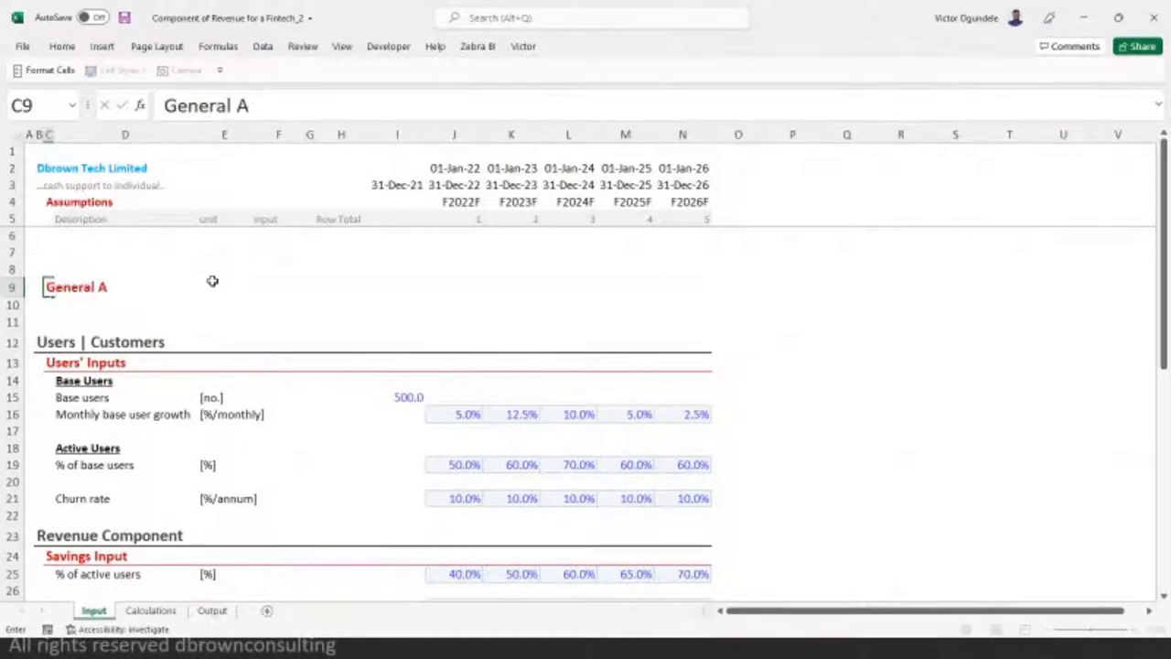
pyautogui.write('ssumptions')
pyautogui.press('Return')
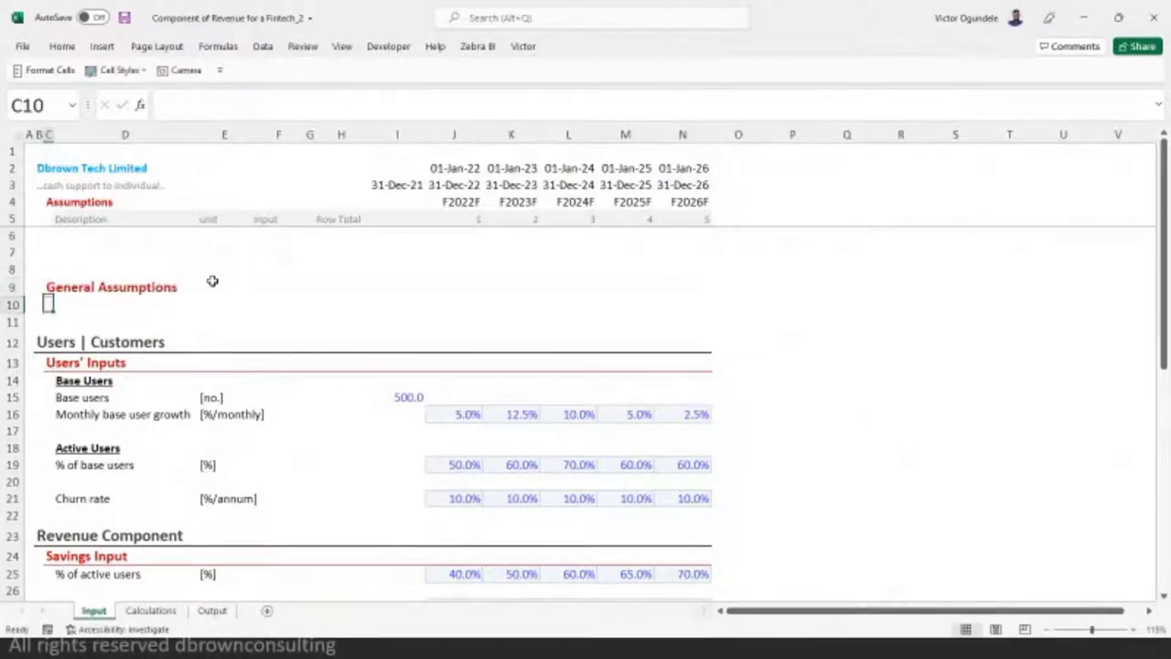
# - Insert another blank row above the Users | Customers section
pyautogui.hotkey('shift', 'space')
pyautogui.press('Down')
pyautogui.hotkey('shift', 'space')
pyautogui.hotkey('ctrl', '+')
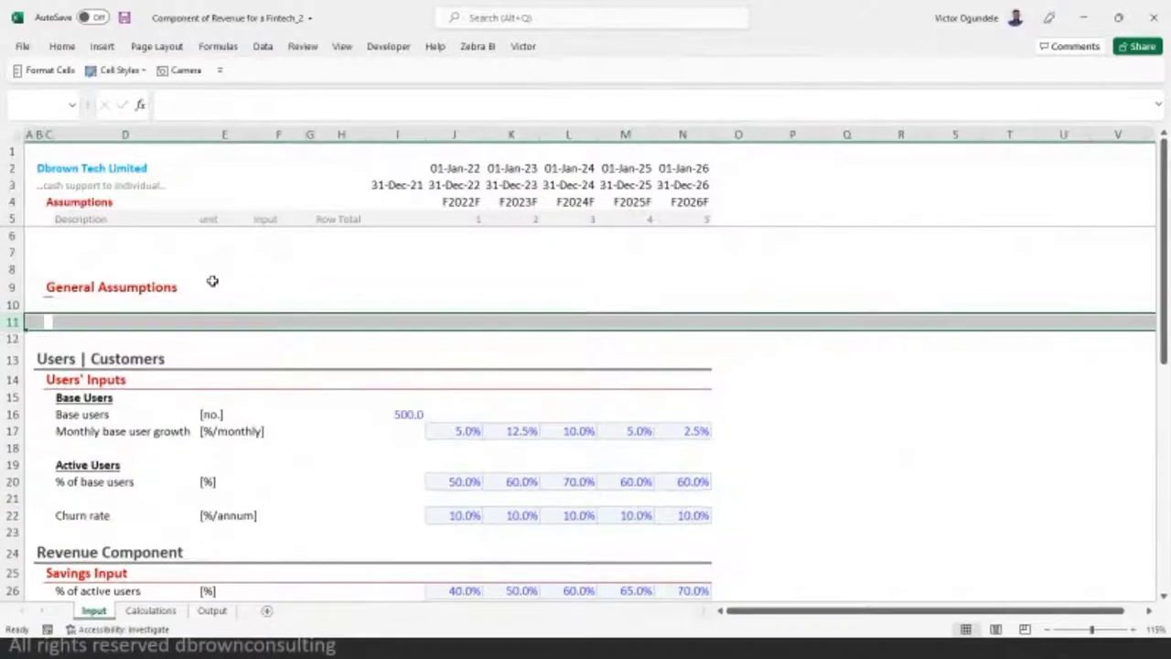
pyautogui.press('Up')
pyautogui.press('Right')
# - Apply a red-underlined heading cell style to the General Assumptions row C9:N9
pyautogui.press('Up')
pyautogui.press('Left')
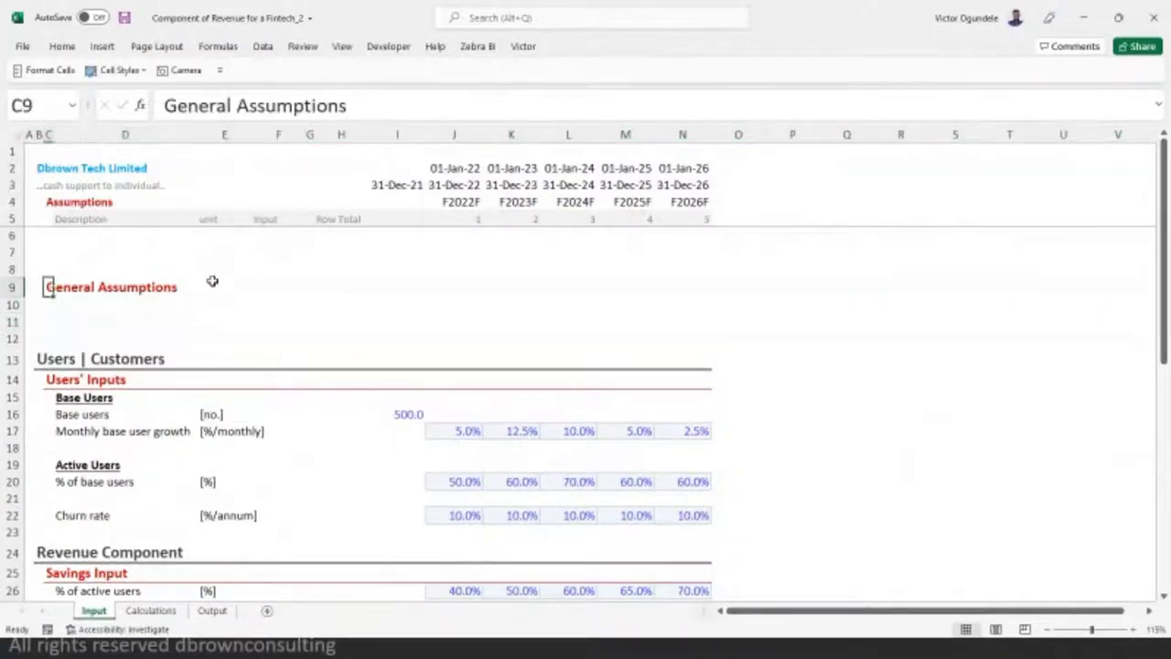
pyautogui.hotkey('shift', 'Right')
pyautogui.hotkey('shift', 'Right')
pyautogui.hotkey('shift', 'Right')
pyautogui.hotkey('shift', 'Right')
pyautogui.hotkey('shift', 'Right')
pyautogui.hotkey('shift', 'Right')
pyautogui.hotkey('shift', 'Right')
pyautogui.hotkey('shift', 'Right')
pyautogui.hotkey('shift', 'Right')
pyautogui.hotkey('shift', 'Right')
pyautogui.hotkey('shift', 'Right')
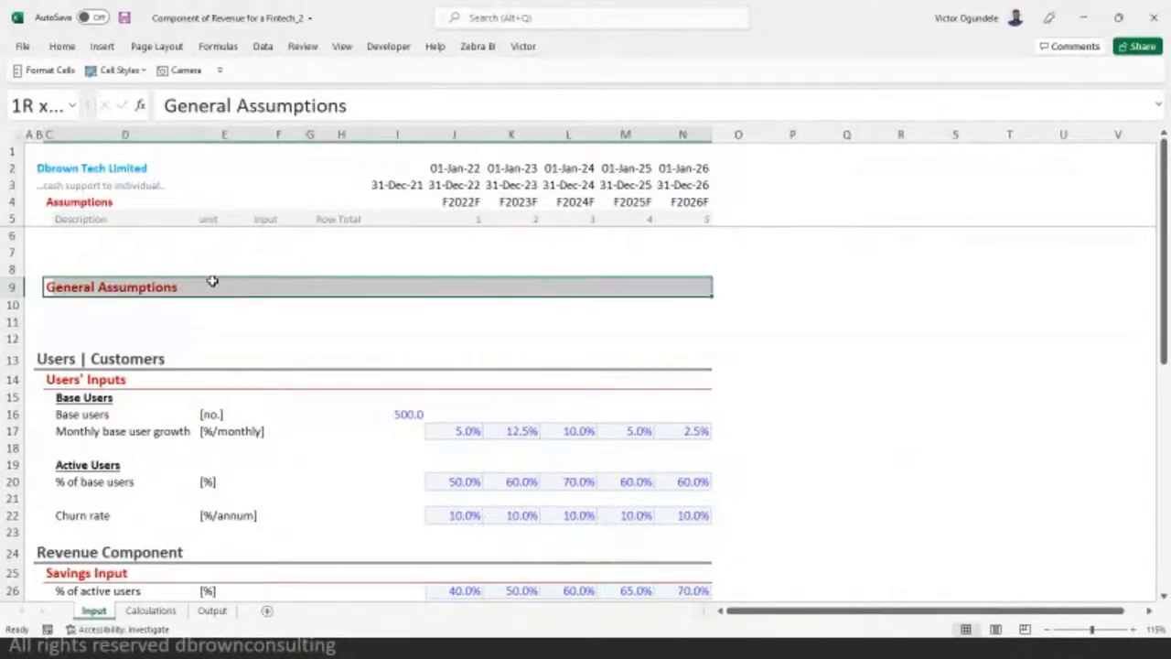
pyautogui.click(119, 70)
pyautogui.click(174, 342)
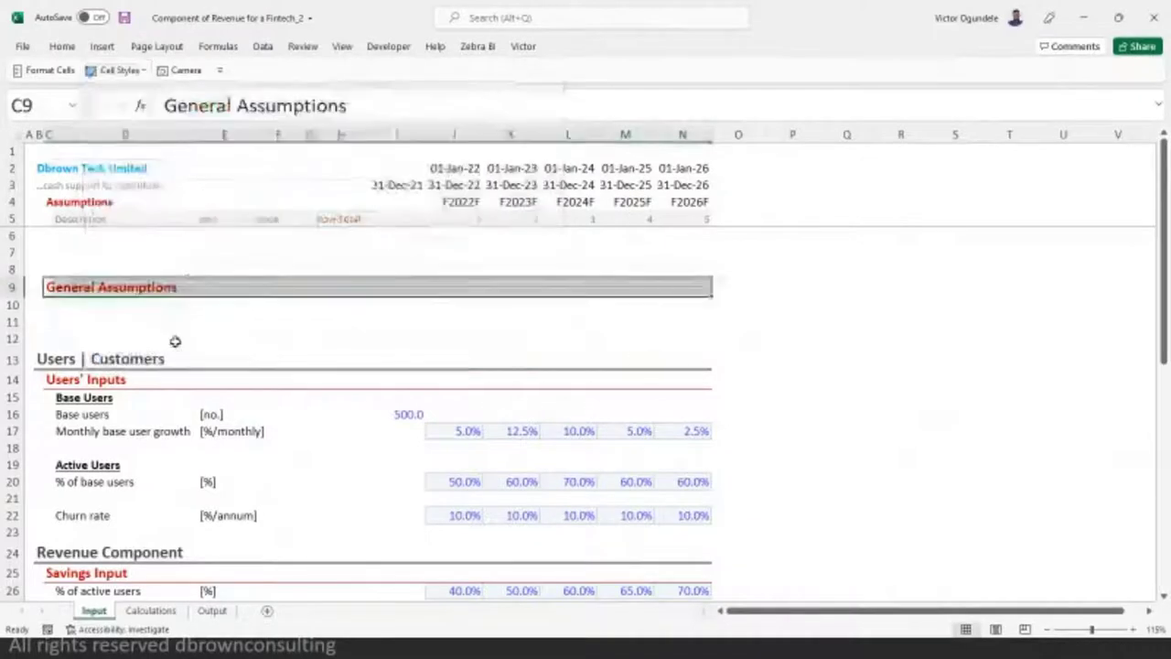
pyautogui.click(85, 310)
# - Copy the Users | Customers header row and paste it into row 8
pyautogui.click(34, 362)
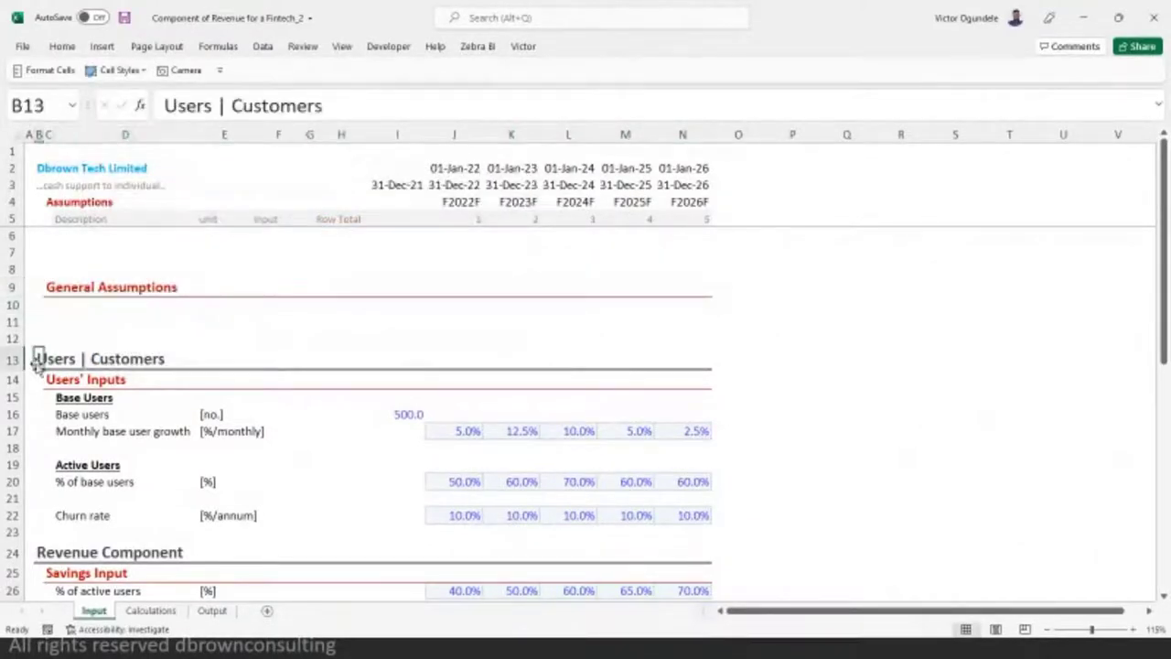
pyautogui.click(12, 358)
pyautogui.hotkey('ctrl', 'c')
pyautogui.click(12, 266)
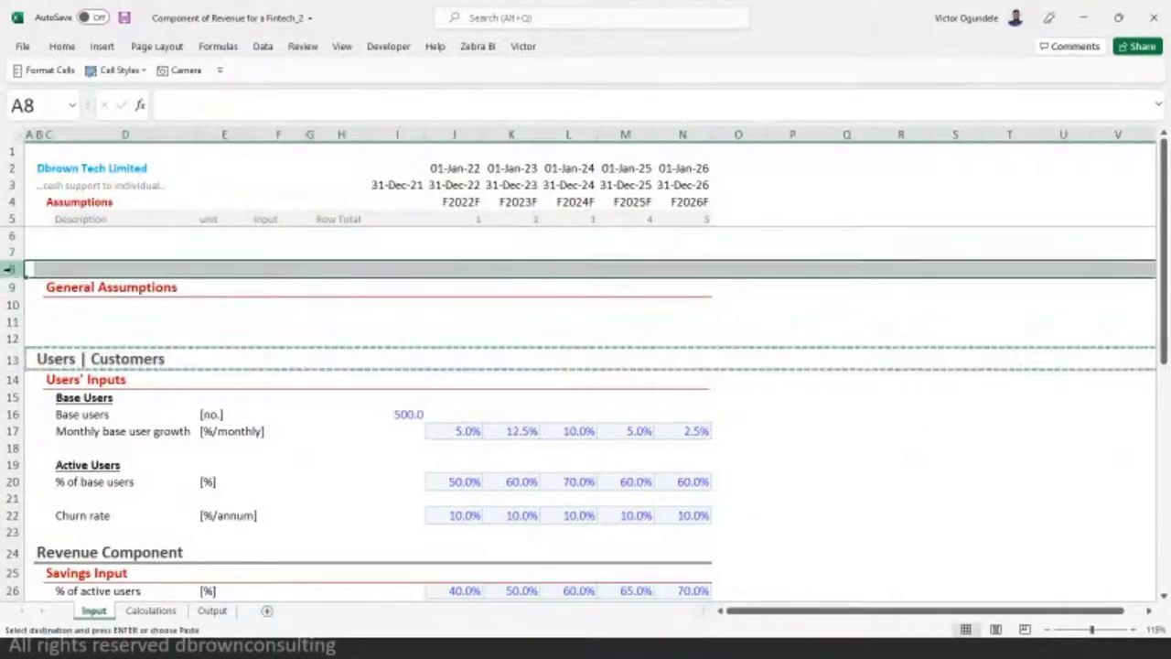
pyautogui.hotkey('ctrl', 'v')
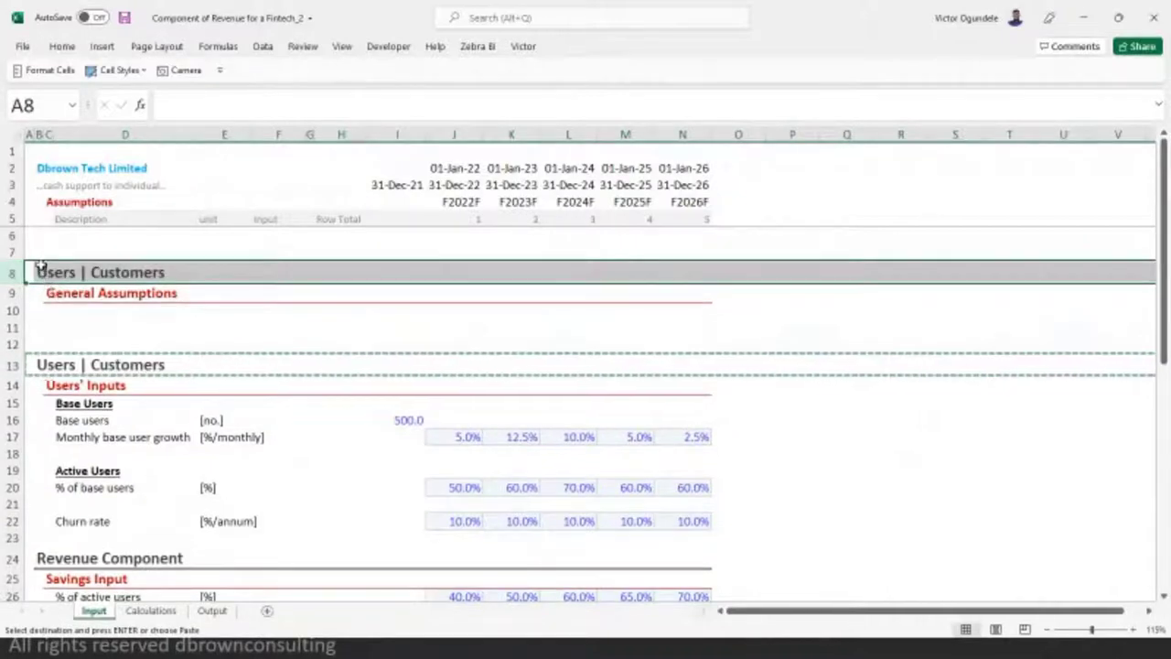
# - Retitle B8 as 'General Assumptions' and C9 as the 'Timing' subheading
pyautogui.click(37, 267)
pyautogui.write('General Assu')
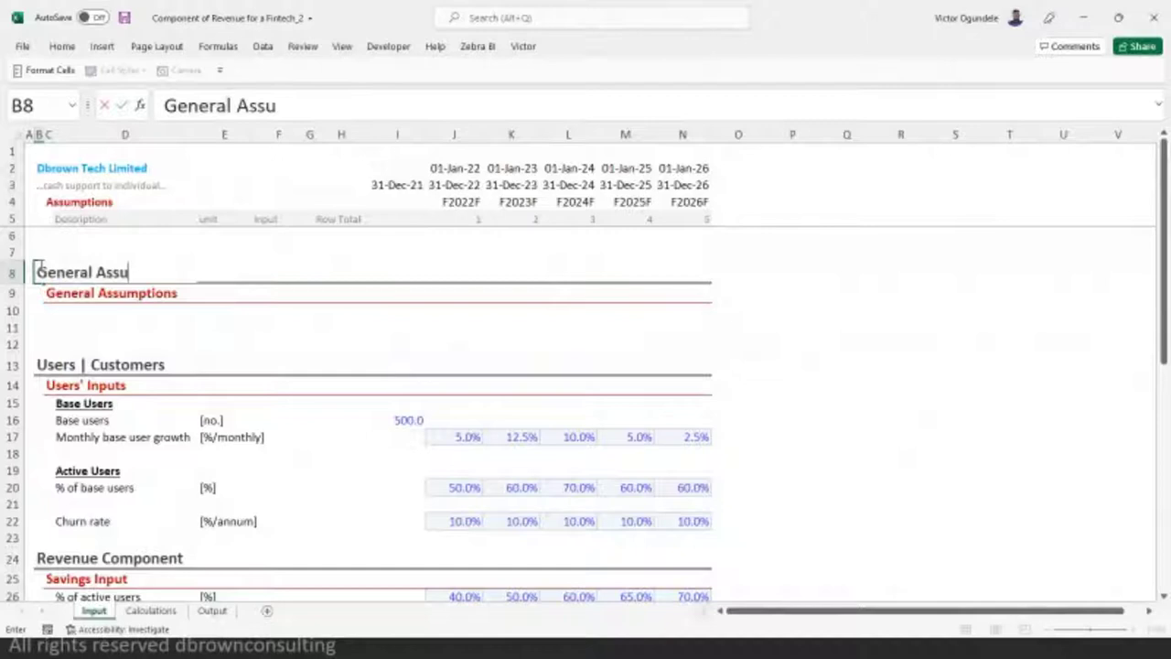
pyautogui.press('BackSpace')
pyautogui.write(',t')
pyautogui.press('BackSpace')
pyautogui.press('BackSpace')
pyautogui.write('umpt')
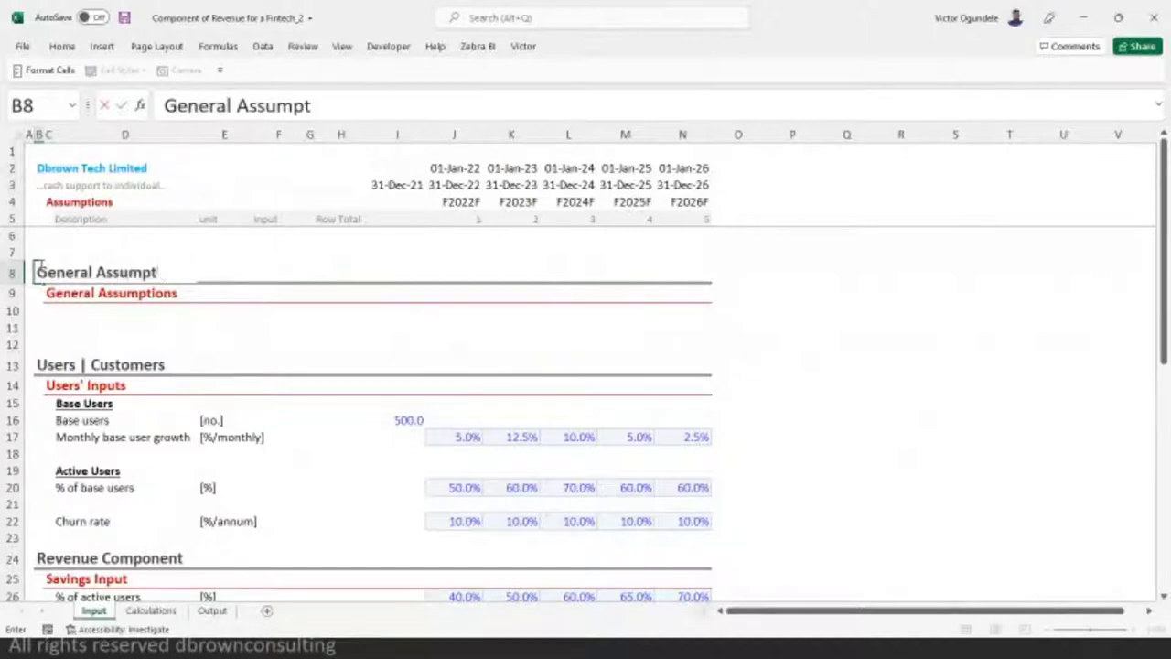
pyautogui.write('ions')
pyautogui.press('Return')
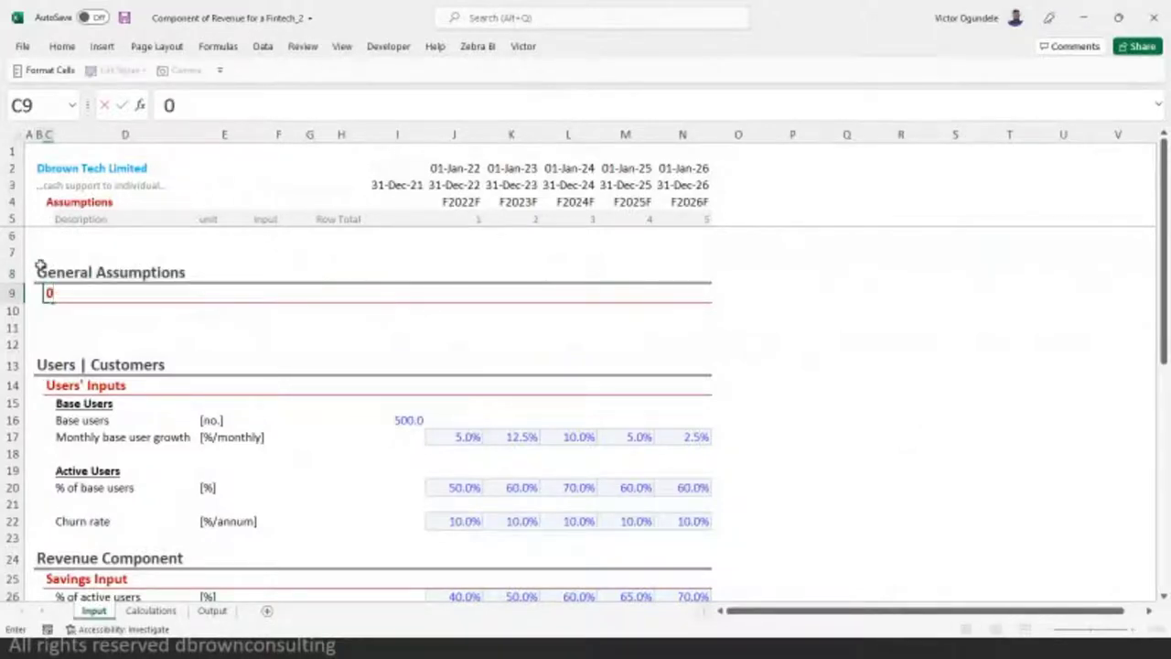
pyautogui.press('Return')
pyautogui.press('Up')
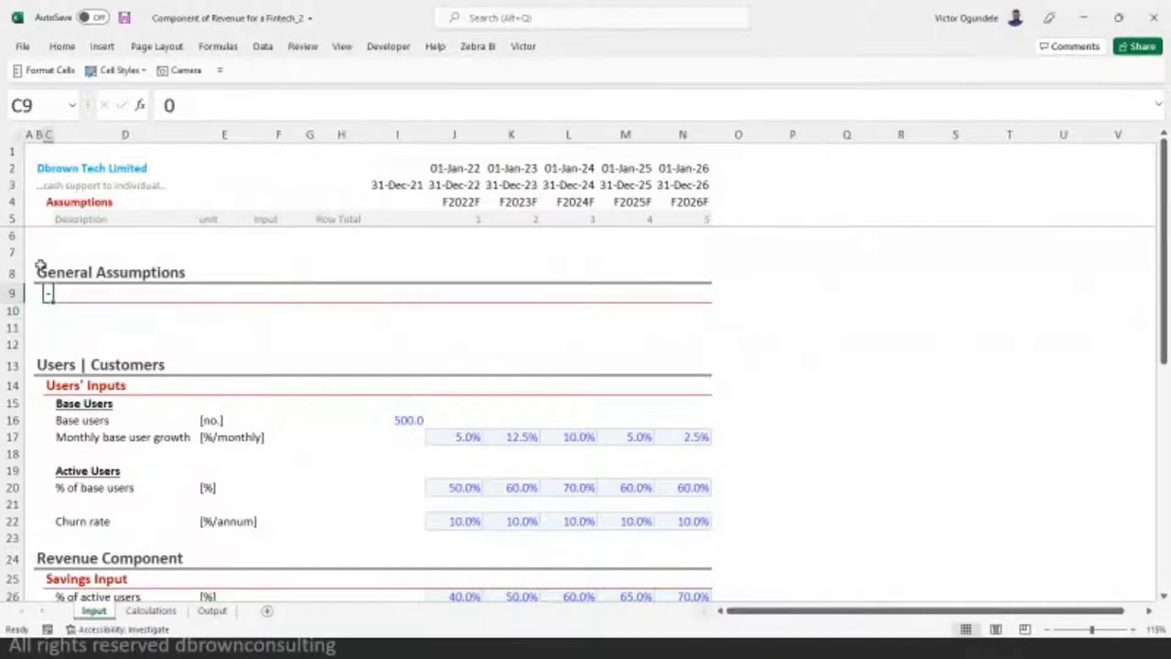
pyautogui.write('Timing')
pyautogui.hotkey('ctrl', 'Return')
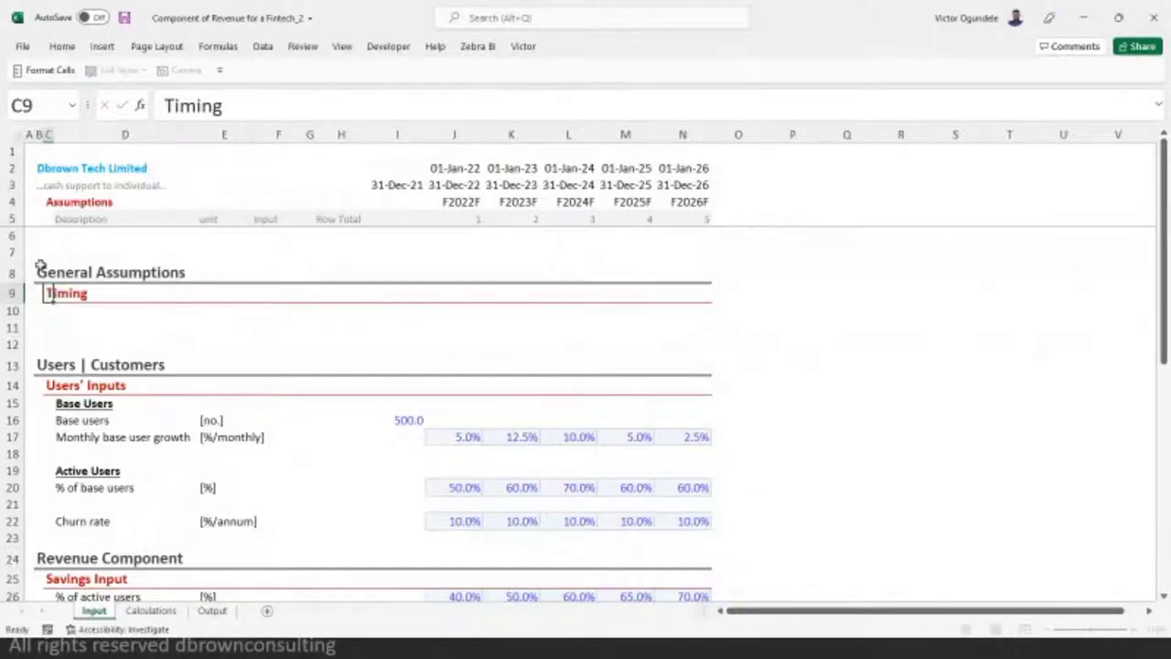
# - Enter the label 'Month in a period' in D10
pyautogui.press('Down')
pyautogui.press('Right')
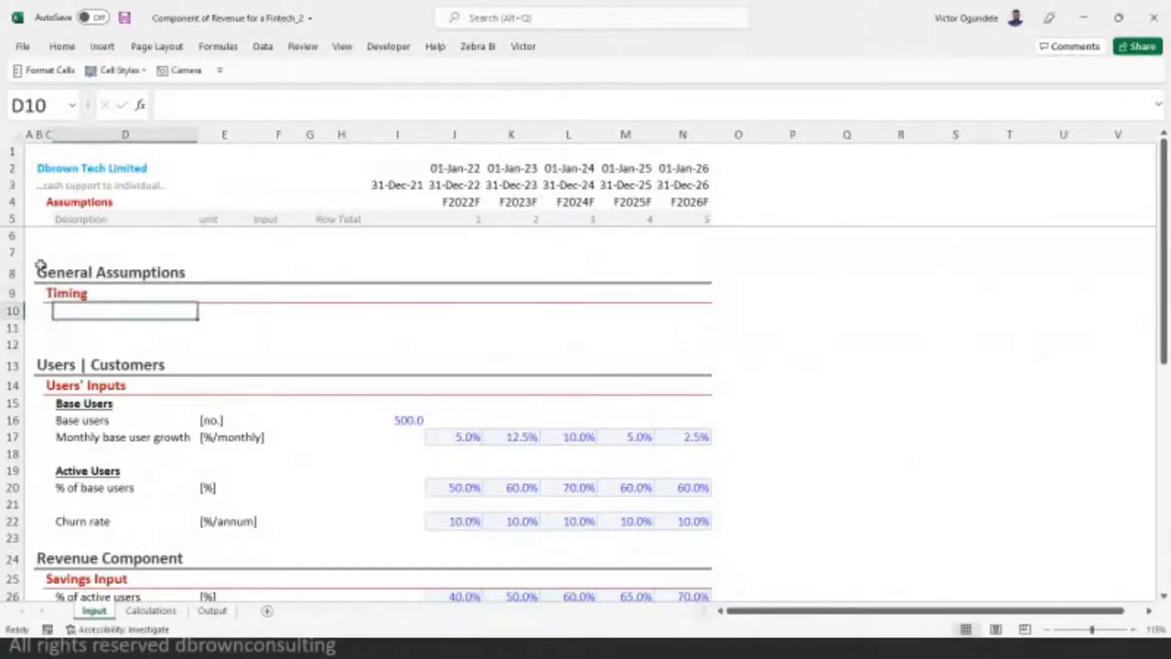
pyautogui.write('Mont')
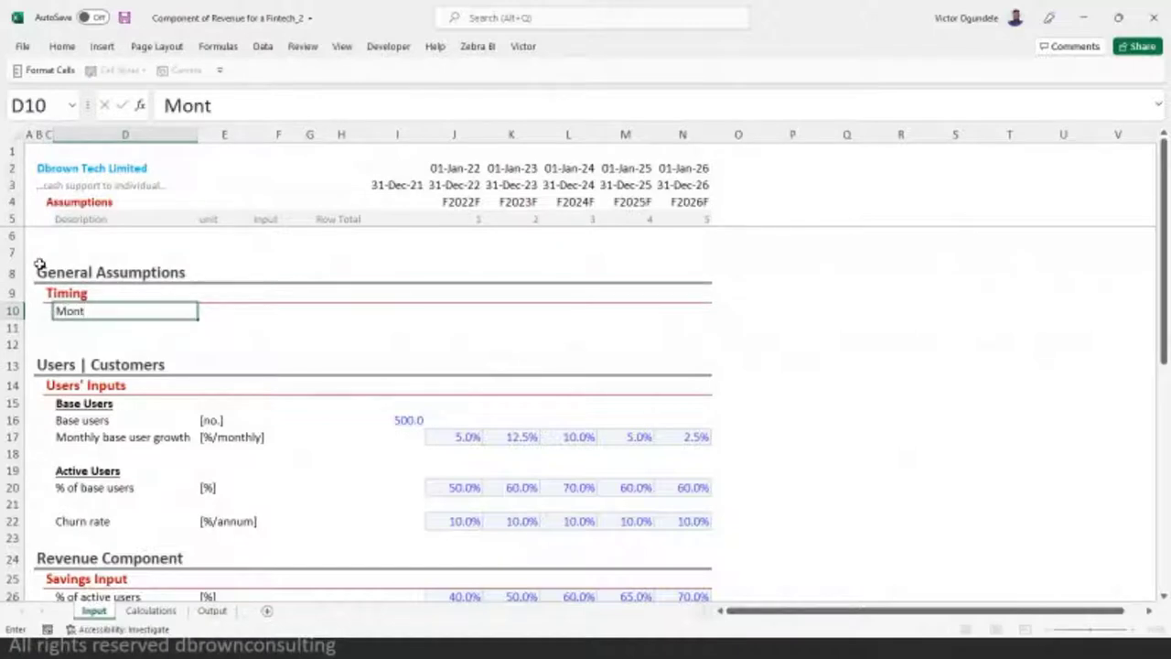
pyautogui.write(' h')
pyautogui.press('BackSpace')
pyautogui.press('BackSpace')
pyautogui.write('h in a perio')
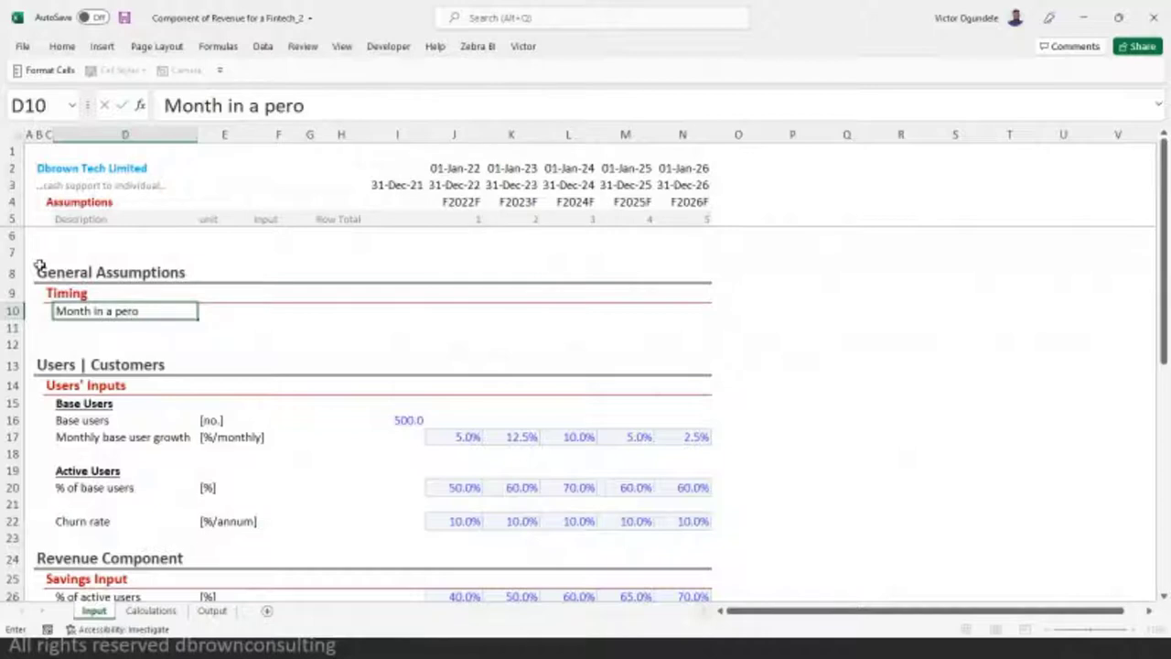
pyautogui.press('BackSpace')
pyautogui.write('iof')
pyautogui.press('BackSpace')
pyautogui.write('d')
pyautogui.press('Tab')
pyautogui.press('Tab')
# - Enter 12 in F10 with Input 2 style and no decimals, and name the cell 'Month'
pyautogui.click(118, 69)
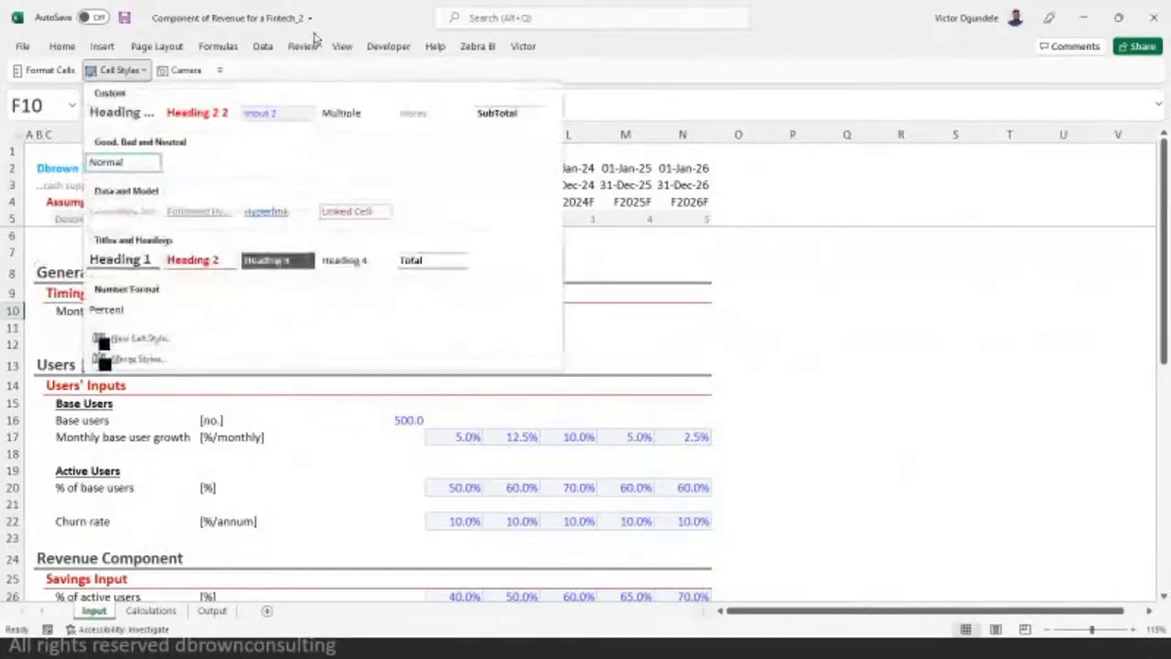
pyautogui.click(261, 114)
pyautogui.write('12')
pyautogui.hotkey('ctrl', 'Return')
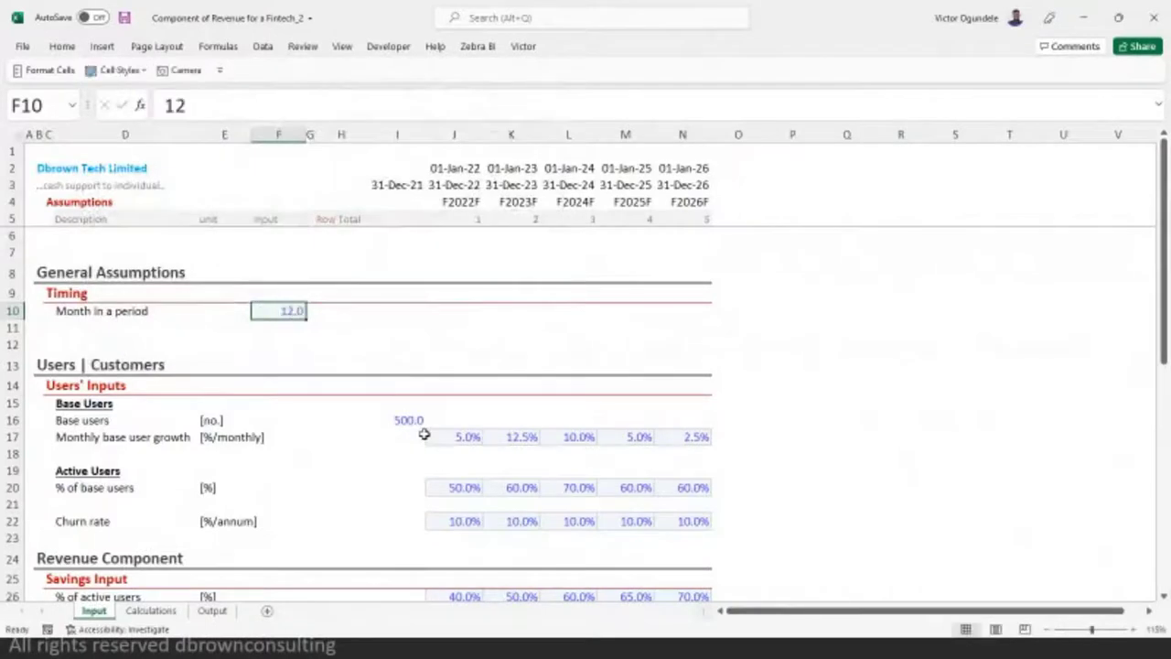
pyautogui.press('alt')
pyautogui.press('h')
pyautogui.press('9')
pyautogui.click(29, 105)
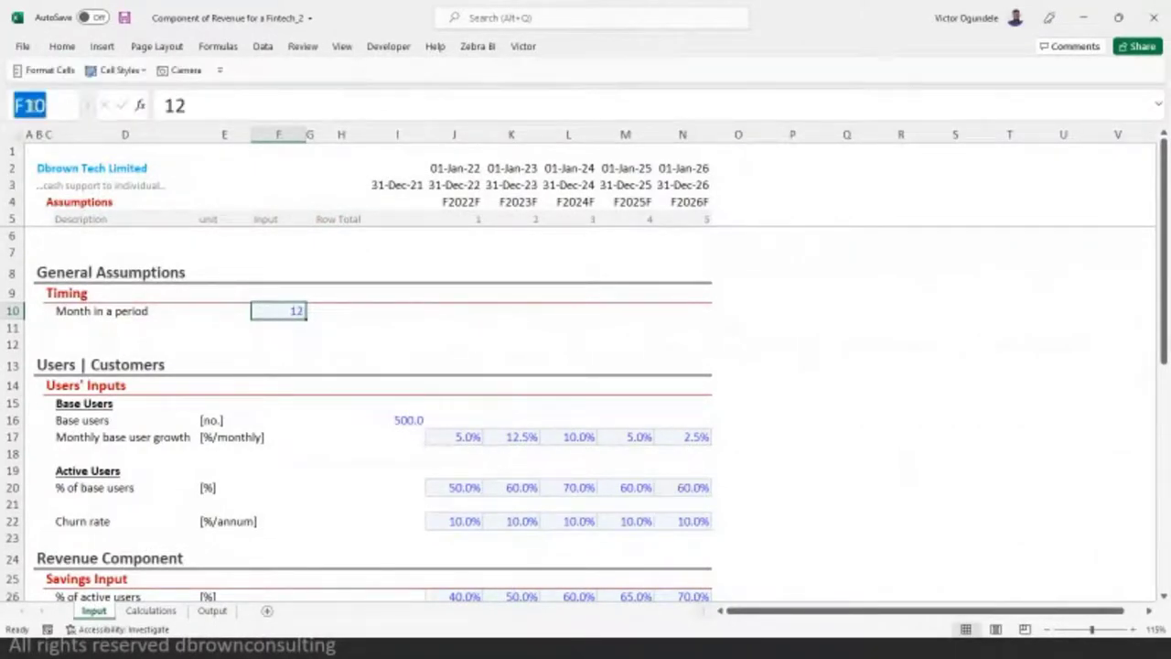
pyautogui.write('Mo')
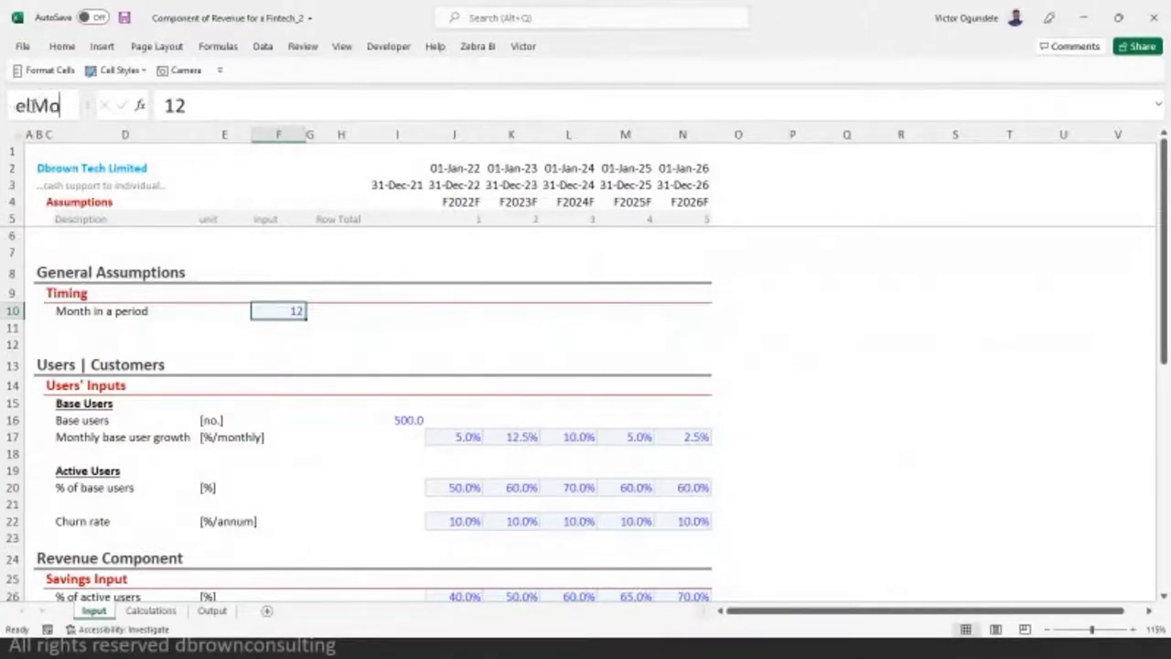
pyautogui.write('nth')
pyautogui.press('Return')
# - Make the J21 churn rate monthly with *(1/ModelMonth) and fill it across all months
pyautogui.click(176, 611)
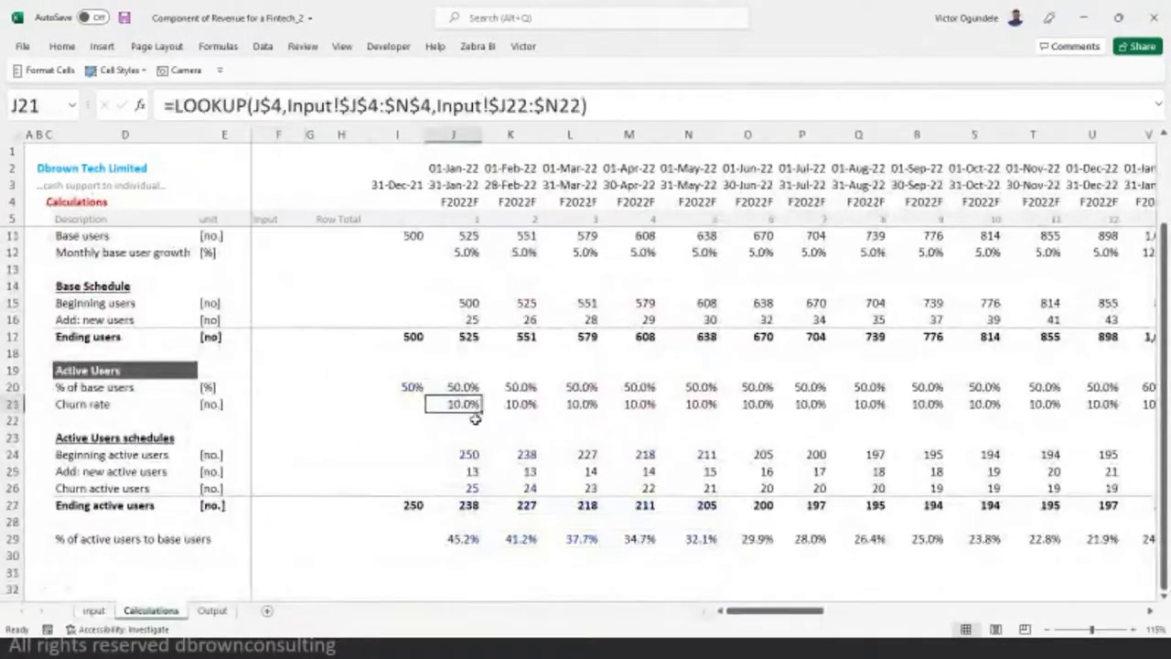
pyautogui.click(613, 104)
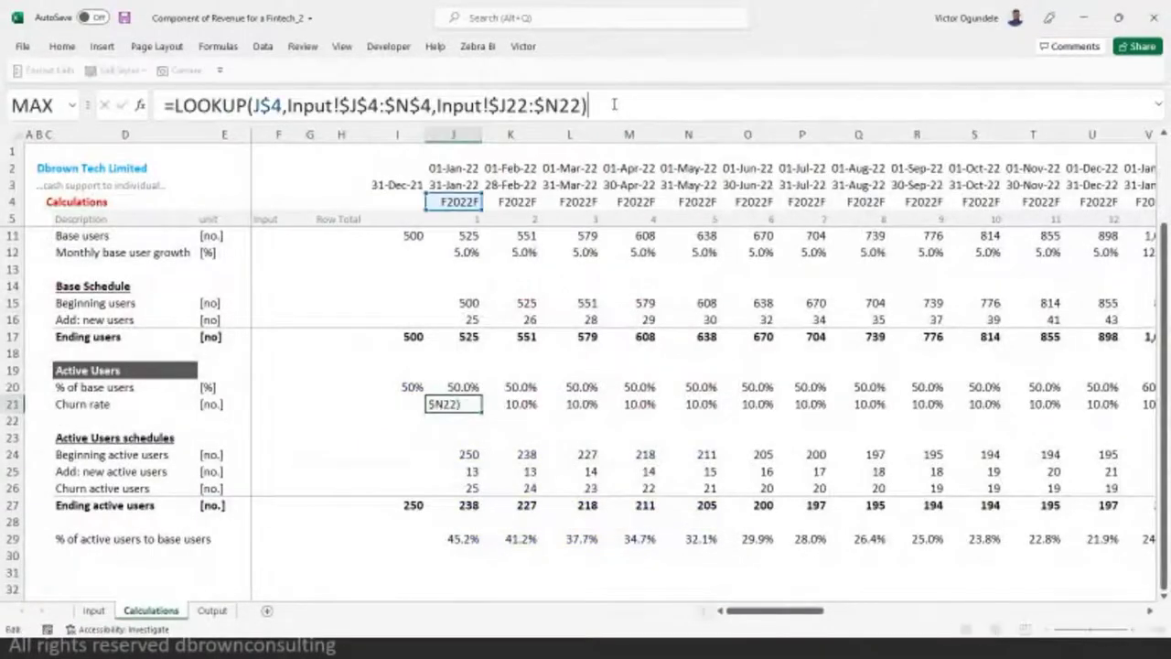
pyautogui.write('*(1/mont')
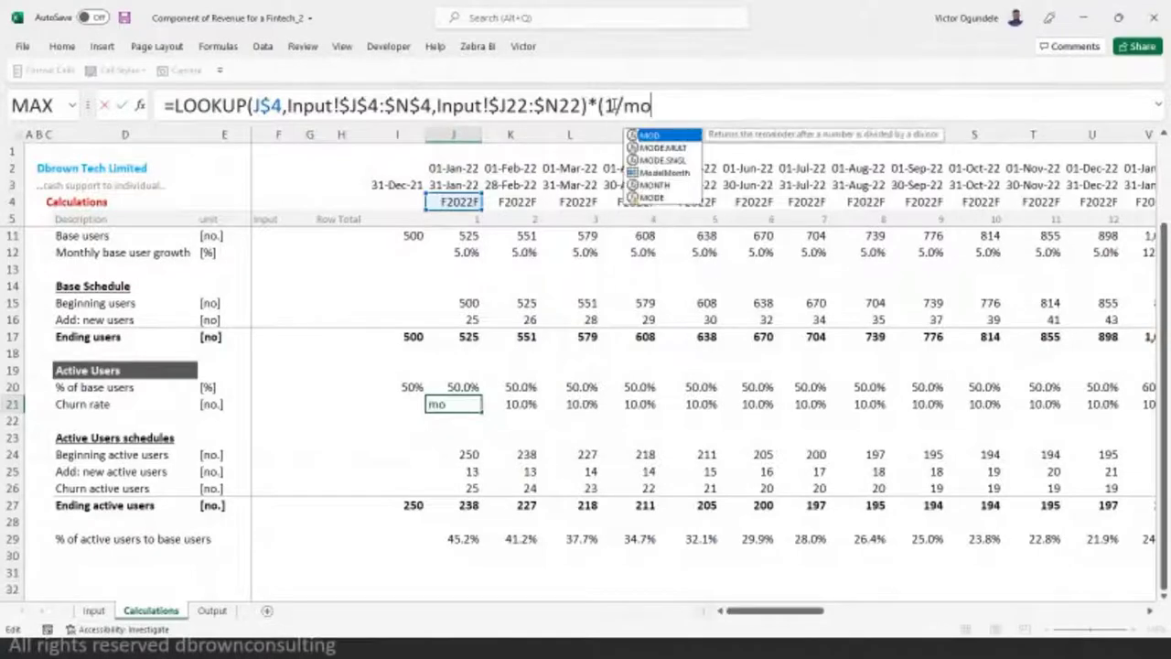
pyautogui.press('Down')
pyautogui.press('Down')
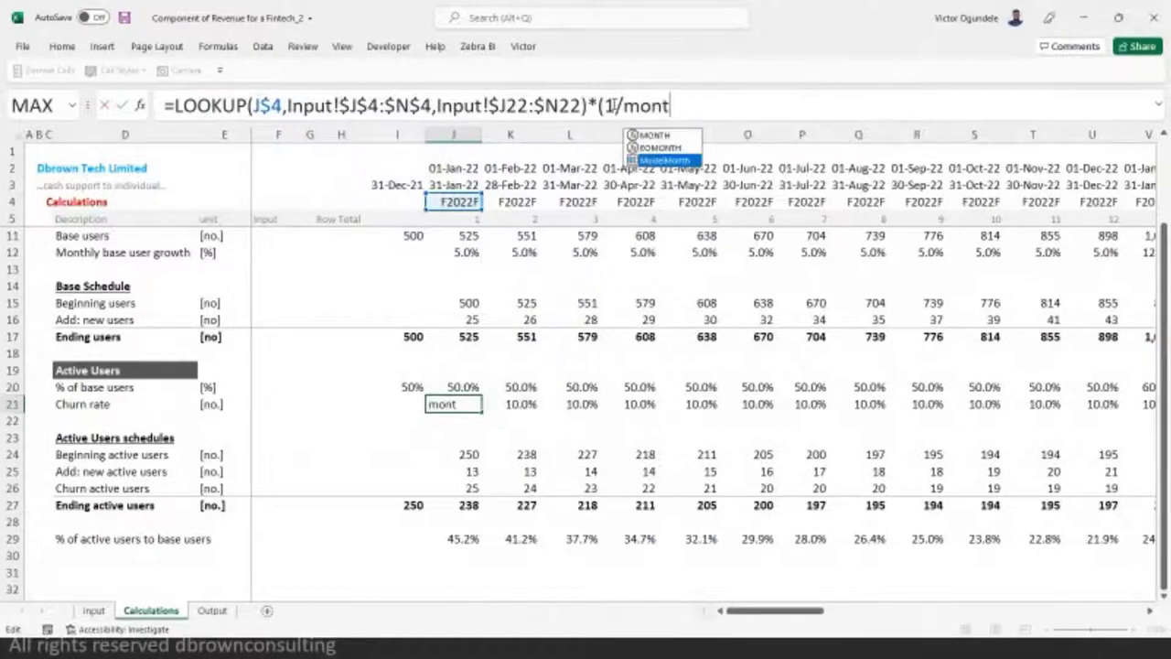
pyautogui.press('Tab')
pyautogui.write(')')
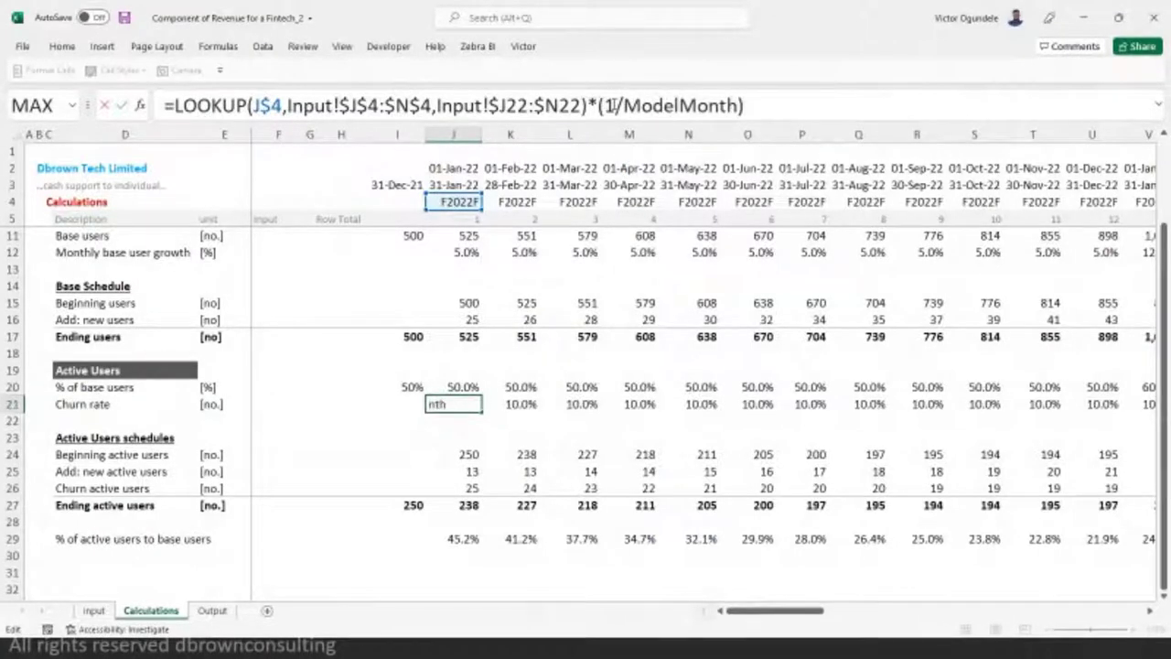
pyautogui.hotkey('ctrl', 'Return')
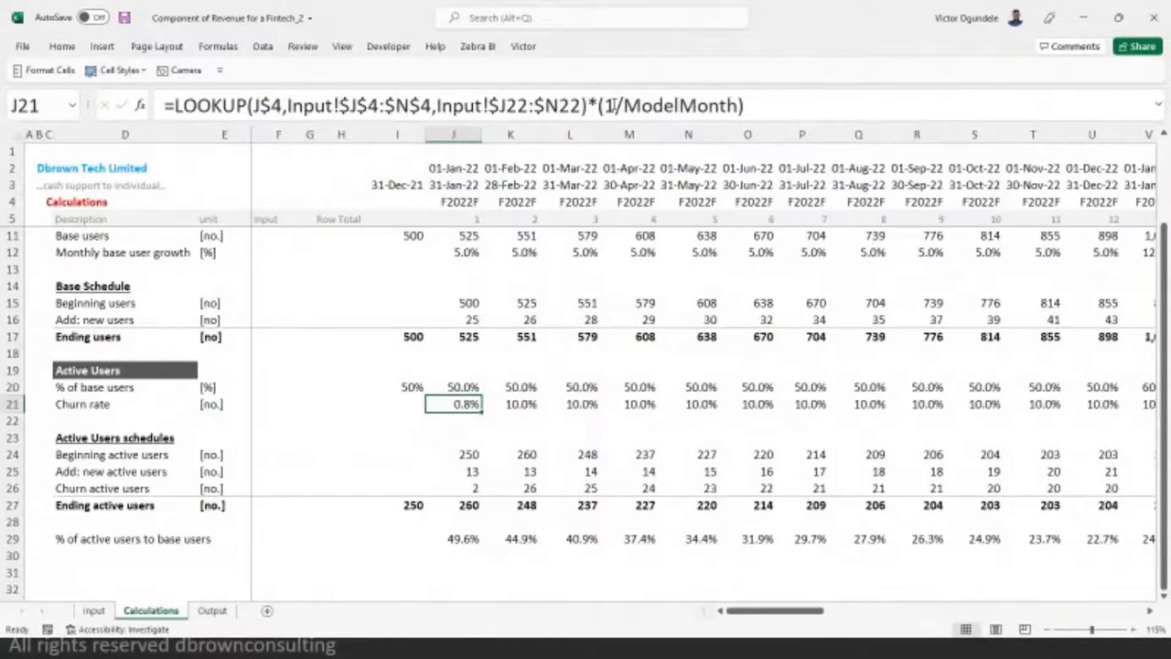
pyautogui.hotkey('ctrl', 'shift', 'Right')
pyautogui.hotkey('ctrl', 'r')
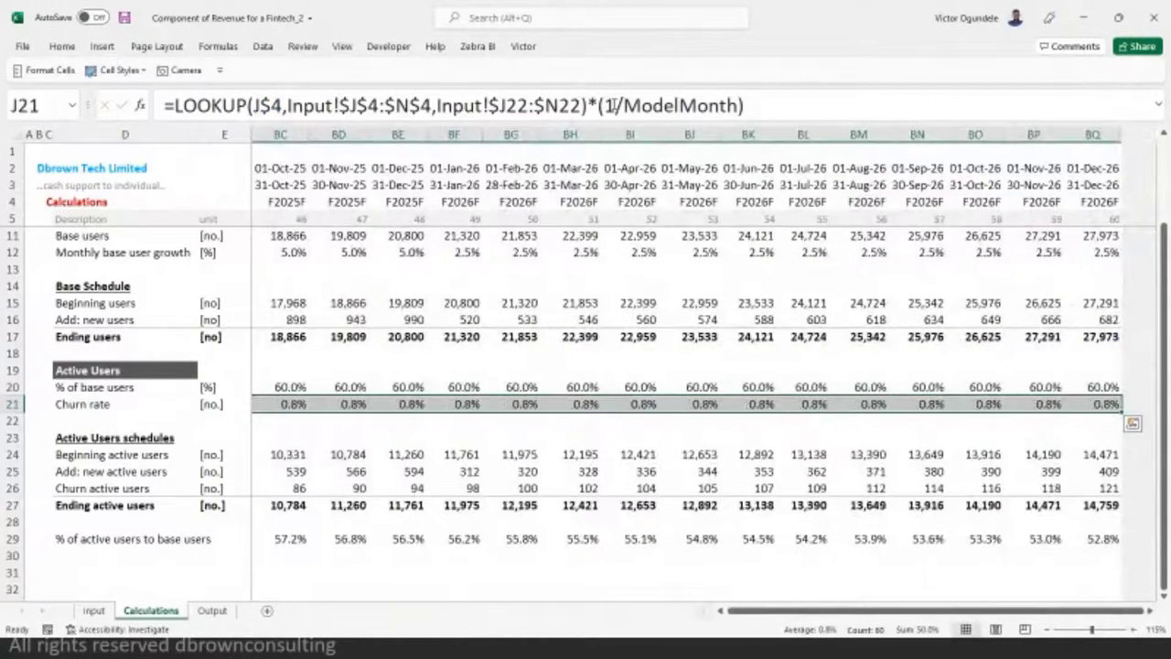
# - Review the row 26 churn active users formulas against the new active users row
pyautogui.hotkey('ctrl', 'BackSpace')
pyautogui.press('Down')
pyautogui.press('Down')
pyautogui.press('Down')
pyautogui.press('Down')
pyautogui.press('Left')
pyautogui.press('Left')
pyautogui.press('Left')
pyautogui.press('Left')
pyautogui.press('Left')
pyautogui.press('Left')
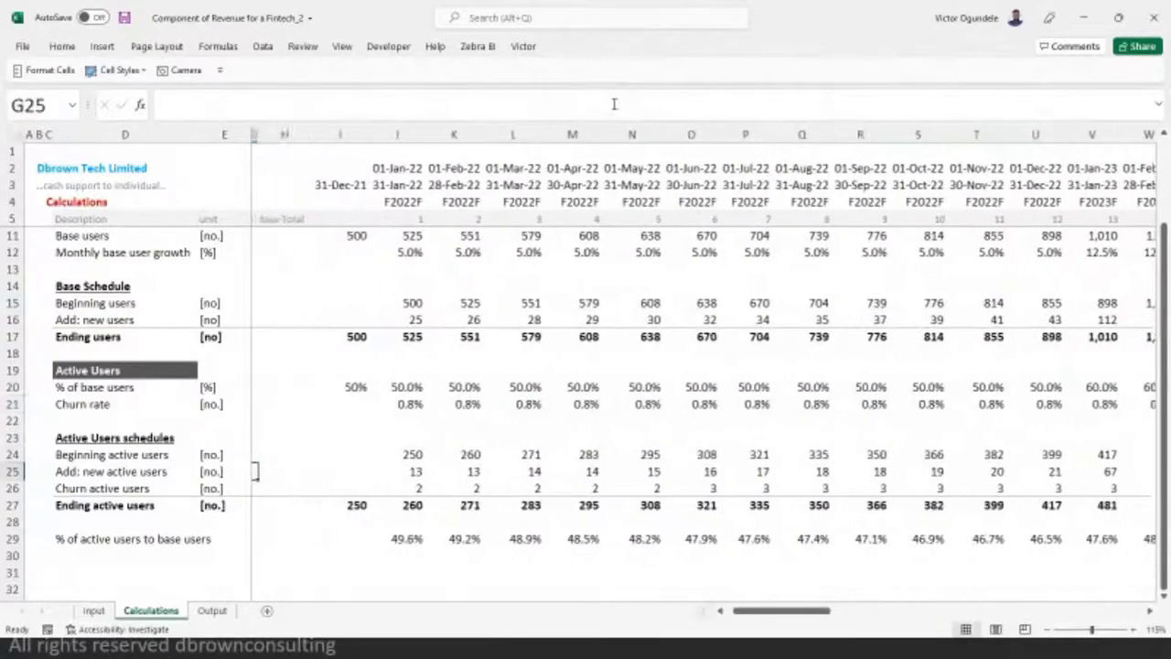
pyautogui.press('Right')
pyautogui.press('Down')
pyautogui.press('Right')
pyautogui.press('Right')
pyautogui.press('Right')
pyautogui.press('Right')
pyautogui.press('Right')
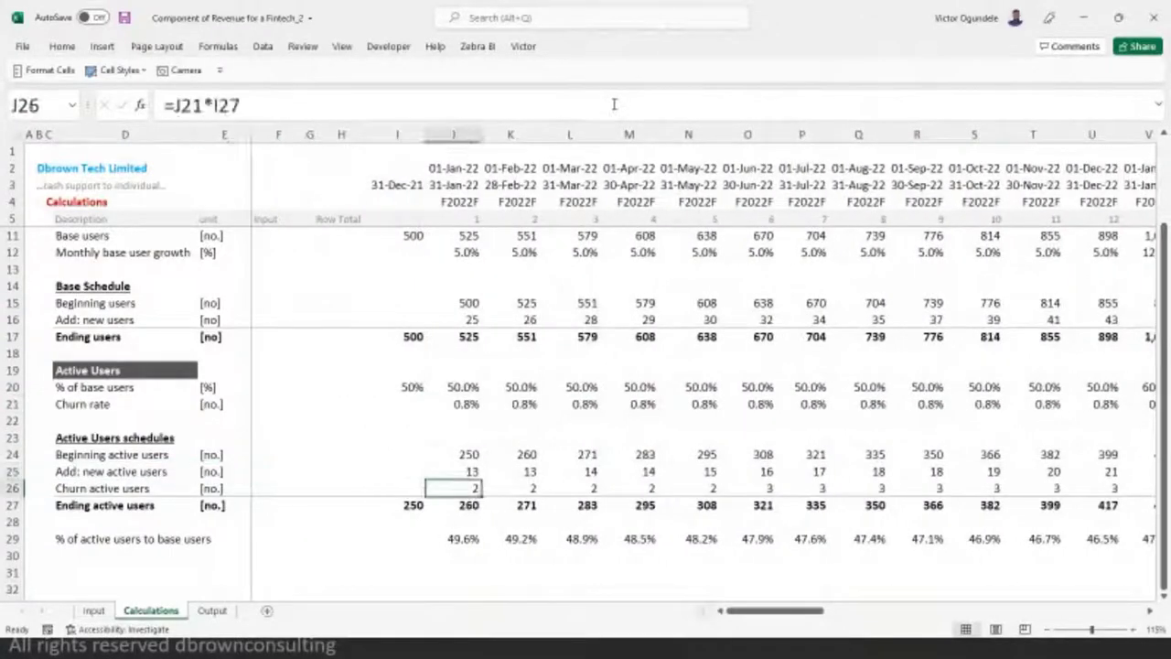
pyautogui.press('Up')
pyautogui.press('Down')
pyautogui.press('Right')
pyautogui.press('Right')
pyautogui.press('Right')
pyautogui.press('Right')
pyautogui.press('Right')
pyautogui.press('Right')
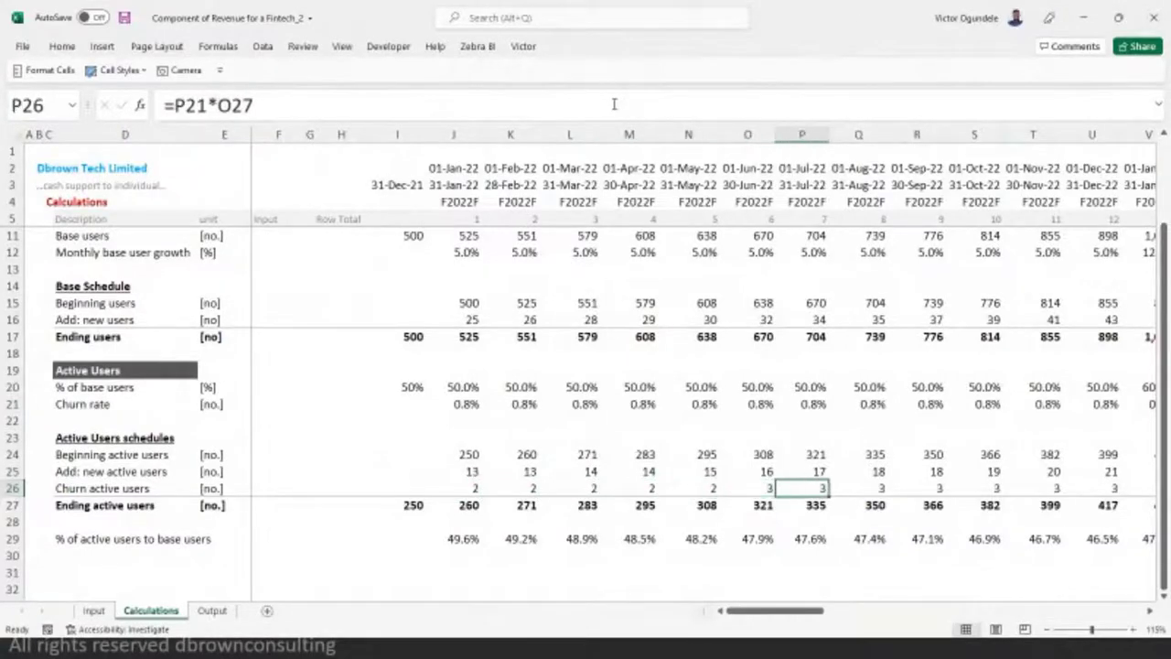
pyautogui.hotkey('ctrl', 'Right')
pyautogui.press('Left')
pyautogui.press('Left')
pyautogui.press('Left')
pyautogui.press('Left')
pyautogui.press('Left')
pyautogui.press('Left')
pyautogui.press('Left')
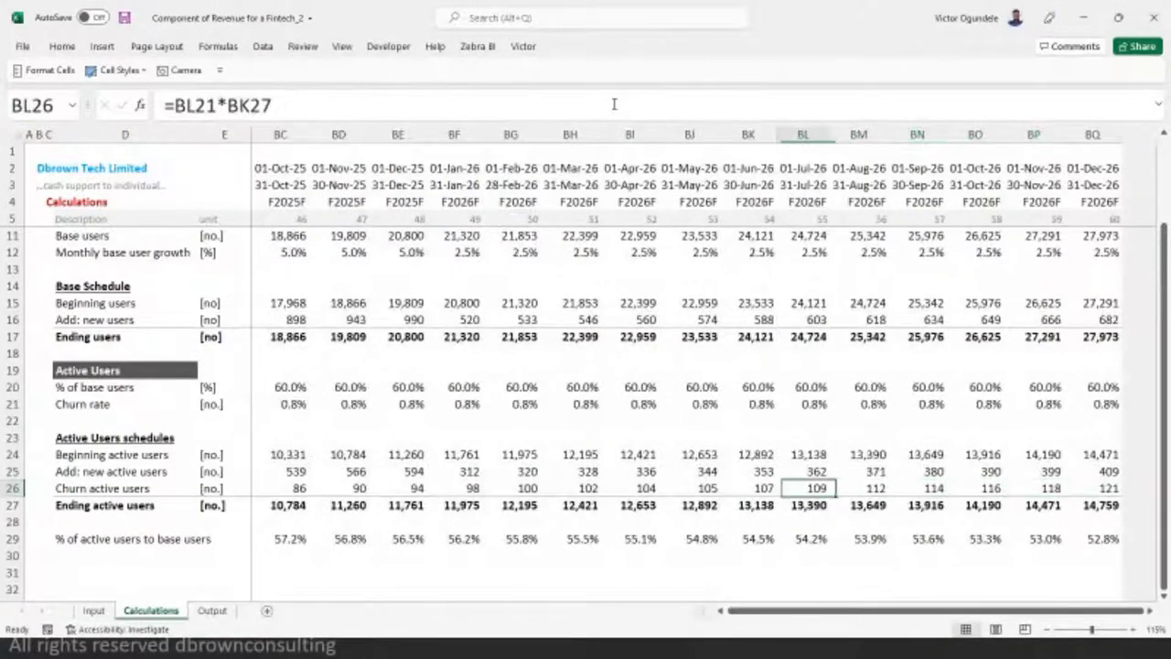
pyautogui.press('Left')
pyautogui.press('Left')
pyautogui.press('Left')
pyautogui.press('Left')
pyautogui.press('Right')
pyautogui.press('Right')
pyautogui.press('Right')
pyautogui.press('Right')
pyautogui.press('Right')
pyautogui.press('Right')
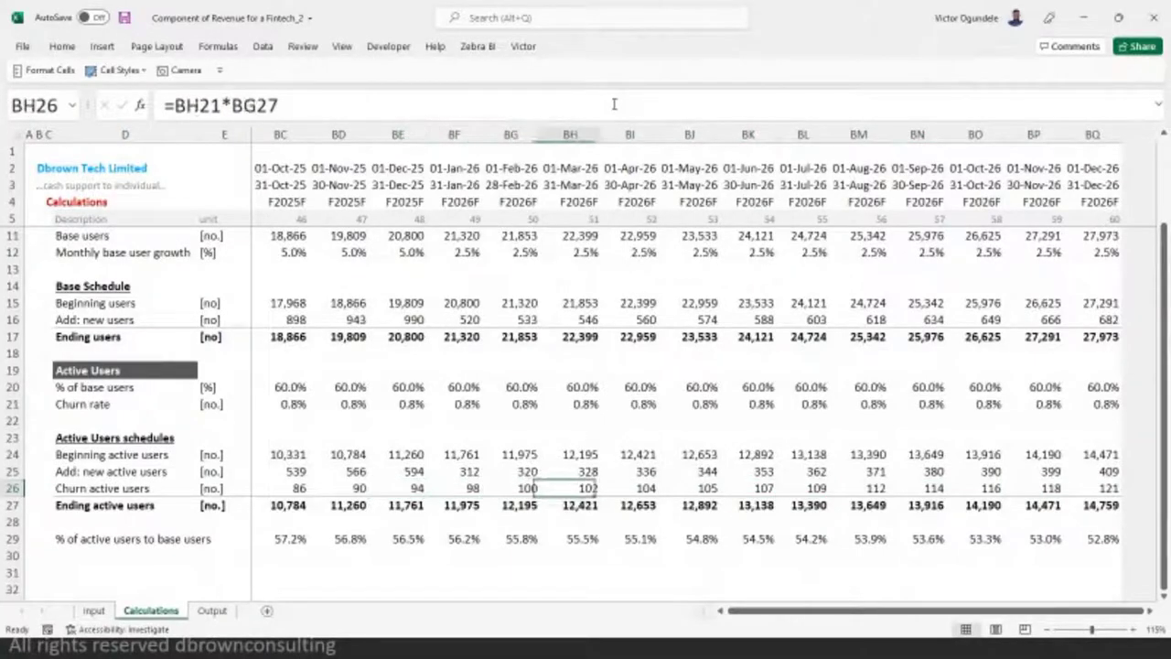
pyautogui.press('Right')
pyautogui.press('Right')
pyautogui.press('Right')
pyautogui.press('Right')
pyautogui.press('Right')
pyautogui.press('Right')
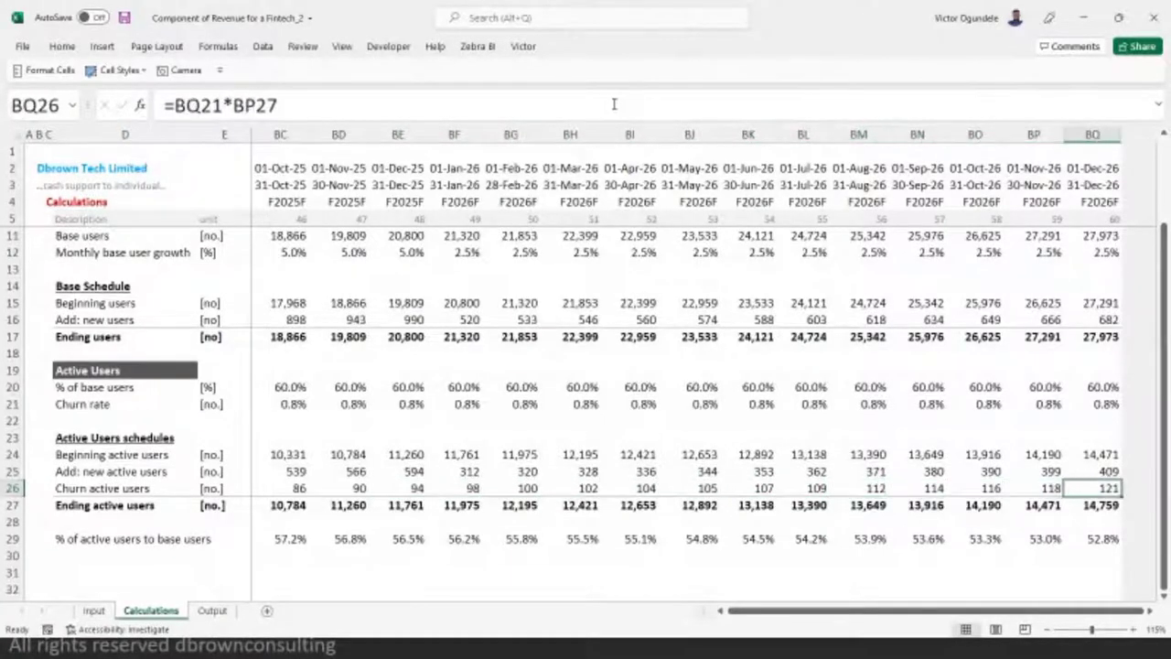
pyautogui.press('Up')
pyautogui.press('Up')
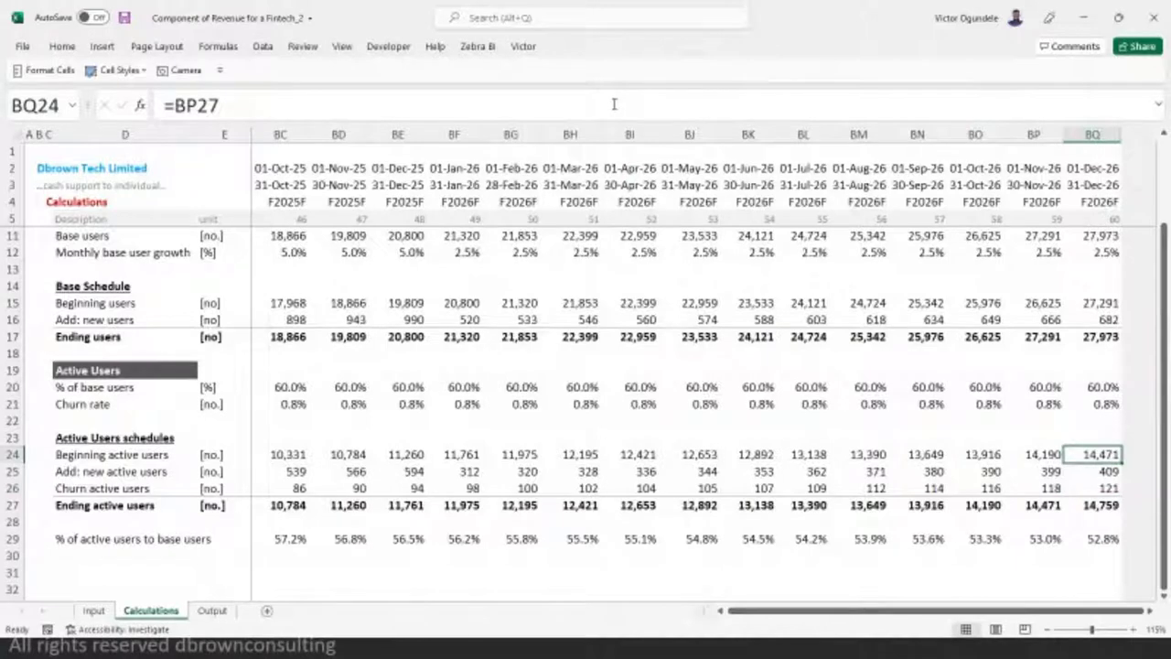
pyautogui.press('Down')
pyautogui.press('Down')
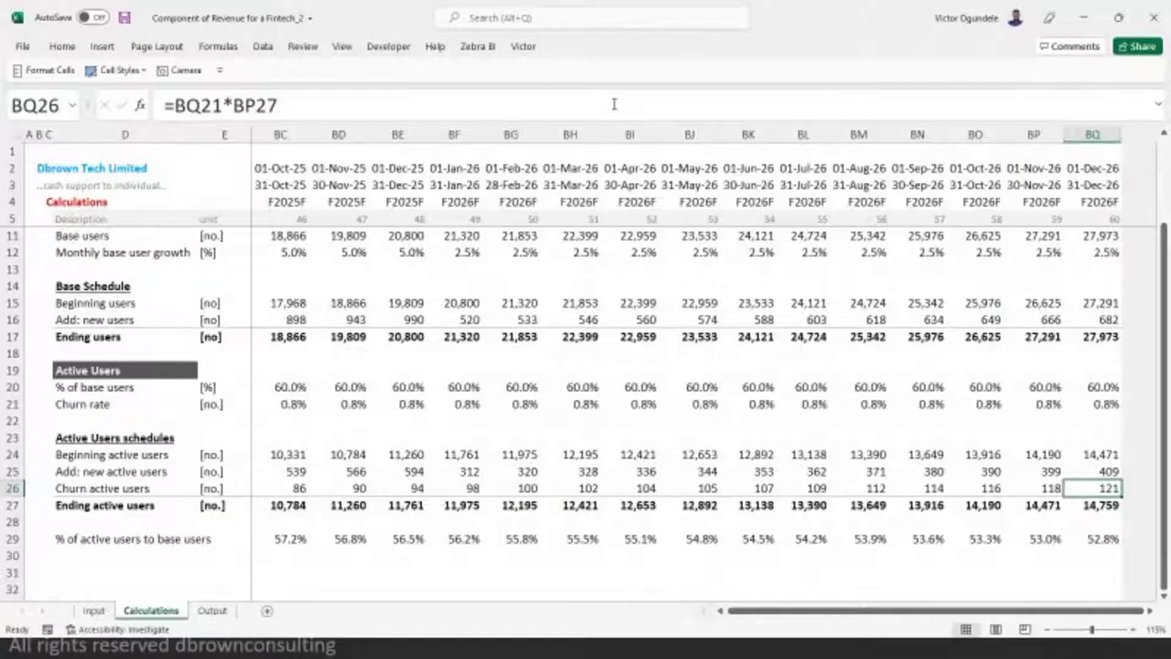
pyautogui.press('Up')
pyautogui.press('Down')
pyautogui.hotkey('ctrl', 'Left')
pyautogui.hotkey('ctrl', 'Left')
pyautogui.hotkey('ctrl', 'Left')
pyautogui.press('Right')
pyautogui.press('Right')
pyautogui.press('Right')
pyautogui.press('Right')
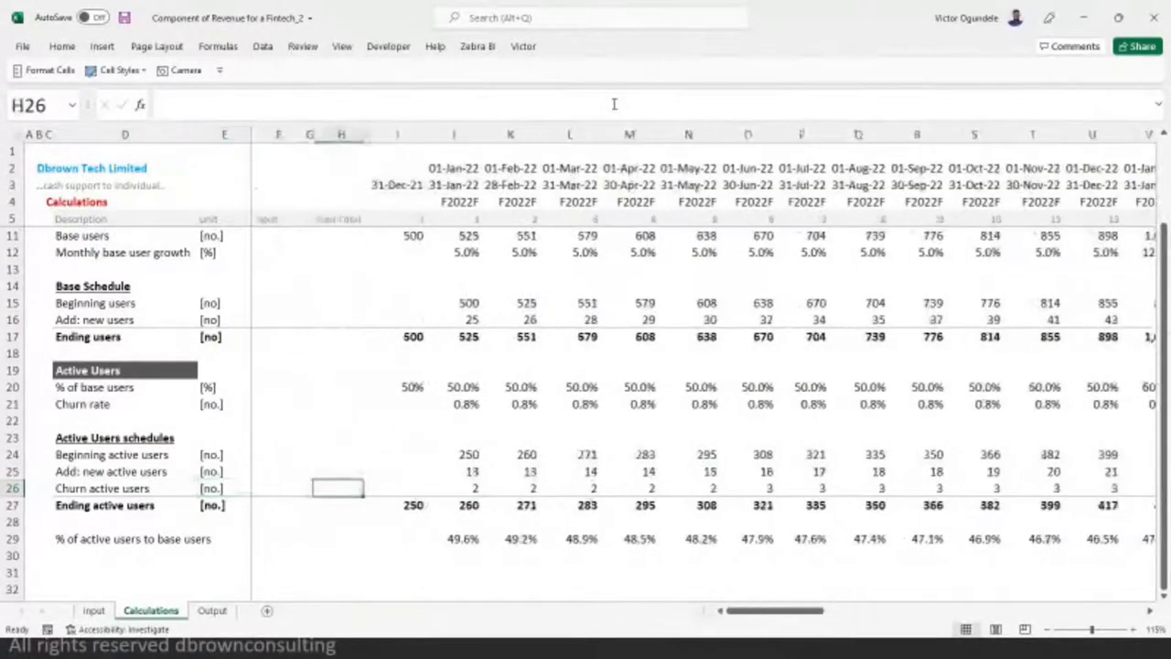
pyautogui.press('Right')
pyautogui.press('Right')
# - Check the row 29 % of active users to base users formulas through Dec-26
pyautogui.scroll(-1, 614, 105)
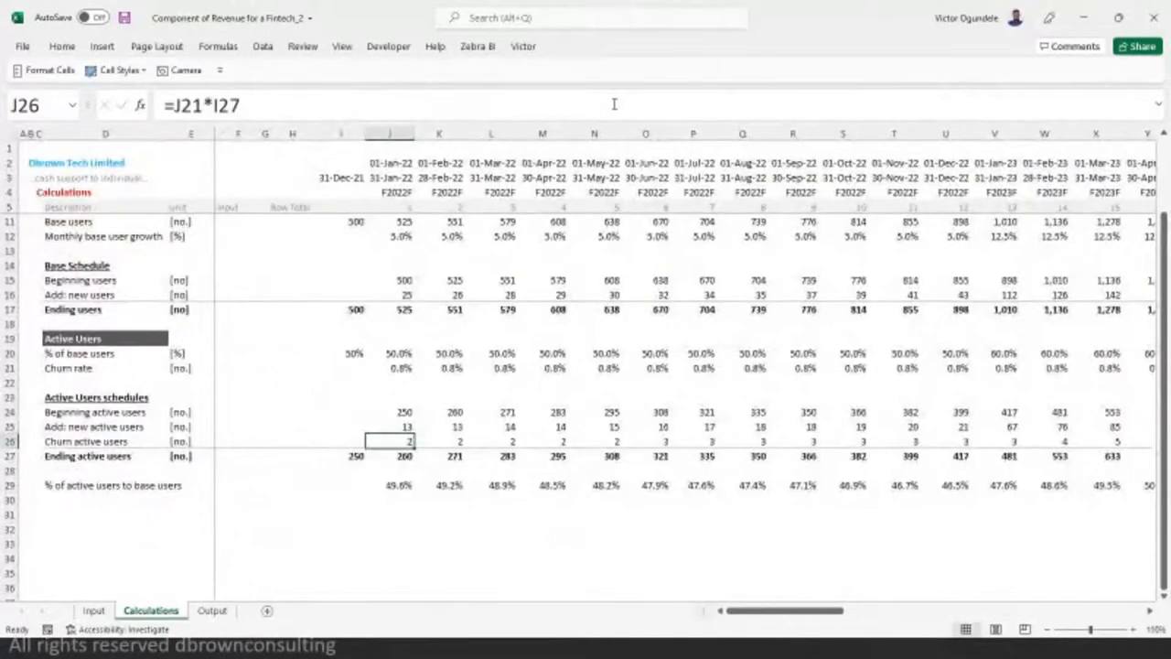
pyautogui.press('Left')
pyautogui.press('Left')
pyautogui.press('Left')
pyautogui.press('Right')
pyautogui.press('Right')
pyautogui.press('Right')
pyautogui.press('Down')
pyautogui.press('Down')
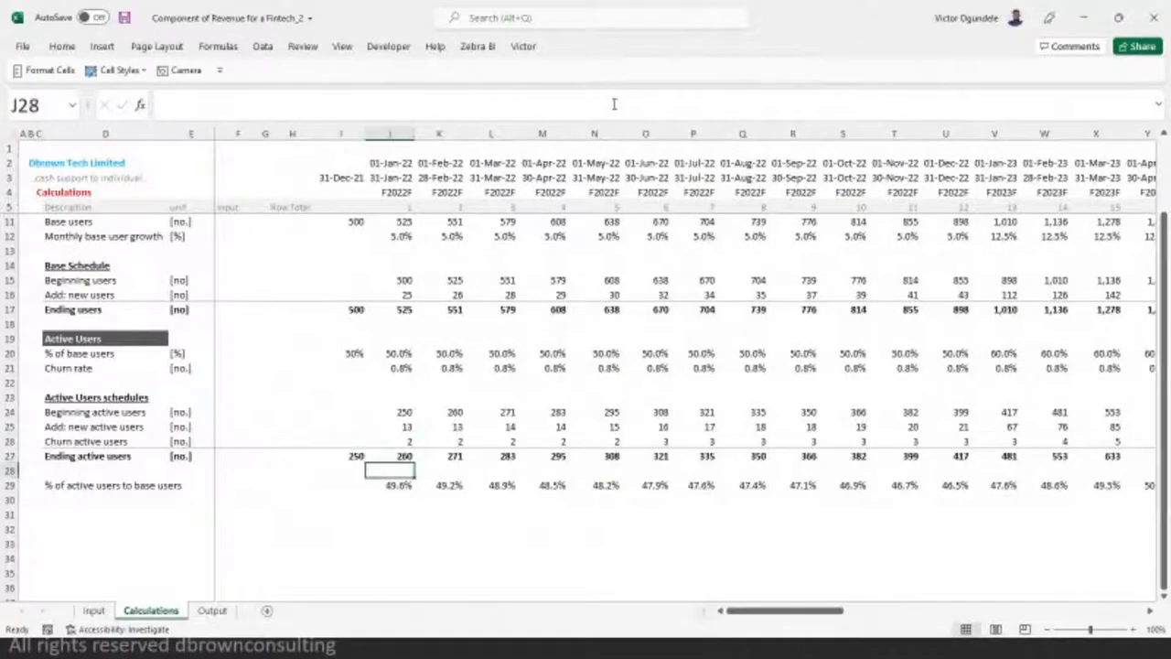
pyautogui.press('Down')
pyautogui.press('Right')
pyautogui.press('Right')
pyautogui.press('Right')
pyautogui.press('Right')
pyautogui.press('Right')
pyautogui.press('Right')
pyautogui.press('Right')
pyautogui.press('Right')
pyautogui.press('Right')
pyautogui.press('Right')
pyautogui.press('Right')
pyautogui.press('Right')
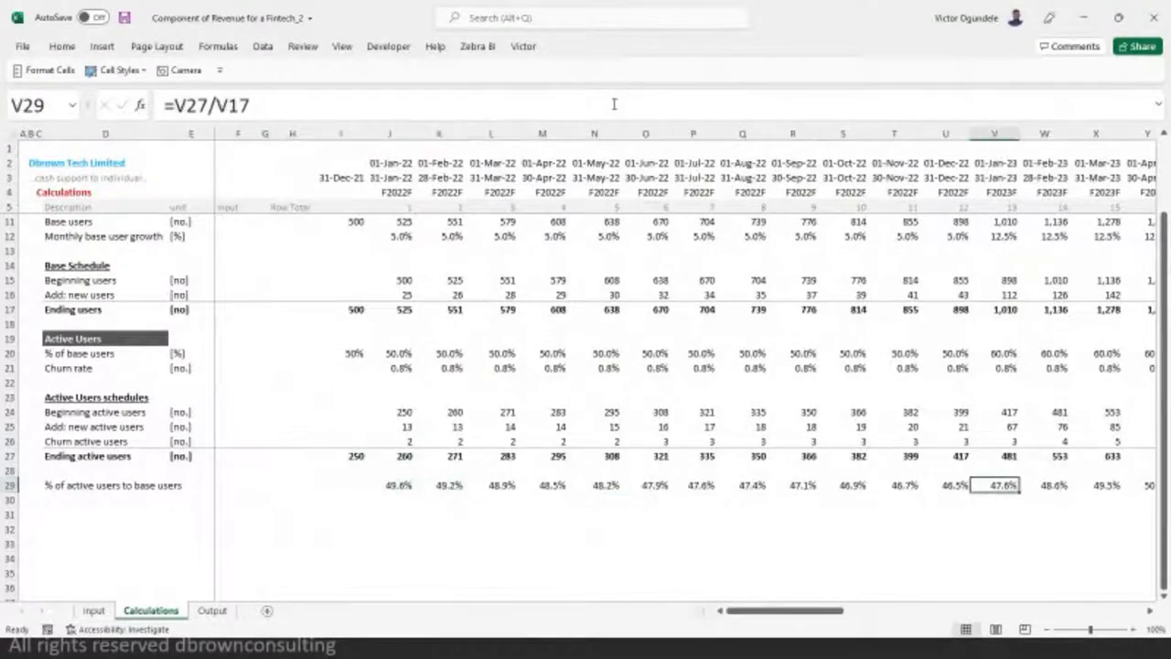
pyautogui.press('Right')
pyautogui.press('Right')
pyautogui.press('Right')
pyautogui.press('Right')
pyautogui.press('Right')
pyautogui.press('Right')
pyautogui.press('Right')
pyautogui.press('Right')
pyautogui.press('Right')
pyautogui.press('Right')
pyautogui.press('Right')
pyautogui.press('Right')
pyautogui.press('Right')
pyautogui.press('Right')
pyautogui.press('Right')
pyautogui.press('Right')
pyautogui.press('Right')
pyautogui.press('Right')
pyautogui.press('Right')
pyautogui.press('Right')
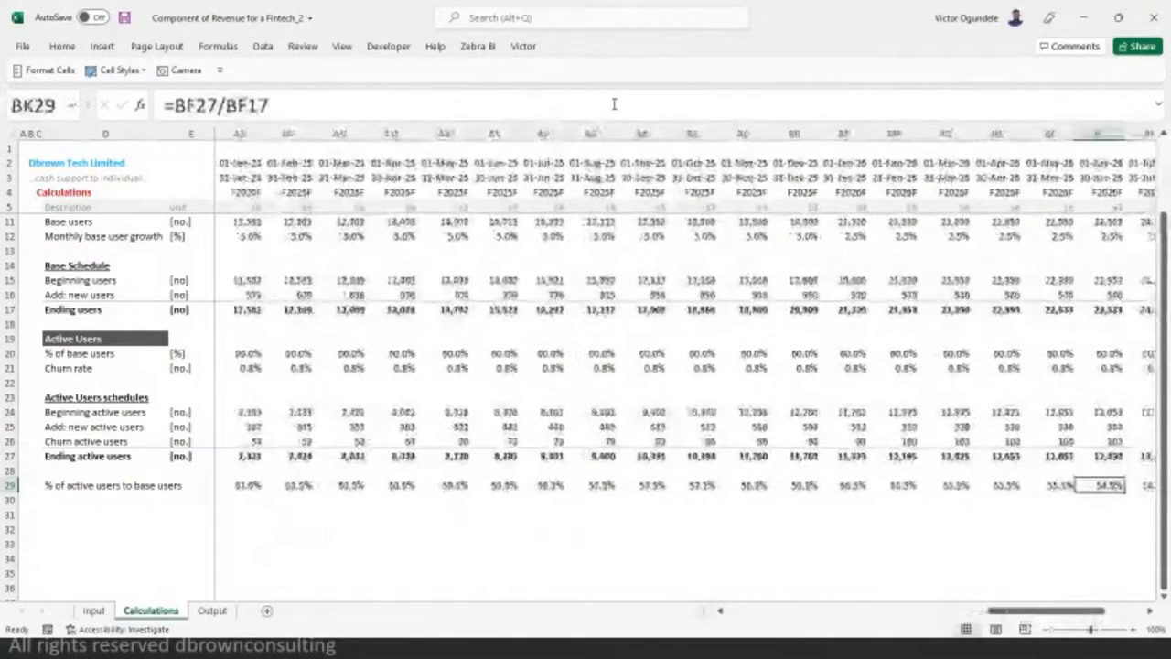
pyautogui.press('Right')
pyautogui.press('Right')
pyautogui.press('Right')
pyautogui.press('Right')
pyautogui.press('Right')
pyautogui.press('Right')
pyautogui.press('Home')
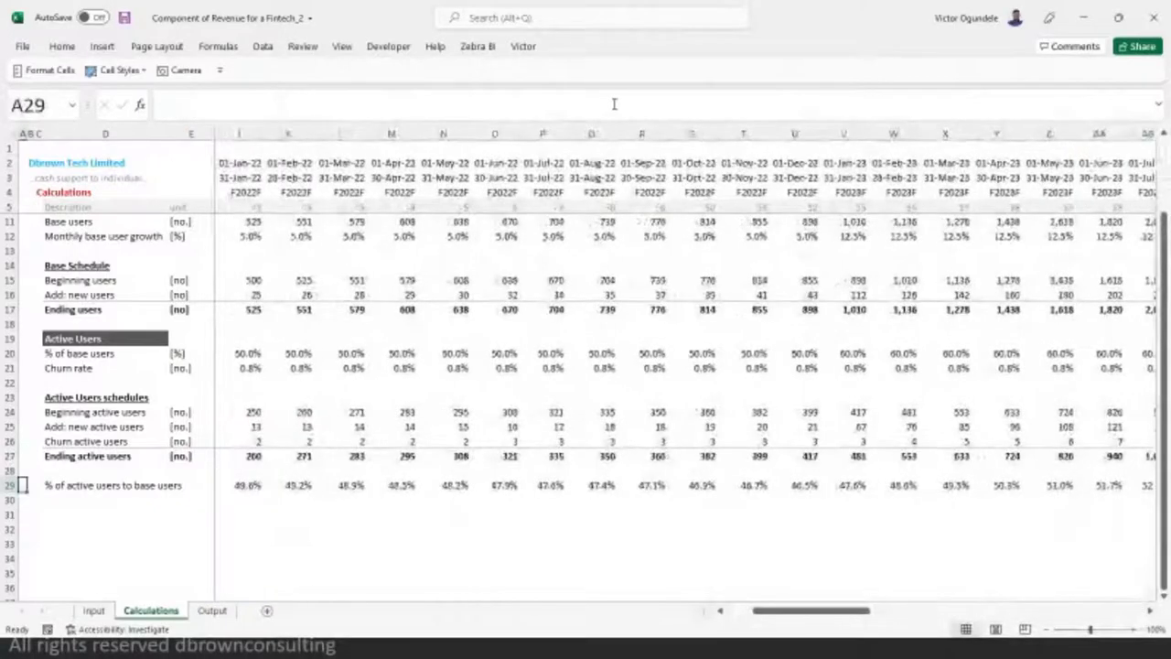
pyautogui.press('Right')
pyautogui.press('Right')
pyautogui.press('Right')
pyautogui.press('Right')
pyautogui.press('Right')
pyautogui.press('Right')
pyautogui.press('Right')
pyautogui.press('Left')
pyautogui.press('Left')
pyautogui.press('Left')
pyautogui.press('Left')
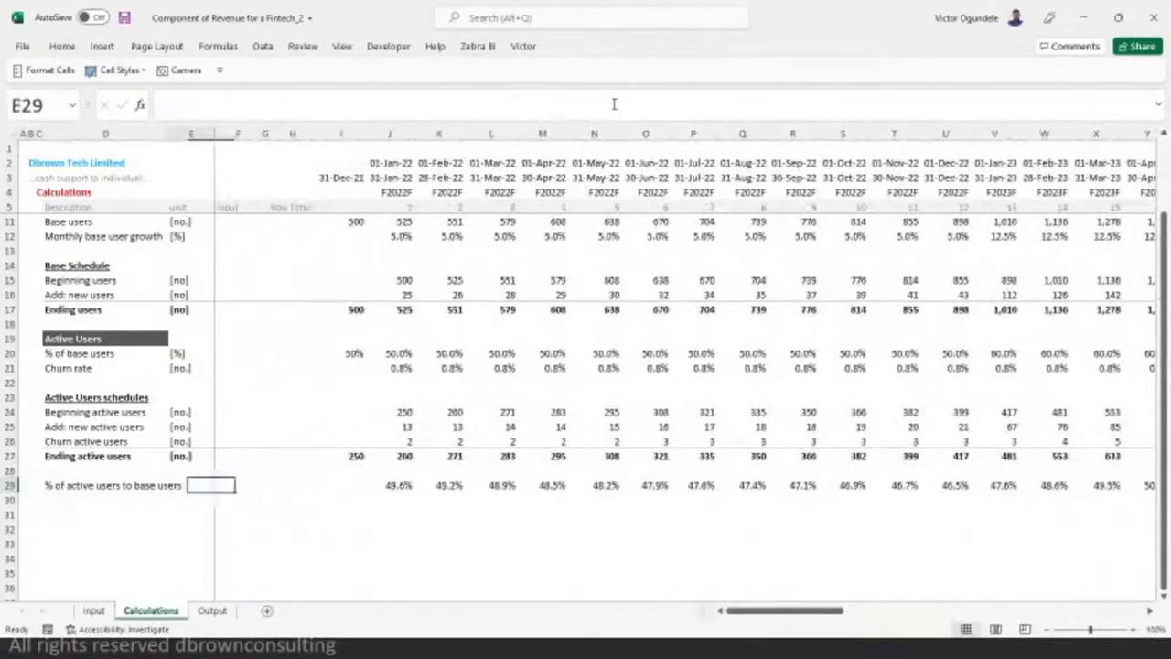
pyautogui.press('Down')
pyautogui.press('Down')
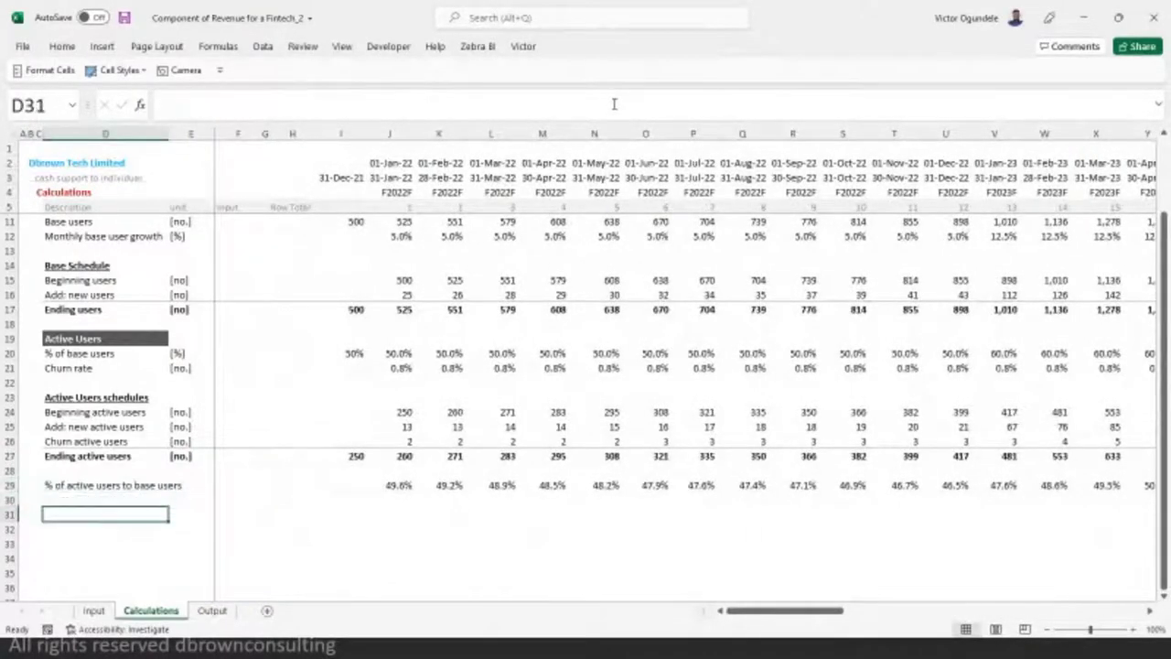
pyautogui.hotkey('ctrl', 'pageup')
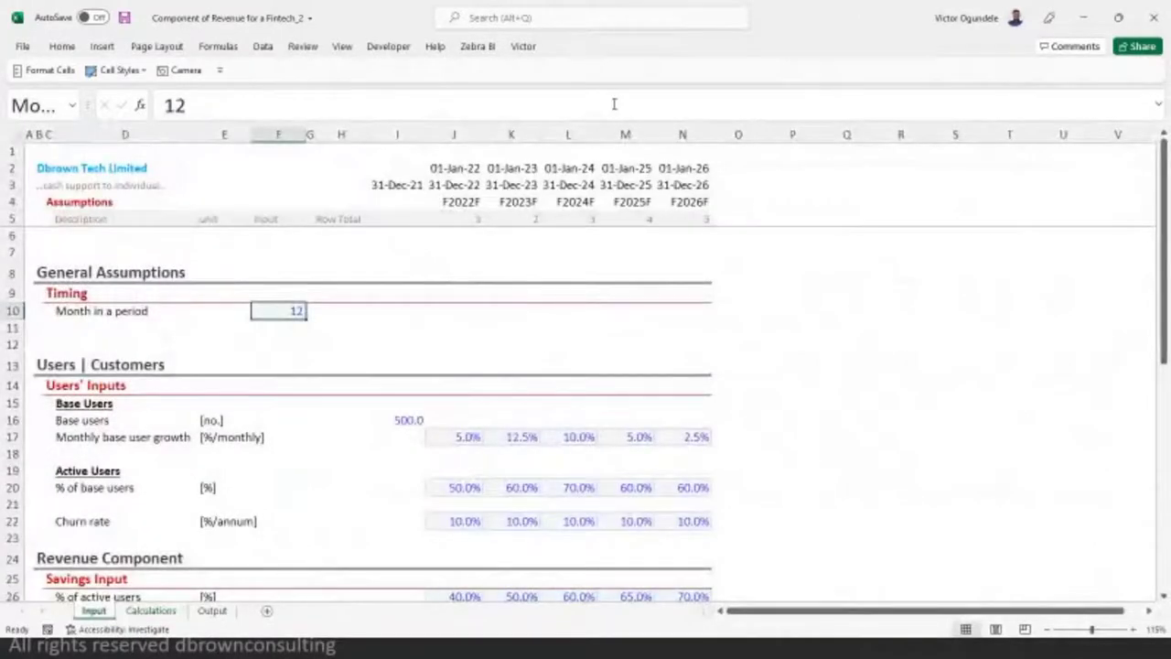
# - Look through the Input sheet's assumptions down to the Savings Input heading
pyautogui.keyDown('ctrl'); pyautogui.scroll(-1, 614, 104); pyautogui.keyUp('ctrl')
pyautogui.press('Down')
pyautogui.press('Down')
pyautogui.press('Down')
pyautogui.press('Down')
pyautogui.press('Down')
pyautogui.press('Down')
pyautogui.press('Down')
pyautogui.press('Down')
pyautogui.press('Down')
pyautogui.press('Down')
pyautogui.press('Down')
pyautogui.press('Down')
pyautogui.press('Down')
pyautogui.press('Down')
pyautogui.press('Down')
pyautogui.press('Down')
pyautogui.press('Down')
pyautogui.press('Down')
pyautogui.press('Down')
pyautogui.press('Down')
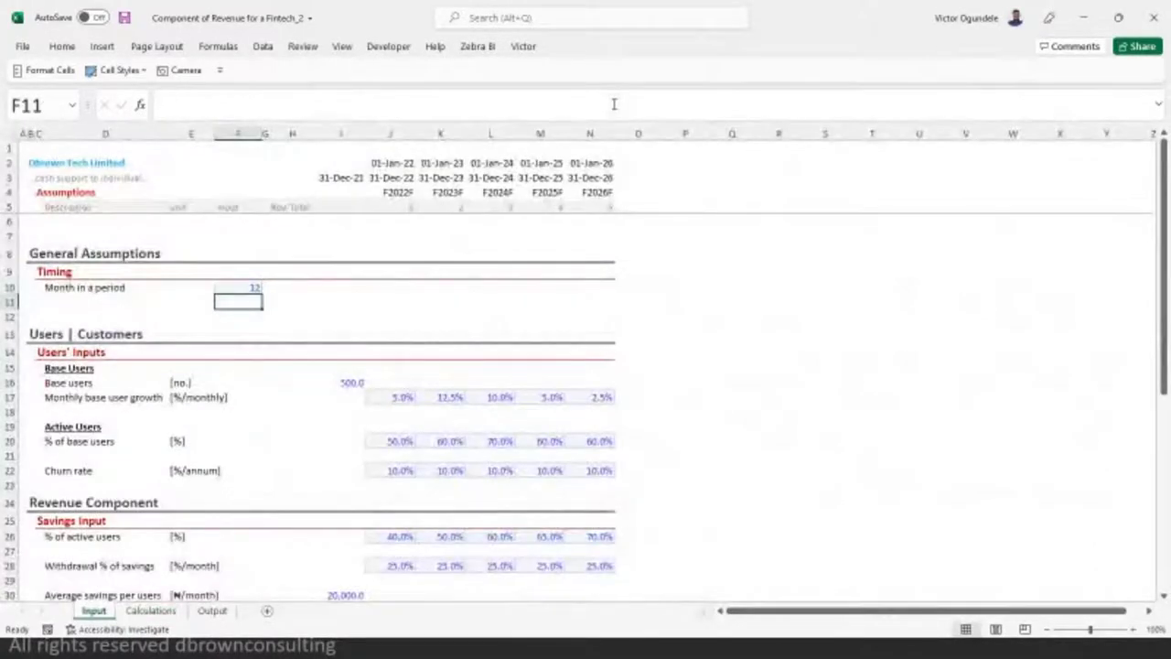
pyautogui.press('Down')
pyautogui.press('Down')
pyautogui.press('Down')
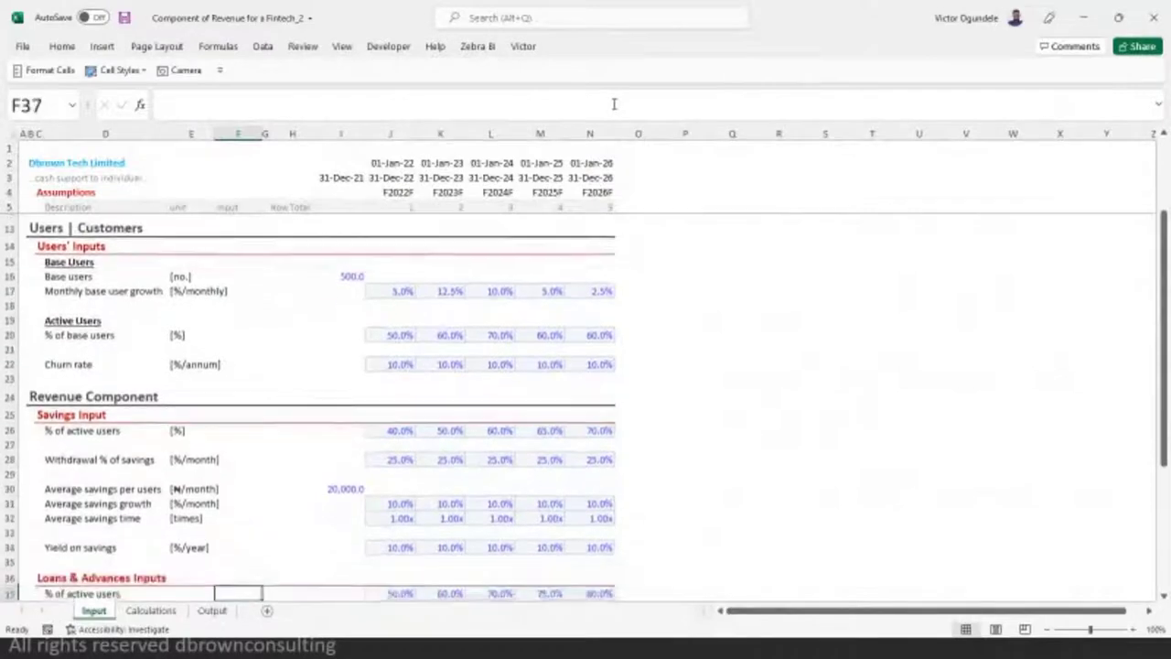
pyautogui.press('Up')
pyautogui.press('Up')
pyautogui.press('Up')
pyautogui.press('Up')
pyautogui.press('Up')
pyautogui.press('Up')
pyautogui.press('Up')
pyautogui.press('Up')
pyautogui.press('Up')
pyautogui.press('Up')
pyautogui.press('Left')
pyautogui.press('Left')
pyautogui.press('Up')
pyautogui.press('Up')
pyautogui.press('Up')
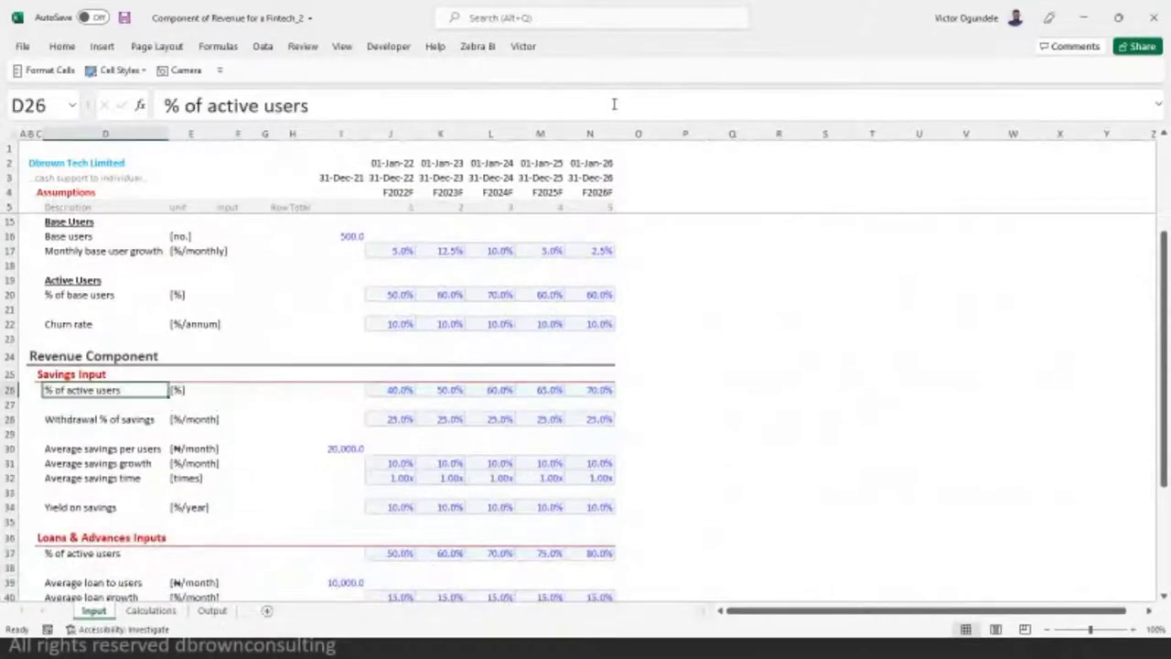
# - Copy the heading rows 8–9 on Calculations and paste them at row 31
pyautogui.hotkey('ctrl', 'pagedown')
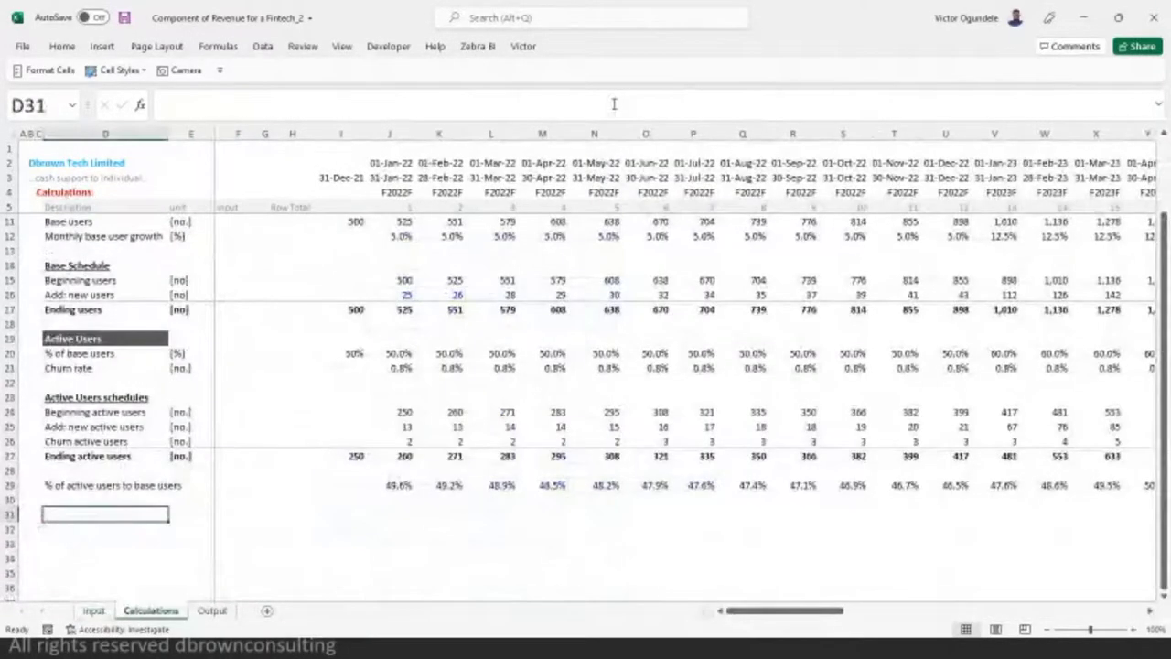
pyautogui.press('Up')
pyautogui.press('Up')
pyautogui.press('Up')
pyautogui.press('Up')
pyautogui.press('Up')
pyautogui.press('Left')
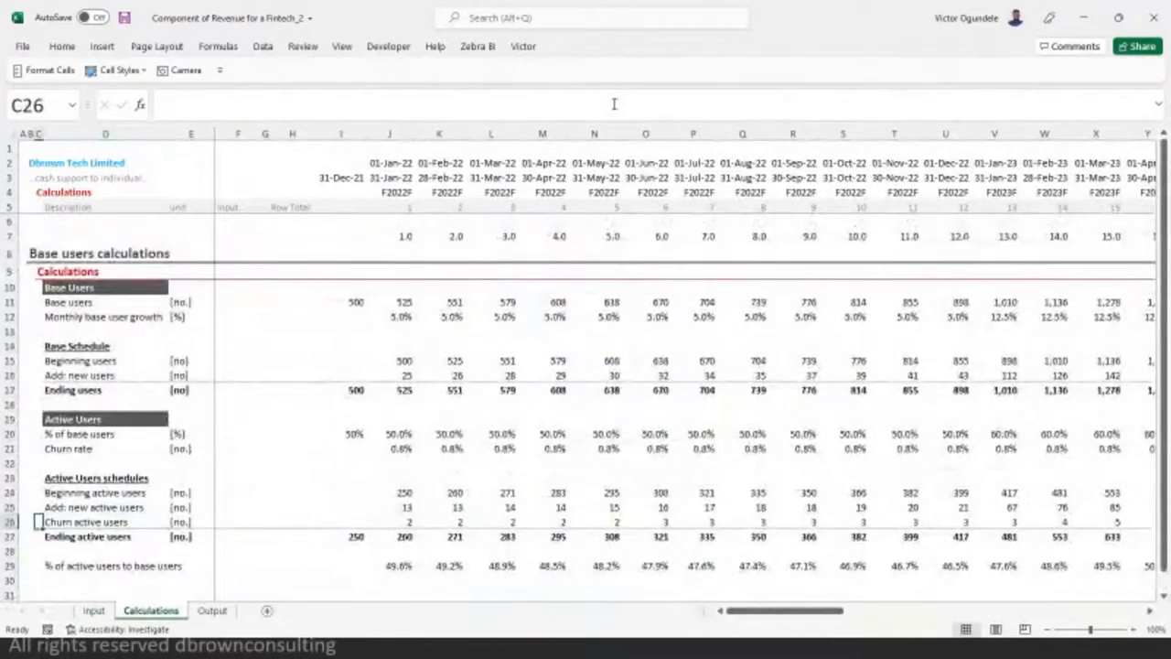
pyautogui.hotkey('ctrl', 'Up')
pyautogui.press('Left')
pyautogui.press('Up')
pyautogui.hotkey('shift', 'Down')
pyautogui.hotkey('shift', 'space')
pyautogui.hotkey('ctrl', 'c')
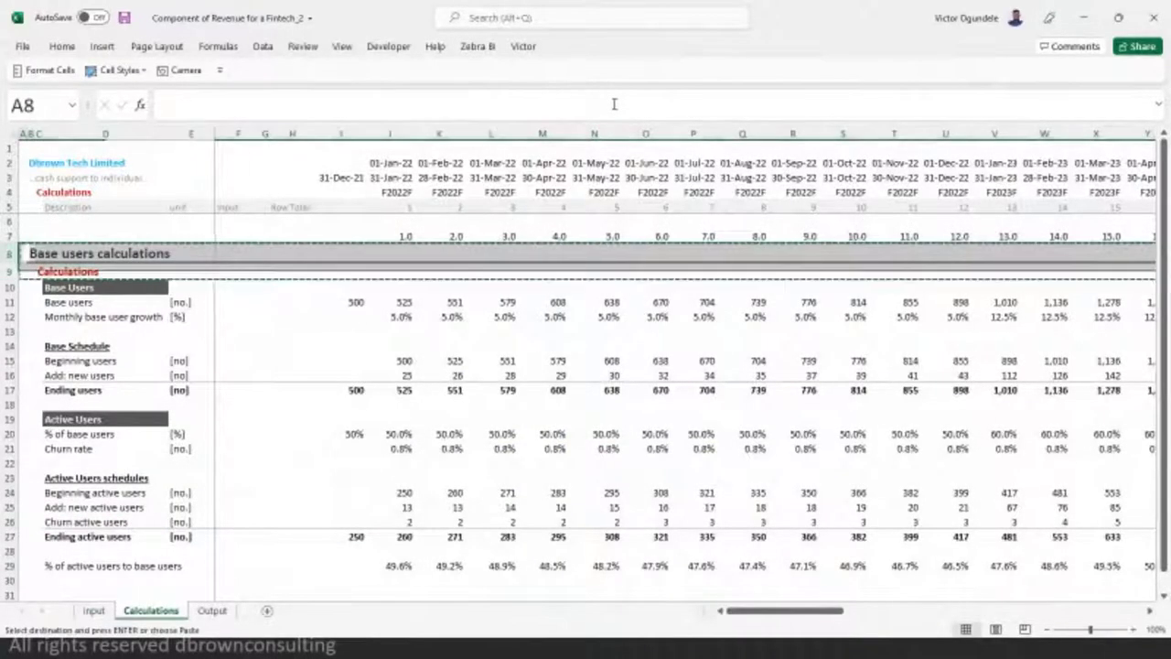
pyautogui.press('Down')
pyautogui.hotkey('ctrl', 'Down')
pyautogui.hotkey('ctrl', 'Down')
pyautogui.press('Down')
pyautogui.press('Down')
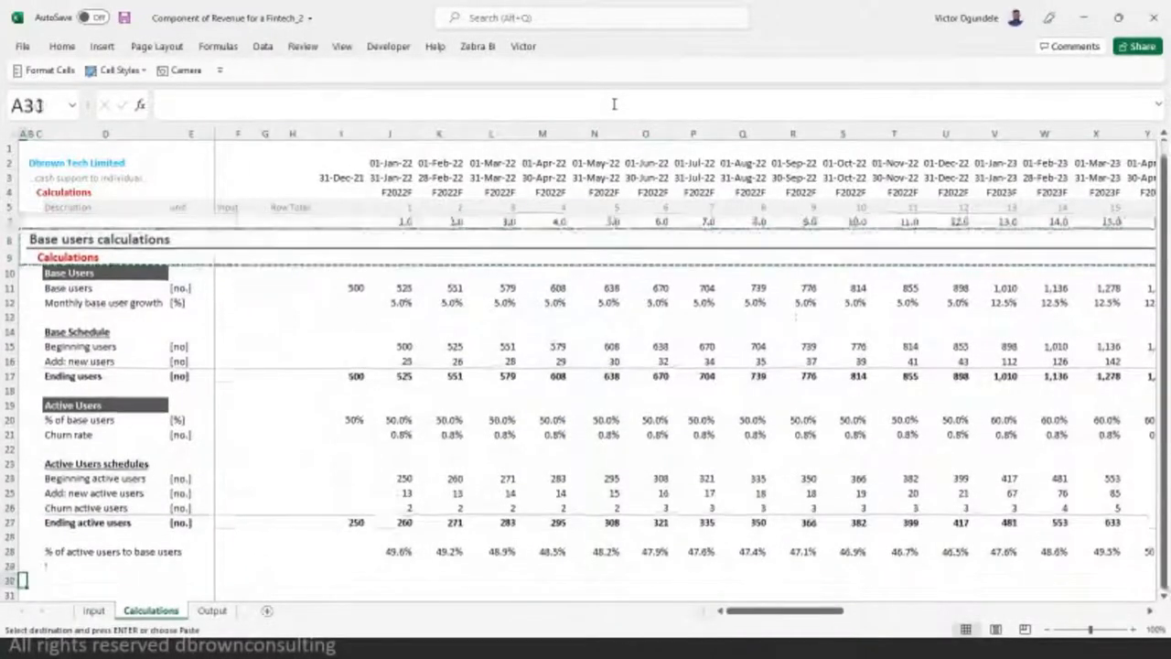
pyautogui.hotkey('ctrl', 'v')
# - Retitle the pasted B31 heading as 'Savings'
pyautogui.press('Right')
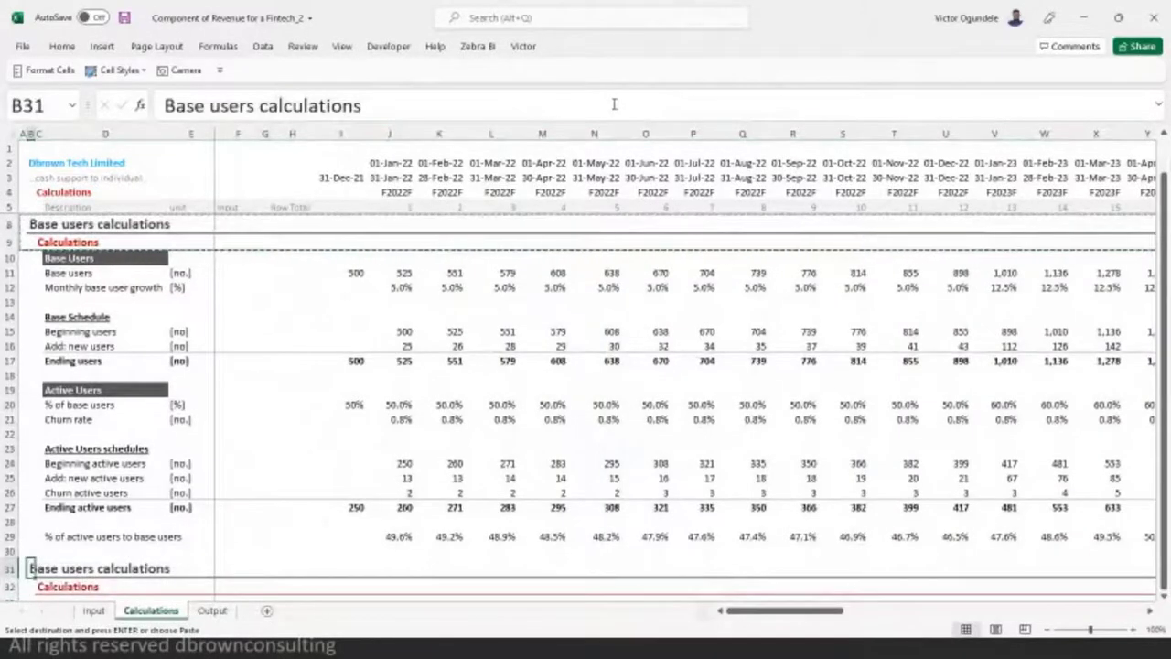
pyautogui.press('F2')
pyautogui.write('Revenue')
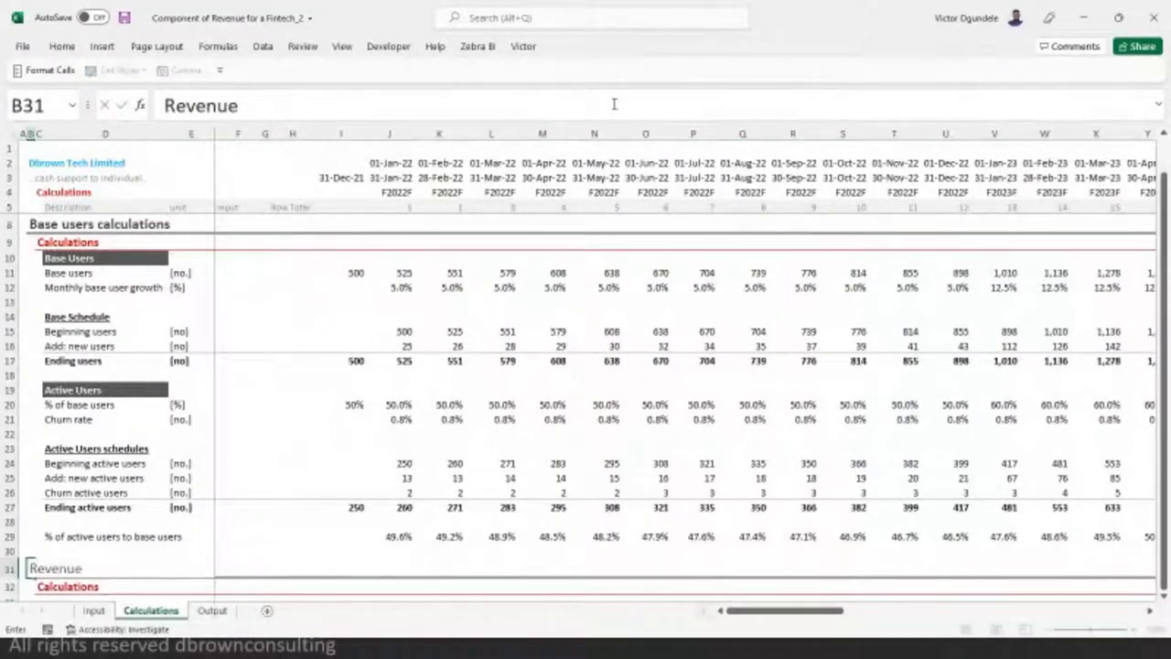
pyautogui.press('Escape')
pyautogui.hotkey('ctrl', 'pageup')
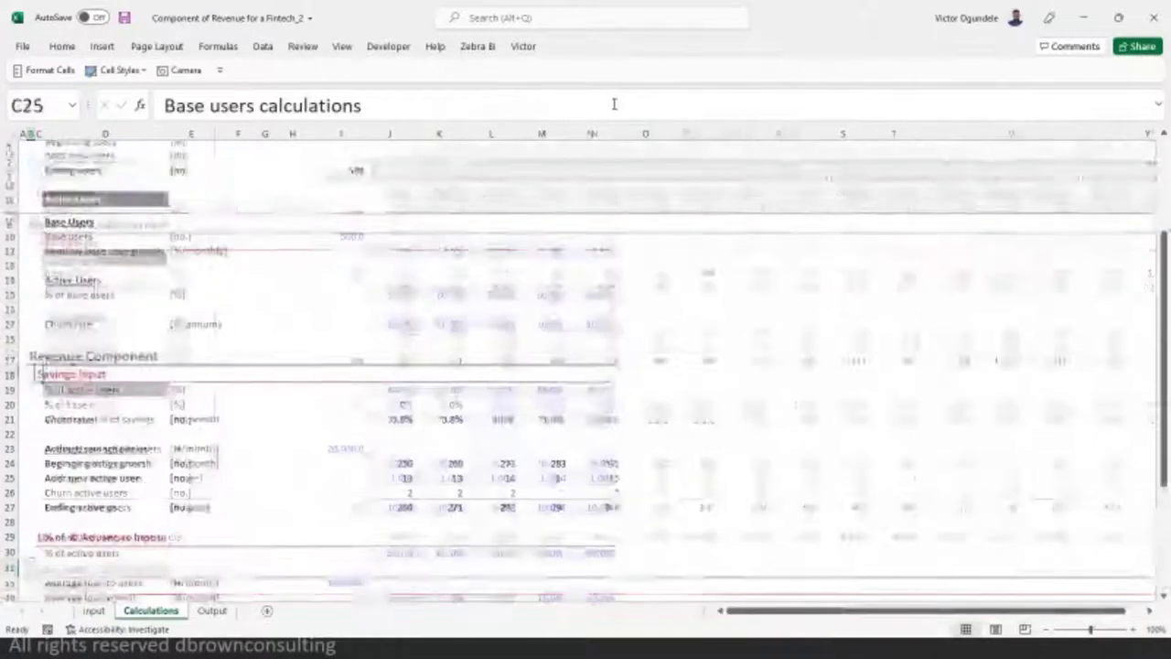
pyautogui.hotkey('ctrl', 'pagedown')
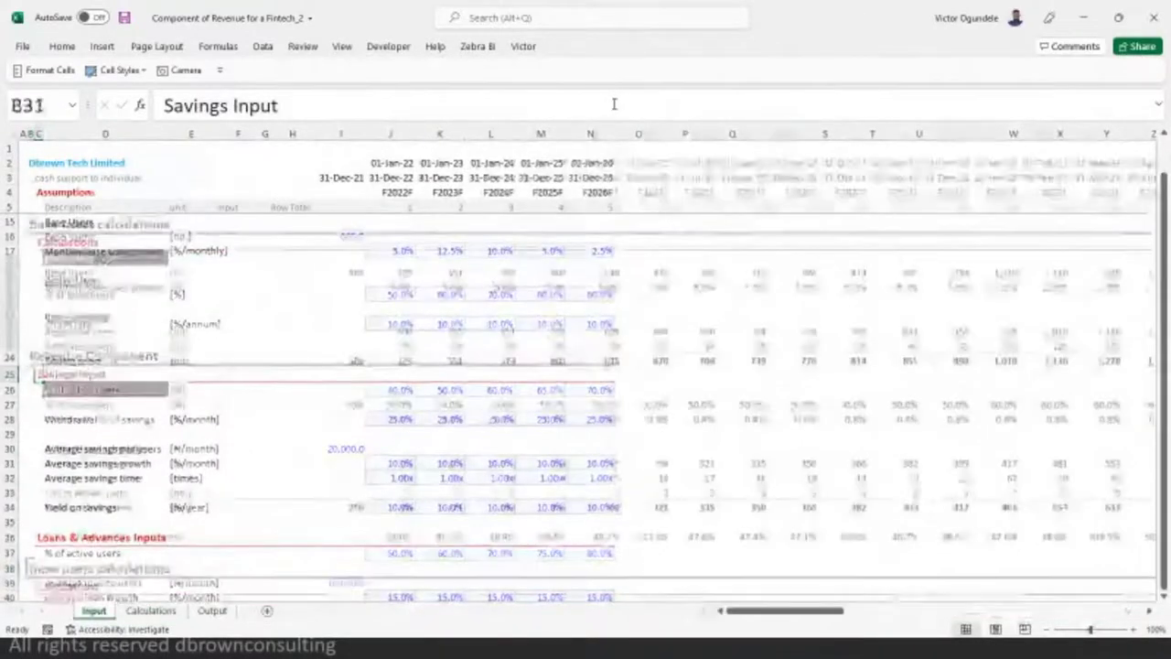
pyautogui.write('Savings')
pyautogui.hotkey('ctrl', 'Return')
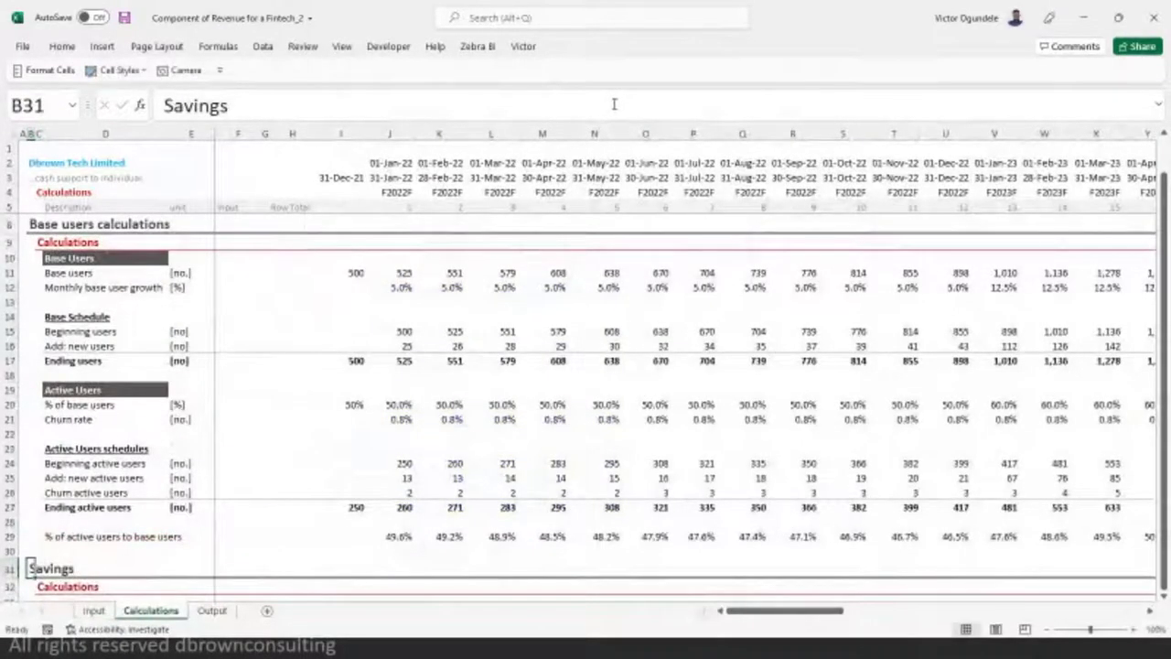
pyautogui.press('Down')
pyautogui.press('Right')
pyautogui.press('Down')
pyautogui.press('Right')
pyautogui.press('Down')
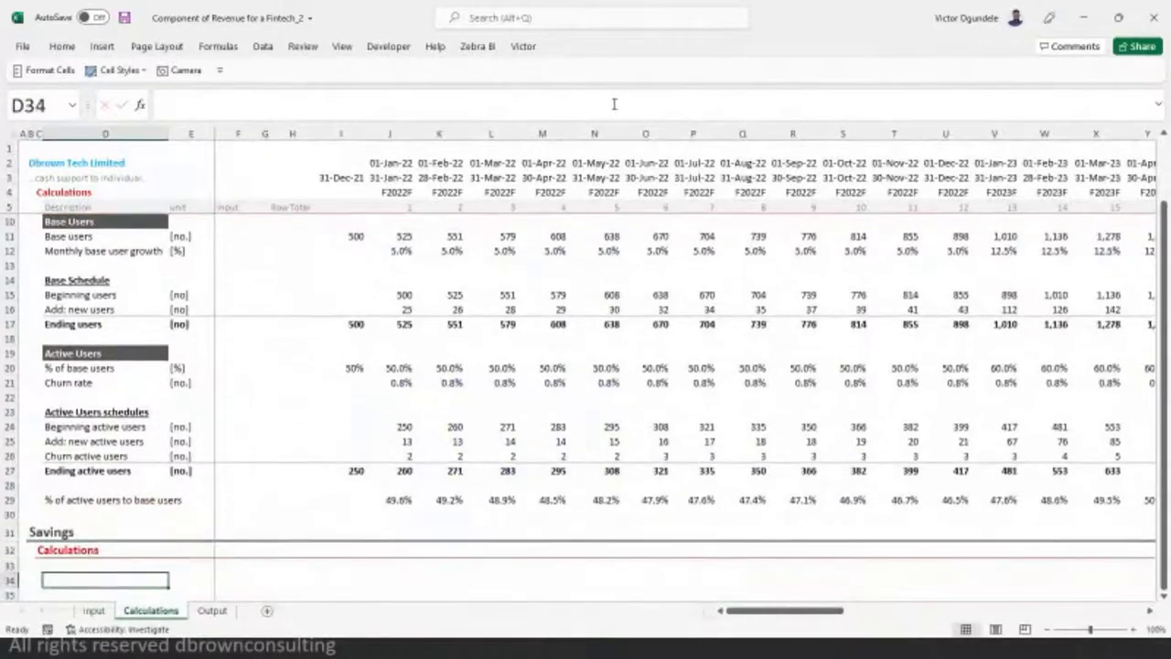
pyautogui.press('Up')
# - Inspect the withdrawal % of savings values on the Input sheet
pyautogui.hotkey('ctrl', 'pageup')
pyautogui.click(570, 419)
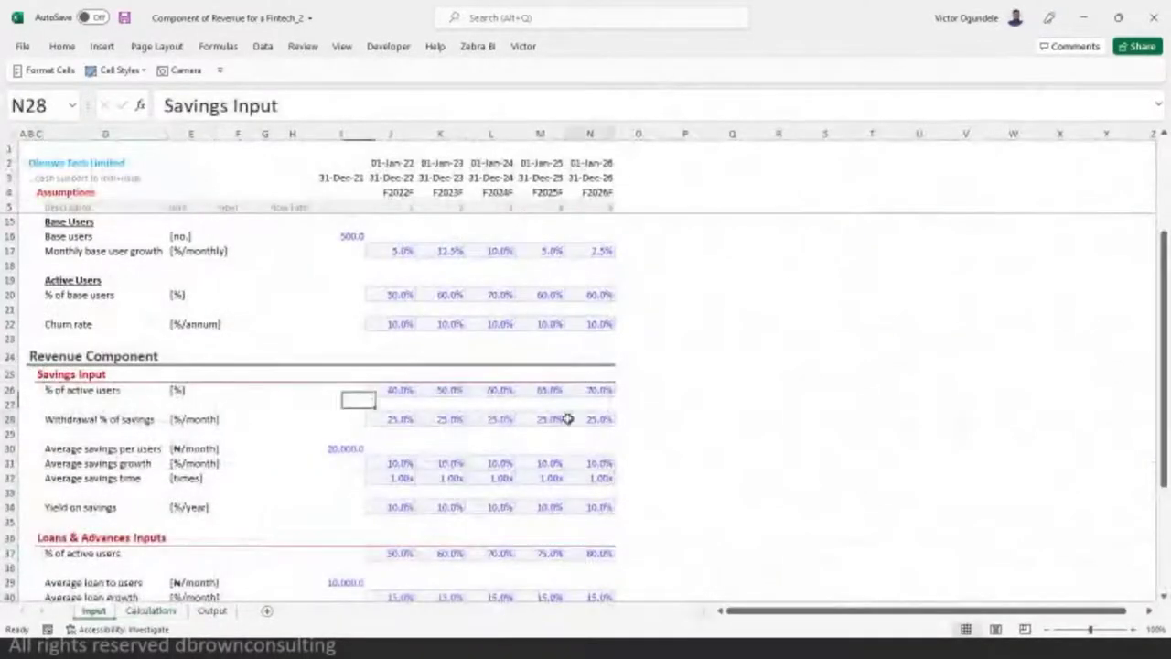
pyautogui.keyDown('ctrl'); pyautogui.scroll(1, 567, 418); pyautogui.keyUp('ctrl')
pyautogui.scroll(-2, 504, 474)
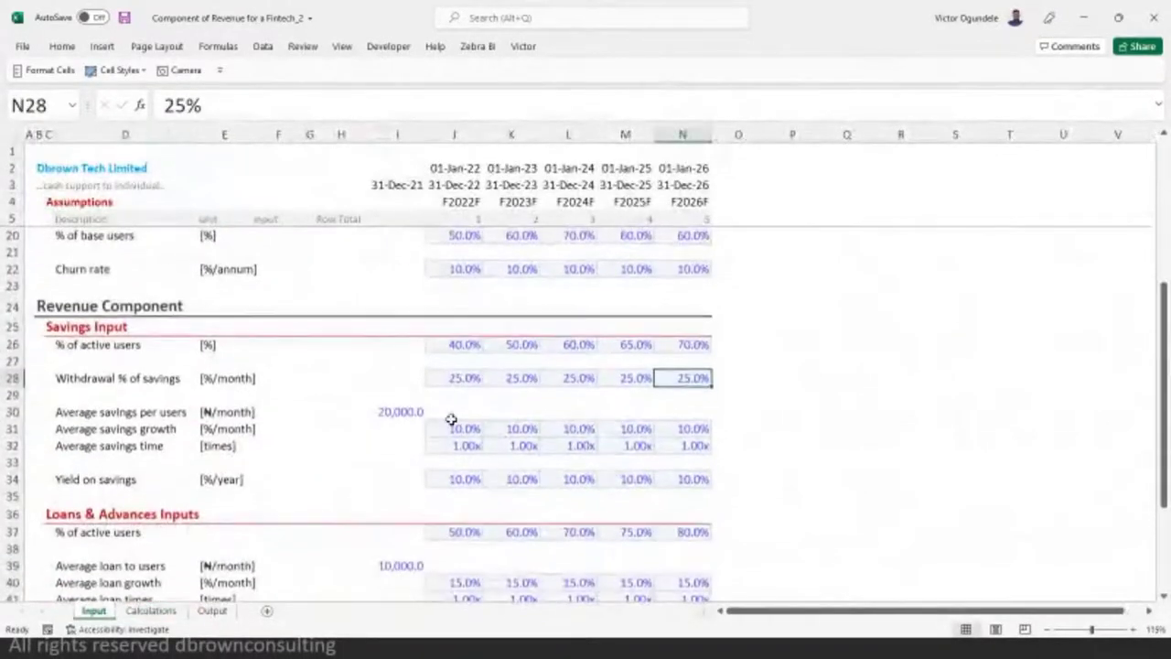
pyautogui.click(302, 360)
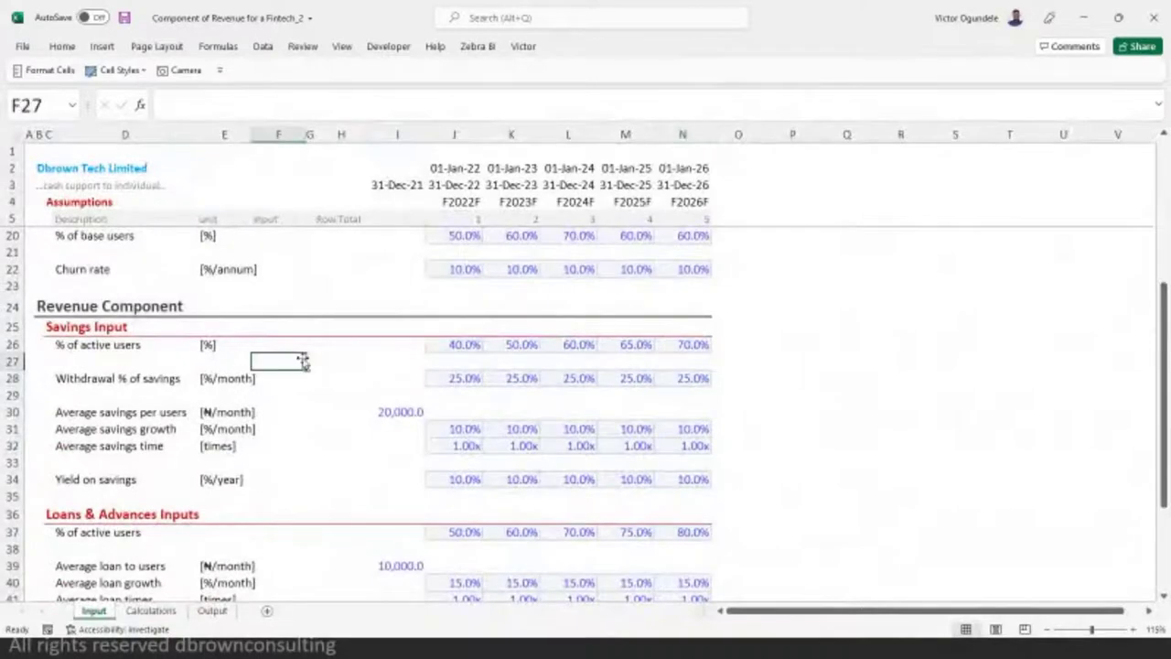
pyautogui.click(374, 347)
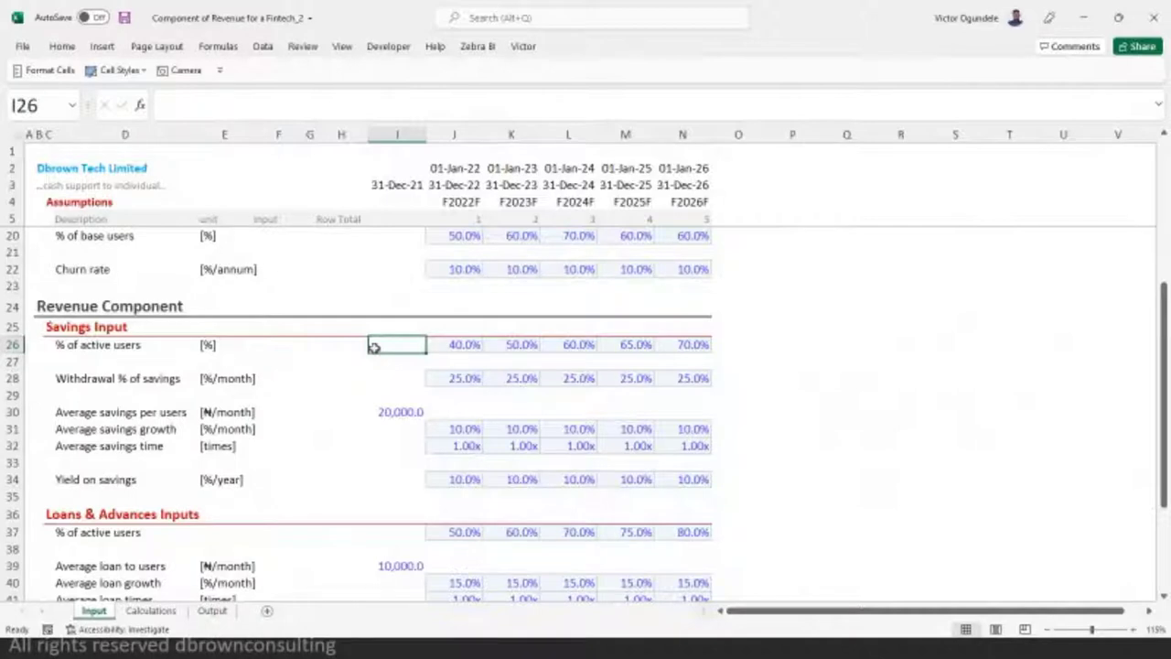
# - Link D33 to the Input sheet's '% of active users' label and give it unit [%]
pyautogui.click(124, 349)
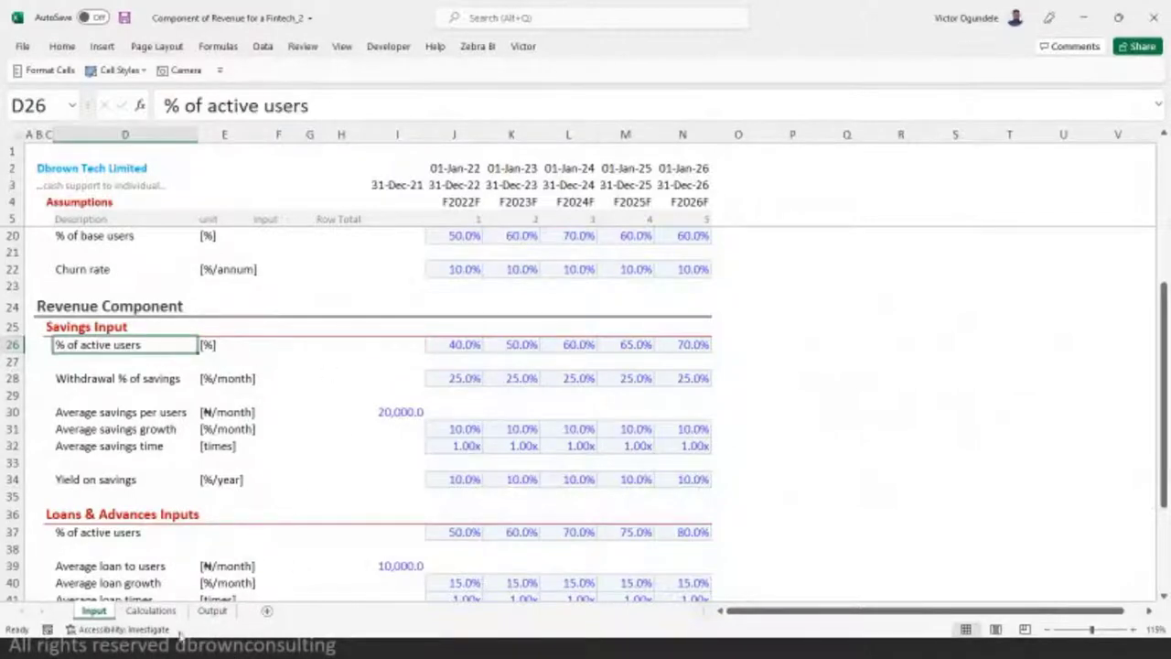
pyautogui.click(155, 613)
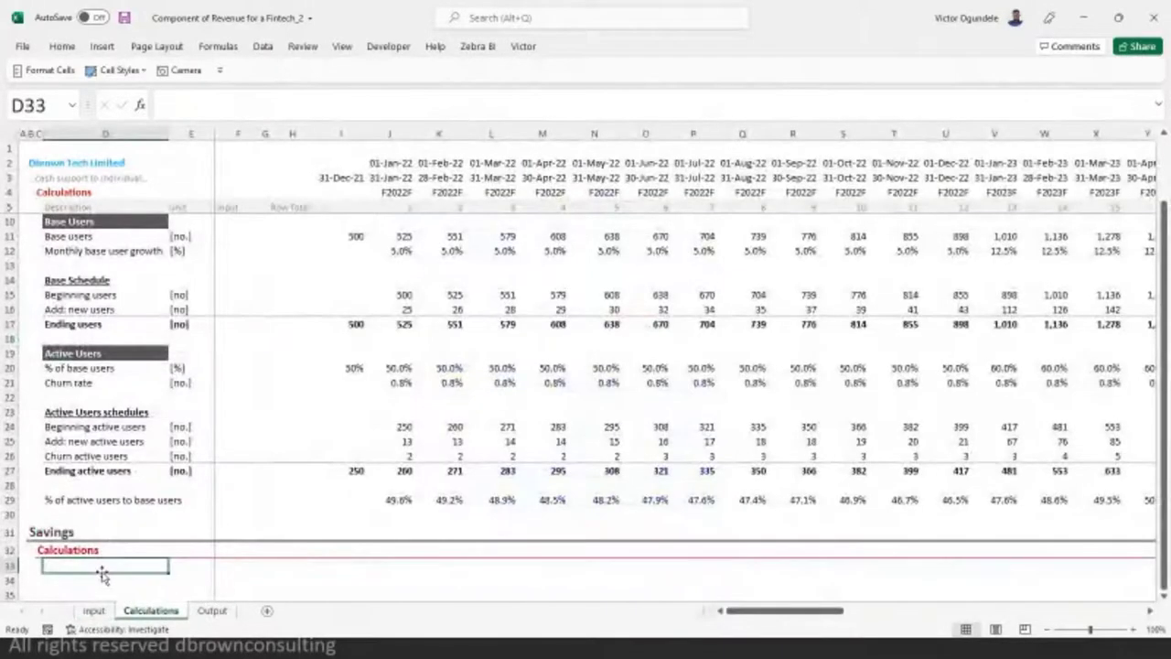
pyautogui.scroll(-2, 101, 573)
pyautogui.write('=')
pyautogui.click(94, 610)
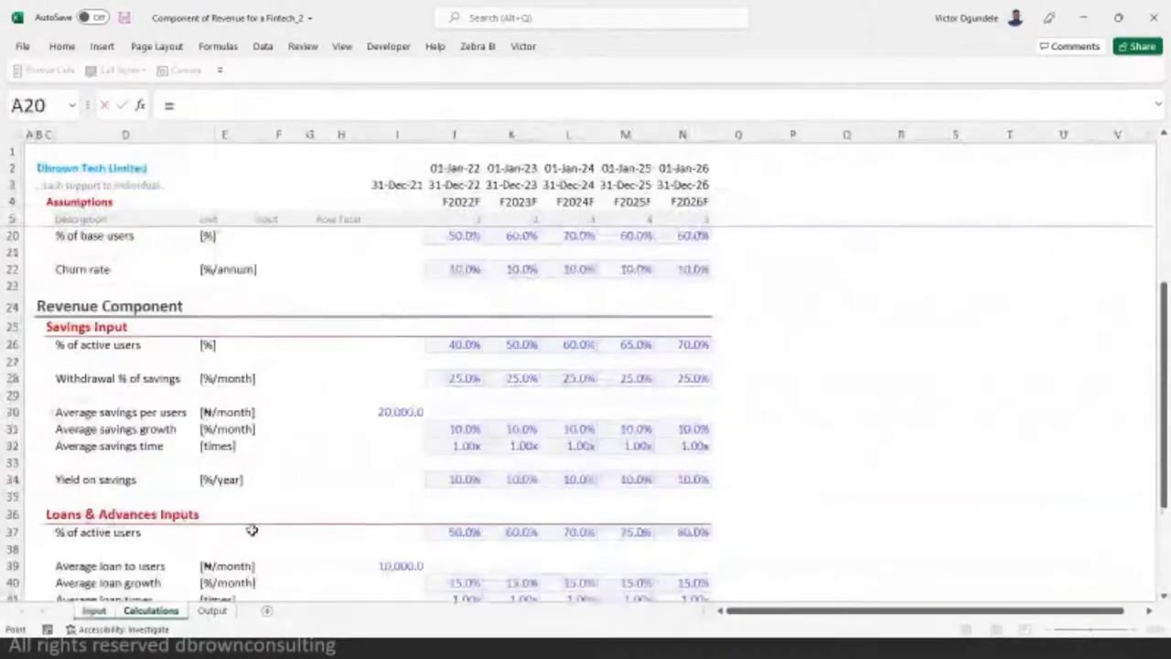
pyautogui.click(99, 345)
pyautogui.press('Tab')
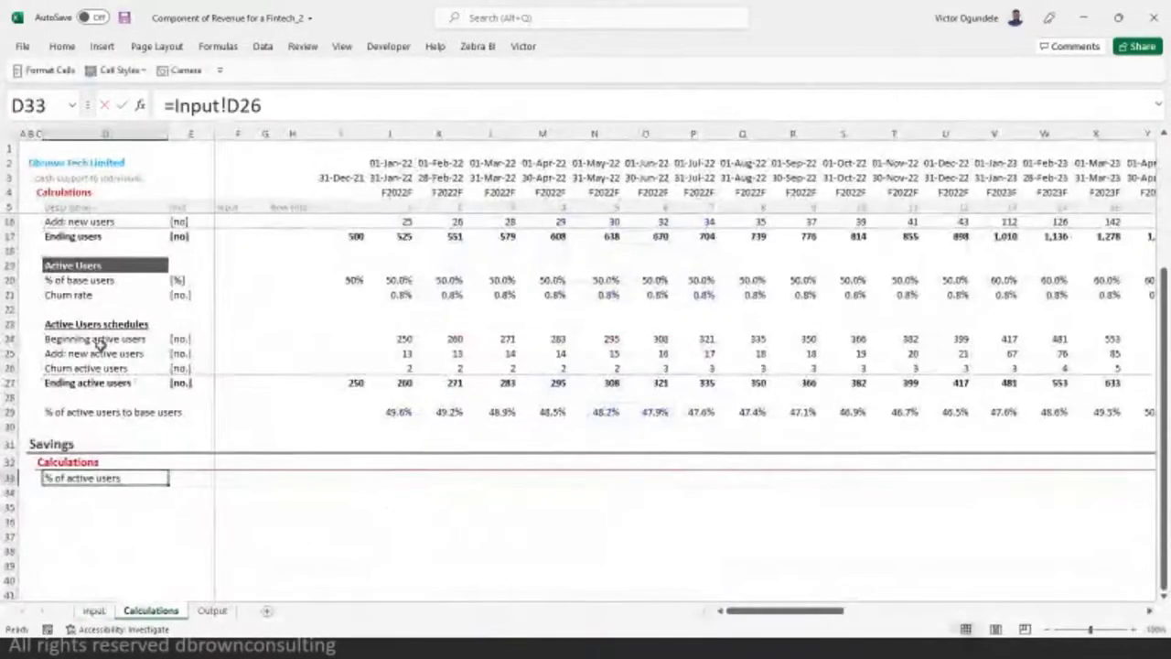
pyautogui.write('[%')
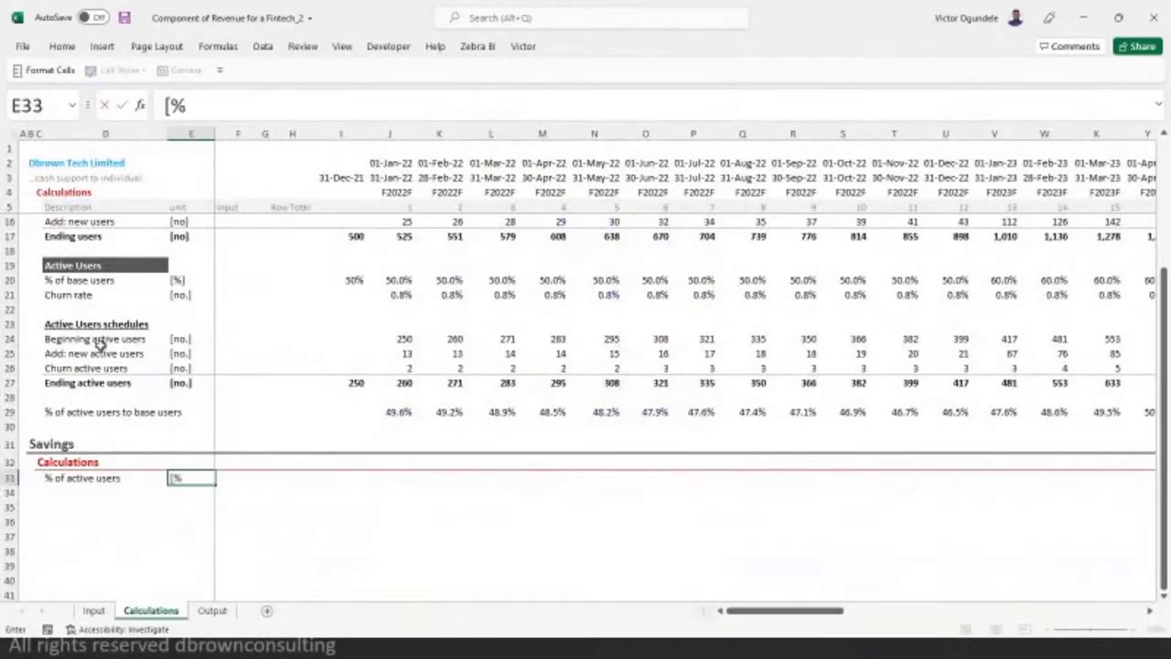
pyautogui.press('Tab')
pyautogui.press('Tab')
pyautogui.press('Tab')
pyautogui.press('Tab')
pyautogui.press('Tab')
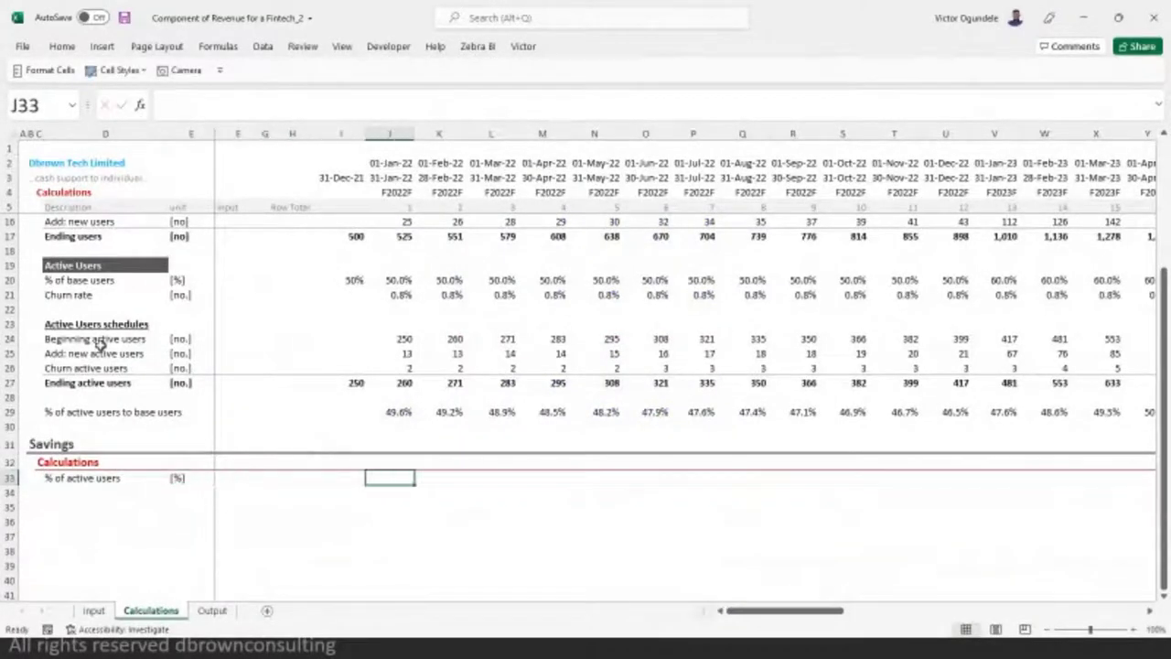
# - Copy the % of base users LOOKUP formula from J20 into J33
pyautogui.press('Up')
pyautogui.press('Up')
pyautogui.press('Up')
pyautogui.press('Up')
pyautogui.press('Up')
pyautogui.press('Up')
pyautogui.press('Up')
pyautogui.press('Up')
pyautogui.press('Up')
pyautogui.press('Up')
pyautogui.press('Up')
pyautogui.press('Up')
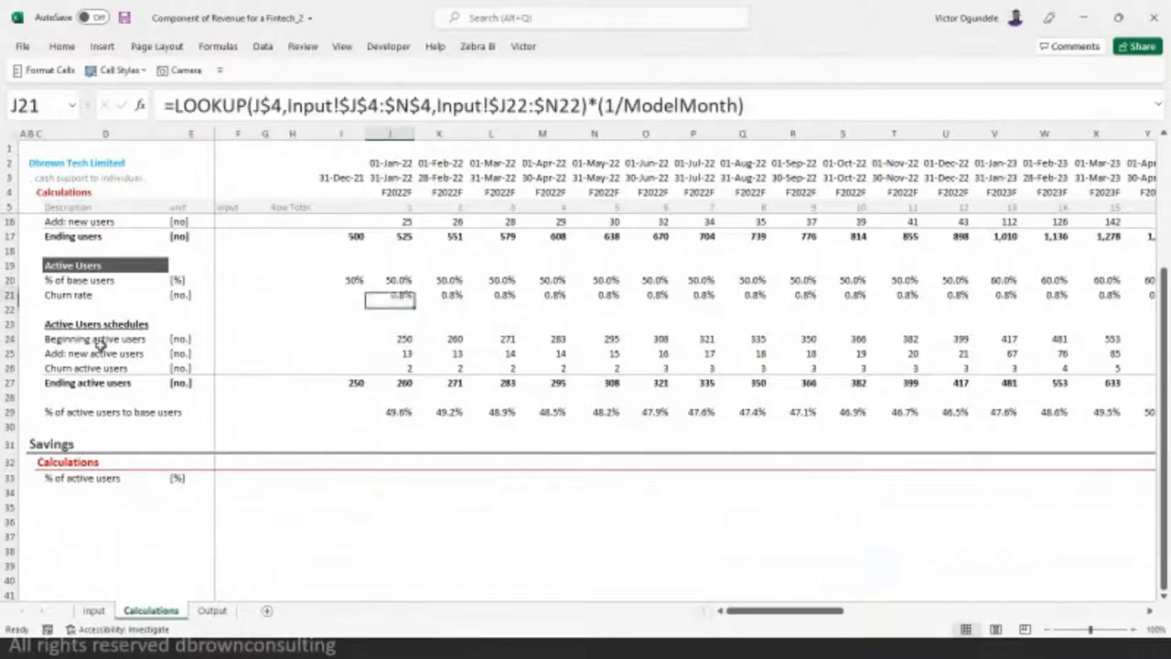
pyautogui.press('Up')
pyautogui.press('Up')
pyautogui.press('Up')
pyautogui.press('Up')
pyautogui.press('Up')
pyautogui.press('Down')
pyautogui.press('Down')
pyautogui.press('Down')
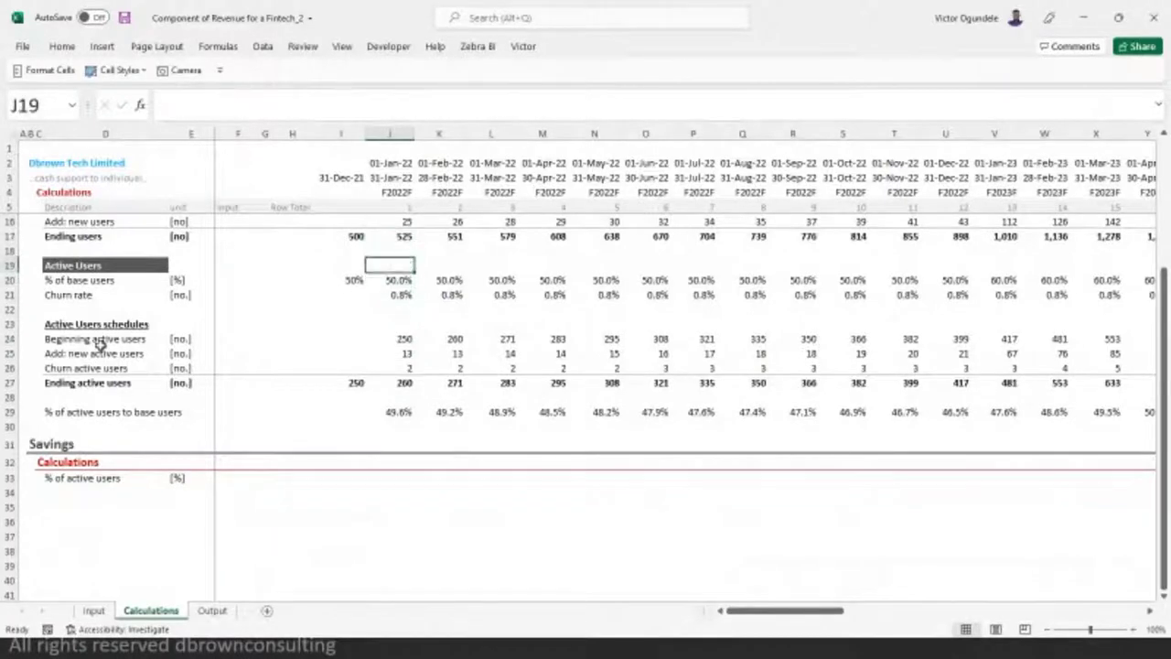
pyautogui.press('Down')
pyautogui.hotkey('ctrl', 'c')
pyautogui.press('Down')
pyautogui.press('Down')
pyautogui.press('Down')
pyautogui.press('Down')
pyautogui.press('Down')
pyautogui.press('Down')
pyautogui.press('Down')
pyautogui.press('Down')
pyautogui.press('Down')
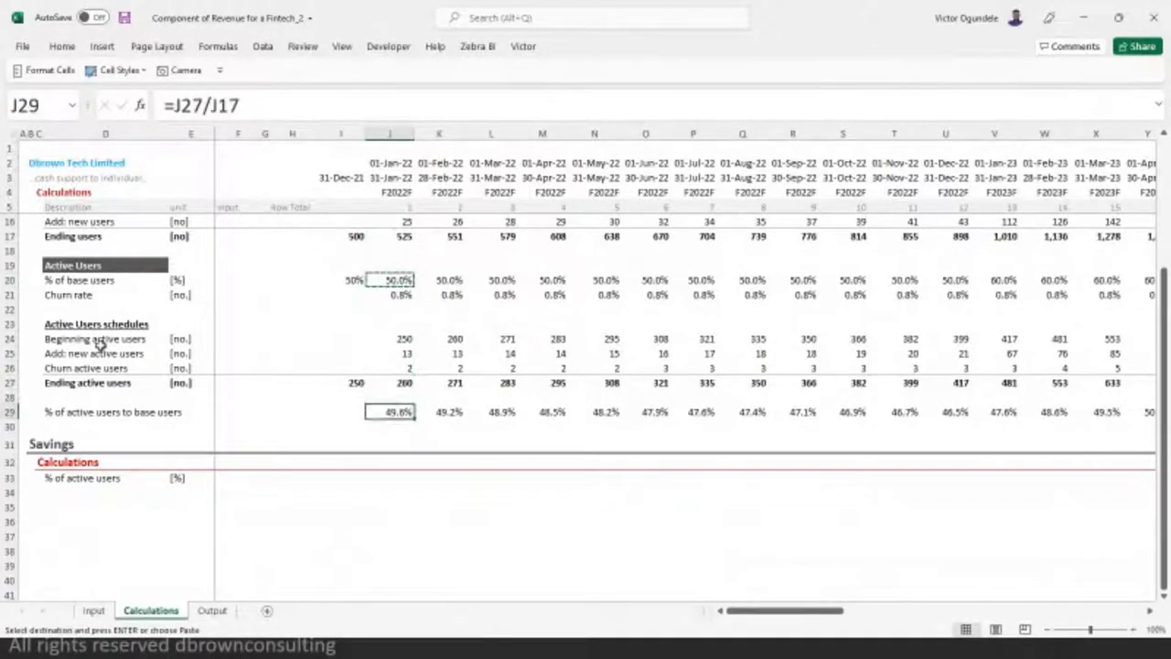
pyautogui.press('Down')
pyautogui.press('Down')
pyautogui.press('Down')
pyautogui.press('Down')
pyautogui.hotkey('ctrl', 'v')
pyautogui.scroll(1, 101, 345)
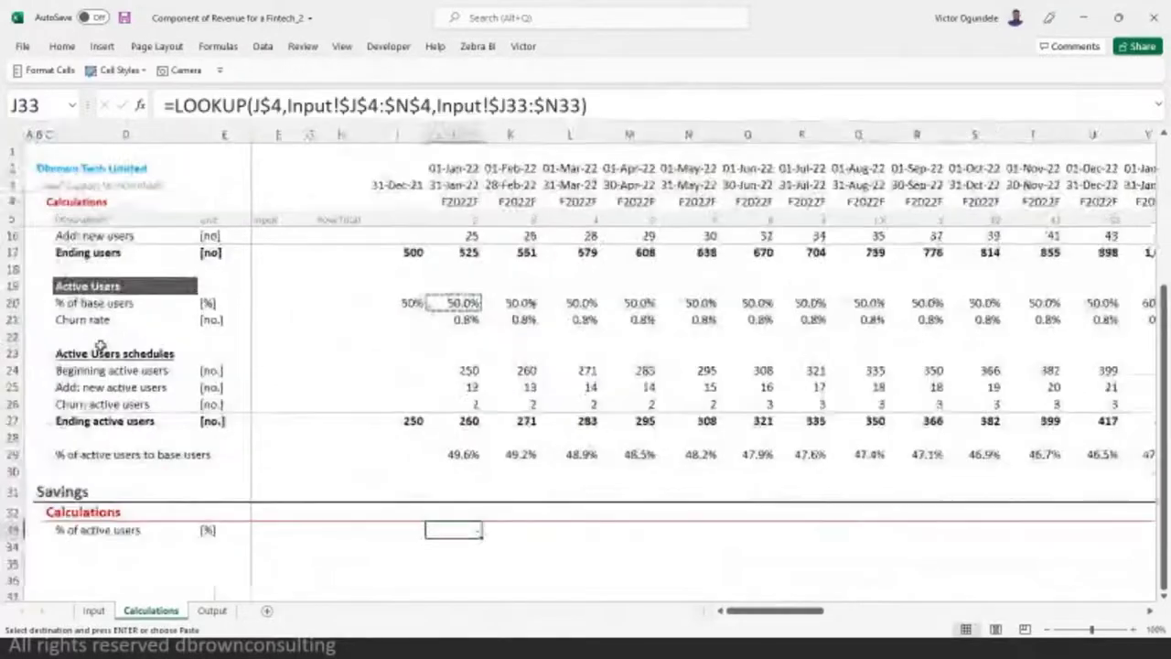
pyautogui.hotkey('ctrl', 'pageup')
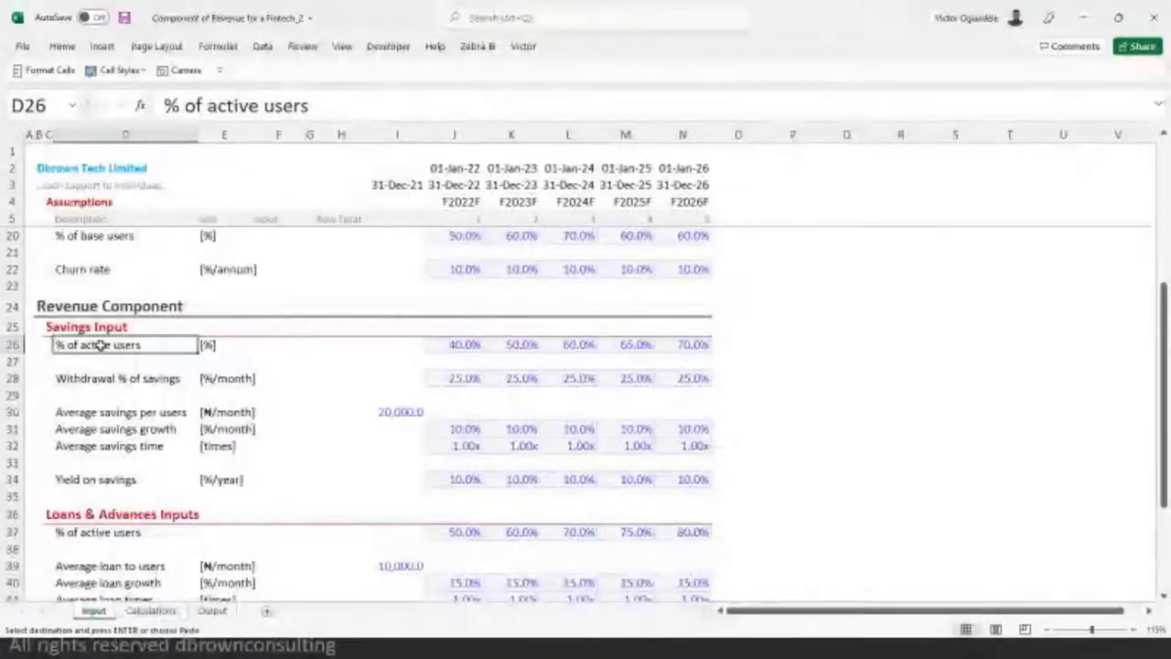
pyautogui.press('Right')
pyautogui.press('Right')
pyautogui.press('Right')
pyautogui.hotkey('ctrl', 'pagedown')
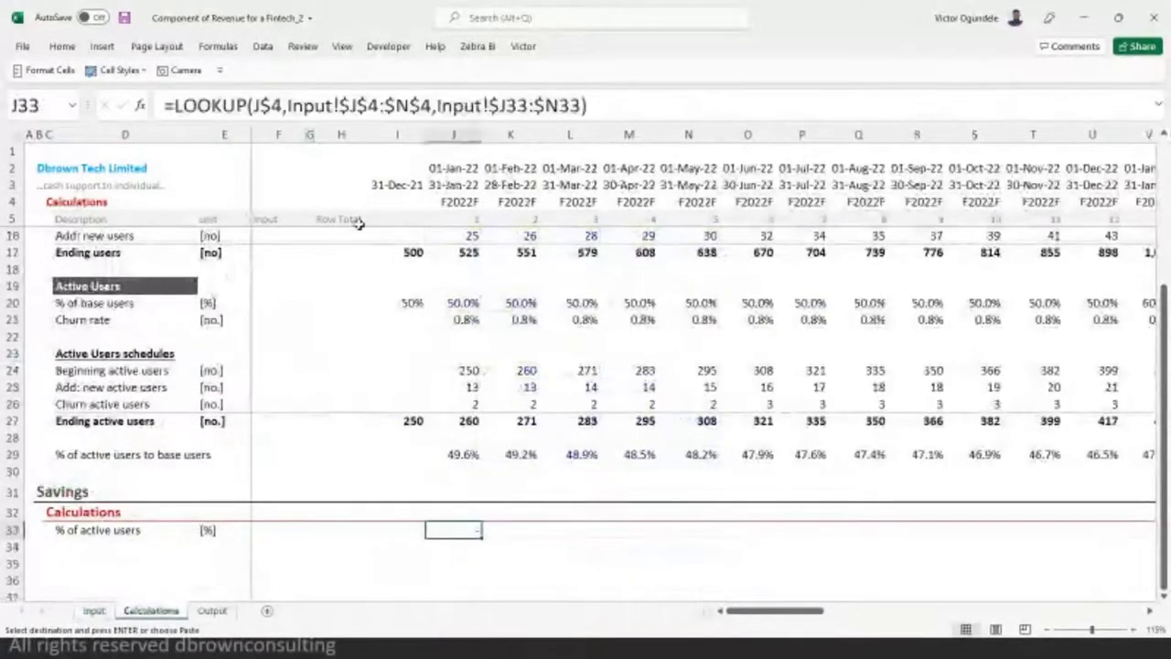
# - Point the J33 LOOKUP result range at Input row 26 and fill it across all months, showing 40.0%
pyautogui.click(512, 105)
pyautogui.moveTo(507, 105); pyautogui.dragTo(528, 105)
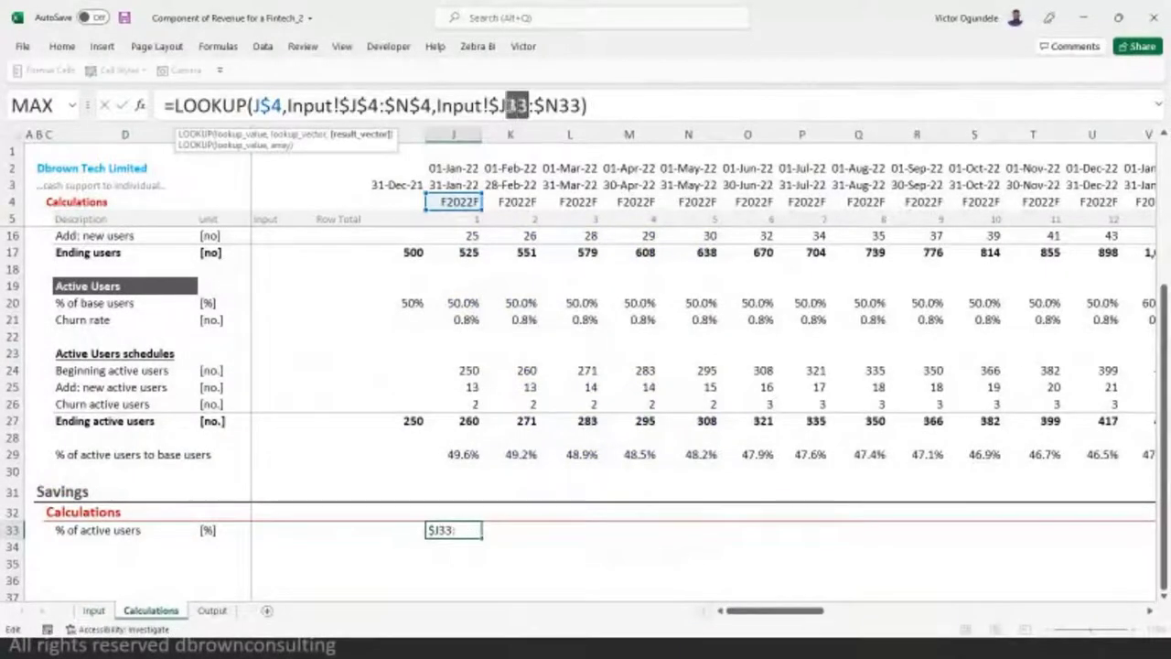
pyautogui.write('26')
pyautogui.press('Right')
pyautogui.press('Right')
pyautogui.press('Right')
pyautogui.hotkey('shift', 'Right')
pyautogui.hotkey('shift', 'Right')
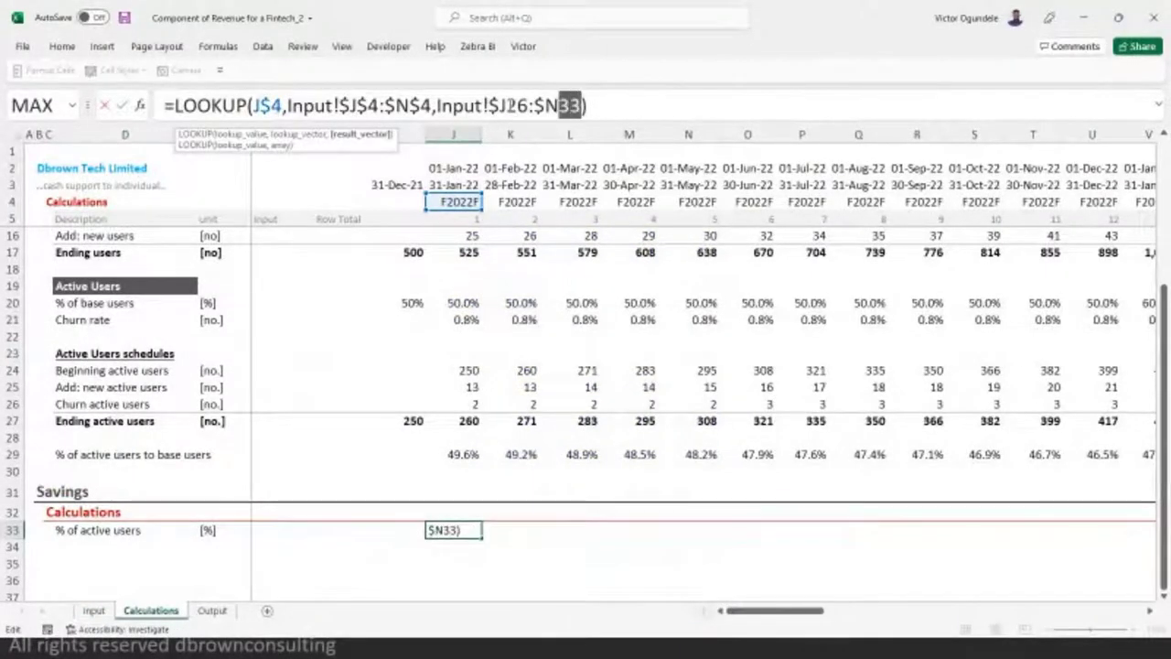
pyautogui.write('26')
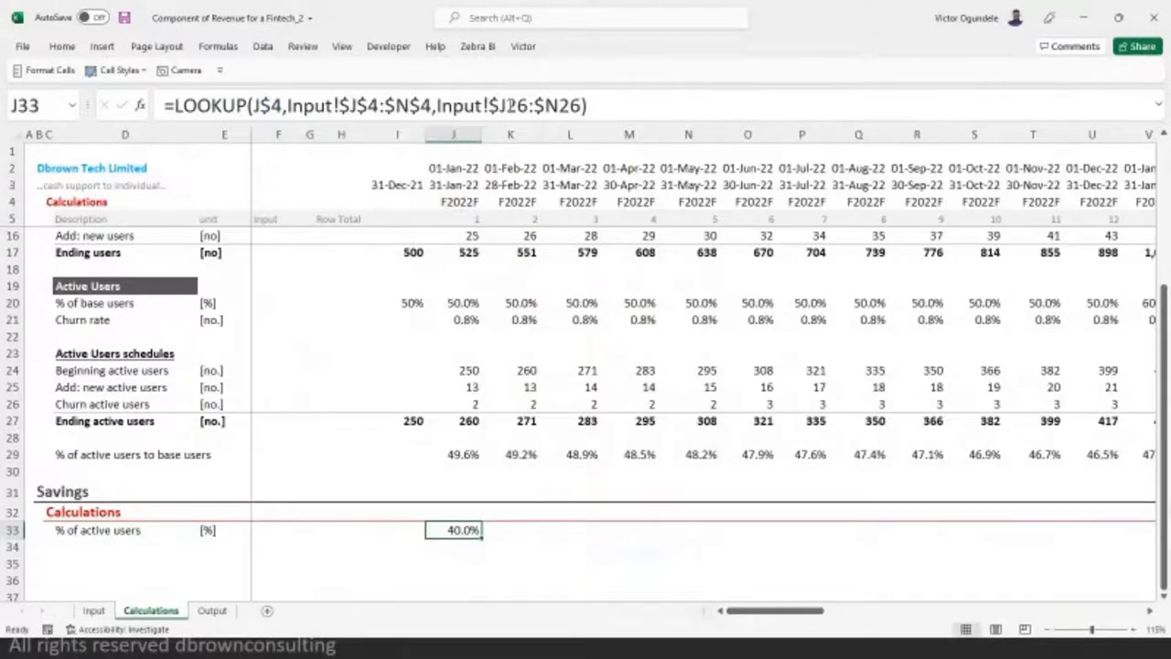
pyautogui.hotkey('ctrl', 'shift', 'Right')
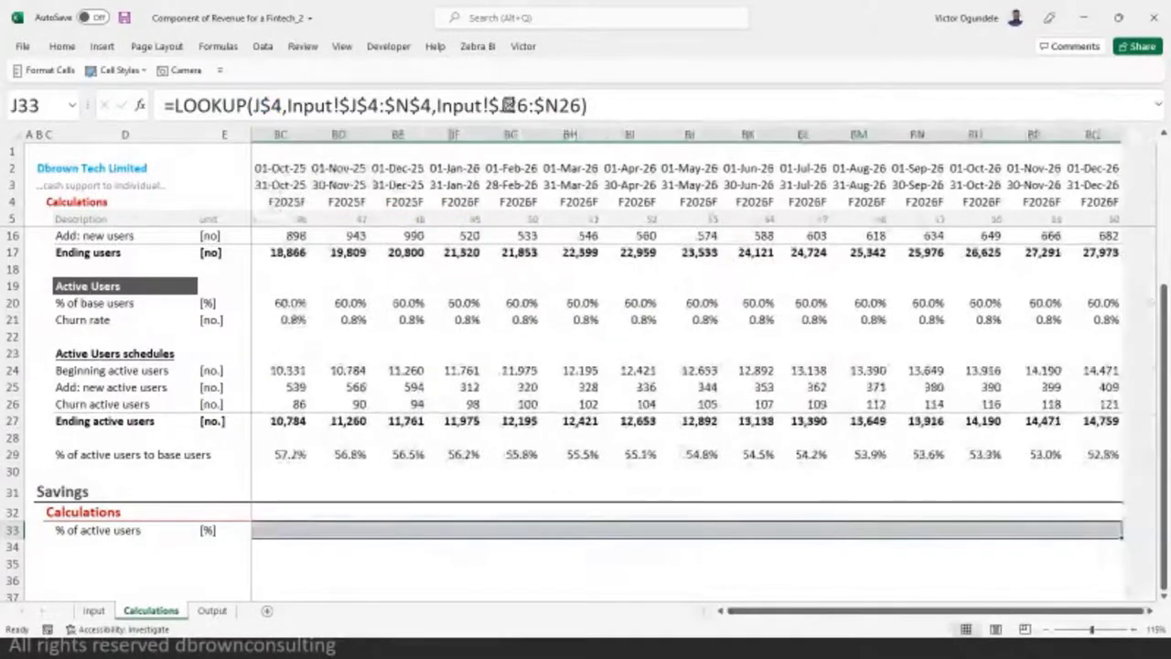
pyautogui.hotkey('ctrl', 'r')
pyautogui.press('Home')
pyautogui.press('Left')
pyautogui.press('Left')
pyautogui.press('Left')
pyautogui.press('Left')
pyautogui.press('Left')
pyautogui.press('Down')
pyautogui.press('Down')
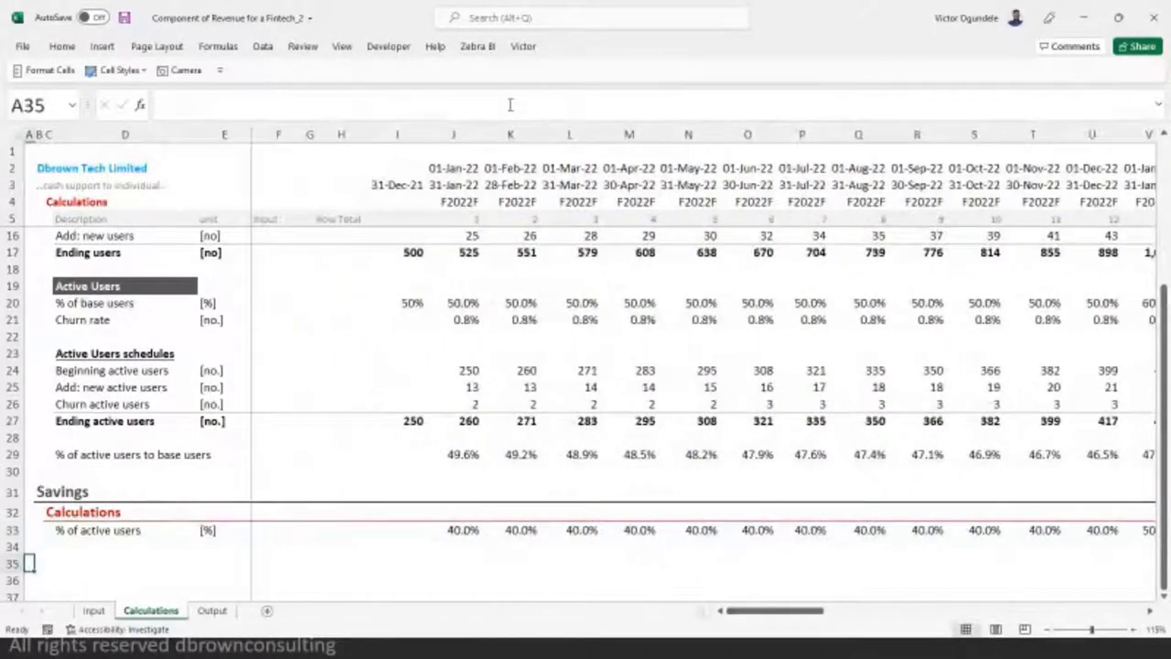
pyautogui.press('Right')
pyautogui.press('Right')
pyautogui.press('Up')
pyautogui.press('Right')
pyautogui.press('Down')
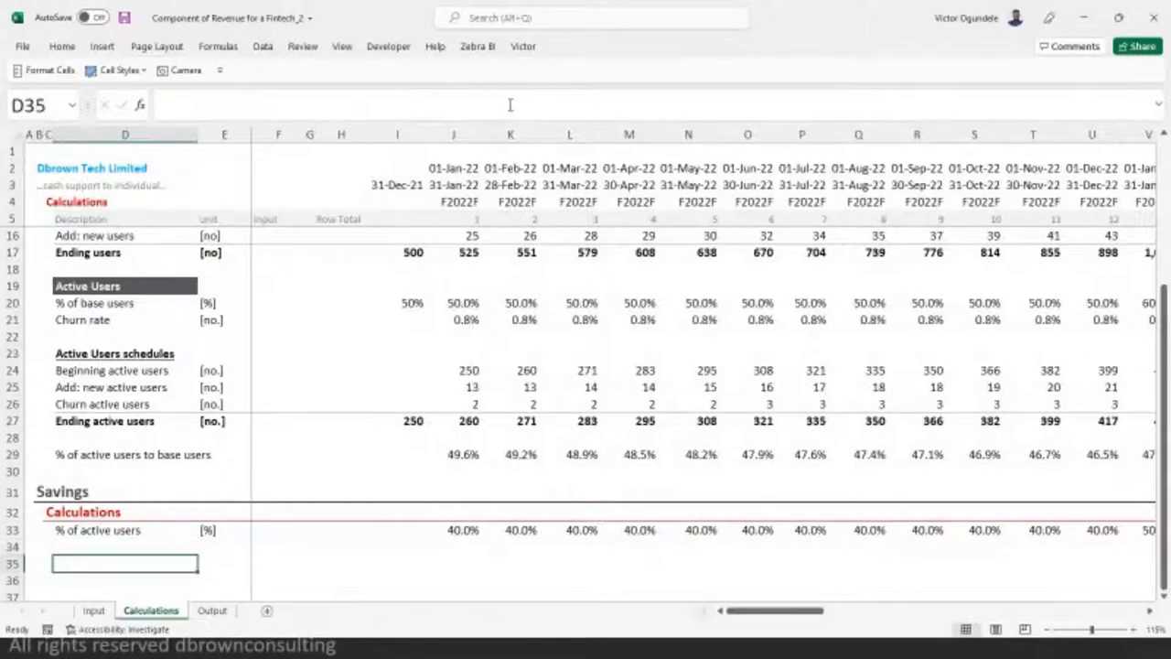
pyautogui.press('Up')
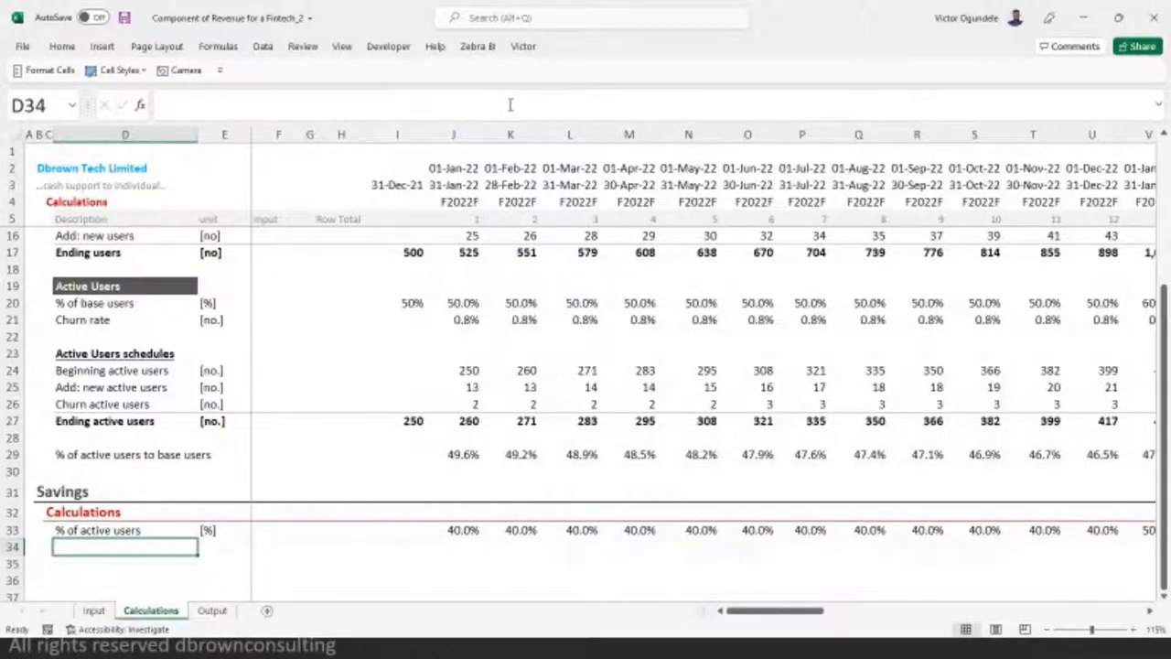
# - Label row 35 'Savings users' with unit [no.] and save the workbook
pyautogui.press('Down')
pyautogui.write('Sav')
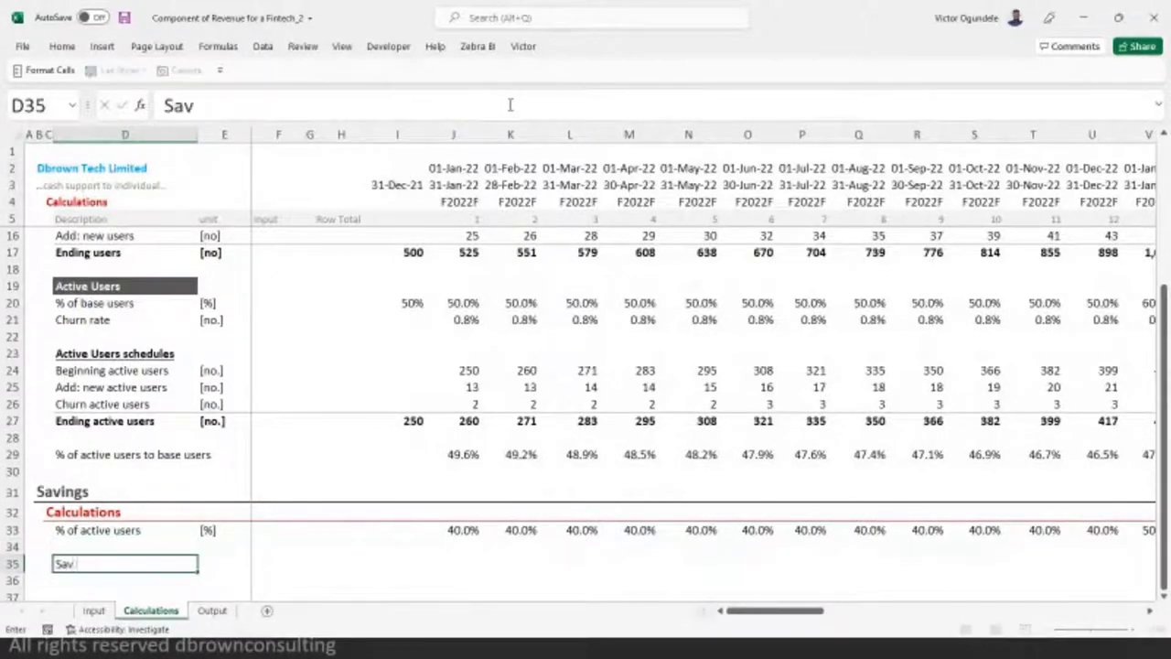
pyautogui.write('ings use')
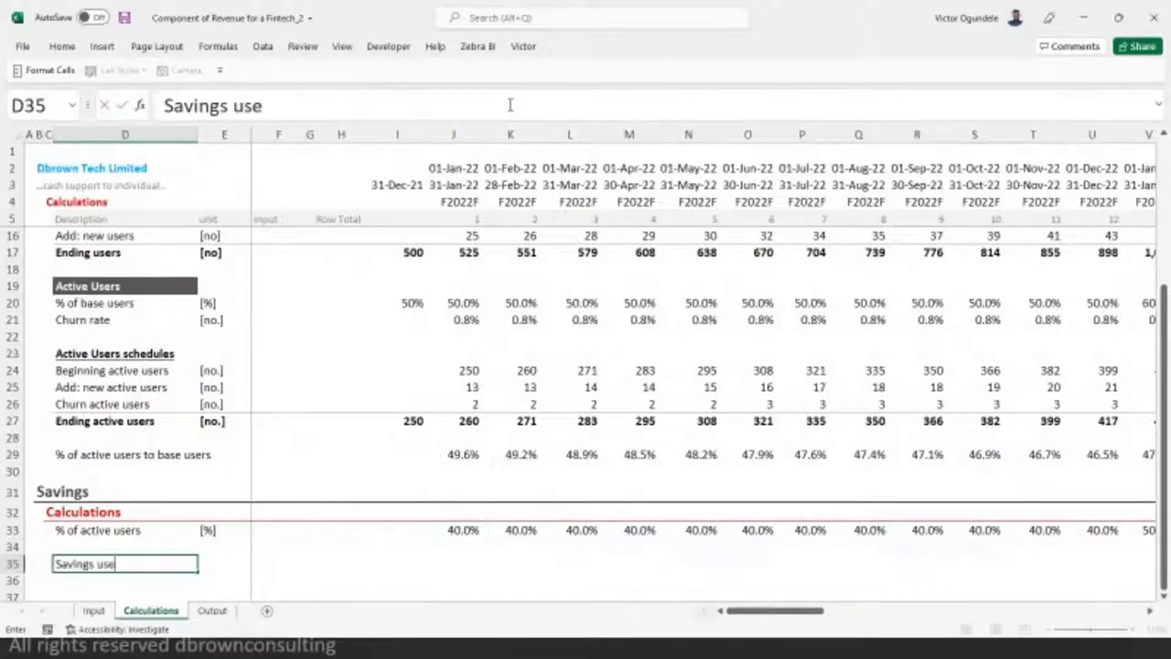
pyautogui.write('rs')
pyautogui.press('Tab')
pyautogui.write('[')
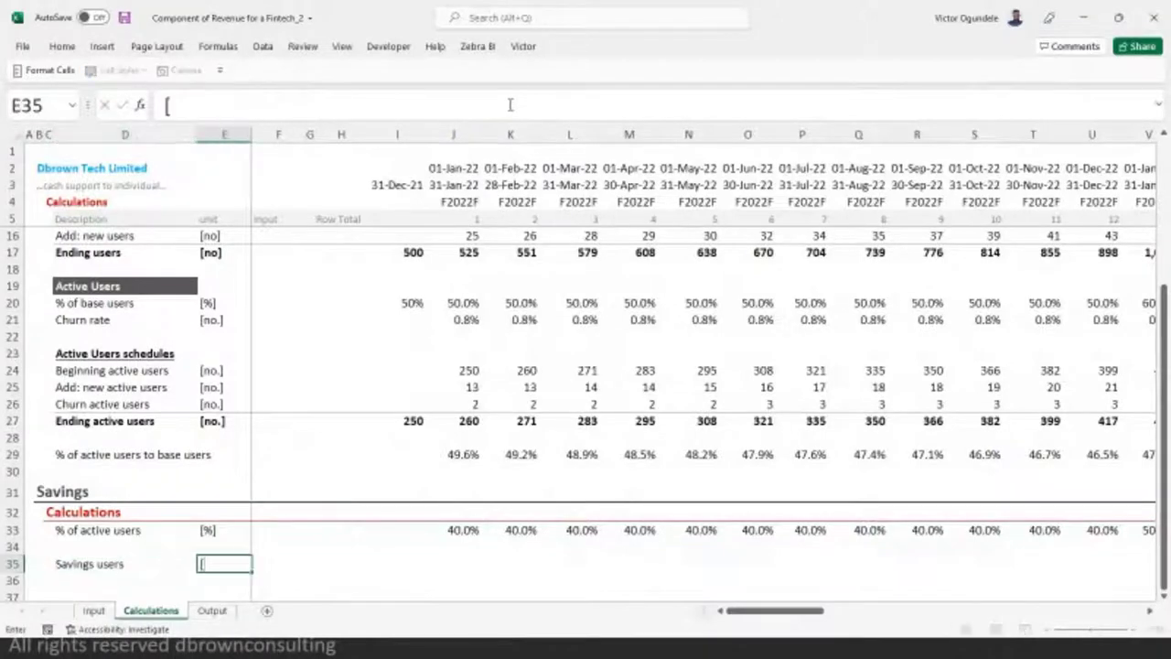
pyautogui.write('no.]')
pyautogui.hotkey('ctrl', 's')
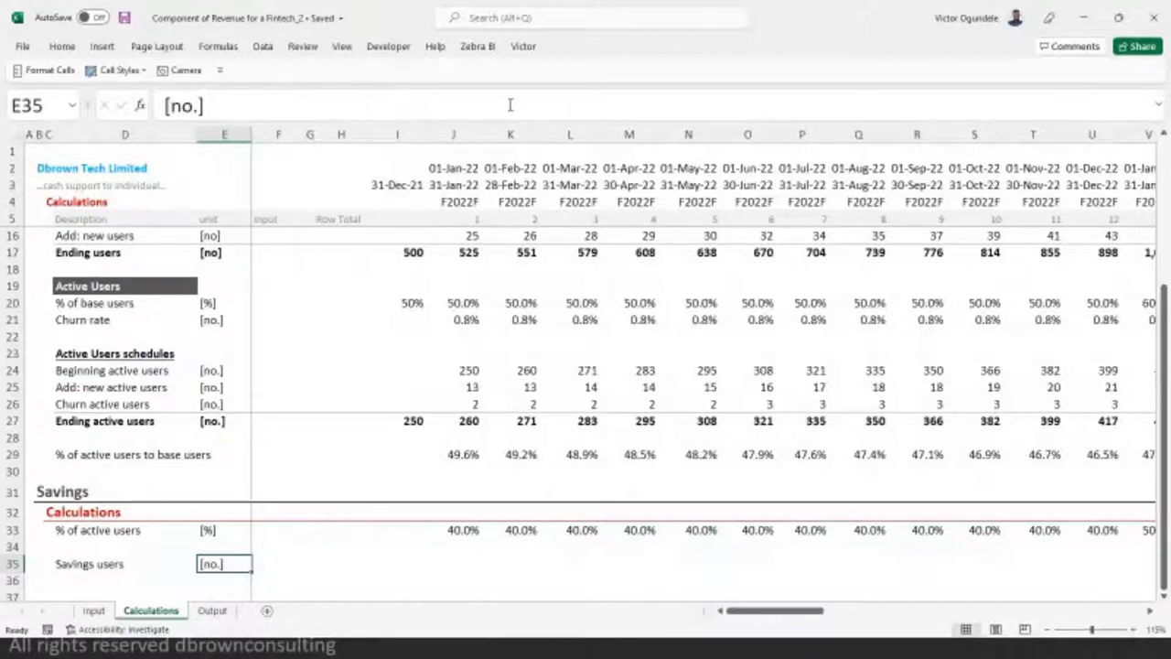
pyautogui.press('Right')
pyautogui.press('Right')
pyautogui.press('Right')
pyautogui.press('Right')
pyautogui.press('Right')
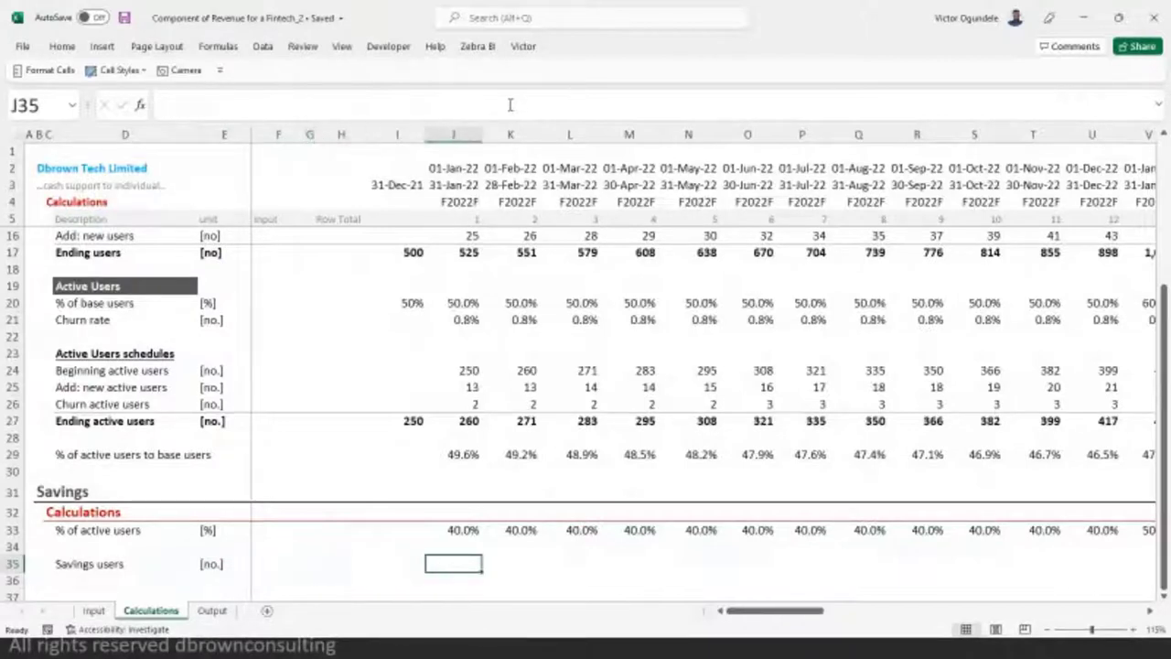
# - Enter =J27*J33 in J35 and fill it across all months (104, 109, 113…)
pyautogui.write('=')
pyautogui.press('Up')
pyautogui.press('Up')
pyautogui.press('Up')
pyautogui.press('Up')
pyautogui.press('Up')
pyautogui.press('Up')
pyautogui.press('Up')
pyautogui.press('Up')
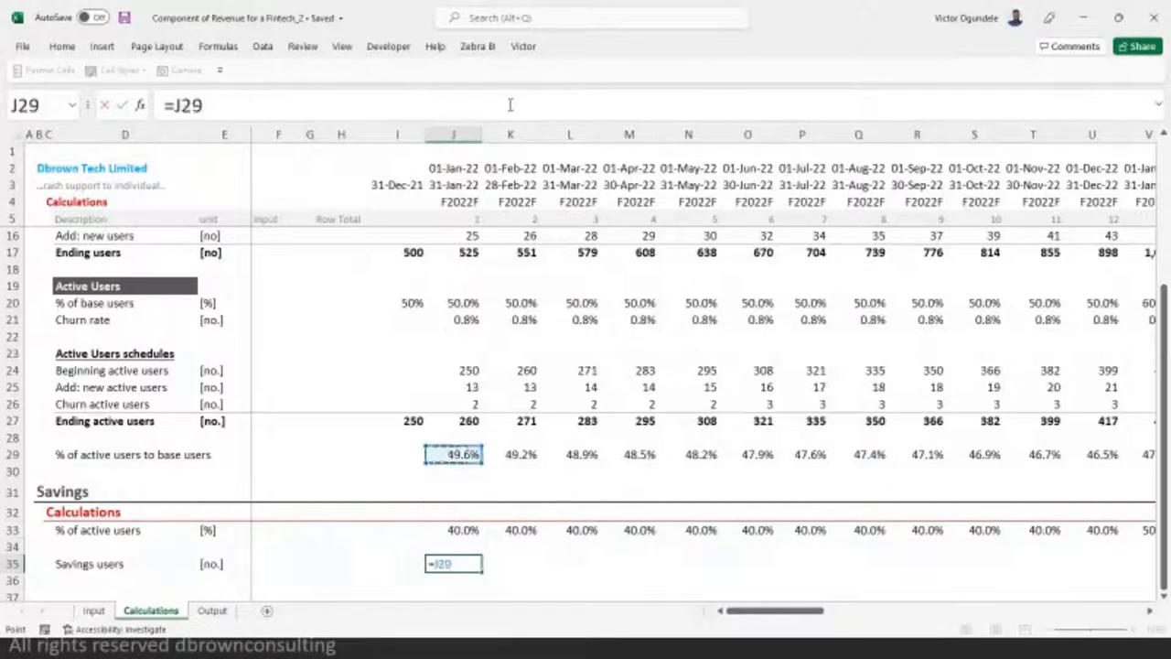
pyautogui.write('*')
pyautogui.press('Down')
pyautogui.press('Down')
pyautogui.press('Down')
pyautogui.press('Down')
pyautogui.press('Down')
pyautogui.press('Down')
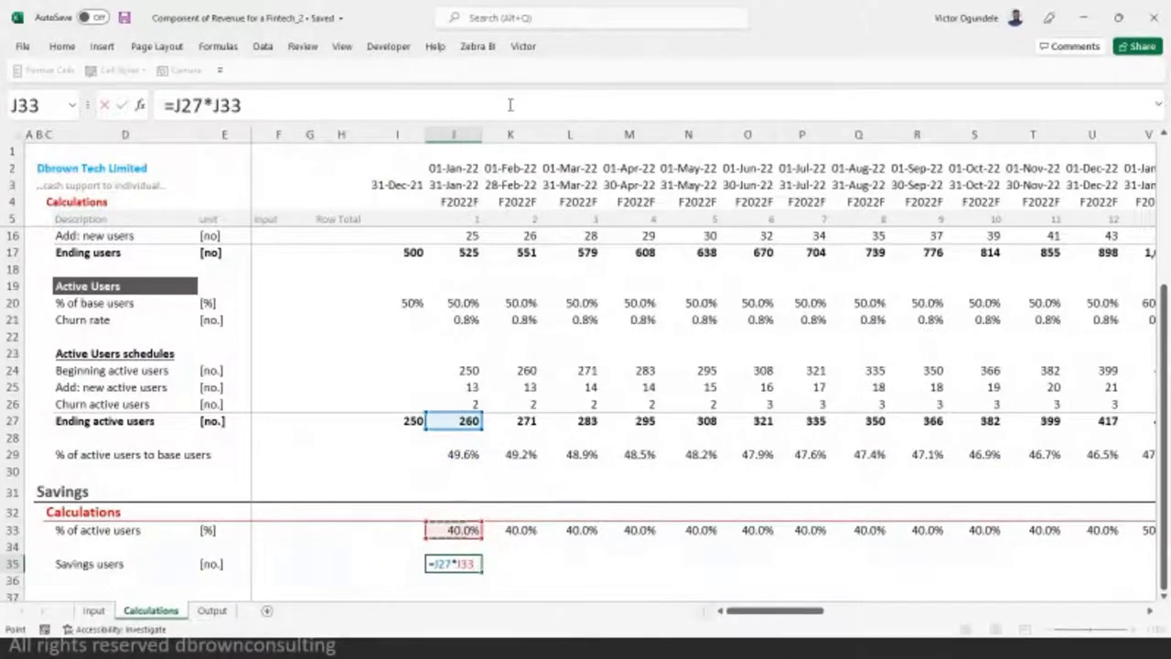
pyautogui.hotkey('ctrl', 'Return')
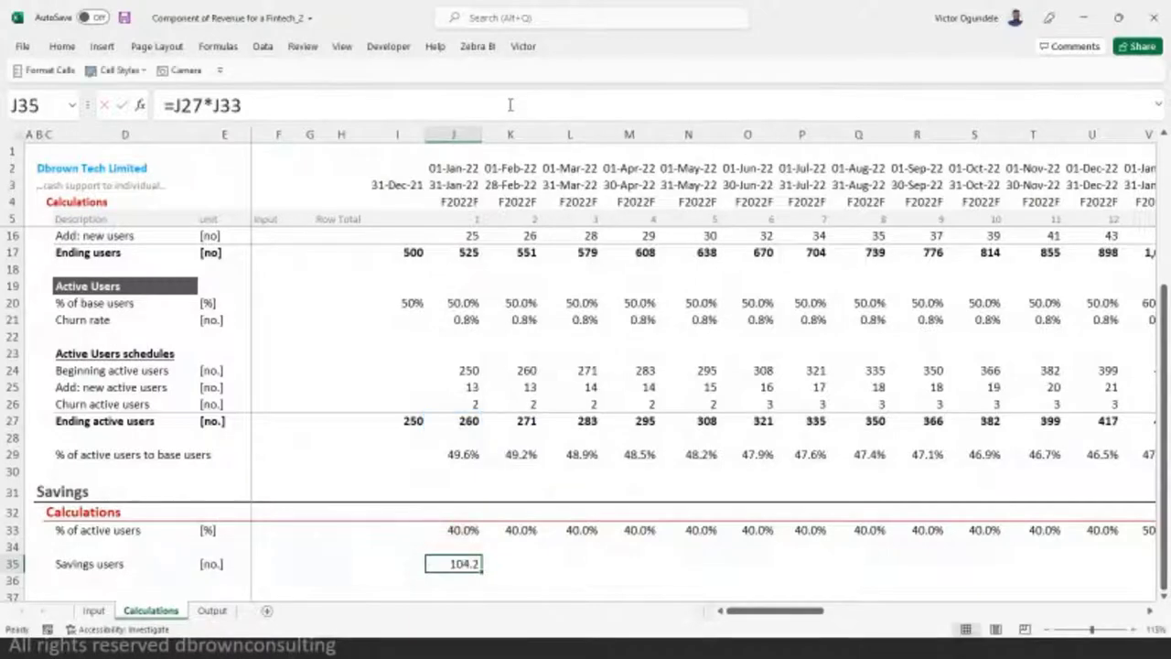
pyautogui.hotkey('alt', 'h')
pyautogui.press('Escape')
pyautogui.hotkey('ctrl', 'shift', 'Right')
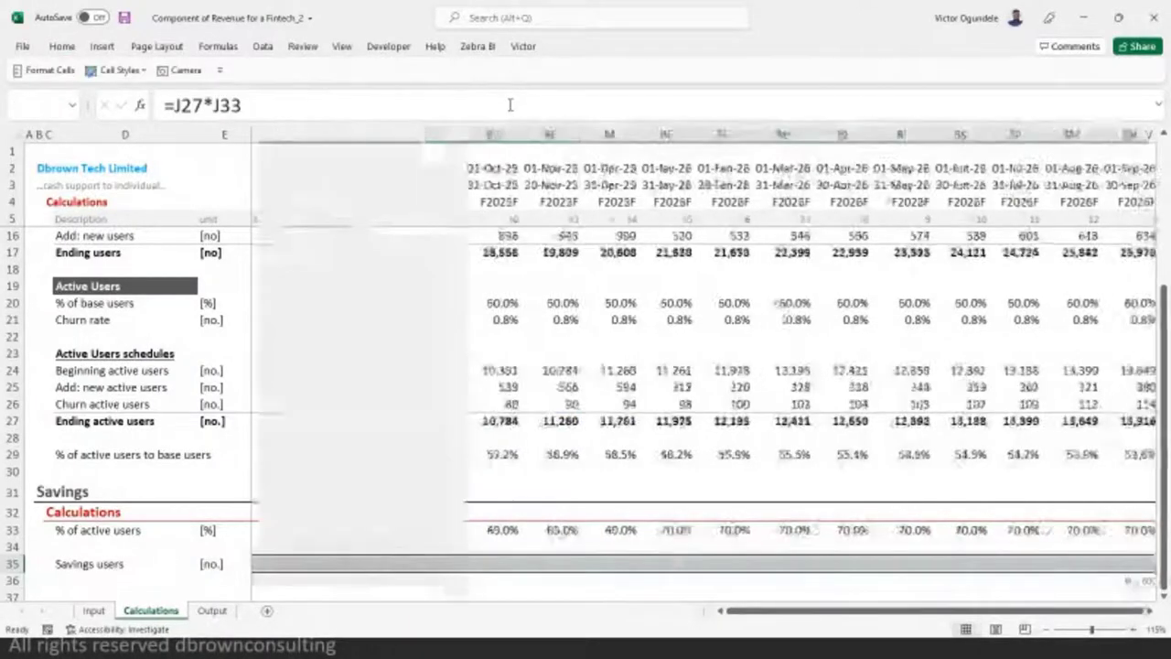
pyautogui.hotkey('ctrl', 'r')
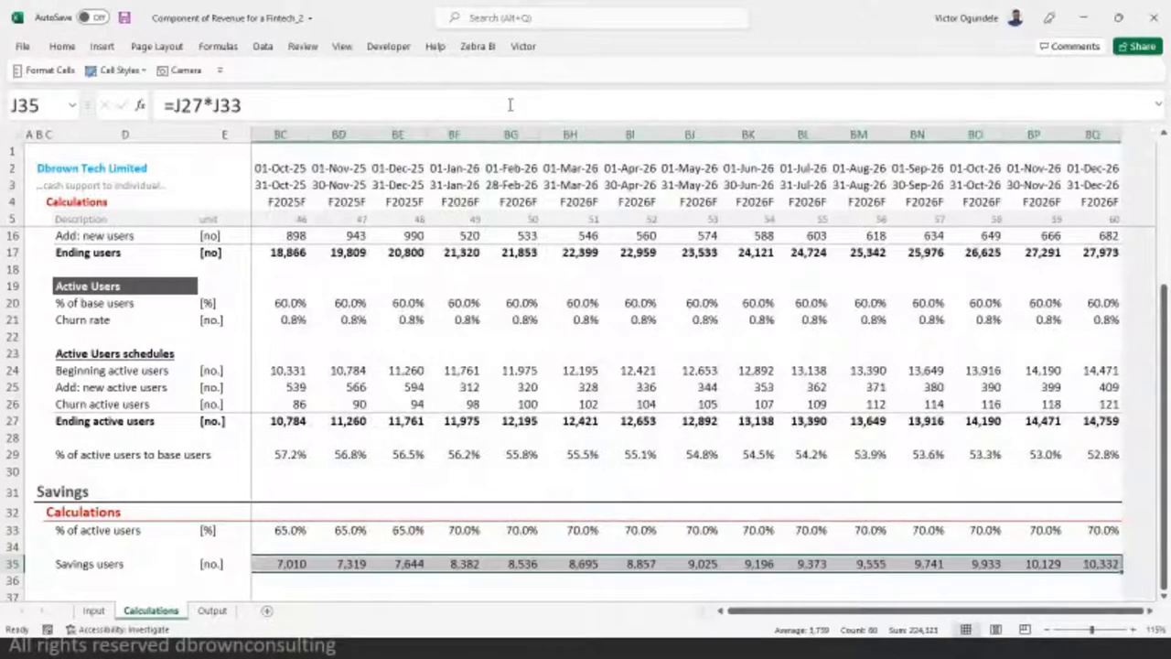
pyautogui.press('Left')
pyautogui.press('Left')
pyautogui.press('Left')
pyautogui.press('Left')
pyautogui.press('Left')
pyautogui.press('Left')
pyautogui.press('Left')
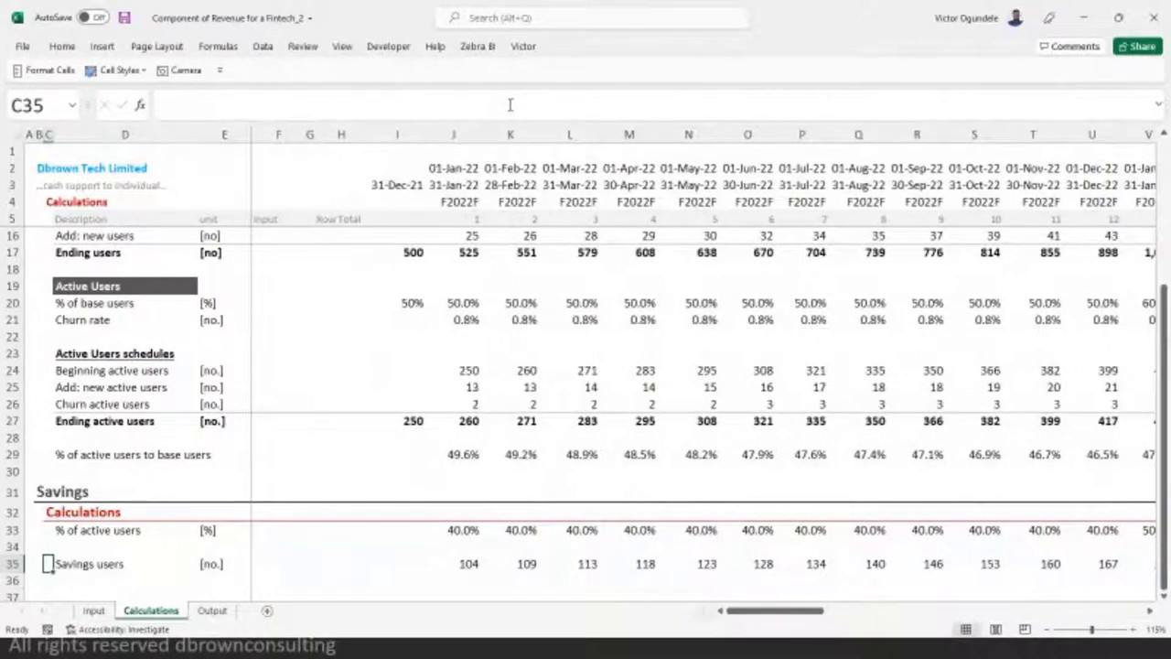
pyautogui.press('Down')
pyautogui.press('Down')
pyautogui.press('Down')
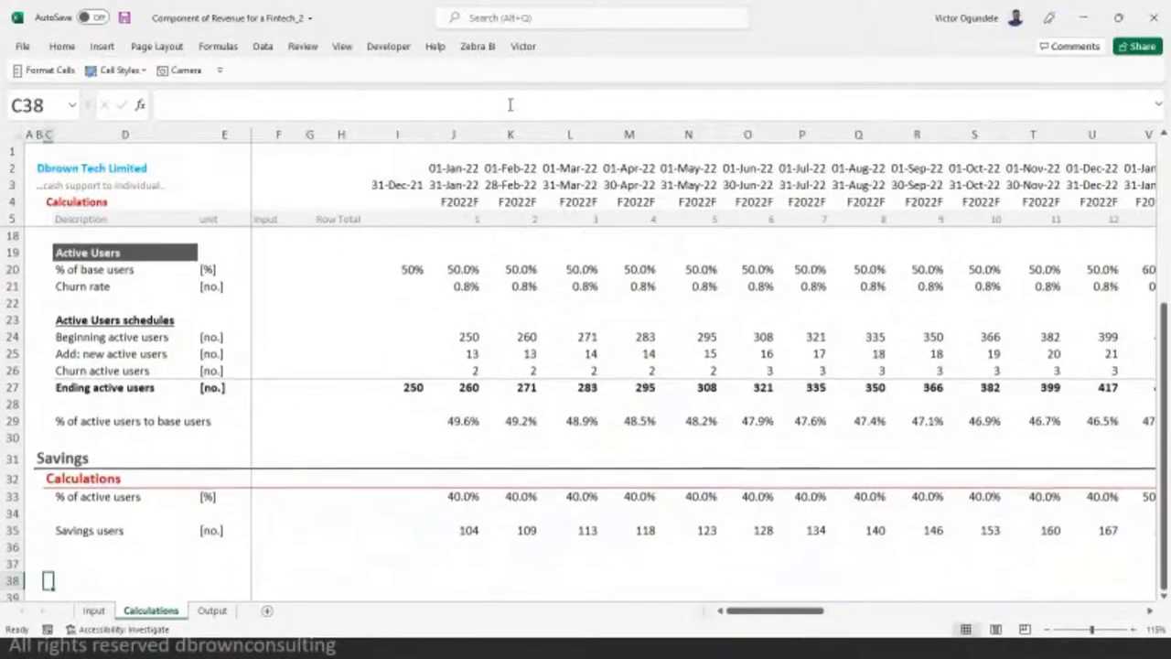
# - Link D37 to the Input sheet's 'Average savings per users' label
pyautogui.press('Up')
pyautogui.press('Right')
pyautogui.hotkey('ctrl', 'pageup')
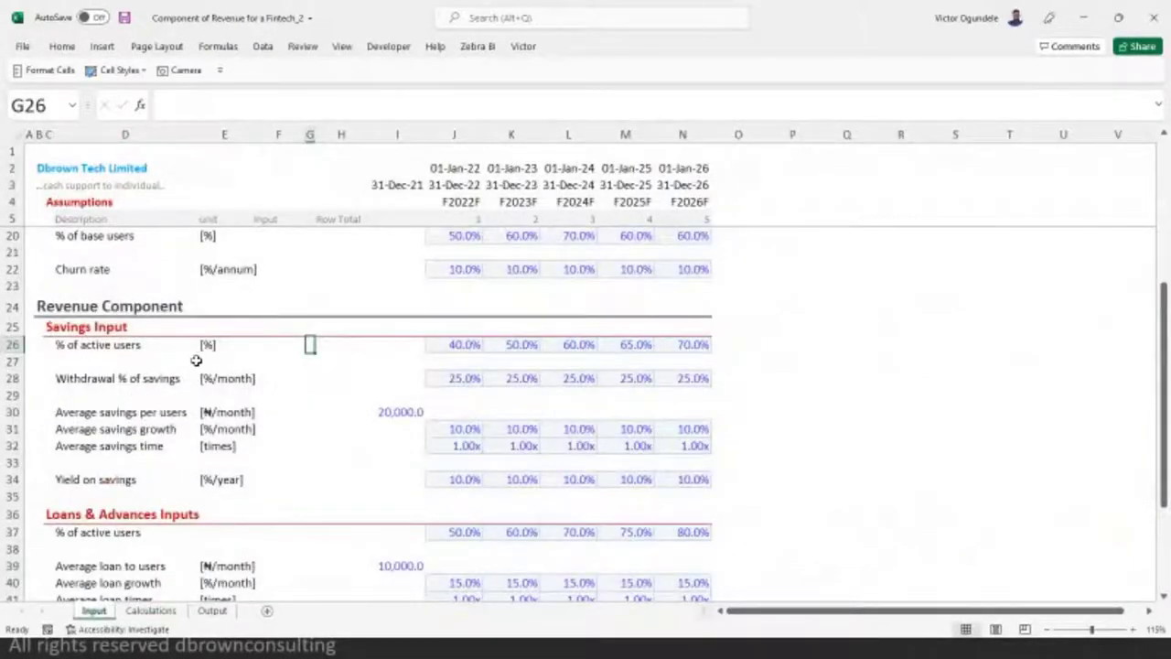
pyautogui.click(105, 374)
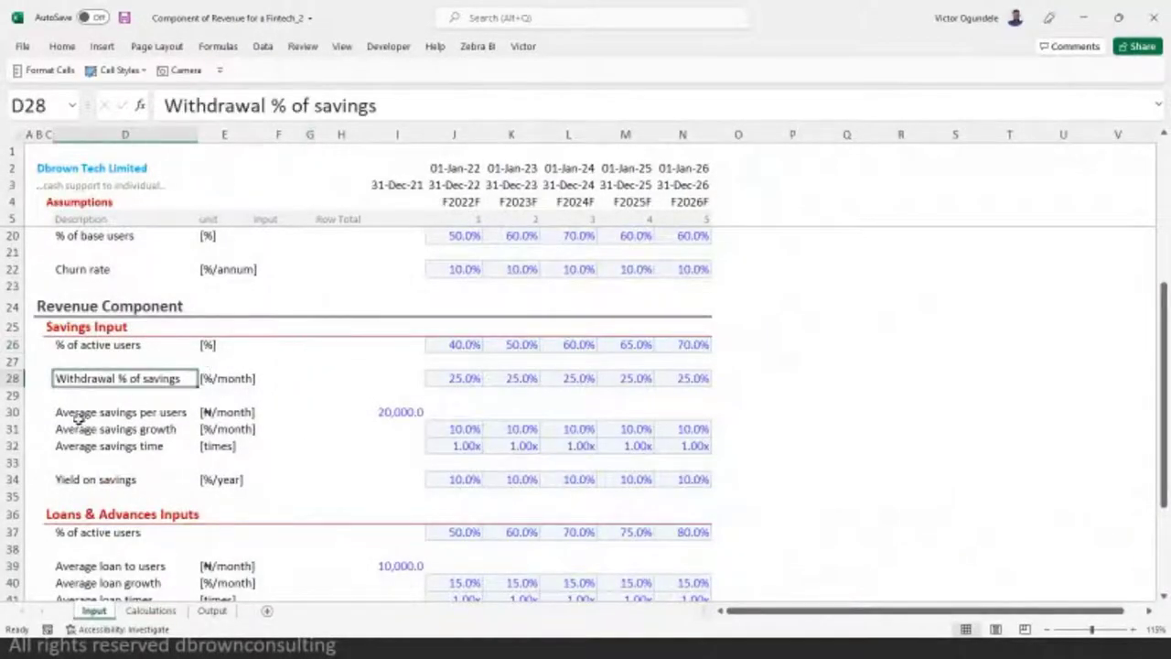
pyautogui.click(81, 413)
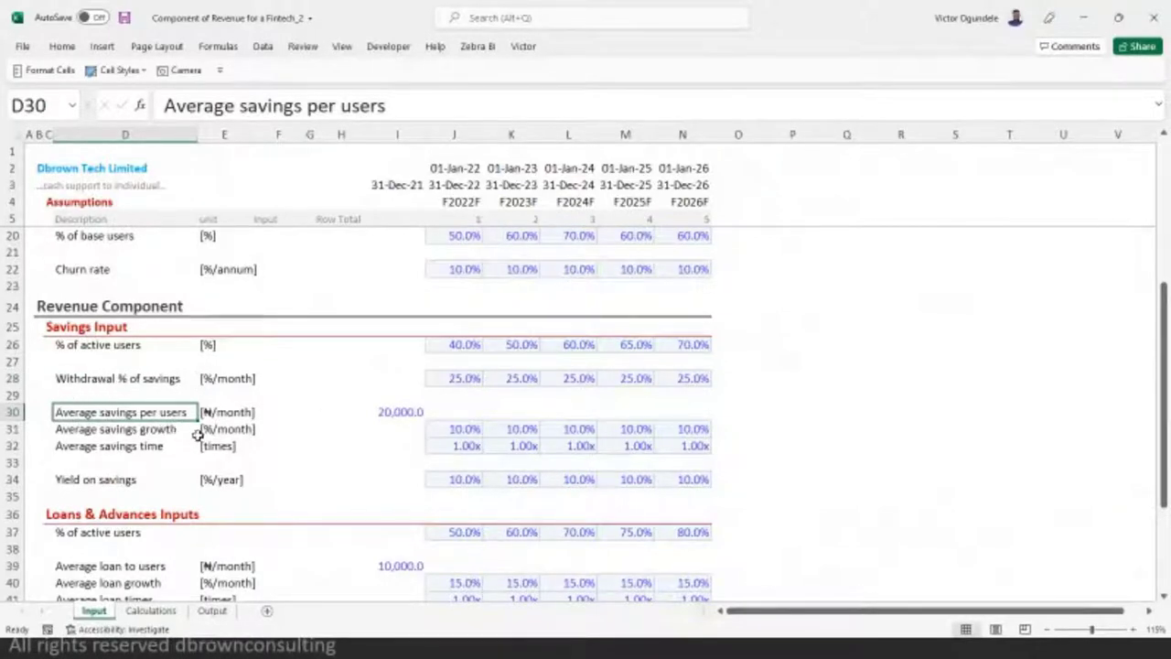
pyautogui.click(412, 411)
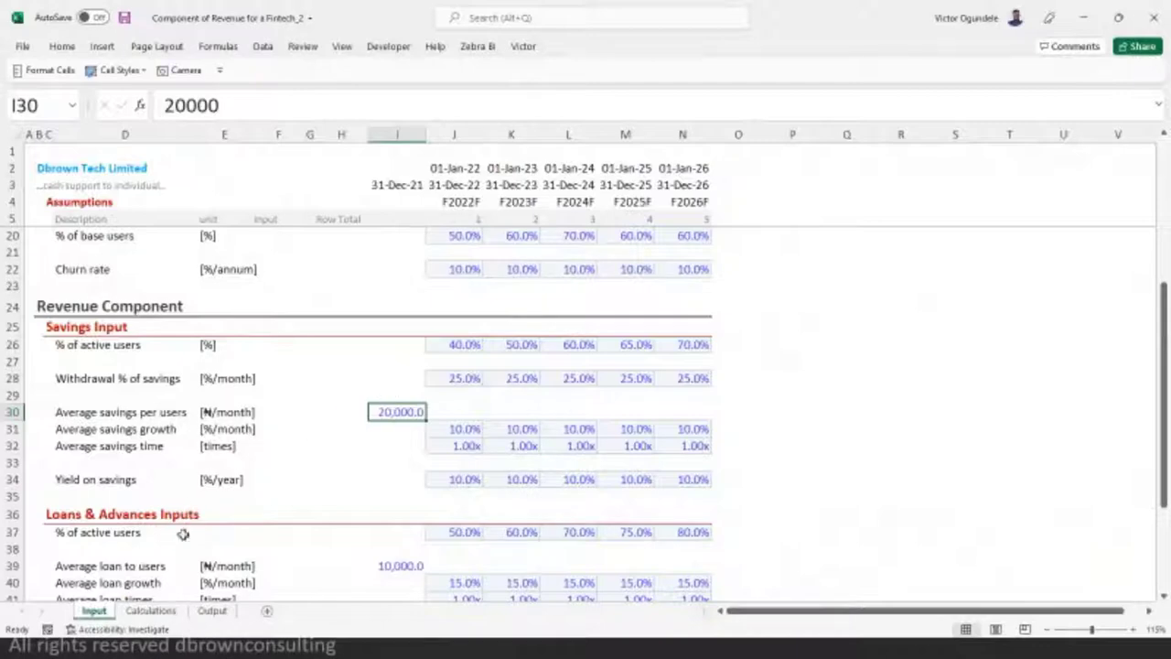
pyautogui.click(151, 610)
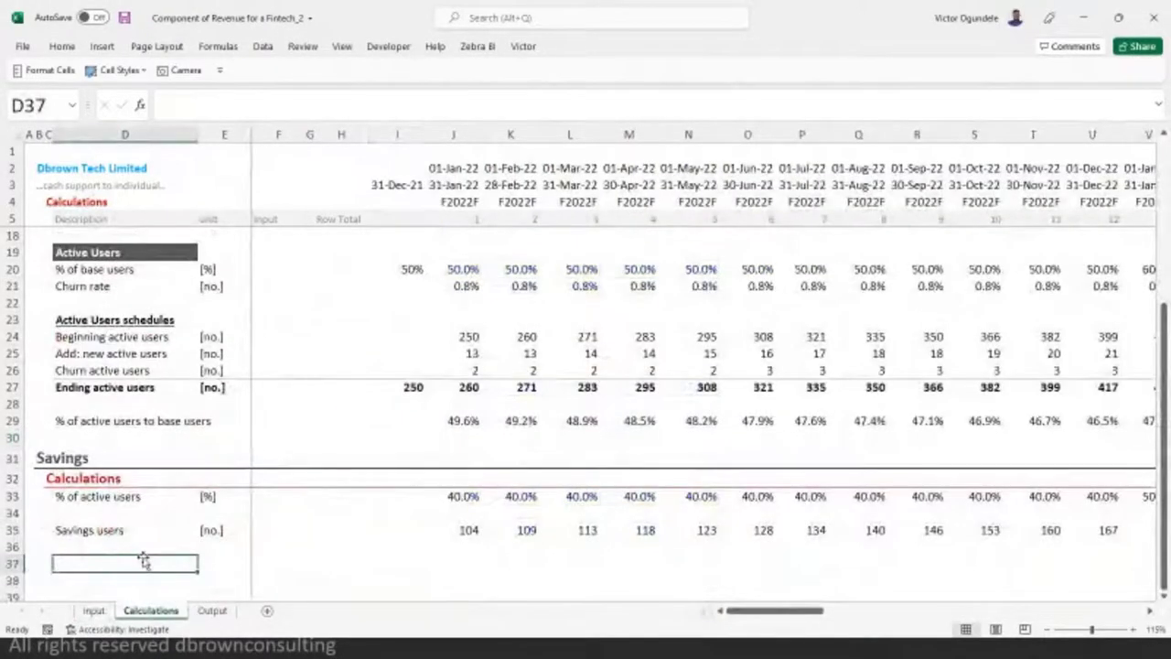
pyautogui.write('=')
pyautogui.click(93, 610)
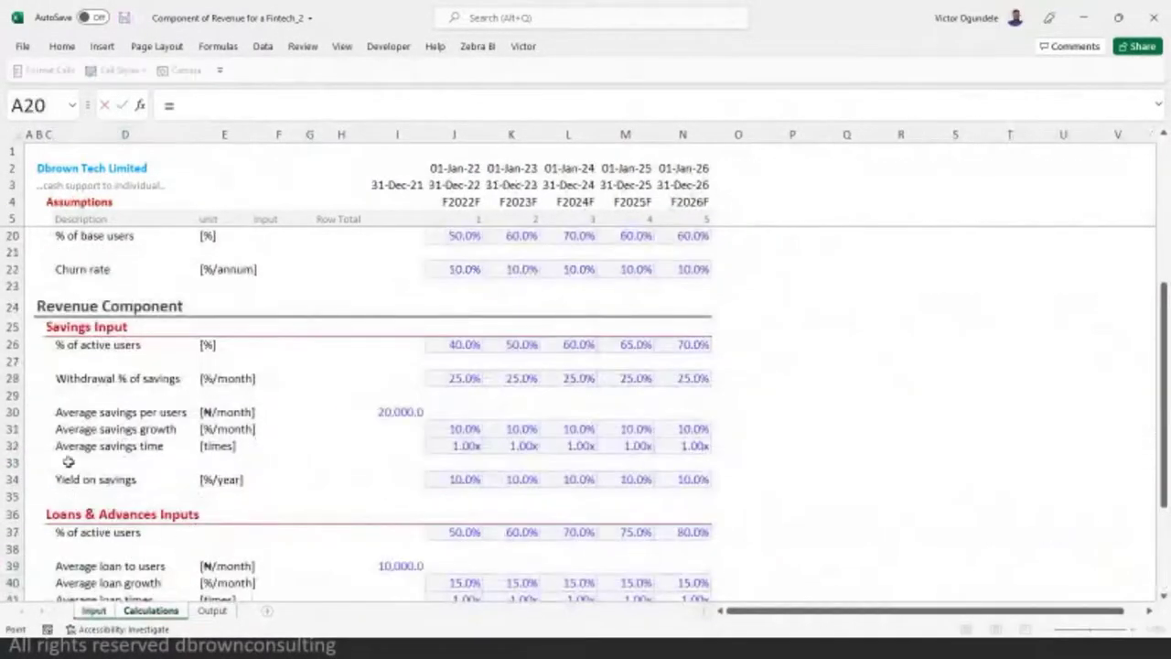
pyautogui.click(86, 414)
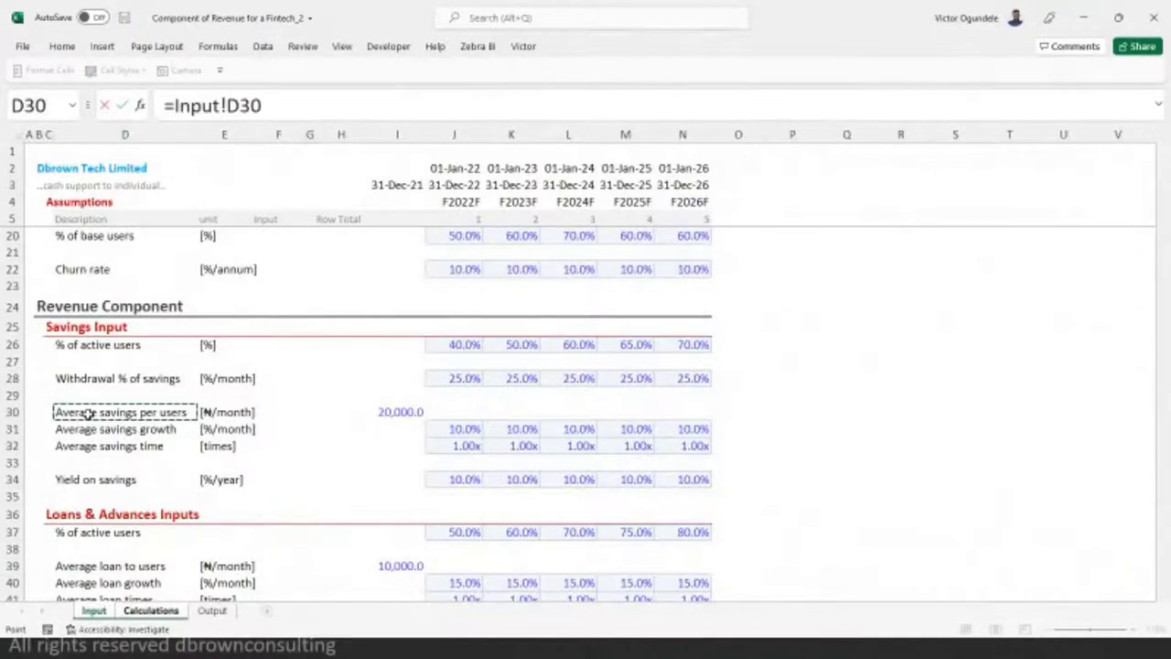
pyautogui.press('Return')
# - Give row 37 unit [₦] and link I37 to the Input sheet's 20,000.0 value
pyautogui.press('Down')
pyautogui.press('Down')
pyautogui.press('Down')
pyautogui.press('Up')
pyautogui.press('Up')
pyautogui.press('Up')
pyautogui.press('Right')
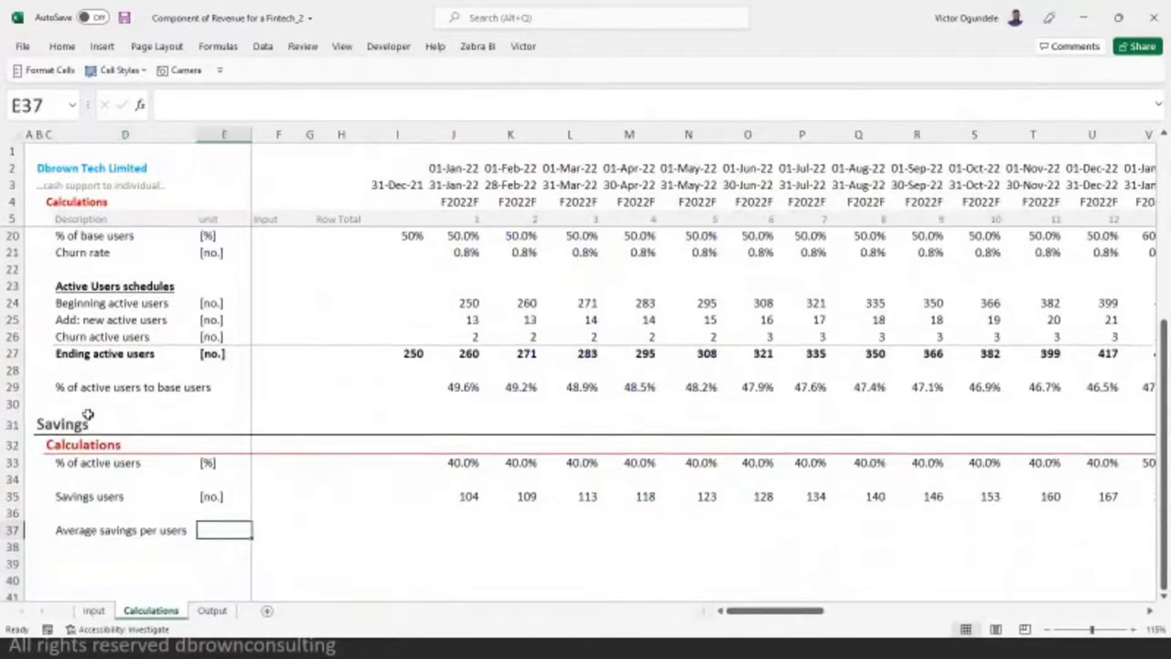
pyautogui.write('[NGN')
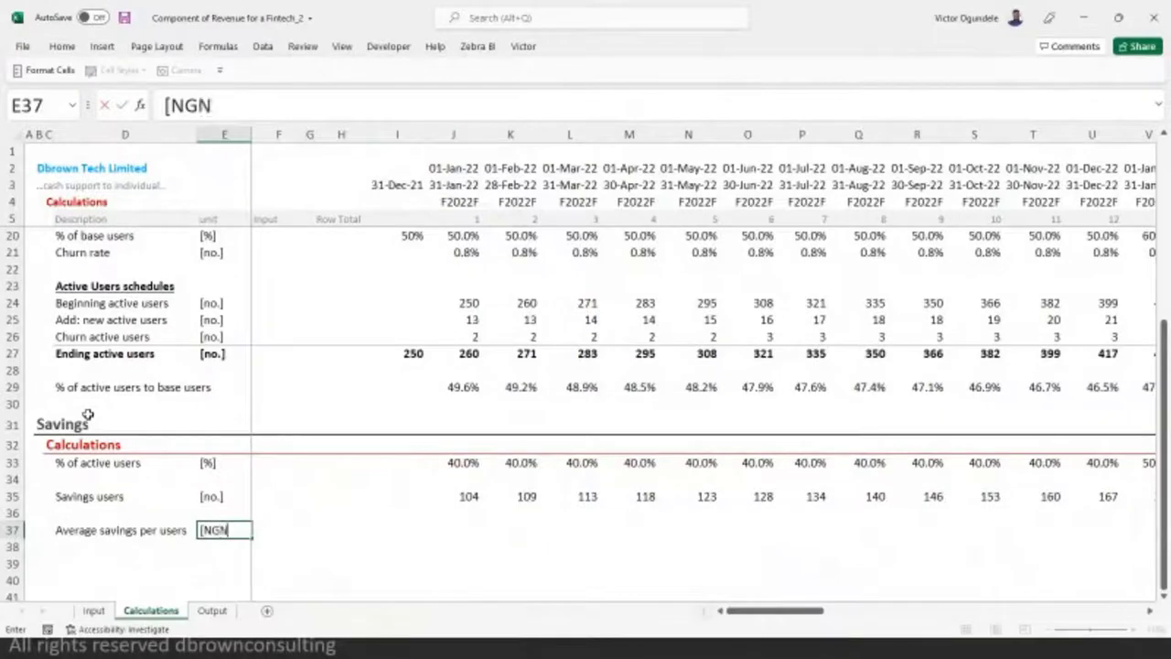
pyautogui.press('BackSpace')
pyautogui.press('BackSpace')
pyautogui.press('BackSpace')
pyautogui.write('₦]')
pyautogui.press('Right')
pyautogui.press('Right')
pyautogui.press('Right')
pyautogui.press('Right')
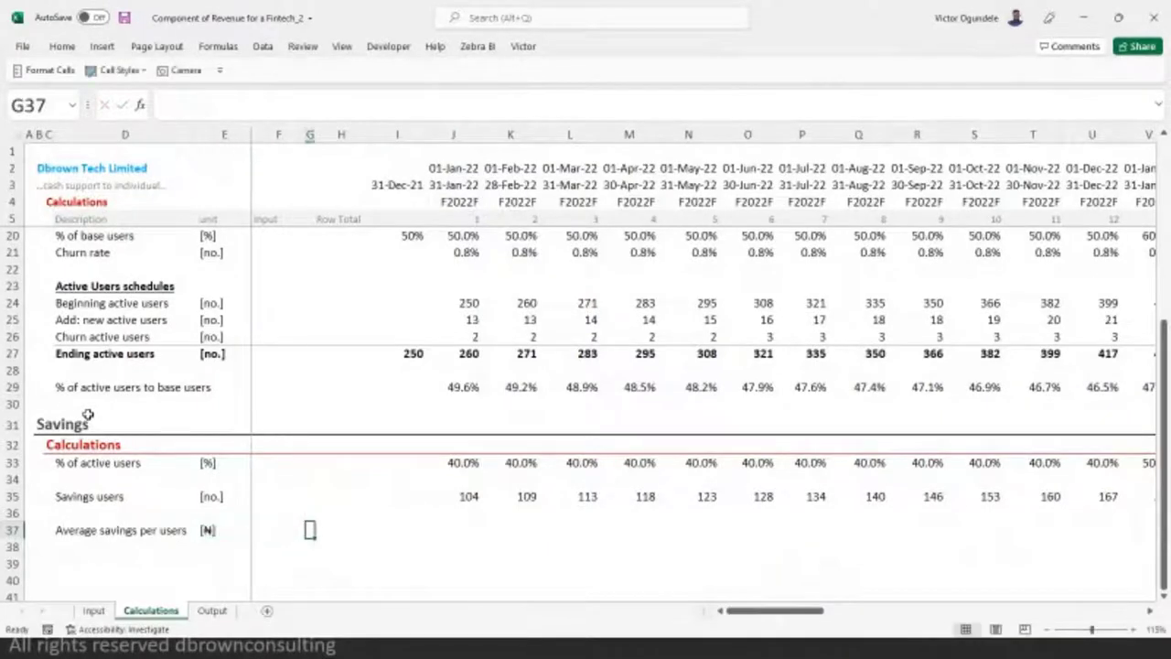
pyautogui.write('=')
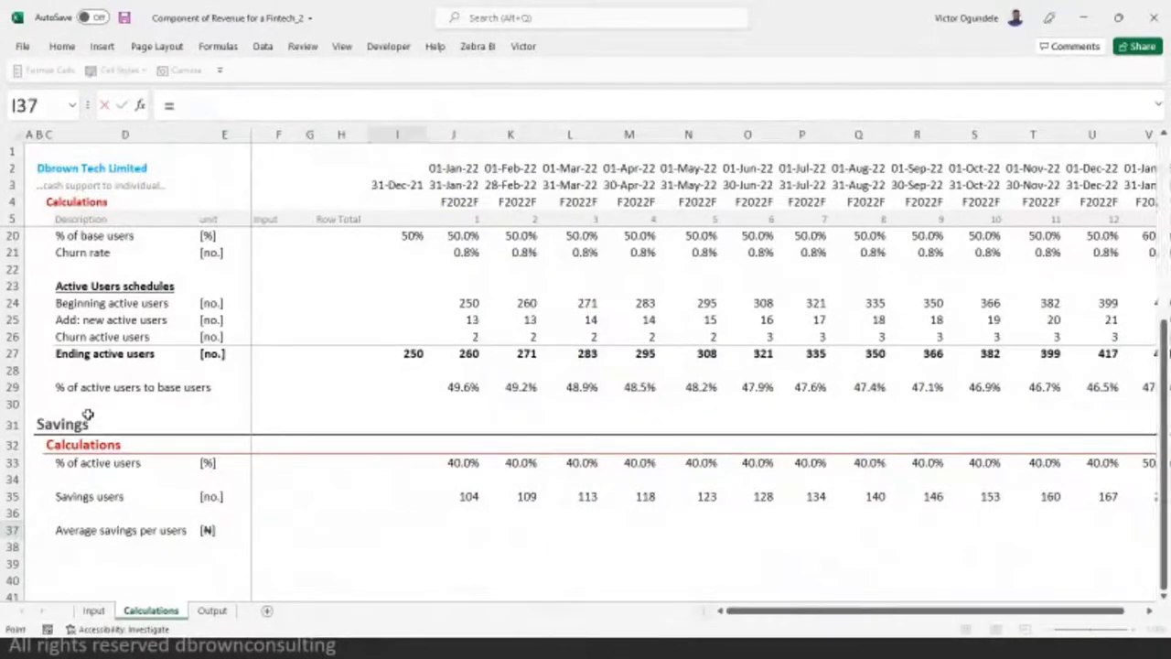
pyautogui.hotkey('ctrl', 'pageup')
pyautogui.click(393, 413)
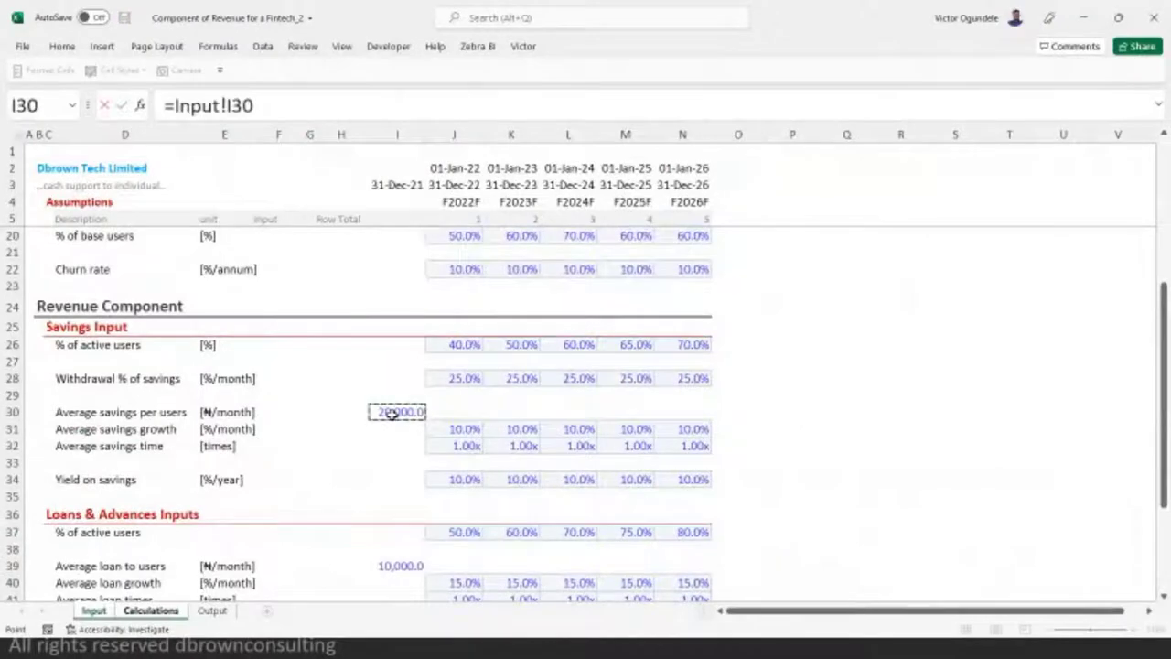
pyautogui.hotkey('ctrl', 'Return')
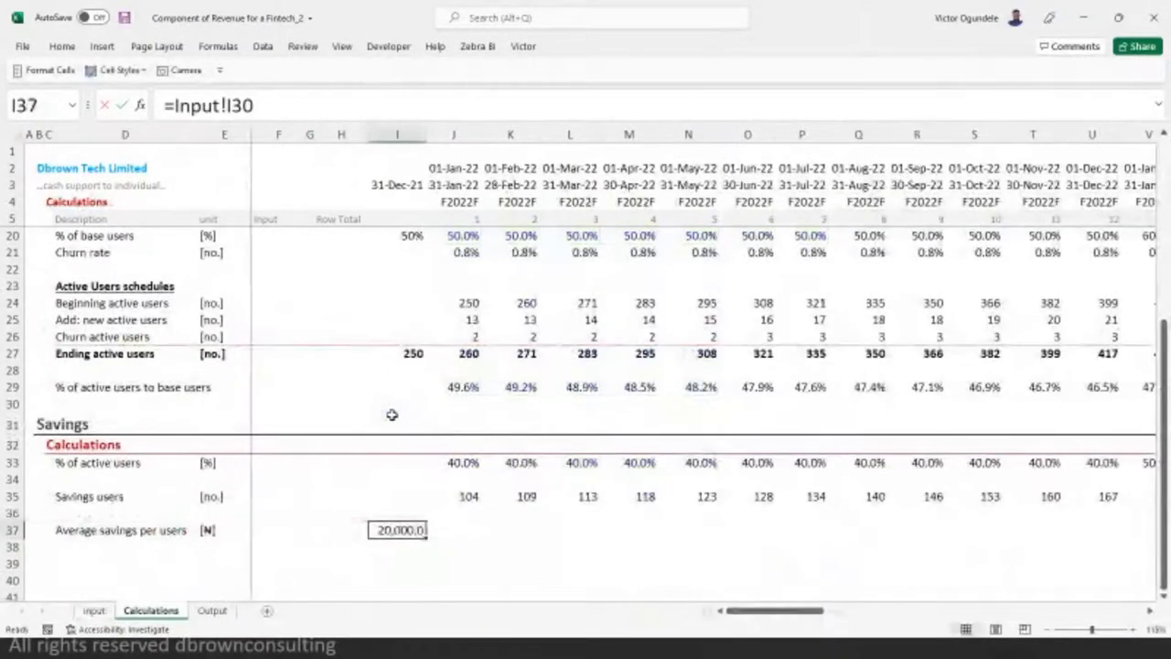
# - Start linking D38 to the Input sheet's 'Average savings growth' label
pyautogui.press('Down')
pyautogui.press('Home')
pyautogui.press('Right')
pyautogui.press('Right')
pyautogui.press('Right')
pyautogui.write('=')
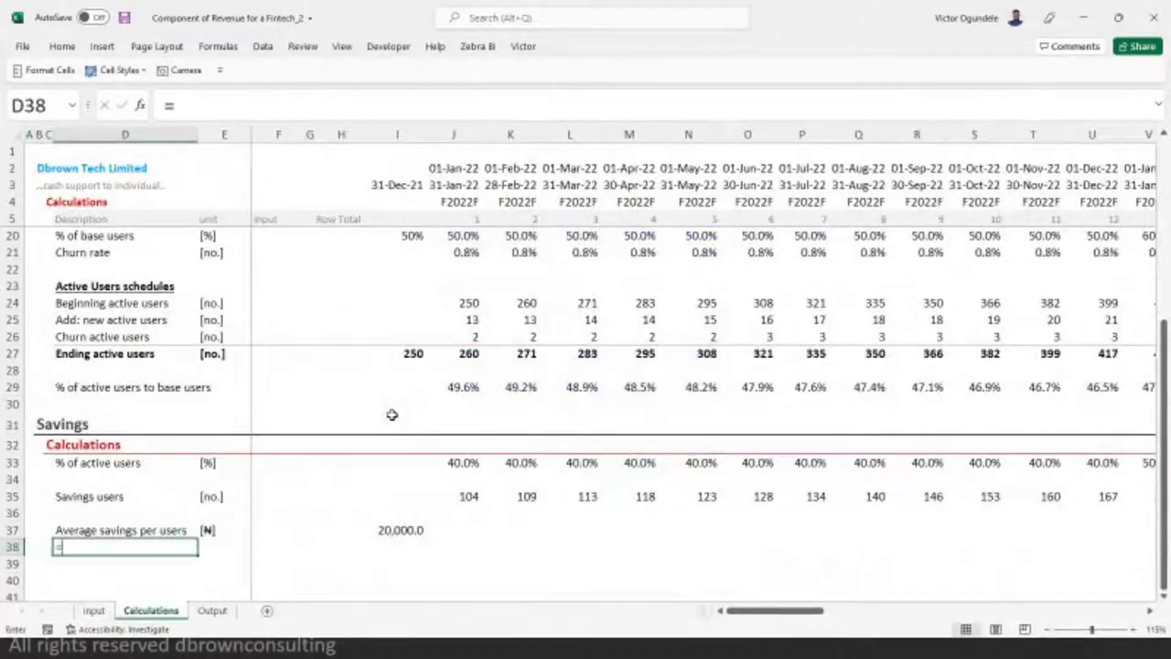
pyautogui.hotkey('ctrl', 'pageup')
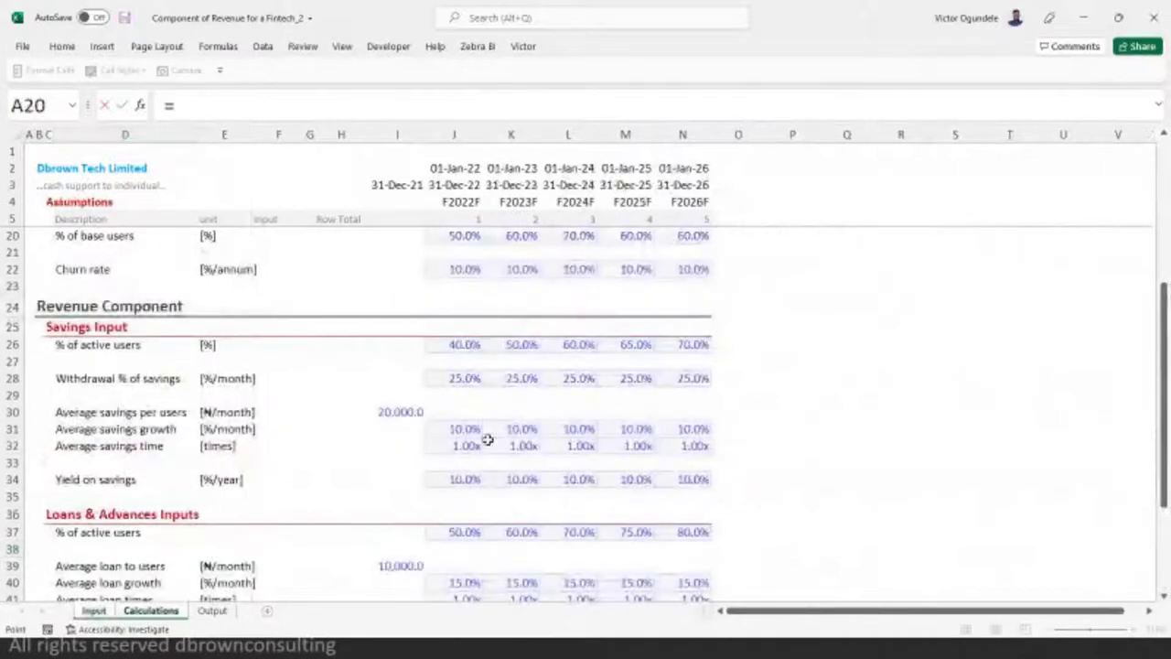
pyautogui.click(131, 433)
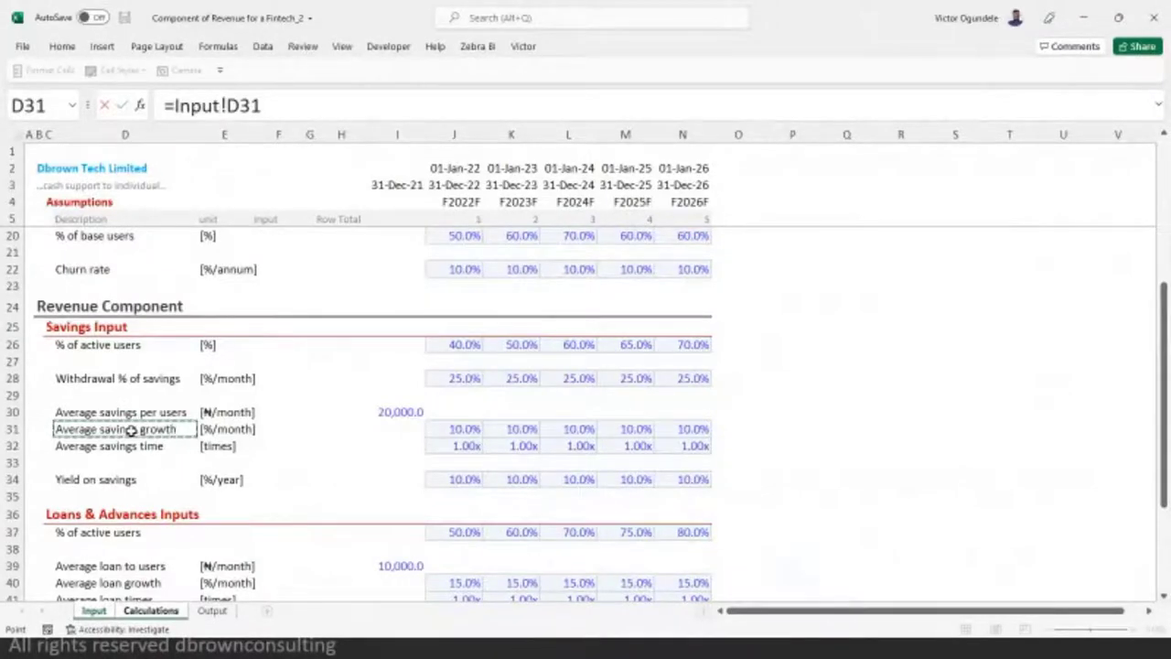
# - Commit the D38 label link to =Input!D31 and set its unit to [%]
pyautogui.press('Return')
pyautogui.press('Tab')
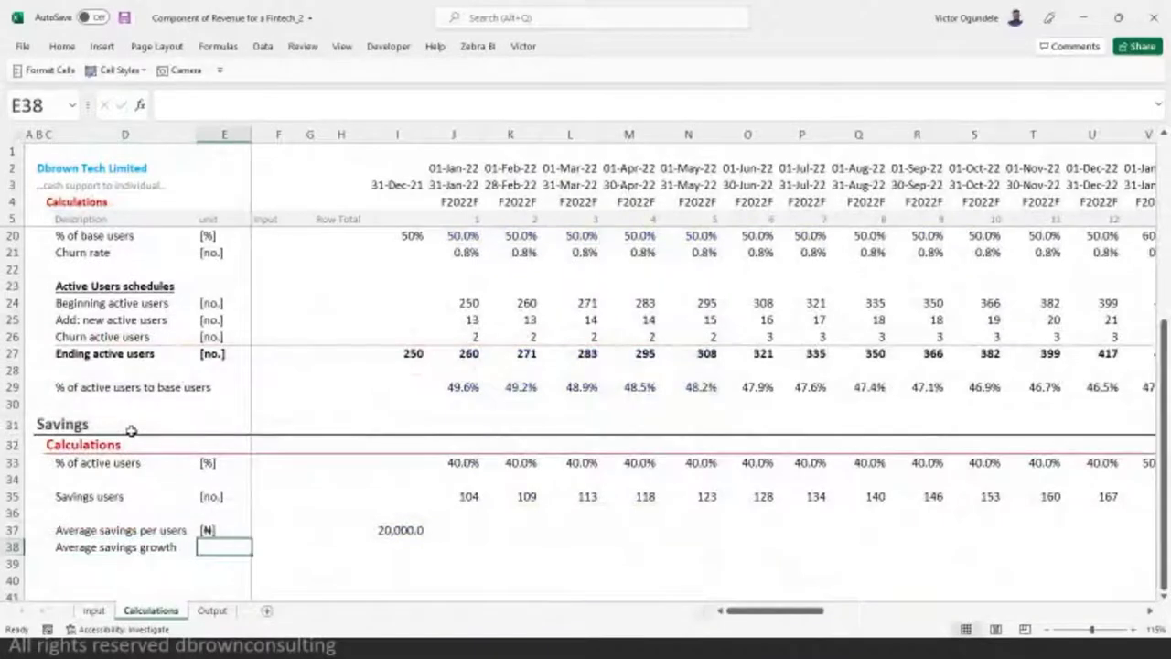
pyautogui.write('[%]')
pyautogui.press('Tab')
pyautogui.press('Tab')
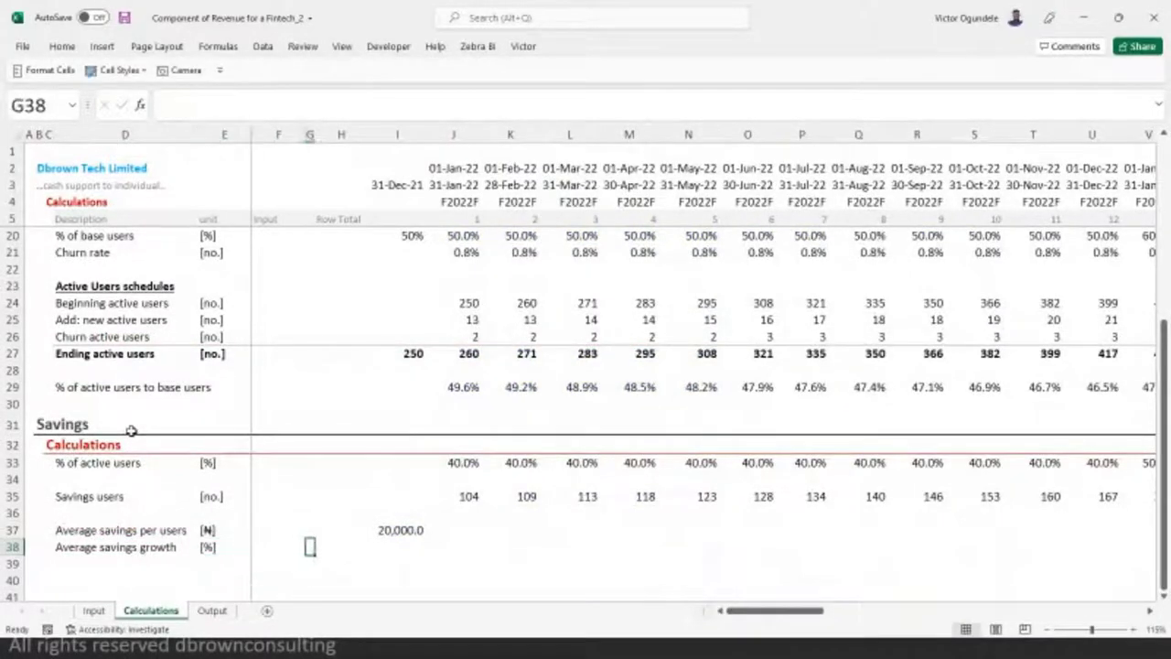
# - Copy the J33 LOOKUP formula across row 38 to show 10.0% monthly
pyautogui.press('Right')
pyautogui.press('Right')
pyautogui.press('Right')
pyautogui.press('Up')
pyautogui.press('Up')
pyautogui.press('Up')
pyautogui.press('Up')
pyautogui.press('Up')
pyautogui.hotkey('ctrl', 'c')
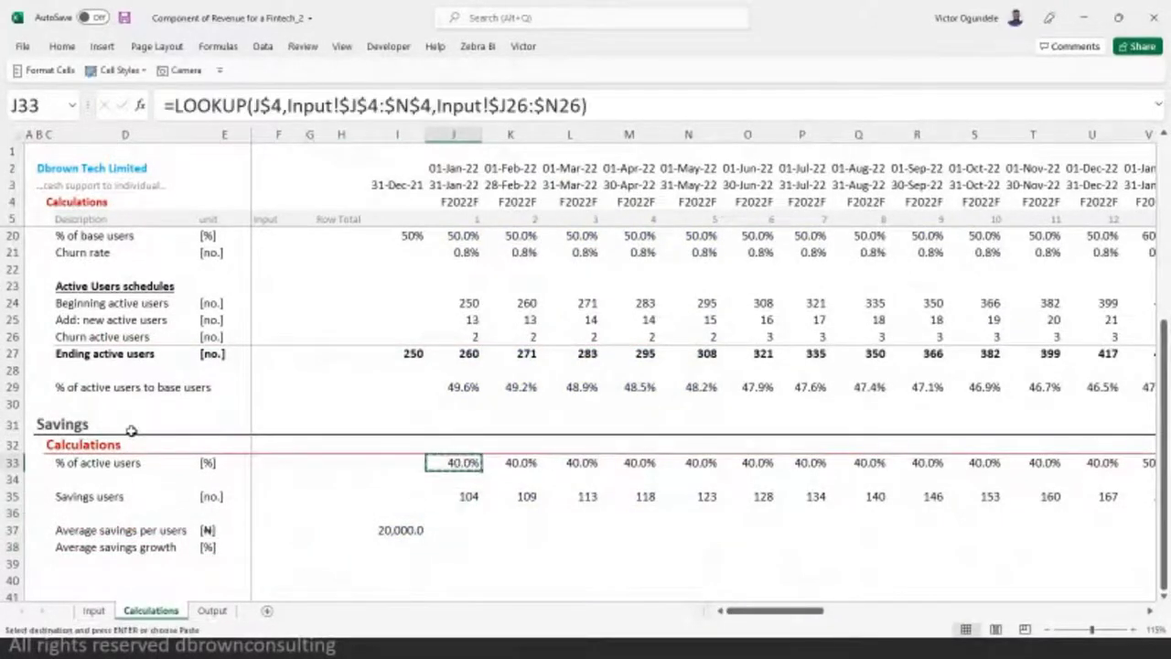
pyautogui.scroll(-4, 393, 432)
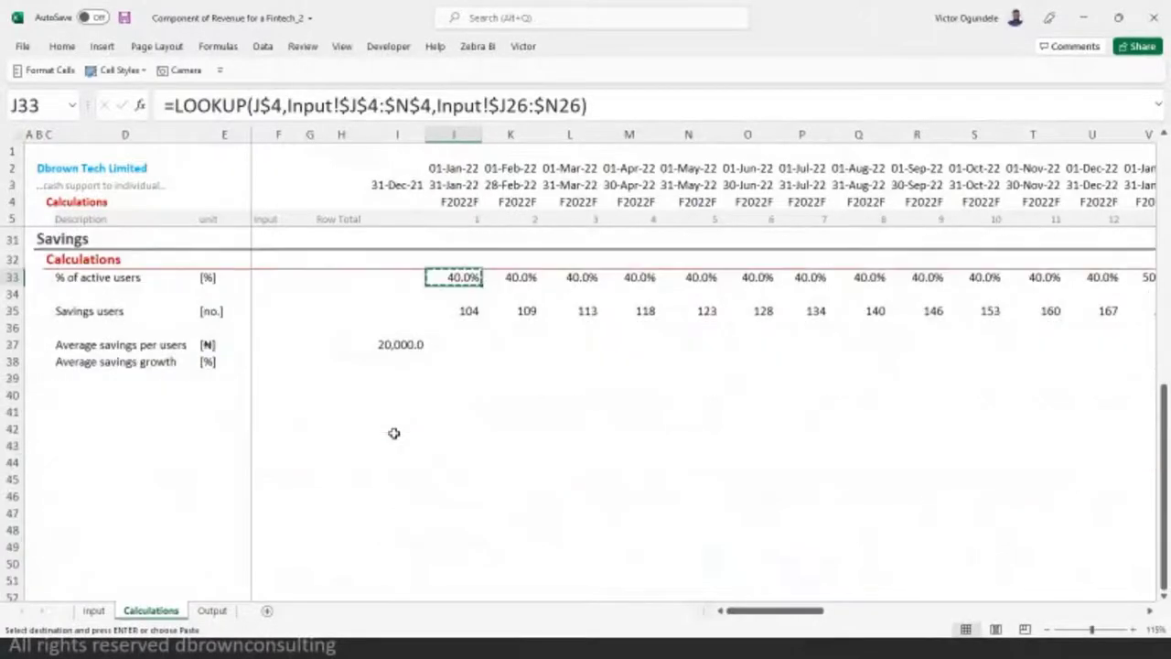
pyautogui.hotkey('ctrl', 'pageup')
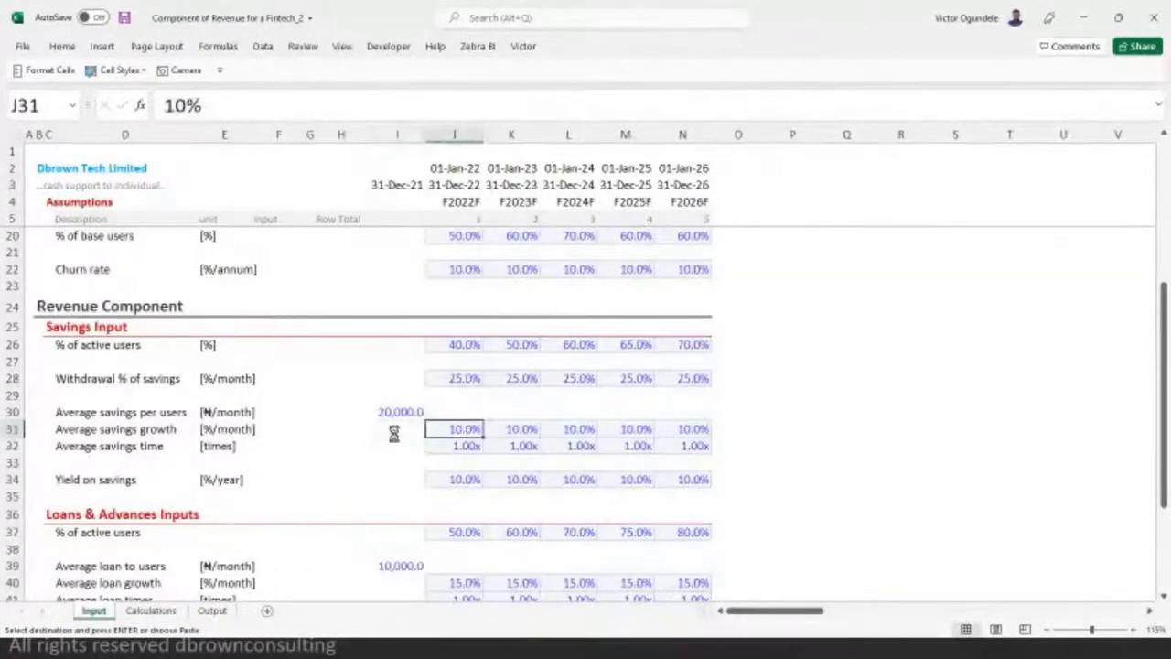
pyautogui.hotkey('ctrl', 'pagedown')
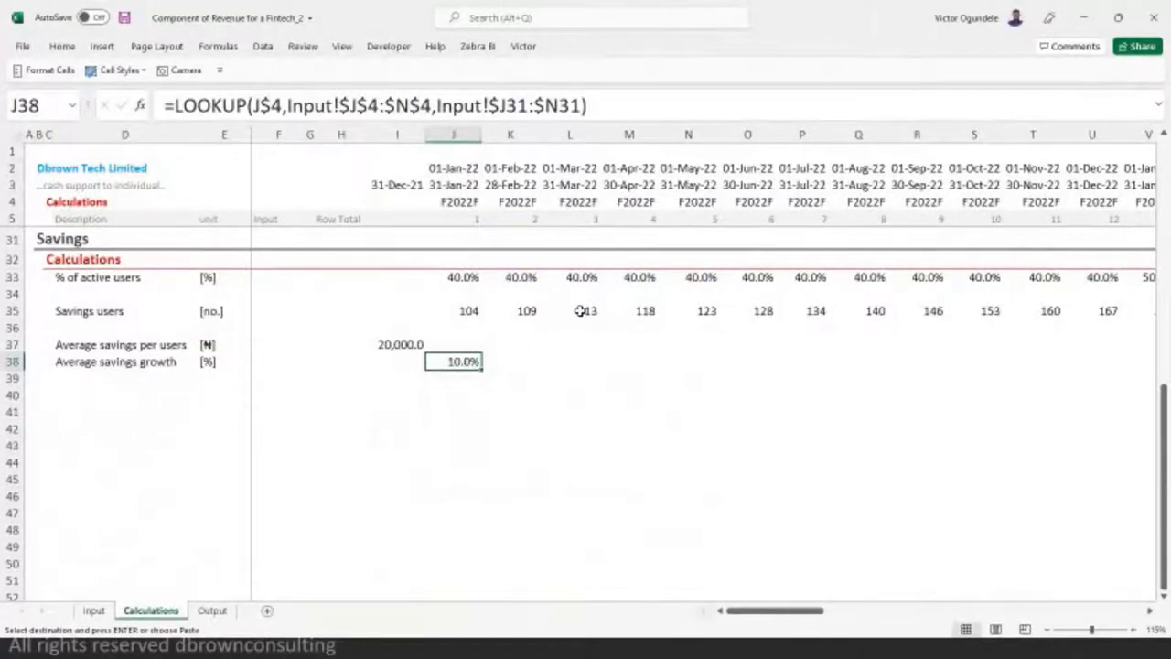
pyautogui.hotkey('ctrl', 'shift', 'Right')
pyautogui.press('Return')
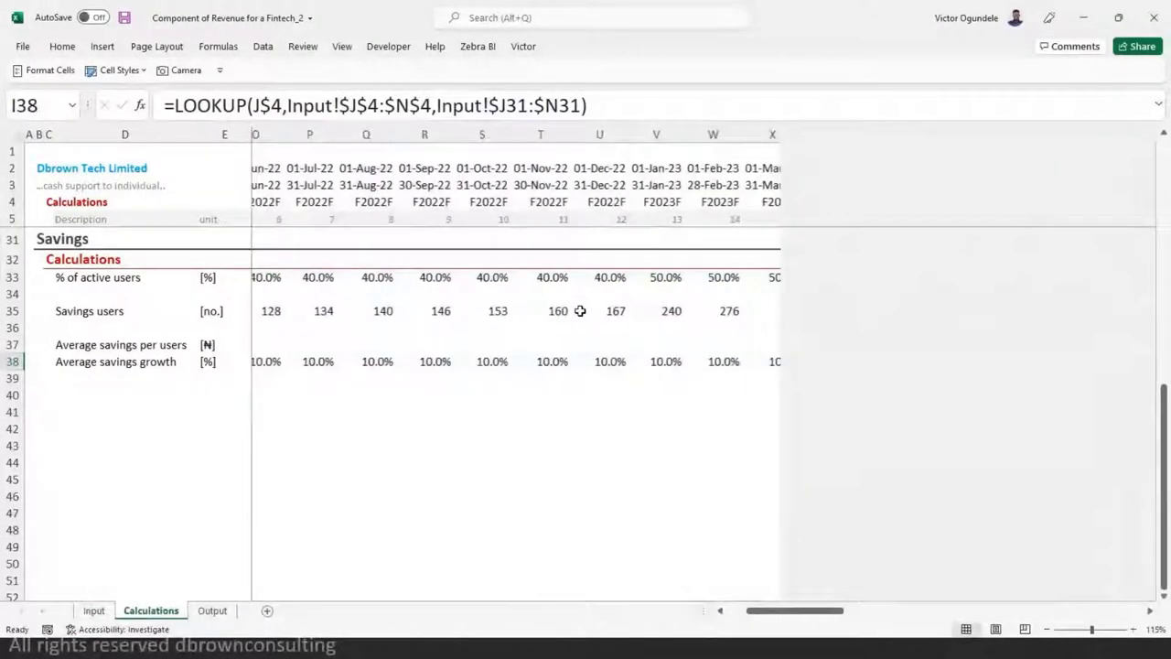
# - Enter =I37*(1+J38) in J37 and fill it across all months of row 37
pyautogui.press('Up')
pyautogui.write('=')
pyautogui.press('Left')
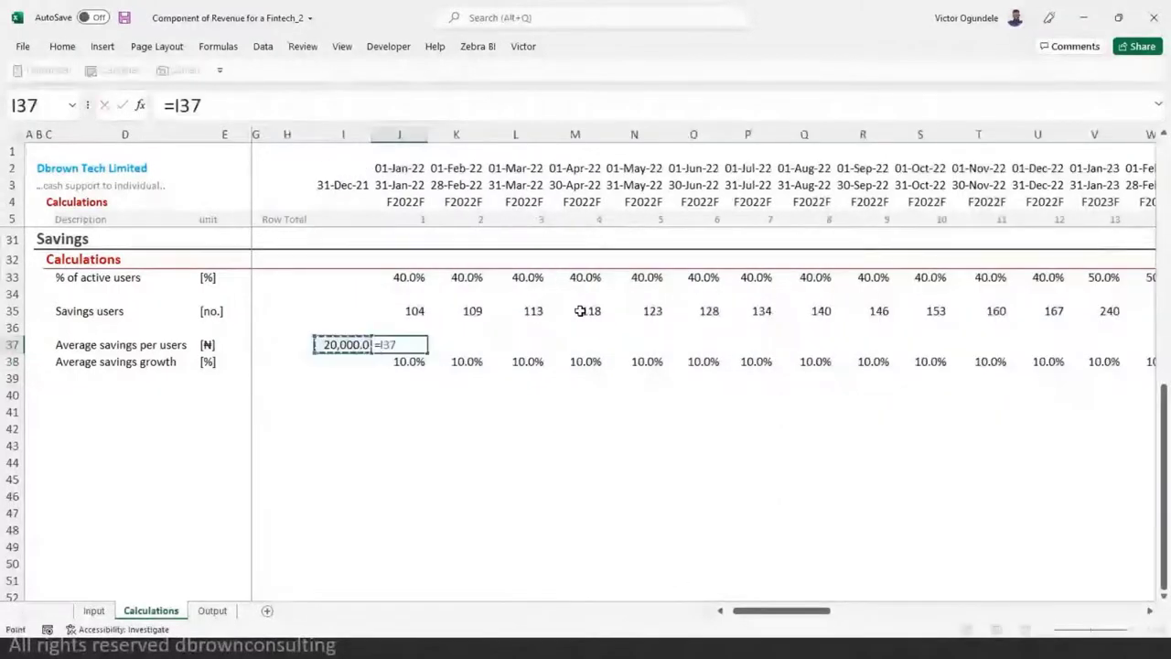
pyautogui.write('*(1')
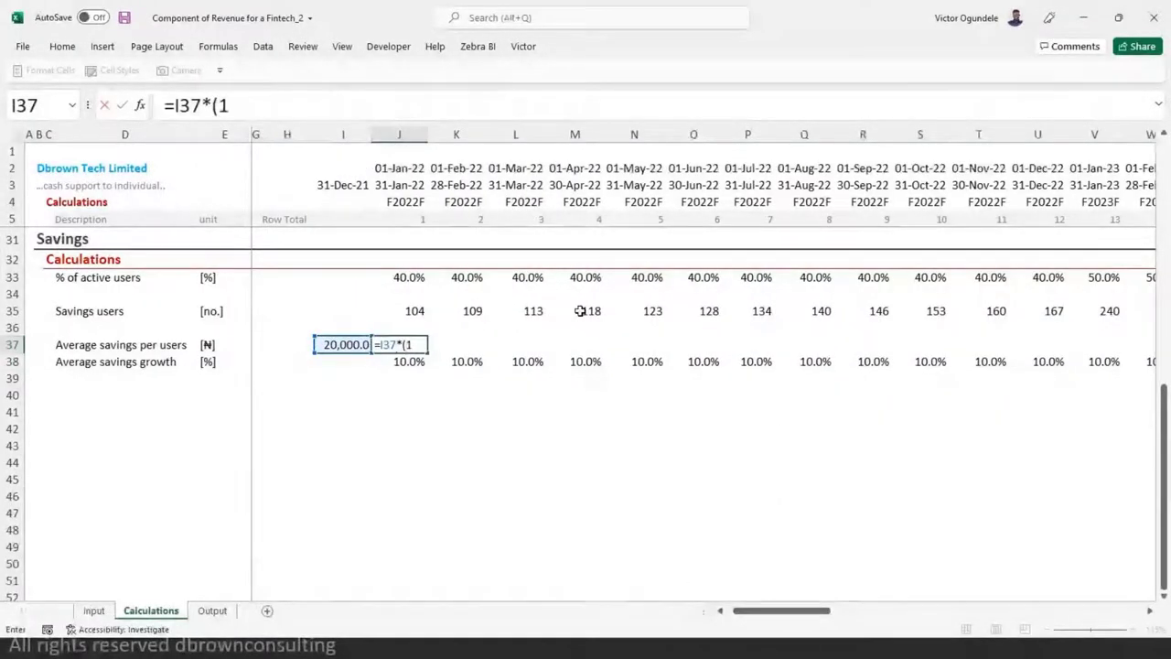
pyautogui.write('+')
pyautogui.press('Down')
pyautogui.write(')')
pyautogui.hotkey('ctrl', 'Return')
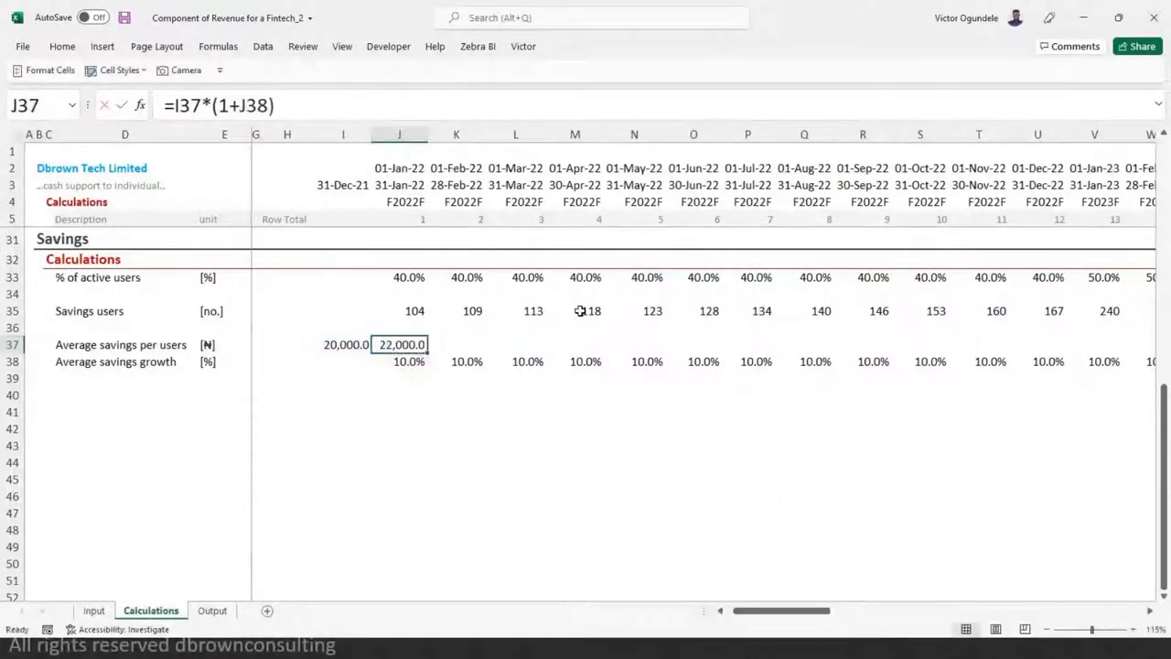
pyautogui.hotkey('ctrl', 'shift', 'Right')
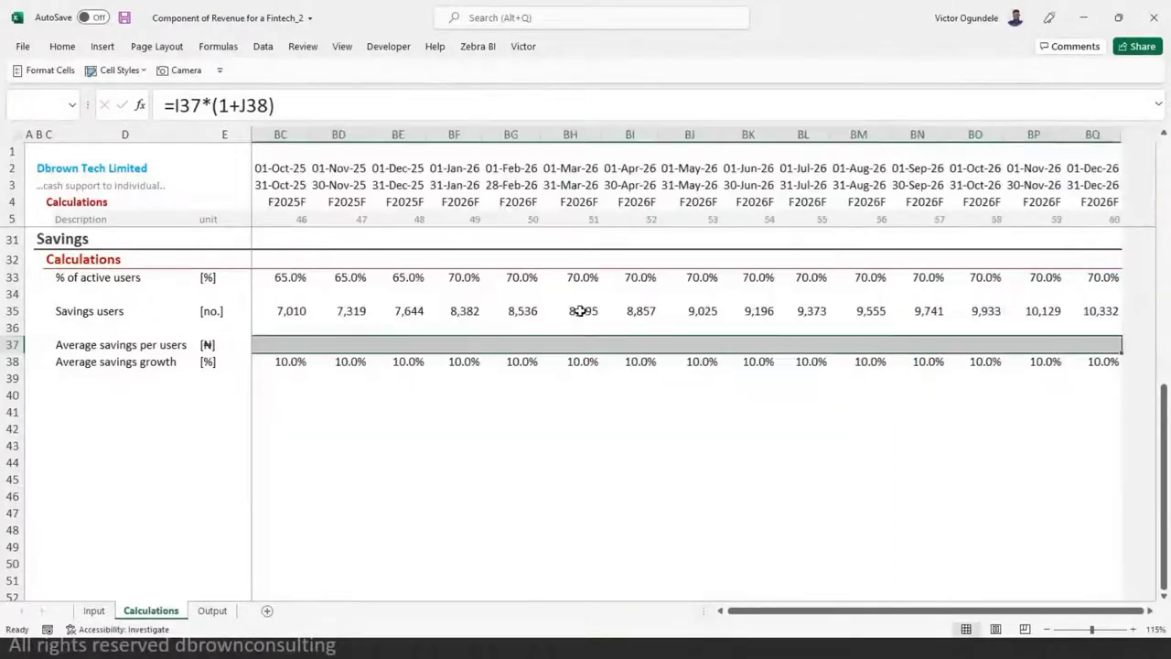
pyautogui.hotkey('ctrl', 'r')
# - AutoFit the column widths so row 37's compounded values display fully
pyautogui.hotkey('alt', 'h')
pyautogui.press('o')
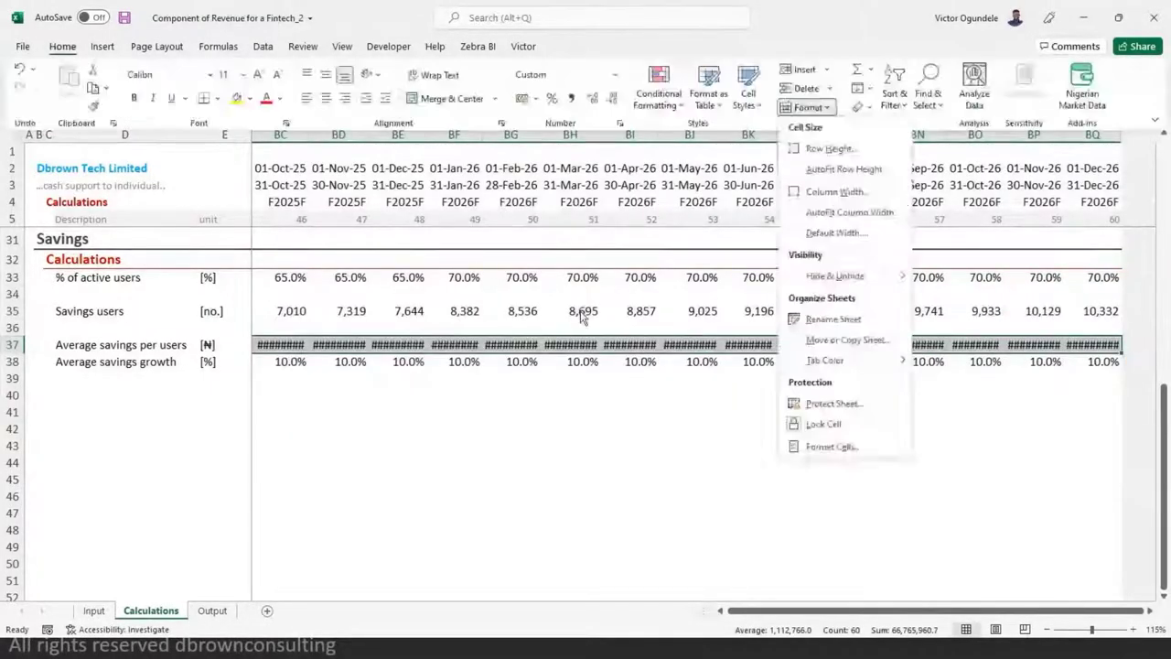
pyautogui.press('i')
pyautogui.hotkey('ctrl', 'Left')
pyautogui.hotkey('ctrl', 'Left')
pyautogui.hotkey('ctrl', 'Left')
pyautogui.hotkey('ctrl', 'Right')
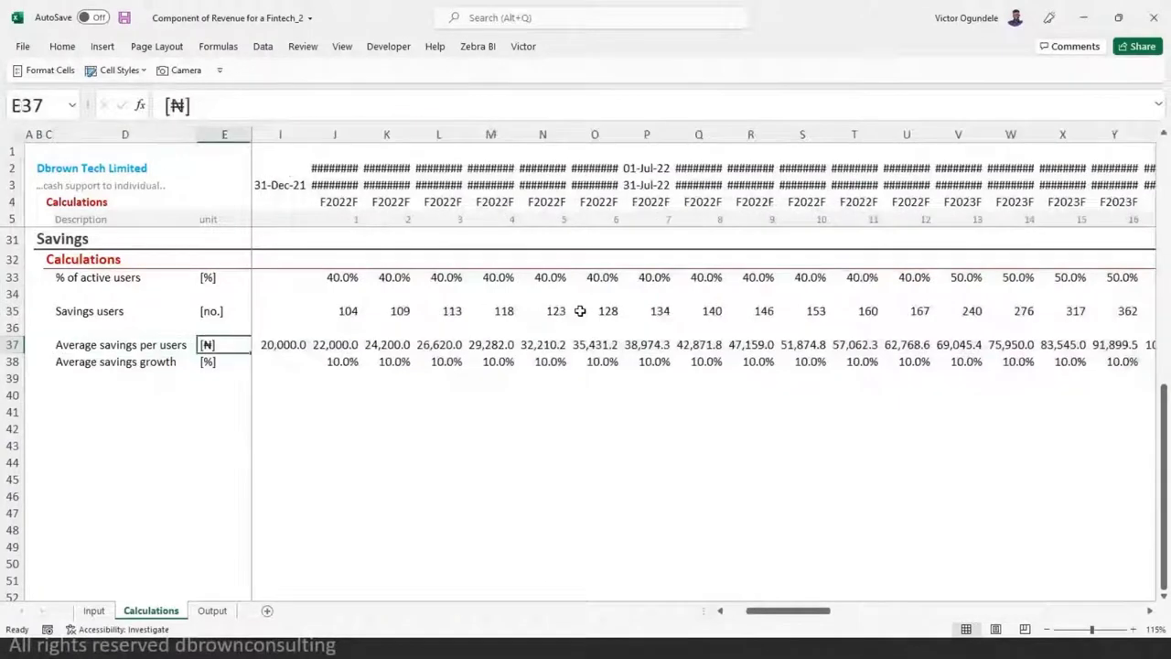
pyautogui.hotkey('ctrl', 'Right')
pyautogui.press('Right')
pyautogui.hotkey('ctrl', 'shift', 'Right')
pyautogui.hotkey('alt', 'h')
pyautogui.press('o')
pyautogui.press('i')
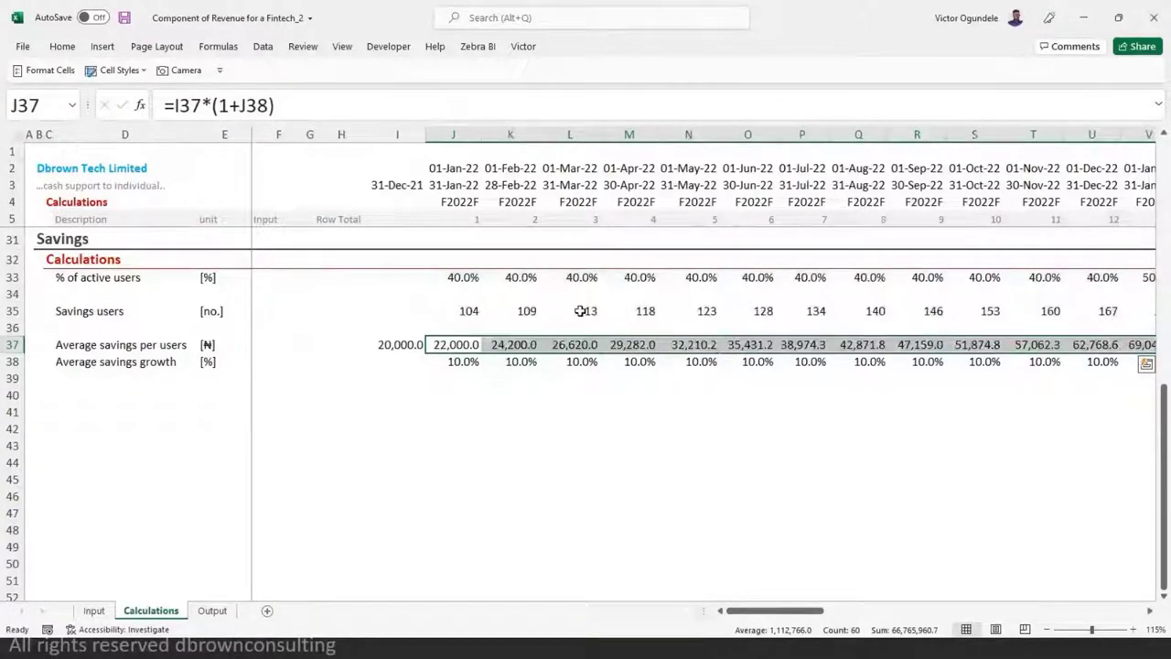
pyautogui.press('Left')
pyautogui.press('Right')
pyautogui.press('Right')
pyautogui.press('Right')
pyautogui.press('Down')
pyautogui.hotkey('ctrl', '[')
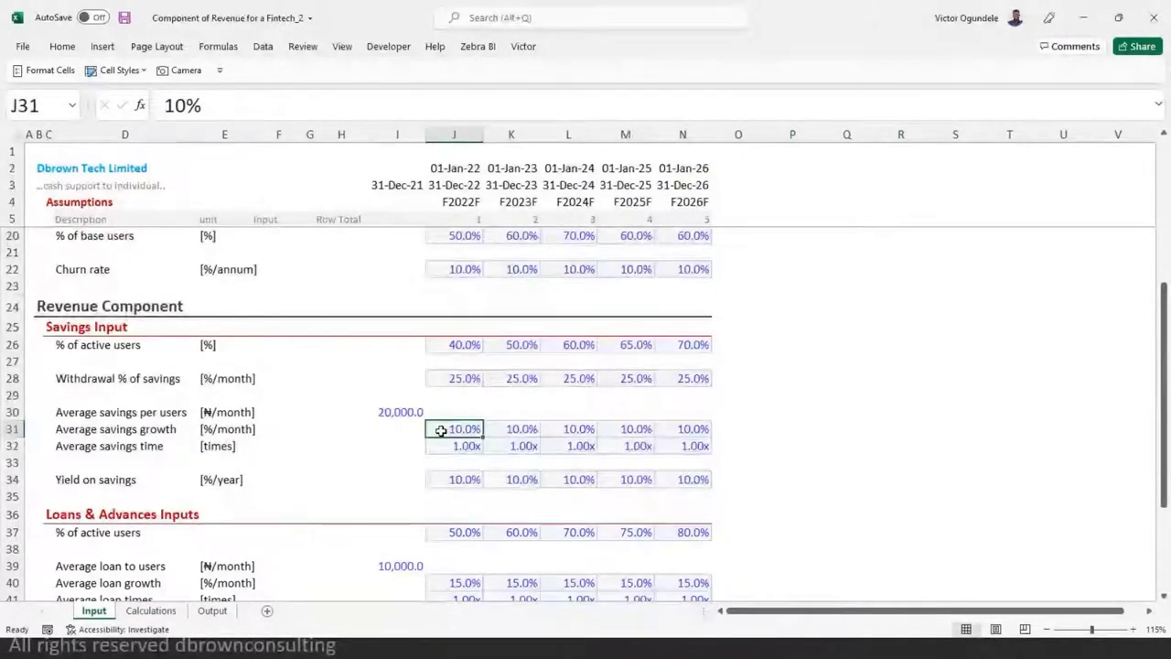
# - Set all five yearly average savings growth rates to 2.5% and review row 37
pyautogui.moveTo(440, 431); pyautogui.dragTo(700, 430)
pyautogui.write('2.5')
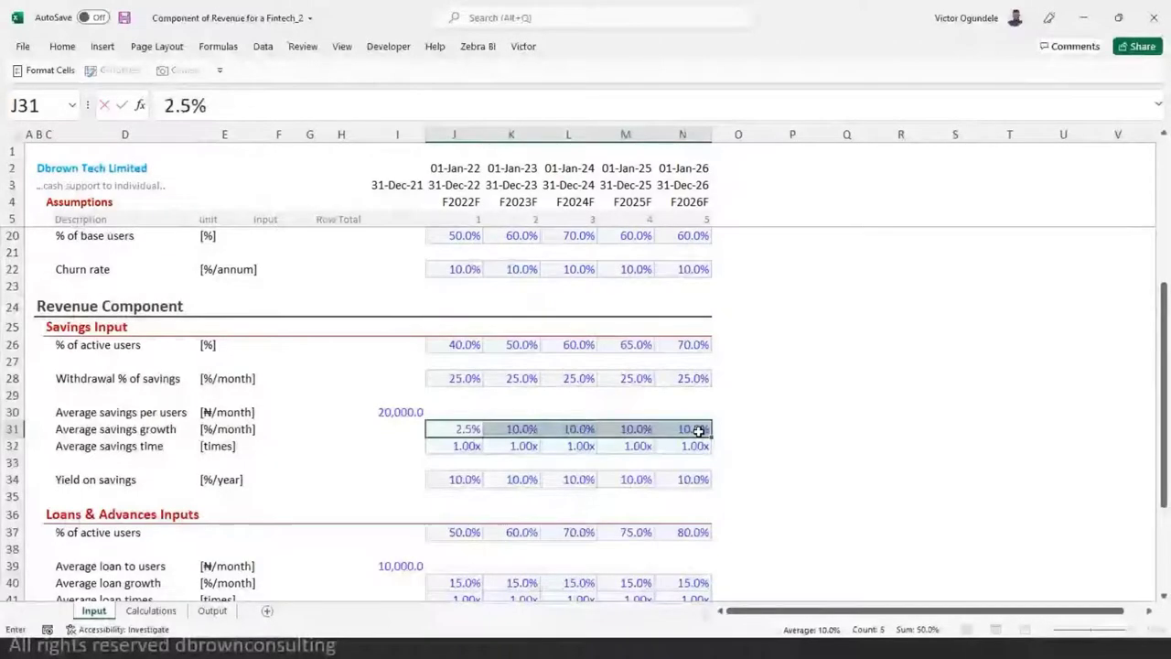
pyautogui.hotkey('ctrl', 'Return')
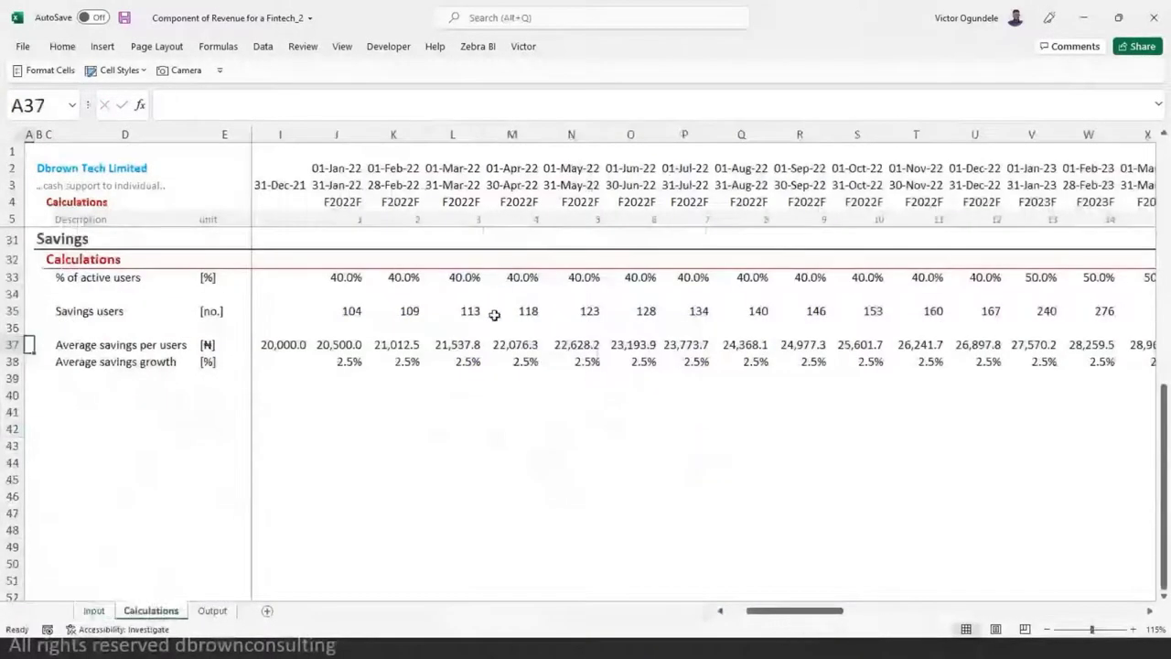
pyautogui.click(346, 345)
pyautogui.hotkey('ctrl', 'Right')
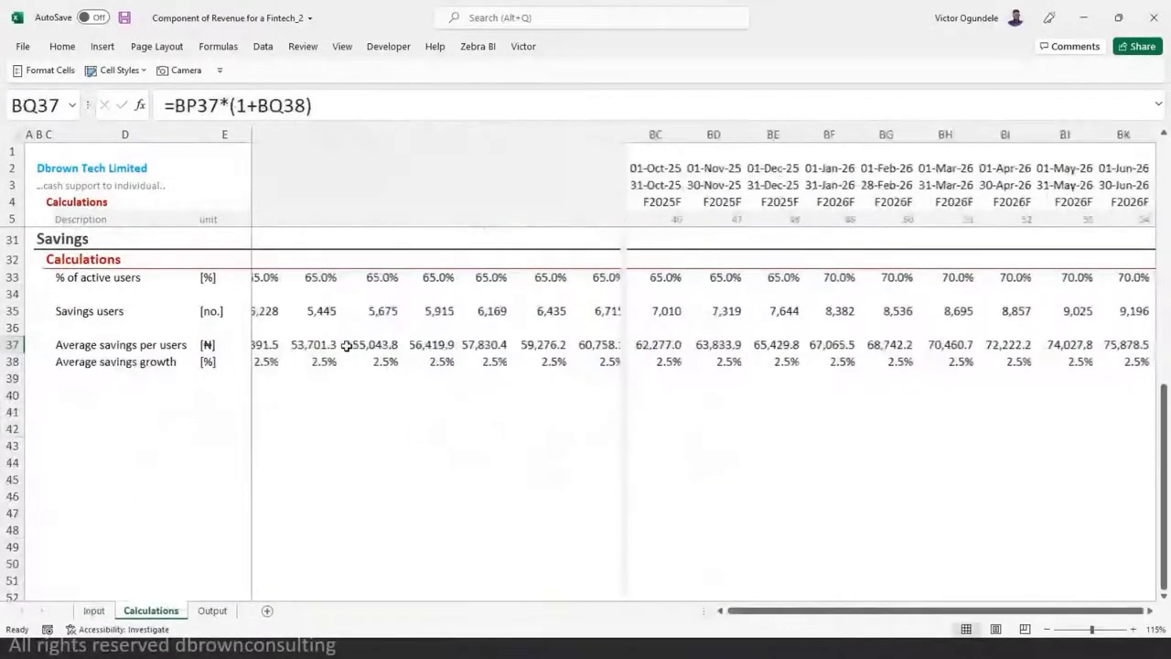
pyautogui.press('Left')
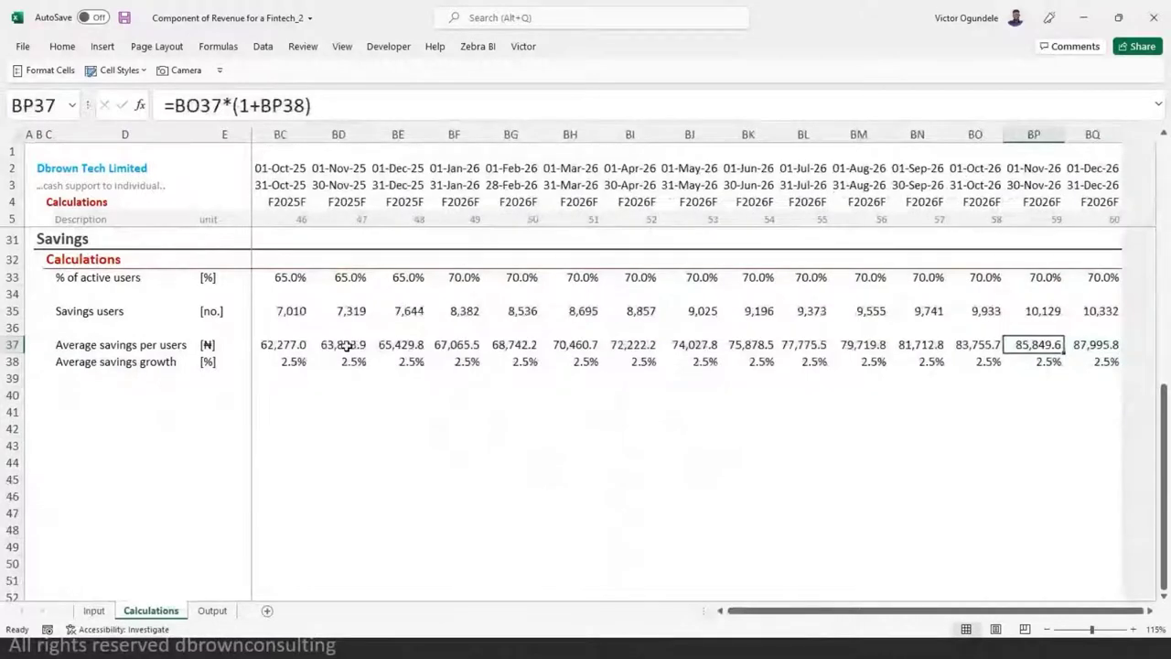
pyautogui.press('Home')
# - Change the growth rates in J31:N31 to 1.5% and review row 37's results
pyautogui.hotkey('ctrl', 'pageup')
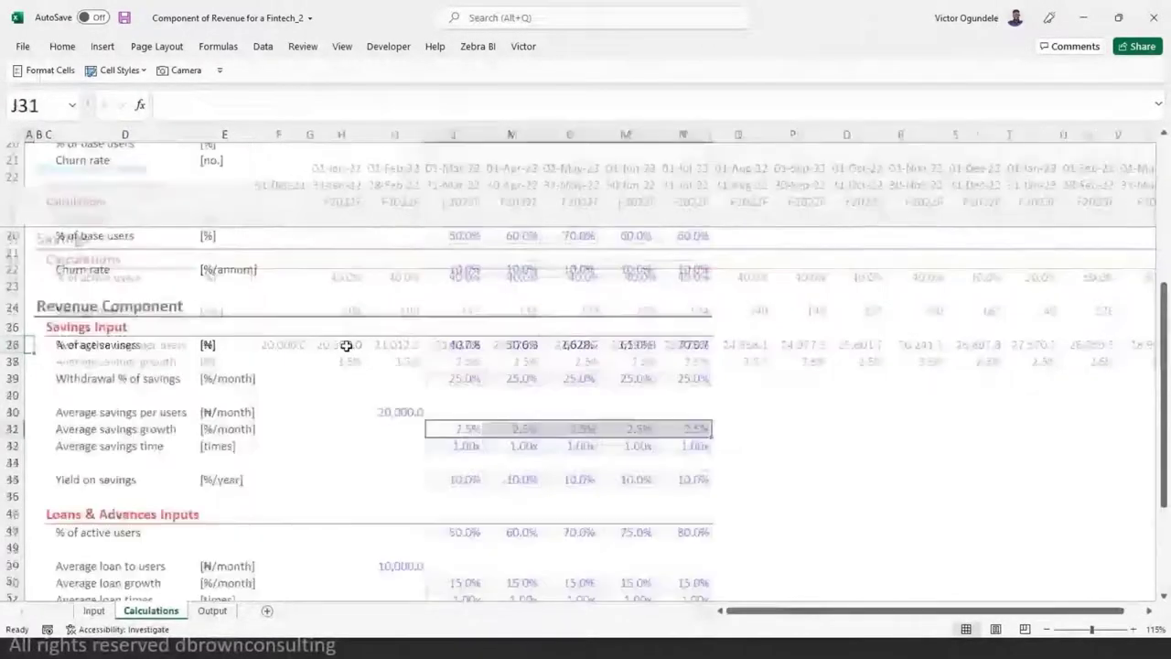
pyautogui.press('Right')
pyautogui.press('Right')
pyautogui.press('Right')
pyautogui.press('Left')
pyautogui.press('Left')
pyautogui.press('Left')
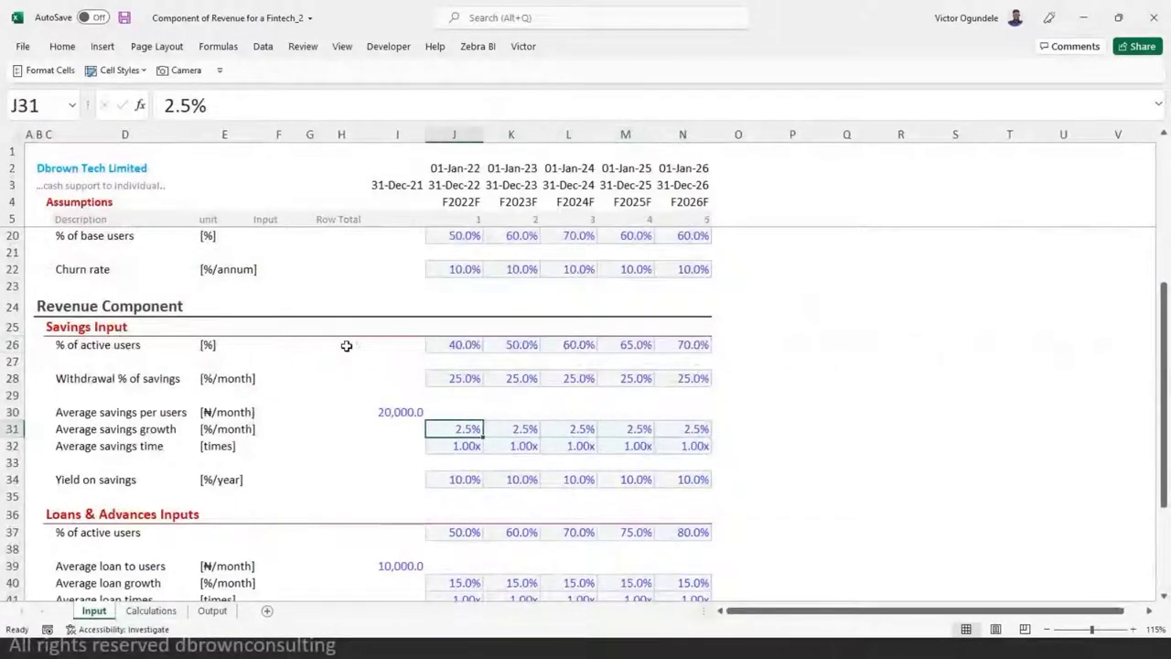
pyautogui.hotkey('shift', 'Right')
pyautogui.hotkey('shift', 'Right')
pyautogui.hotkey('shift', 'Right')
pyautogui.hotkey('shift', 'Right')
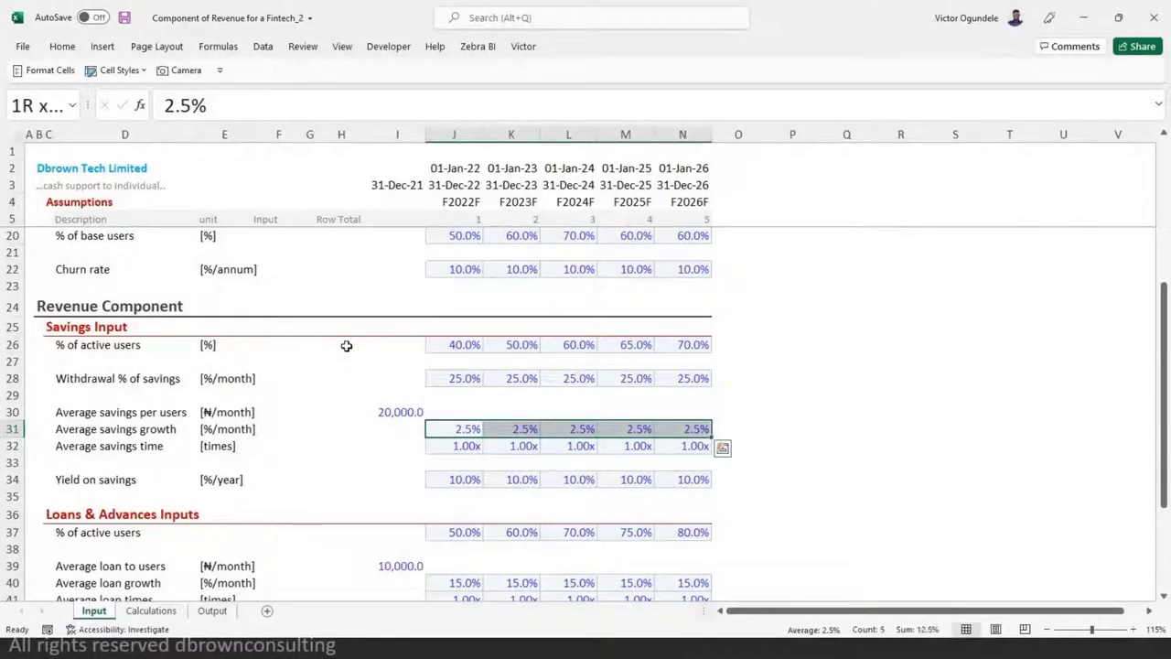
pyautogui.write('1.5%')
pyautogui.hotkey('ctrl', 'Return')
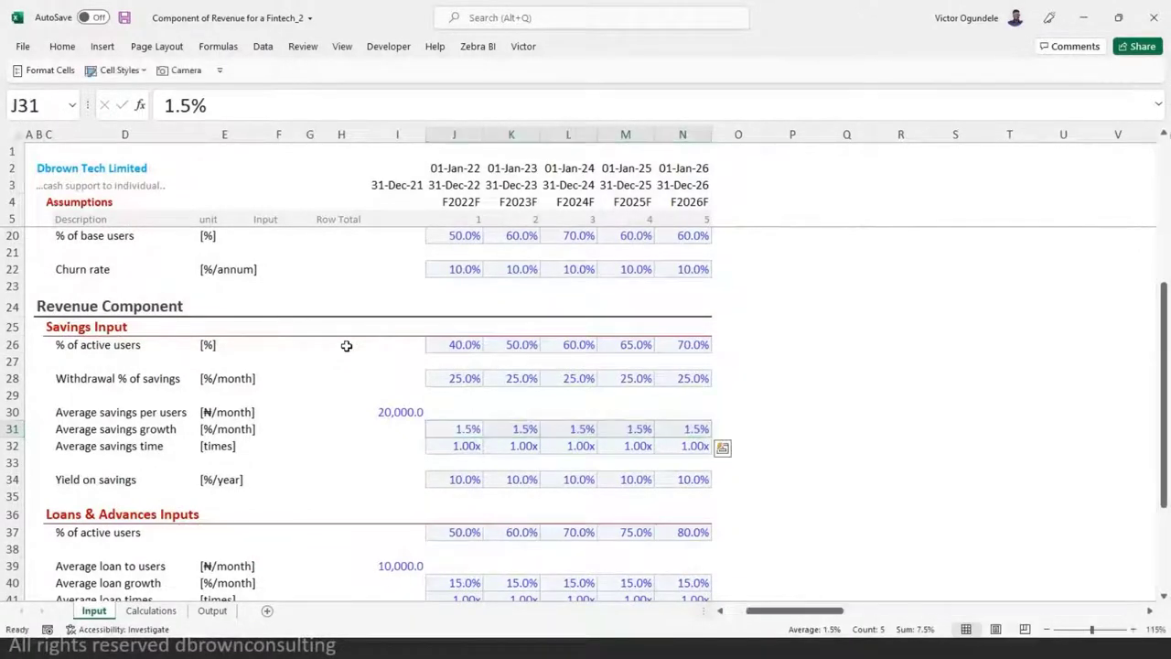
pyautogui.hotkey('ctrl', 'pagedown')
pyautogui.press('Right')
pyautogui.hotkey('ctrl', 'Right')
pyautogui.hotkey('ctrl', 'Right')
pyautogui.hotkey('ctrl', 'Right')
pyautogui.hotkey('ctrl', 'Right')
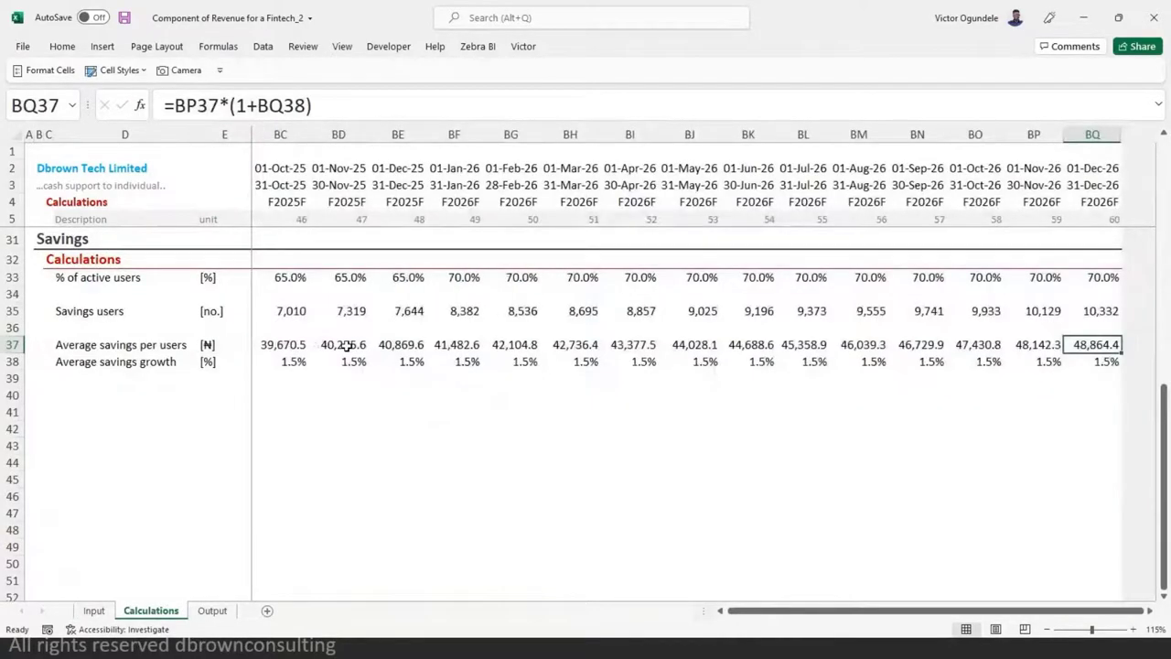
pyautogui.hotkey('ctrl', 'Left')
pyautogui.hotkey('ctrl', 'Left')
pyautogui.hotkey('ctrl', 'Left')
pyautogui.press('Right')
pyautogui.press('Right')
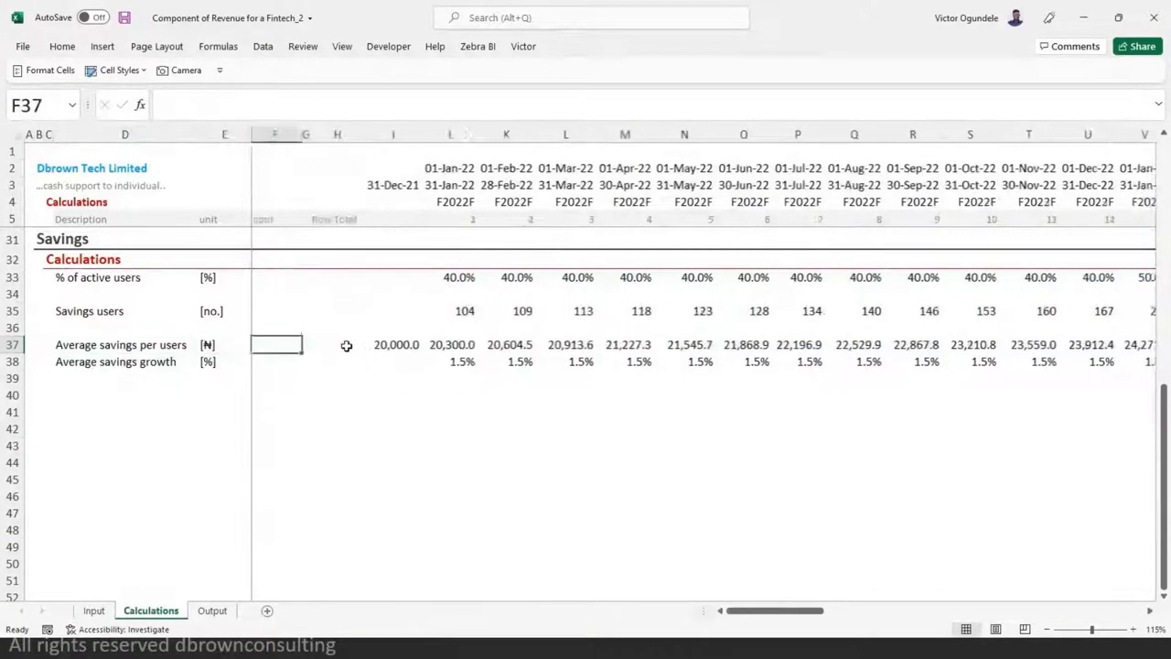
pyautogui.press('Left')
pyautogui.press('Left')
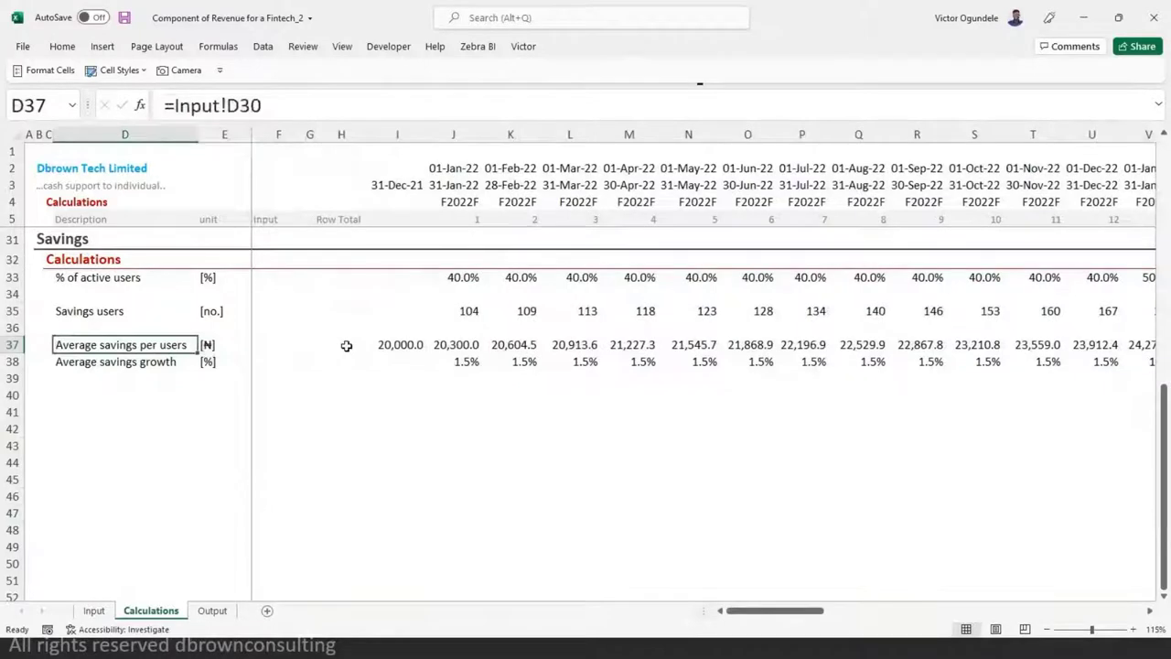
# - Label row 40 'Total savings' and copy the ₦ unit from E37 into E40
pyautogui.press('Down')
pyautogui.press('Down')
pyautogui.press('Down')
pyautogui.write('Total savings')
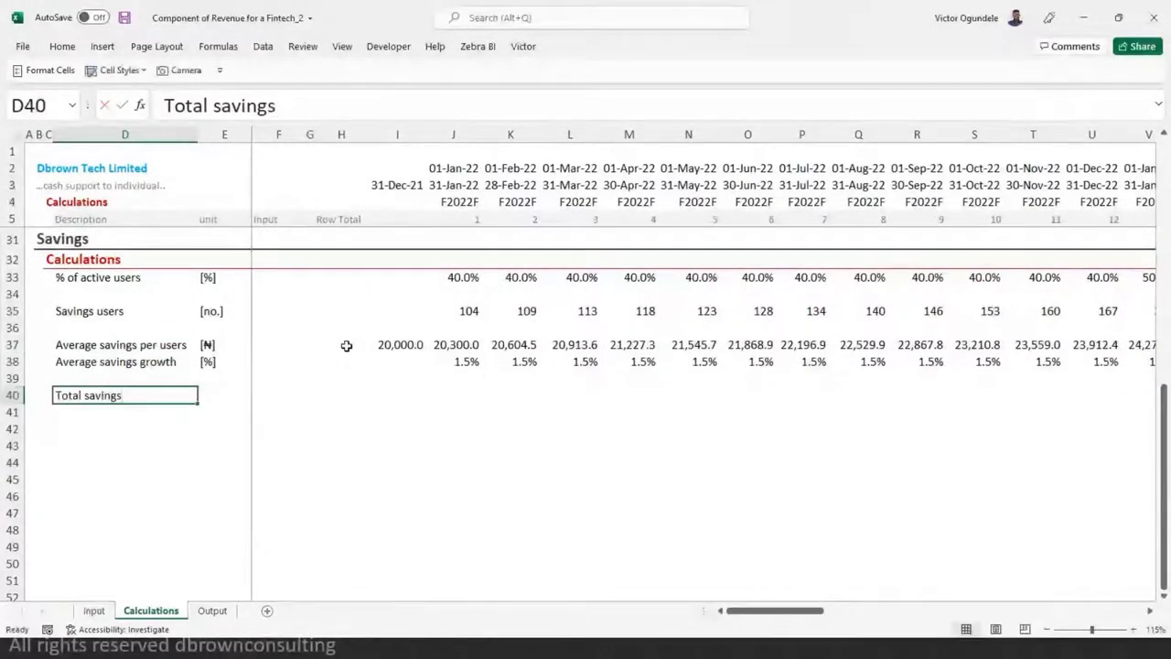
pyautogui.press('Right')
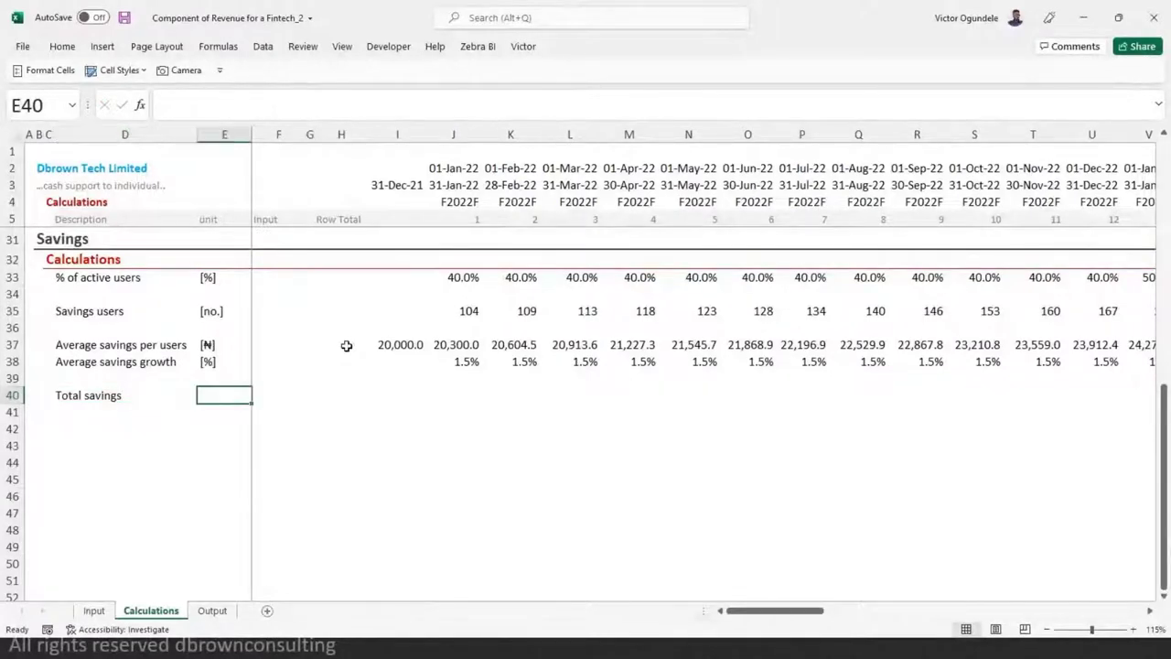
pyautogui.press('Up')
pyautogui.press('Up')
# - Enter the total savings formula =J35*J37 in J40
pyautogui.press('Up')
pyautogui.hotkey('ctrl', 'c')
pyautogui.press('Down')
pyautogui.press('Down')
pyautogui.press('Down')
pyautogui.hotkey('ctrl', 'v')
pyautogui.press('Right')
pyautogui.press('Right')
pyautogui.press('Right')
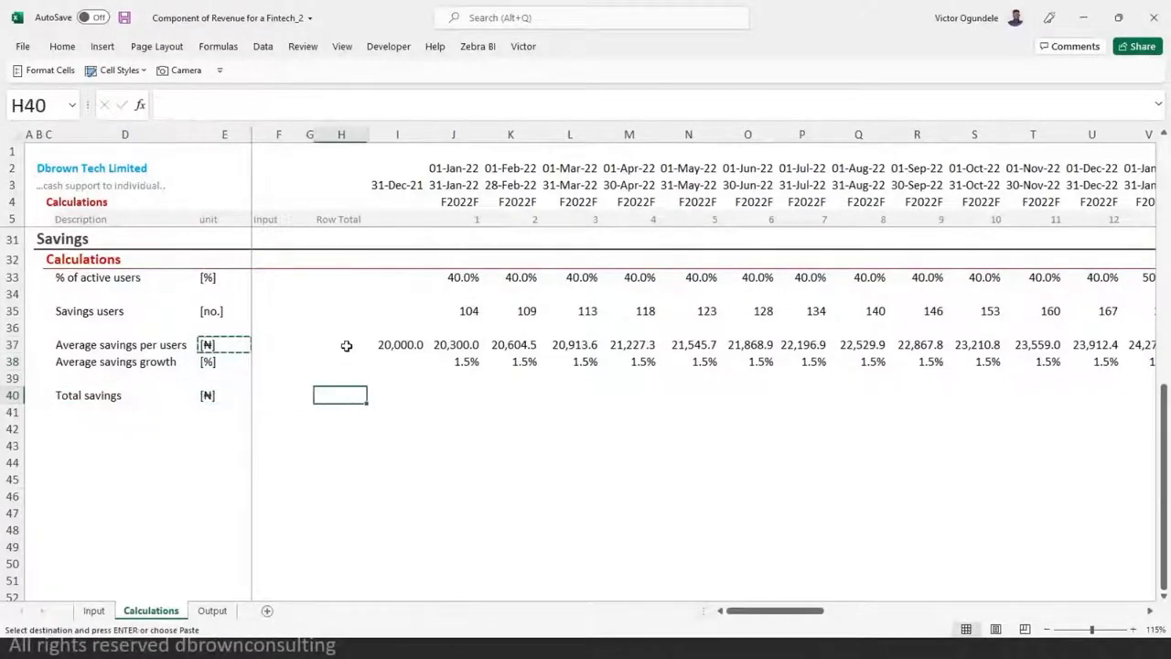
pyautogui.press('Right')
pyautogui.press('Right')
pyautogui.press('Escape')
pyautogui.write('=')
pyautogui.press('Up')
pyautogui.press('Up')
pyautogui.press('Up')
pyautogui.press('Up')
pyautogui.press('Up')
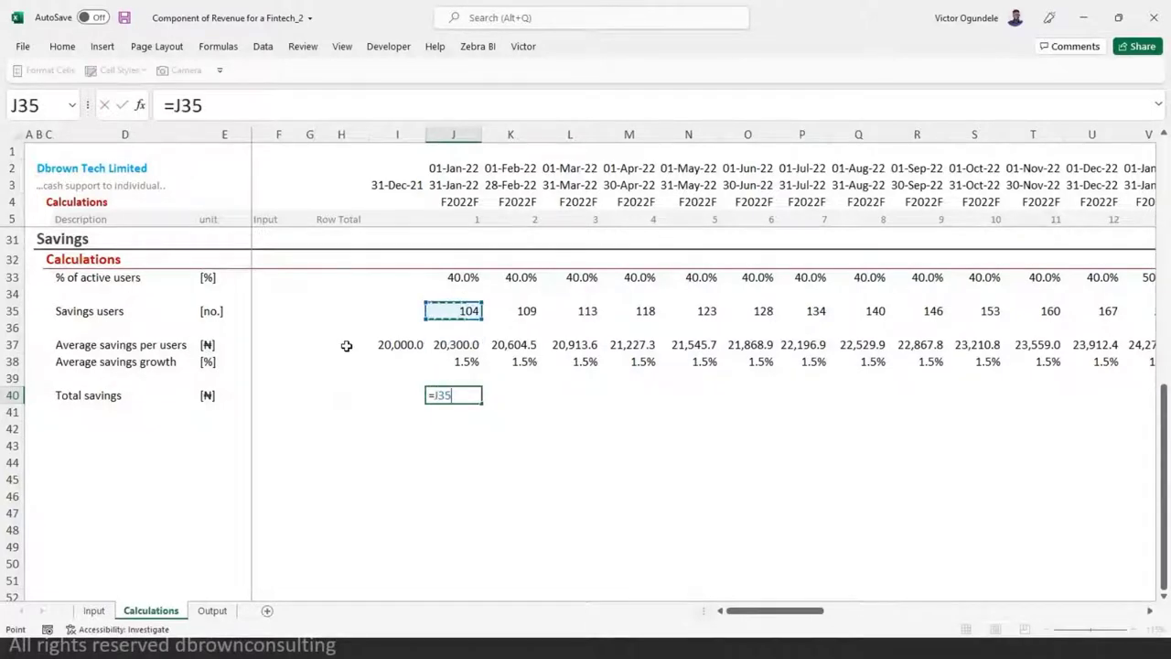
pyautogui.write('*')
pyautogui.press('Up')
pyautogui.press('Up')
pyautogui.press('Up')
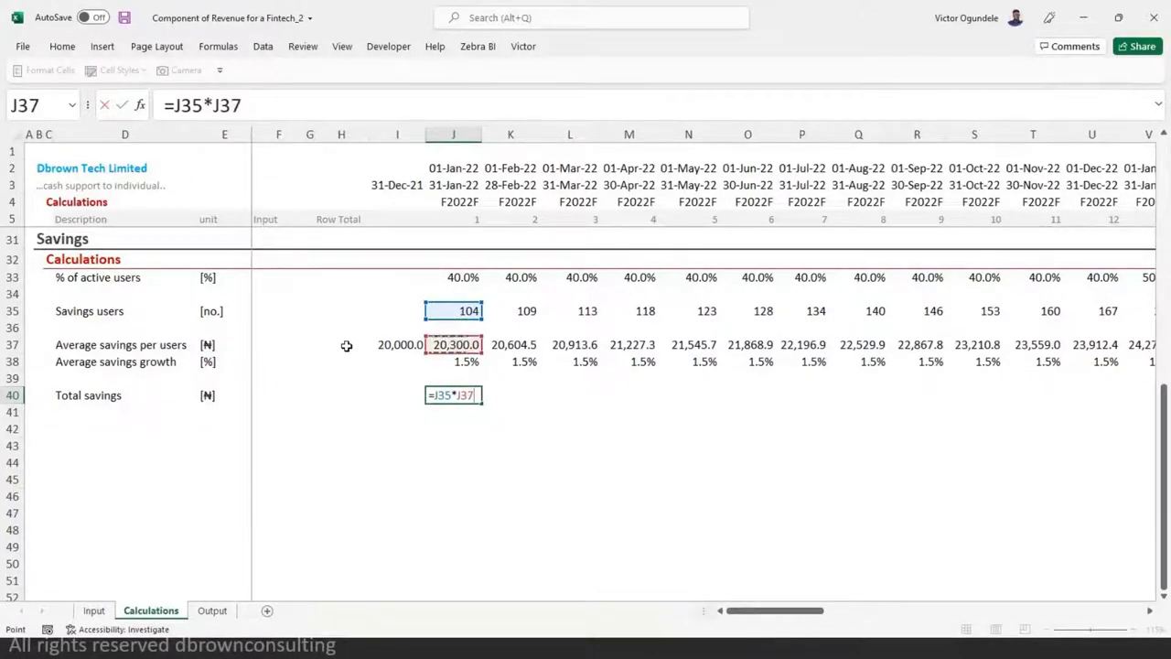
pyautogui.hotkey('ctrl', 'Return')
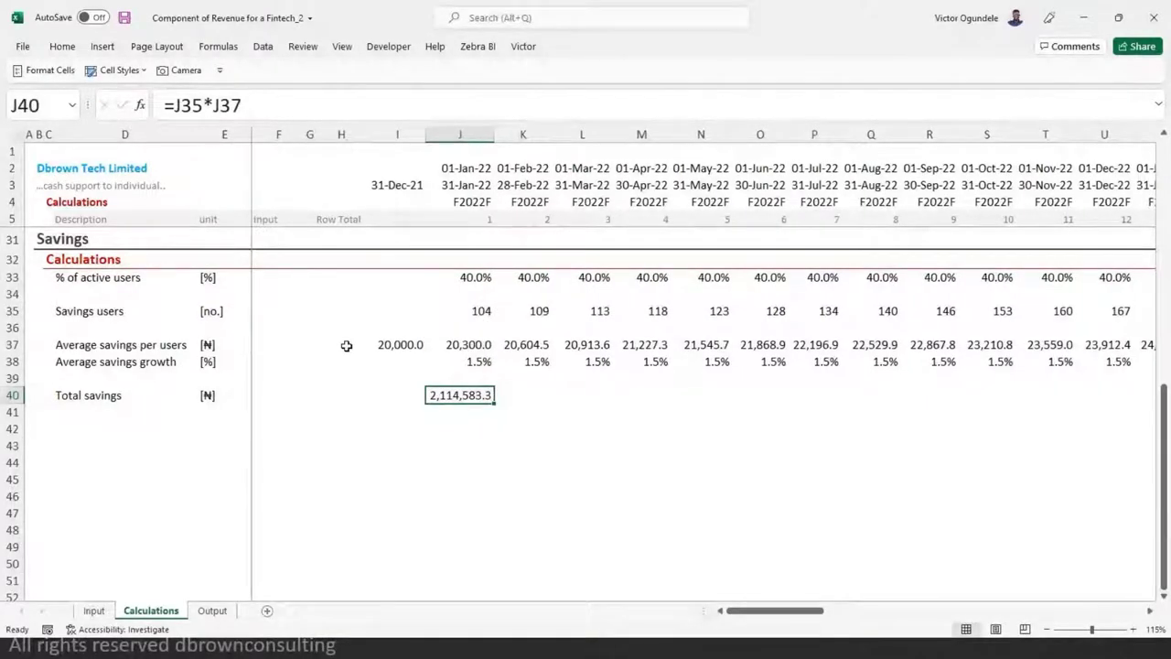
# - Fill the J40 formula right across all months and AutoFit the column widths
pyautogui.hotkey('ctrl', 'shift', 'Right')
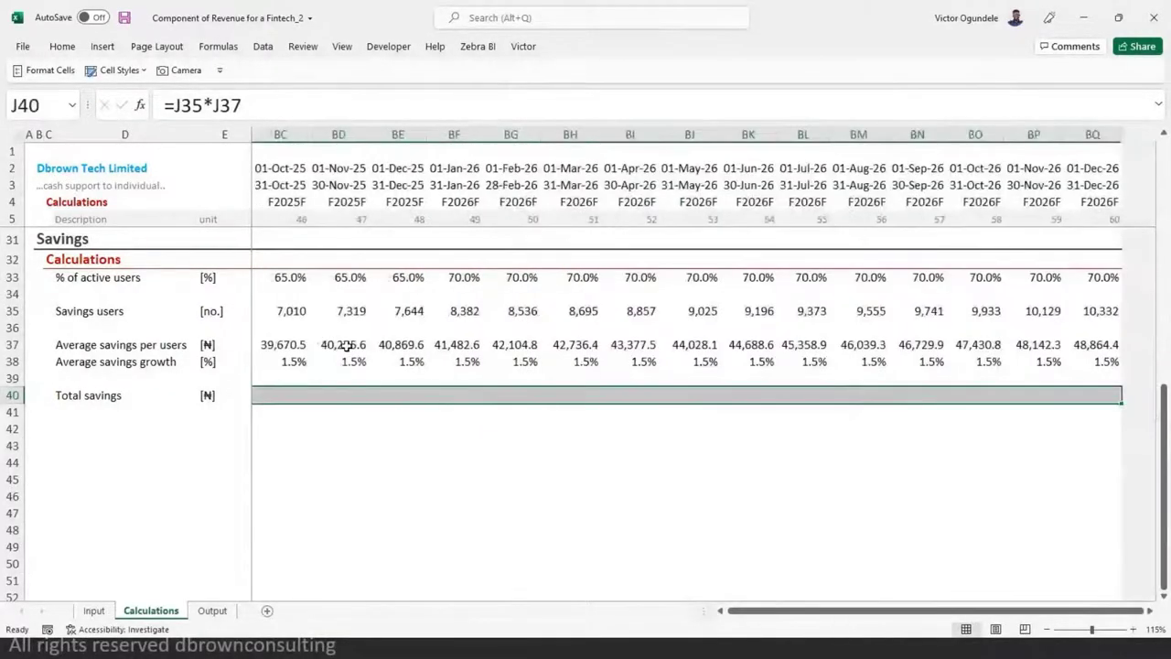
pyautogui.hotkey('ctrl', 'r')
pyautogui.hotkey('ctrl', 'shift', 'Right')
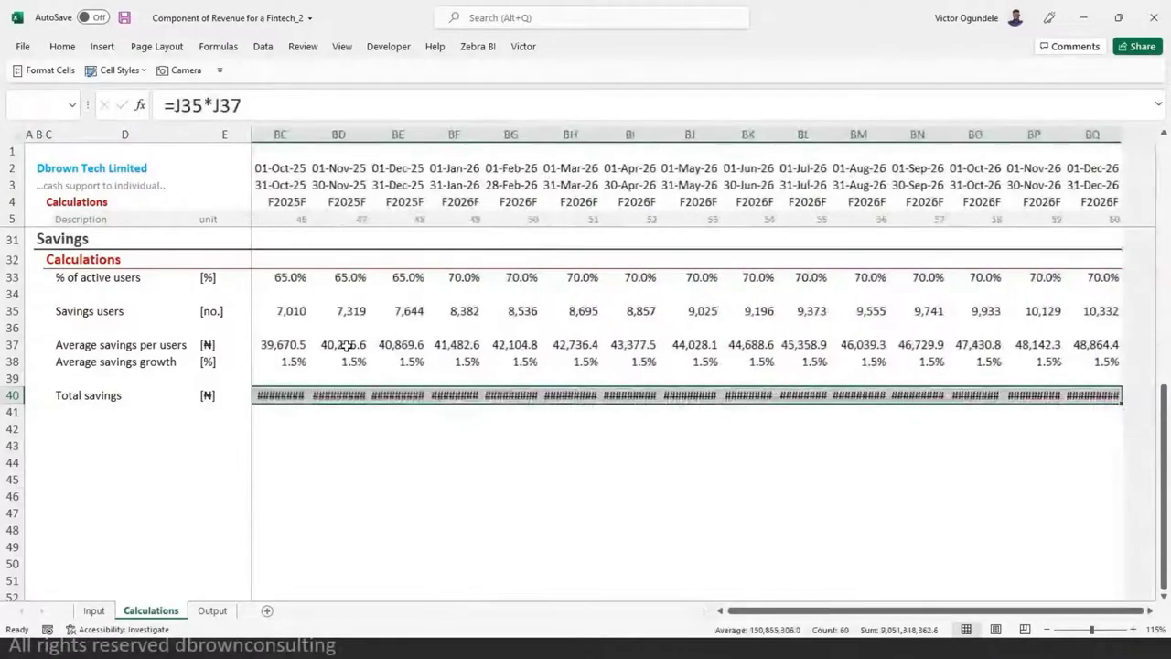
pyautogui.hotkey('alt', 'h')
pyautogui.press('o')
pyautogui.press('i')
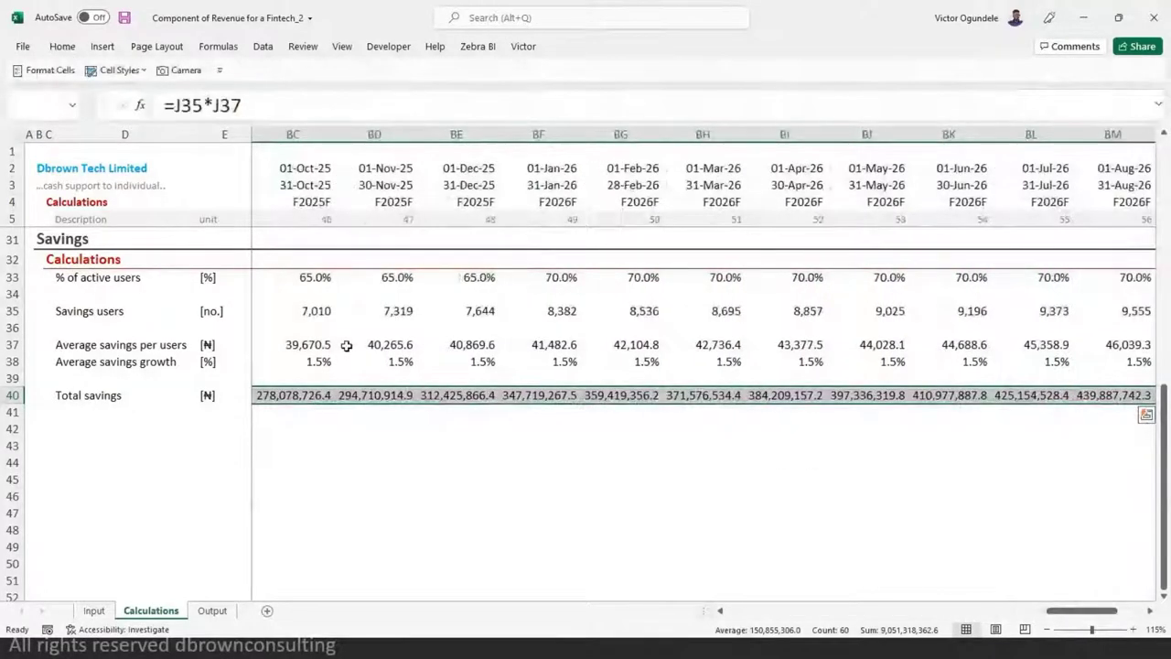
# - Copy the savings users formula from J35 into I35
pyautogui.press('Home')
pyautogui.press('Left')
pyautogui.press('Left')
pyautogui.press('Left')
pyautogui.press('Right')
pyautogui.press('Right')
pyautogui.press('Right')
pyautogui.press('Right')
pyautogui.press('Right')
pyautogui.press('Right')
pyautogui.press('Right')
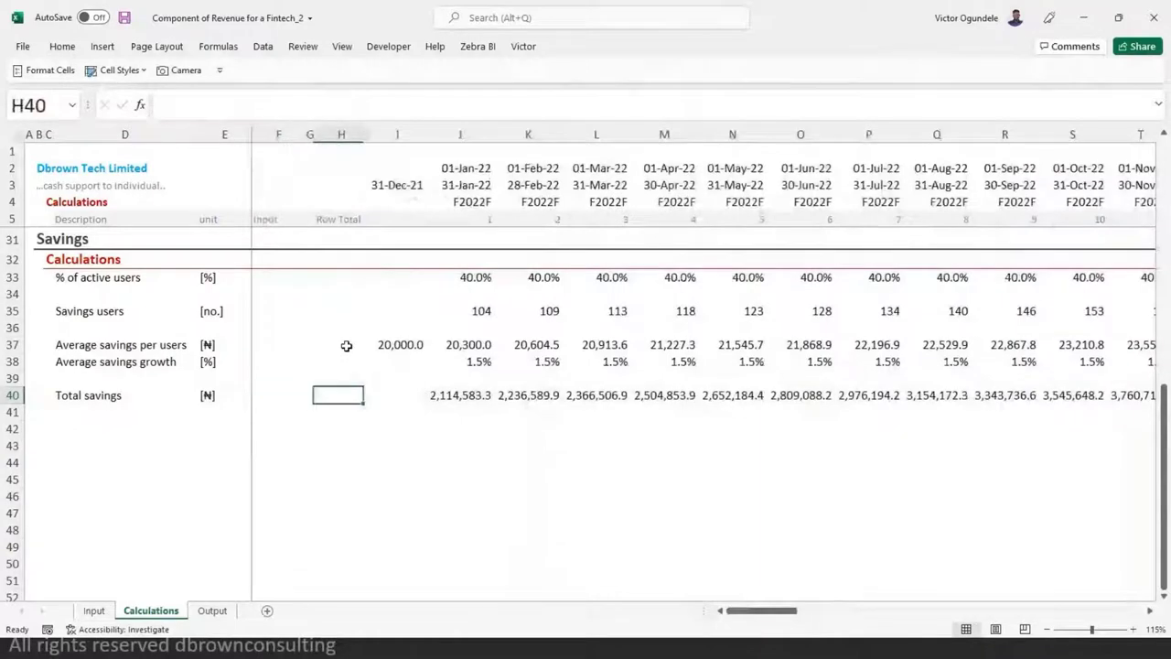
pyautogui.press('Left')
pyautogui.press('Up')
pyautogui.press('Up')
pyautogui.press('Up')
# - Try a formula referencing J33 in I33, then clear the leftover value from I35
pyautogui.press('Up')
pyautogui.press('Up')
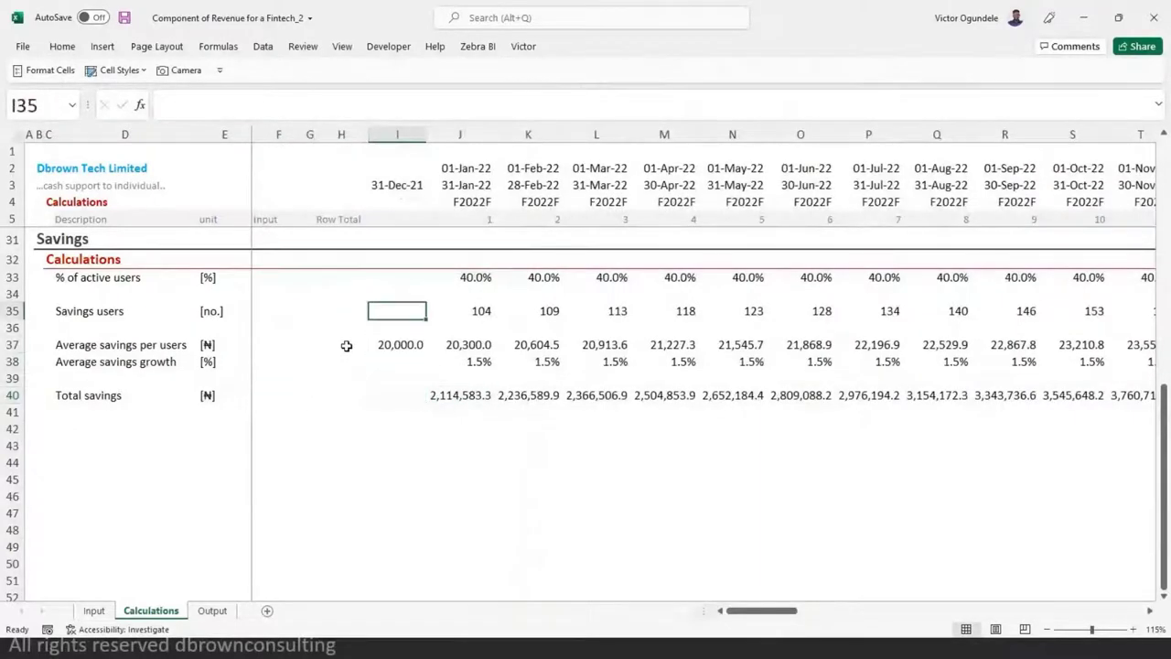
pyautogui.press('Right')
pyautogui.hotkey('ctrl', 'c')
pyautogui.press('Left')
pyautogui.hotkey('ctrl', 'v')
pyautogui.press('Up')
pyautogui.press('Up')
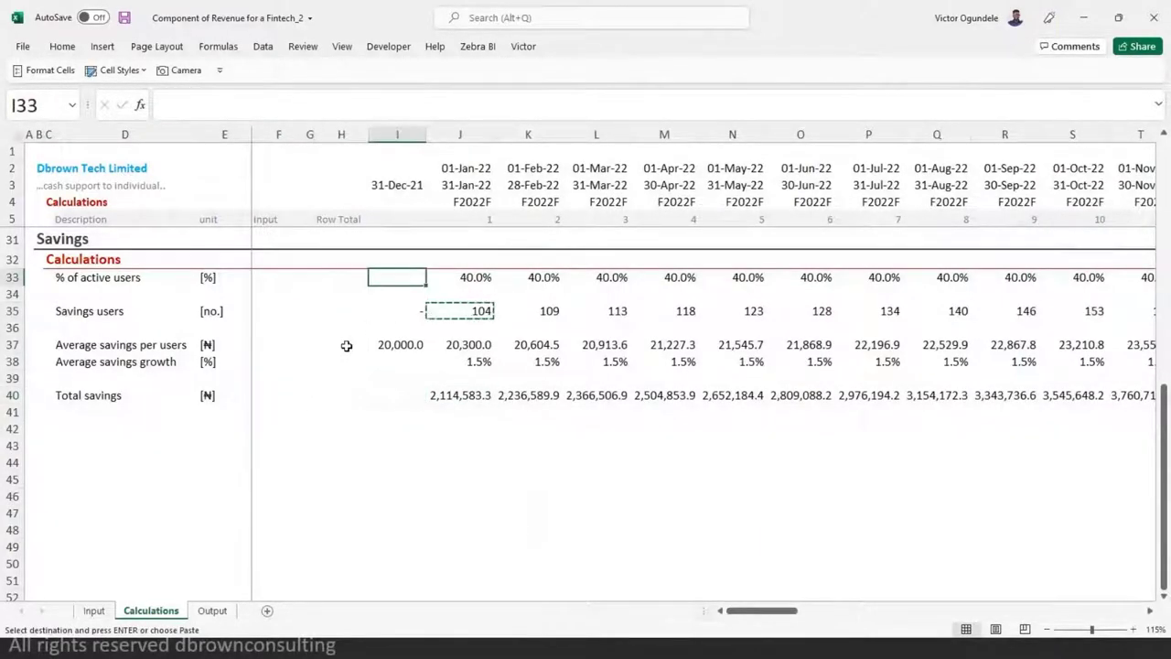
pyautogui.write('=')
pyautogui.press('Right')
pyautogui.hotkey('ctrl', 'Return')
pyautogui.press('Down')
pyautogui.press('Down')
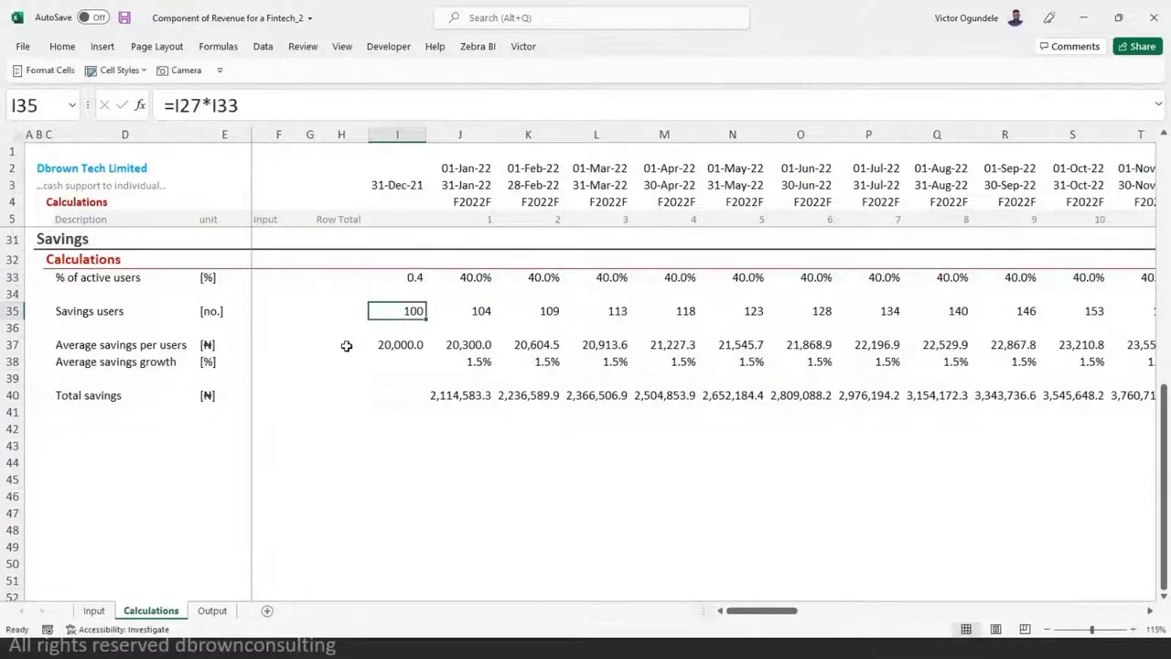
pyautogui.press('Down')
pyautogui.press('Up')
pyautogui.press('Up')
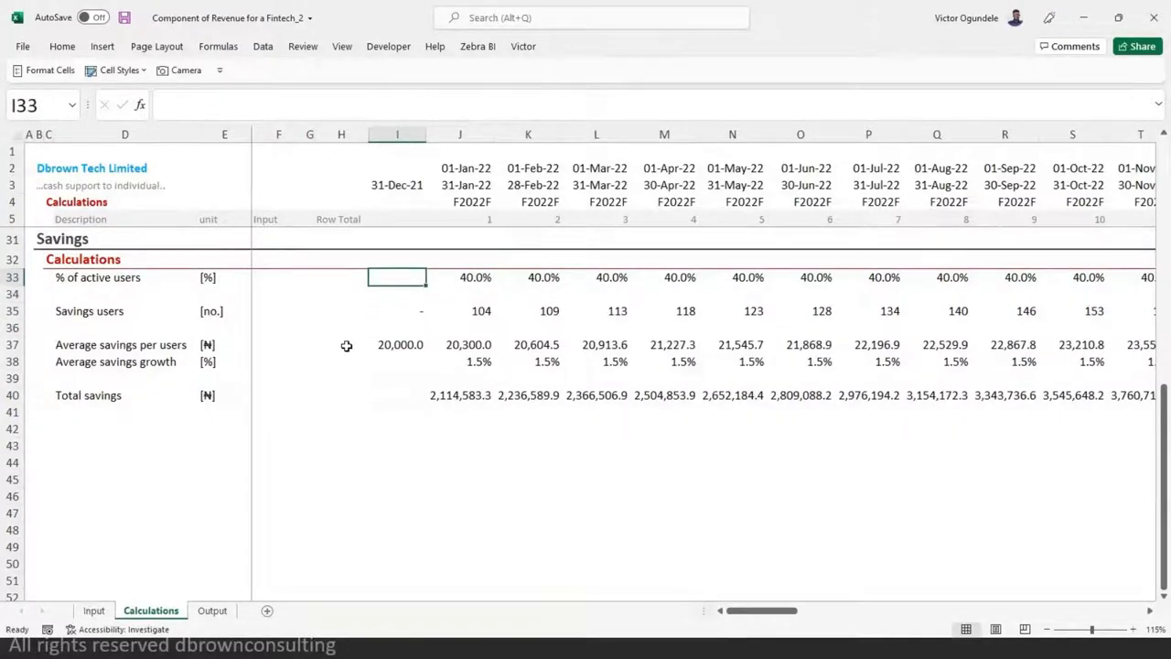
pyautogui.press('Down')
pyautogui.press('Down')
pyautogui.press('Delete')
pyautogui.press('Down')
pyautogui.press('Down')
pyautogui.press('Down')
pyautogui.press('Left')
pyautogui.press('Left')
# - Add a bold, underlined 'Savings Schedule' heading in D42
pyautogui.press('Left')
pyautogui.press('Left')
pyautogui.press('Down')
pyautogui.press('Down')
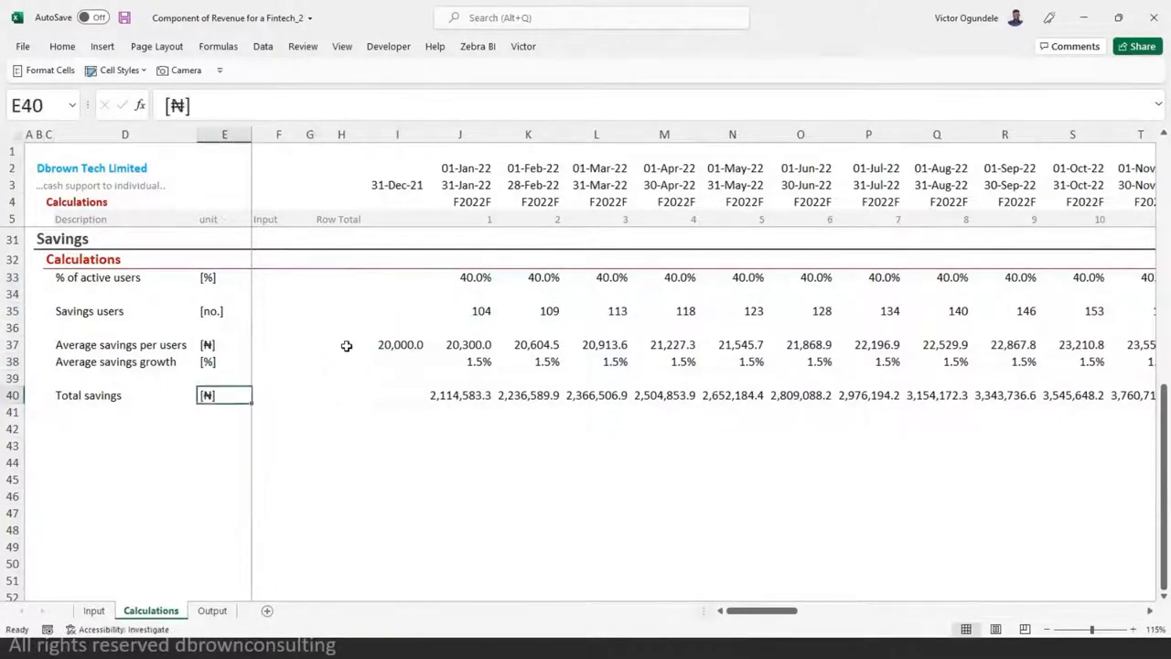
pyautogui.press('Left')
pyautogui.press('Down')
pyautogui.press('Down')
pyautogui.write('Savi')
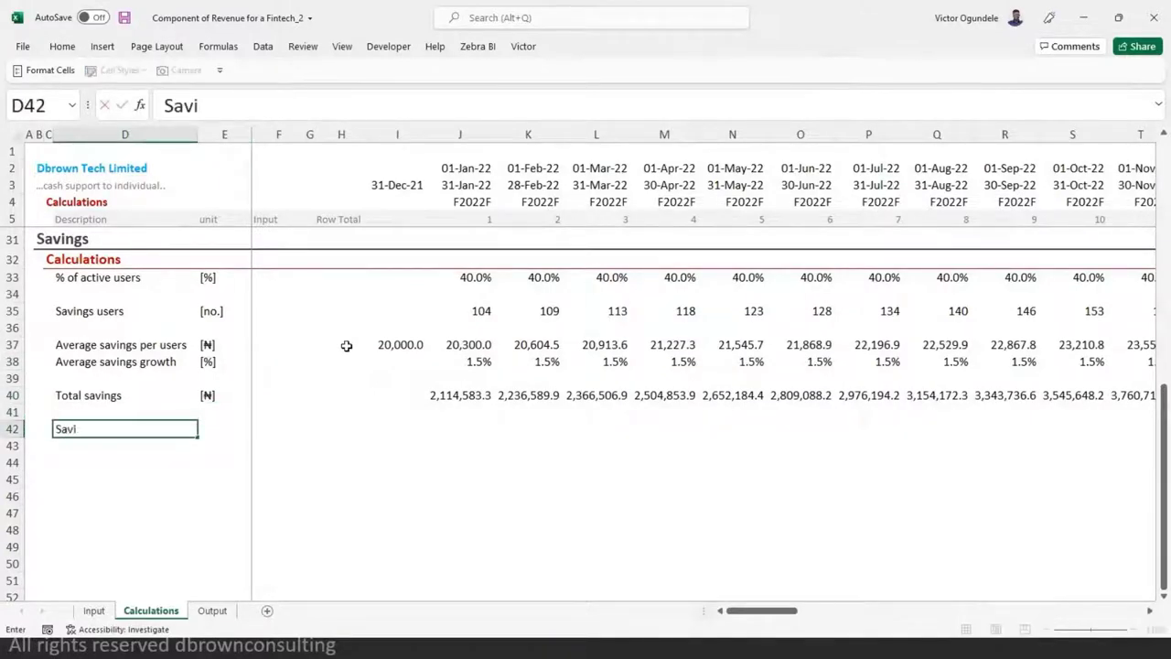
pyautogui.write('ngs Scheud')
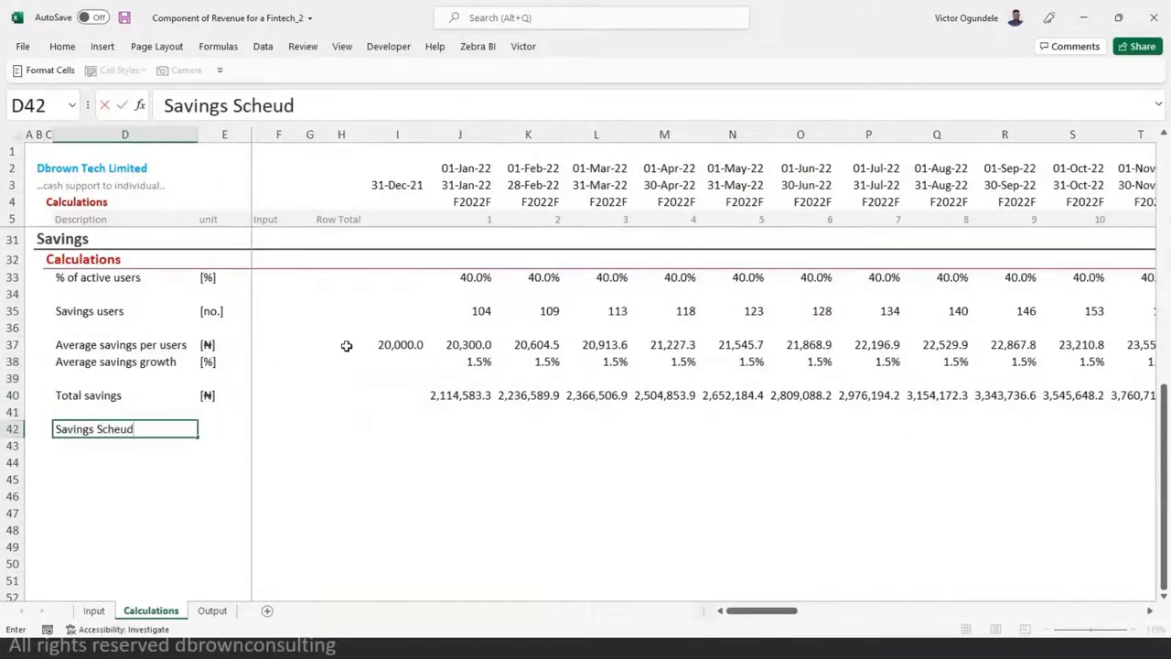
pyautogui.press('BackSpace')
pyautogui.press('BackSpace')
pyautogui.write('dlul')
pyautogui.write('e')
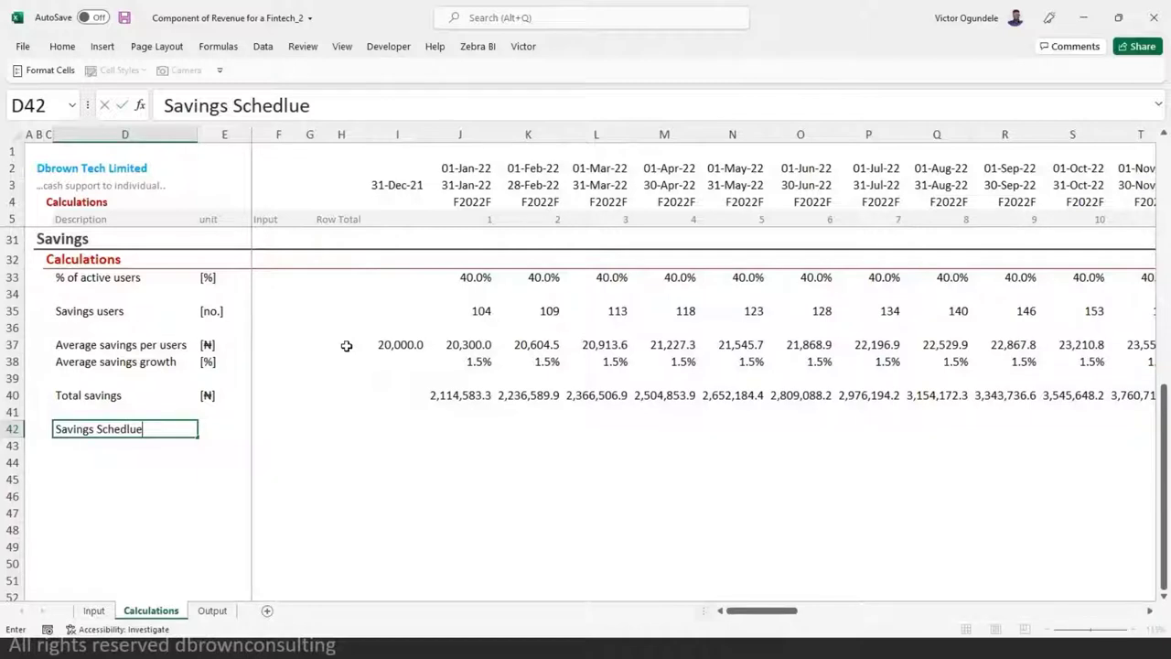
pyautogui.press('BackSpace')
pyautogui.press('BackSpace')
pyautogui.write('ule')
pyautogui.press('BackSpace')
pyautogui.press('BackSpace')
pyautogui.press('BackSpace')
pyautogui.write('ule')
pyautogui.hotkey('ctrl', 'Return')
pyautogui.hotkey('ctrl', 'b')
pyautogui.hotkey('ctrl', 'u')
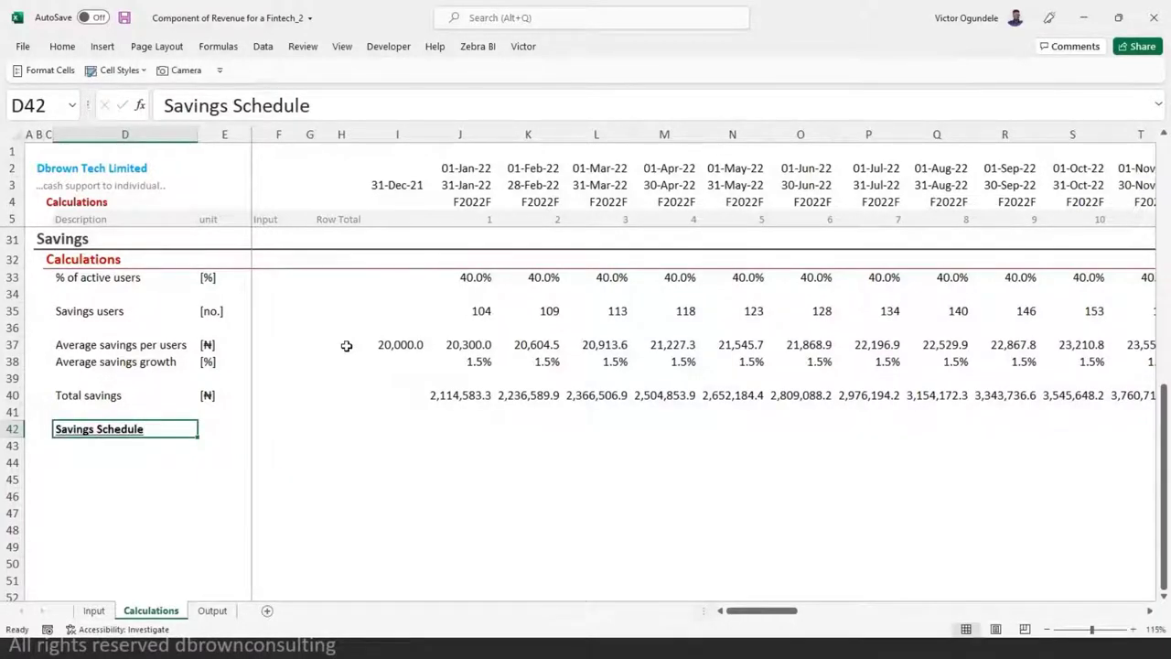
# - Enter the labels 'Beginning savings', 'Add: new savings' and 'Less: withdraws' in D43:D45
pyautogui.press('Down')
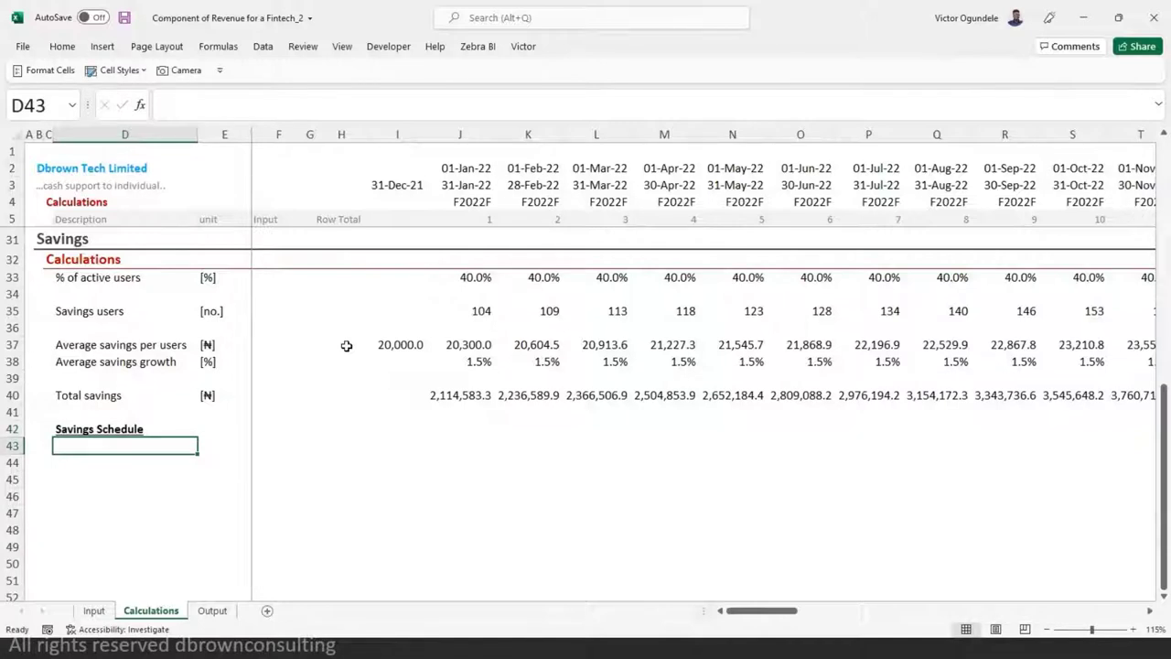
pyautogui.write('Beginning sav')
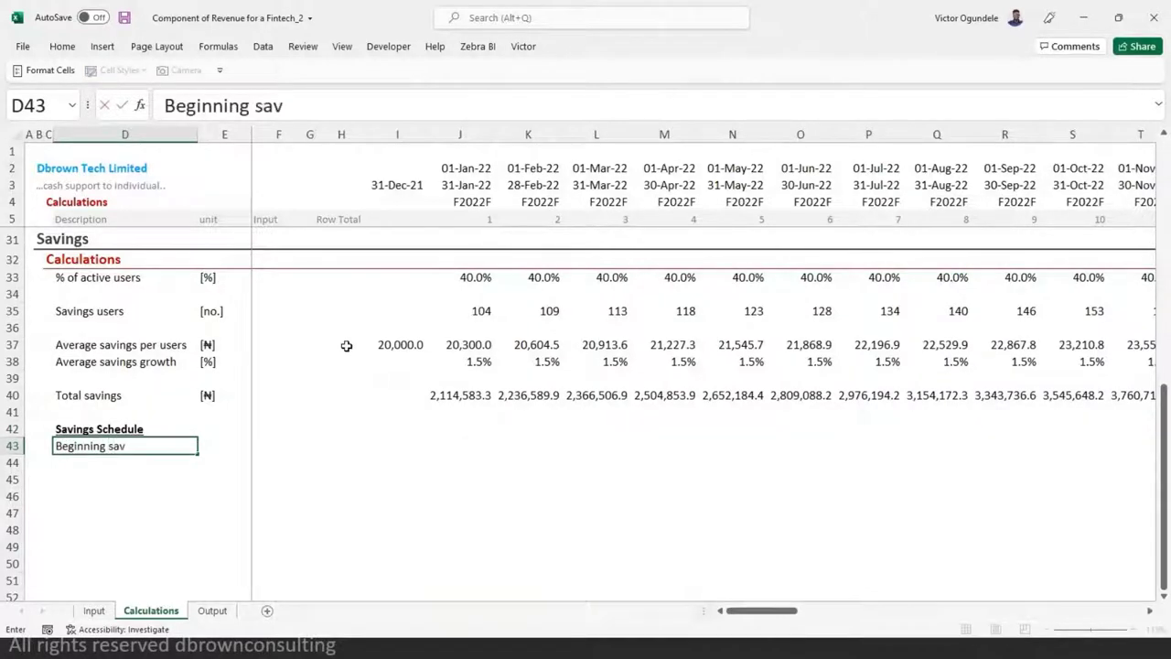
pyautogui.write('ings')
pyautogui.press('Return')
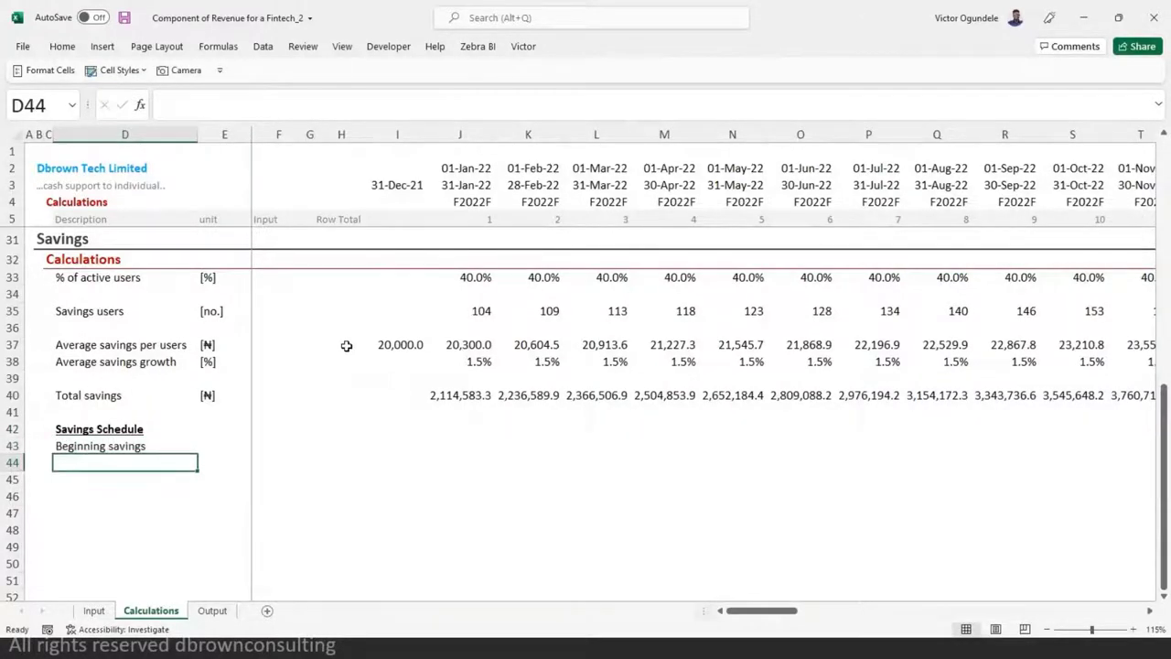
pyautogui.write('Add: ')
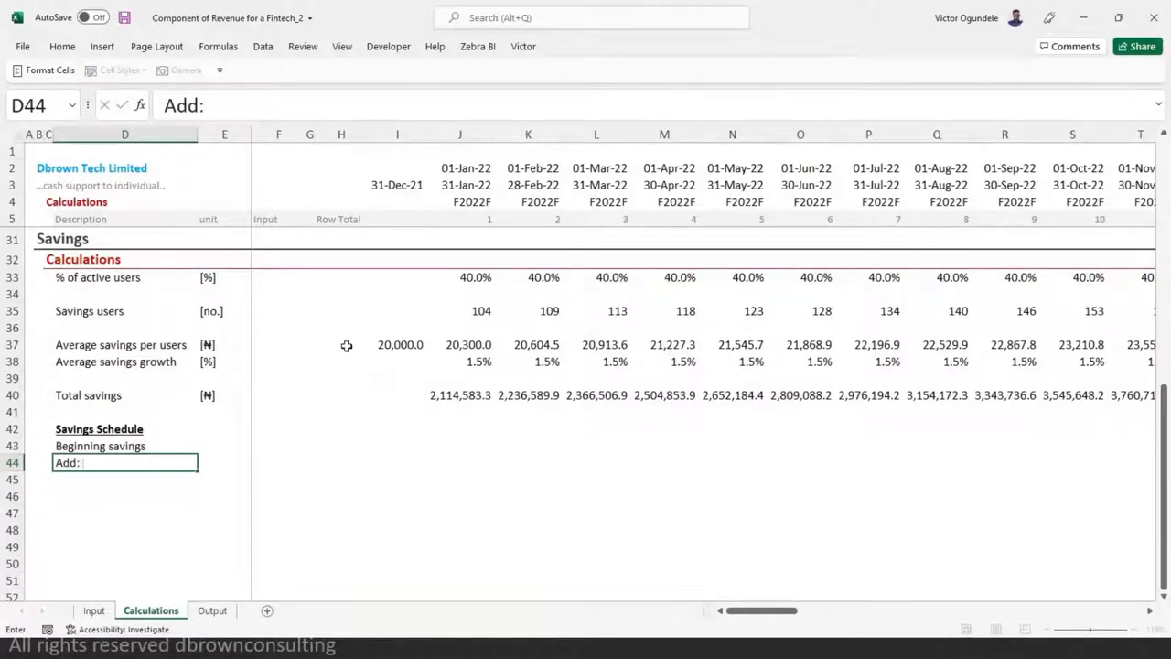
pyautogui.write('new savings')
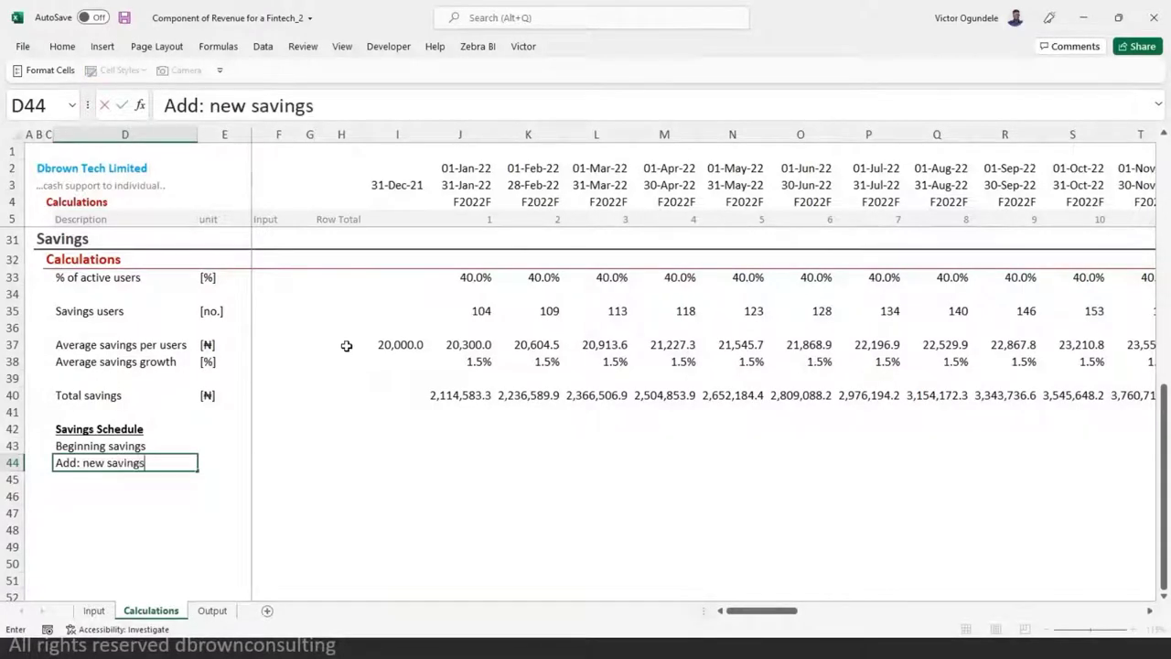
pyautogui.press('Return')
pyautogui.write('Less')
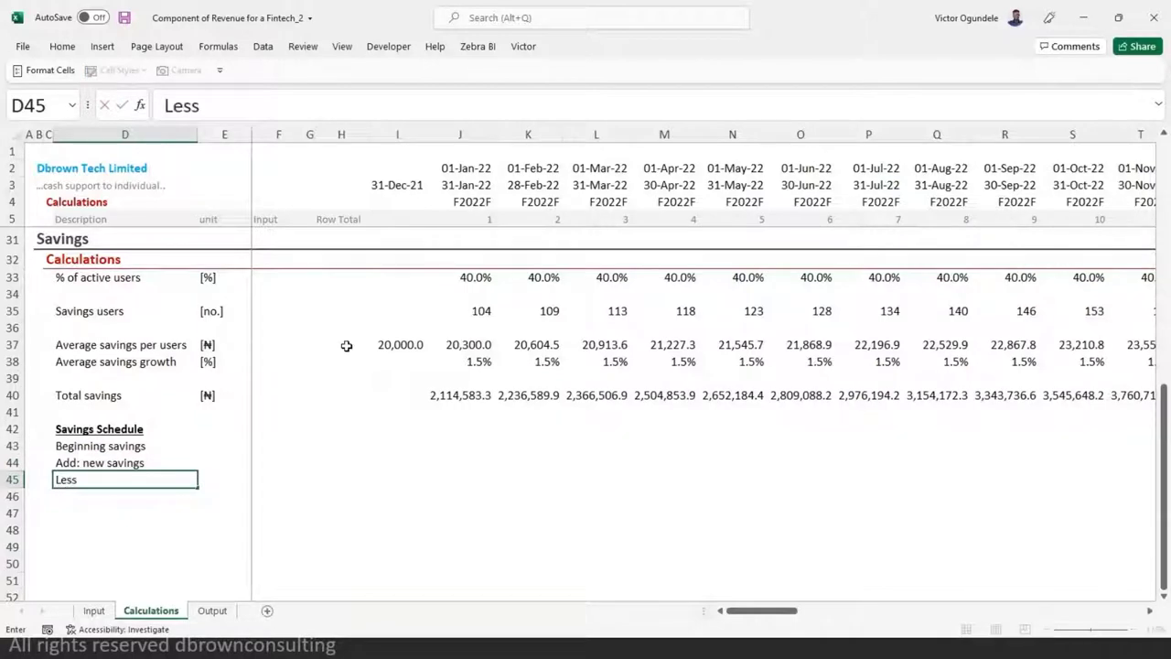
pyautogui.write(': withdraw')
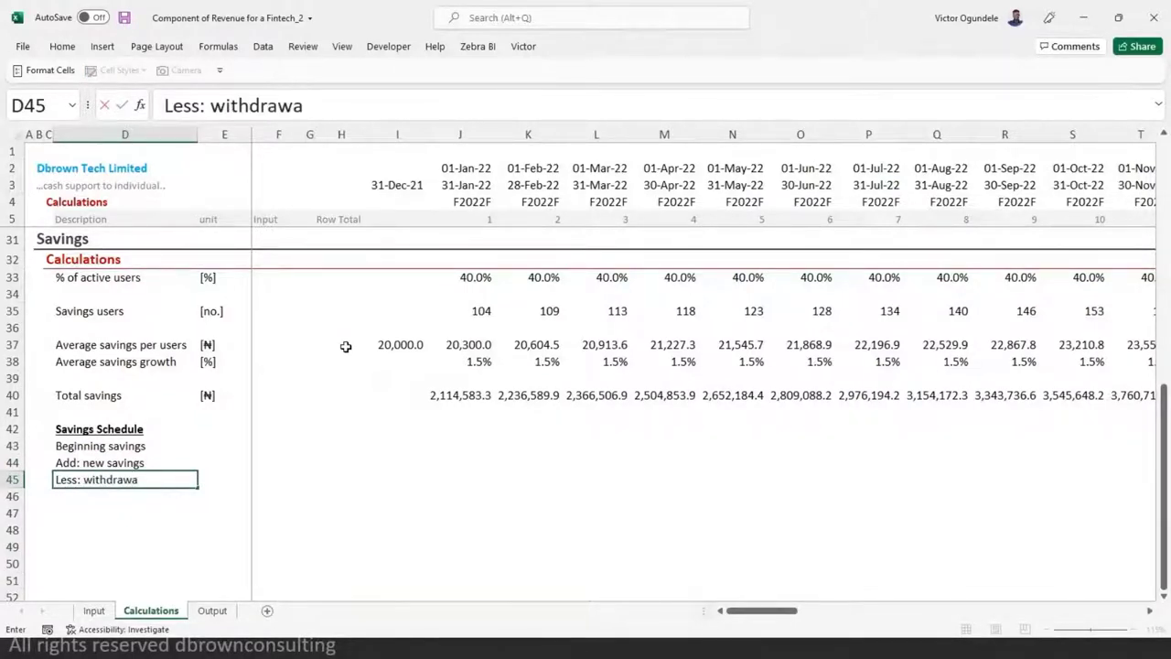
pyautogui.write('a')
pyautogui.press('BackSpace')
pyautogui.write('sals')
pyautogui.press('Return')
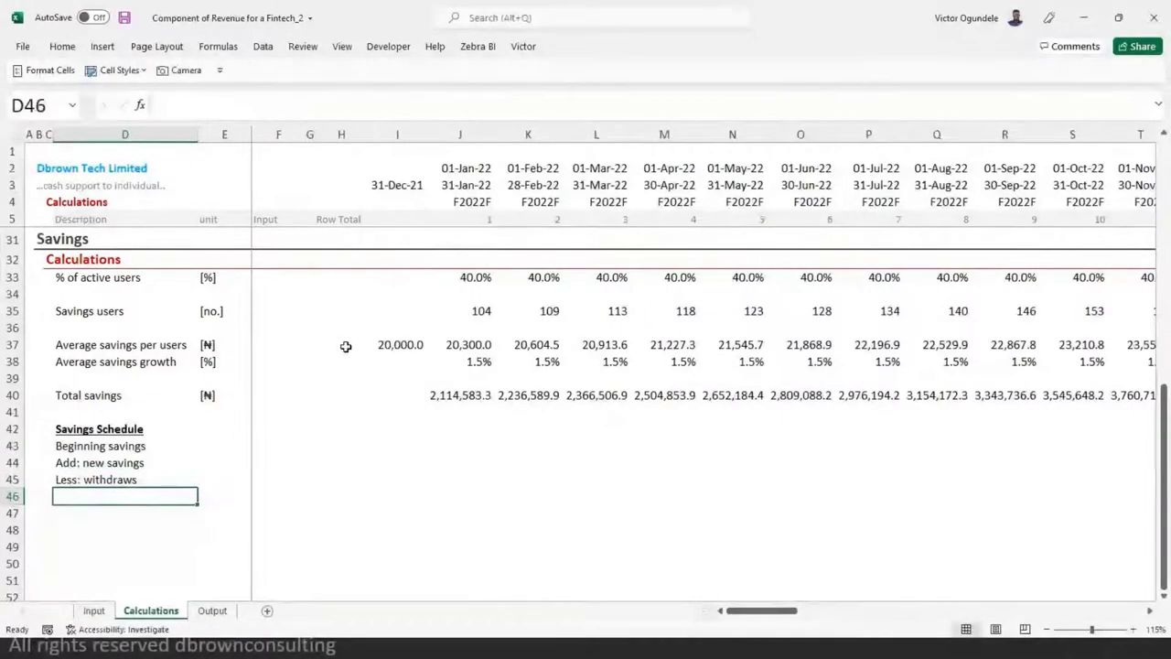
# - Add 'Ending savings balance' in D46 and extend D43 to 'Beginning savings balance'
pyautogui.write('Endu')
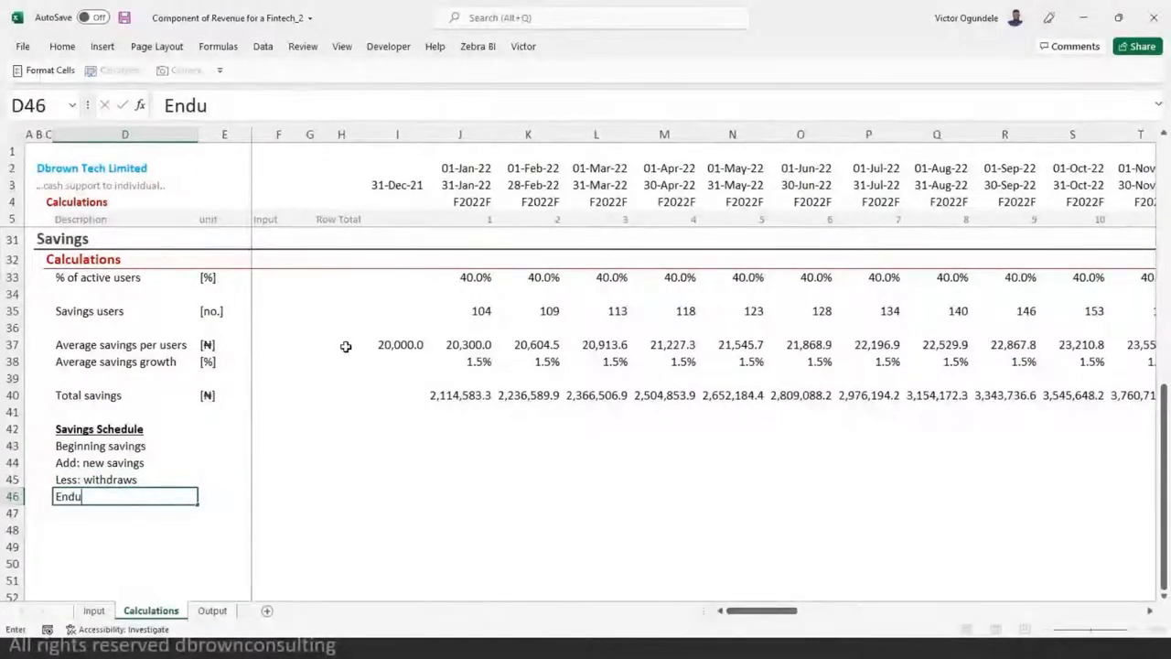
pyautogui.press('BackSpace')
pyautogui.write('ing savin')
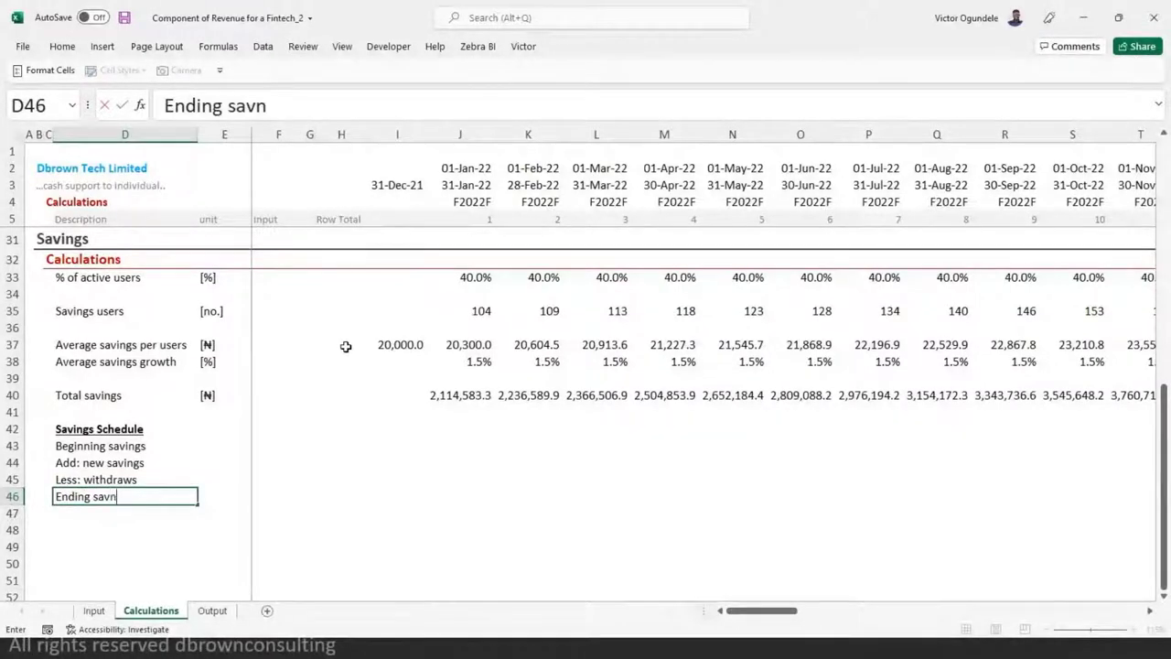
pyautogui.press('BackSpace')
pyautogui.write('ing')
pyautogui.write('s balanc')
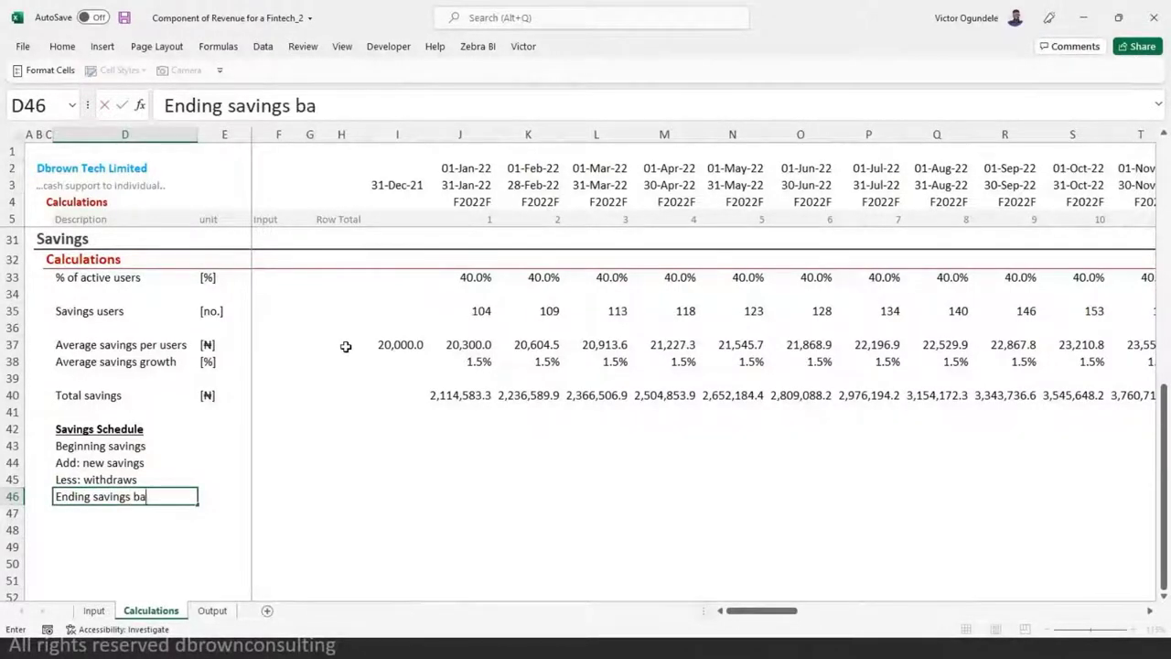
pyautogui.press('Up')
pyautogui.press('Up')
pyautogui.press('Up')
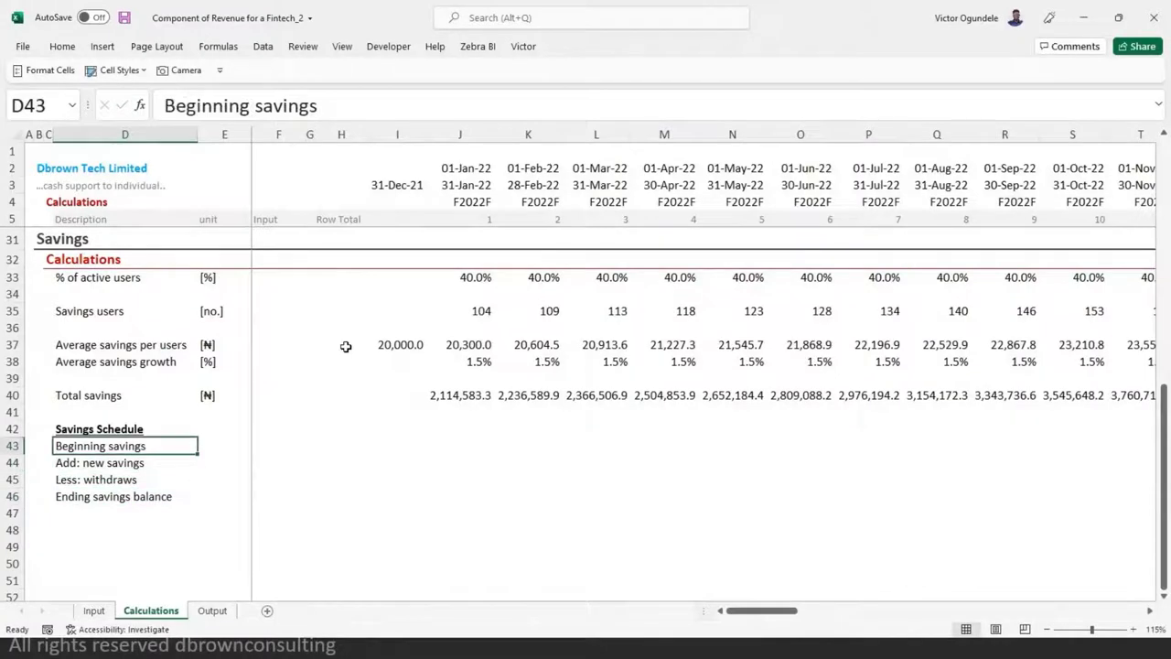
pyautogui.press('F2')
pyautogui.write('balance')
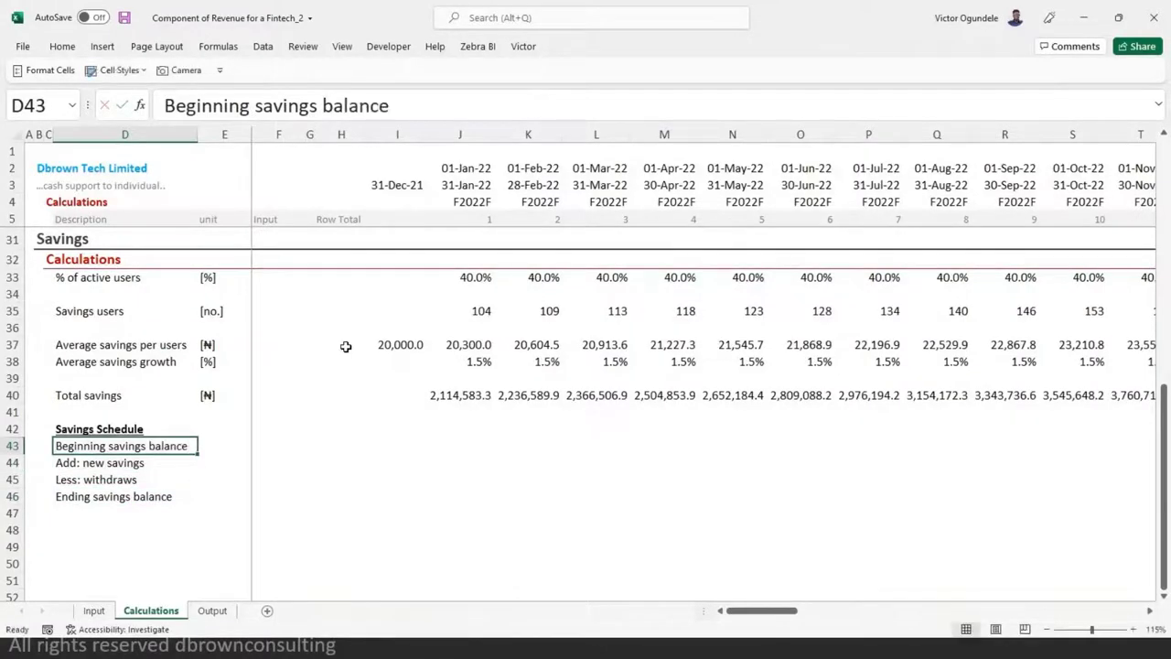
pyautogui.press('Tab')
pyautogui.press('Up')
pyautogui.press('Up')
pyautogui.press('Up')
# - Copy the ₦ unit from E40 into E43:E46
pyautogui.hotkey('ctrl', 'c')
pyautogui.press('Down')
pyautogui.press('Down')
pyautogui.press('Down')
pyautogui.hotkey('shift', 'Down')
pyautogui.hotkey('shift', 'Down')
pyautogui.hotkey('shift', 'Down')
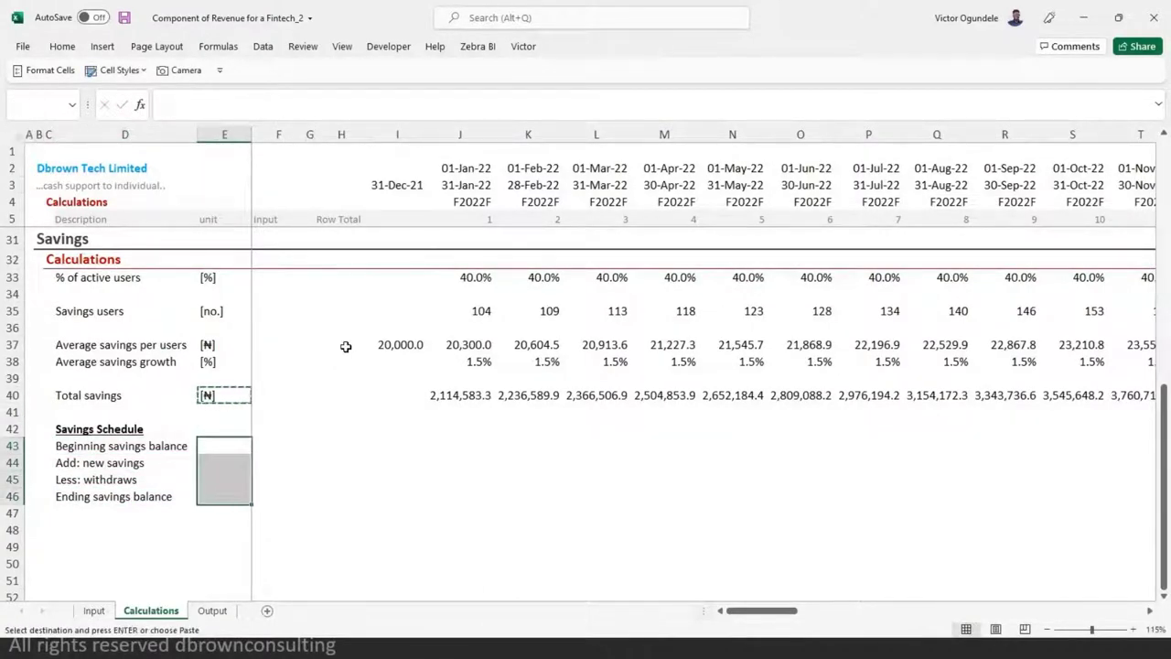
pyautogui.hotkey('ctrl', 'v')
# - Apply the SubTotal cell style to the ending balance row 46
pyautogui.press('Left')
pyautogui.press('Down')
pyautogui.press('Down')
pyautogui.press('Down')
pyautogui.hotkey('ctrl', 'shift', 'End')
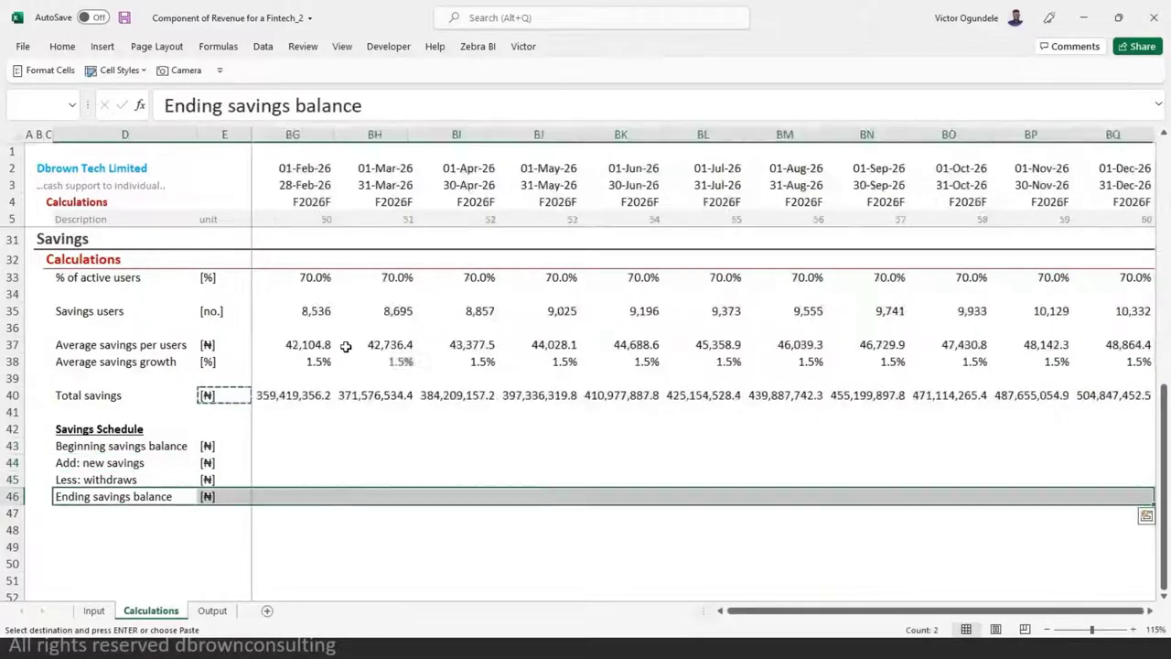
pyautogui.hotkey('alt', '2')
pyautogui.click(497, 119)
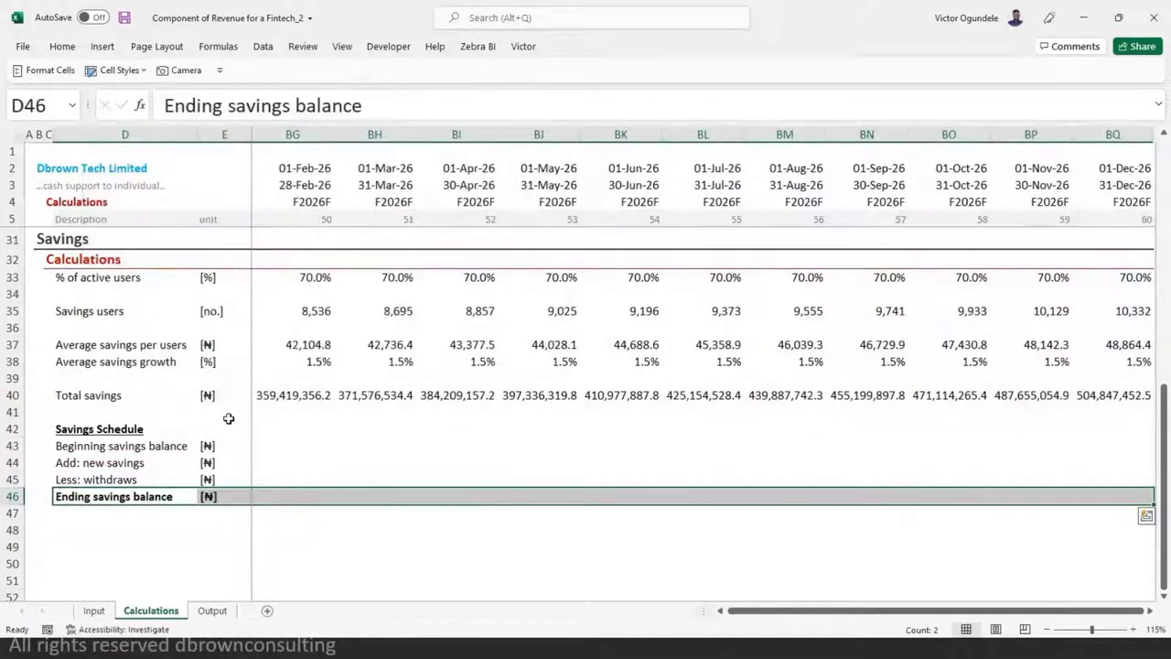
# - Link January's beginning balance in J43 to the prior ending balance with =I46
pyautogui.press('Left')
pyautogui.press('Left')
pyautogui.press('Right')
pyautogui.press('Right')
pyautogui.press('Right')
pyautogui.press('Right')
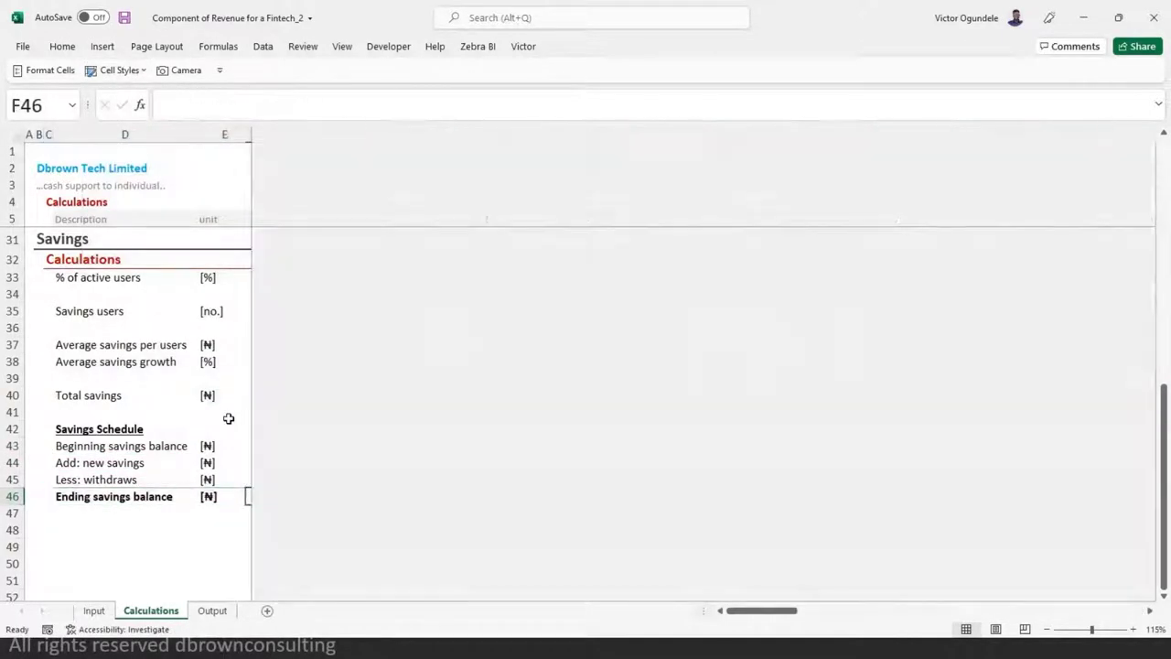
pyautogui.press('Right')
pyautogui.press('Up')
pyautogui.press('Up')
pyautogui.press('Right')
pyautogui.press('Up')
pyautogui.press('Right')
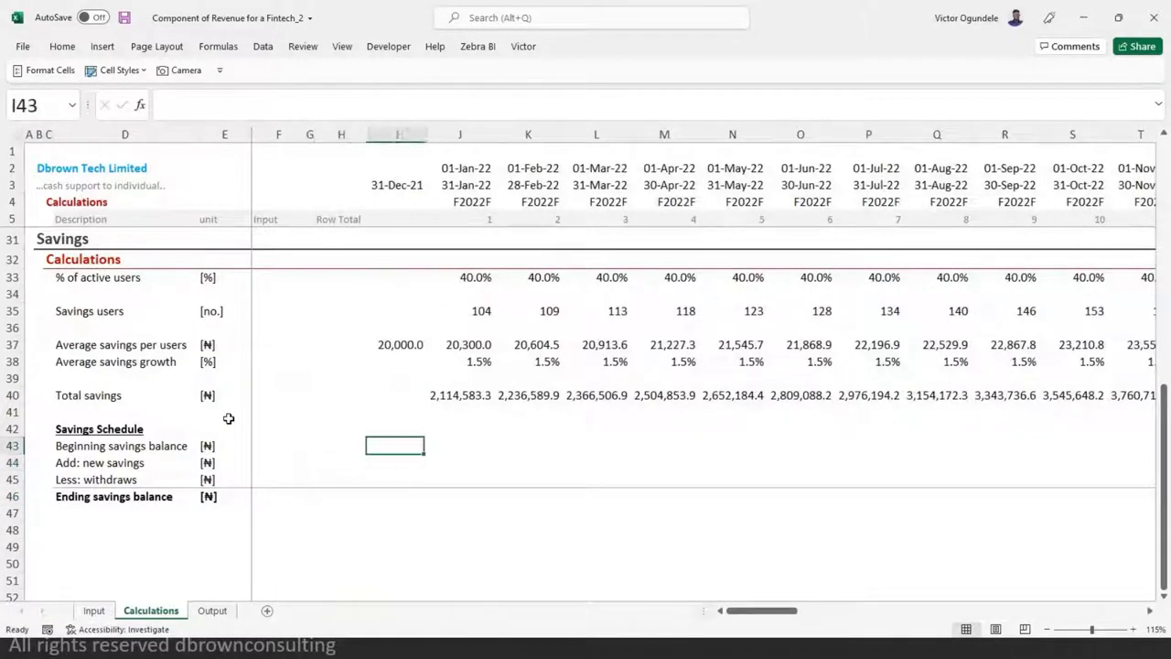
pyautogui.press('Right')
pyautogui.write('=')
pyautogui.press('Down')
pyautogui.press('Down')
pyautogui.press('Down')
pyautogui.press('Left')
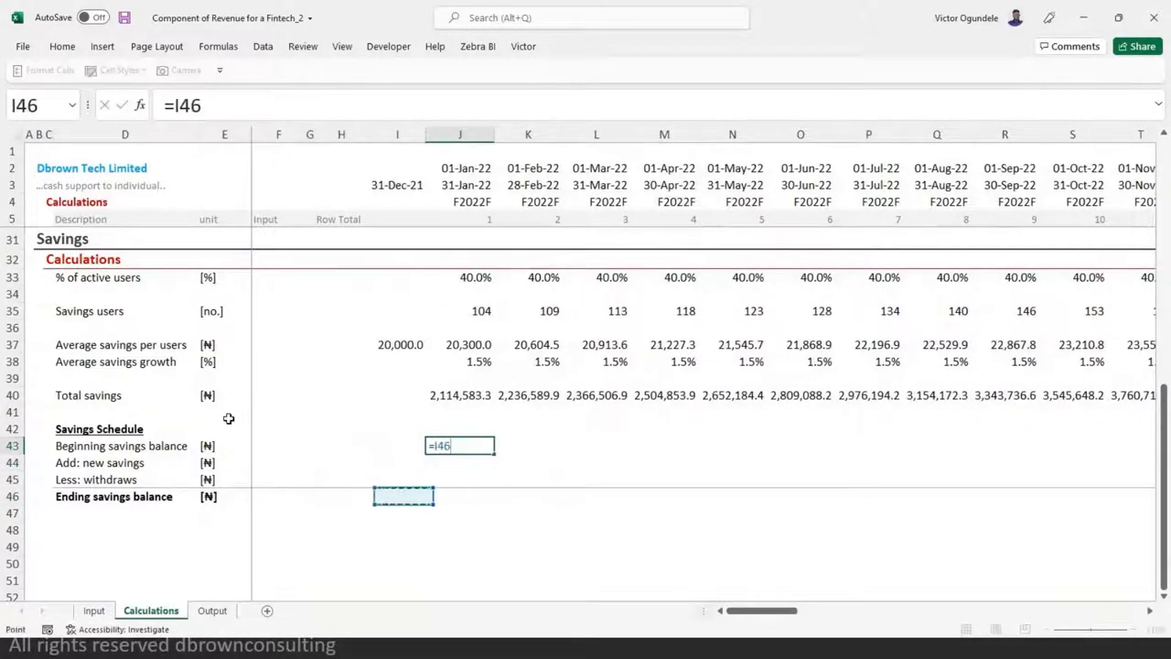
pyautogui.hotkey('ctrl', 'Return')
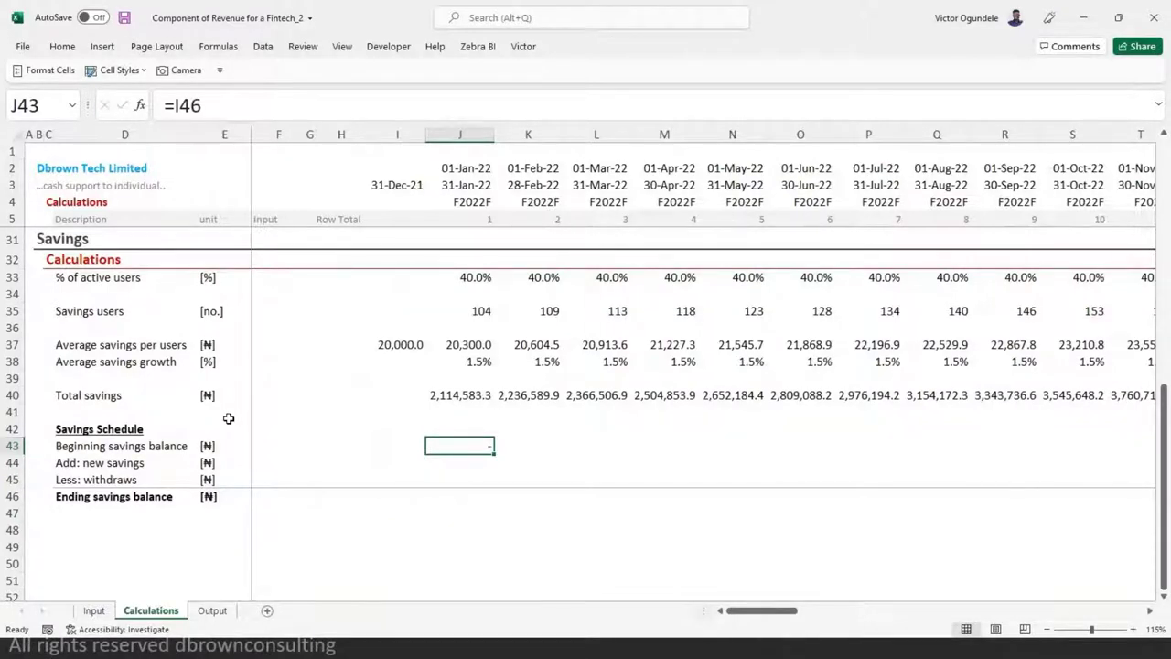
# - Set January's new savings in J44 to =J40
pyautogui.press('Down')
pyautogui.write('=')
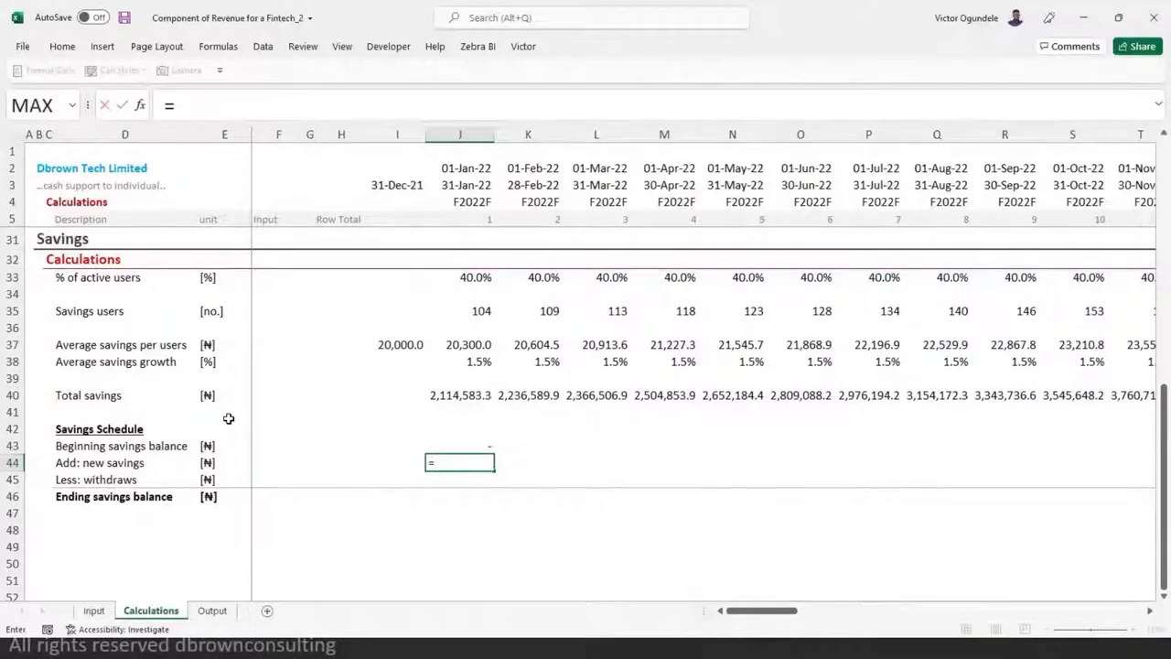
pyautogui.press('Escape')
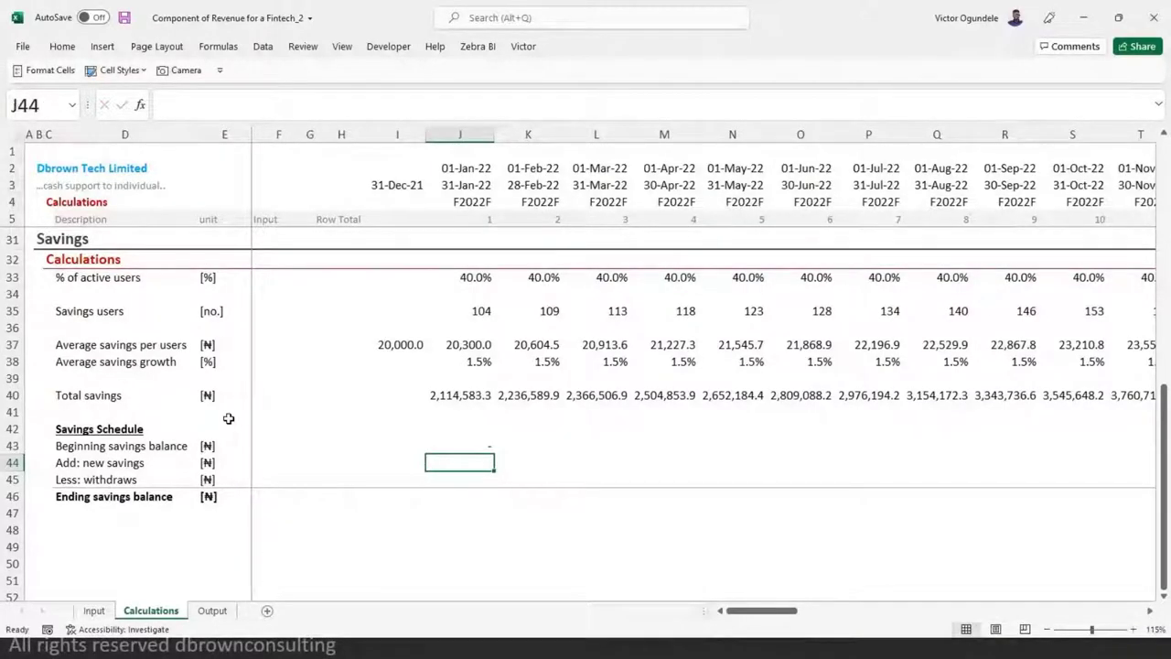
pyautogui.press('Up')
pyautogui.press('Up')
pyautogui.press('Up')
pyautogui.press('Up')
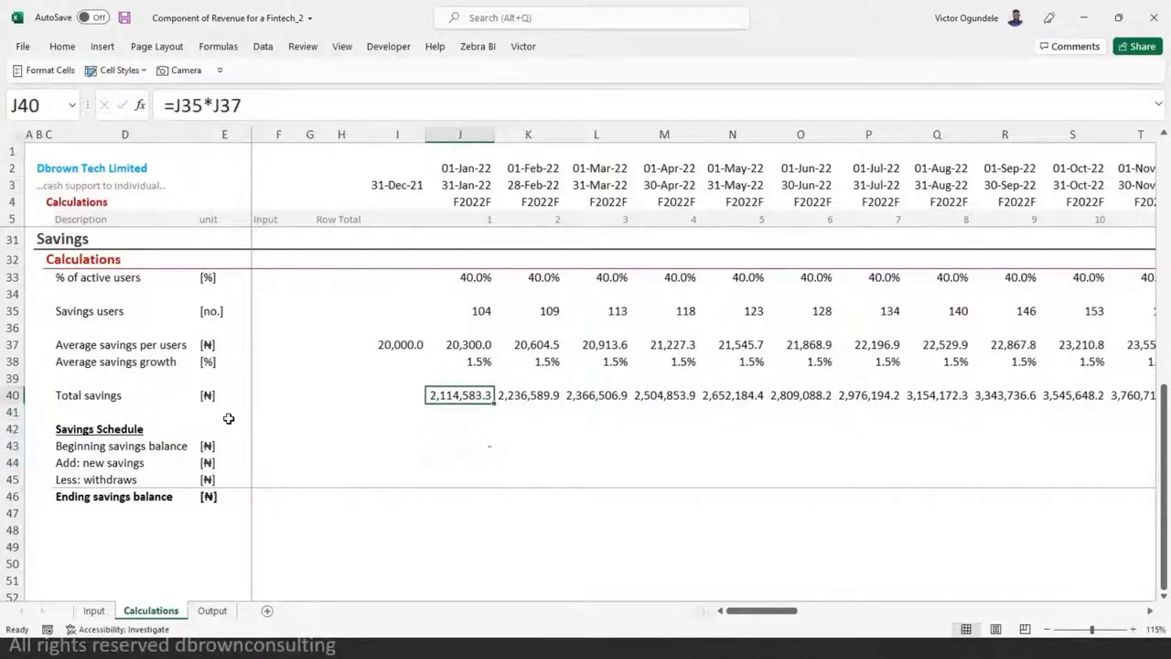
pyautogui.press('Down')
pyautogui.press('Down')
pyautogui.press('Down')
pyautogui.press('Down')
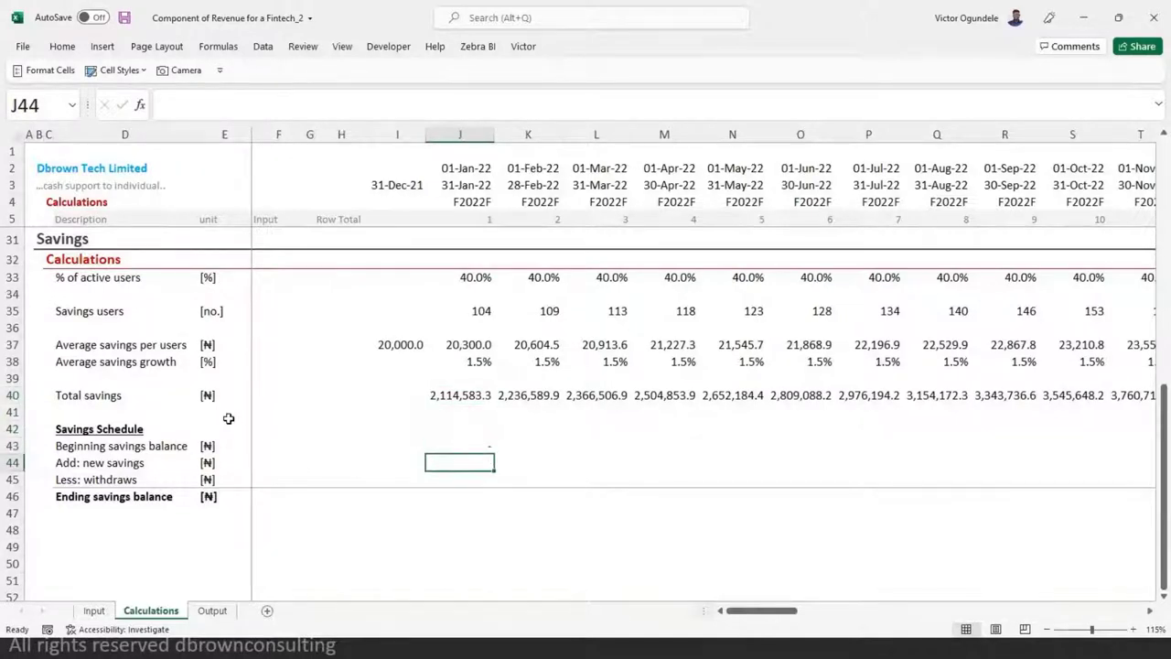
pyautogui.write('=')
pyautogui.press('Up')
pyautogui.press('Up')
pyautogui.press('Up')
pyautogui.press('Up')
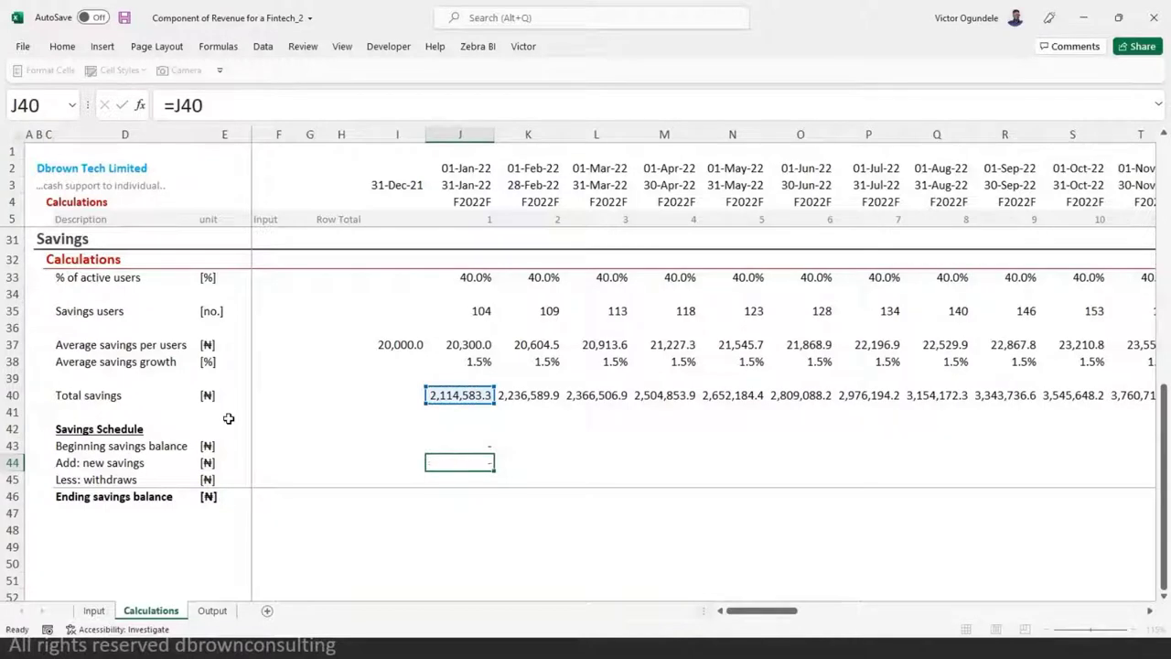
pyautogui.press('Return')
# - Enter the ending balance formula =J43+J44-J45 in J46
pyautogui.press('Down')
pyautogui.write('=')
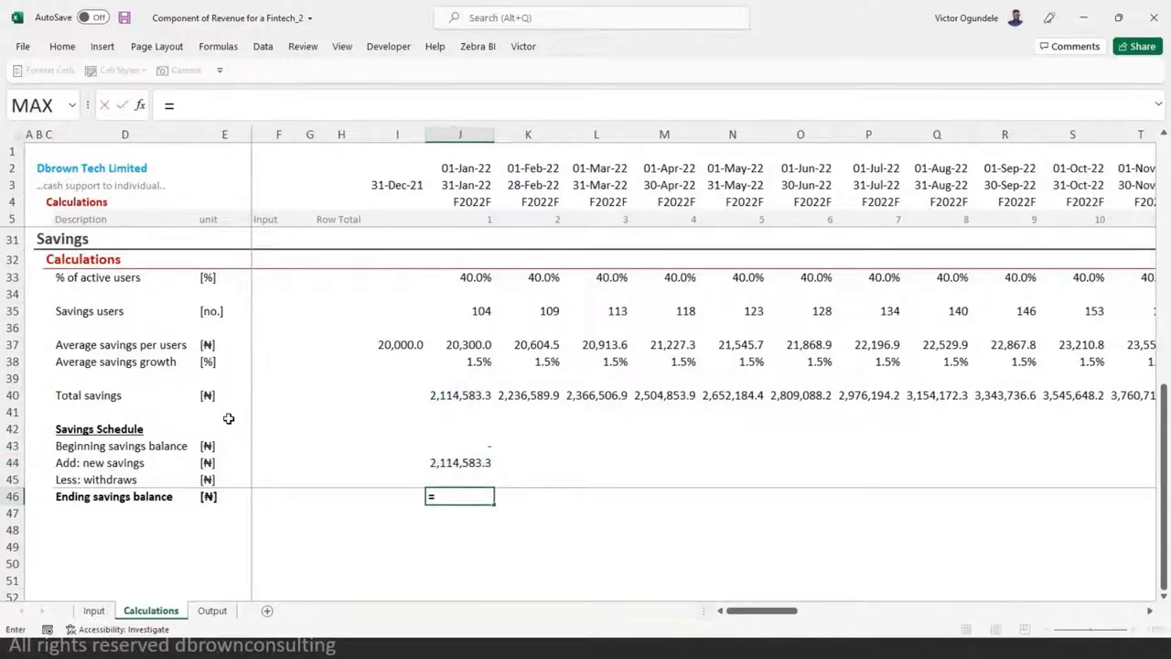
pyautogui.press('Up')
pyautogui.press('Up')
pyautogui.press('Up')
pyautogui.write('+')
pyautogui.press('Up')
pyautogui.press('Up')
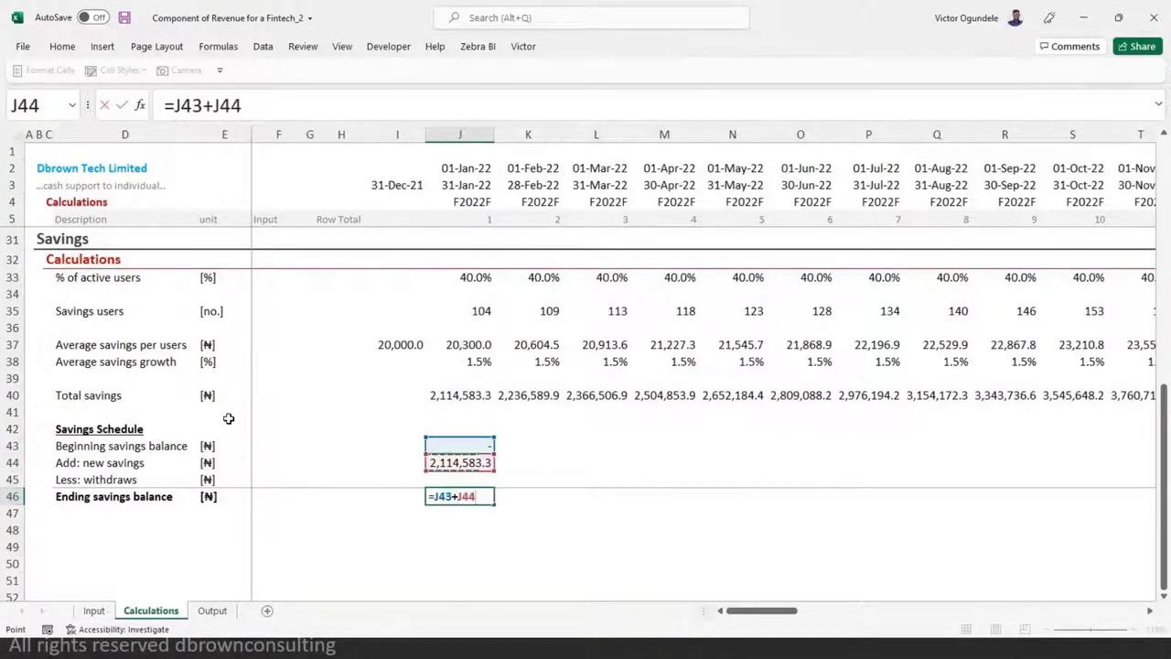
pyautogui.write('-')
pyautogui.press('Up')
pyautogui.press('Return')
# - Fill the schedule formulas in J43:J46 right through Dec-26 and AutoFit the columns
pyautogui.press('Up')
pyautogui.press('Up')
pyautogui.press('Up')
pyautogui.press('Up')
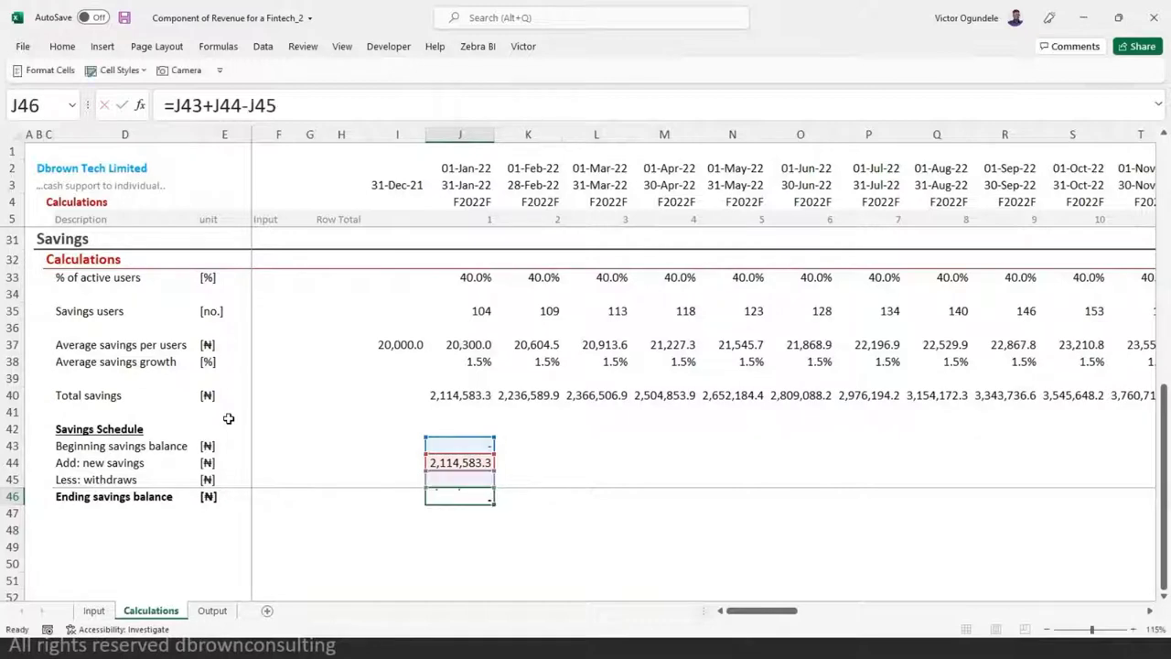
pyautogui.hotkey('shift', 'Down')
pyautogui.hotkey('shift', 'Down')
pyautogui.hotkey('shift', 'Down')
pyautogui.hotkey('ctrl', 'shift', 'Right')
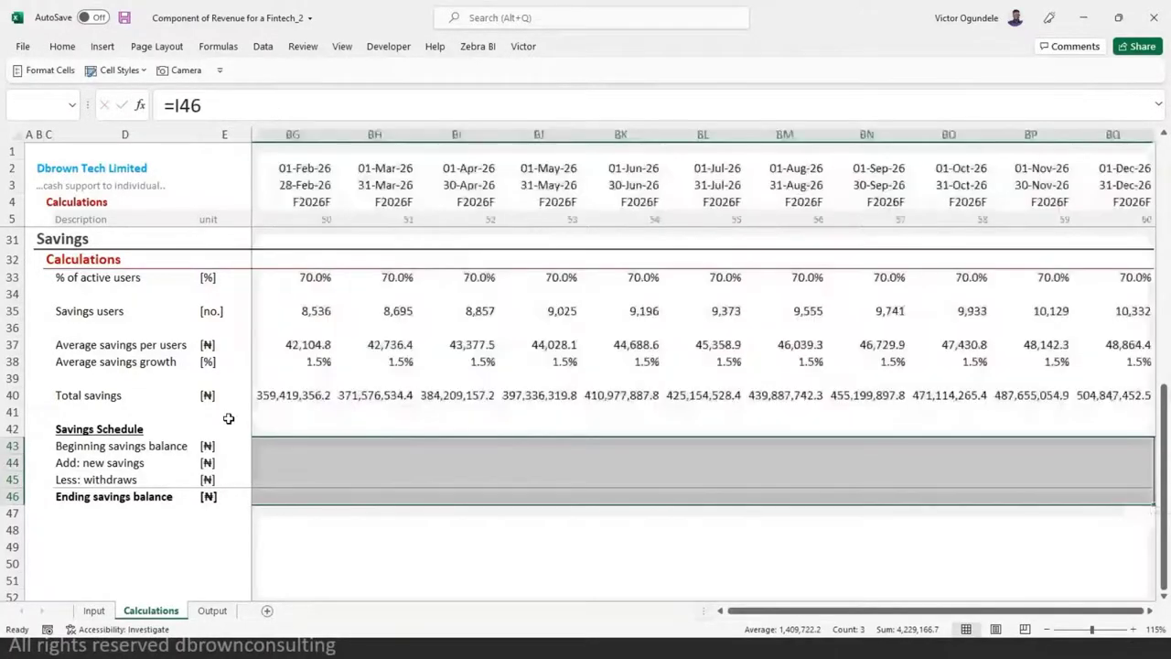
pyautogui.hotkey('ctrl', 'r')
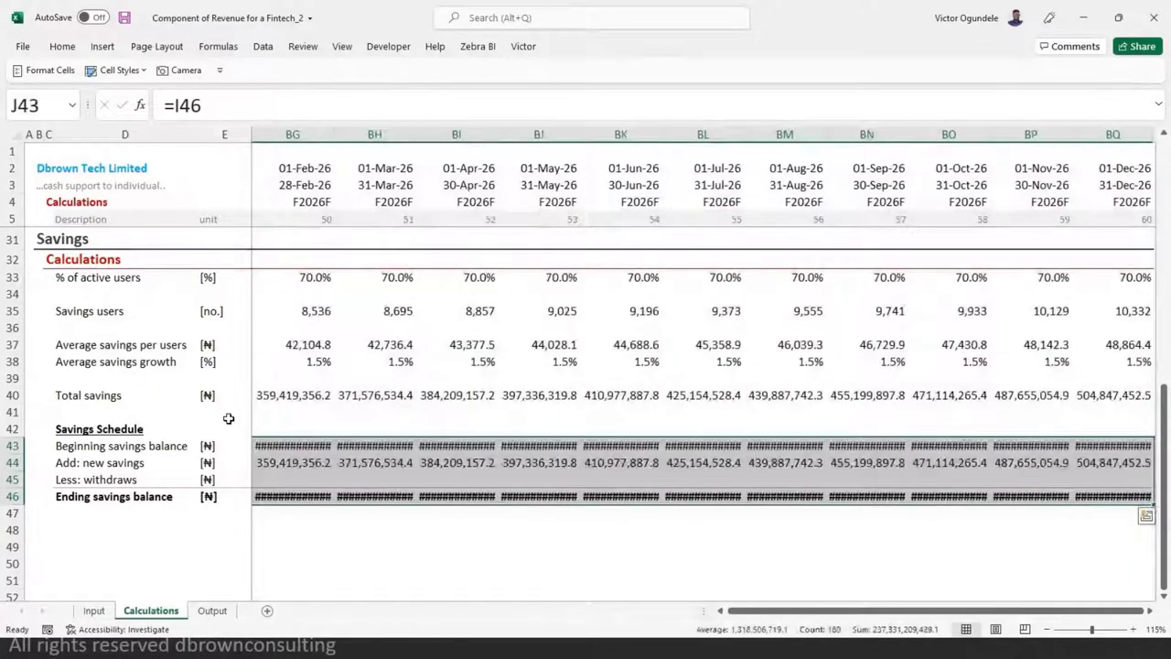
pyautogui.hotkey('alt', 'h')
pyautogui.press('o')
pyautogui.press('i')
# - Review the filled schedule, confirming the ending balance reaches 9,051,318,362.6 by Dec-26
pyautogui.hotkey('ctrl', 'Left')
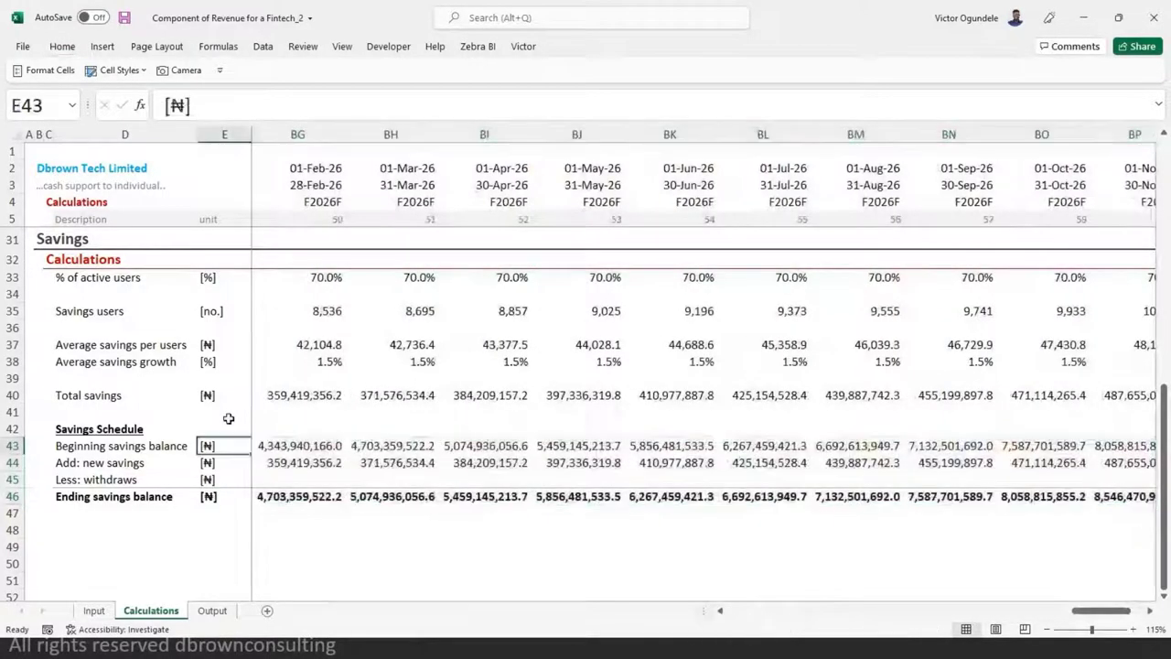
pyautogui.press('Left')
pyautogui.press('Right')
pyautogui.press('Right')
pyautogui.press('Right')
pyautogui.press('Right')
pyautogui.press('Right')
pyautogui.press('Right')
pyautogui.press('Right')
pyautogui.hotkey('shift', 'Down')
pyautogui.hotkey('ctrl', 'c')
pyautogui.press('Escape')
pyautogui.press('Left')
pyautogui.press('Down')
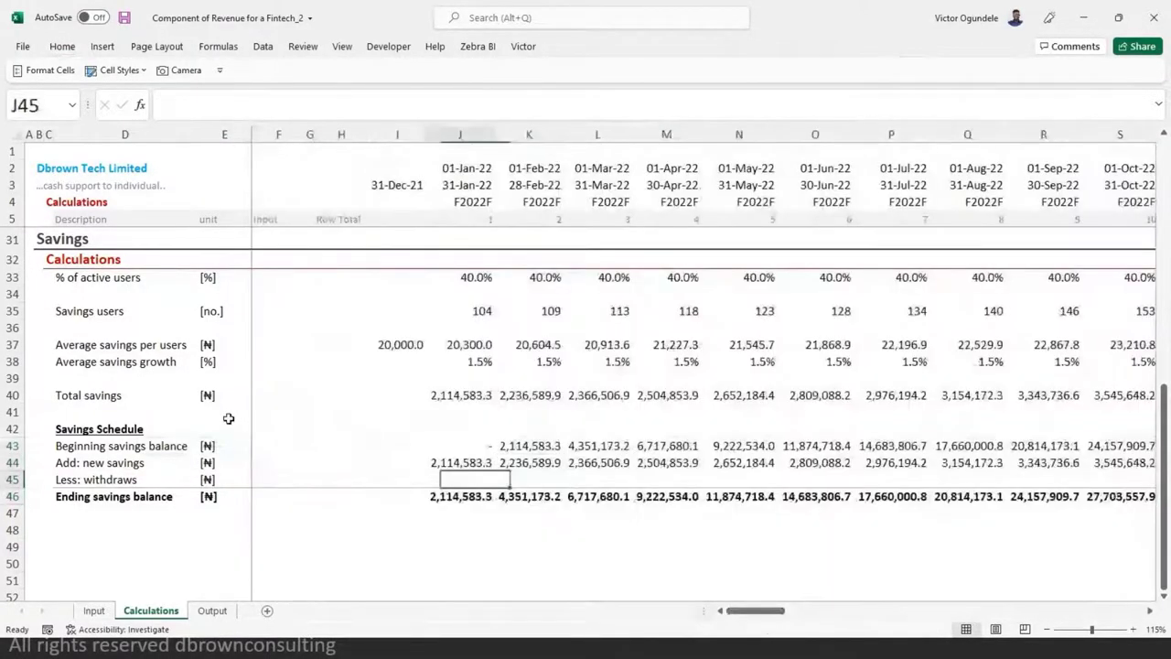
pyautogui.press('Down')
pyautogui.hotkey('ctrl', 'Right')
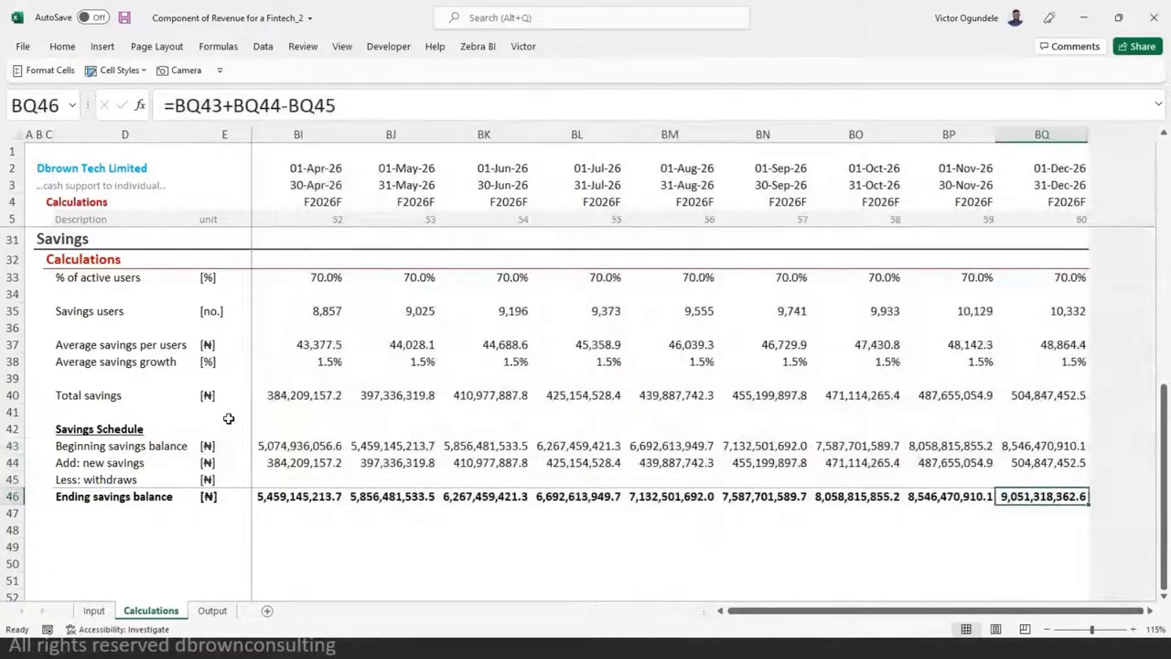
pyautogui.hotkey('ctrl', 'Left')
pyautogui.hotkey('ctrl', 'Left')
pyautogui.press('Left')
pyautogui.press('Left')
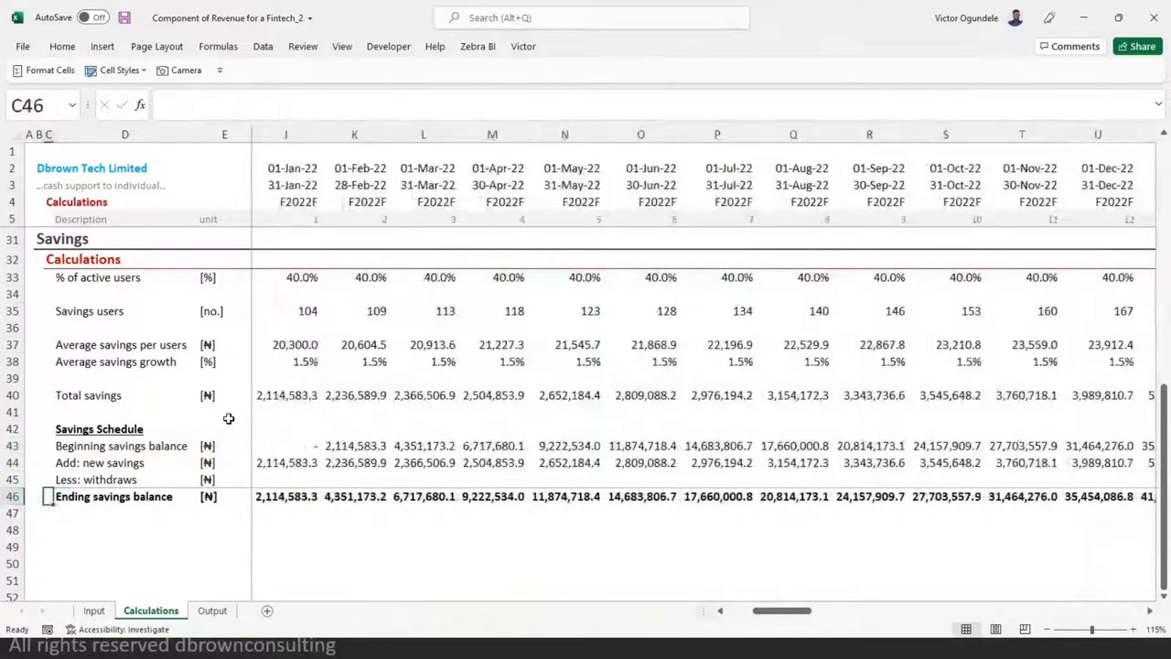
pyautogui.press('Right')
pyautogui.press('Right')
pyautogui.press('Right')
pyautogui.press('Right')
pyautogui.press('Right')
pyautogui.press('Right')
pyautogui.press('Right')
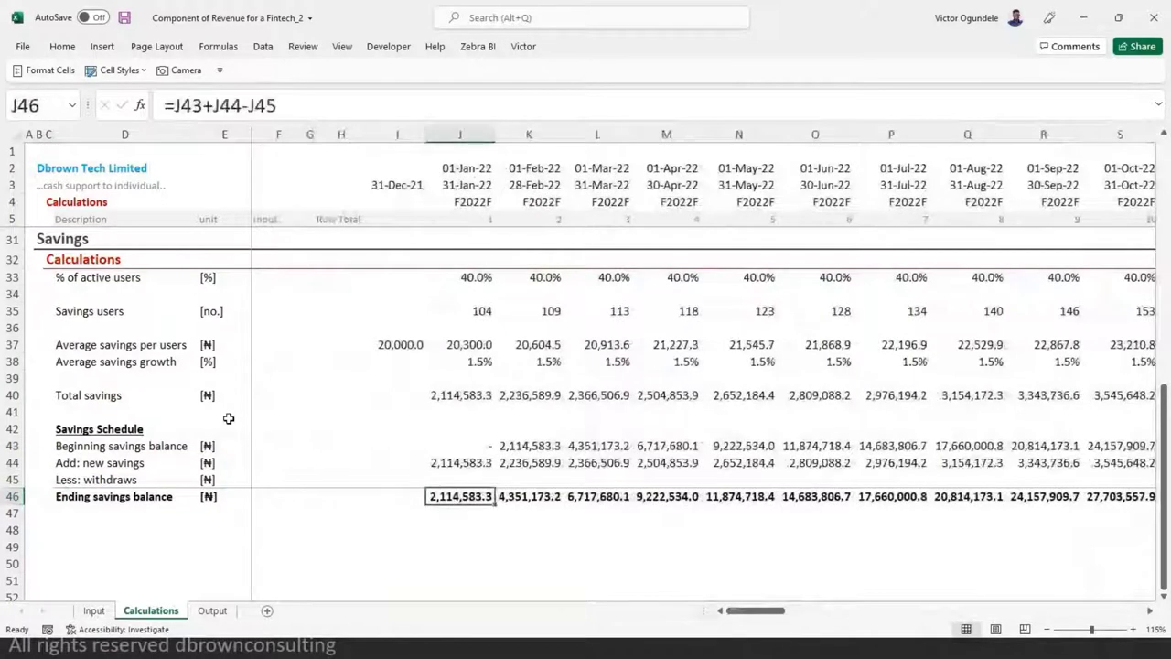
pyautogui.press('Up')
pyautogui.press('Up')
pyautogui.press('Up')
pyautogui.press('Up')
pyautogui.press('Up')
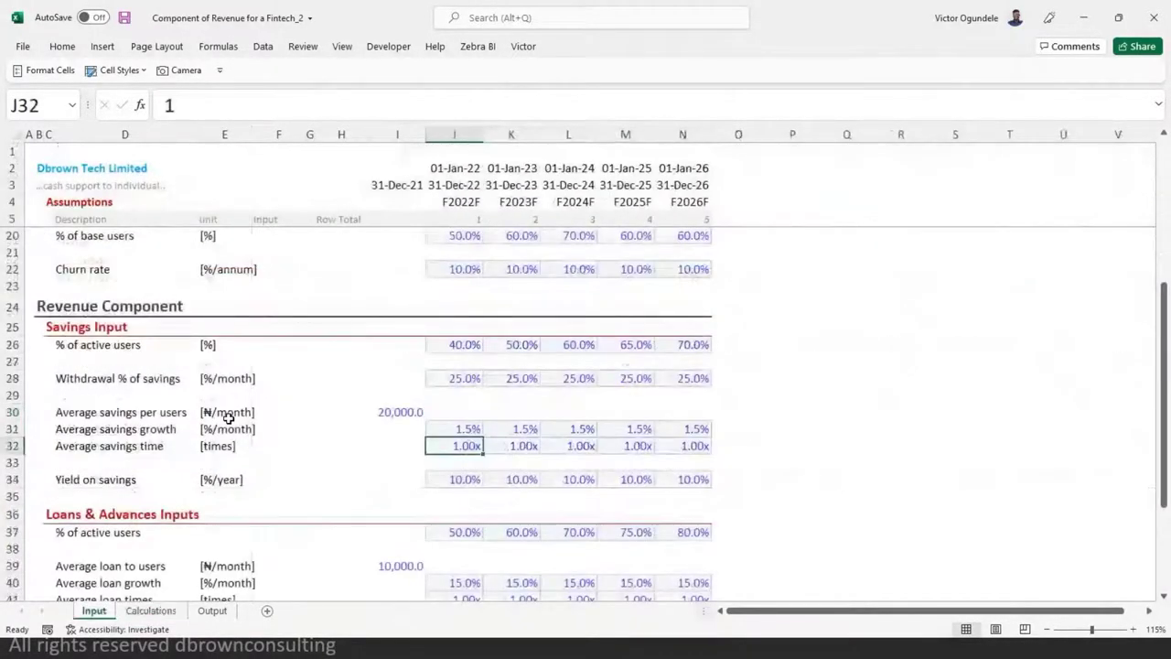
# - Check the Withdrawal % of savings input, then return to the Calculations sheet
pyautogui.press('Up')
pyautogui.press('Up')
pyautogui.press('Up')
pyautogui.press('Up')
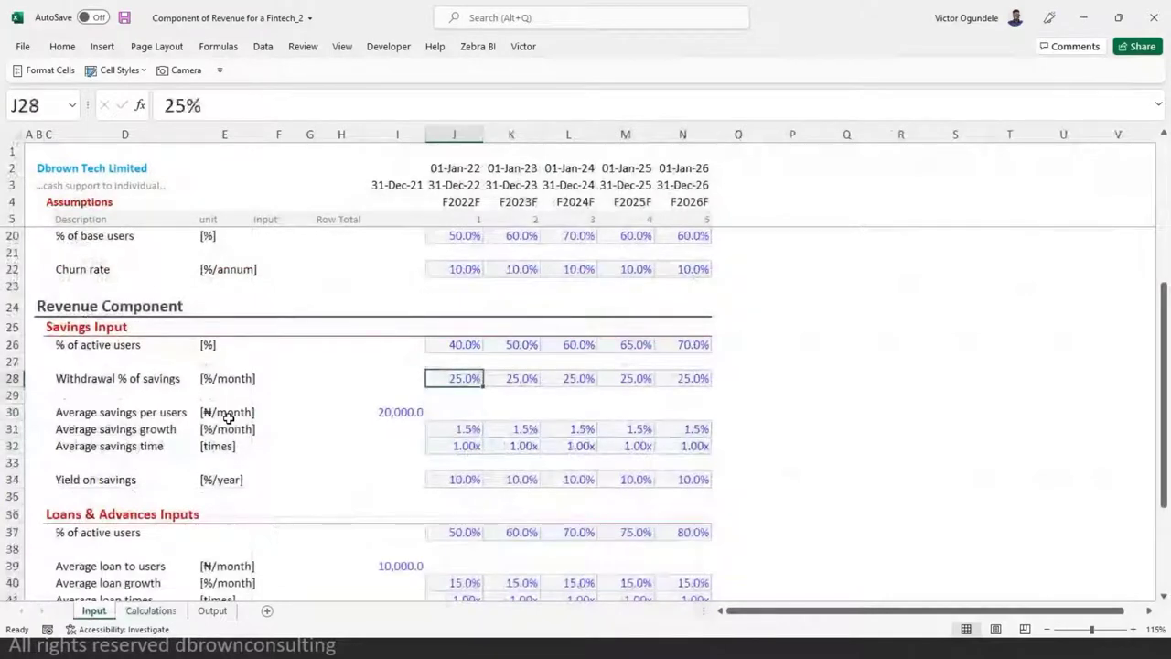
pyautogui.press('Up')
pyautogui.press('Down')
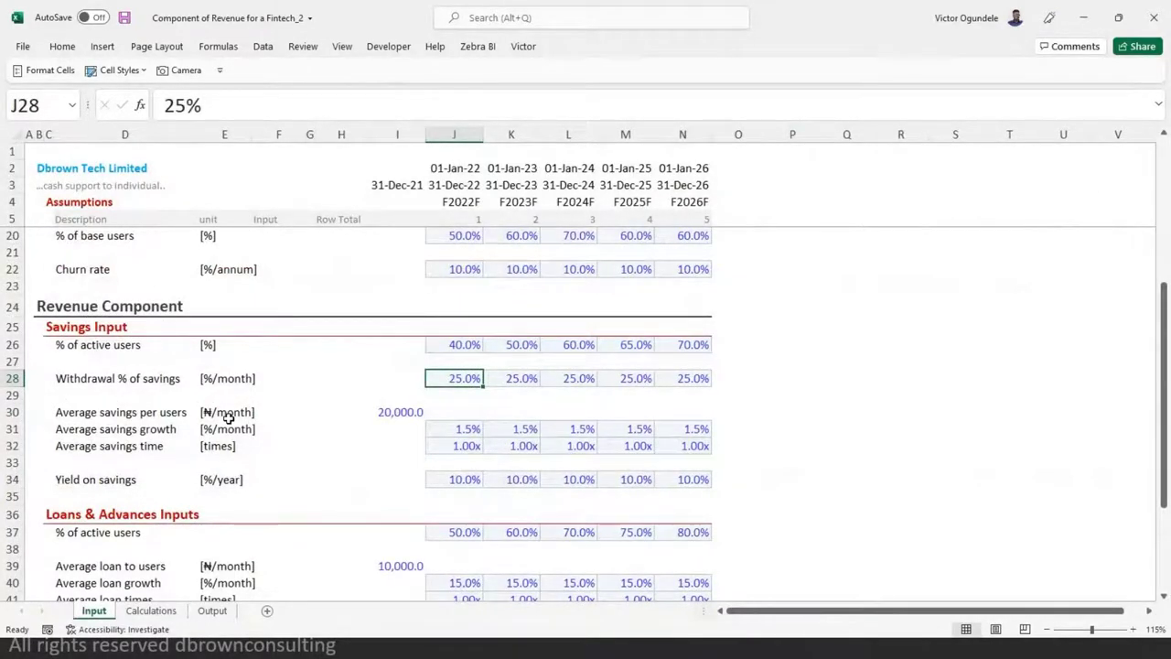
pyautogui.hotkey('ctrl', 'pagedown')
pyautogui.press('Home')
# - Locate the Total savings row and review it through the last month
pyautogui.press('Up')
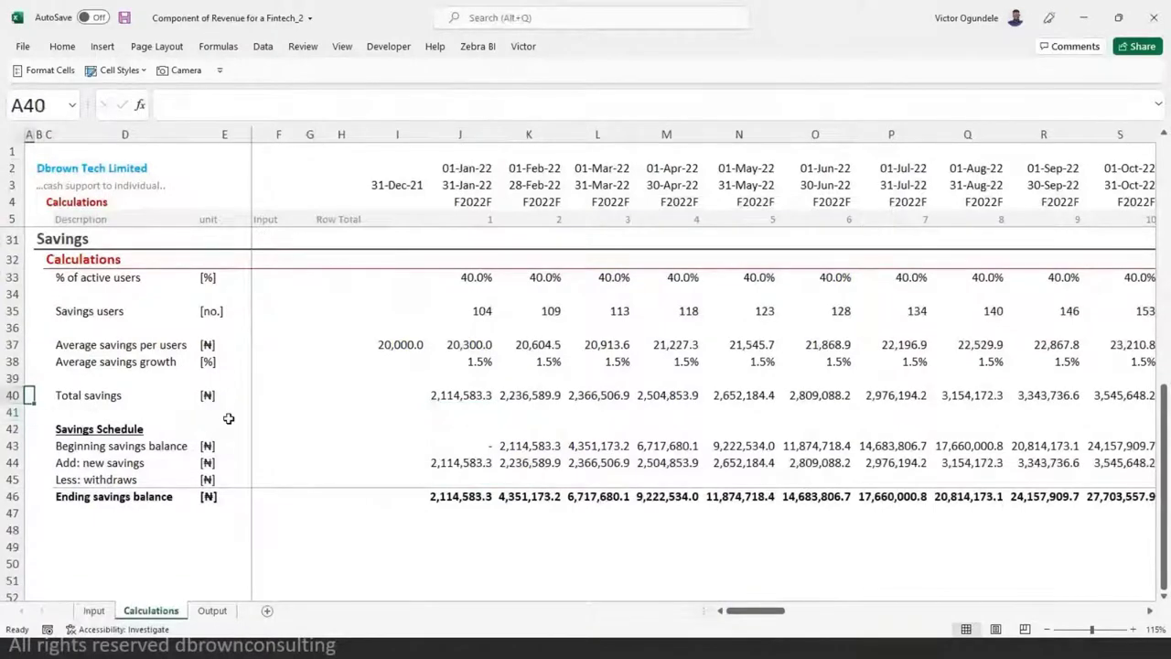
pyautogui.press('Right')
pyautogui.press('Up')
pyautogui.press('Right')
pyautogui.press('Down')
pyautogui.press('Down')
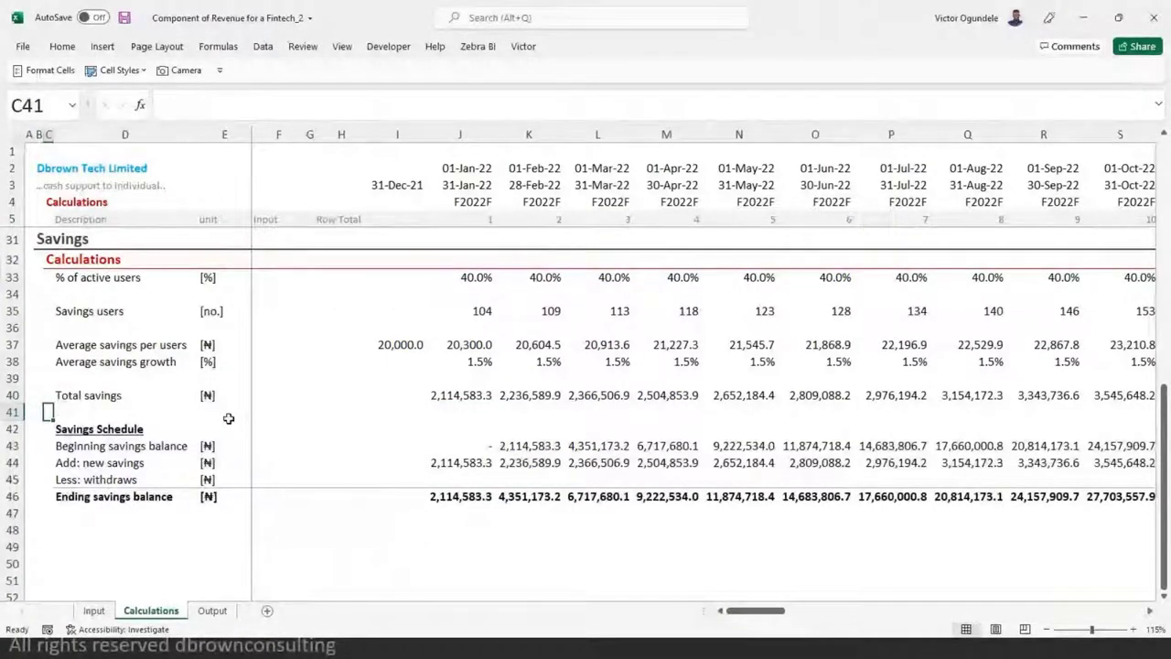
pyautogui.press('Up')
pyautogui.press('Right')
pyautogui.hotkey('ctrl', 'shift', 'Right')
pyautogui.hotkey('ctrl', 'shift', 'Right')
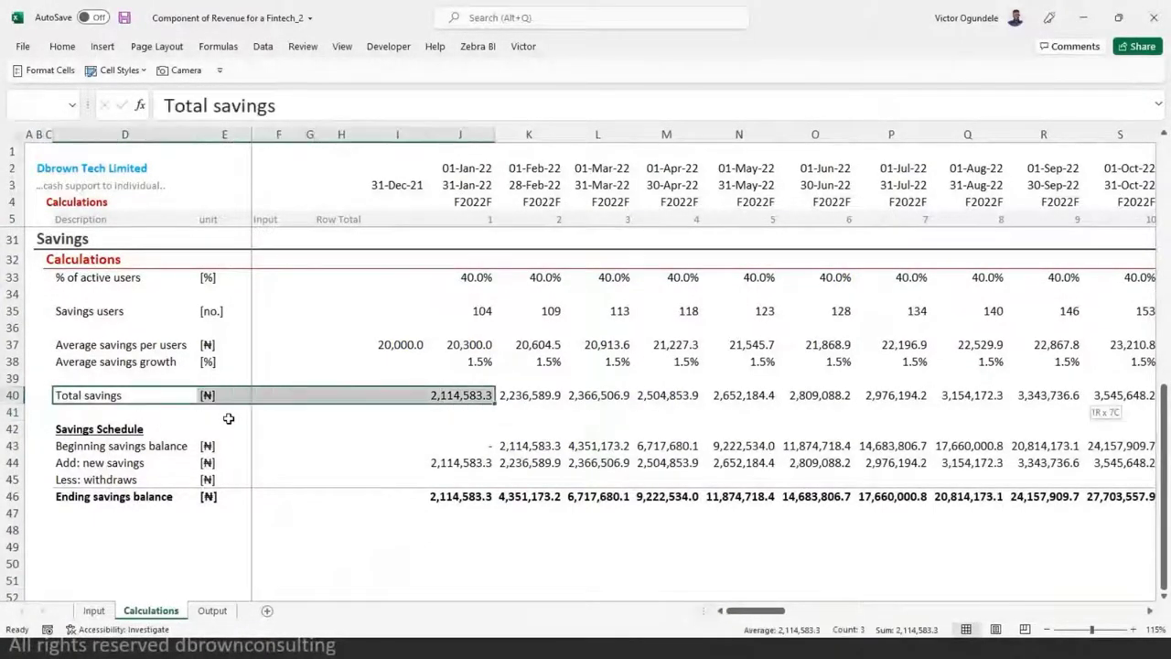
pyautogui.hotkey('ctrl', 'shift', 'Right')
# - Insert a blank row above Total savings in row 40
pyautogui.press('Home')
pyautogui.press('Right')
pyautogui.press('Right')
pyautogui.press('Right')
pyautogui.press('Right')
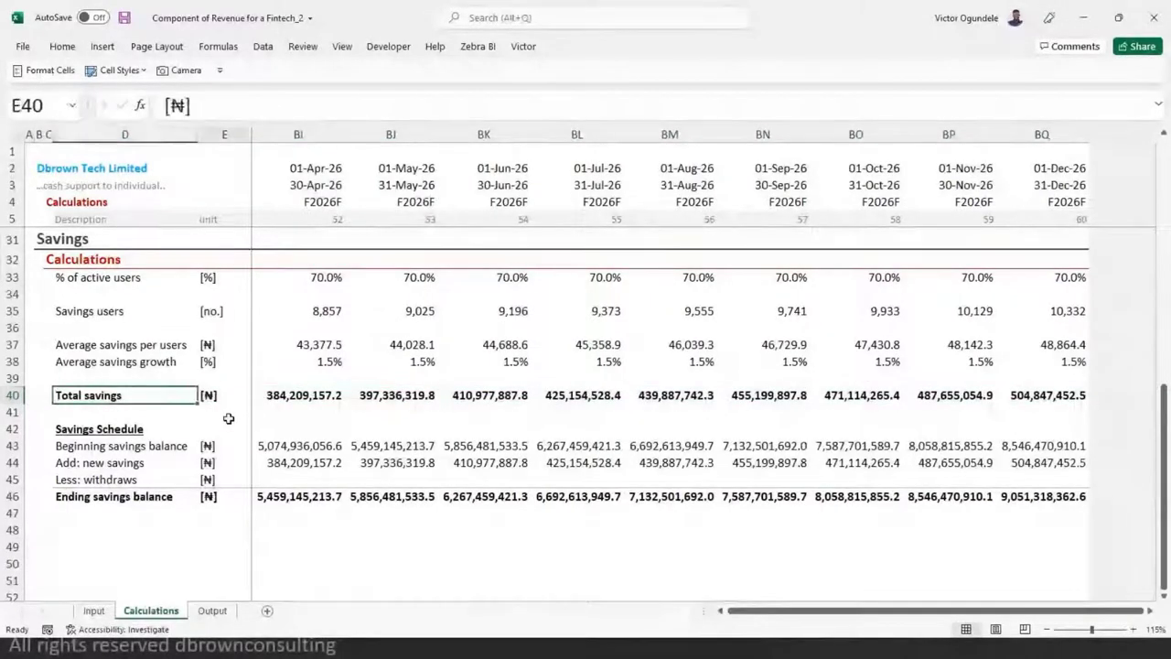
pyautogui.press('Right')
pyautogui.press('Right')
pyautogui.press('Right')
pyautogui.press('Right')
pyautogui.press('Up')
pyautogui.press('Left')
pyautogui.press('Left')
pyautogui.press('Left')
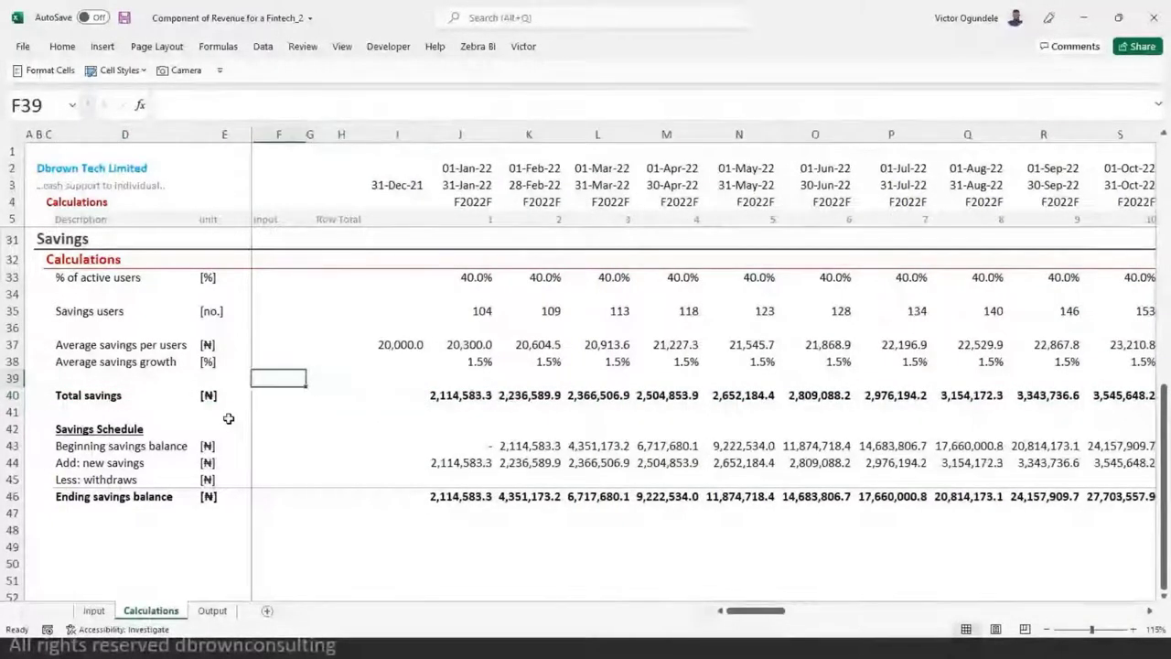
pyautogui.press('Down')
pyautogui.press('Left')
pyautogui.press('Left')
pyautogui.hotkey('shift', 'space')
pyautogui.hotkey('ctrl', 'shift', '+')
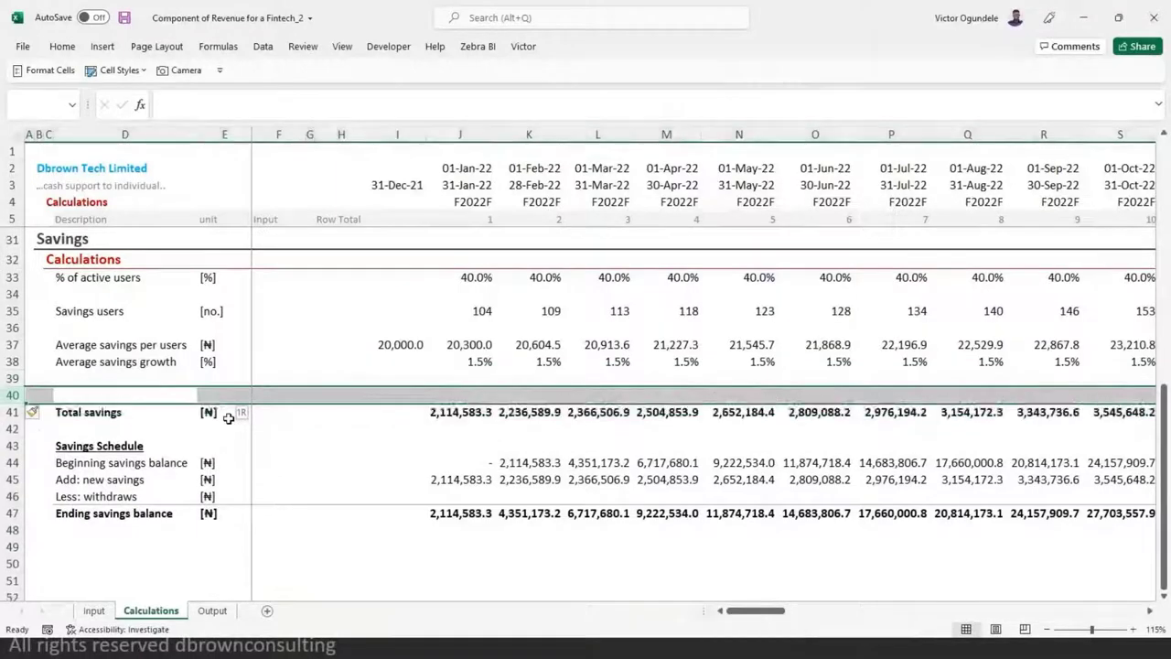
# - Insert a second row and link its label to the Input sheet's Withdrawal % of savings
pyautogui.hotkey('ctrl', 'shift', '+')
pyautogui.press('Left')
pyautogui.press('Right')
pyautogui.write('=')
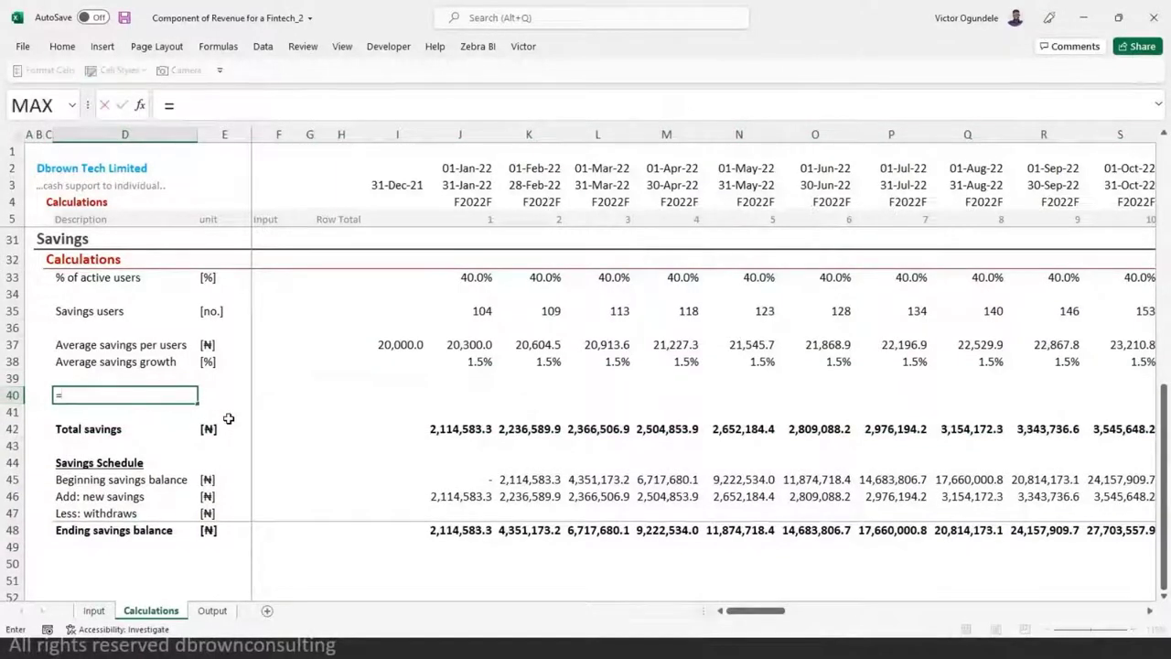
pyautogui.hotkey('ctrl', 'pageup')
pyautogui.click(100, 377)
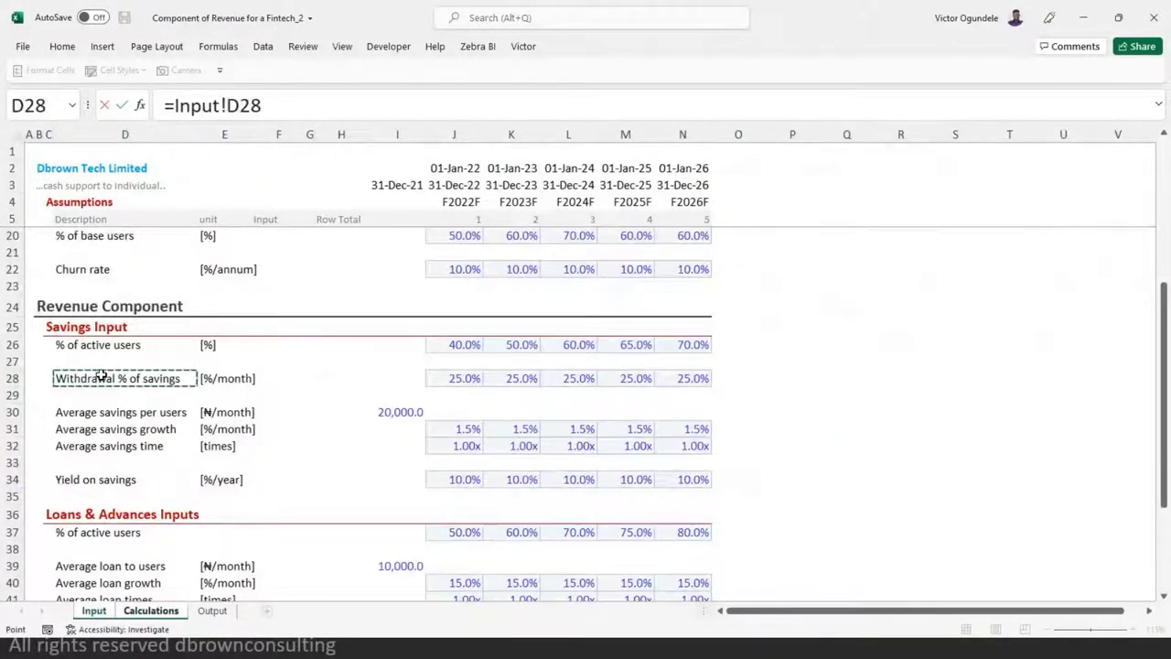
pyautogui.hotkey('ctrl', 'Return')
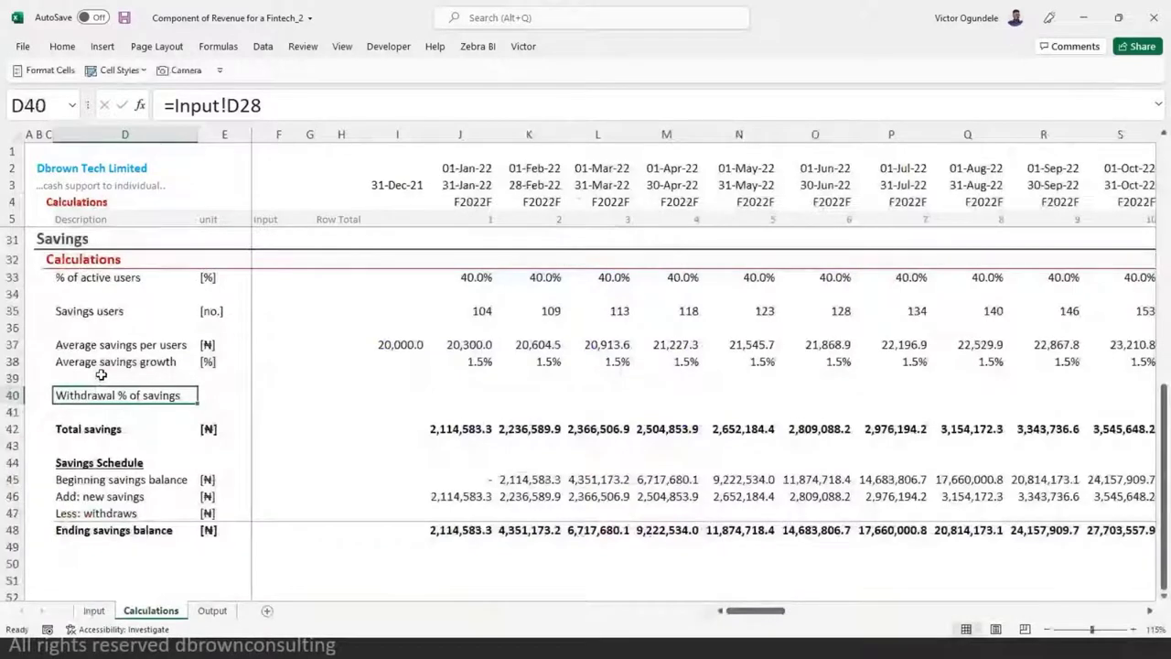
# - Copy the [%] unit from Average savings growth into the new row
pyautogui.press('Up')
pyautogui.press('Up')
pyautogui.press('Right')
pyautogui.hotkey('ctrl', 'c')
pyautogui.press('Down')
pyautogui.press('Down')
pyautogui.hotkey('ctrl', 'v')
# - Paste the January Average savings growth LOOKUP formula into January of the withdrawal row
pyautogui.hotkey('ctrl', 'Right')
pyautogui.press('Up')
pyautogui.press('Up')
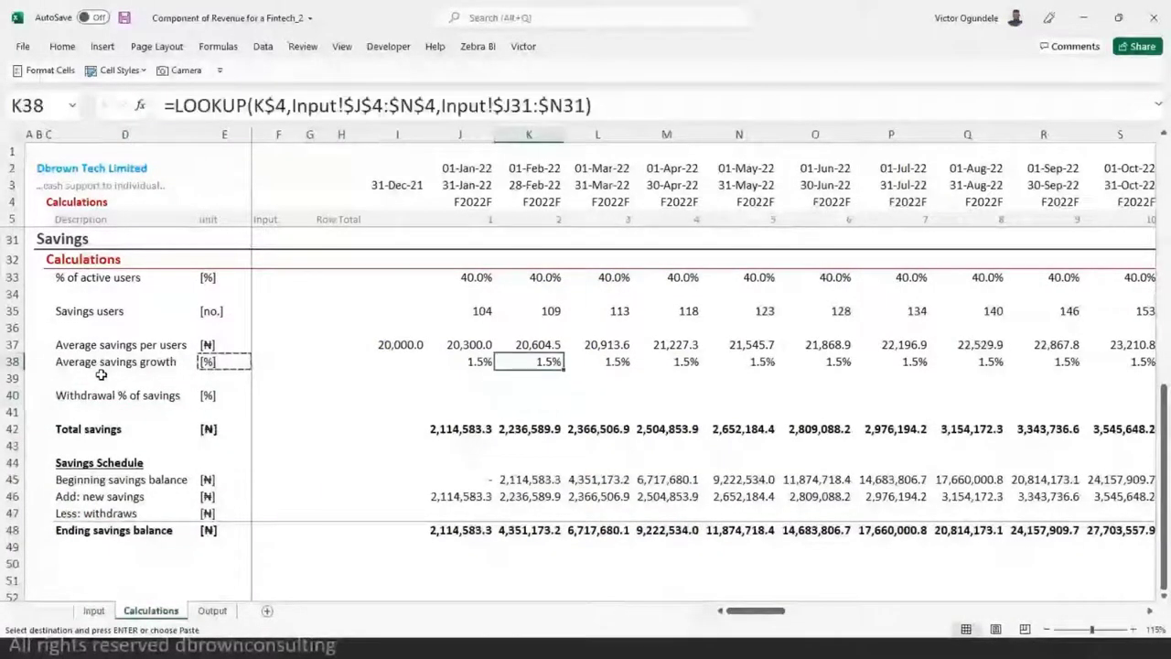
pyautogui.press('Left')
pyautogui.hotkey('ctrl', 'c')
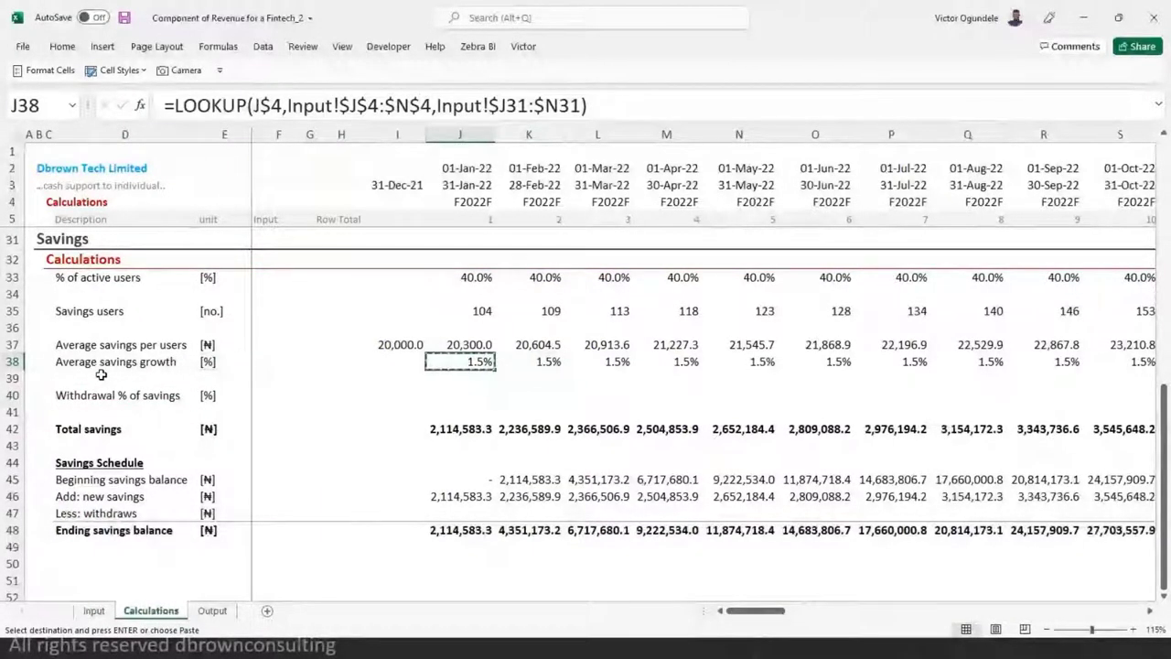
pyautogui.press('Down')
pyautogui.press('Down')
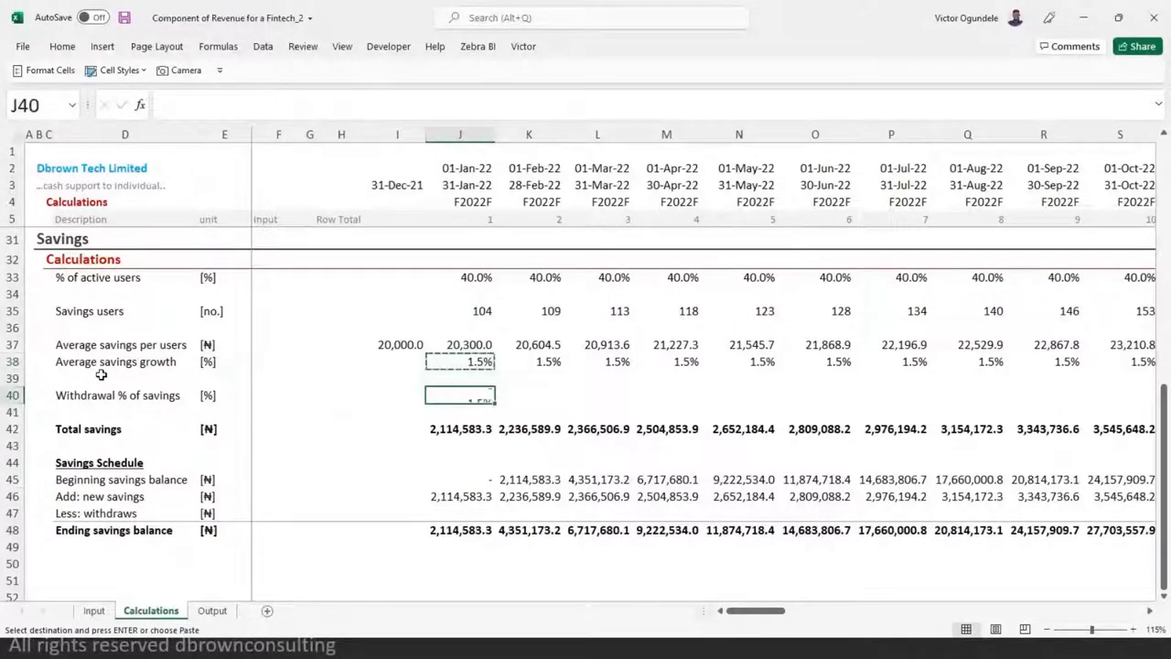
pyautogui.hotkey('ctrl', 'v')
pyautogui.hotkey('ctrl', 'pageup')
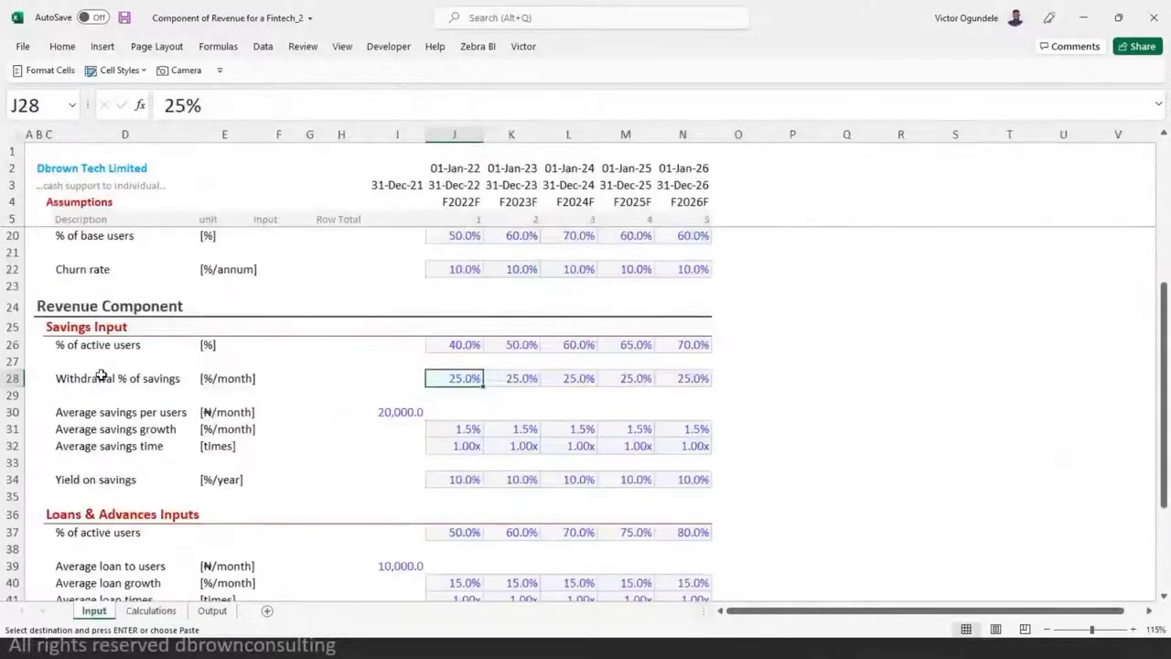
pyautogui.hotkey('ctrl', 'pagedown')
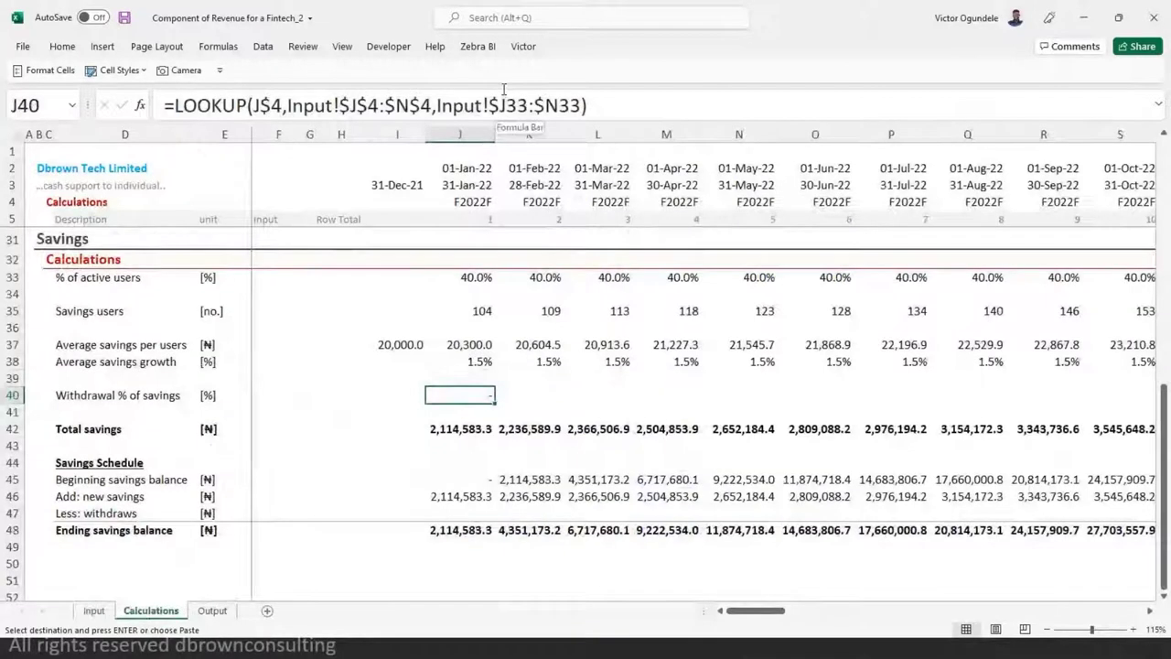
# - Point the LOOKUP result range to row 28 and fill the 25.0% across all months
pyautogui.click(510, 105)
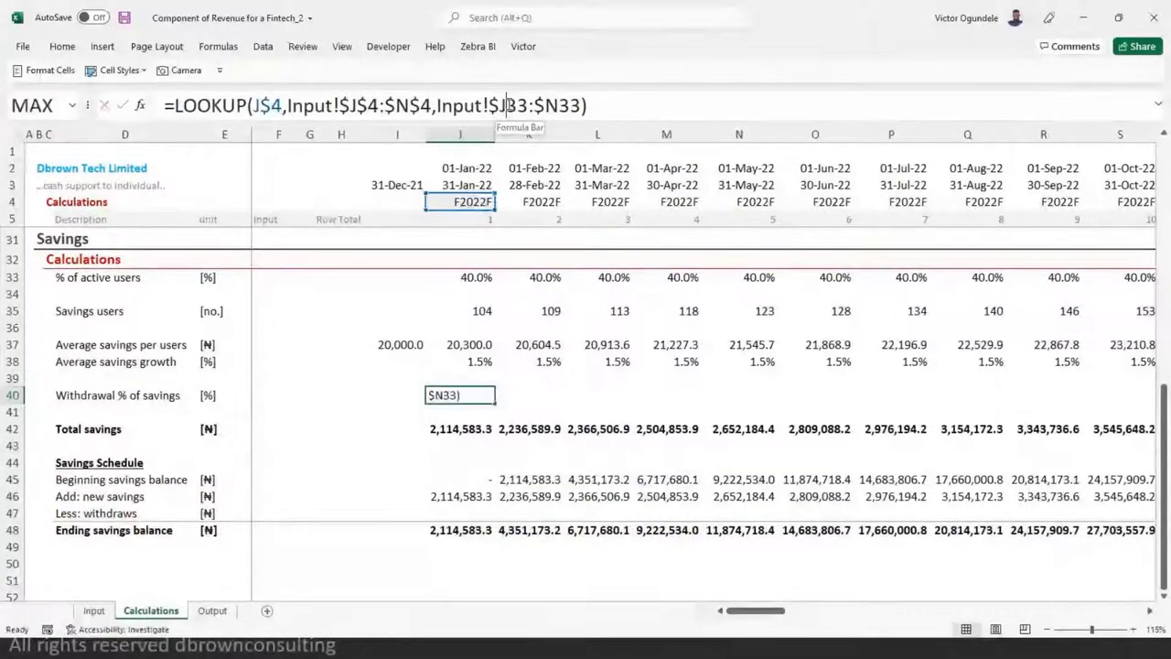
pyautogui.write('8')
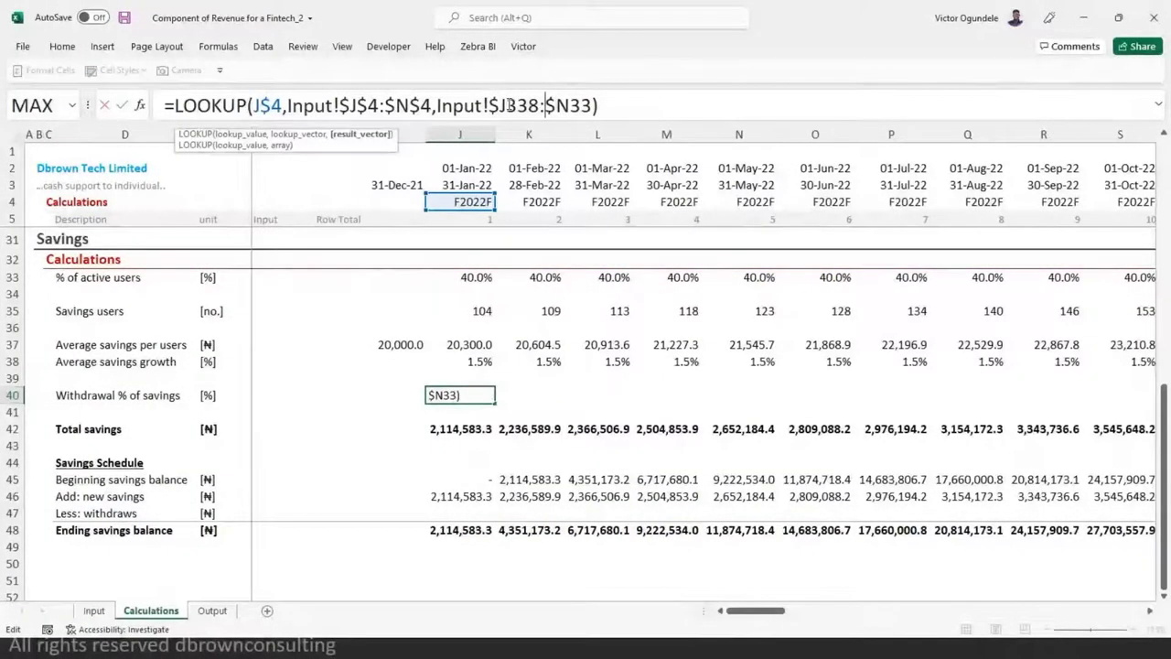
pyautogui.press('BackSpace')
pyautogui.press('BackSpace')
pyautogui.write('2')
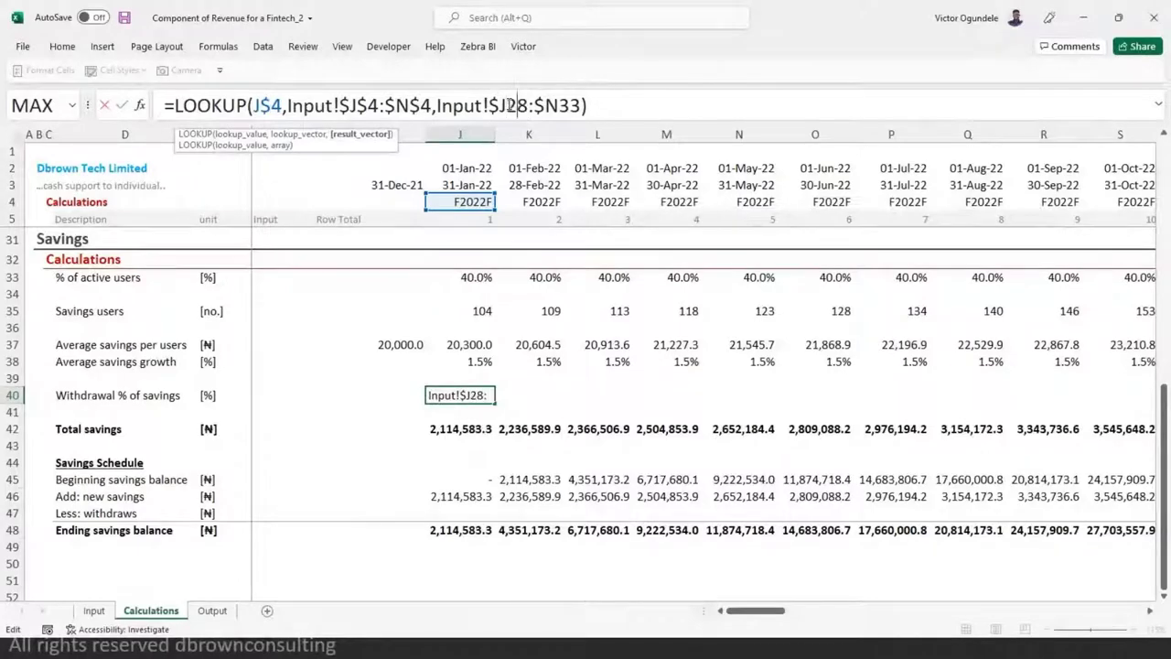
pyautogui.hotkey('shift', 'Right')
pyautogui.hotkey('shift', 'Right')
pyautogui.write('28')
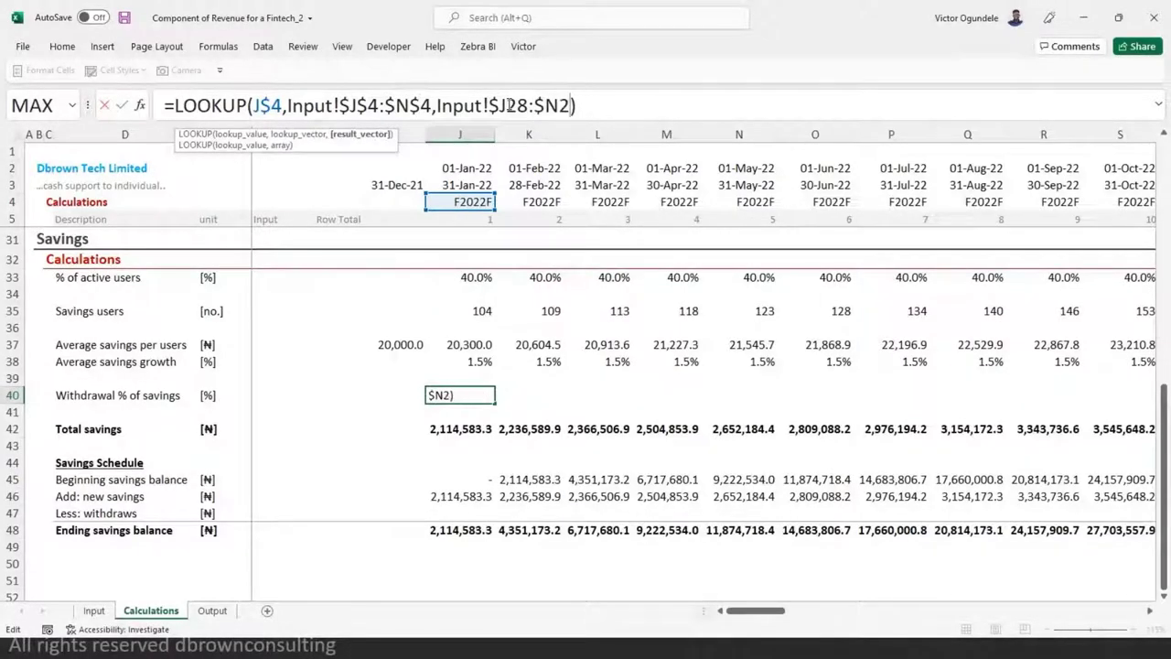
pyautogui.press('Return')
pyautogui.hotkey('ctrl', 'shift', 'Right')
pyautogui.hotkey('ctrl', 'r')
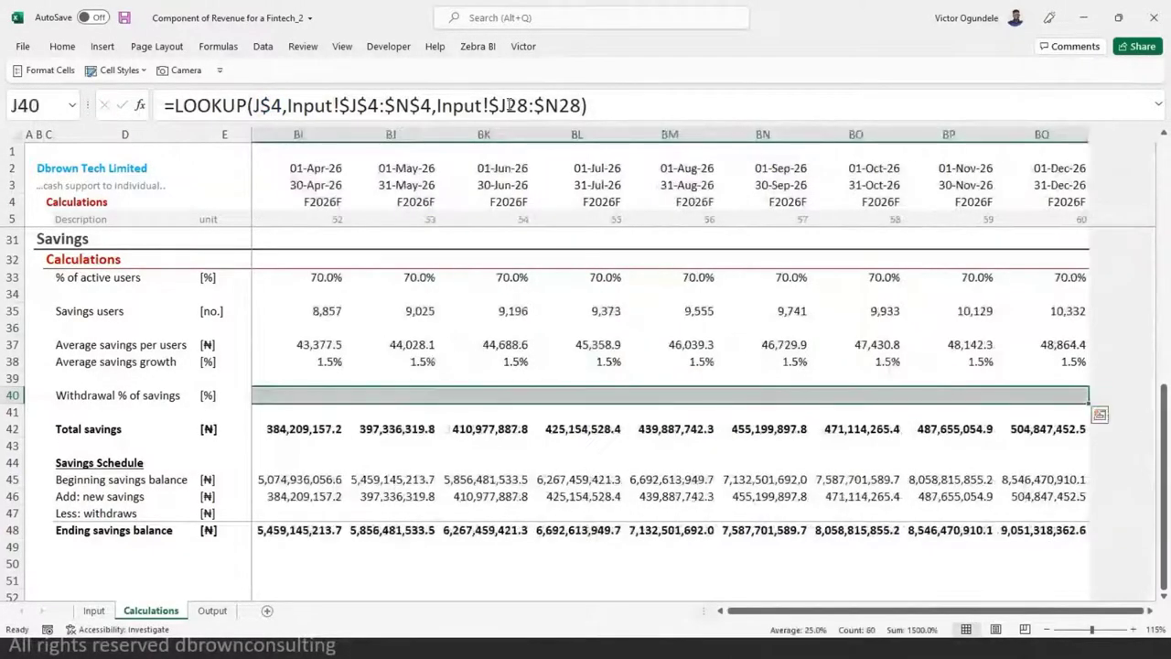
pyautogui.press('Left')
pyautogui.press('Left')
pyautogui.press('Right')
pyautogui.press('Right')
pyautogui.press('Down')
pyautogui.press('Down')
pyautogui.press('Down')
pyautogui.press('Down')
pyautogui.press('Down')
pyautogui.press('Down')
pyautogui.press('Down')
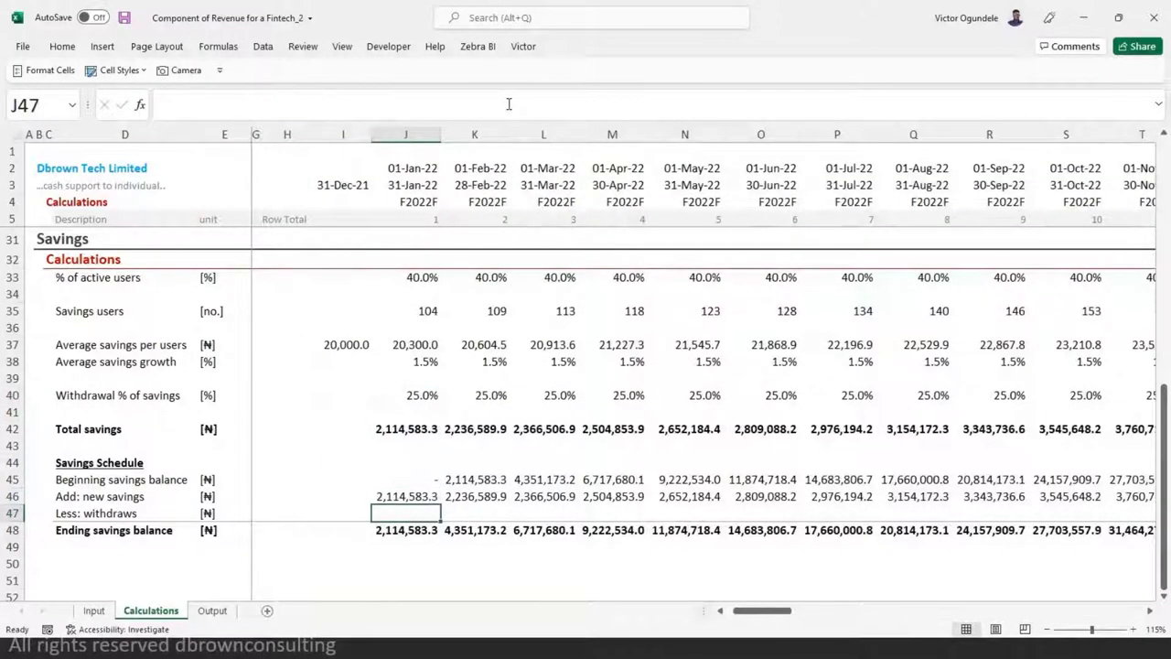
# - Enter the January withdrawals formula =I48*J40 in J47, prior ending balance times withdrawal %
pyautogui.write('=')
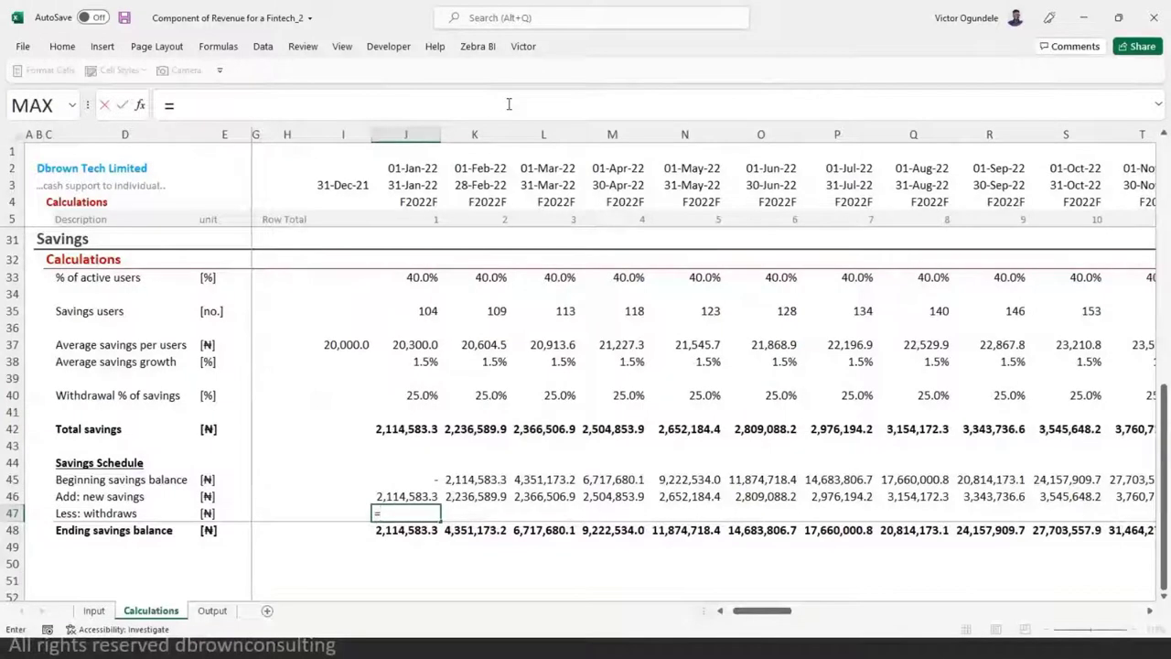
pyautogui.write('(')
pyautogui.press('Up')
pyautogui.press('Up')
pyautogui.write('+')
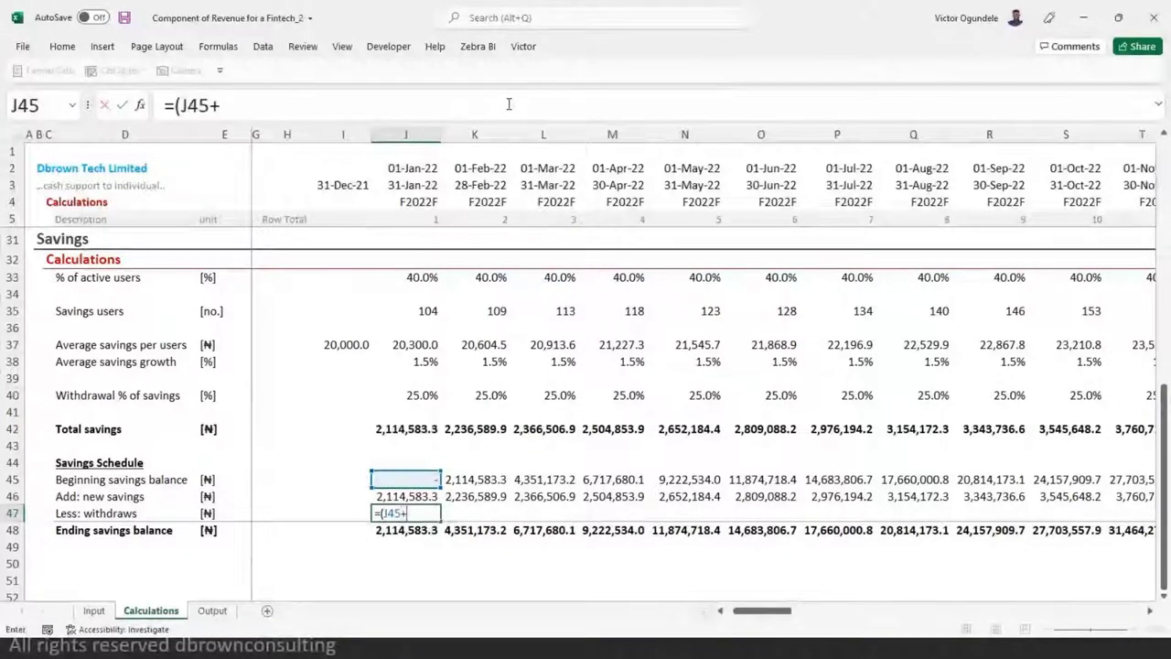
pyautogui.press('Up')
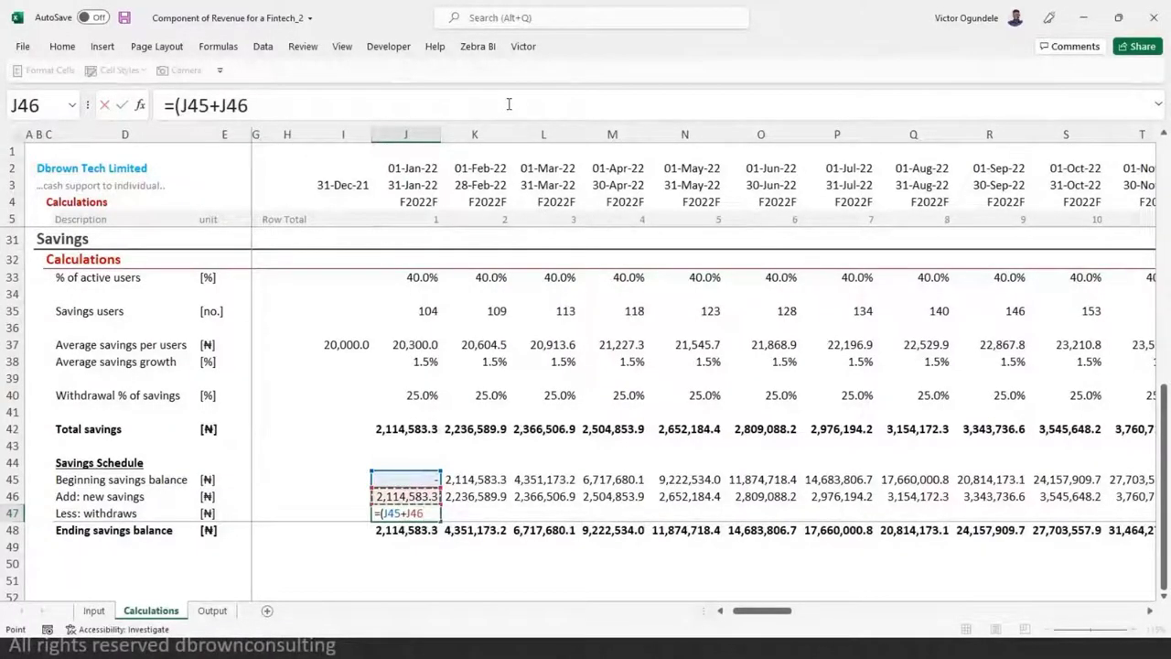
pyautogui.press('Escape')
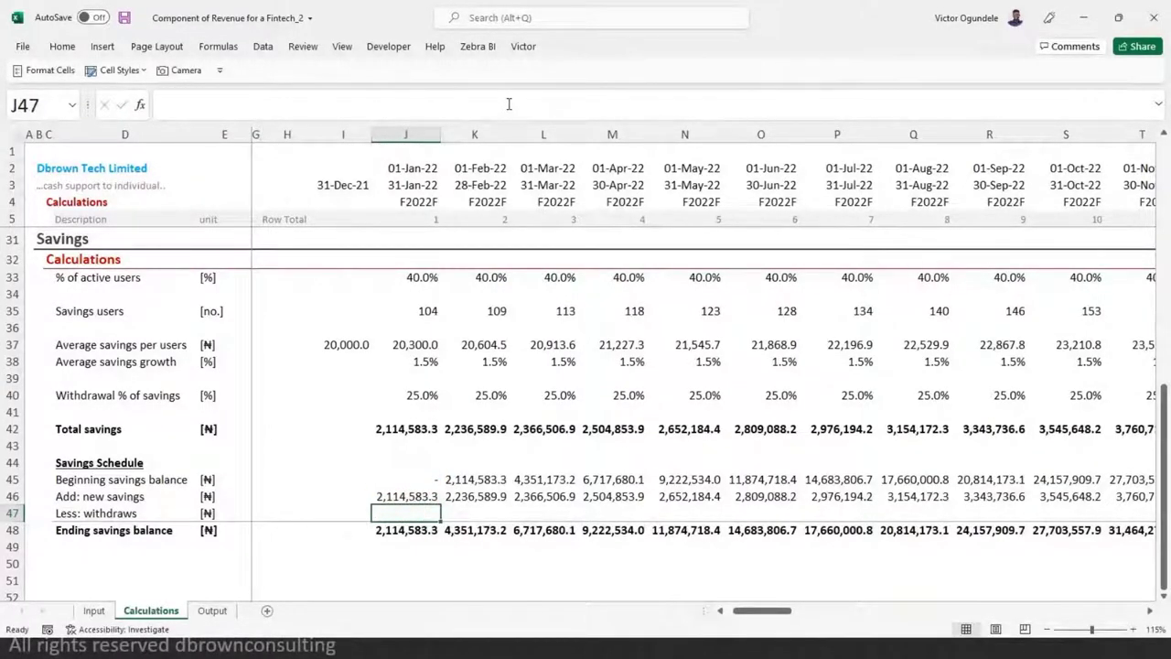
pyautogui.write('=')
pyautogui.press('Down')
pyautogui.press('Left')
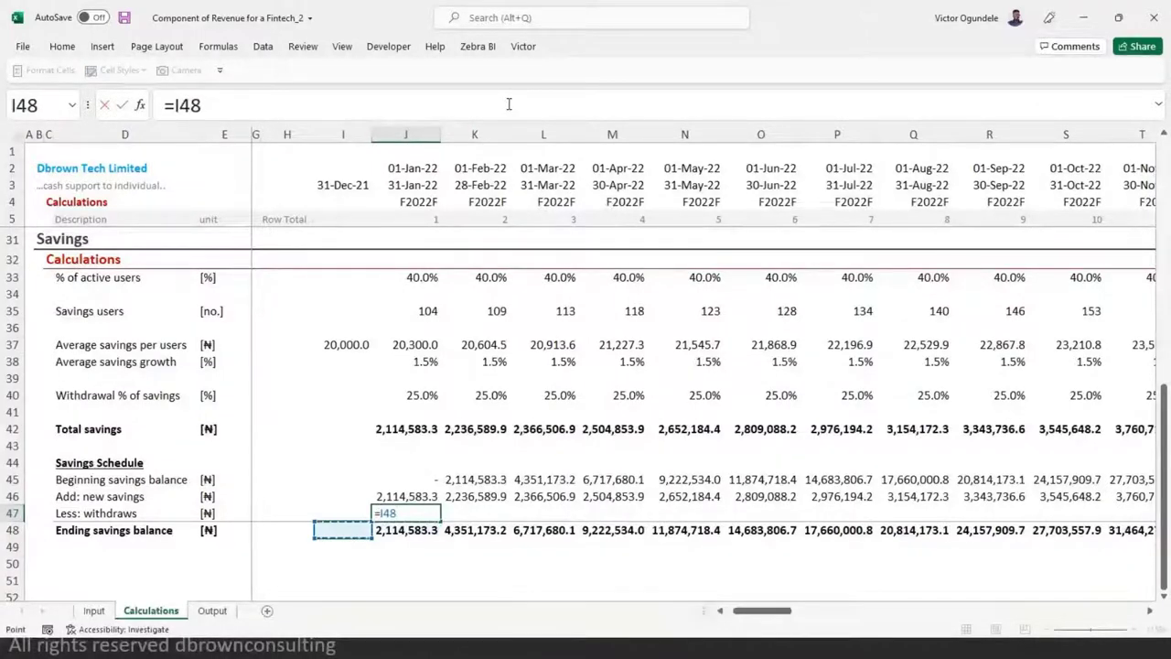
pyautogui.write('*')
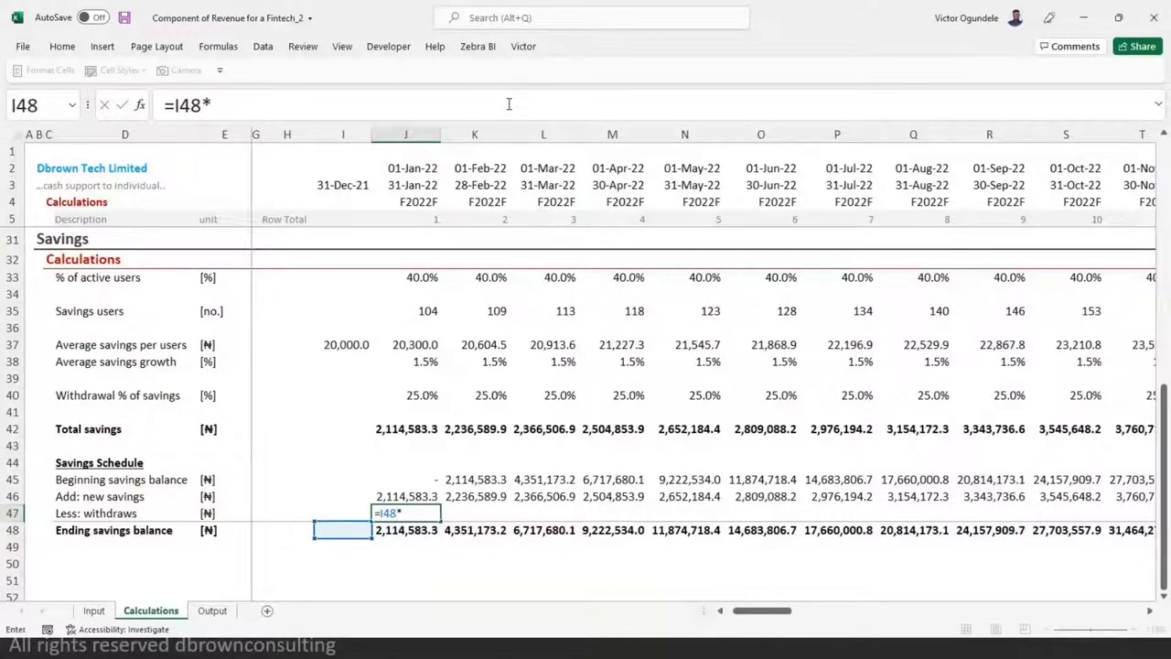
pyautogui.press('Up')
pyautogui.press('Up')
pyautogui.press('Up')
pyautogui.press('Up')
pyautogui.press('Up')
pyautogui.press('Up')
pyautogui.press('Up')
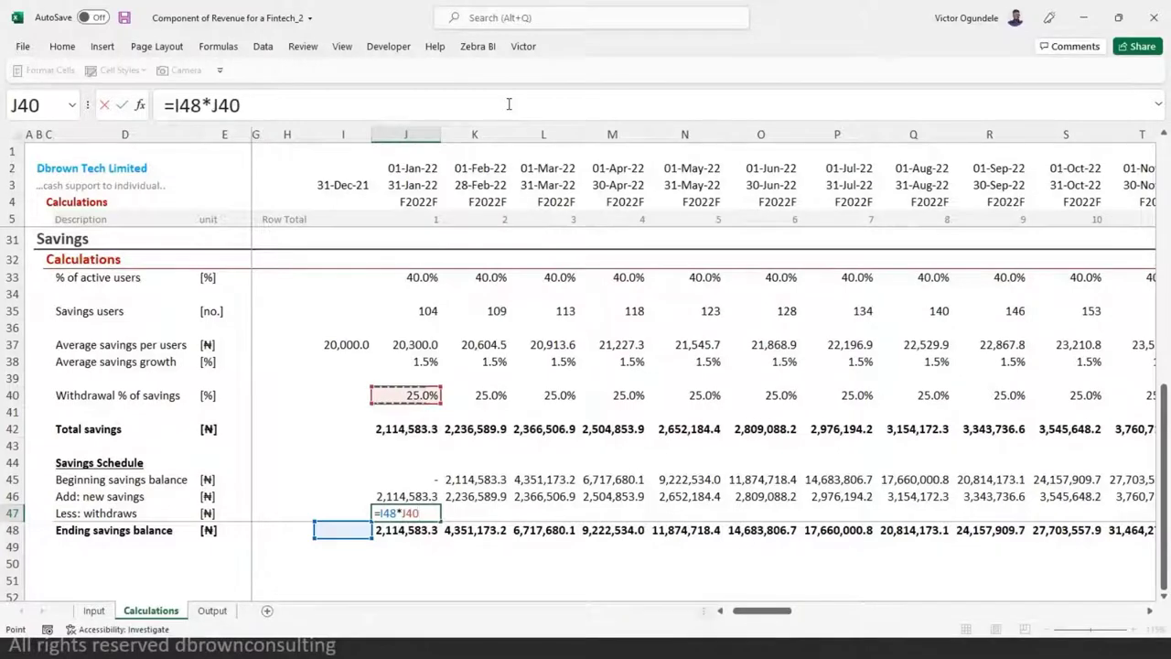
pyautogui.hotkey('ctrl', 'Return')
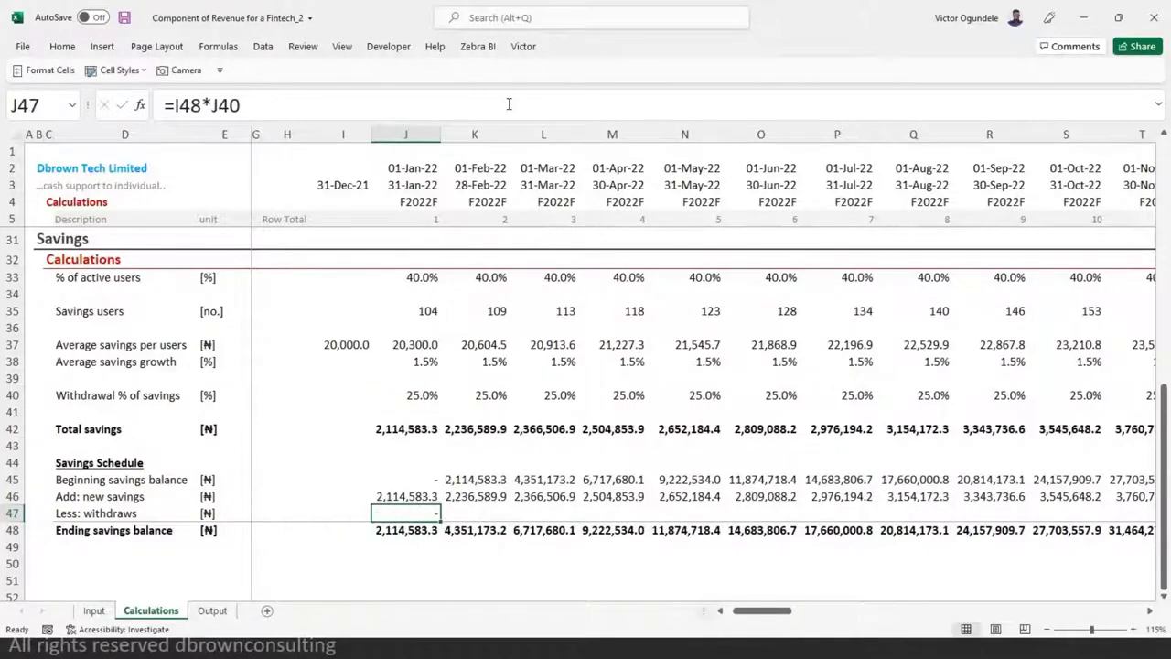
# - Fill the withdrawals formula across all months and check the February and March results
pyautogui.hotkey('ctrl', 'shift', 'Right')
pyautogui.hotkey('ctrl', 'r')
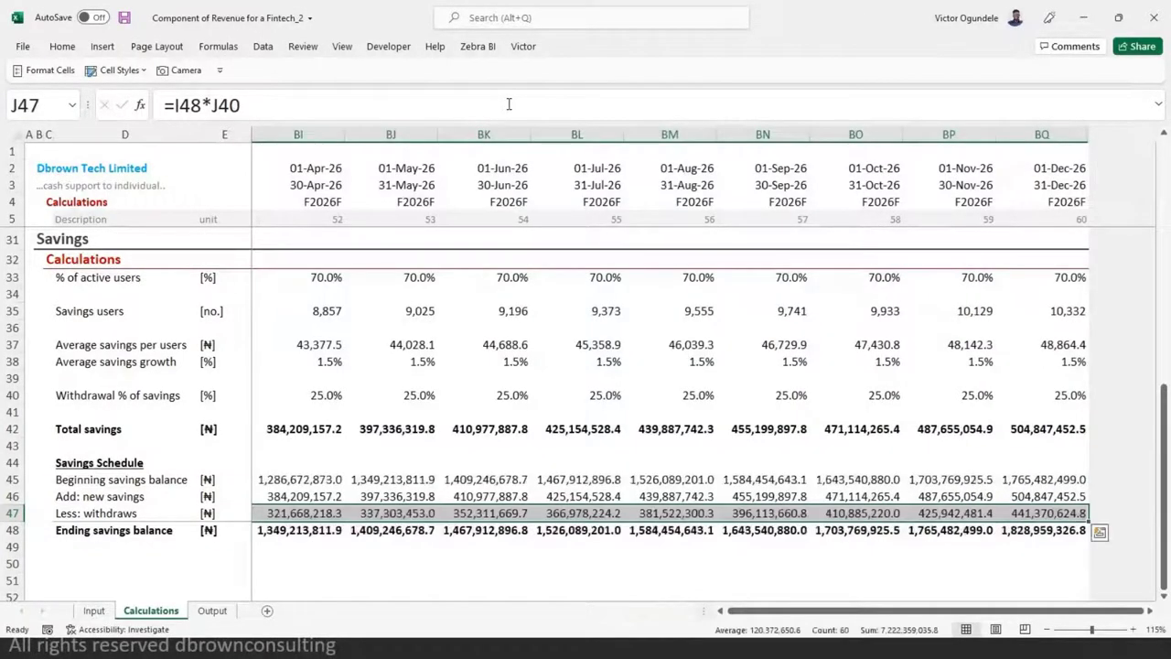
pyautogui.hotkey('ctrl', 'Left')
pyautogui.press('Right')
pyautogui.press('Right')
pyautogui.press('Right')
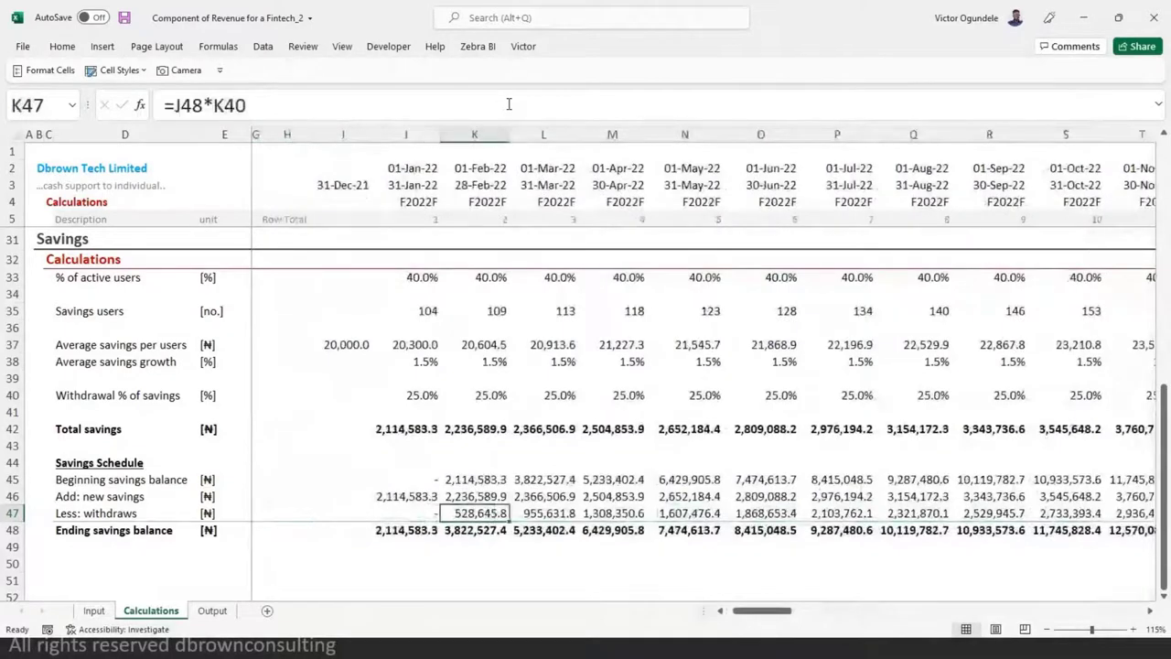
pyautogui.press('Right')
pyautogui.press('Left')
pyautogui.press('Left')
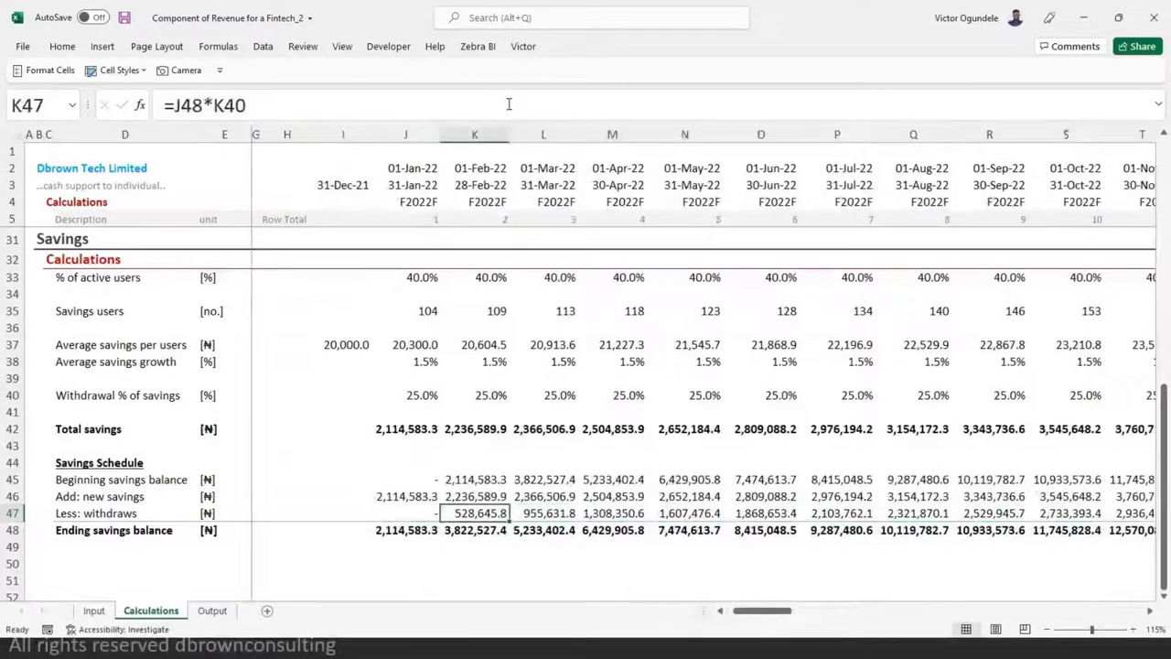
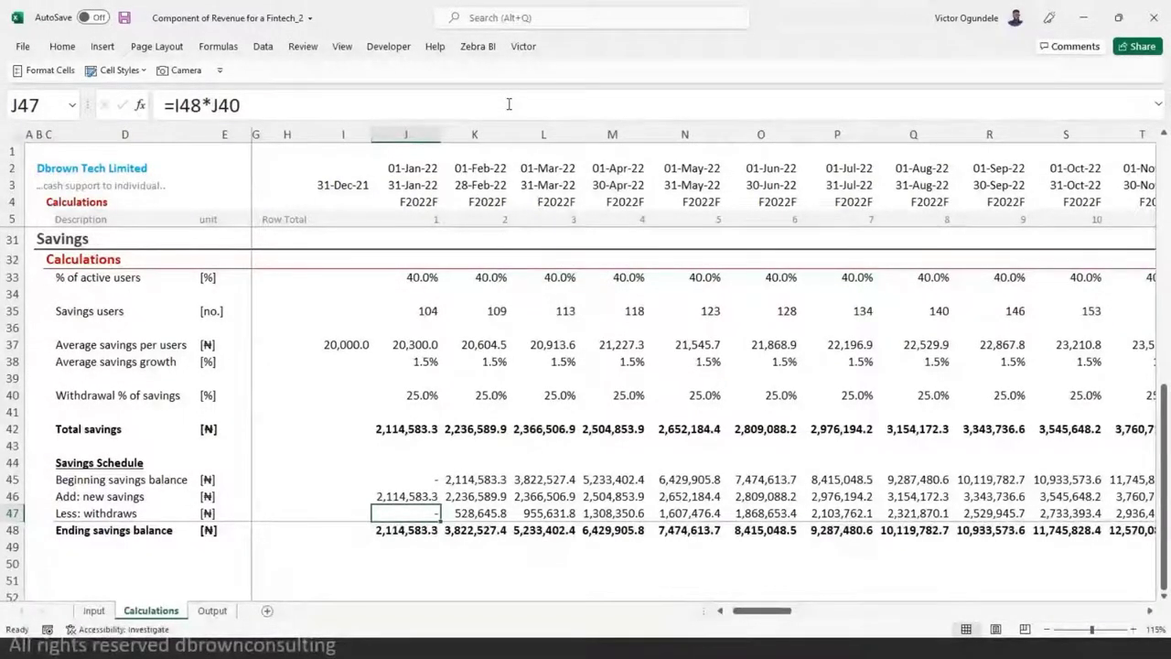
# - Enter =AVERAGE(J45:J46)*J40 in J47 and fill it across all months, giving 264,322.9 in January
pyautogui.write('=average(')
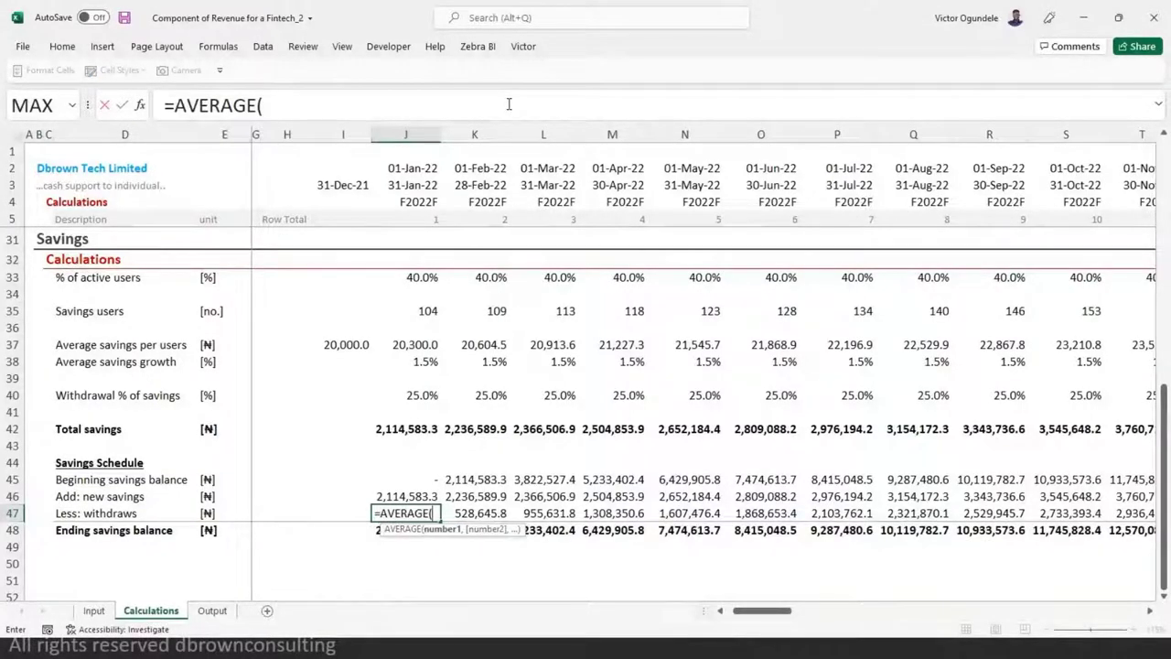
pyautogui.press('Up')
pyautogui.press('Up')
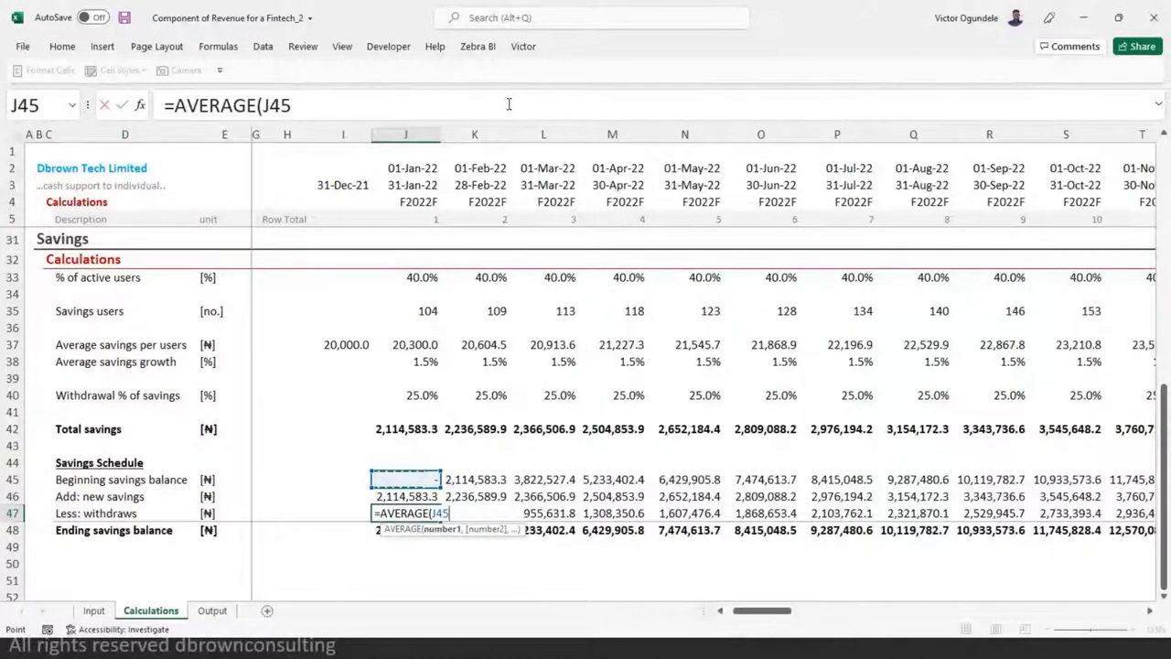
pyautogui.hotkey('shift', 'Down')
pyautogui.write(')*')
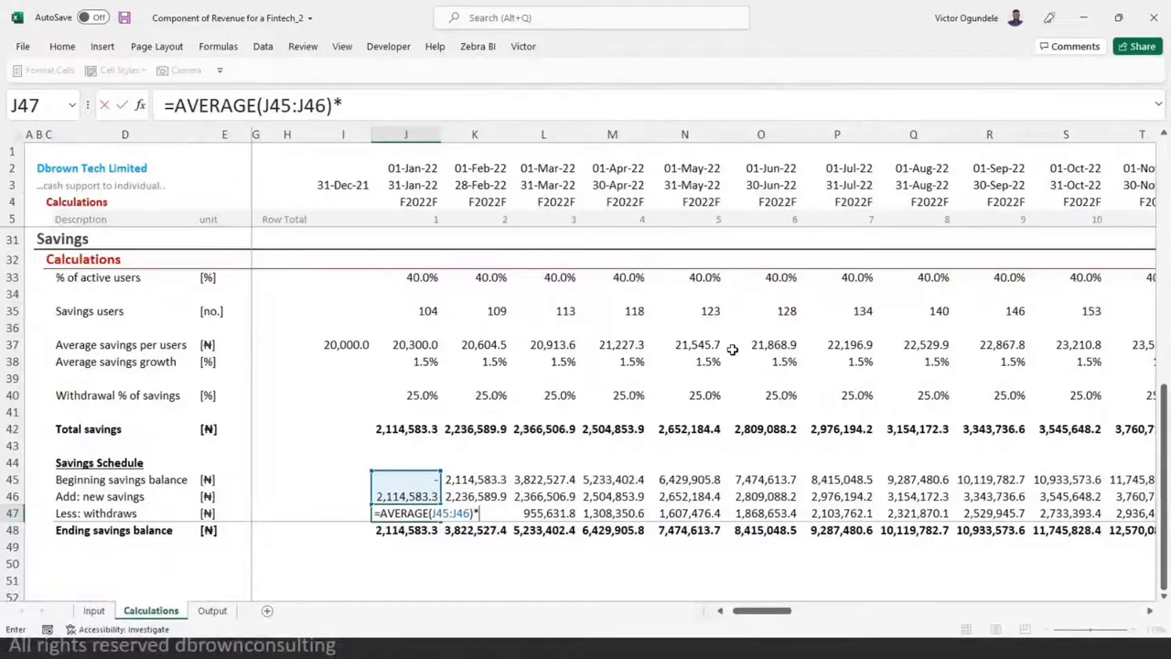
pyautogui.press('Up')
pyautogui.press('Up')
pyautogui.press('Up')
pyautogui.press('Up')
pyautogui.press('Up')
pyautogui.press('Up')
pyautogui.press('Up')
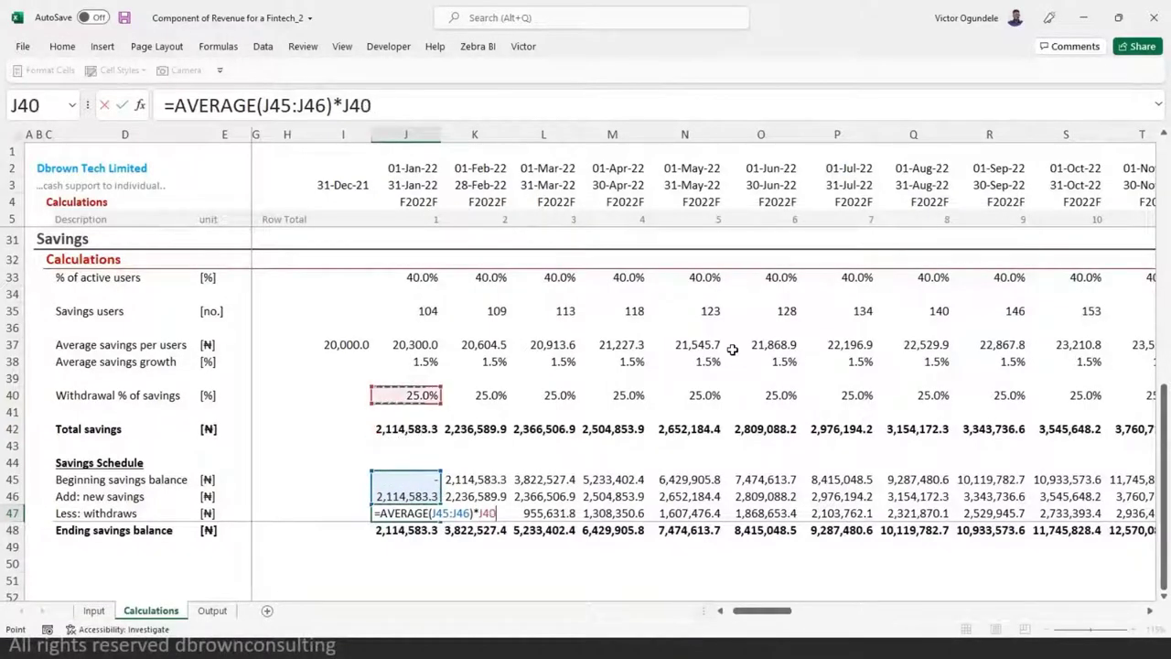
pyautogui.hotkey('ctrl', 'Return')
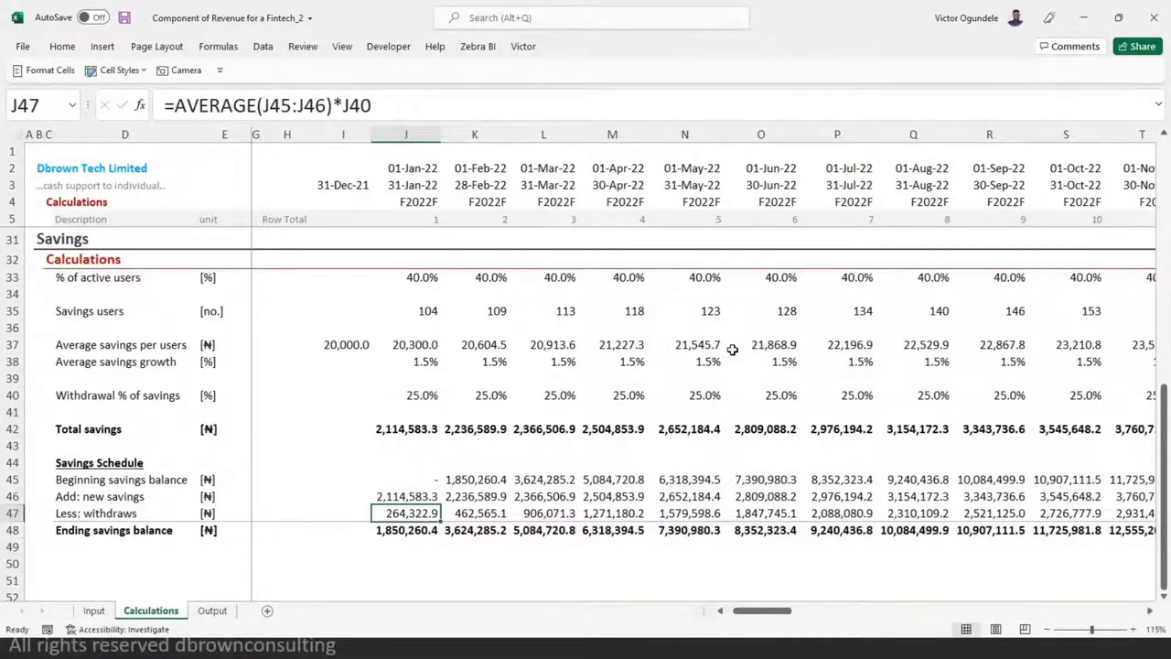
pyautogui.hotkey('ctrl', 'shift', 'Right')
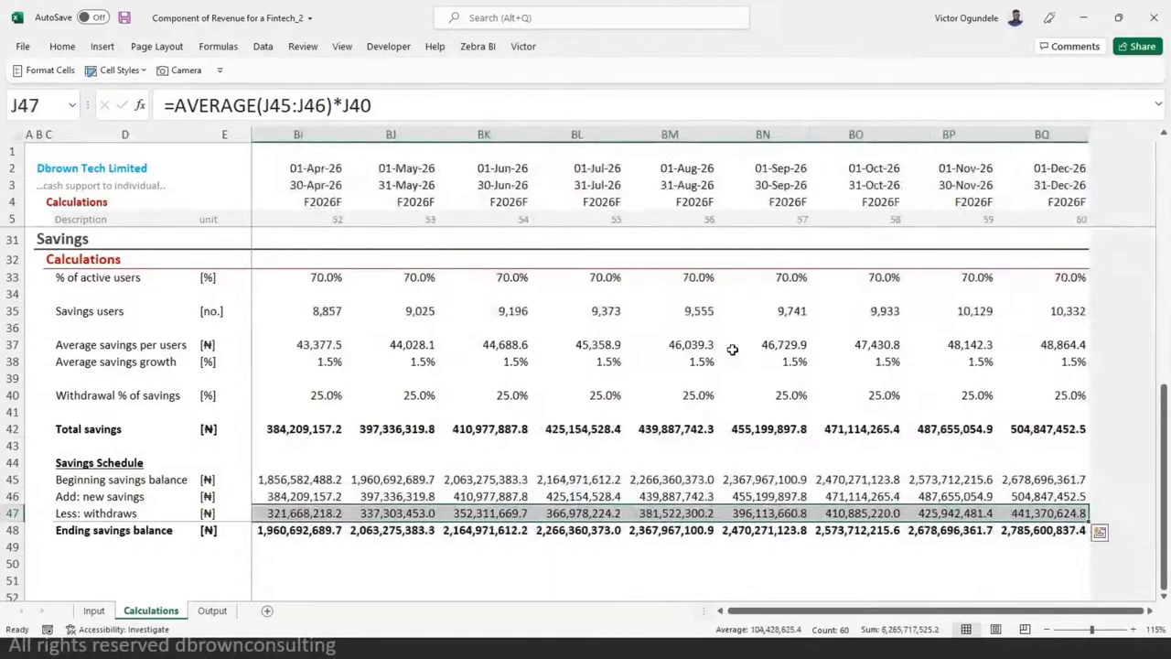
pyautogui.hotkey('ctrl', 'shift', 'Left')
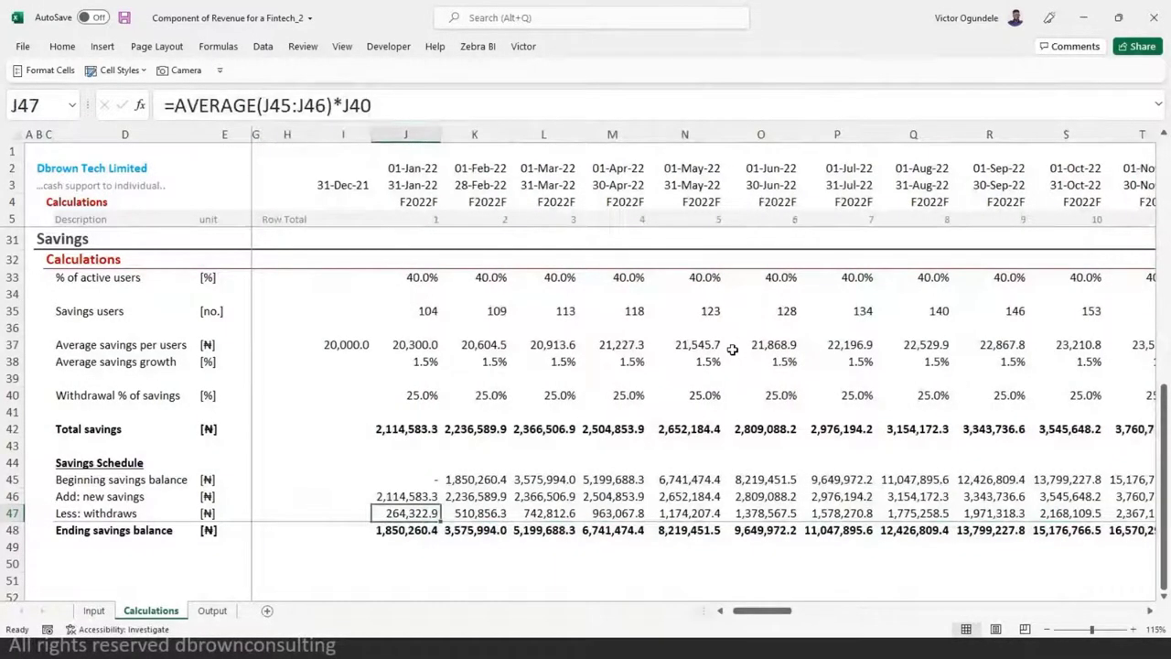
# - Check the updated ending savings balances through Dec-26, then move down to the next empty row
pyautogui.press('Down')
pyautogui.press('Down')
pyautogui.press('Down')
pyautogui.press('Up')
pyautogui.press('Up')
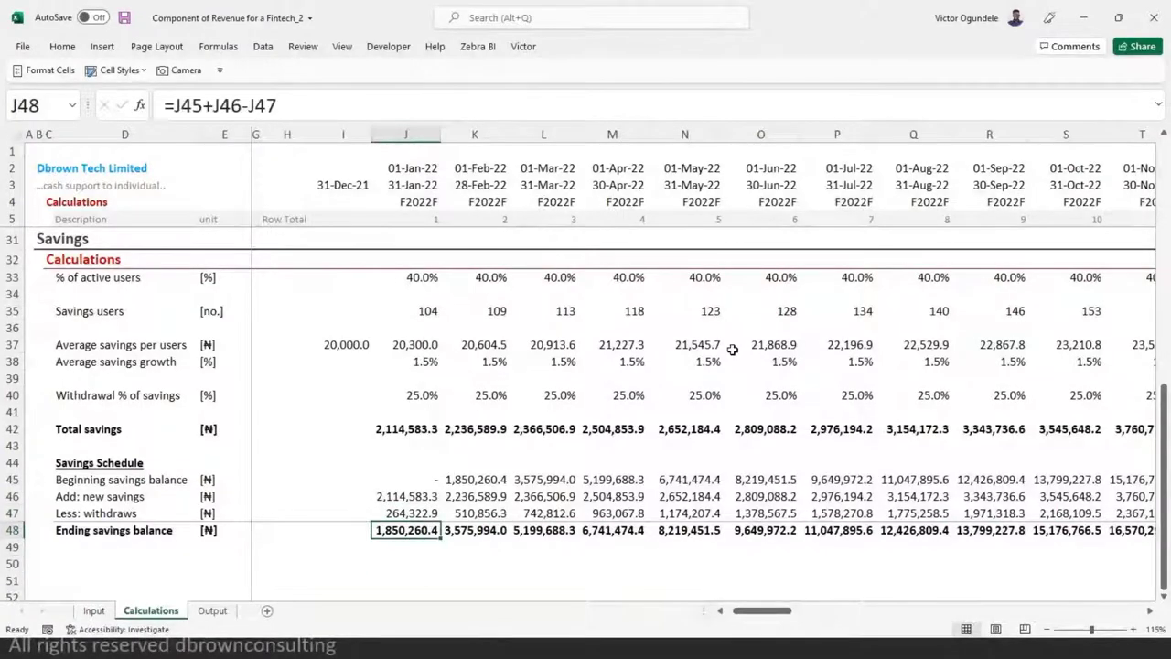
pyautogui.hotkey('ctrl', 'Right')
pyautogui.press('Left')
pyautogui.hotkey('ctrl', 'Left')
pyautogui.hotkey('ctrl', 'Left')
pyautogui.hotkey('ctrl', 'Left')
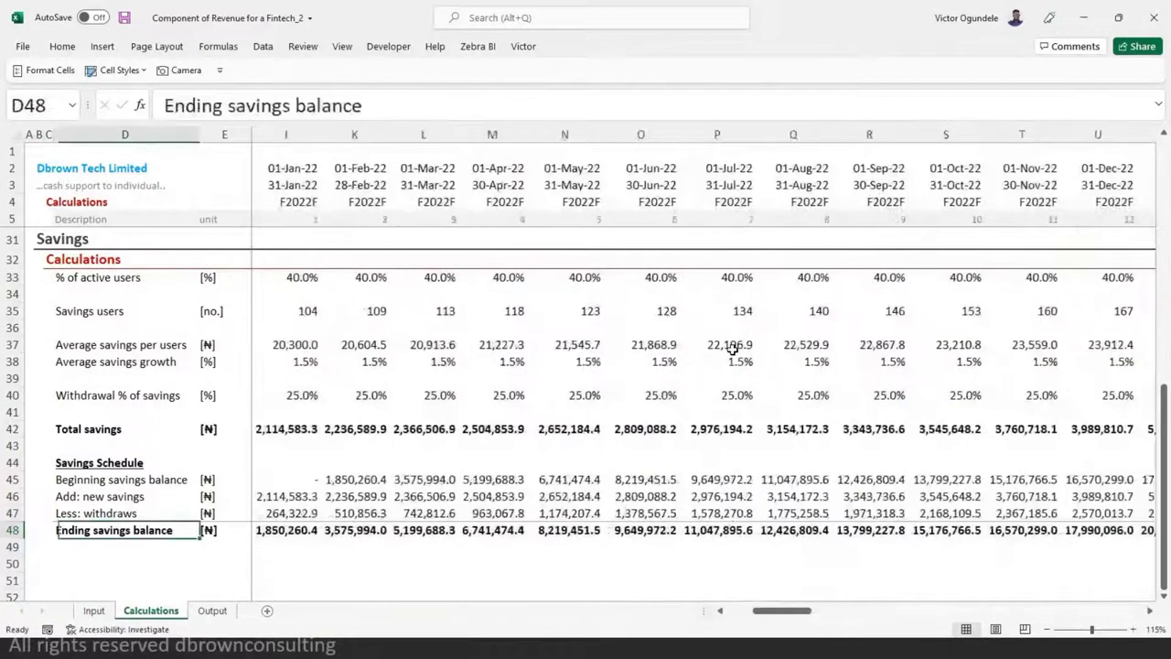
pyautogui.press('Right')
pyautogui.press('Right')
pyautogui.press('Right')
pyautogui.press('Right')
pyautogui.press('Left')
pyautogui.press('Left')
pyautogui.press('Left')
pyautogui.press('Left')
pyautogui.press('Down')
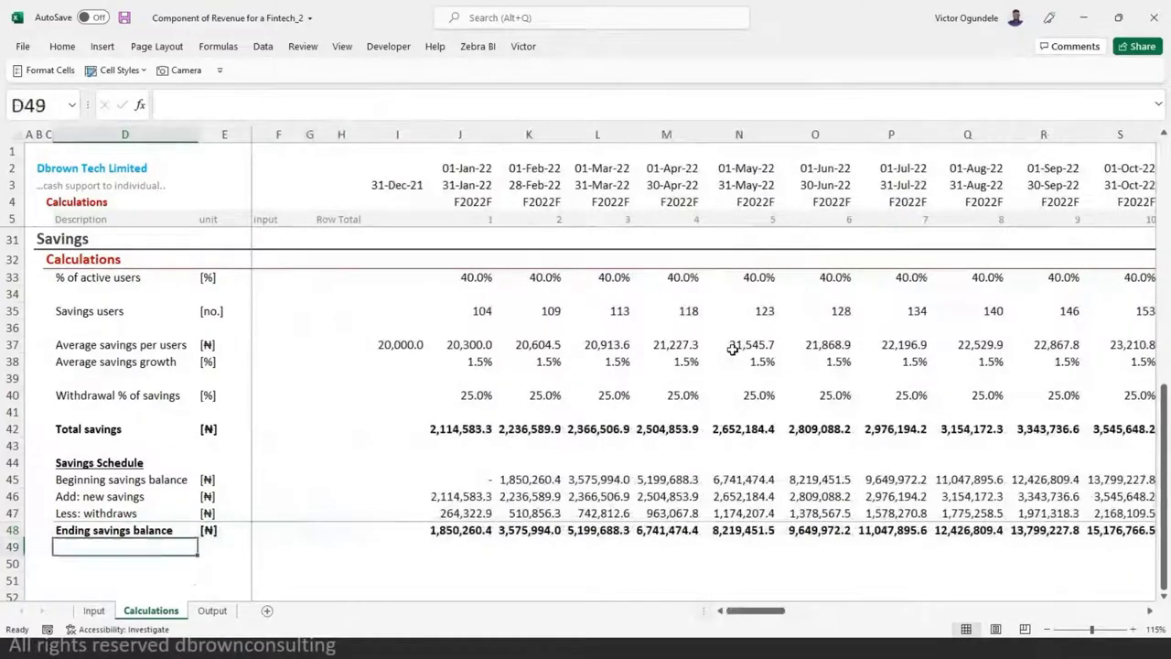
pyautogui.press('Down')
pyautogui.scroll(-1, 732, 348)
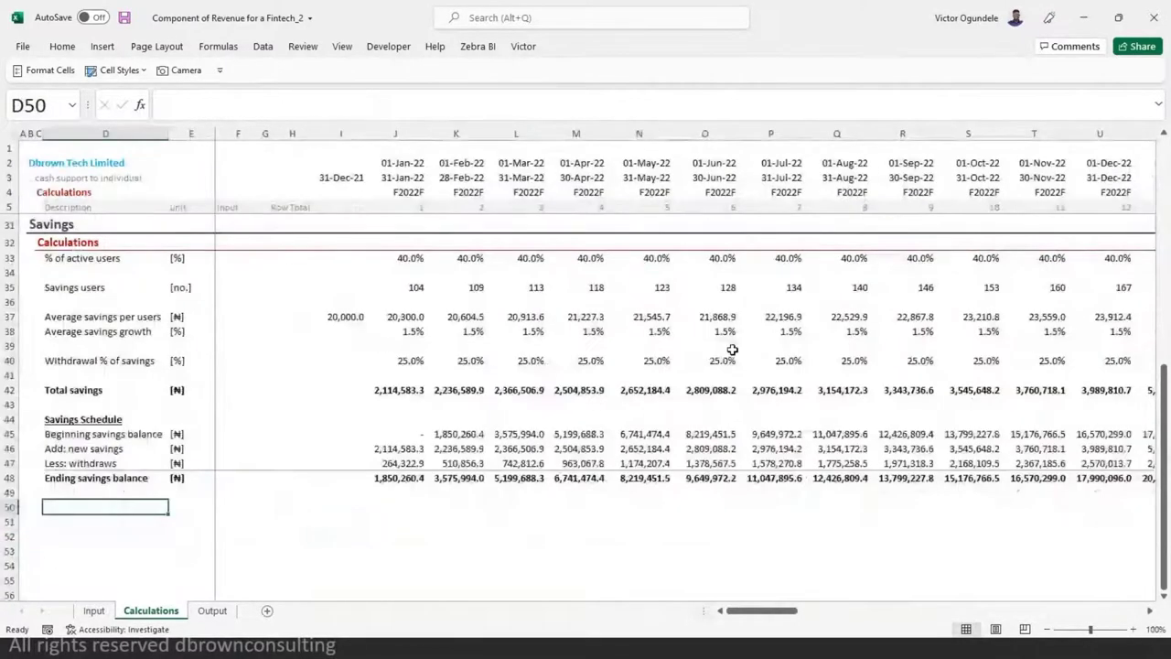
pyautogui.scroll(-1, 732, 349)
pyautogui.scroll(2, 732, 349)
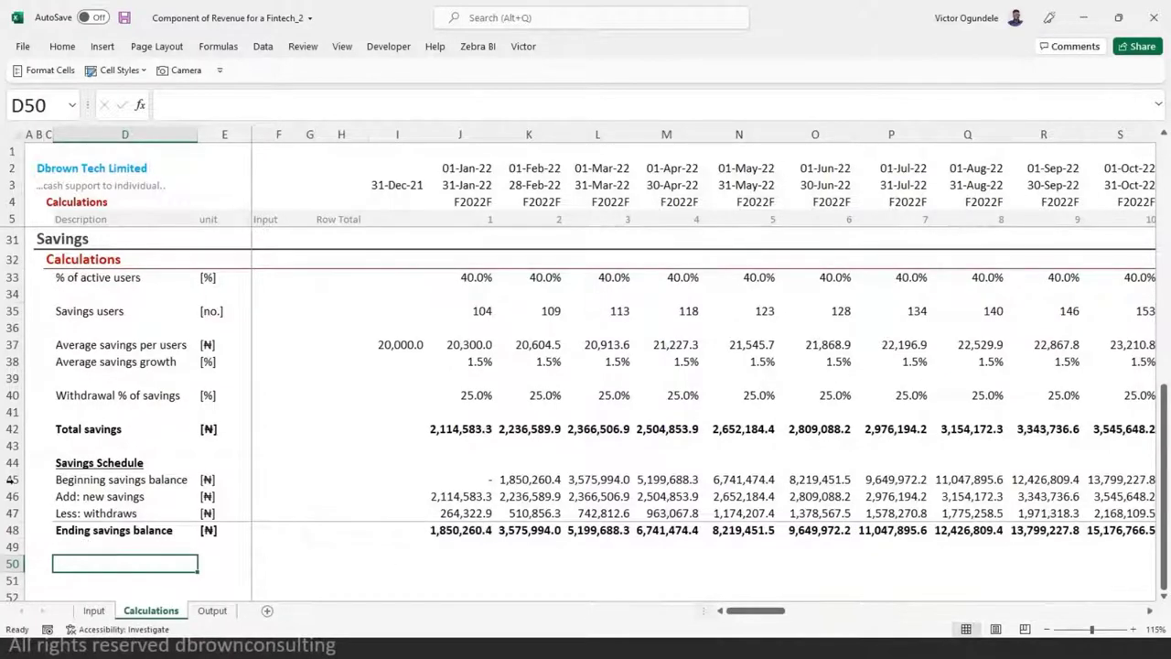
pyautogui.hotkey('ctrl', 'pageup')
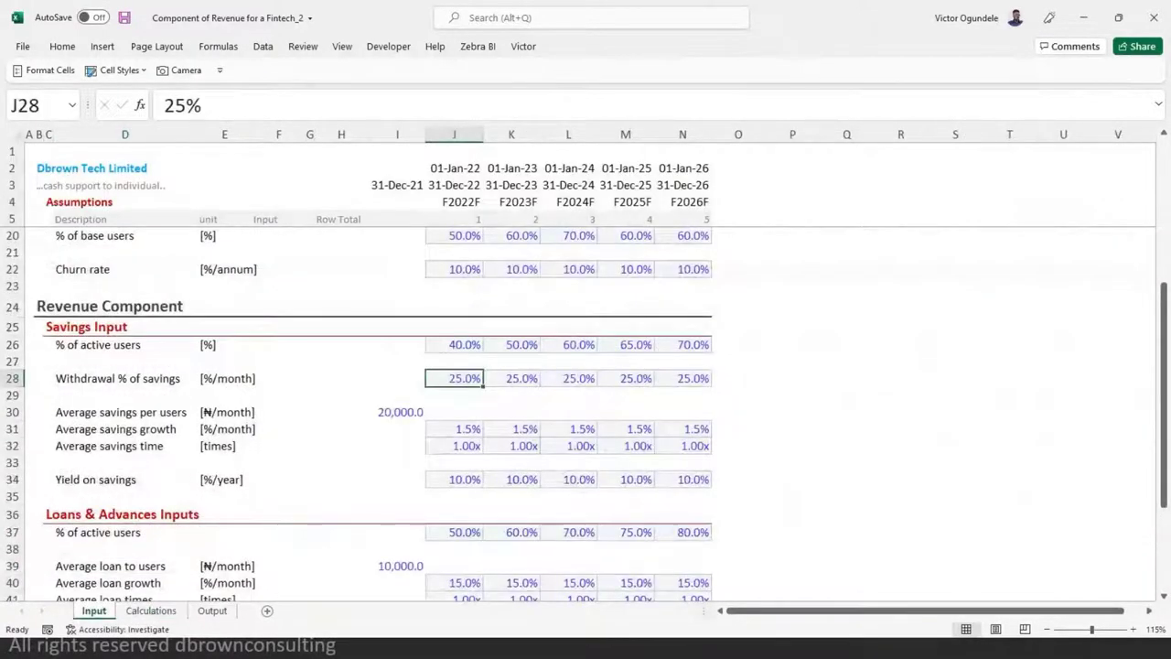
pyautogui.click(256, 479)
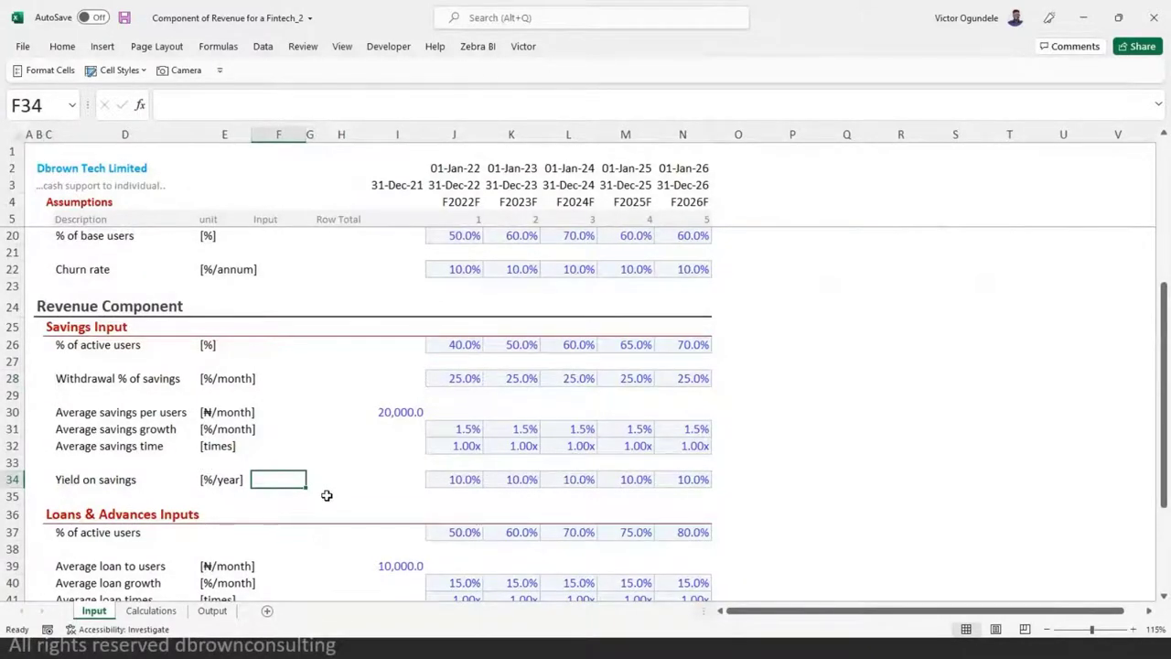
pyautogui.hotkey('ctrl', 'pagedown')
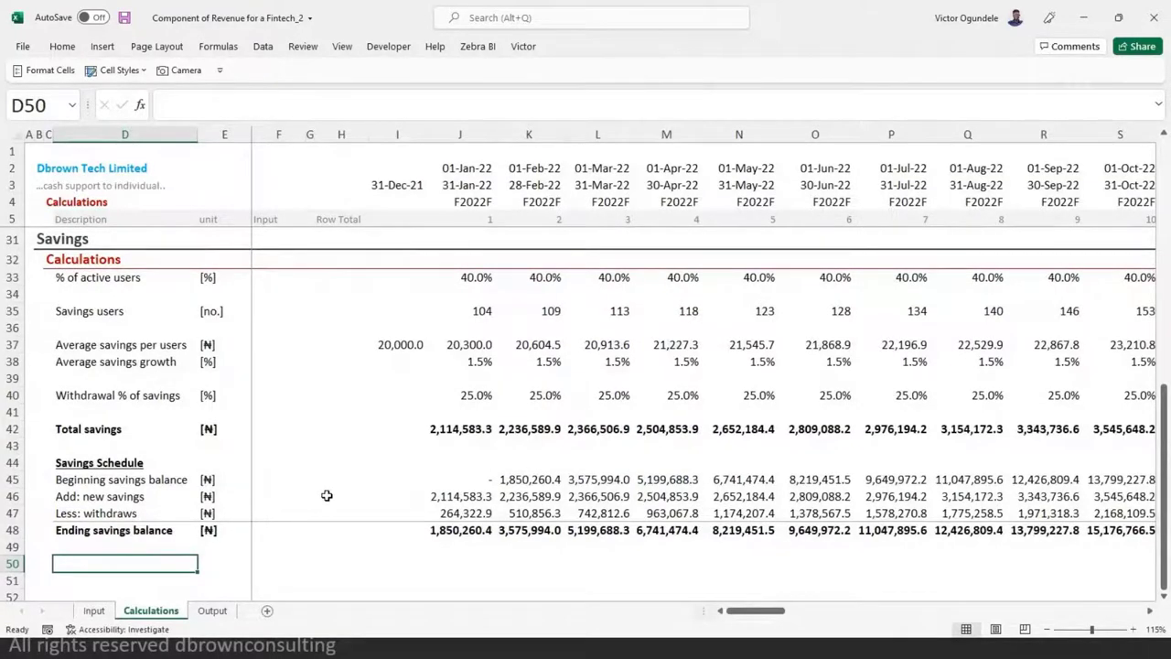
pyautogui.press('Up')
# - Add an 'Average savings' label in D50 with the [₦] unit in E50
pyautogui.press('Down')
pyautogui.write('Aver')
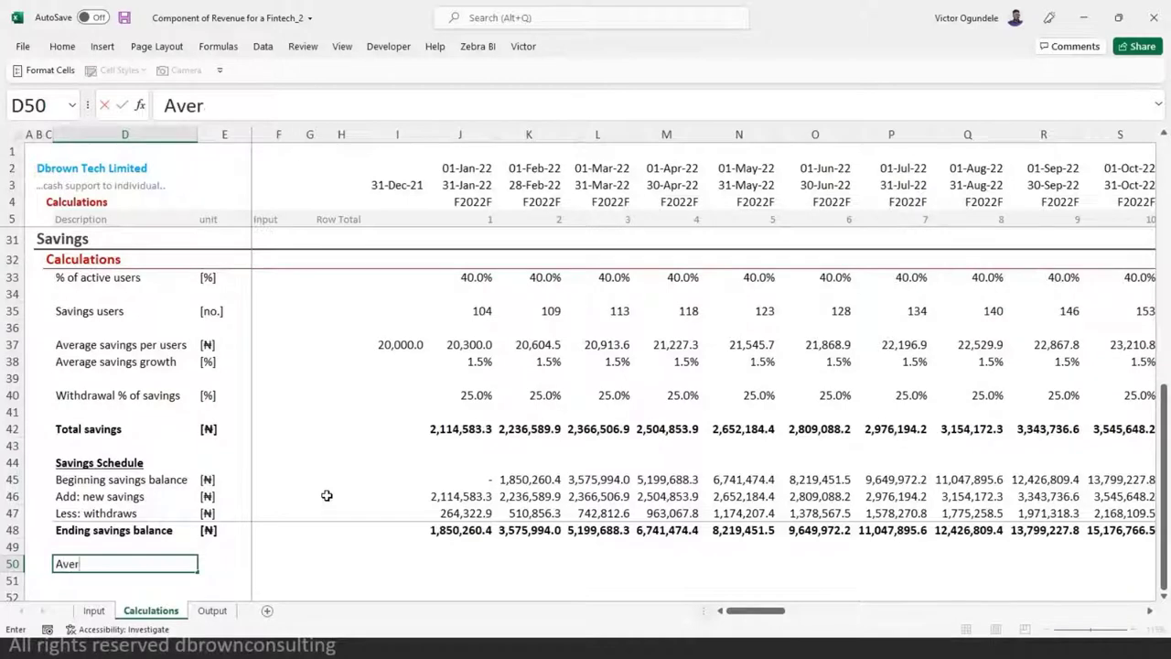
pyautogui.write('age savings')
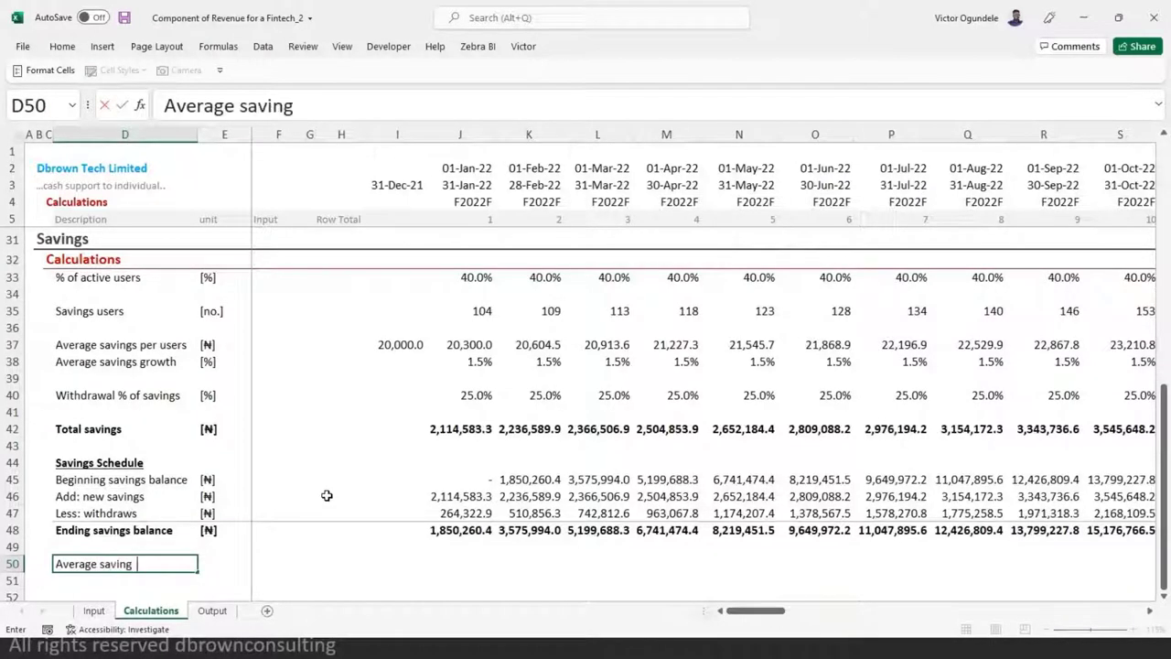
pyautogui.hotkey('ctrl', 'Return')
pyautogui.press('Right')
pyautogui.press('Up')
pyautogui.press('Up')
pyautogui.press('Up')
pyautogui.press('Up')
pyautogui.press('Up')
pyautogui.hotkey('shift', 'Down')
pyautogui.hotkey('shift', 'Down')
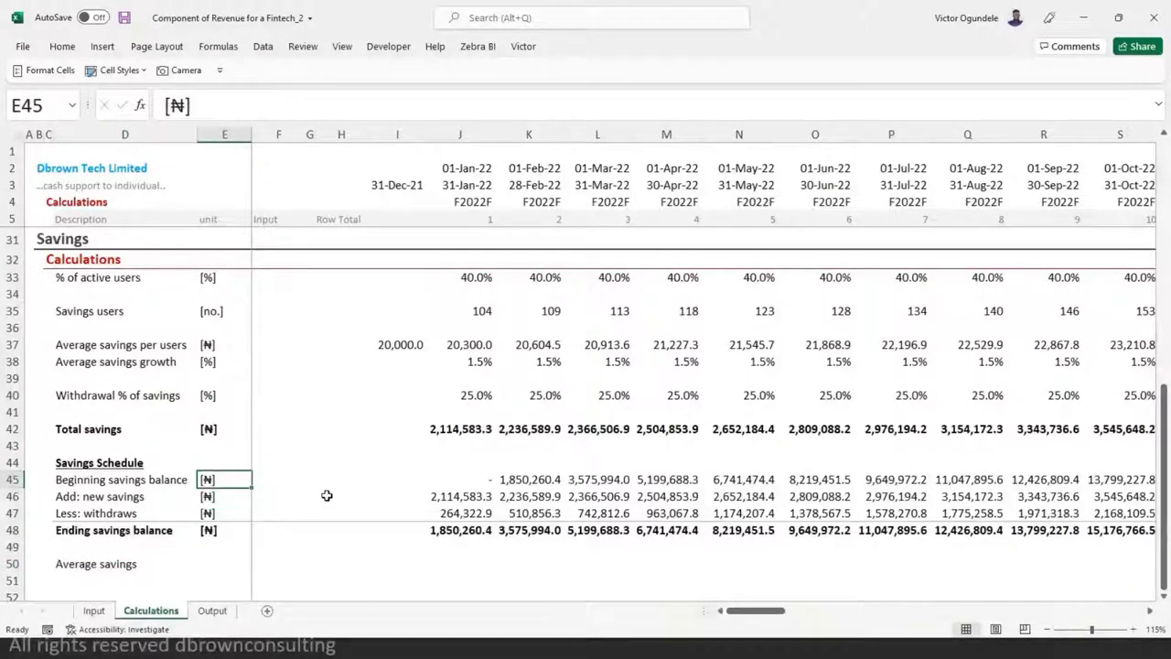
pyautogui.hotkey('ctrl', 'c')
pyautogui.hotkey('ctrl', 'Down')
pyautogui.hotkey('ctrl', 'Down')
pyautogui.hotkey('ctrl', 'Up')
pyautogui.press('Down')
pyautogui.press('Down')
pyautogui.hotkey('ctrl', 'v')
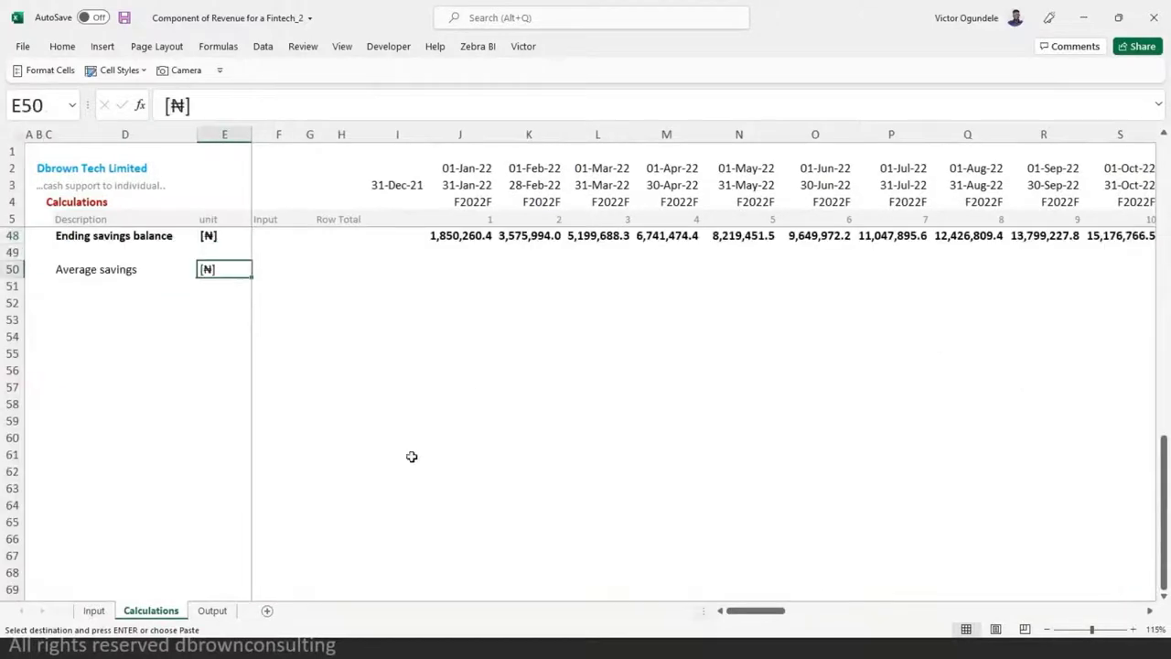
# - Enter =AVERAGE(I48:J48) in J50 and fill it across, starting at 1,850,260.4
pyautogui.scroll(3, 494, 456)
pyautogui.click(465, 423)
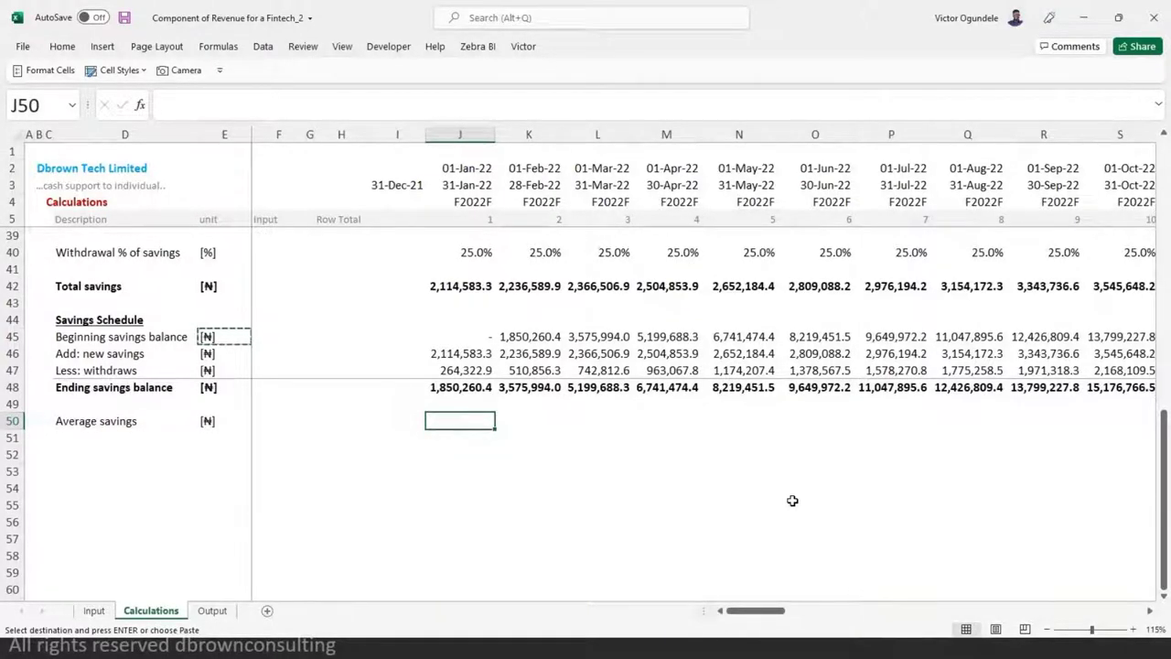
pyautogui.write('=ave')
pyautogui.press('Down')
pyautogui.press('Tab')
pyautogui.press('Up')
pyautogui.press('Up')
pyautogui.hotkey('shift', 'Left')
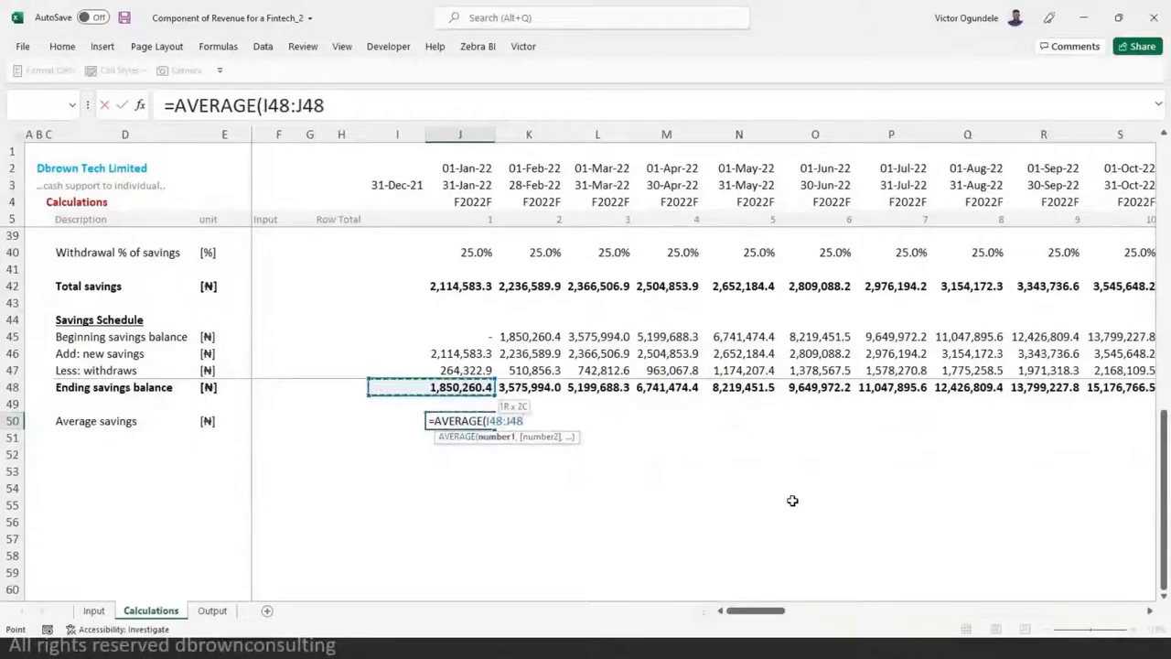
pyautogui.write(')')
pyautogui.hotkey('ctrl', 'Return')
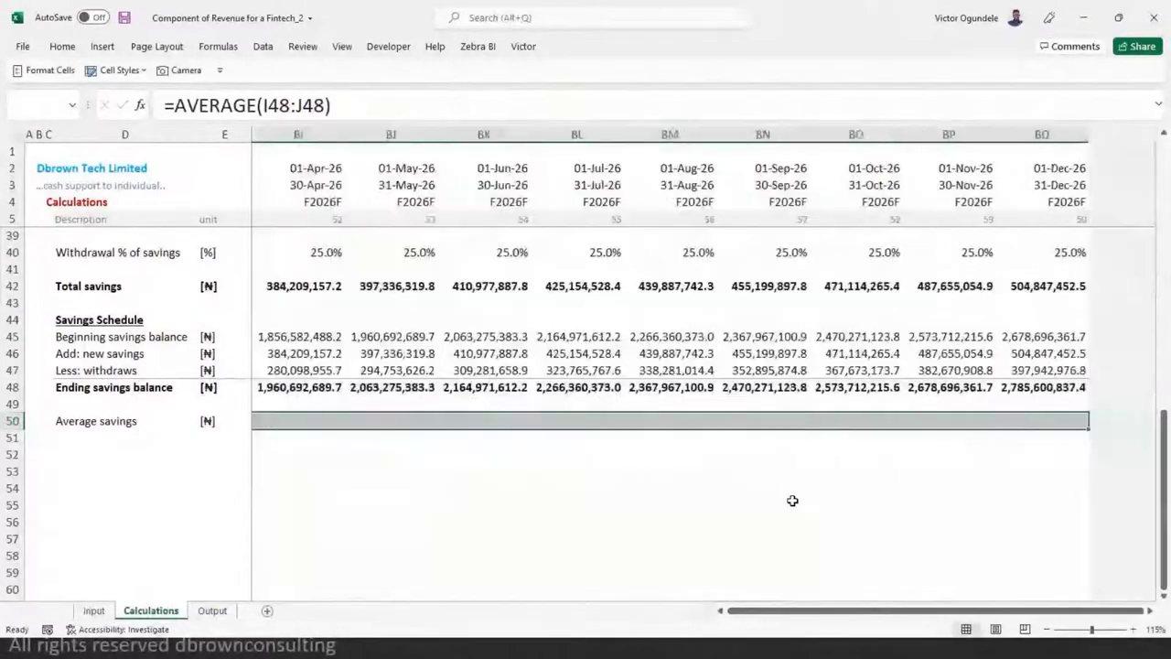
# - Make the whole Average savings row bold
pyautogui.press('Home')
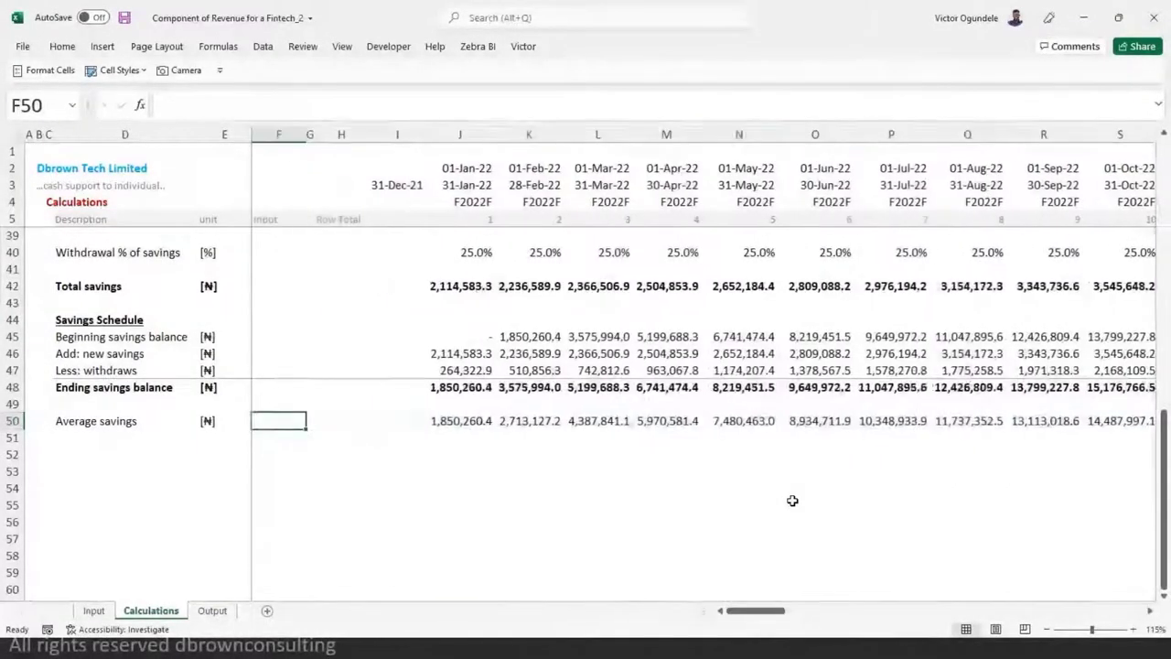
pyautogui.press('Left')
pyautogui.press('Left')
pyautogui.press('Left')
pyautogui.press('Left')
pyautogui.press('Left')
pyautogui.hotkey('ctrl', 'Right')
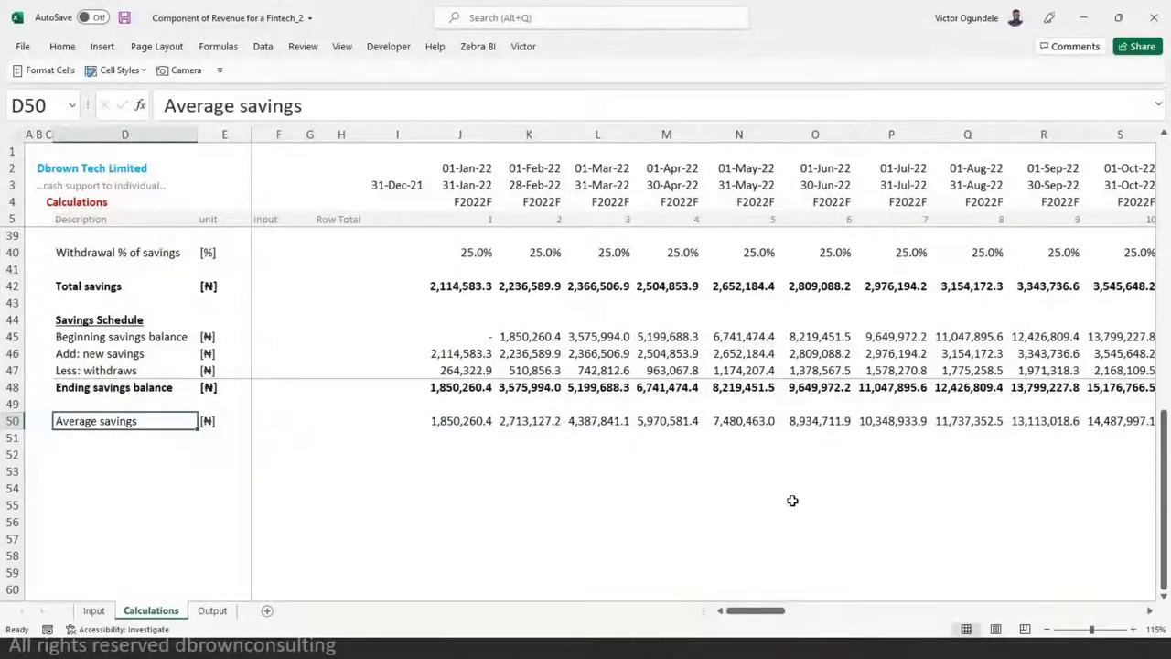
pyautogui.hotkey('ctrl', 'shift', 'Right')
pyautogui.hotkey('ctrl', 'shift', 'Right')
pyautogui.hotkey('ctrl', 'shift', 'Right')
pyautogui.hotkey('ctrl', 'b')
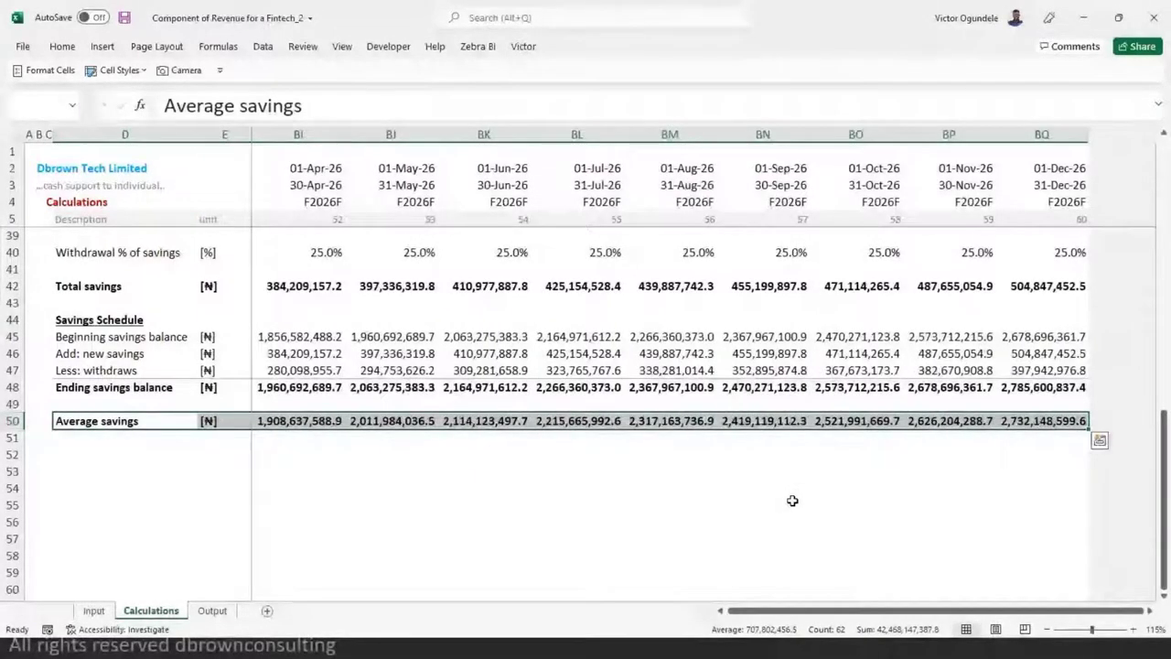
pyautogui.press('Left')
pyautogui.press('Home')
pyautogui.press('Right')
pyautogui.press('Left')
pyautogui.press('Left')
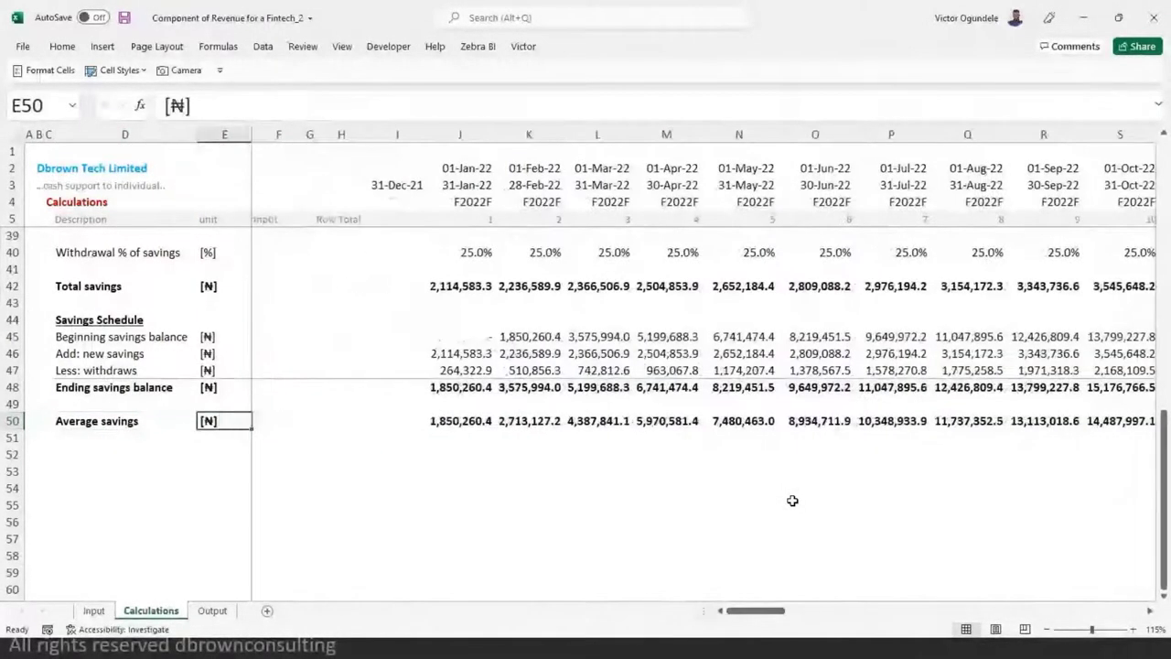
pyautogui.press('Left')
pyautogui.press('Down')
pyautogui.press('Down')
# - Link D52 to the Input sheet's 'Yield on savings' label with =Input!D34
pyautogui.write('=')
pyautogui.hotkey('ctrl', 'pageup')
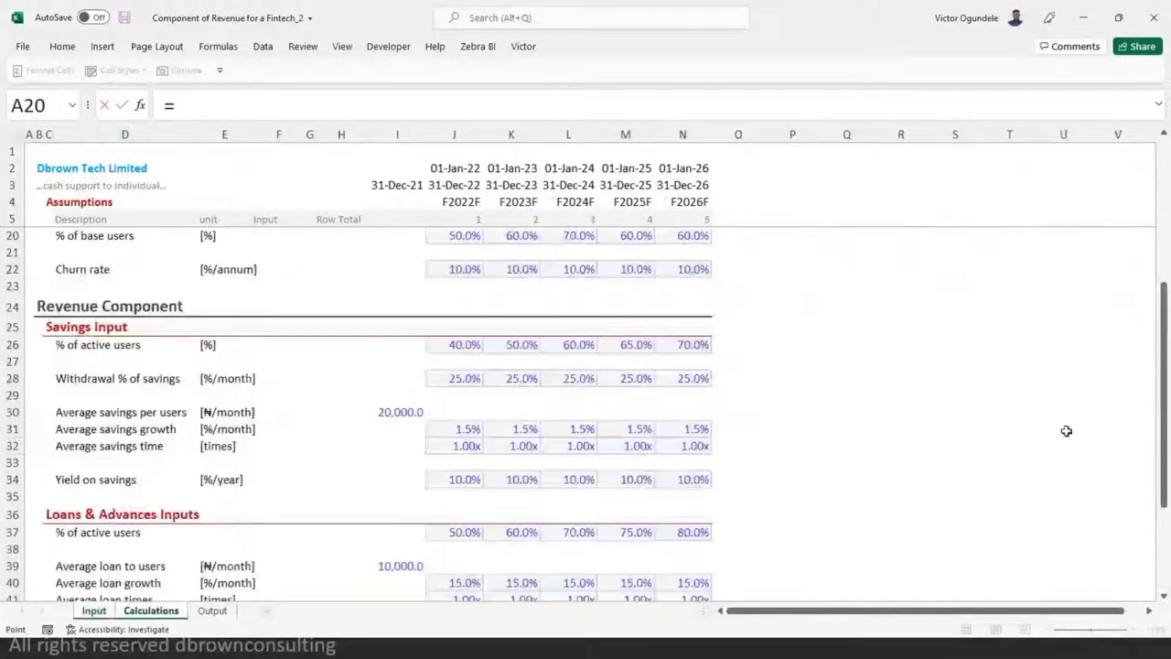
pyautogui.click(132, 483)
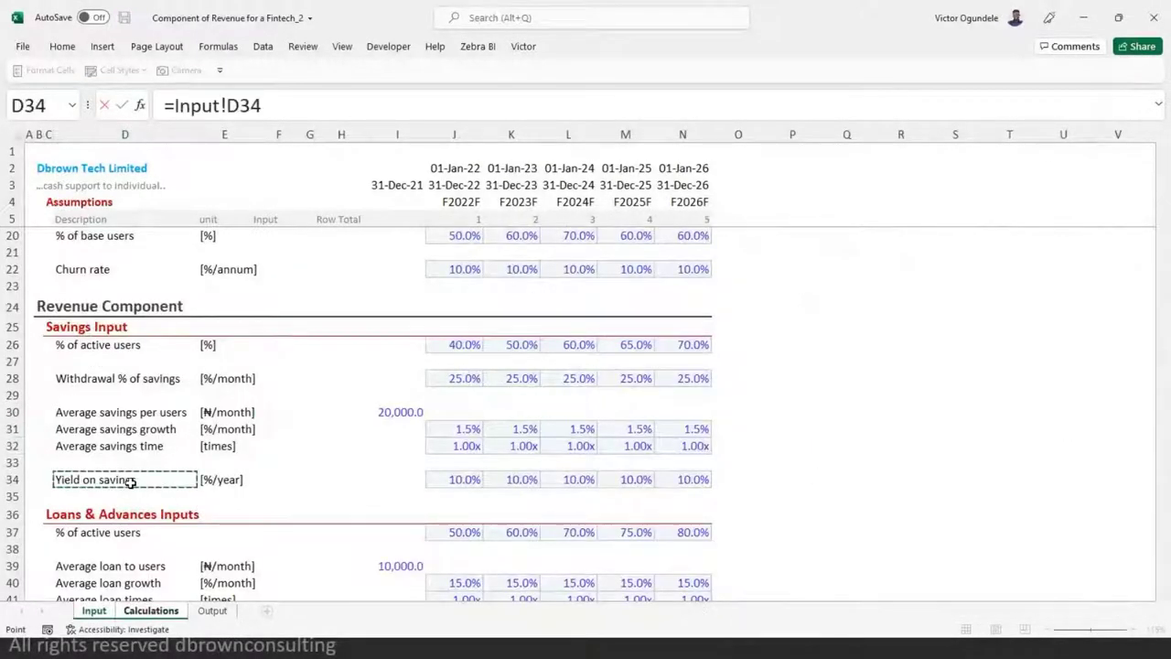
pyautogui.hotkey('ctrl', 'Return')
pyautogui.scroll(-1, 452, 647)
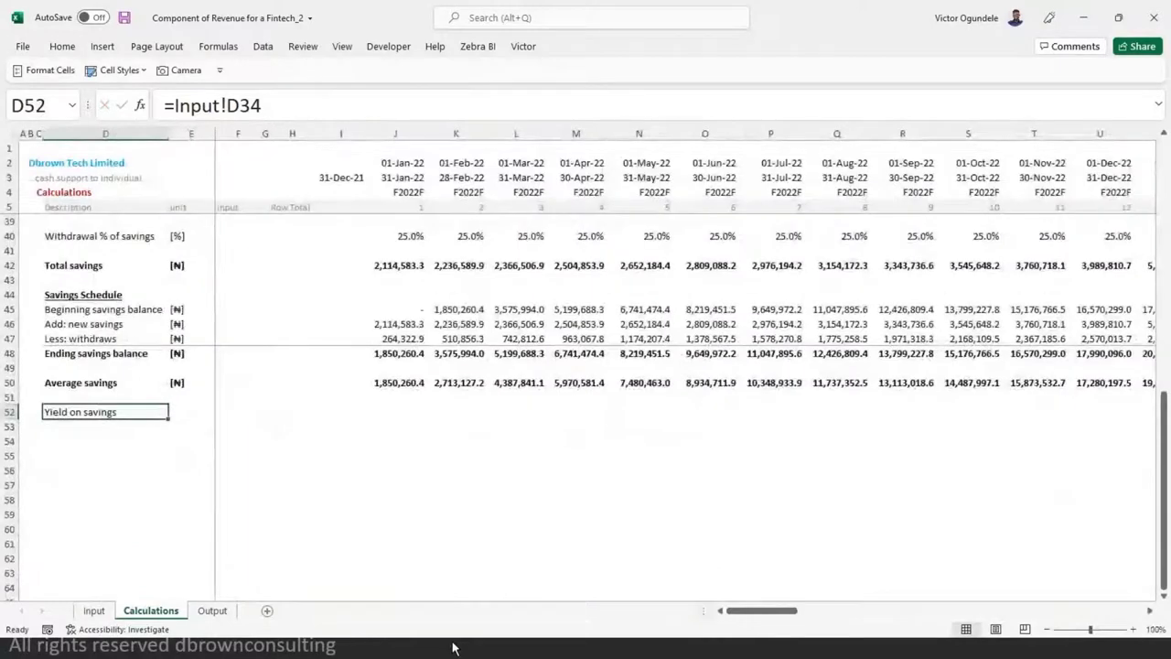
pyautogui.scroll(4, 610, 413)
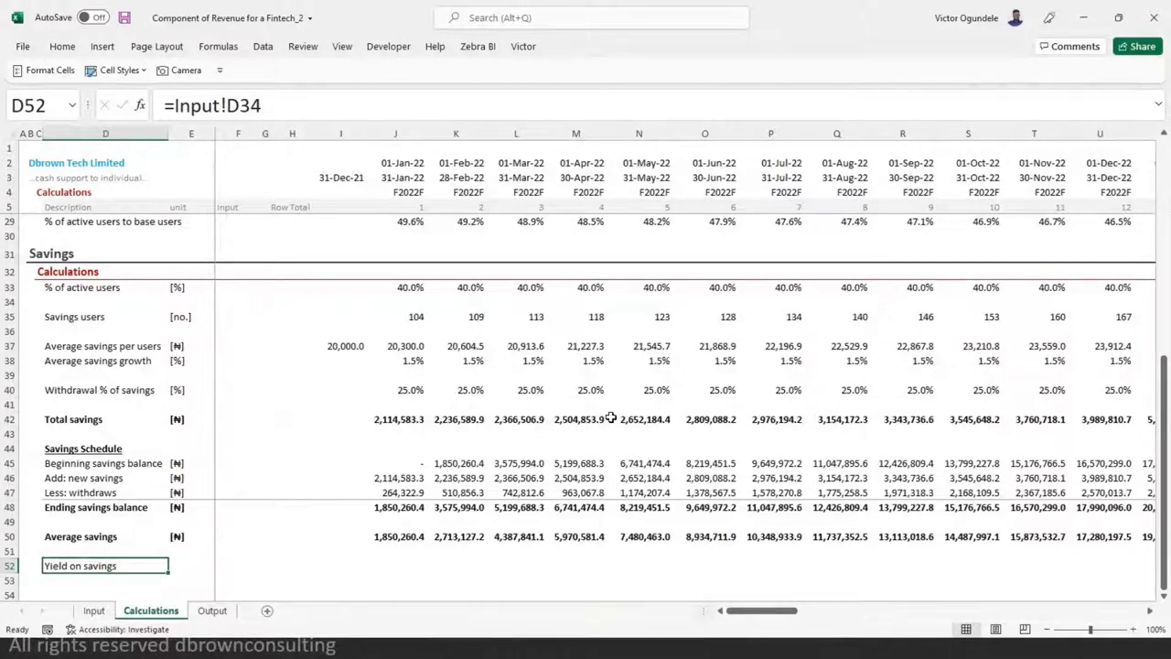
# - Review the J37 and J38 savings formulas, then copy J40's Withdrawal % LOOKUP formula
pyautogui.click(411, 346)
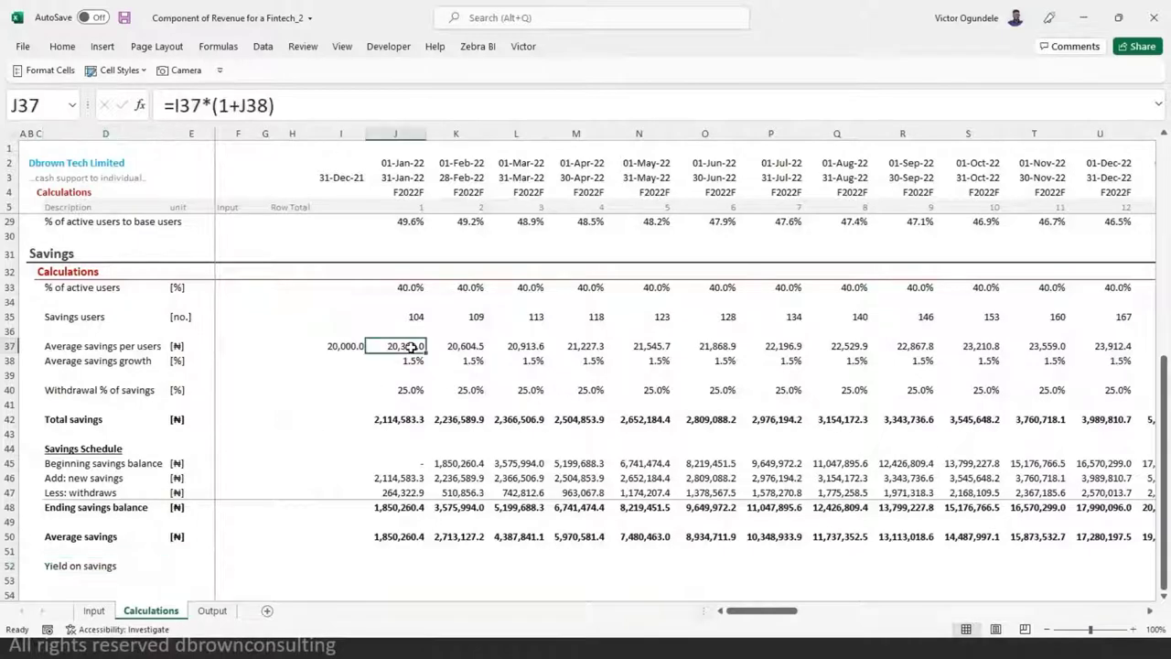
pyautogui.click(409, 364)
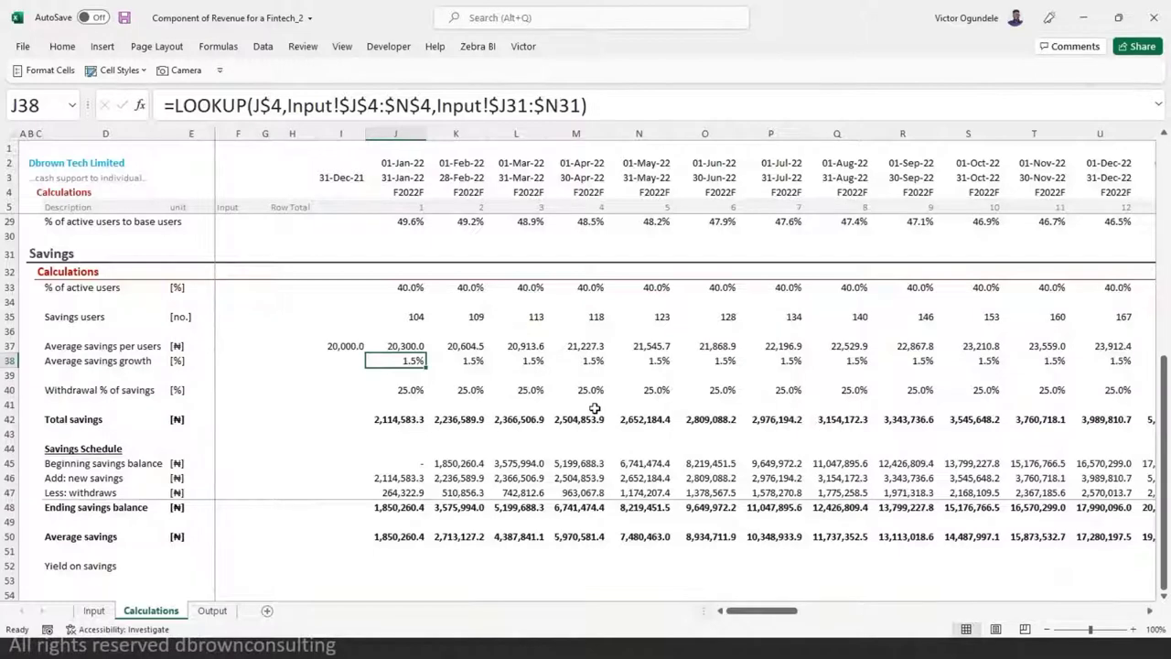
pyautogui.press('Down')
pyautogui.press('Down')
pyautogui.press('Down')
pyautogui.press('Down')
pyautogui.press('Down')
pyautogui.press('Down')
pyautogui.press('Down')
pyautogui.press('Down')
pyautogui.press('Down')
pyautogui.press('Down')
pyautogui.press('Down')
pyautogui.press('Down')
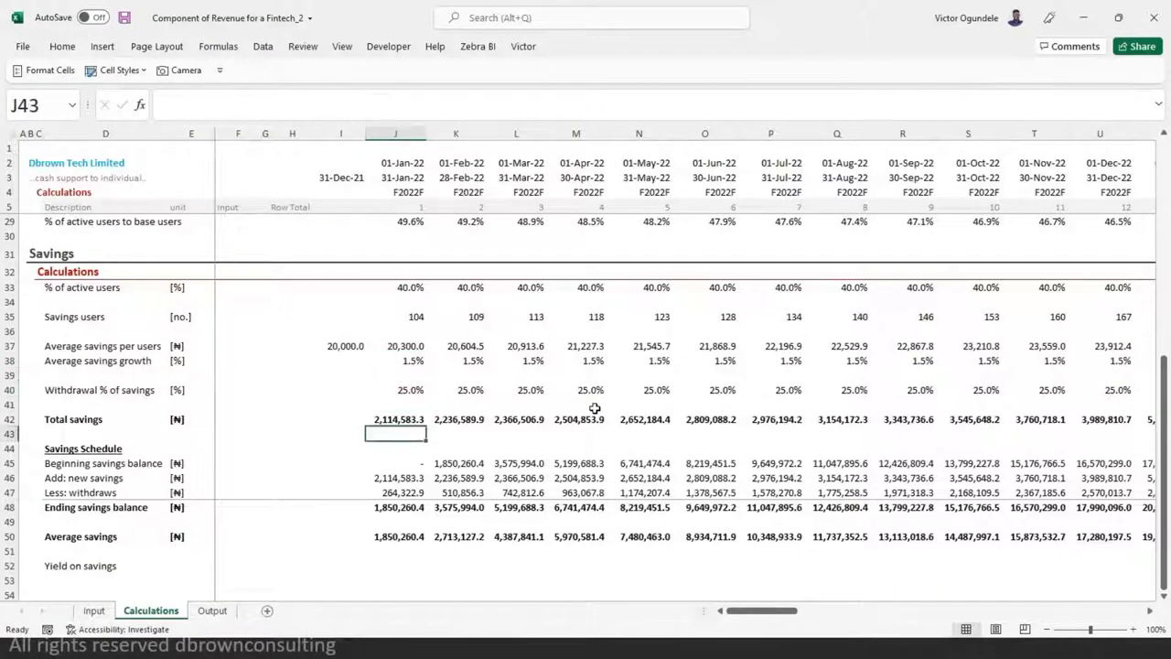
pyautogui.press('Down')
pyautogui.press('Down')
pyautogui.press('Up')
pyautogui.press('Up')
pyautogui.press('Up')
pyautogui.press('Up')
pyautogui.press('Up')
pyautogui.press('Up')
pyautogui.press('Up')
pyautogui.press('Up')
pyautogui.press('Up')
pyautogui.press('Up')
pyautogui.press('Up')
pyautogui.press('Up')
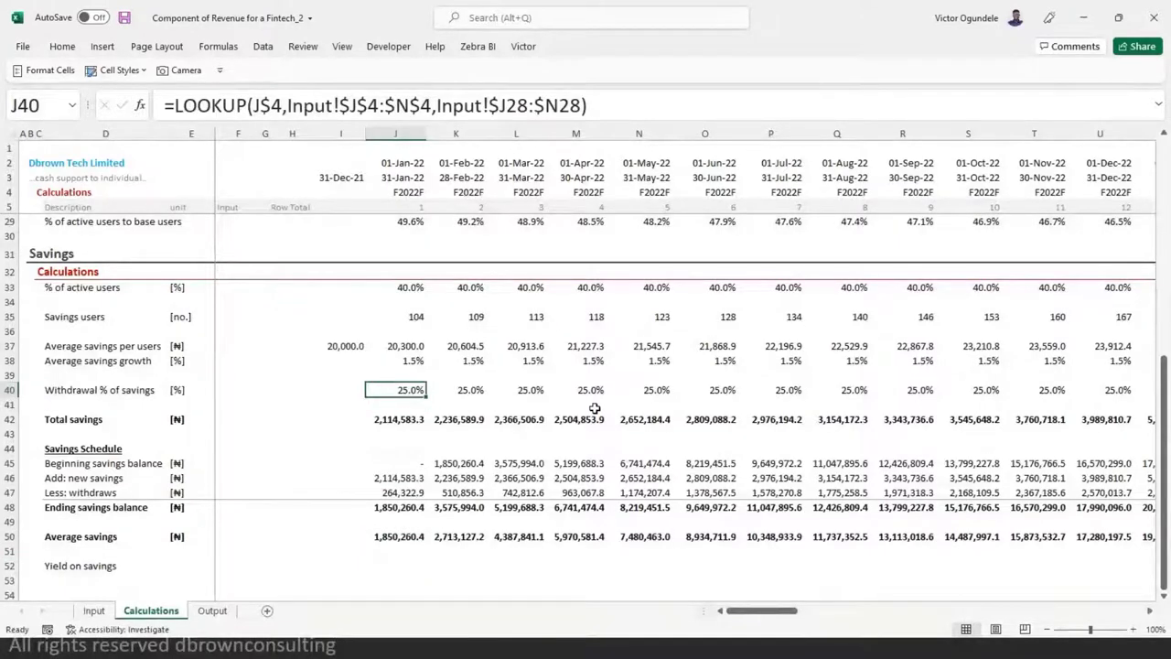
pyautogui.hotkey('ctrl', 'c')
pyautogui.press('Down')
pyautogui.press('Down')
pyautogui.press('Down')
pyautogui.press('Down')
pyautogui.press('Down')
pyautogui.press('Down')
pyautogui.press('Down')
pyautogui.press('Down')
pyautogui.press('Down')
pyautogui.press('Down')
pyautogui.press('Down')
pyautogui.press('Down')
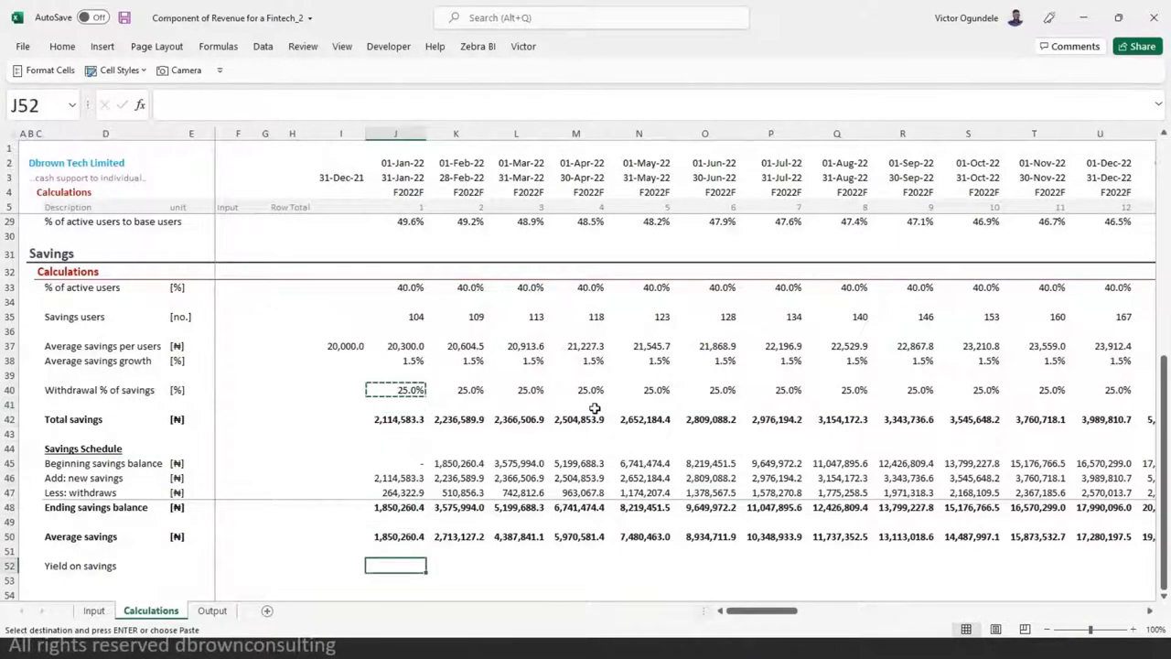
# - Paste the lookup formula into Yield on savings and check the Input sheet's 10% yield
pyautogui.hotkey('ctrl', 'v')
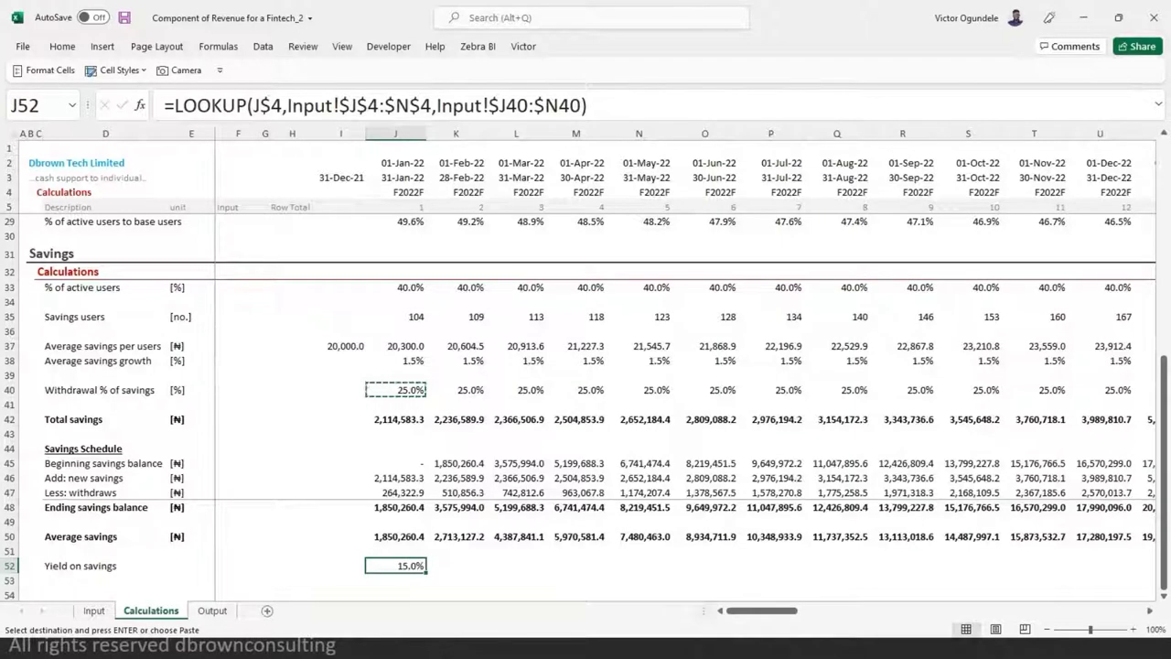
pyautogui.click(94, 610)
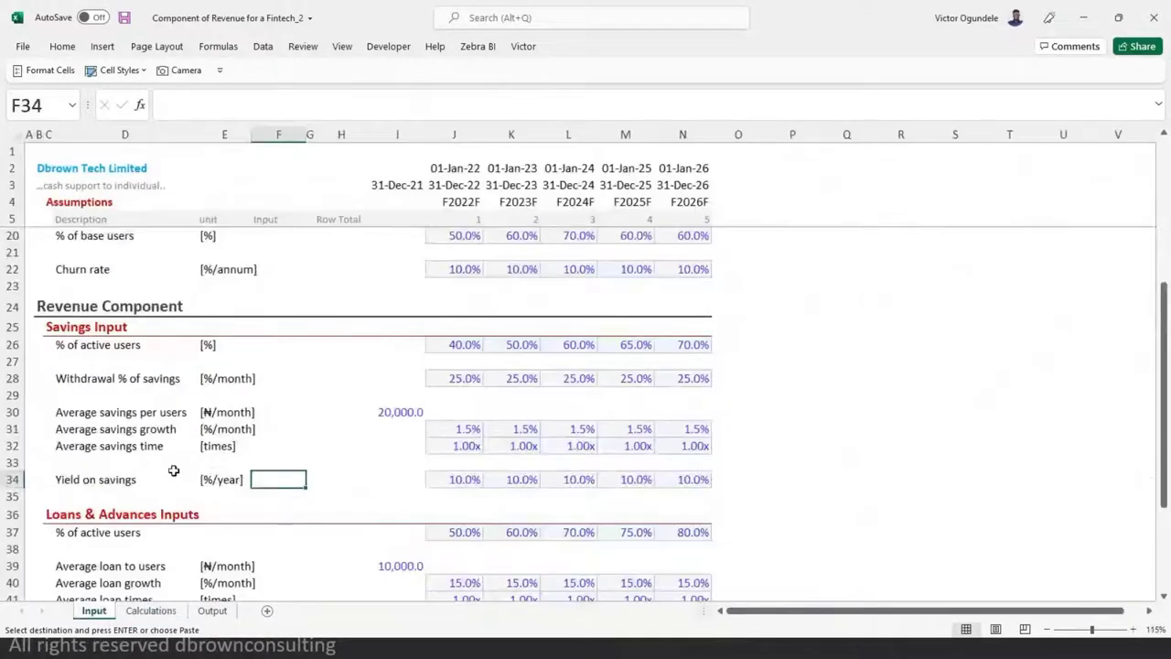
pyautogui.click(212, 610)
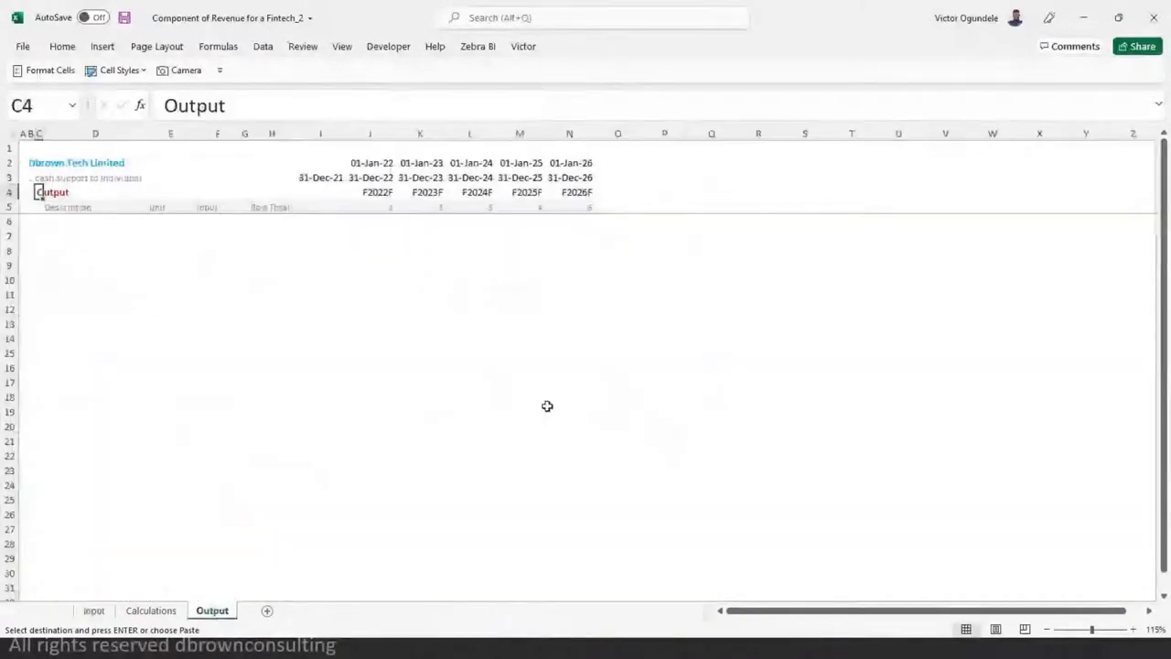
pyautogui.click(151, 611)
pyautogui.scroll(4, 518, 335)
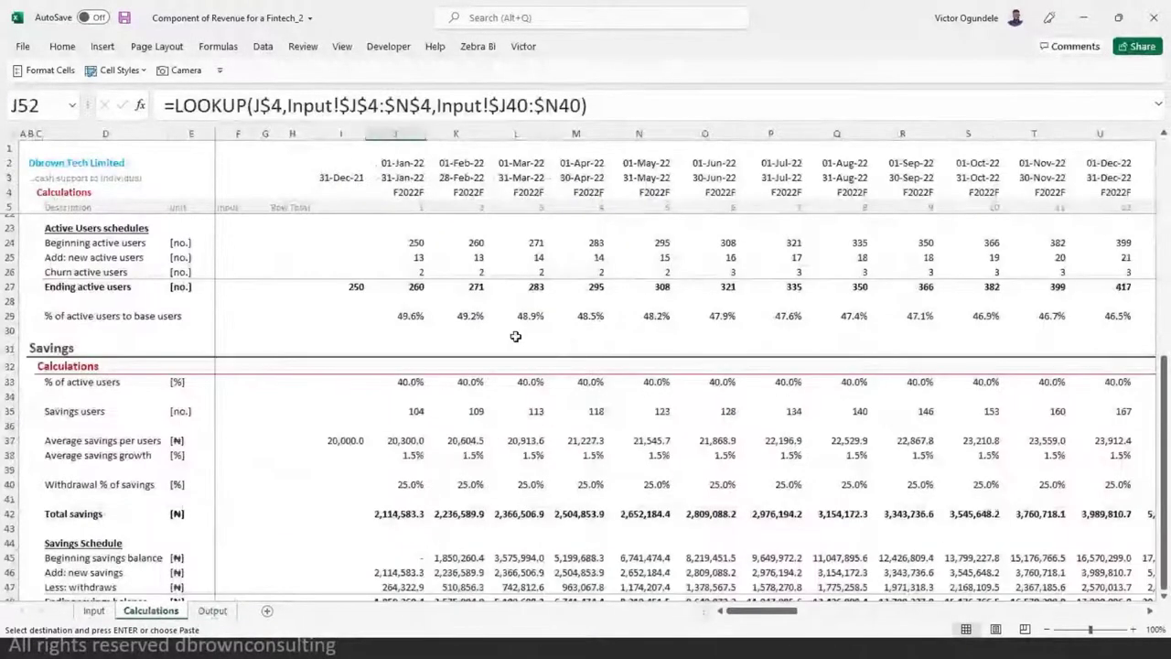
pyautogui.click(95, 611)
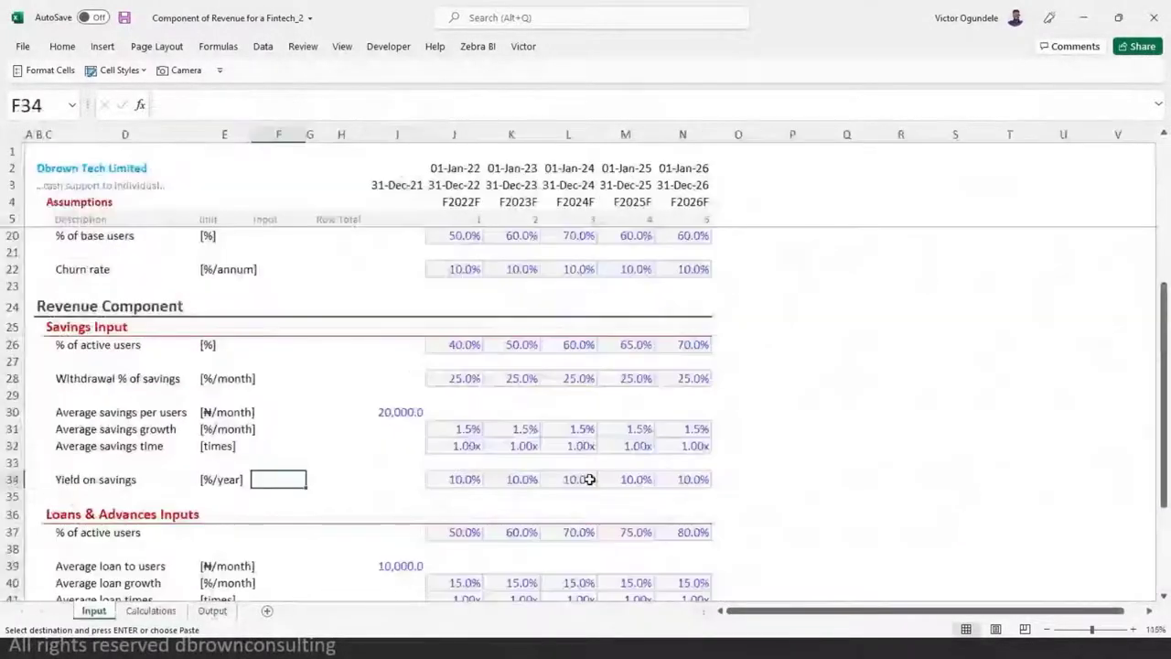
pyautogui.click(454, 479)
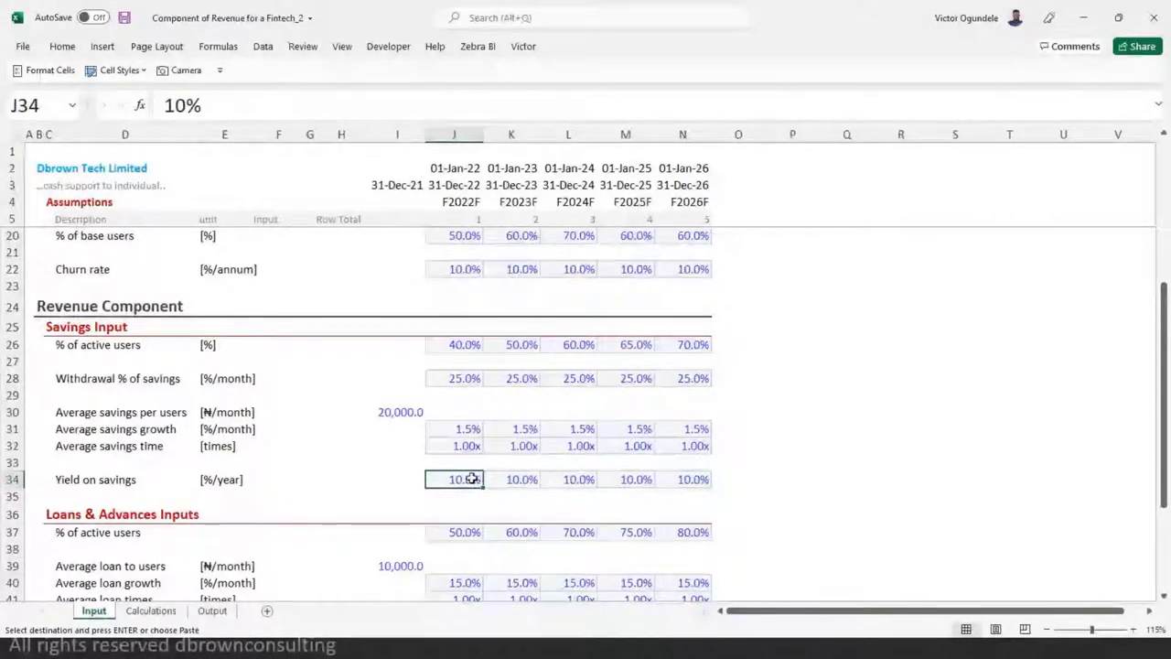
pyautogui.click(151, 610)
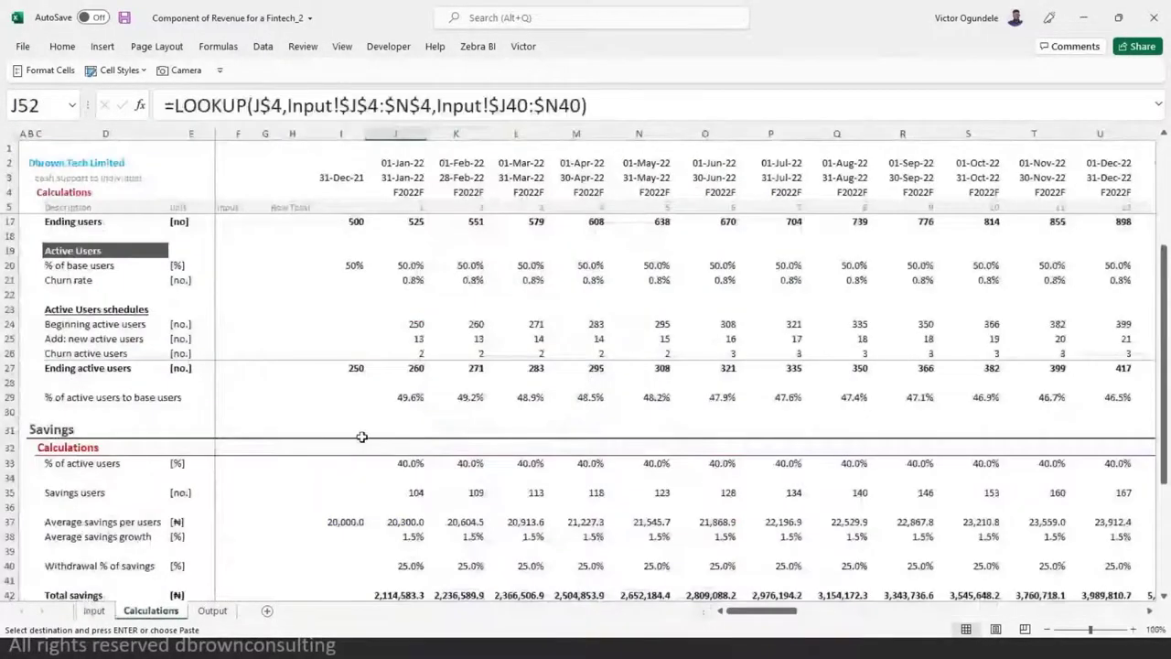
pyautogui.scroll(3, 360, 439)
# - Copy the monthly churn formula into the January Yield on savings cell J52
pyautogui.click(416, 399)
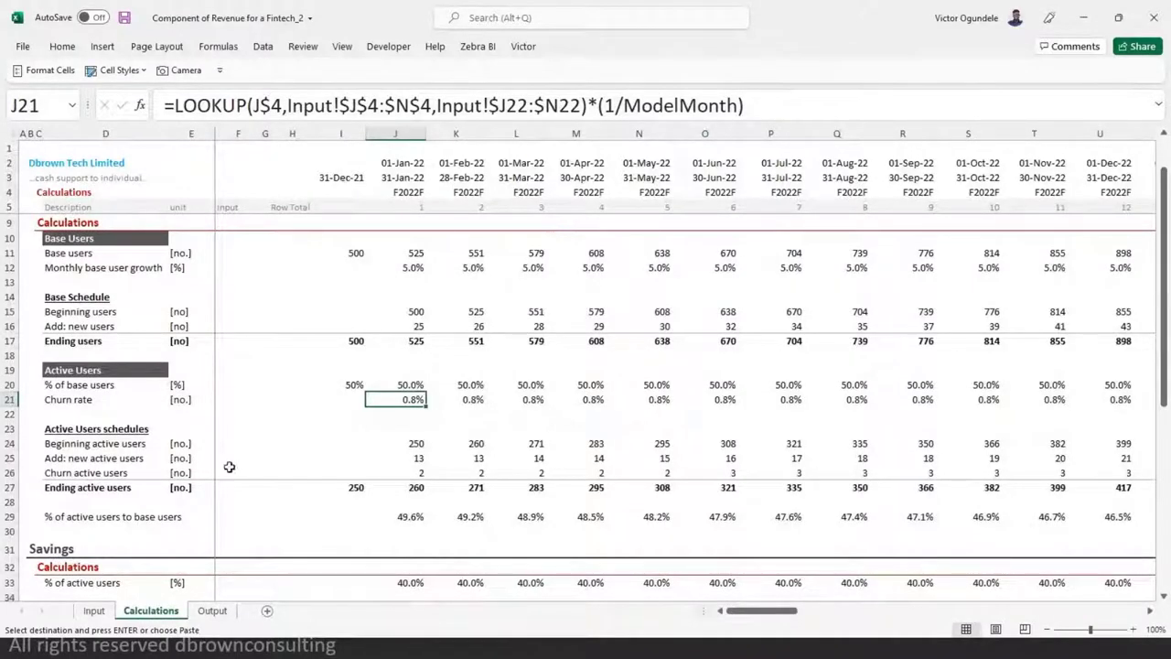
pyautogui.hotkey('ctrl', 'c')
pyautogui.scroll(-11, 414, 402)
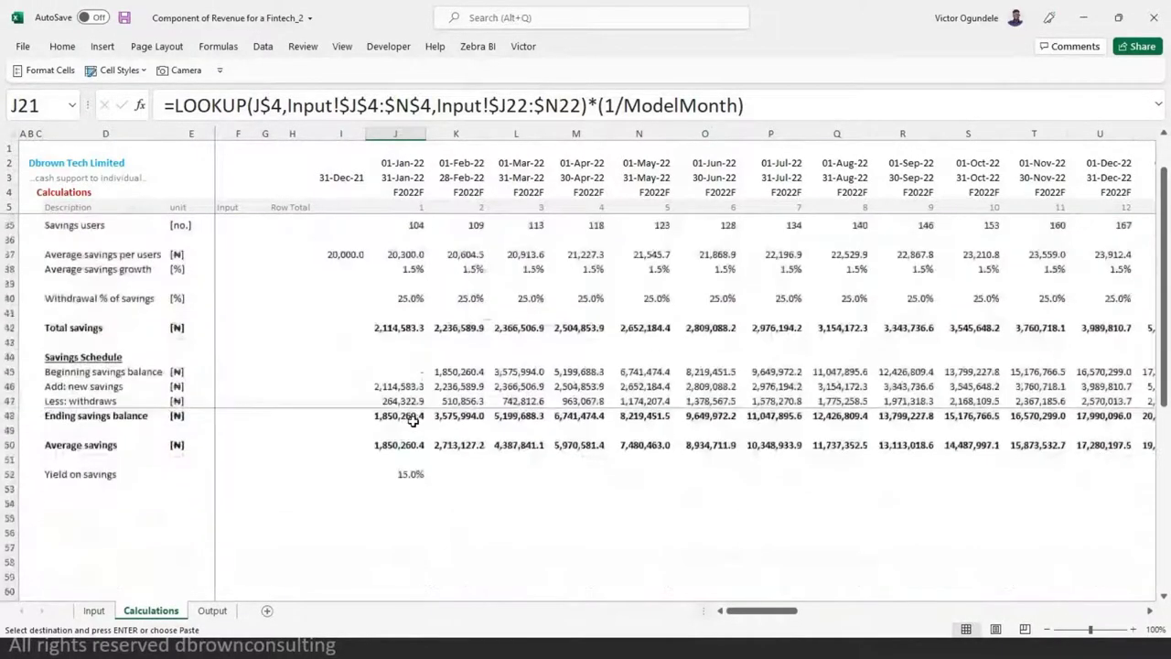
pyautogui.click(402, 367)
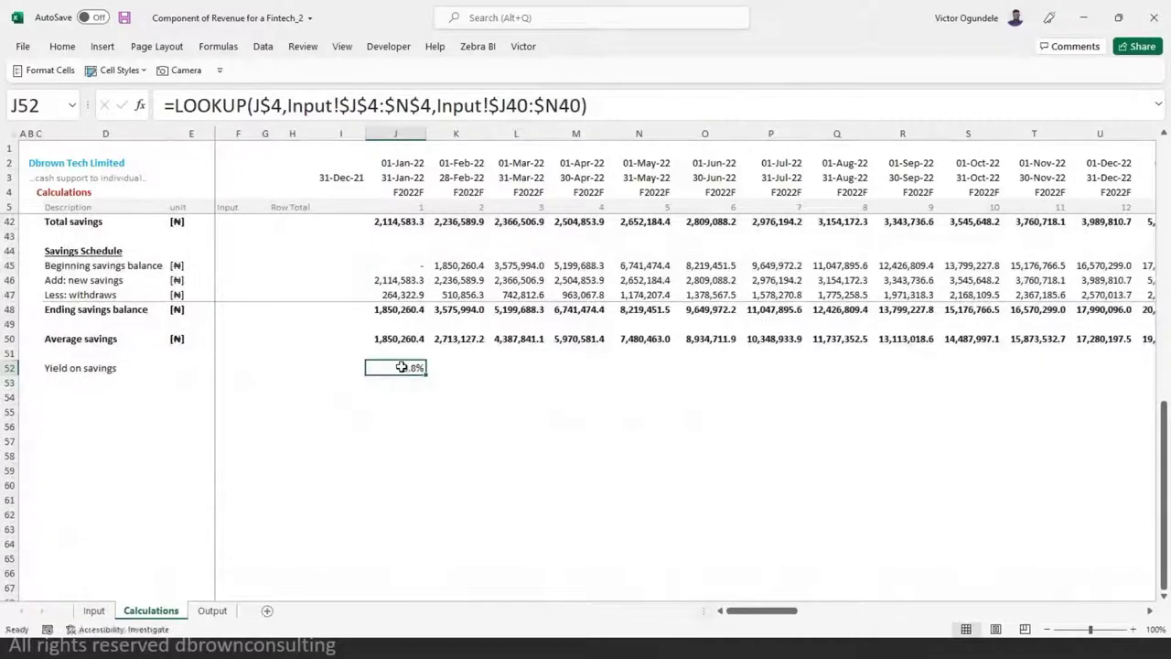
pyautogui.hotkey('ctrl', 'v')
# - Edit the yield formula's ranges to reference Input!$J34:$N34
pyautogui.hotkey('ctrl', 'pageup')
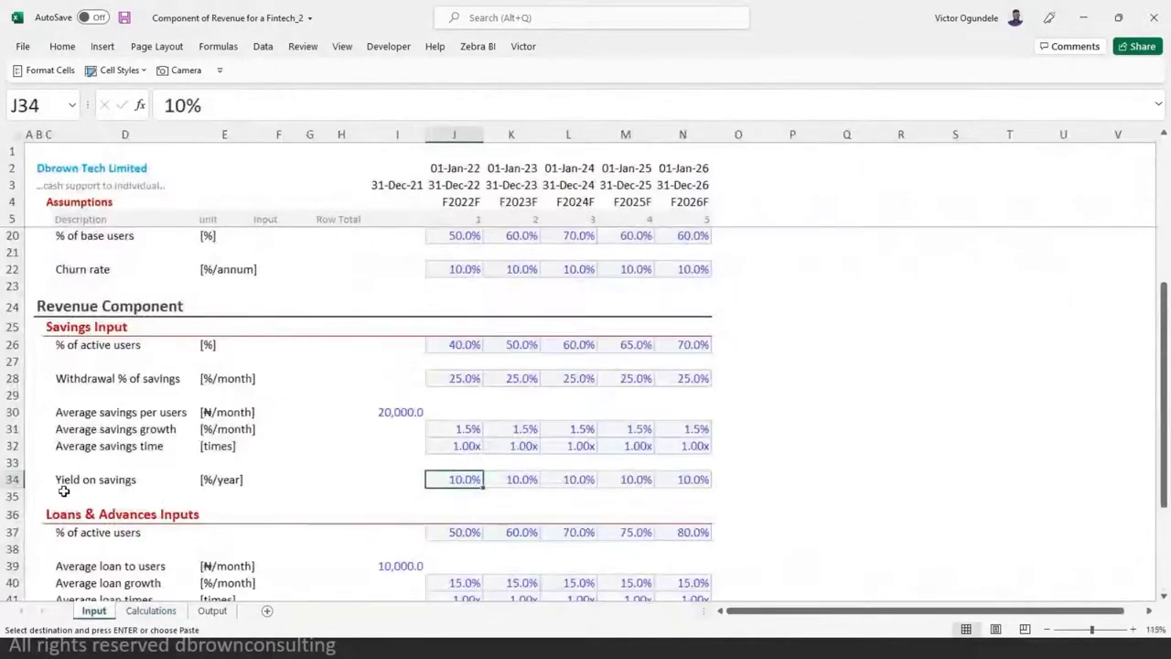
pyautogui.hotkey('ctrl', 'pagedown')
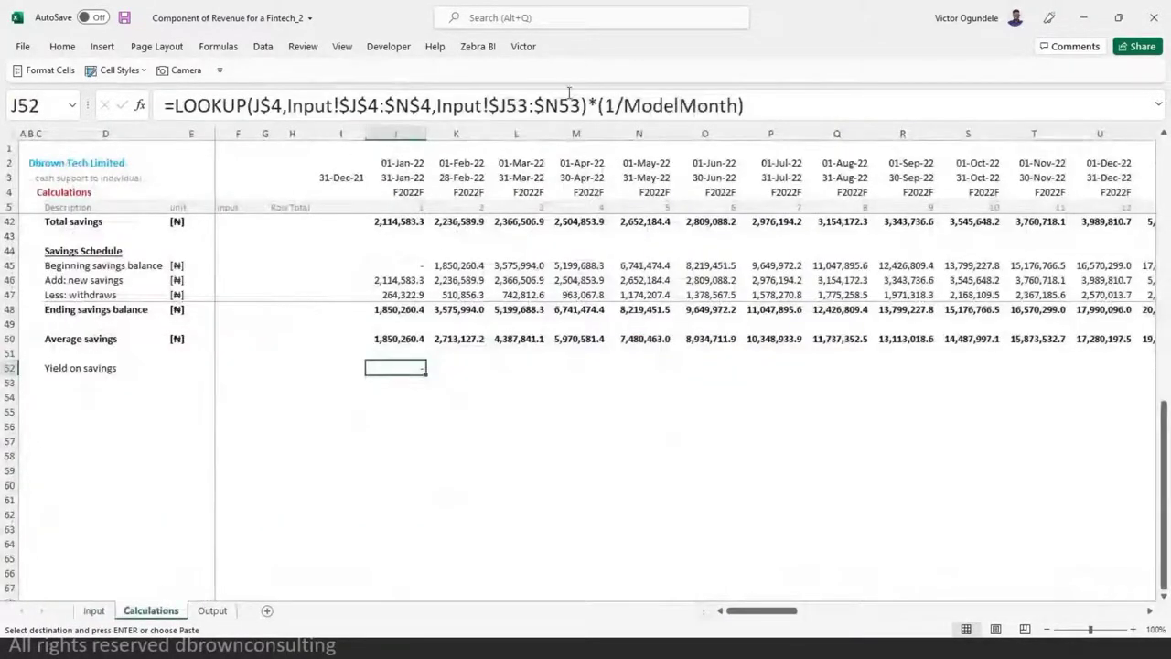
pyautogui.click(517, 106)
pyautogui.moveTo(506, 106); pyautogui.dragTo(524, 135)
pyautogui.write('4')
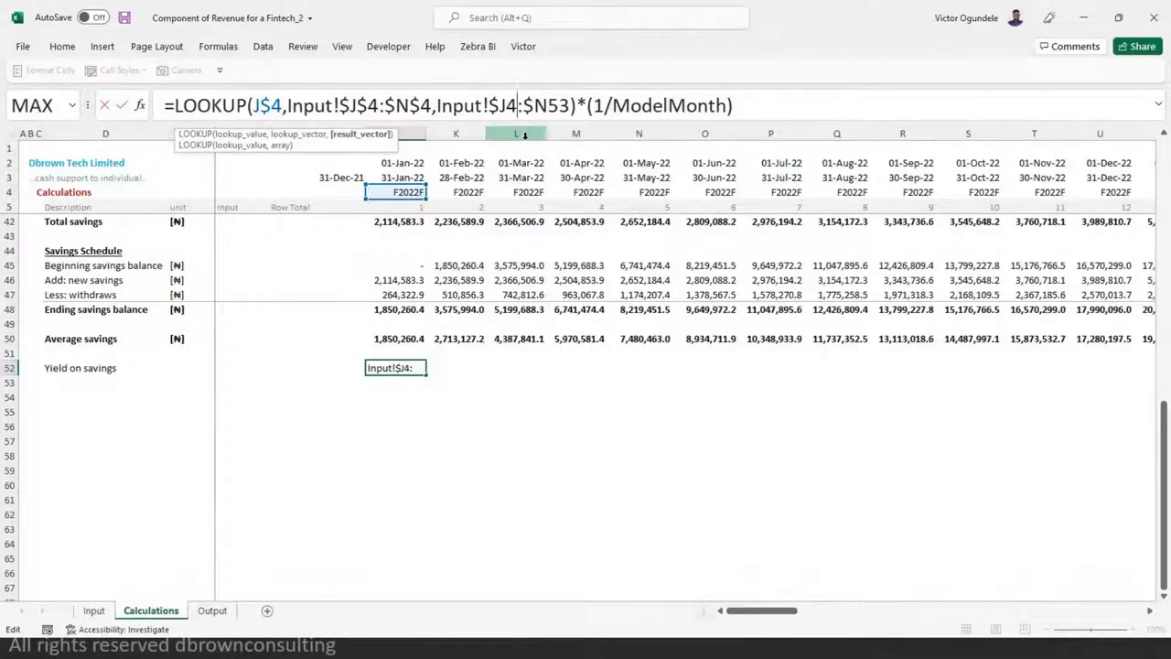
pyautogui.write('4')
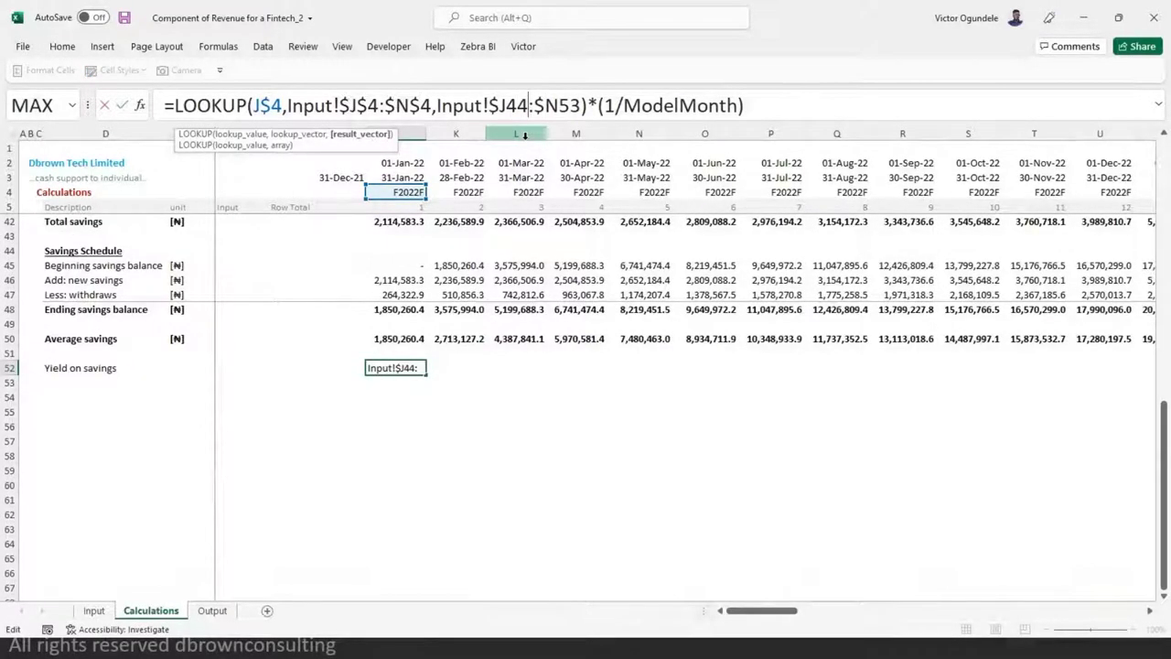
pyautogui.press('Right')
pyautogui.press('Right')
pyautogui.press('Right')
pyautogui.hotkey('shift', 'Right')
pyautogui.hotkey('shift', 'Right')
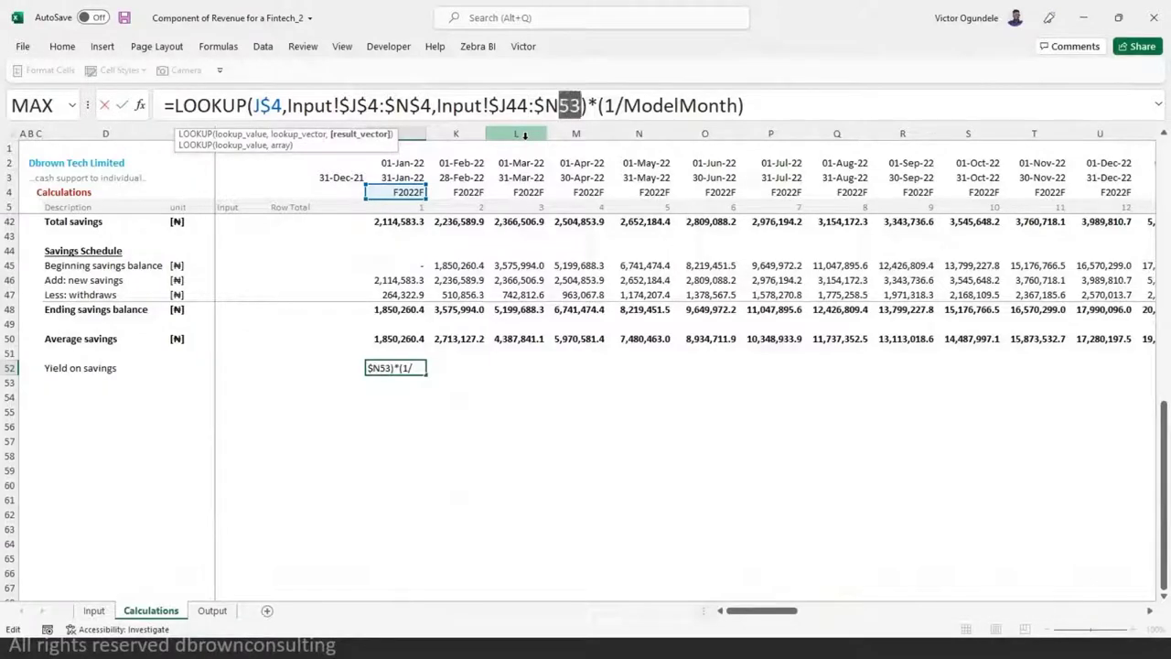
pyautogui.write('44')
pyautogui.hotkey('ctrl', 'Return')
pyautogui.hotkey('ctrl', 'pageup')
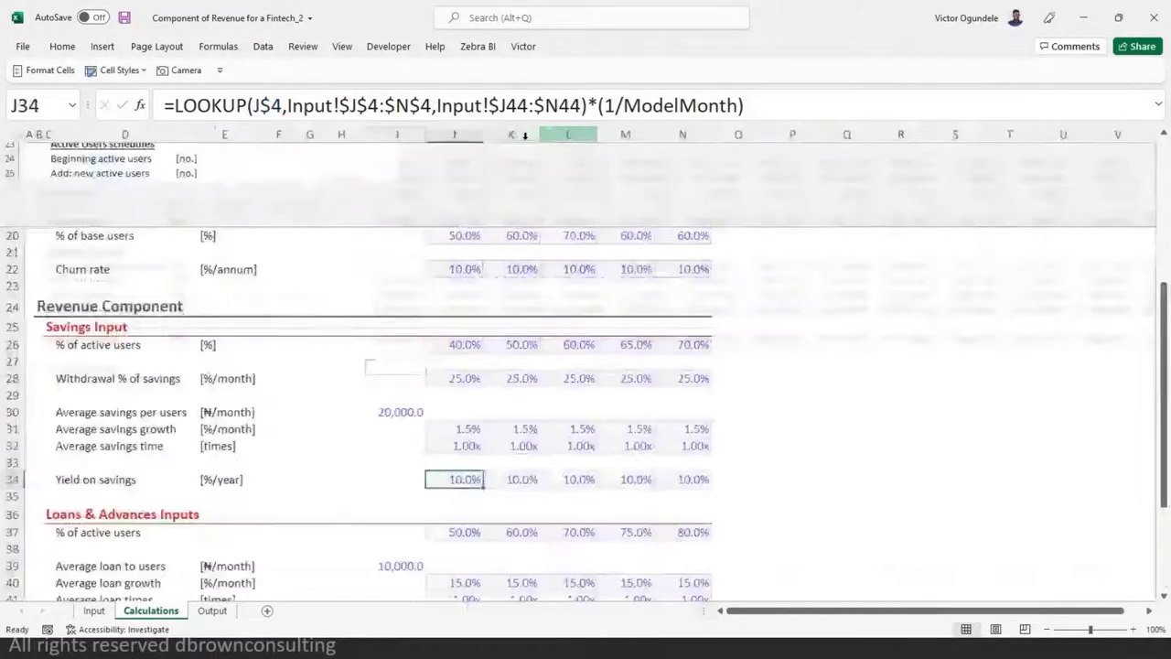
pyautogui.hotkey('ctrl', 'pagedown')
pyautogui.click(556, 110)
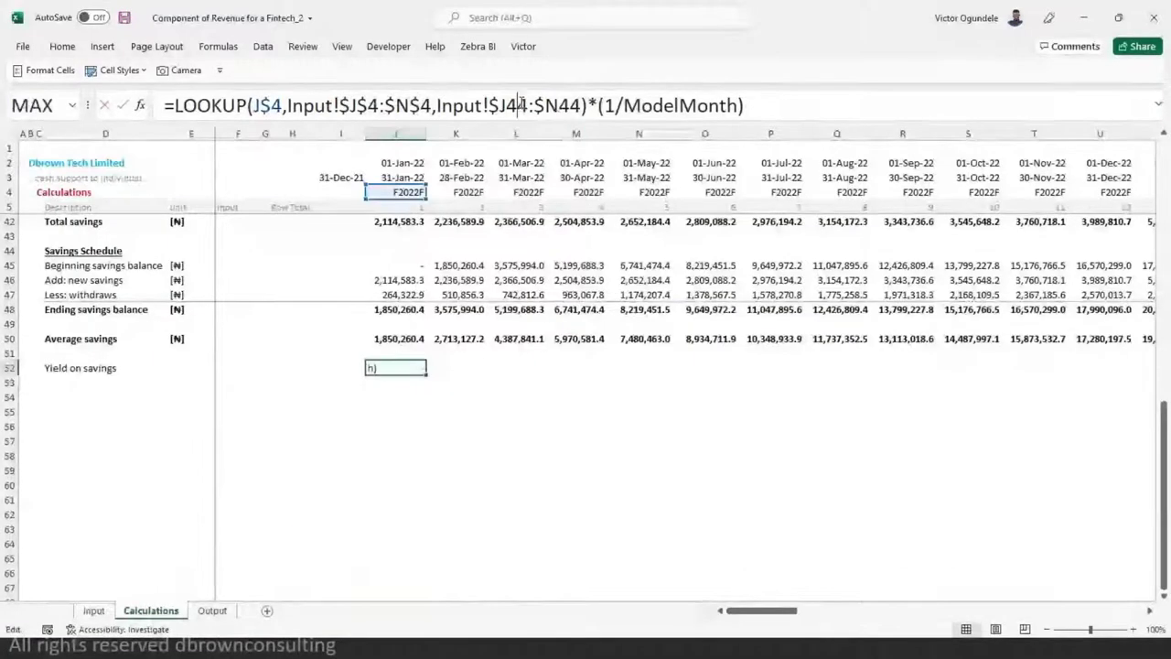
pyautogui.click(521, 106)
pyautogui.press('Right')
pyautogui.press('Right')
pyautogui.press('Right')
pyautogui.press('Right')
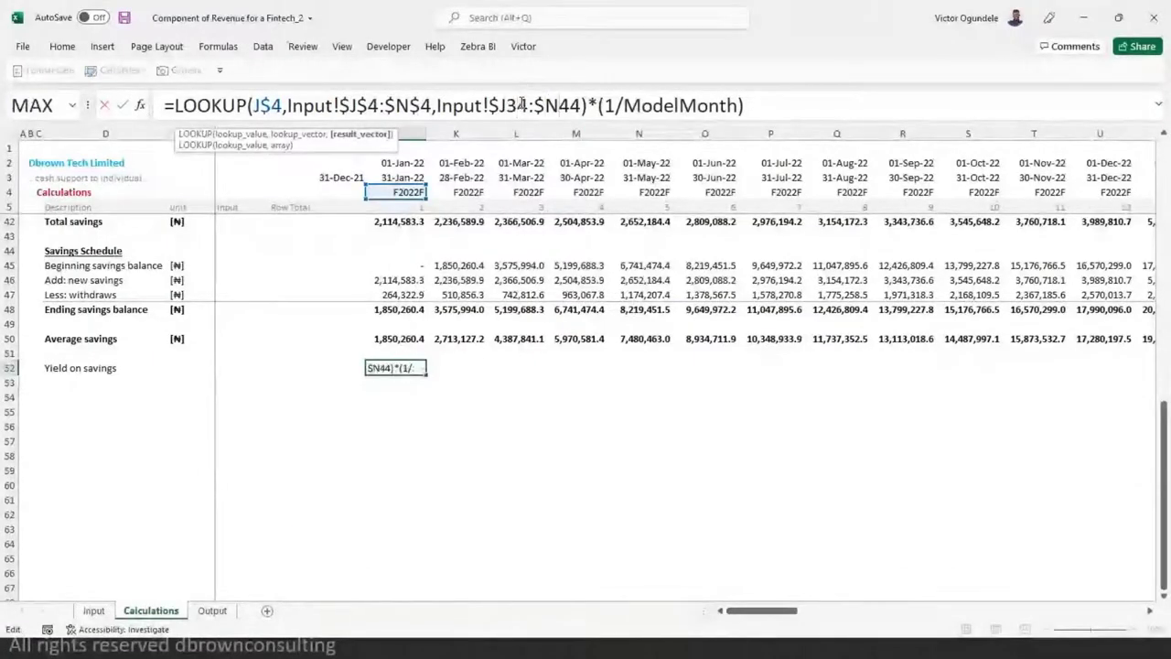
pyautogui.press('BackSpace')
pyautogui.write('3')
pyautogui.hotkey('ctrl', 'Return')
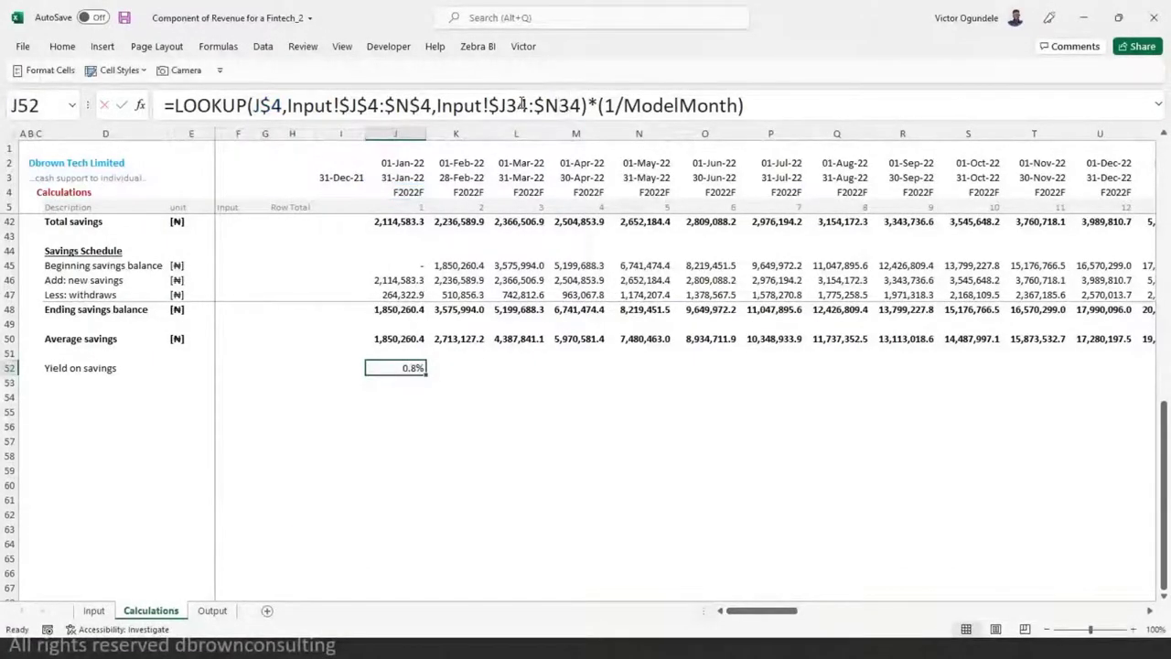
# - Fill the yield formula across row 52, giving 0.8% every month
pyautogui.hotkey('ctrl', 'shift', 'Right')
pyautogui.hotkey('ctrl', 'r')
pyautogui.press('Left')
pyautogui.press('Left')
pyautogui.press('Left')
pyautogui.press('Left')
pyautogui.press('Left')
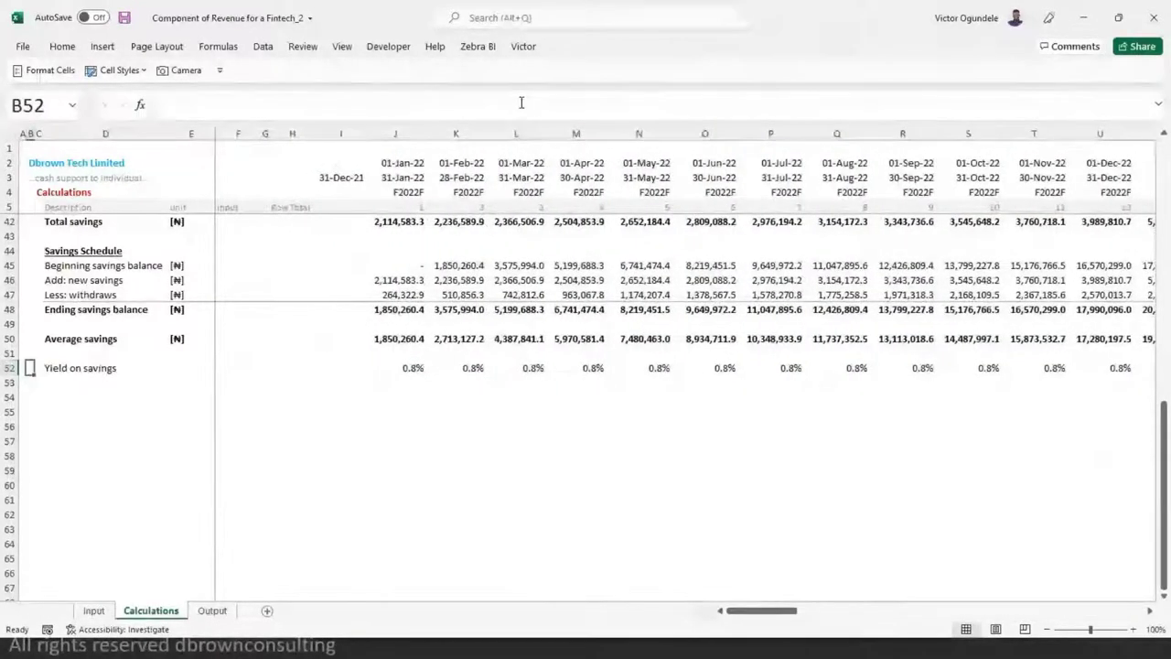
pyautogui.press('Right')
pyautogui.press('Right')
pyautogui.press('Down')
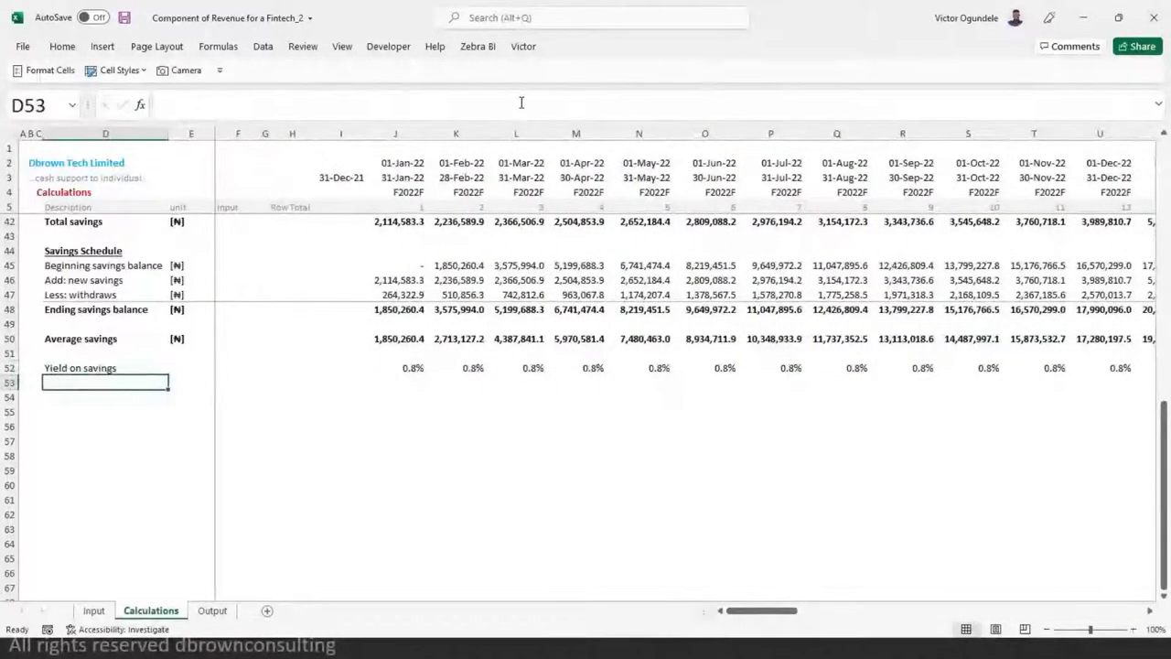
# - Add an 'Interest expense' label and paste the [₦] unit into E52:E53
pyautogui.write('Interest')
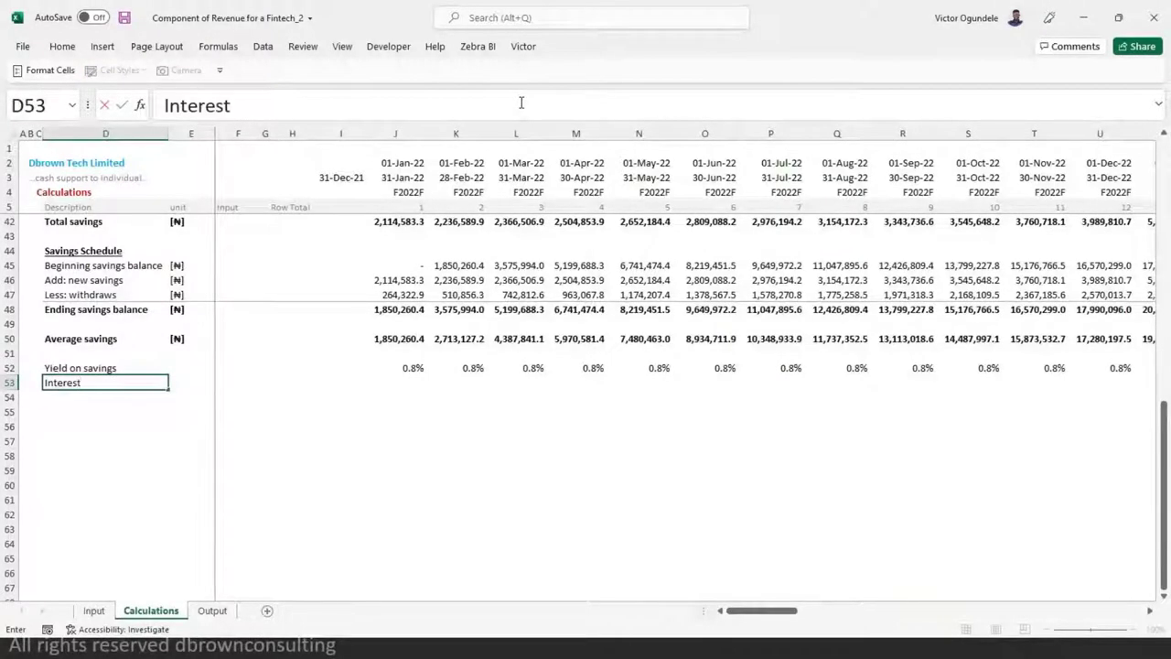
pyautogui.write(' expnes')
pyautogui.press('BackSpace')
pyautogui.press('BackSpace')
pyautogui.press('BackSpace')
pyautogui.write('ense')
pyautogui.hotkey('ctrl', 'Return')
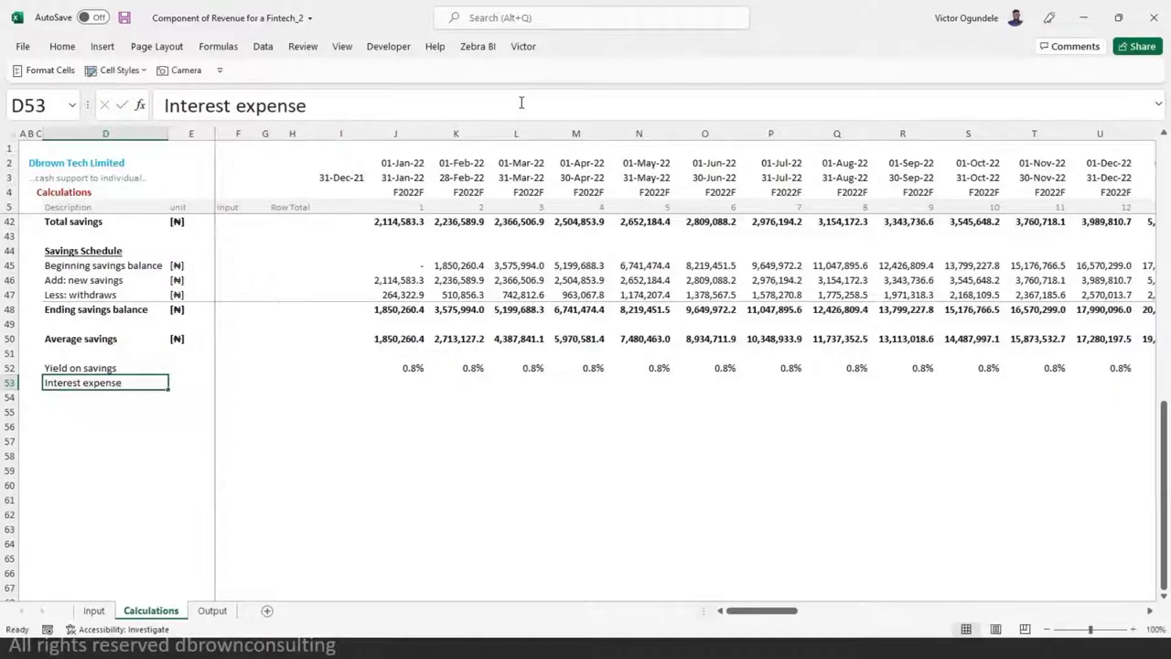
pyautogui.press('Right')
pyautogui.press('Up')
pyautogui.press('Up')
pyautogui.press('Up')
pyautogui.hotkey('ctrl', 'c')
pyautogui.press('Down')
pyautogui.press('Down')
pyautogui.hotkey('shift', 'Down')
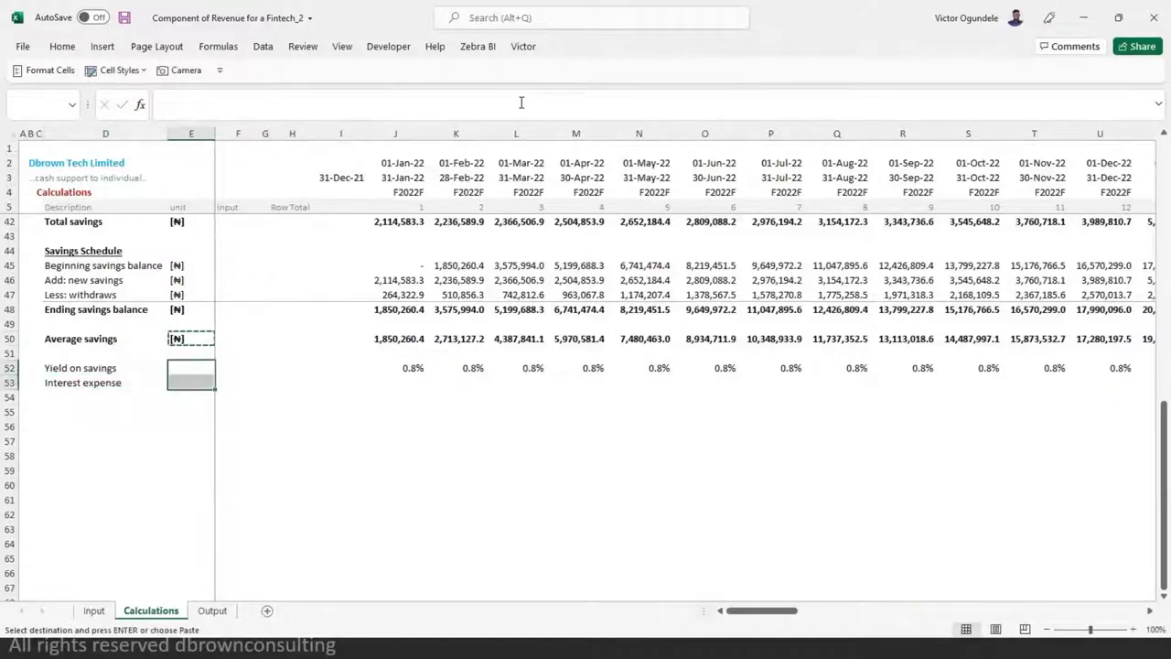
pyautogui.hotkey('ctrl', 'v')
pyautogui.press('Down')
pyautogui.press('Right')
pyautogui.press('Right')
pyautogui.press('Right')
pyautogui.press('Right')
pyautogui.press('Right')
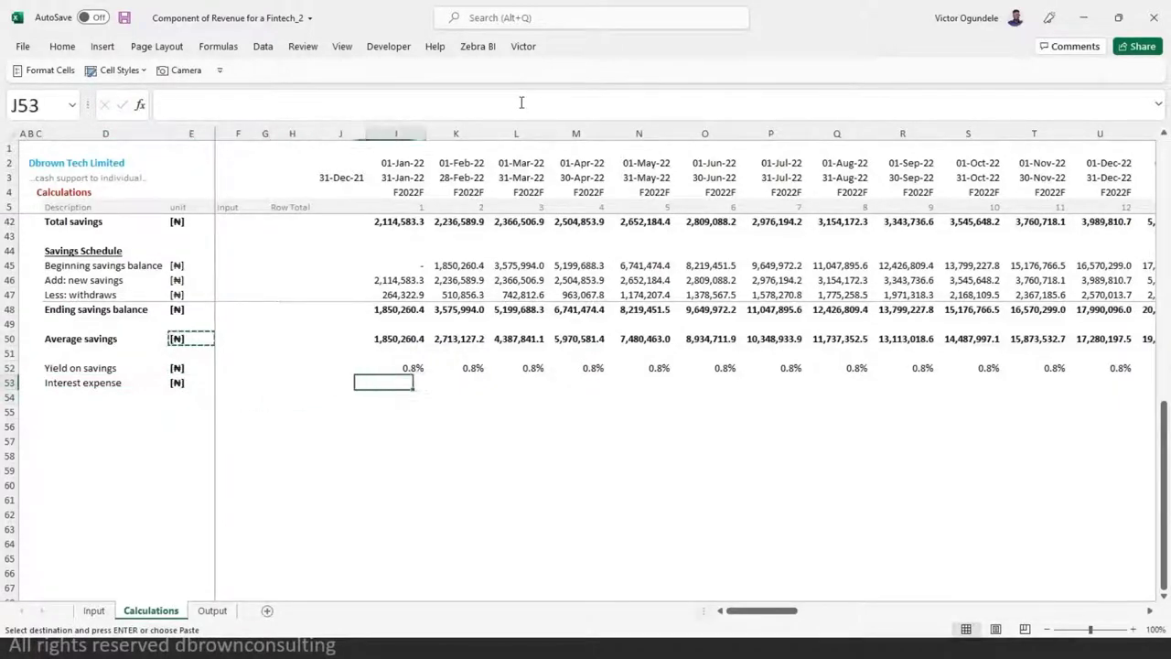
pyautogui.press('Escape')
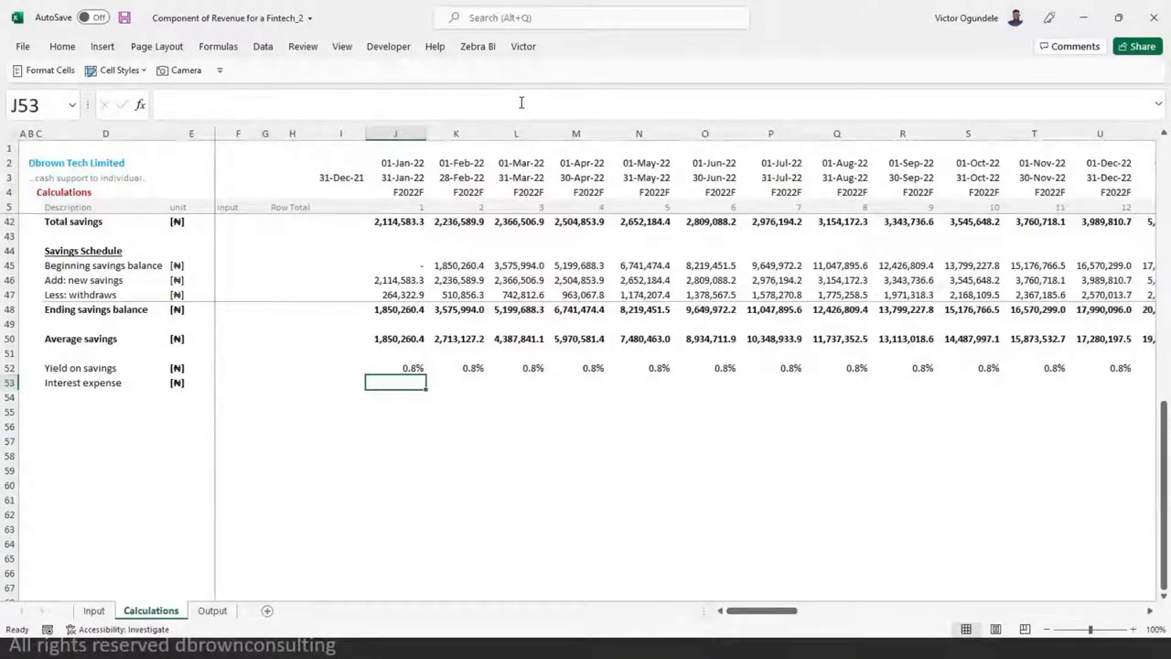
# - Enter =J50*J52 in J53 and fill it across every month
pyautogui.write('=avr')
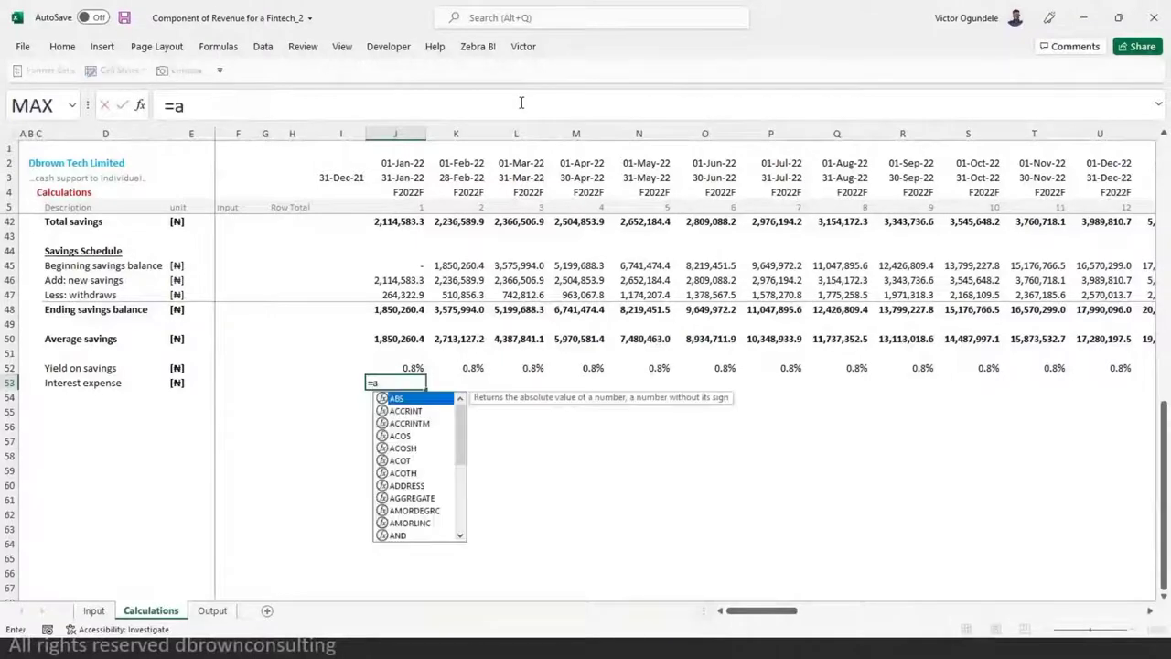
pyautogui.press('BackSpace')
pyautogui.press('BackSpace')
pyautogui.press('BackSpace')
pyautogui.press('Up')
pyautogui.press('Up')
pyautogui.press('Up')
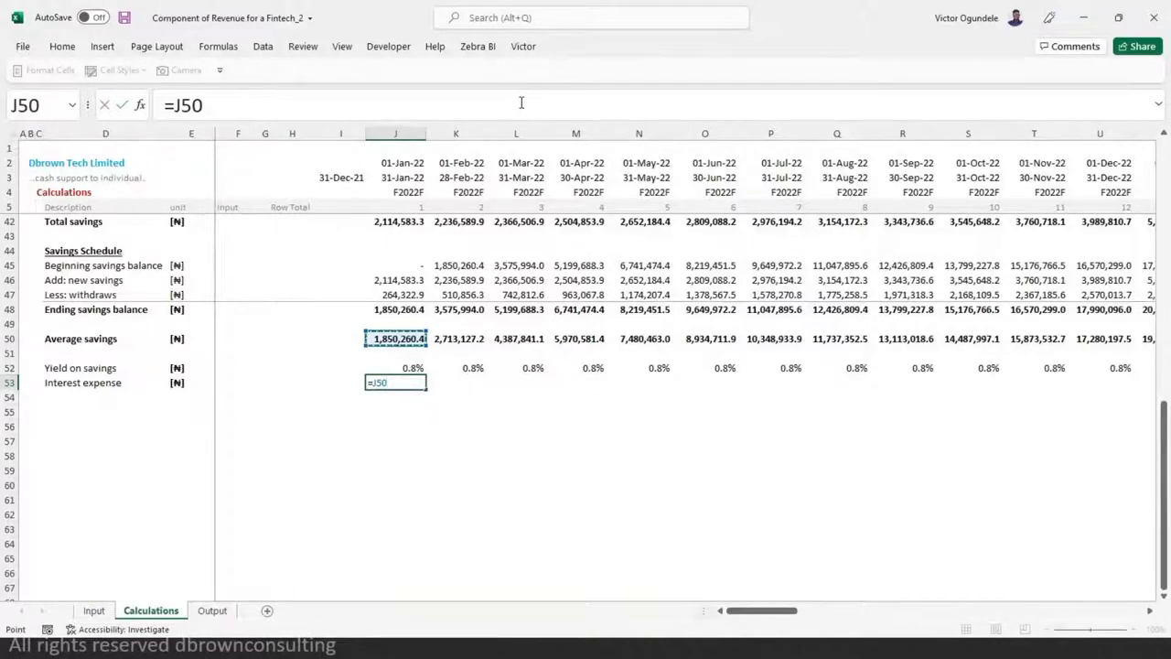
pyautogui.write('*')
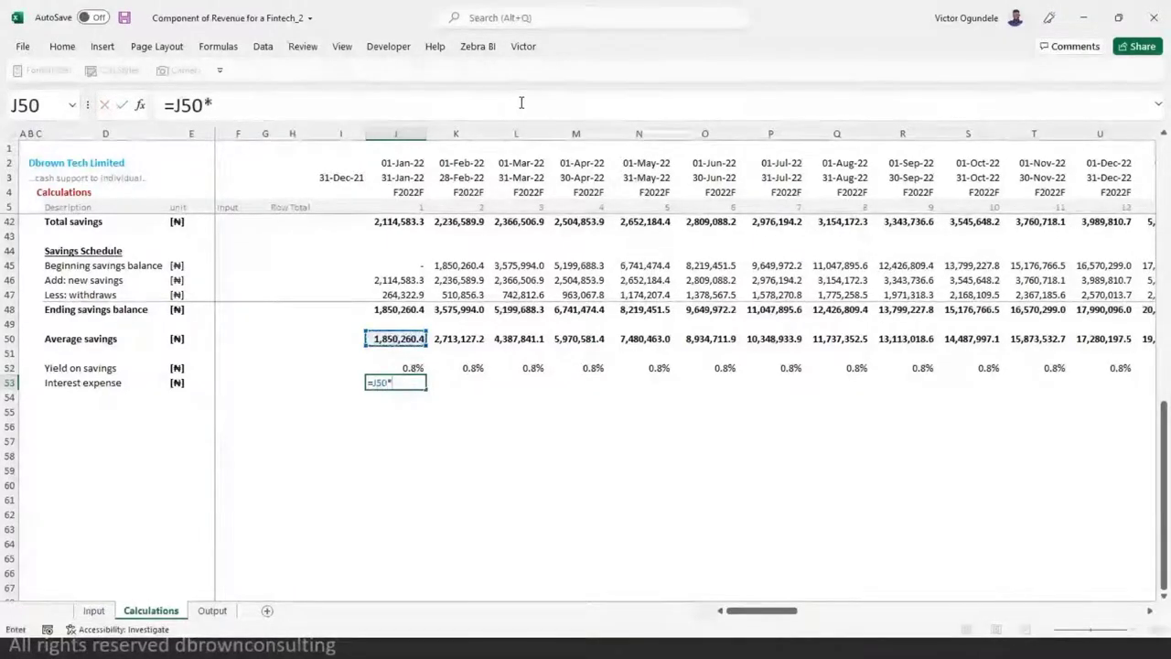
pyautogui.press('Up')
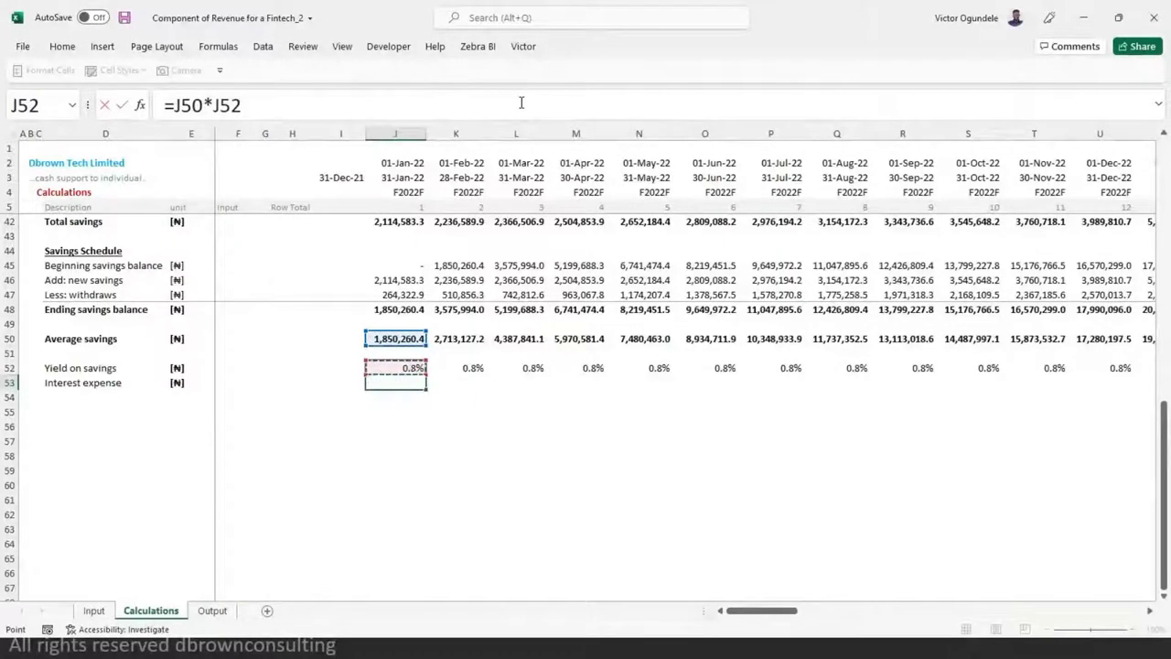
pyautogui.hotkey('ctrl', 'Return')
pyautogui.hotkey('ctrl', 'shift', 'Right')
pyautogui.hotkey('ctrl', 'r')
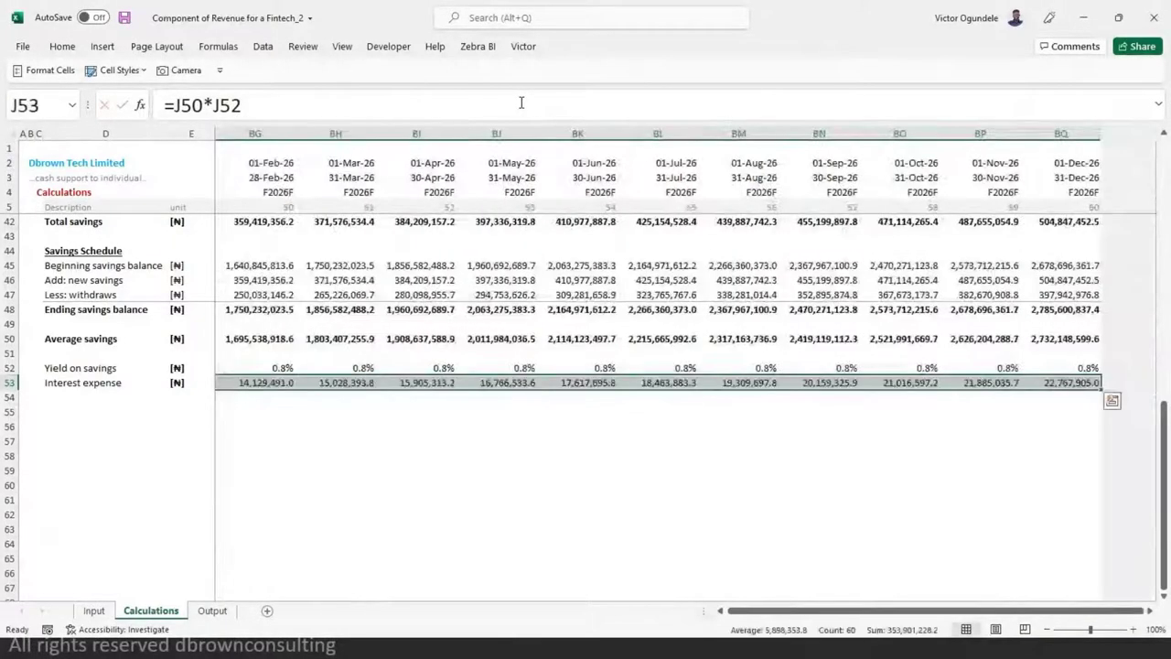
# - Check the Interest expense values (15,418.8 in January) and select the empty row below
pyautogui.press('Left')
pyautogui.press('Left')
pyautogui.press('Right')
pyautogui.press('Right')
pyautogui.press('Right')
pyautogui.press('Left')
pyautogui.press('Left')
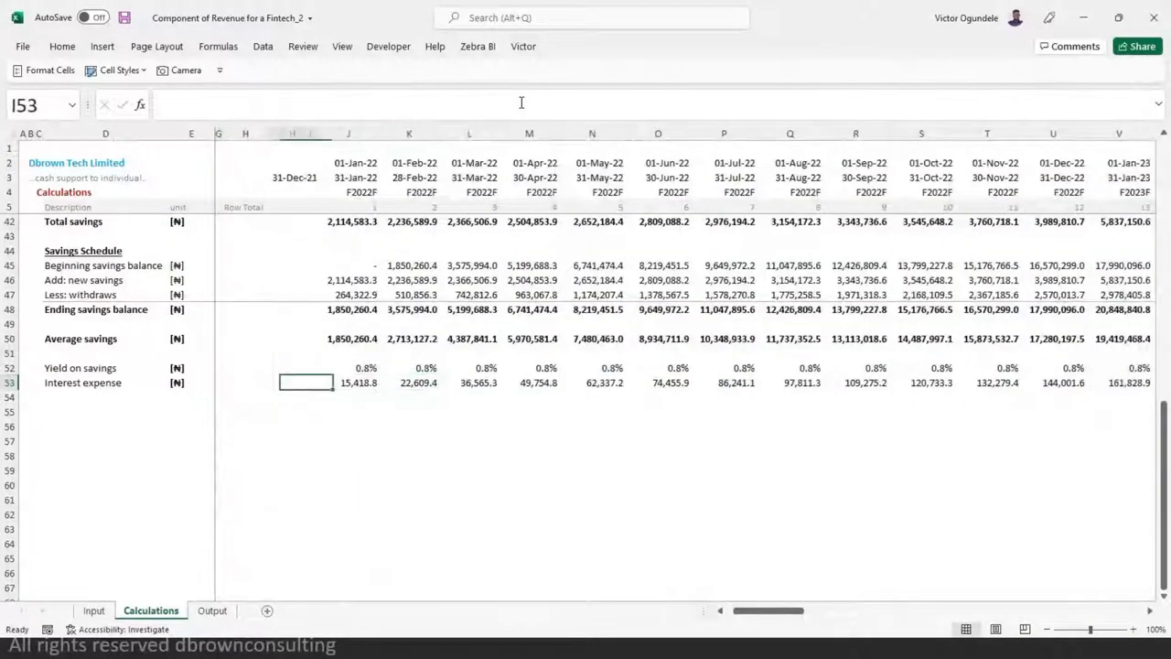
pyautogui.press('Left')
pyautogui.press('Left')
pyautogui.press('Left')
pyautogui.press('Left')
pyautogui.press('Left')
pyautogui.press('Left')
pyautogui.press('Right')
pyautogui.press('Right')
pyautogui.press('Right')
pyautogui.press('Right')
pyautogui.press('Right')
pyautogui.press('Right')
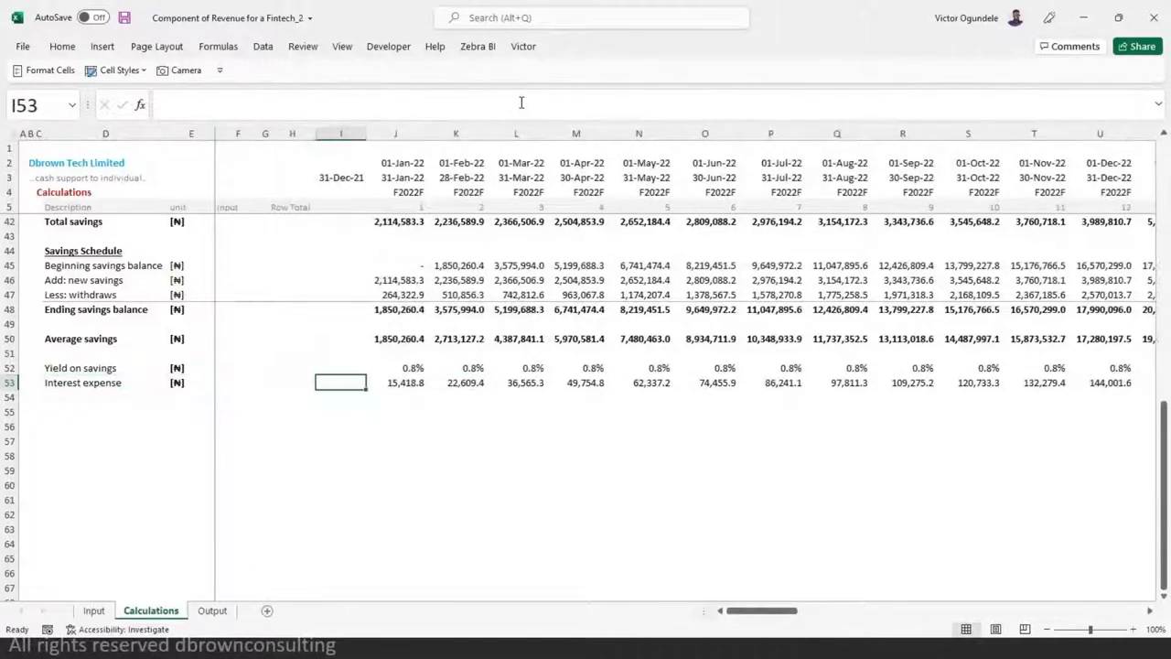
pyautogui.press('Up')
pyautogui.press('Up')
pyautogui.press('Up')
pyautogui.press('Up')
pyautogui.press('Up')
pyautogui.press('Up')
pyautogui.press('Up')
pyautogui.press('Up')
pyautogui.press('Up')
pyautogui.press('Up')
pyautogui.press('Up')
pyautogui.press('Up')
pyautogui.press('Up')
pyautogui.press('Up')
pyautogui.press('Up')
pyautogui.press('Up')
pyautogui.press('Up')
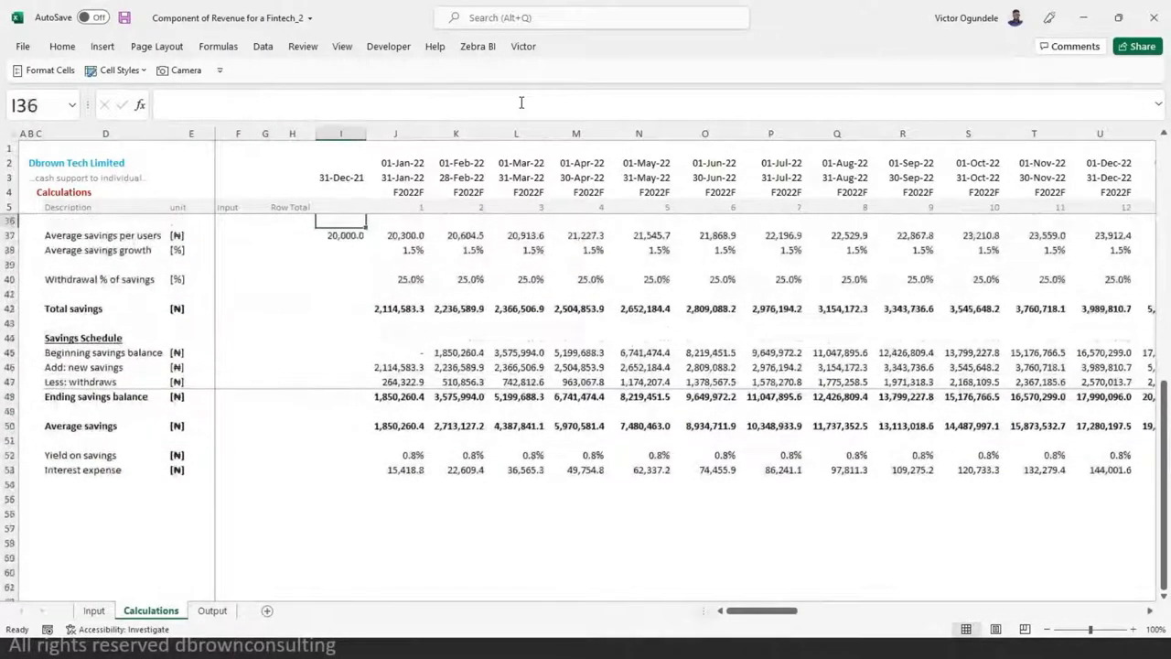
pyautogui.press('Down')
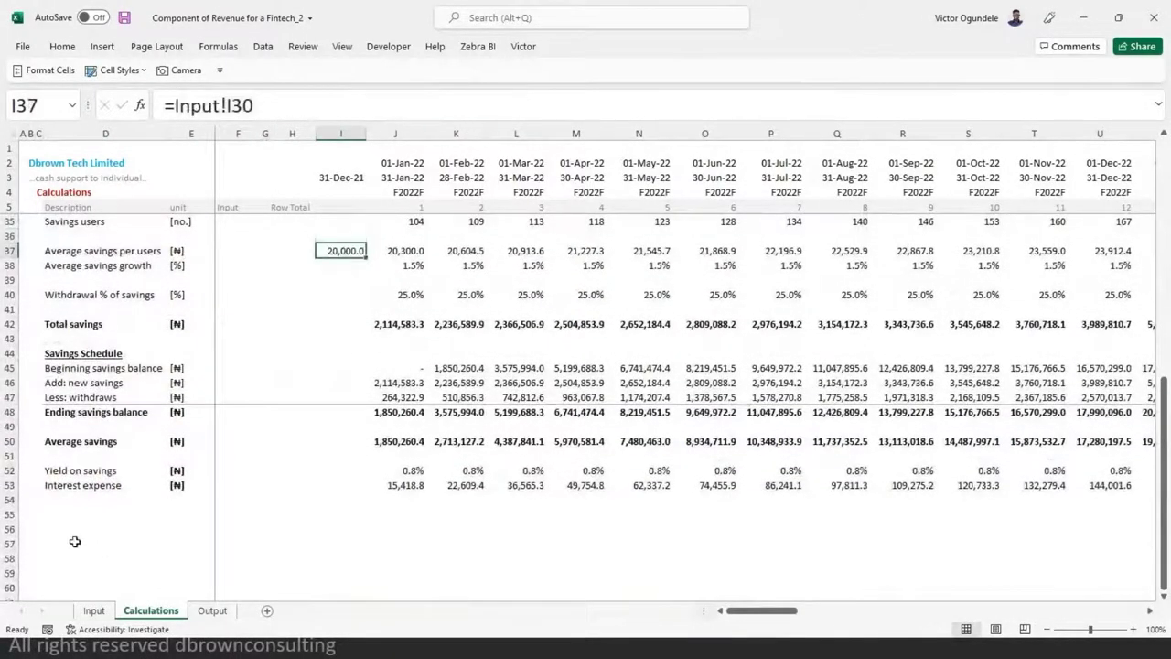
pyautogui.click(64, 500)
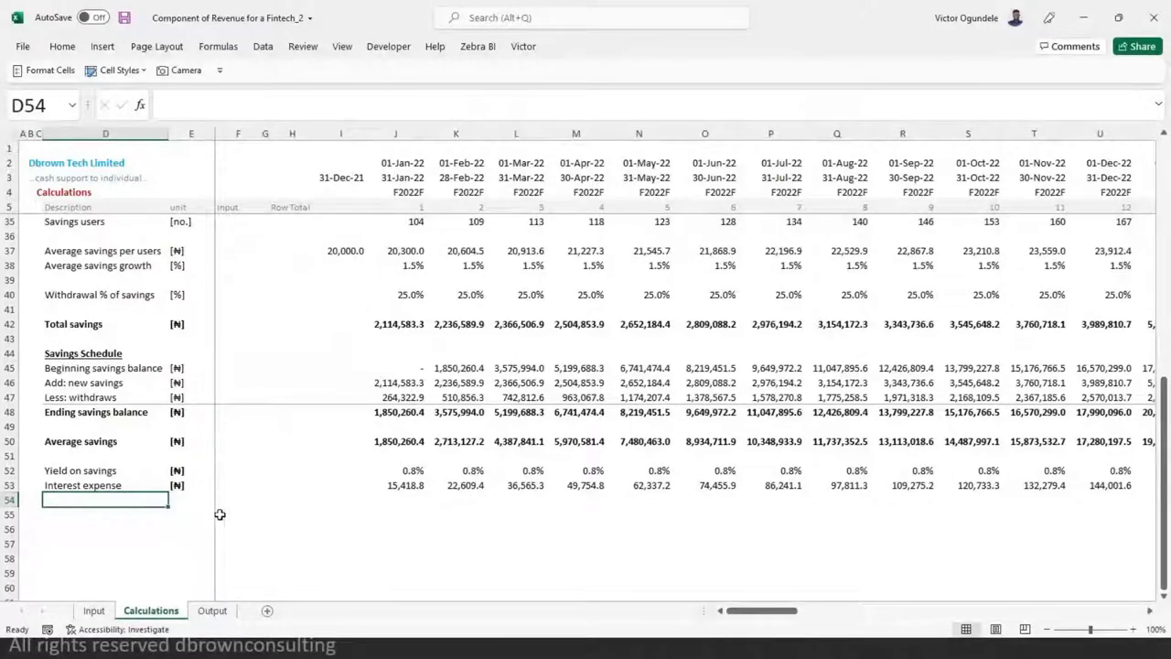
# - Switch to the Input sheet and scroll down to the Loans & Advances Inputs section
pyautogui.scroll(3, 151, 460)
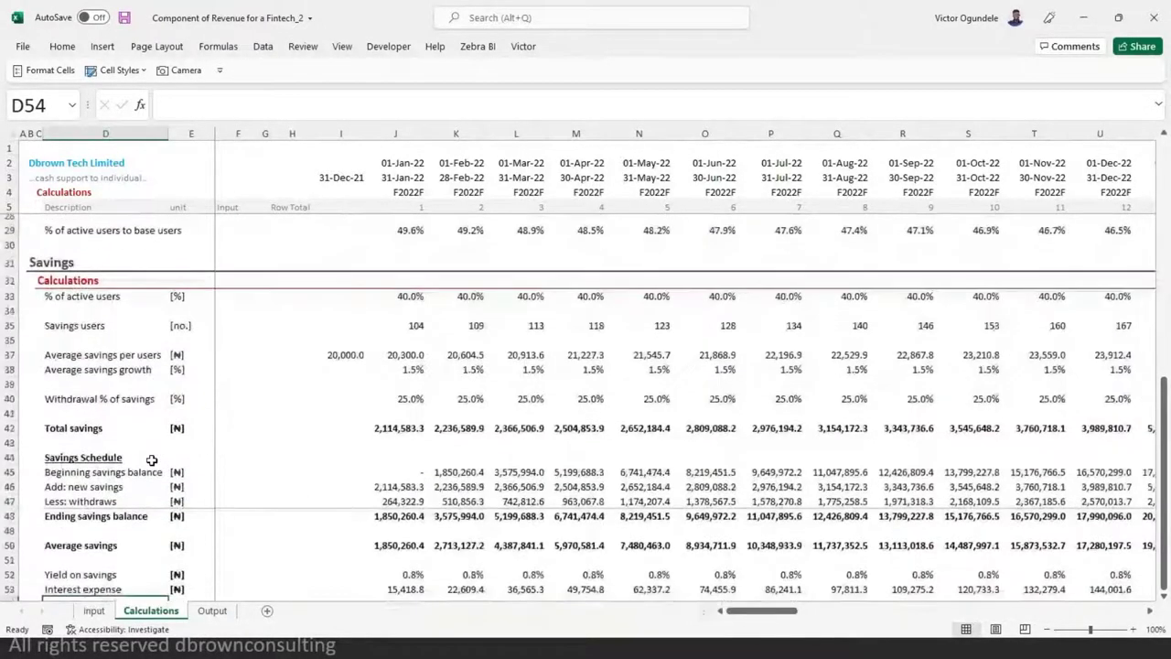
pyautogui.scroll(-3, 149, 453)
pyautogui.click(94, 611)
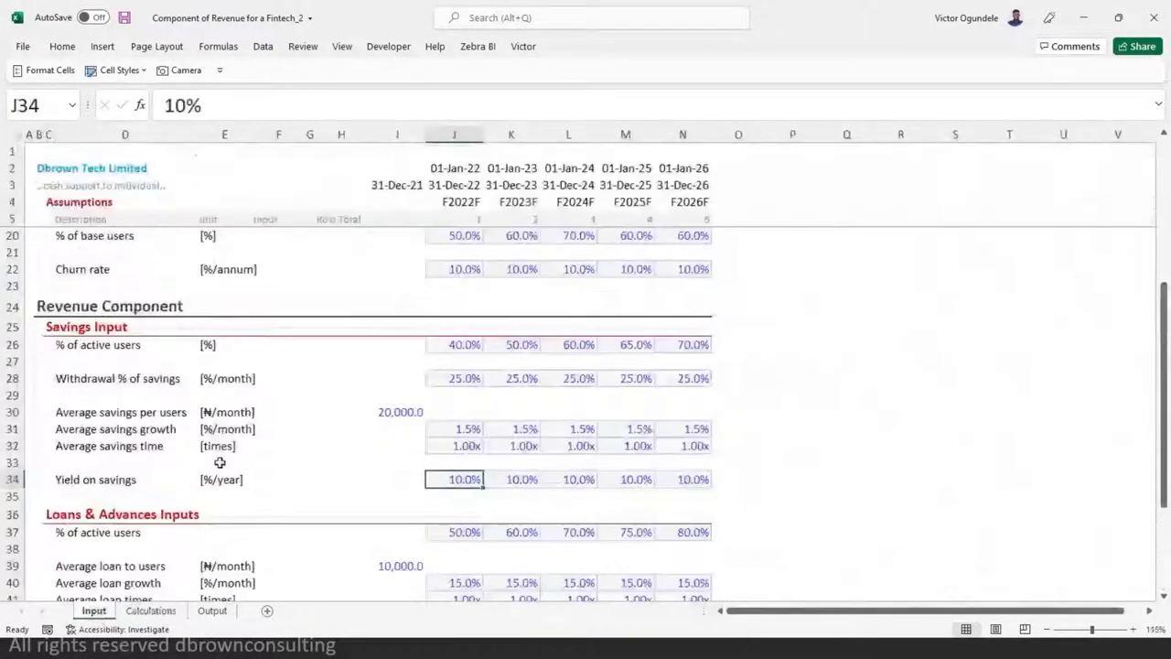
pyautogui.click(252, 460)
pyautogui.scroll(-2, 220, 460)
pyautogui.click(399, 373)
pyautogui.scroll(-1, 399, 373)
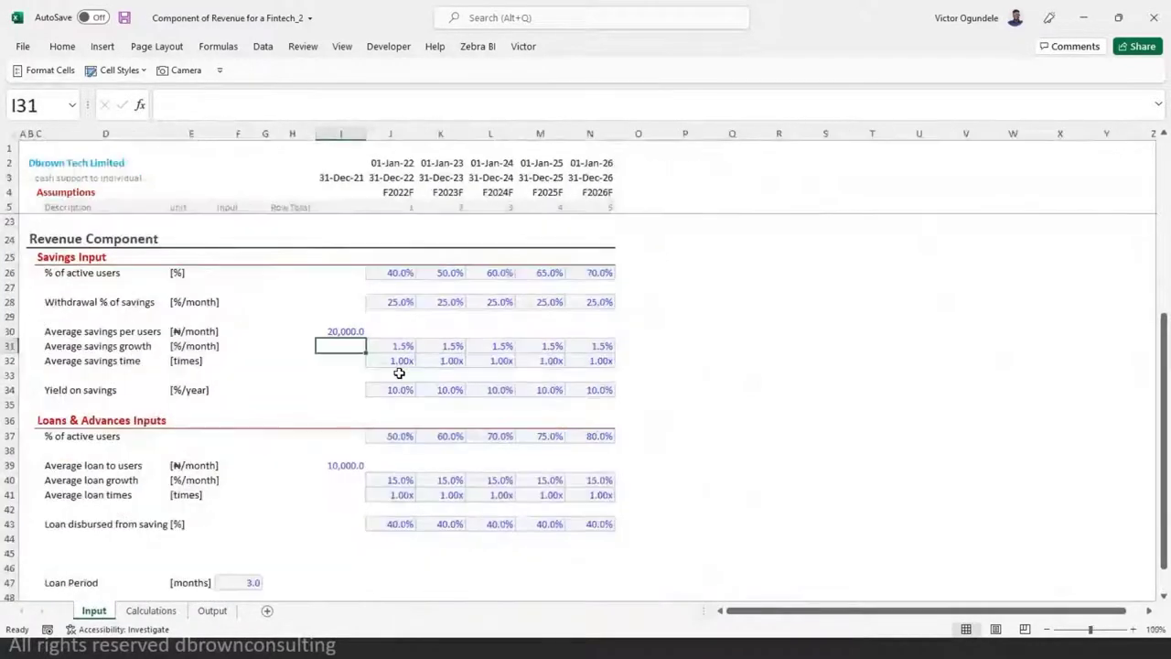
pyautogui.scroll(-3, 380, 416)
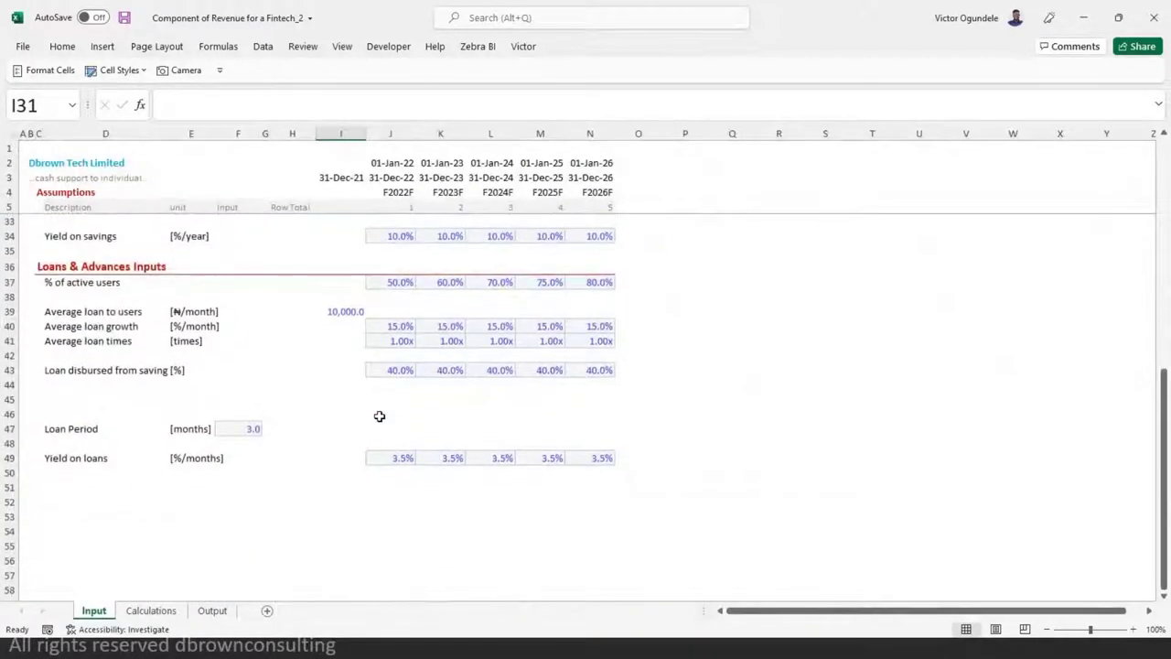
pyautogui.scroll(1, 380, 416)
pyautogui.scroll(-2, 380, 417)
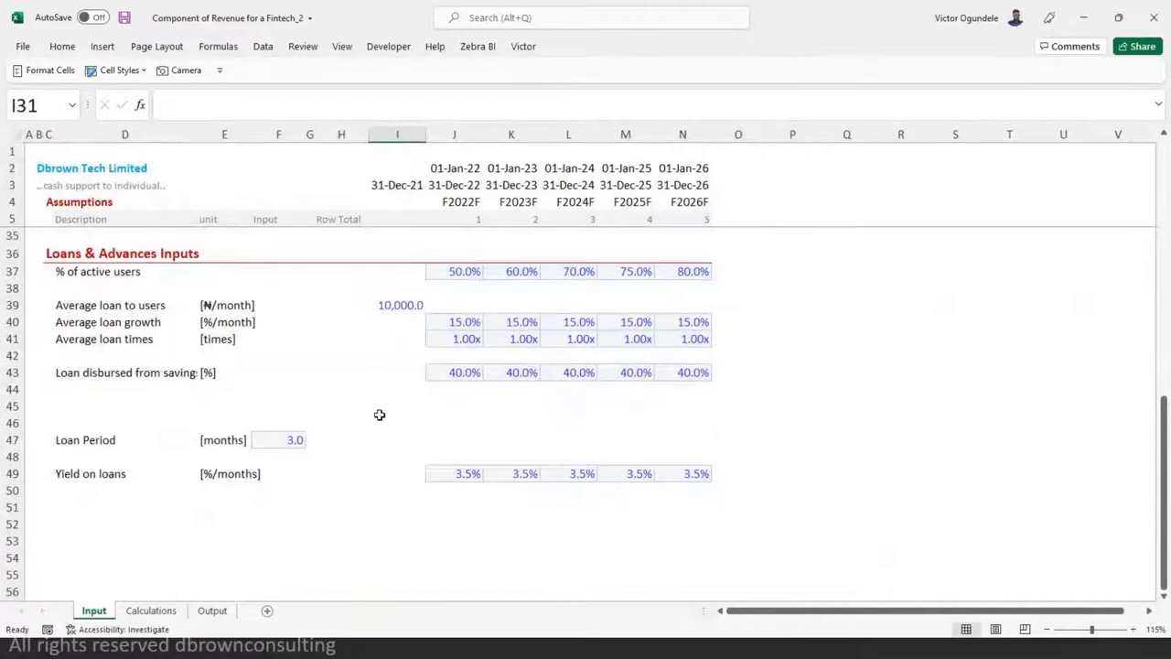
pyautogui.click(363, 405)
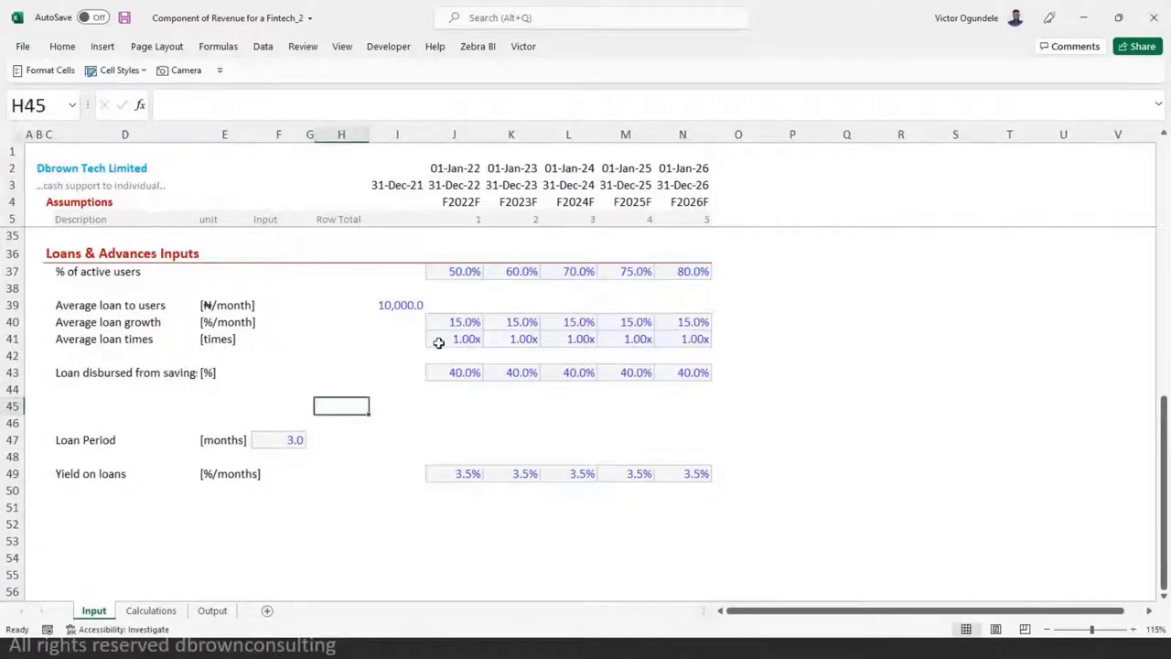
pyautogui.press('alt')
pyautogui.press('alt')
# - Review the yearly % of active users values and the 10,000.0 average loan to users
pyautogui.scroll(1, 499, 380)
pyautogui.click(159, 291)
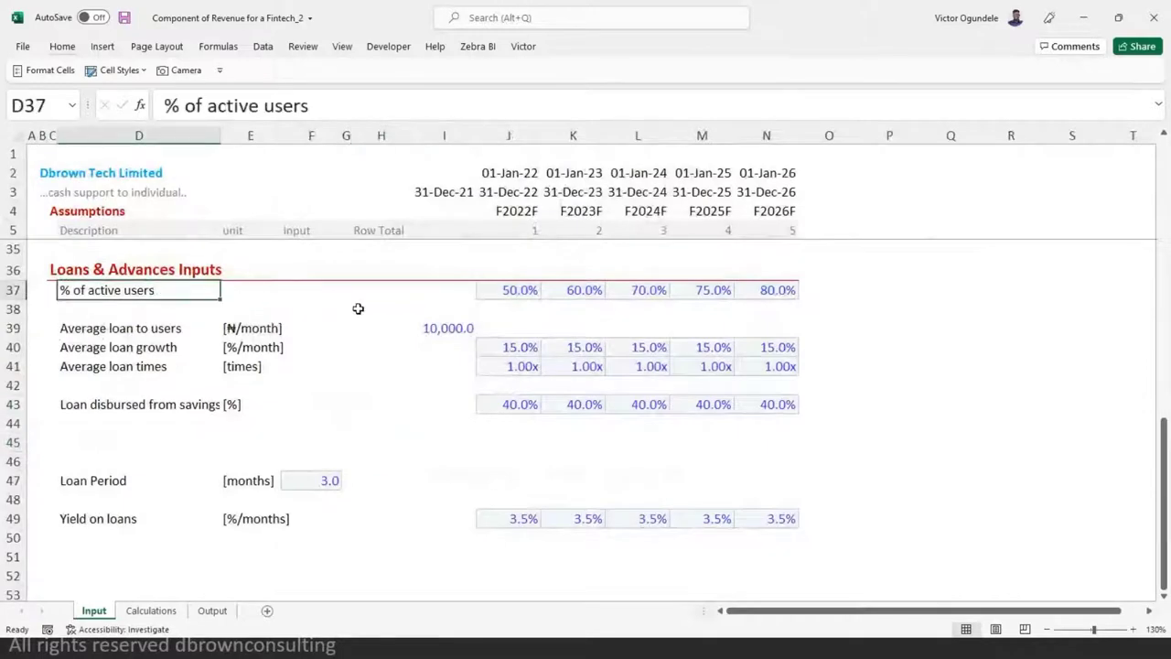
pyautogui.click(498, 290)
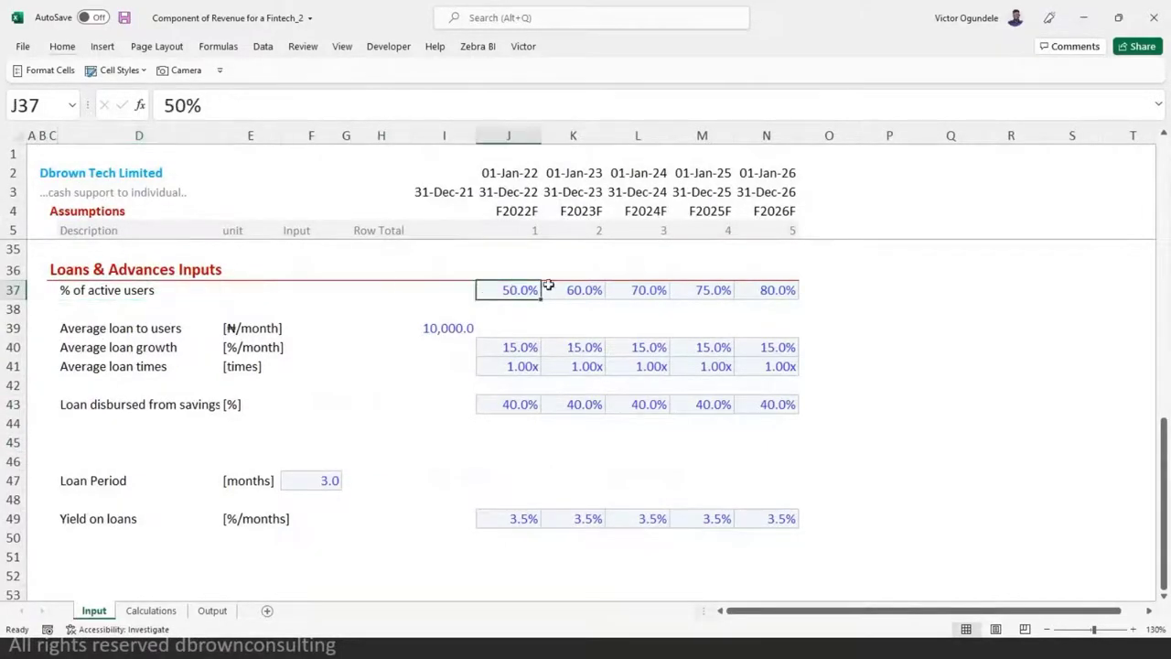
pyautogui.moveTo(547, 286); pyautogui.dragTo(745, 294)
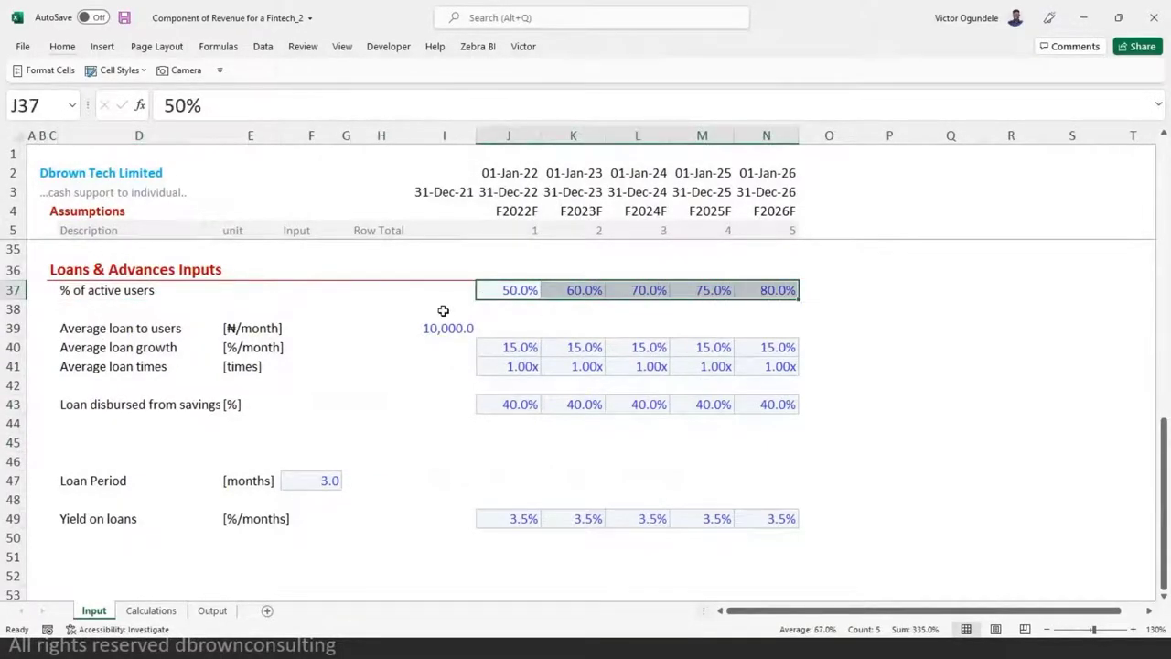
pyautogui.click(117, 326)
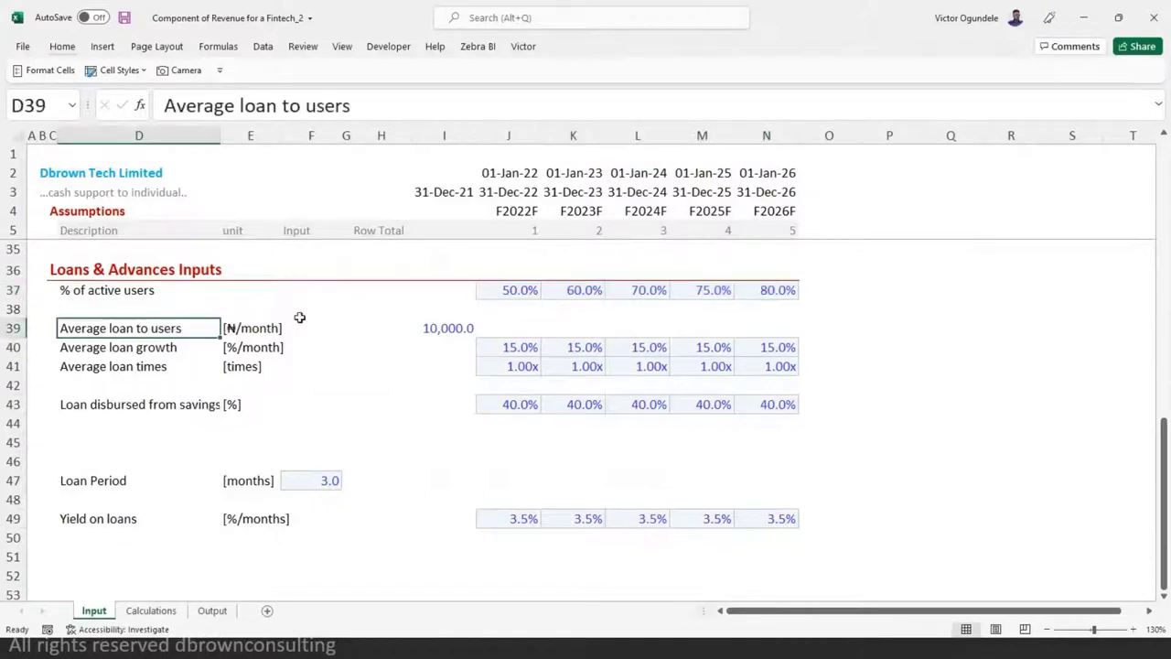
pyautogui.click(386, 327)
pyautogui.click(442, 329)
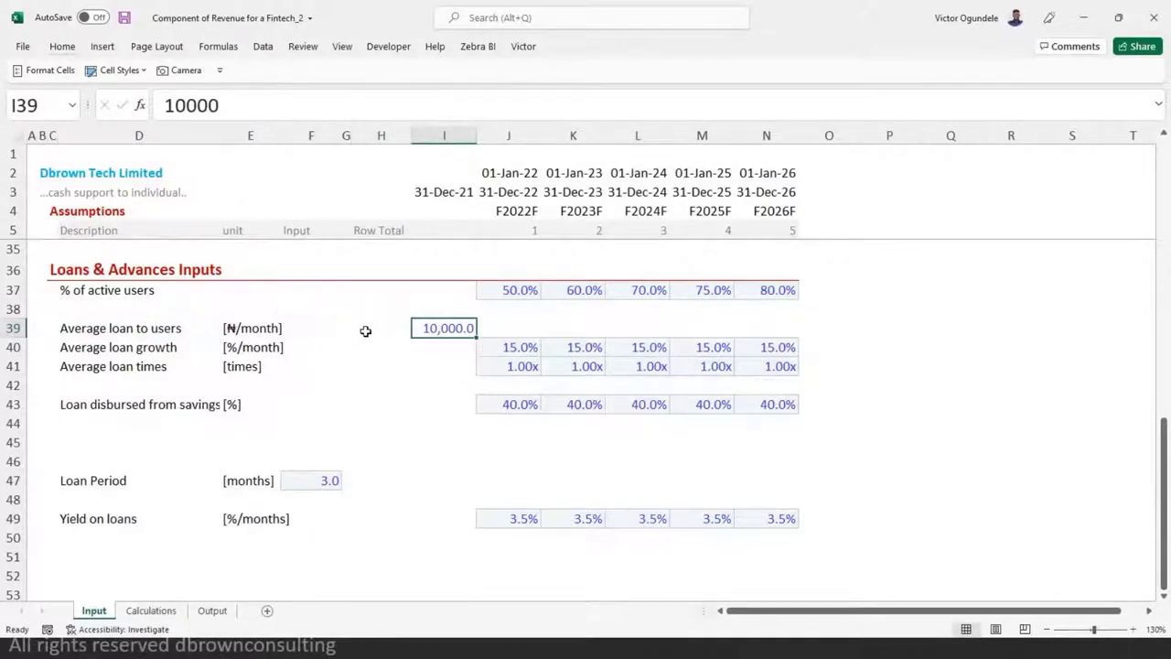
pyautogui.click(365, 330)
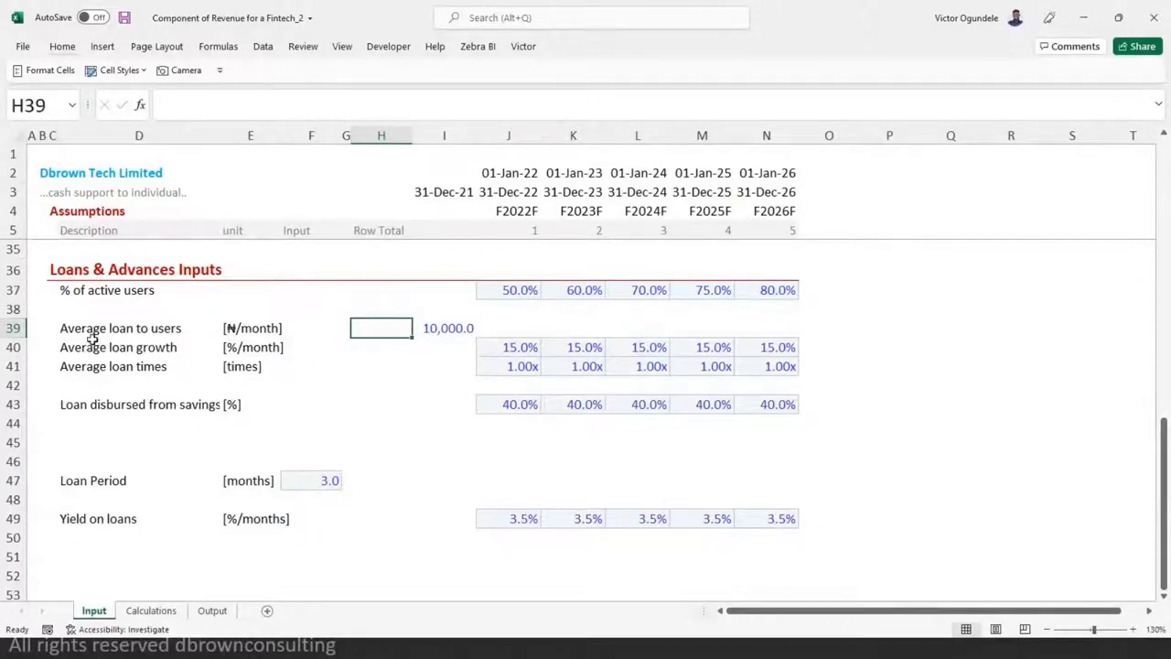
# - Replace the 15% Average loan growth with 1.5% in J40:N40 for 2022–2026
pyautogui.click(119, 347)
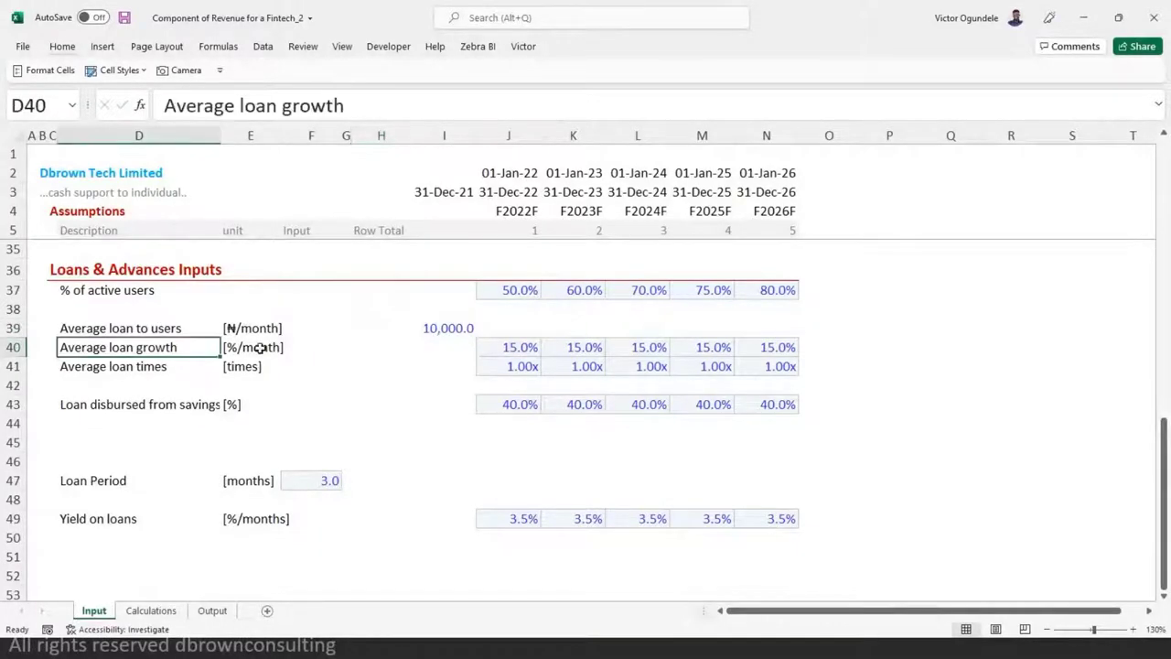
pyautogui.rightClick(512, 347)
pyautogui.press('Escape')
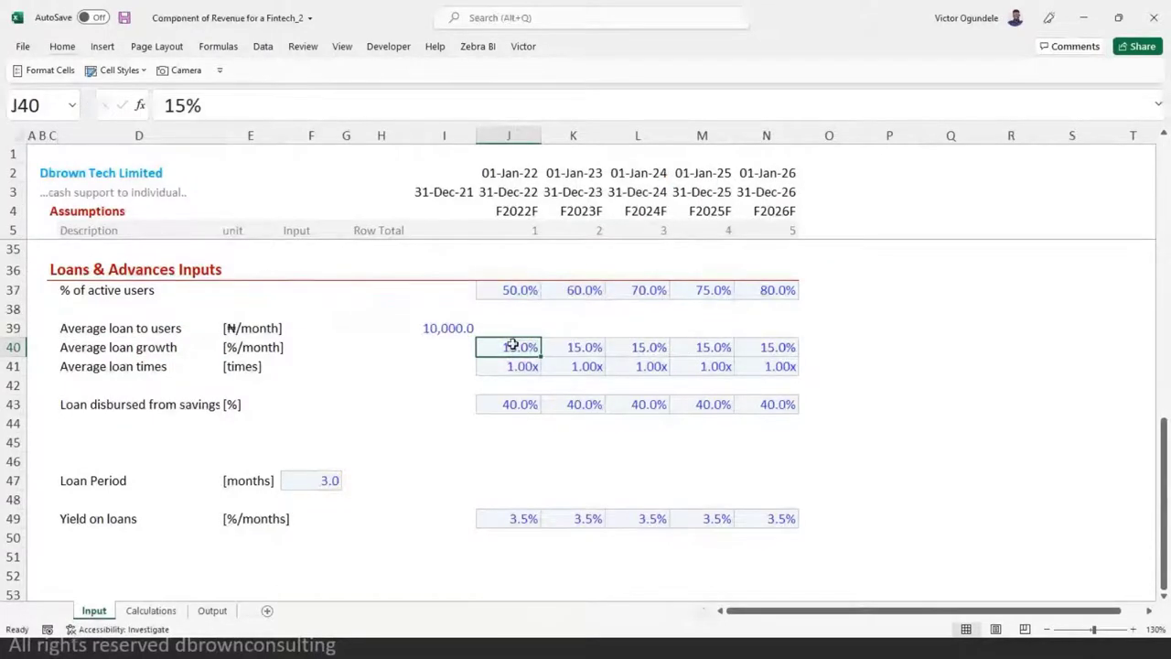
pyautogui.moveTo(518, 344); pyautogui.dragTo(746, 343)
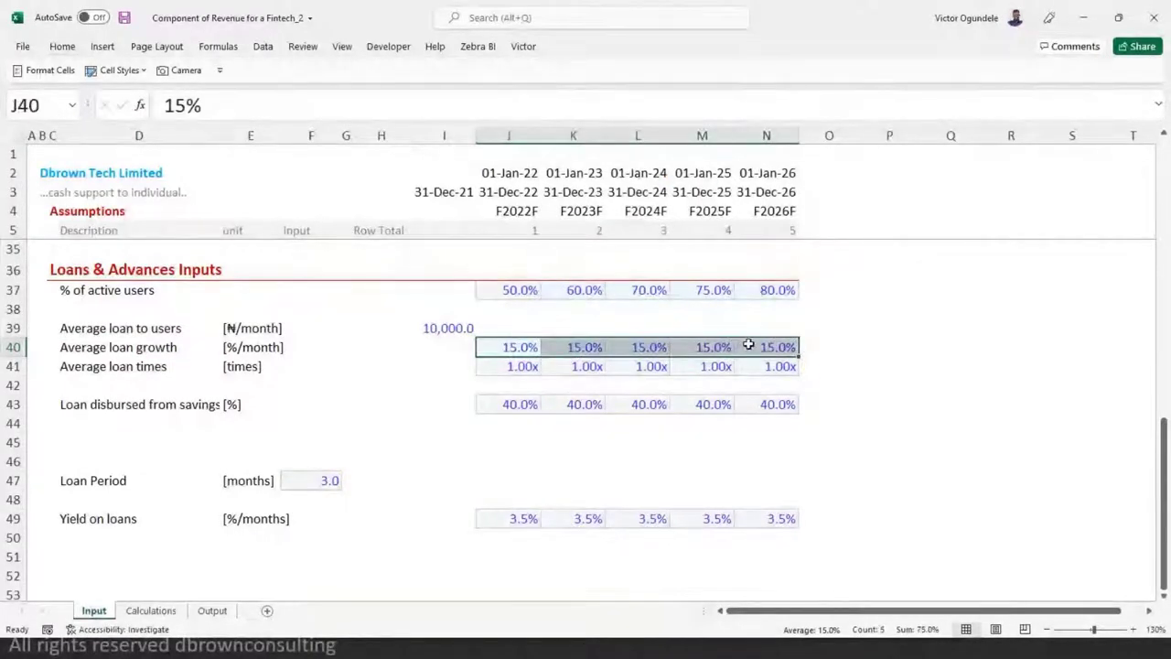
pyautogui.write('1.5')
pyautogui.hotkey('ctrl', 'Return')
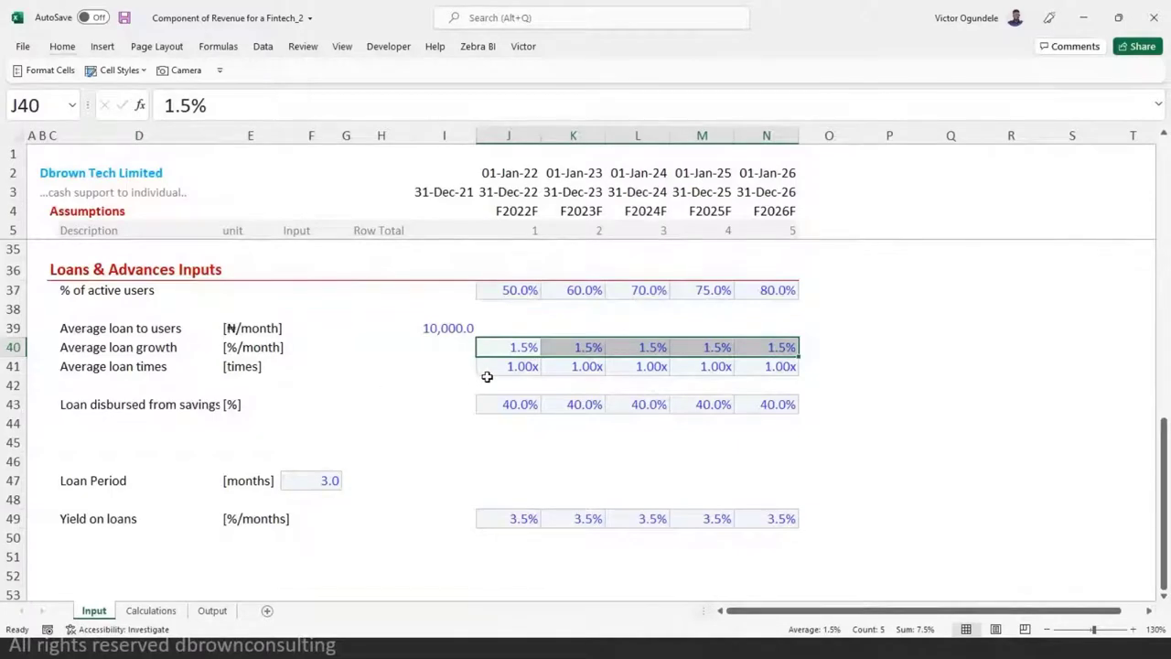
pyautogui.click(445, 367)
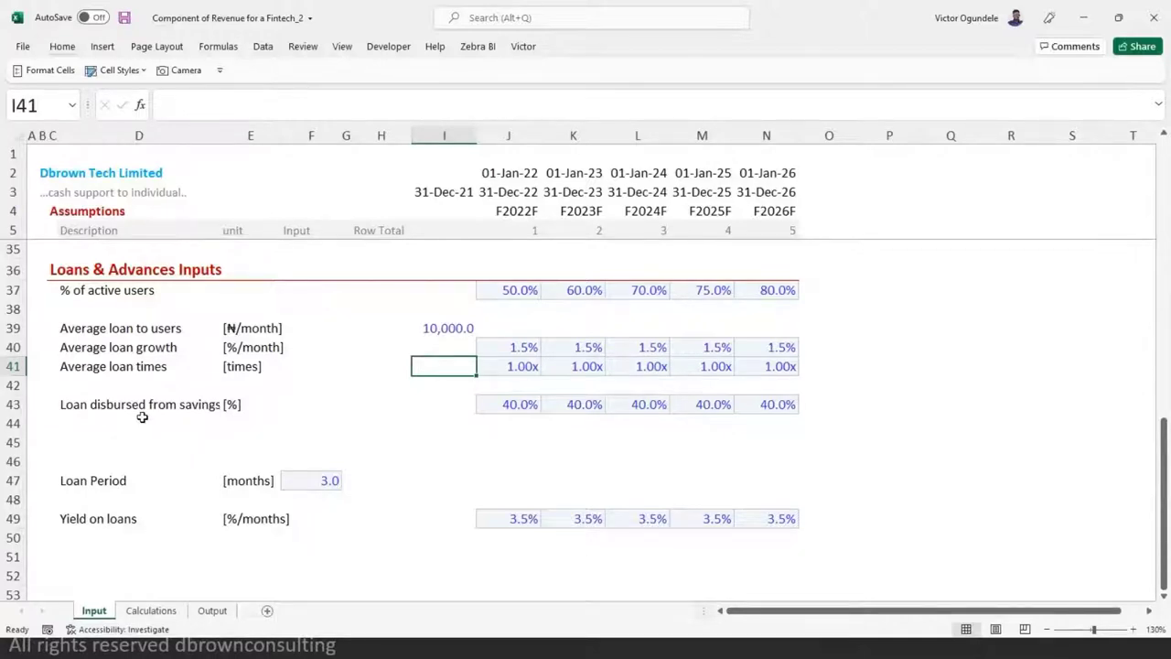
pyautogui.click(499, 407)
pyautogui.moveTo(513, 405); pyautogui.dragTo(748, 401)
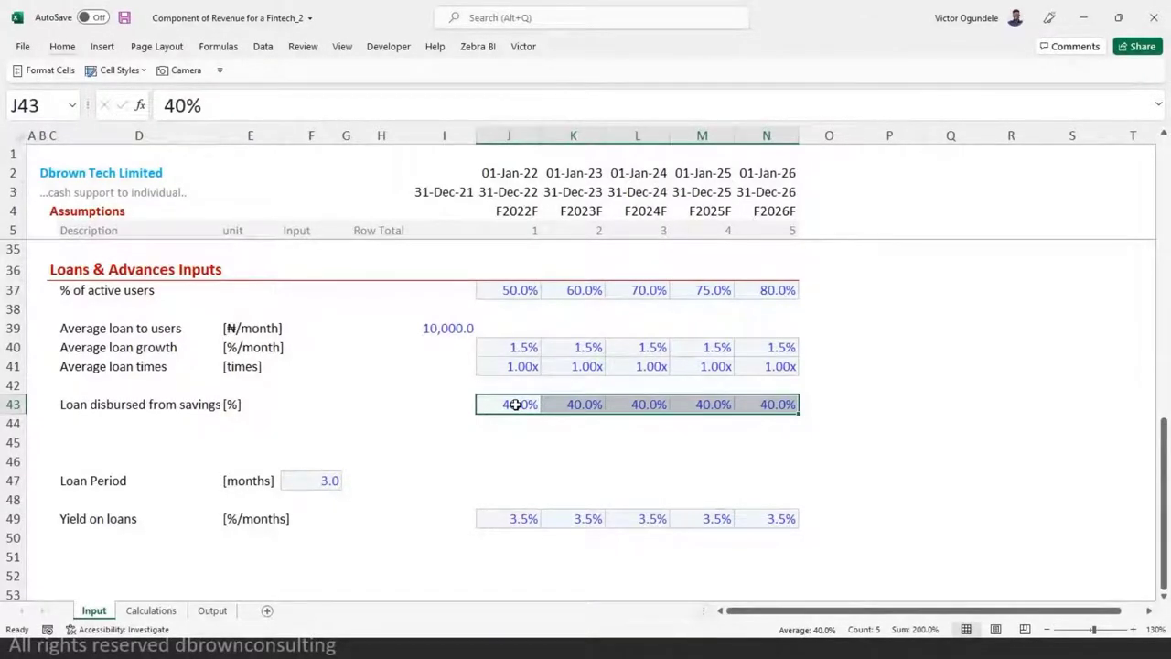
pyautogui.click(146, 484)
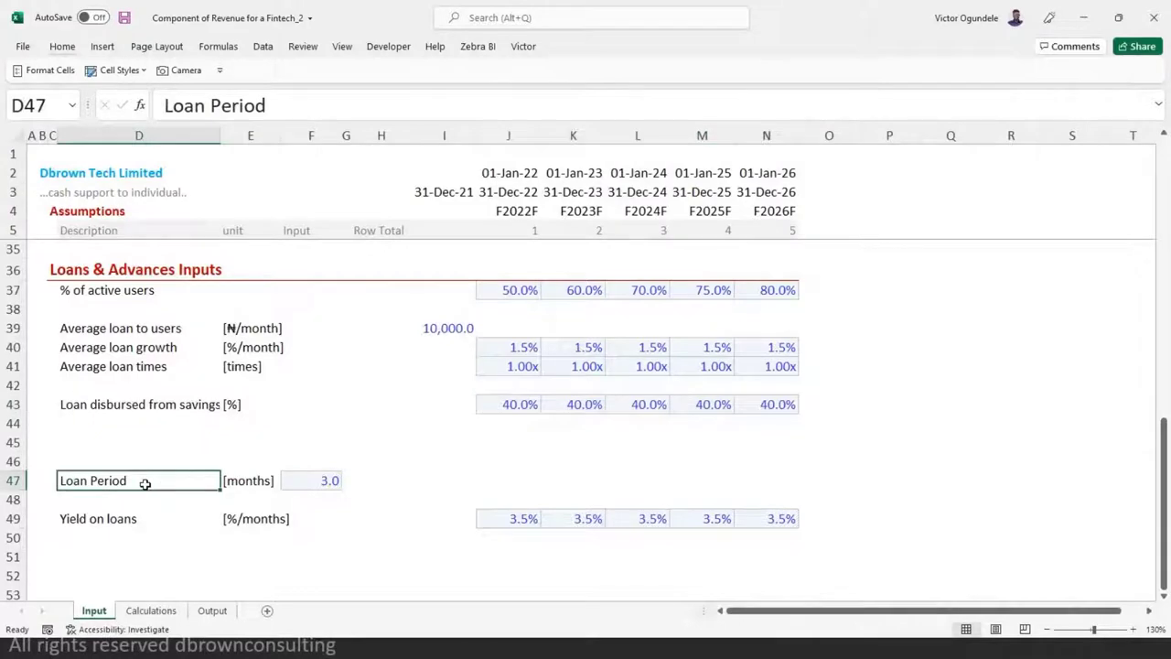
pyautogui.keyDown('ctrl'); pyautogui.scroll(1, 146, 483); pyautogui.keyUp('ctrl')
pyautogui.click(366, 542)
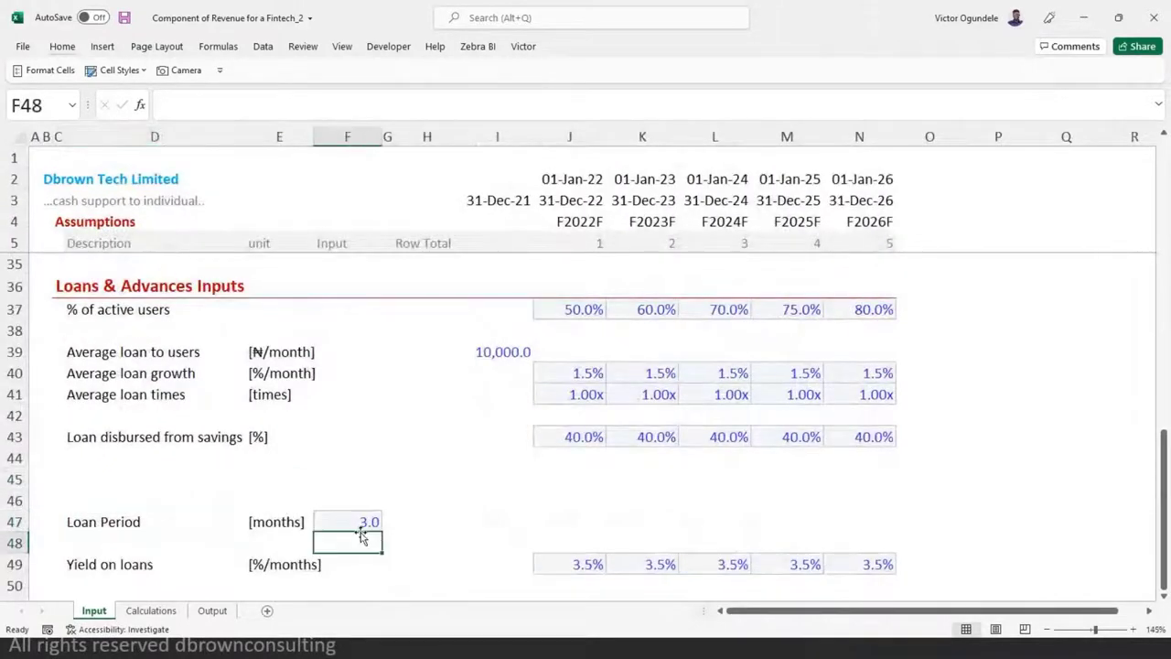
pyautogui.click(411, 549)
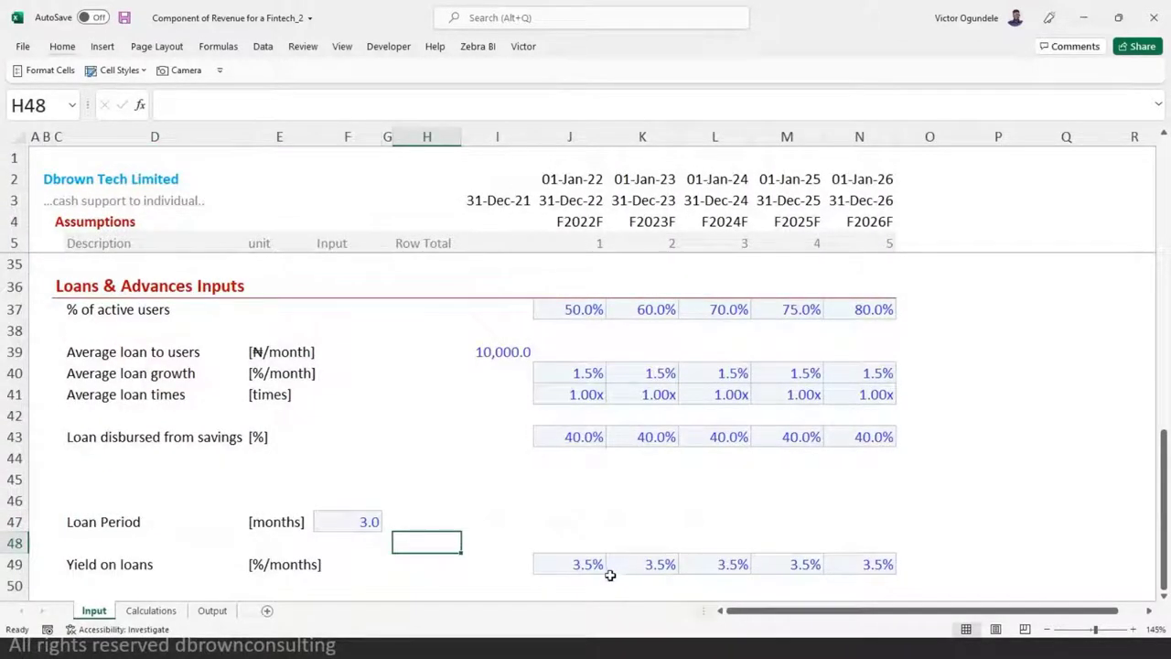
pyautogui.scroll(-1, 604, 549)
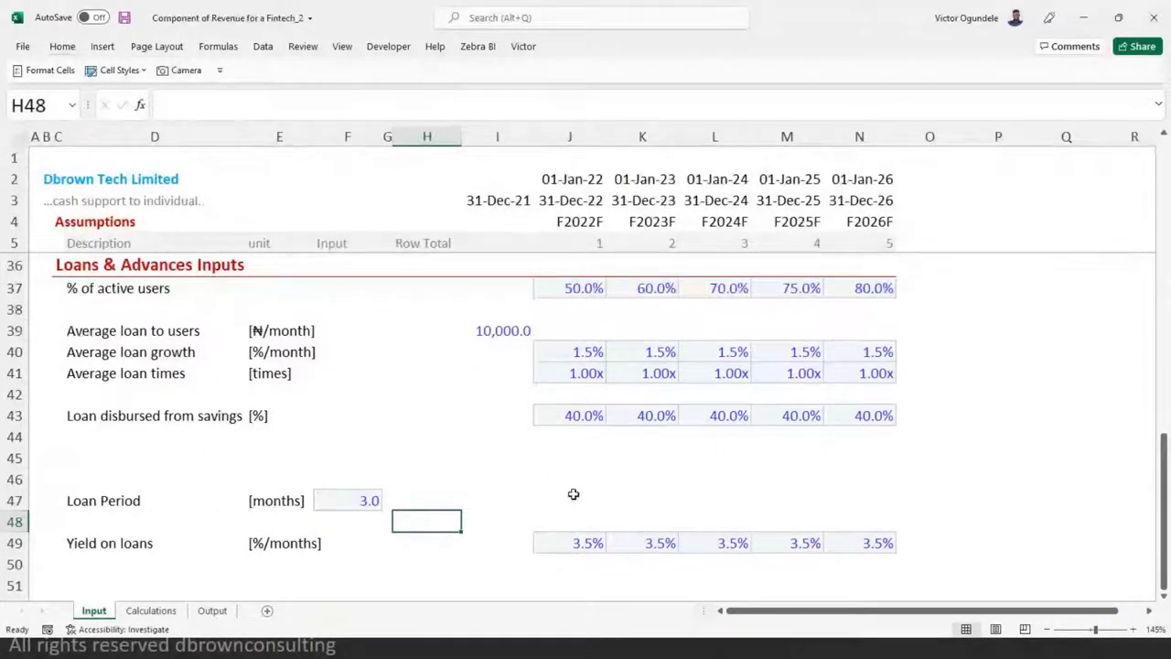
pyautogui.click(567, 463)
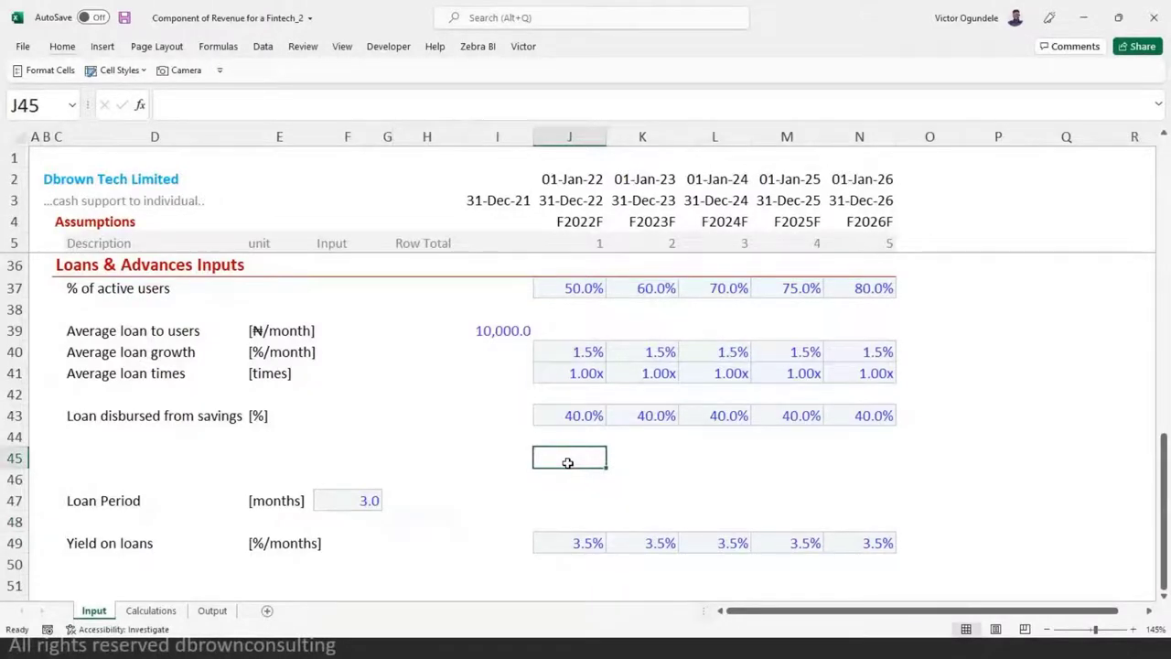
pyautogui.click(364, 499)
pyautogui.click(364, 471)
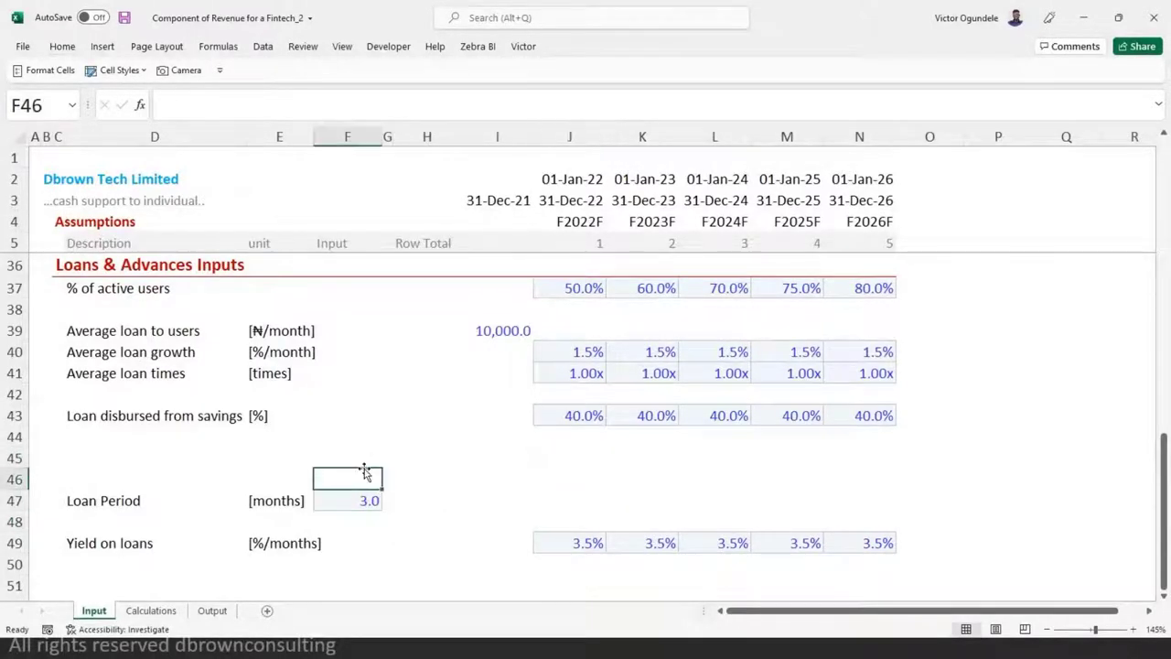
pyautogui.click(364, 464)
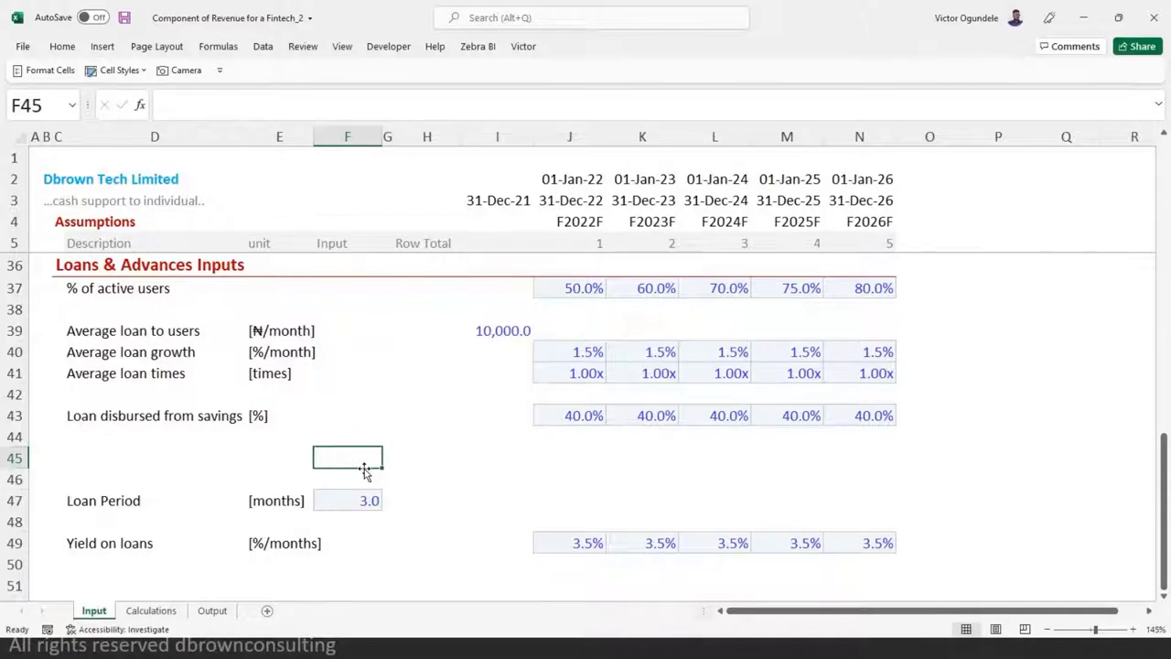
# - Label row 45 'Non-performing loans [NPL]' and copy the [%] unit from the row above
pyautogui.press('Left')
pyautogui.press('Left')
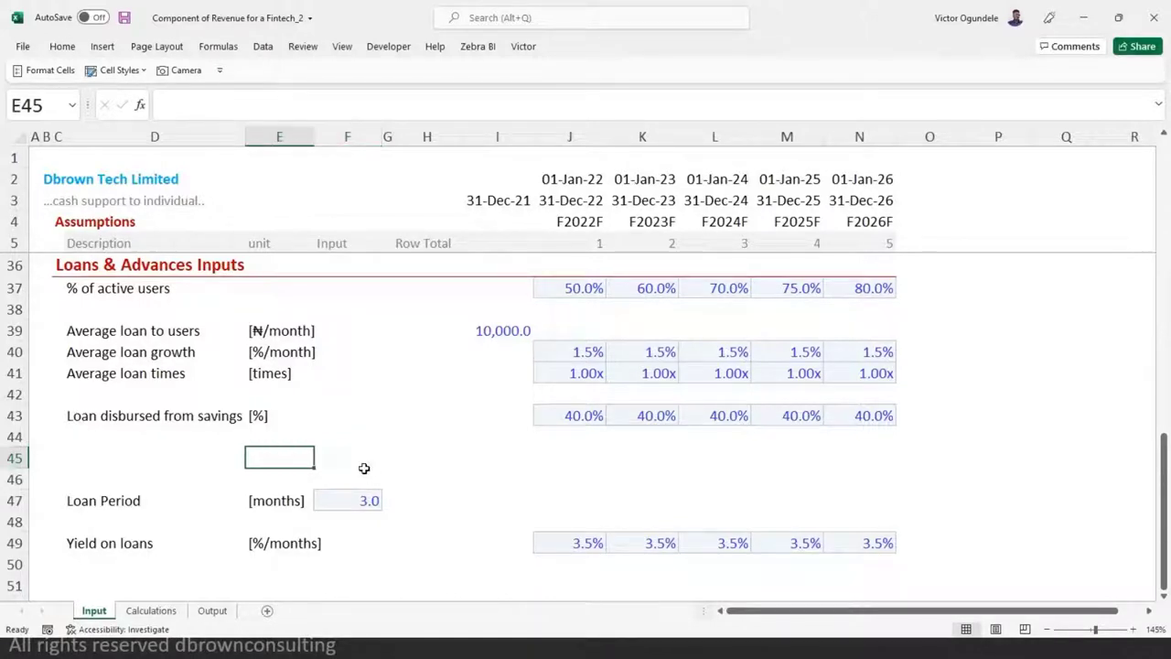
pyautogui.write('Non')
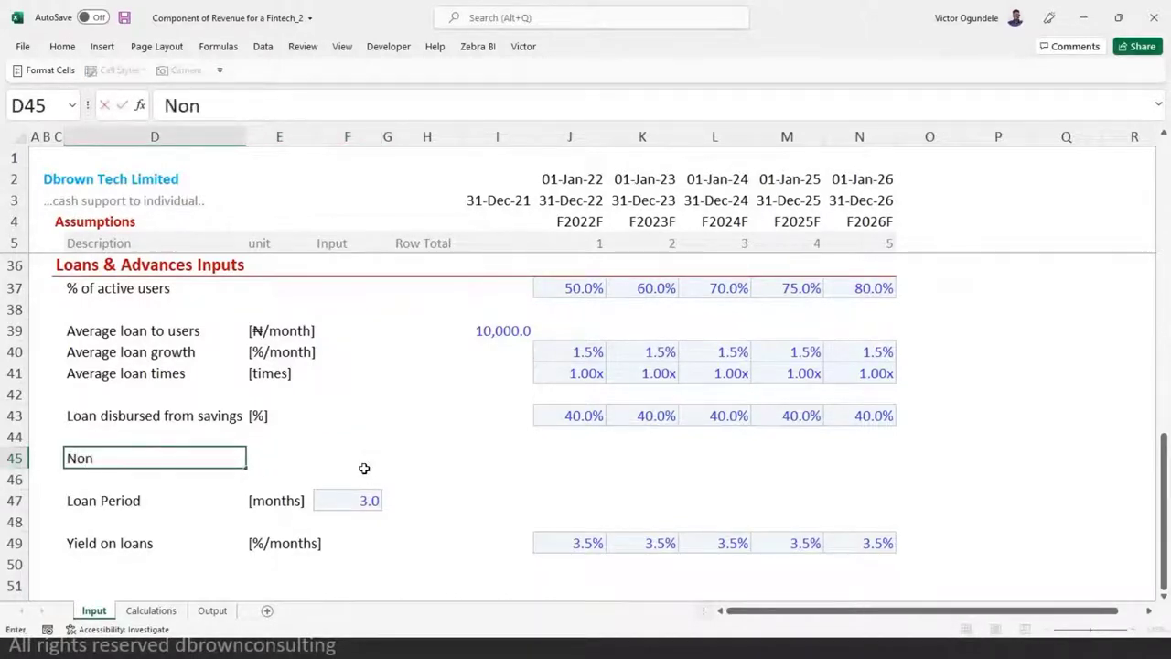
pyautogui.write('-perform')
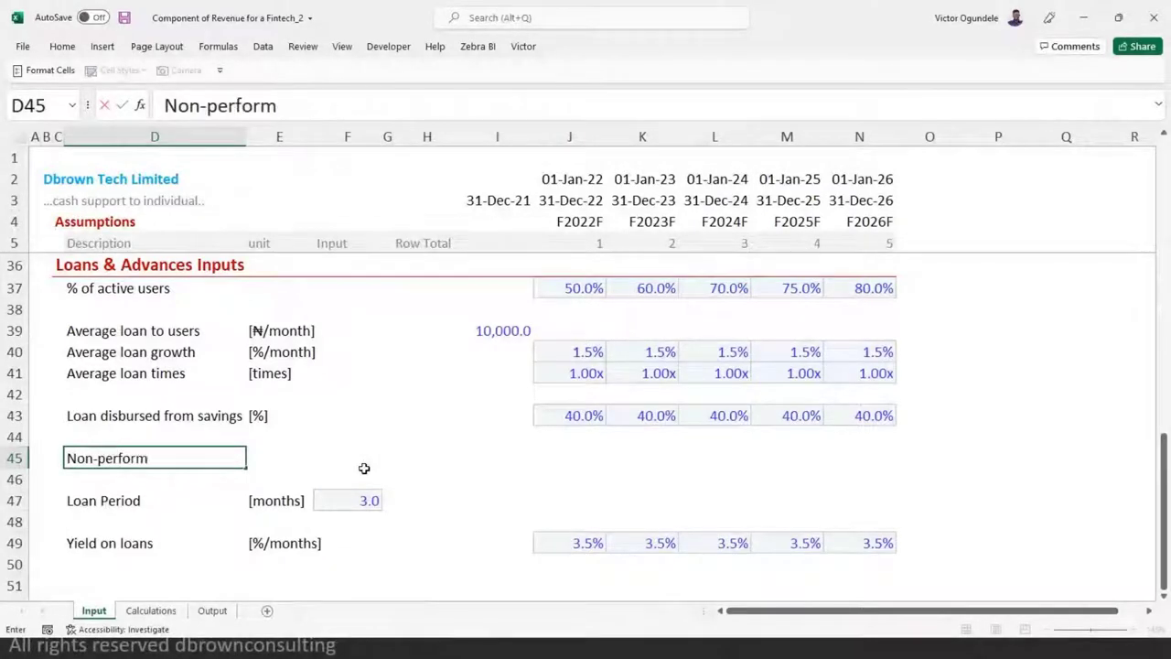
pyautogui.write('ing loans')
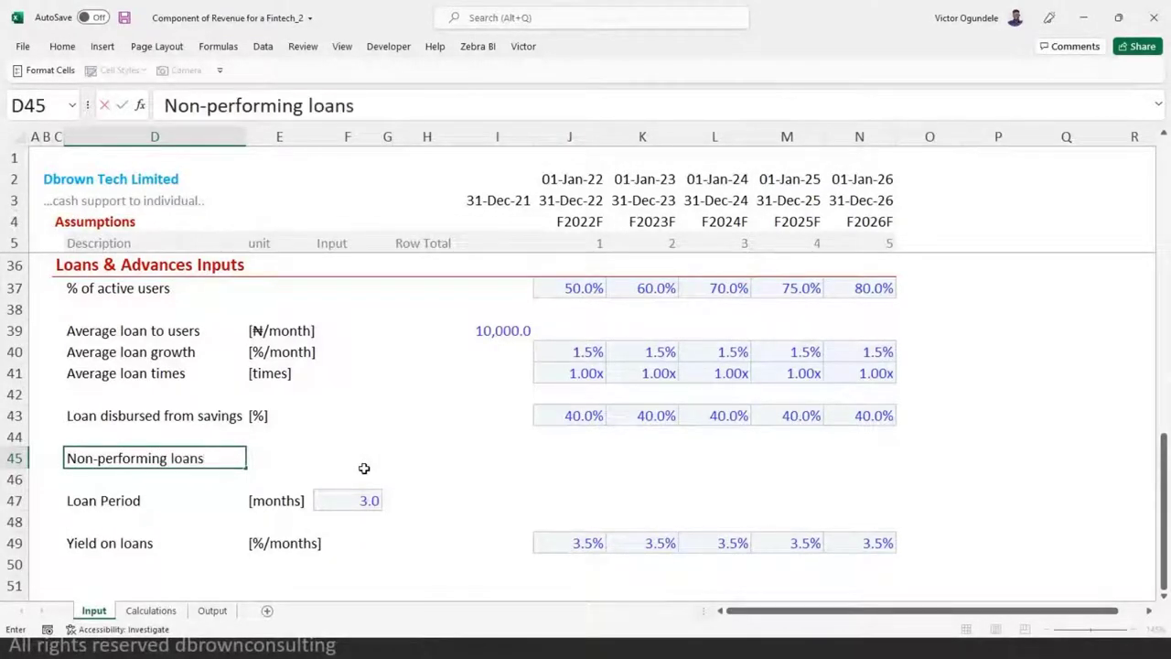
pyautogui.write(' [NPL')
pyautogui.write(']')
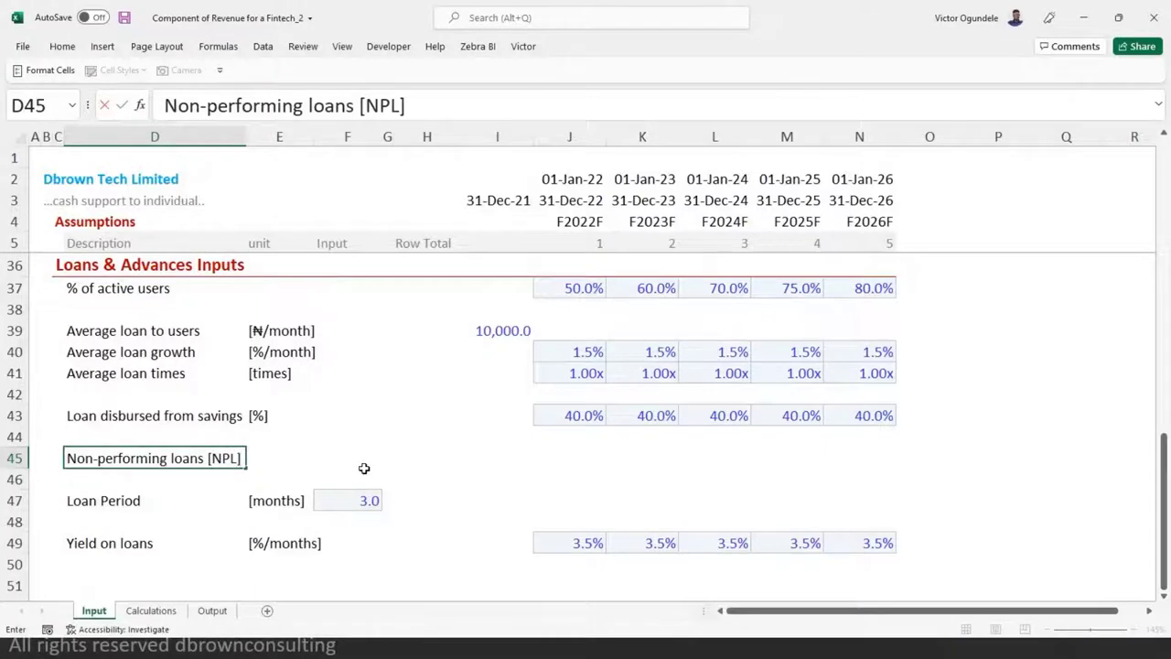
pyautogui.press('Tab')
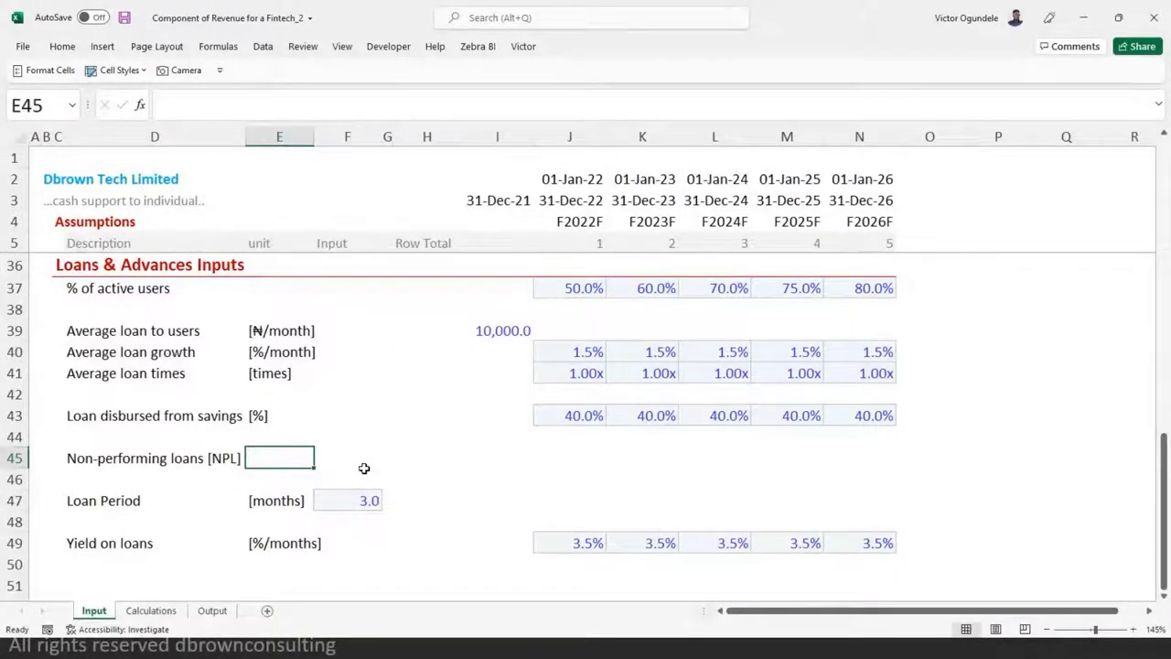
pyautogui.press('Up')
pyautogui.press('Up')
pyautogui.hotkey('ctrl', 'c')
pyautogui.press('Down')
pyautogui.press('Down')
pyautogui.hotkey('ctrl', 'v')
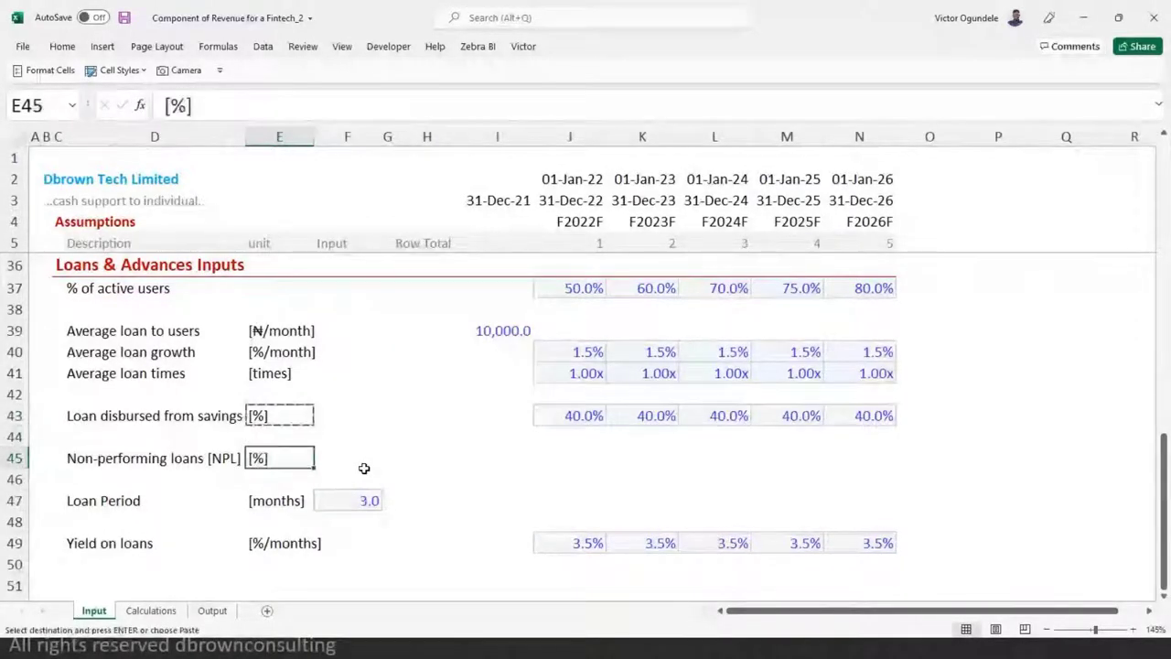
pyautogui.press('Escape')
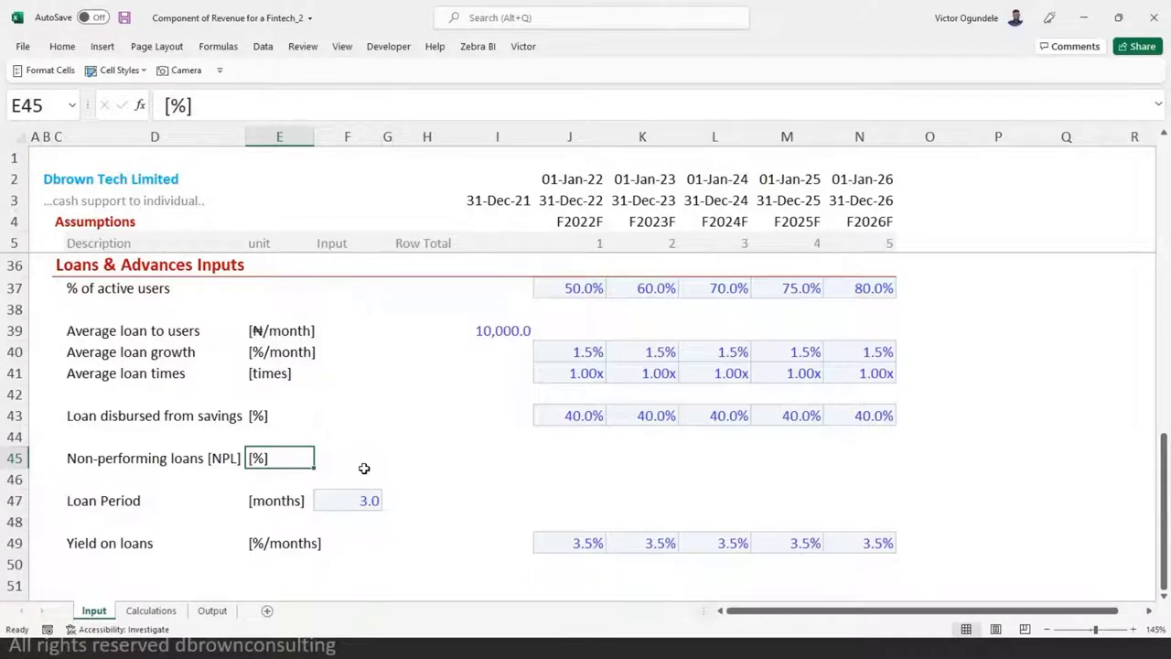
# - Copy the yearly input cells into row 45, set them all to 5%, and save
pyautogui.press('Right')
pyautogui.press('Right')
pyautogui.press('Right')
pyautogui.press('Right')
pyautogui.press('Right')
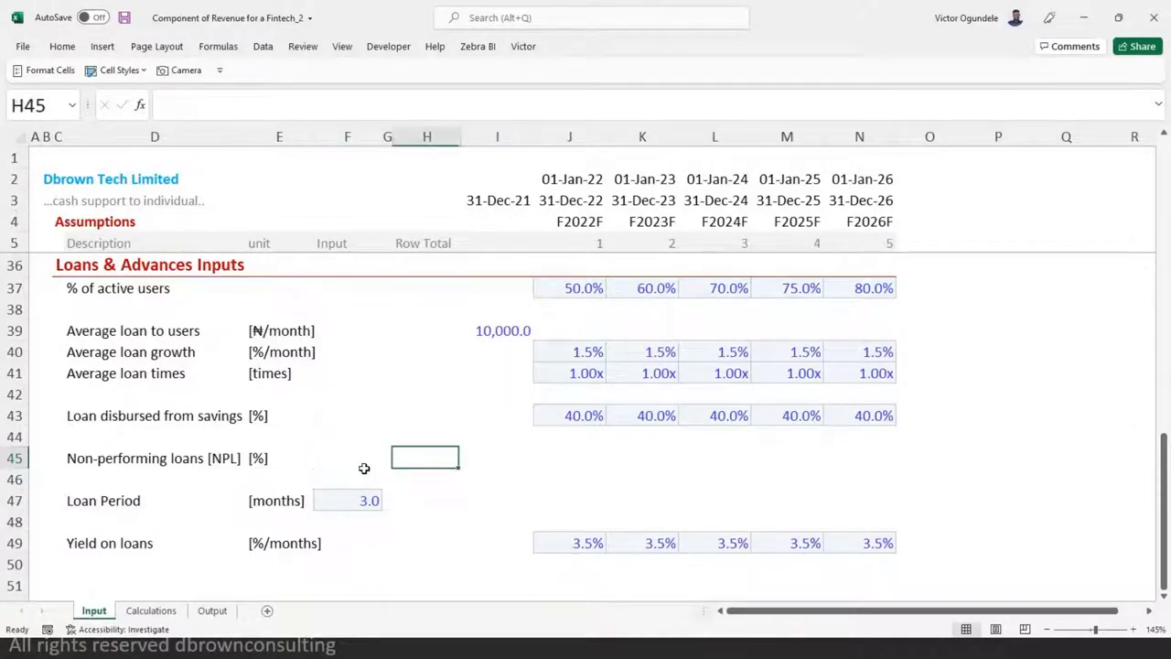
pyautogui.press('Up')
pyautogui.press('Up')
pyautogui.hotkey('ctrl', 'shift', 'Right')
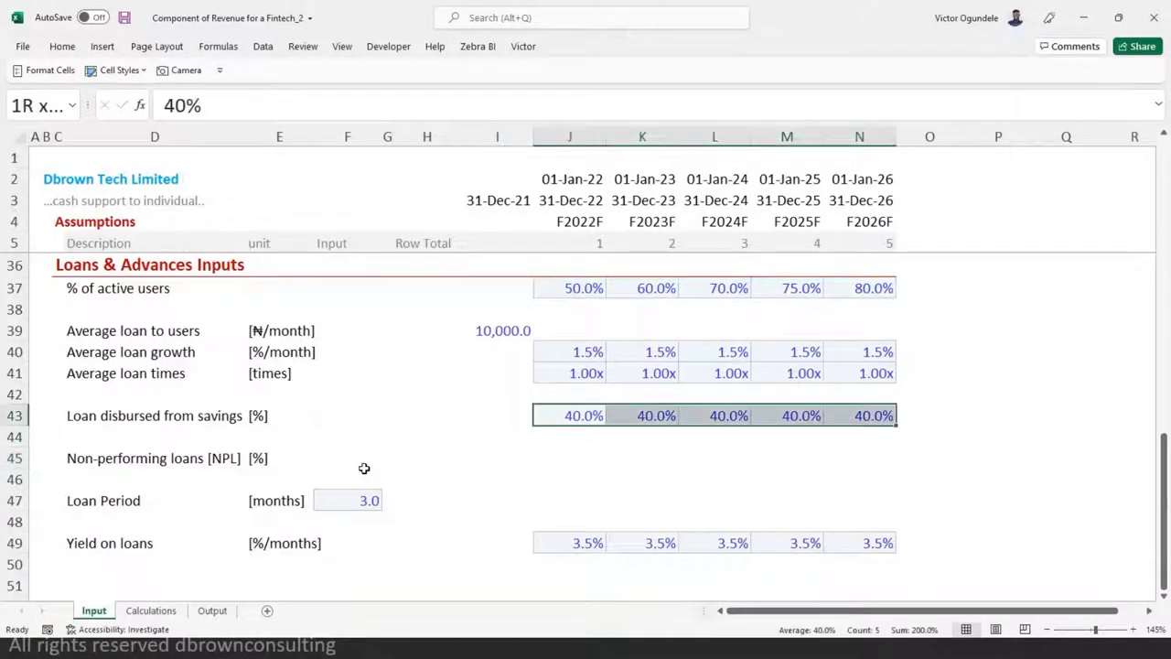
pyautogui.hotkey('ctrl', 'c')
pyautogui.press('Down')
pyautogui.press('Down')
pyautogui.hotkey('ctrl', 'v')
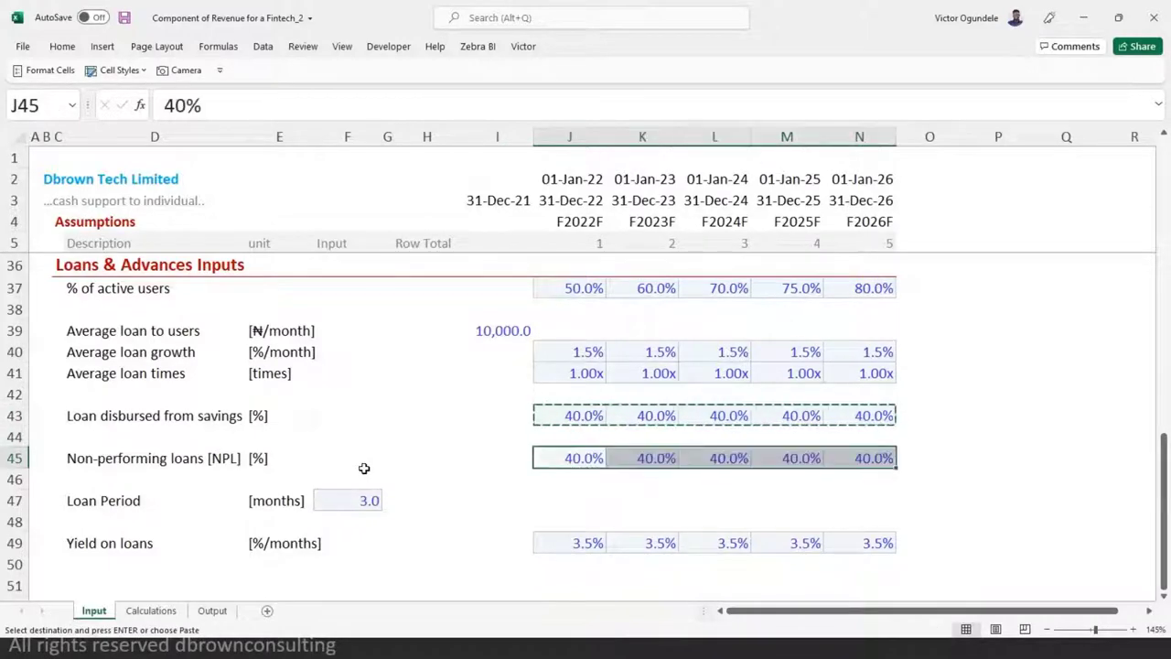
pyautogui.press('Escape')
pyautogui.write('5%')
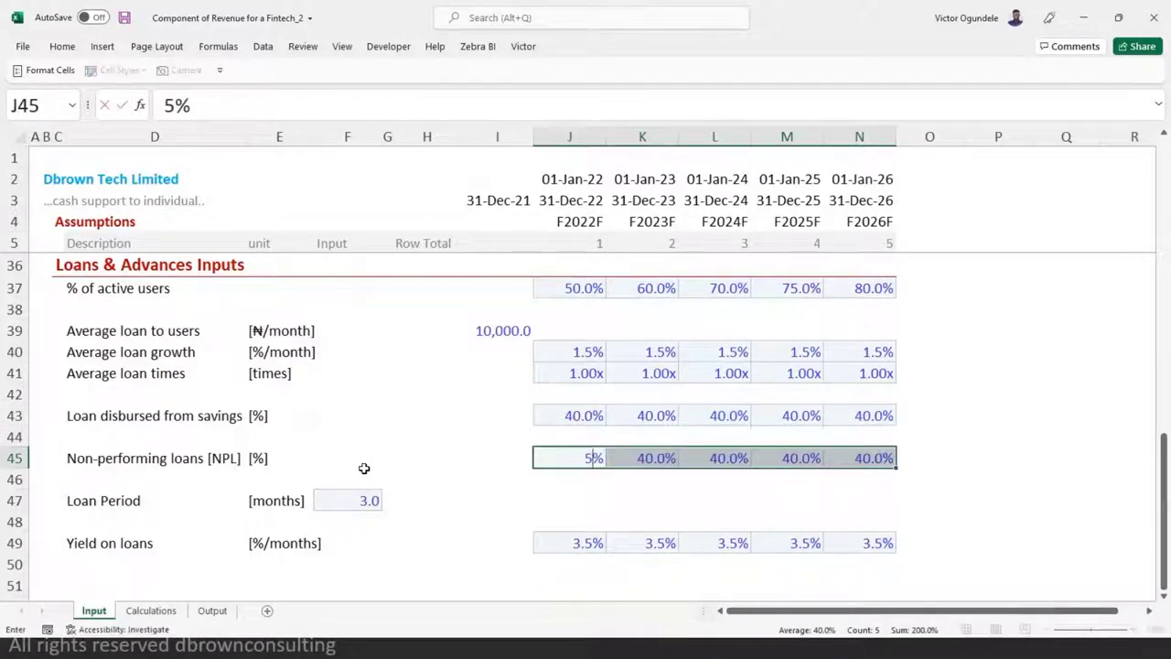
pyautogui.hotkey('ctrl', 'Return')
pyautogui.press('Left')
pyautogui.press('Left')
pyautogui.press('Left')
pyautogui.press('Left')
pyautogui.press('Left')
pyautogui.press('Left')
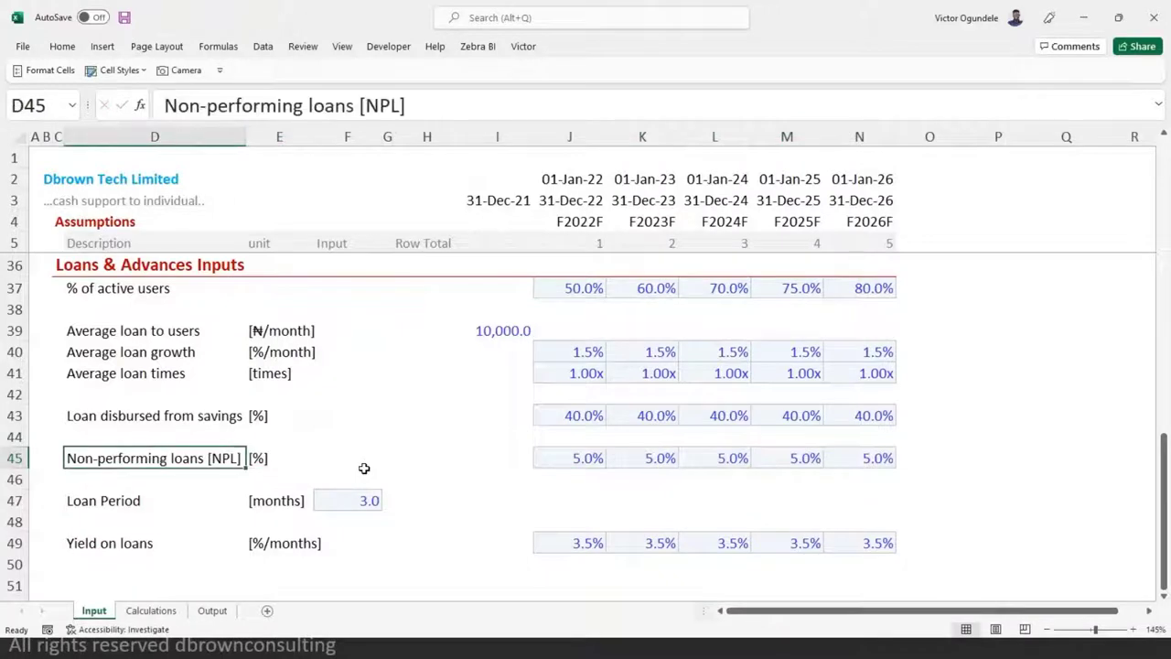
pyautogui.hotkey('ctrl', 's')
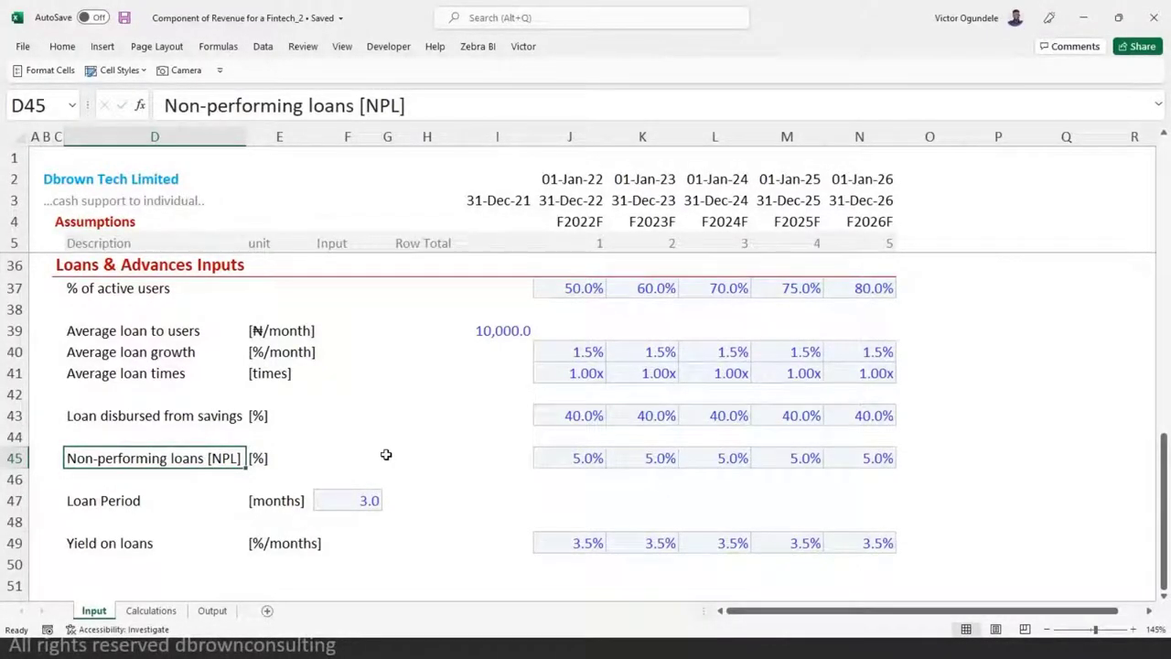
# - Copy the Calculations sheet's Savings heading rows 31–32 into rows 55–56
pyautogui.rightClick(435, 376)
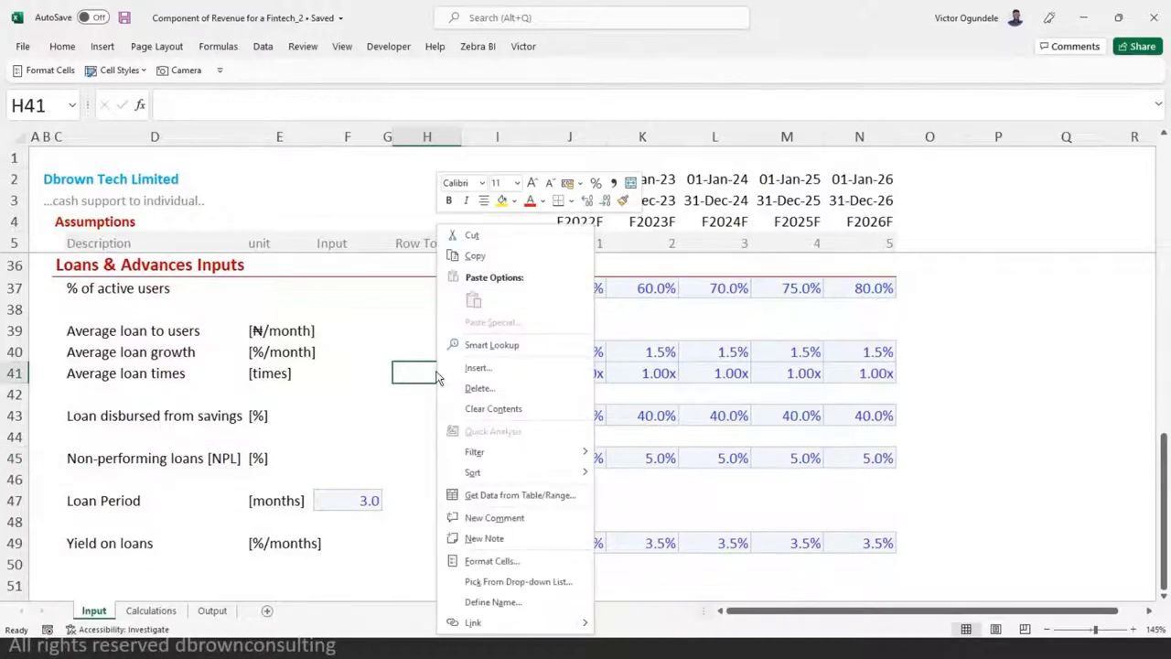
pyautogui.press('Escape')
pyautogui.hotkey('ctrl', 'pagedown')
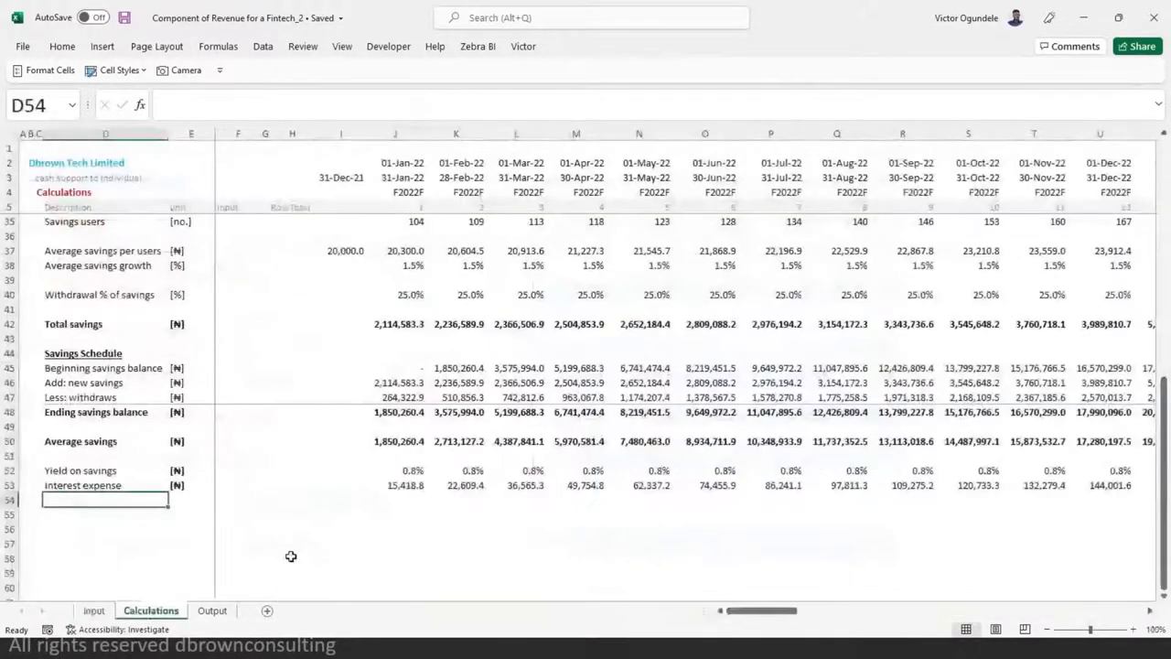
pyautogui.scroll(3, 325, 535)
pyautogui.click(13, 311)
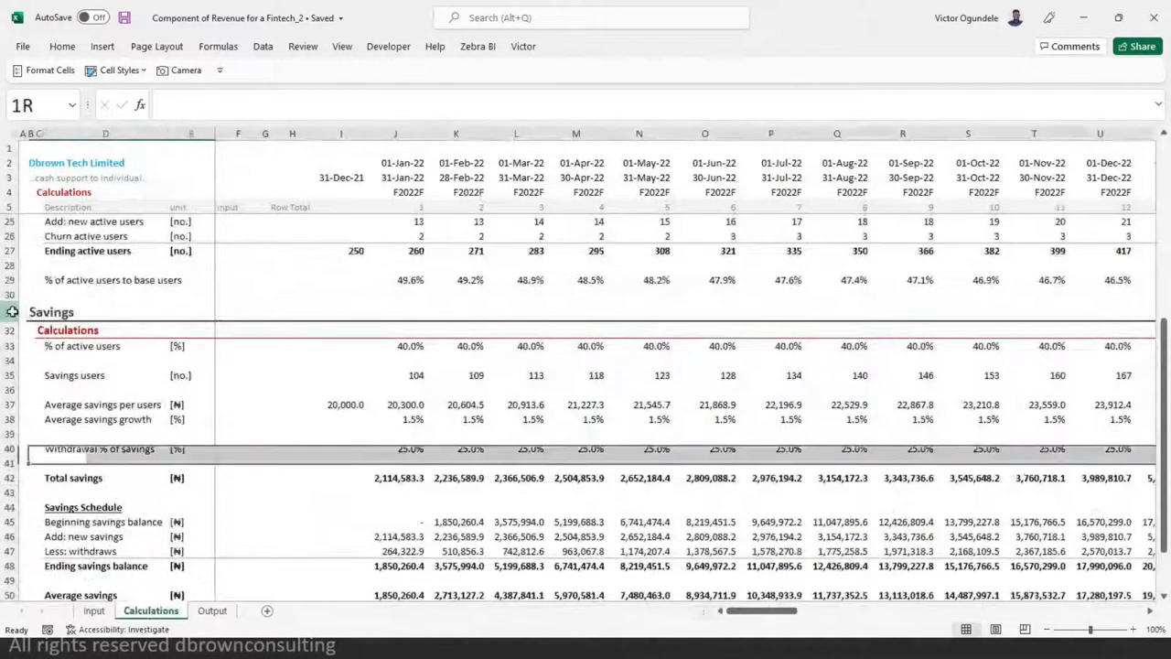
pyautogui.moveTo(12, 311); pyautogui.dragTo(14, 324)
pyautogui.hotkey('ctrl', 'c')
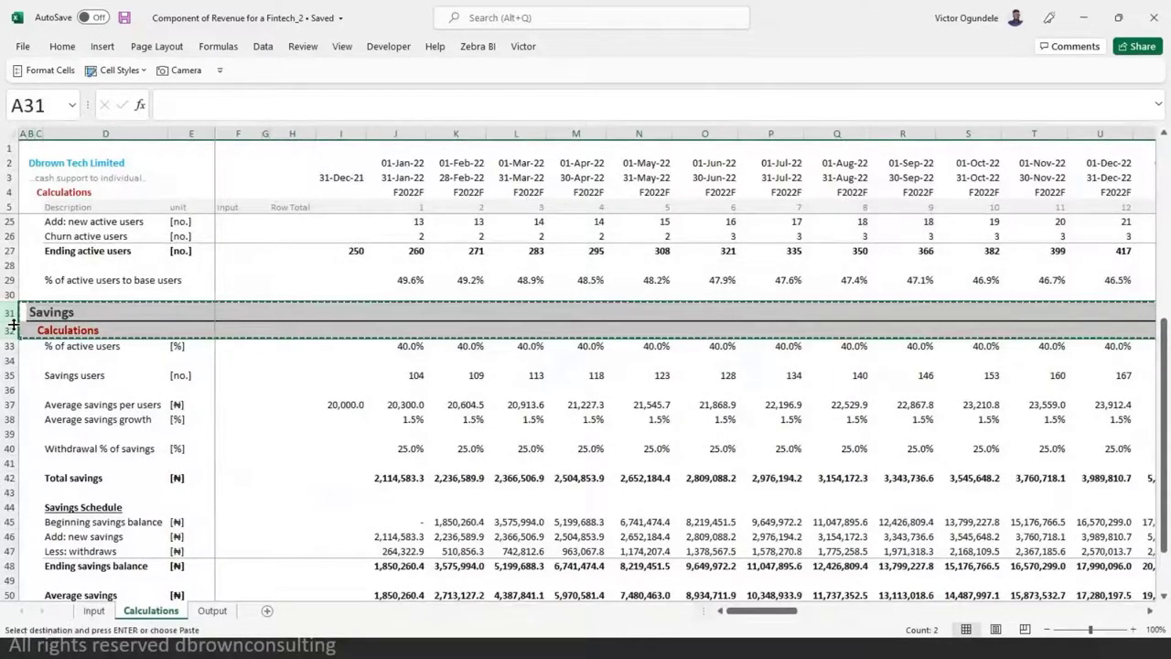
pyautogui.scroll(-4, 14, 324)
pyautogui.click(7, 485)
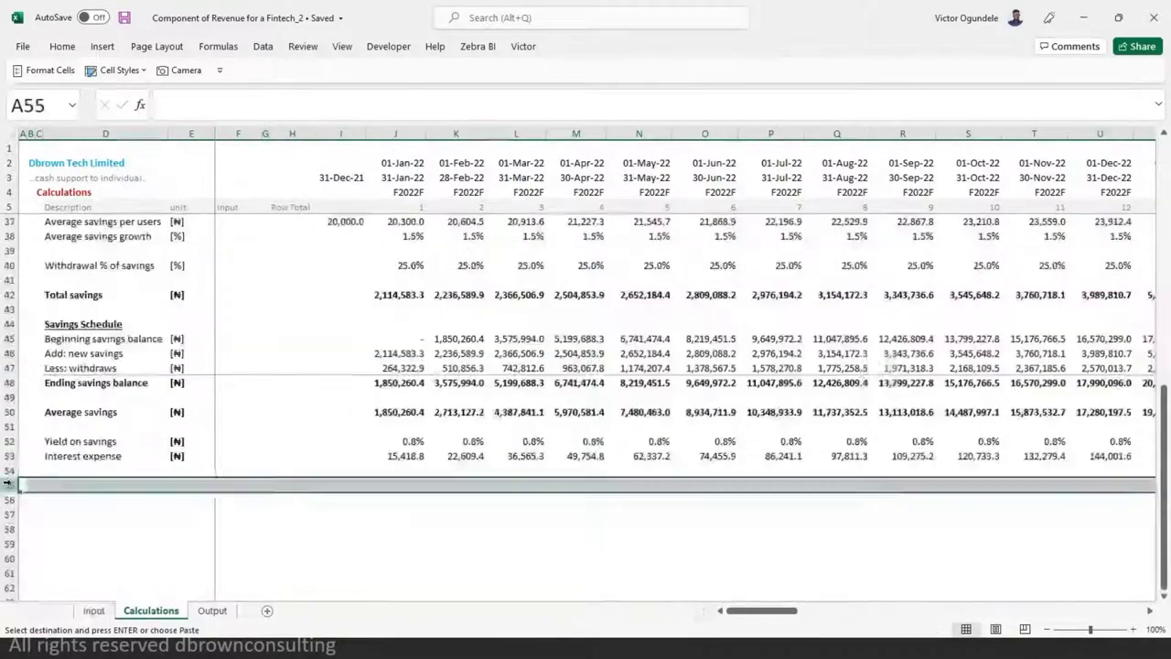
pyautogui.hotkey('ctrl', 'v')
# - Check how the savings label links to Input, then select the new section's first row
pyautogui.click(69, 500)
pyautogui.click(68, 517)
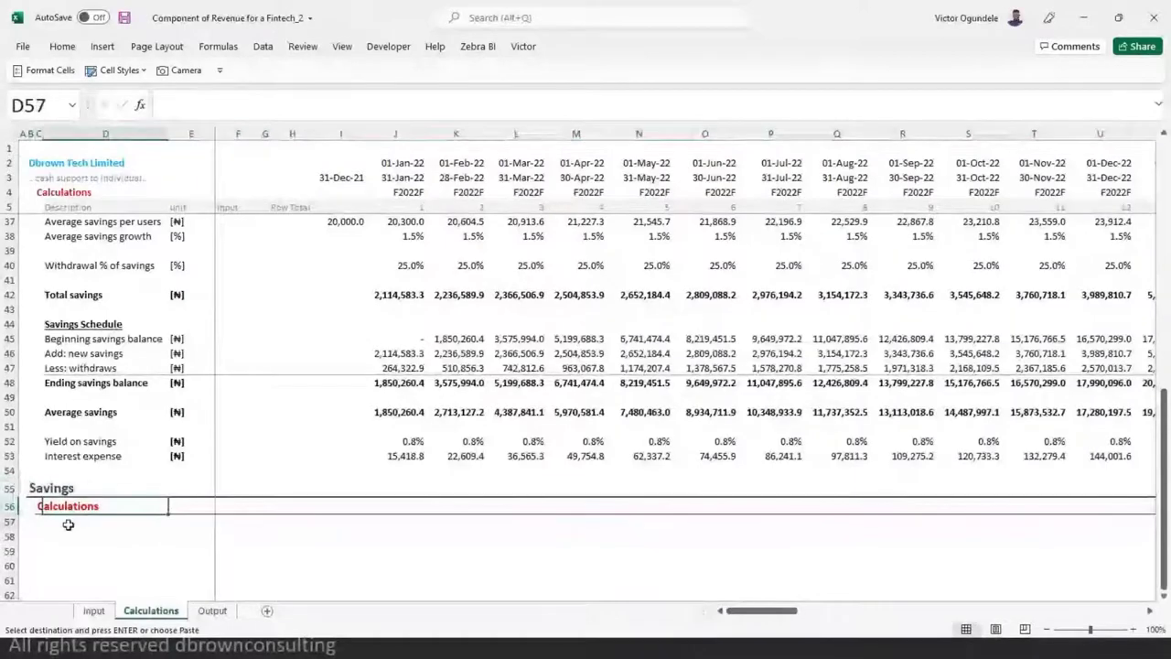
pyautogui.scroll(5, 68, 519)
pyautogui.click(114, 404)
pyautogui.scroll(-7, 92, 420)
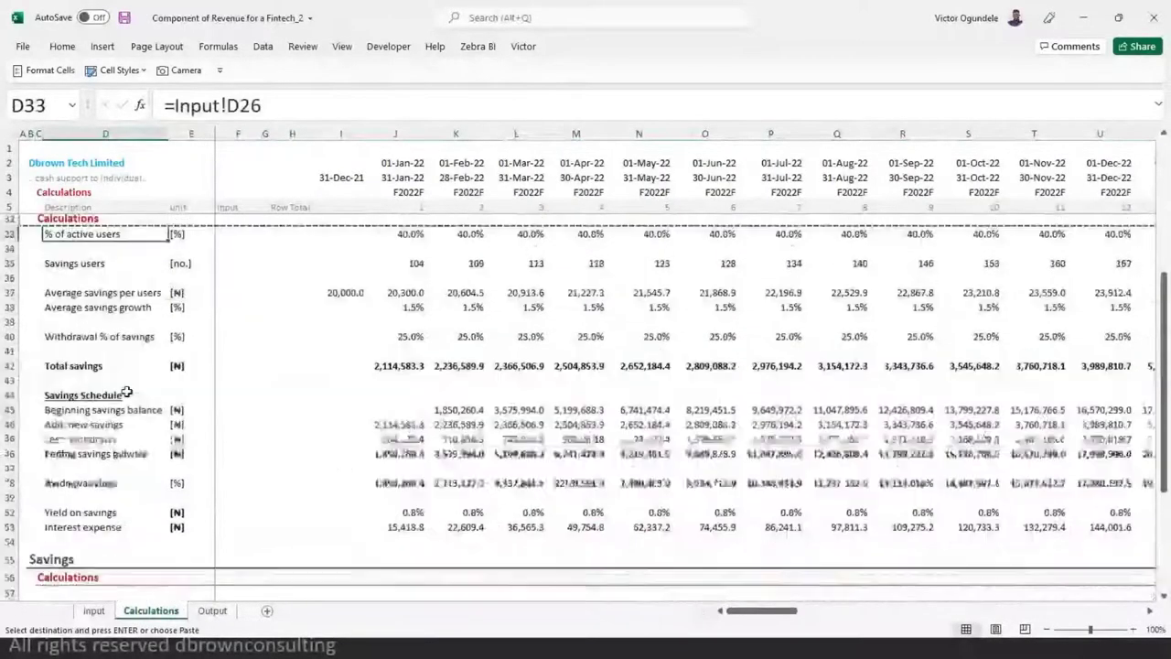
pyautogui.click(78, 447)
# - Link the row 57 label to the Input sheet's % of active users label
pyautogui.write('=')
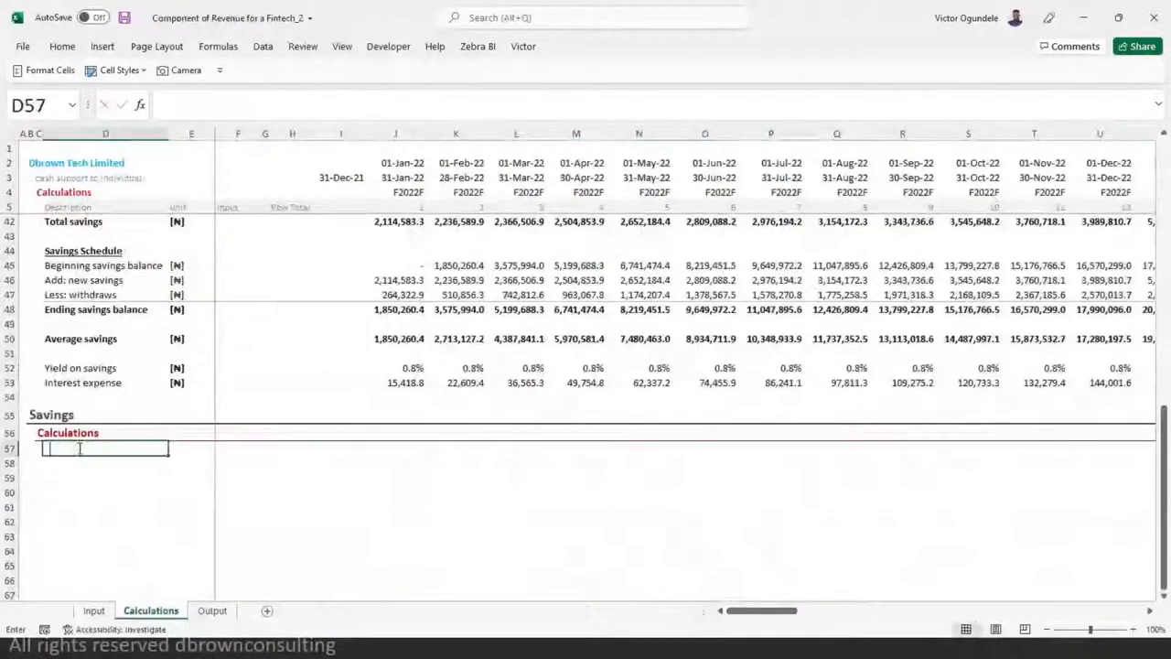
pyautogui.hotkey('ctrl', 'pageup')
pyautogui.click(99, 289)
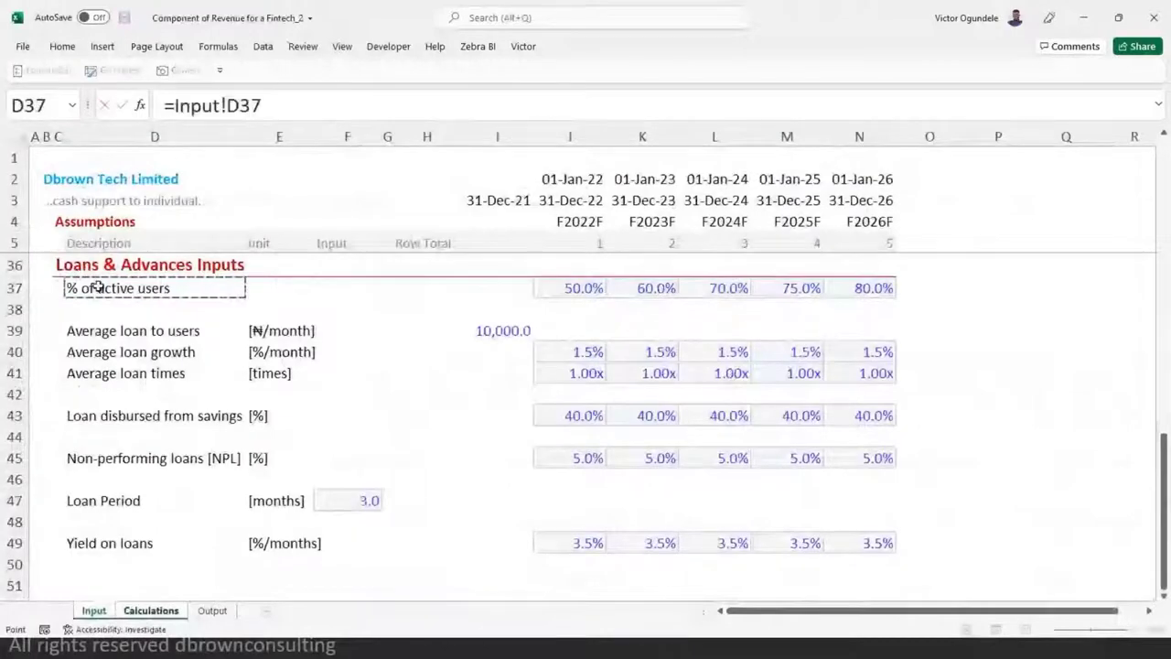
pyautogui.press('Return')
# - Copy the savings % of active users LOOKUP formula from J33 into J57
pyautogui.press('Right')
pyautogui.press('Right')
pyautogui.press('Up')
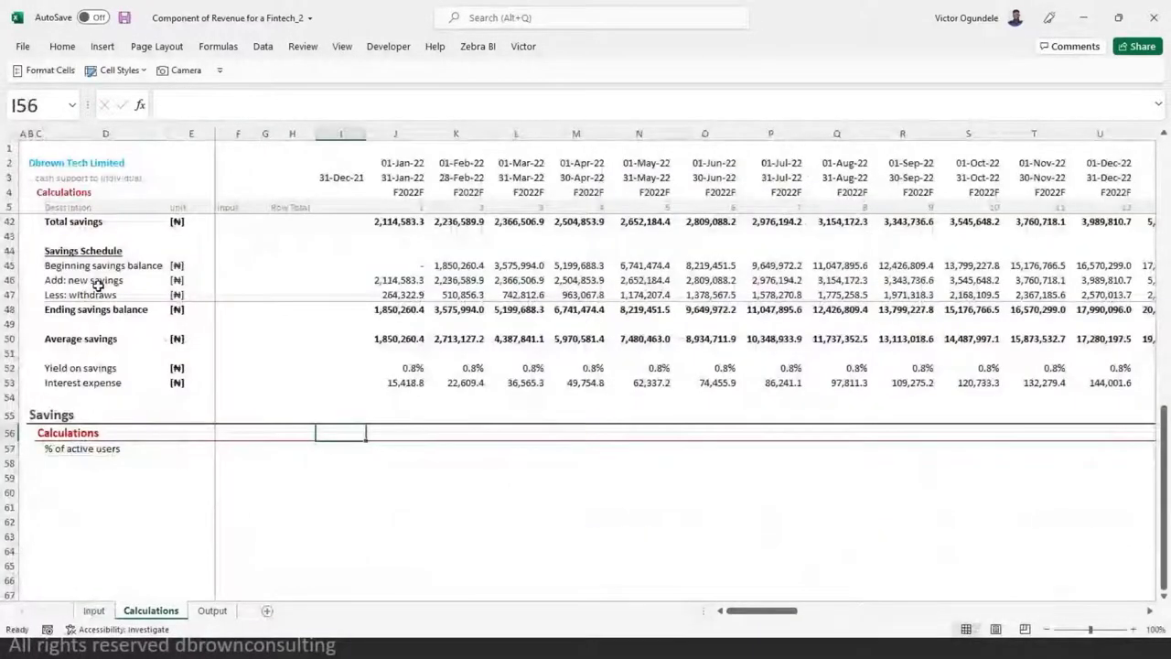
pyautogui.press('Up')
pyautogui.press('Up')
pyautogui.press('Up')
pyautogui.press('Up')
pyautogui.press('Up')
pyautogui.press('Up')
pyautogui.press('Up')
pyautogui.press('Up')
pyautogui.press('Up')
pyautogui.press('Up')
pyautogui.press('Up')
pyautogui.press('Up')
pyautogui.press('Up')
pyautogui.press('Up')
pyautogui.press('Up')
pyautogui.press('Up')
pyautogui.press('Up')
pyautogui.press('Up')
pyautogui.press('Right')
pyautogui.press('Up')
pyautogui.press('Up')
pyautogui.press('Up')
pyautogui.press('Up')
pyautogui.press('Up')
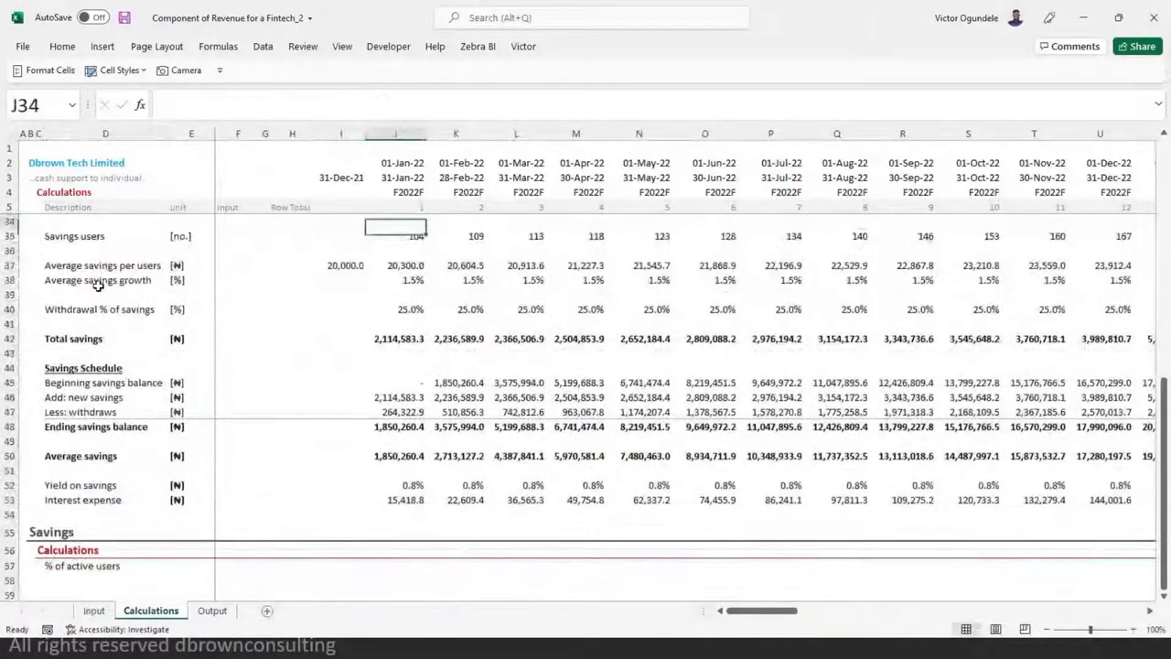
pyautogui.press('Down')
pyautogui.hotkey('ctrl', 'c')
pyautogui.press('Down')
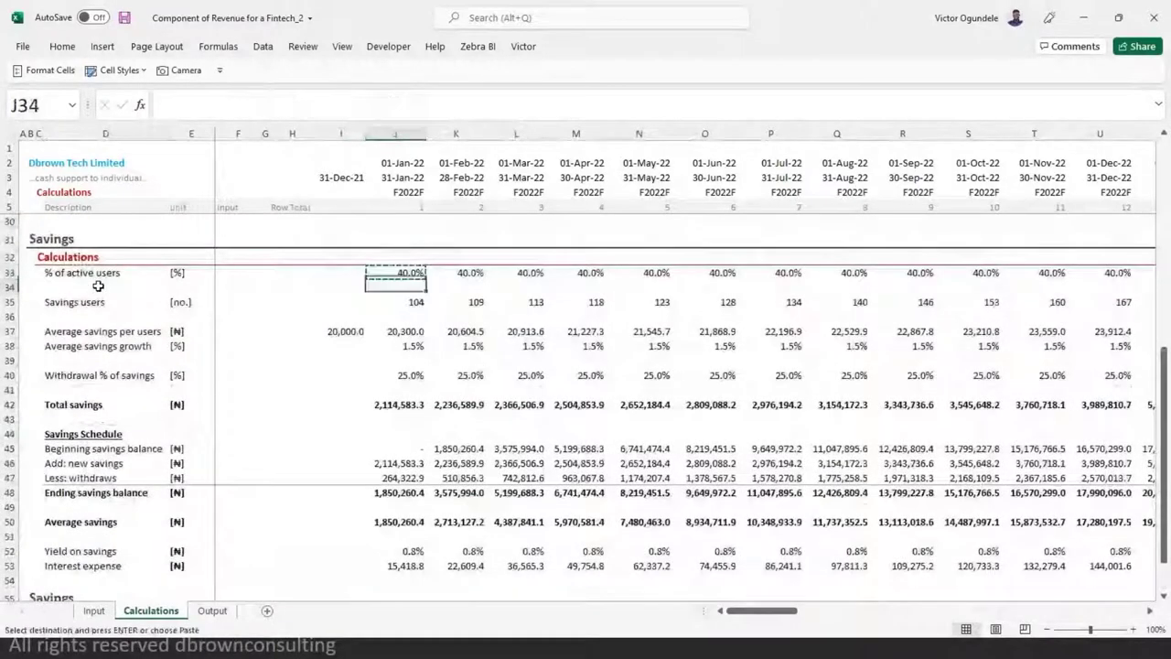
pyautogui.press('Down')
pyautogui.press('Down')
pyautogui.press('Down')
pyautogui.press('Down')
pyautogui.press('Down')
pyautogui.press('Down')
pyautogui.press('Down')
pyautogui.press('Down')
pyautogui.press('Down')
pyautogui.press('Down')
pyautogui.press('Down')
pyautogui.press('Down')
pyautogui.press('Down')
pyautogui.press('Down')
pyautogui.press('Down')
pyautogui.press('Down')
pyautogui.press('Down')
pyautogui.press('Down')
pyautogui.press('Down')
pyautogui.press('Down')
pyautogui.press('Down')
pyautogui.press('Down')
pyautogui.press('Down')
pyautogui.press('Down')
pyautogui.press('Down')
pyautogui.press('Down')
pyautogui.press('Down')
pyautogui.press('Down')
pyautogui.press('Up')
pyautogui.press('Up')
pyautogui.press('Up')
pyautogui.press('Up')
pyautogui.press('Up')
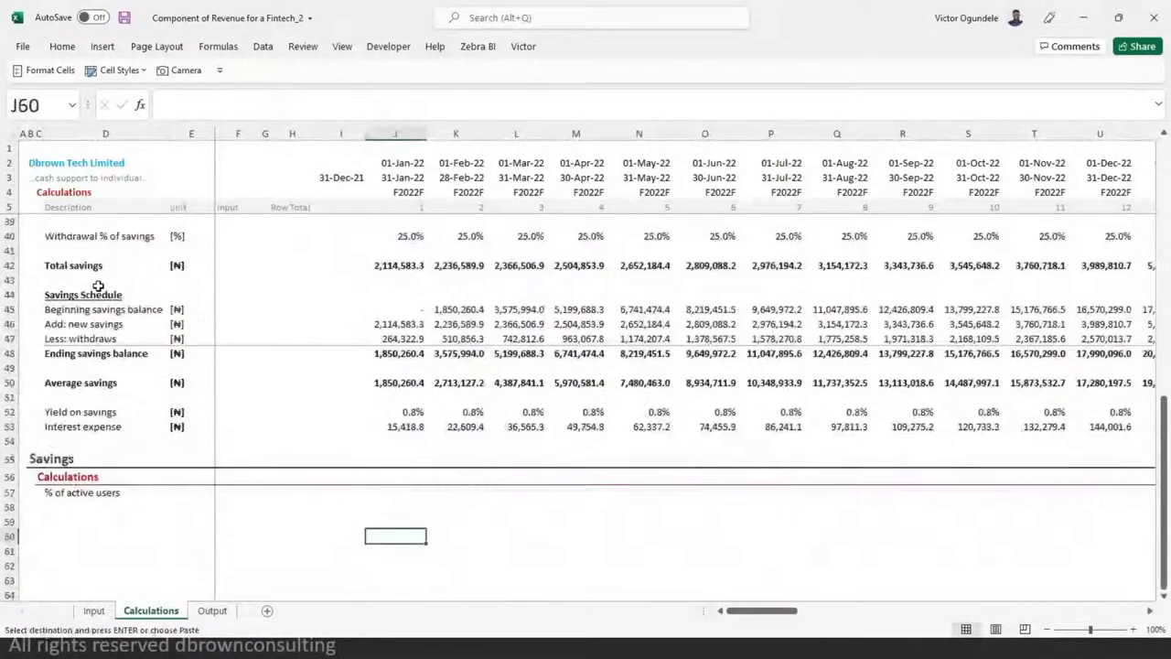
pyautogui.hotkey('ctrl', 'v')
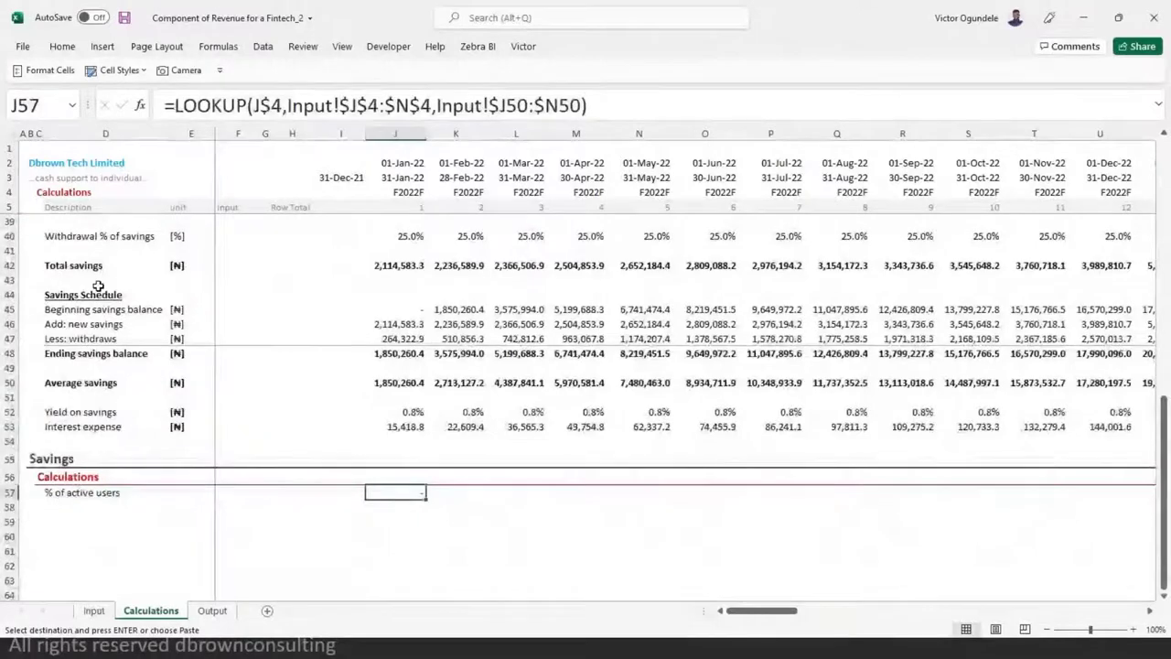
# - Point the LOOKUP range at Input row 37 and fill it across the months
pyautogui.hotkey('ctrl', 'pageup')
pyautogui.press('Up')
pyautogui.press('Up')
pyautogui.press('Up')
pyautogui.press('Up')
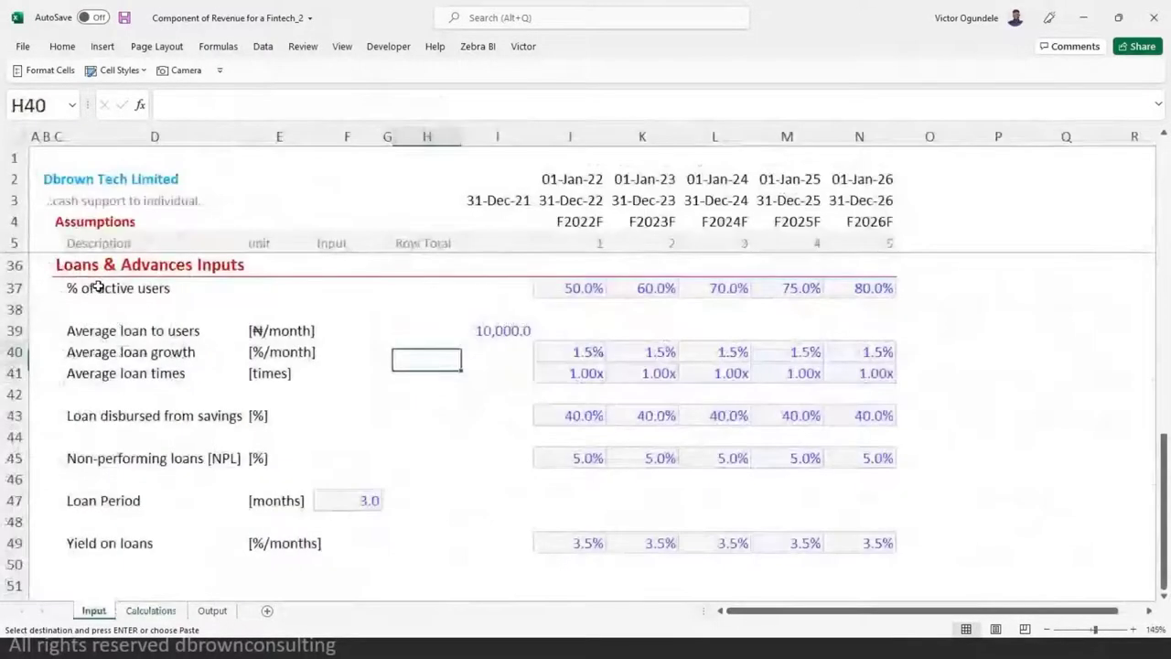
pyautogui.hotkey('ctrl', 'pagedown')
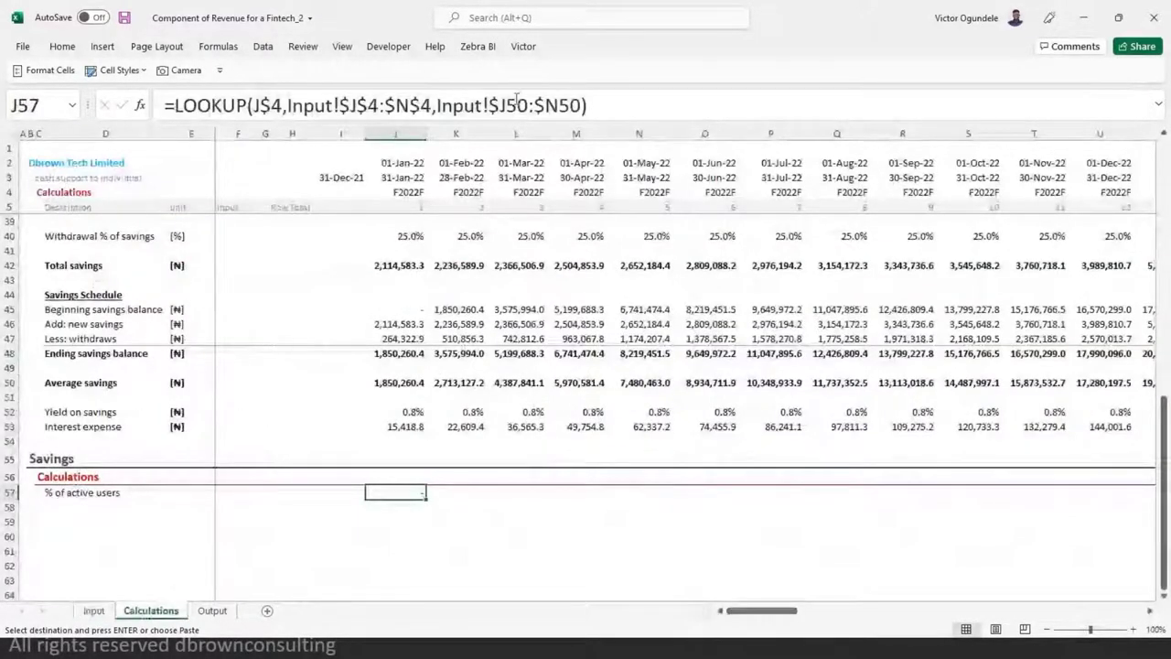
pyautogui.click(511, 103)
pyautogui.press('Delete')
pyautogui.press('Delete')
pyautogui.write('37')
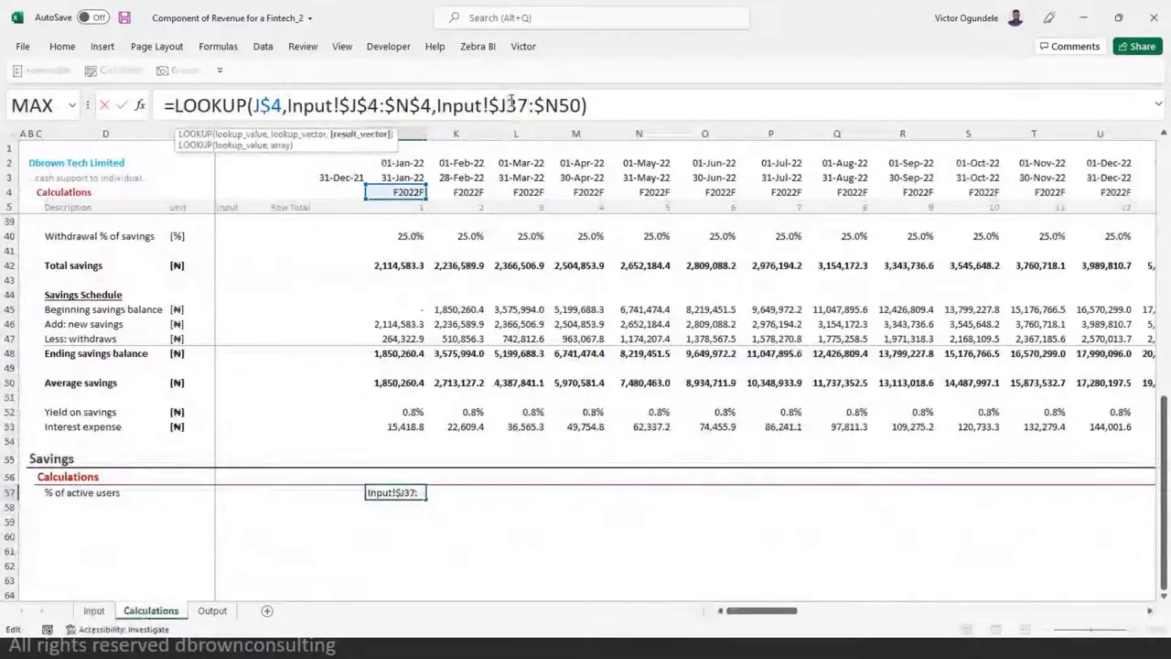
pyautogui.press('Right')
pyautogui.press('Right')
pyautogui.press('Right')
pyautogui.hotkey('shift', 'Right')
pyautogui.hotkey('shift', 'Right')
pyautogui.write('37')
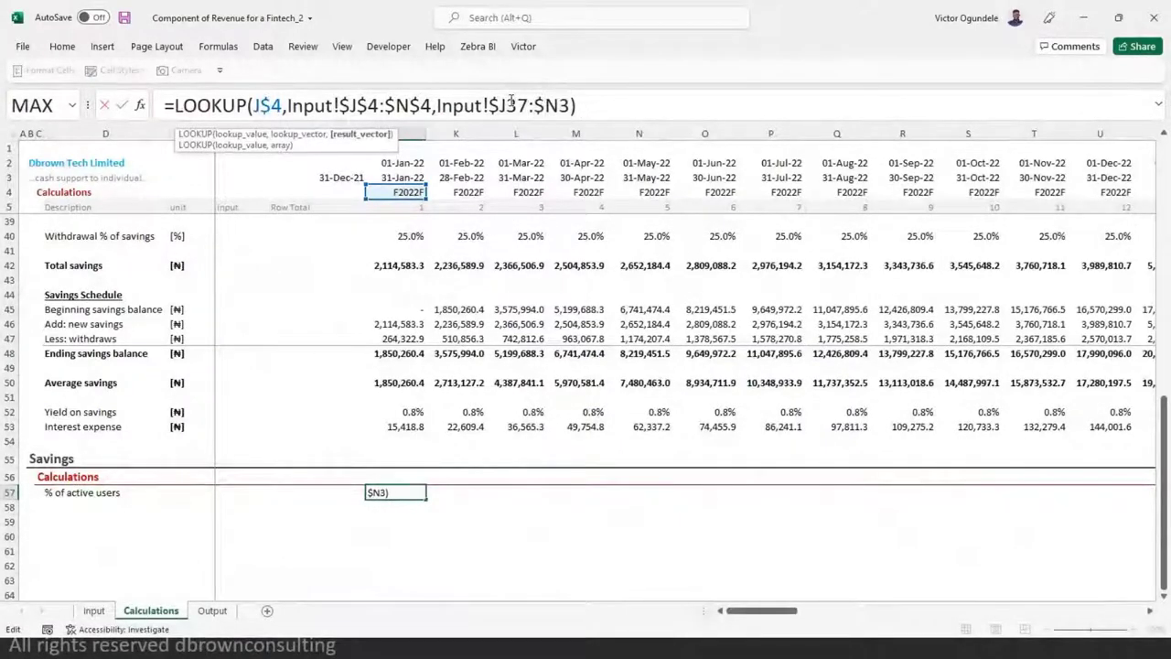
pyautogui.hotkey('ctrl', 'Return')
pyautogui.hotkey('ctrl', 'shift', 'r')
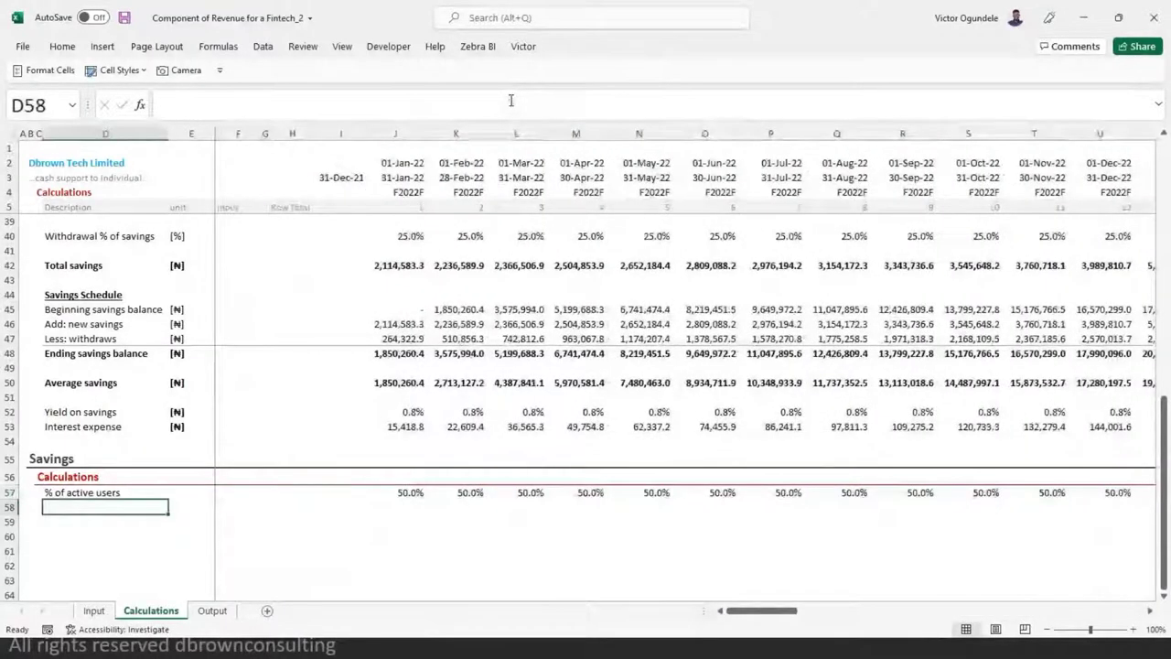
# - Rename the B55 section heading from Savings to 'Loans & Advances'
pyautogui.press('Up')
pyautogui.press('Left')
pyautogui.press('Up')
pyautogui.press('Up')
pyautogui.press('Left')
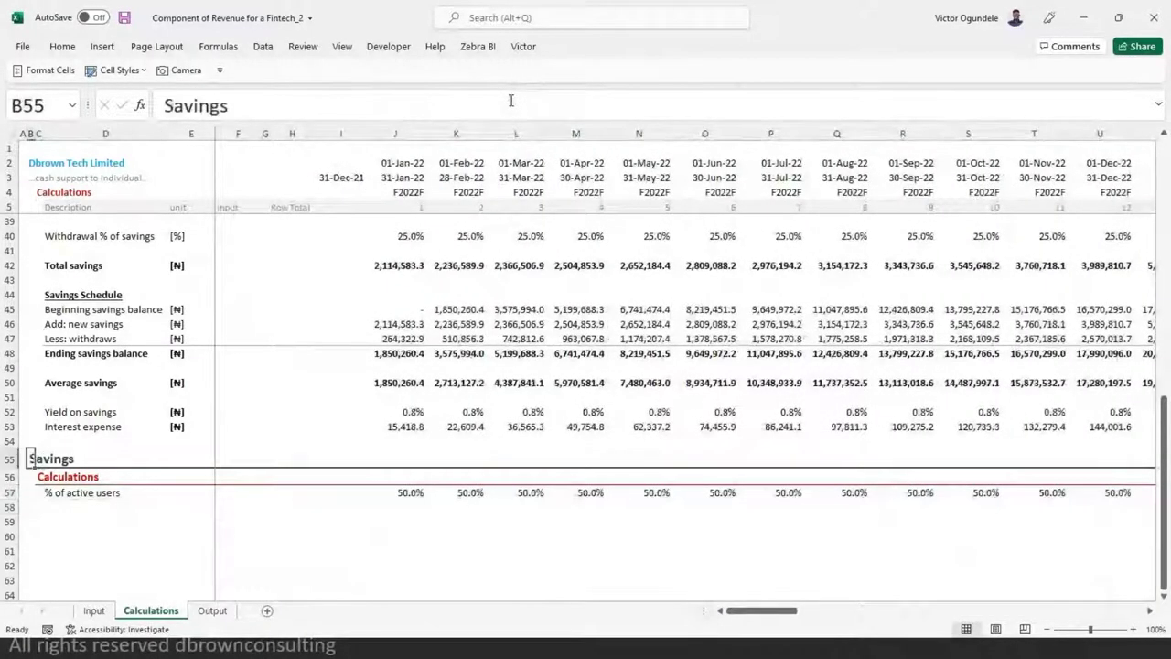
pyautogui.press('F2')
pyautogui.write('Loans & Bor')
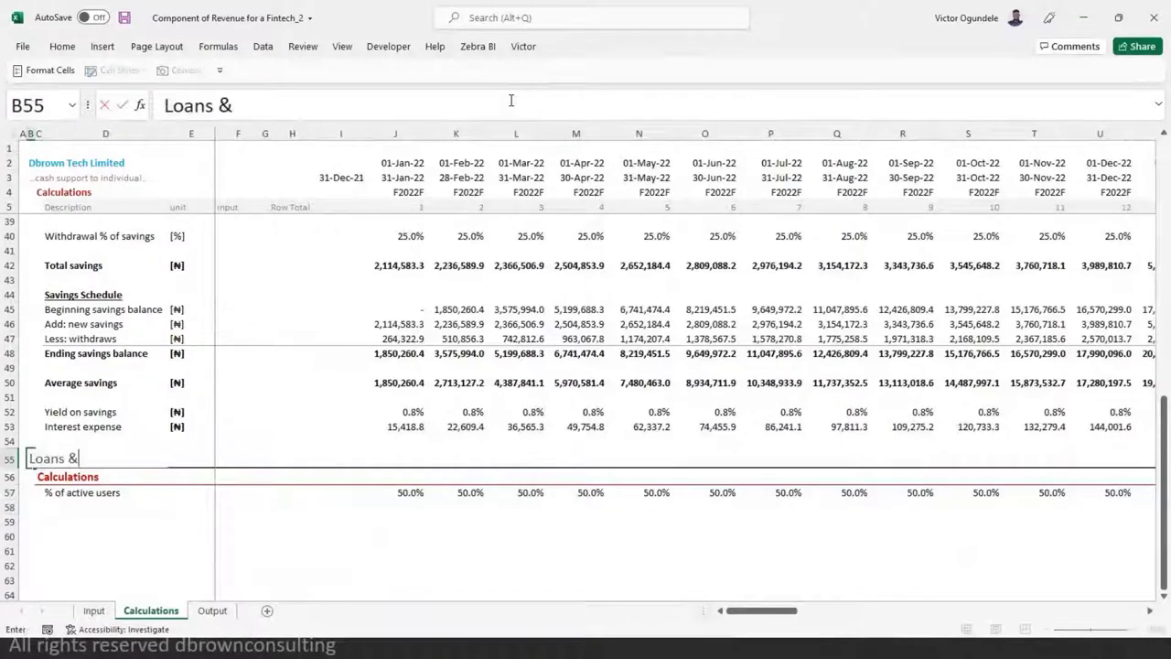
pyautogui.press('BackSpace')
pyautogui.press('BackSpace')
pyautogui.press('BackSpace')
pyautogui.press('BackSpace')
pyautogui.press('BackSpace')
pyautogui.press('BackSpace')
pyautogui.press('Return')
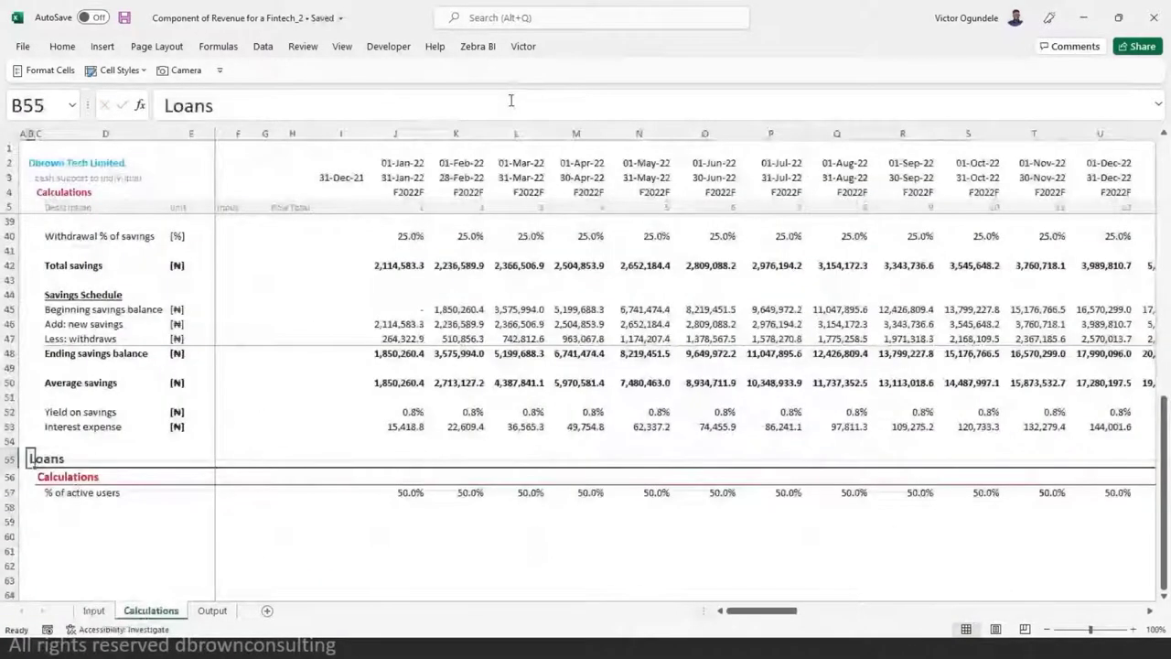
pyautogui.press('F2')
pyautogui.write('& Advances')
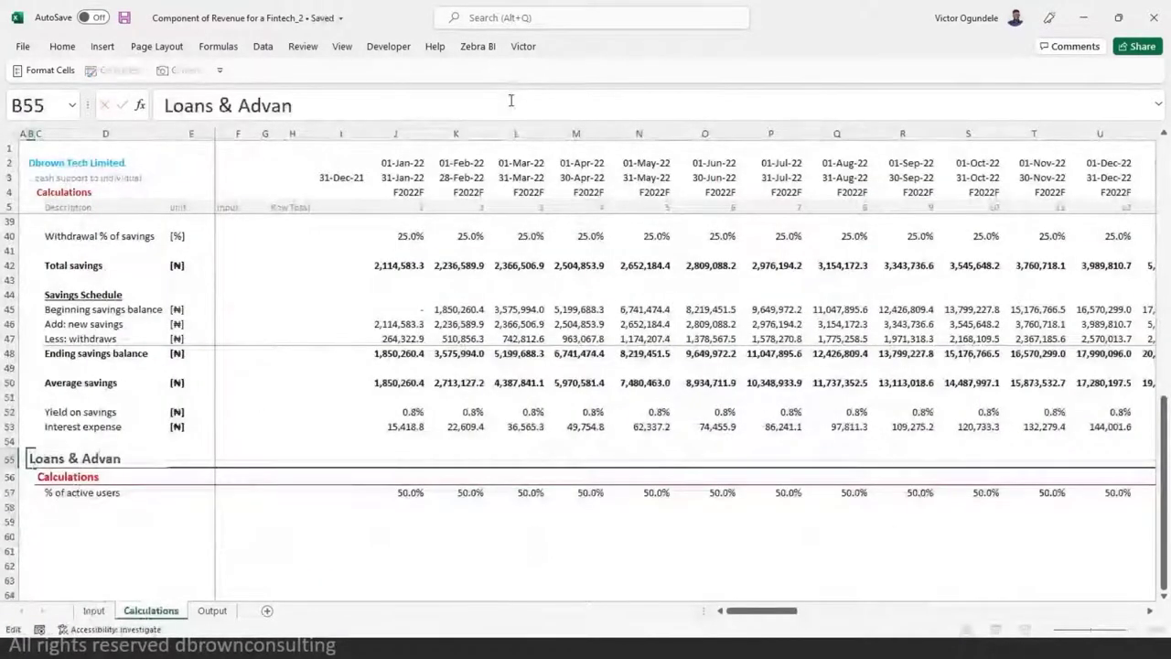
pyautogui.press('Return')
# - Add a 'Loans users' label in D58 with units [%] in E57 and [no.] in E58
pyautogui.press('Down')
pyautogui.press('Down')
pyautogui.press('Right')
pyautogui.press('Right')
pyautogui.press('Right')
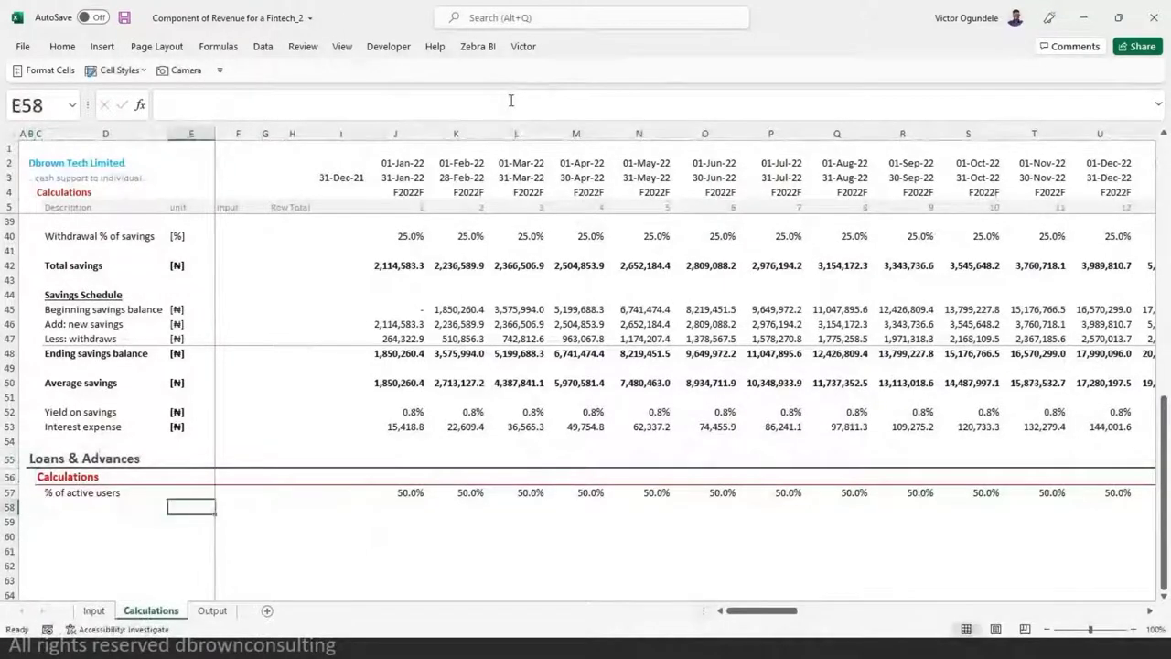
pyautogui.press('Up')
pyautogui.press('Left')
pyautogui.press('Down')
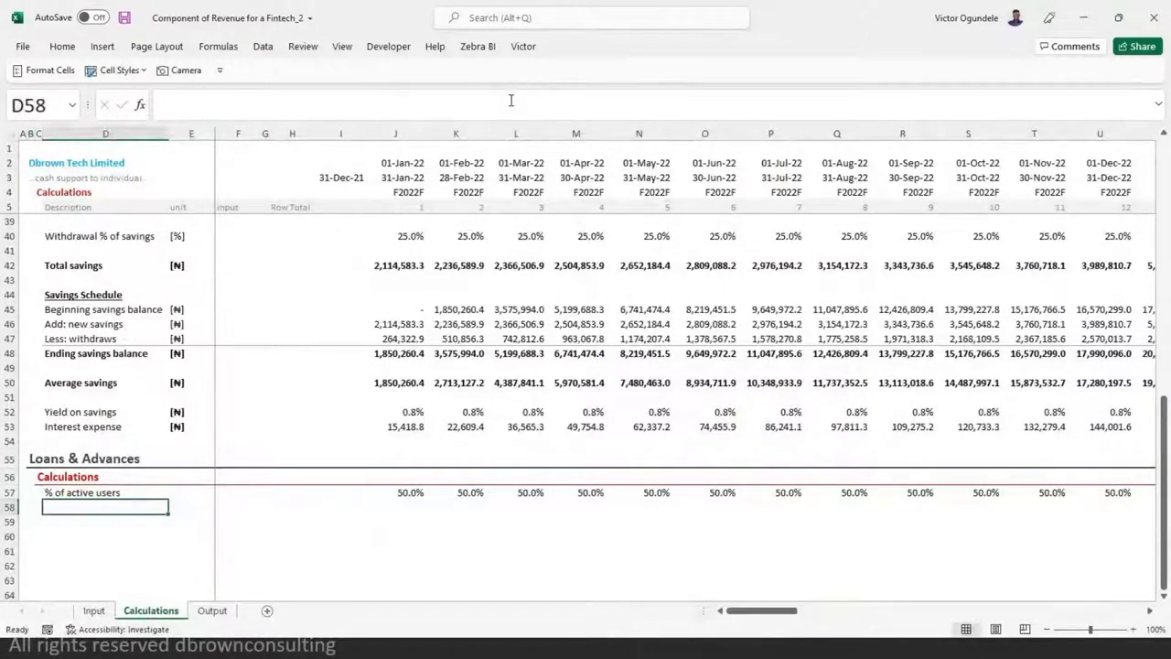
pyautogui.write('Loans')
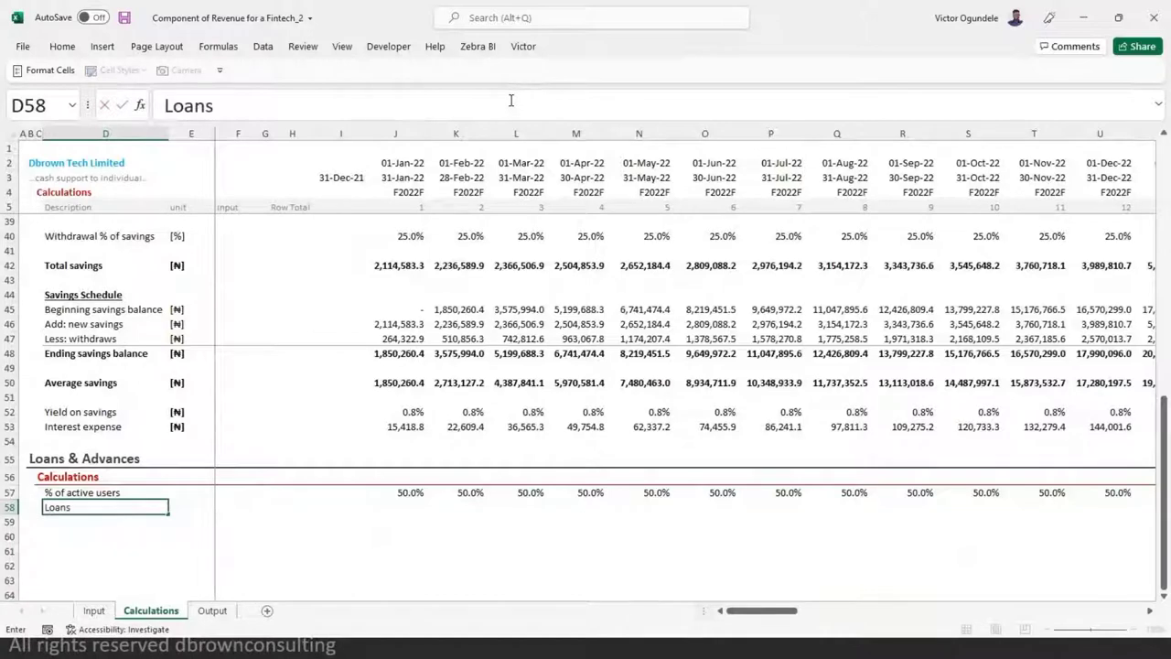
pyautogui.write(' users')
pyautogui.press('Right')
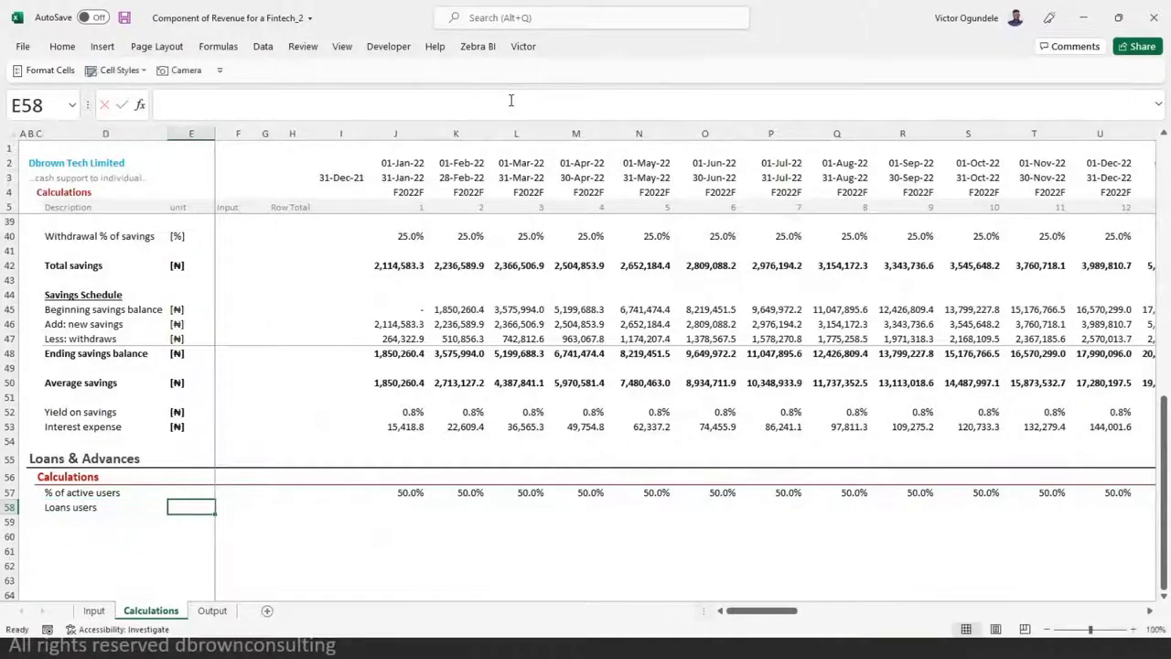
pyautogui.press('Up')
pyautogui.write('[%]')
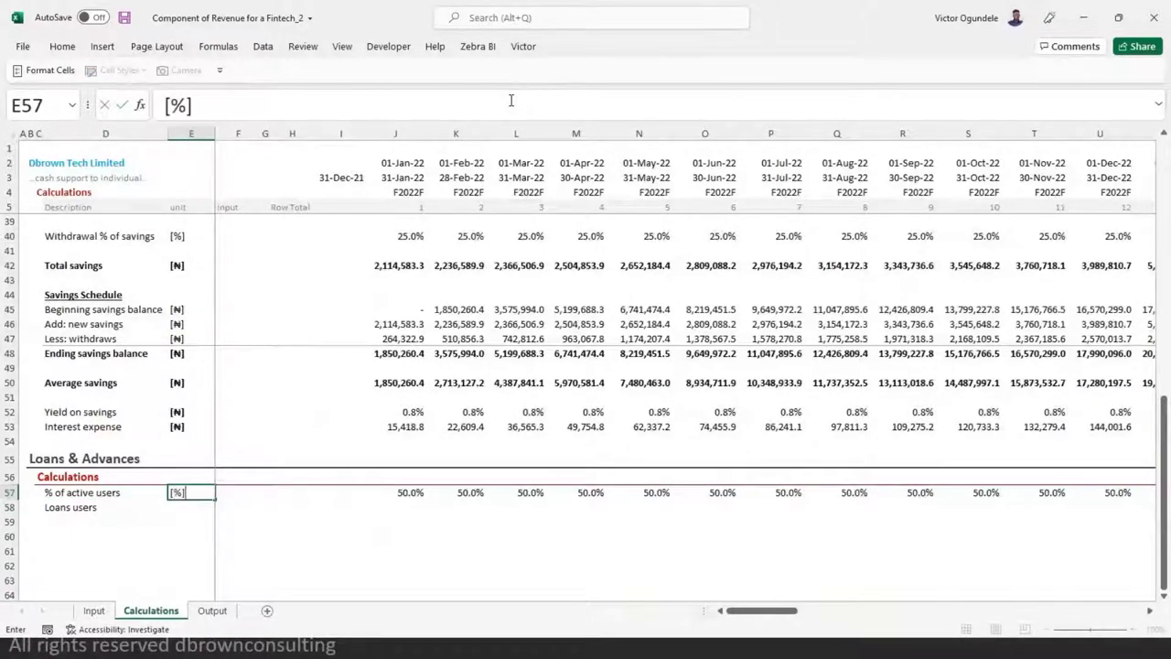
pyautogui.press('Return')
pyautogui.write('[')
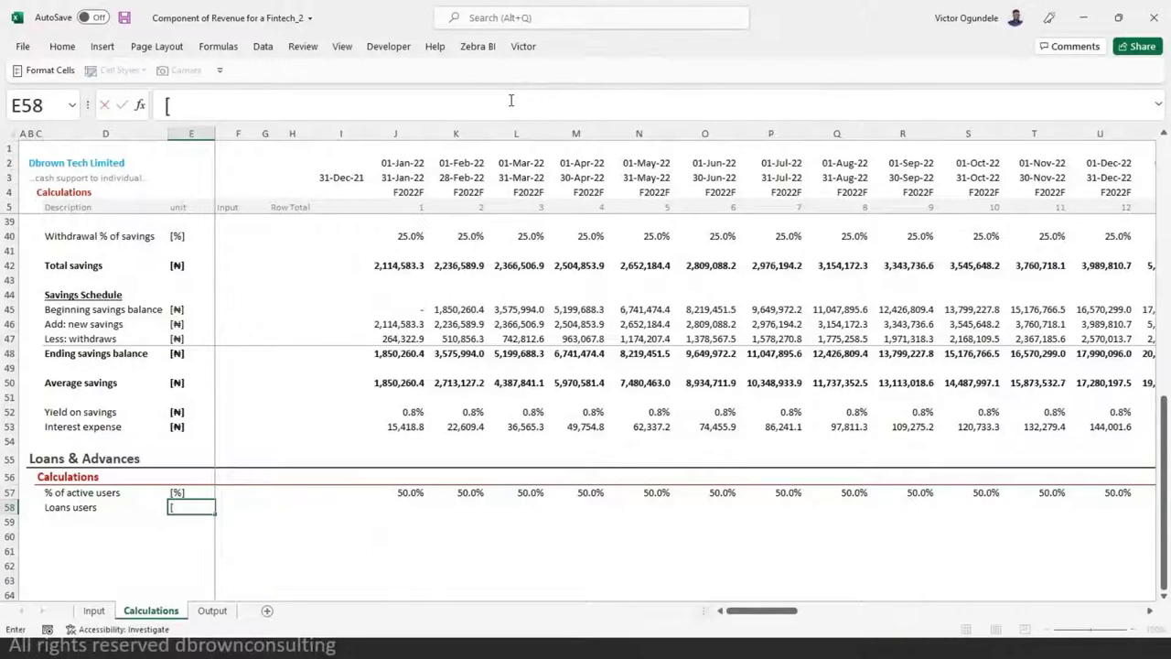
pyautogui.write('no.]')
pyautogui.press('Right')
pyautogui.press('Right')
pyautogui.press('Right')
pyautogui.press('Right')
pyautogui.press('Right')
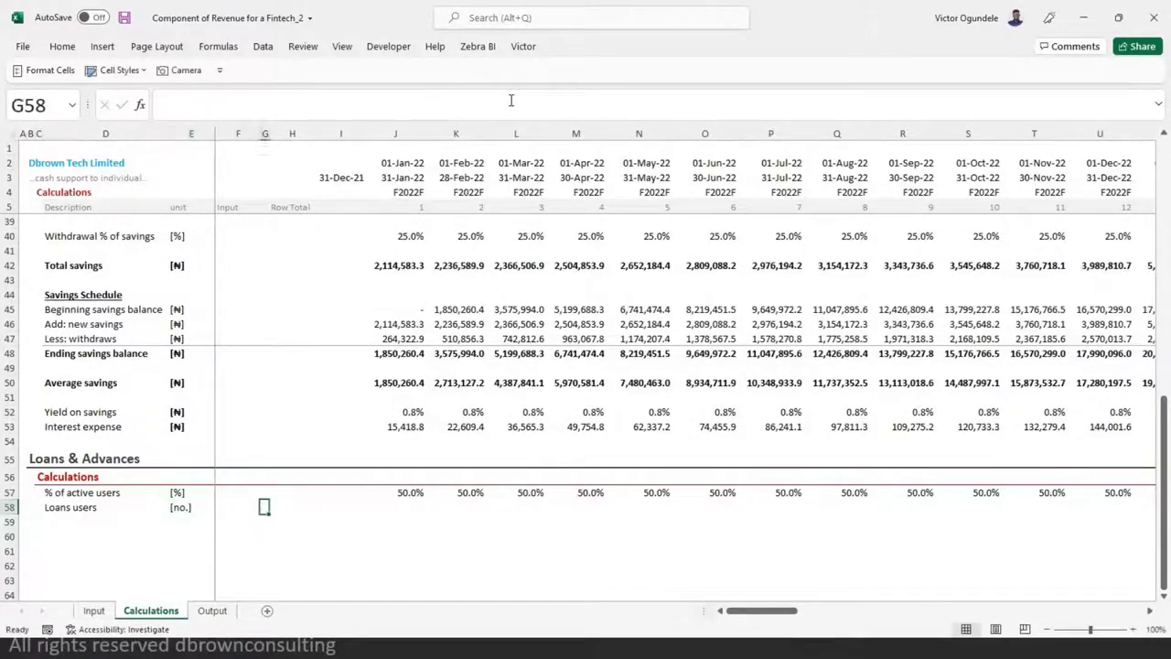
# - Enter =J57*J27 in J58 to multiply loan share by January ending active users
pyautogui.write('=')
pyautogui.press('Up')
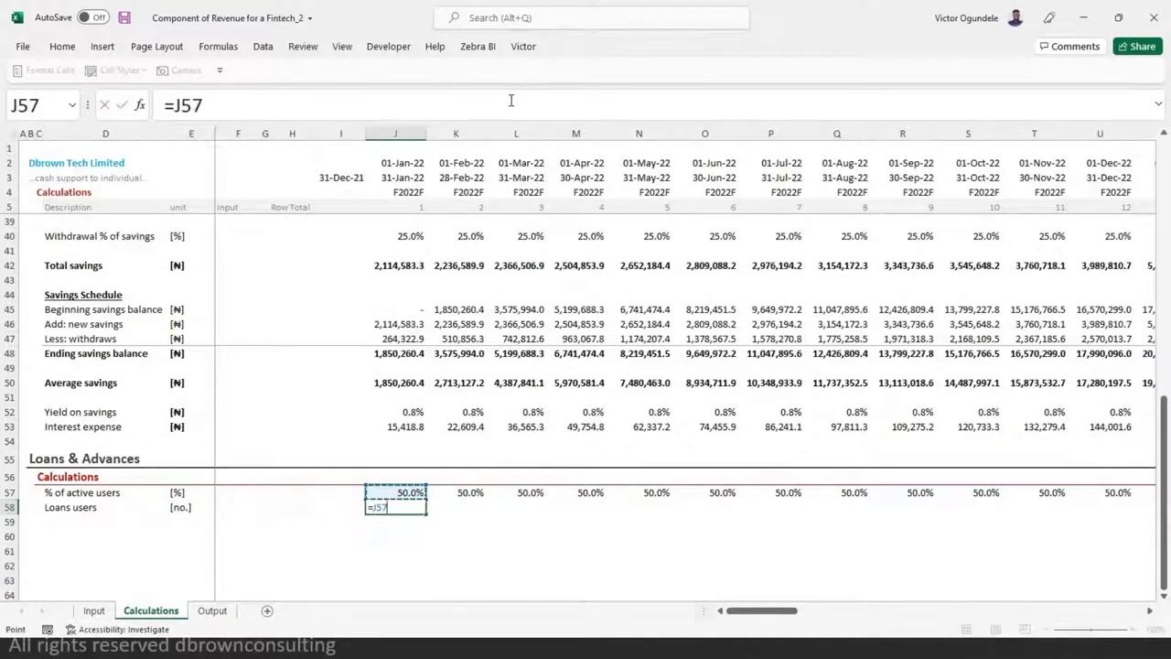
pyautogui.write('*')
pyautogui.scroll(3, 416, 319)
pyautogui.scroll(5, 416, 319)
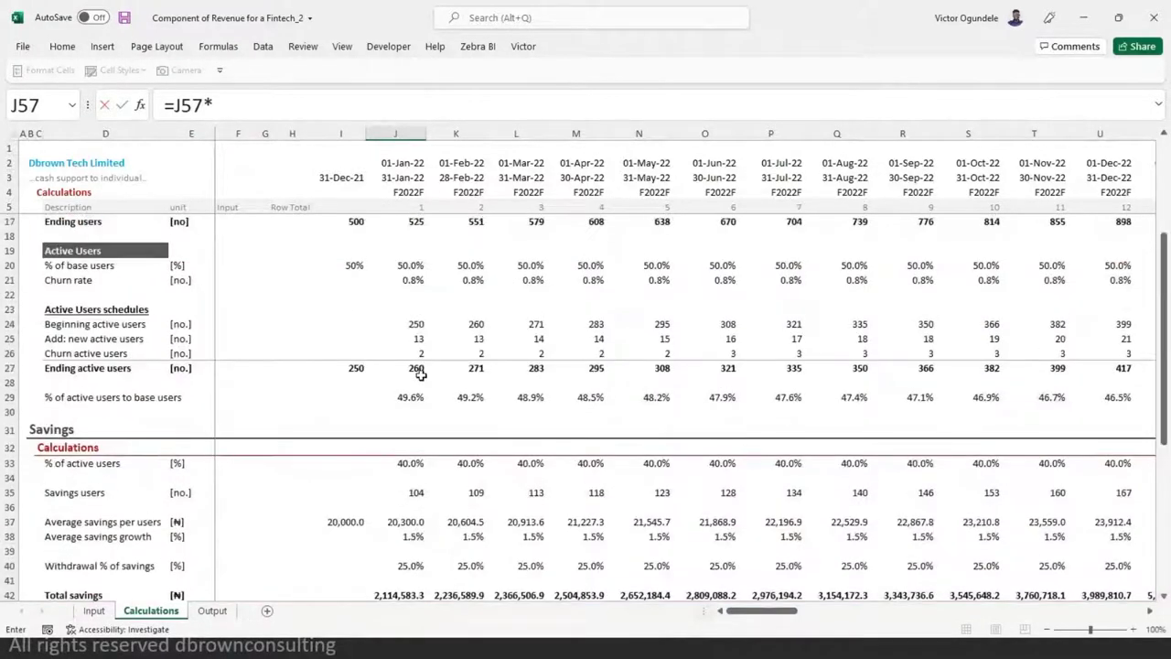
pyautogui.scroll(-1, 416, 366)
pyautogui.click(416, 353)
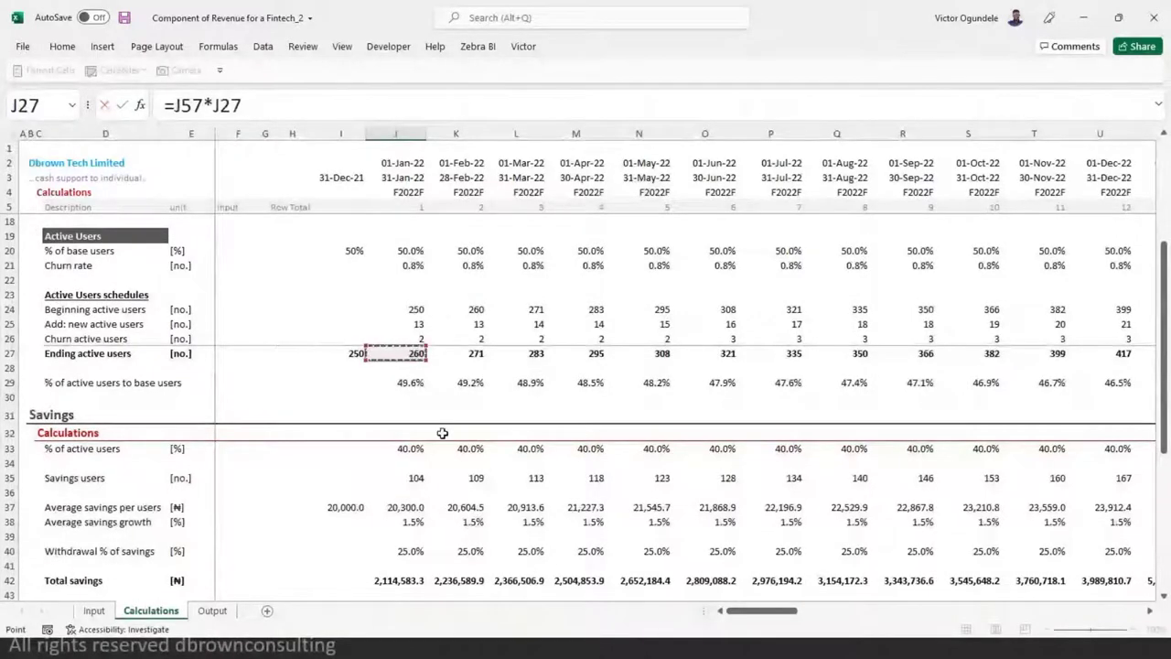
pyautogui.scroll(-1, 442, 433)
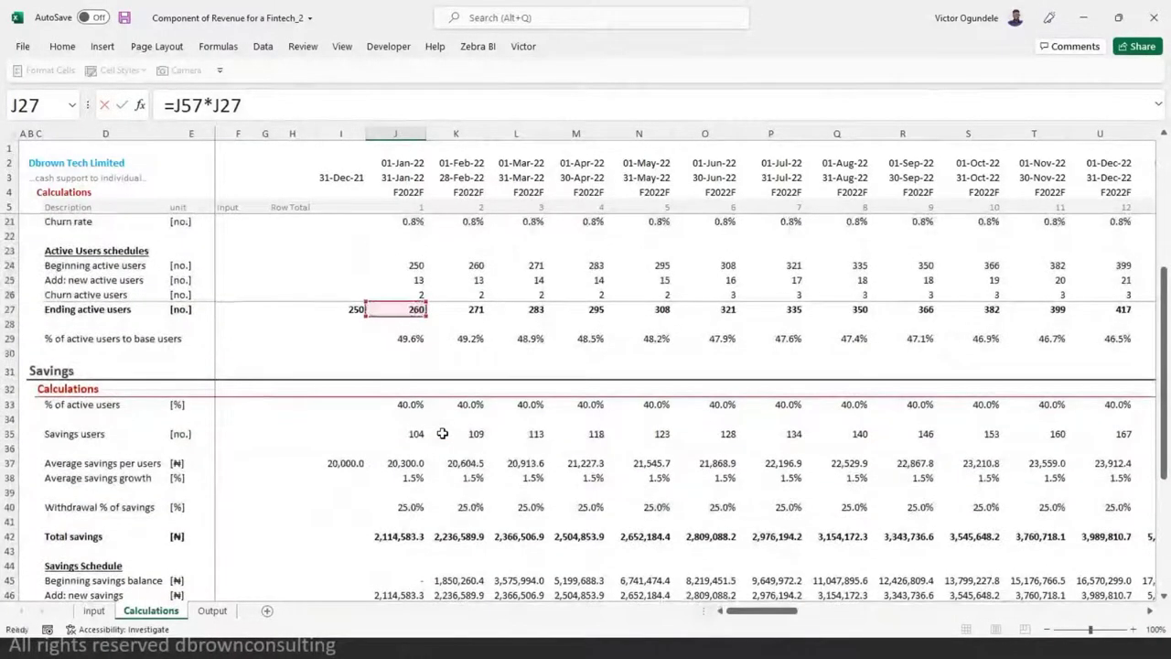
pyautogui.press('Return')
# - Fill the Loans users formula across every month, giving 130, 136, 141 onward
pyautogui.press('Up')
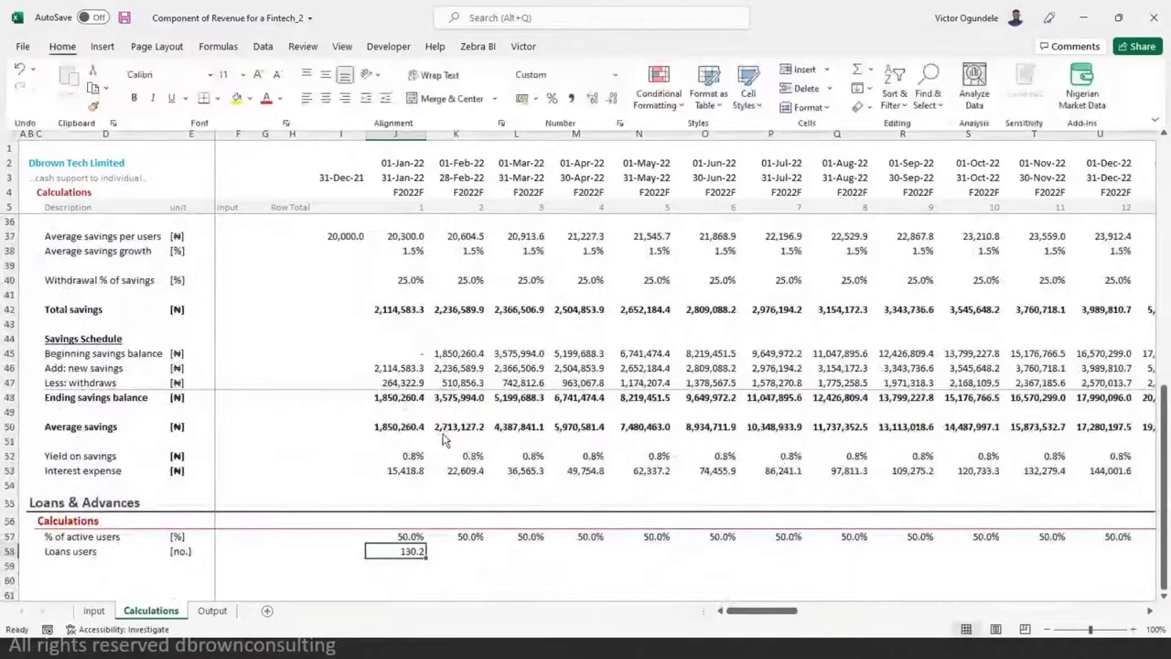
pyautogui.hotkey('ctrl', 'shift', 'Right')
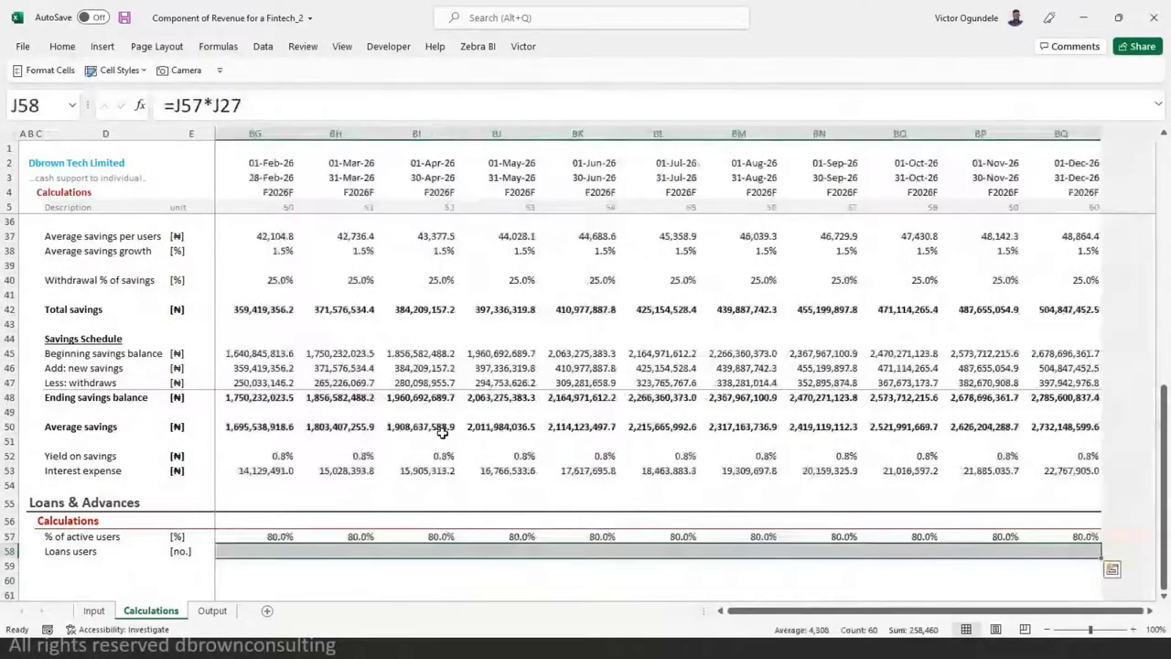
pyautogui.hotkey('ctrl', 'r')
pyautogui.press('Left')
pyautogui.press('Left')
pyautogui.press('Left')
pyautogui.press('Right')
pyautogui.press('Right')
pyautogui.press('Right')
pyautogui.press('Right')
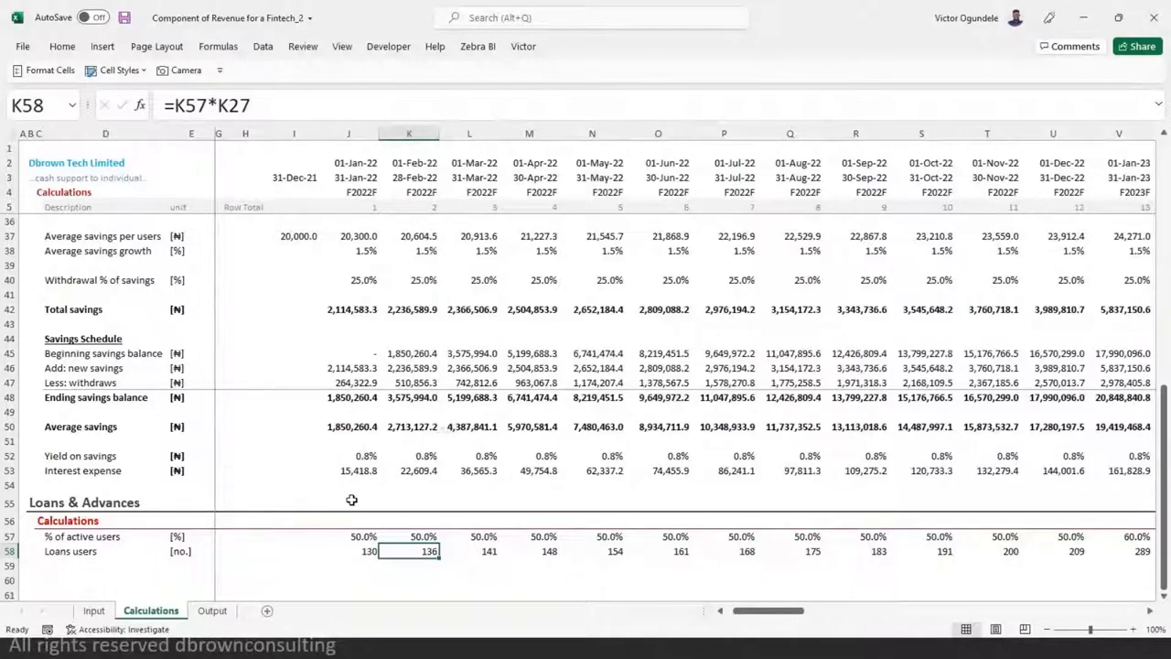
pyautogui.scroll(-2, 353, 499)
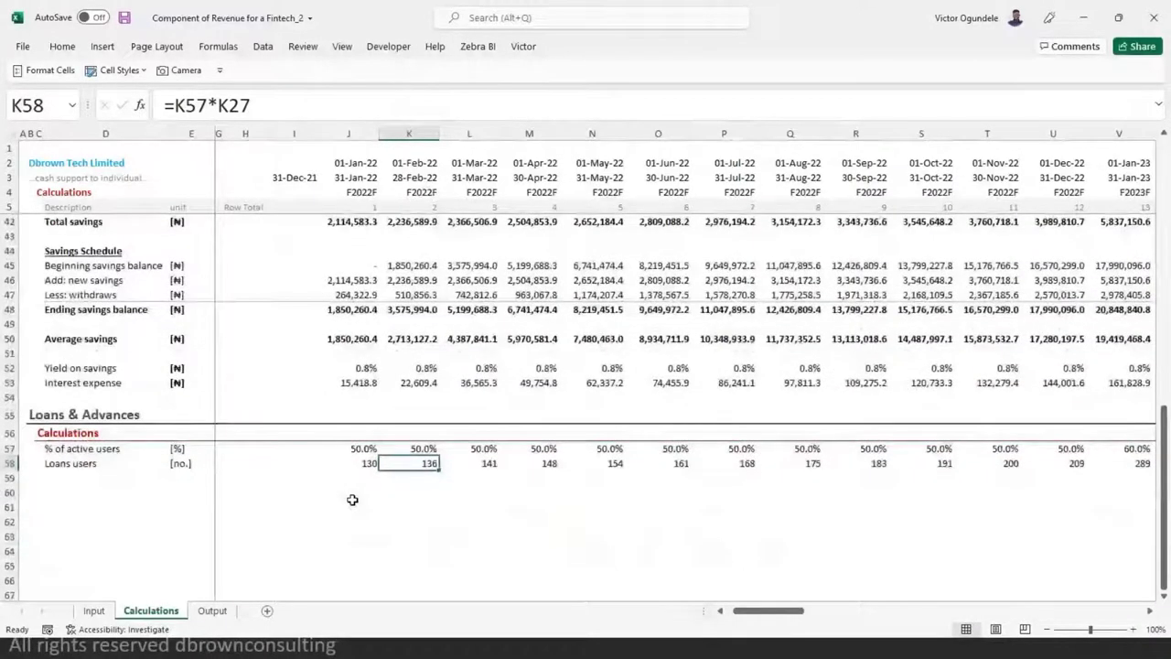
# - Link D60 to the Input sheet's 'Average loan to users' label and give it the [₦] unit
pyautogui.click(70, 498)
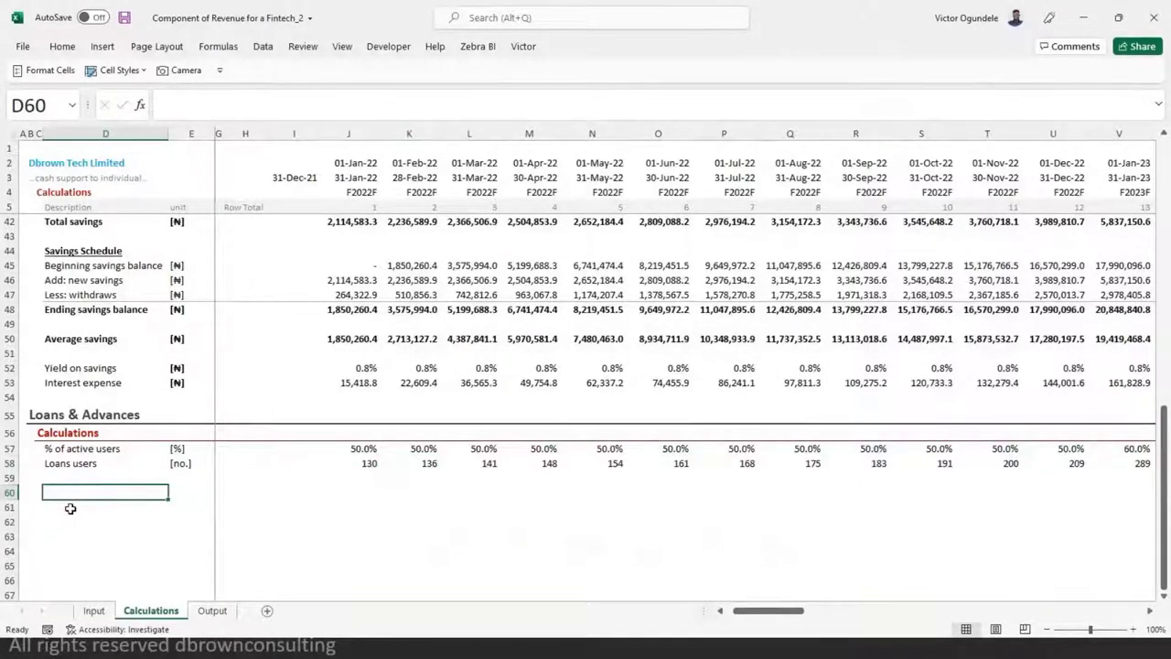
pyautogui.write('=')
pyautogui.hotkey('ctrl', 'pageup')
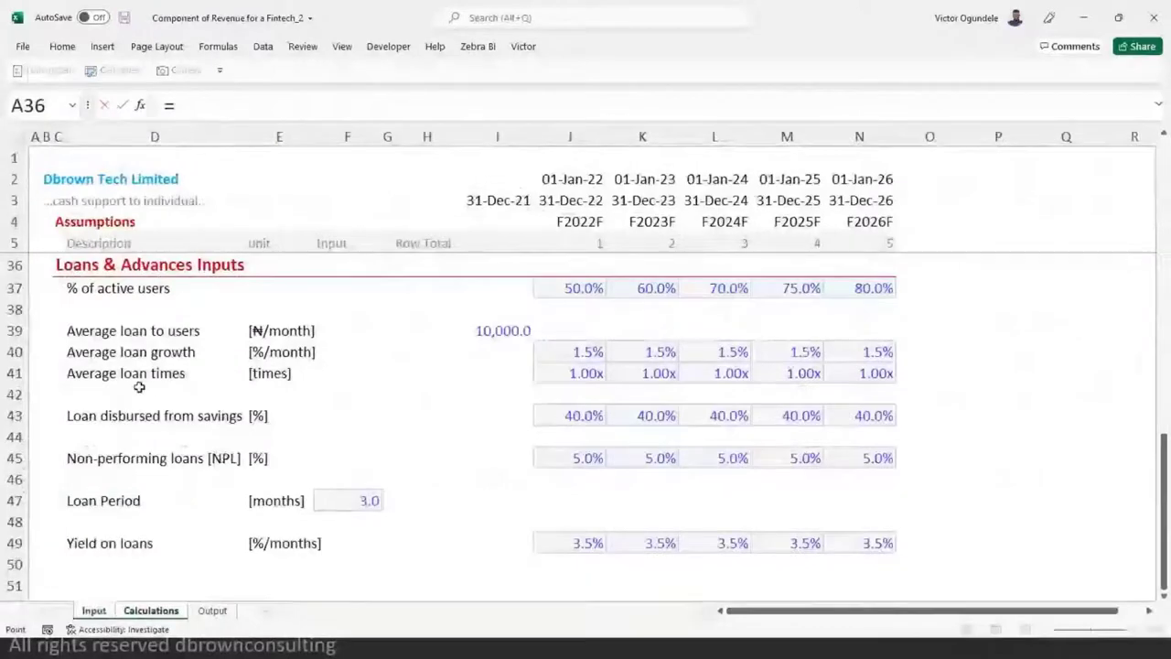
pyautogui.click(105, 330)
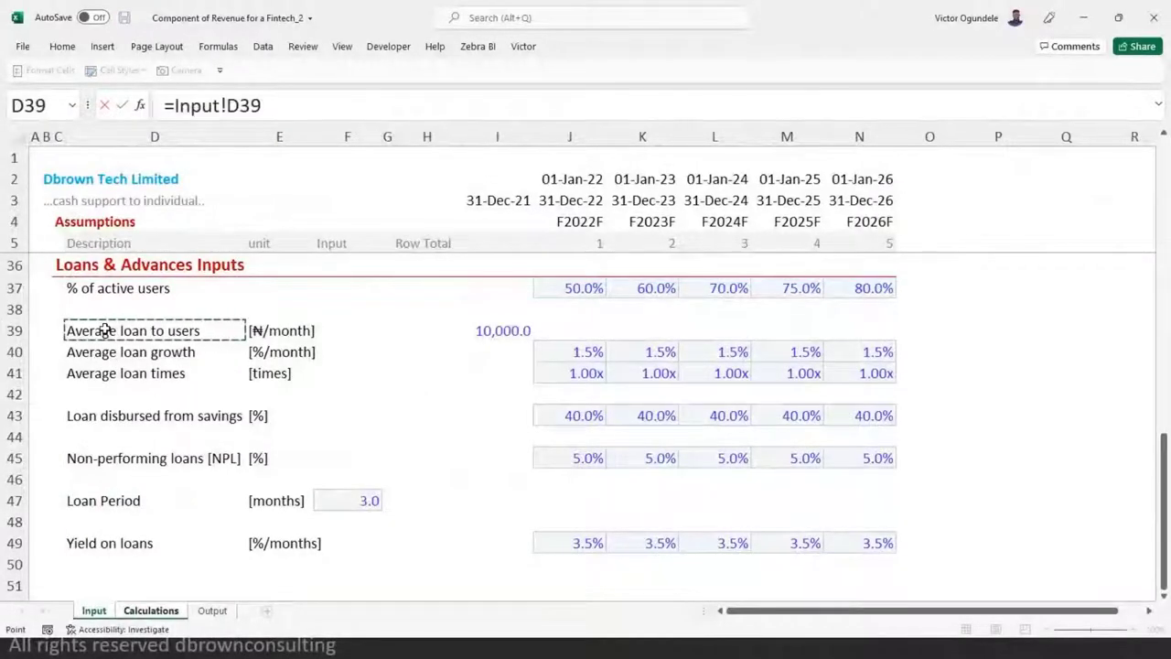
pyautogui.hotkey('ctrl', 'Return')
pyautogui.press('Right')
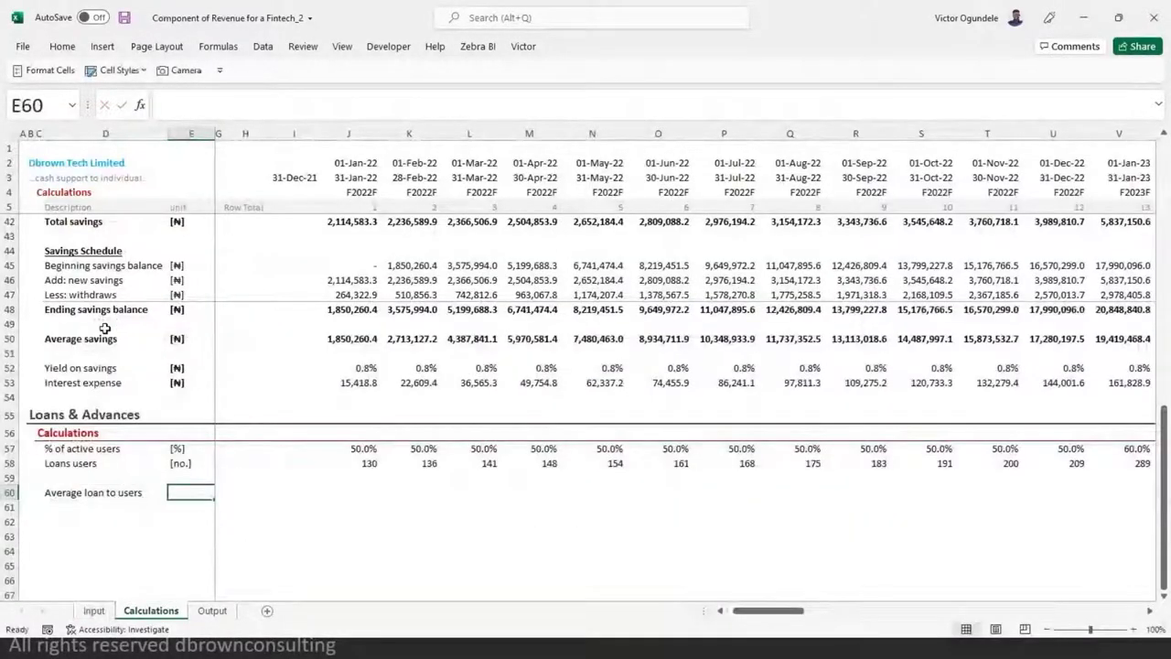
pyautogui.write('[NGN')
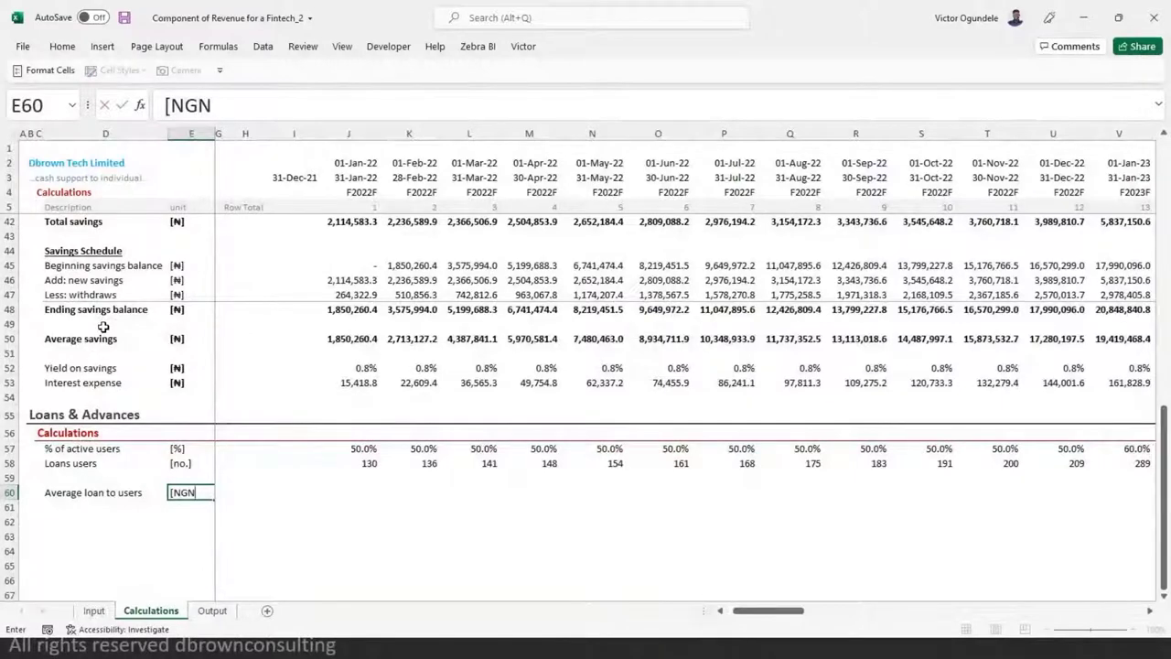
pyautogui.write(']')
pyautogui.hotkey('ctrl', 'Return')
# - Link I60 to the 10,000.0 average loan value on the Input sheet
pyautogui.press('Right')
pyautogui.press('Right')
pyautogui.press('Right')
pyautogui.press('Right')
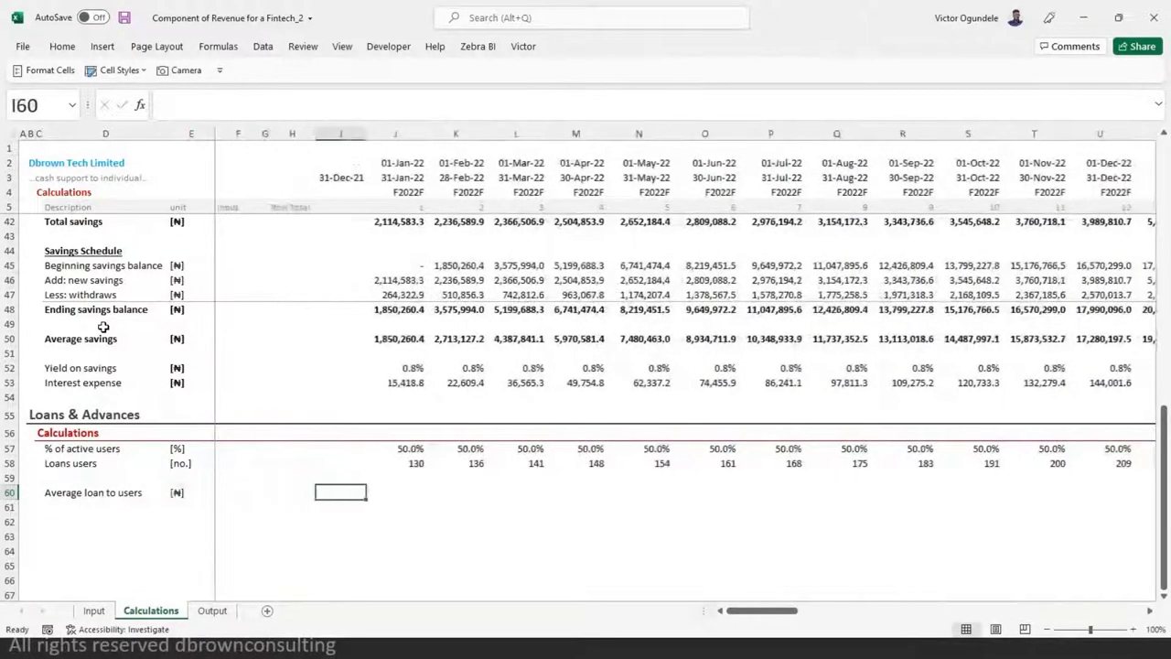
pyautogui.write('=')
pyautogui.click(94, 610)
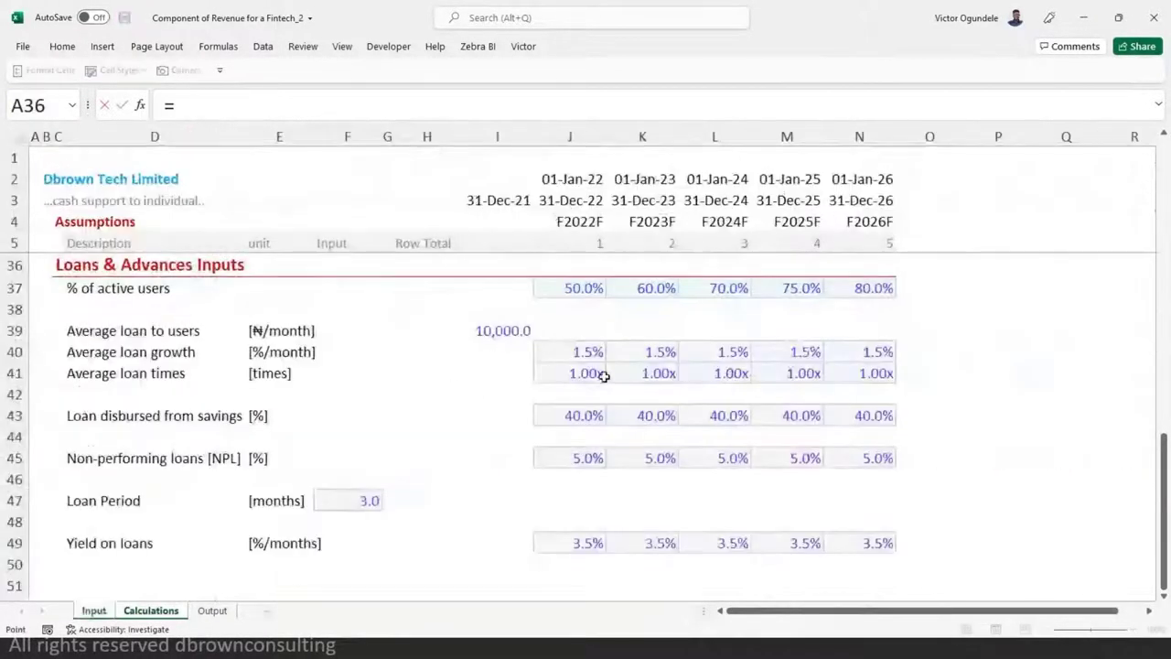
pyautogui.click(490, 332)
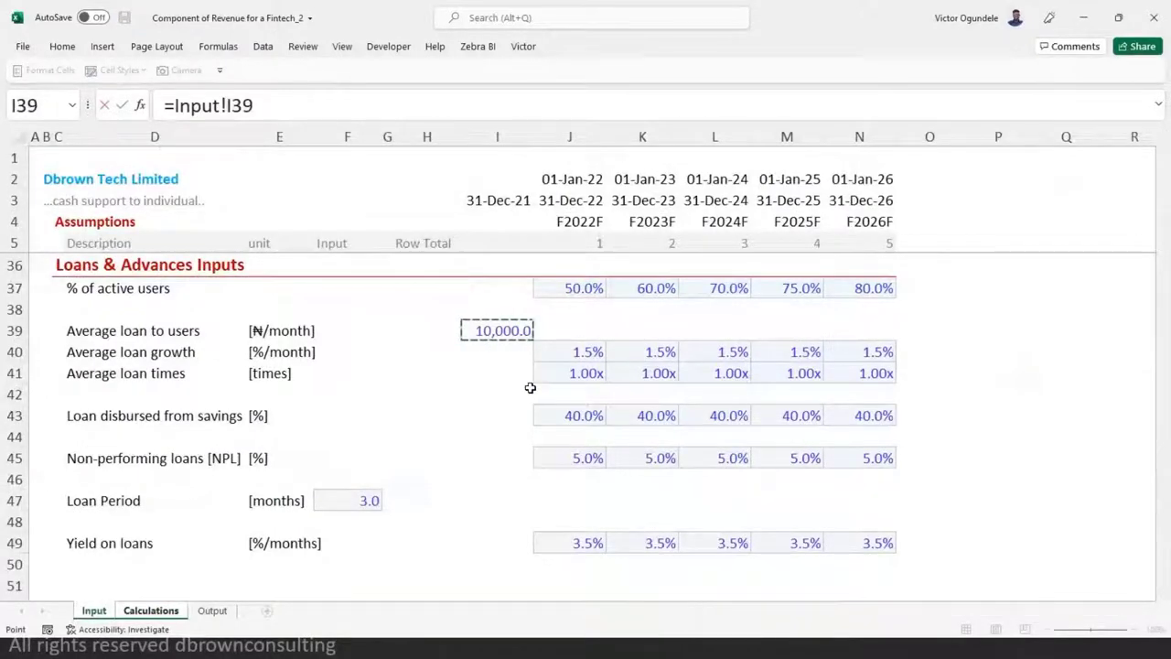
pyautogui.press('Tab')
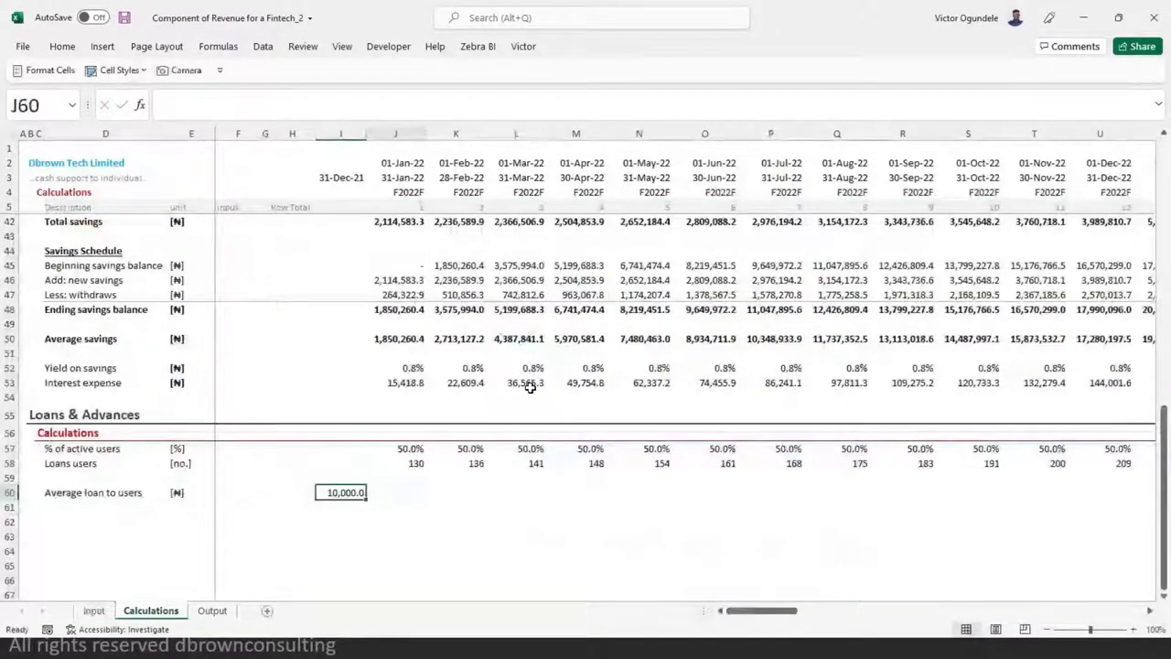
# - Enter a 100% placeholder in J61 and start a link from D61 to the Input sheet
pyautogui.press('Up')
pyautogui.press('Up')
pyautogui.press('Up')
pyautogui.hotkey('ctrl', 'c')
pyautogui.press('Down')
pyautogui.press('Down')
pyautogui.press('Down')
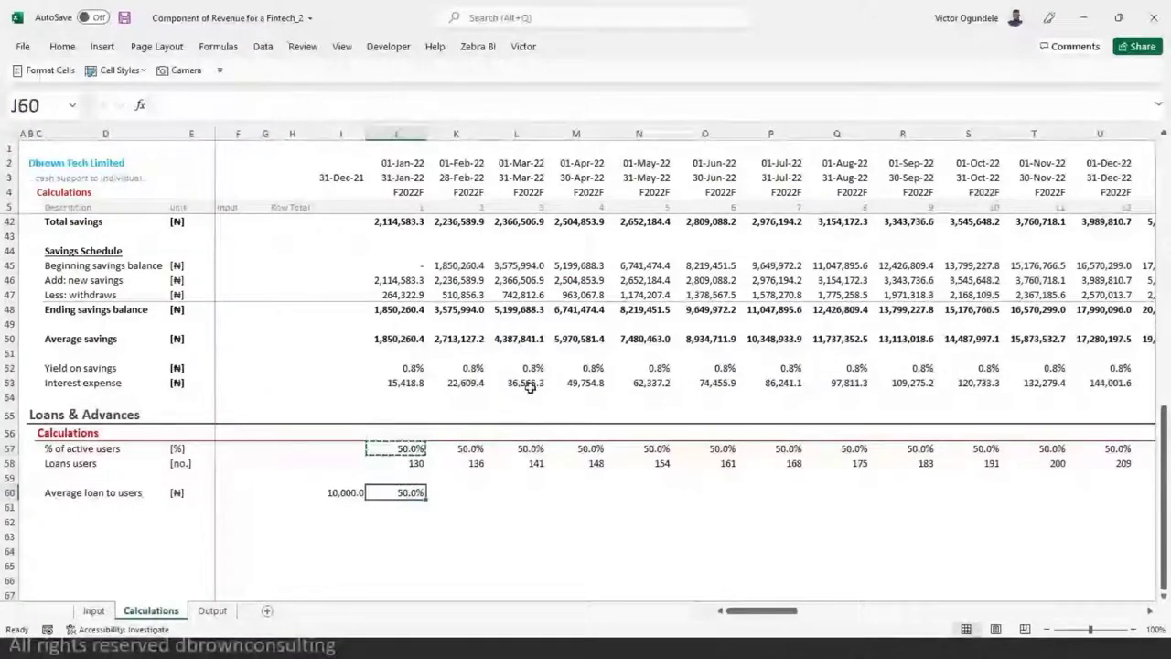
pyautogui.hotkey('ctrl', 'v')
pyautogui.hotkey('ctrl', 'z')
pyautogui.press('Down')
pyautogui.write('100%')
pyautogui.press('Home')
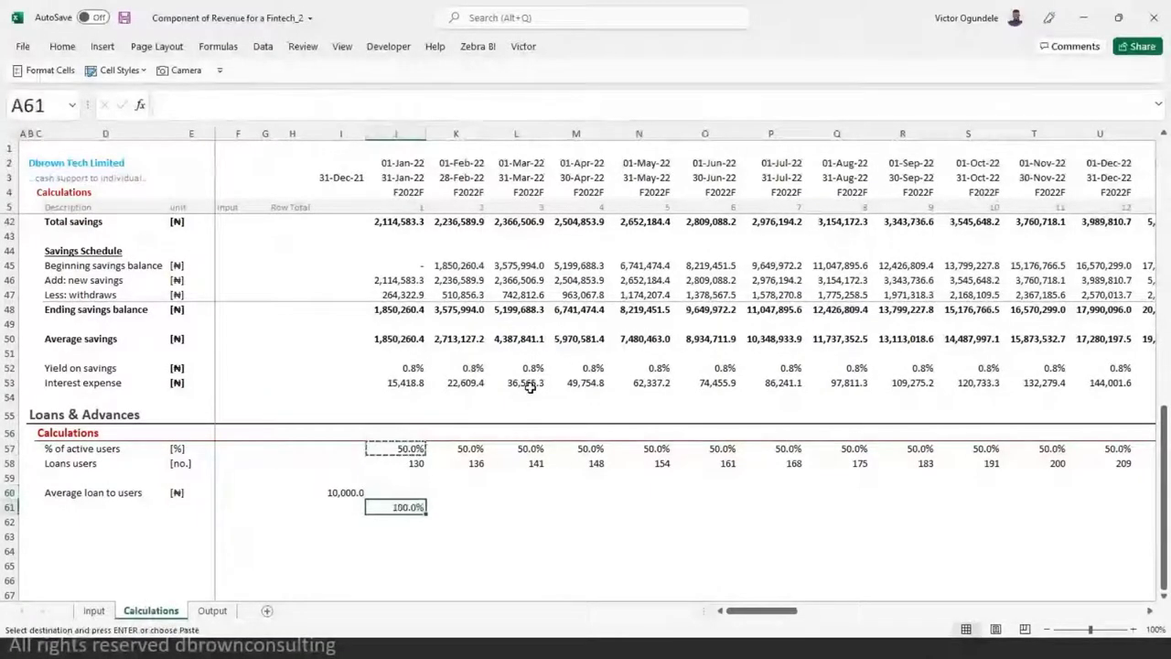
pyautogui.press('Right')
pyautogui.press('Right')
pyautogui.press('Right')
pyautogui.write('=')
pyautogui.hotkey('ctrl', 'pageup')
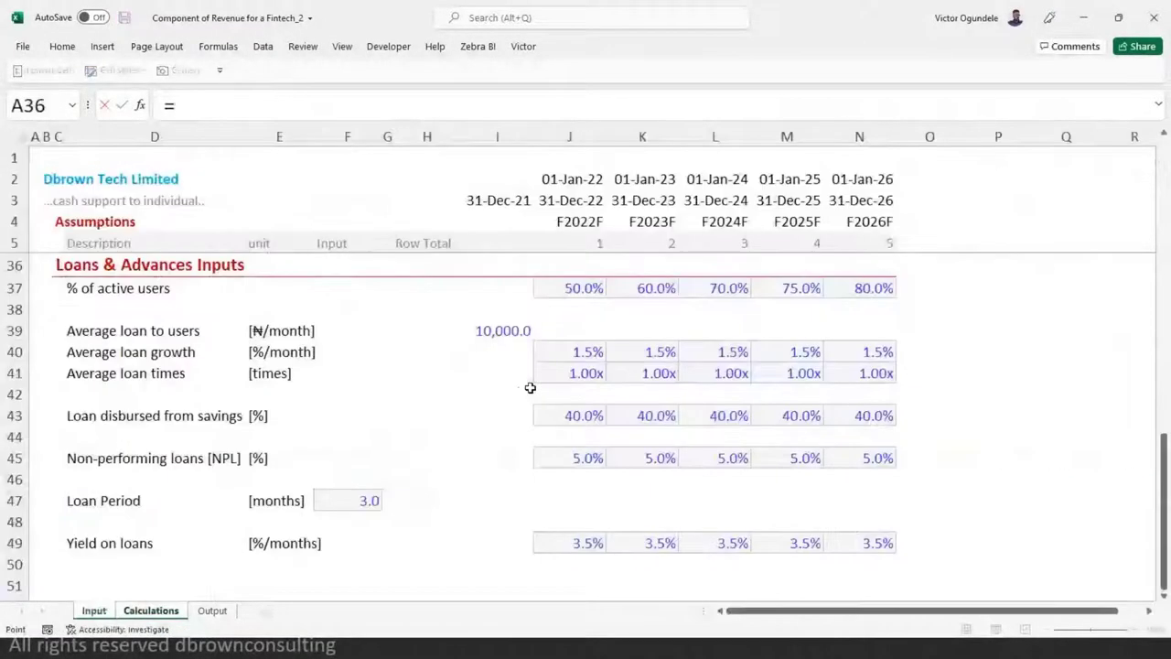
# - Link D61 to the Input sheet's 'Average loan growth' label and set its unit to [%]
pyautogui.click(142, 352)
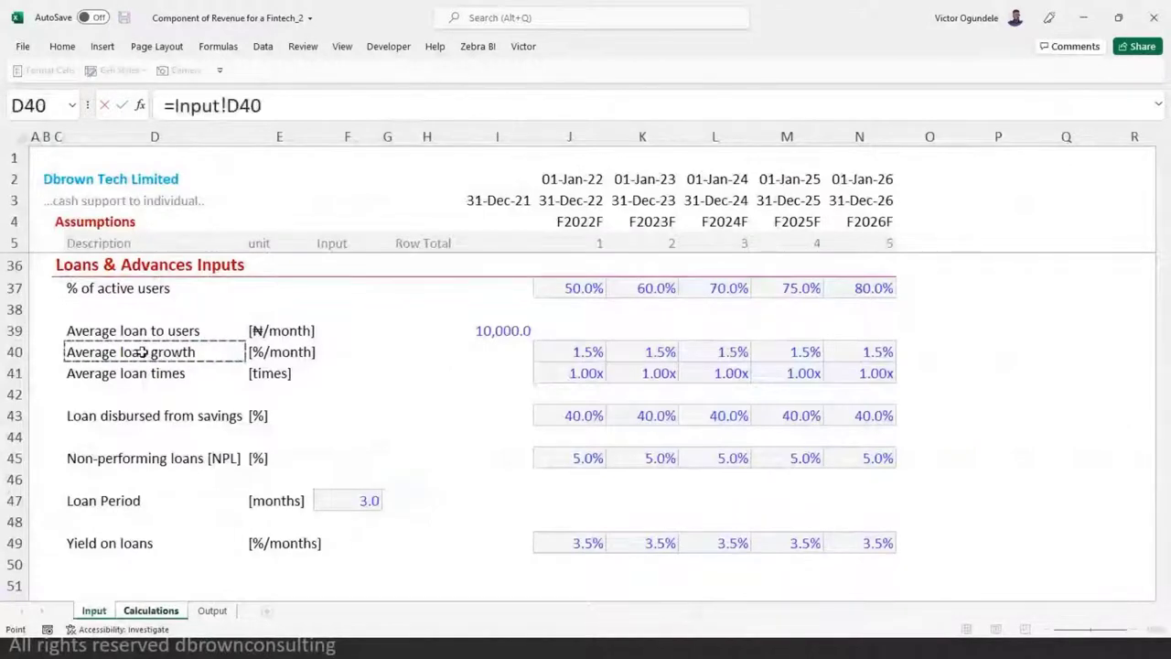
pyautogui.press('Tab')
pyautogui.write('[5]')
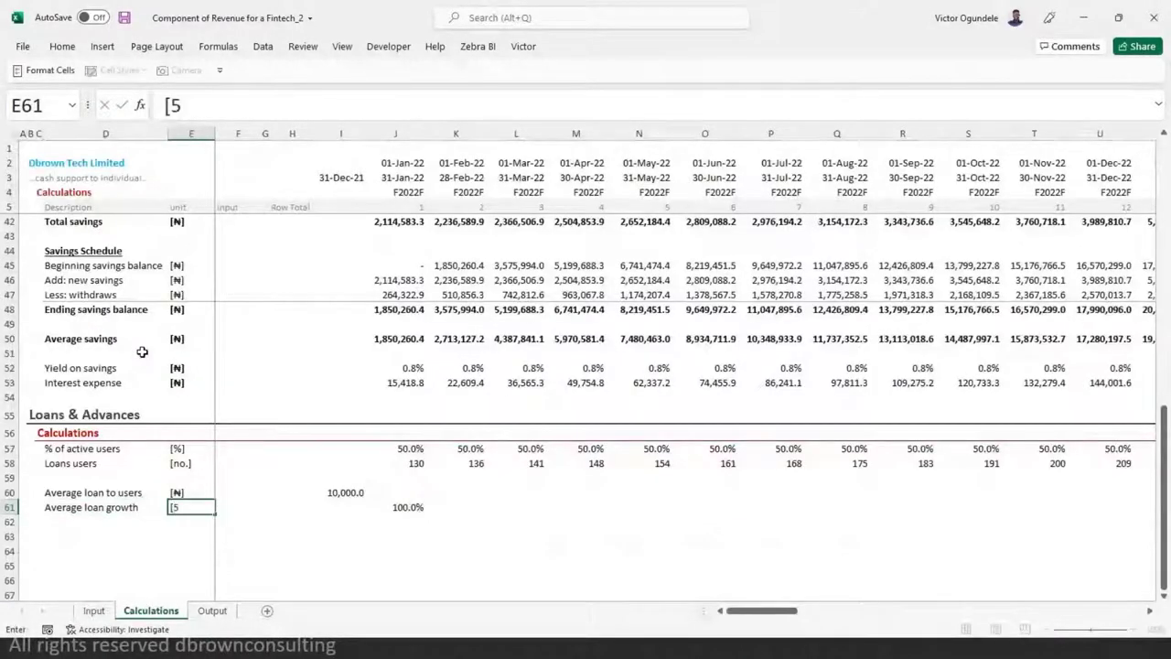
pyautogui.press('Tab')
pyautogui.press('Tab')
pyautogui.press('Left')
pyautogui.press('Left')
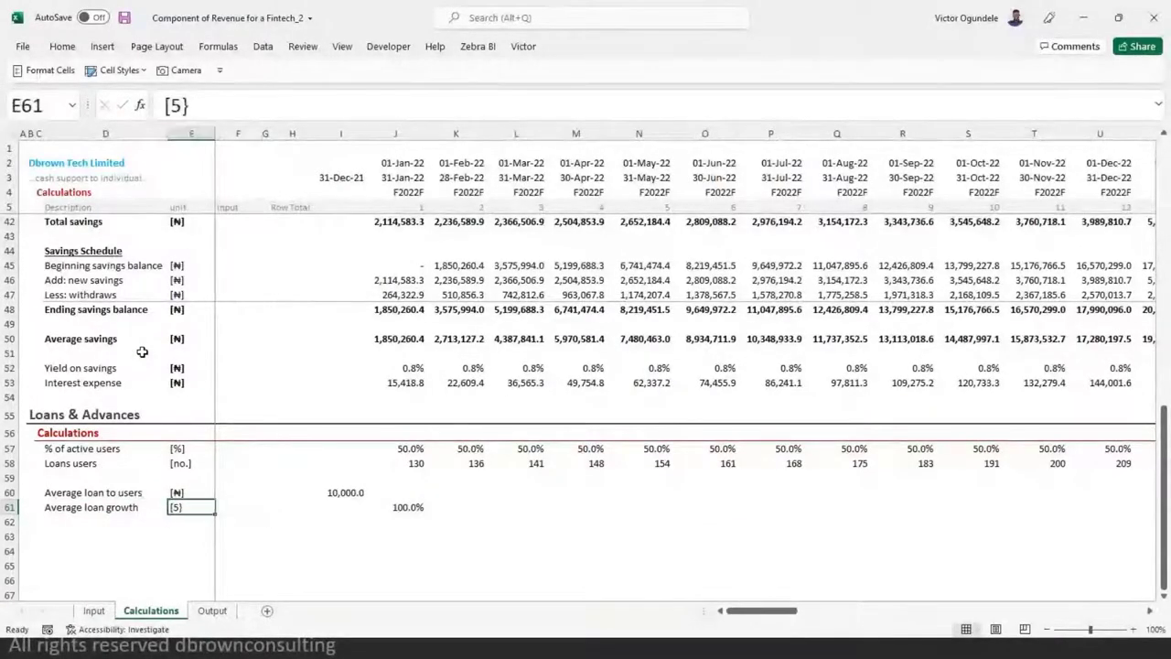
pyautogui.write('[%]')
pyautogui.press('Return')
# - Repoint J61's lookup at Input row 40 ($J40:$N40) to pull the 1.5% monthly growth
pyautogui.press('Up')
pyautogui.press('Right')
pyautogui.press('Right')
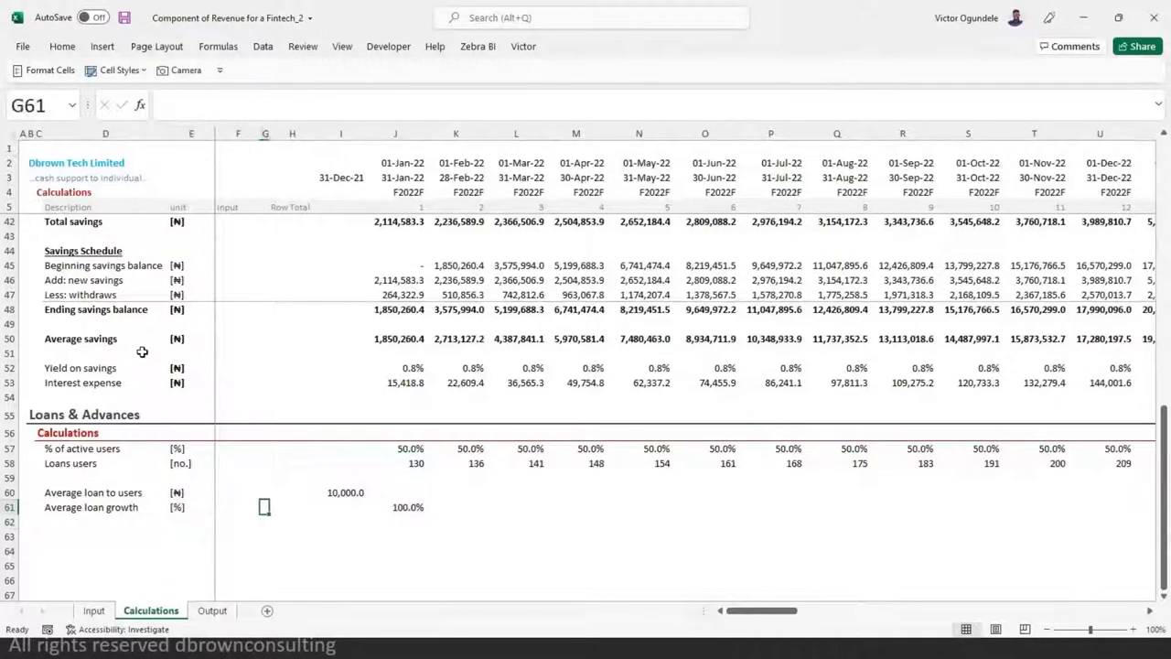
pyautogui.press('Right')
pyautogui.press('Right')
pyautogui.press('Right')
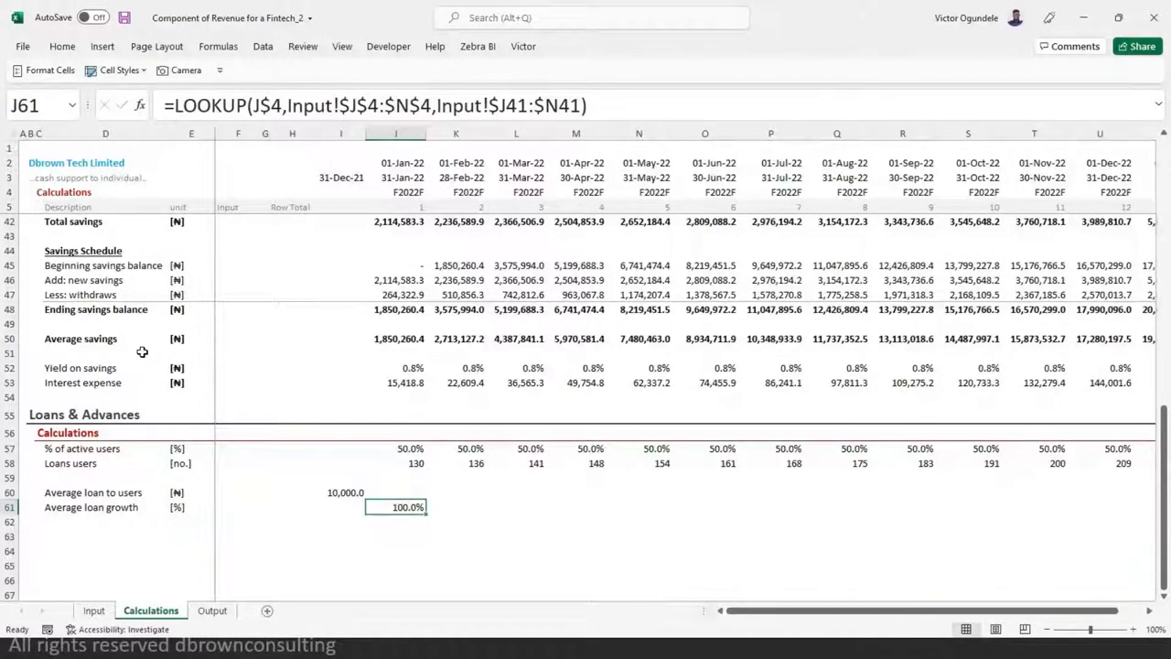
pyautogui.hotkey('ctrl', 'pageup')
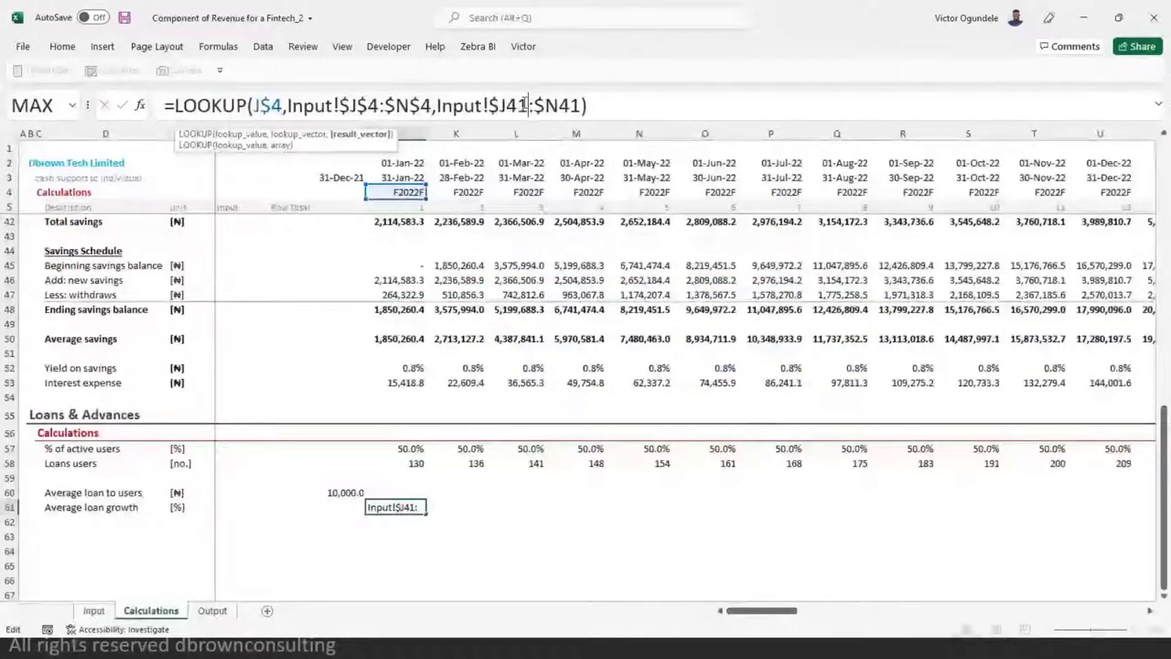
pyautogui.click(523, 105)
pyautogui.press('F4')
pyautogui.press('F4')
pyautogui.hotkey('shift', 'Right')
pyautogui.write('0')
pyautogui.hotkey('ctrl', 'Return')
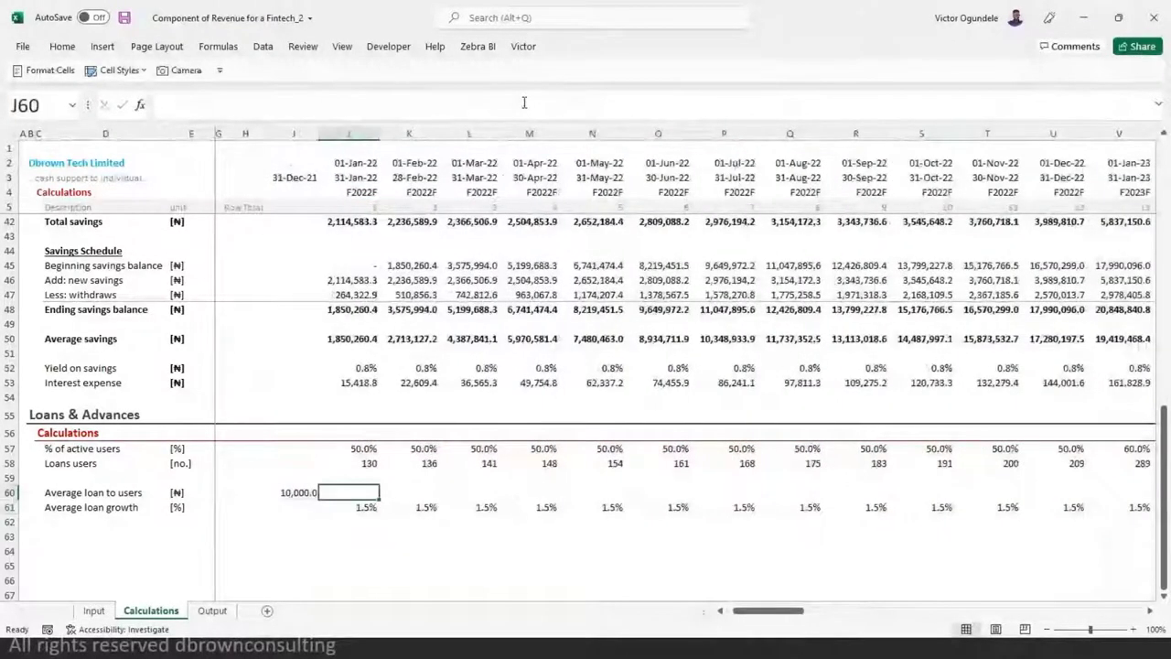
# - Enter =I60*(1+J61) in J60 and fill it across all months, reaching 24,432.2 by Dec-26
pyautogui.write('=')
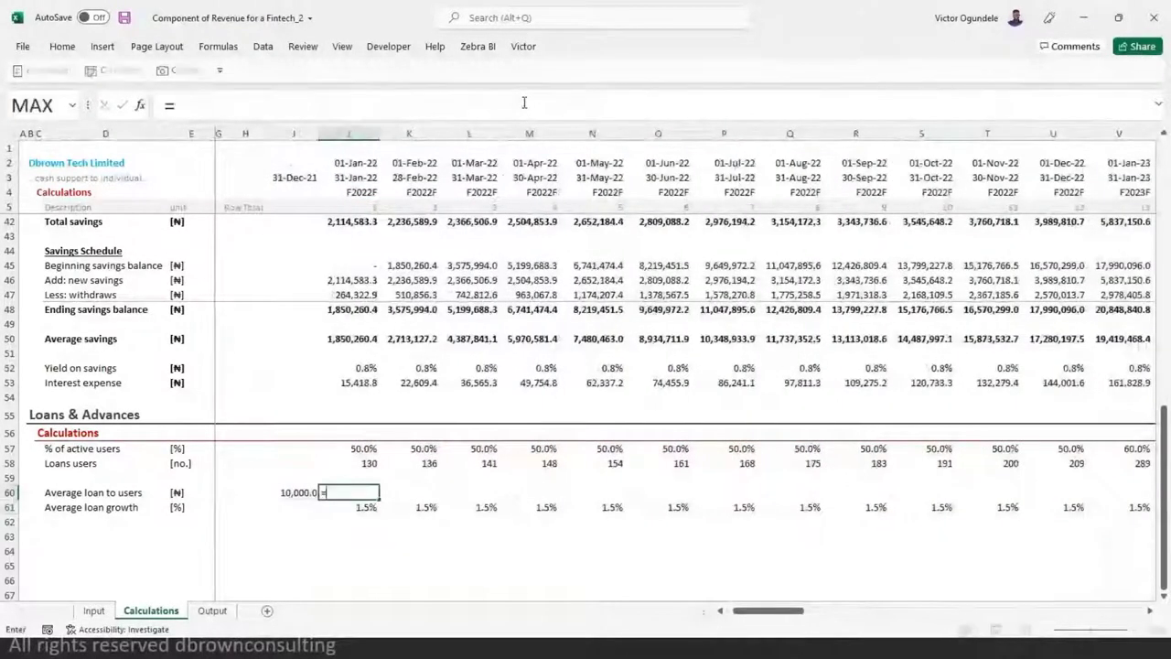
pyautogui.press('Left')
pyautogui.write('*(')
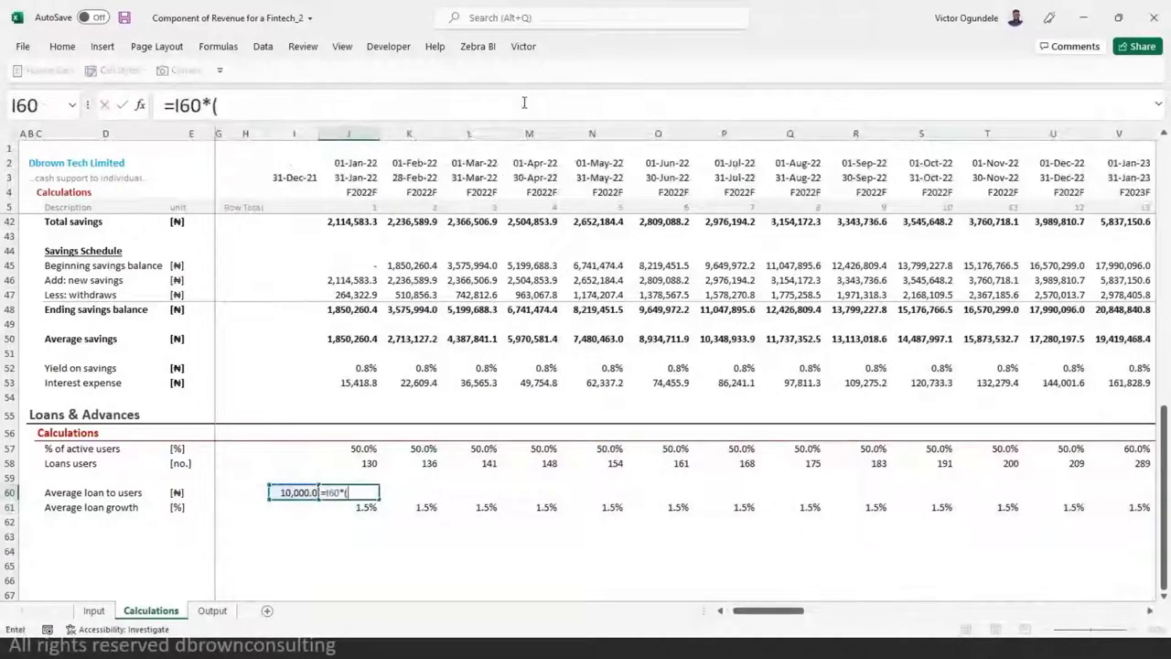
pyautogui.write('1+')
pyautogui.press('Down')
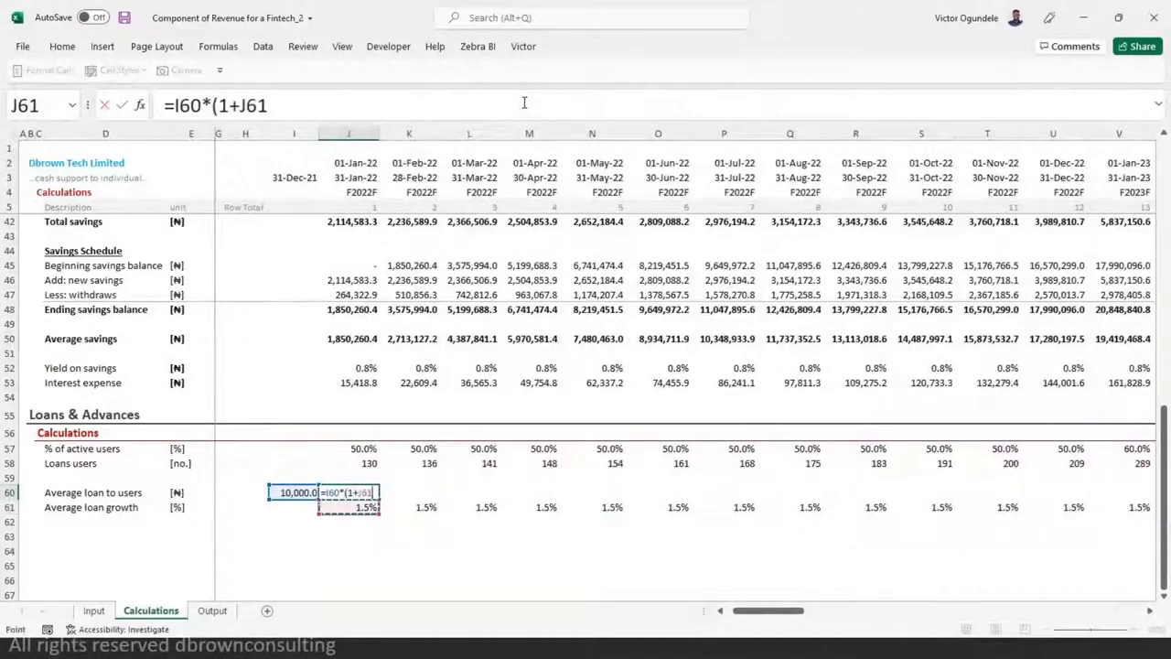
pyautogui.write(')')
pyautogui.hotkey('ctrl', 'Return')
pyautogui.hotkey('ctrl', 'shift', 'Right')
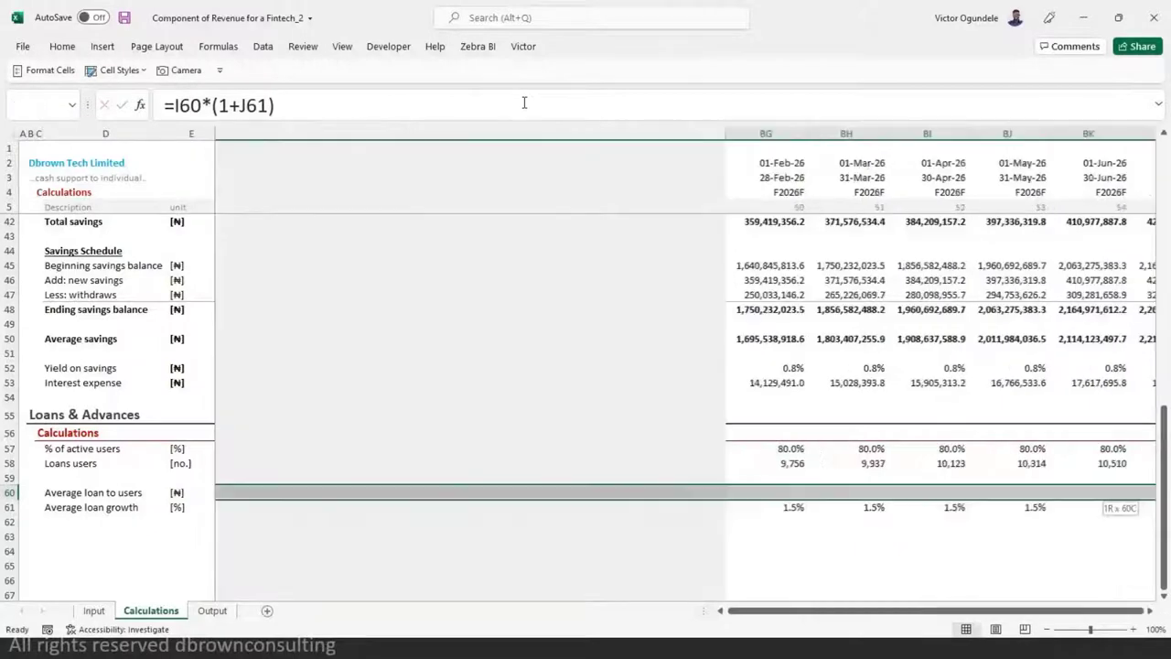
pyautogui.hotkey('ctrl', 'r')
pyautogui.press('Left')
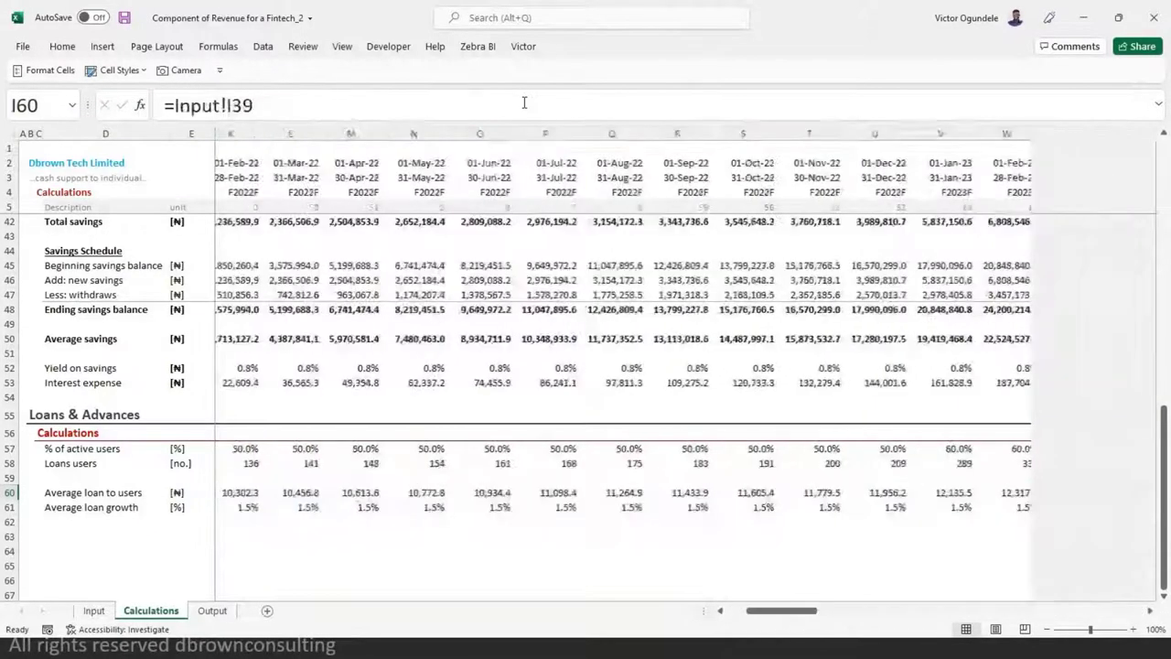
pyautogui.hotkey('ctrl', 'Right')
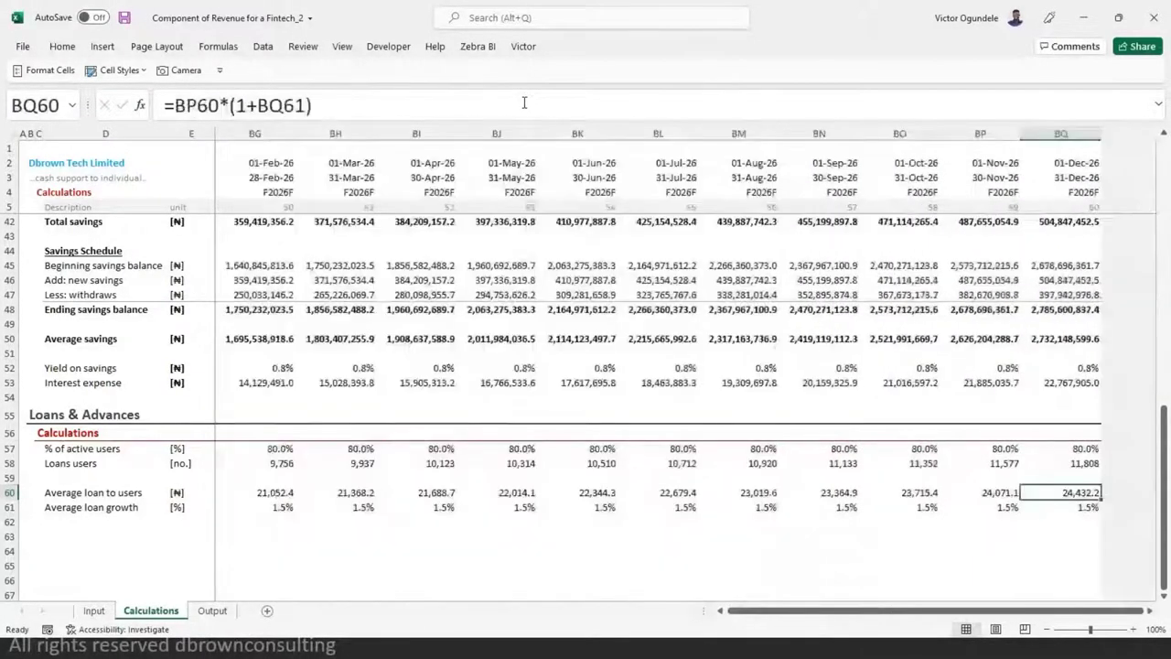
pyautogui.hotkey('ctrl', 'Left')
pyautogui.hotkey('ctrl', 'Left')
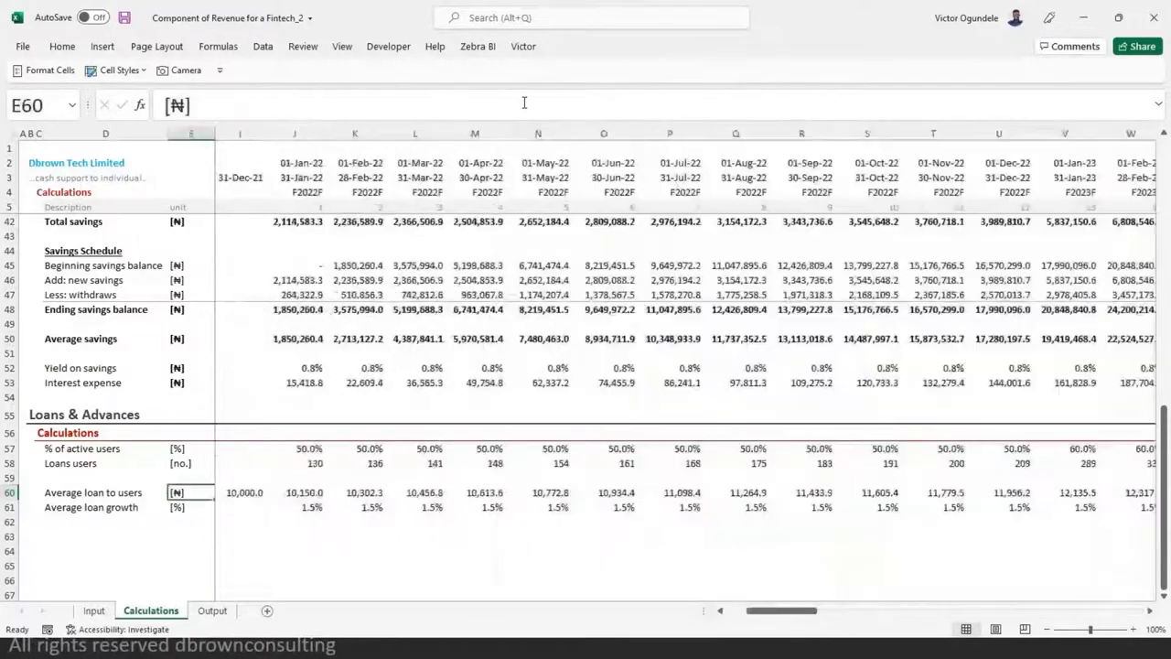
pyautogui.hotkey('ctrl', 'Left')
pyautogui.press('Right')
pyautogui.press('Right')
pyautogui.press('Right')
pyautogui.press('Right')
pyautogui.press('Right')
pyautogui.press('Right')
pyautogui.press('Right')
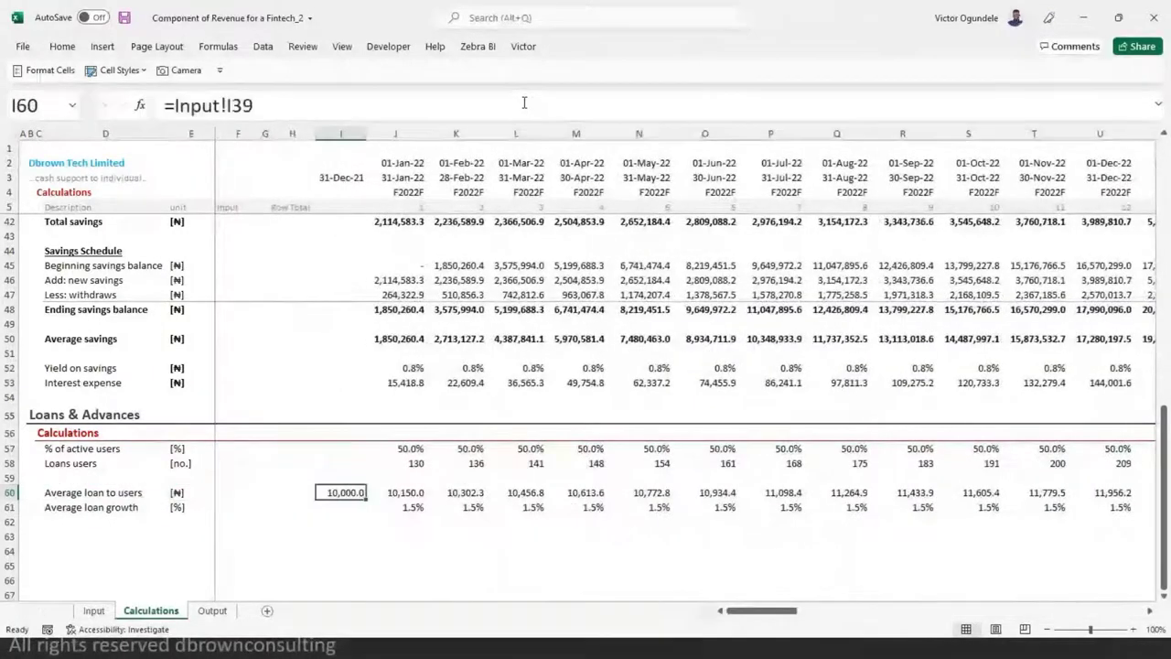
pyautogui.press('Down')
pyautogui.press('Down')
pyautogui.press('Down')
pyautogui.press('Left')
pyautogui.press('Left')
pyautogui.press('Left')
pyautogui.press('Left')
pyautogui.press('Left')
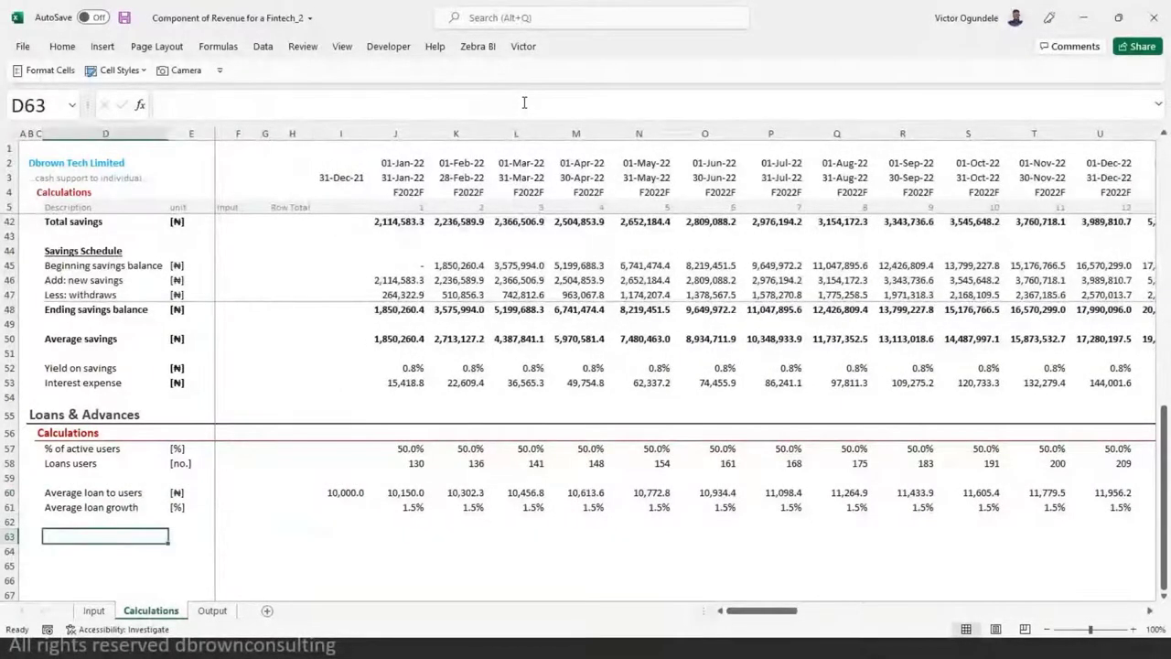
# - Label D63 'Total loans' and copy the [₦] unit from E60 into E63
pyautogui.write('Total loans')
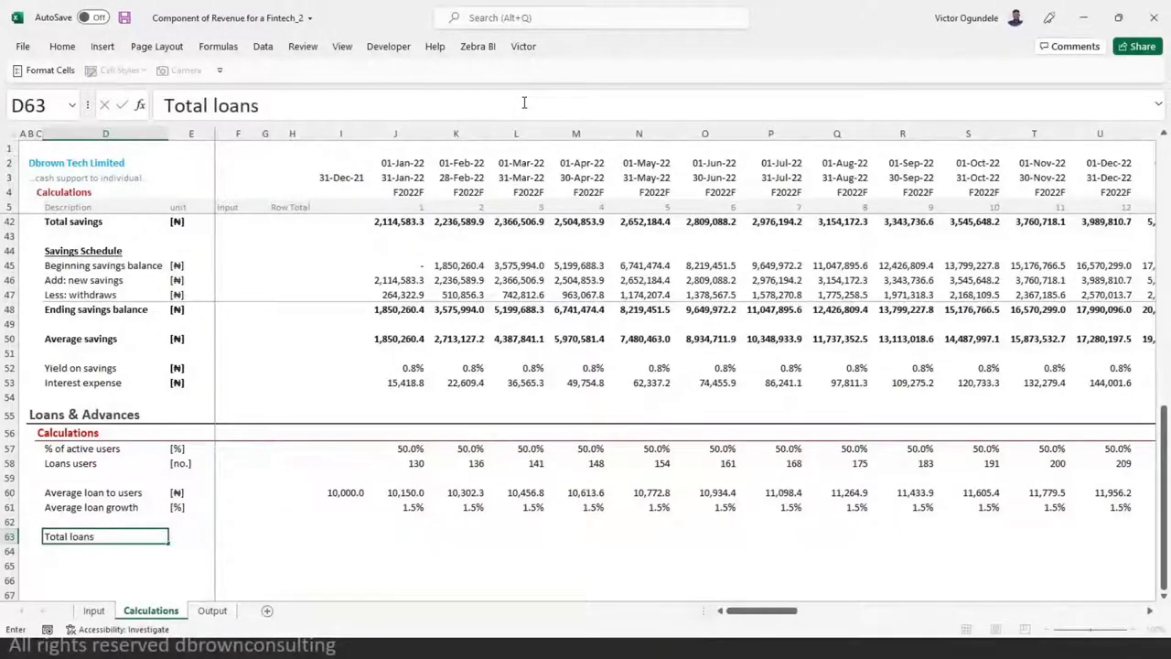
pyautogui.hotkey('ctrl', 'Return')
pyautogui.press('Right')
pyautogui.press('Up')
pyautogui.press('Up')
pyautogui.press('Up')
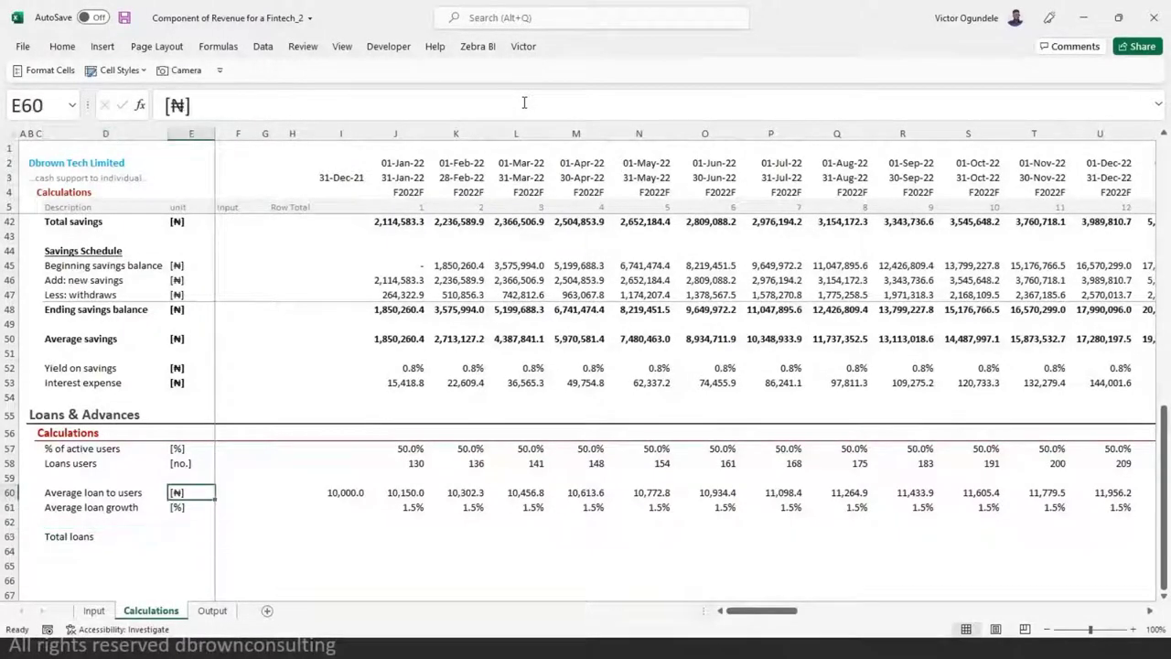
pyautogui.hotkey('ctrl', 'c')
pyautogui.press('Down')
pyautogui.press('Down')
pyautogui.press('Down')
pyautogui.hotkey('ctrl', 'v')
pyautogui.press('Left')
pyautogui.press('Escape')
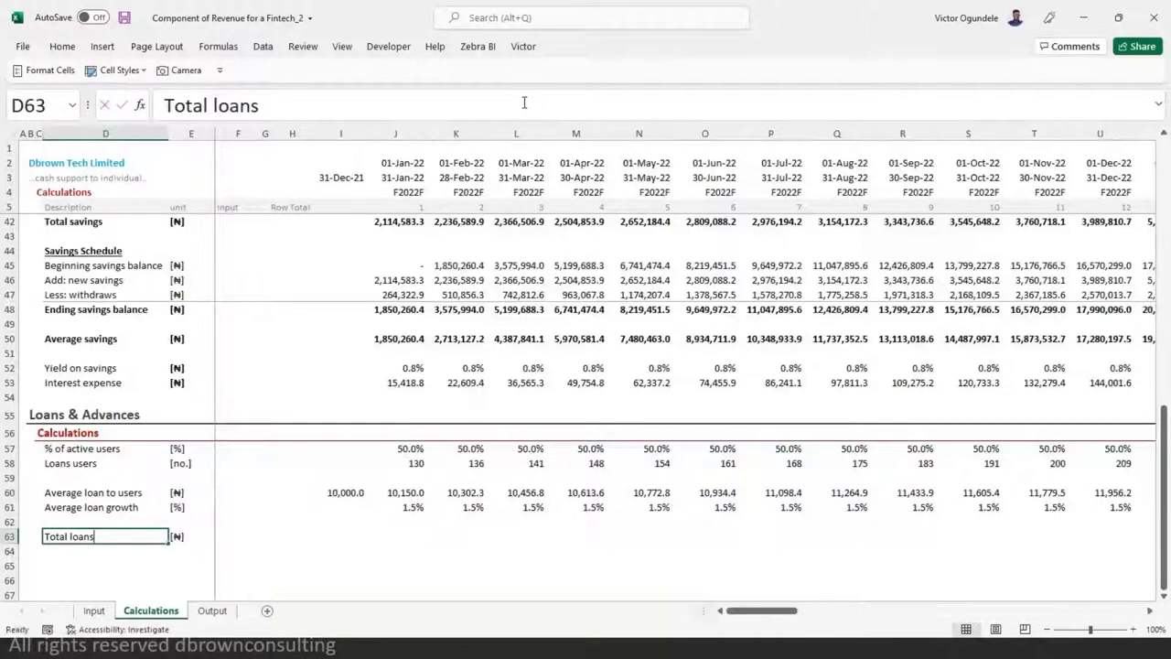
# - Extend the D63 label to 'Total loans disbursed', then reopen it for editing
pyautogui.press('F2')
pyautogui.write('disbu')
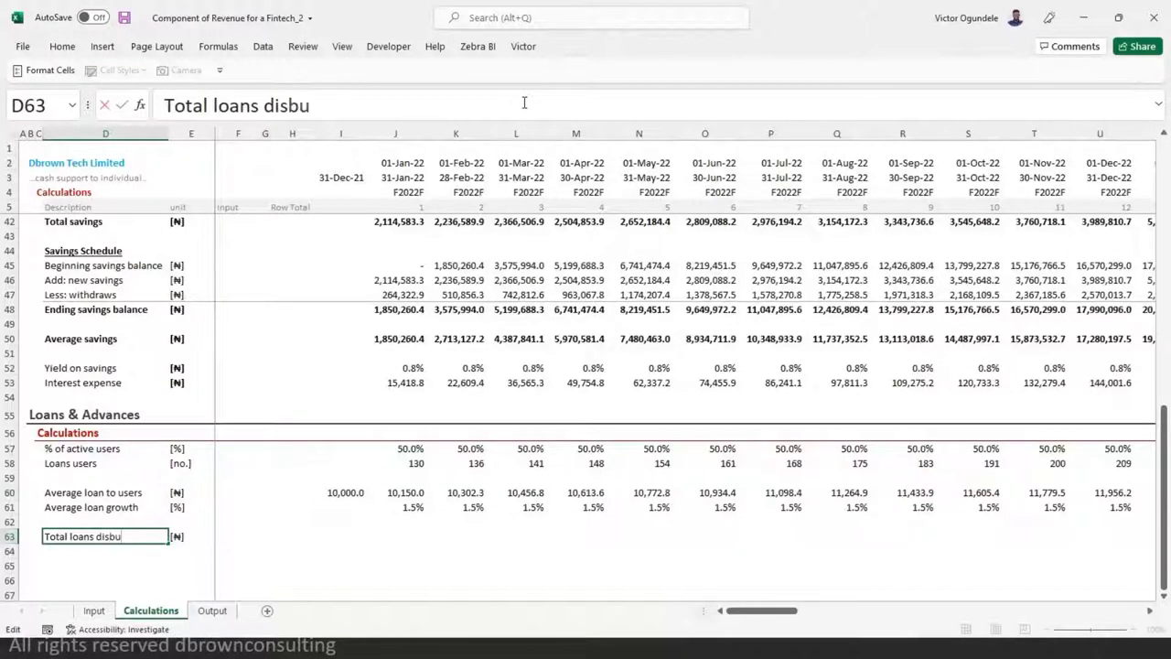
pyautogui.write('rsed')
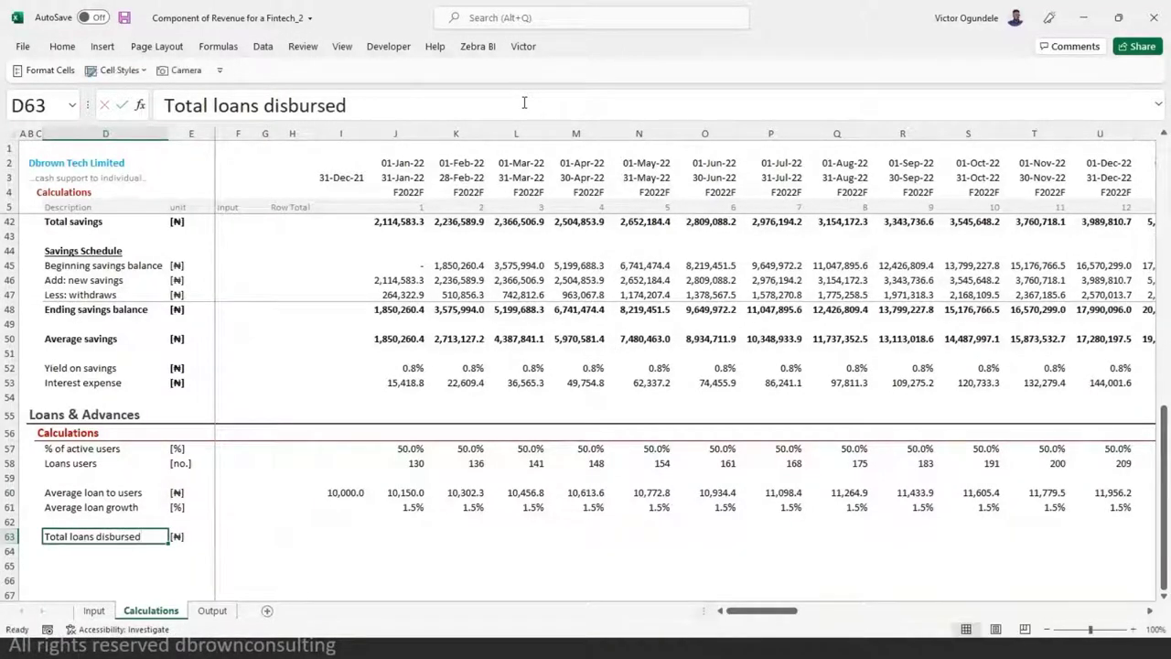
pyautogui.hotkey('ctrl', 'Return')
pyautogui.press('Right')
pyautogui.press('Right')
pyautogui.press('Right')
pyautogui.press('Right')
pyautogui.press('Right')
pyautogui.press('Right')
pyautogui.write('=')
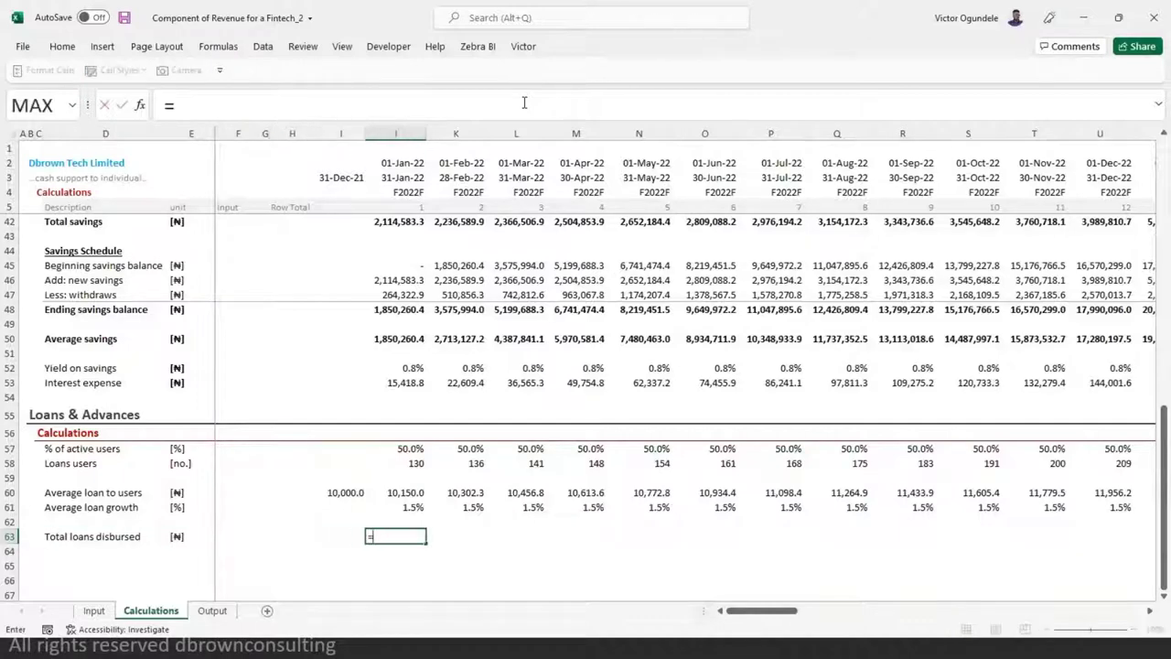
pyautogui.press('Up')
pyautogui.press('Up')
pyautogui.press('Up')
pyautogui.press('Up')
pyautogui.press('Up')
pyautogui.press('Escape')
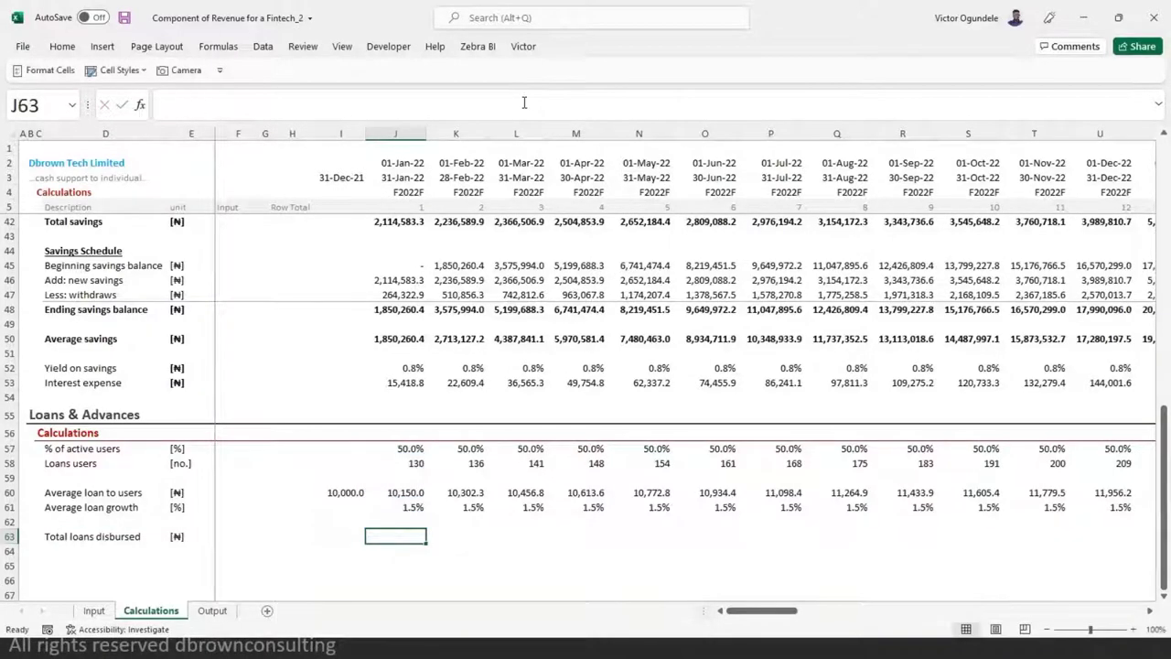
pyautogui.press('Left')
pyautogui.press('Left')
pyautogui.press('Left')
pyautogui.scroll(1, 524, 102)
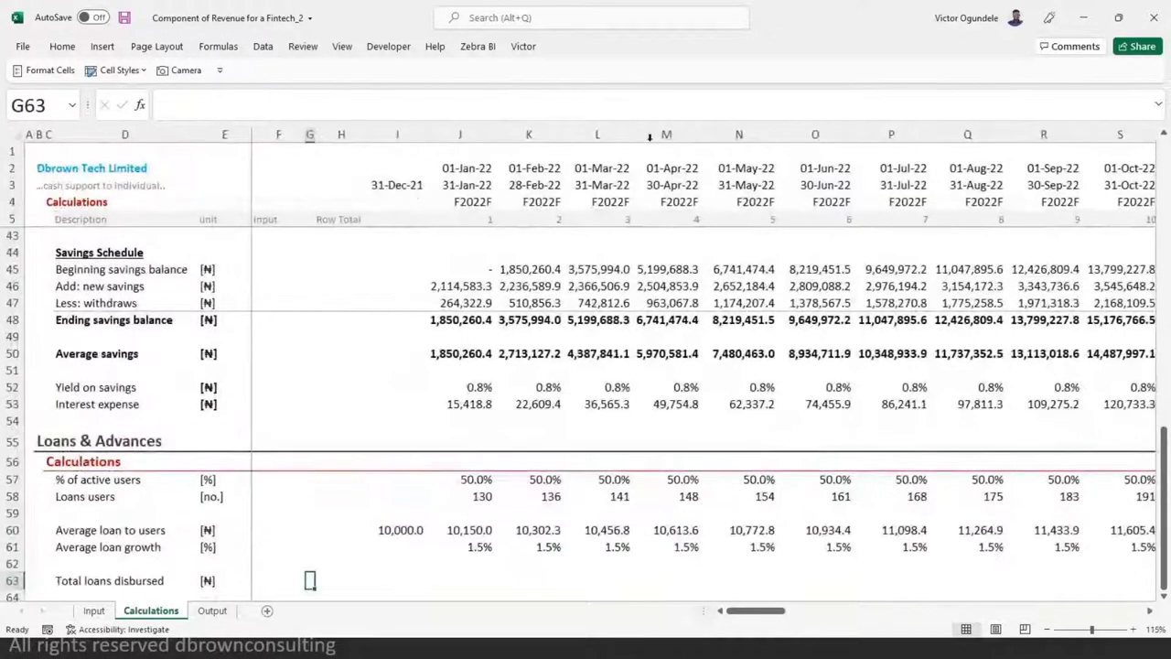
pyautogui.scroll(-3, 312, 505)
pyautogui.click(149, 426)
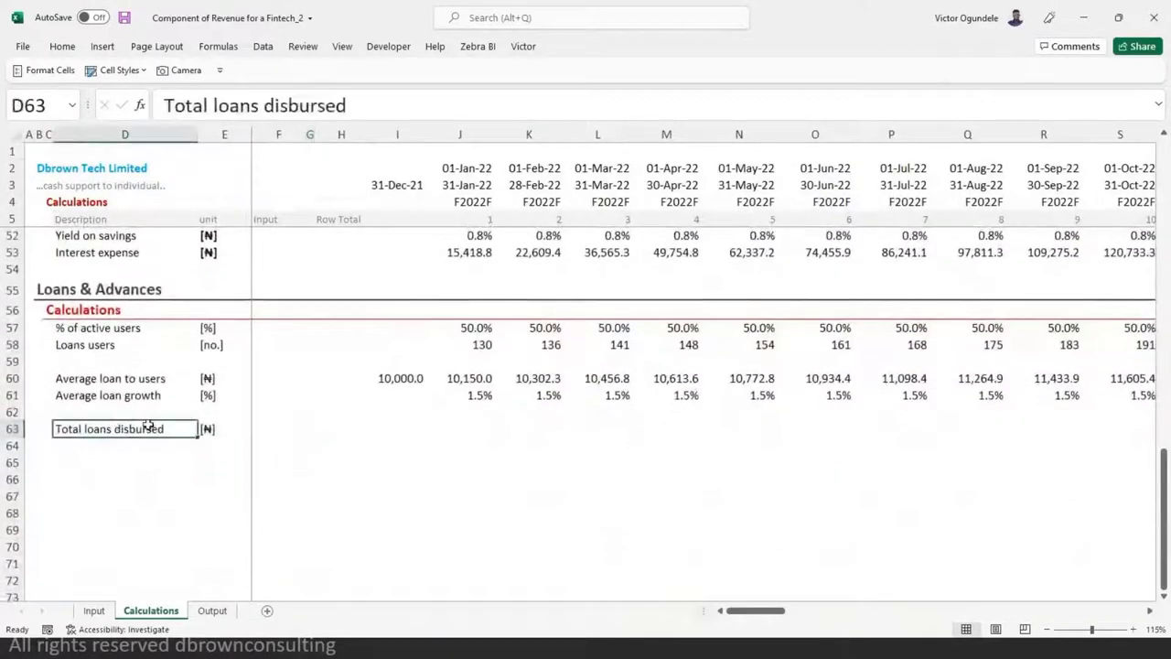
pyautogui.doubleClick(176, 429)
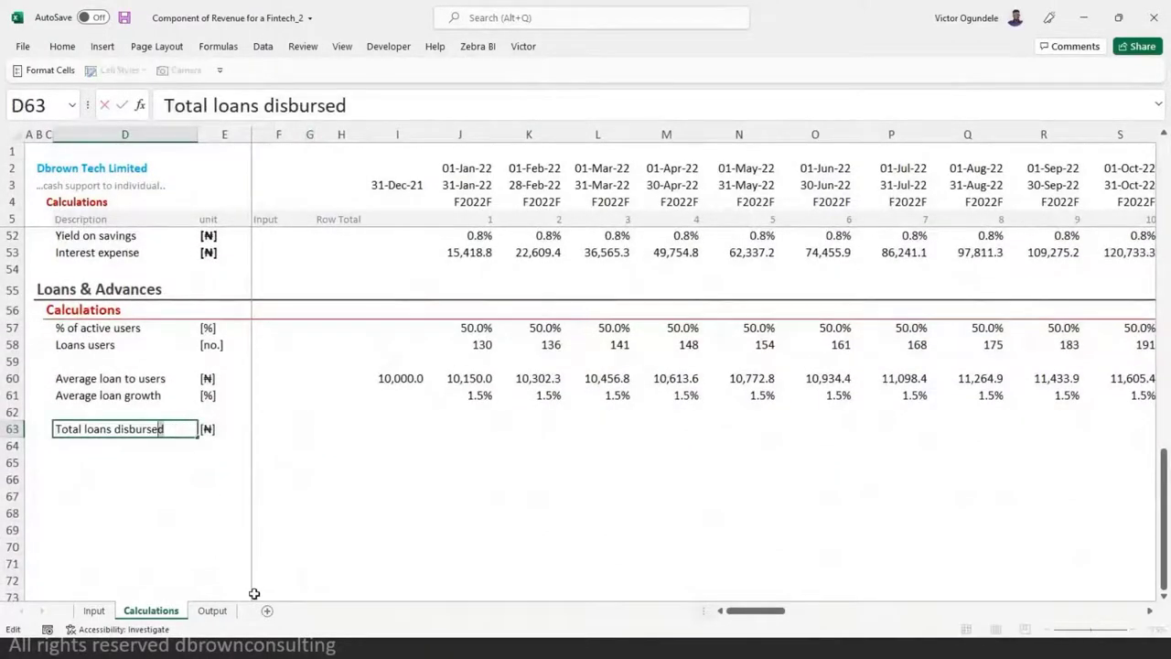
pyautogui.hotkey('shift', 'Left')
pyautogui.hotkey('shift', 'Left')
pyautogui.hotkey('shift', 'Left')
pyautogui.hotkey('shift', 'Left')
pyautogui.hotkey('shift', 'Left')
pyautogui.hotkey('shift', 'Left')
pyautogui.hotkey('shift', 'Left')
pyautogui.hotkey('shift', 'Left')
pyautogui.hotkey('shift', 'Left')
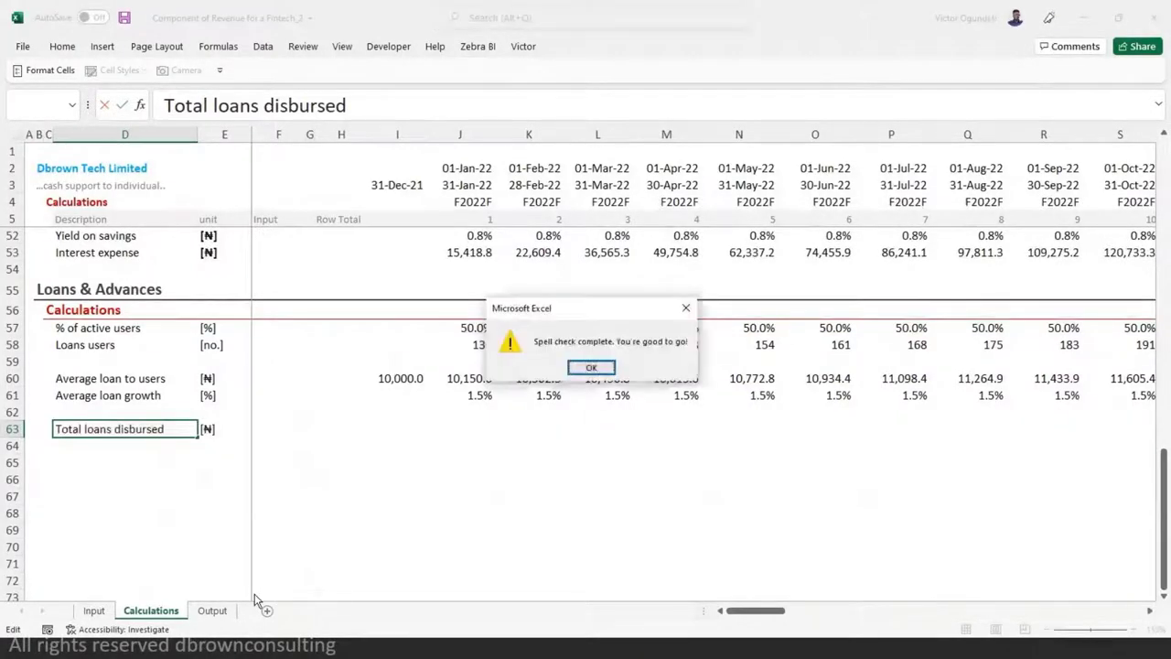
pyautogui.press('Return')
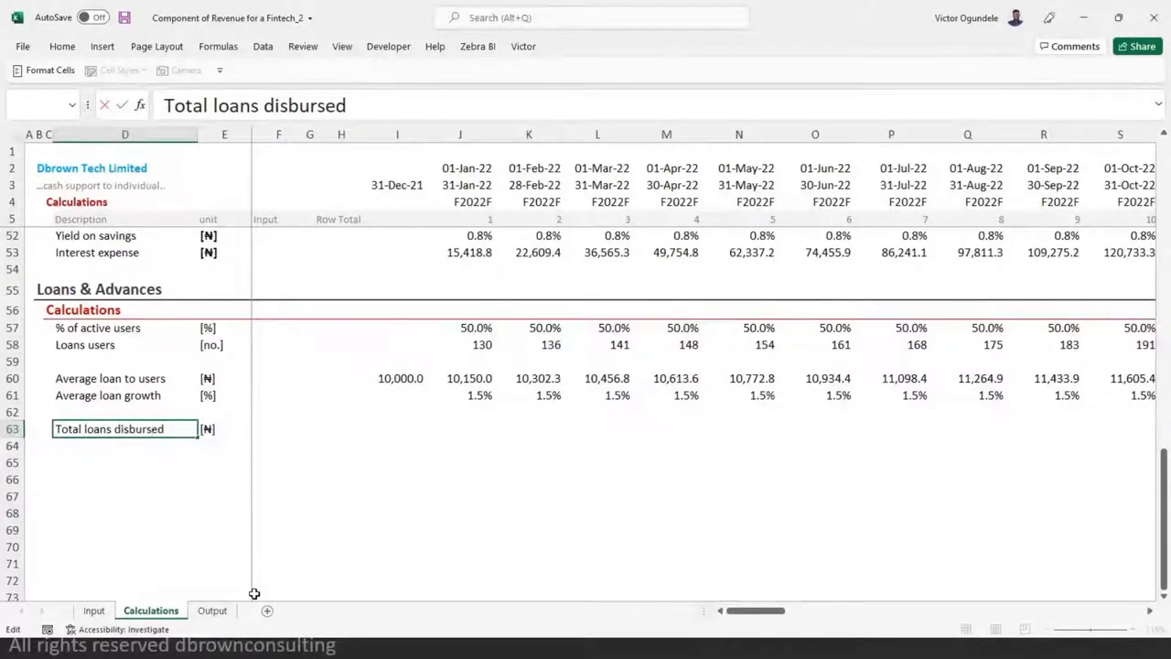
pyautogui.write('t')
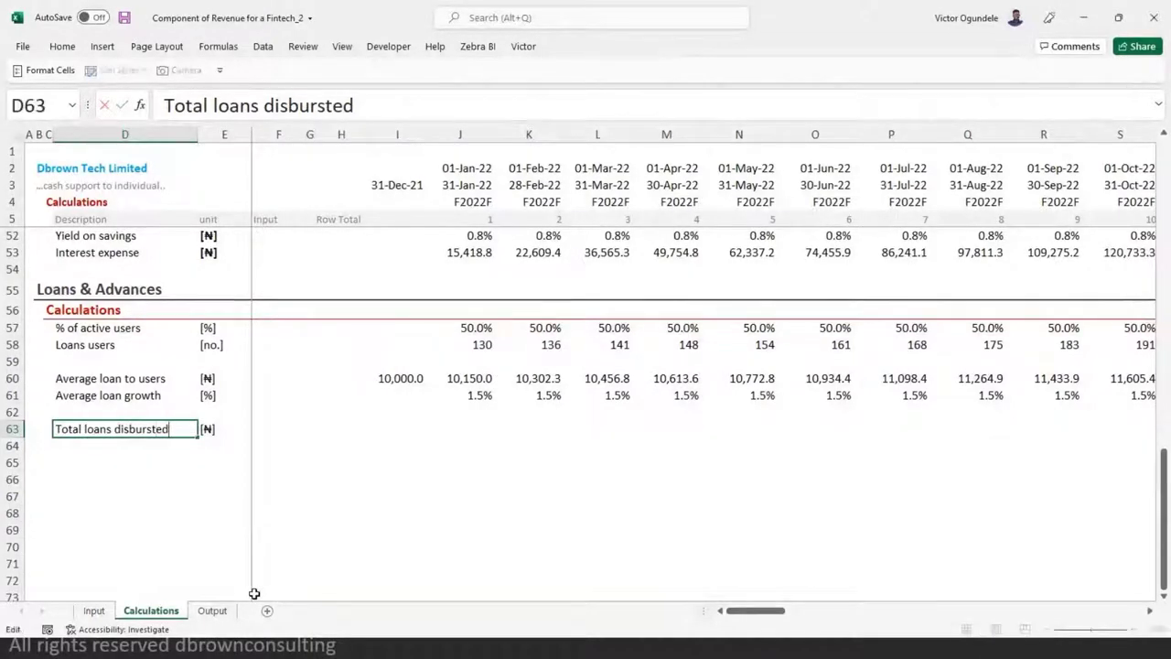
pyautogui.hotkey('shift', 'Left')
pyautogui.hotkey('shift', 'Left')
pyautogui.hotkey('shift', 'Left')
pyautogui.hotkey('shift', 'Left')
pyautogui.hotkey('shift', 'Left')
pyautogui.hotkey('shift', 'Left')
pyautogui.hotkey('shift', 'Left')
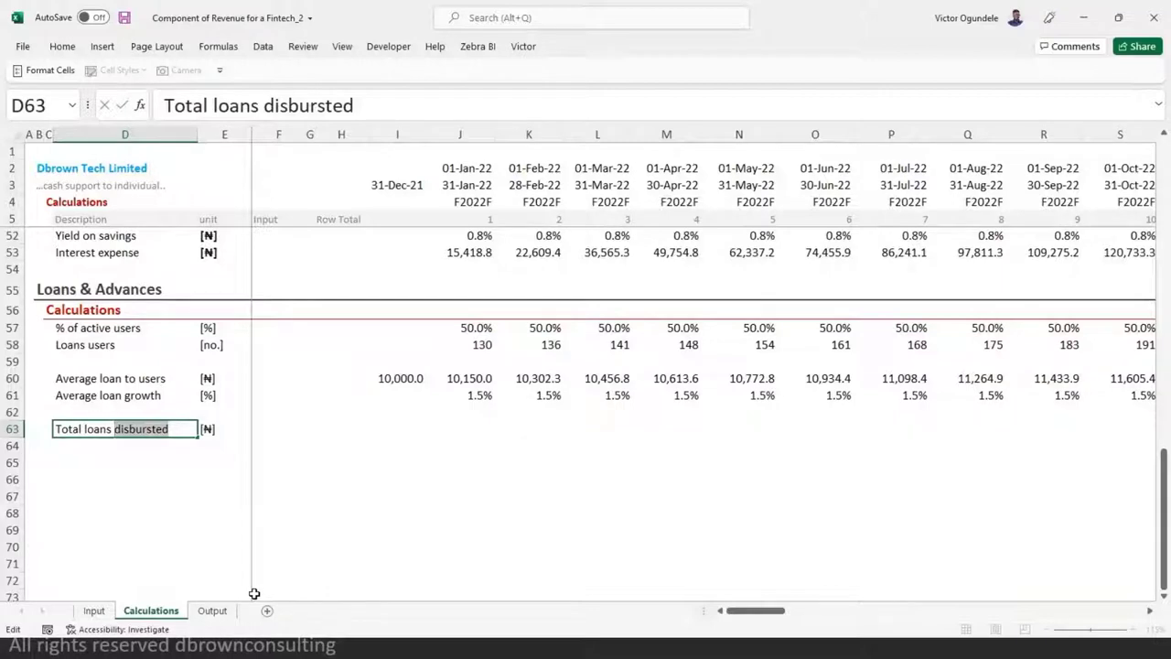
pyautogui.press('F7')
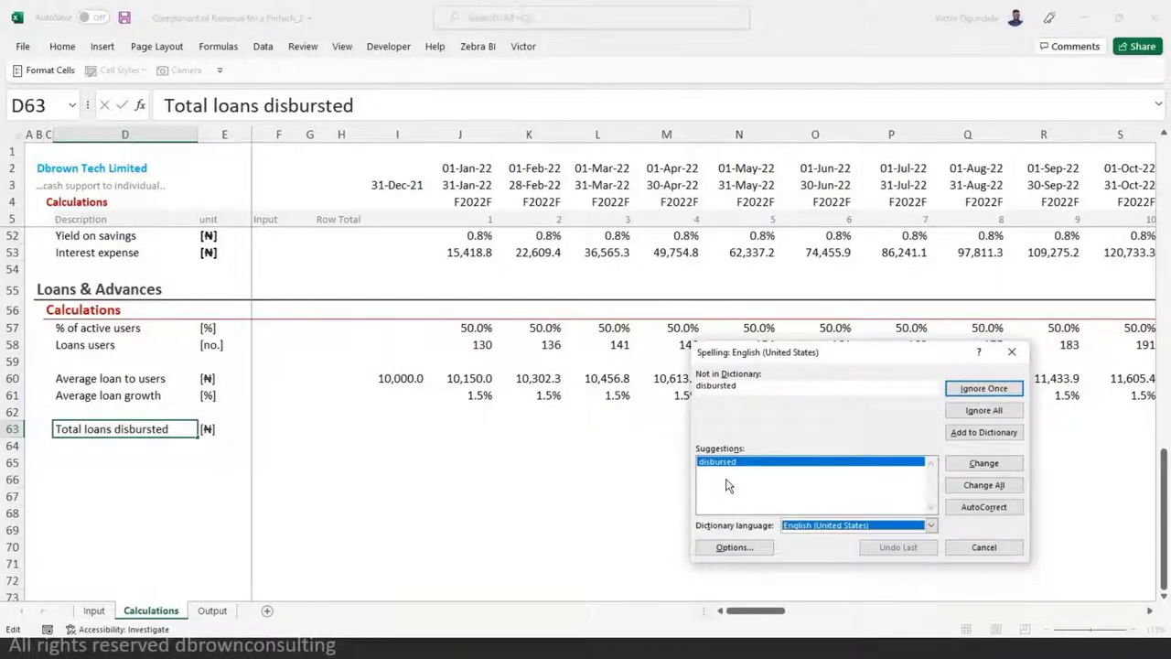
pyautogui.moveTo(836, 357); pyautogui.dragTo(416, 294)
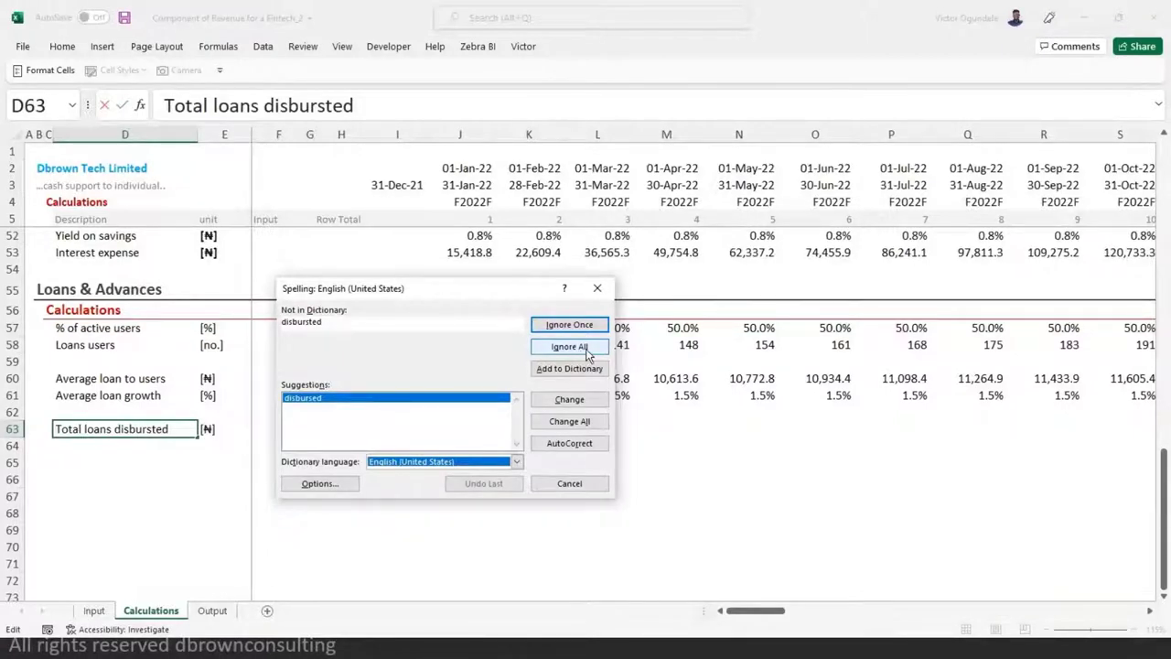
pyautogui.click(569, 398)
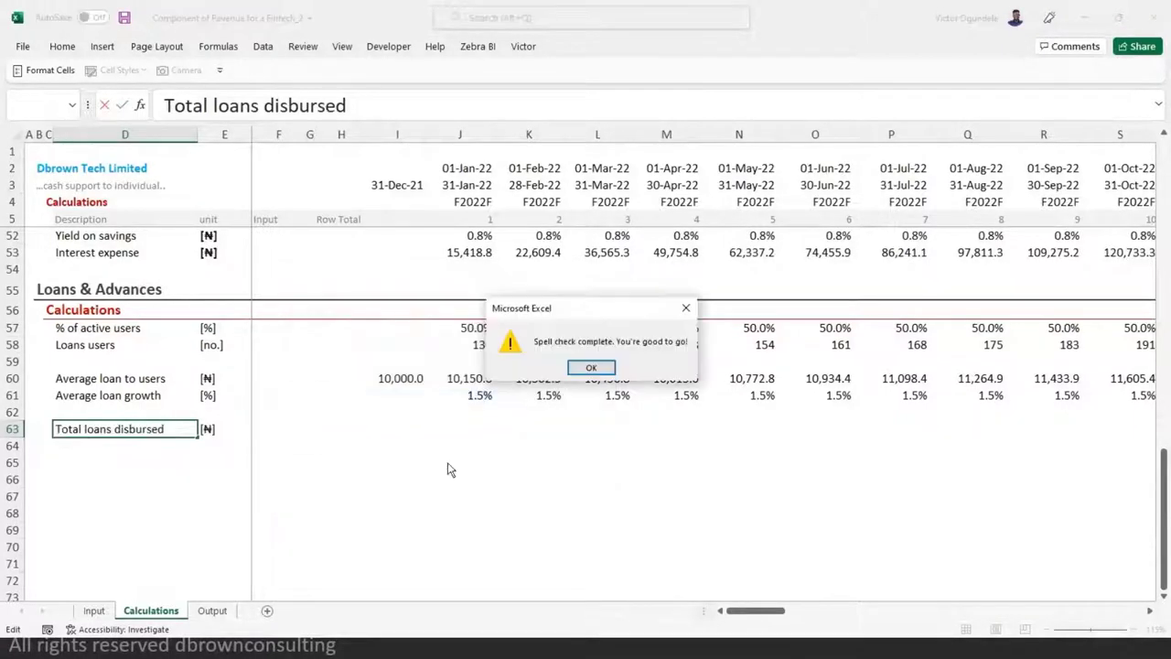
pyautogui.click(593, 368)
# - Enter =J60*J58 in J63 for Total loans disbursed and fill it across all months
pyautogui.click(445, 432)
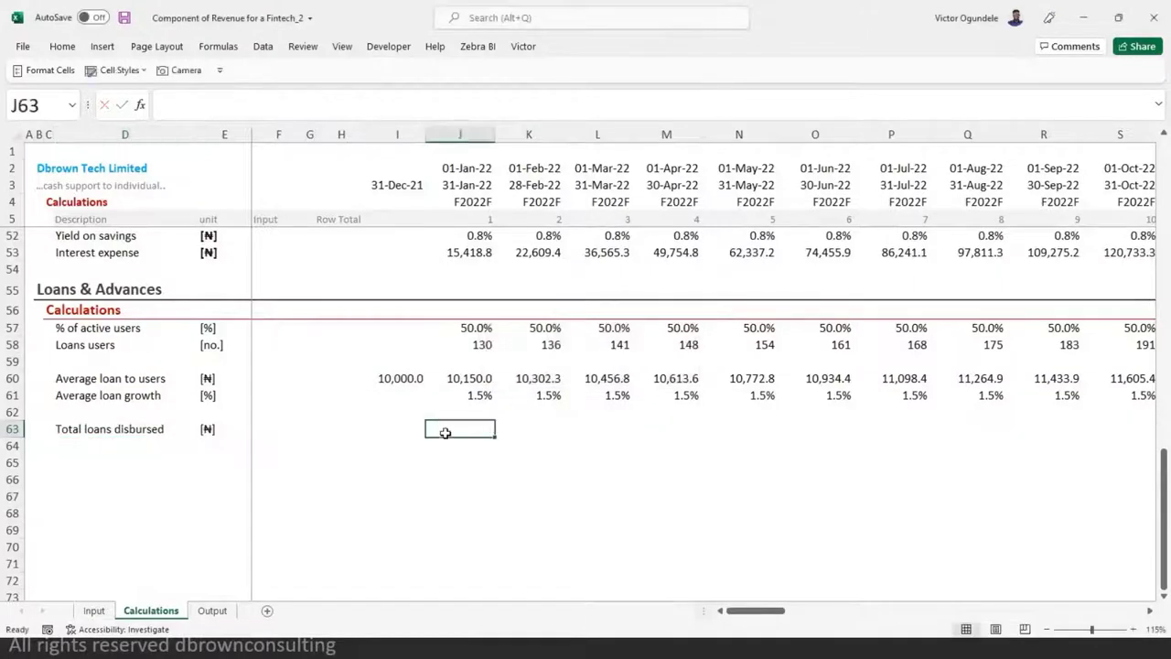
pyautogui.press('Left')
pyautogui.hotkey('ctrl', 'Left')
pyautogui.press('Right')
pyautogui.press('Right')
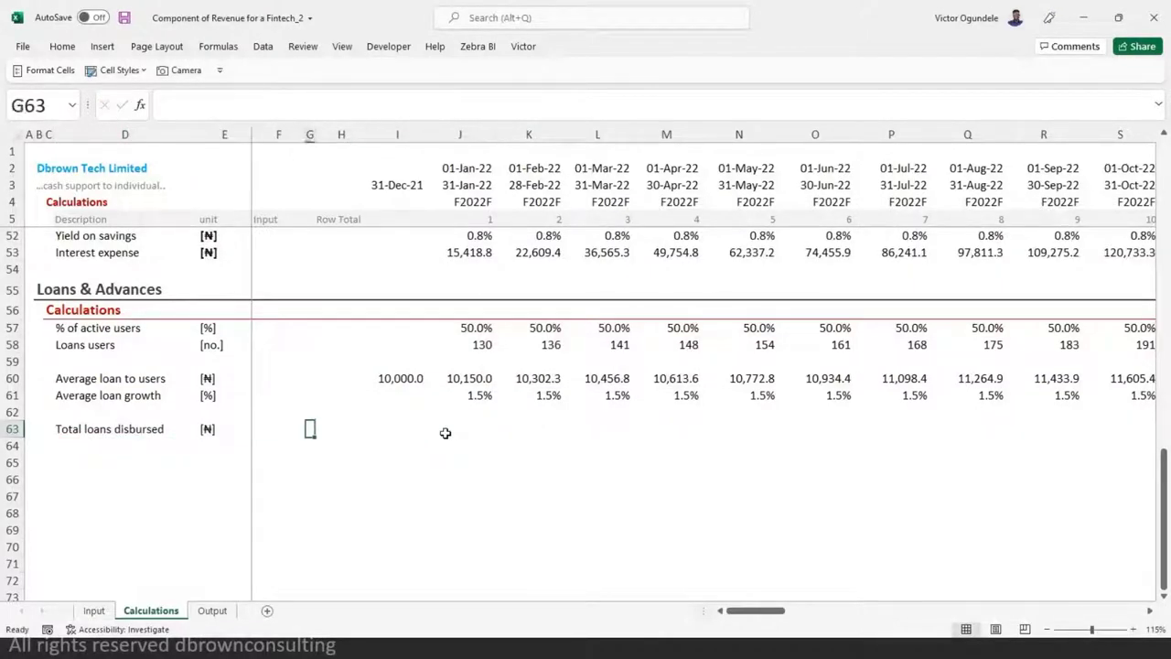
pyautogui.press('Right')
pyautogui.press('Right')
pyautogui.press('Right')
pyautogui.write('=')
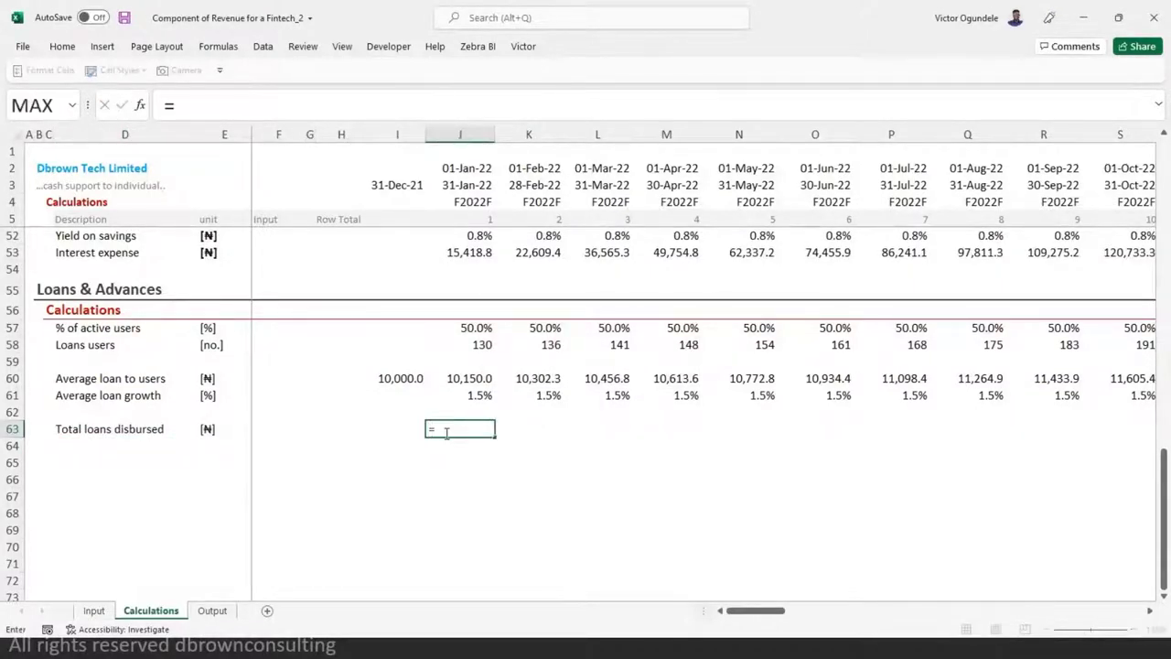
pyautogui.press('Up')
pyautogui.press('Up')
pyautogui.press('Up')
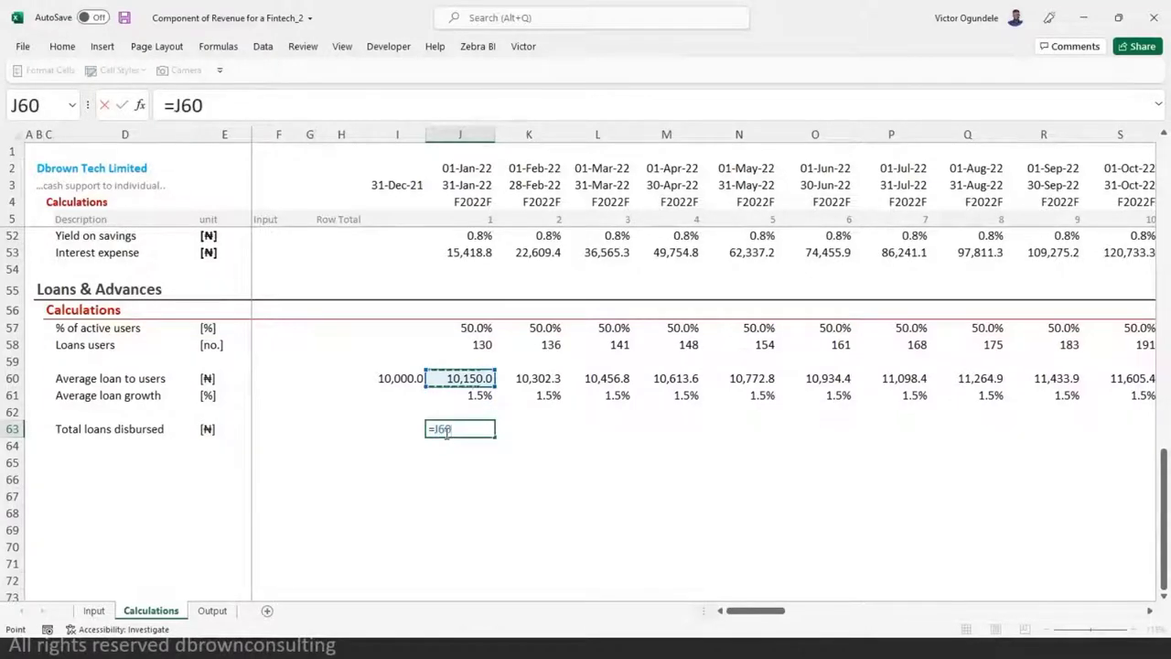
pyautogui.write('*')
pyautogui.press('Up')
pyautogui.press('Up')
pyautogui.press('Up')
pyautogui.press('Up')
pyautogui.press('Up')
pyautogui.press('Up')
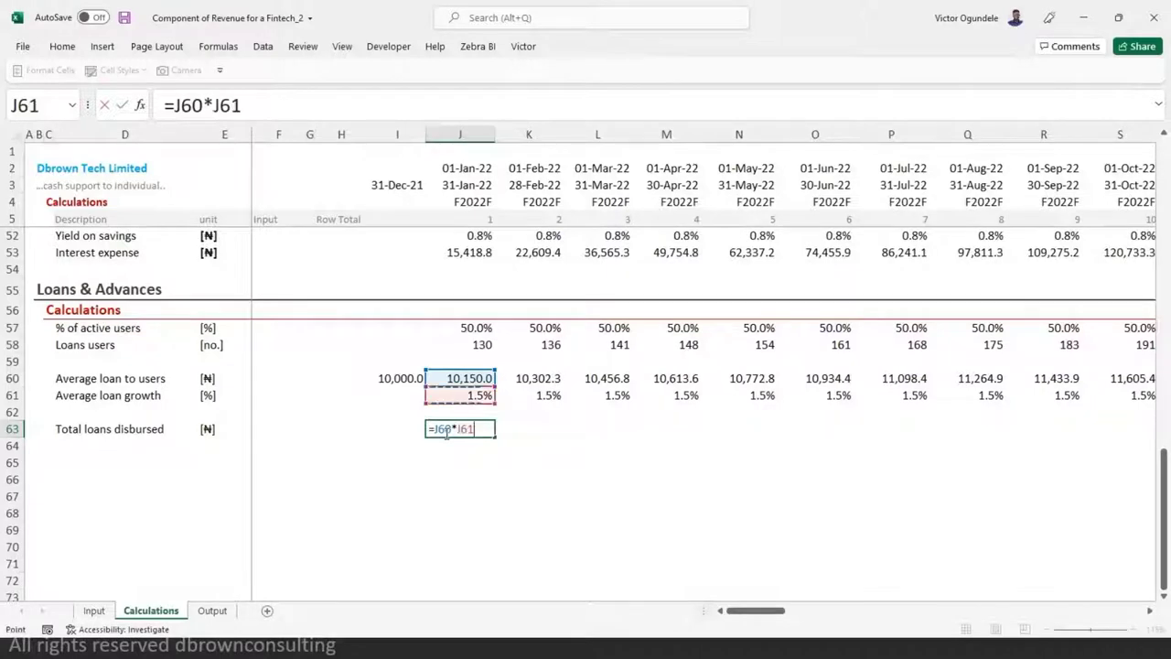
pyautogui.press('Down')
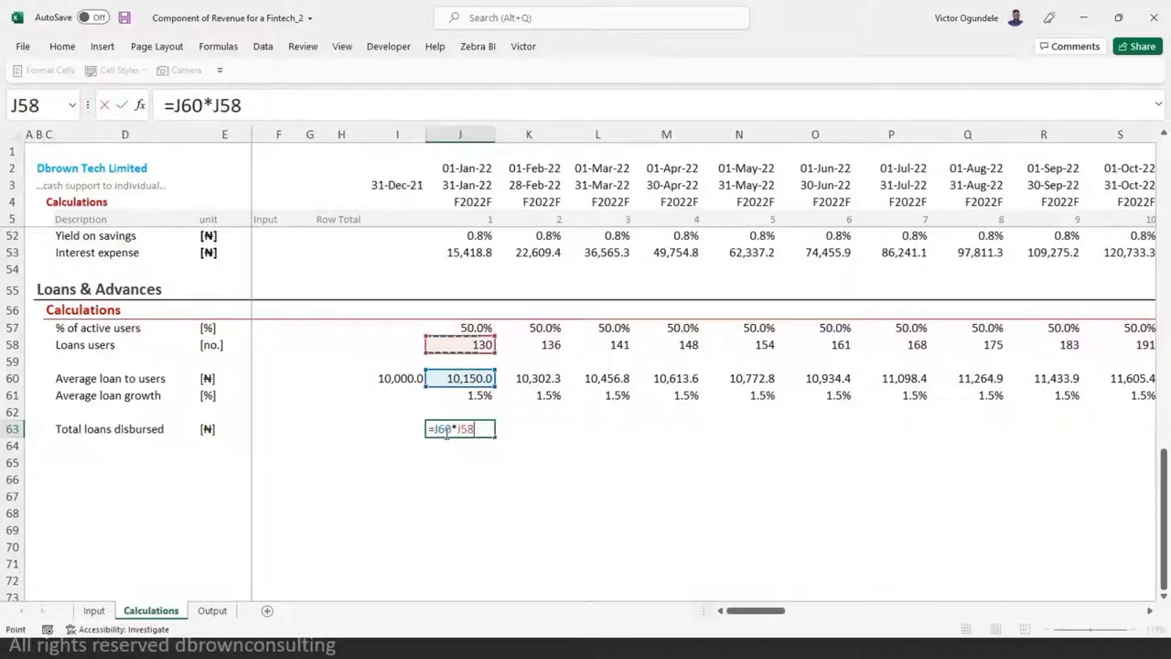
pyautogui.hotkey('ctrl', 'Return')
pyautogui.hotkey('ctrl', 'shift', 'Right')
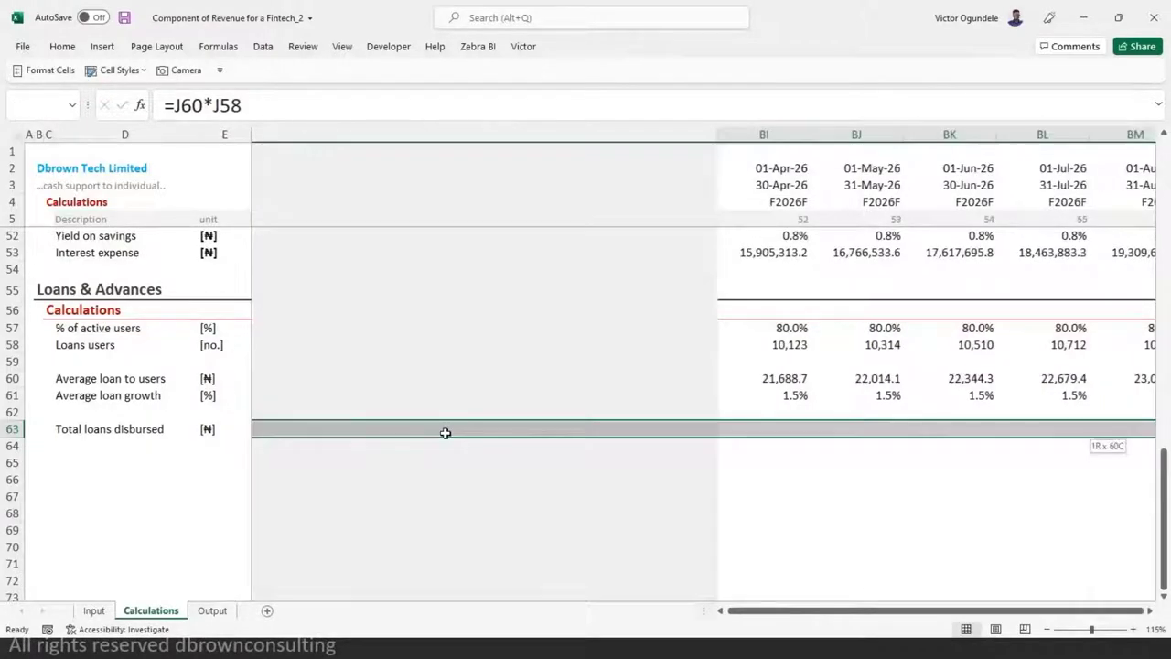
pyautogui.hotkey('ctrl', 'r')
pyautogui.press('Home')
pyautogui.press('Left')
pyautogui.press('Left')
pyautogui.press('Left')
pyautogui.press('Left')
pyautogui.press('Left')
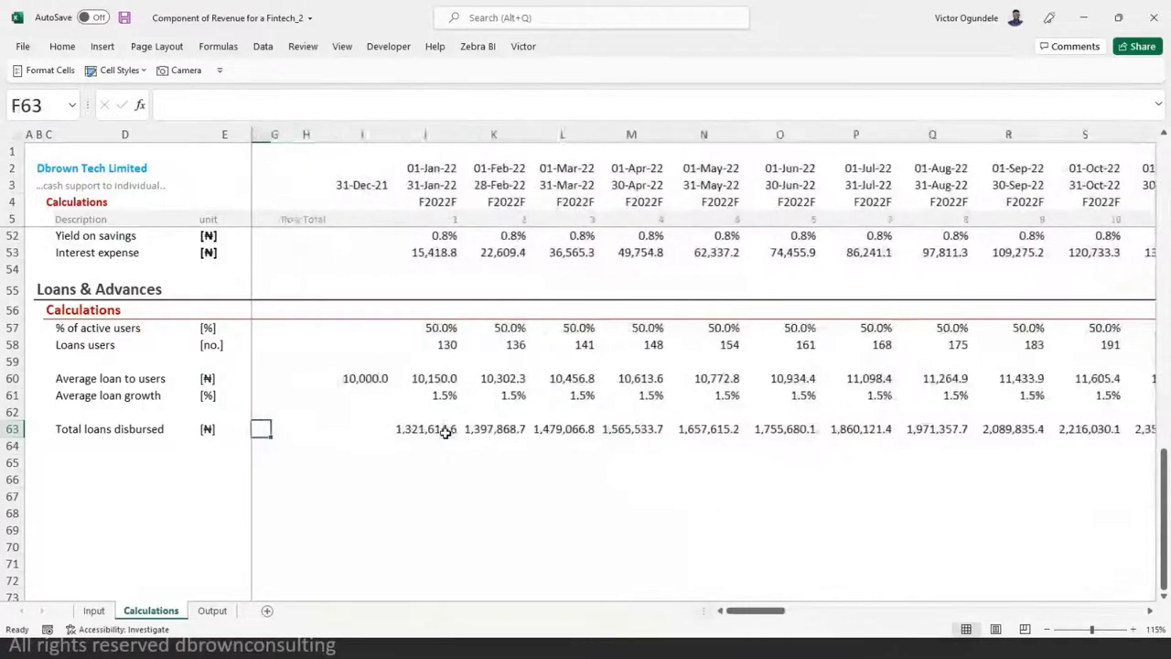
pyautogui.press('Right')
pyautogui.press('Right')
pyautogui.press('Right')
pyautogui.press('Right')
pyautogui.press('Right')
pyautogui.press('Right')
pyautogui.press('Right')
pyautogui.press('Right')
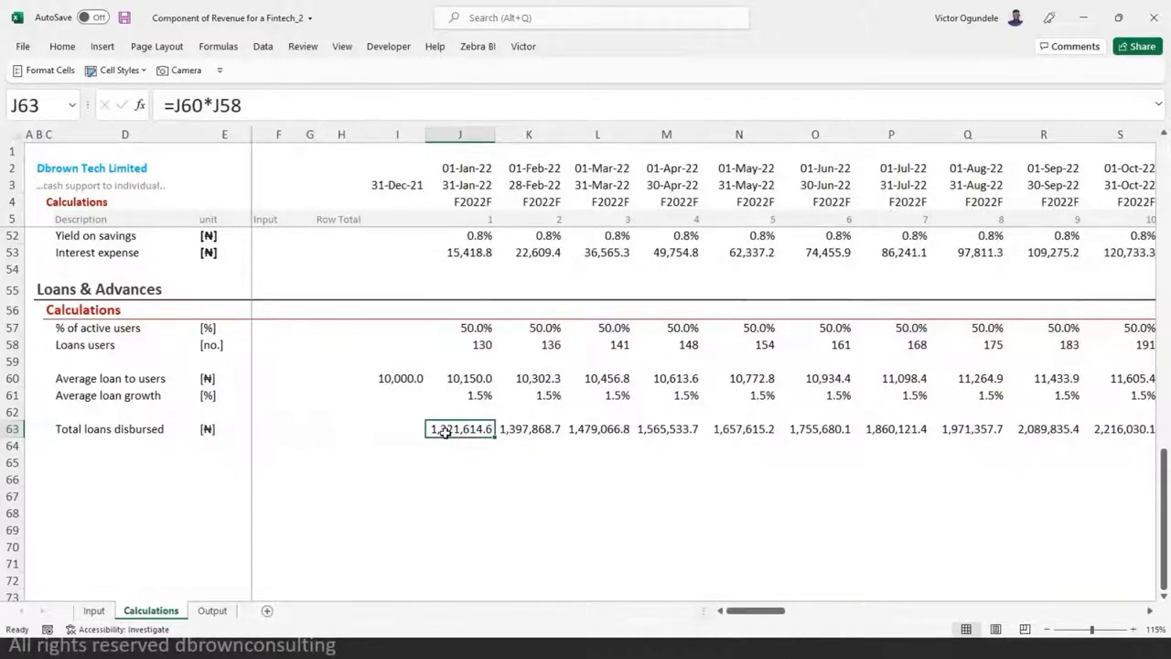
# - Make the whole Total loans disbursed row 63 bold
pyautogui.press('Left')
pyautogui.press('Left')
pyautogui.press('Left')
pyautogui.press('Left')
pyautogui.press('Left')
pyautogui.press('Left')
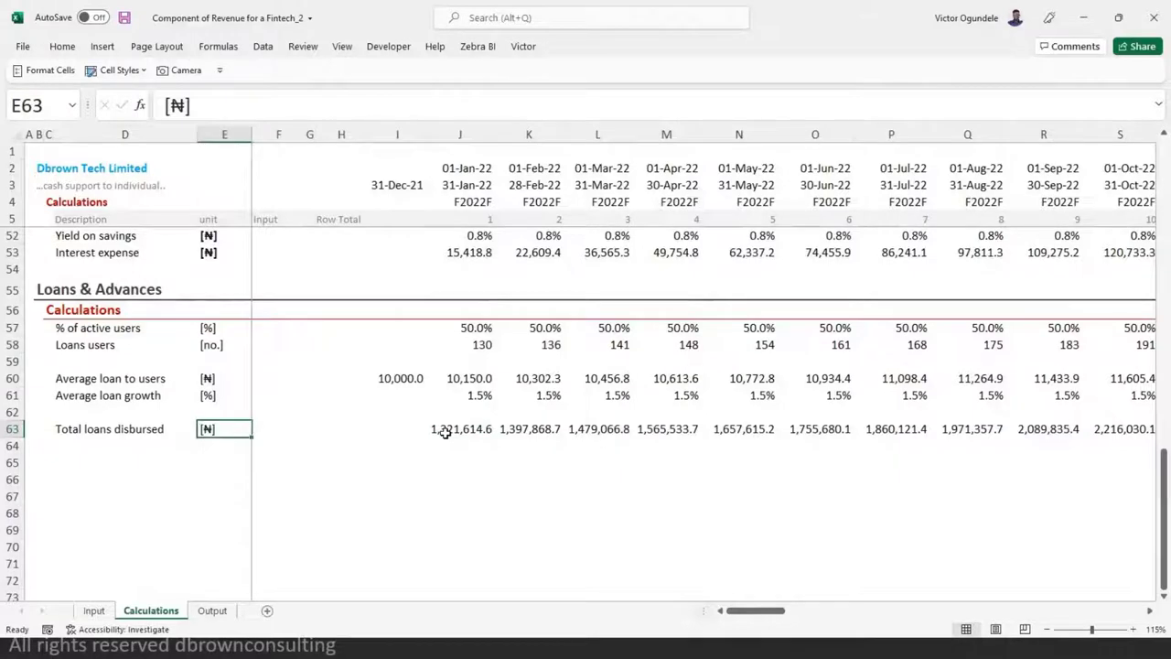
pyautogui.hotkey('ctrl', 'shift', 'Right')
pyautogui.hotkey('ctrl', 'shift', 'Right')
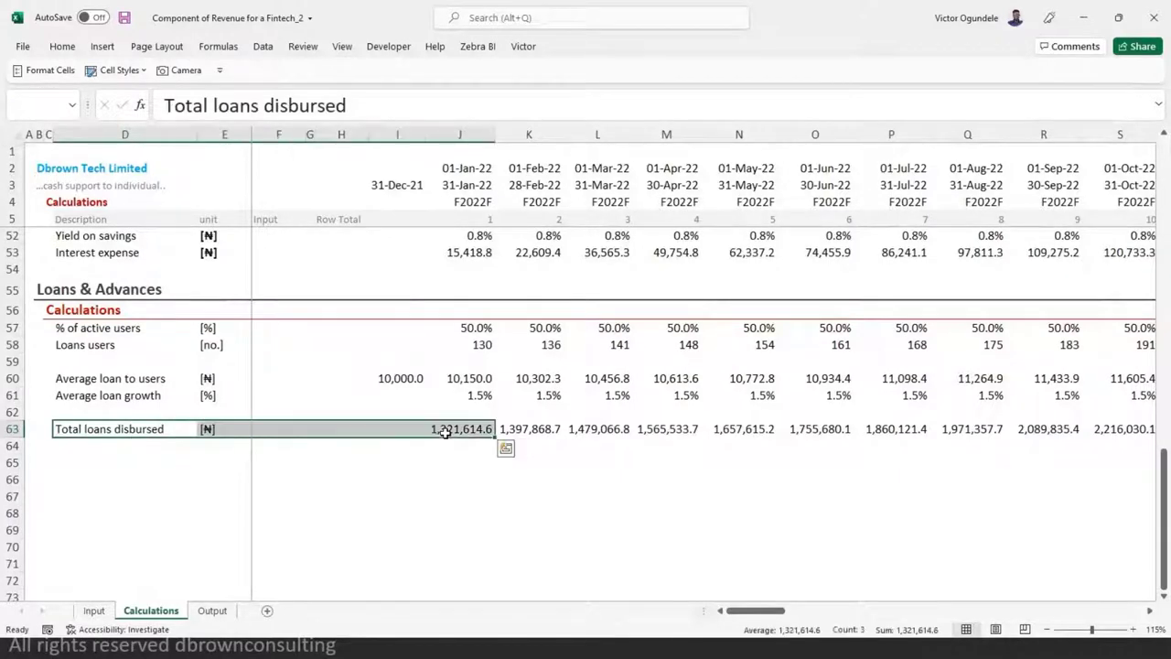
pyautogui.hotkey('ctrl', 'q')
pyautogui.press('Escape')
pyautogui.hotkey('ctrl', 'shift', 'Right')
pyautogui.hotkey('ctrl', 'b')
pyautogui.press('Right')
pyautogui.press('Right')
pyautogui.press('Right')
pyautogui.press('Right')
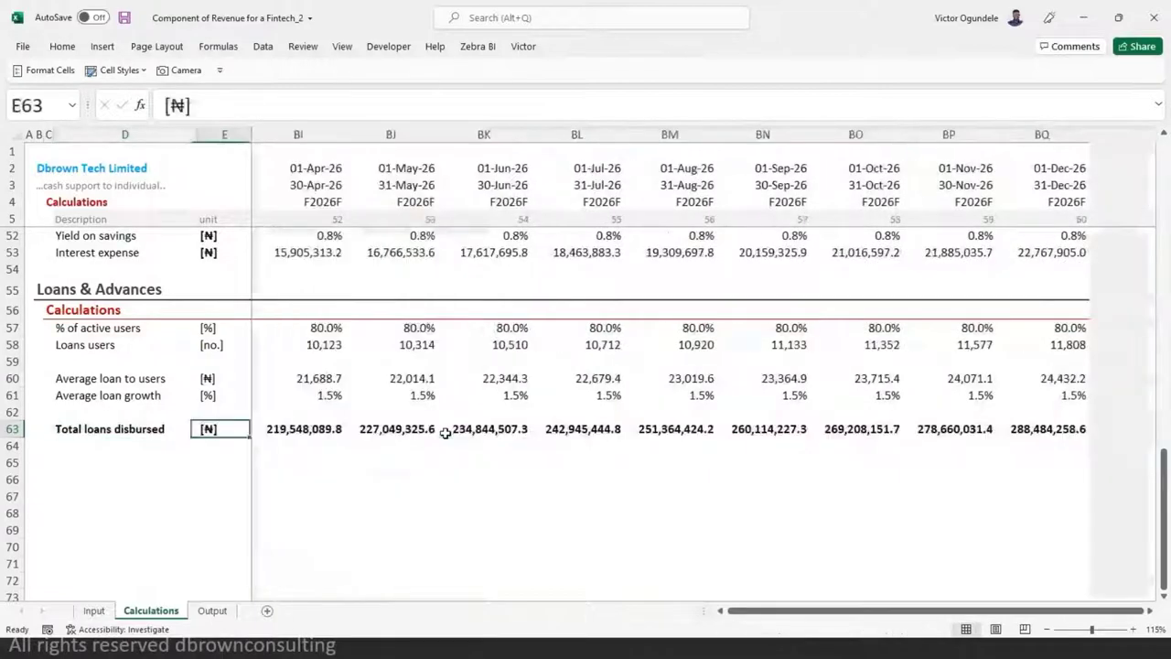
pyautogui.press('Left')
pyautogui.press('Left')
pyautogui.press('Left')
pyautogui.press('Left')
pyautogui.press('Down')
pyautogui.press('Down')
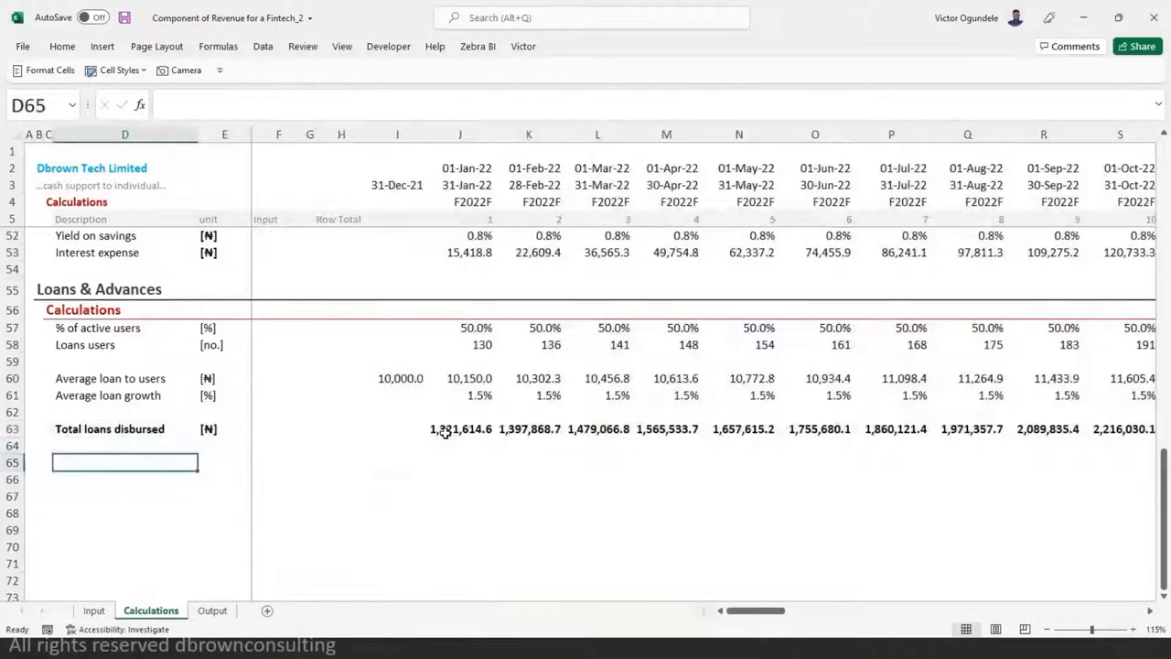
pyautogui.hotkey('ctrl', 'pageup')
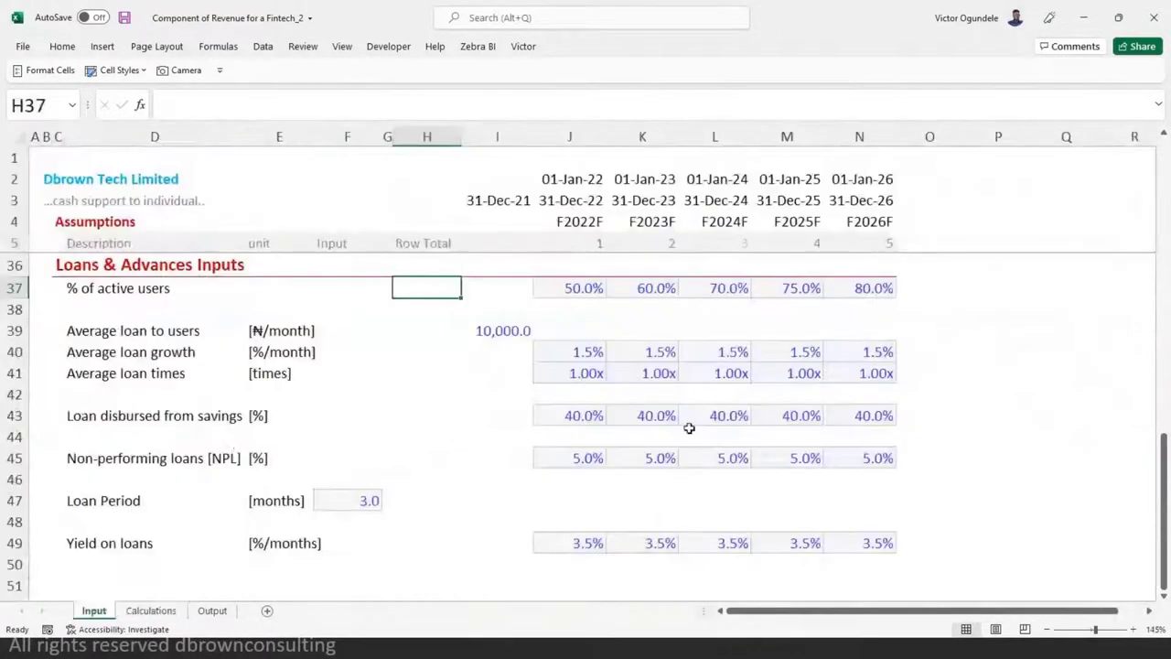
# - Insert a blank row above Total loans disbursed on the Calculations sheet
pyautogui.click(106, 371)
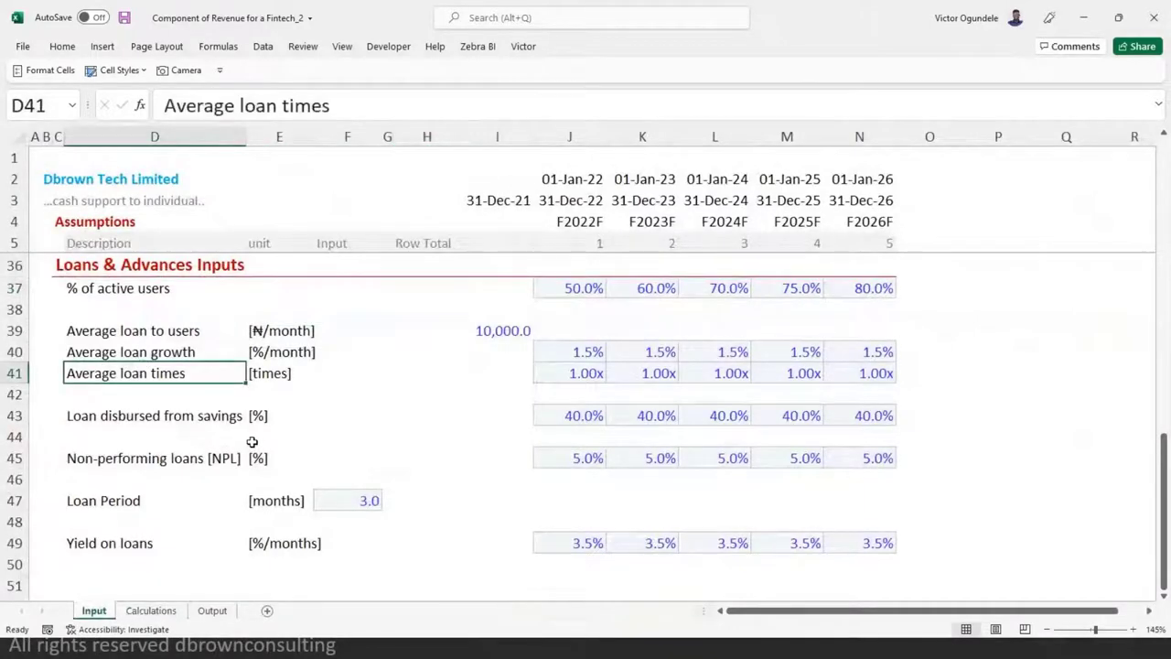
pyautogui.hotkey('ctrl', 'pagedown')
pyautogui.press('Up')
pyautogui.press('Up')
pyautogui.press('Up')
pyautogui.press('Up')
pyautogui.press('Up')
pyautogui.press('Down')
pyautogui.press('Down')
pyautogui.press('Down')
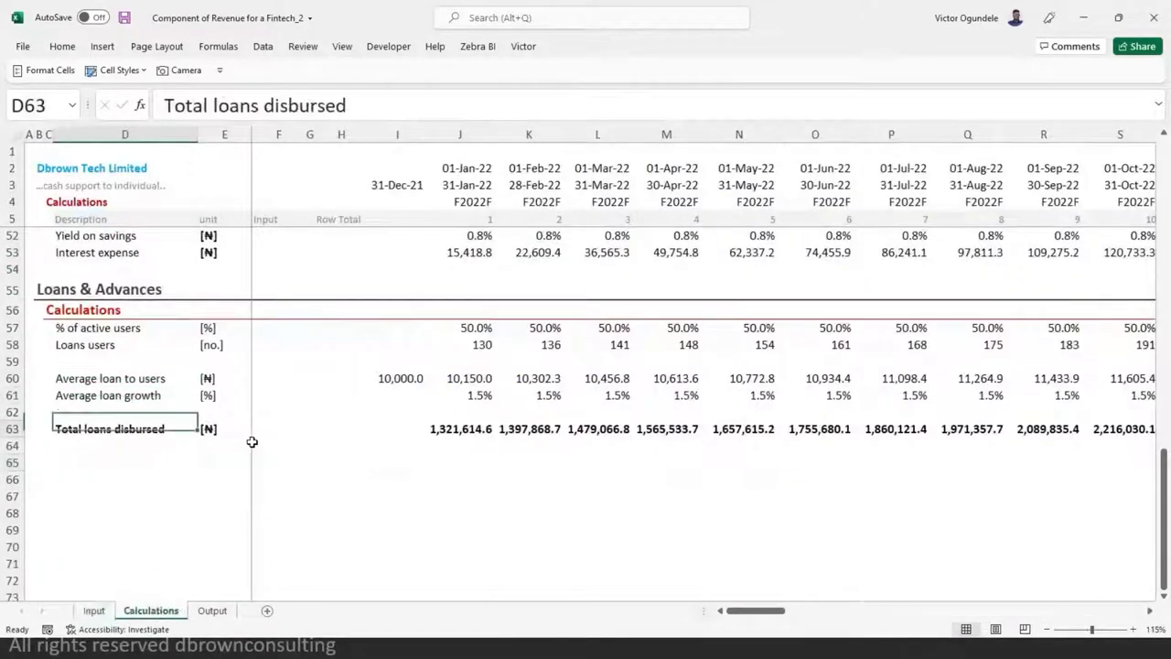
pyautogui.hotkey('shift', 'space')
pyautogui.hotkey('ctrl', 'shift', '+')
pyautogui.press('Up')
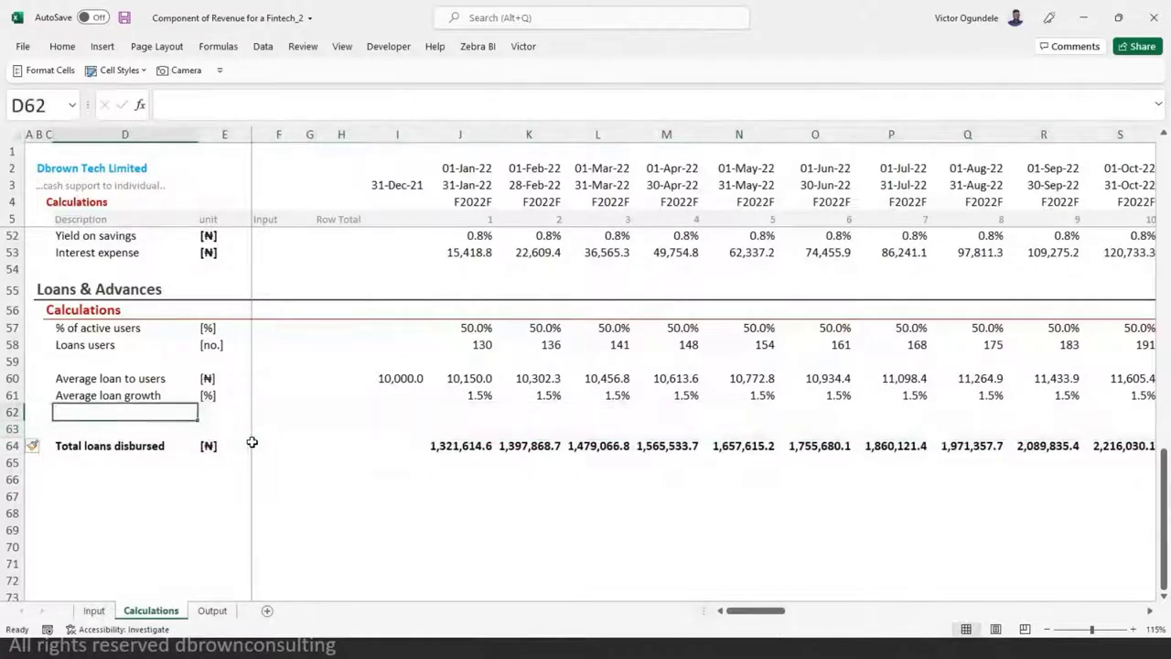
# - Link D62 to the Input sheet's 'Average loan times' label and set its unit to [times]
pyautogui.write('=')
pyautogui.hotkey('ctrl', 'pageup')
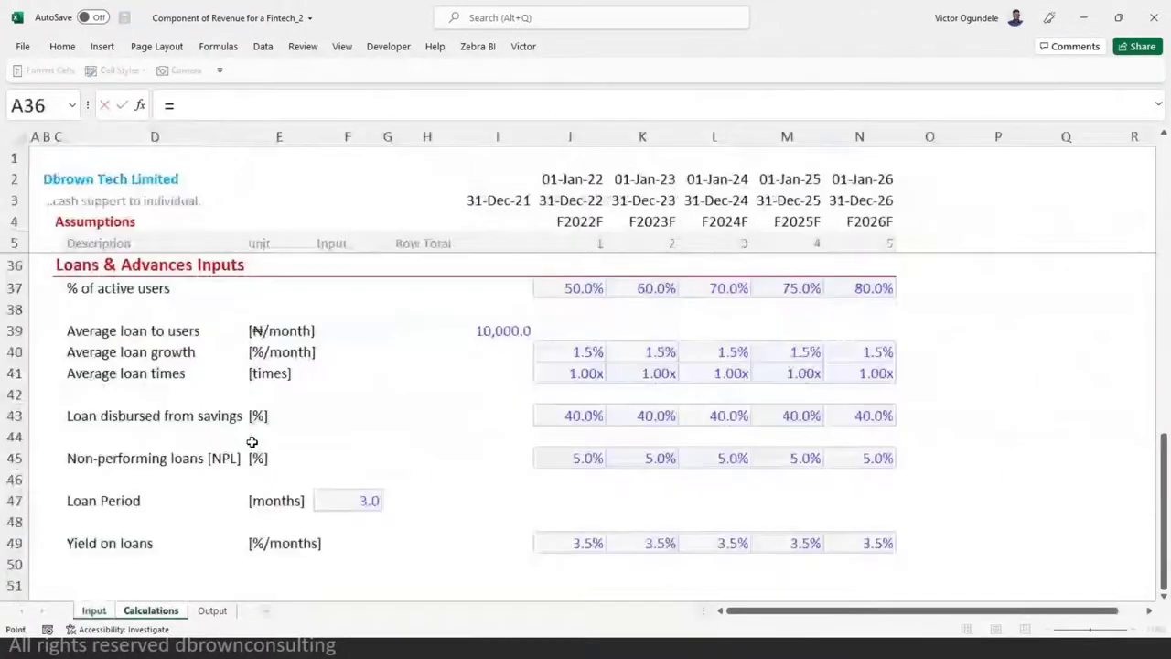
pyautogui.click(101, 373)
pyautogui.press('Return')
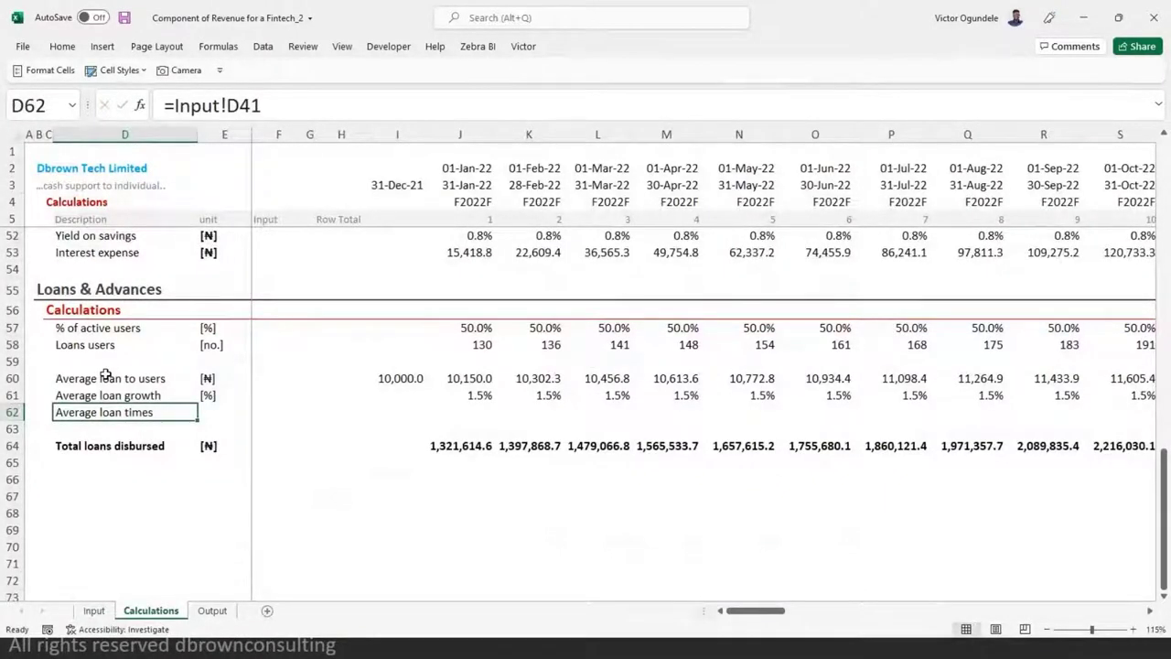
pyautogui.press('Right')
pyautogui.write('[yt')
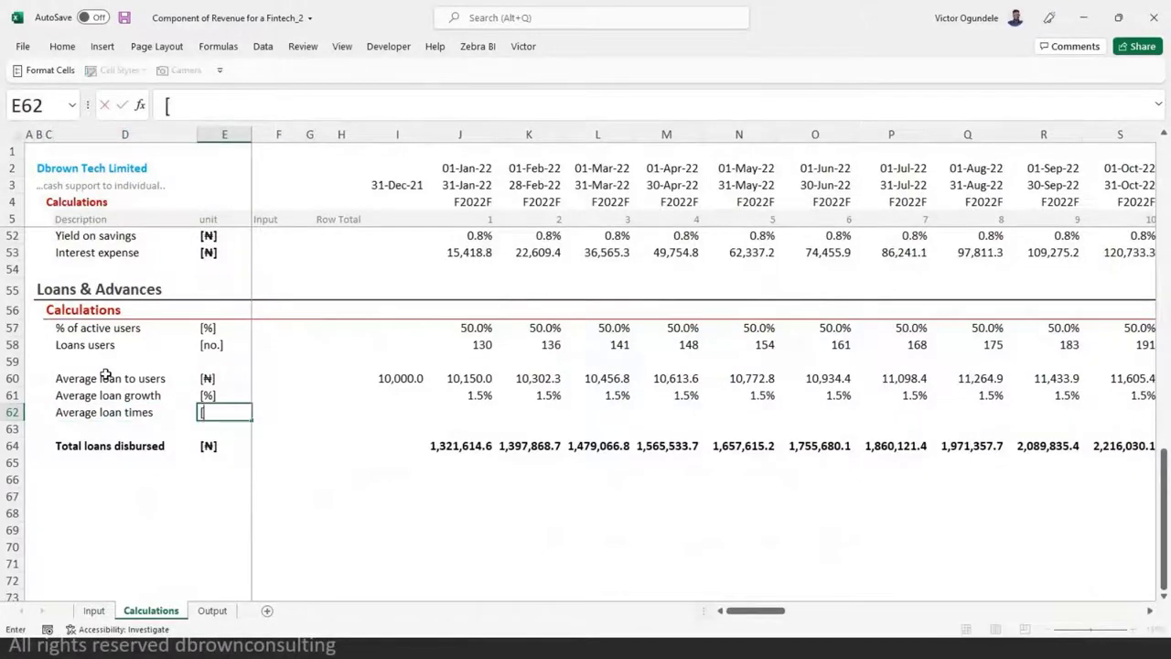
pyautogui.press('BackSpace')
pyautogui.press('BackSpace')
pyautogui.write('times]')
pyautogui.hotkey('ctrl', 'Return')
# - Paste the loan times lookup into Feb-22, style it as Multiple (1.00x), and fill across the months
pyautogui.press('Right')
pyautogui.press('Right')
pyautogui.press('Right')
pyautogui.press('Right')
pyautogui.press('Right')
pyautogui.press('Right')
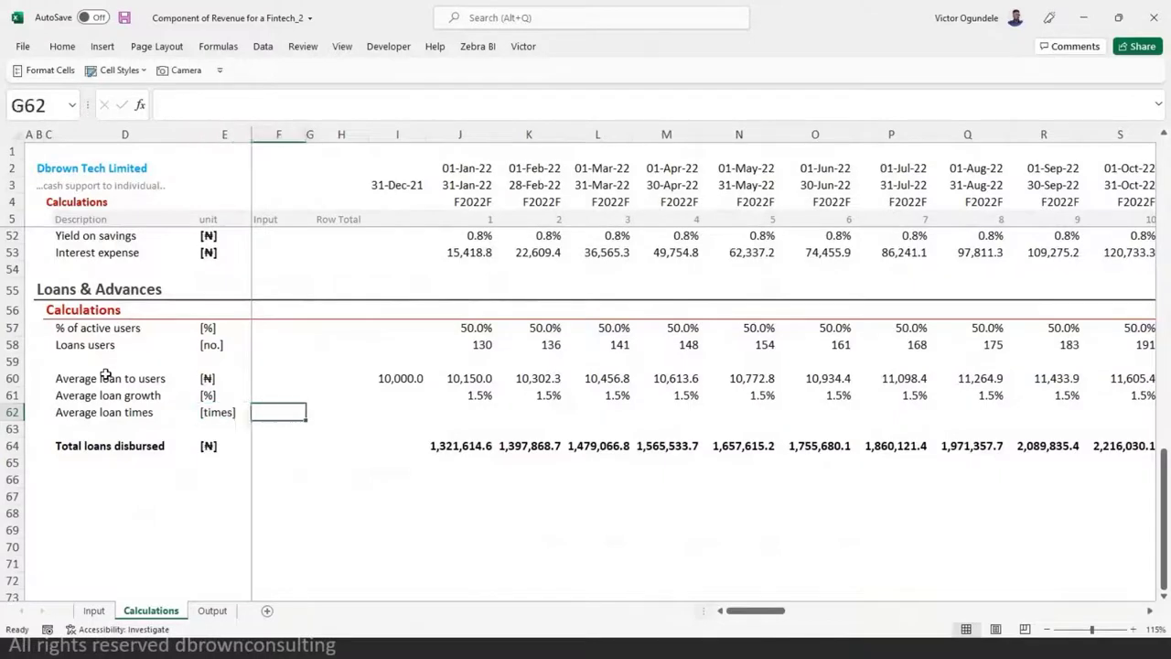
pyautogui.write('=LOOKUP(K$4,Input!$J$4:$N$4,Input!$J41:$N41)')
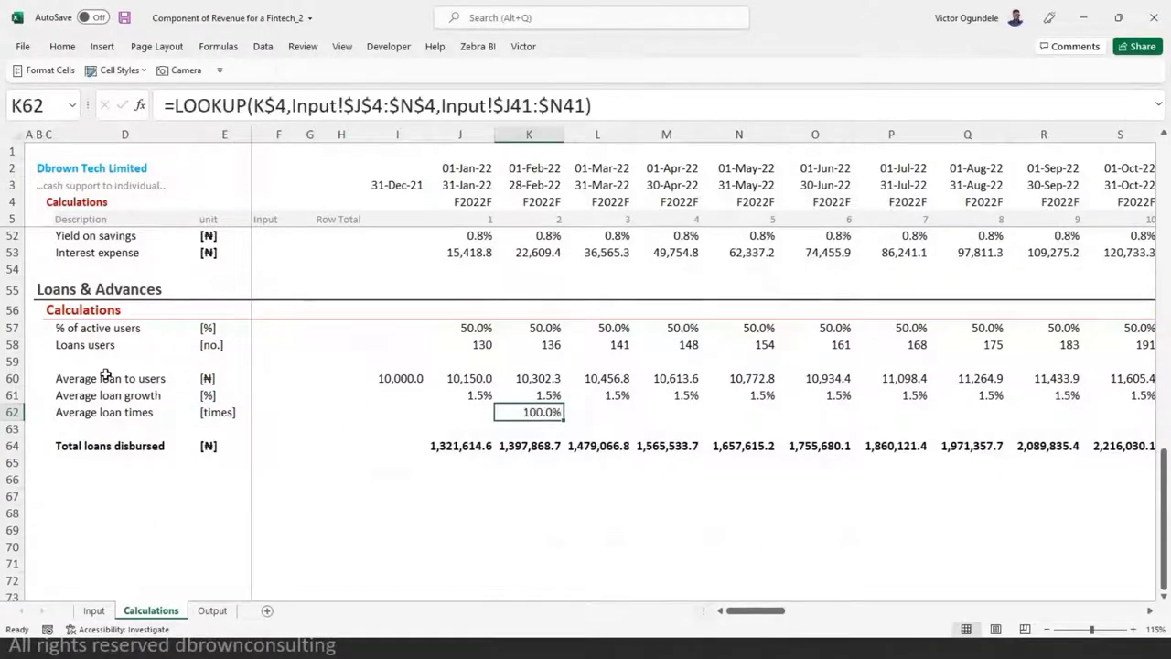
pyautogui.click(114, 70)
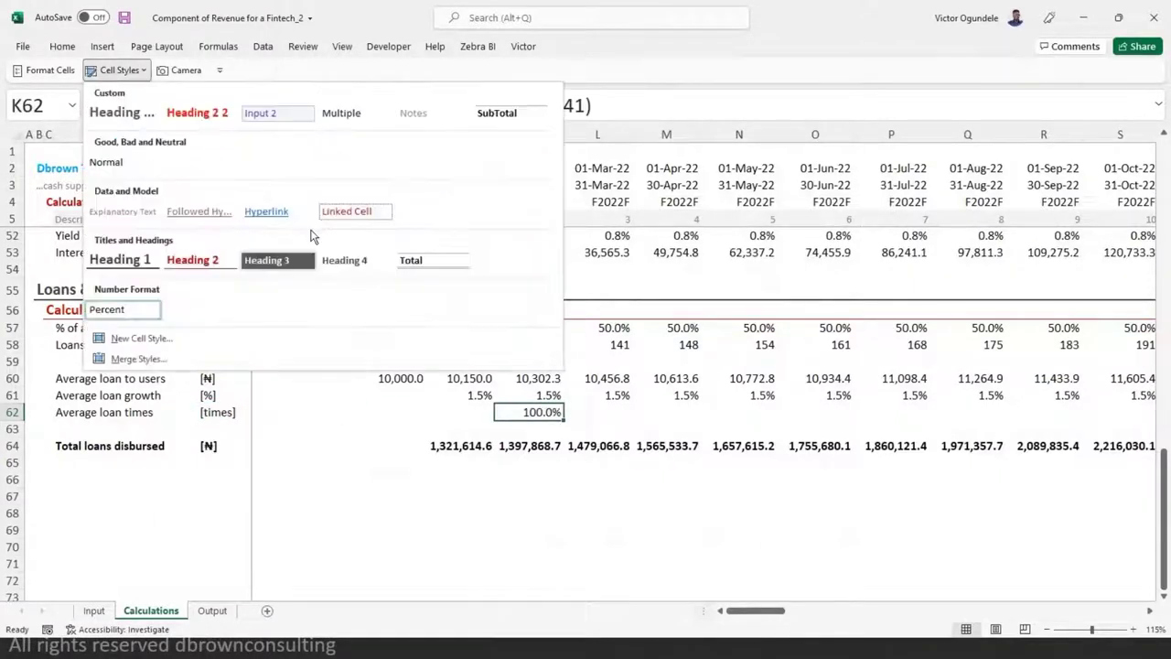
pyautogui.click(358, 113)
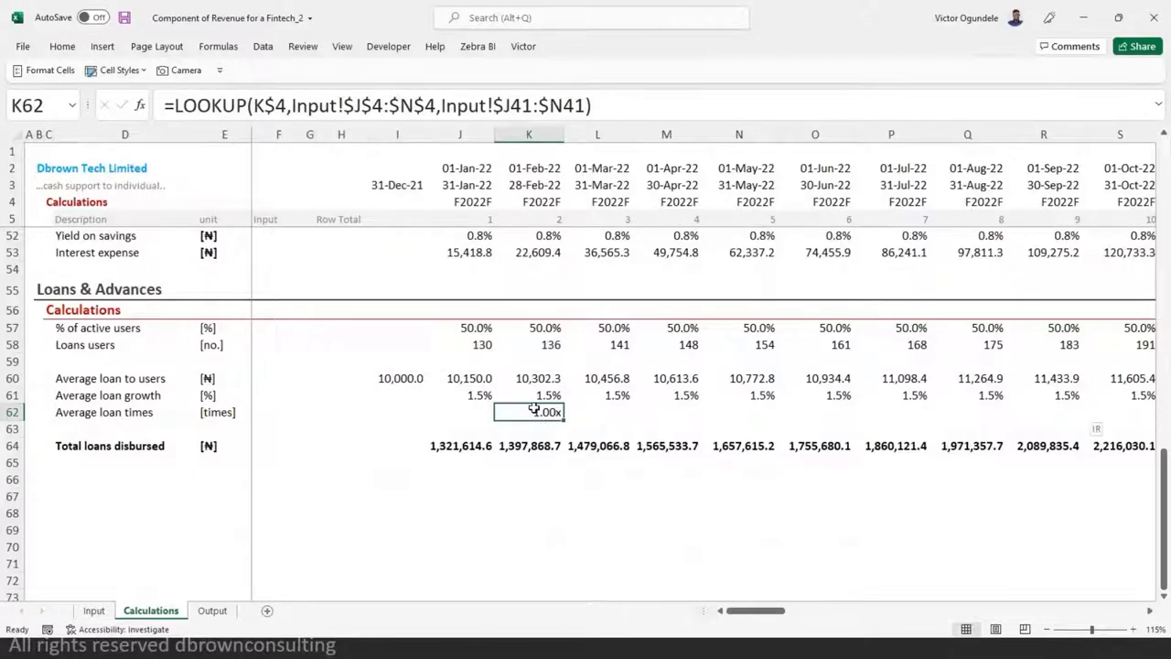
pyautogui.hotkey('ctrl', 'shift', 'Right')
pyautogui.hotkey('ctrl', 'r')
pyautogui.hotkey('shift', 'BackSpace')
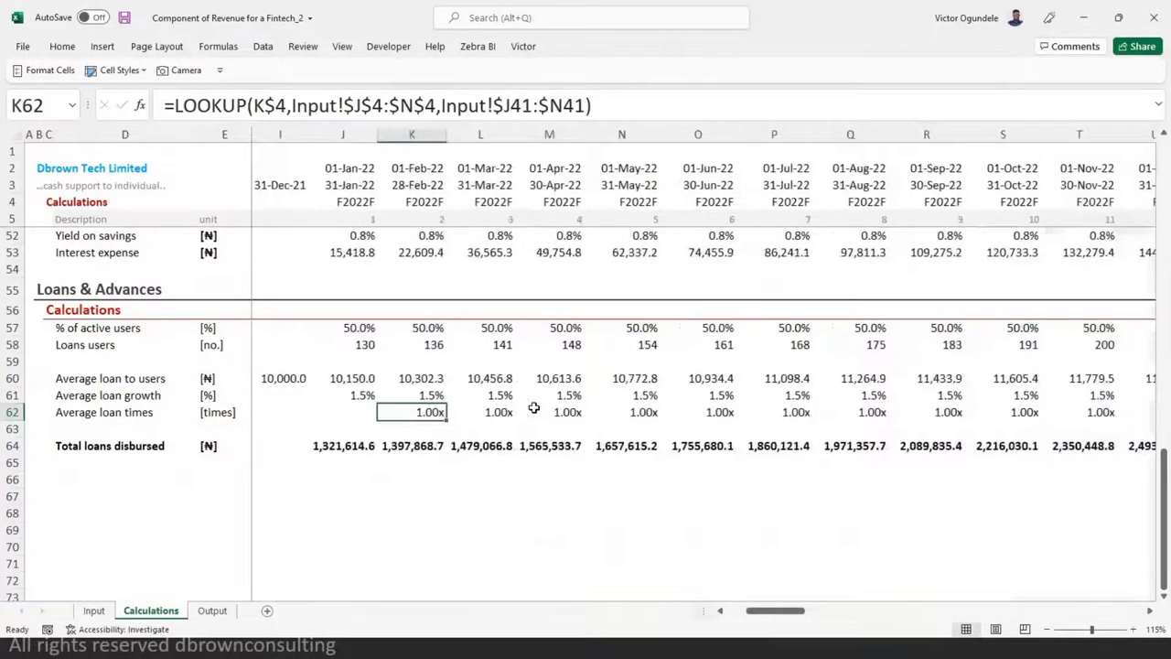
pyautogui.hotkey('ctrl', 'pageup')
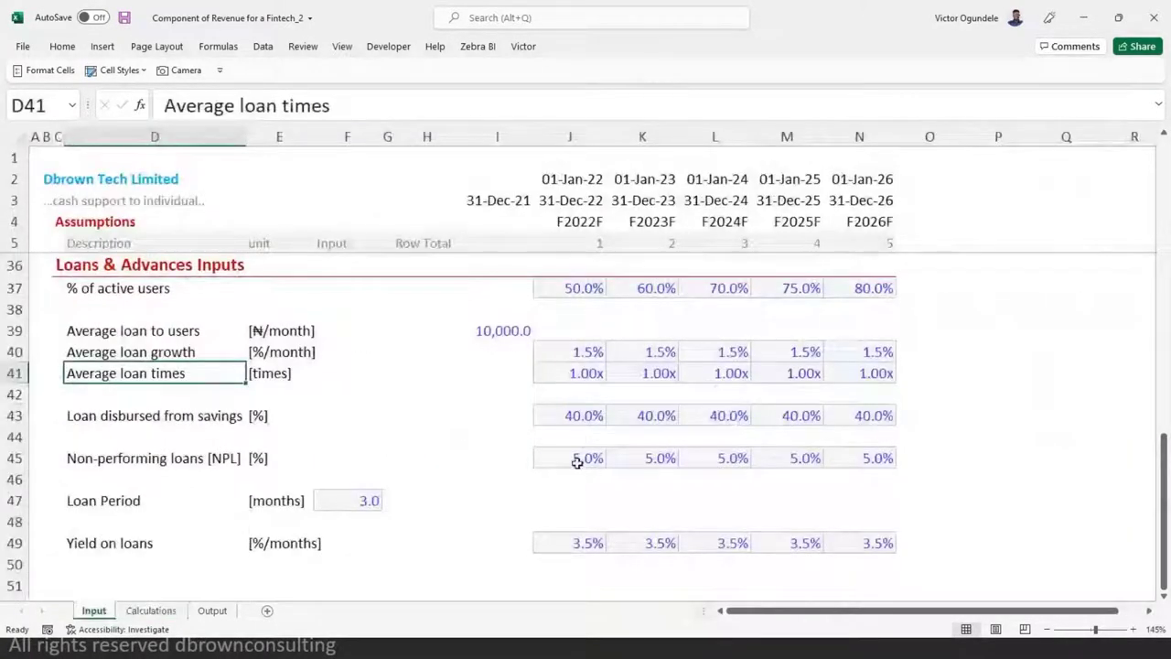
# - Copy the Feb-22 Average loan times formula (K62) into Jan-22 (J62), showing 1.00x
pyautogui.click(567, 349)
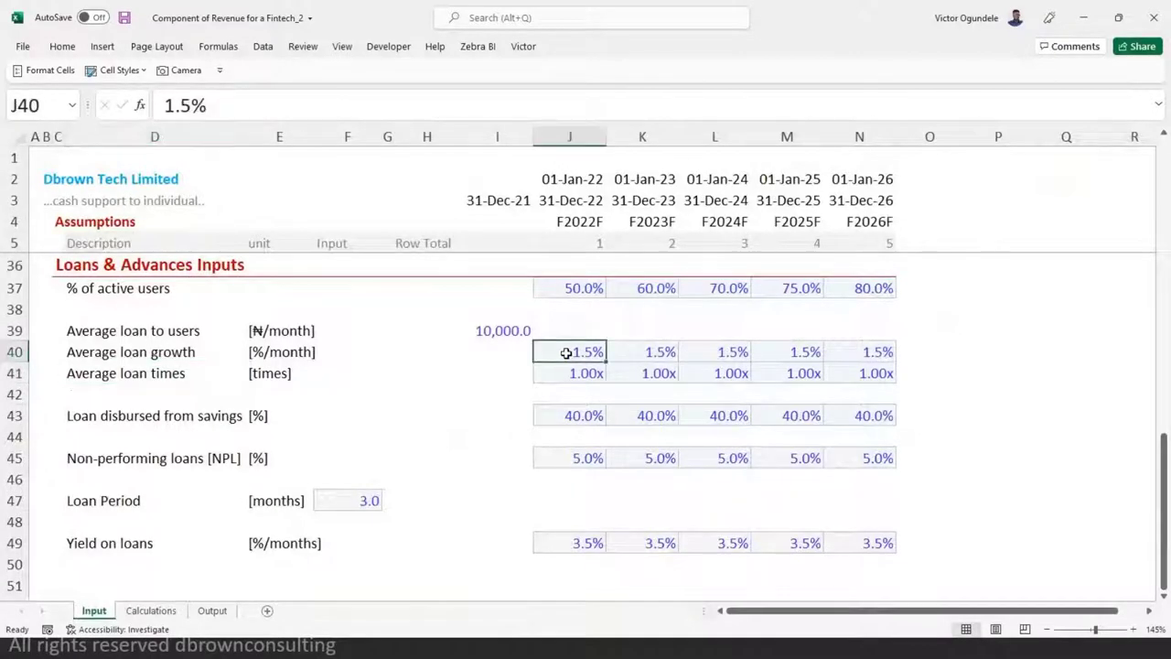
pyautogui.click(568, 372)
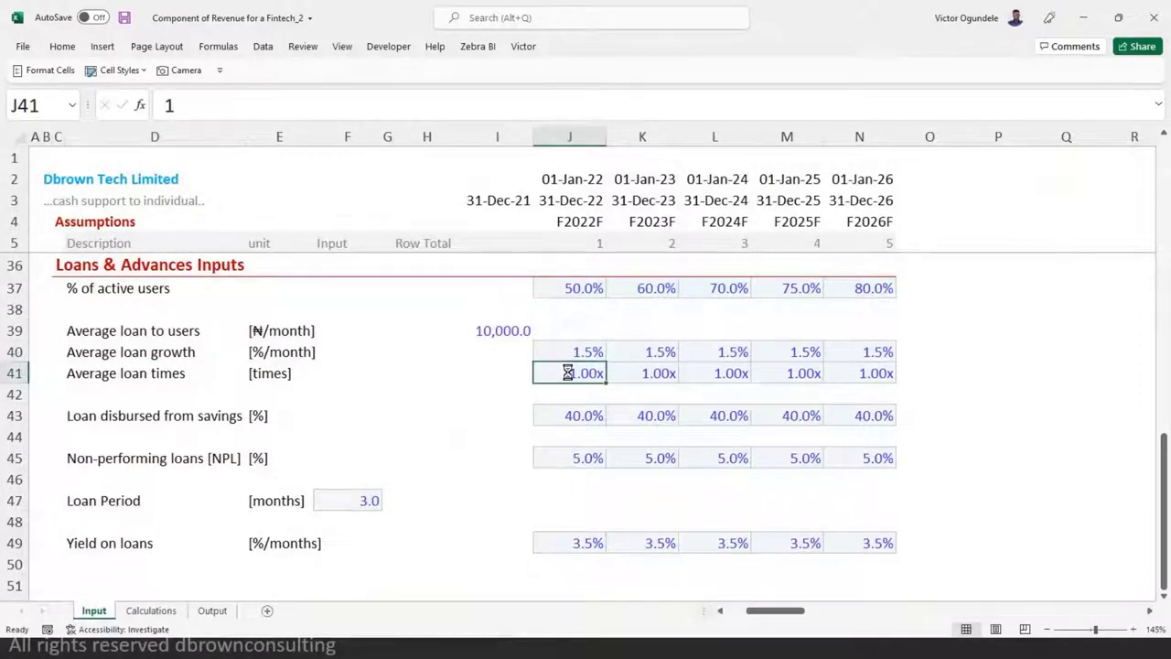
pyautogui.hotkey('ctrl', 'pagedown')
pyautogui.press('Down')
pyautogui.press('Down')
pyautogui.press('Down')
pyautogui.press('Left')
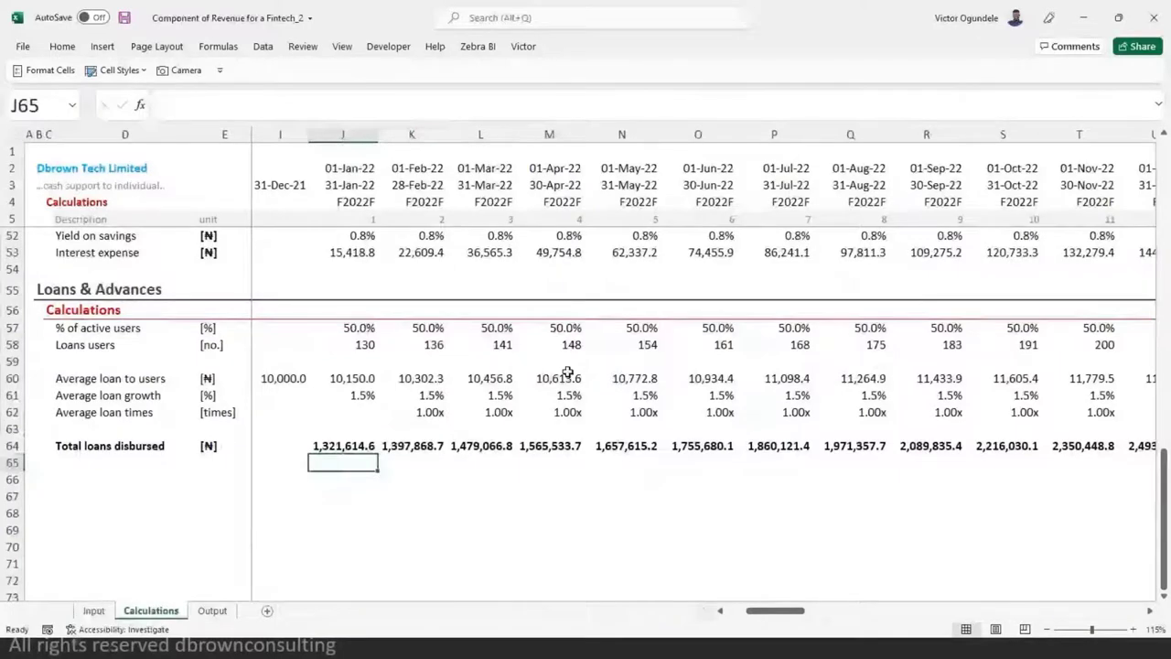
pyautogui.press('Up')
pyautogui.press('Up')
pyautogui.press('Left')
pyautogui.press('Right')
pyautogui.press('Right')
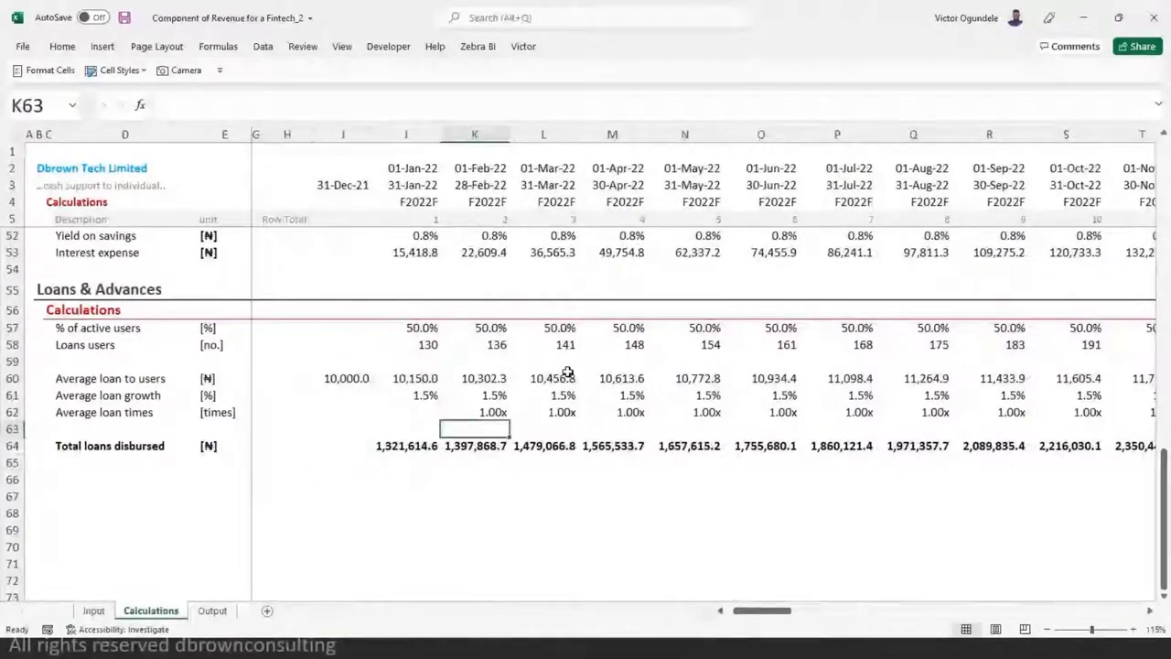
pyautogui.press('Up')
pyautogui.hotkey('ctrl', 'c')
pyautogui.press('Left')
pyautogui.hotkey('ctrl', 'v')
# - Change J64 to =(J60*J58)*J62 and fill it across all months to Dec-26
pyautogui.press('Escape')
pyautogui.press('Down')
pyautogui.press('Down')
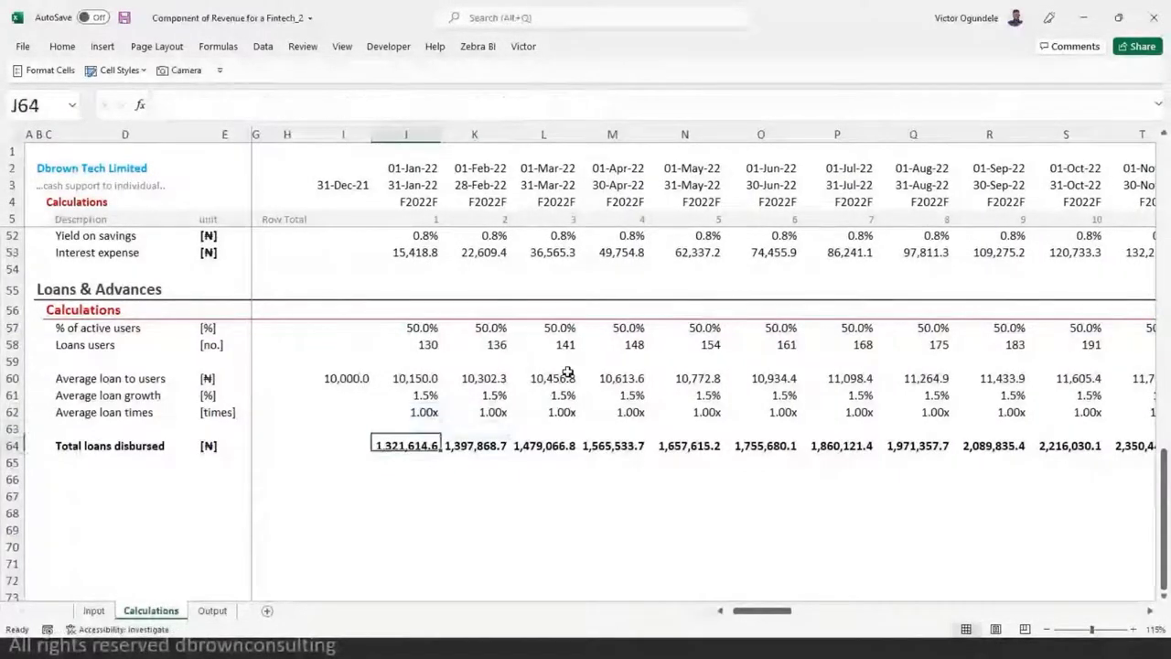
pyautogui.press('F2')
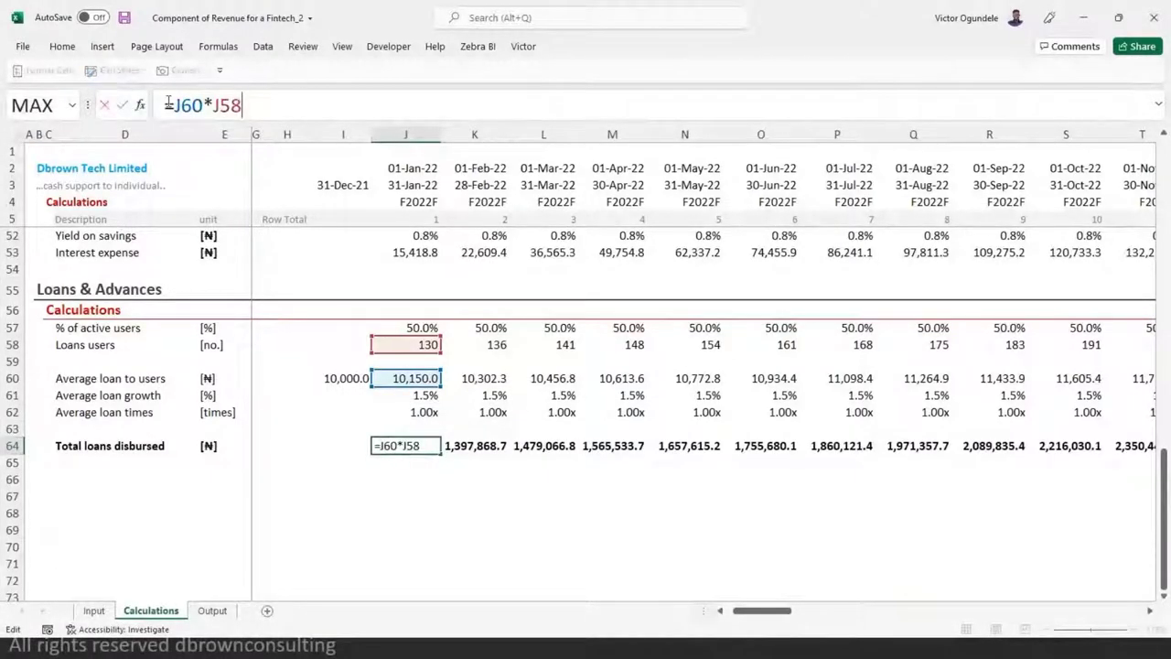
pyautogui.press('Home')
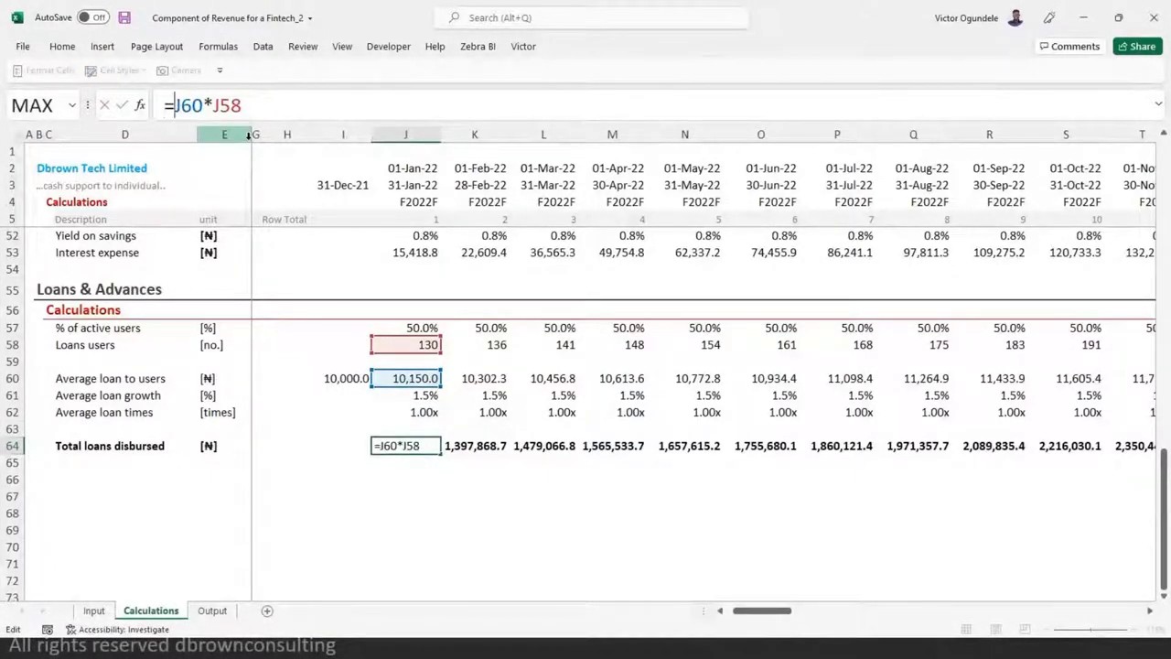
pyautogui.write('(')
pyautogui.click(284, 104)
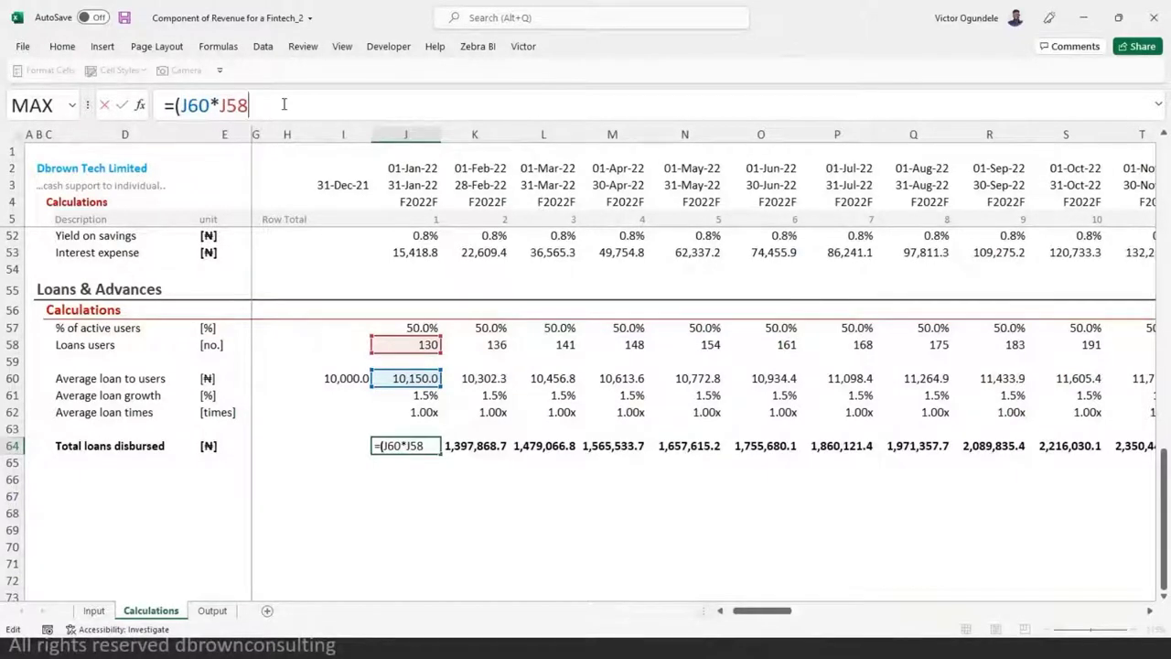
pyautogui.write(')*')
pyautogui.click(393, 409)
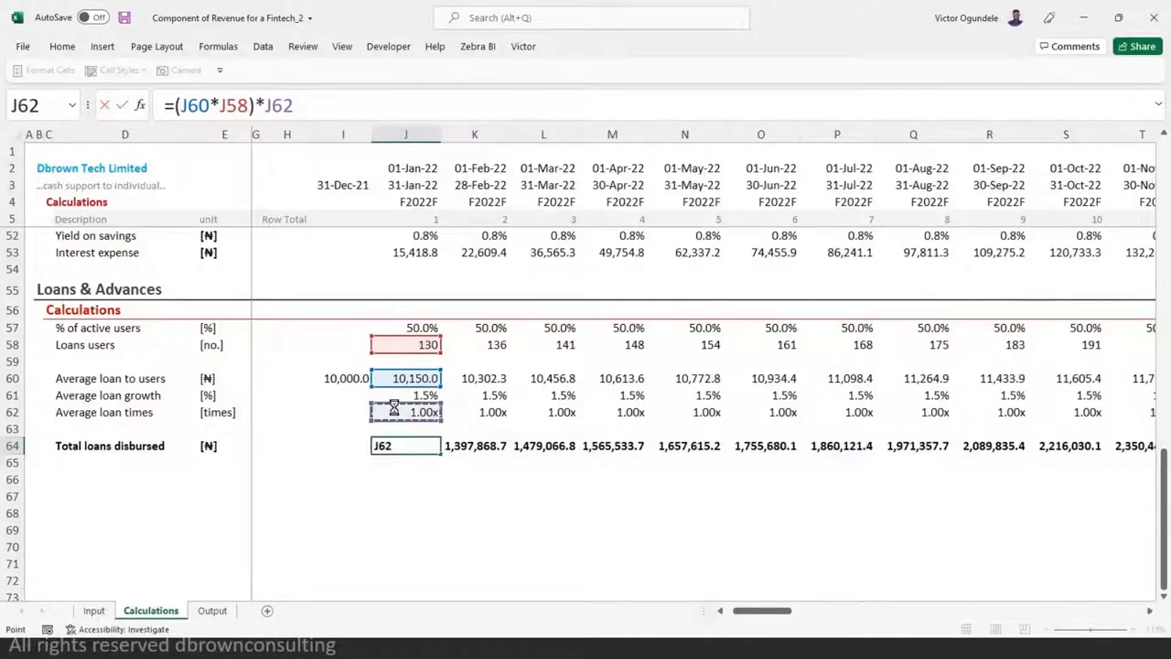
pyautogui.hotkey('ctrl', 'Return')
pyautogui.hotkey('ctrl', 'shift', 'Right')
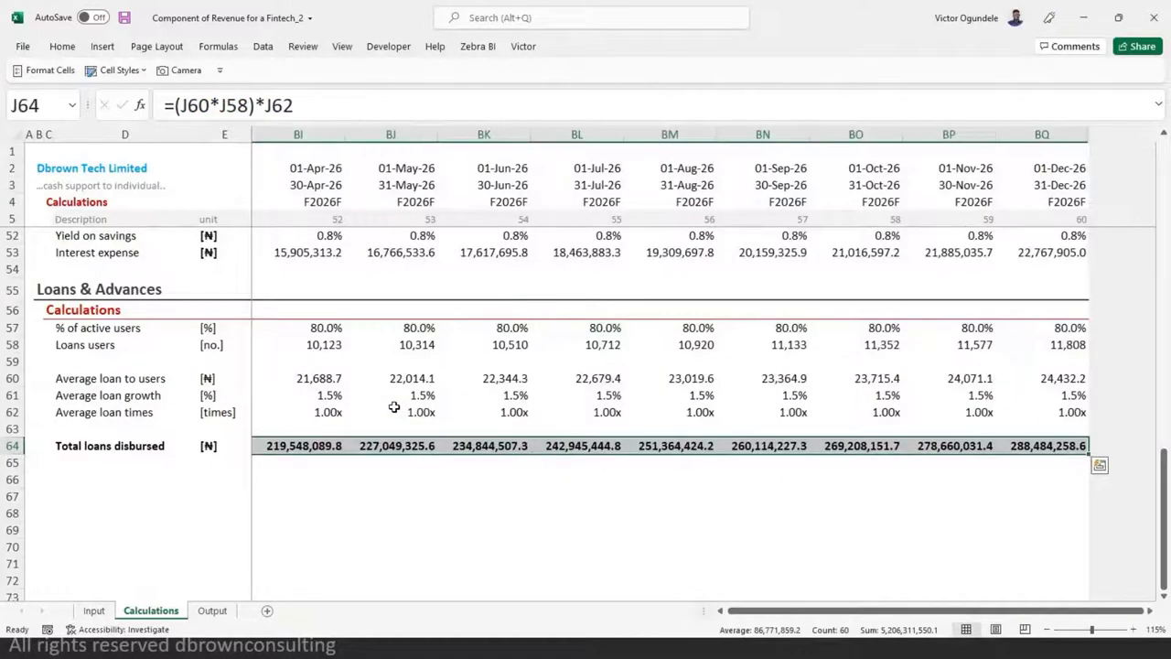
pyautogui.hotkey('ctrl', 'Left')
pyautogui.hotkey('ctrl', 'Left')
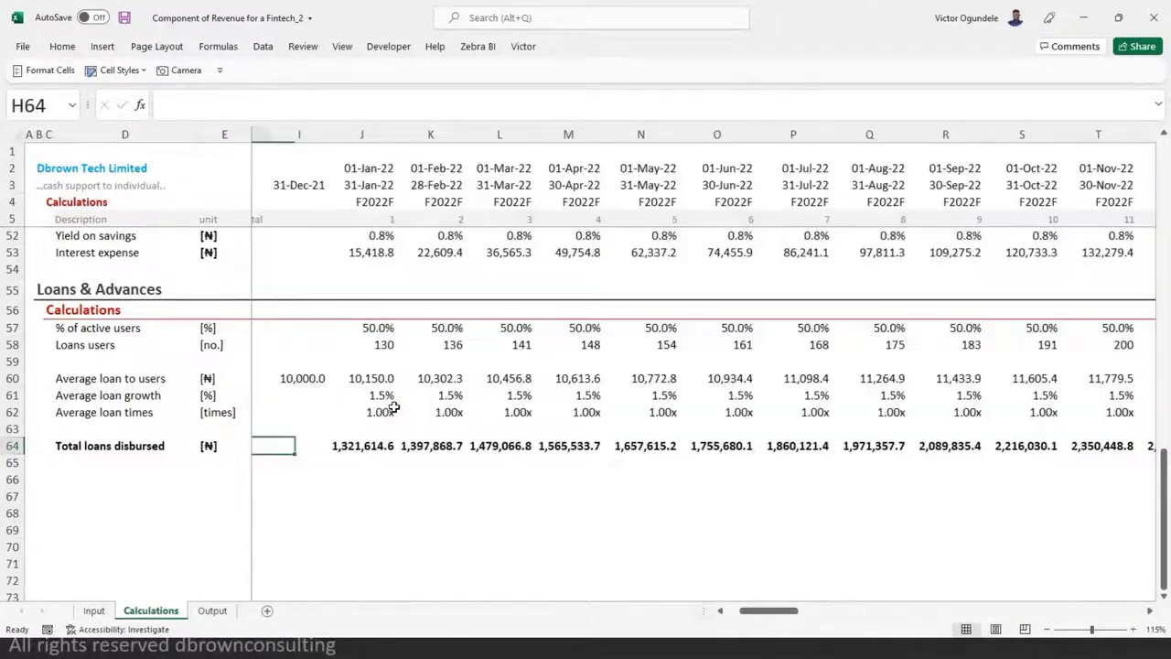
# - Review the Loan disbursed from savings row on the Input sheet
pyautogui.press('Down')
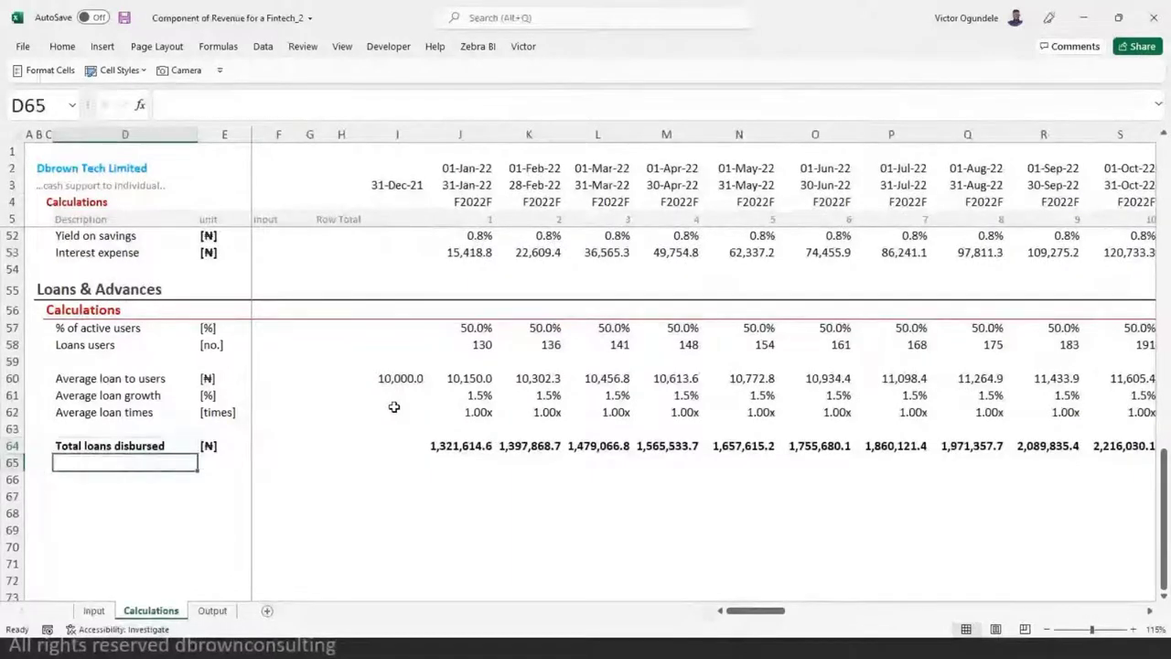
pyautogui.hotkey('ctrl', 'pageup')
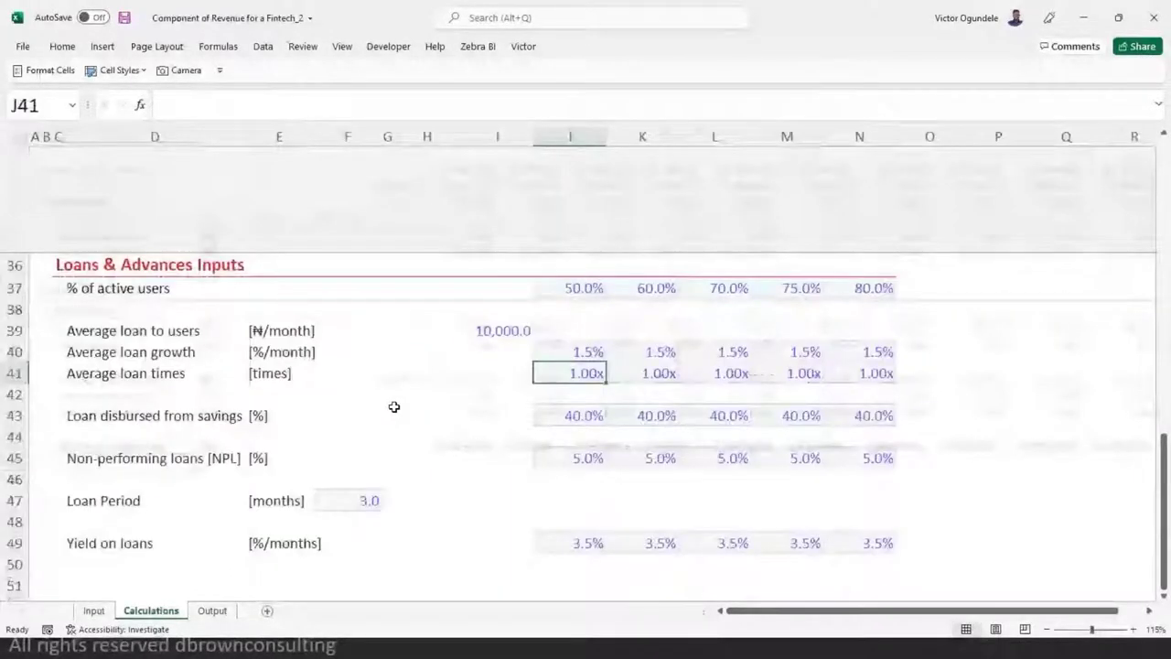
pyautogui.moveTo(155, 415); pyautogui.dragTo(853, 414)
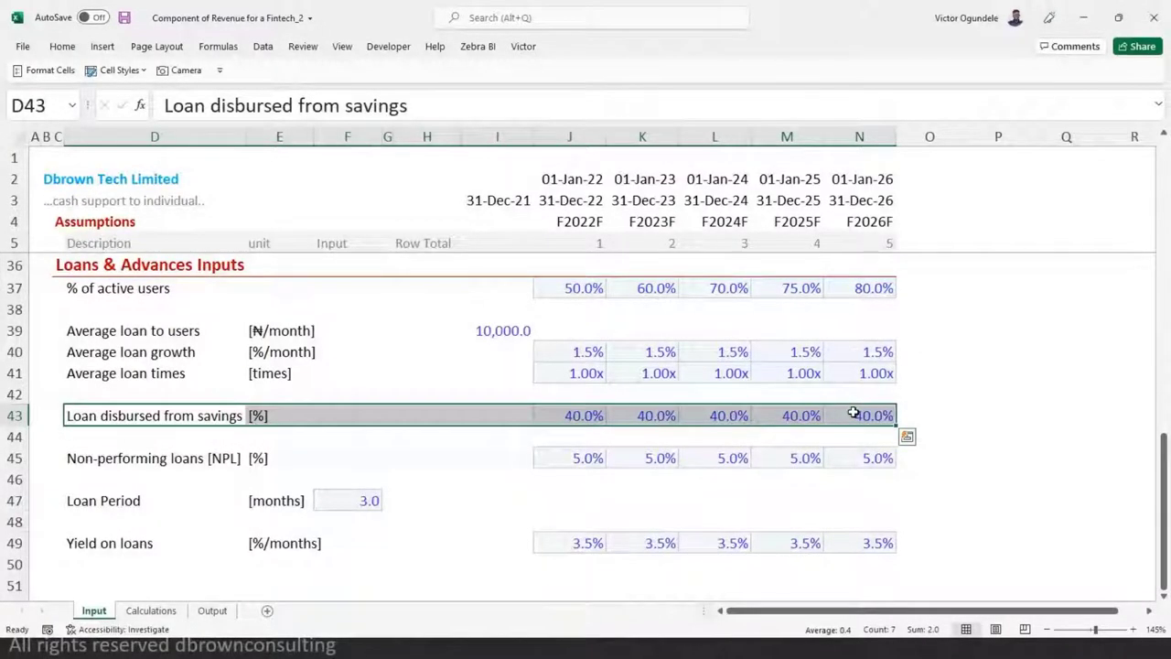
pyautogui.hotkey('ctrl', 'pagedown')
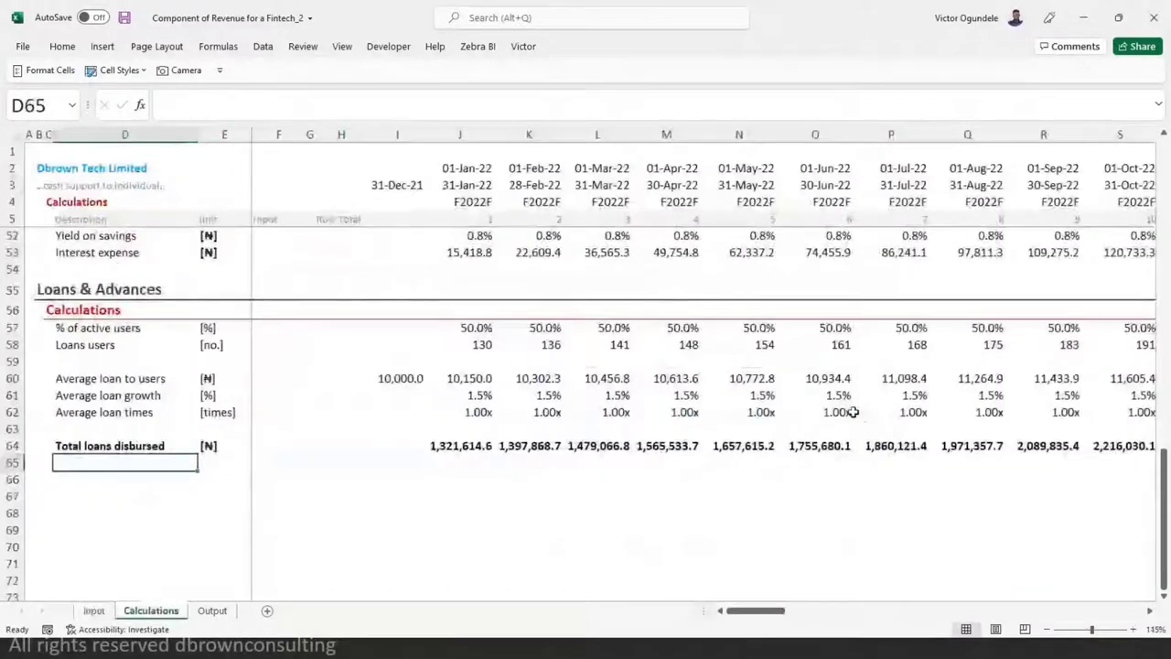
pyautogui.press('Down')
# - Link D66 to the Input!D43 Loan disbursed from savings label and enter unit [%] in E66
pyautogui.write('=')
pyautogui.hotkey('ctrl', 'pageup')
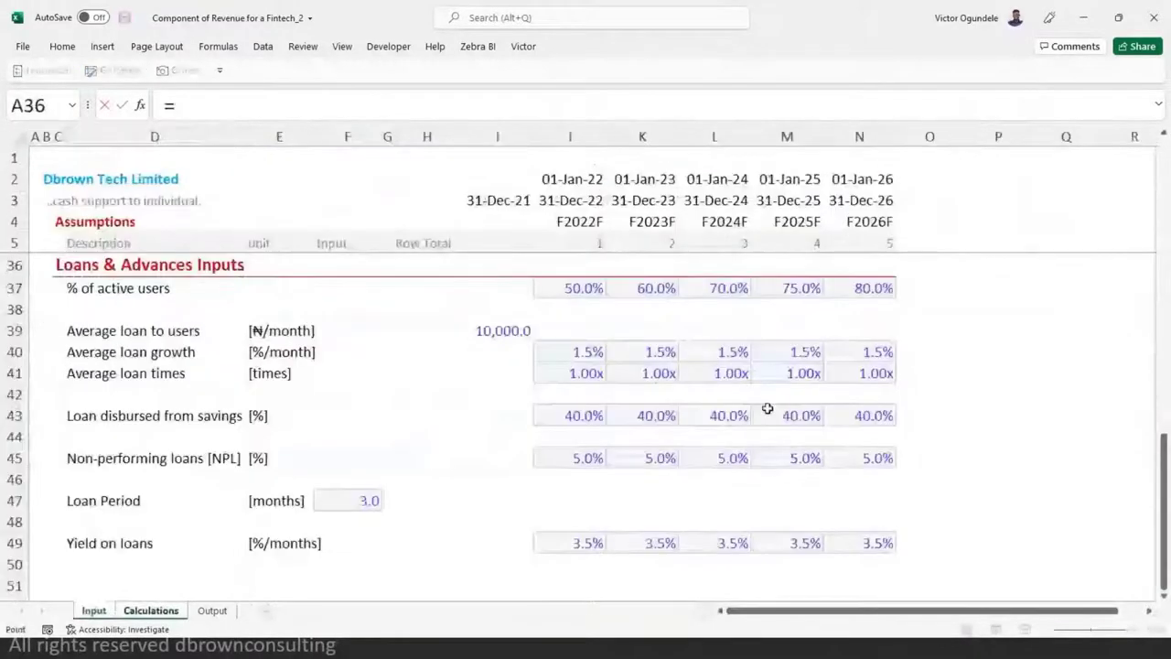
pyautogui.click(152, 413)
pyautogui.press('Tab')
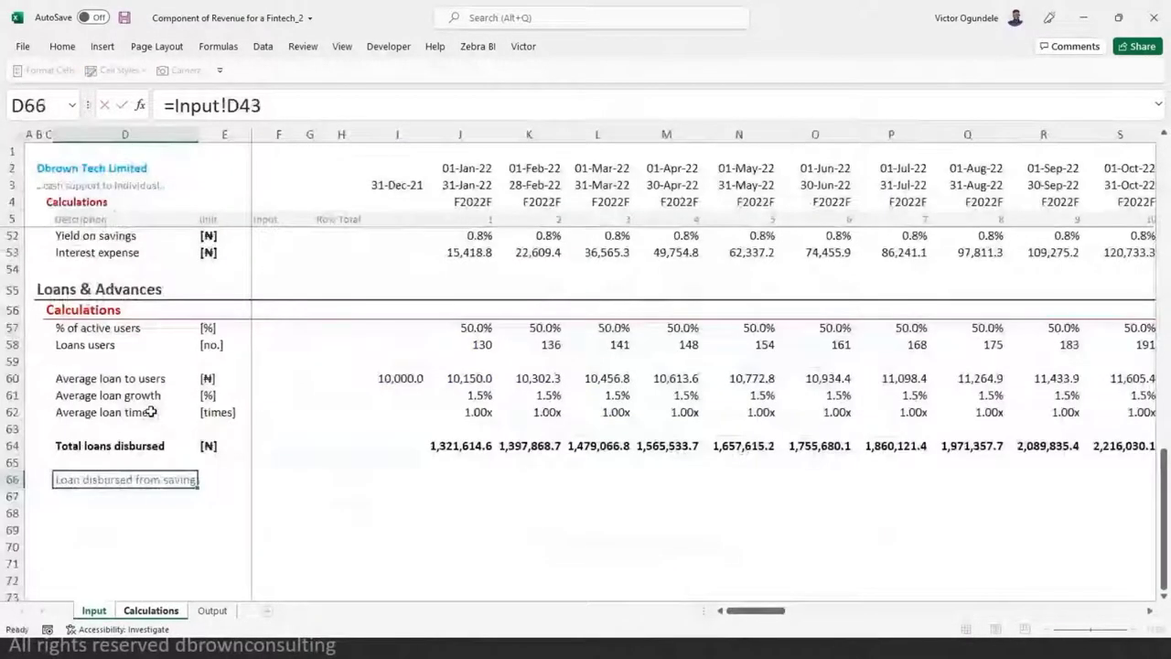
pyautogui.write('[%]')
pyautogui.press('Left')
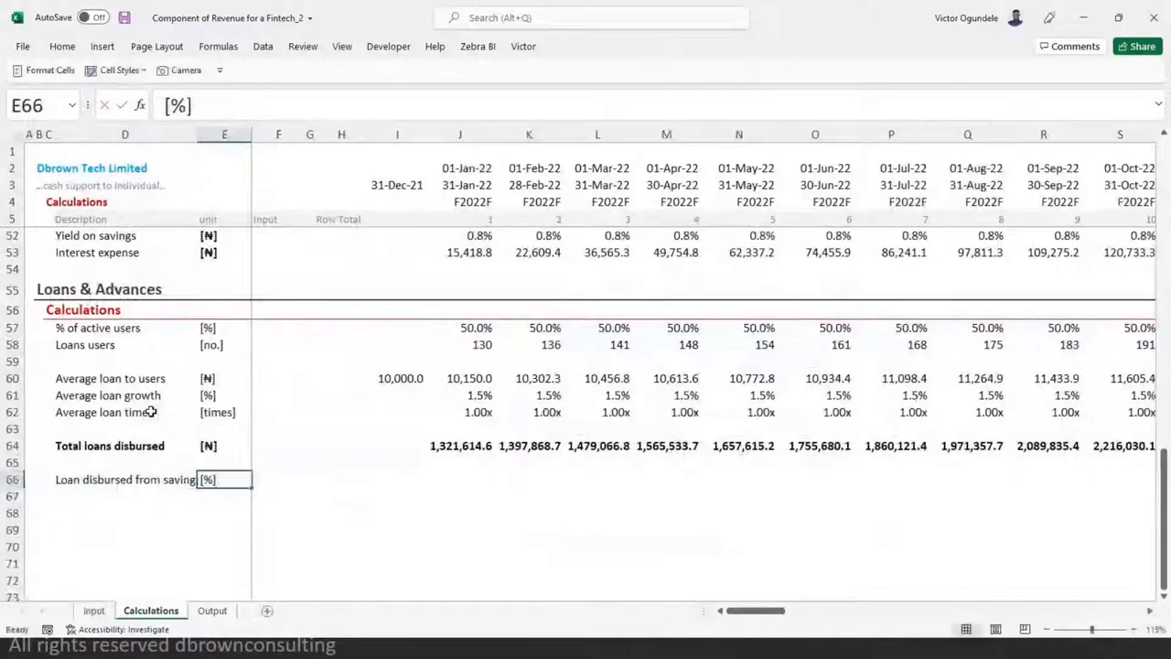
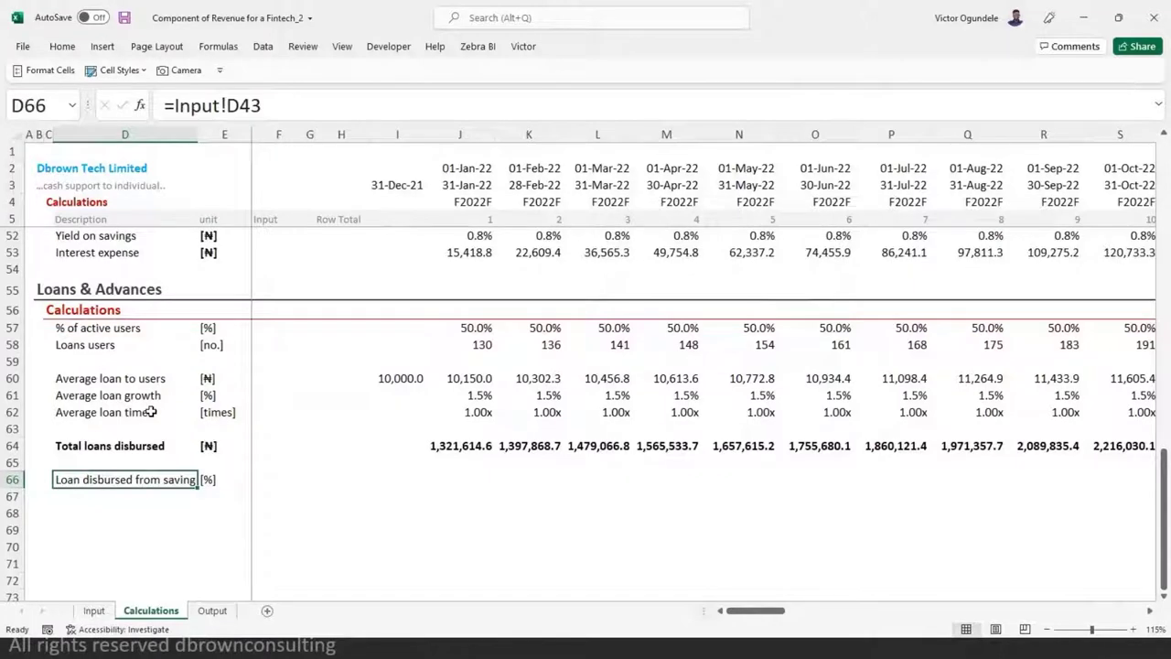
# - Copy J57's active-users LOOKUP formula into J66 and locate the savings row on Input
pyautogui.press('Right')
pyautogui.press('Right')
pyautogui.press('Right')
pyautogui.press('Right')
pyautogui.press('Right')
pyautogui.press('Right')
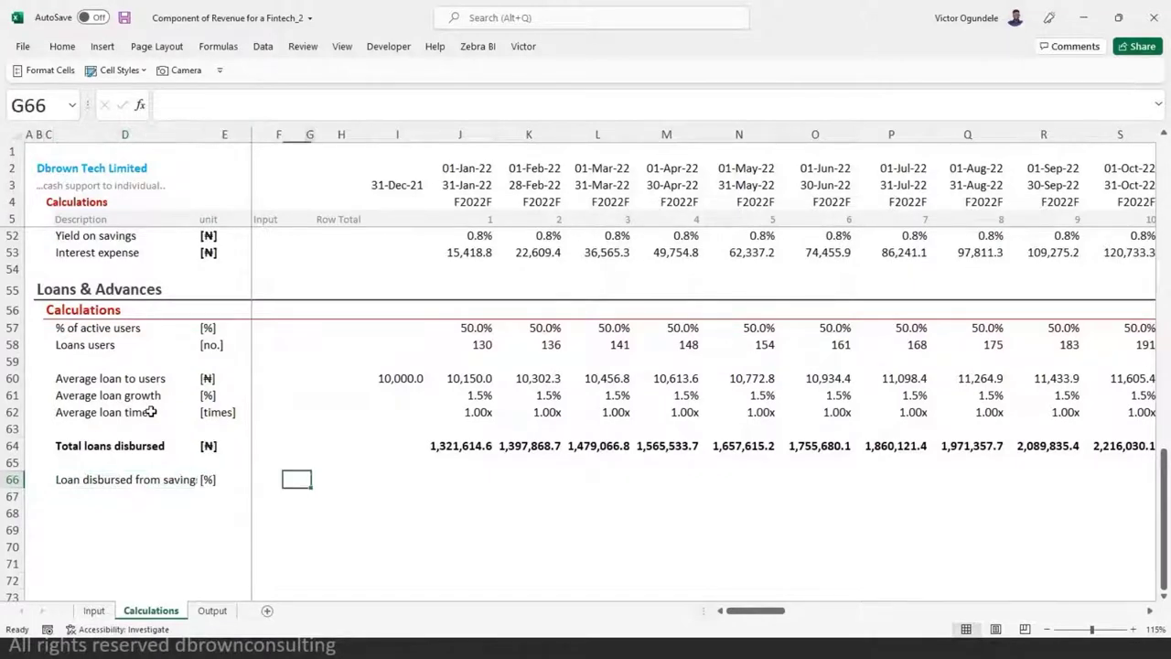
pyautogui.press('Up')
pyautogui.press('Up')
pyautogui.press('Up')
pyautogui.press('Up')
pyautogui.press('Up')
pyautogui.press('Up')
pyautogui.press('Up')
pyautogui.press('Up')
pyautogui.press('Up')
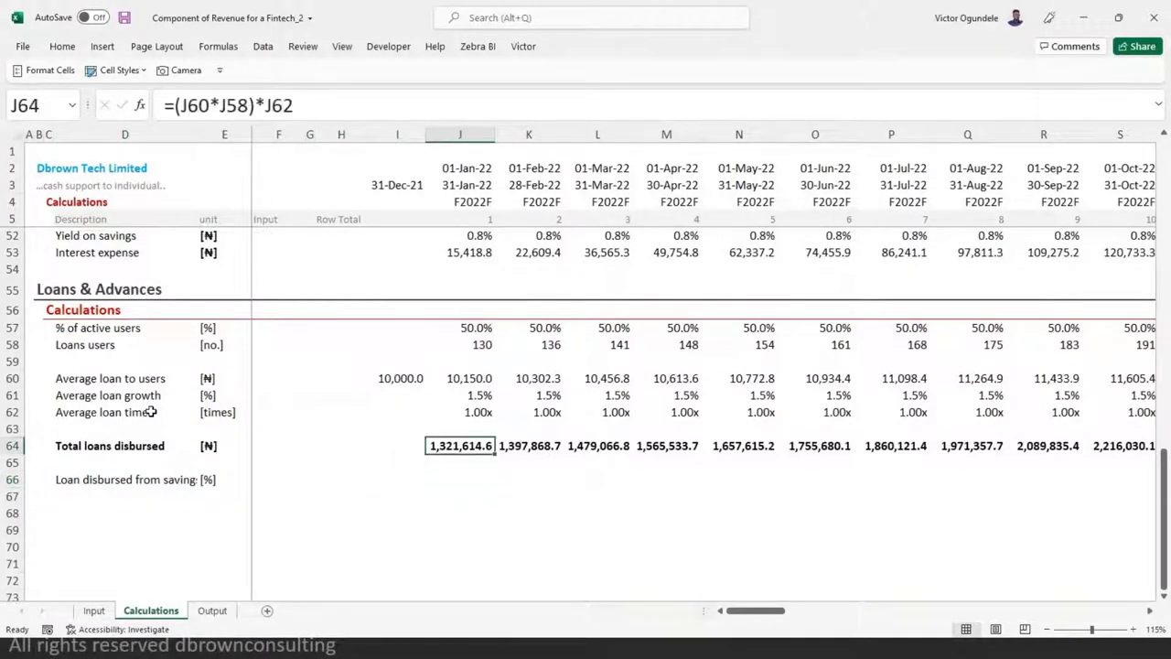
pyautogui.hotkey('ctrl', 'c')
pyautogui.press('Down')
pyautogui.press('Down')
pyautogui.press('Down')
pyautogui.press('Down')
pyautogui.press('Down')
pyautogui.press('Down')
pyautogui.press('Down')
pyautogui.press('Down')
pyautogui.press('Down')
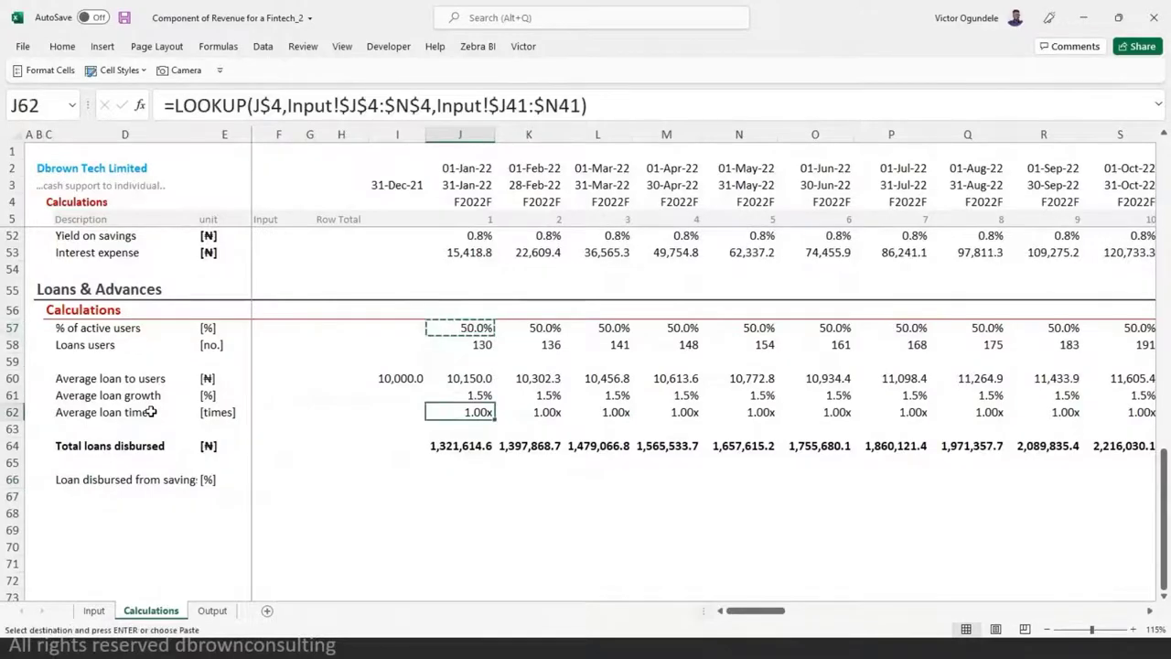
pyautogui.hotkey('ctrl', 'v')
pyautogui.hotkey('ctrl', 'pageup')
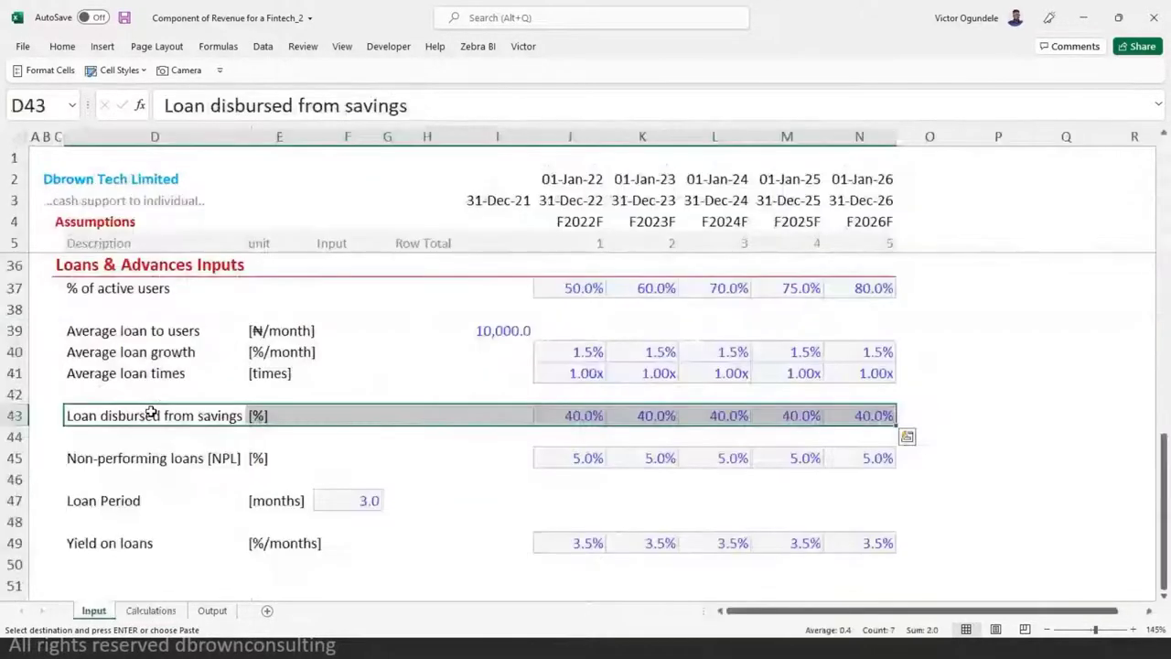
pyautogui.click(151, 412)
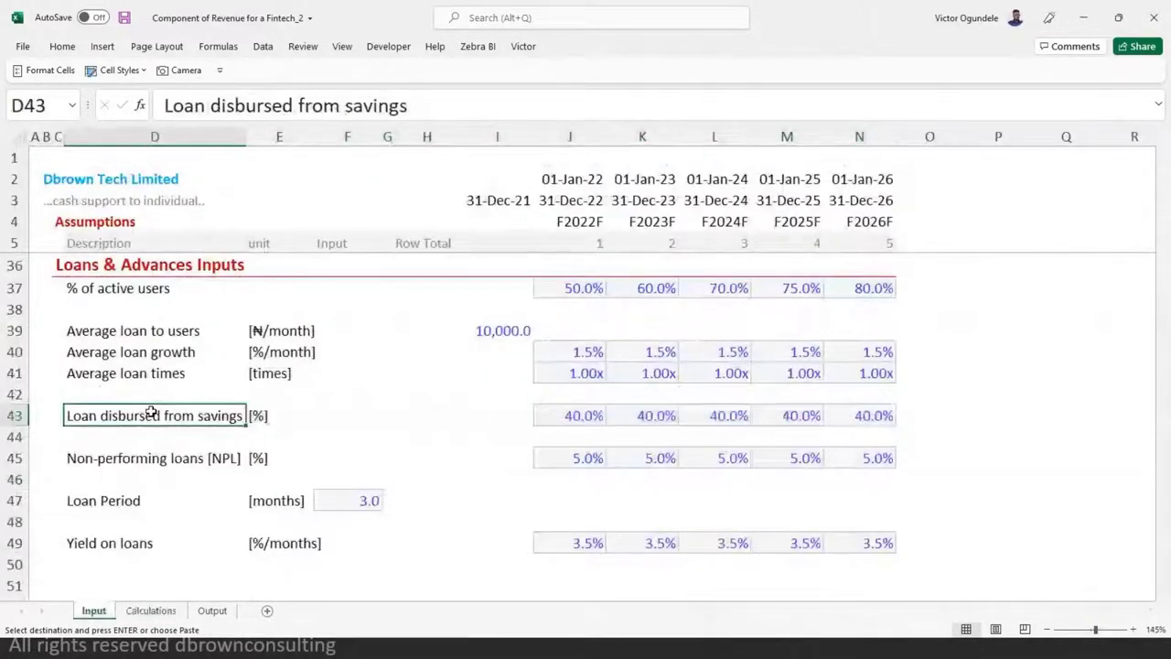
pyautogui.hotkey('ctrl', 'pagedown')
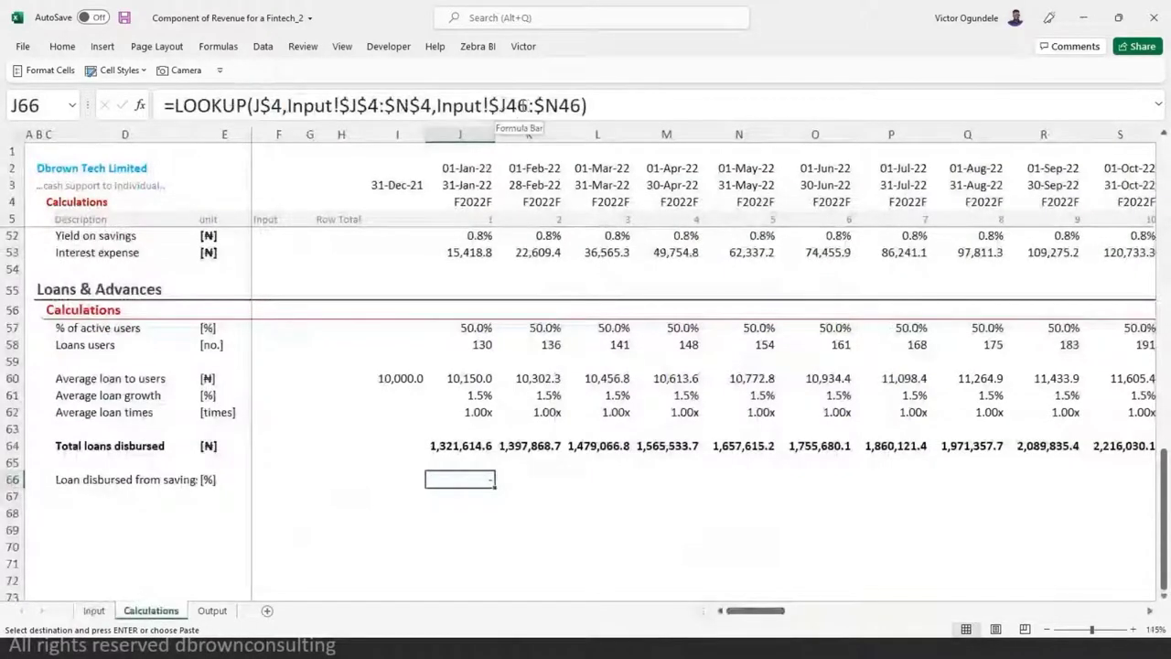
# - Point J66's Input references at row 43 instead of 46 and fill through BQ66
pyautogui.click(520, 105)
pyautogui.press('BackSpace')
pyautogui.write('3')
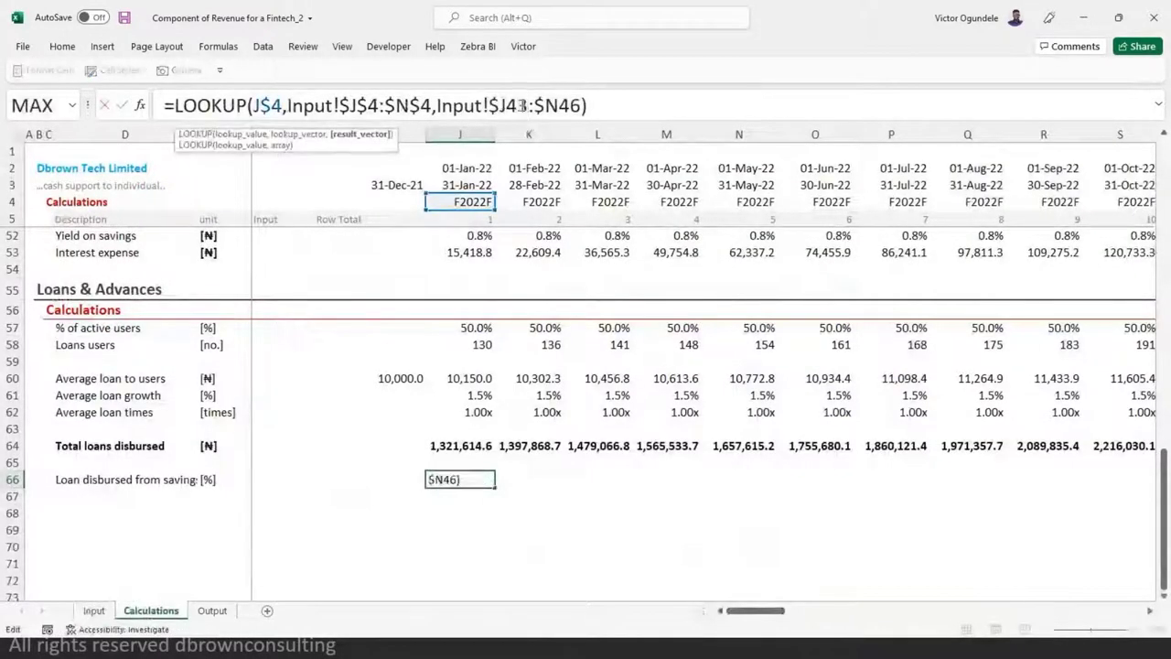
pyautogui.press('Right')
pyautogui.press('Right')
pyautogui.press('Right')
pyautogui.press('Right')
pyautogui.hotkey('shift', 'Right')
pyautogui.write('3')
pyautogui.hotkey('ctrl', 'Return')
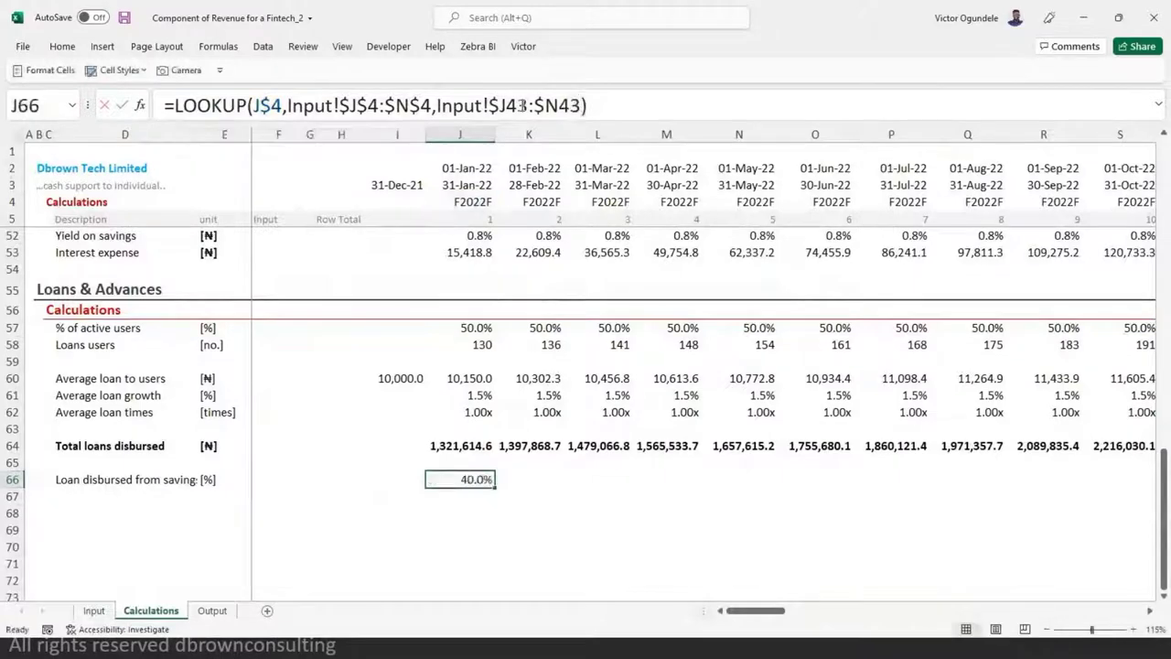
pyautogui.hotkey('ctrl', 'shift', 'Right')
pyautogui.hotkey('ctrl', 'r')
pyautogui.press('Left')
pyautogui.press('Left')
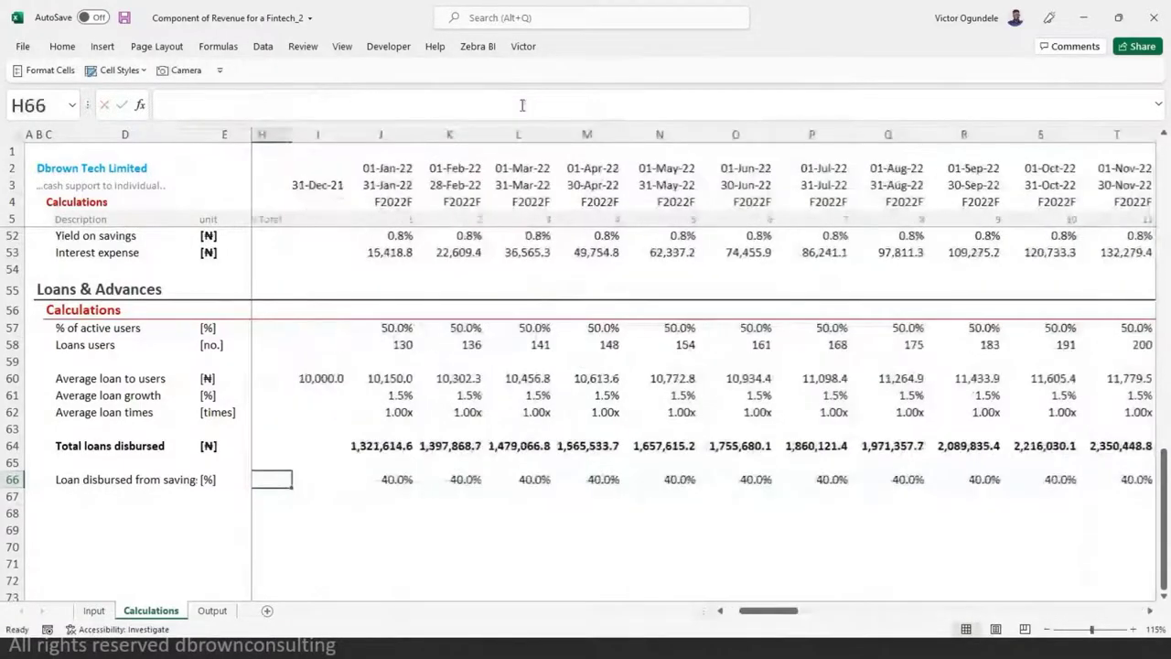
pyautogui.hotkey('ctrl', 'Left')
# - Label row 67 'Loan available to be disbursed', autofit column D, and add the [₦] unit
pyautogui.press('Down')
pyautogui.press('Right')
pyautogui.write('Loan a')
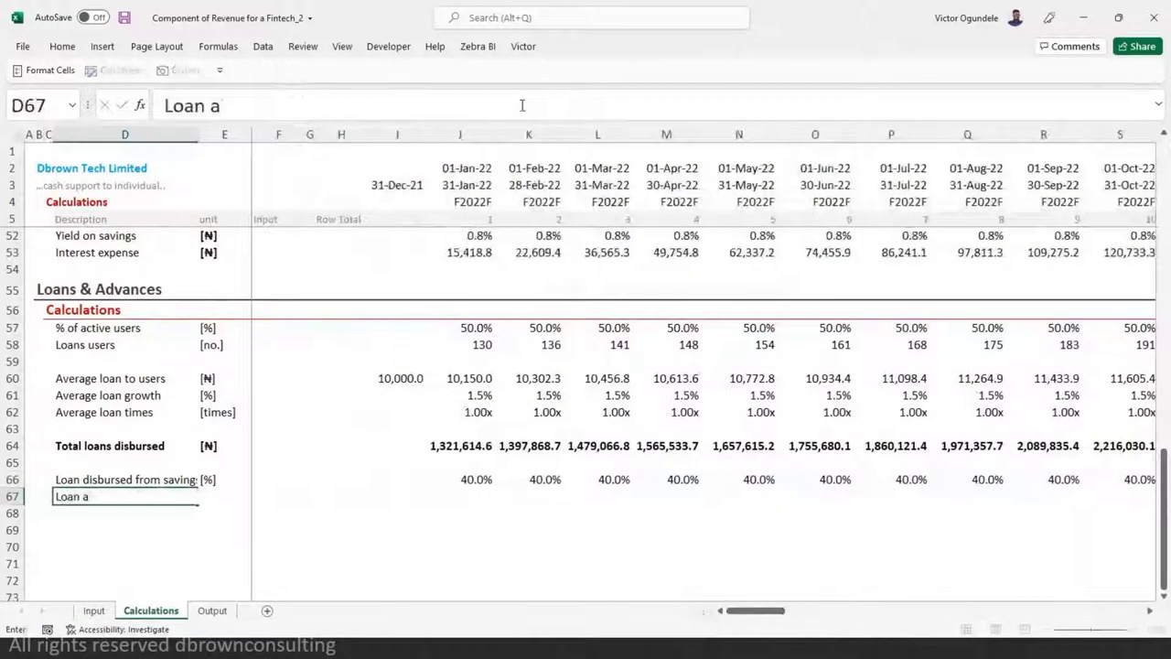
pyautogui.write('vailable to be dis')
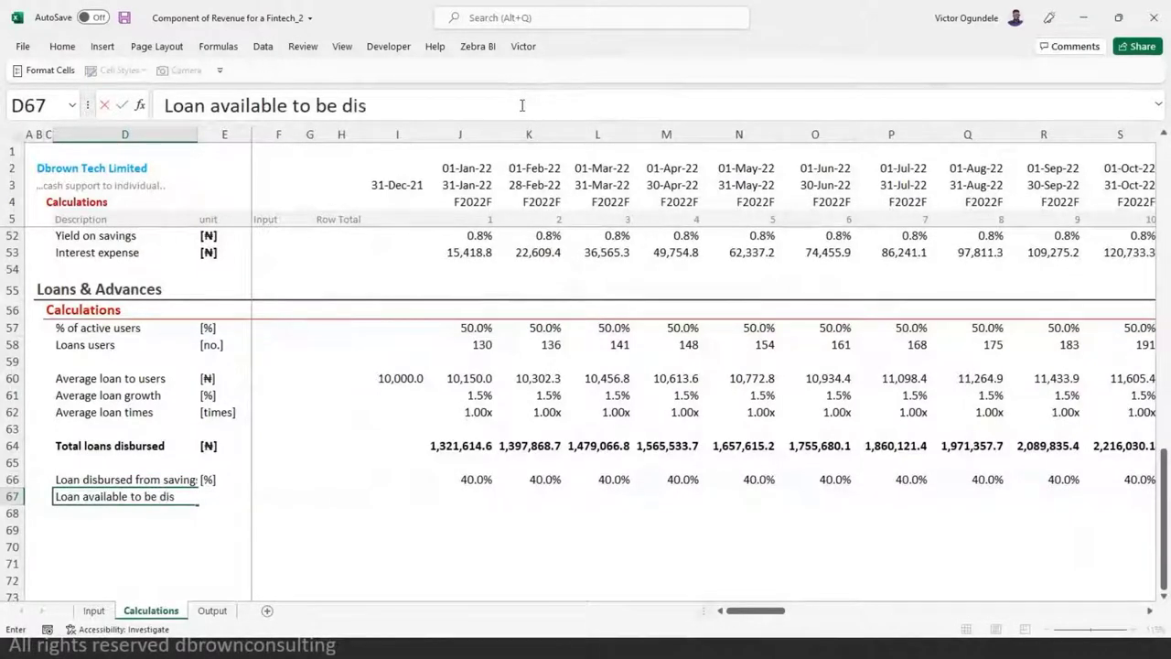
pyautogui.write('bursed')
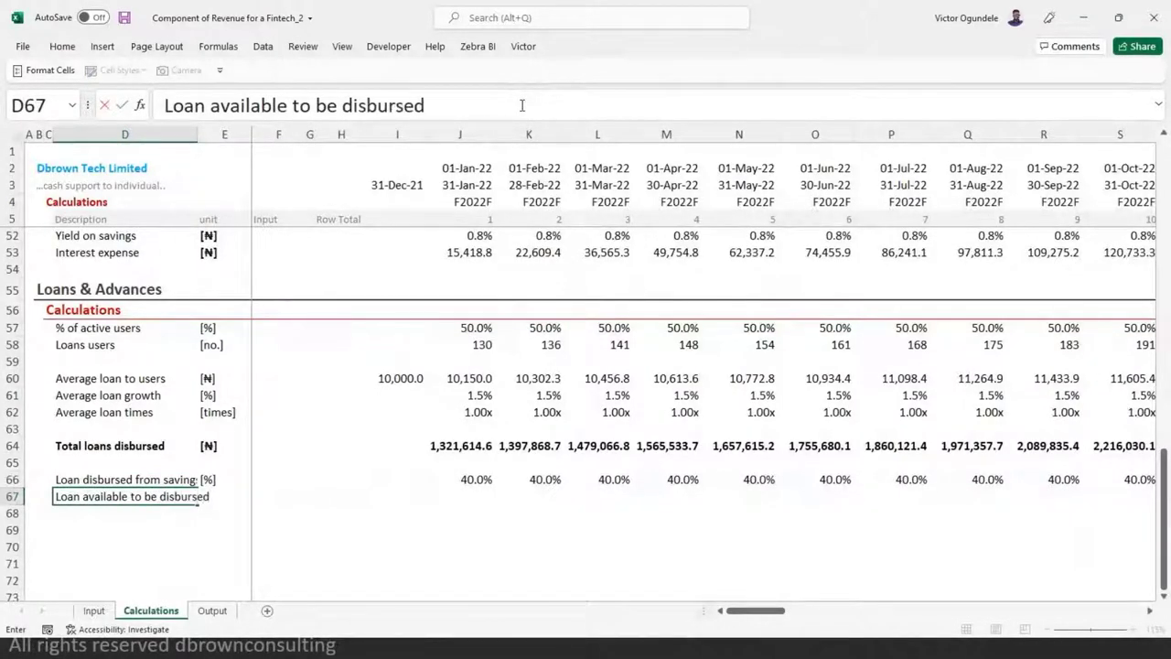
pyautogui.press('Tab')
pyautogui.hotkey('shift', 'Tab')
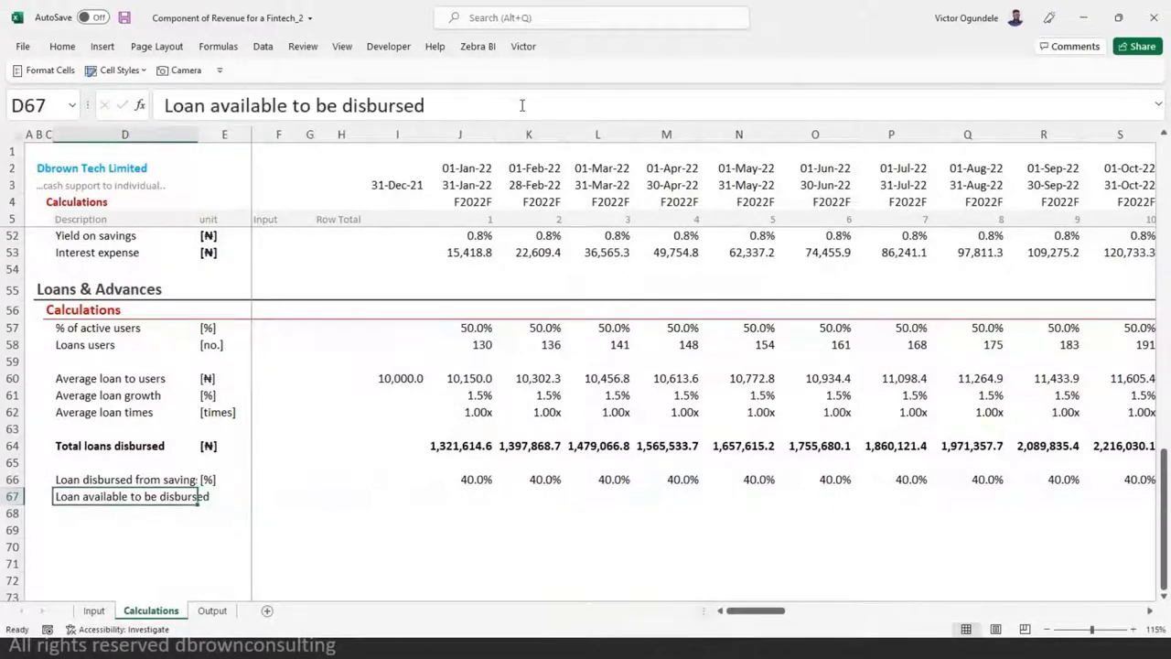
pyautogui.hotkey('alt', 'h')
pyautogui.press('o')
pyautogui.press('i')
pyautogui.press('Tab')
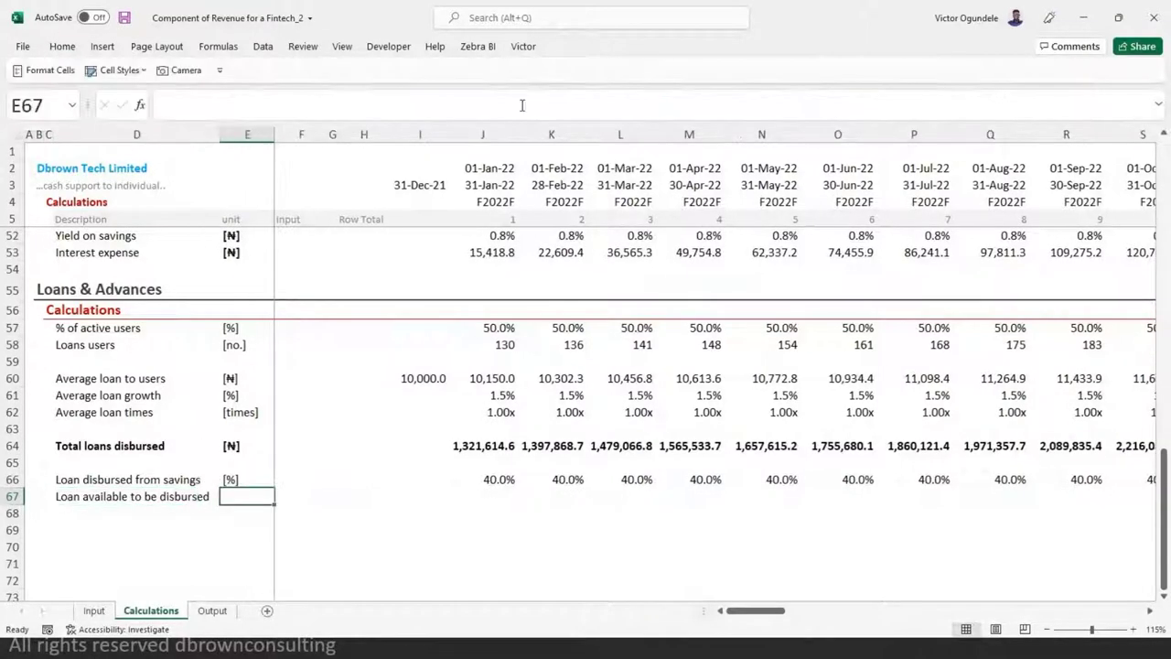
pyautogui.press('Up')
pyautogui.press('Up')
pyautogui.press('Up')
pyautogui.press('Up')
pyautogui.press('Up')
pyautogui.press('Up')
pyautogui.press('Up')
pyautogui.hotkey('ctrl', 'c')
pyautogui.press('Down')
pyautogui.press('Down')
pyautogui.press('Down')
pyautogui.press('Down')
pyautogui.press('Down')
pyautogui.press('Down')
pyautogui.press('Down')
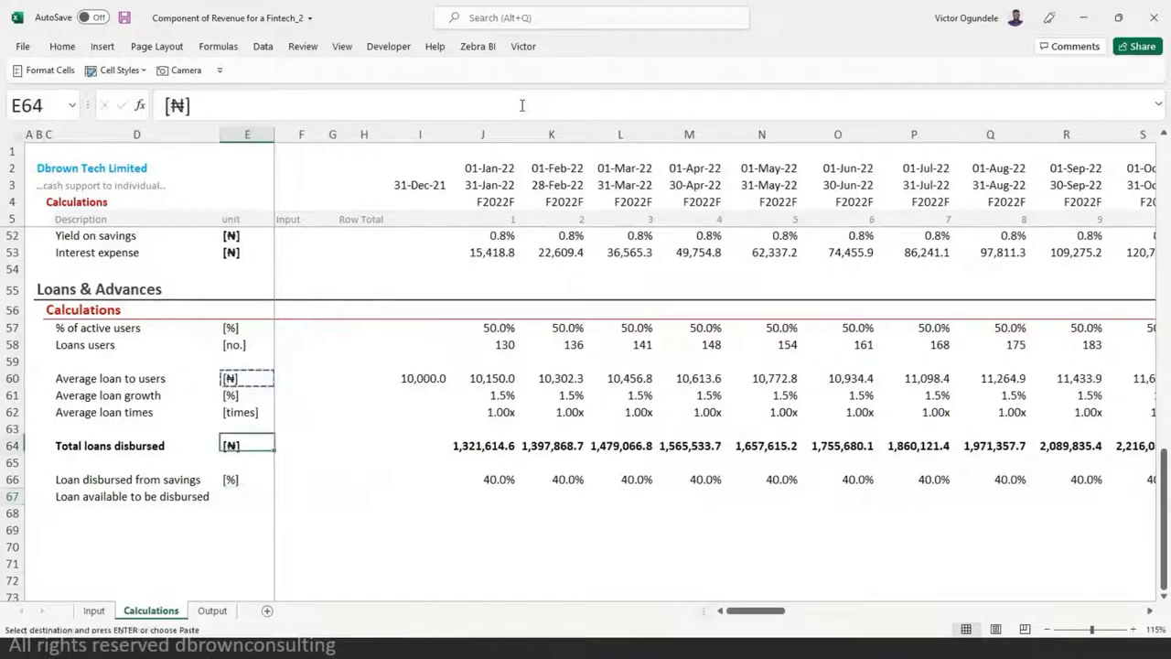
pyautogui.press('Right')
pyautogui.press('Right')
pyautogui.press('Right')
pyautogui.press('Right')
pyautogui.press('Right')
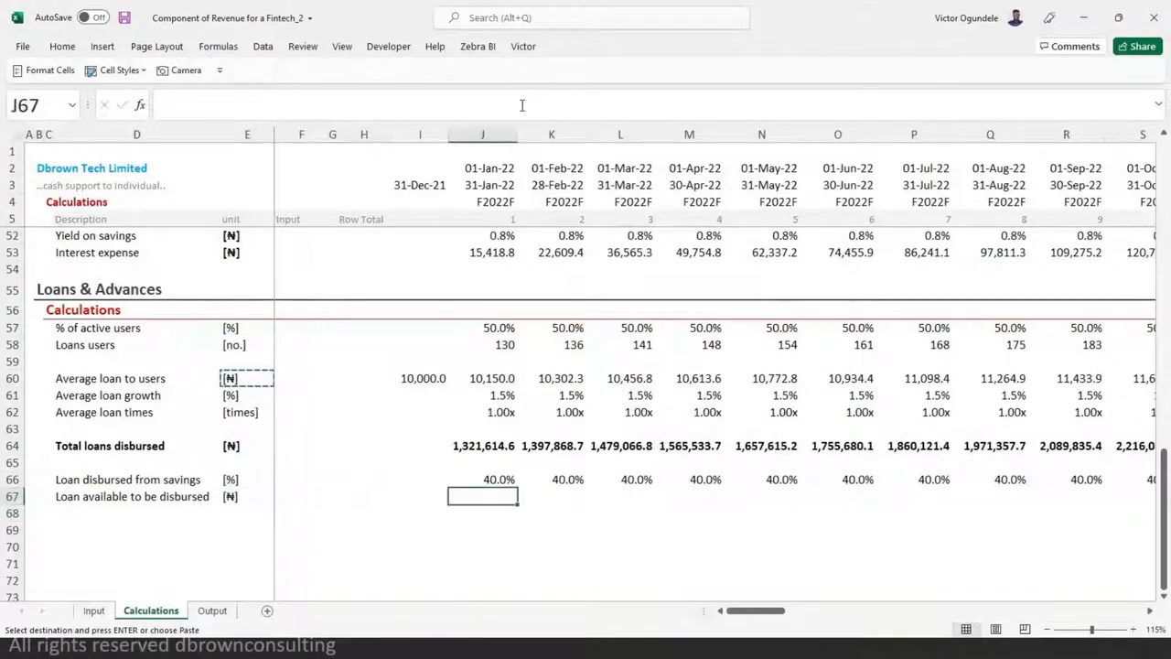
pyautogui.press('Escape')
# - Enter =J66*J50 in J67 and fill it across all months
pyautogui.write('=')
pyautogui.press('Up')
pyautogui.write('*')
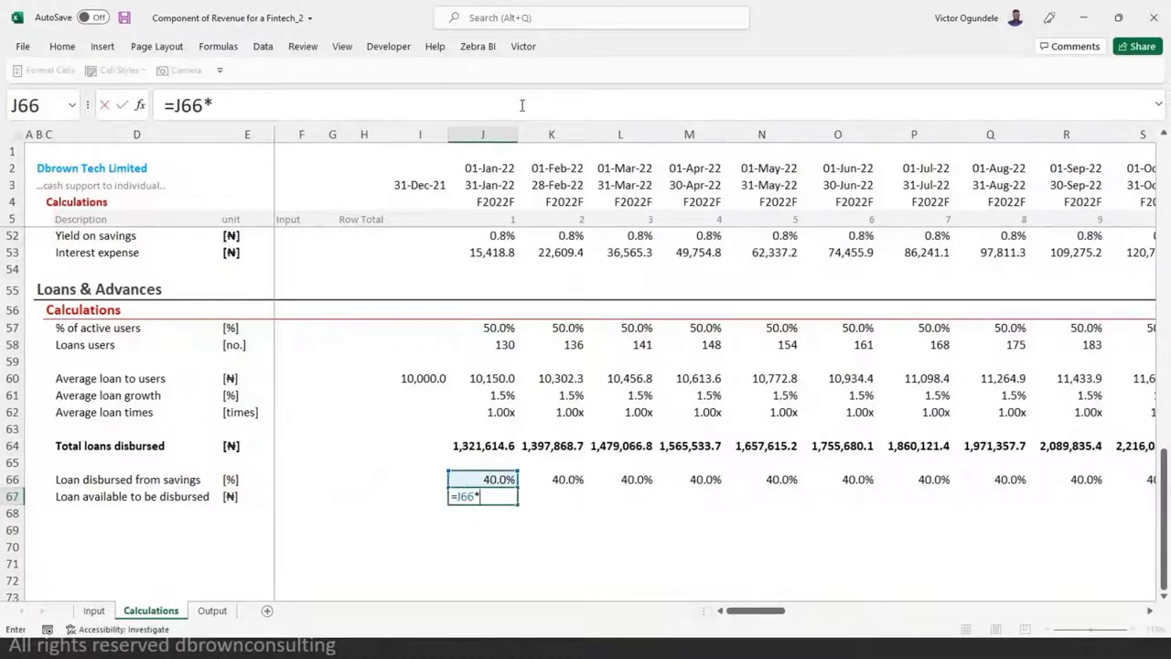
pyautogui.press('Up')
pyautogui.press('Up')
pyautogui.press('Up')
pyautogui.press('Up')
pyautogui.press('Up')
pyautogui.press('Up')
pyautogui.press('Up')
pyautogui.press('Up')
pyautogui.press('Up')
pyautogui.press('Up')
pyautogui.press('Up')
pyautogui.press('Up')
pyautogui.press('Up')
pyautogui.press('Up')
pyautogui.press('Up')
pyautogui.press('Up')
pyautogui.press('Up')
pyautogui.press('Up')
pyautogui.press('Up')
pyautogui.press('Up')
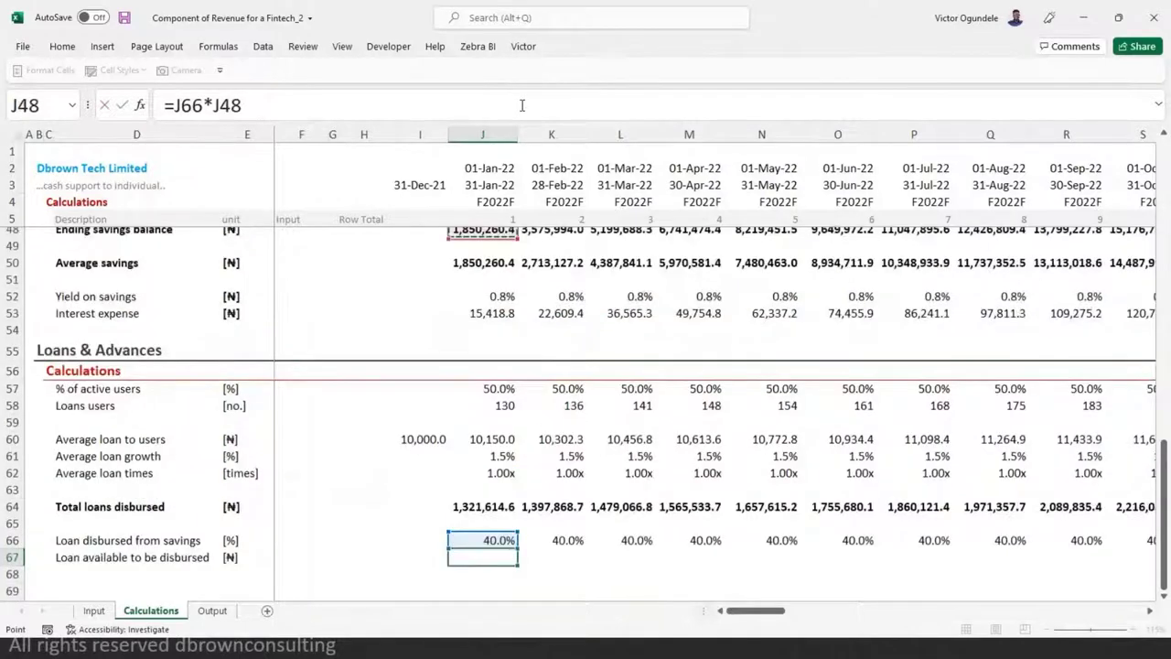
pyautogui.press('Down')
pyautogui.press('Down')
pyautogui.press('Down')
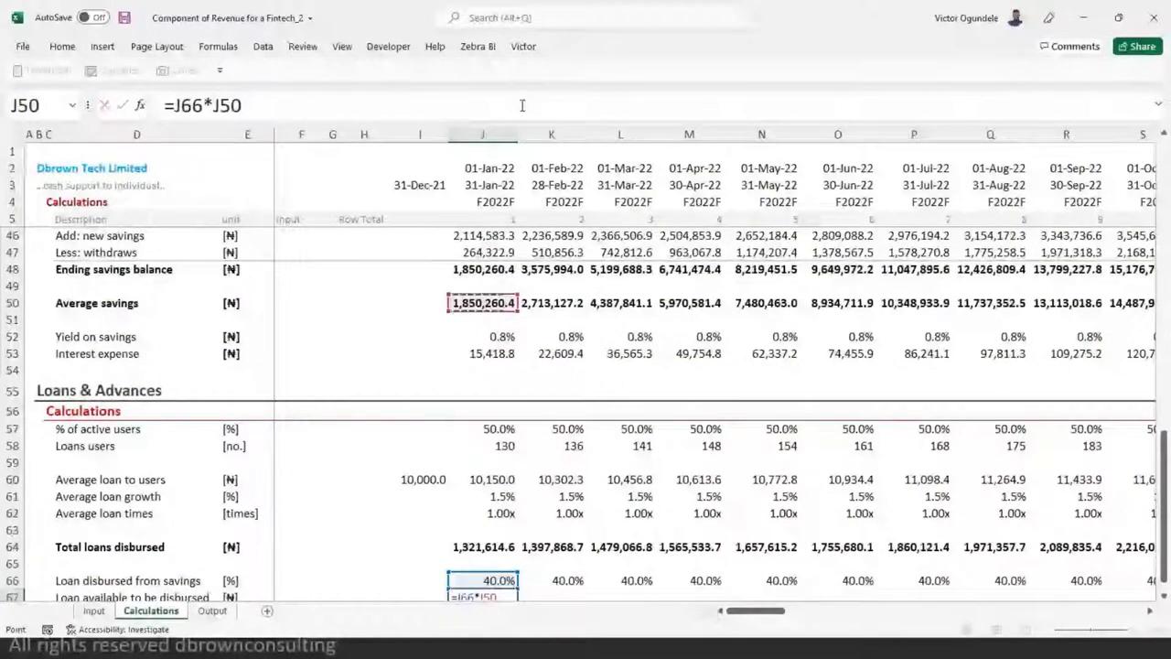
pyautogui.scroll(-1, 542, 397)
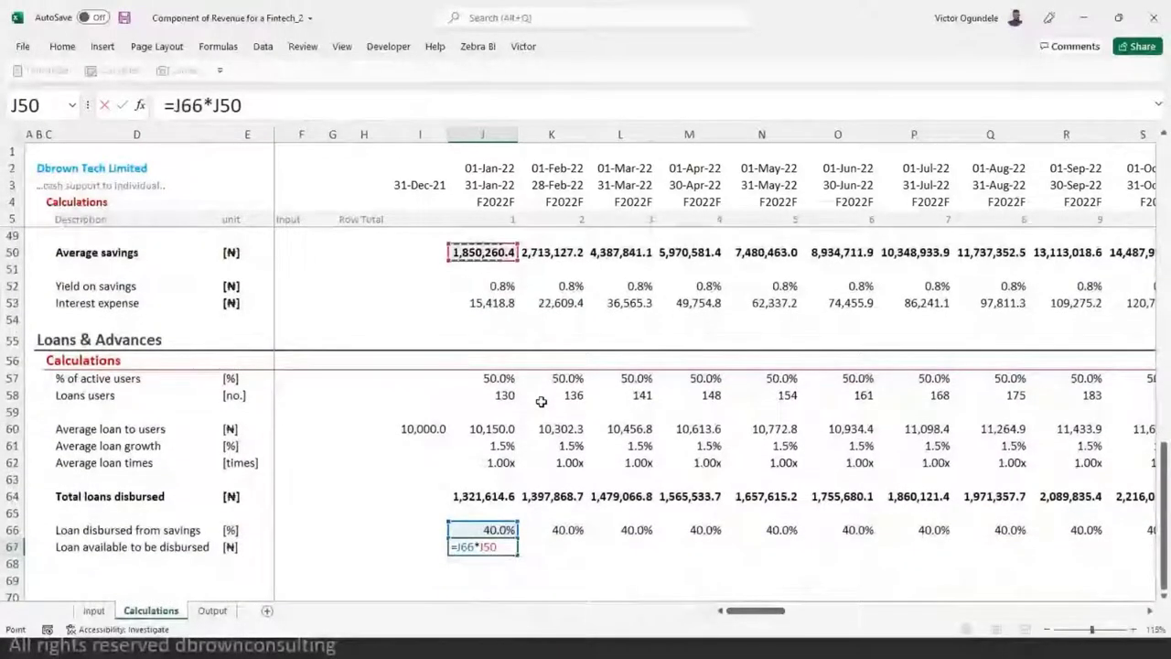
pyautogui.hotkey('ctrl', 'Return')
pyautogui.hotkey('ctrl', 'shift', 'Right')
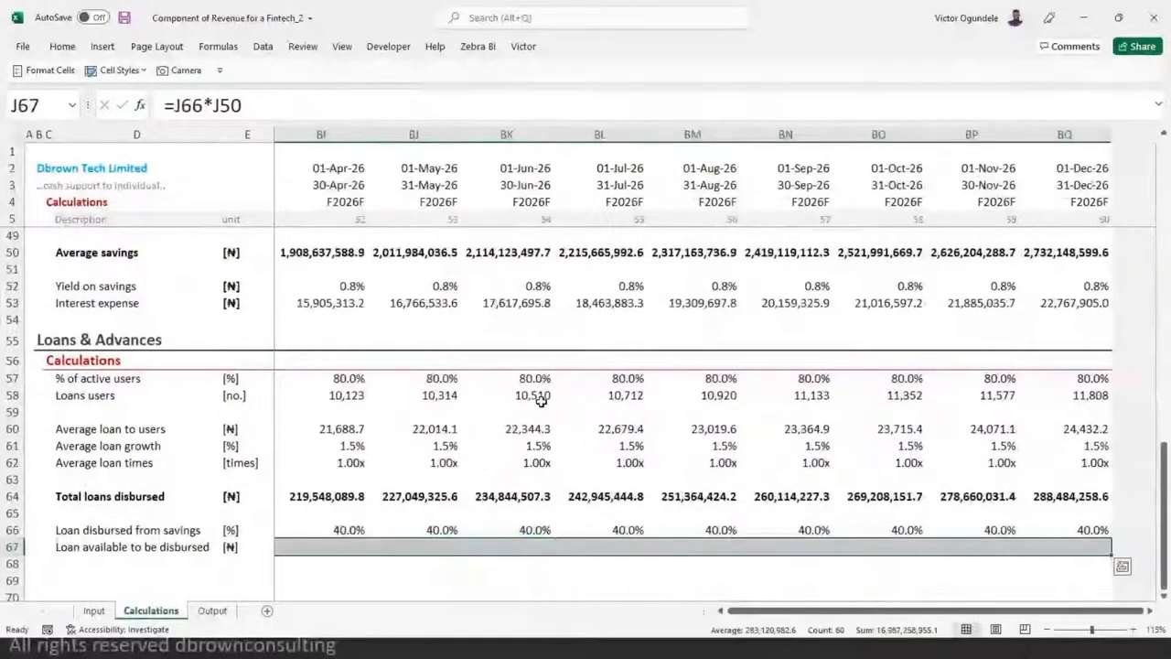
pyautogui.hotkey('ctrl', 'r')
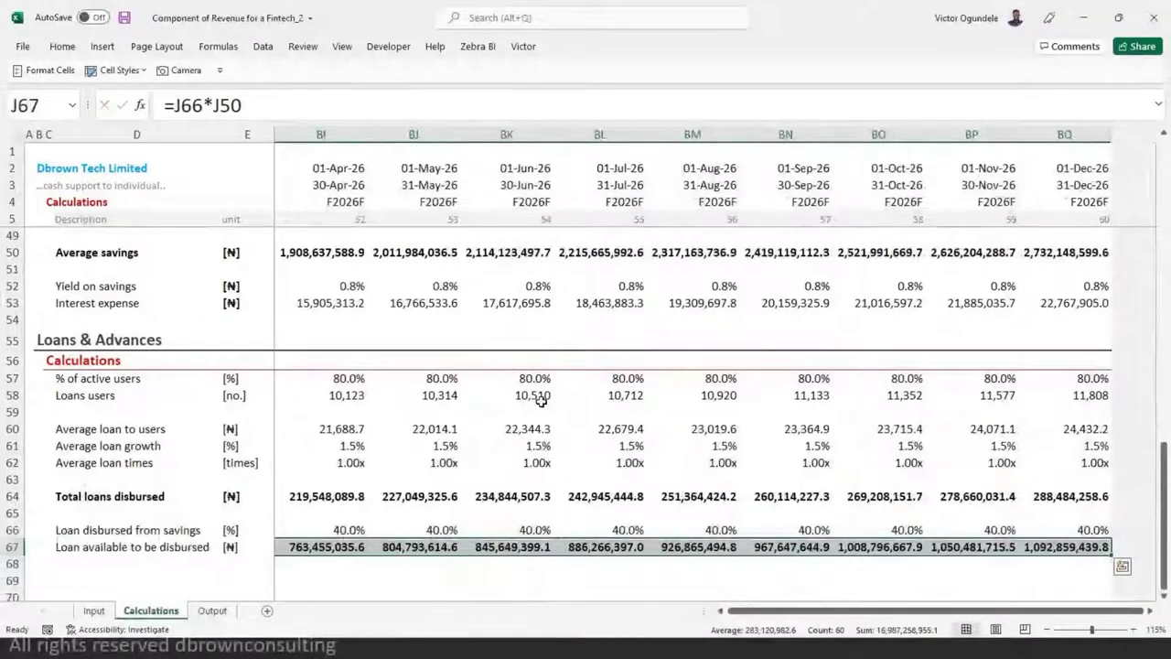
pyautogui.press('Left')
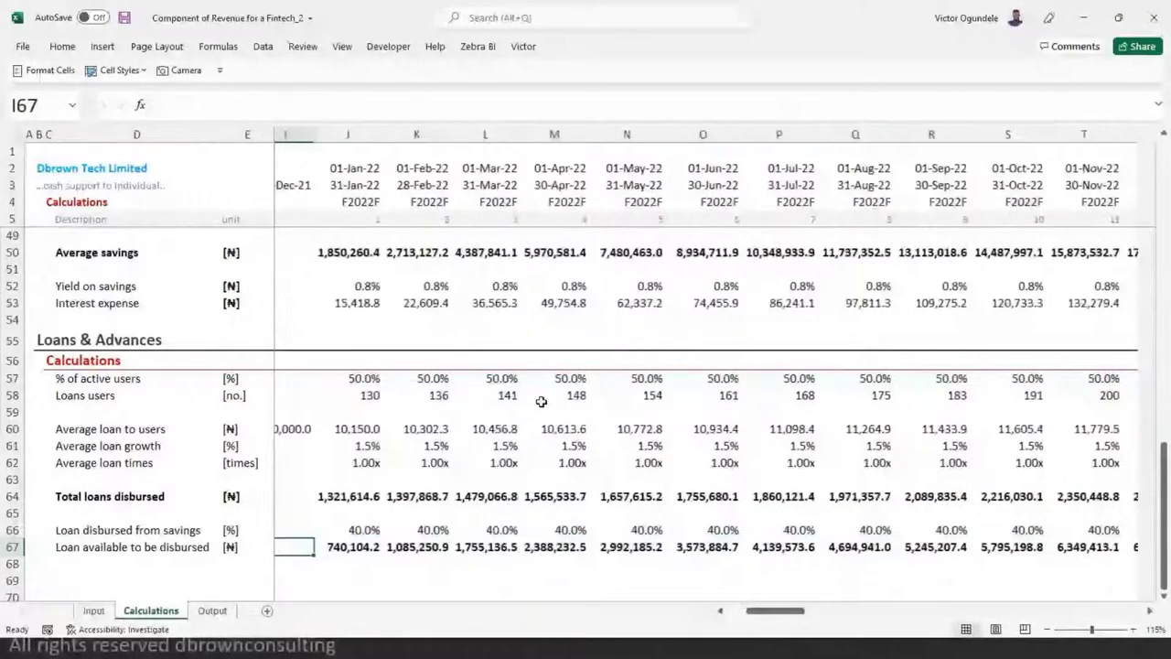
pyautogui.hotkey('ctrl', 'Left')
# - Rename the row 67 label to 'Cash available to be disbursed'
pyautogui.press('Down')
pyautogui.press('Down')
pyautogui.press('Down')
pyautogui.press('Down')
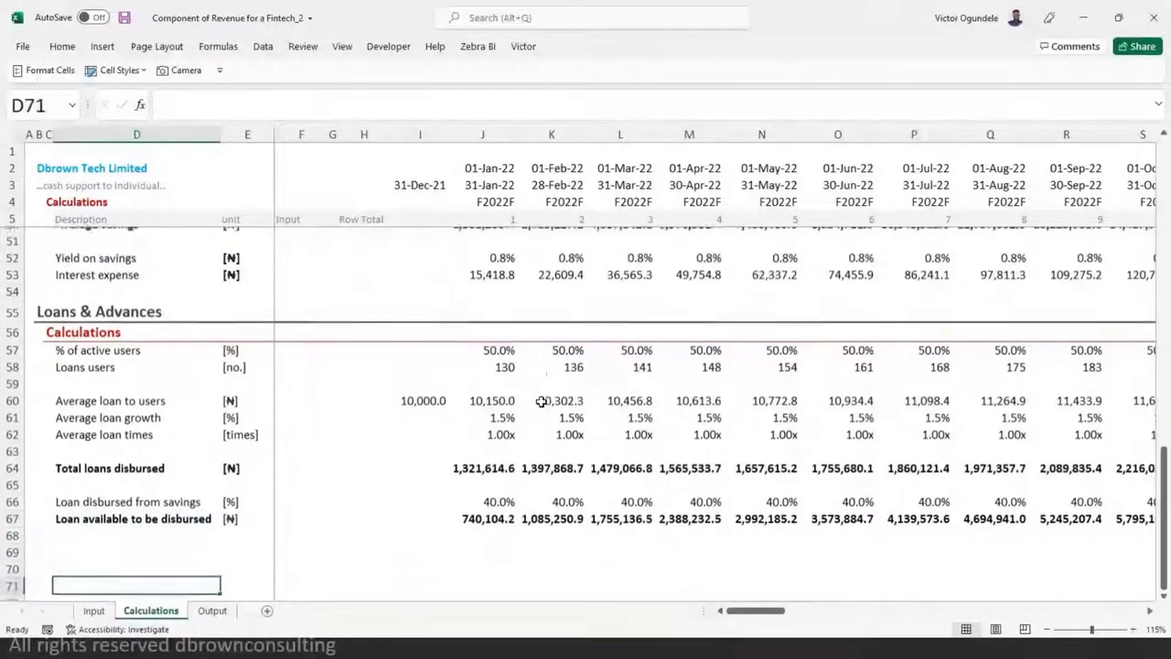
pyautogui.press('Up')
pyautogui.press('Up')
pyautogui.press('Up')
pyautogui.press('Up')
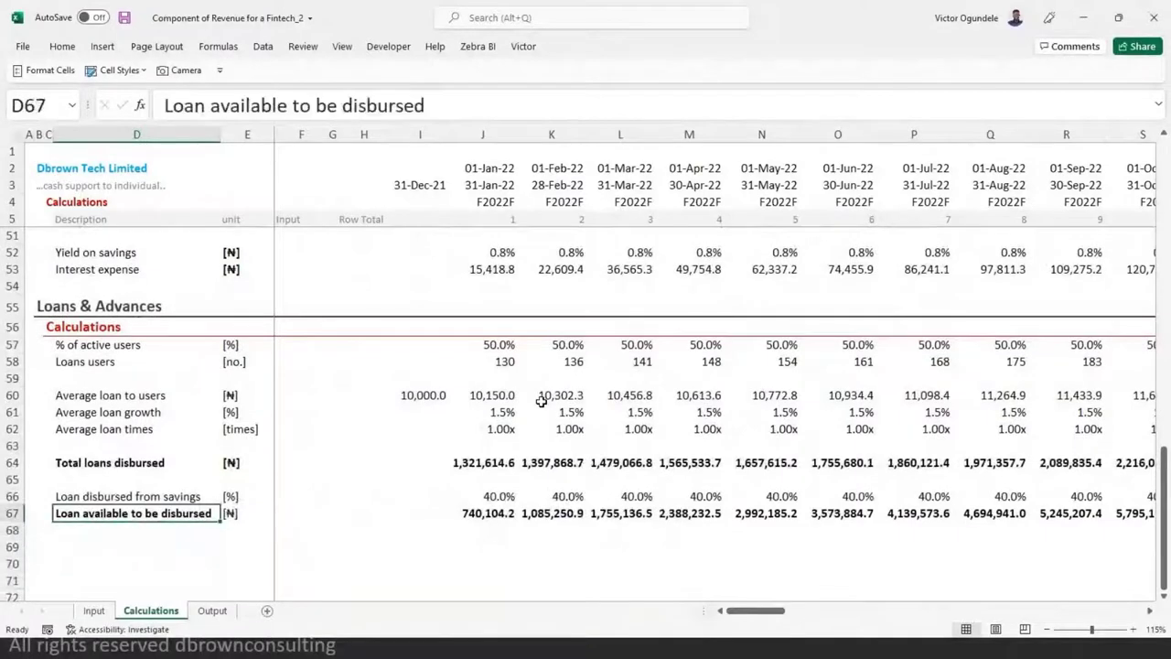
pyautogui.press('F2')
pyautogui.press('Home')
pyautogui.hotkey('shift', 'Right')
pyautogui.hotkey('shift', 'Right')
pyautogui.hotkey('shift', 'Right')
pyautogui.hotkey('shift', 'Right')
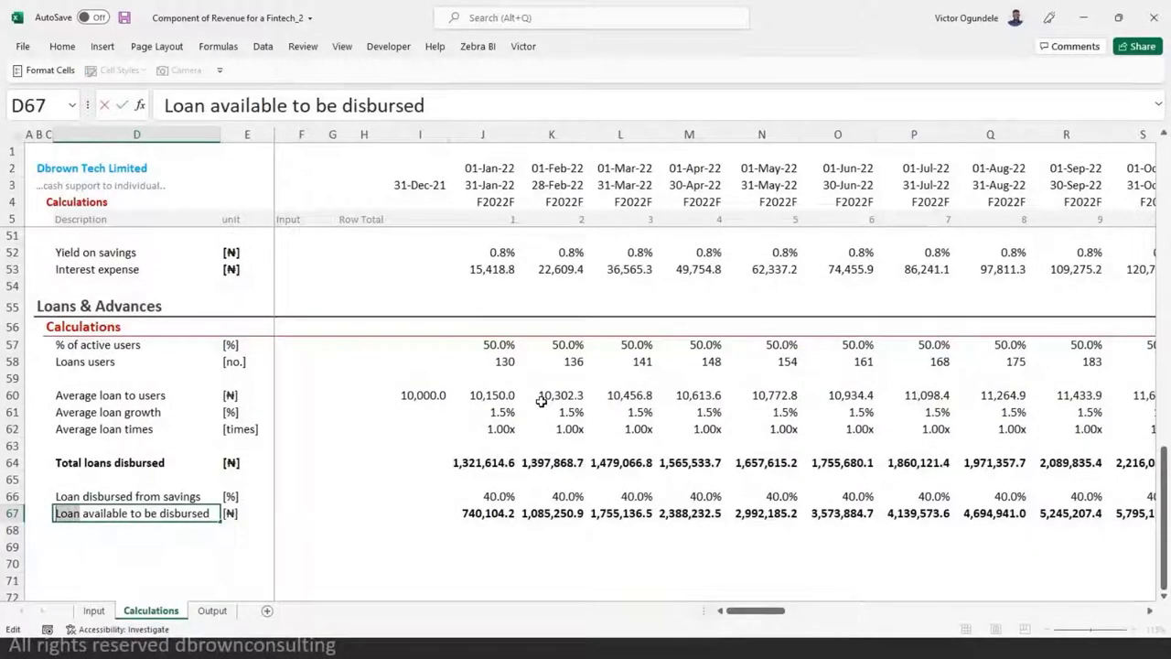
pyautogui.write('Cash')
pyautogui.hotkey('ctrl', 'Return')
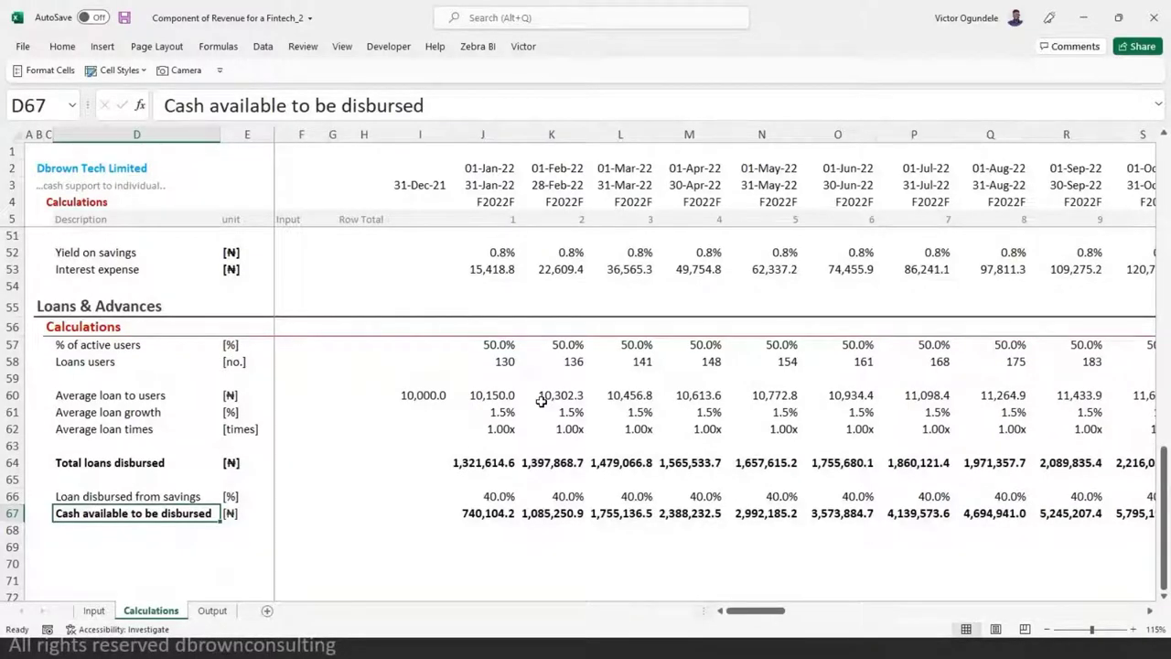
pyautogui.press('Down')
pyautogui.press('Down')
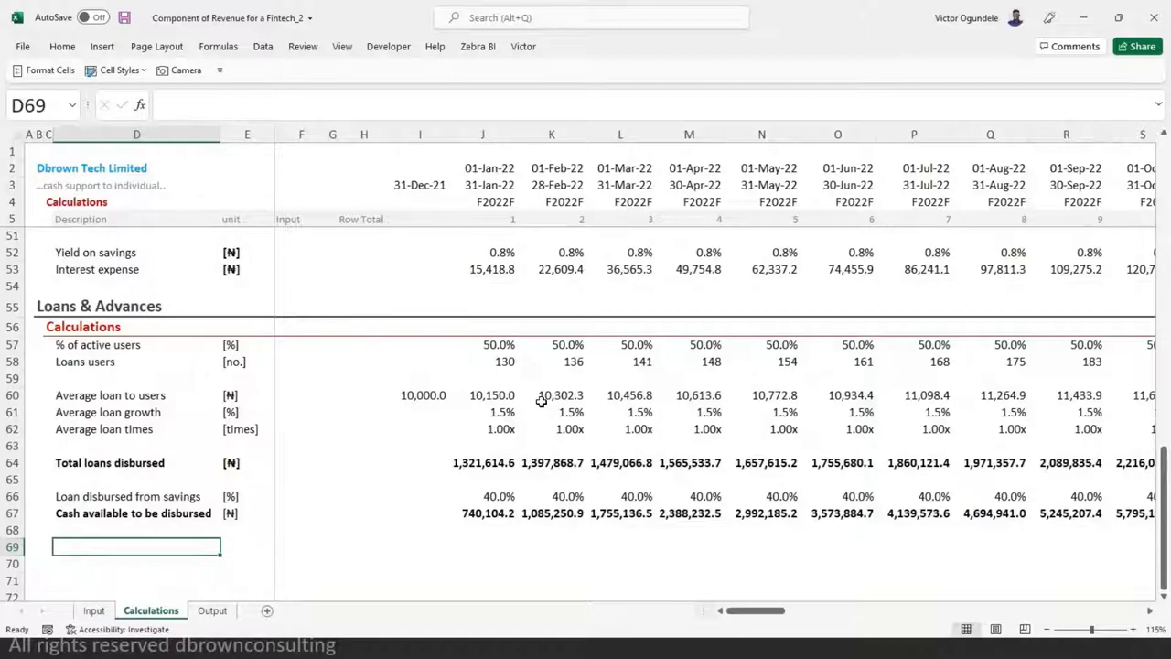
# - Add the 'Actual Loans disbursed' label in row 69 with the [₦] unit
pyautogui.write('Actual L')
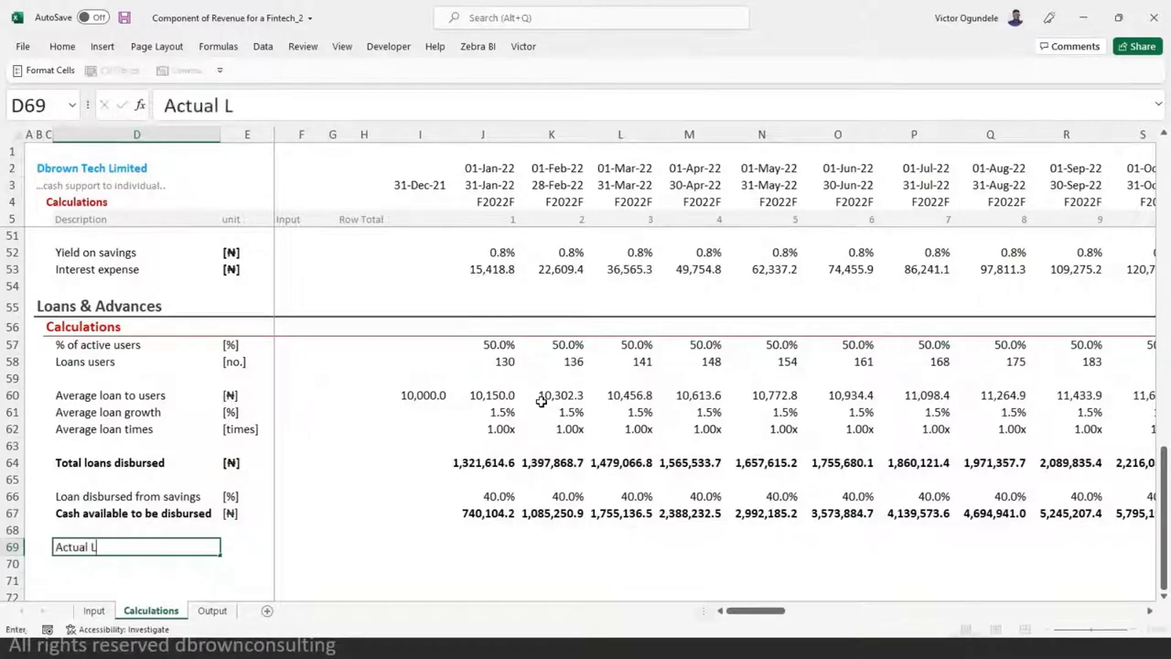
pyautogui.write('oans disb')
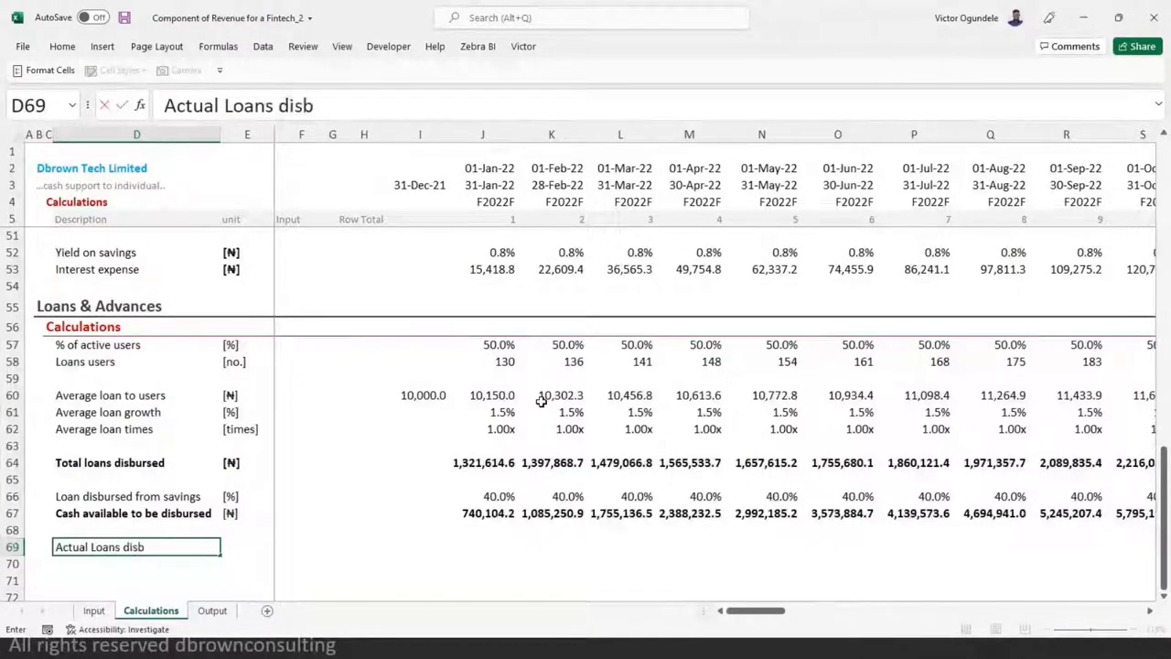
pyautogui.write('ursed')
pyautogui.hotkey('ctrl', 'Return')
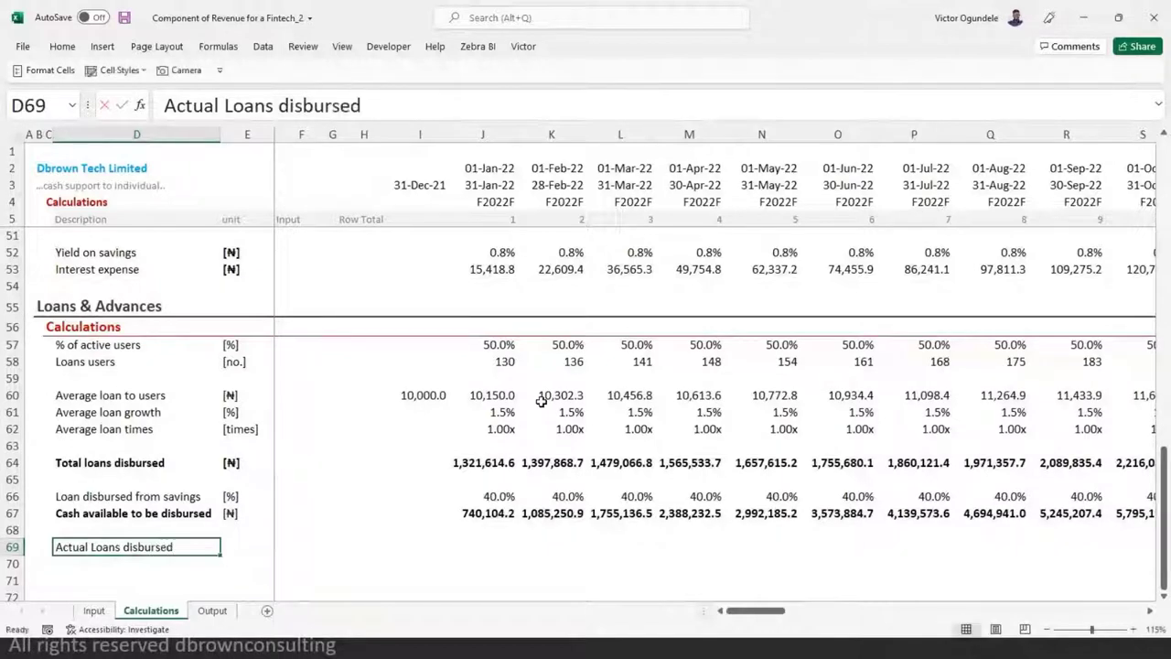
pyautogui.press('Right')
pyautogui.press('Up')
pyautogui.press('Up')
pyautogui.press('Up')
pyautogui.press('Up')
pyautogui.press('Up')
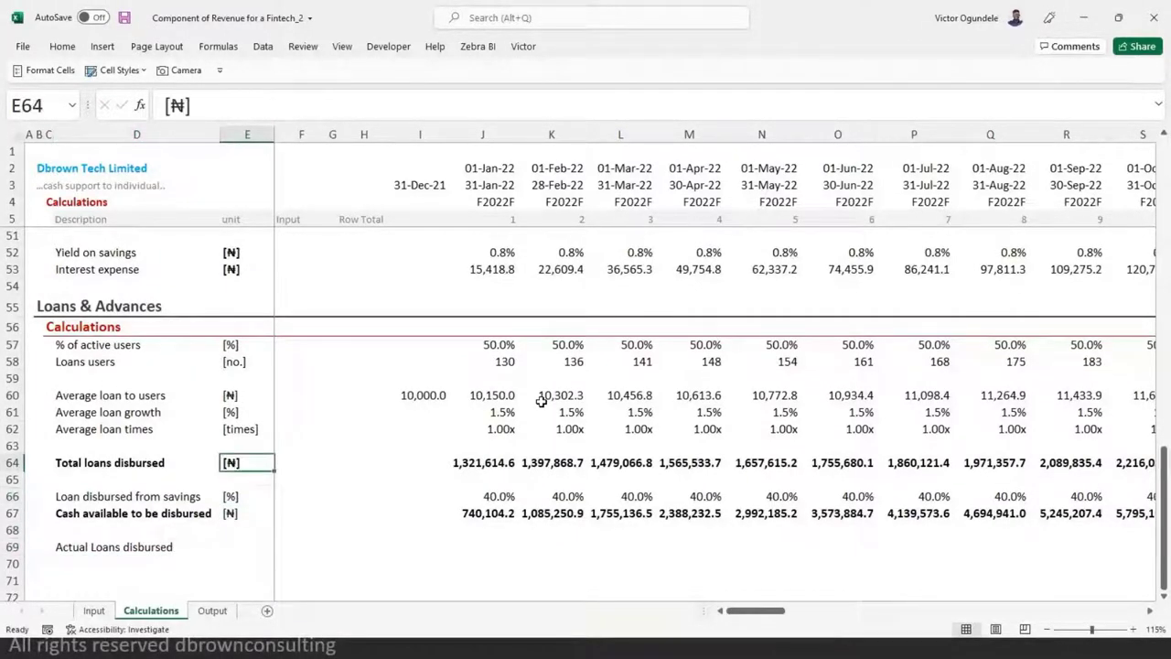
pyautogui.hotkey('ctrl', 'c')
pyautogui.press('Down')
pyautogui.press('Down')
pyautogui.press('Down')
pyautogui.press('Down')
pyautogui.press('Down')
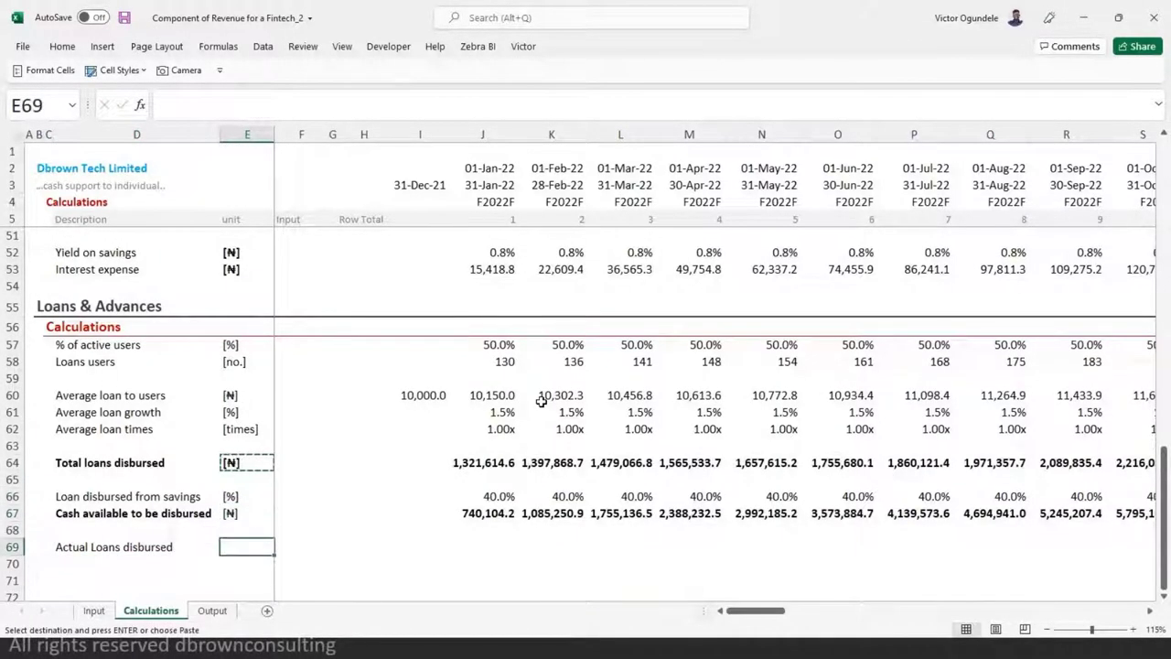
pyautogui.hotkey('ctrl', 'v')
pyautogui.press('Right')
pyautogui.press('Right')
pyautogui.press('Right')
pyautogui.press('Right')
pyautogui.press('Escape')
pyautogui.press('Right')
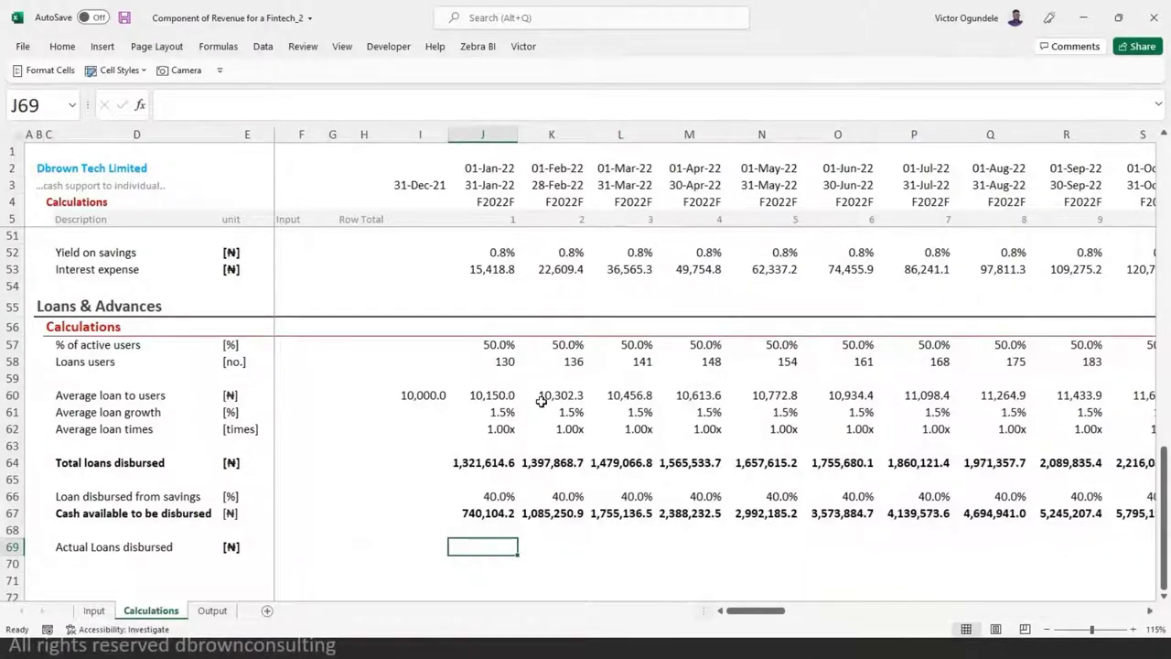
# - Set every yearly Loan disbursed from savings input on the Input sheet to 60%
pyautogui.hotkey('ctrl', 'pageup')
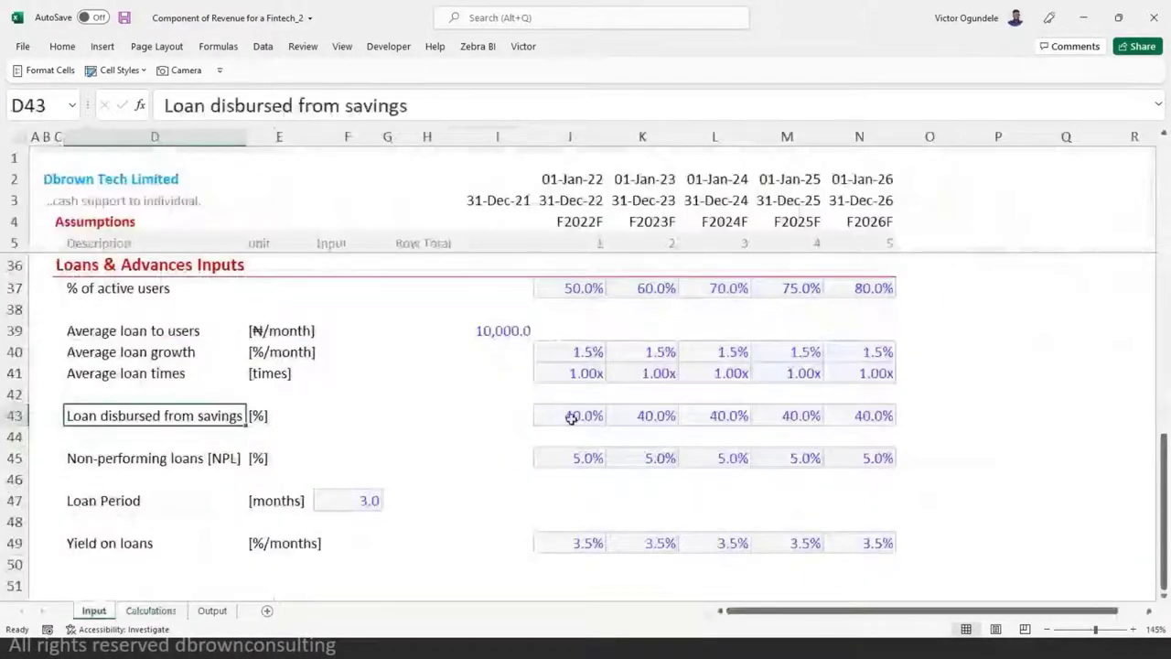
pyautogui.moveTo(570, 415); pyautogui.dragTo(863, 414)
pyautogui.write('60')
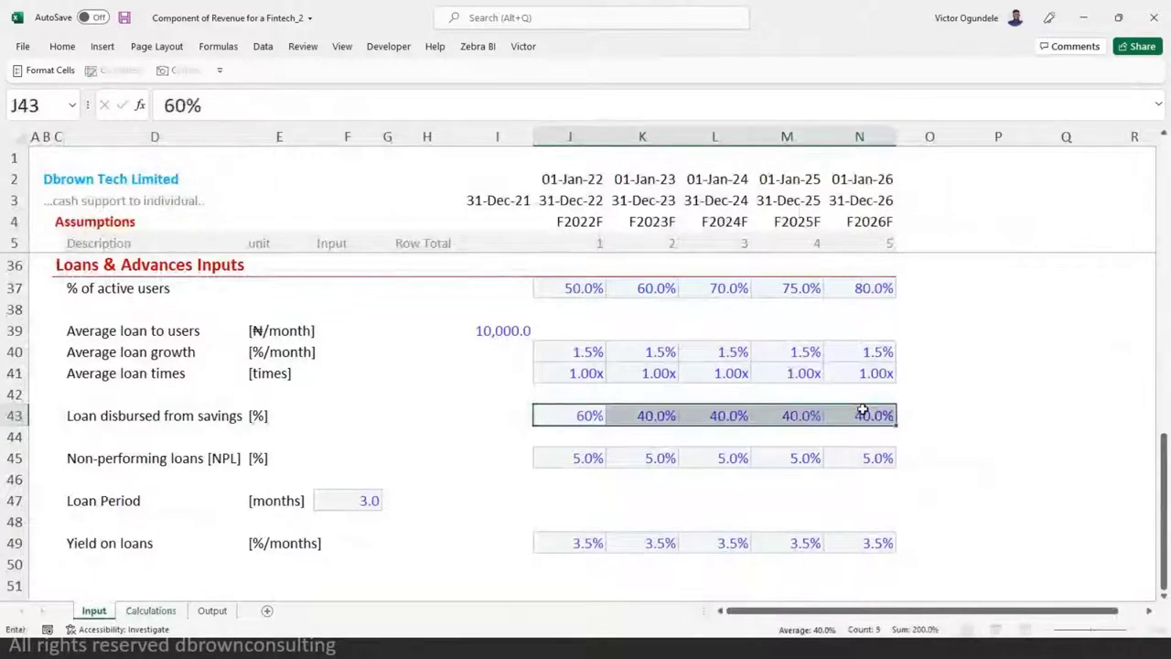
pyautogui.hotkey('ctrl', 'Return')
pyautogui.press('Left')
pyautogui.hotkey('ctrl', 'pagedown')
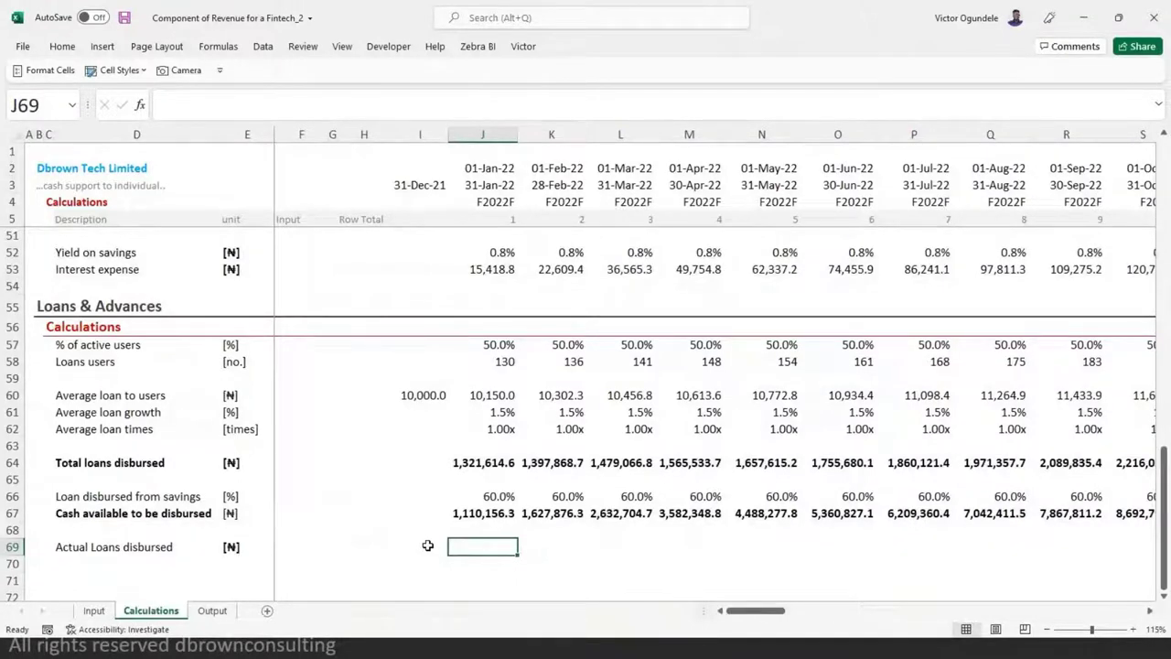
# - Bold the label and enter =MIN(J64,J67) in January of row 69
pyautogui.press('Left')
pyautogui.press('Left')
pyautogui.press('Left')
pyautogui.press('Left')
pyautogui.press('Left')
pyautogui.press('Left')
pyautogui.hotkey('ctrl', 'b')
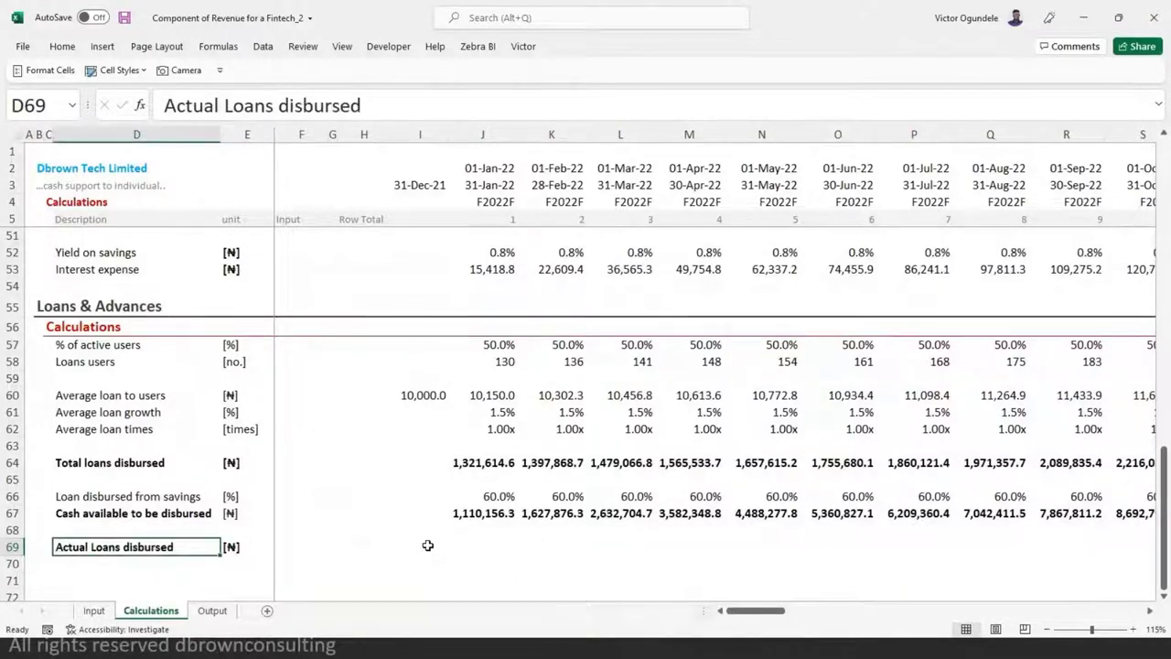
pyautogui.press('Right')
pyautogui.press('Right')
pyautogui.press('Right')
pyautogui.press('Right')
pyautogui.press('Right')
pyautogui.press('Right')
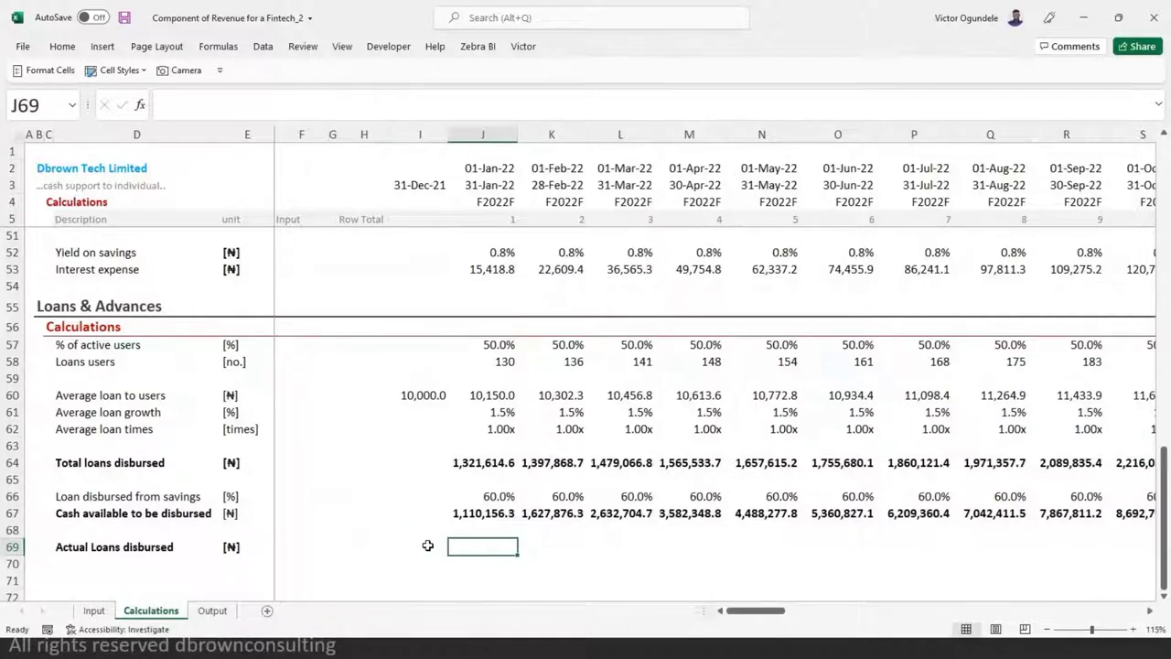
pyautogui.write('=')
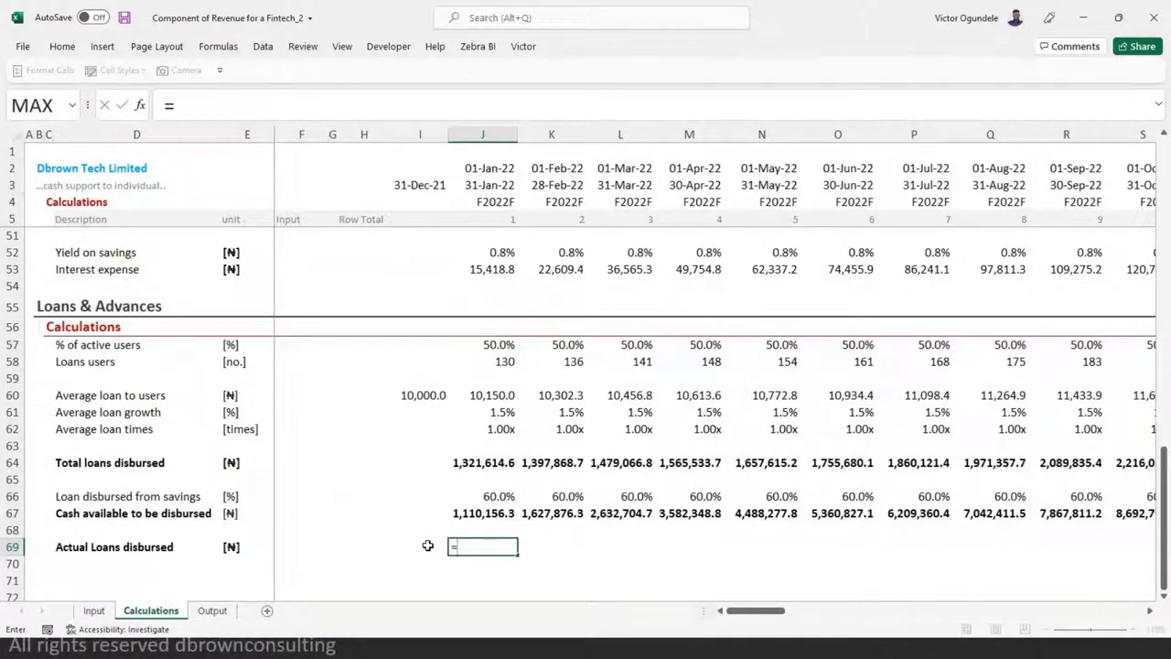
pyautogui.write('mi')
pyautogui.press('Tab')
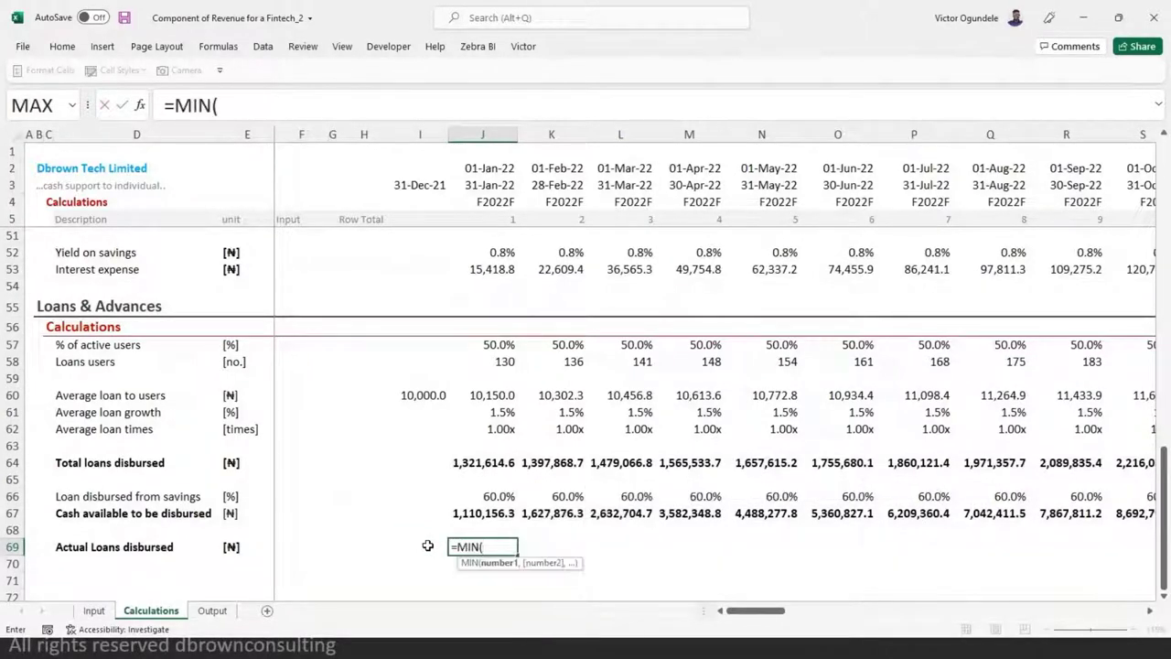
pyautogui.press('Up')
pyautogui.press('Up')
pyautogui.press('Up')
pyautogui.press('Up')
pyautogui.press('Up')
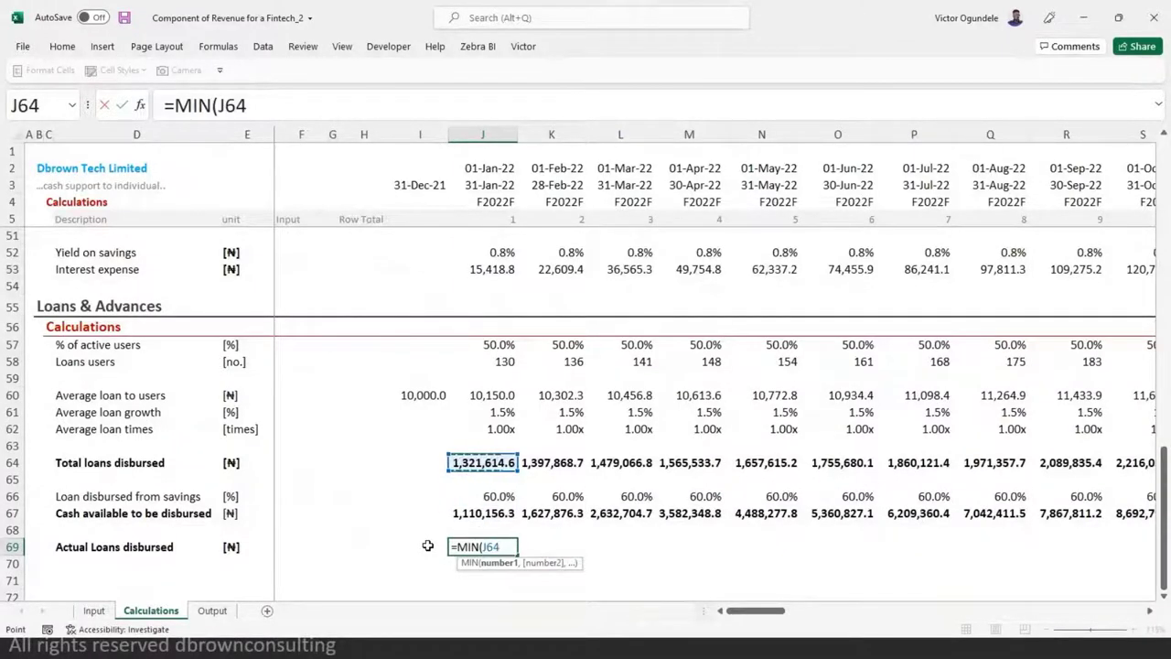
pyautogui.write(',')
pyautogui.press('Up')
pyautogui.press('Up')
pyautogui.press('Up')
pyautogui.press('Down')
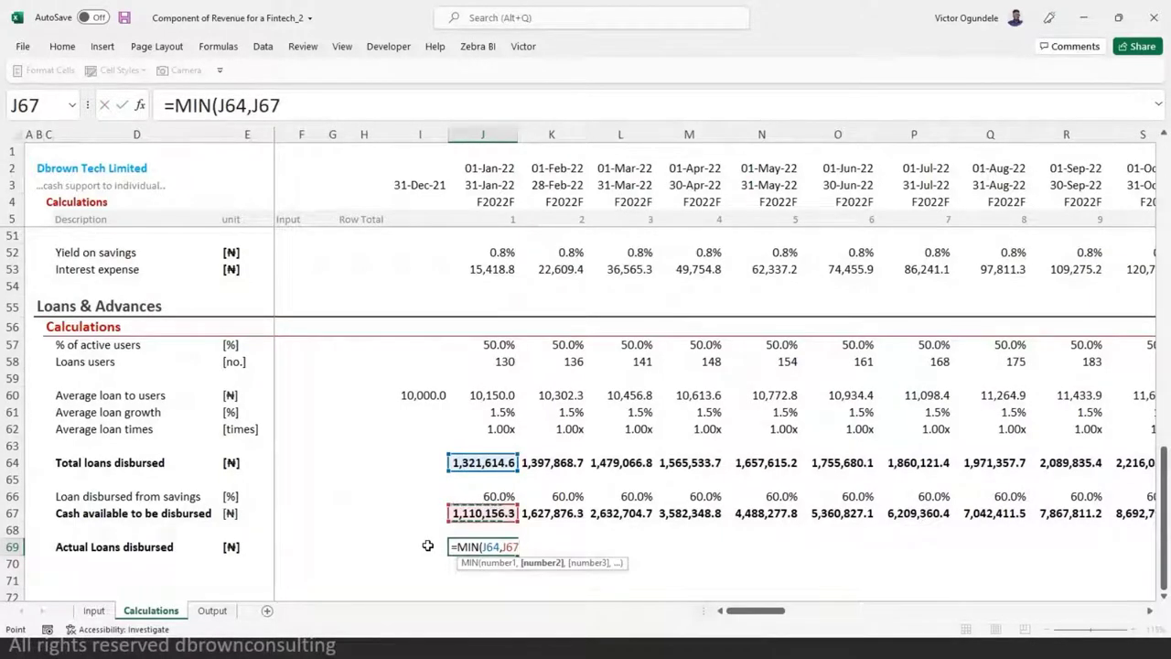
pyautogui.write(')')
pyautogui.hotkey('ctrl', 'Return')
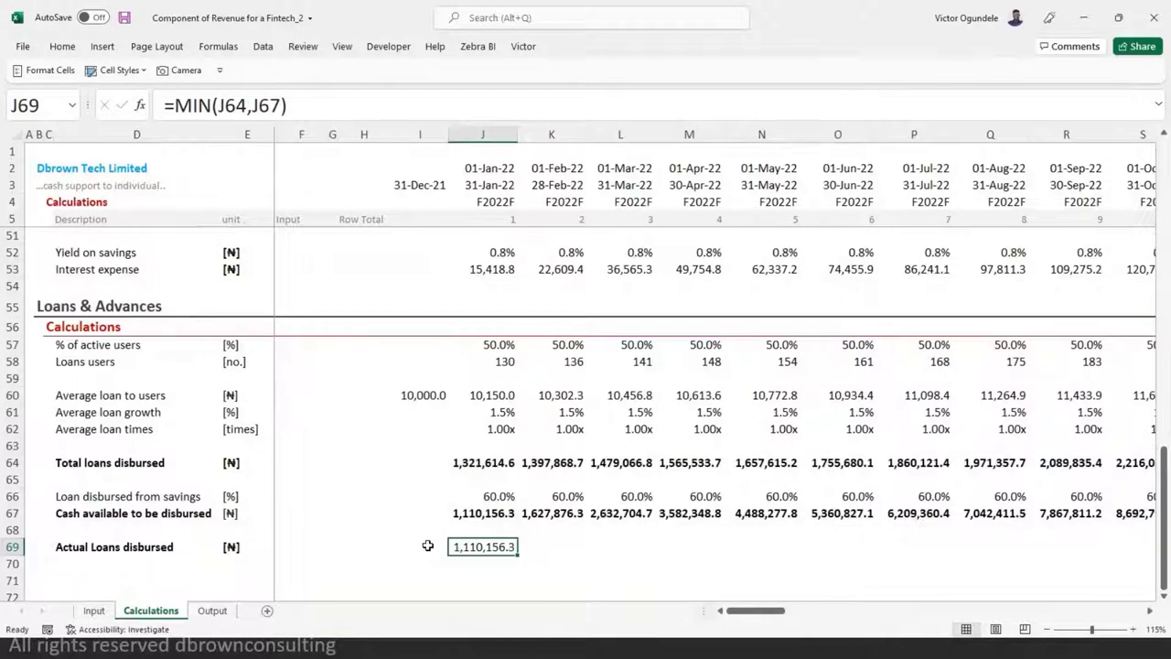
# - Verify the referenced total-loans and cash-available formulas, then fill the MIN formula across all months
pyautogui.scroll(-1, 427, 546)
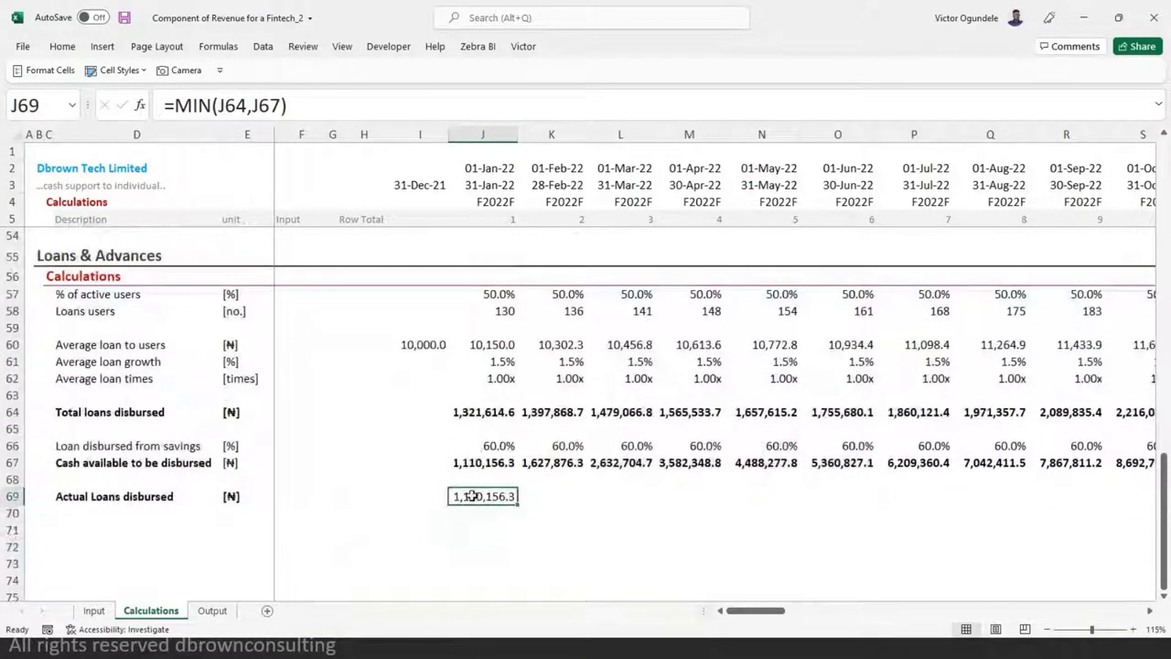
pyautogui.click(9, 411)
pyautogui.click(485, 412)
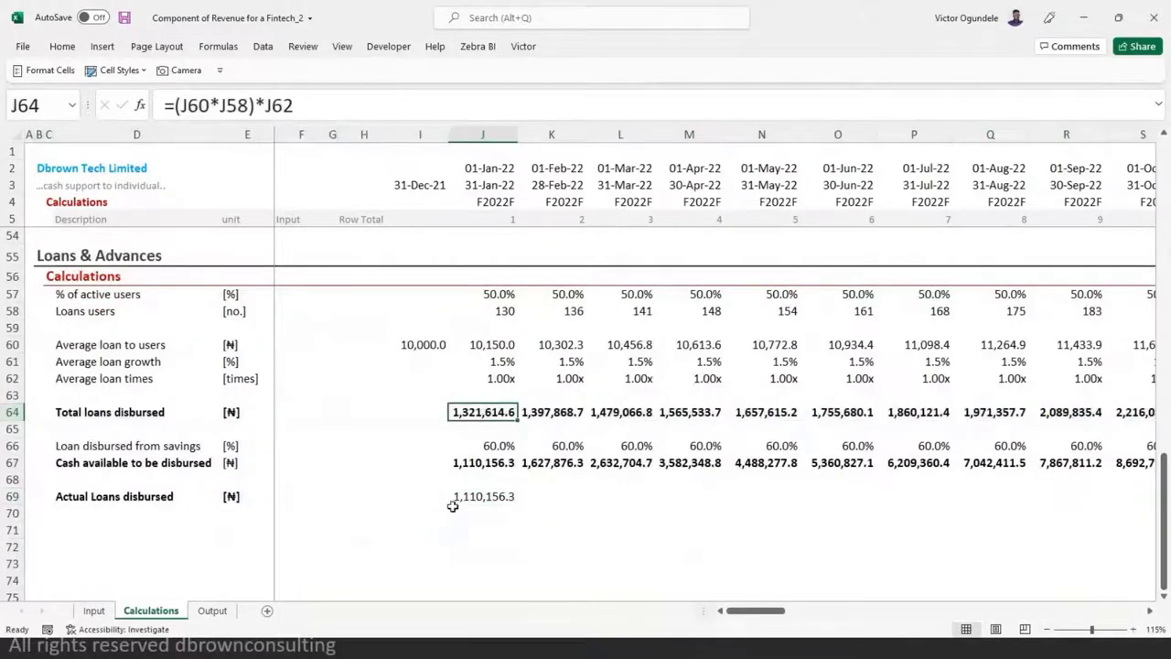
pyautogui.click(476, 462)
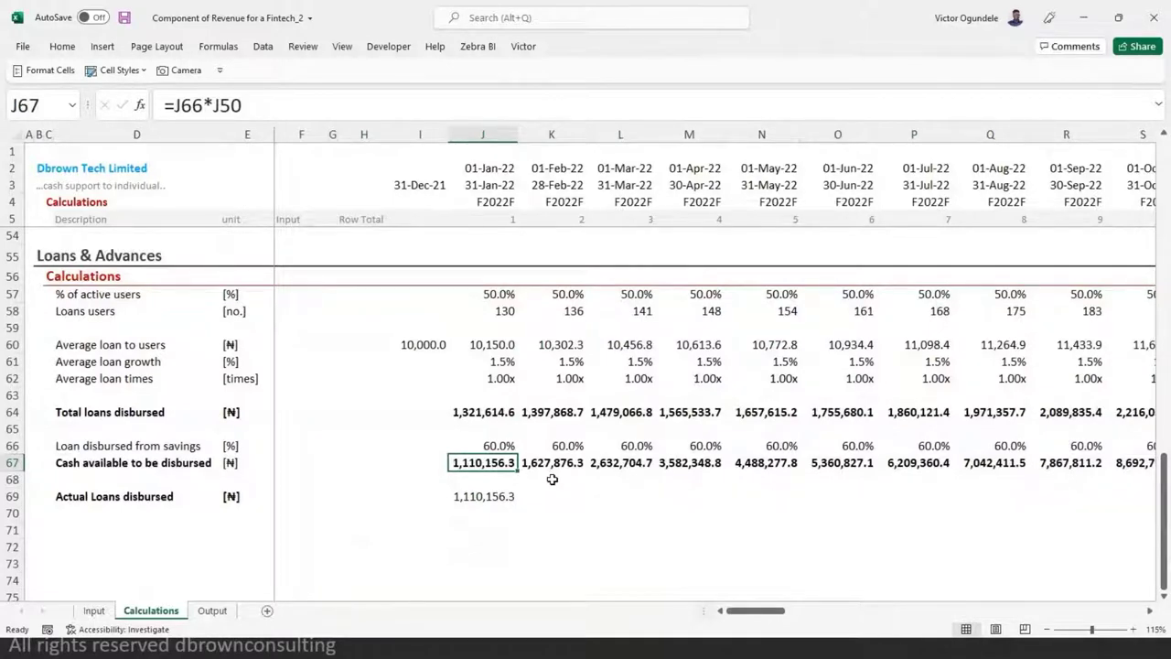
pyautogui.click(473, 496)
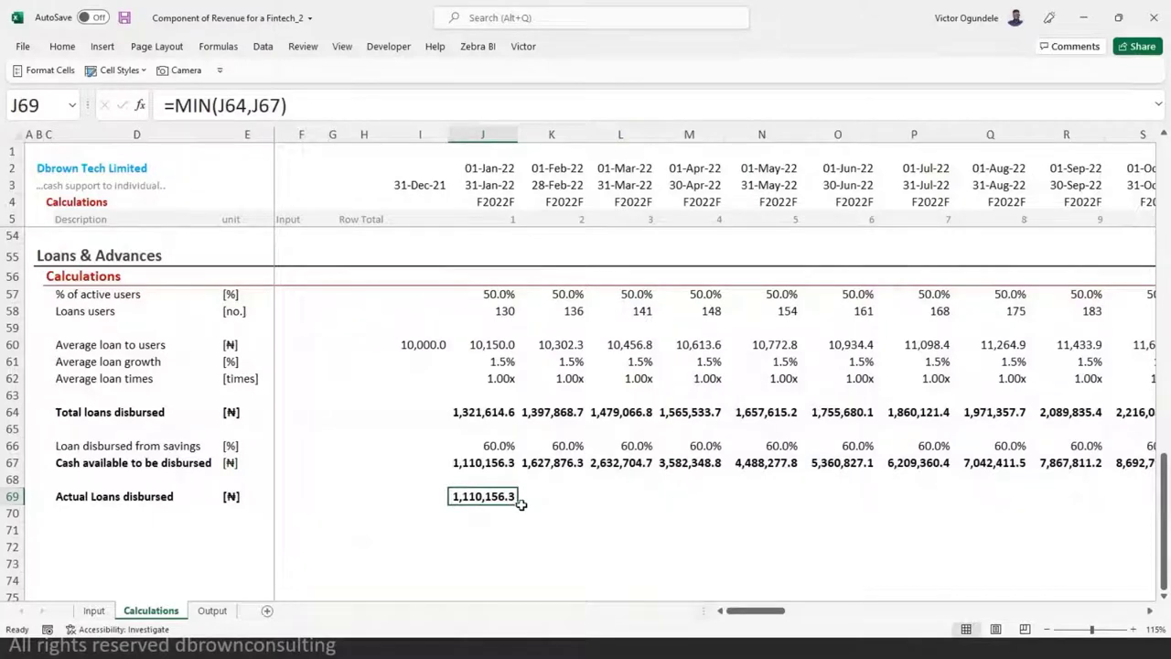
pyautogui.hotkey('ctrl', 'shift', 'Right')
pyautogui.hotkey('ctrl', 'r')
# - Review the Actual Loans disbursed results across the 2022–2026 months
pyautogui.press('Right')
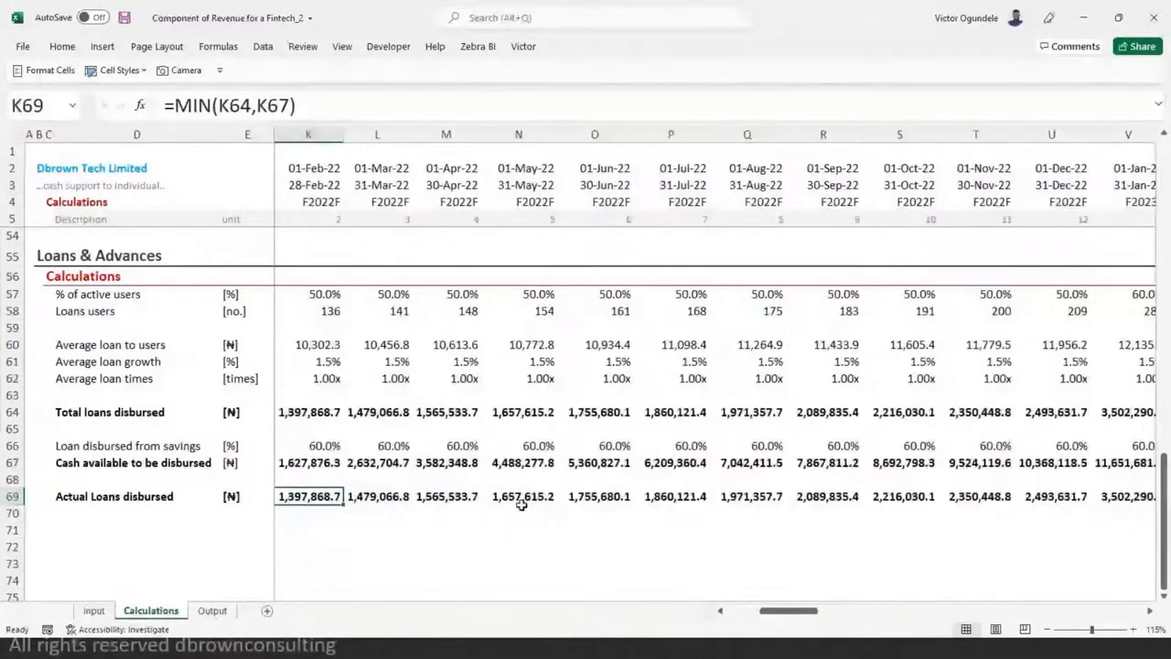
pyautogui.hotkey('ctrl', 'Right')
pyautogui.press('Left')
pyautogui.press('Left')
pyautogui.press('Left')
pyautogui.press('Left')
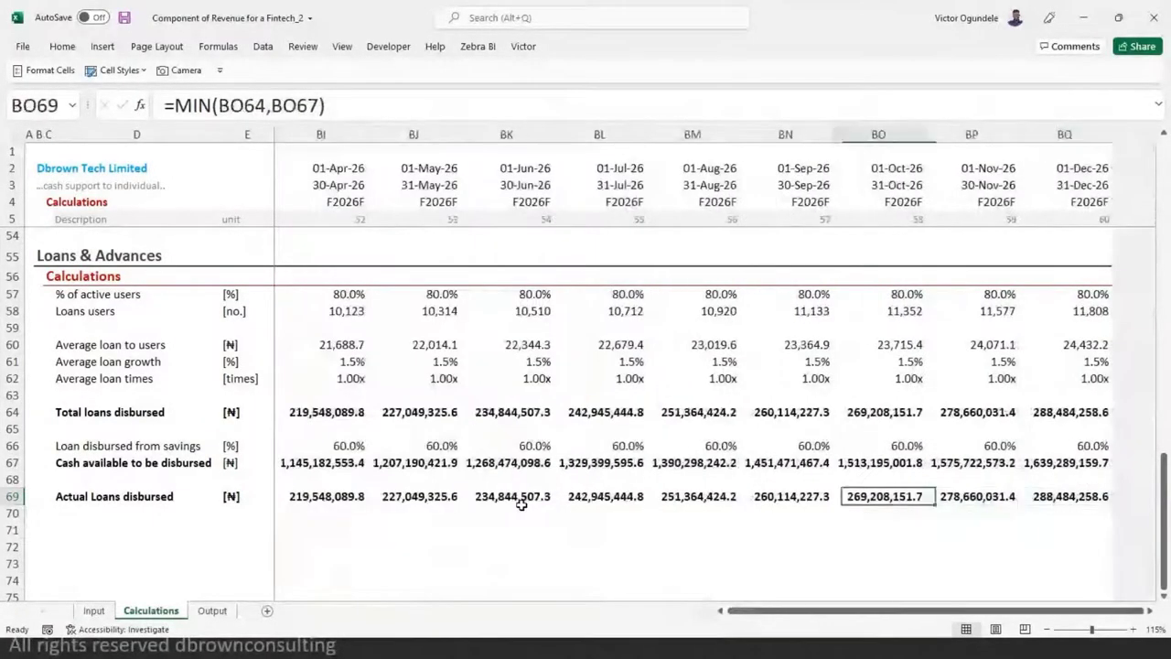
pyautogui.press('Right')
pyautogui.press('Left')
pyautogui.press('Left')
pyautogui.press('Left')
pyautogui.press('Left')
pyautogui.press('Left')
pyautogui.press('Left')
pyautogui.press('Left')
pyautogui.press('Left')
pyautogui.press('Left')
pyautogui.press('Left')
pyautogui.press('Left')
pyautogui.press('Left')
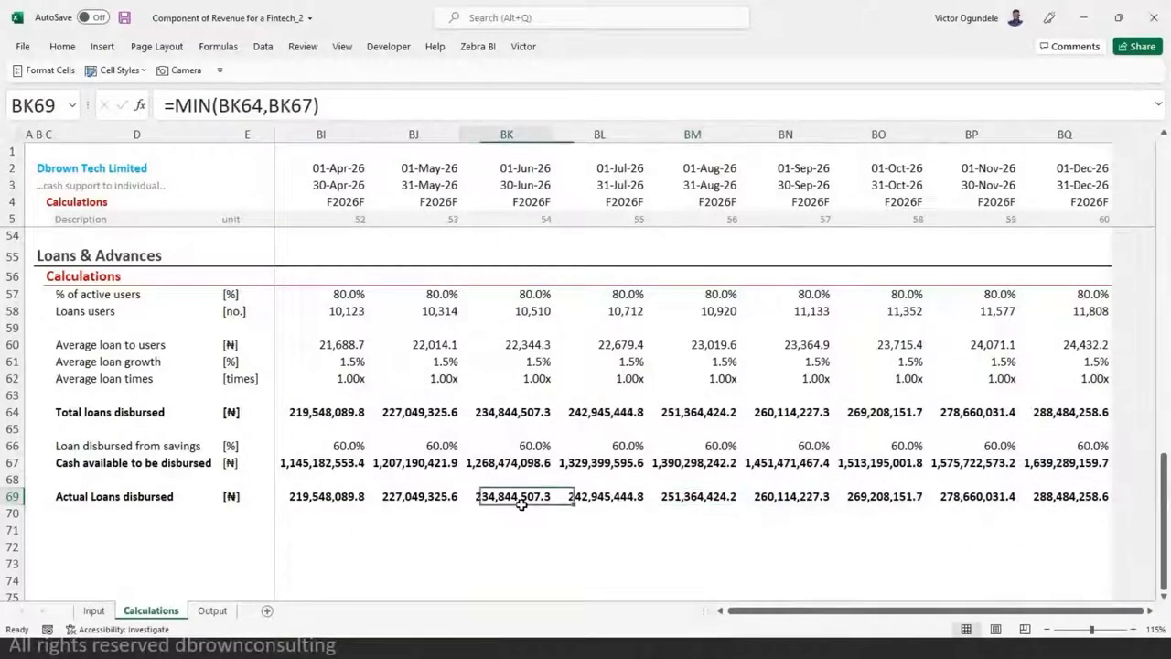
pyautogui.press('Right')
pyautogui.press('Right')
pyautogui.press('Right')
pyautogui.press('Right')
pyautogui.press('Right')
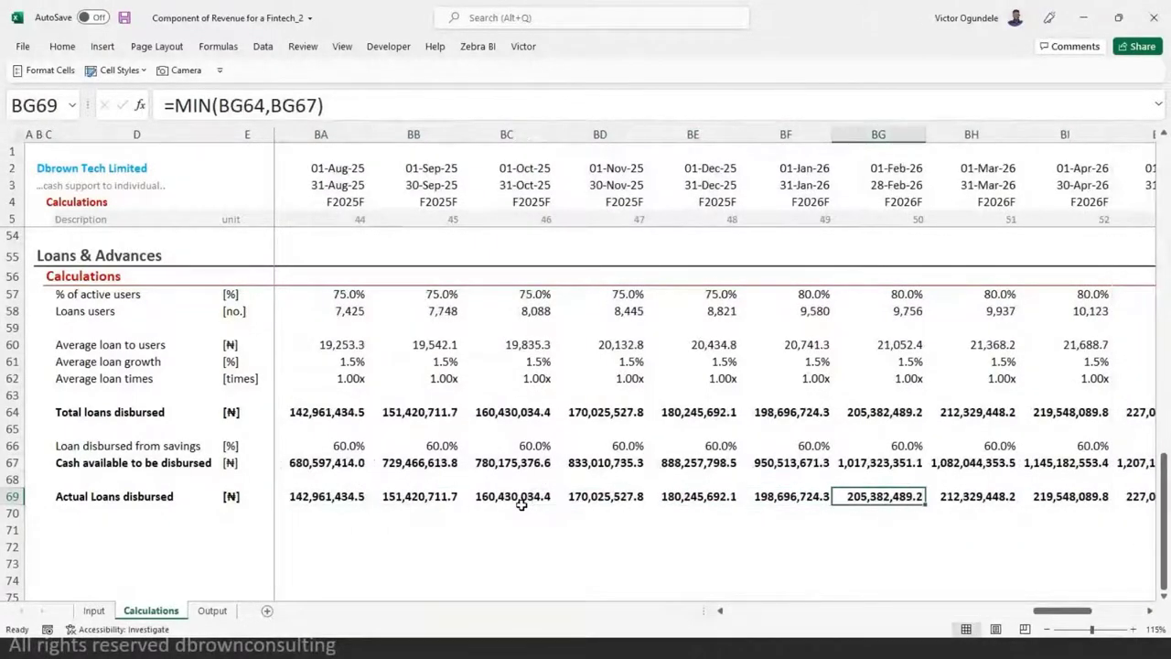
pyautogui.press('Left')
pyautogui.press('Left')
pyautogui.press('Left')
pyautogui.press('Left')
pyautogui.press('Left')
pyautogui.press('Left')
pyautogui.press('Left')
pyautogui.press('Left')
pyautogui.press('Left')
pyautogui.press('Left')
pyautogui.press('Left')
pyautogui.press('Left')
pyautogui.press('Left')
pyautogui.press('Left')
pyautogui.press('Left')
pyautogui.press('Left')
pyautogui.press('Left')
pyautogui.press('Left')
pyautogui.press('Left')
pyautogui.press('Left')
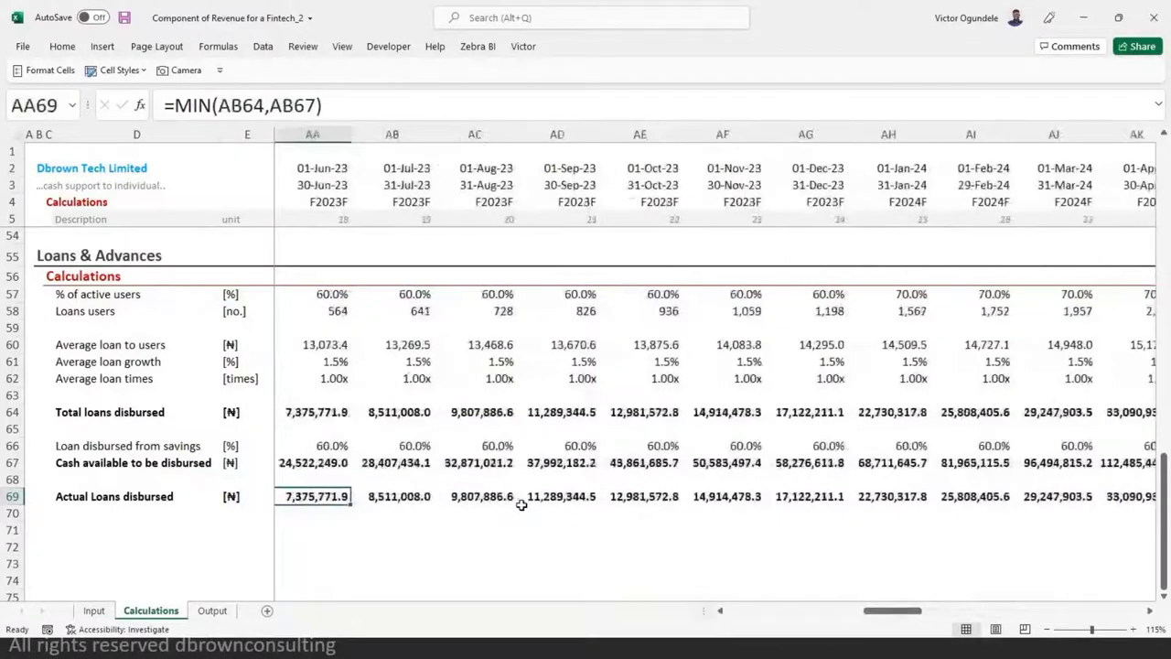
pyautogui.press('Left')
pyautogui.press('Left')
pyautogui.press('Left')
pyautogui.press('Left')
pyautogui.press('Left')
pyautogui.press('Left')
pyautogui.press('Left')
pyautogui.press('Left')
pyautogui.press('Left')
pyautogui.press('Left')
pyautogui.press('Left')
pyautogui.press('Left')
pyautogui.press('Left')
pyautogui.press('Left')
pyautogui.press('Left')
pyautogui.press('Left')
pyautogui.press('Left')
pyautogui.press('Left')
pyautogui.press('Left')
pyautogui.press('Left')
pyautogui.press('Left')
pyautogui.press('Left')
pyautogui.press('Left')
pyautogui.press('Left')
pyautogui.press('Left')
pyautogui.press('Right')
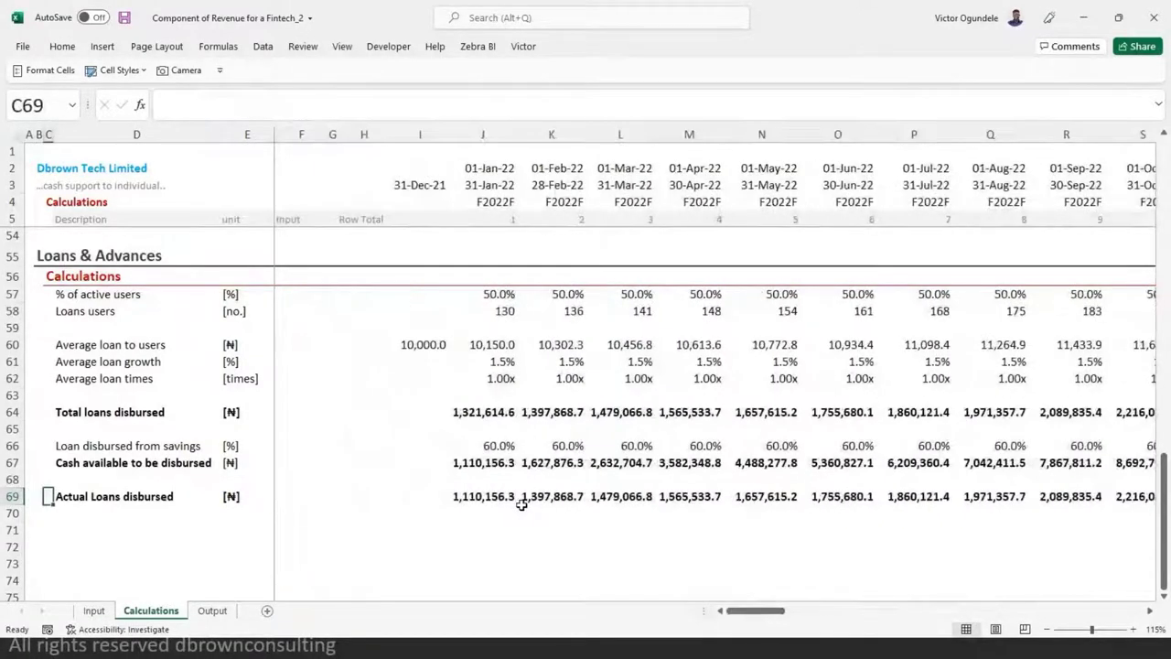
pyautogui.press('Right')
pyautogui.press('Right')
pyautogui.press('Right')
pyautogui.press('Right')
pyautogui.press('Right')
pyautogui.press('Right')
pyautogui.press('Right')
pyautogui.press('Right')
pyautogui.press('Right')
pyautogui.press('Right')
pyautogui.press('Right')
pyautogui.press('Right')
pyautogui.press('Right')
pyautogui.press('Right')
pyautogui.press('Right')
pyautogui.press('Right')
pyautogui.press('Right')
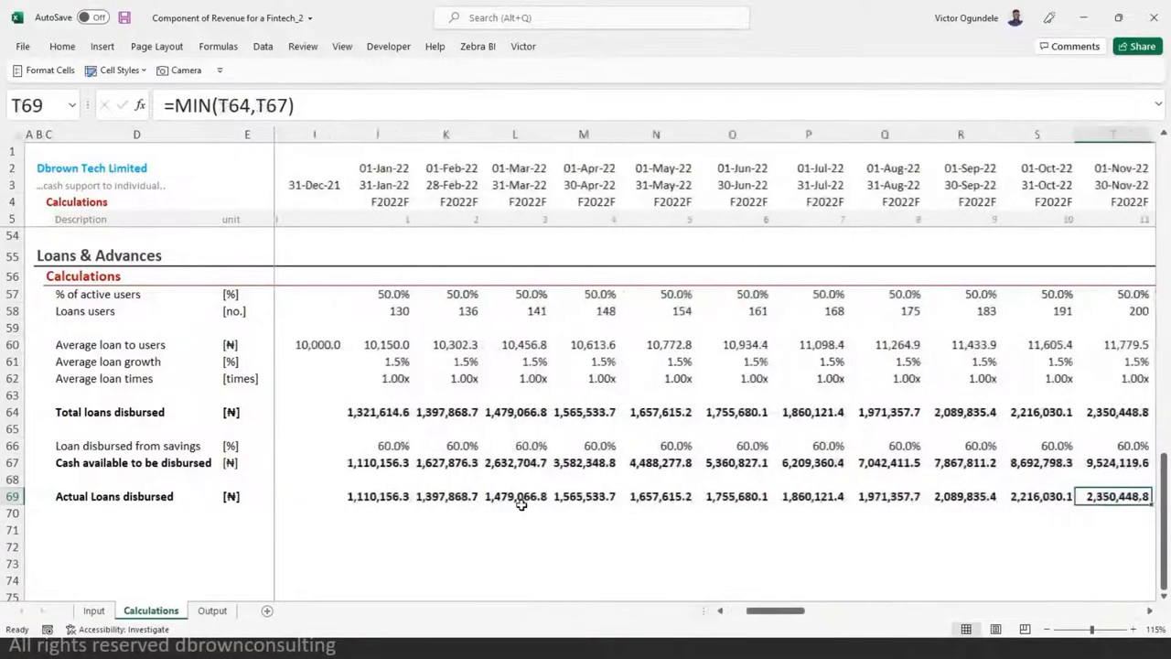
pyautogui.press('Right')
pyautogui.press('Left')
pyautogui.press('Left')
pyautogui.press('Left')
pyautogui.press('Left')
pyautogui.press('Left')
pyautogui.press('Left')
pyautogui.press('Left')
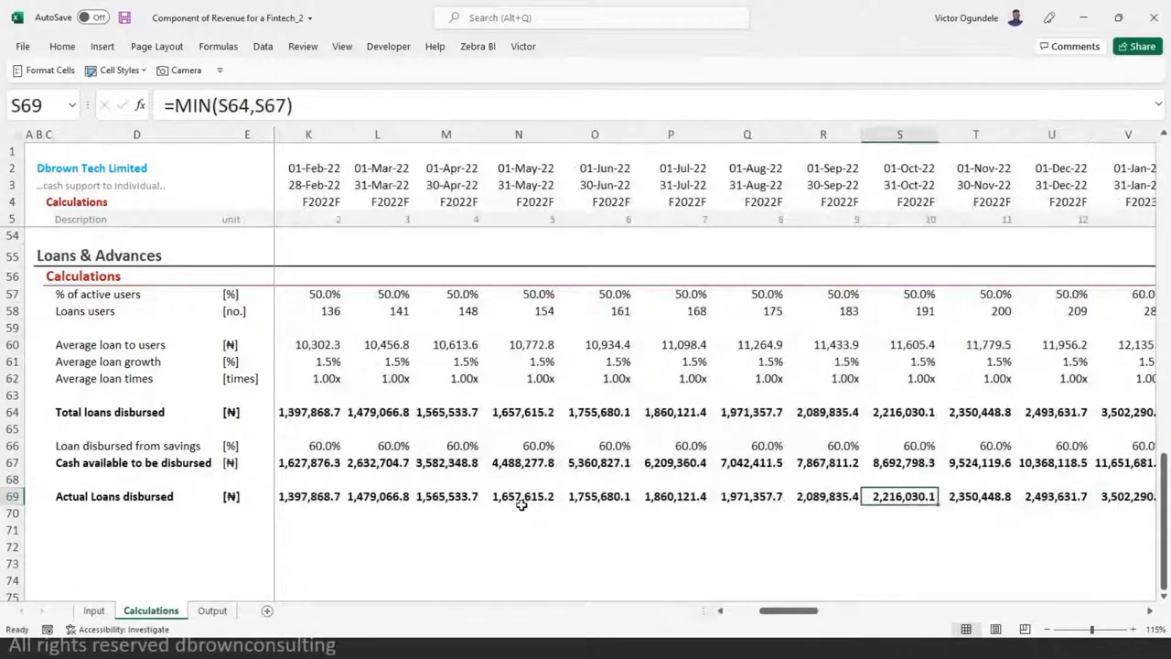
pyautogui.press('Right')
pyautogui.press('Right')
pyautogui.press('Right')
pyautogui.press('Right')
pyautogui.press('Right')
pyautogui.press('Right')
pyautogui.press('Right')
pyautogui.press('Right')
pyautogui.press('Right')
pyautogui.press('Right')
pyautogui.press('Right')
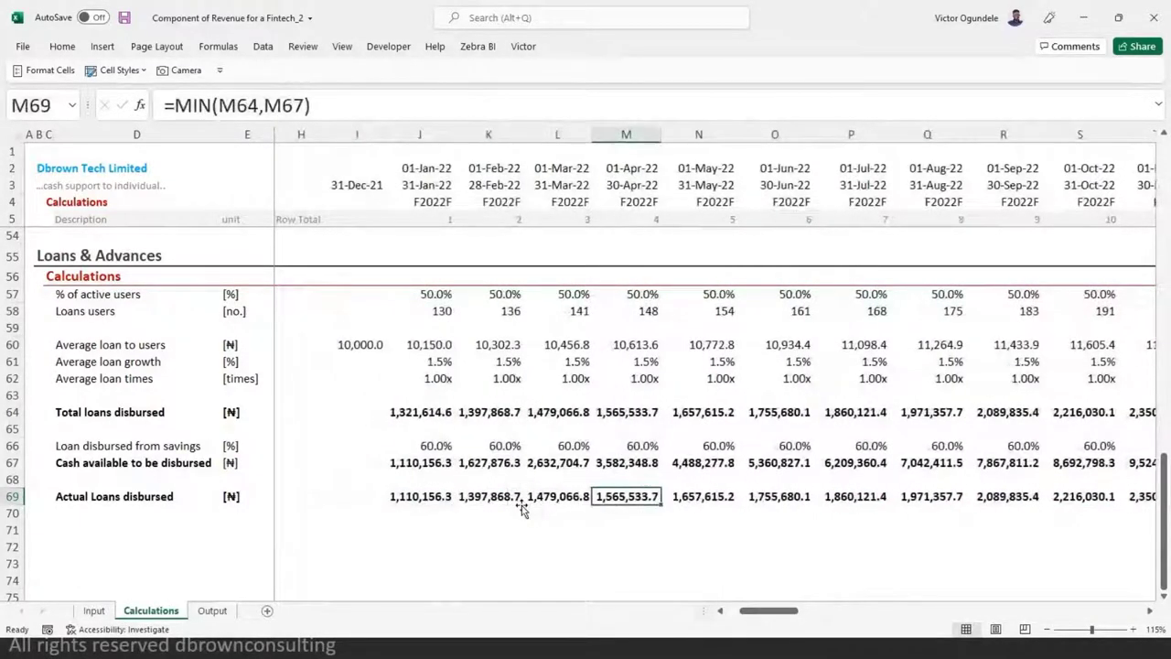
pyautogui.press('Right')
pyautogui.press('Right')
pyautogui.press('Right')
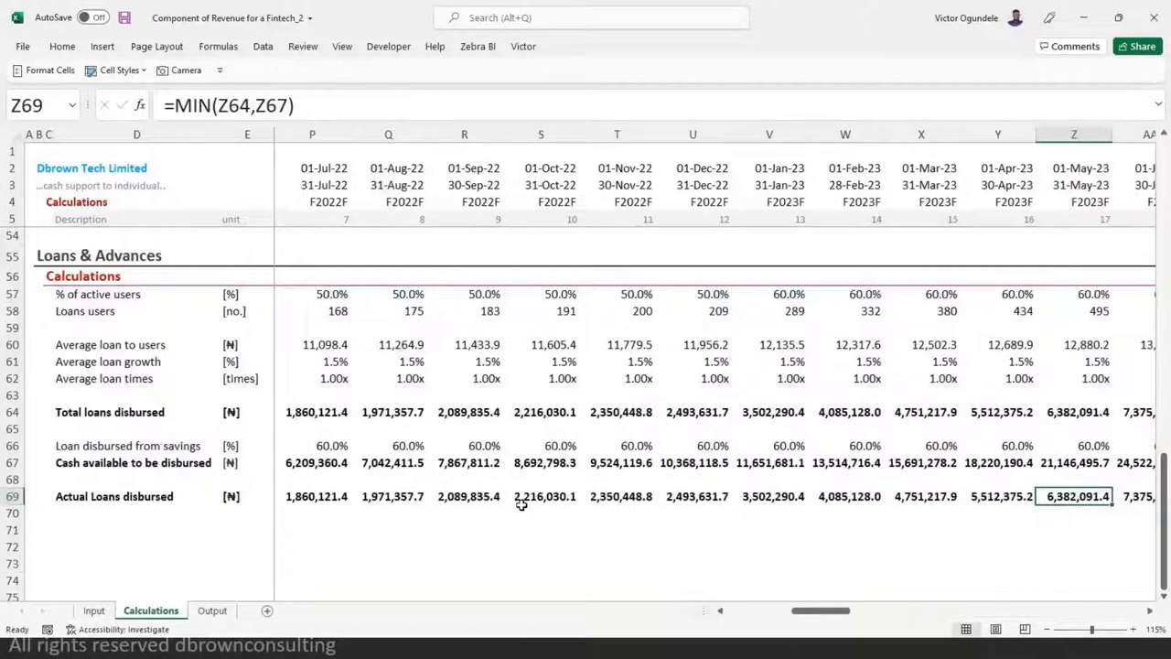
# - Enter 70, 75, 80 and 85 in K43:N43 on the Input sheet
pyautogui.press('Left')
pyautogui.press('Left')
pyautogui.press('Left')
pyautogui.press('Left')
pyautogui.press('Left')
pyautogui.press('Left')
pyautogui.press('Left')
pyautogui.press('Left')
pyautogui.press('Left')
pyautogui.press('Left')
pyautogui.press('Left')
pyautogui.press('Left')
pyautogui.press('Left')
pyautogui.press('Left')
pyautogui.press('Left')
pyautogui.press('Left')
pyautogui.press('Left')
pyautogui.press('Left')
pyautogui.press('Left')
pyautogui.press('Left')
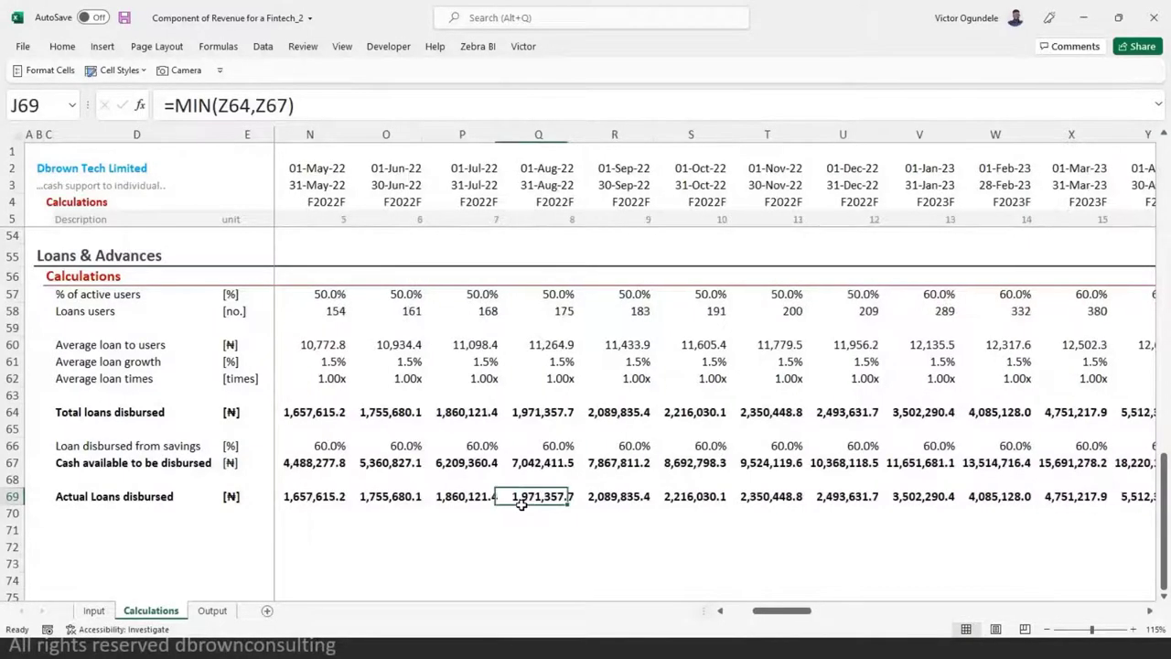
pyautogui.press('Right')
pyautogui.press('Right')
pyautogui.hotkey('ctrl', 'pageup')
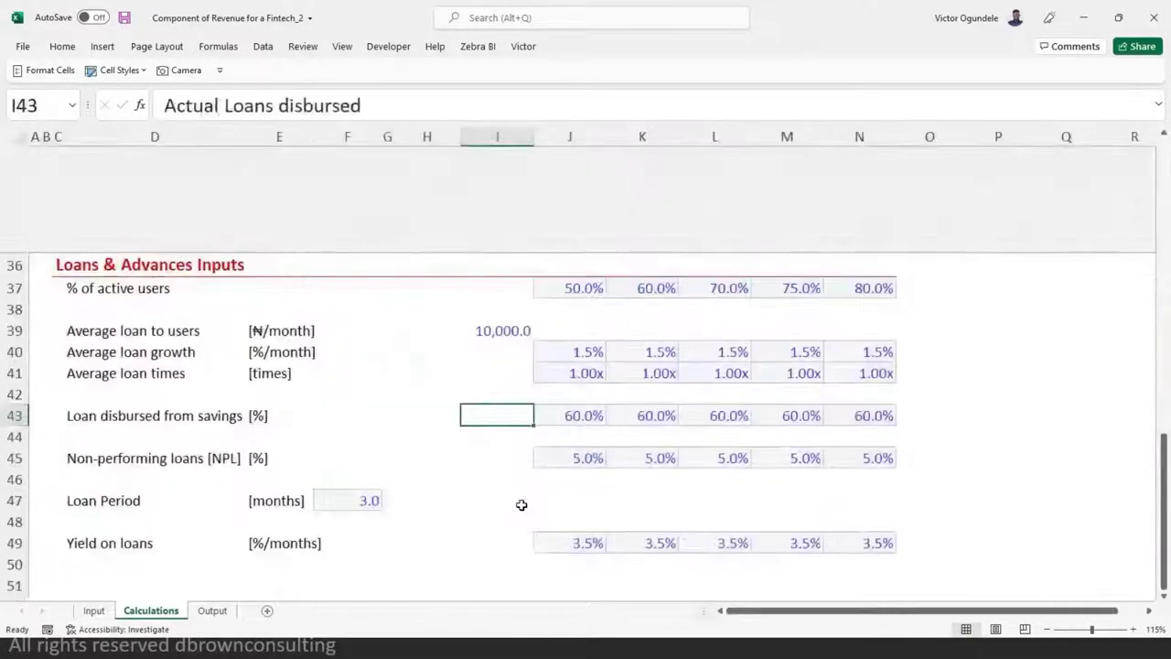
pyautogui.press('Right')
pyautogui.press('Right')
pyautogui.write('70')
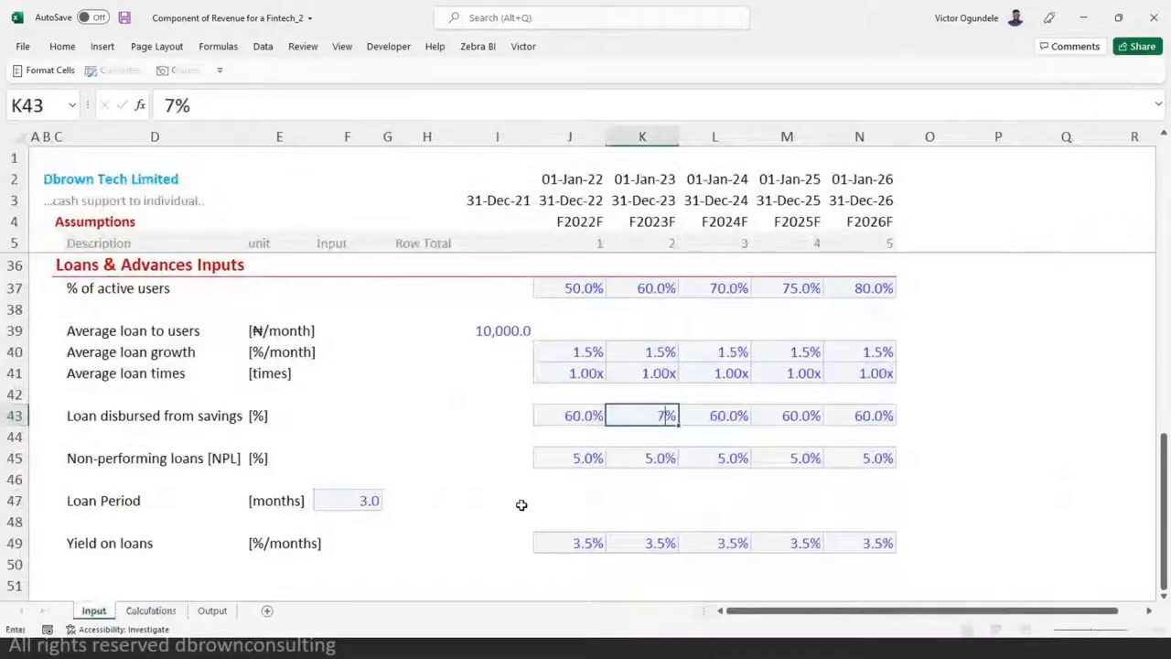
pyautogui.press('Right')
pyautogui.write('75')
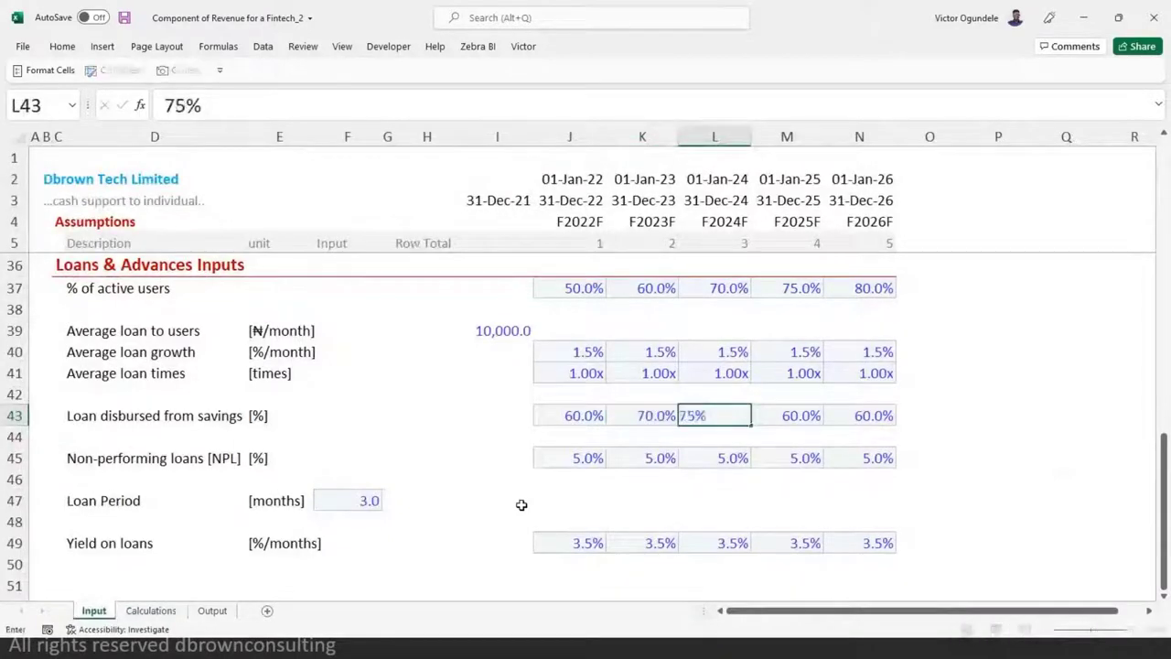
pyautogui.press('Right')
pyautogui.write('80')
pyautogui.press('Right')
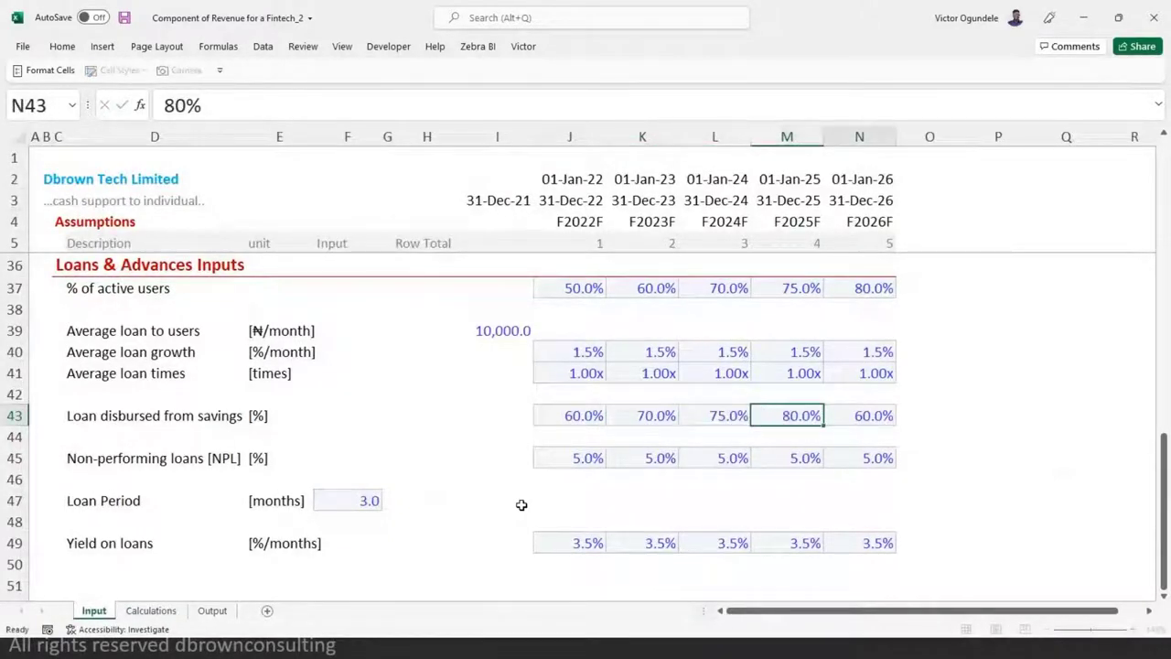
pyautogui.write('85')
pyautogui.hotkey('ctrl', 'Return')
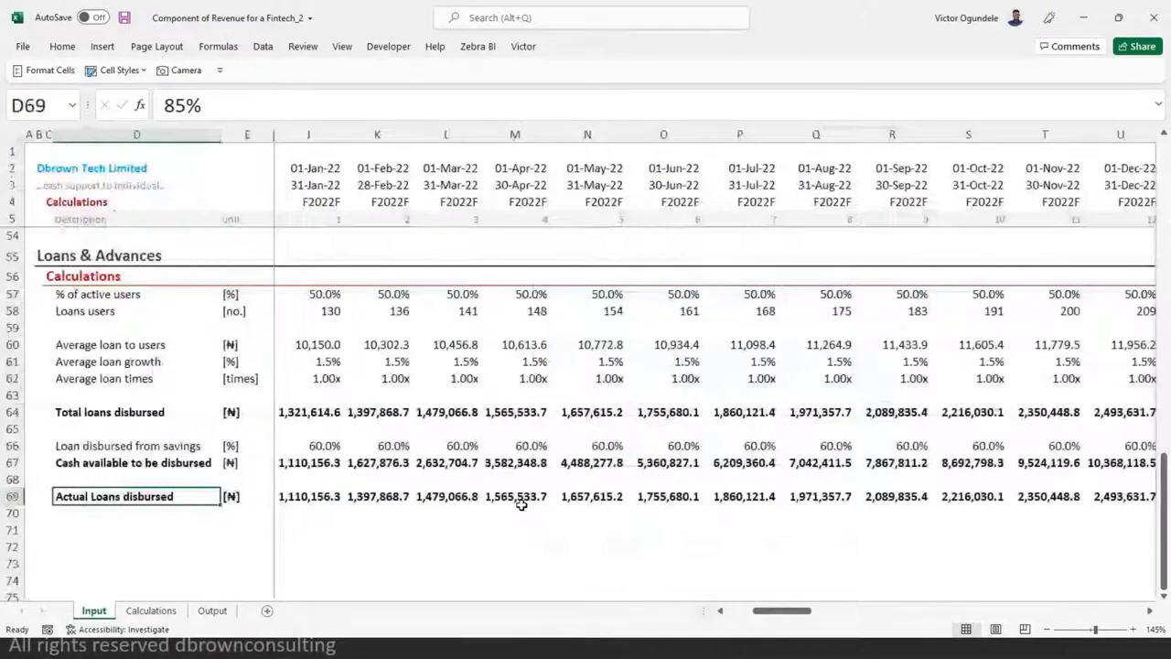
# - Add a bold, underlined 'Loans schedule' heading on the Calculations sheet
pyautogui.hotkey('ctrl', 'pagedown')
pyautogui.press('Down')
pyautogui.write('Loans')
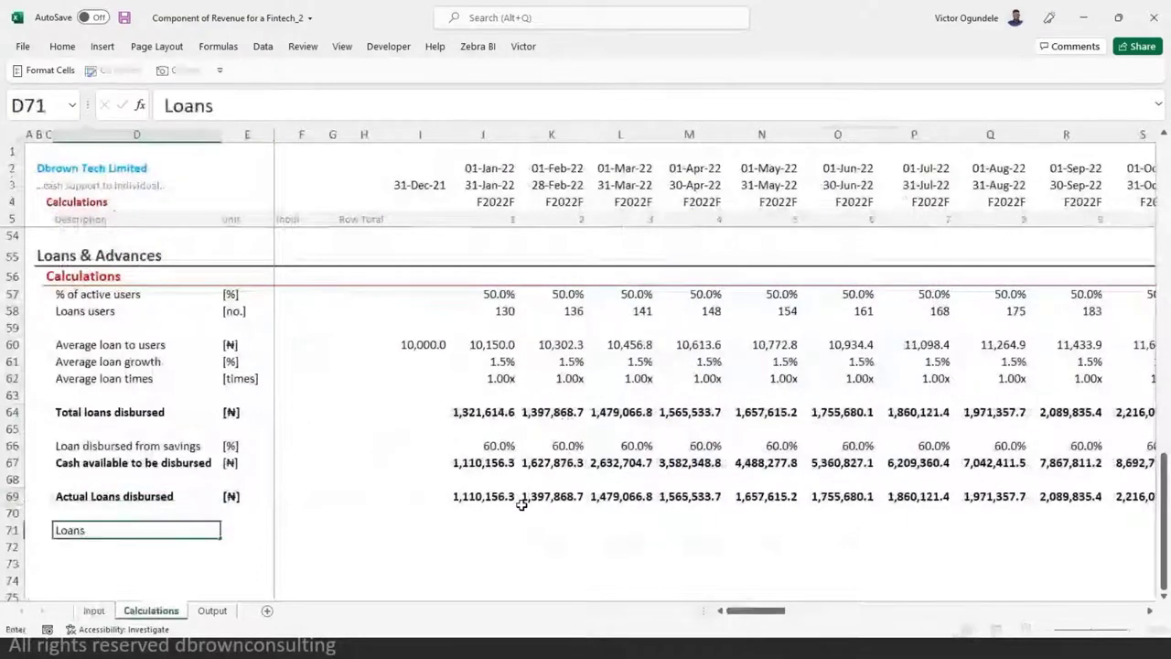
pyautogui.write(' schedule')
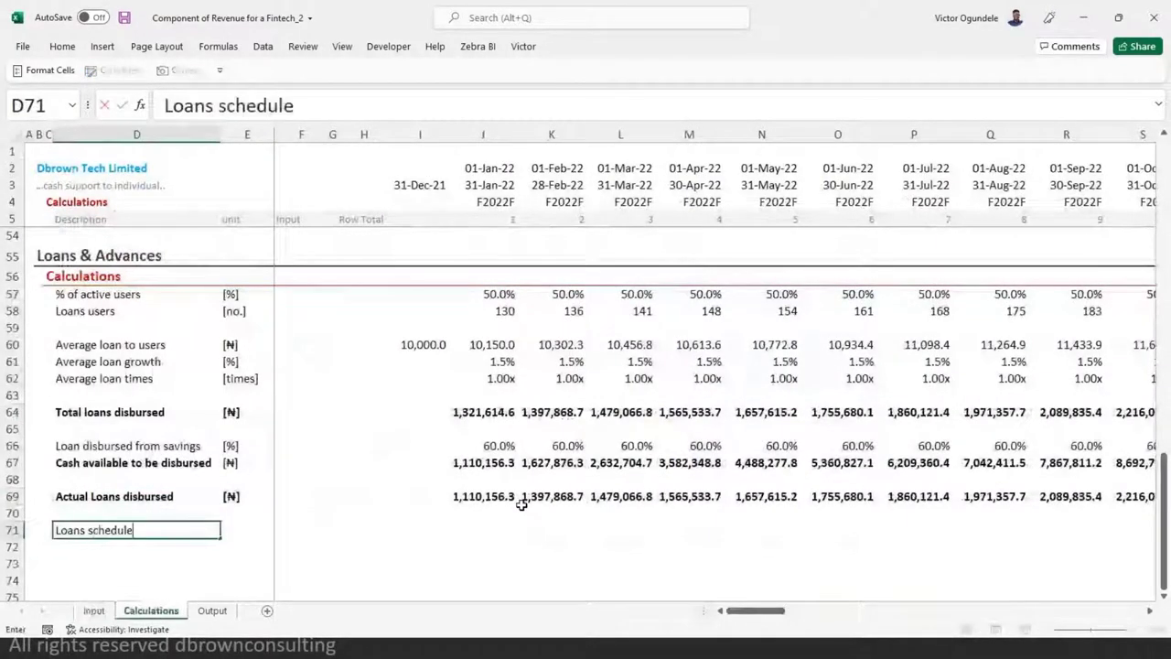
pyautogui.hotkey('ctrl', 'Return')
pyautogui.hotkey('ctrl', 'b')
pyautogui.hotkey('ctrl', 'u')
pyautogui.hotkey('ctrl', 'u')
# - Enter the labels 'Beginning loan balance' and 'Add: new loans disbursed' below the heading
pyautogui.press('Down')
pyautogui.write('Beg')
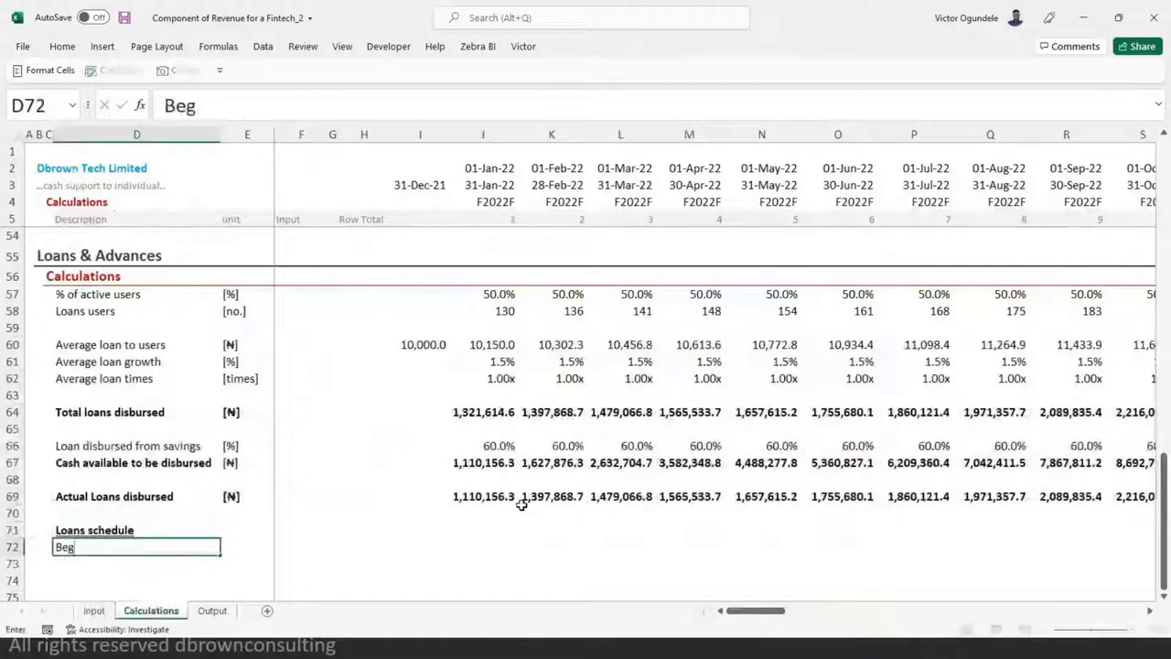
pyautogui.write('in=')
pyautogui.press('BackSpace')
pyautogui.write('n')
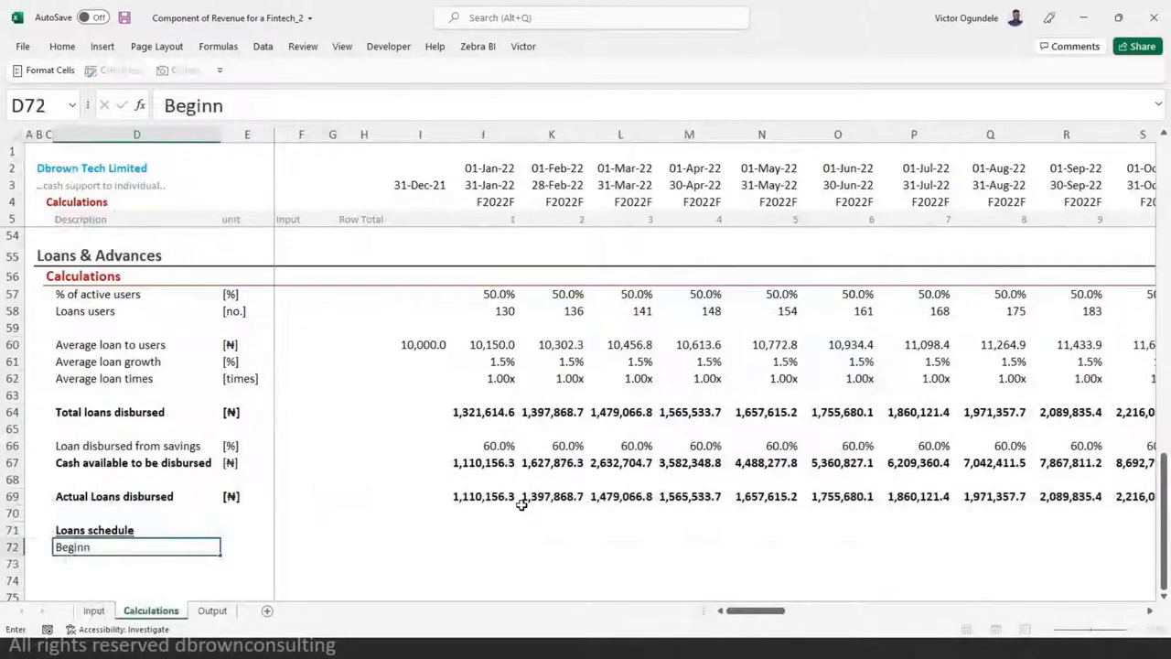
pyautogui.write('ing loan balance')
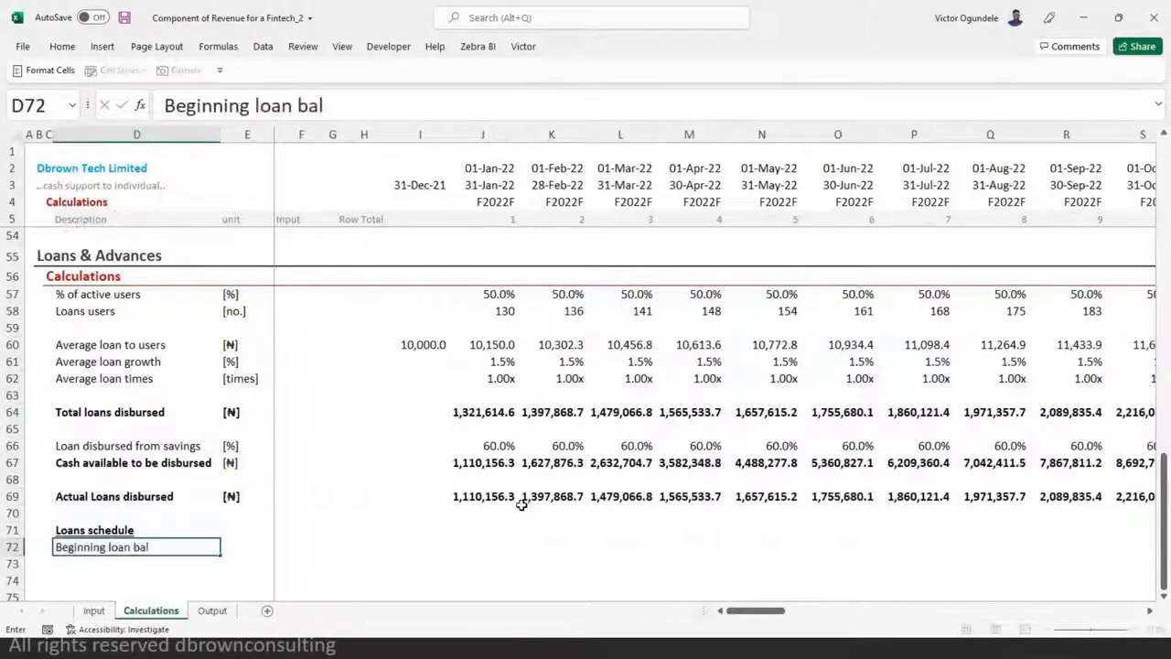
pyautogui.hotkey('ctrl', 'Return')
pyautogui.press('Down')
pyautogui.write('Add: ne')
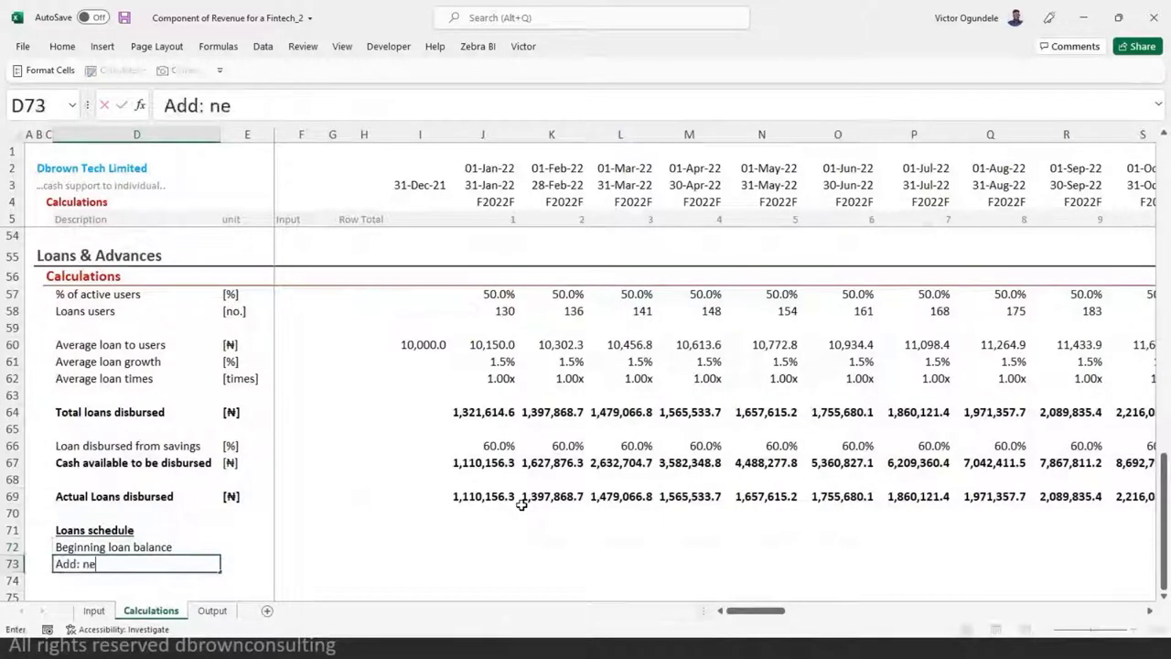
pyautogui.write('w loans ')
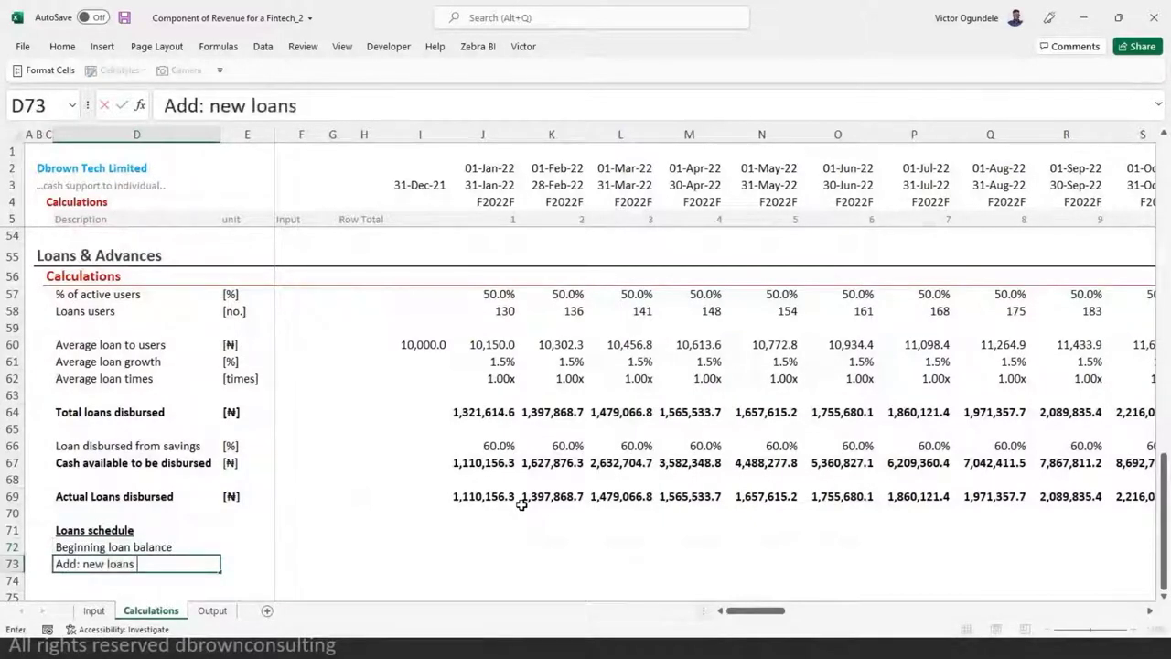
pyautogui.write('disbu')
pyautogui.press('BackSpace')
pyautogui.write('bursed')
pyautogui.press('Return')
pyautogui.press('Return')
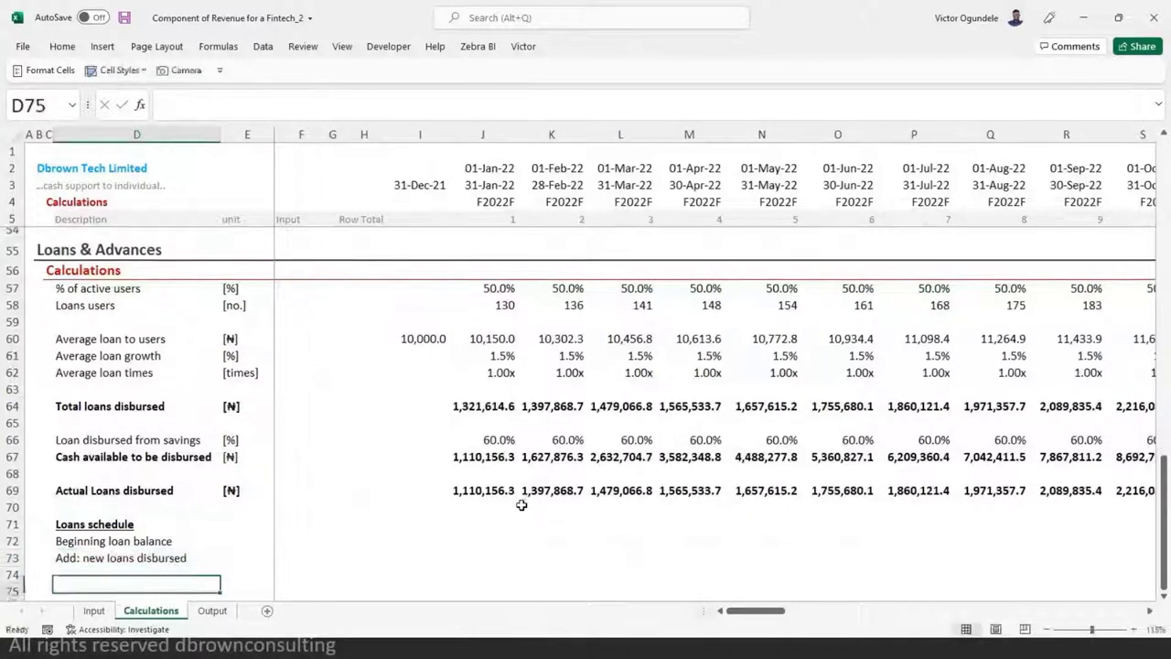
# - Add the 'Less: Repayment' and 'Less: Non Performing loan' labels
pyautogui.press('Up')
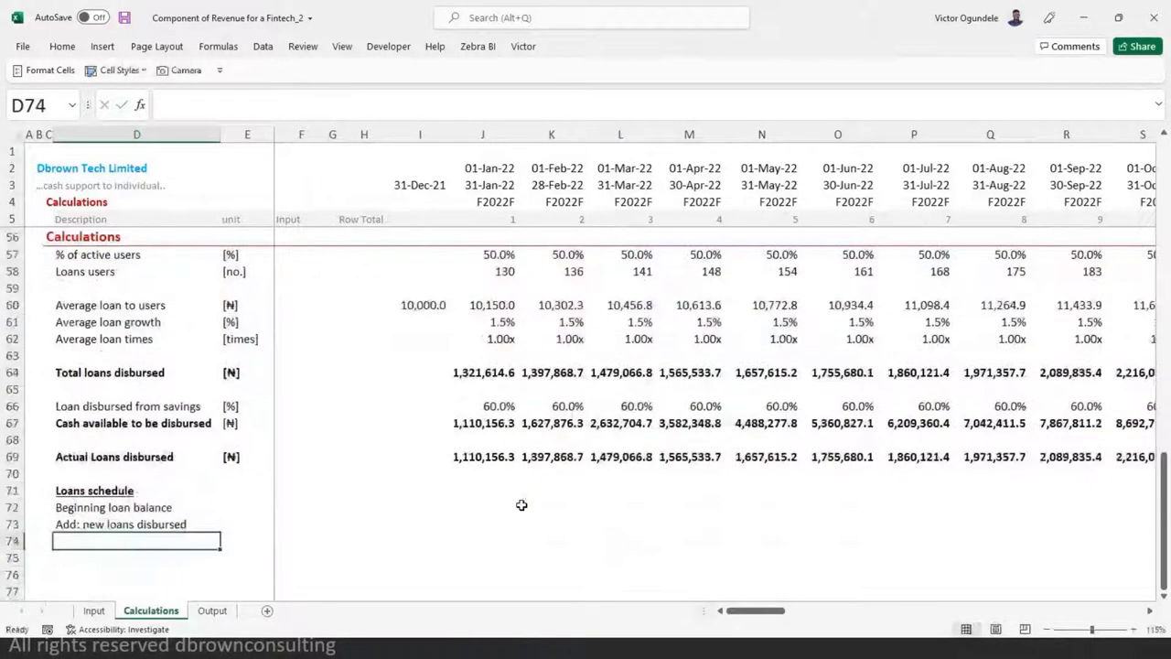
pyautogui.write('Less: NP')
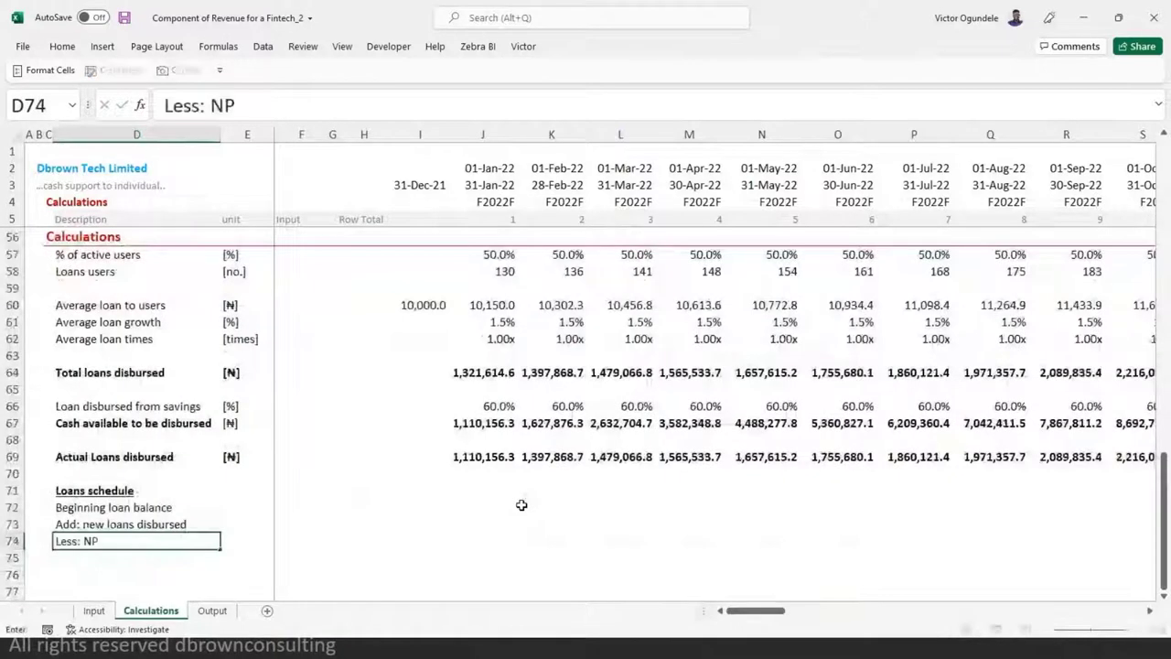
pyautogui.press('BackSpace')
pyautogui.press('BackSpace')
pyautogui.write('Re')
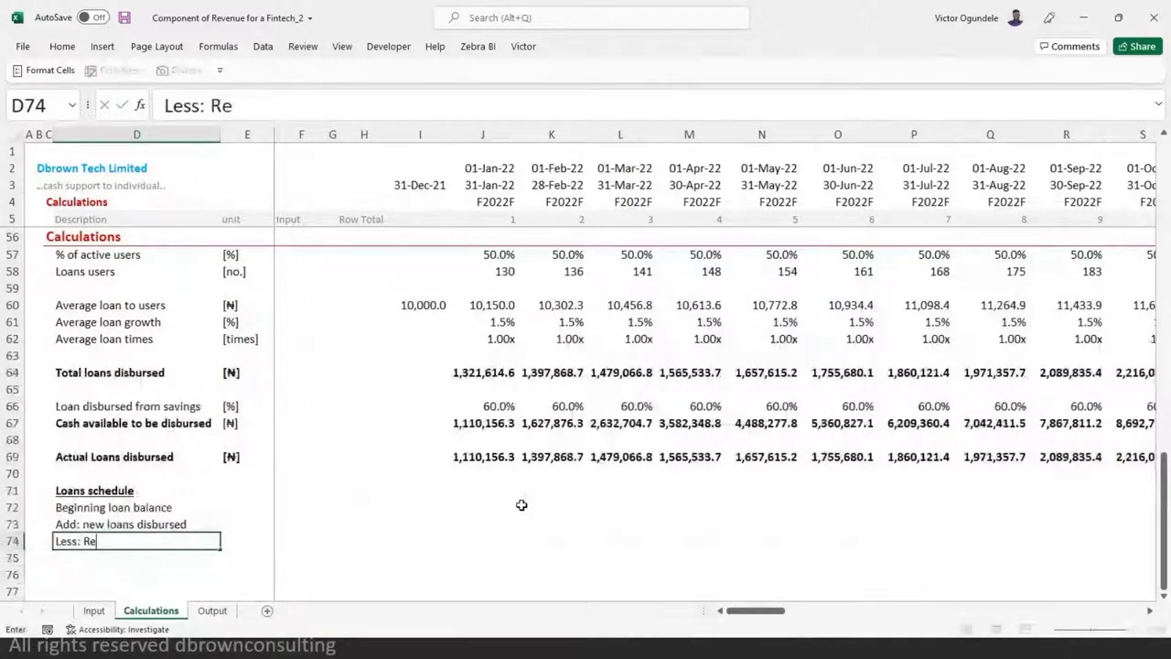
pyautogui.write('paymen t')
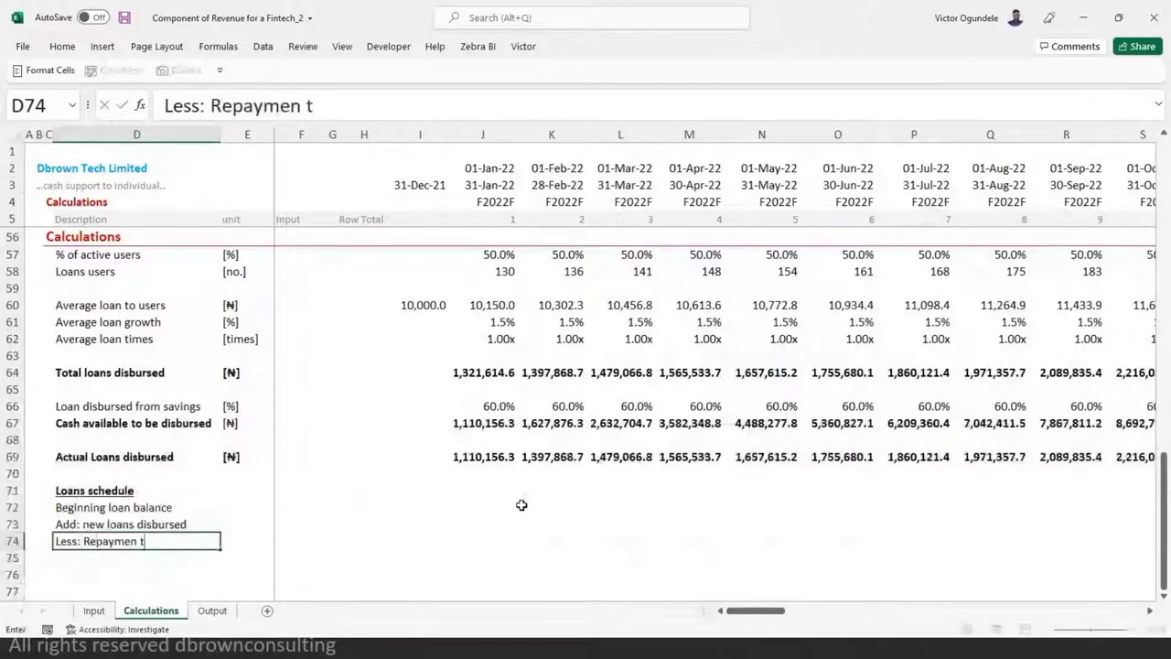
pyautogui.press('Return')
pyautogui.write('L')
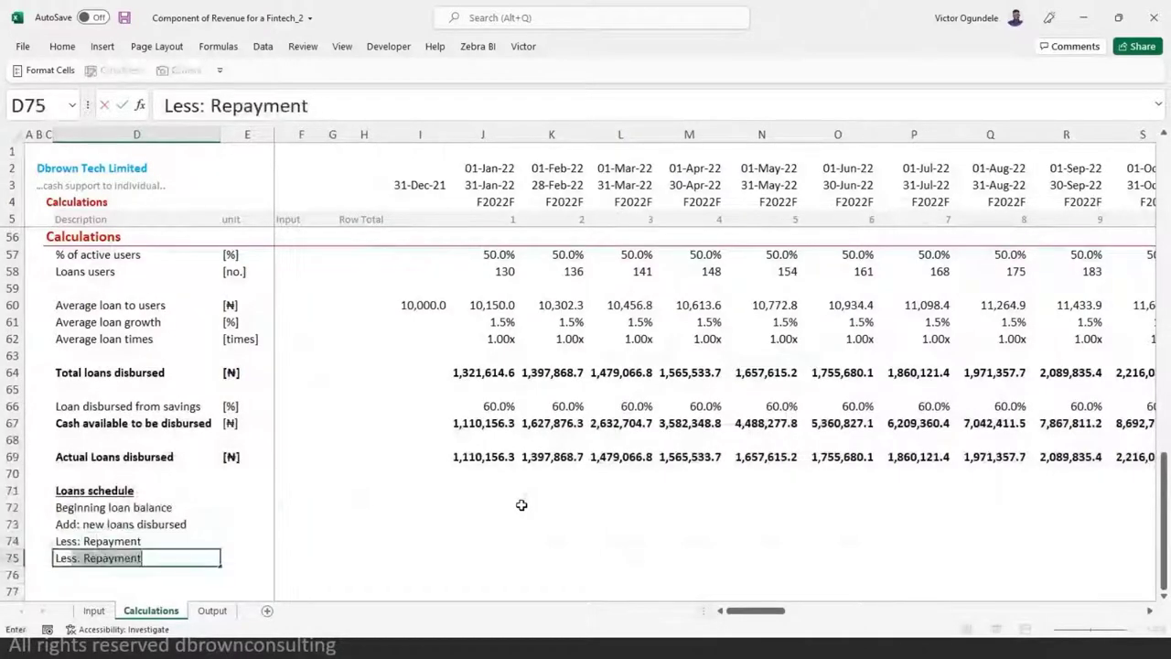
pyautogui.write('ess: NP')
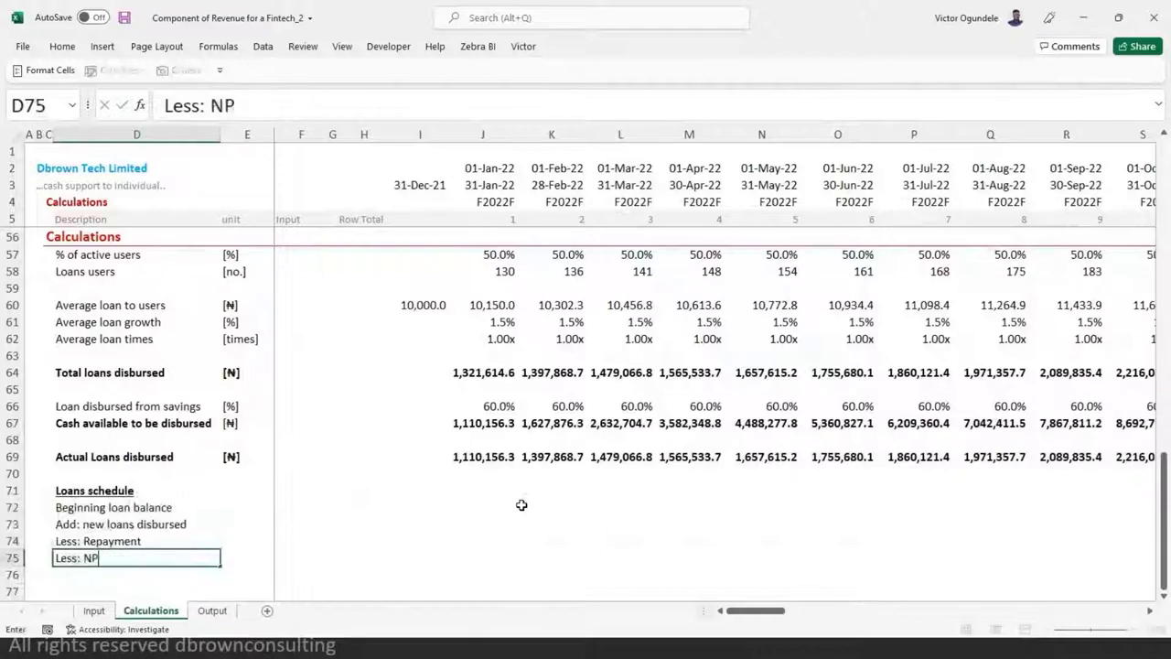
pyautogui.press('BackSpace')
pyautogui.write('on Performing loans')
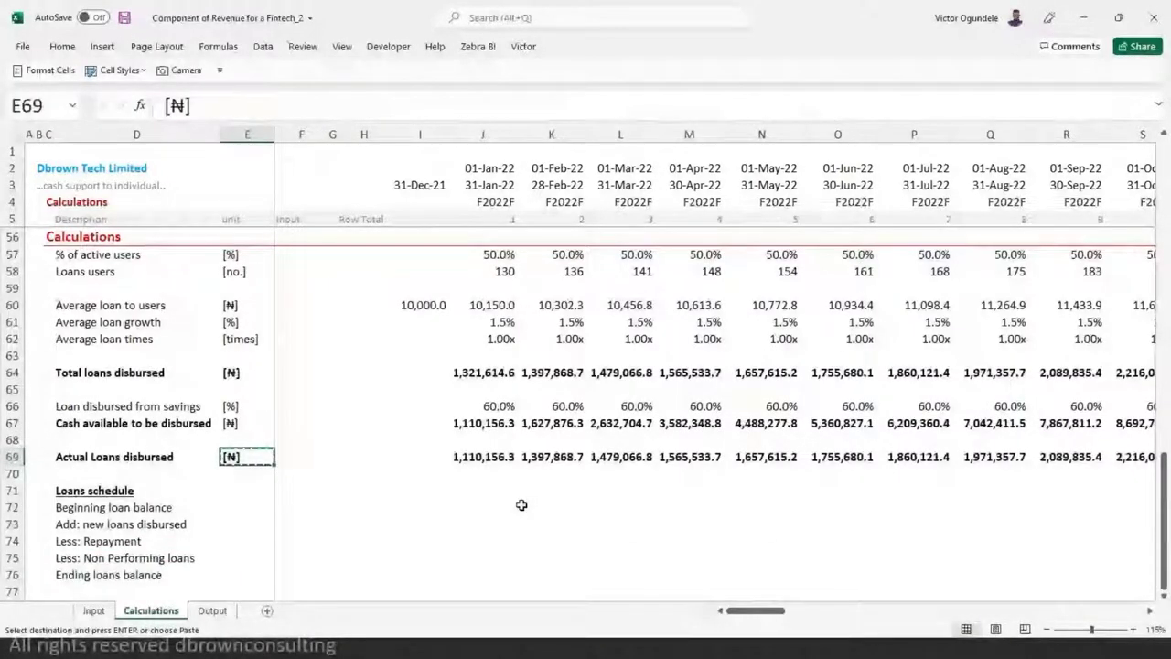
# - Paste the [₦] unit beside the schedule rows and give the ending balance row a Total style
pyautogui.scroll(-2, 522, 505)
pyautogui.moveTo(247, 414); pyautogui.dragTo(247, 481)
pyautogui.write('[₦] [₦] [₦] [₦] [₦]')
pyautogui.press('Escape')
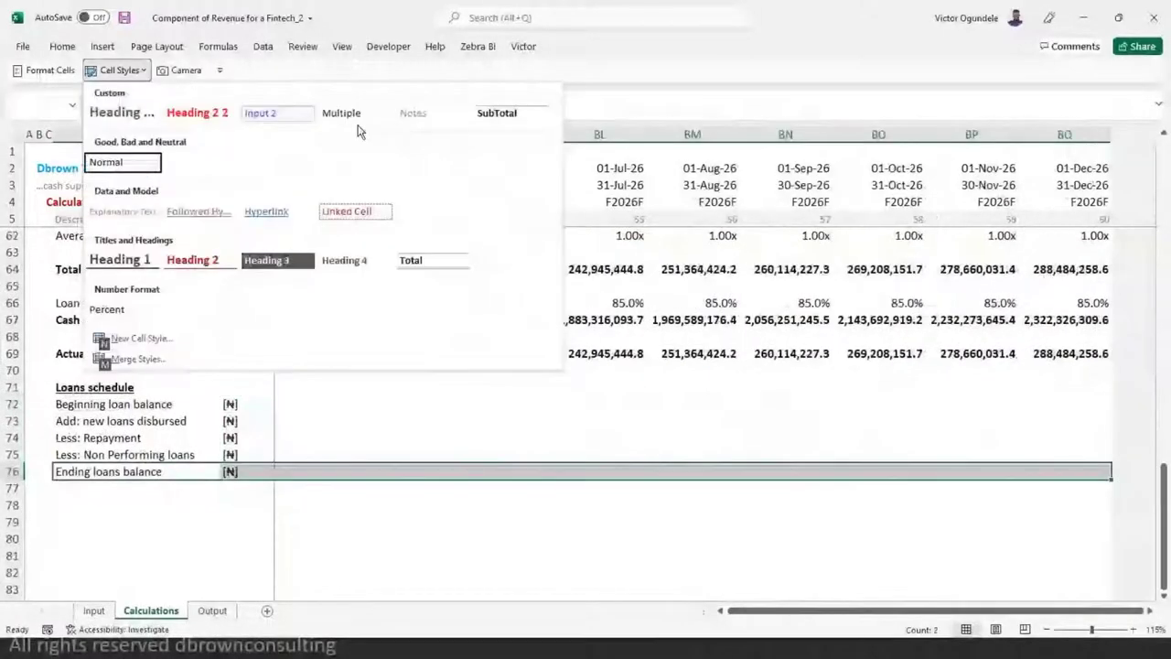
pyautogui.click(355, 120)
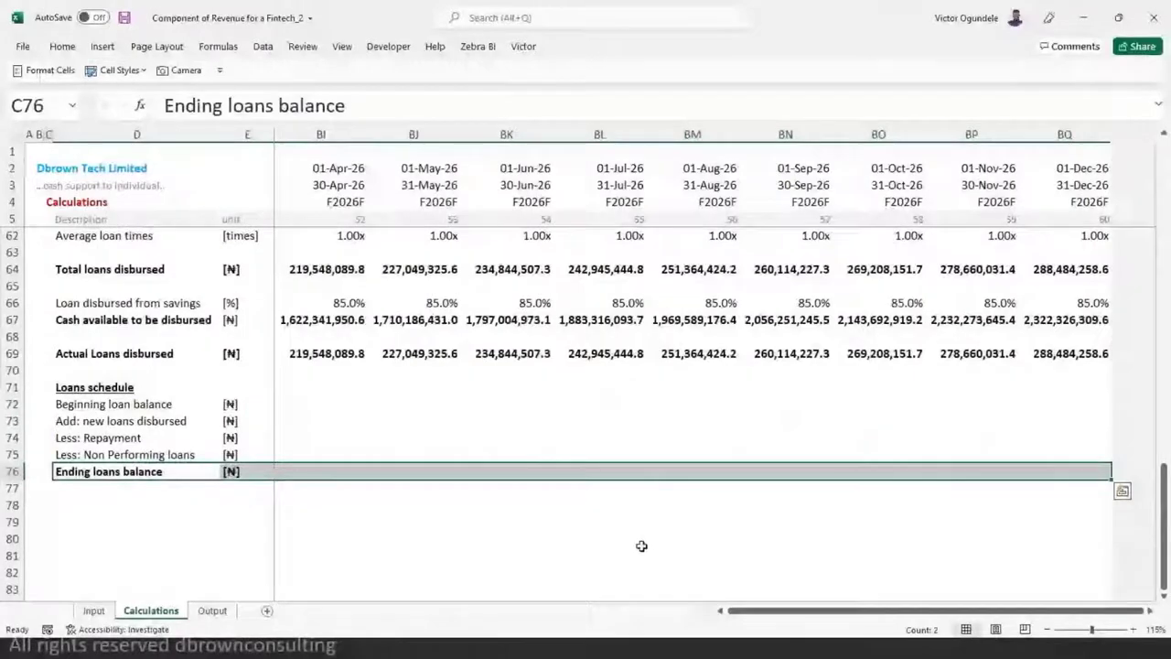
# - Link January's beginning balance to the prior ending balance and new loans to Actual Loans disbursed (1,110,156.3)
pyautogui.press('Home')
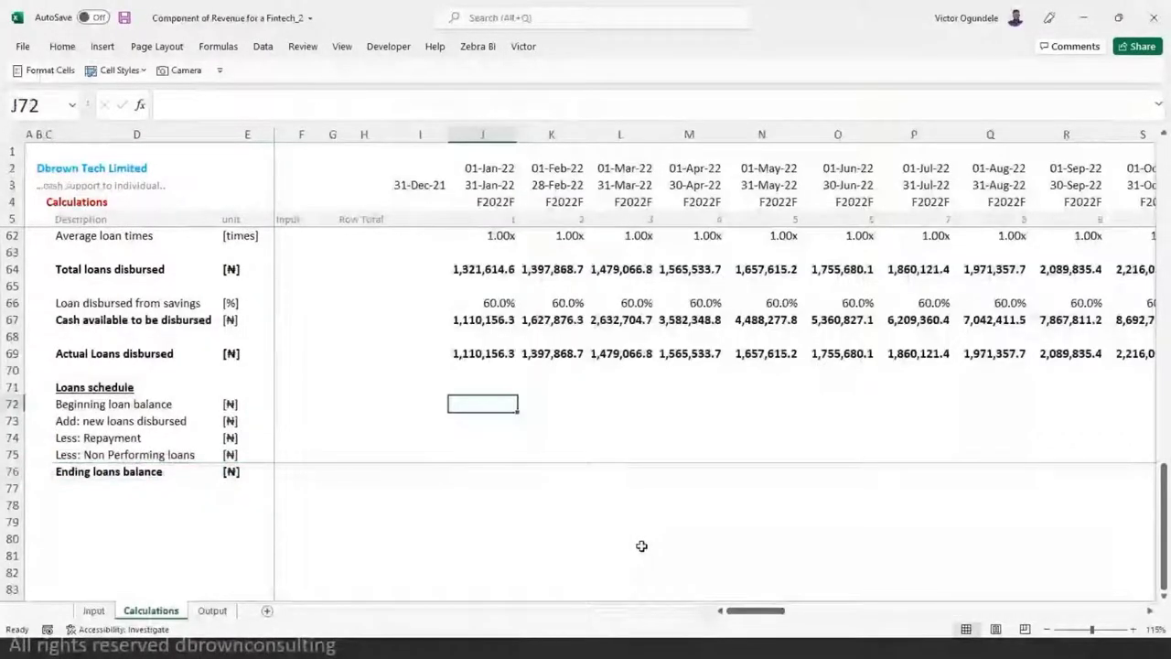
pyautogui.write('=')
pyautogui.press('Left')
pyautogui.press('Down')
pyautogui.press('Down')
pyautogui.press('Down')
pyautogui.press('Down')
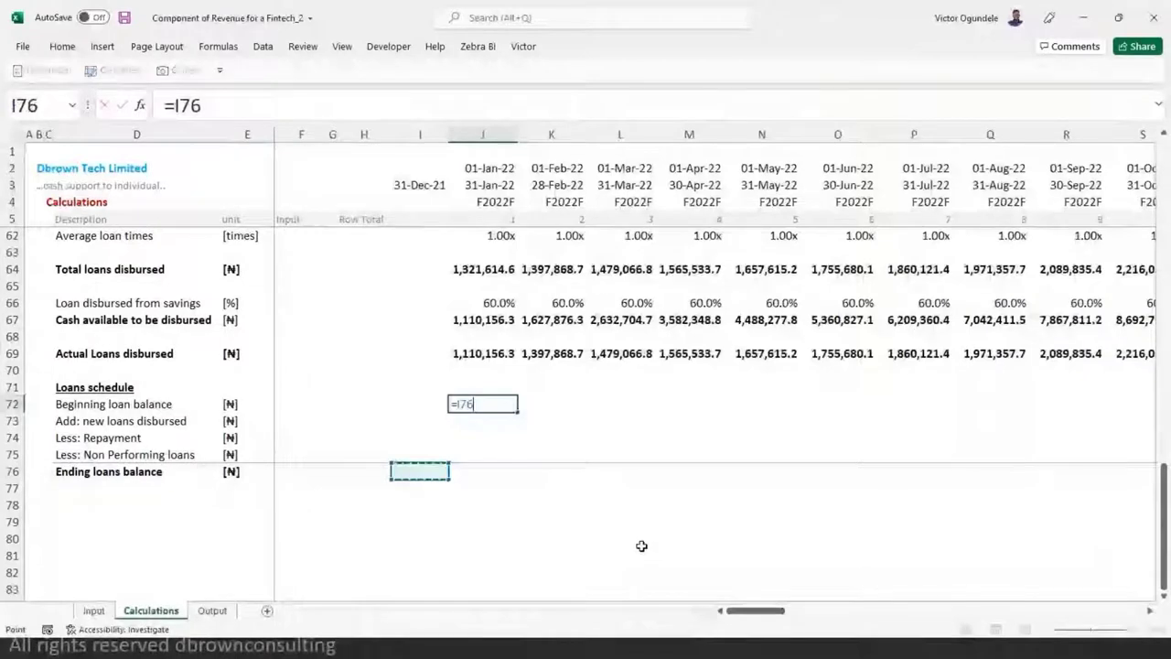
pyautogui.press('Return')
pyautogui.write('=')
pyautogui.press('Up')
pyautogui.press('Up')
pyautogui.press('Up')
pyautogui.press('Up')
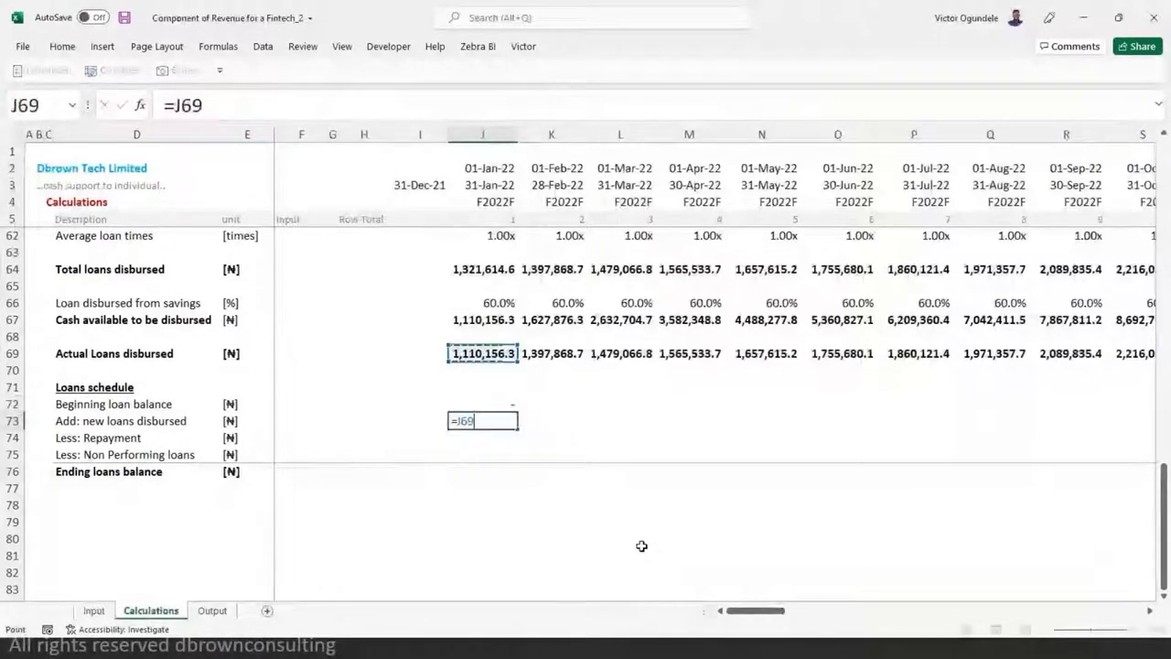
pyautogui.hotkey('ctrl', 'Return')
pyautogui.press('Return')
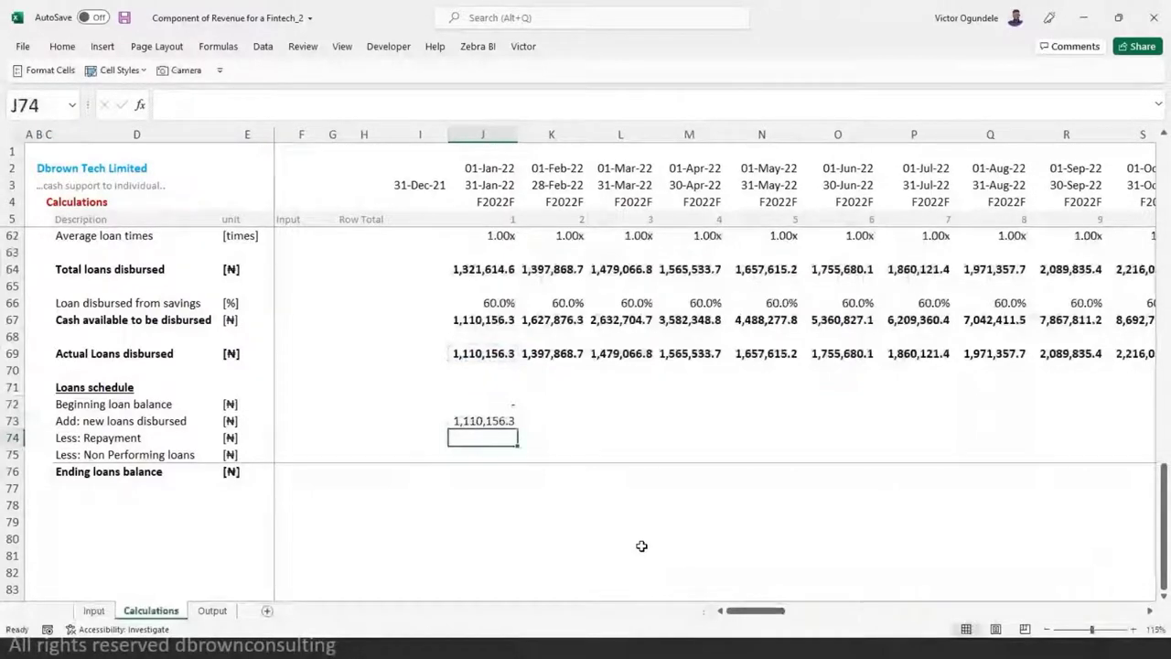
pyautogui.press('Down')
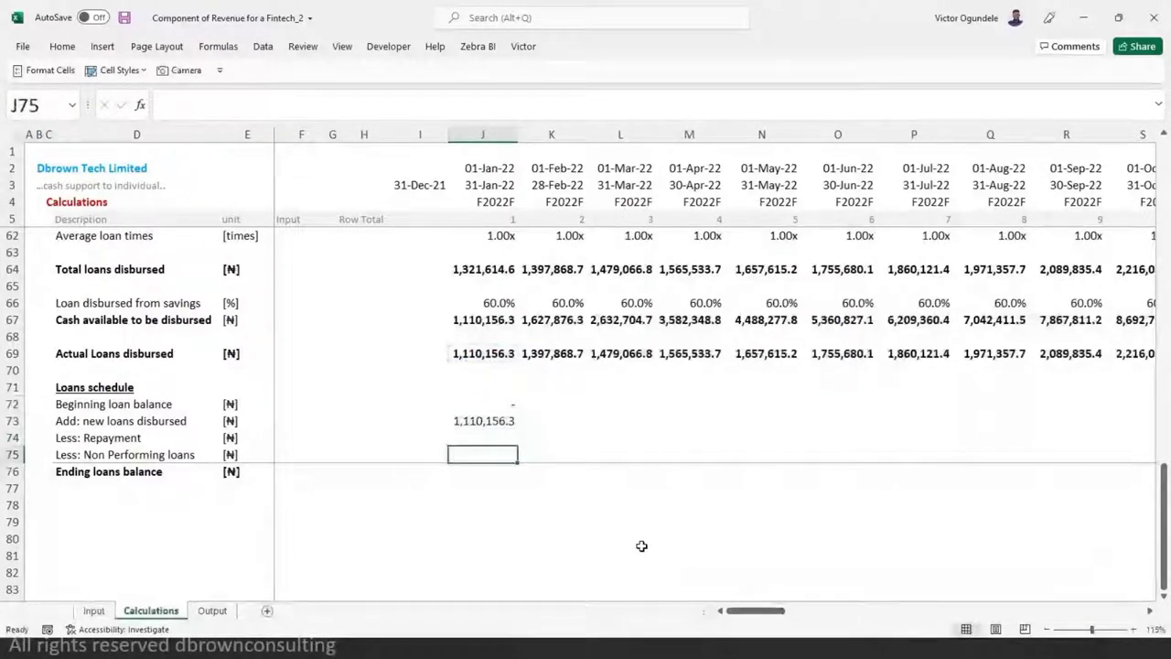
pyautogui.press('Up')
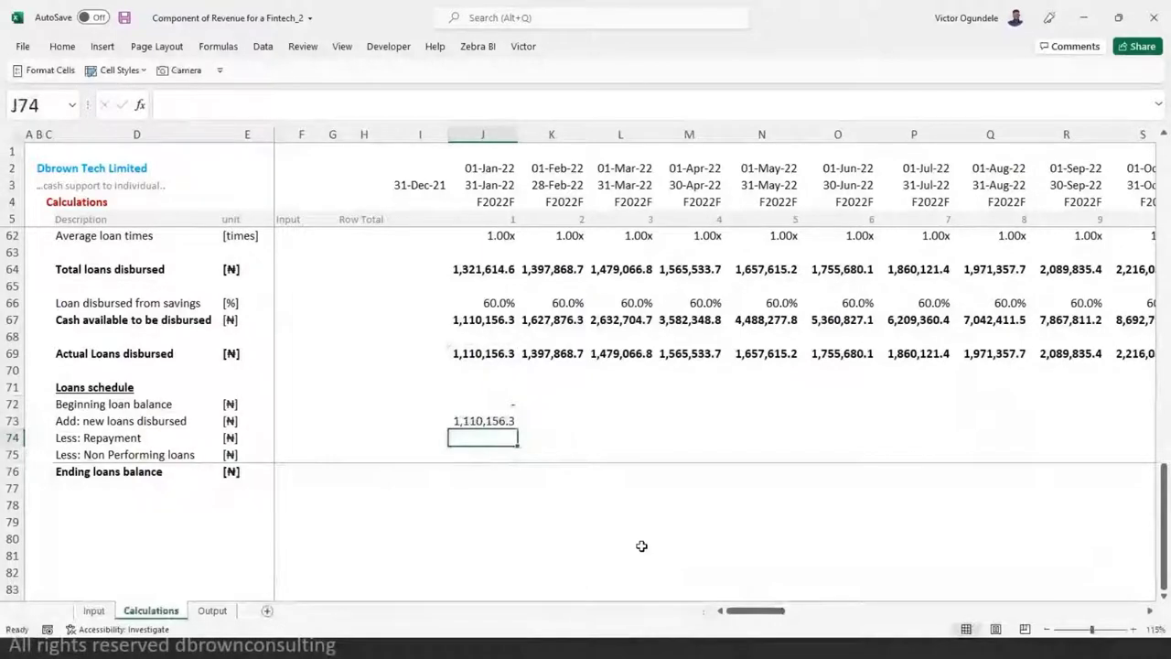
pyautogui.press('Up')
pyautogui.press('Up')
pyautogui.press('Up')
pyautogui.press('Up')
pyautogui.press('Up')
pyautogui.press('Up')
pyautogui.press('Up')
pyautogui.press('Up')
pyautogui.press('Up')
pyautogui.press('Up')
pyautogui.press('Up')
pyautogui.press('Up')
pyautogui.press('Up')
pyautogui.press('Up')
pyautogui.press('Up')
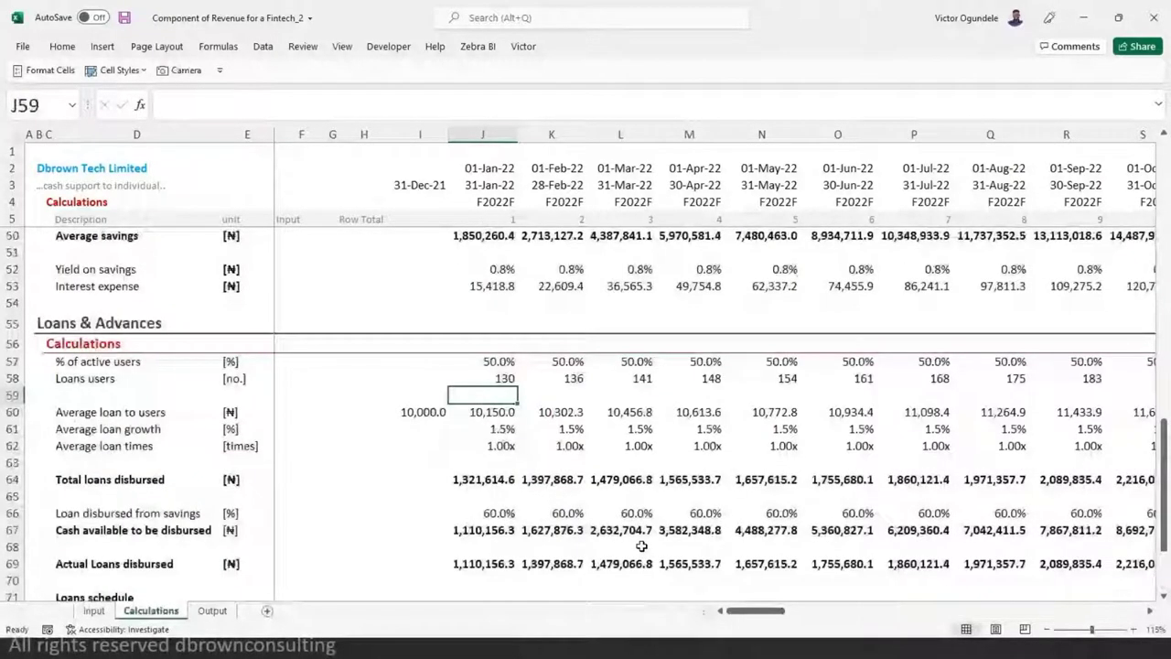
# - Insert a new row above Total loans disbursed with unit [%]
pyautogui.press('Down')
pyautogui.press('Down')
pyautogui.press('Down')
pyautogui.press('Down')
pyautogui.press('Down')
pyautogui.press('Left')
pyautogui.press('Left')
pyautogui.press('Left')
pyautogui.press('Left')
pyautogui.press('Left')
pyautogui.press('Left')
pyautogui.hotkey('shift', 'space')
pyautogui.hotkey('ctrl', 'shift', '+')
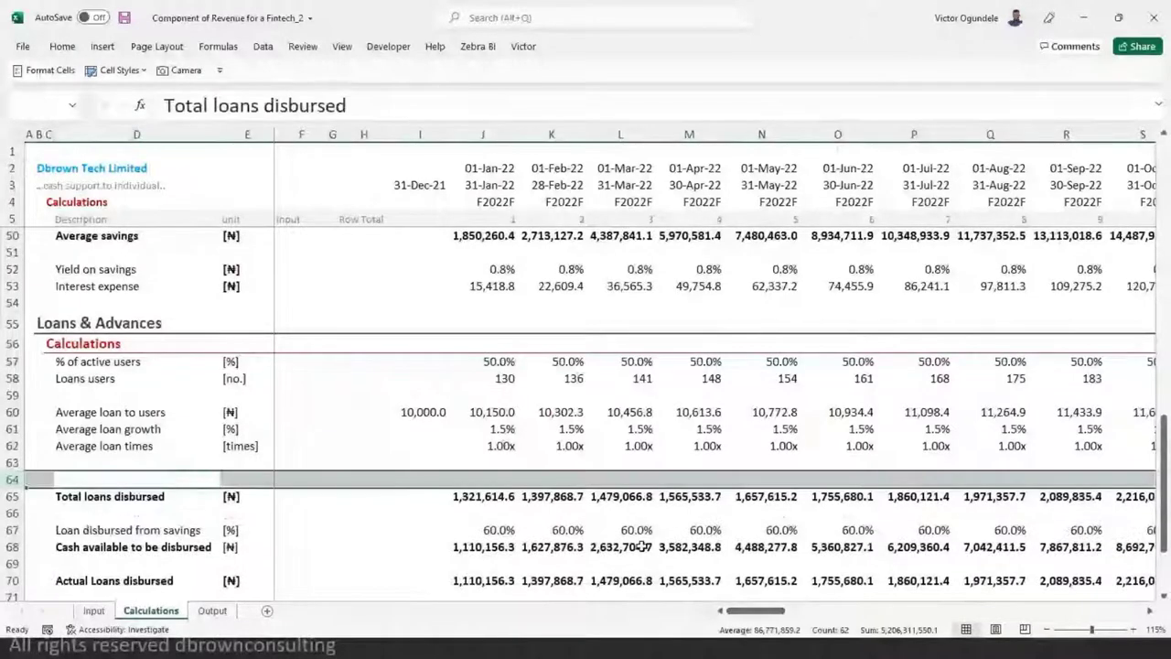
pyautogui.write('=')
pyautogui.hotkey('ctrl', 'pageup')
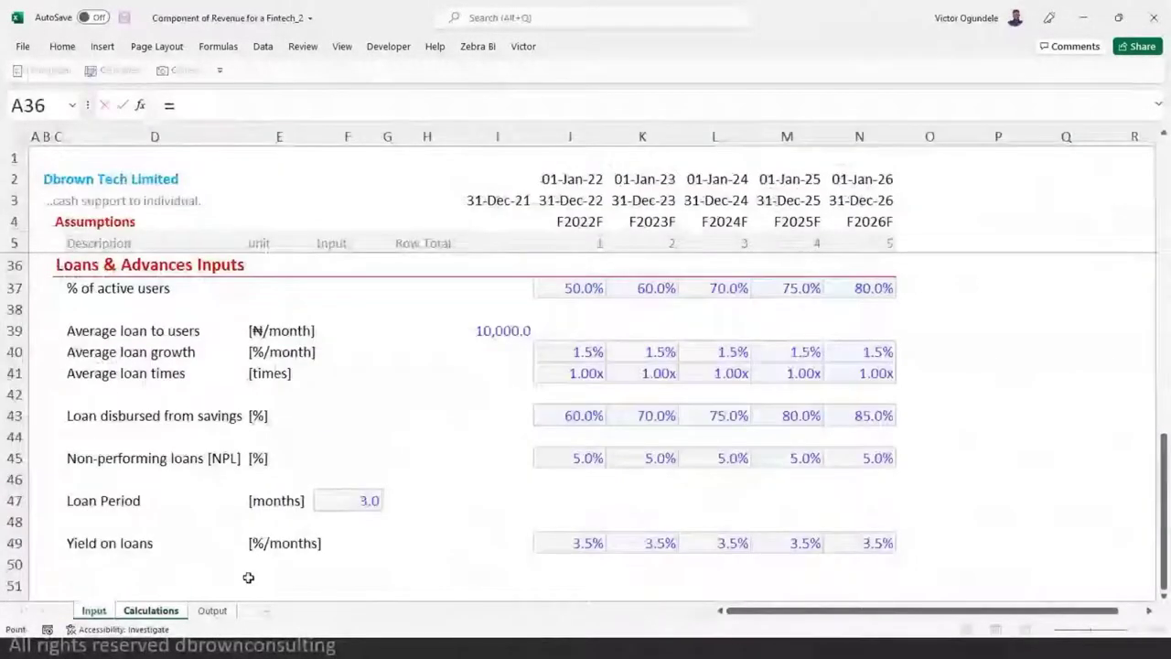
pyautogui.press('Escape')
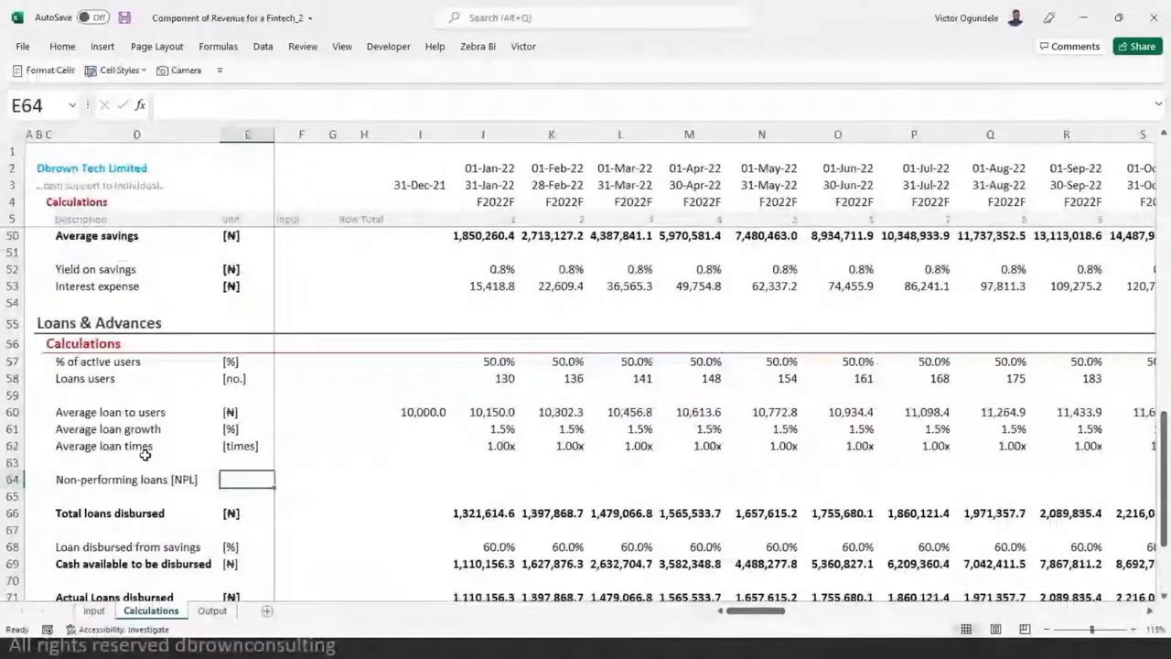
pyautogui.write('0')
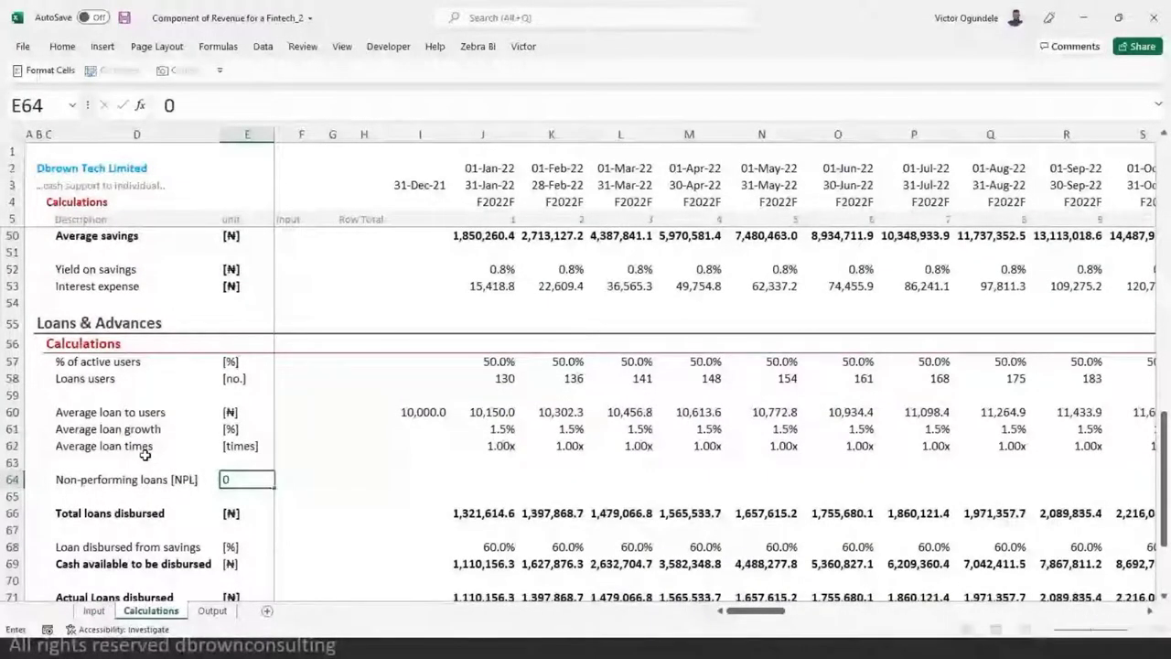
pyautogui.press('BackSpace')
pyautogui.write('[%]')
pyautogui.hotkey('ctrl', 'Return')
# - Copy the Average loan growth LOOKUP into the new row and point it at input row $N45
pyautogui.press('Right')
pyautogui.press('Right')
pyautogui.press('Right')
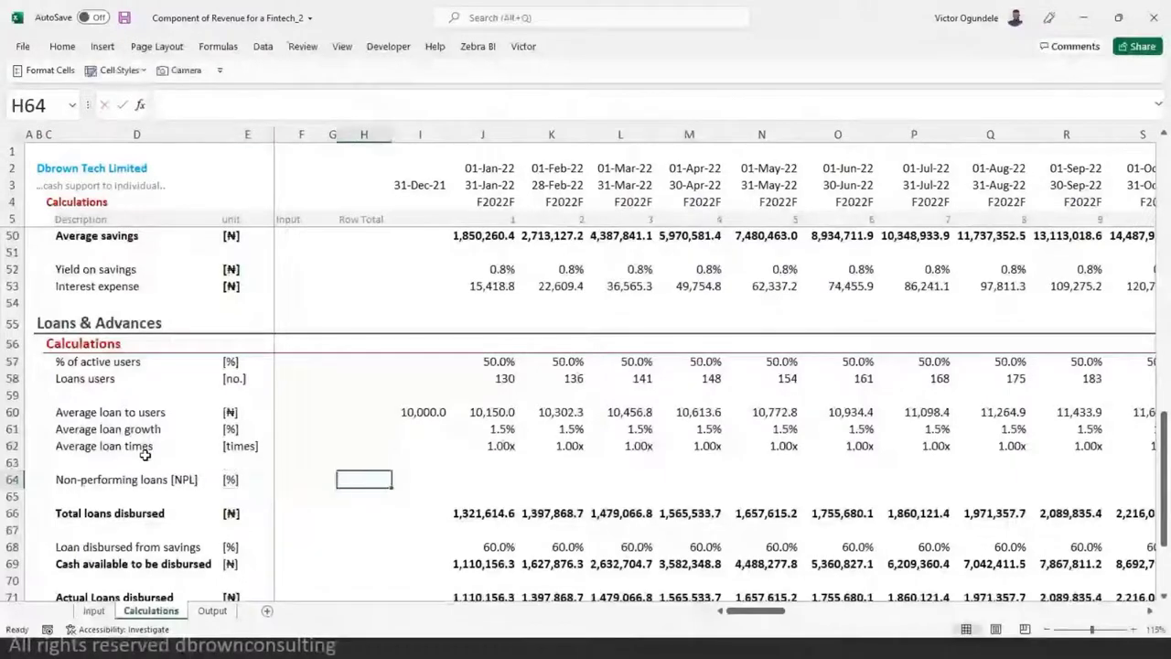
pyautogui.press('Right')
pyautogui.press('Right')
pyautogui.press('Up')
pyautogui.press('Up')
pyautogui.press('Up')
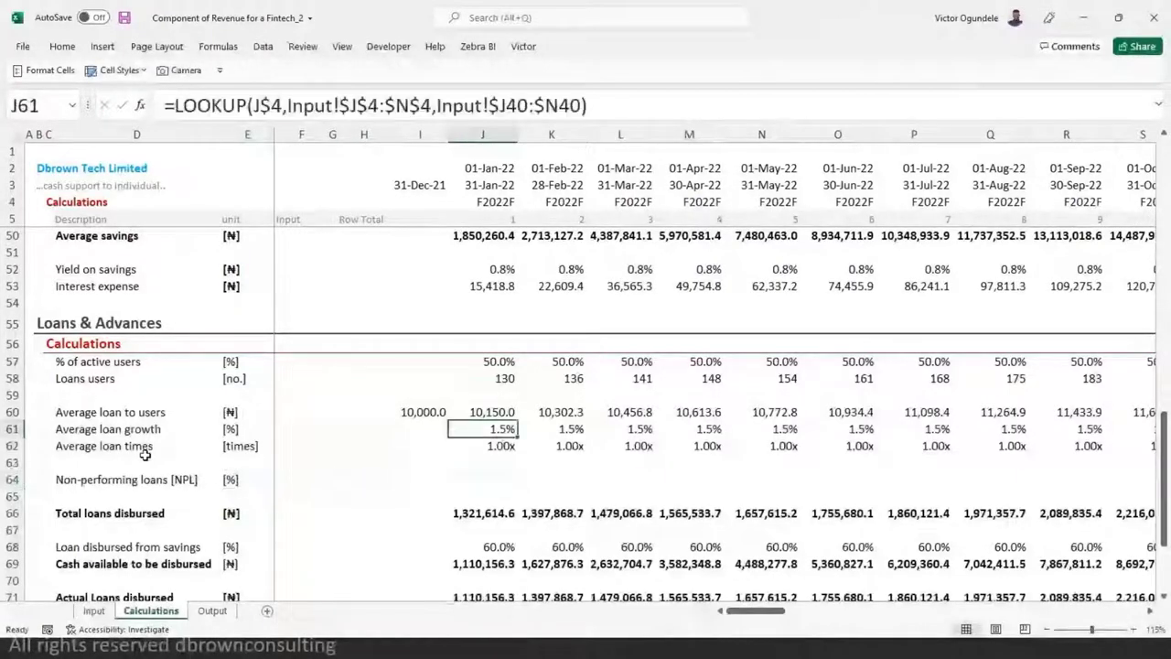
pyautogui.hotkey('ctrl', 'c')
pyautogui.press('Down')
pyautogui.press('Down')
pyautogui.press('Down')
pyautogui.hotkey('ctrl', 'v')
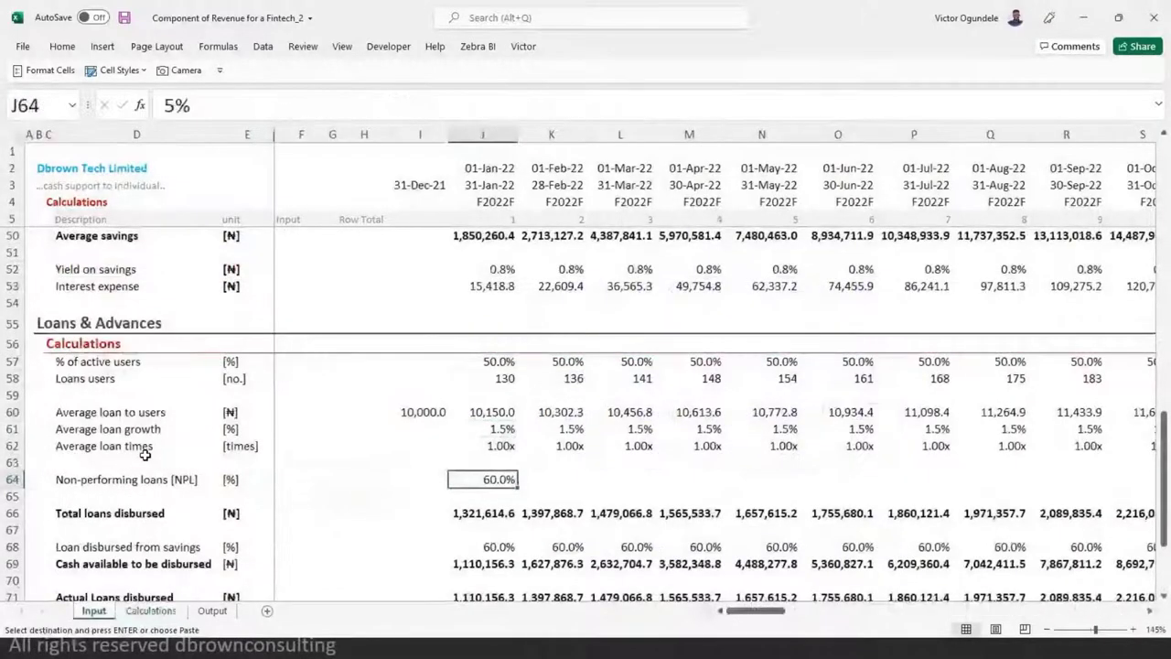
pyautogui.click(557, 105)
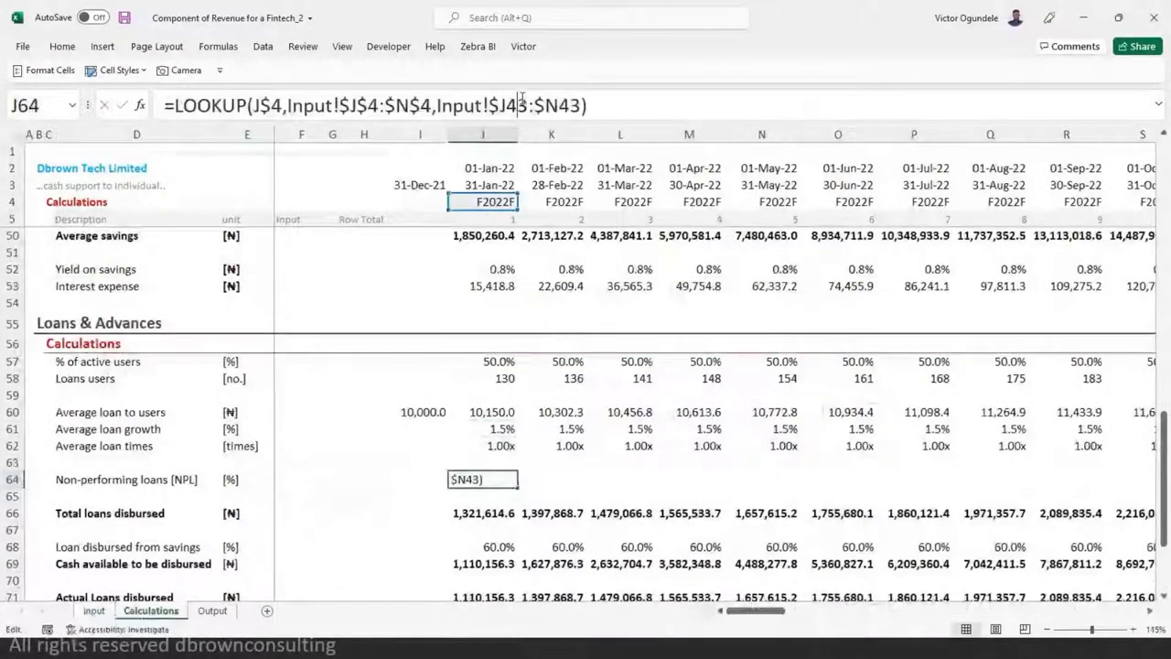
pyautogui.press('Right')
pyautogui.hotkey('shift', 'End')
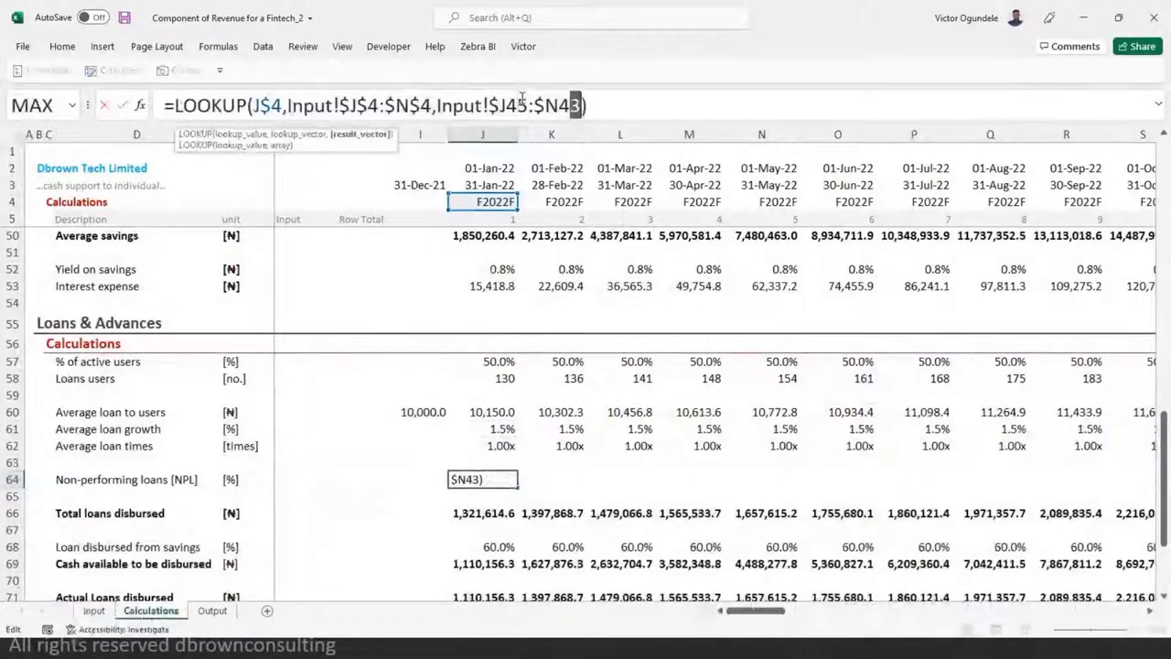
pyautogui.write('5')
pyautogui.hotkey('ctrl', 'Return')
# - Fill the NPL lookup across all months to BQ64, showing 5.0%
pyautogui.hotkey('ctrl', 'shift', 'Right')
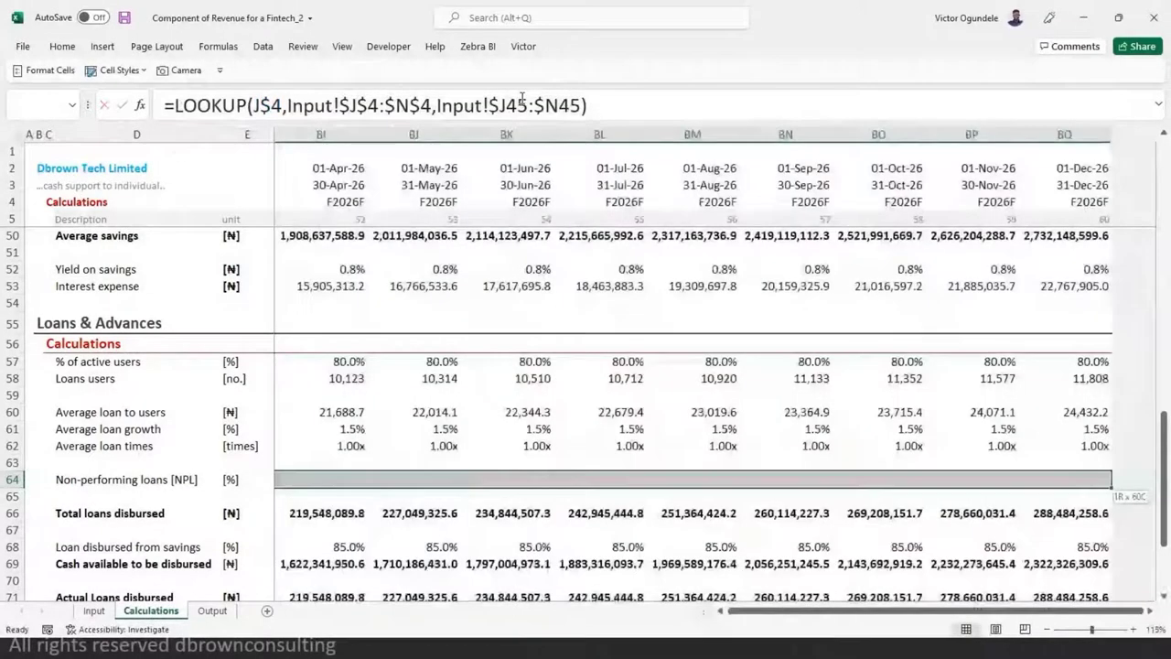
pyautogui.hotkey('ctrl', 'r')
pyautogui.press('Home')
pyautogui.press('Right')
pyautogui.press('Right')
pyautogui.press('Right')
pyautogui.press('Right')
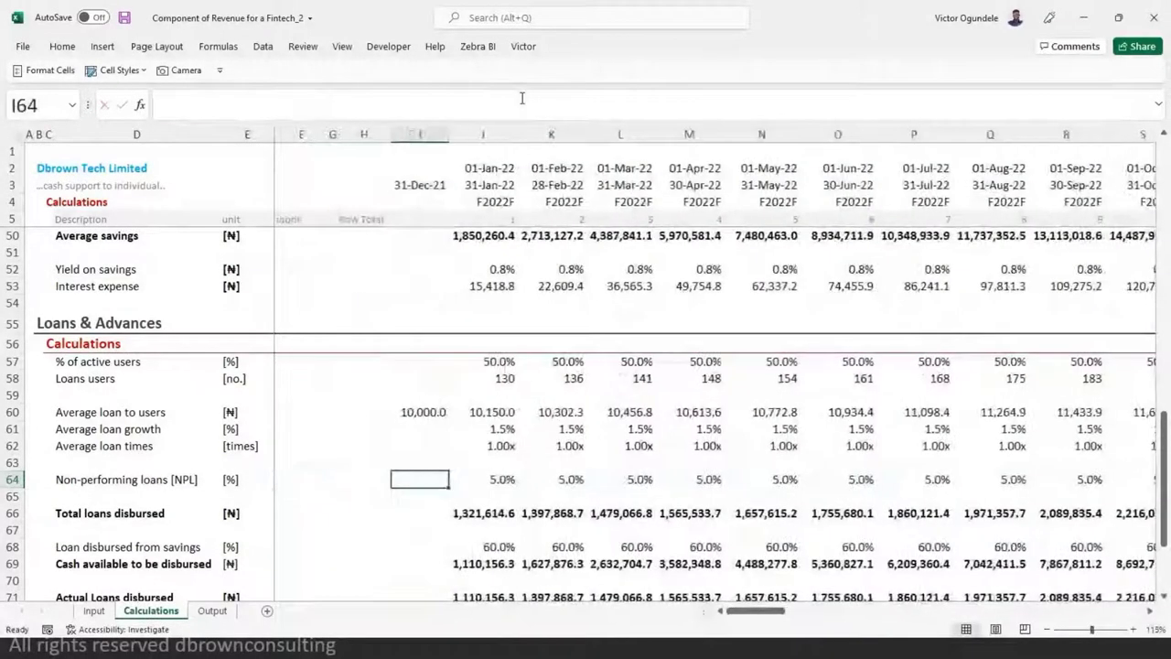
pyautogui.scroll(-2, 528, 494)
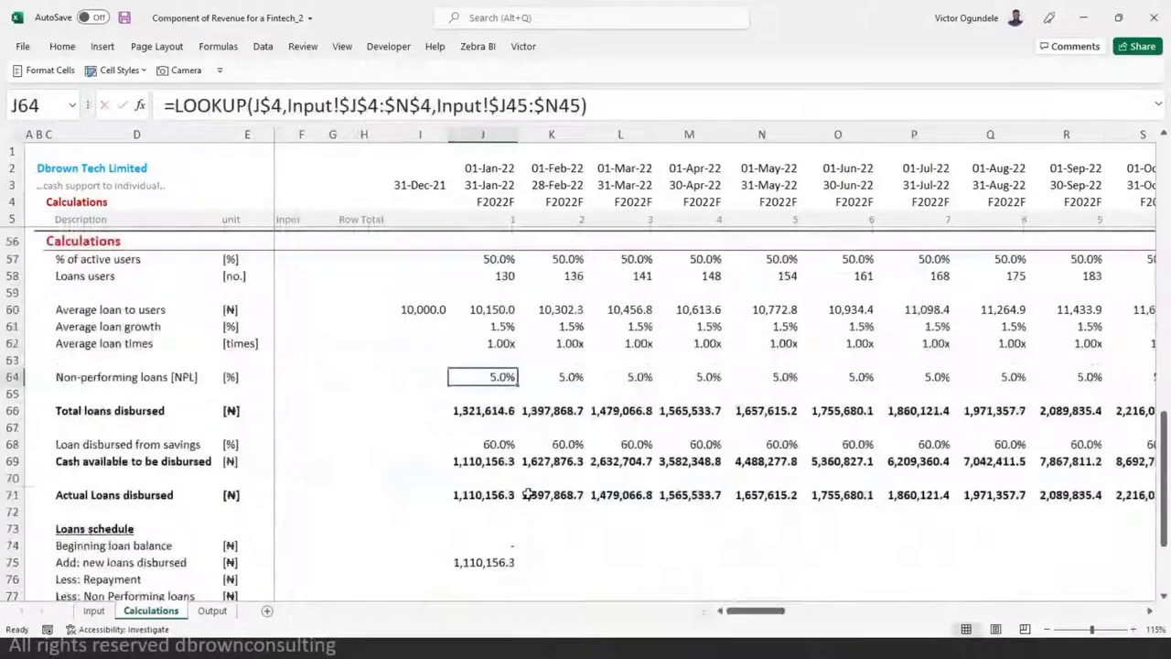
# - Set January non-performing loans to (beginning balance + new loans) × the NPL rate in J64
pyautogui.scroll(-1, 528, 494)
pyautogui.click(478, 521)
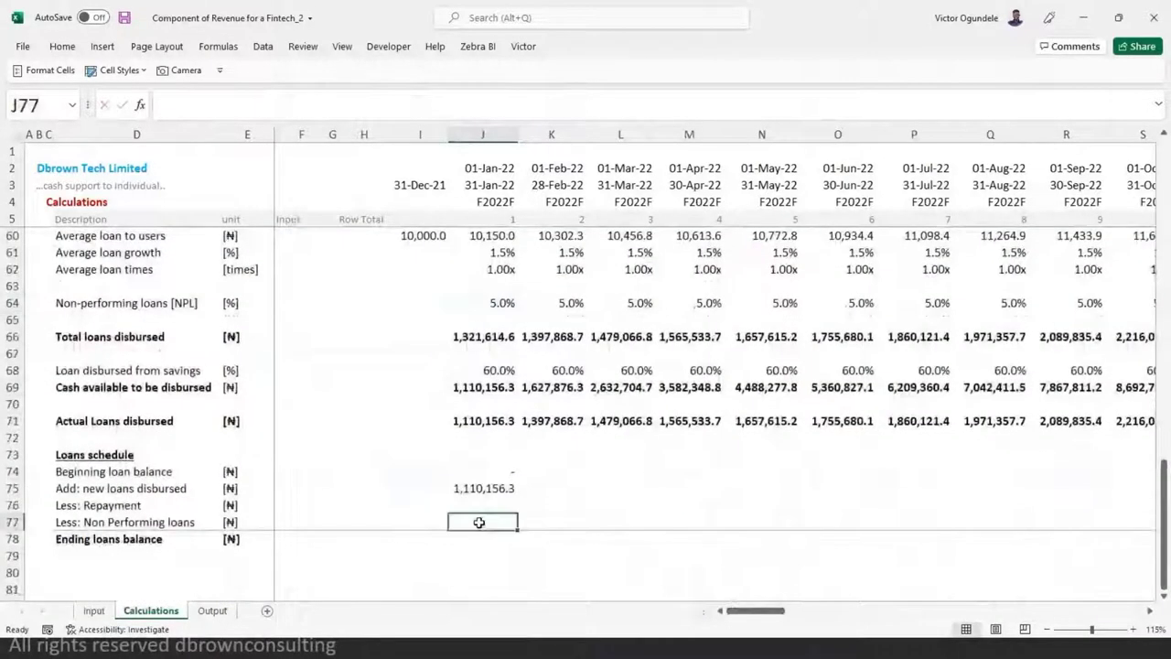
pyautogui.write('=')
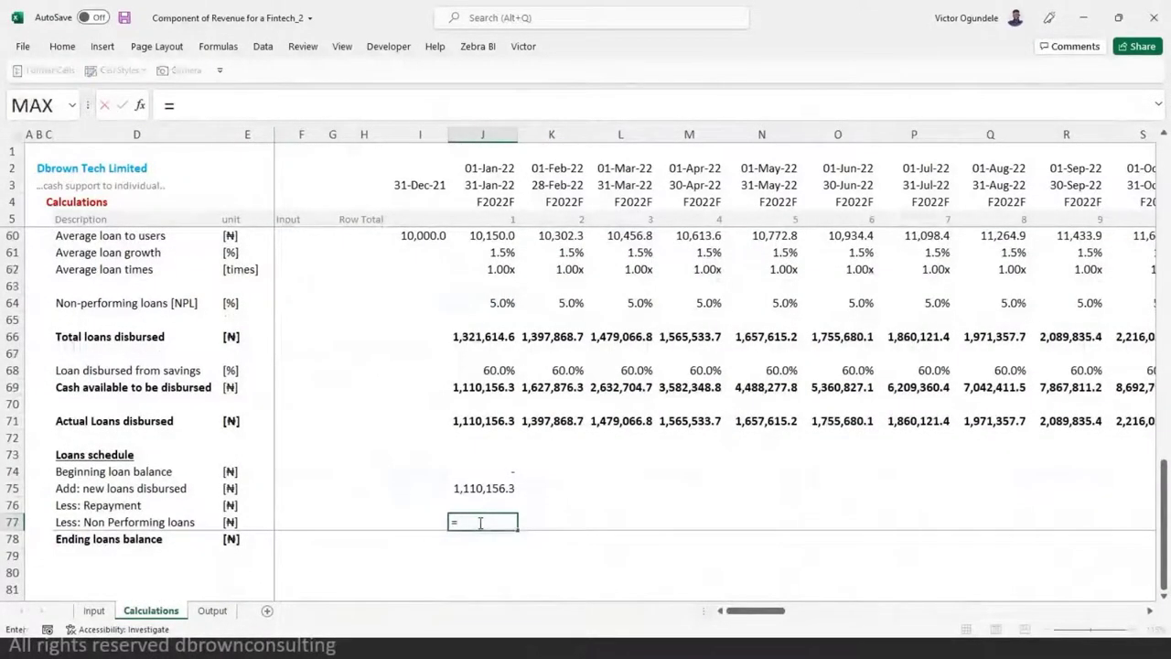
pyautogui.write('aver')
pyautogui.press('Tab')
pyautogui.press('Escape')
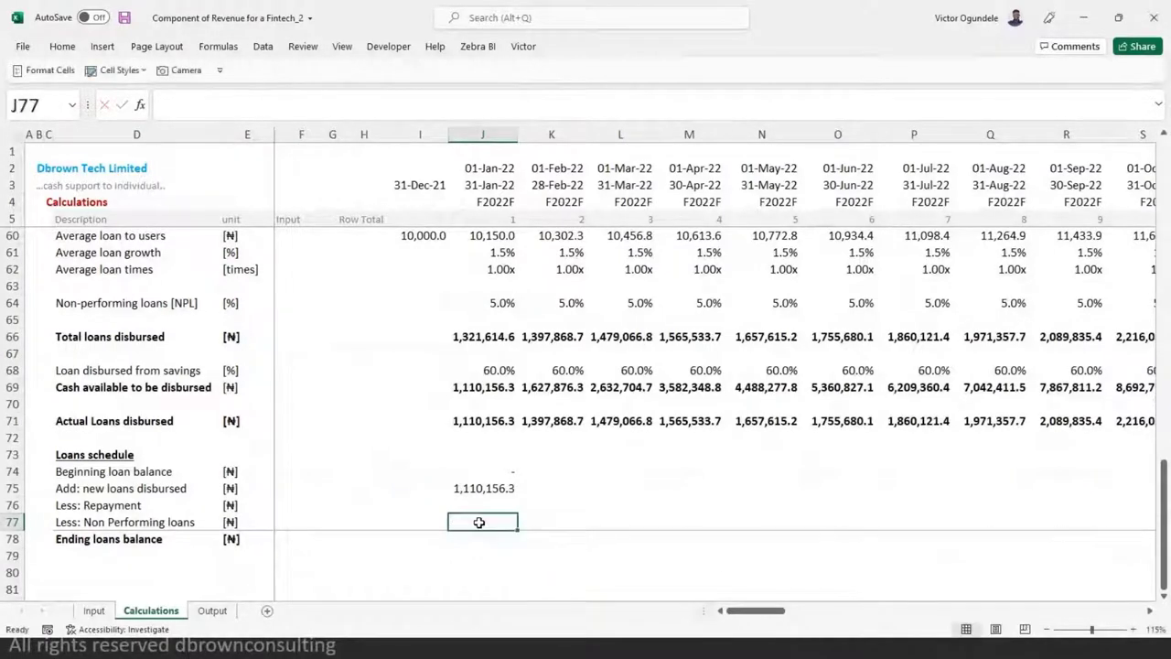
pyautogui.write('=(')
pyautogui.press('Up')
pyautogui.press('Up')
pyautogui.press('Up')
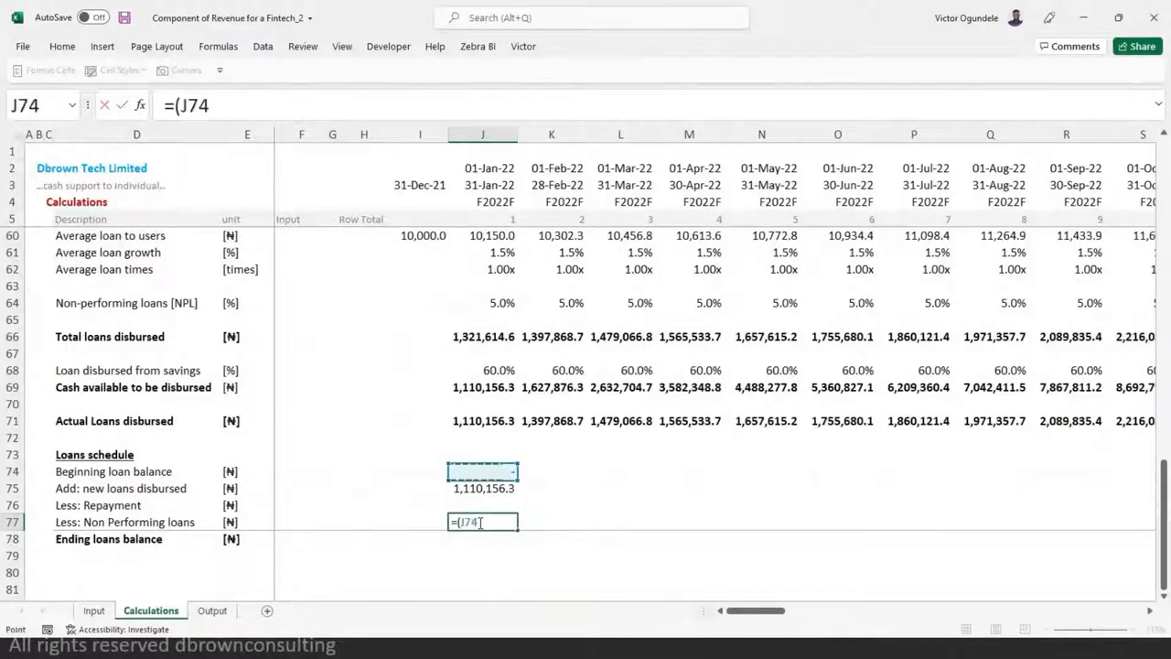
pyautogui.write('+')
pyautogui.press('Up')
pyautogui.press('Up')
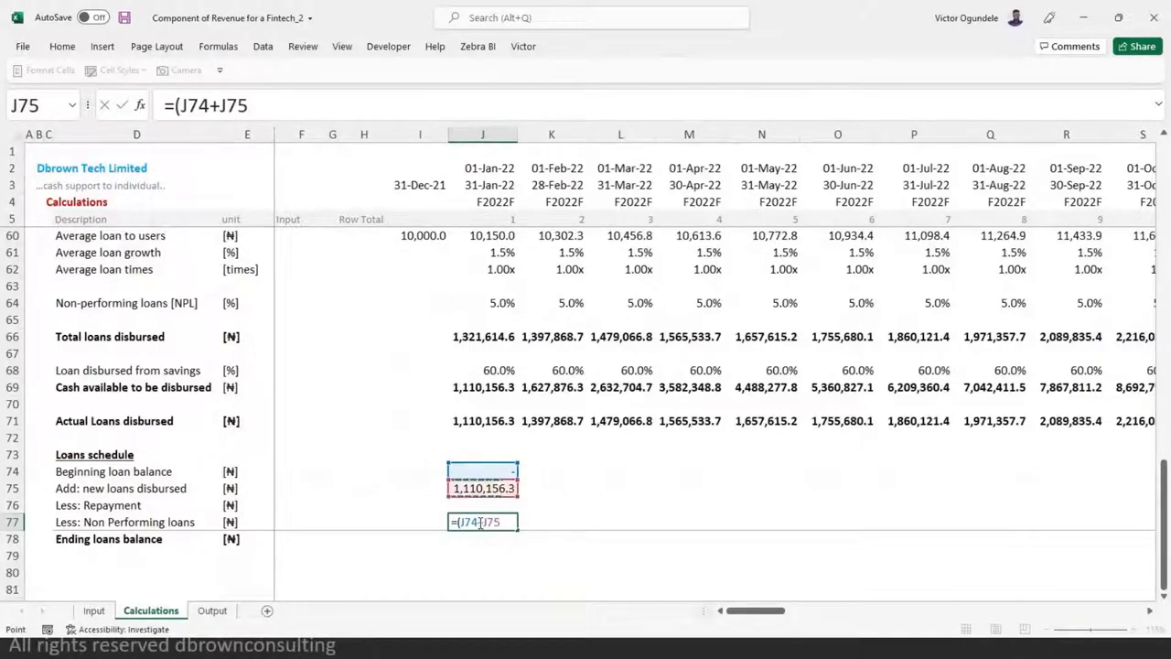
pyautogui.write(')*')
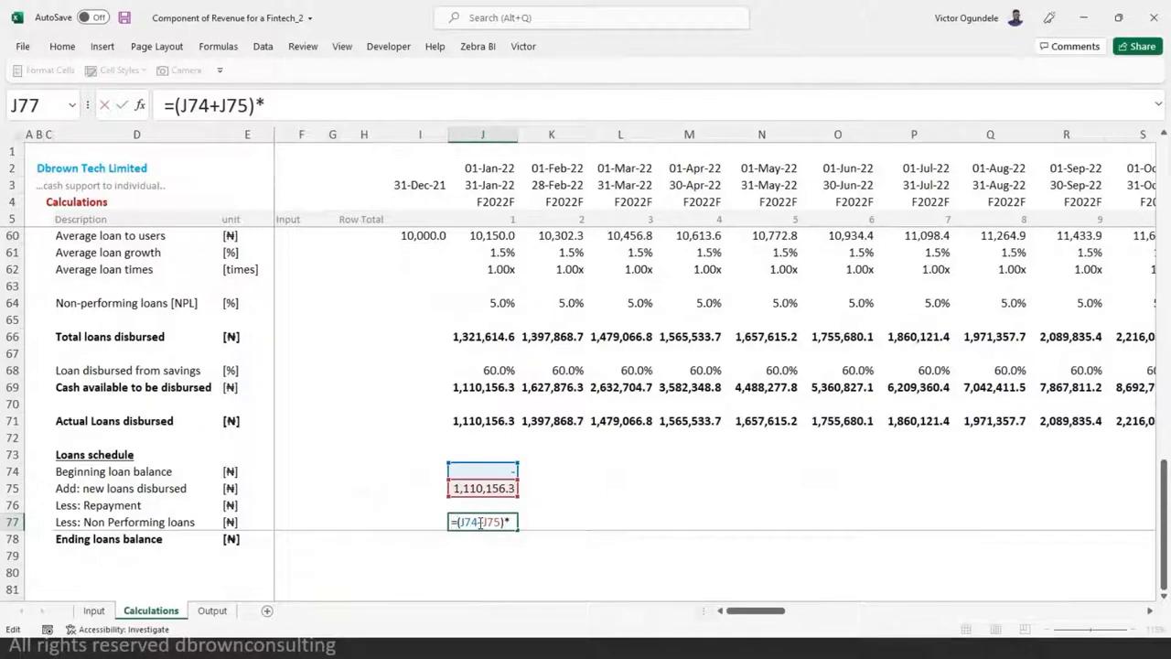
pyautogui.press('Up')
pyautogui.press('Up')
pyautogui.press('Up')
pyautogui.press('Up')
pyautogui.press('Up')
pyautogui.press('Up')
pyautogui.press('Up')
pyautogui.press('Up')
pyautogui.press('Up')
pyautogui.press('Up')
pyautogui.press('Up')
pyautogui.press('Up')
pyautogui.press('Up')
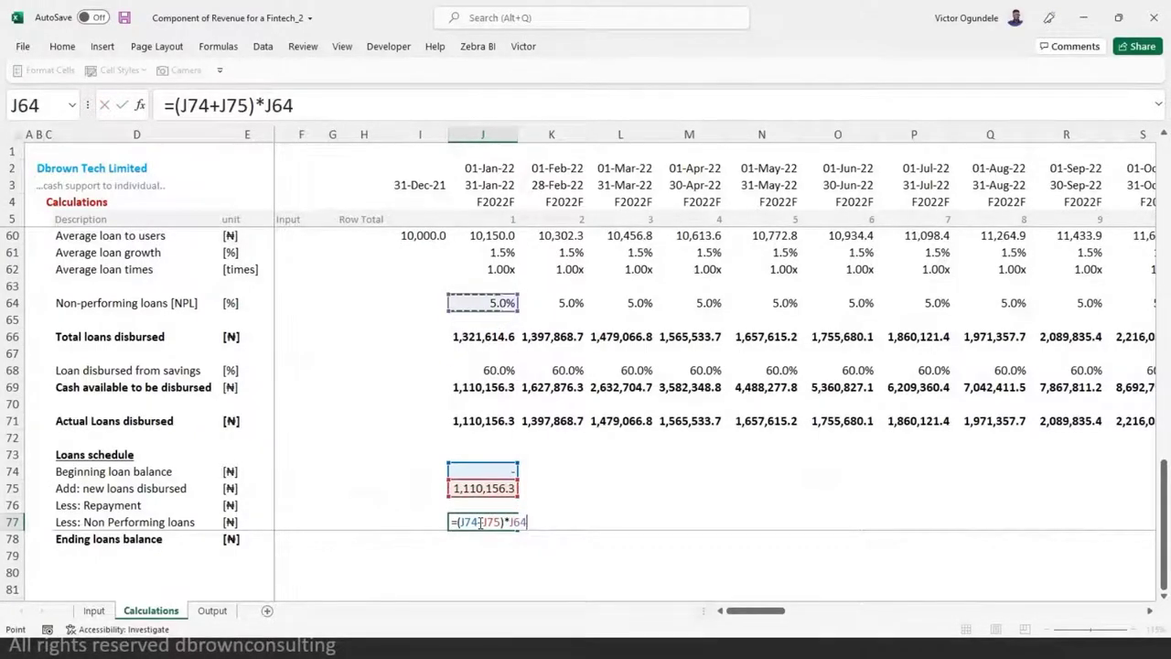
pyautogui.hotkey('ctrl', 'Return')
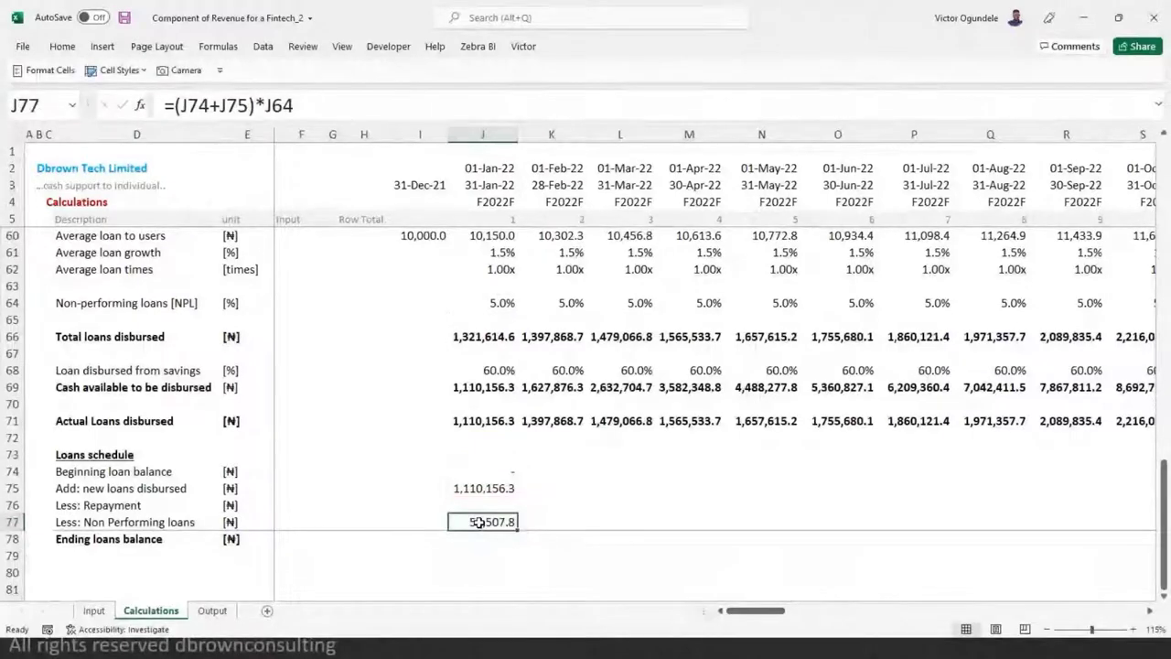
# - Set January ending balance to beginning plus new loans minus repayment and non-performing loans
pyautogui.press('Return')
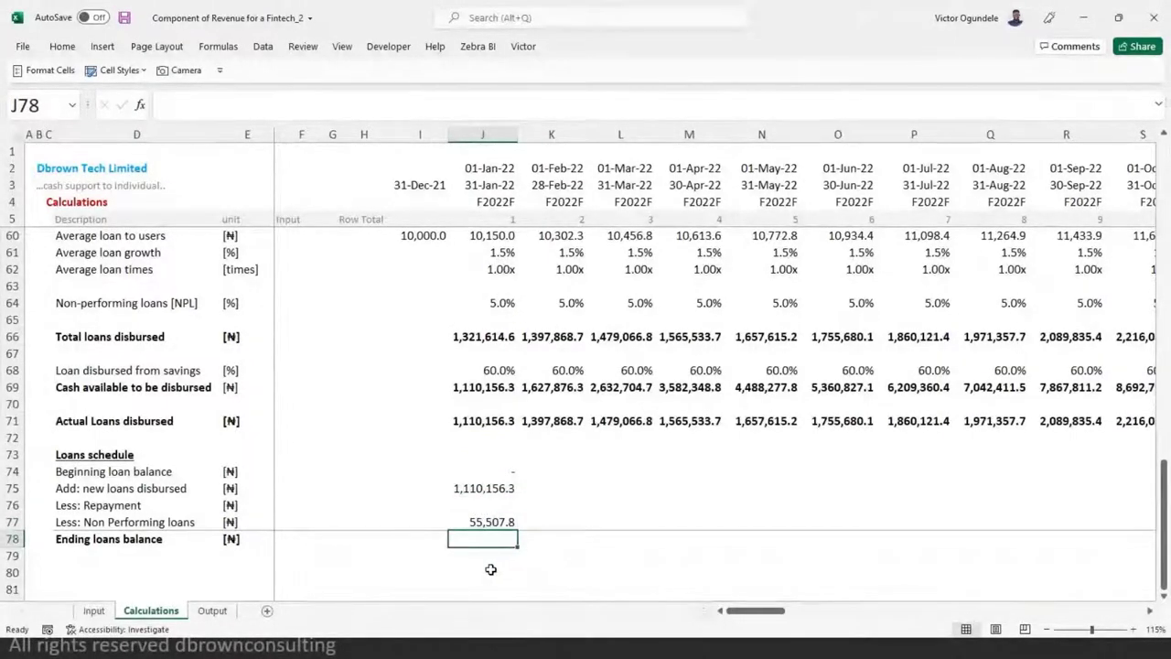
pyautogui.write('=')
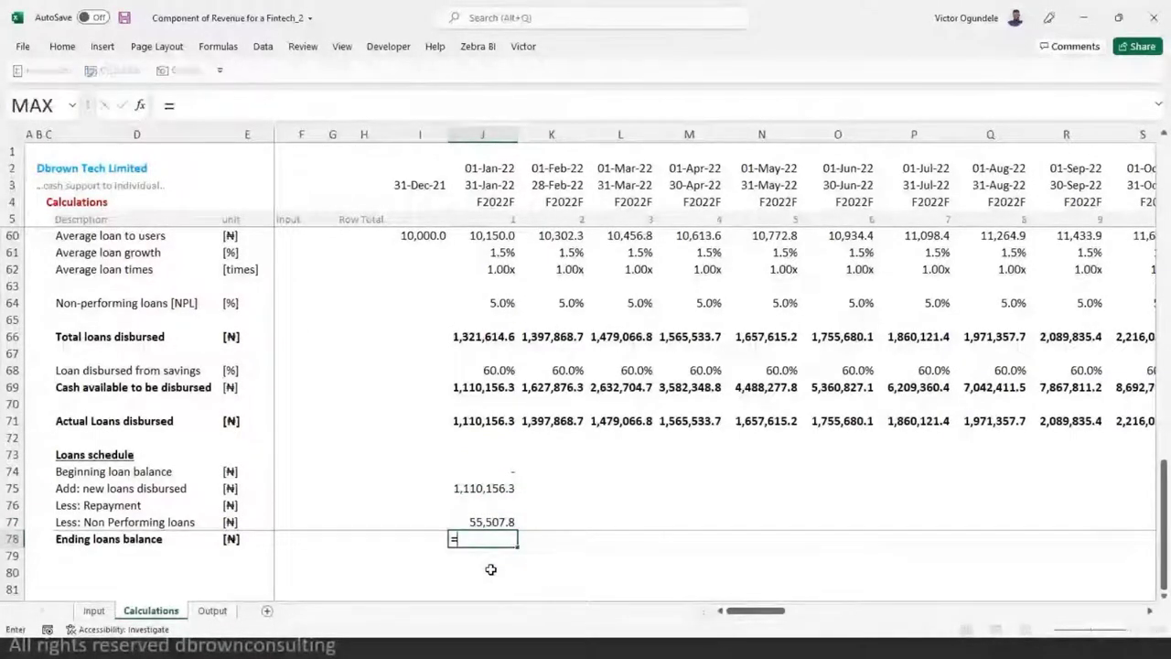
pyautogui.press('Up')
pyautogui.press('Up')
pyautogui.press('Up')
pyautogui.press('Up')
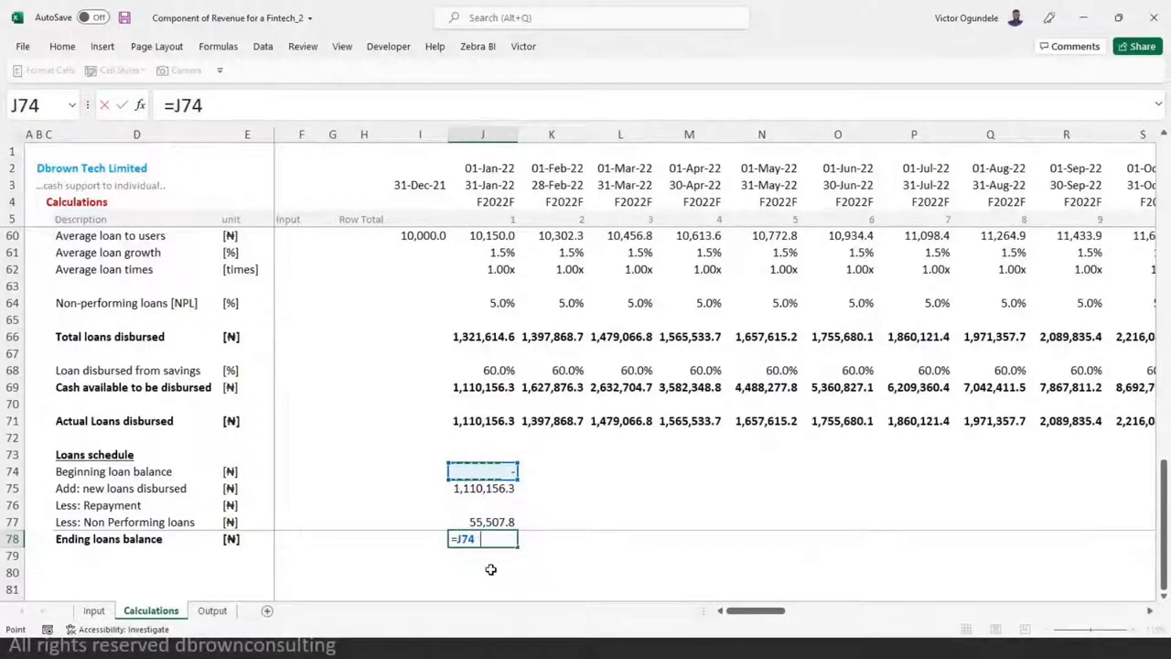
pyautogui.write('+')
pyautogui.press('Up')
pyautogui.press('Up')
pyautogui.press('Up')
pyautogui.write('-')
pyautogui.press('Up')
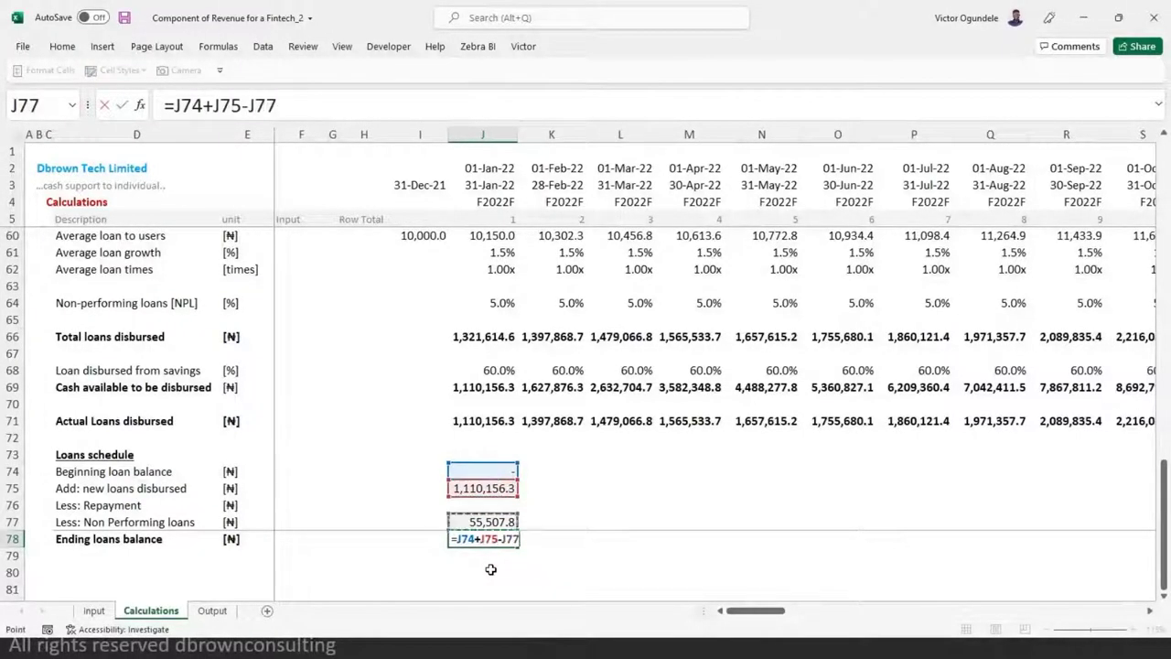
pyautogui.press('Up')
pyautogui.write('-')
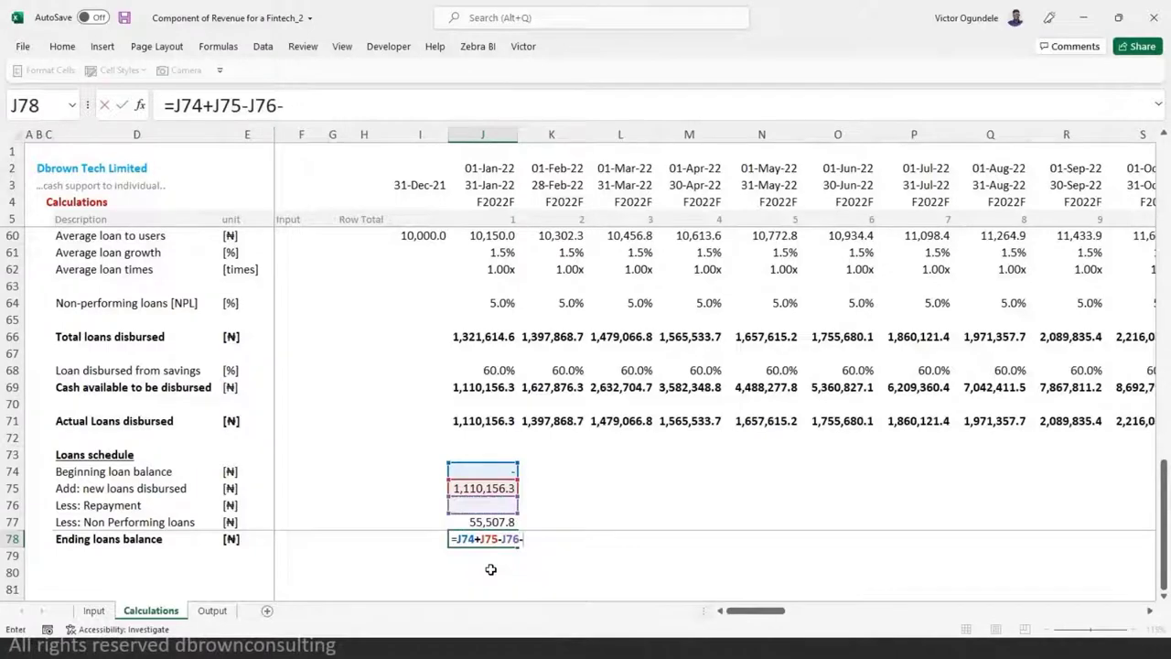
pyautogui.press('Up')
pyautogui.press('Return')
# - Extend the J74:J78 schedule formulas across to column BQ, then move to D80
pyautogui.press('Up')
pyautogui.press('Up')
pyautogui.press('Up')
pyautogui.press('Up')
pyautogui.press('Up')
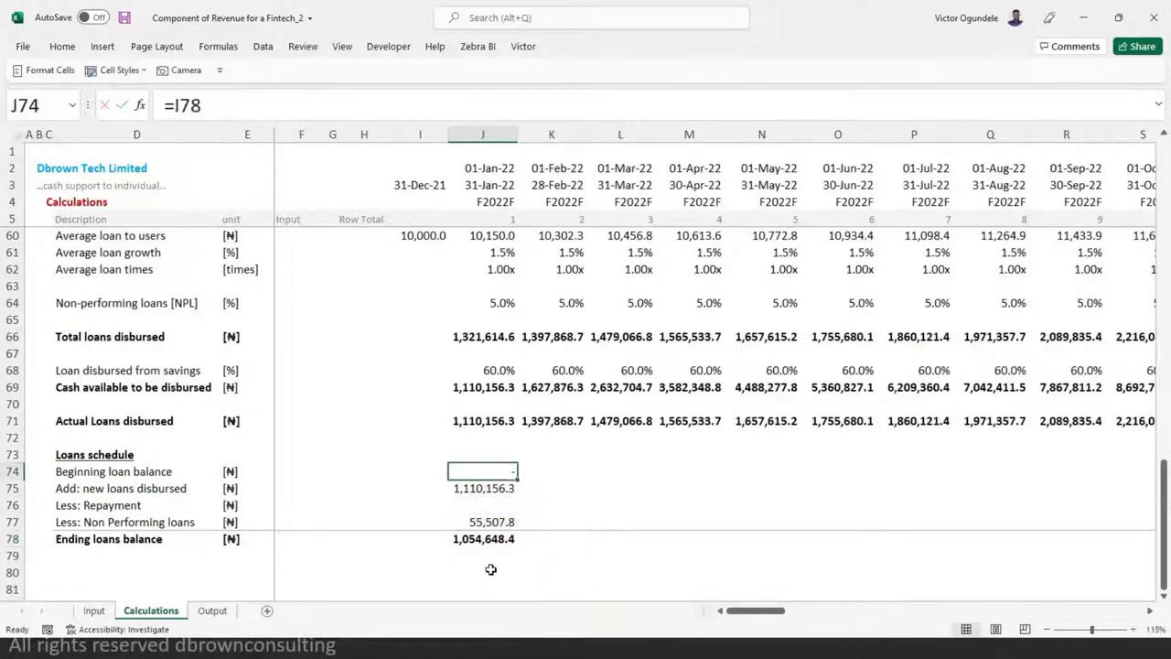
pyautogui.hotkey('shift', 'Down')
pyautogui.hotkey('shift', 'Down')
pyautogui.hotkey('shift', 'Down')
pyautogui.hotkey('shift', 'Down')
pyautogui.hotkey('ctrl', 'shift', 'Right')
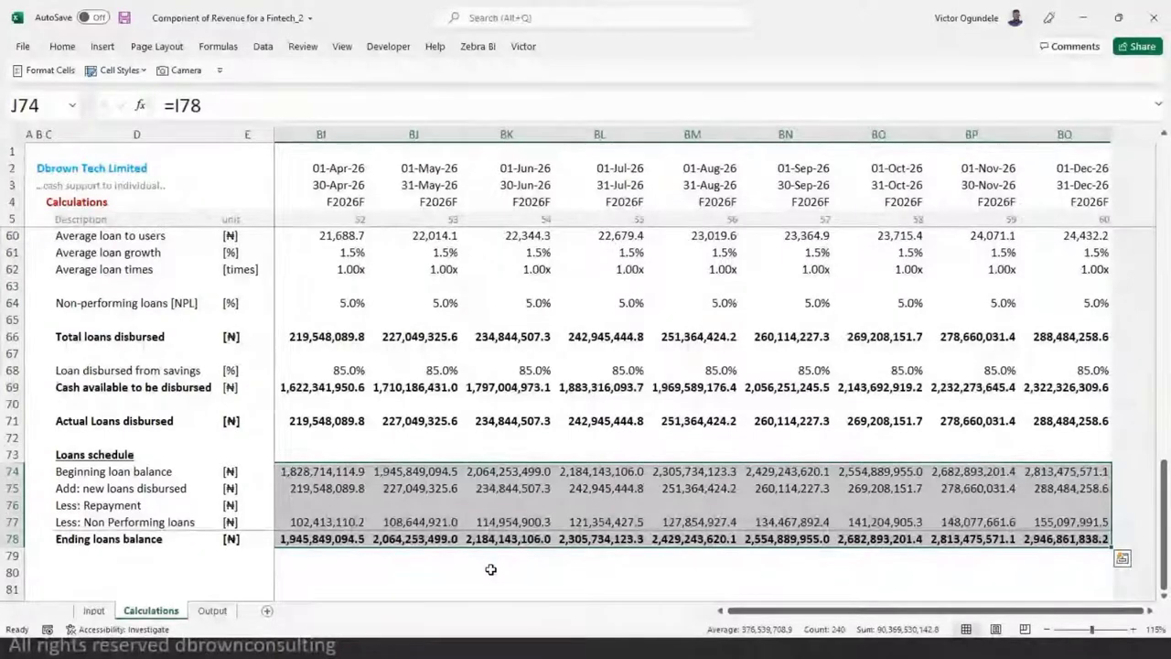
pyautogui.press('Left')
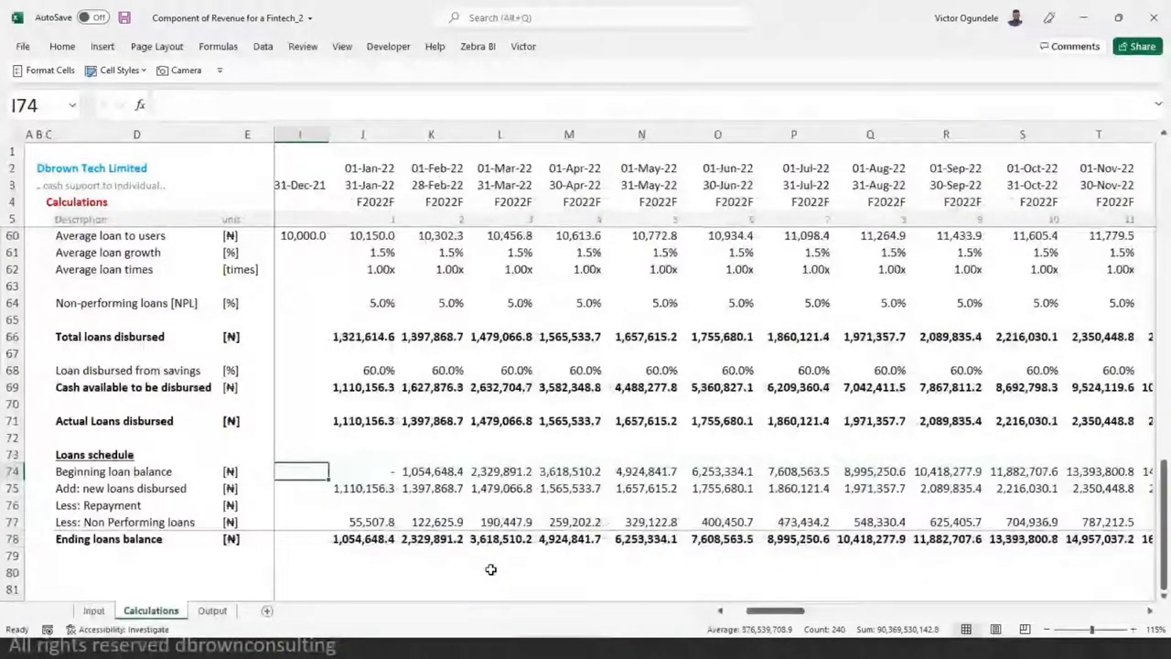
pyautogui.press('Down')
pyautogui.press('Down')
pyautogui.press('Down')
pyautogui.press('Down')
pyautogui.hotkey('ctrl', 'Left')
pyautogui.press('Left')
pyautogui.press('Down')
pyautogui.press('Down')
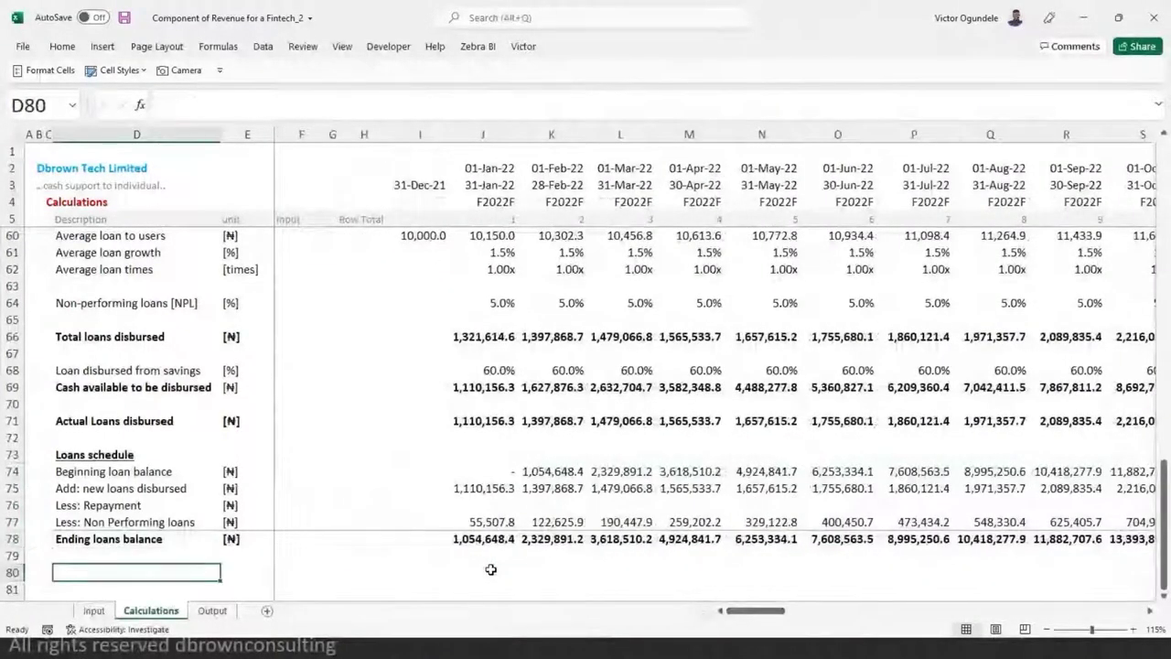
# - Label row 80 with the Yield on loans label linked from the Input sheet, unit [%]
pyautogui.write('=')
pyautogui.hotkey('ctrl', 'pageup')
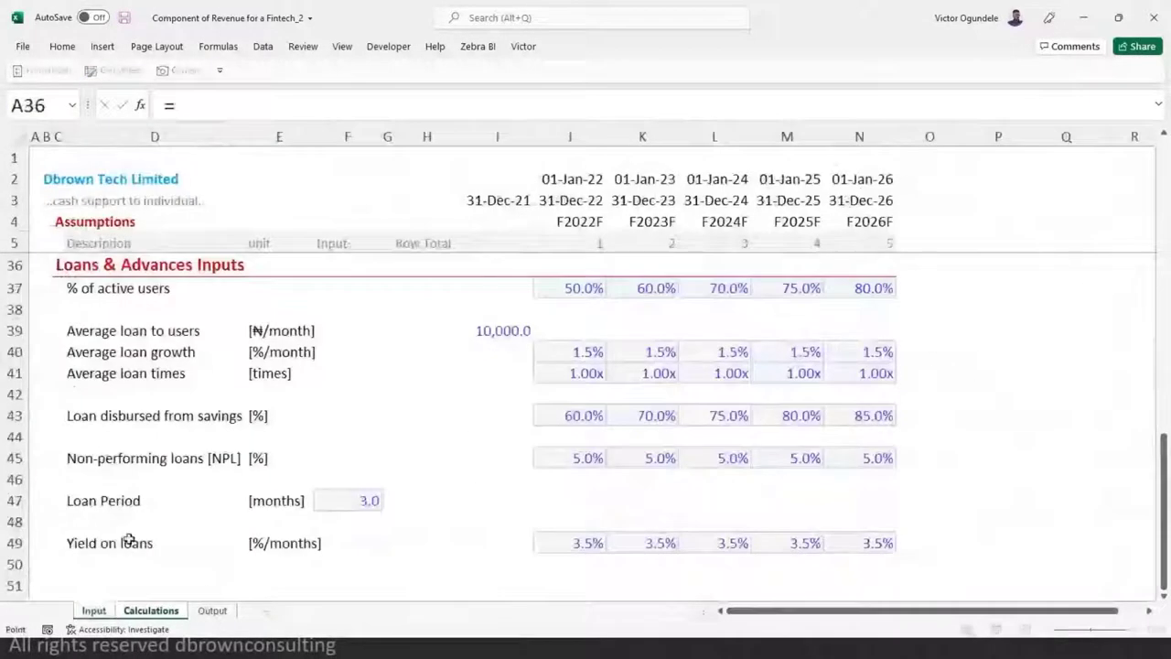
pyautogui.click(104, 538)
pyautogui.press('Tab')
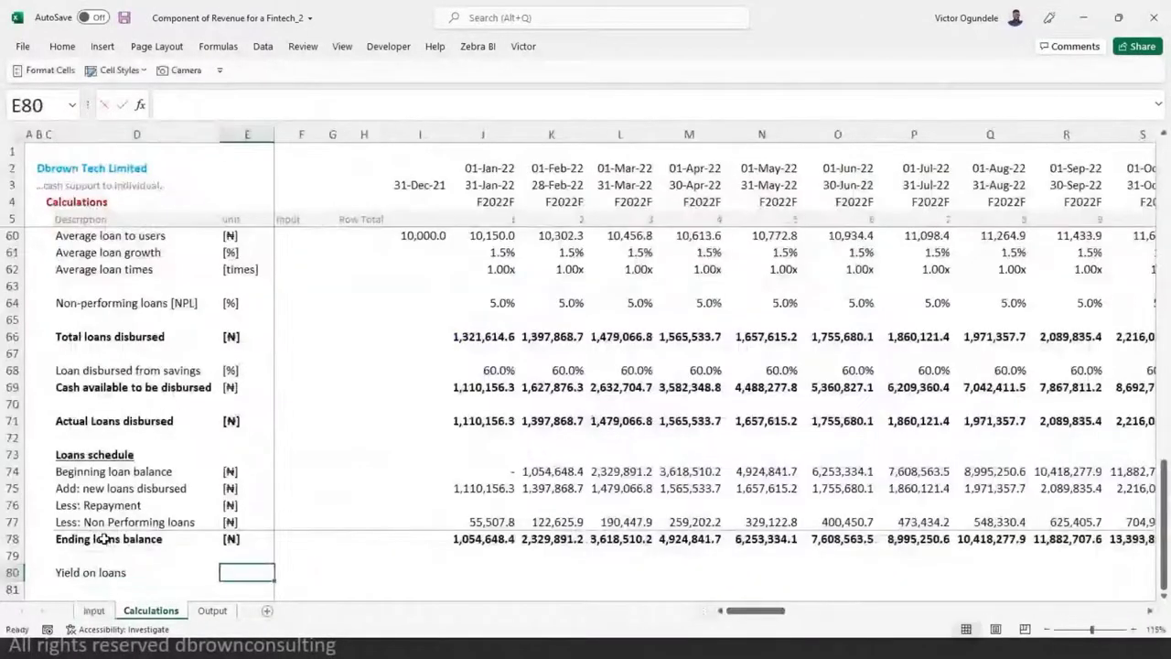
pyautogui.write('[%]')
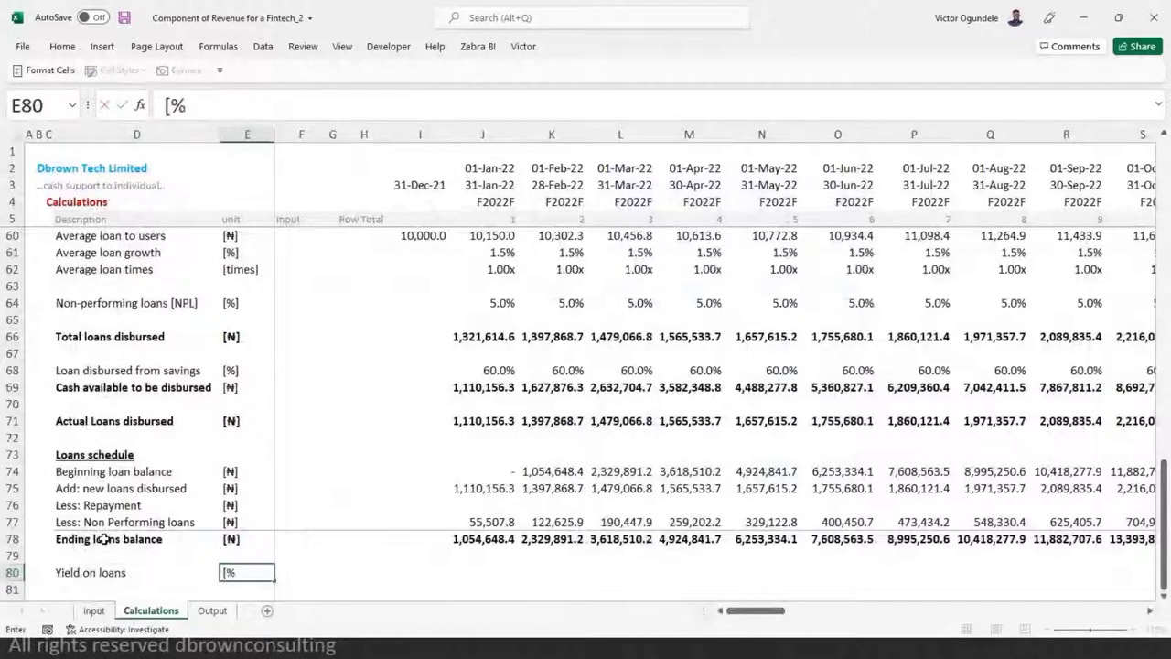
pyautogui.press('Tab')
# - Copy the NPL LOOKUP formula from J64 into J80
pyautogui.press('Right')
pyautogui.press('Right')
pyautogui.press('Right')
pyautogui.press('Right')
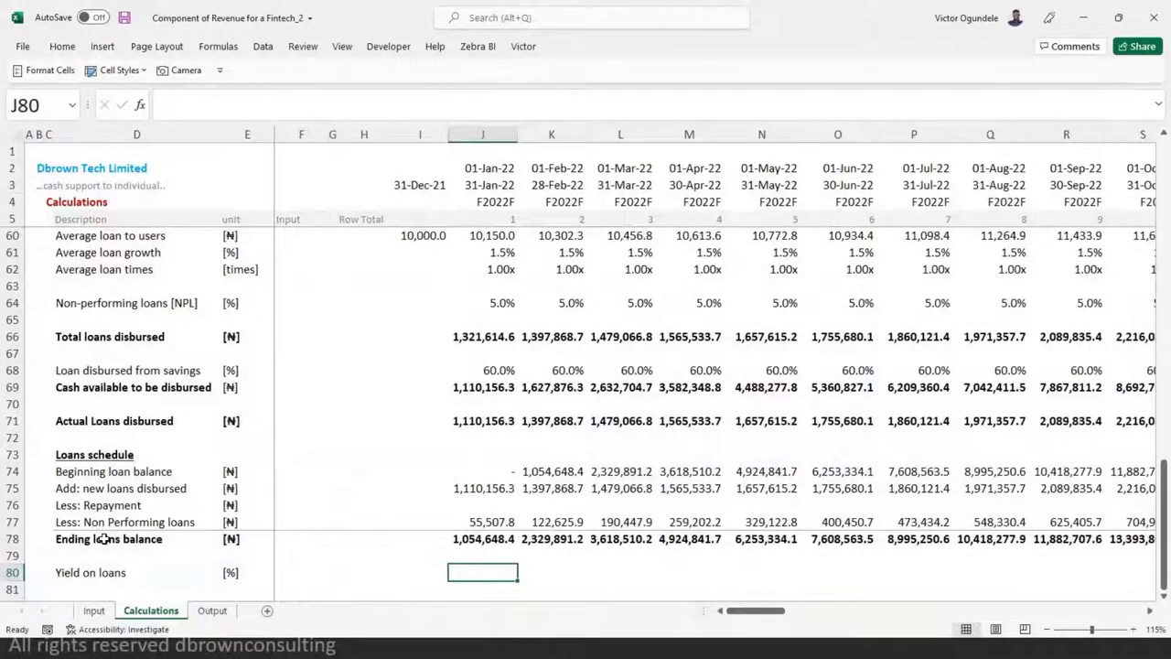
pyautogui.press('Up')
pyautogui.press('Up')
pyautogui.press('Up')
pyautogui.press('Up')
pyautogui.press('Up')
pyautogui.press('Up')
pyautogui.press('Up')
pyautogui.press('Up')
pyautogui.press('Up')
pyautogui.press('Up')
pyautogui.press('Up')
pyautogui.press('Up')
pyautogui.press('Up')
pyautogui.press('Up')
pyautogui.press('Up')
pyautogui.press('Up')
pyautogui.press('Up')
pyautogui.press('Up')
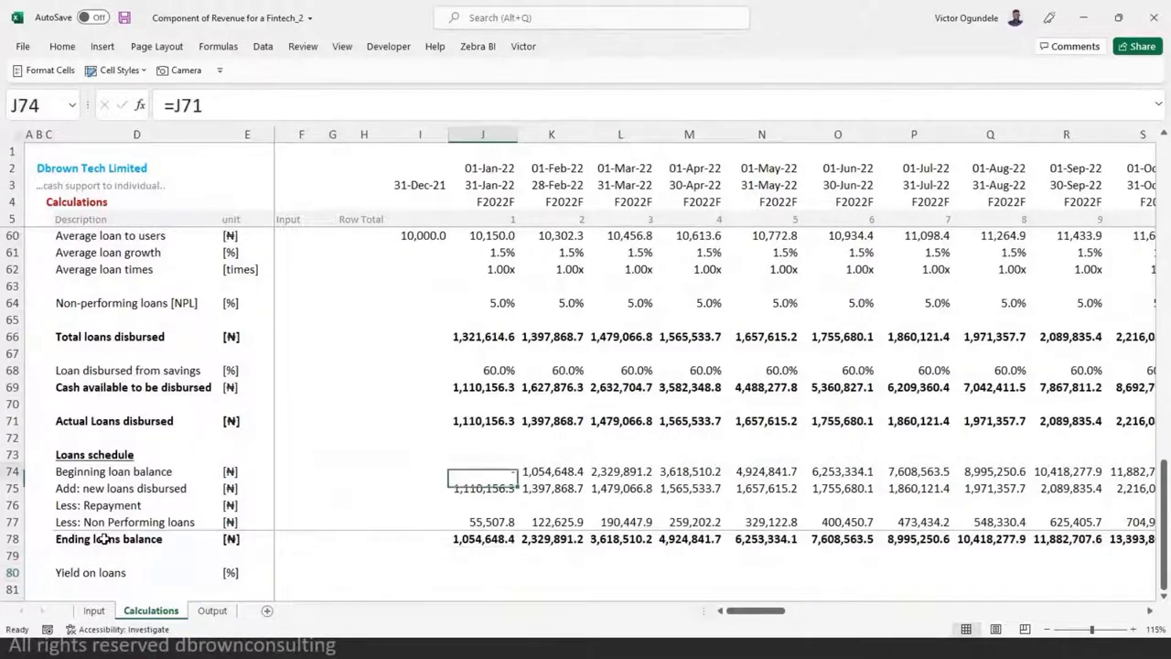
pyautogui.press('Down')
pyautogui.press('Down')
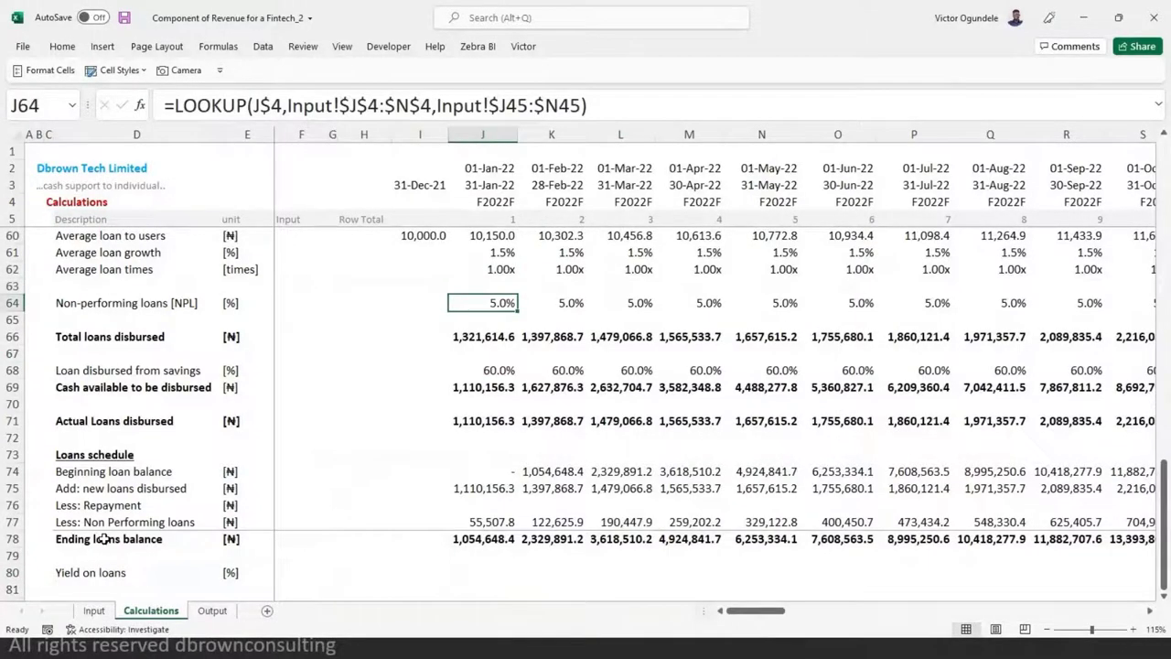
pyautogui.hotkey('ctrl', '[')
pyautogui.press('Down')
pyautogui.press('Down')
pyautogui.press('Down')
pyautogui.press('F5')
pyautogui.press('Return')
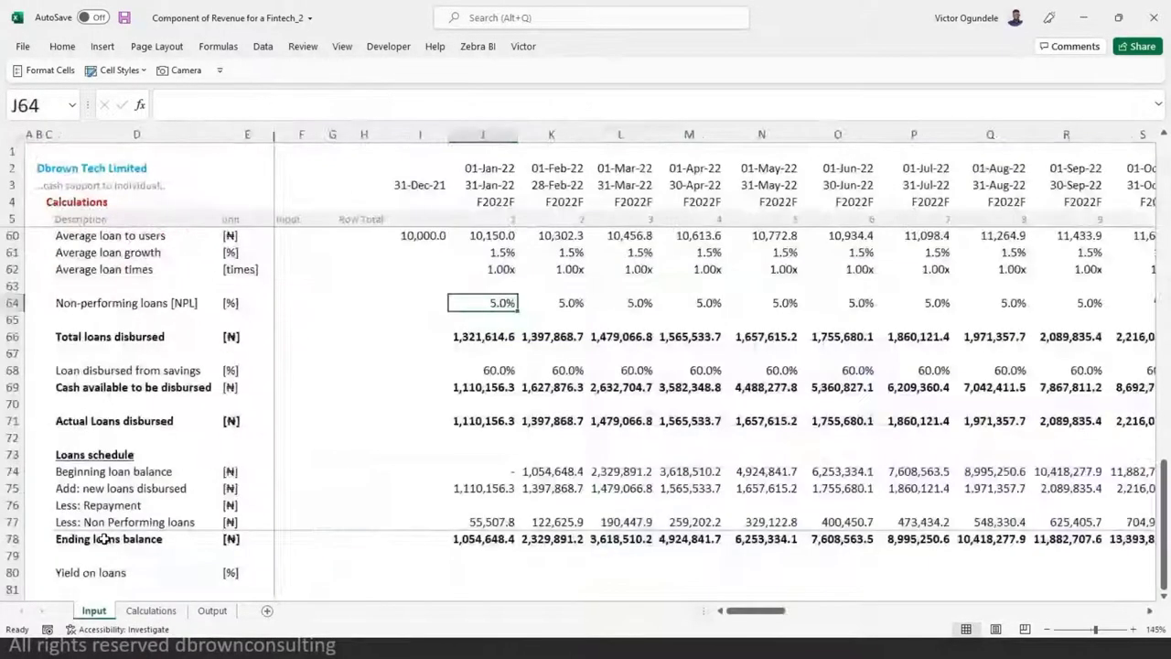
pyautogui.press('Up')
pyautogui.press('Down')
pyautogui.hotkey('ctrl', 'c')
pyautogui.press('Down')
pyautogui.press('Down')
pyautogui.press('Down')
pyautogui.press('Down')
pyautogui.press('Down')
pyautogui.press('Down')
pyautogui.press('Down')
pyautogui.press('Down')
pyautogui.press('Down')
pyautogui.press('Down')
pyautogui.press('Down')
pyautogui.press('Down')
pyautogui.press('Down')
pyautogui.press('Down')
pyautogui.press('Down')
pyautogui.press('Down')
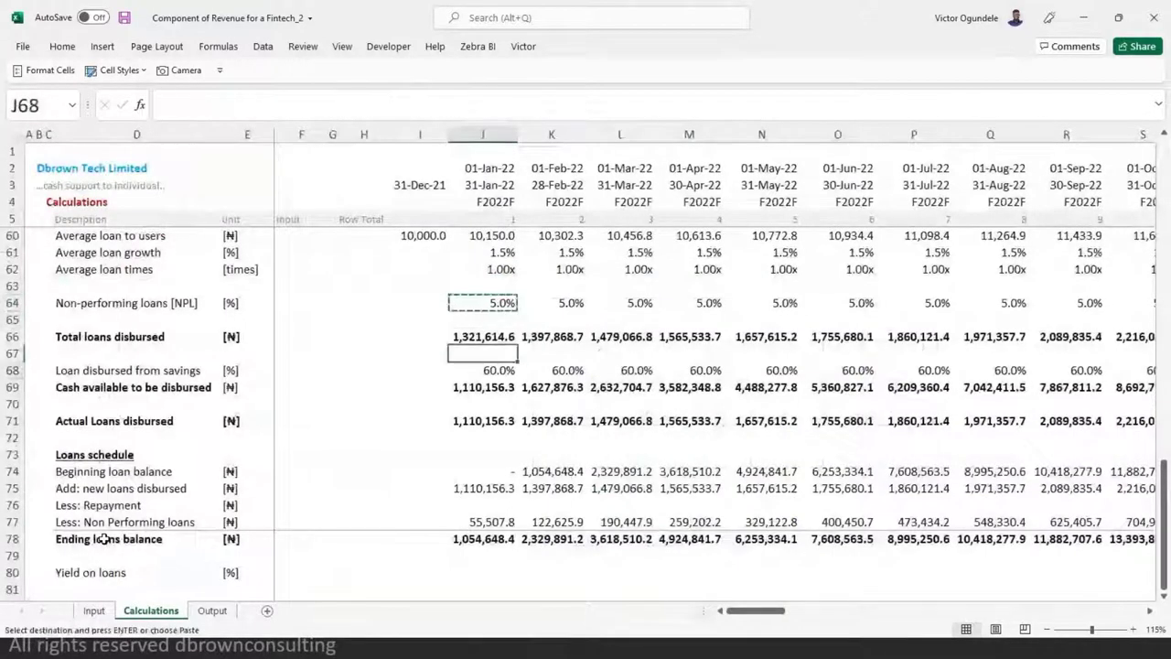
pyautogui.hotkey('ctrl', 'v')
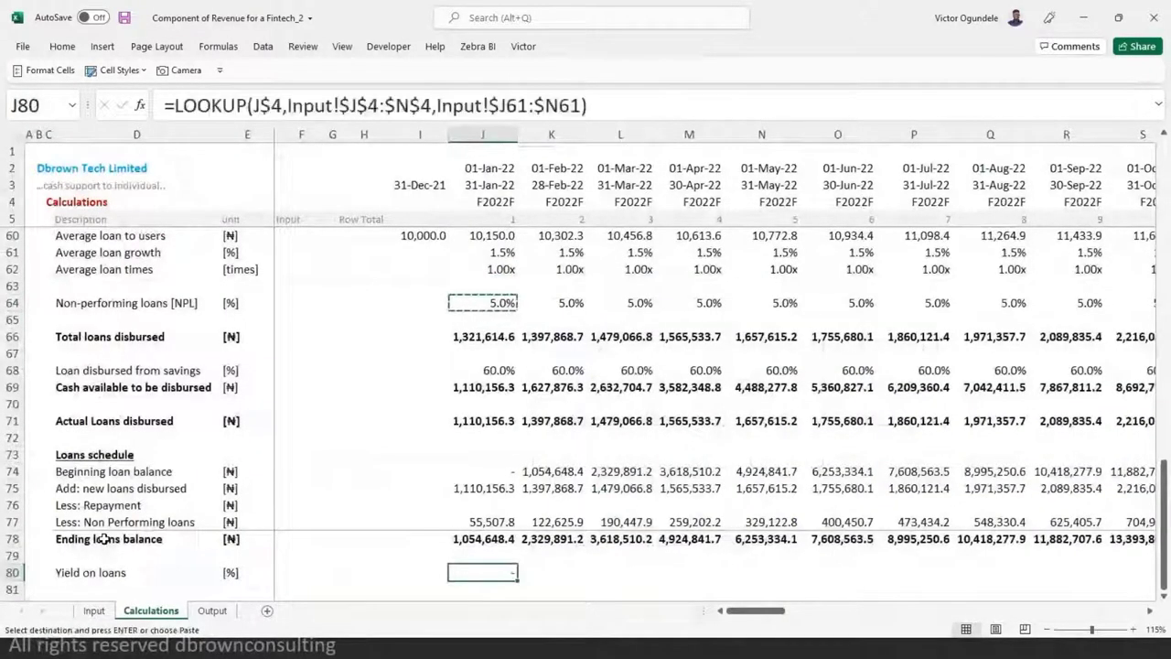
pyautogui.hotkey('ctrl', '[')
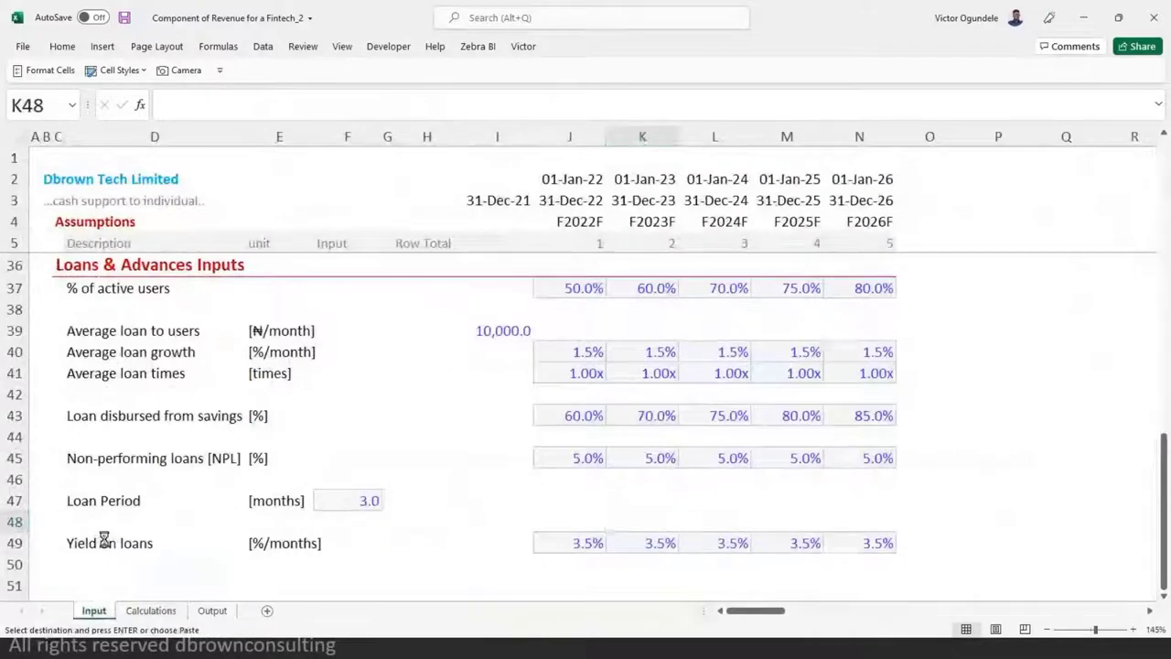
pyautogui.hotkey('ctrl', 'pagedown')
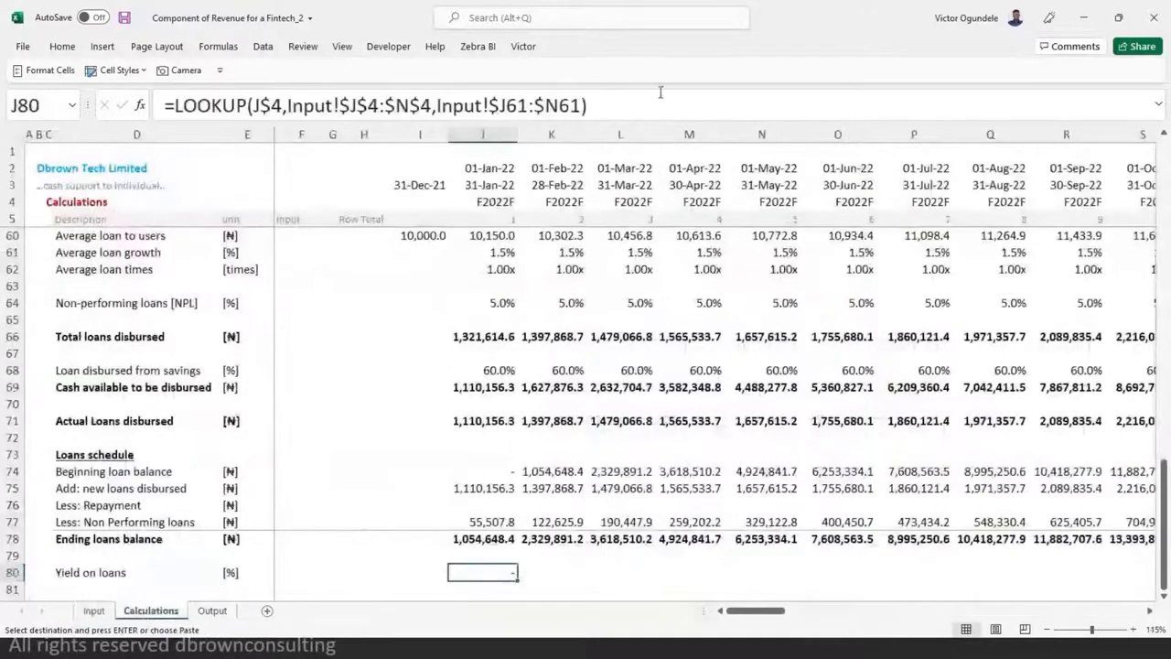
# - Repoint the J80 LOOKUP from row 61 to Input row 49 and fill it across all months
pyautogui.click(511, 106)
pyautogui.moveTo(511, 106); pyautogui.dragTo(518, 107)
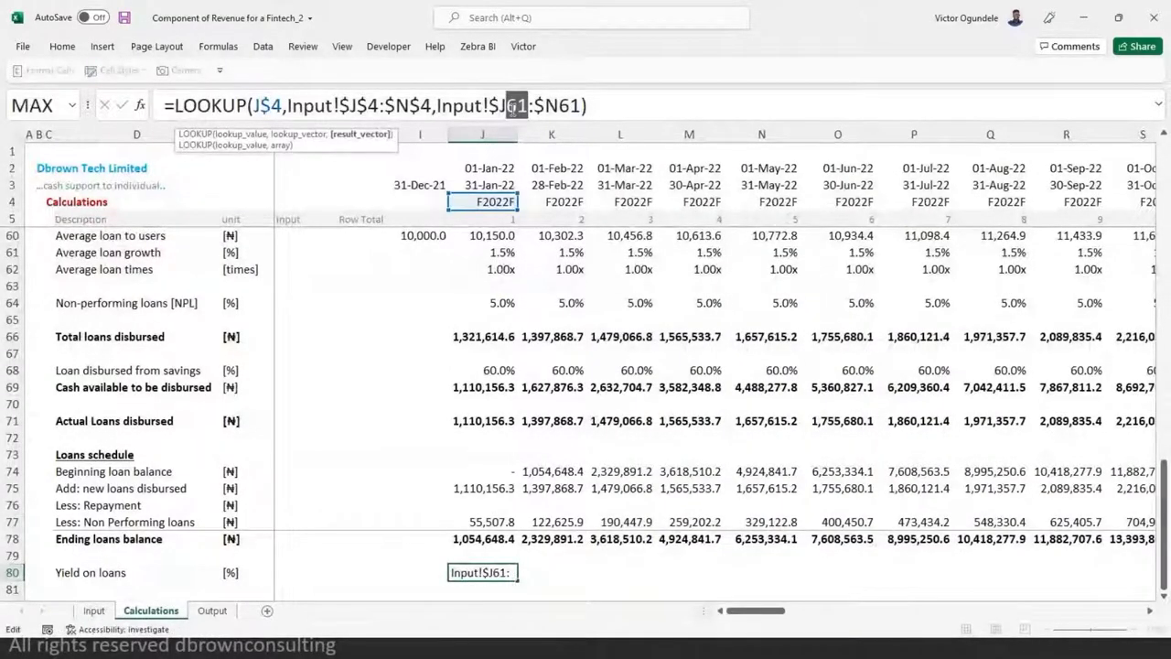
pyautogui.write('49')
pyautogui.hotkey('shift', 'Right')
pyautogui.hotkey('shift', 'Right')
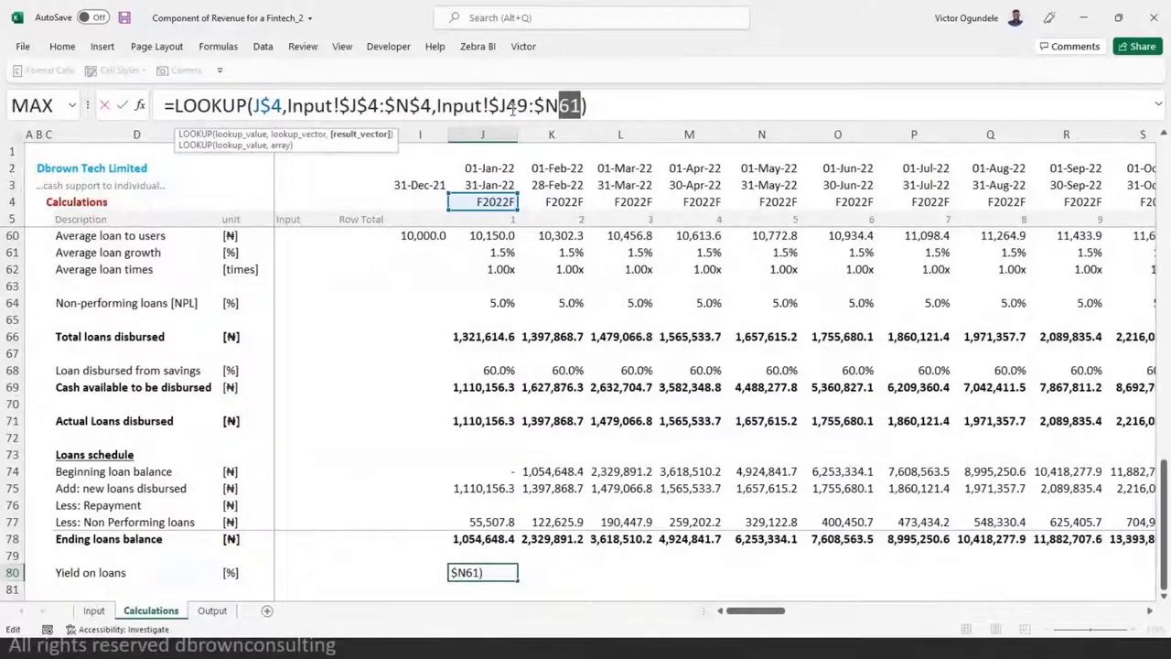
pyautogui.write('49')
pyautogui.press('Return')
pyautogui.moveTo(483, 571); pyautogui.dragTo(1129, 573)
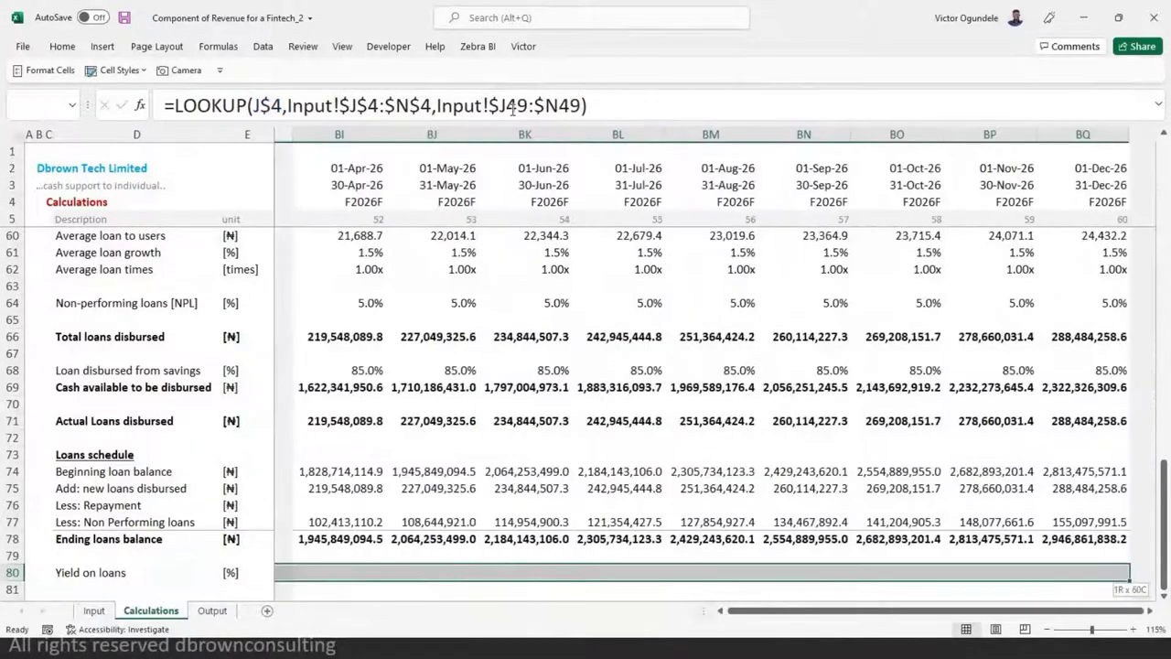
pyautogui.hotkey('ctrl', 'r')
# - Insert a row above the yield row labelled 'Average loans & advances' with unit [₦]
pyautogui.hotkey('ctrl', 'Left')
pyautogui.press('Left')
pyautogui.scroll(-1, 513, 108)
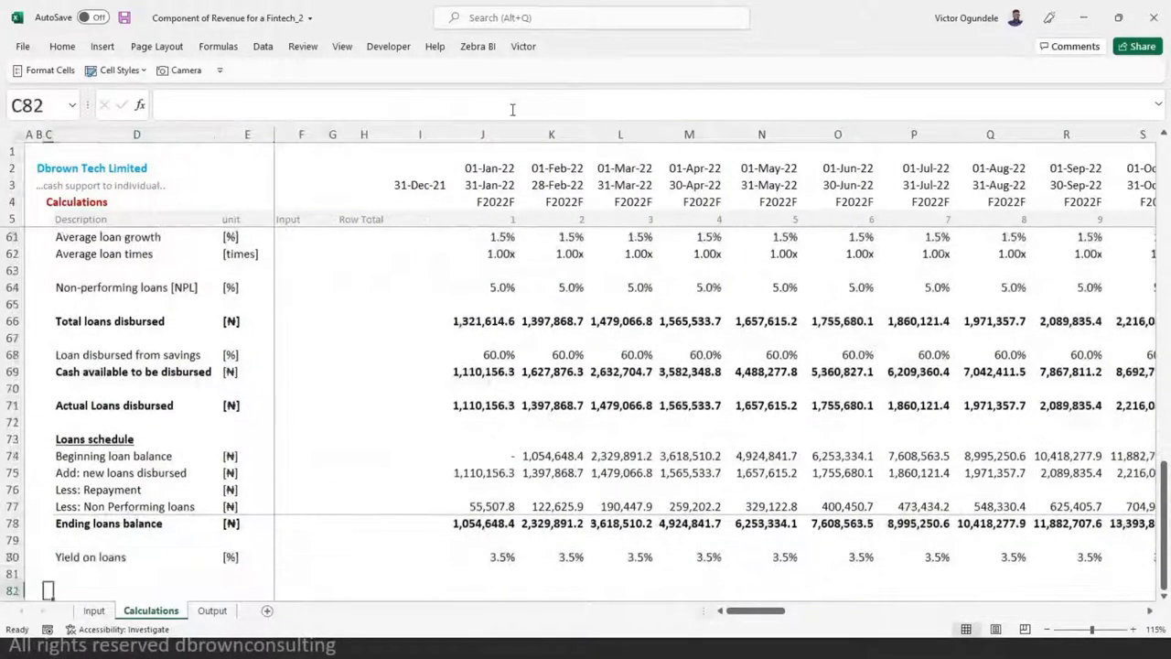
pyautogui.hotkey('shift', 'space')
pyautogui.hotkey('ctrl', 'shift', '+')
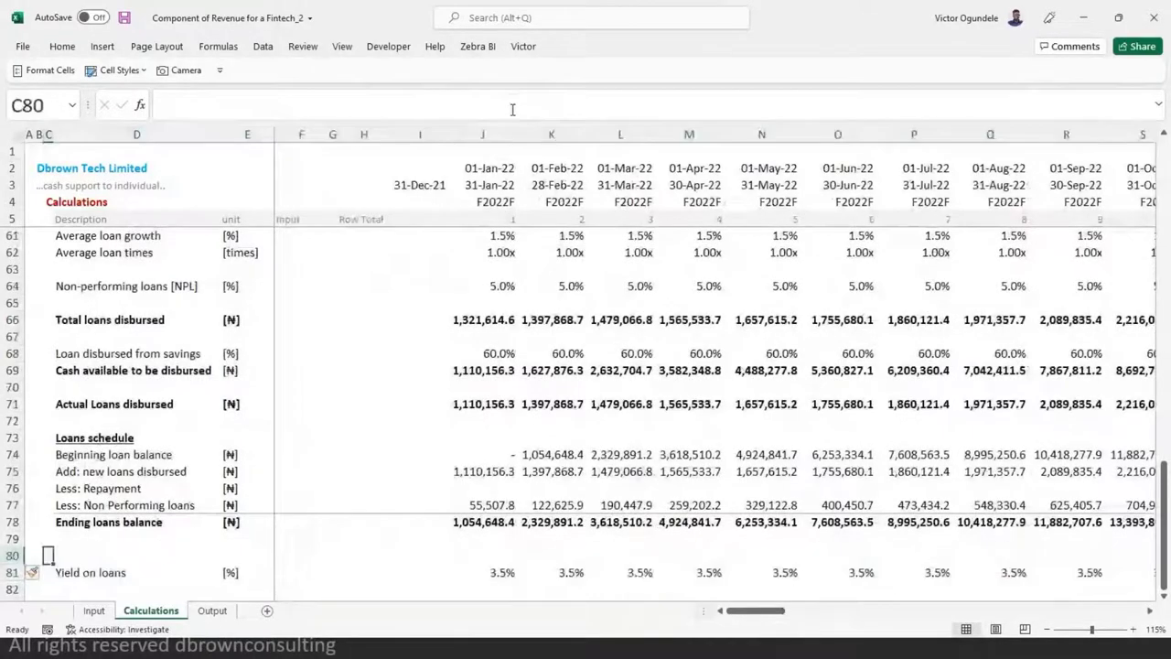
pyautogui.write('Average')
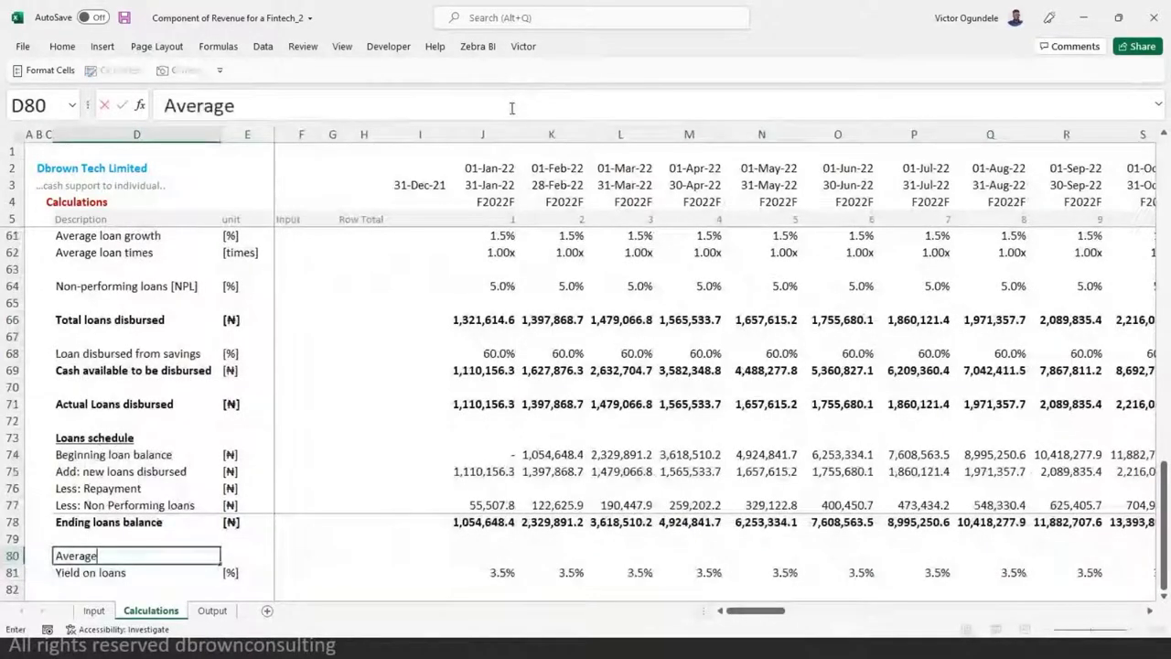
pyautogui.write(' loans & ')
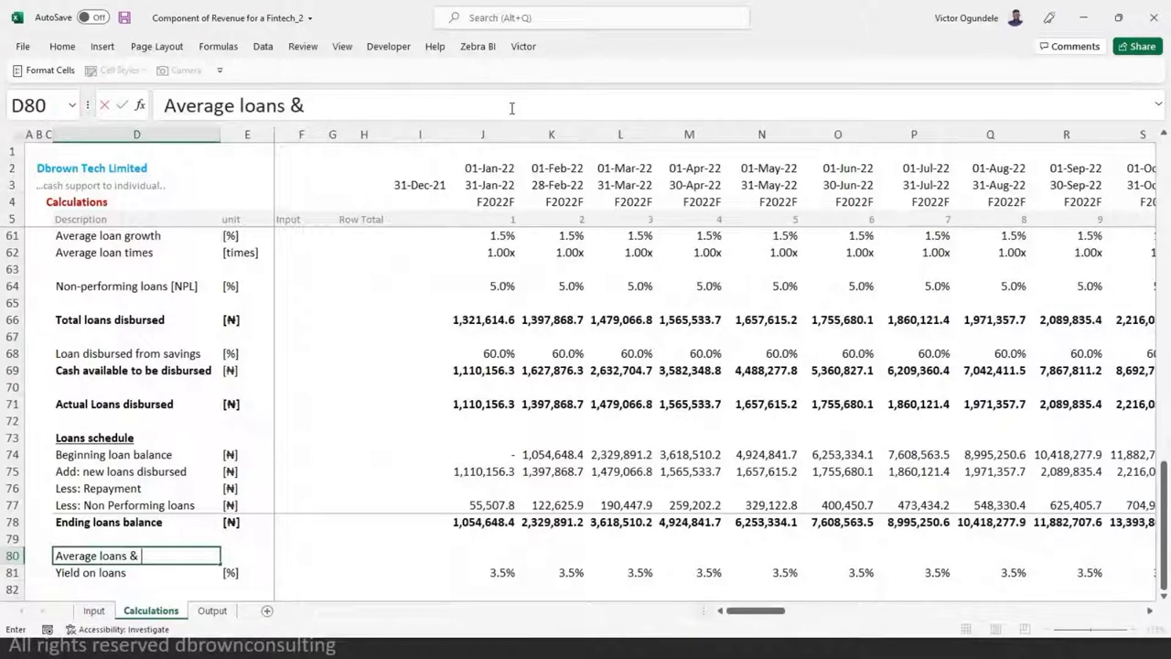
pyautogui.write('advances')
pyautogui.press('Tab')
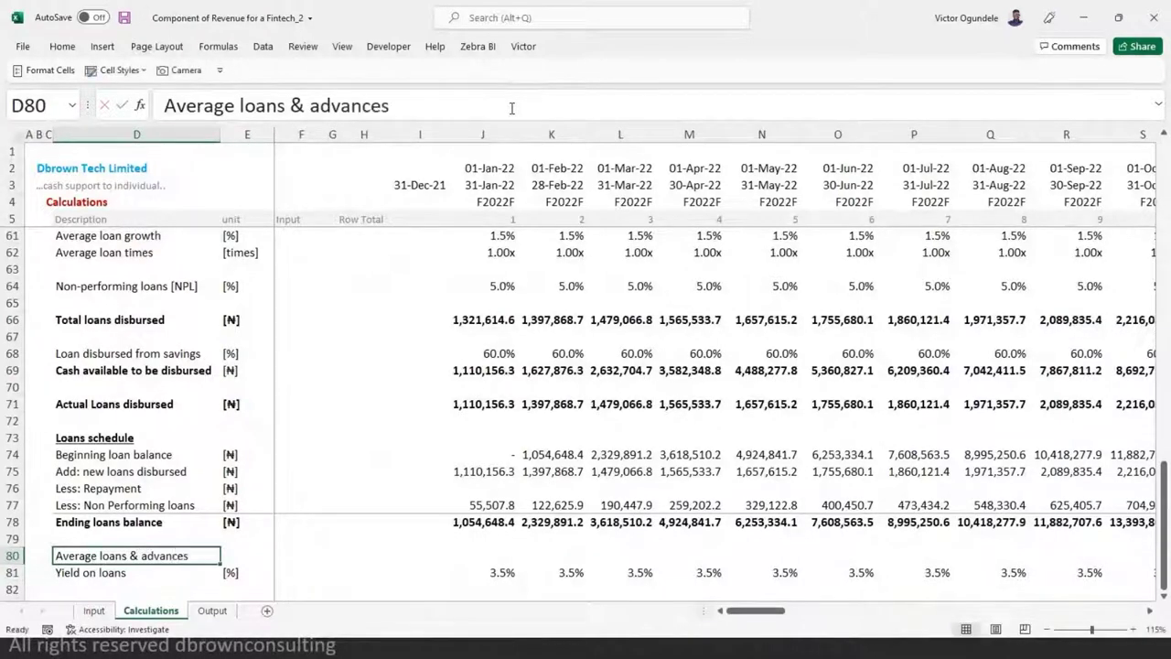
pyautogui.write('[₦[')
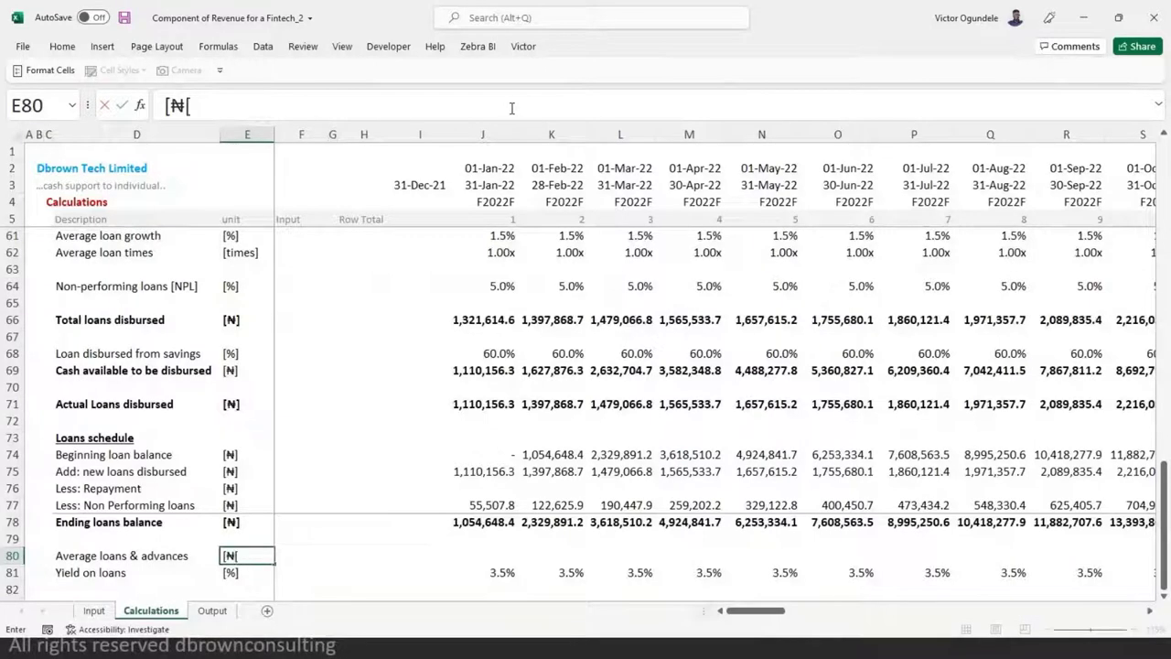
pyautogui.press('Tab')
pyautogui.press('Tab')
pyautogui.press('Tab')
pyautogui.press('Tab')
pyautogui.press('Tab')
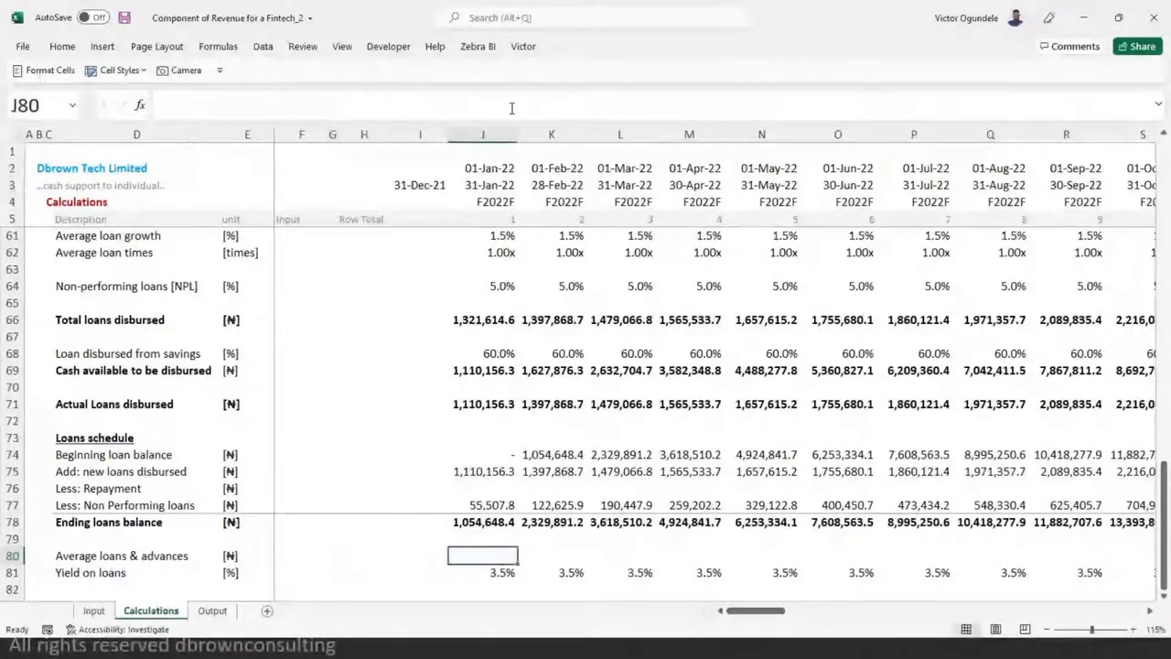
# - Enter =AVERAGE(I78:J78) and fill it across, averaging prior and current ending loan balances
pyautogui.write('=aver')
pyautogui.press('Tab')
pyautogui.press('Up')
pyautogui.press('Up')
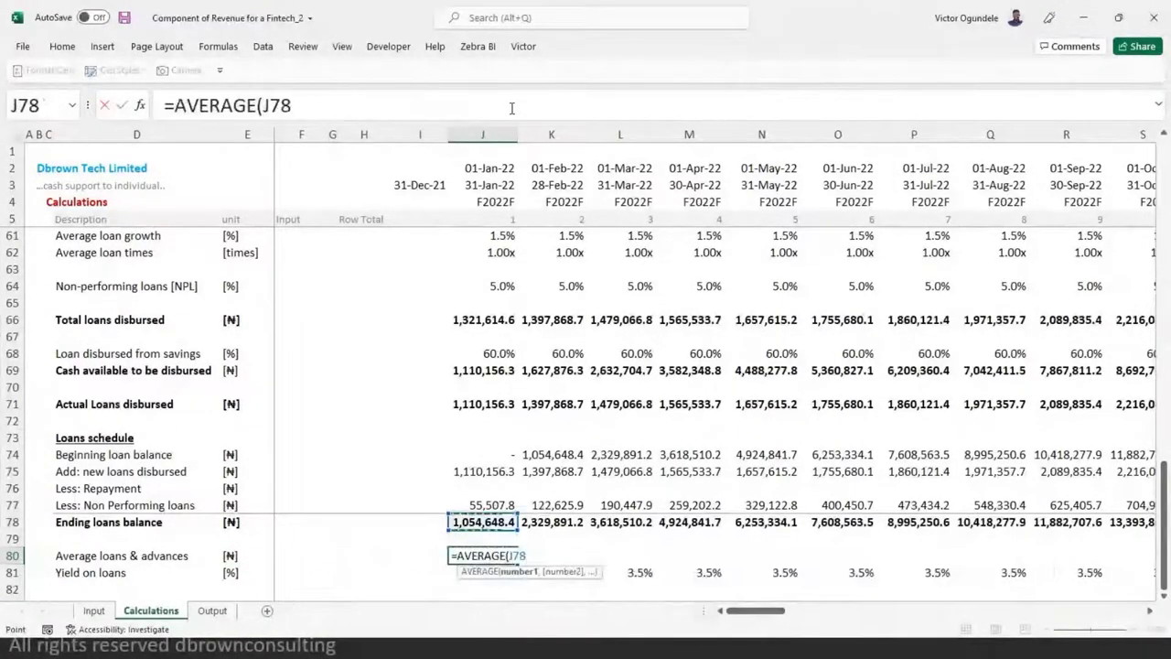
pyautogui.press('Left')
pyautogui.hotkey('shift', 'Right')
pyautogui.hotkey('ctrl', 'Return')
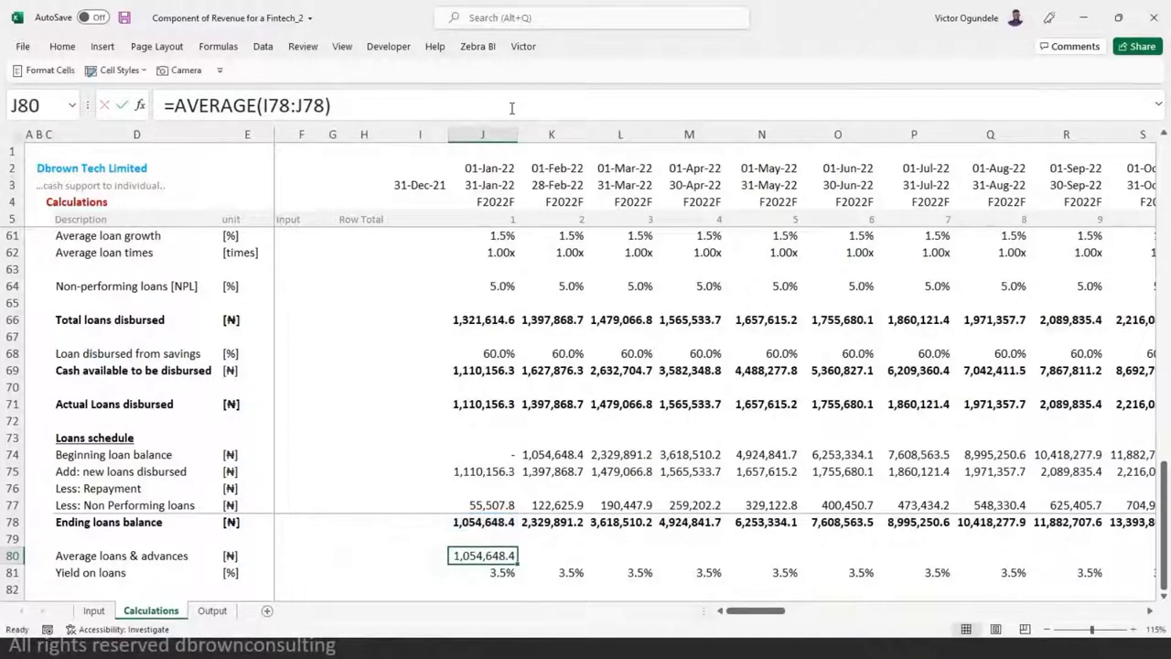
pyautogui.hotkey('ctrl', 'shift', 'Right')
pyautogui.hotkey('ctrl', 'r')
pyautogui.hotkey('ctrl', 'Left')
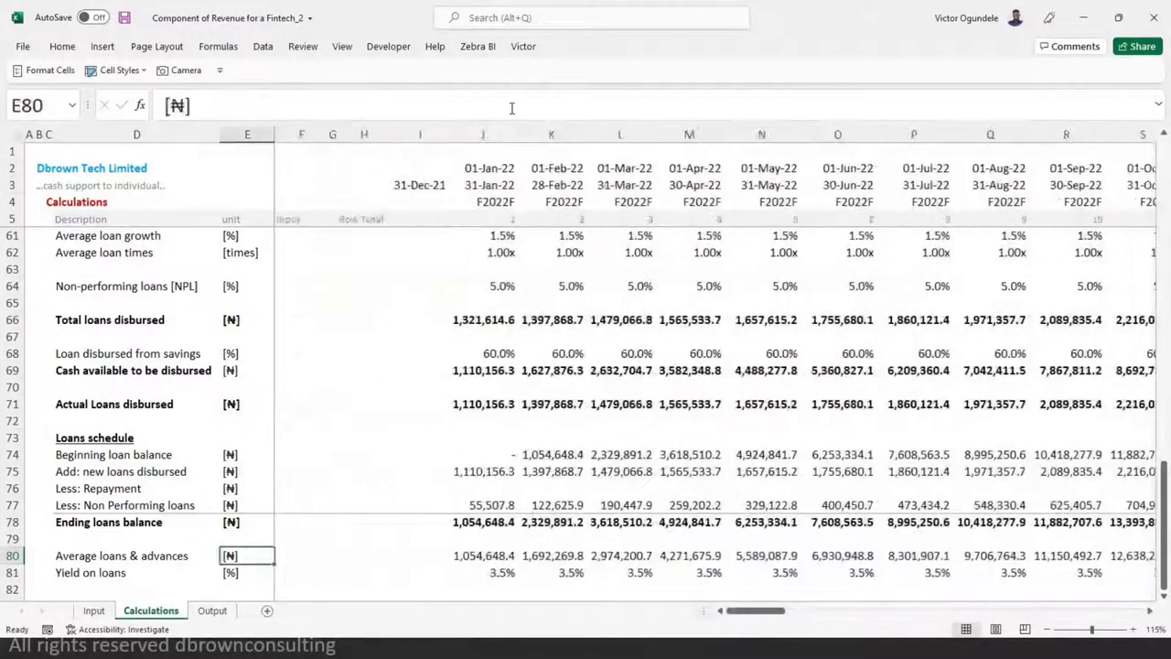
pyautogui.press('Down')
pyautogui.press('Left')
pyautogui.press('Down')
pyautogui.press('Down')
# - Add an 'Interest Income' row with the [₦] unit copied from row 80
pyautogui.write('I')
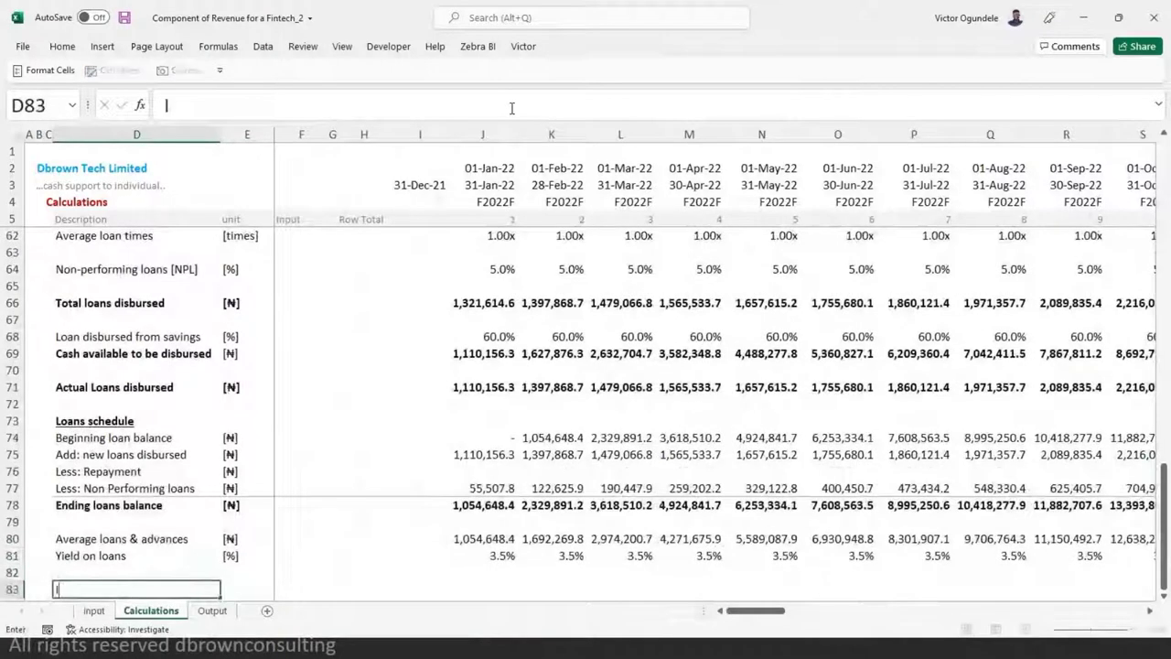
pyautogui.write('nterest')
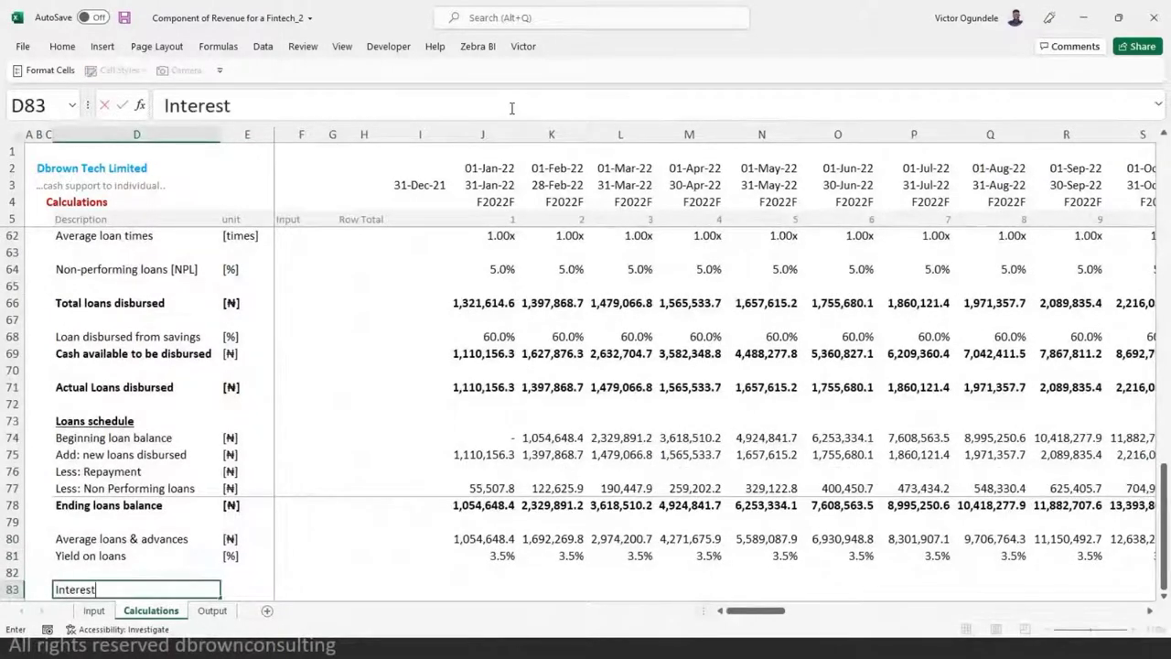
pyautogui.write(' Income')
pyautogui.press('Tab')
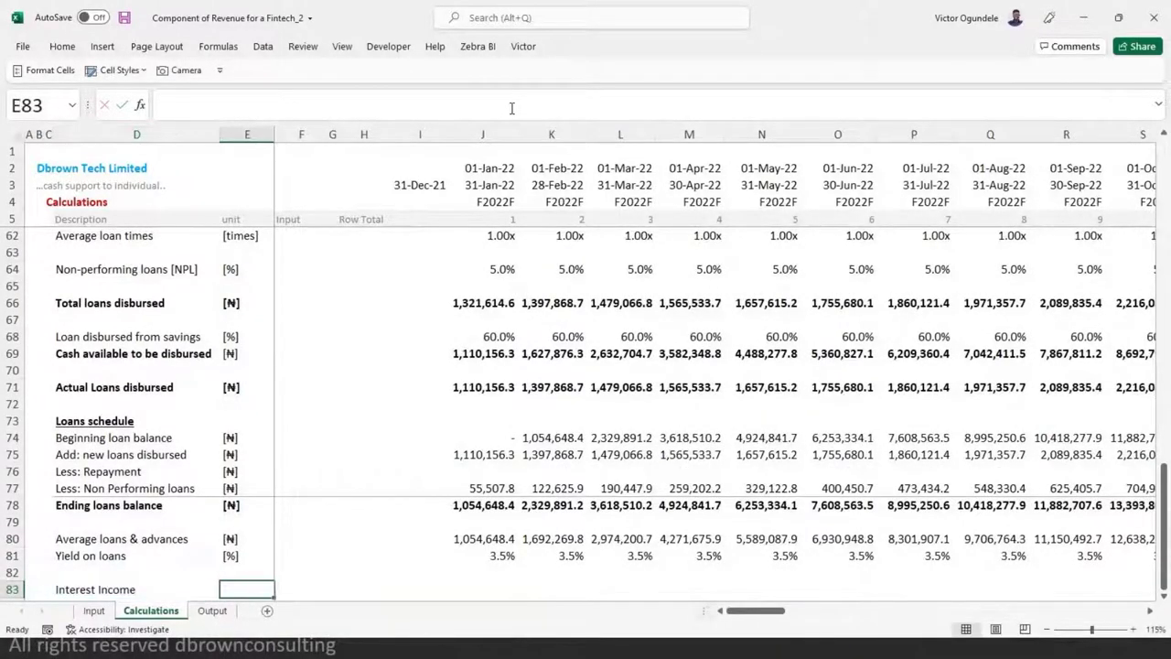
pyautogui.press('Up')
pyautogui.press('Up')
pyautogui.press('Up')
pyautogui.hotkey('ctrl', 'c')
pyautogui.press('Down')
pyautogui.press('Down')
pyautogui.press('Down')
pyautogui.hotkey('ctrl', 'v')
# - Enter =J80*J81 for interest income across all months, giving 36,912.7 in January
pyautogui.press('Right')
pyautogui.press('Right')
pyautogui.press('Right')
pyautogui.press('Right')
pyautogui.press('Right')
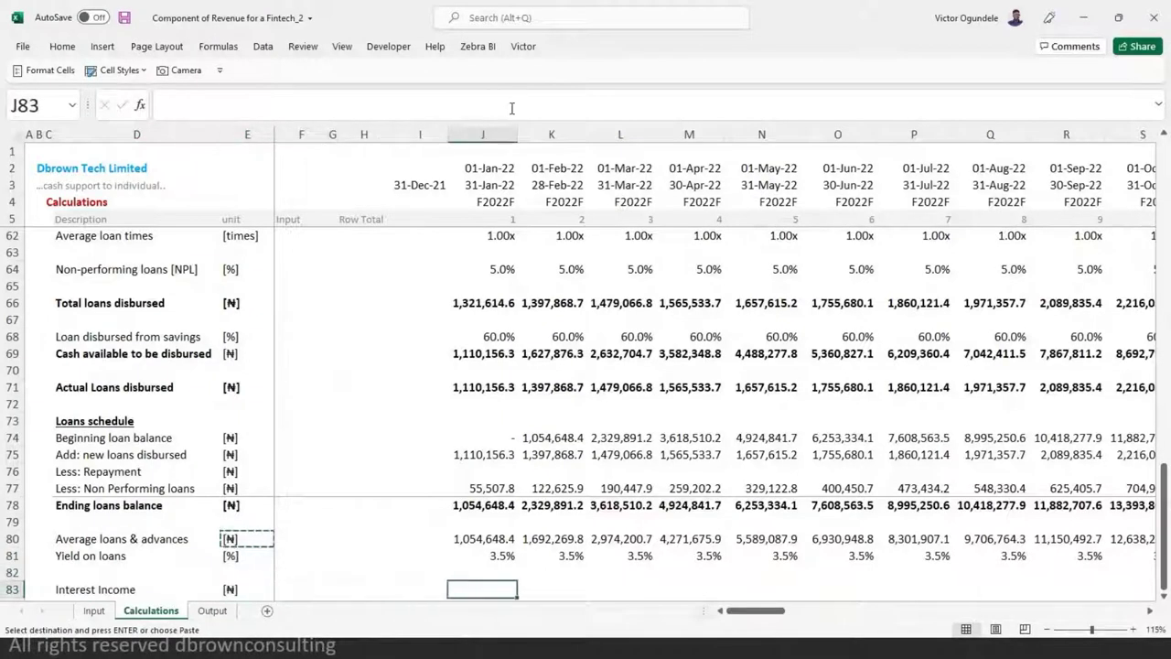
pyautogui.write('=')
pyautogui.press('Up')
pyautogui.press('Up')
pyautogui.press('Up')
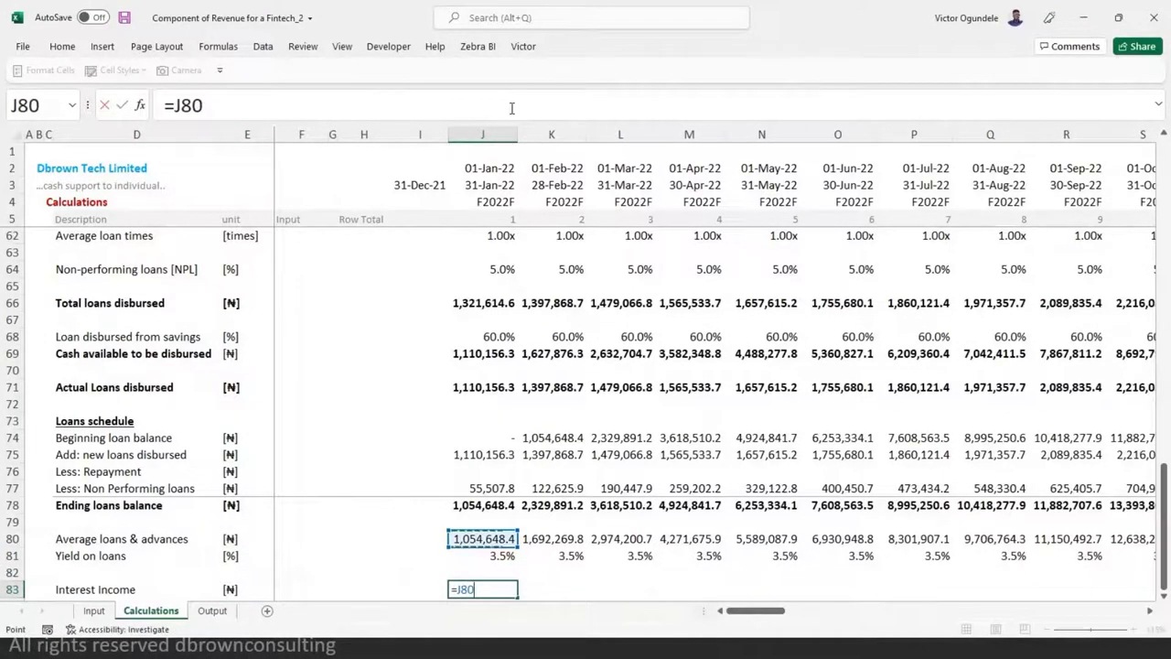
pyautogui.write('*')
pyautogui.press('Up')
pyautogui.press('Up')
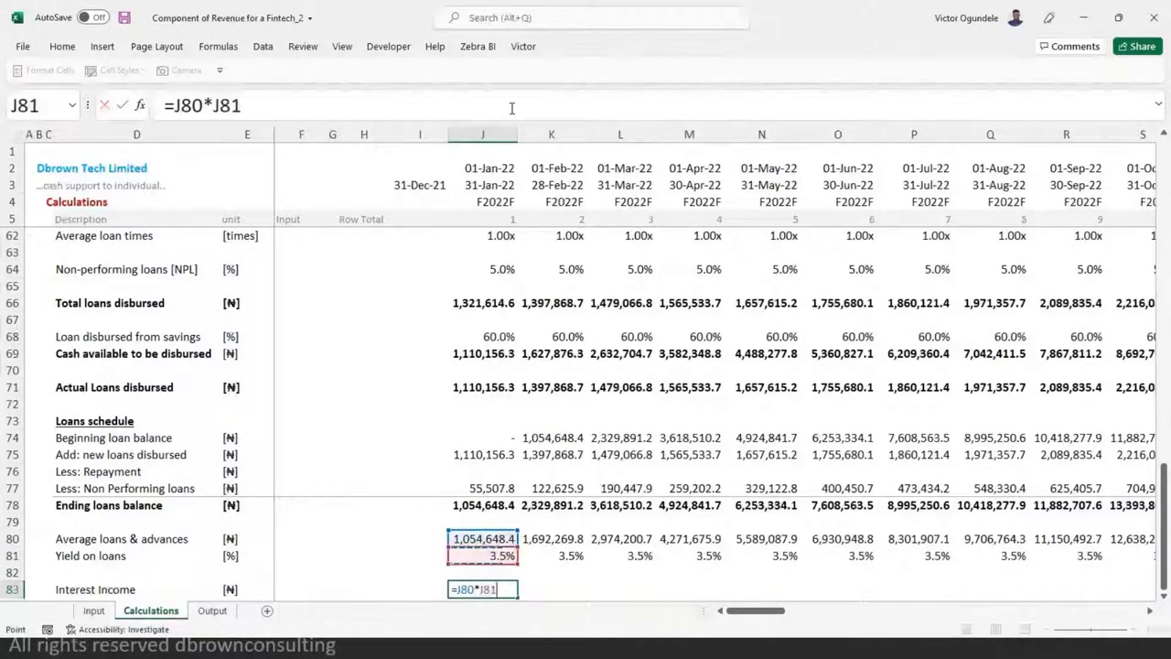
pyautogui.hotkey('ctrl', 'Return')
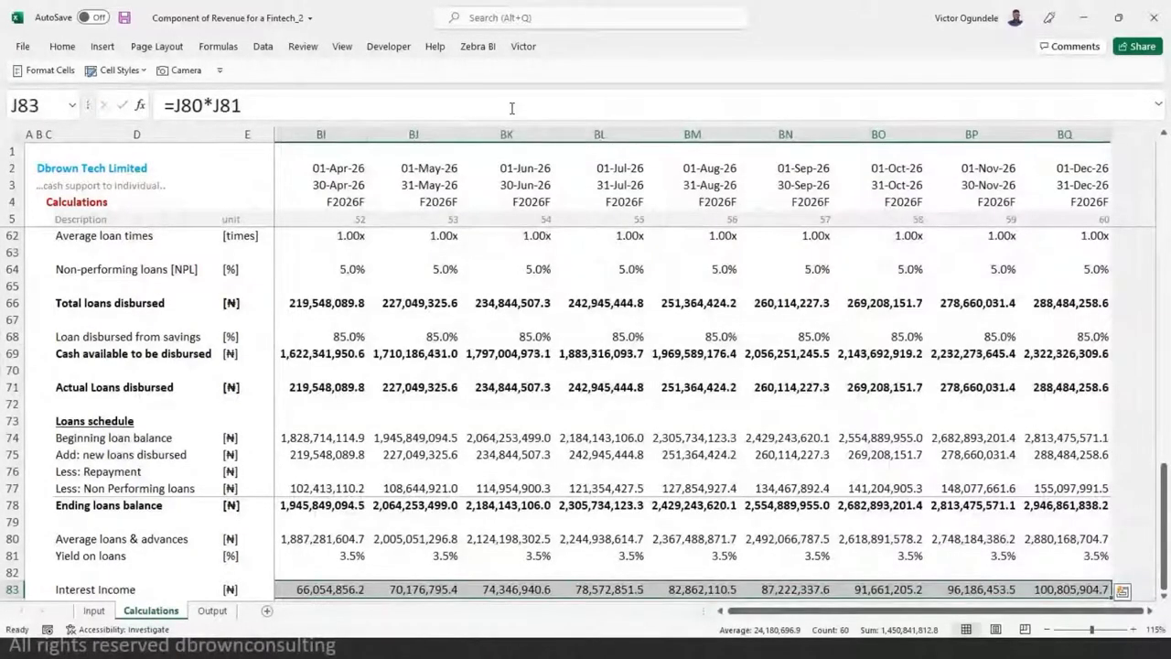
pyautogui.hotkey('ctrl', 'Left')
pyautogui.press('Left')
pyautogui.press('Left')
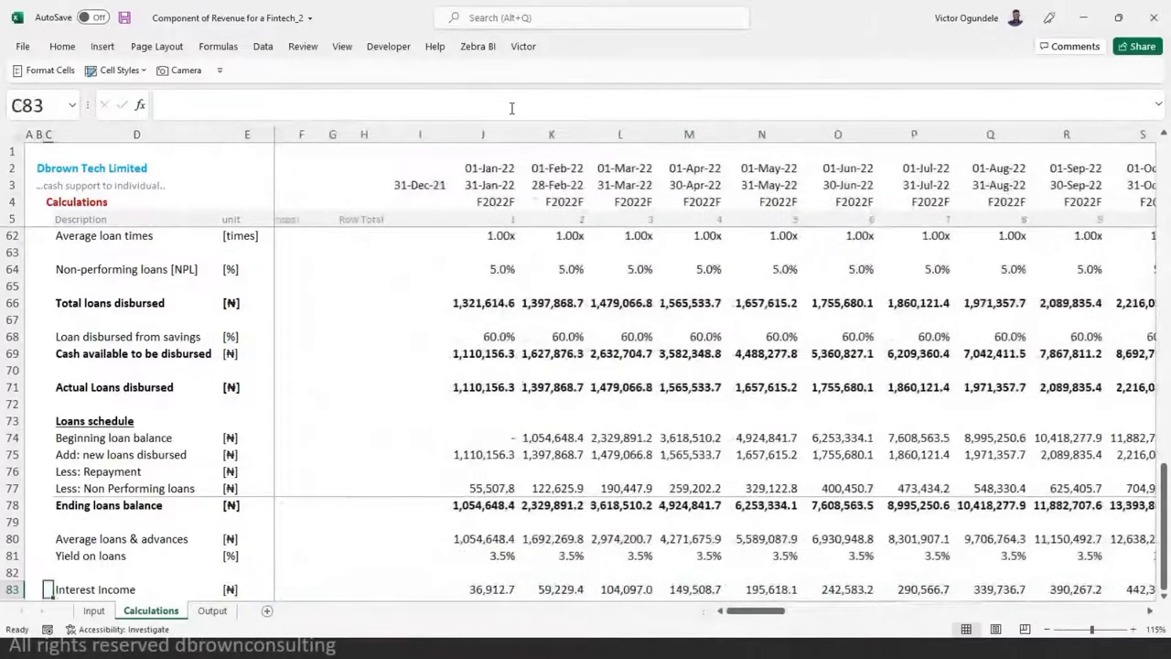
pyautogui.press('Right')
pyautogui.hotkey('shift', 'Right')
pyautogui.hotkey('ctrl', 'shift', 'Right')
pyautogui.hotkey('ctrl', 'shift', 'Right')
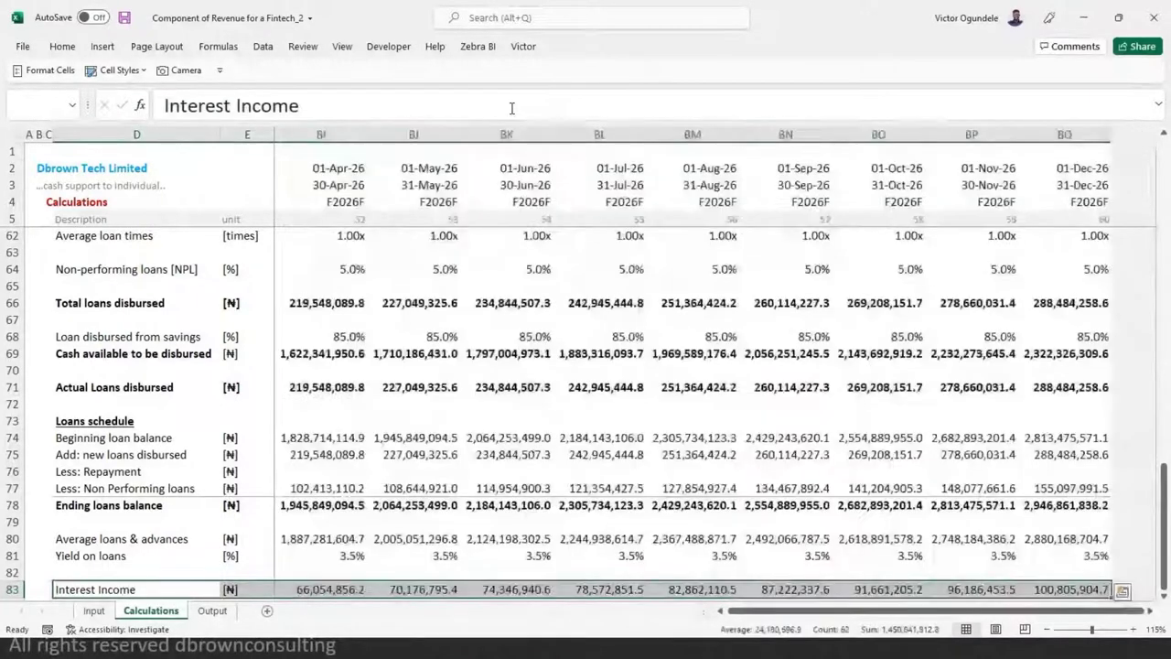
pyautogui.press('Left')
pyautogui.press('Left')
pyautogui.press('Down')
pyautogui.press('Down')
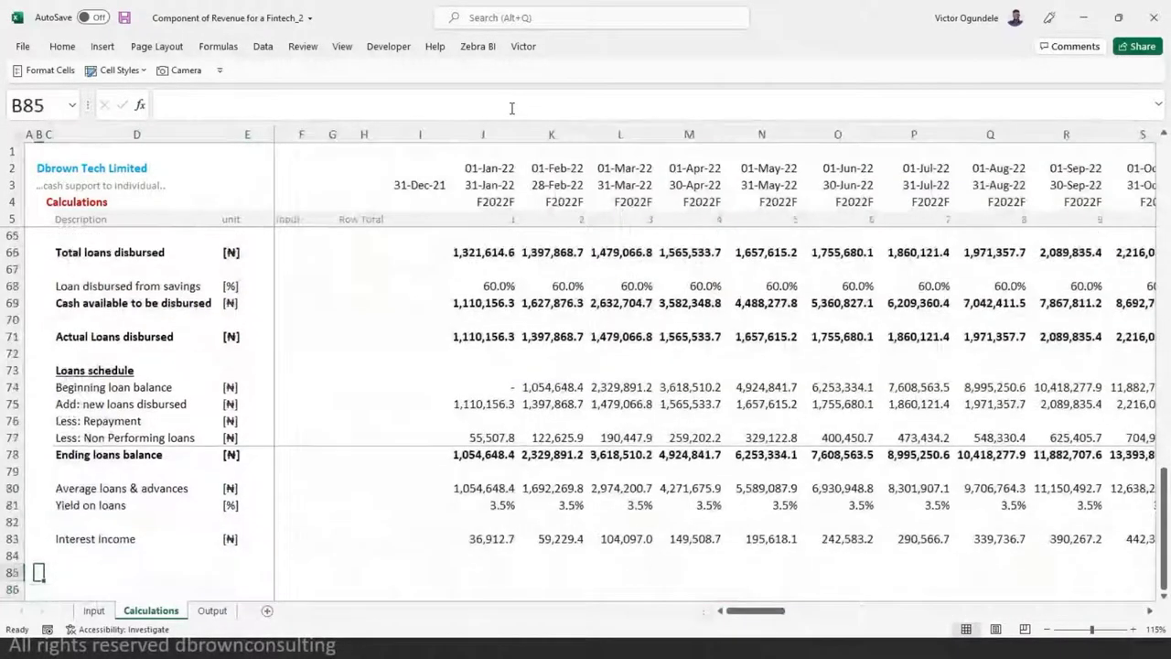
pyautogui.press('Right')
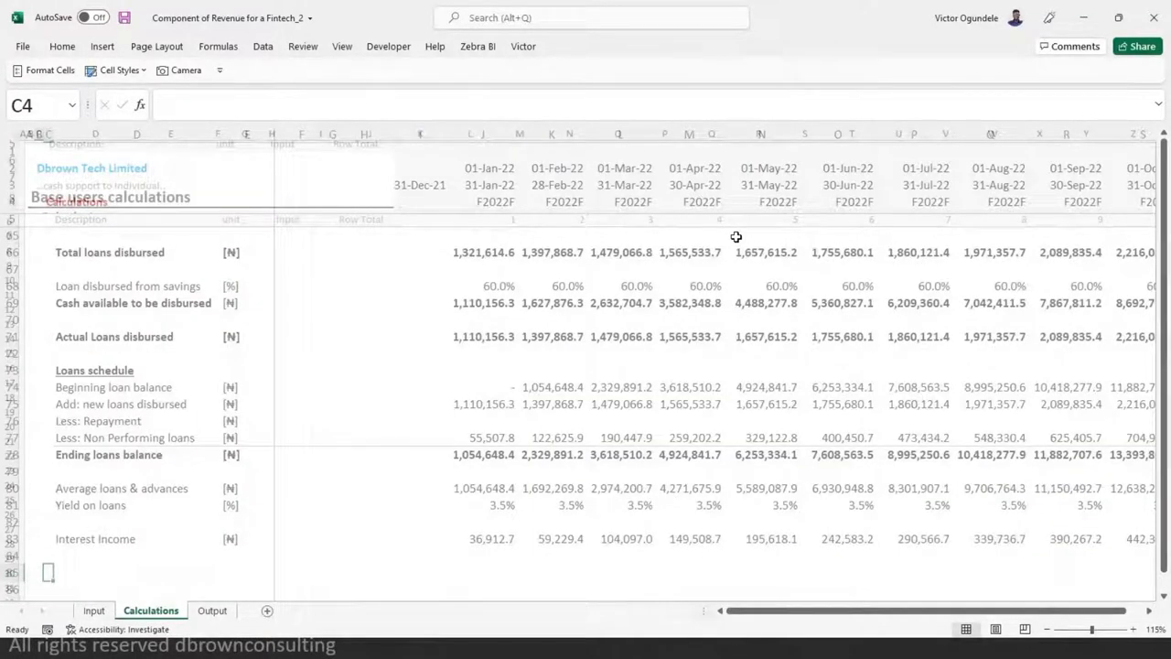
# - Add an 'Income Statement' heading in C85 styled Heading 2 across the row
pyautogui.write('Income Statem')
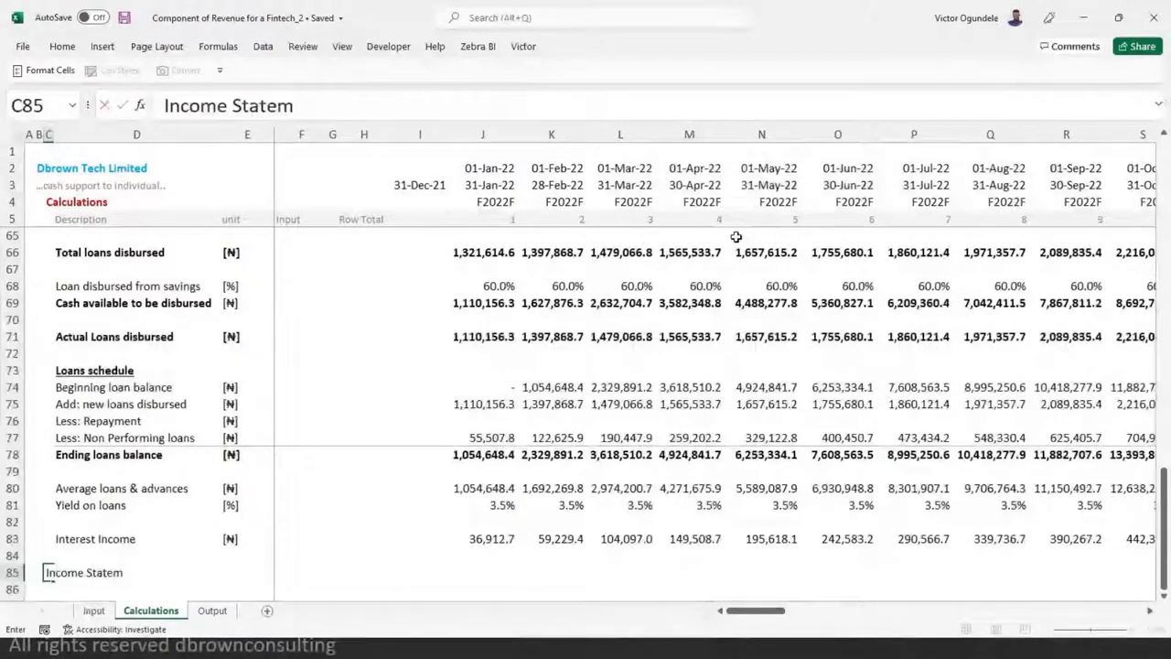
pyautogui.write('ent')
pyautogui.hotkey('ctrl', 'Return')
pyautogui.hotkey('ctrl', 'shift', 'Right')
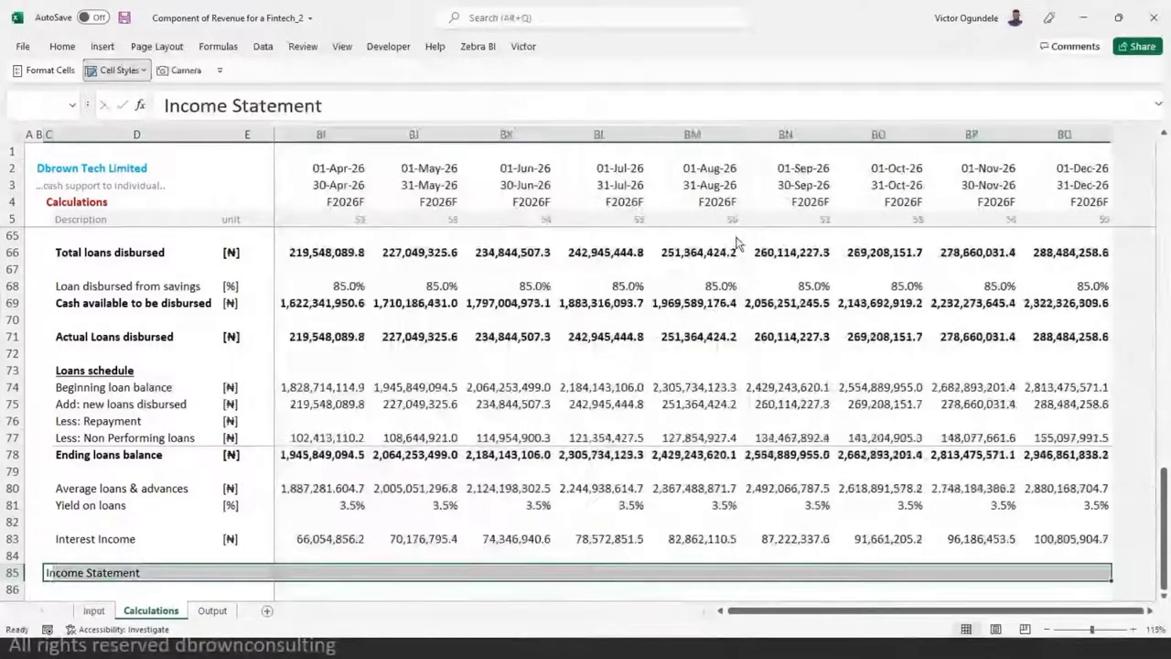
pyautogui.click(116, 70)
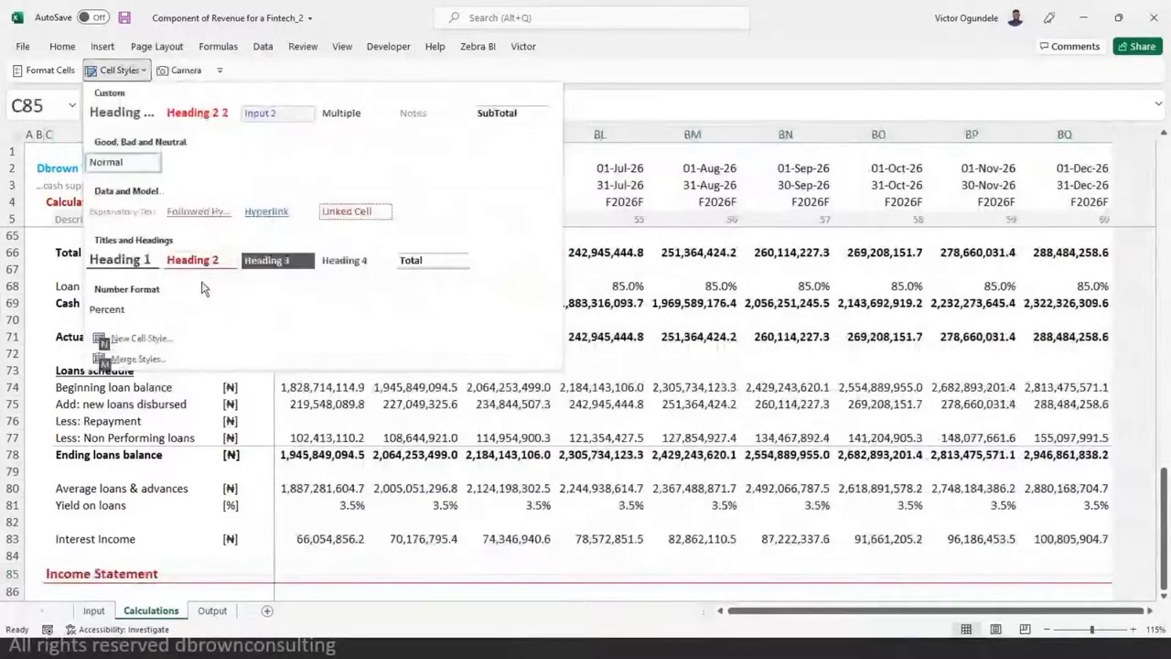
pyautogui.press('Escape')
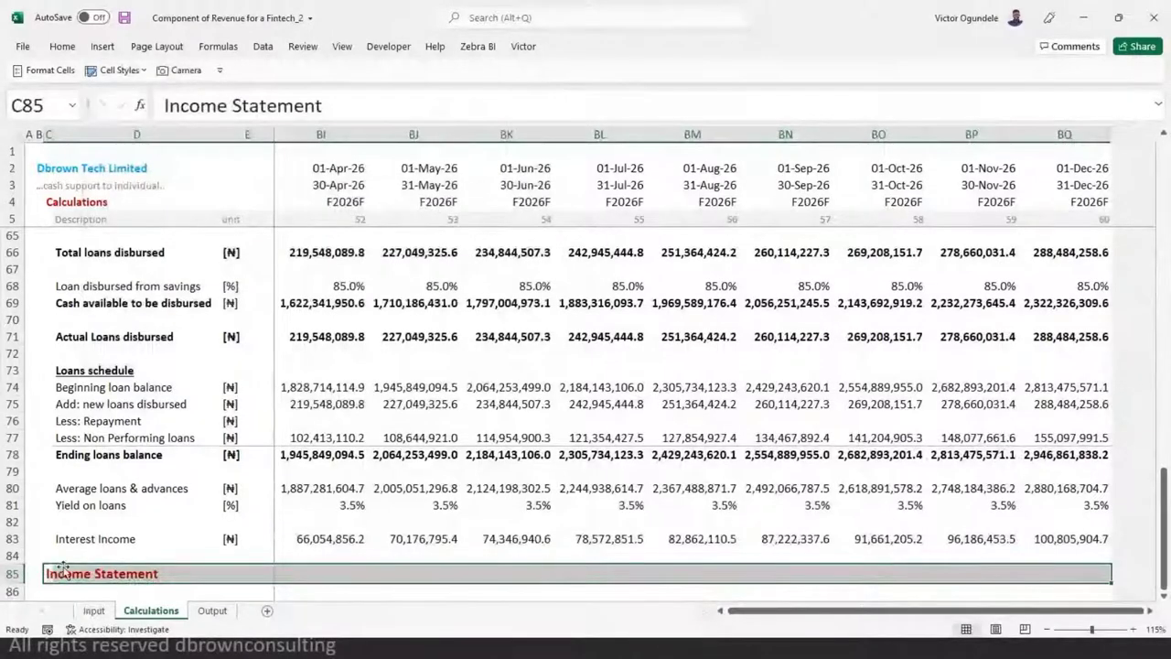
pyautogui.scroll(-2, 170, 588)
# - List 'Interest Income' and 'Interest expense' under the heading
pyautogui.press('Down')
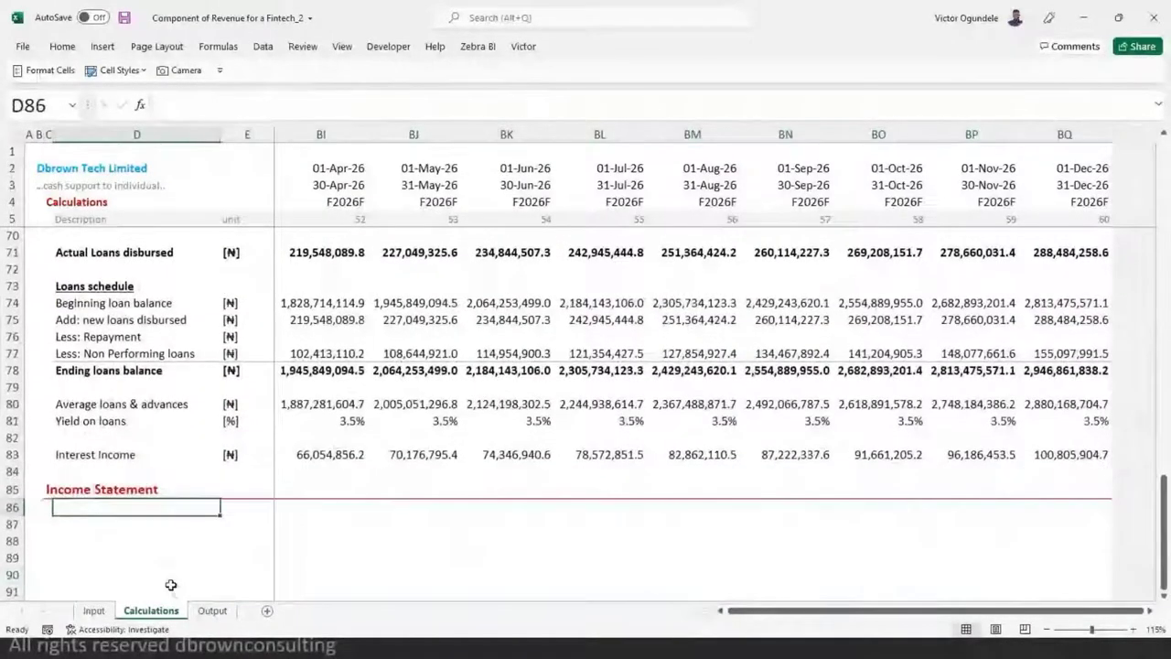
pyautogui.write('Interest I')
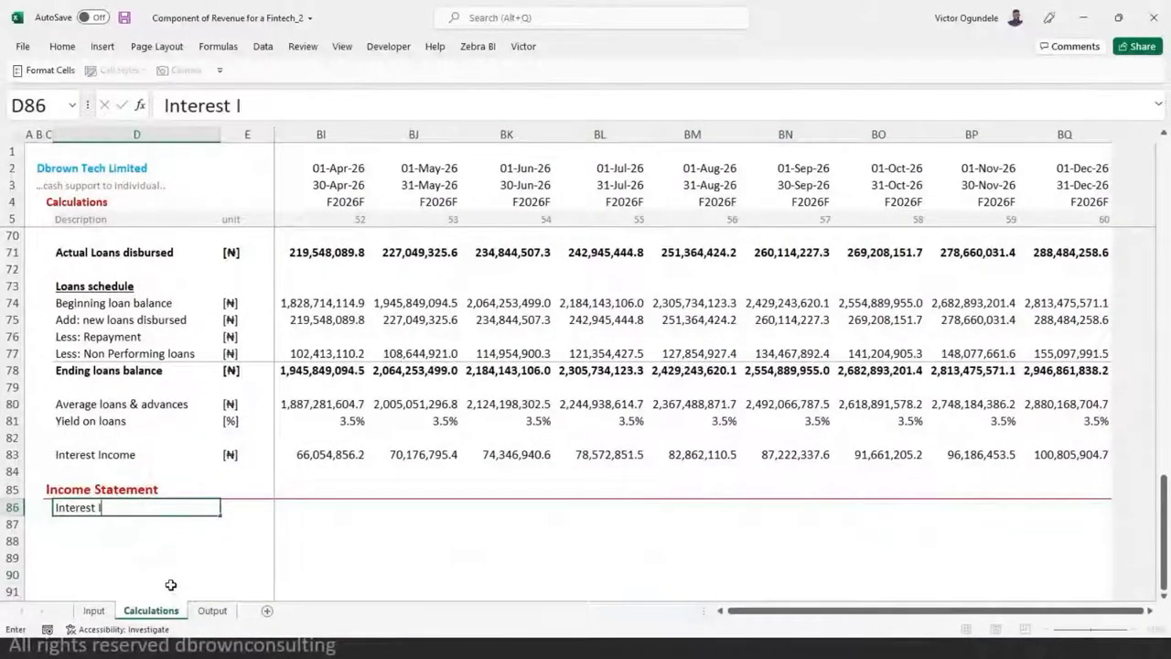
pyautogui.write('ncome')
pyautogui.press('Return')
pyautogui.write('N')
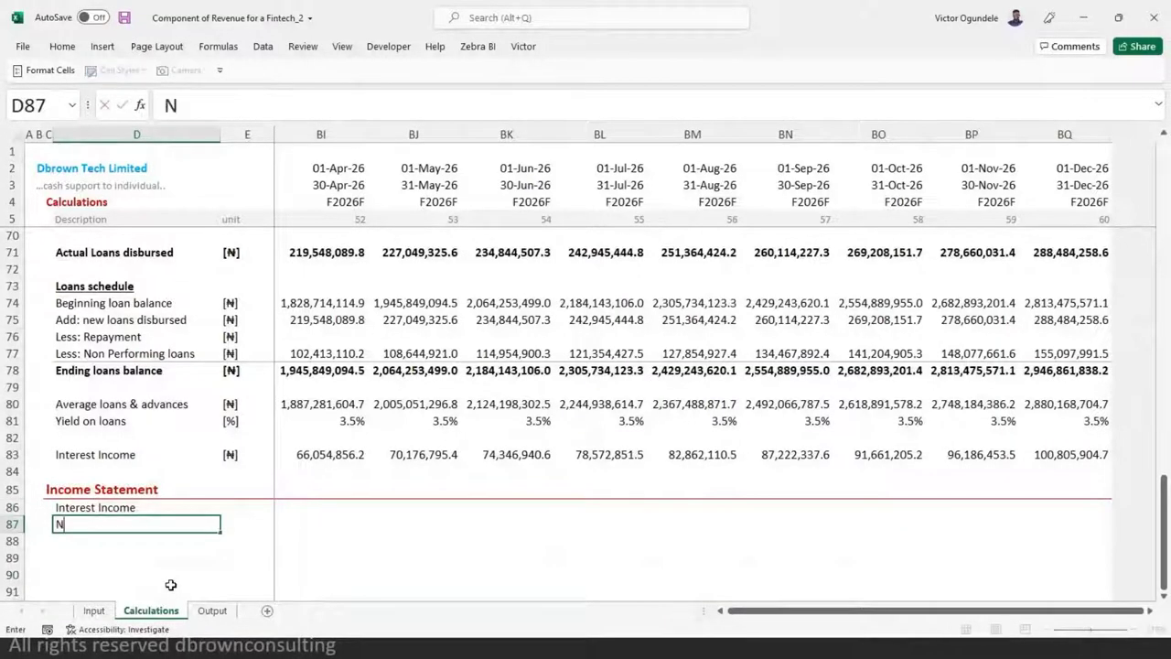
pyautogui.press('BackSpace')
pyautogui.write('Interest ')
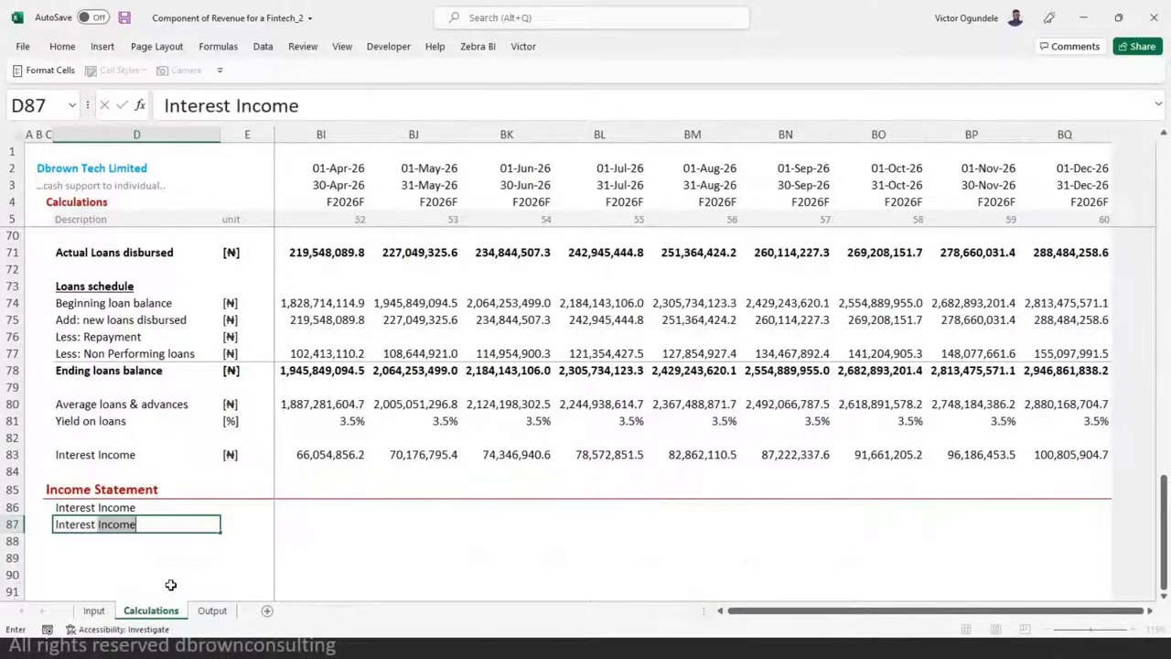
pyautogui.write('expense')
pyautogui.press('Return')
# - Add + and - signs beside those lines and a 'Net interest income' label below
pyautogui.press('Up')
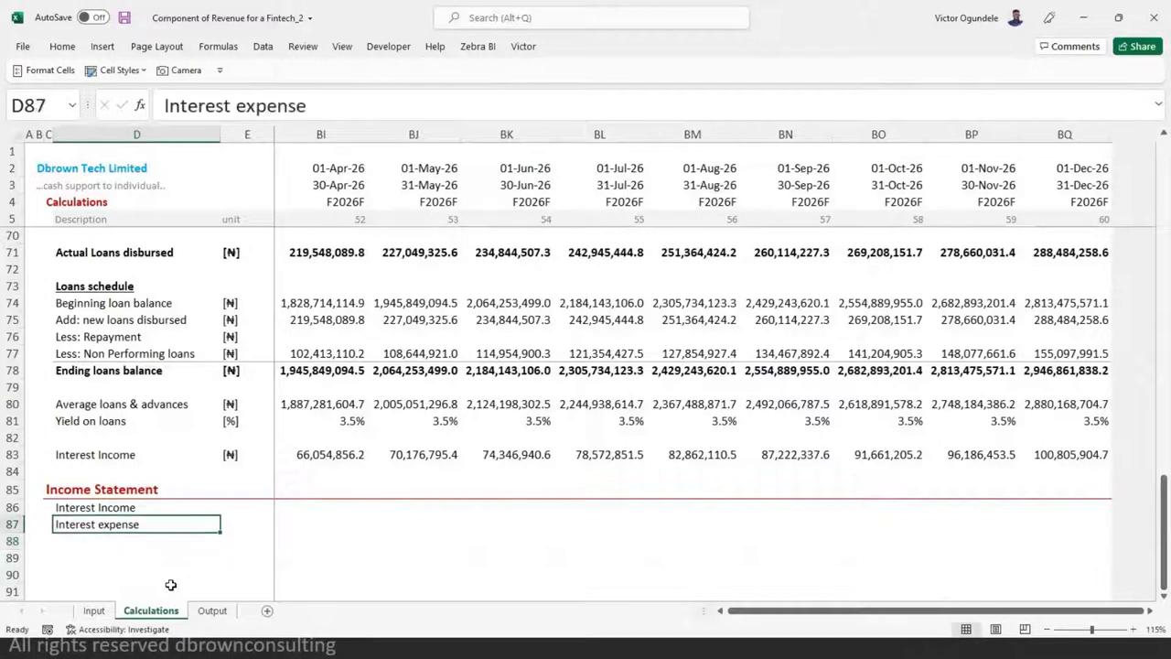
pyautogui.press('Left')
pyautogui.press('Up')
pyautogui.write('+')
pyautogui.press('Return')
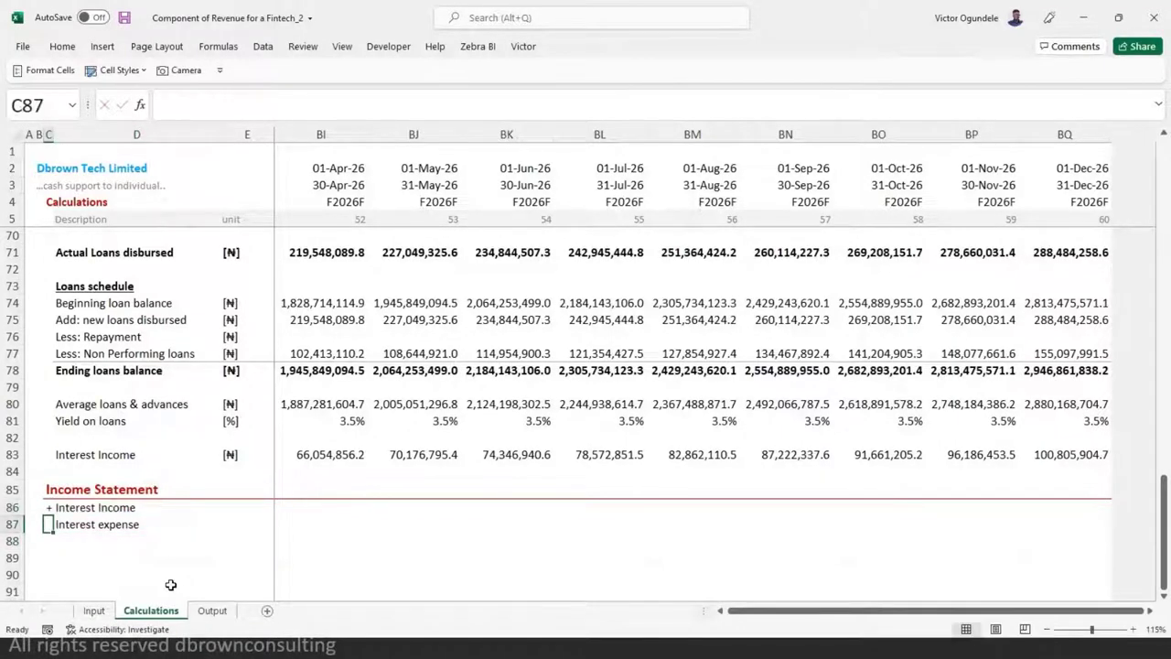
pyautogui.write('-')
pyautogui.press('Return')
pyautogui.press('Right')
pyautogui.write('Net')
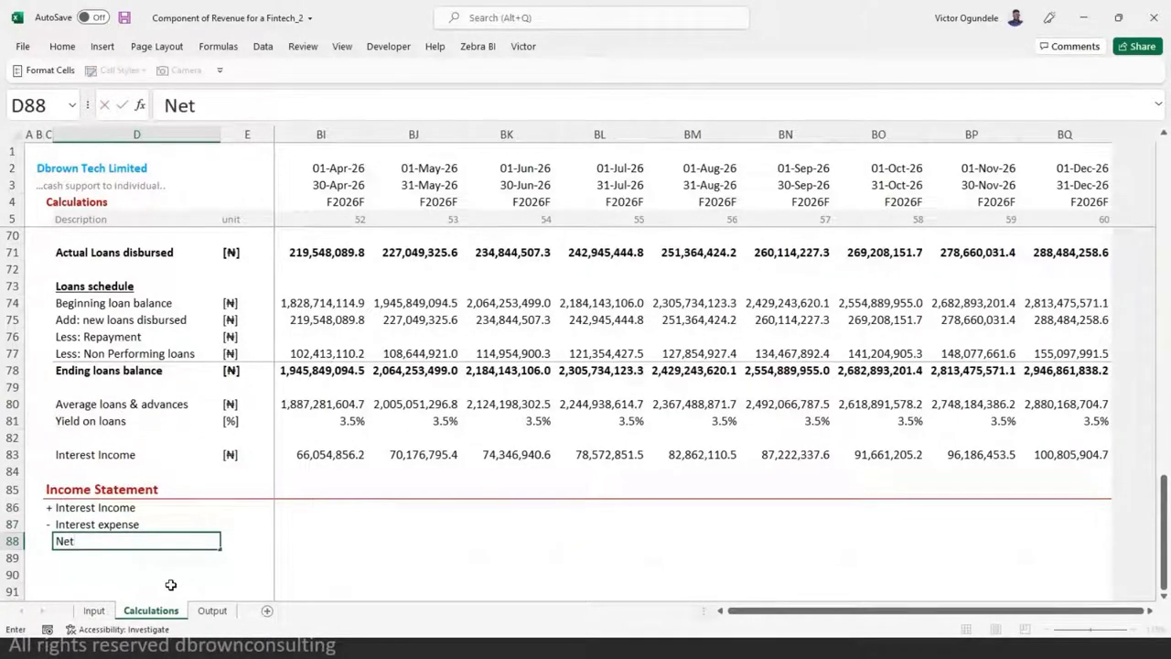
pyautogui.write(' interest mar')
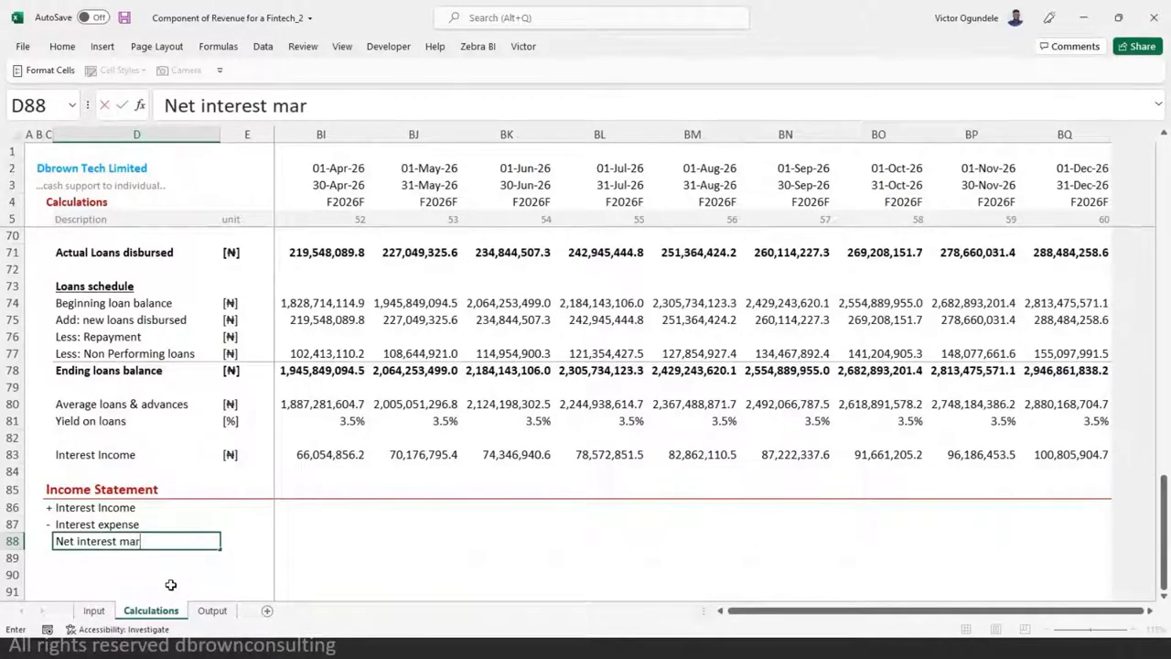
pyautogui.write('g')
pyautogui.press('BackSpace')
pyautogui.press('BackSpace')
pyautogui.press('BackSpace')
pyautogui.press('BackSpace')
pyautogui.write('income')
pyautogui.press('Right')
# - Copy the [₦] unit into rows 86–88 and mark the net line with an = sign
pyautogui.press('Up')
pyautogui.press('Up')
pyautogui.press('Up')
pyautogui.press('Up')
pyautogui.press('Up')
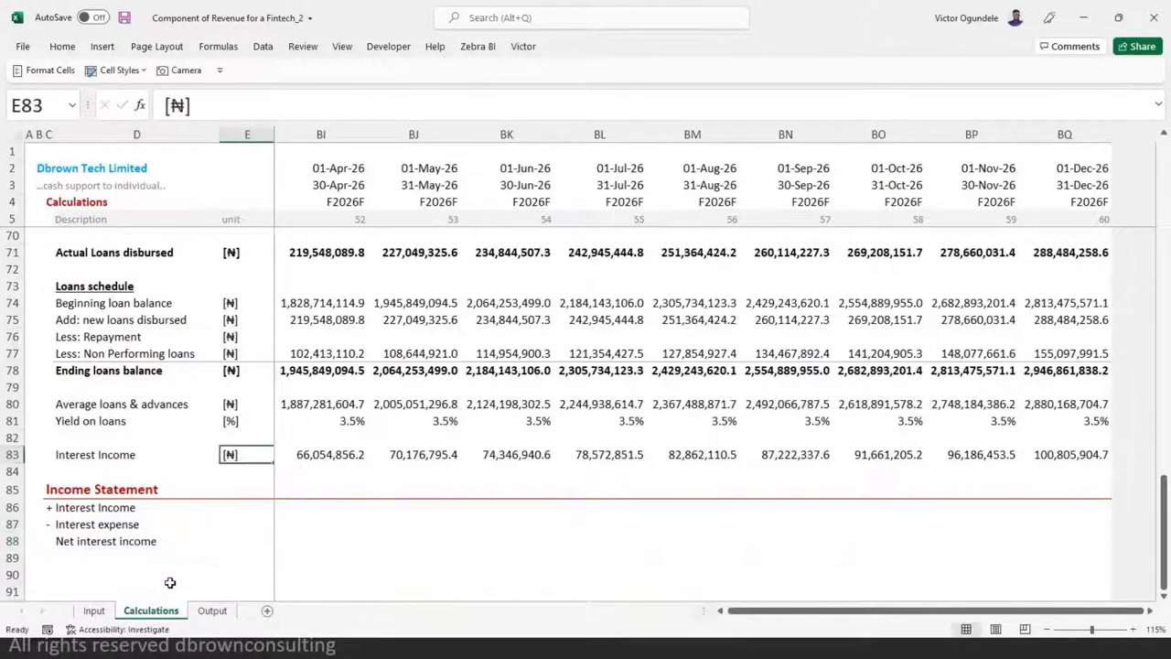
pyautogui.hotkey('ctrl', 'c')
pyautogui.press('Down')
pyautogui.press('Down')
pyautogui.press('Down')
pyautogui.hotkey('shift', 'Down')
pyautogui.hotkey('shift', 'Down')
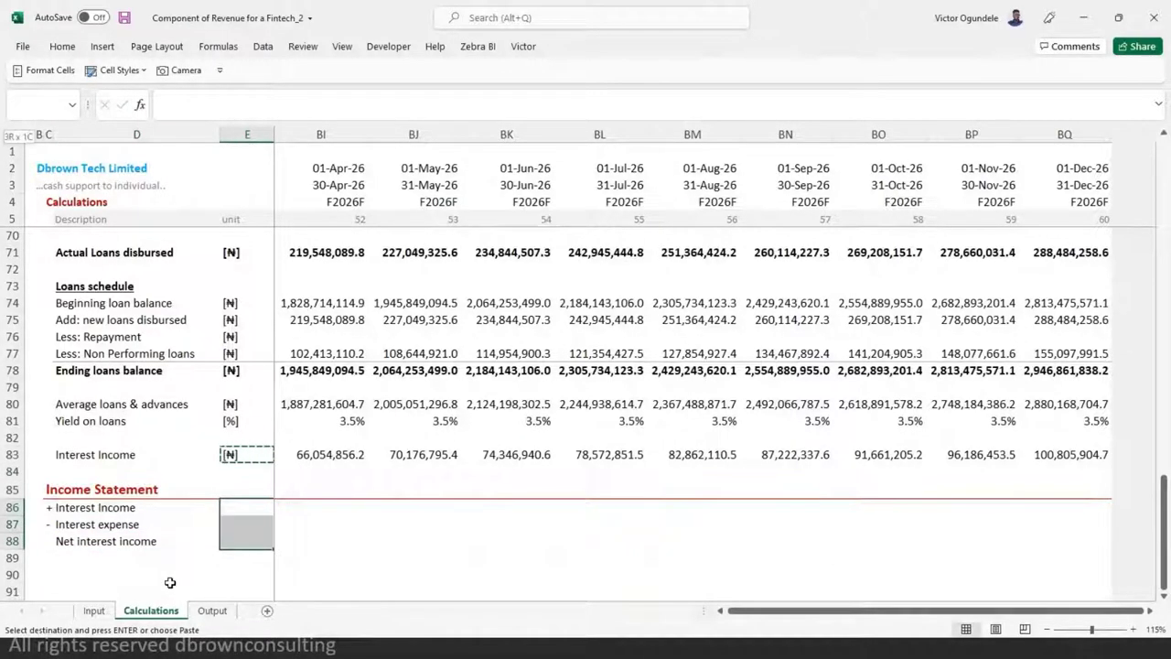
pyautogui.hotkey('ctrl', 'v')
pyautogui.press('Left')
pyautogui.press('Left')
pyautogui.press('Down')
pyautogui.press('Down')
pyautogui.write('=')
pyautogui.press('Tab')
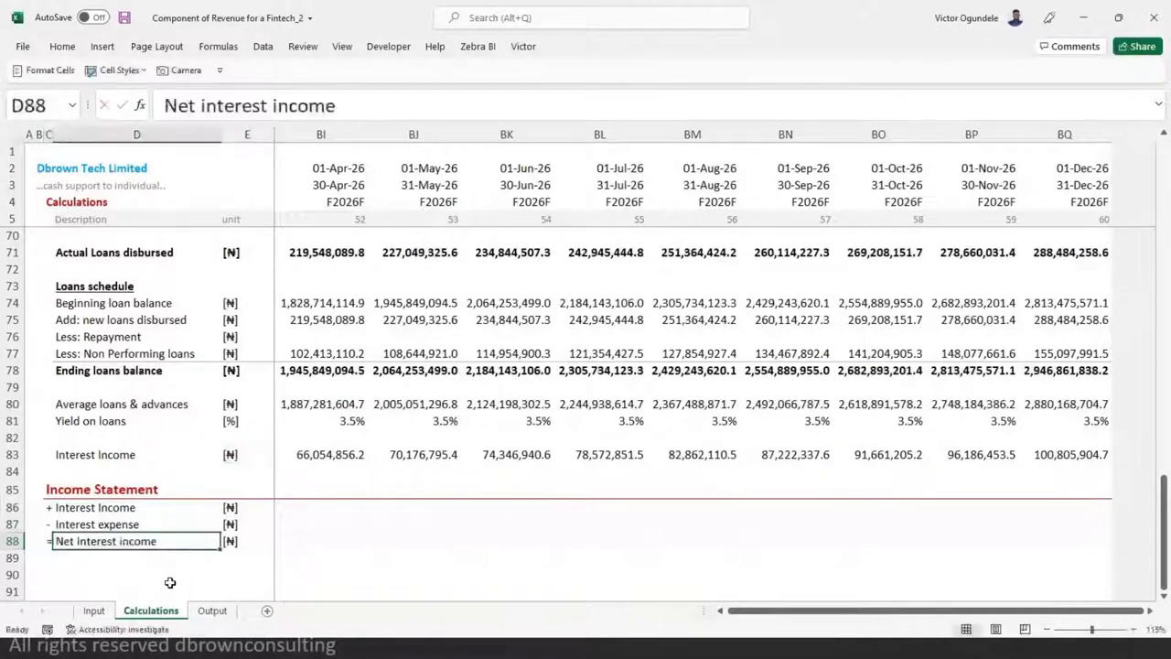
# - Apply the SubTotal style to the Net interest income row 88
pyautogui.press('Up')
pyautogui.press('Down')
pyautogui.hotkey('shift', 'Right')
pyautogui.hotkey('ctrl', 'shift', 'Right')
pyautogui.click(116, 69)
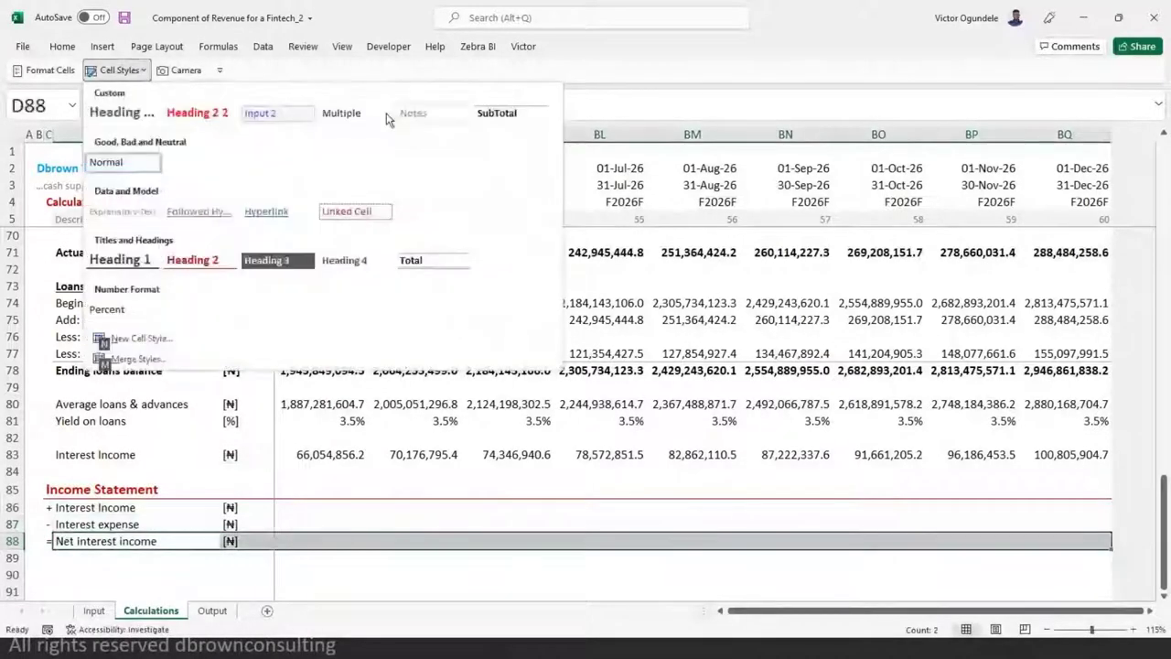
pyautogui.click(487, 113)
pyautogui.press('Right')
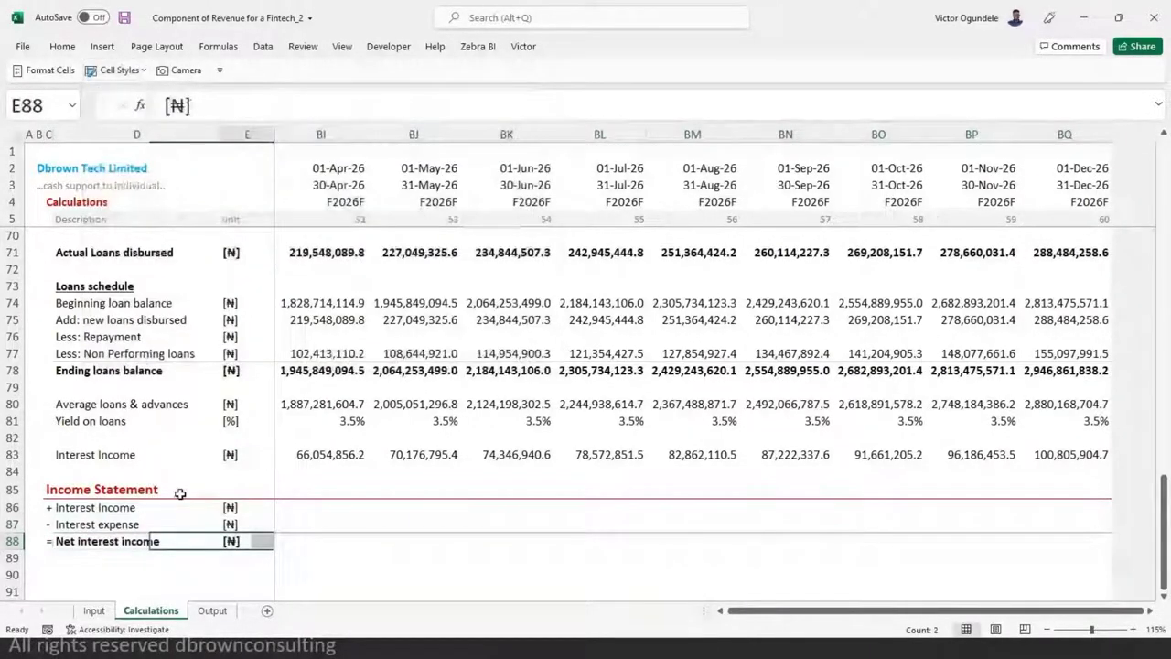
pyautogui.press('Up')
pyautogui.press('Up')
pyautogui.press('Right')
pyautogui.press('Right')
pyautogui.press('Right')
pyautogui.press('Right')
pyautogui.press('Right')
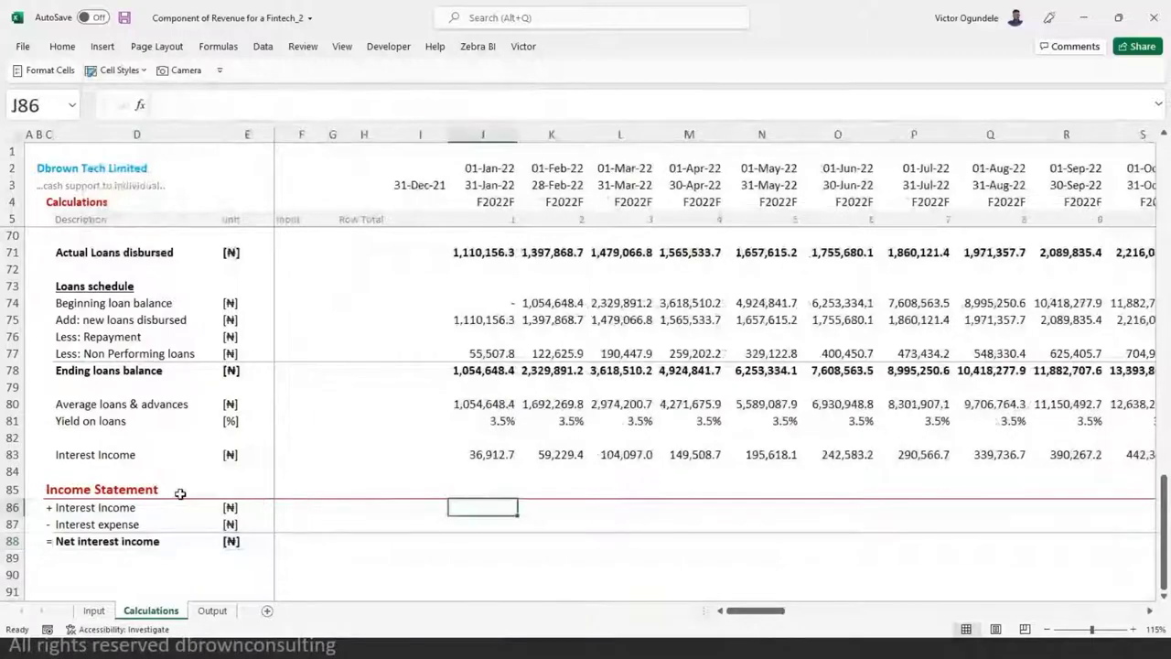
# - Link J86 to Interest Income in row 83 and J87 to interest expense in row 53
pyautogui.write('=')
pyautogui.press('Up')
pyautogui.press('Up')
pyautogui.press('Up')
pyautogui.press('Return')
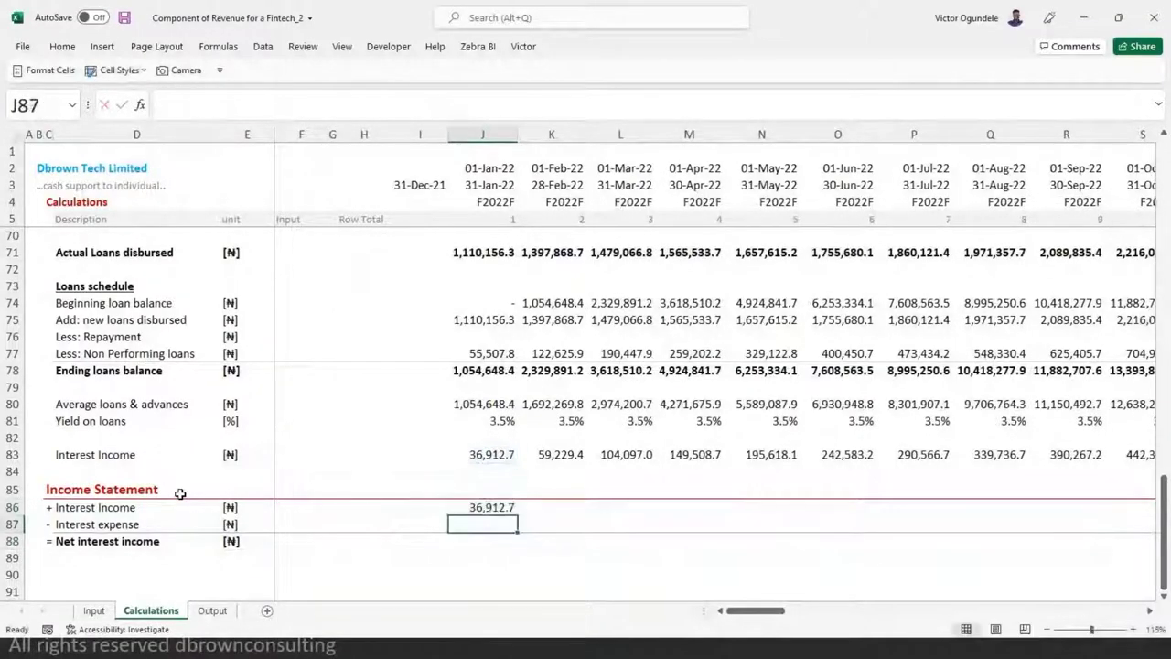
pyautogui.write('=')
pyautogui.press('Up')
pyautogui.press('Up')
pyautogui.press('Up')
pyautogui.press('Up')
pyautogui.press('Up')
pyautogui.press('Up')
pyautogui.press('Up')
pyautogui.press('Up')
pyautogui.press('Up')
pyautogui.press('Up')
pyautogui.press('Up')
pyautogui.press('Up')
pyautogui.press('Up')
pyautogui.press('Up')
pyautogui.press('Up')
pyautogui.press('Up')
pyautogui.press('Up')
pyautogui.press('Up')
pyautogui.press('Up')
pyautogui.press('Up')
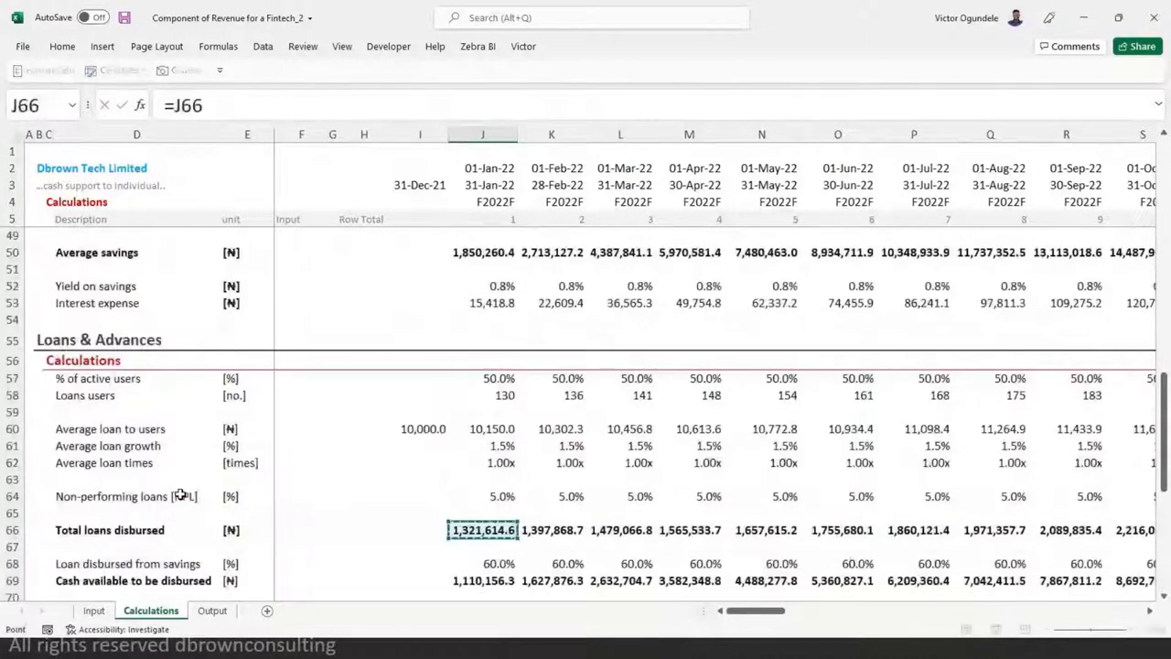
pyautogui.click(490, 300)
pyautogui.press('Return')
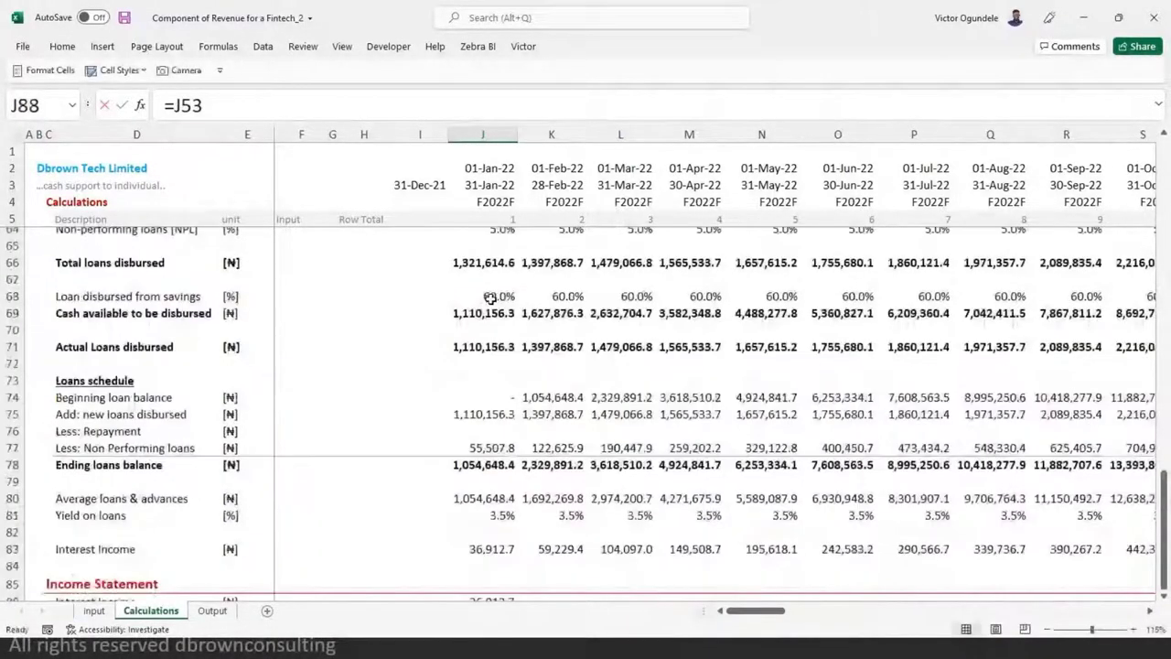
# - Enter =J86-J87 in J88 and fill rows 86–88 across every month
pyautogui.write('=')
pyautogui.press('Up')
pyautogui.press('Up')
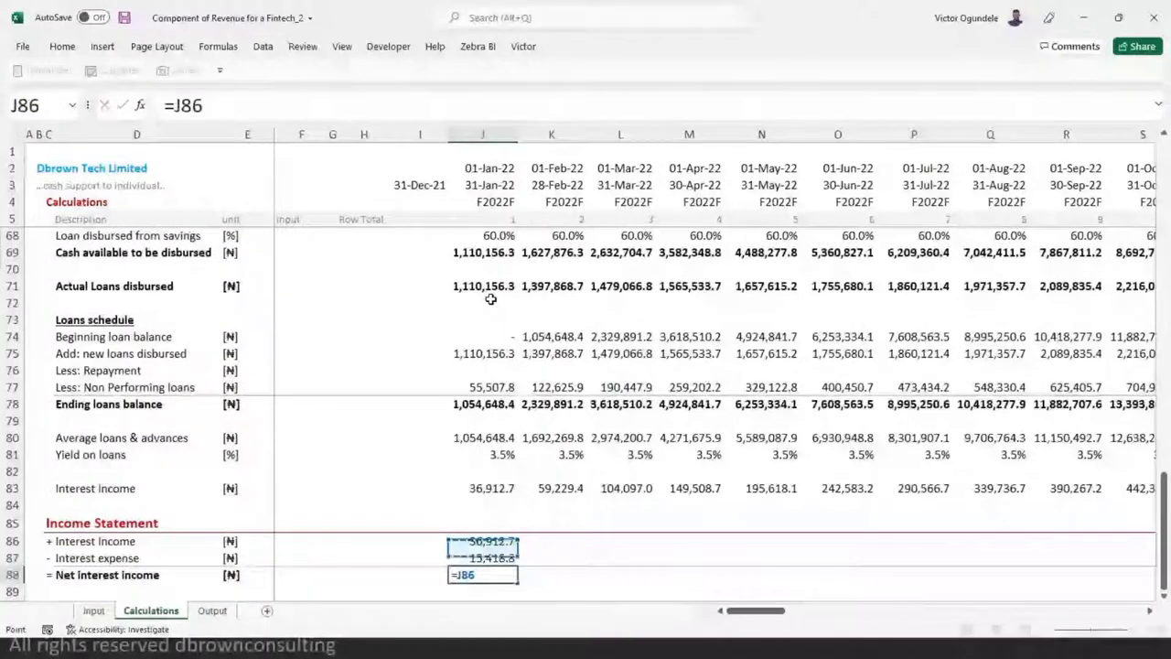
pyautogui.write('-')
pyautogui.press('Up')
pyautogui.hotkey('ctrl', 'Return')
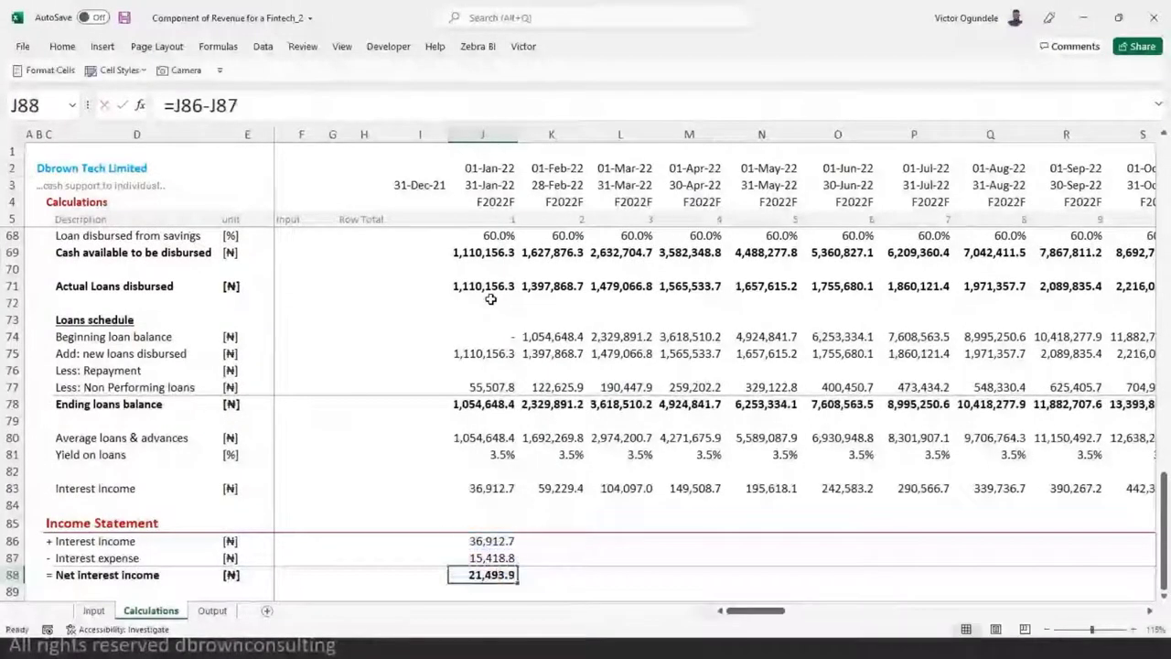
pyautogui.press('Up')
pyautogui.press('Up')
pyautogui.hotkey('shift', 'Down')
pyautogui.hotkey('shift', 'Down')
pyautogui.hotkey('ctrl', 'shift', 'Right')
pyautogui.hotkey('ctrl', 'r')
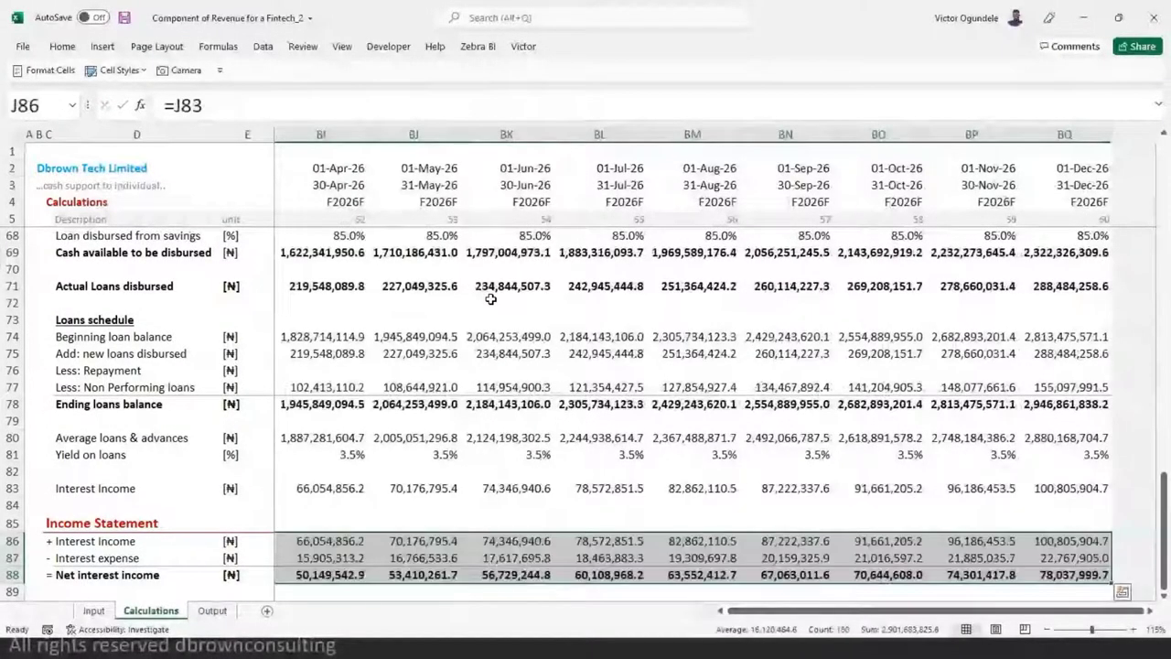
# - Review the statement formulas, confirming January net interest income of 21,493.9
pyautogui.press('Left')
pyautogui.press('Left')
pyautogui.press('Left')
pyautogui.press('Left')
pyautogui.press('Left')
pyautogui.press('Left')
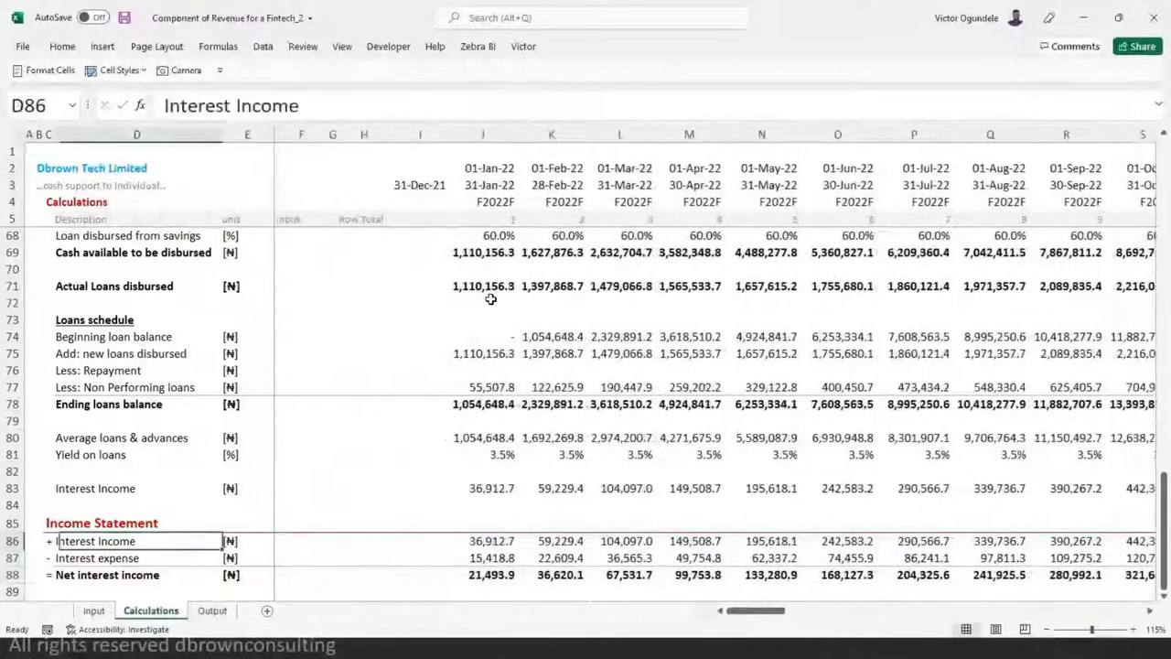
pyautogui.press('Right')
pyautogui.press('Right')
pyautogui.press('Right')
pyautogui.press('Right')
pyautogui.press('Down')
pyautogui.press('Down')
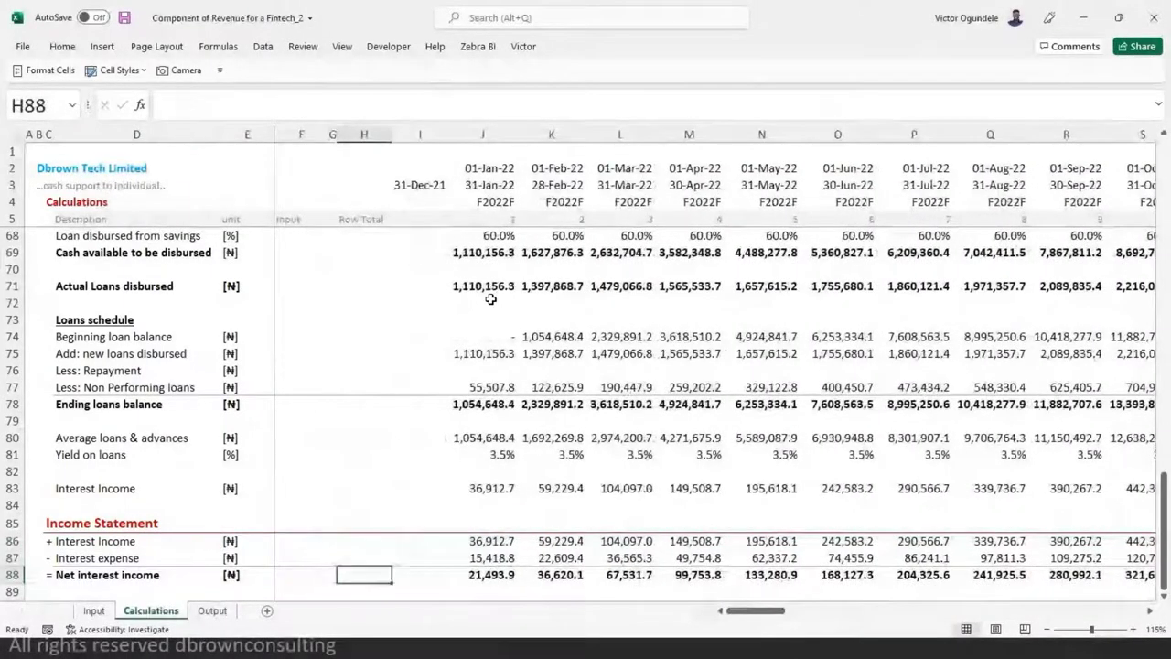
pyautogui.press('Right')
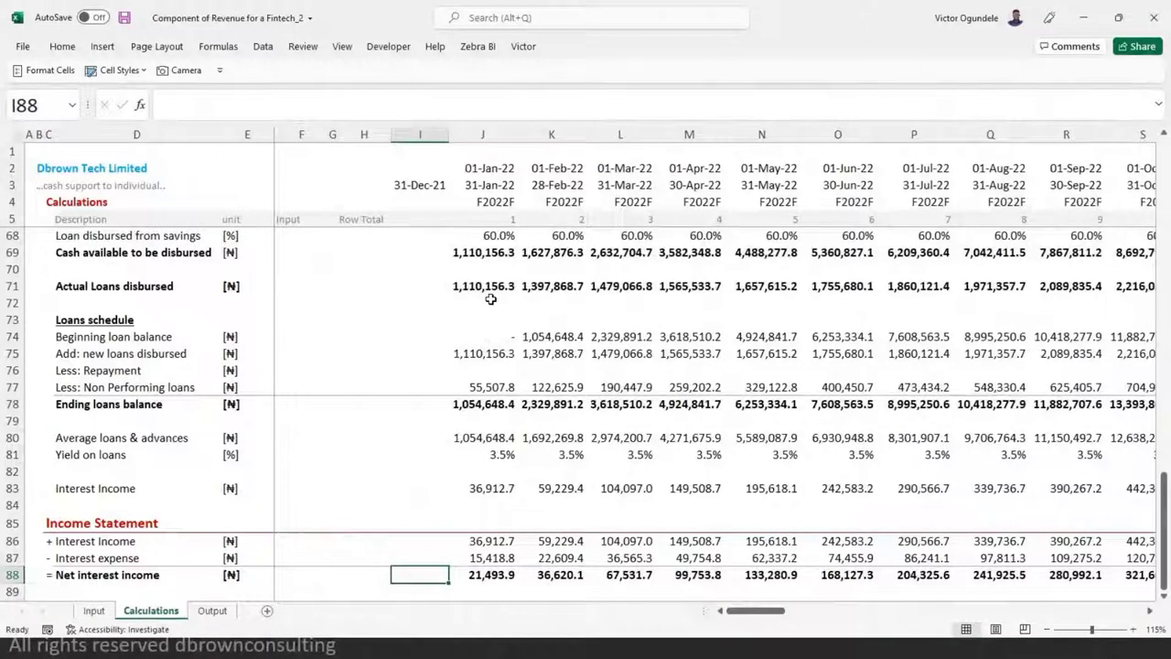
pyautogui.press('Right')
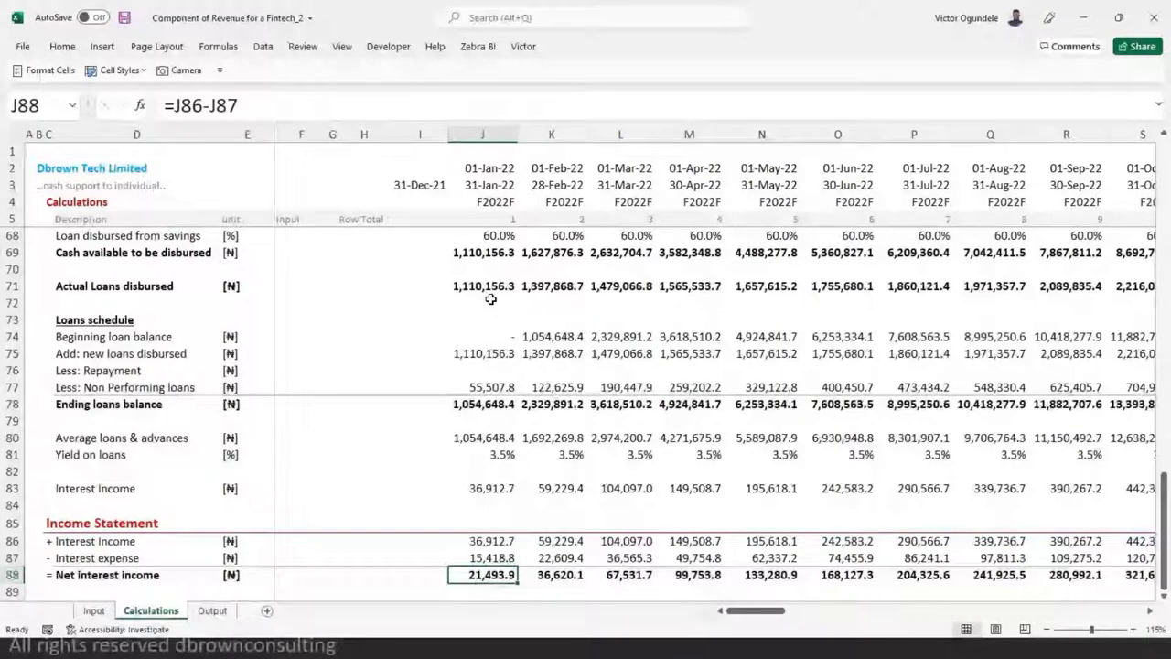
pyautogui.press('Up')
pyautogui.press('Up')
pyautogui.press('Up')
pyautogui.press('Up')
pyautogui.press('Up')
pyautogui.press('Up')
pyautogui.press('Up')
pyautogui.press('Up')
pyautogui.press('Up')
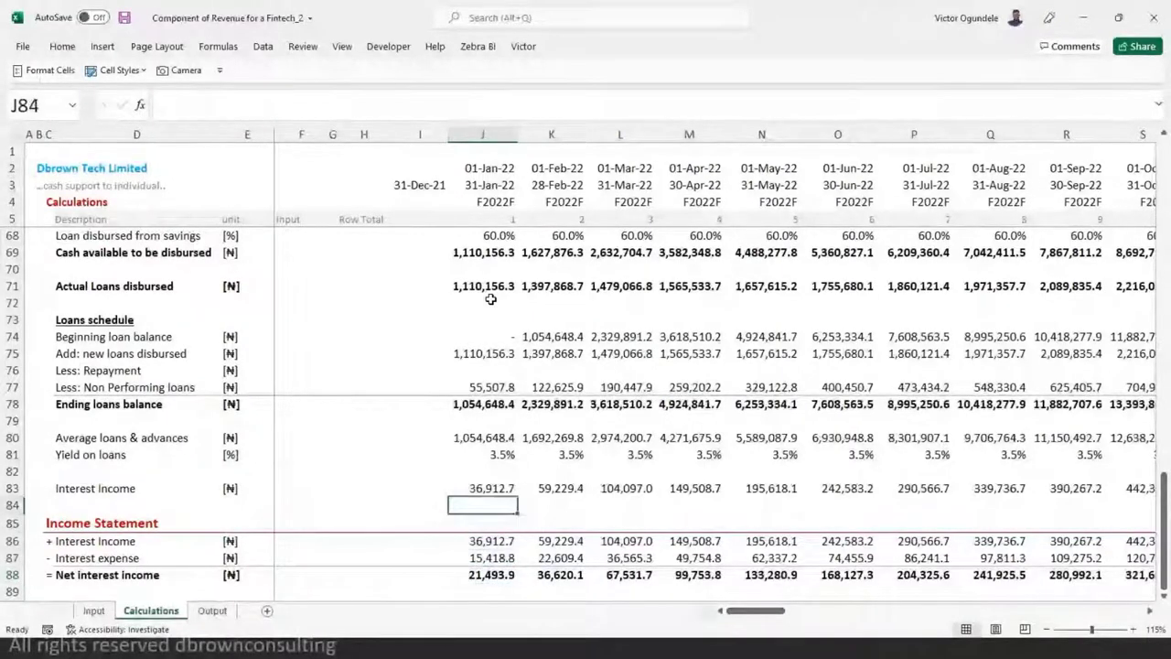
pyautogui.press('Up')
pyautogui.press('Up')
pyautogui.press('Up')
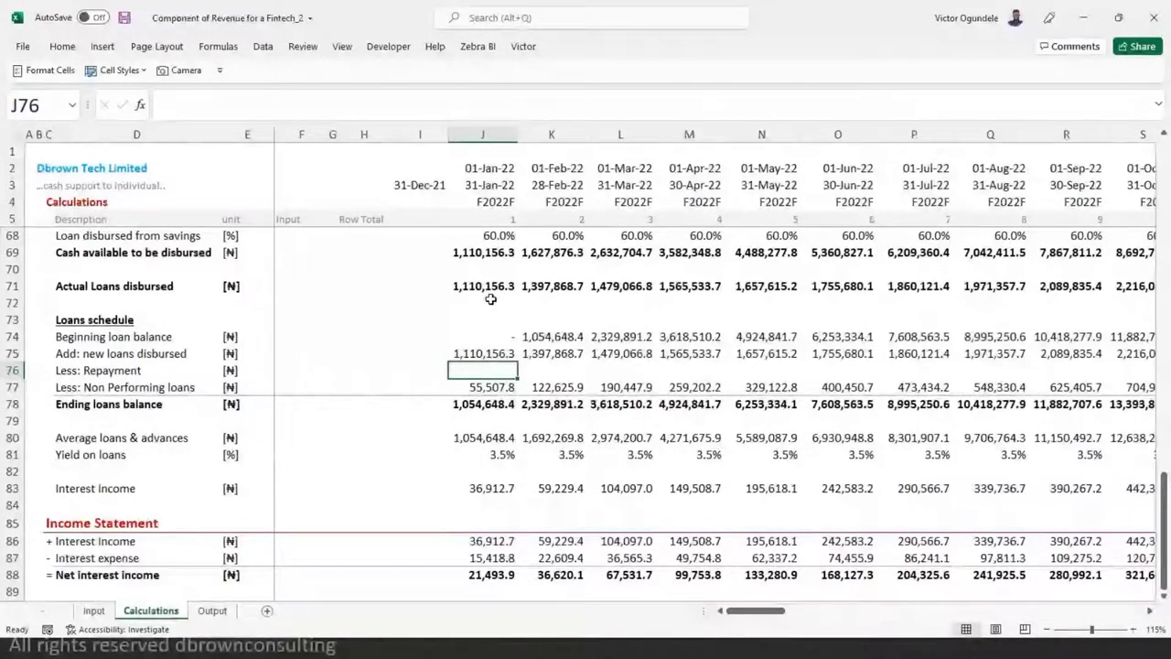
pyautogui.press('Down')
pyautogui.press('Down')
pyautogui.press('Down')
pyautogui.press('Down')
pyautogui.press('Down')
pyautogui.press('Down')
pyautogui.press('Down')
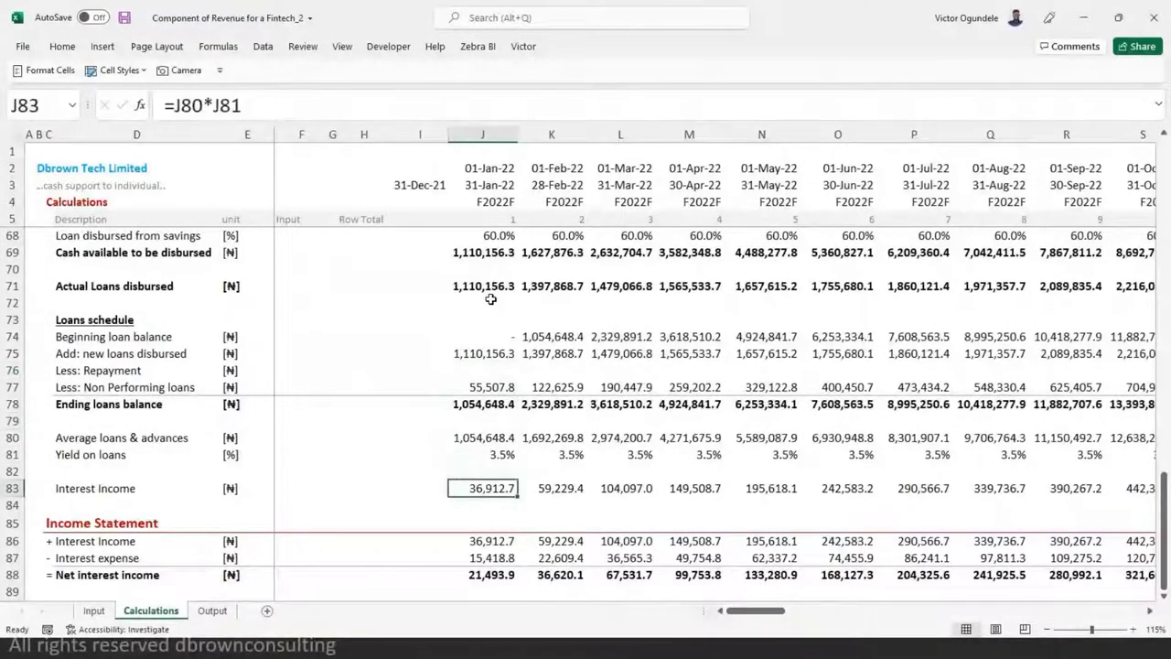
pyautogui.press('Up')
pyautogui.press('Up')
pyautogui.press('Up')
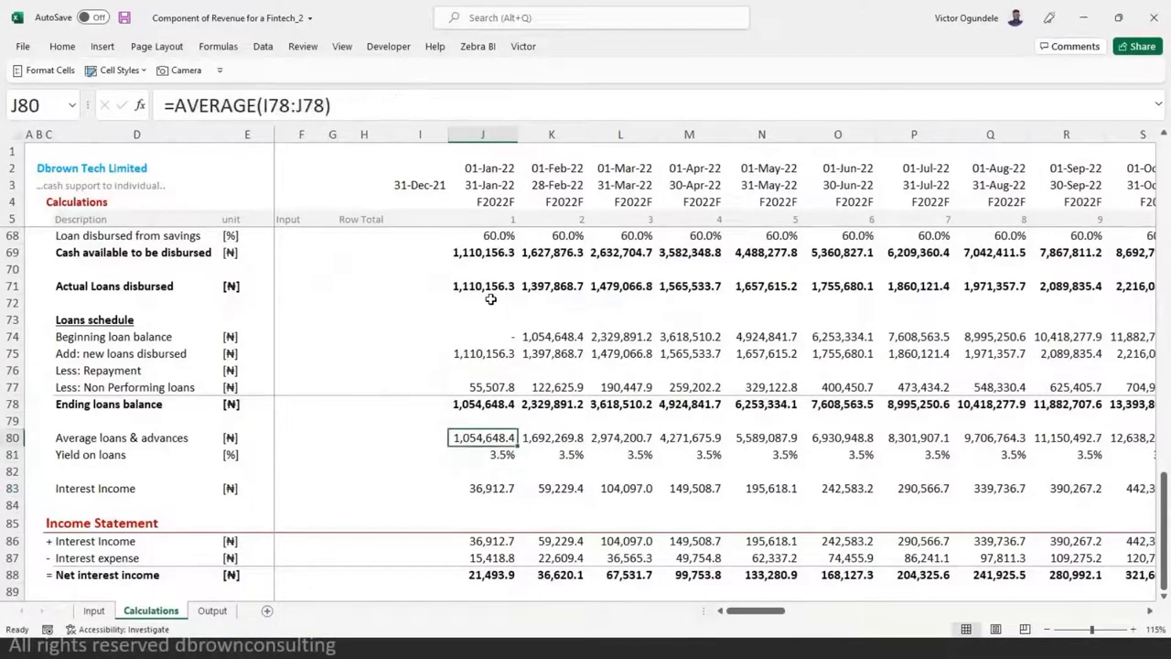
# - Insert six blank rows above Average loans & advances, moving it down to row 87
pyautogui.hotkey('shift', 'space')
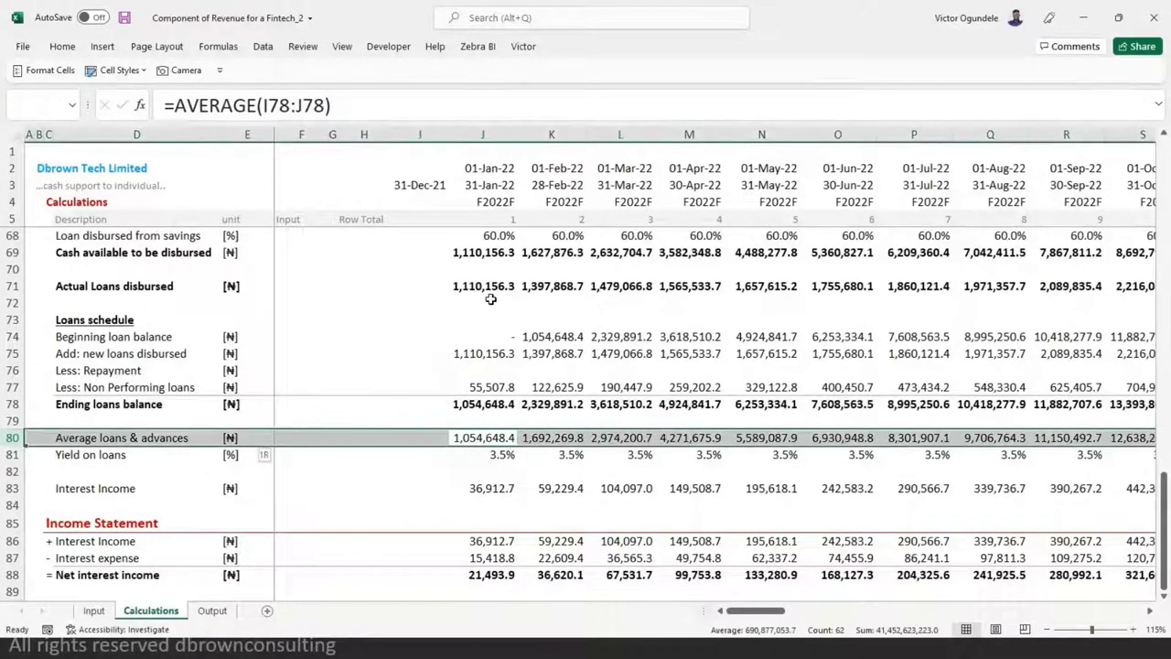
pyautogui.write('++++')
pyautogui.press('Escape')
pyautogui.hotkey('ctrl', 'shift', '+')
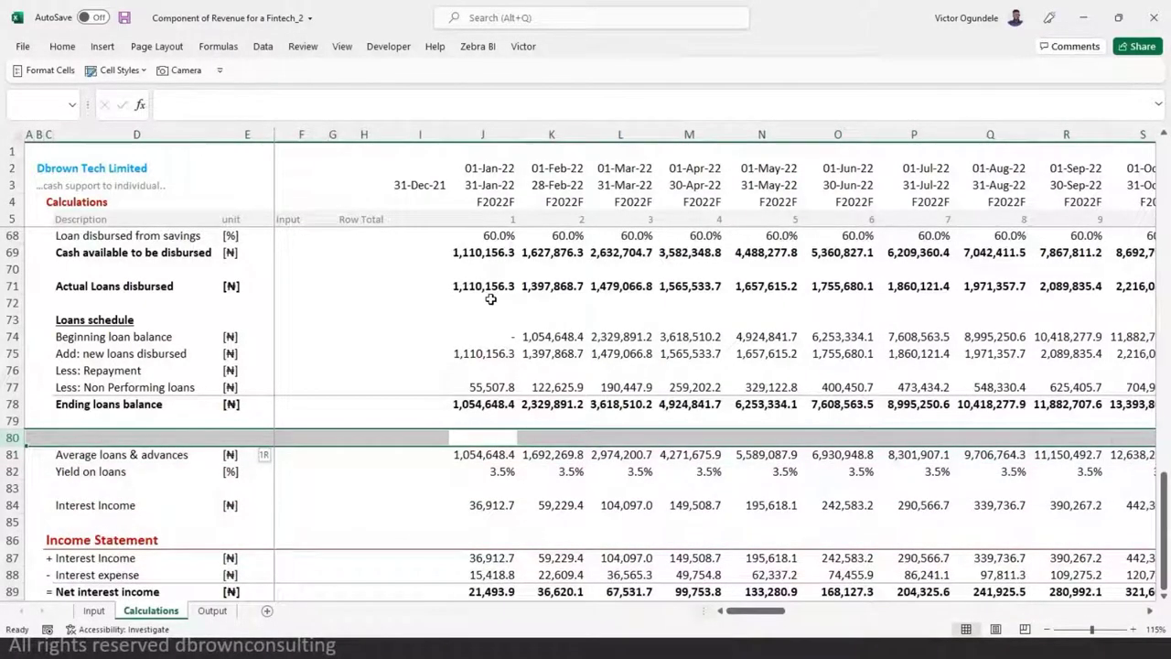
pyautogui.hotkey('shift', 'Down')
pyautogui.hotkey('shift', 'Down')
pyautogui.hotkey('shift', 'Down')
pyautogui.hotkey('shift', 'Down')
pyautogui.hotkey('shift', 'Down')
pyautogui.hotkey('ctrl', 'shift', '+')
pyautogui.press('Left')
pyautogui.press('Left')
pyautogui.press('Left')
pyautogui.press('Left')
pyautogui.press('Left')
pyautogui.press('Left')
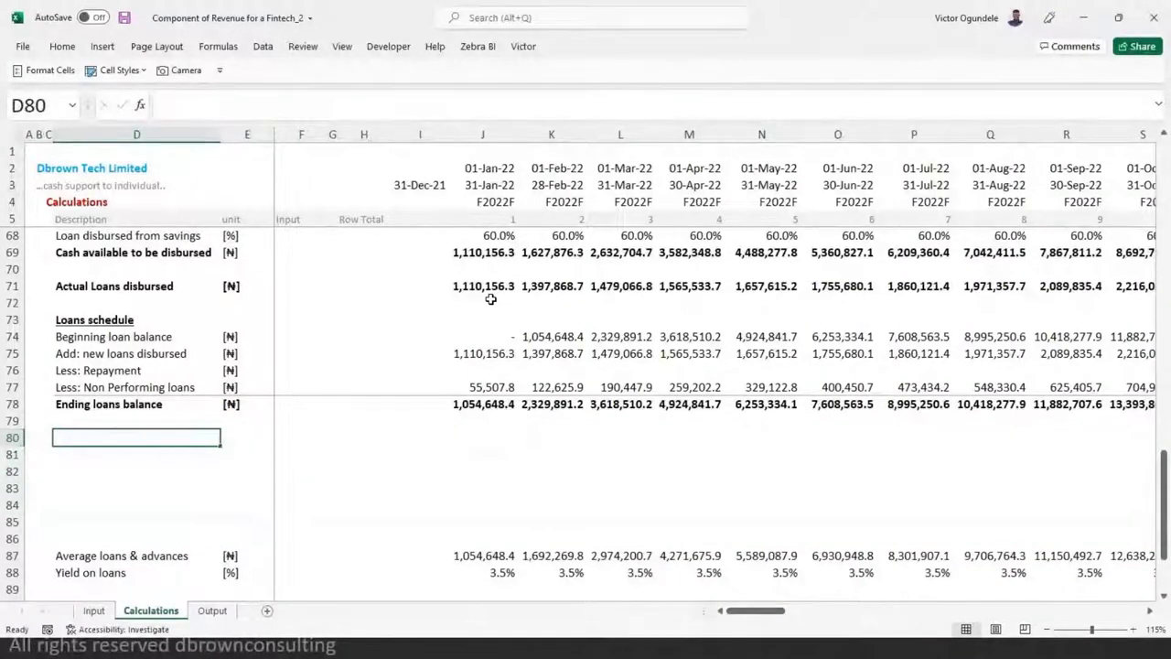
# - Label D80 'Repayment' and link E80 to the Input sheet's Loan Period of 3.0
pyautogui.write('Prepaym')
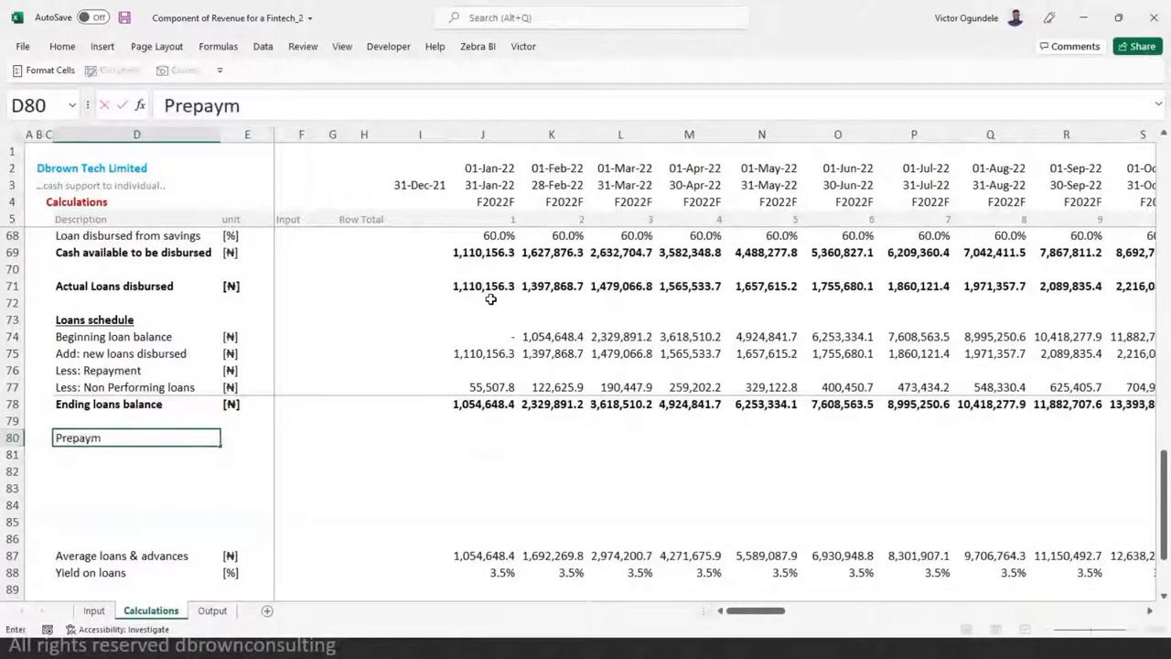
pyautogui.write('ent')
pyautogui.hotkey('ctrl', 'Return')
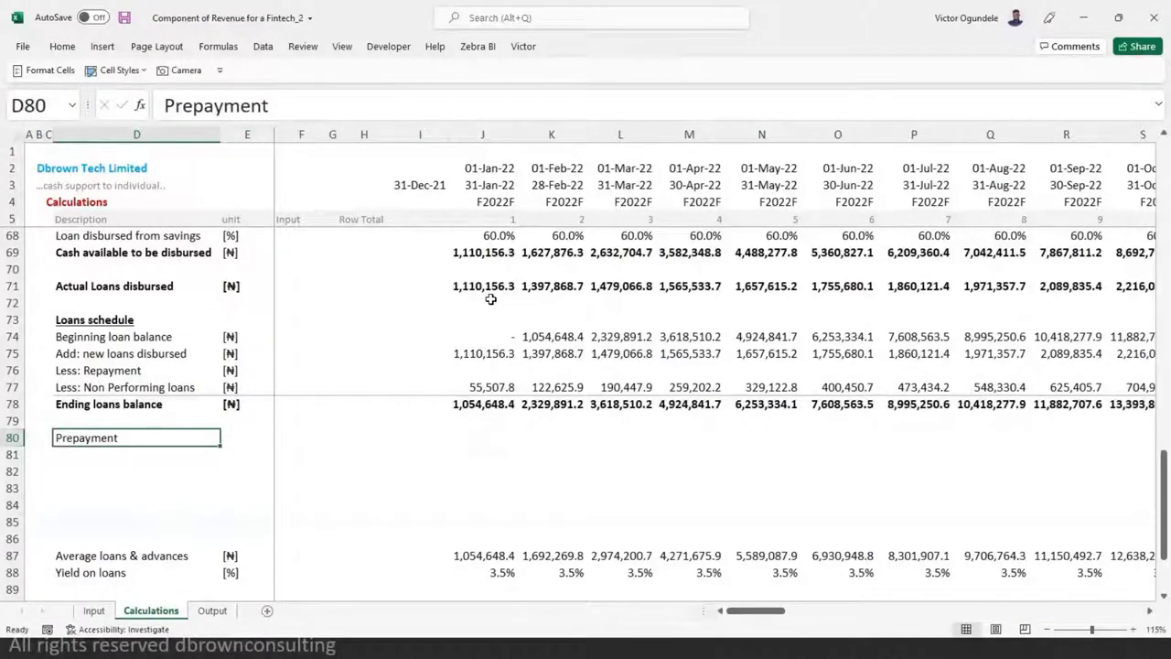
pyautogui.write('Repayment')
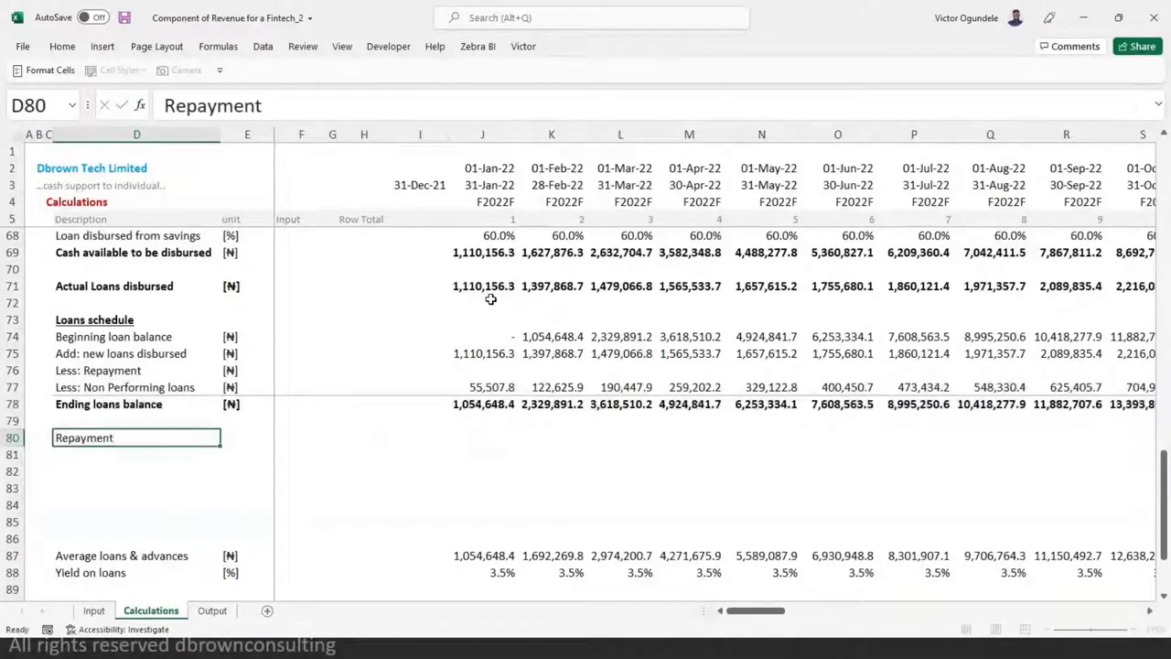
pyautogui.press('Tab')
pyautogui.write('=')
pyautogui.hotkey('ctrl', 'pageup')
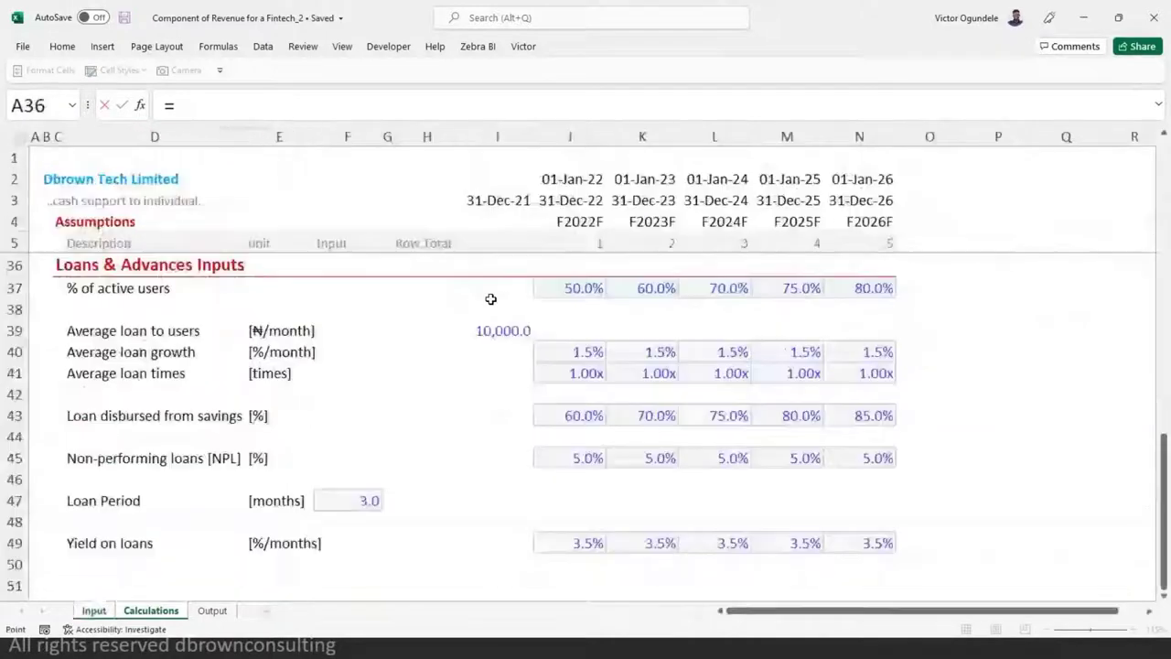
pyautogui.click(329, 502)
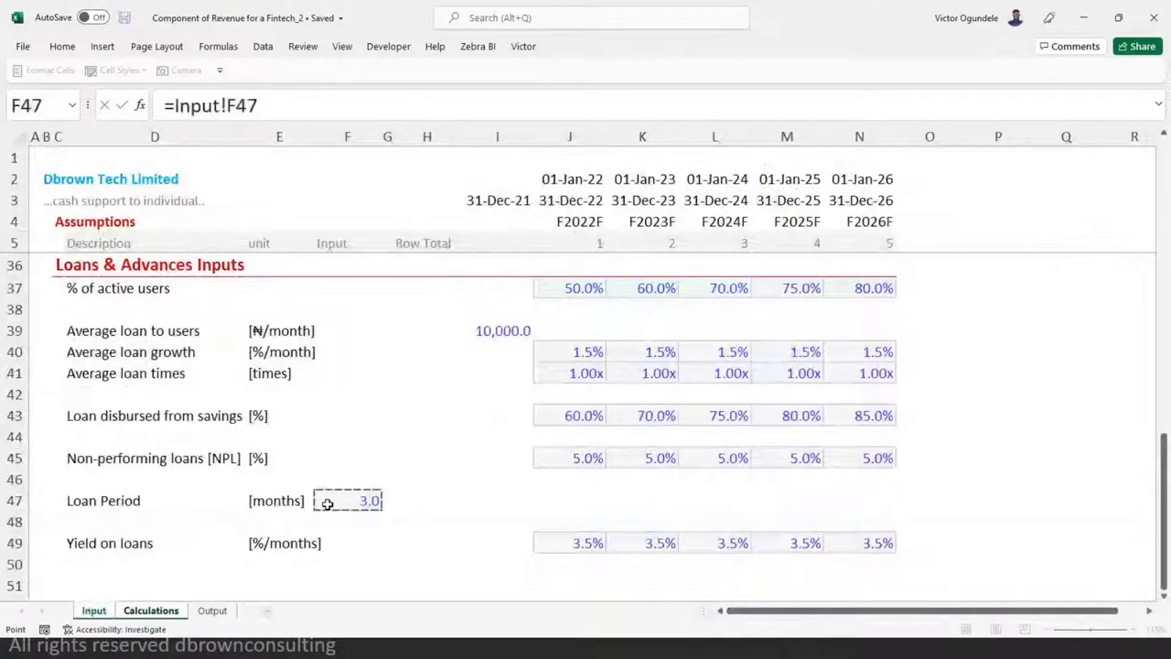
pyautogui.press('Return')
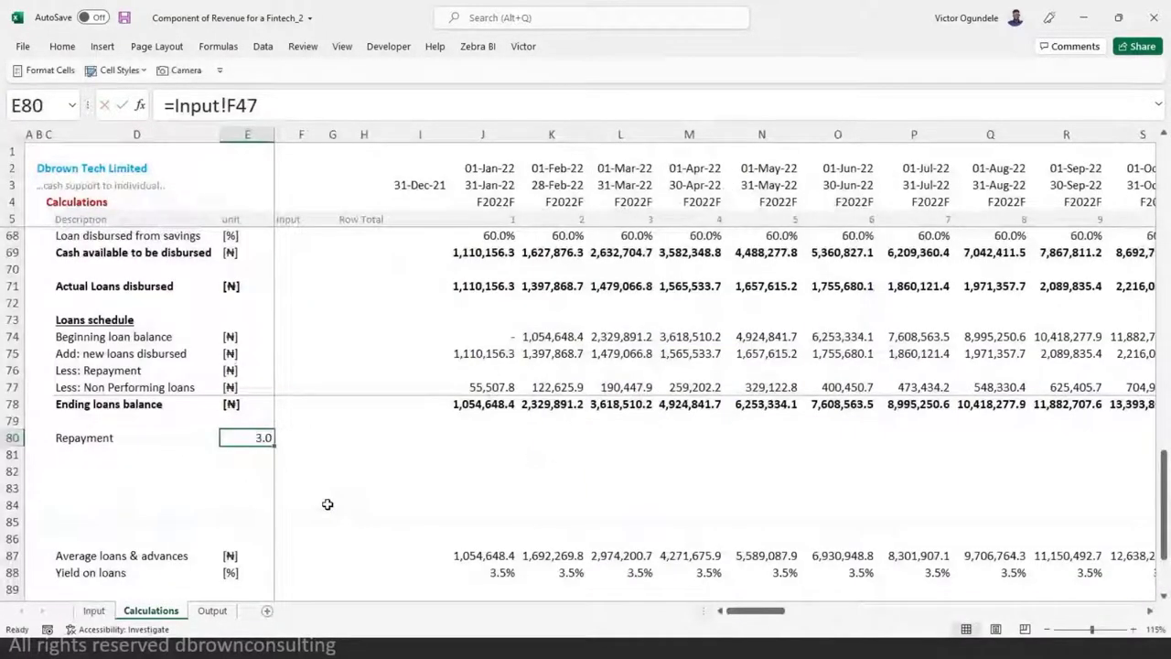
# - Copy the repayment period cell and inspect the Actual Loans disbursed formula above
pyautogui.click(113, 69)
pyautogui.press('Escape')
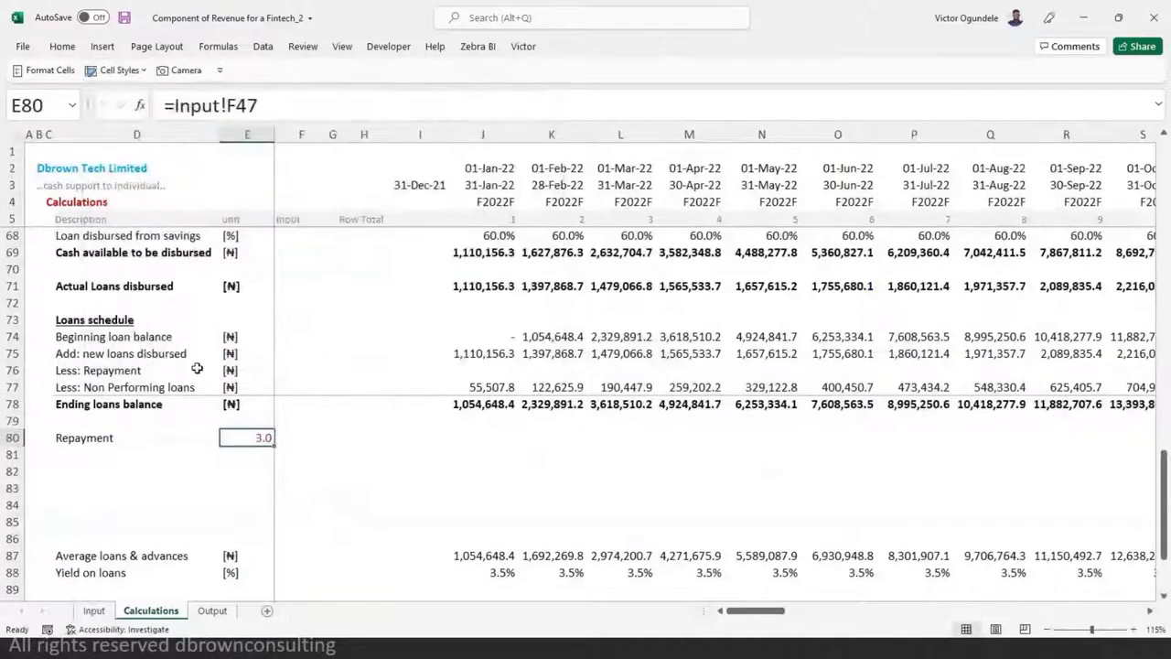
pyautogui.hotkey('ctrl', 'c')
pyautogui.click(86, 470)
pyautogui.click(133, 452)
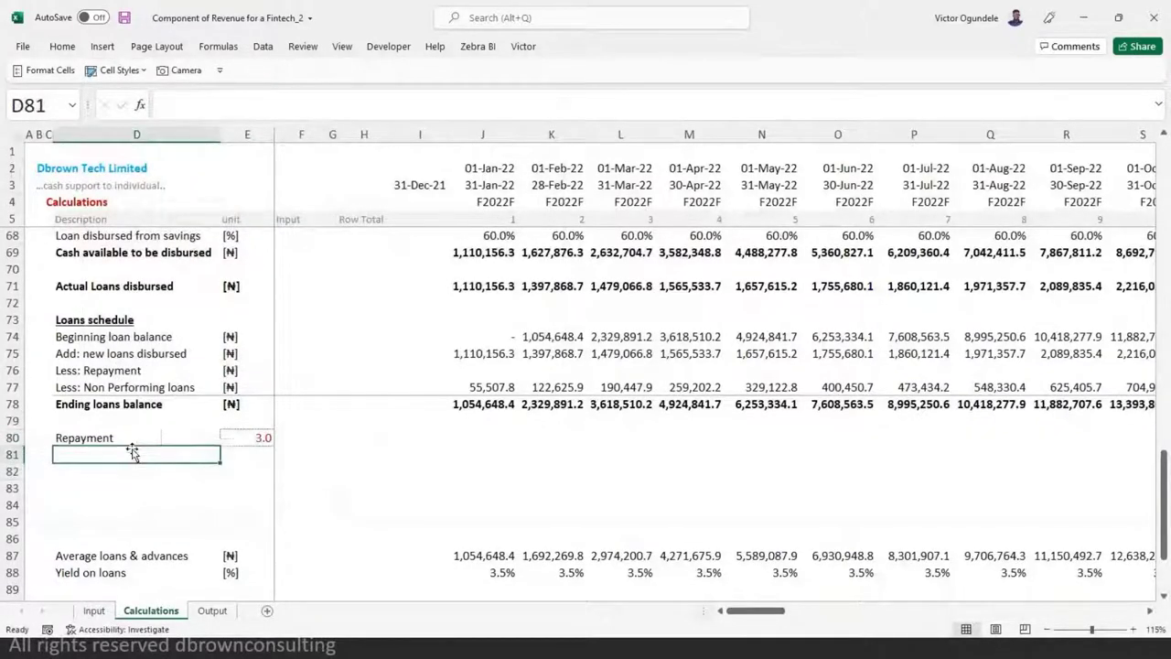
pyautogui.press('Right')
pyautogui.press('Right')
pyautogui.press('Right')
pyautogui.press('Right')
pyautogui.press('Right')
pyautogui.press('Right')
pyautogui.press('Left')
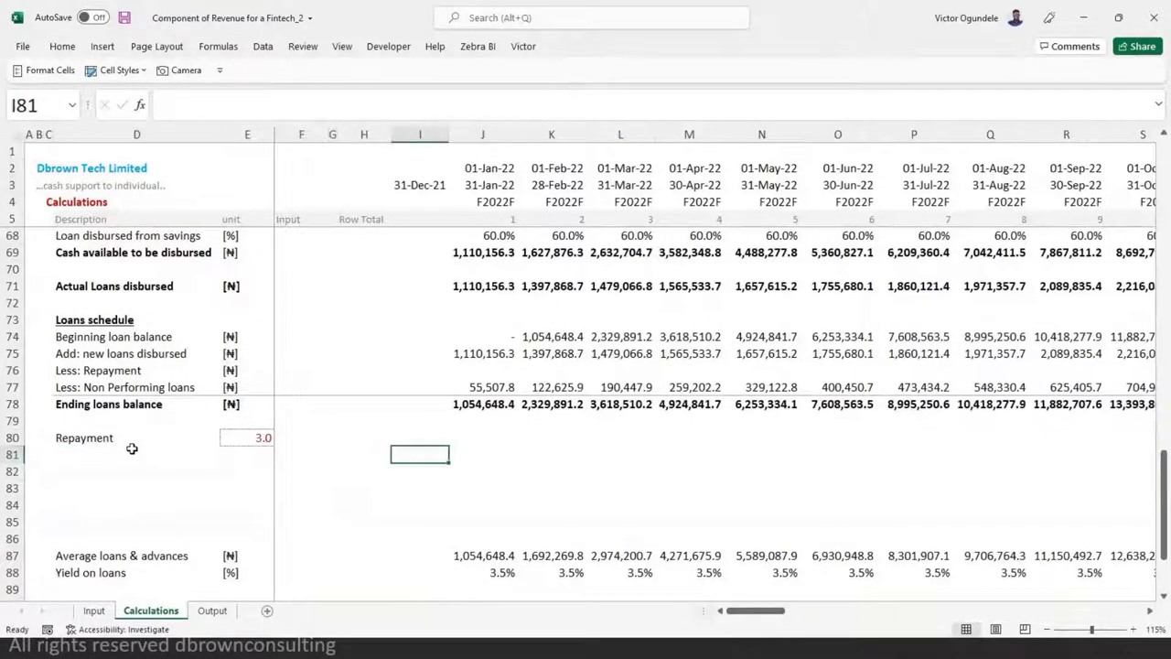
pyautogui.press('Up')
pyautogui.press('Up')
pyautogui.press('Up')
pyautogui.press('Up')
pyautogui.press('Up')
pyautogui.press('Up')
pyautogui.press('Up')
pyautogui.press('Up')
pyautogui.press('Up')
pyautogui.press('Right')
pyautogui.press('Right')
pyautogui.press('Up')
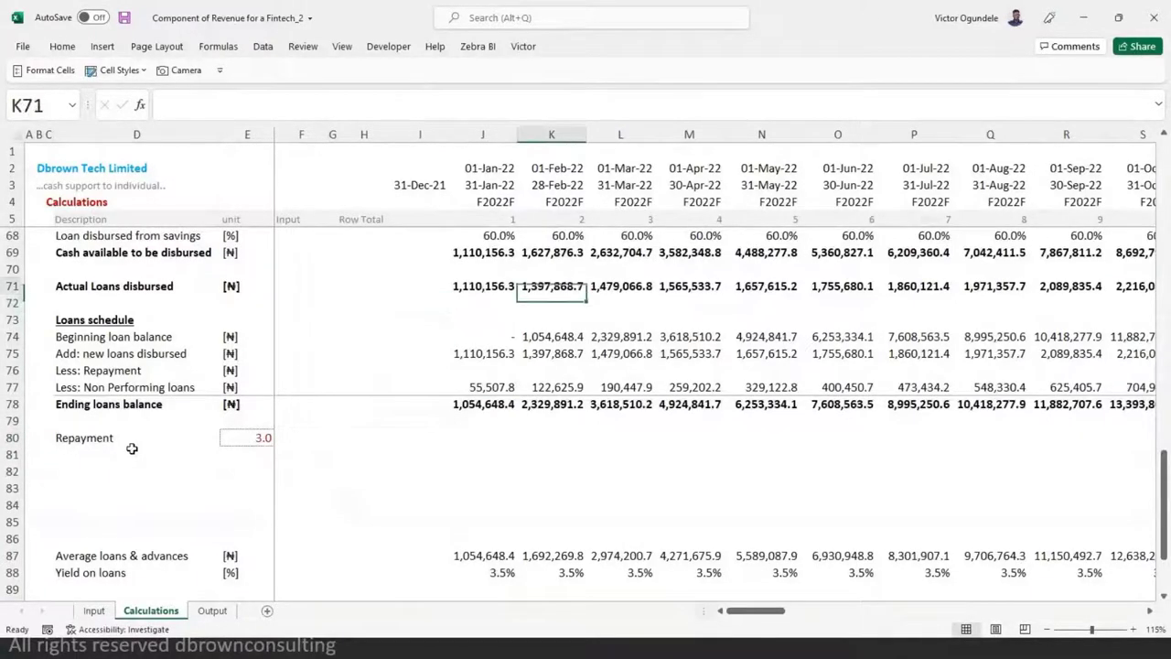
pyautogui.press('Left')
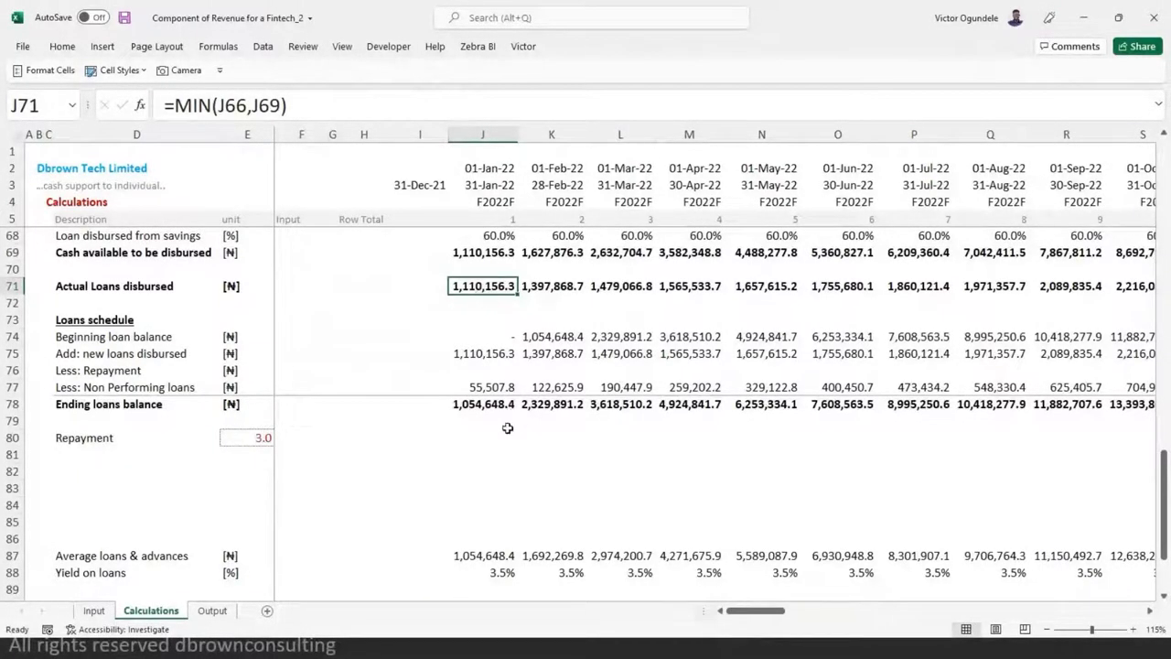
# - Enter =J71/$E$80 in J80 and fill it across to L80
pyautogui.click(475, 442)
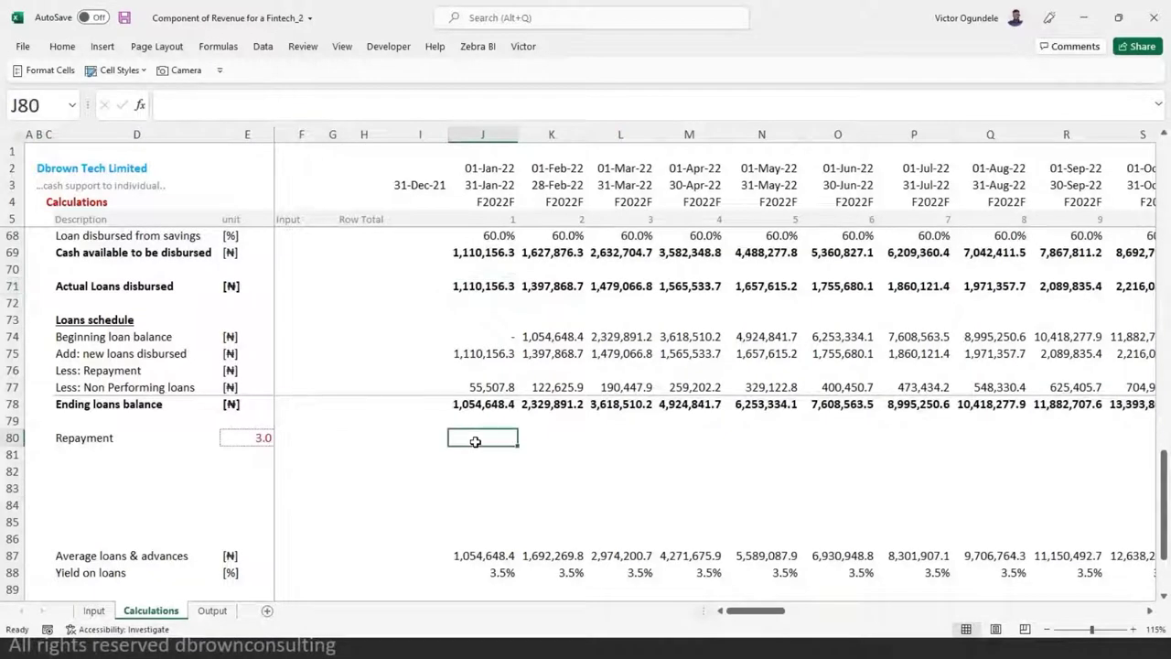
pyautogui.write('=')
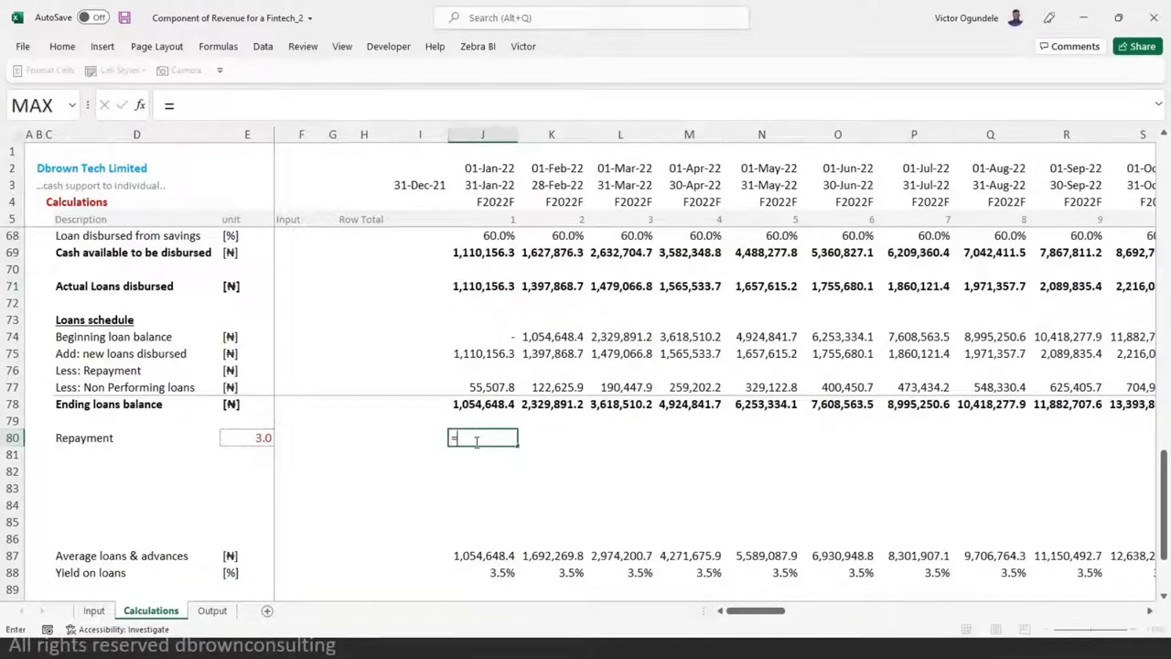
pyautogui.click(470, 286)
pyautogui.write('/')
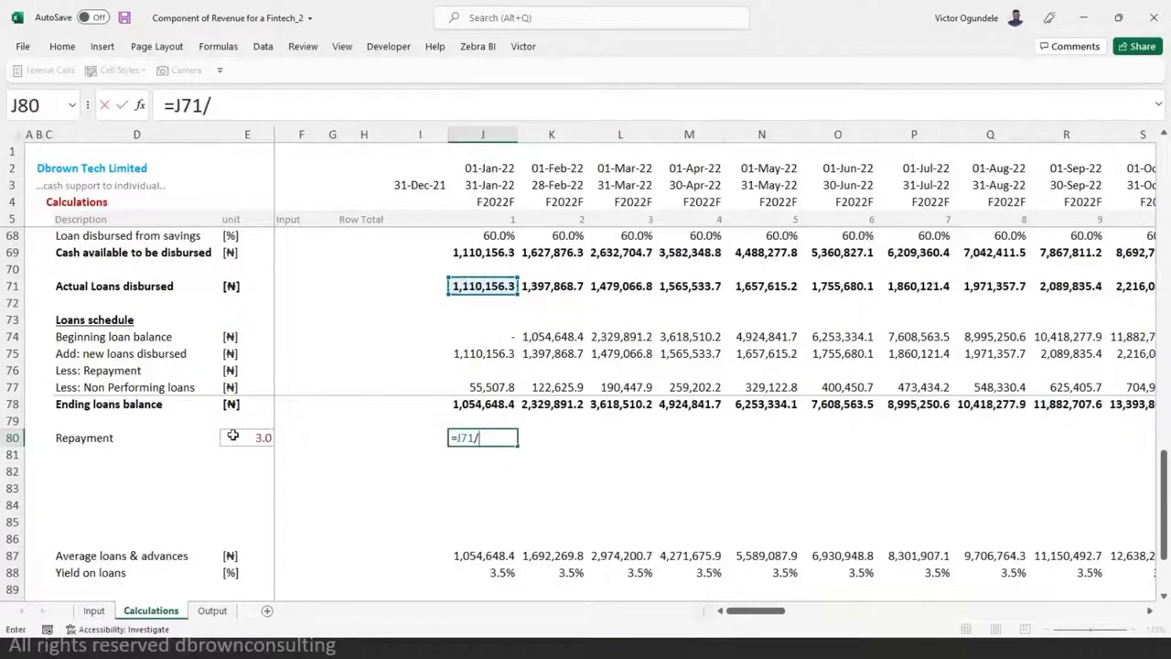
pyautogui.click(233, 437)
pyautogui.press('F4')
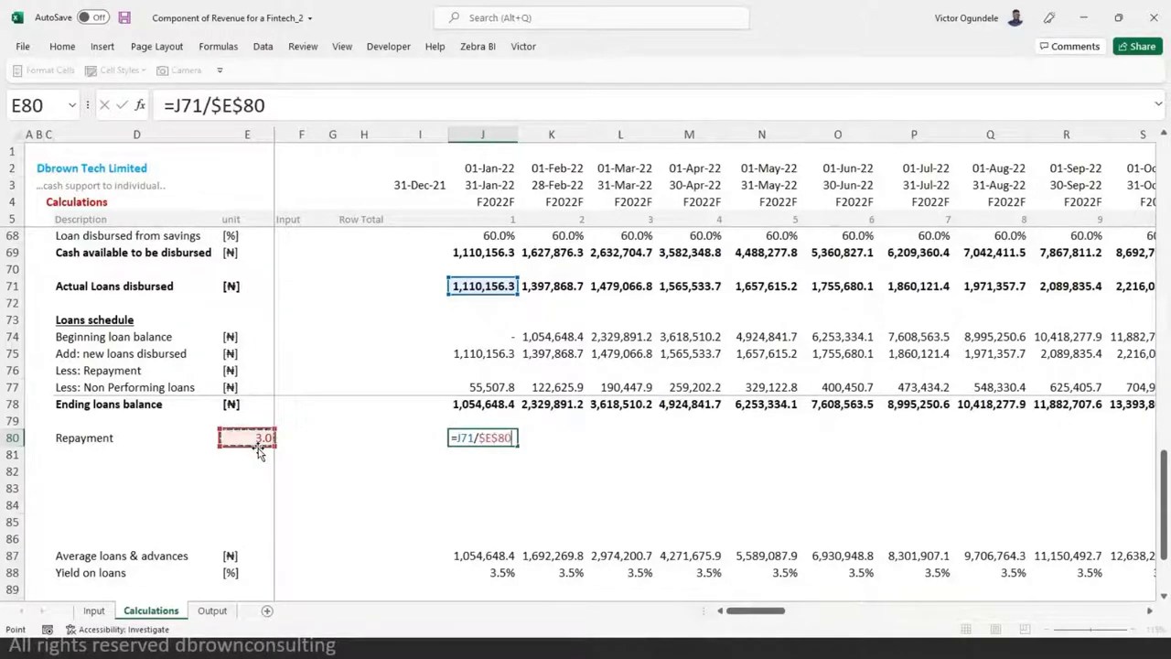
pyautogui.hotkey('ctrl', 'Return')
pyautogui.hotkey('shift', 'Right')
pyautogui.hotkey('shift', 'Right')
pyautogui.hotkey('ctrl', 'r')
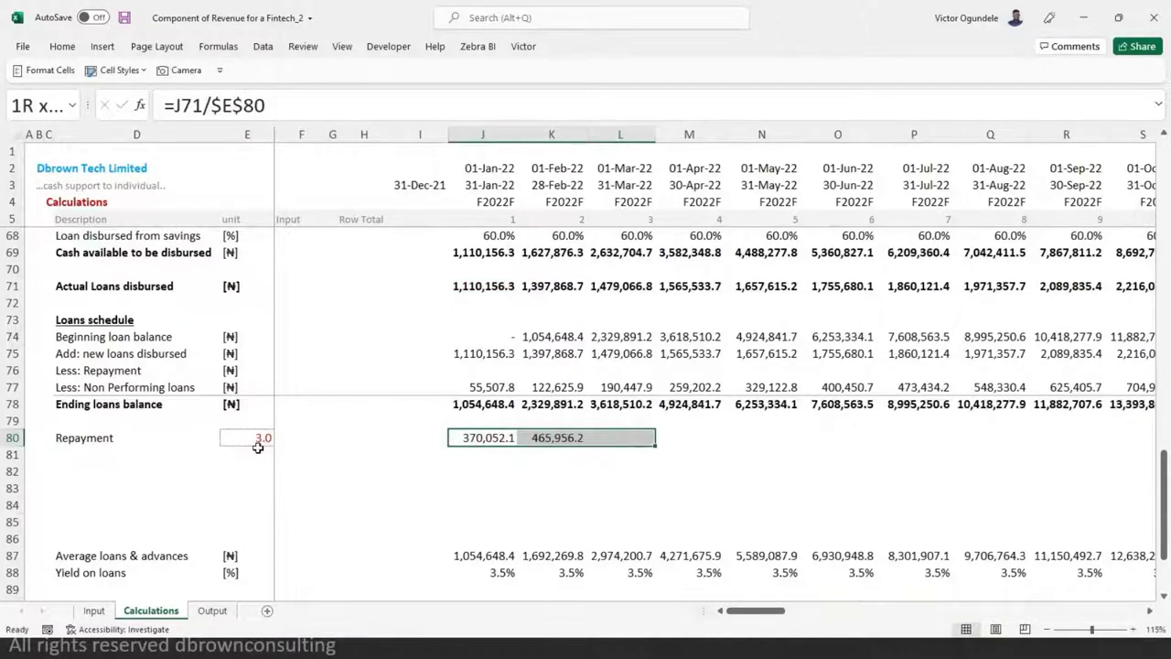
pyautogui.hotkey('ctrl', 'r')
# - Make the formula =$J$71/$E$80 and refill J80:L80, giving 370,052.1 each month
pyautogui.click(468, 288)
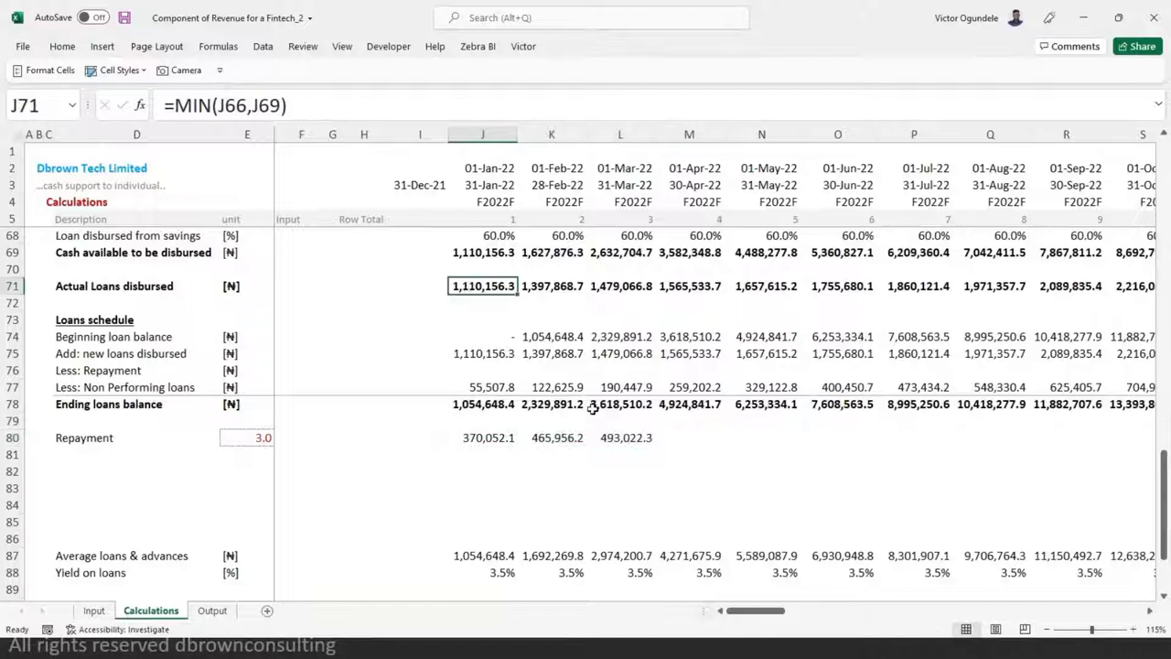
pyautogui.click(467, 439)
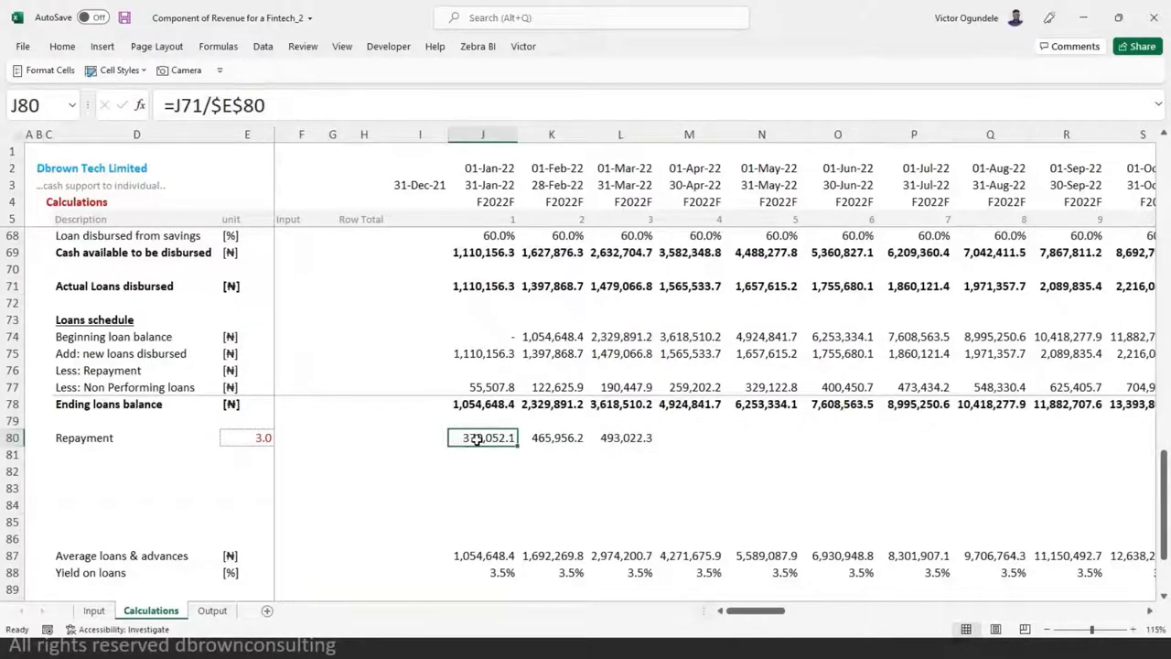
pyautogui.rightClick(499, 441)
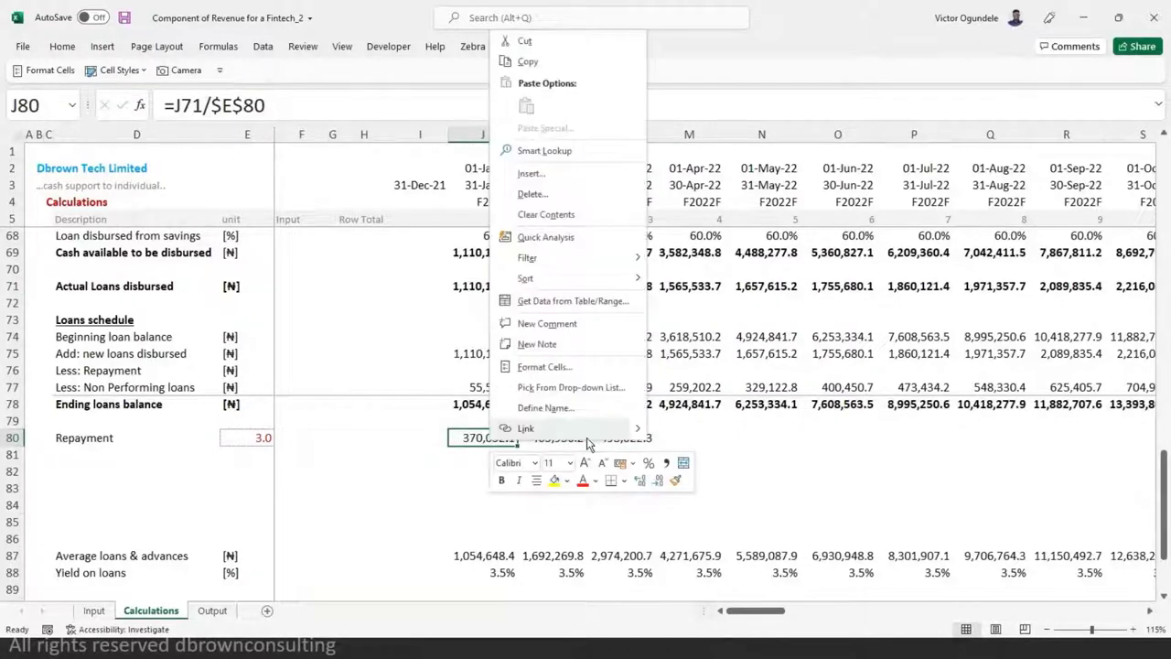
pyautogui.press('Escape')
pyautogui.doubleClick(473, 436)
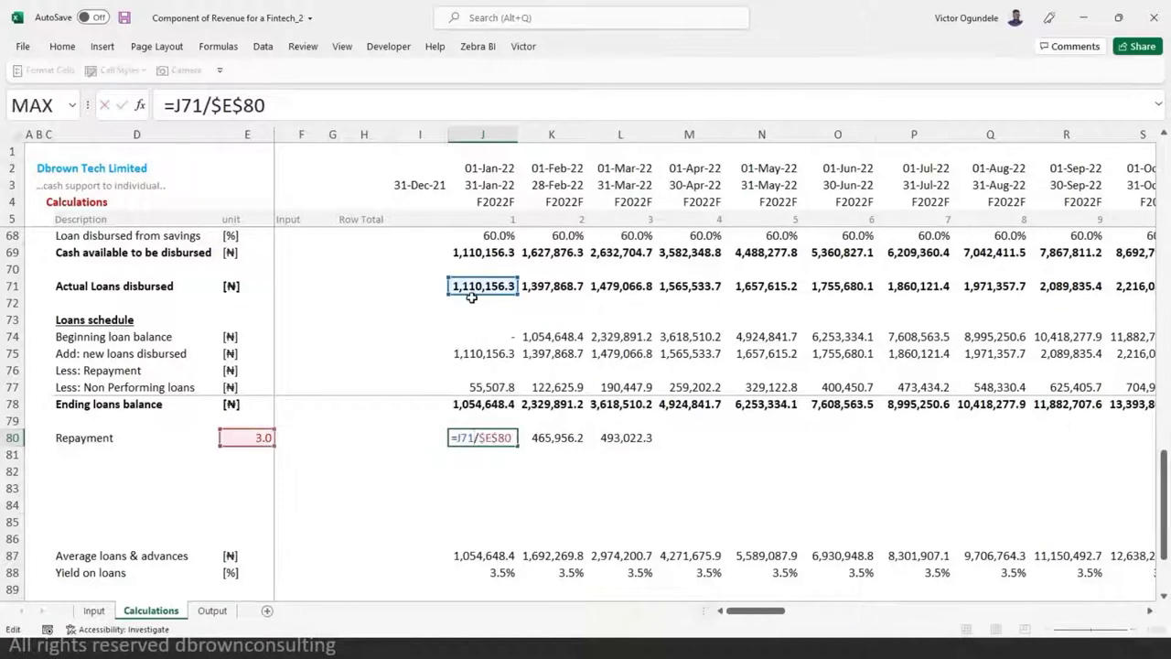
pyautogui.press('F4')
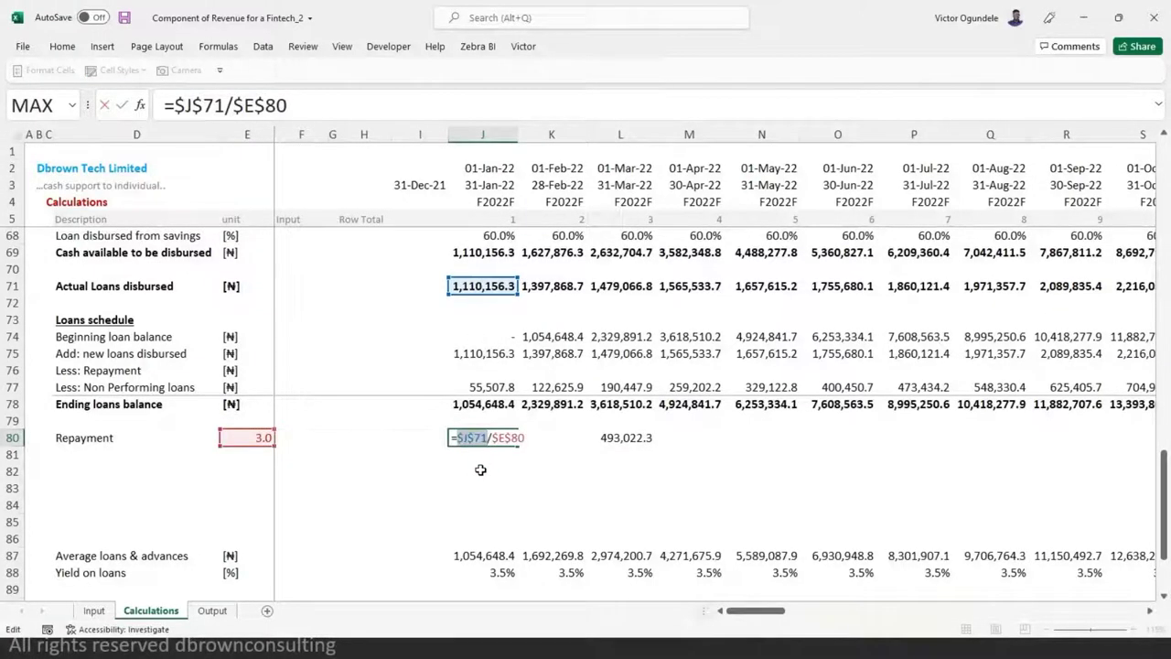
pyautogui.hotkey('ctrl', 'Return')
pyautogui.hotkey('shift', 'Right')
pyautogui.hotkey('shift', 'Right')
pyautogui.hotkey('ctrl', 'r')
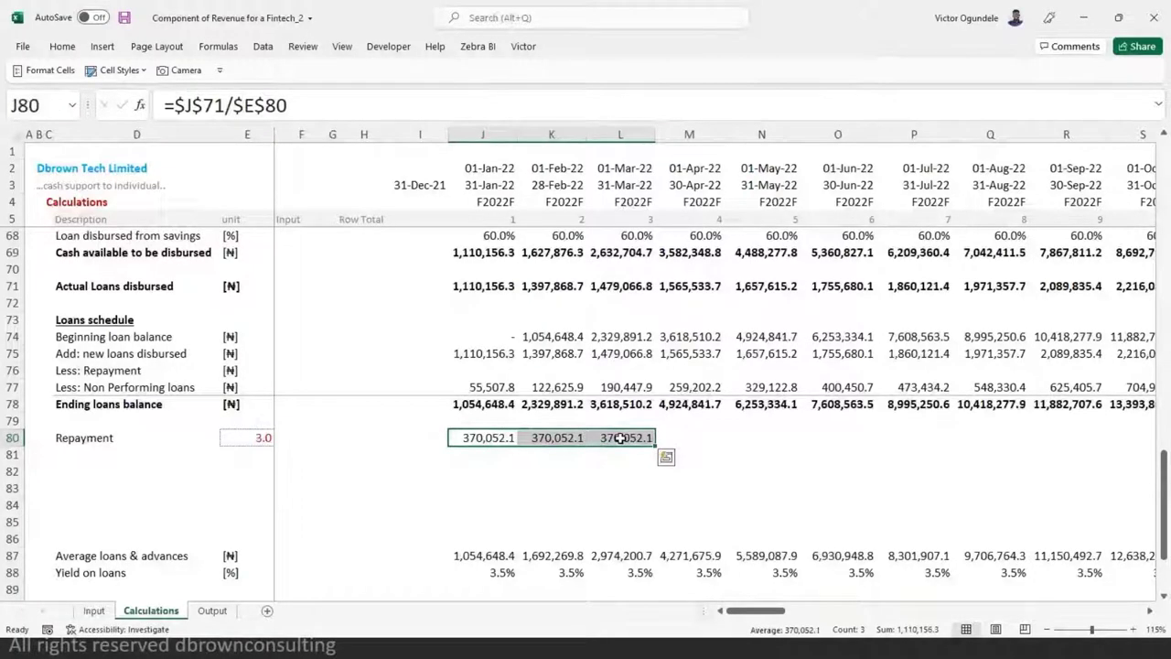
# - Inspect the Ending loans balance formula in J78
pyautogui.scroll(1, 482, 259)
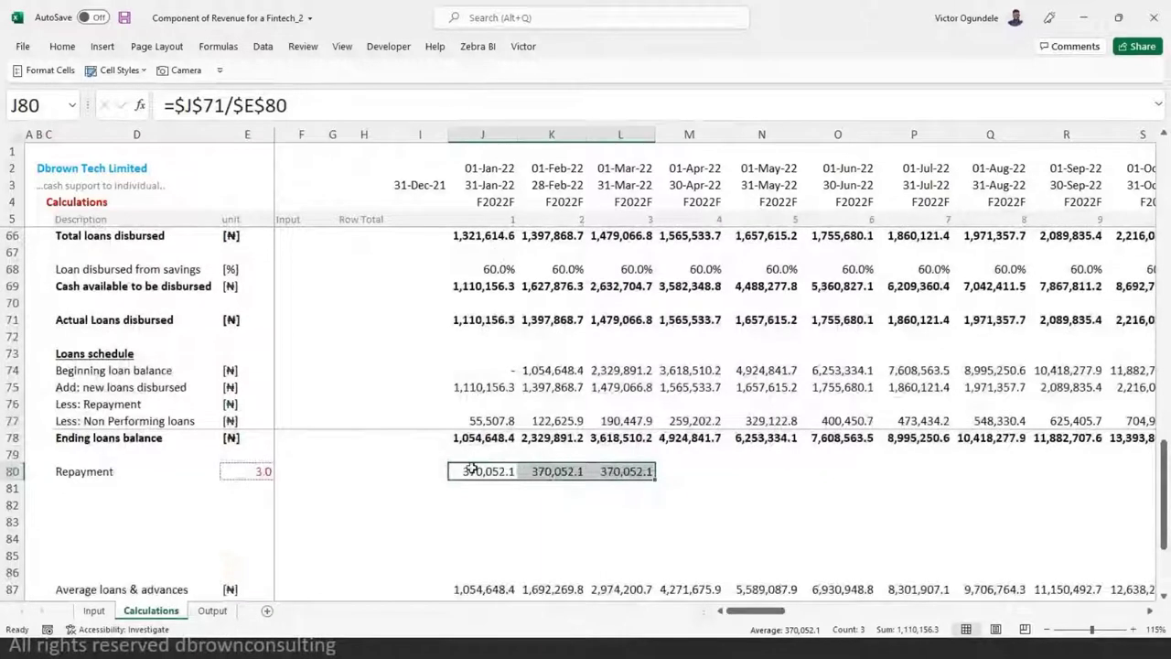
pyautogui.moveTo(628, 470)
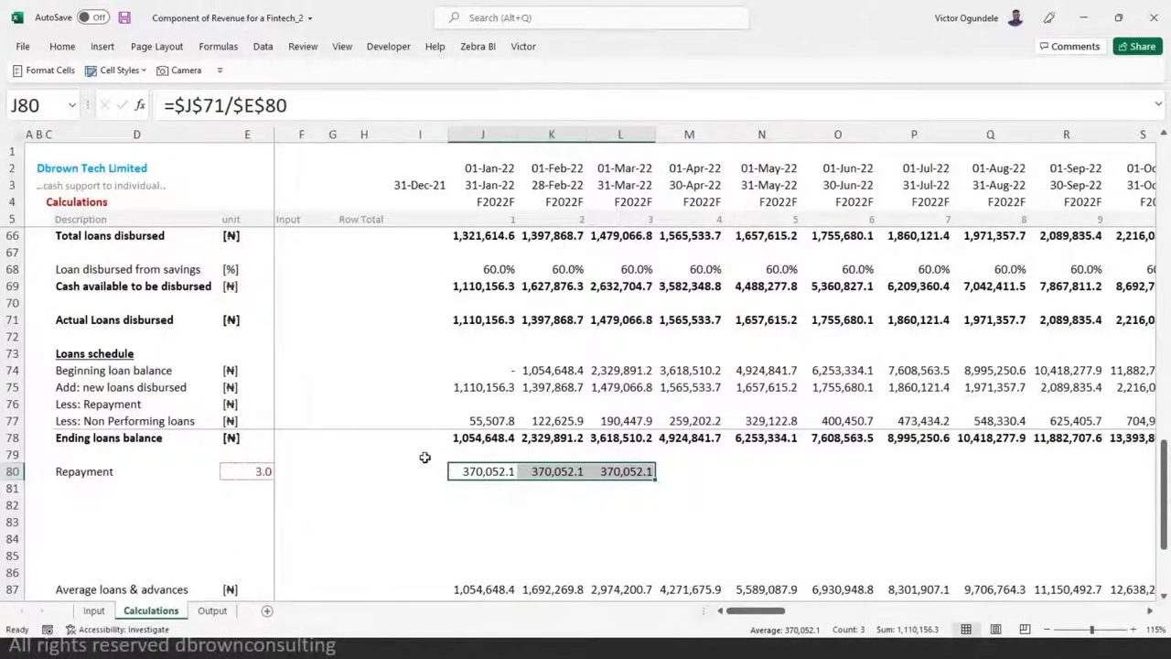
pyautogui.click(478, 438)
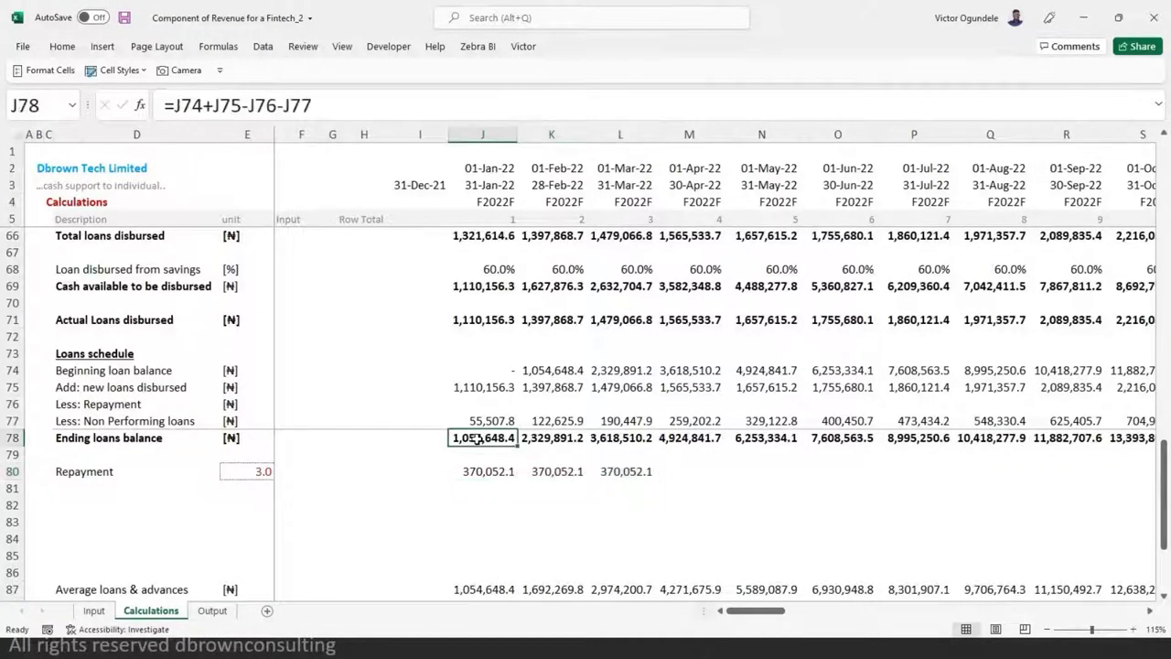
pyautogui.click(417, 443)
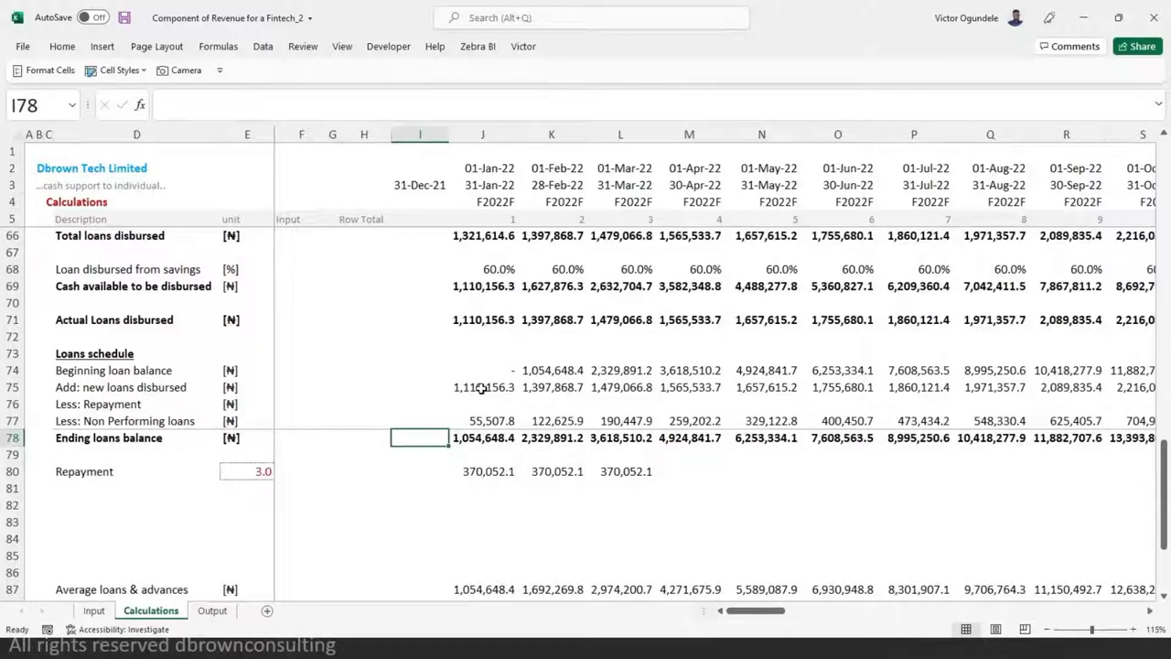
# - Clear the repayment values in J80:L80 and label row 81 'Repayment'
pyautogui.click(479, 469)
pyautogui.hotkey('ctrl', 'shift', 'Right')
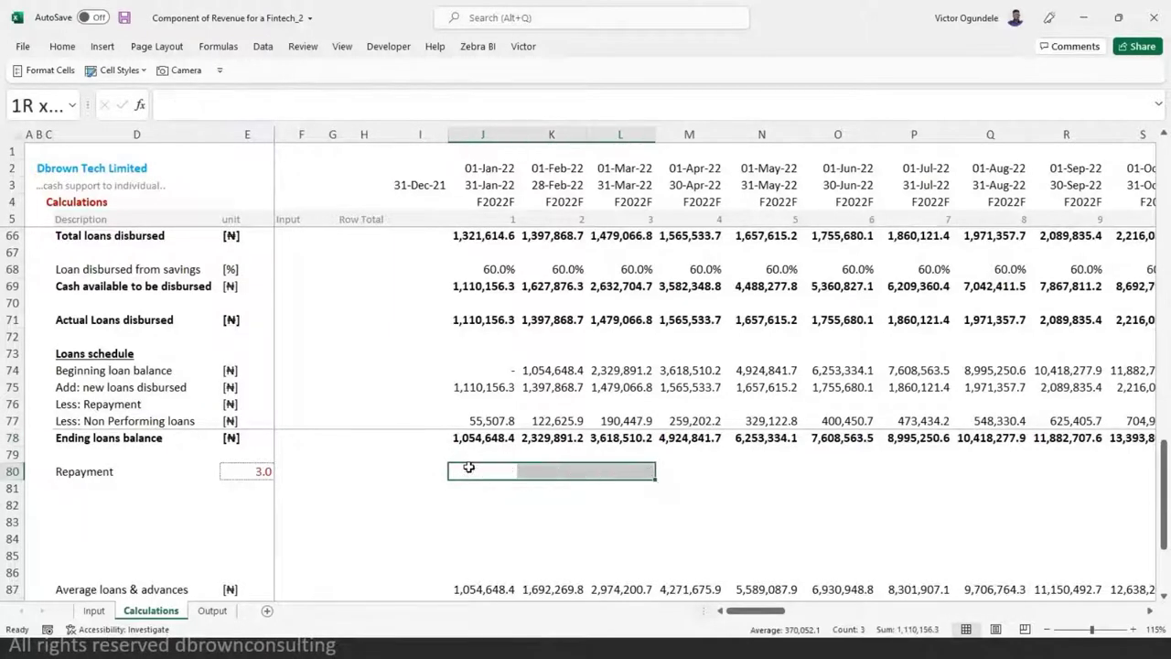
pyautogui.click(471, 317)
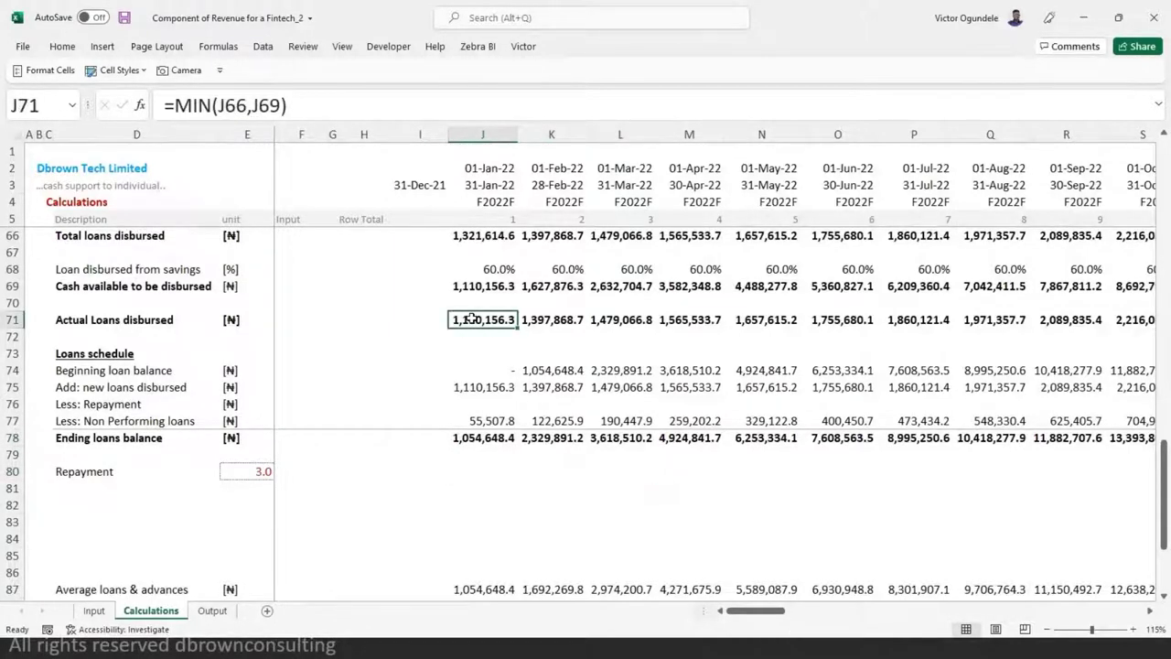
pyautogui.click(467, 489)
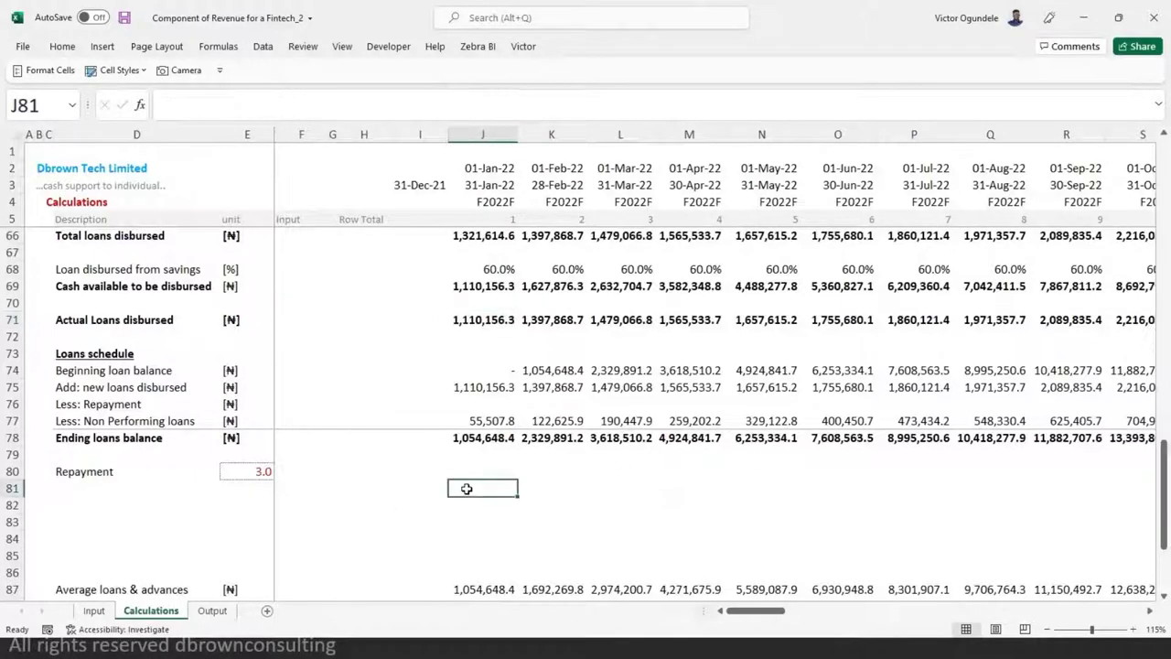
pyautogui.click(128, 496)
pyautogui.write('Repayment')
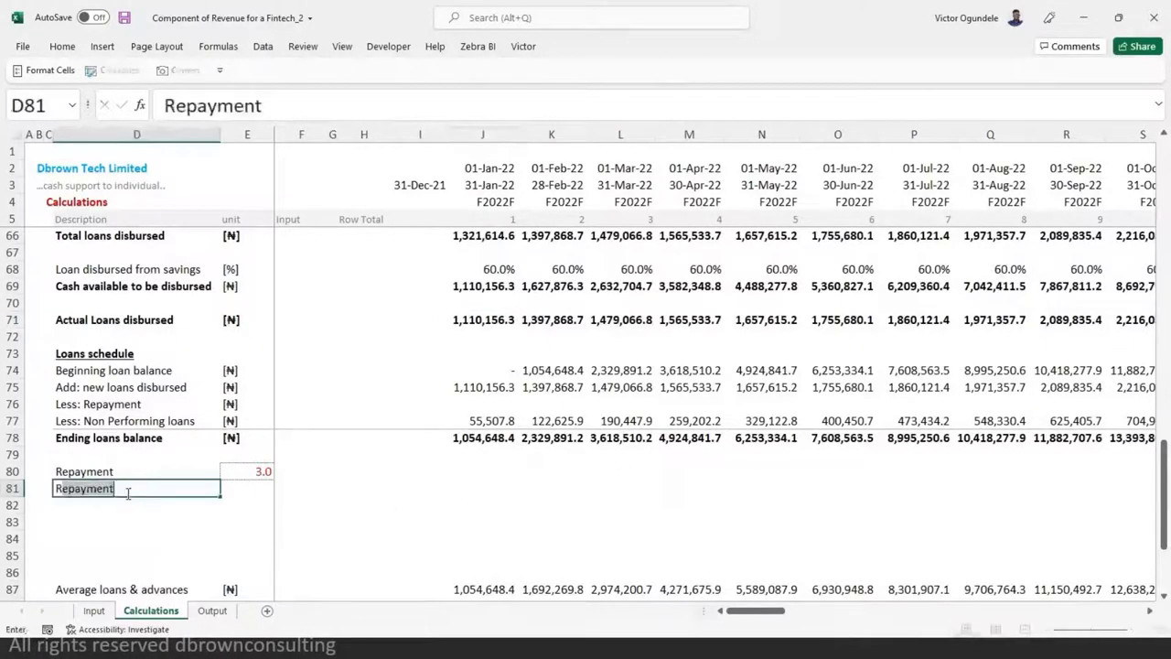
pyautogui.press('Up')
# - Relabel D80 'Loan period' and compare January and March loans disbursed
pyautogui.write('Loan period')
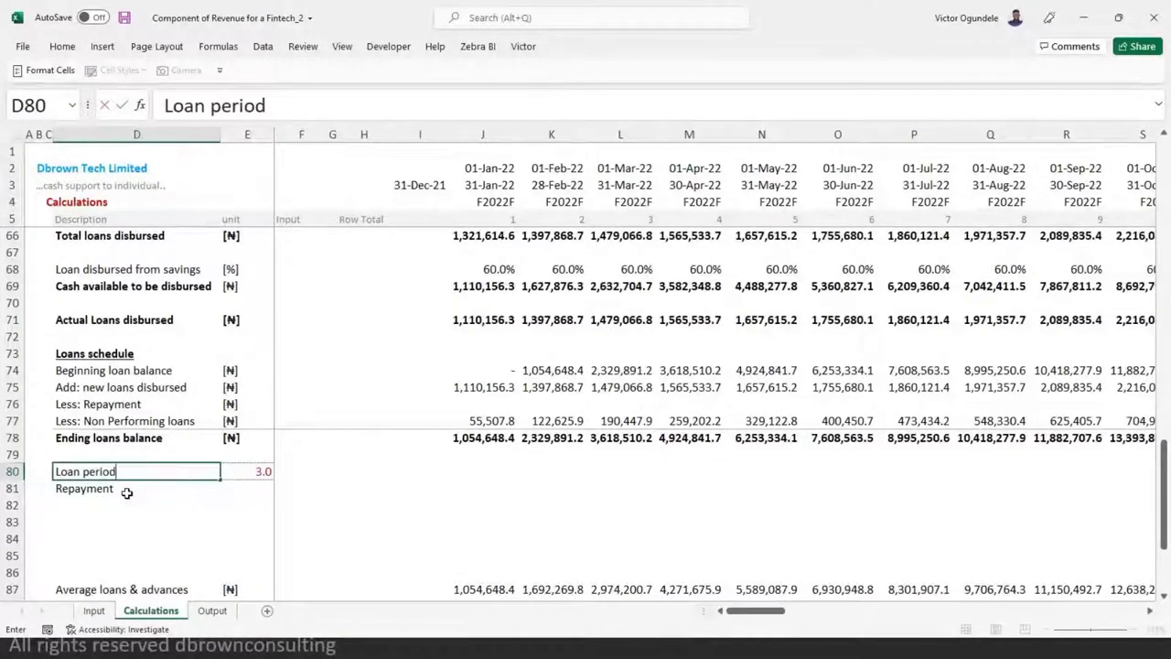
pyautogui.press('Return')
pyautogui.click(457, 318)
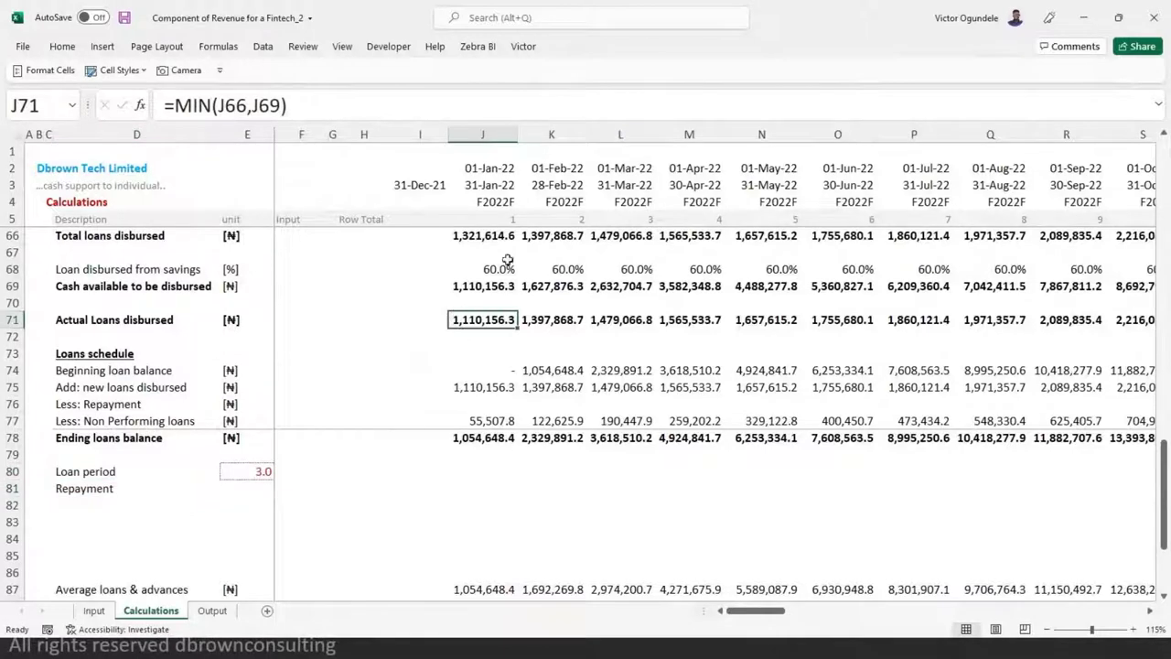
pyautogui.click(615, 322)
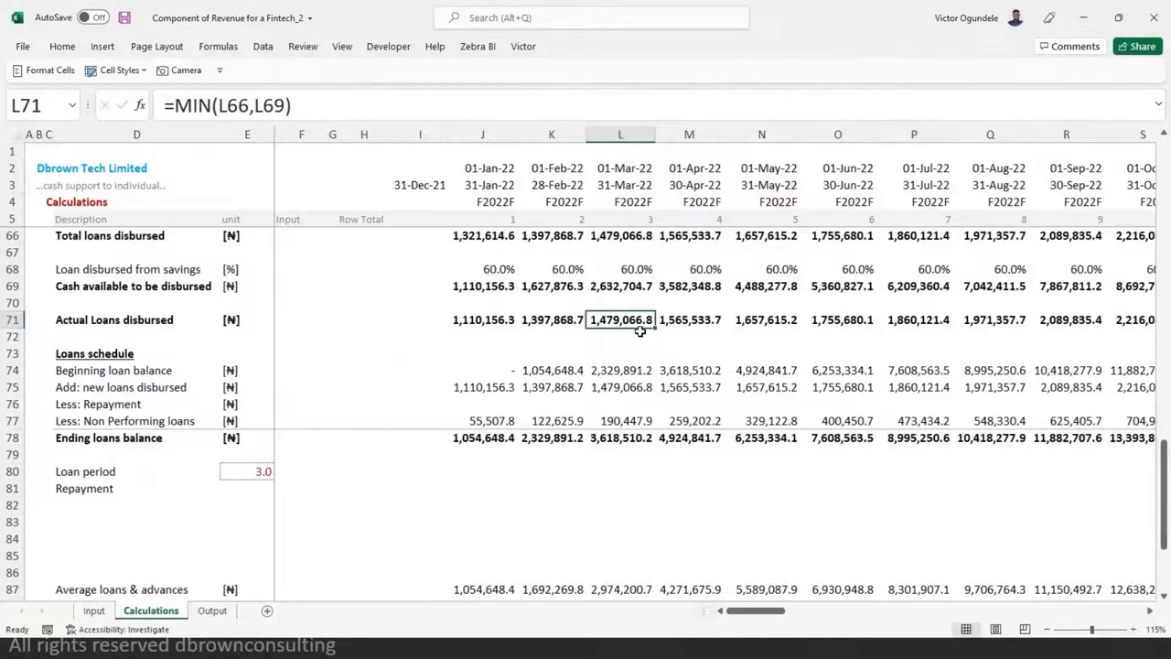
# - Begin an OFFSET formula in J81 using J71 as the reference, followed by two commas
pyautogui.click(482, 487)
pyautogui.write('=off')
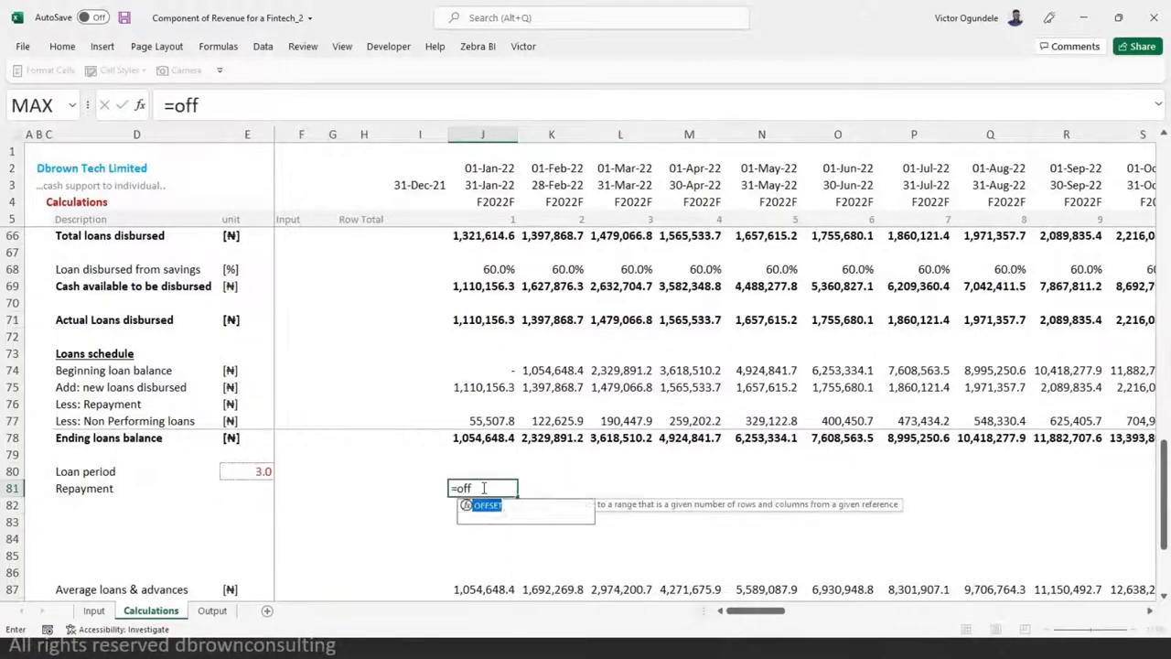
pyautogui.press('Tab')
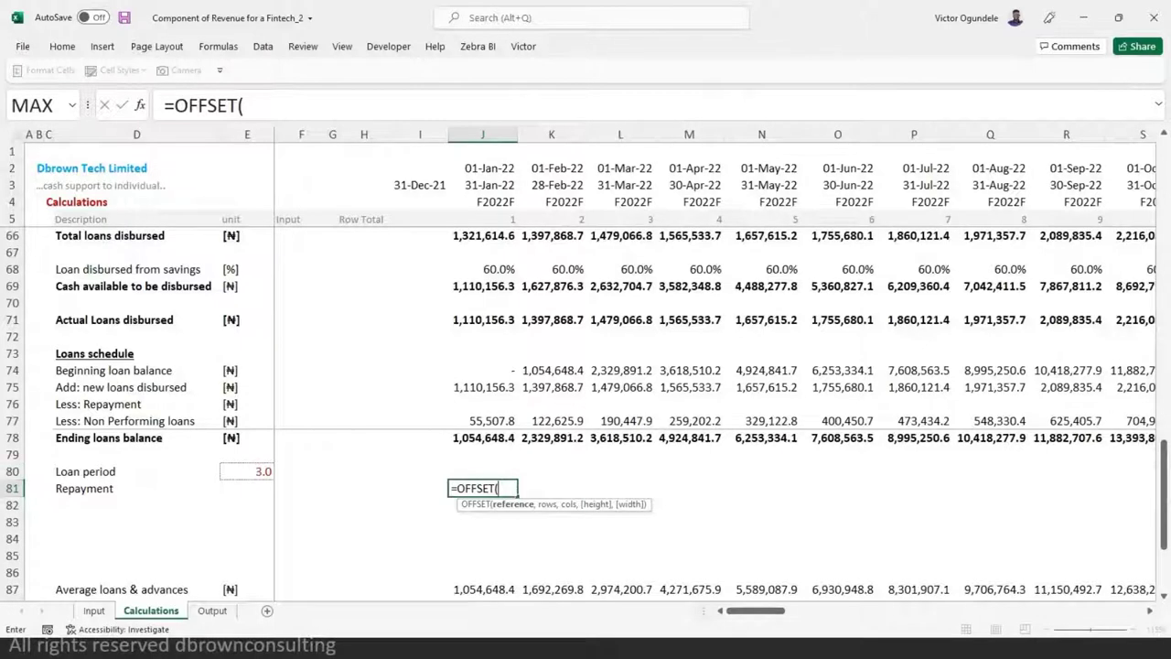
pyautogui.press('Escape')
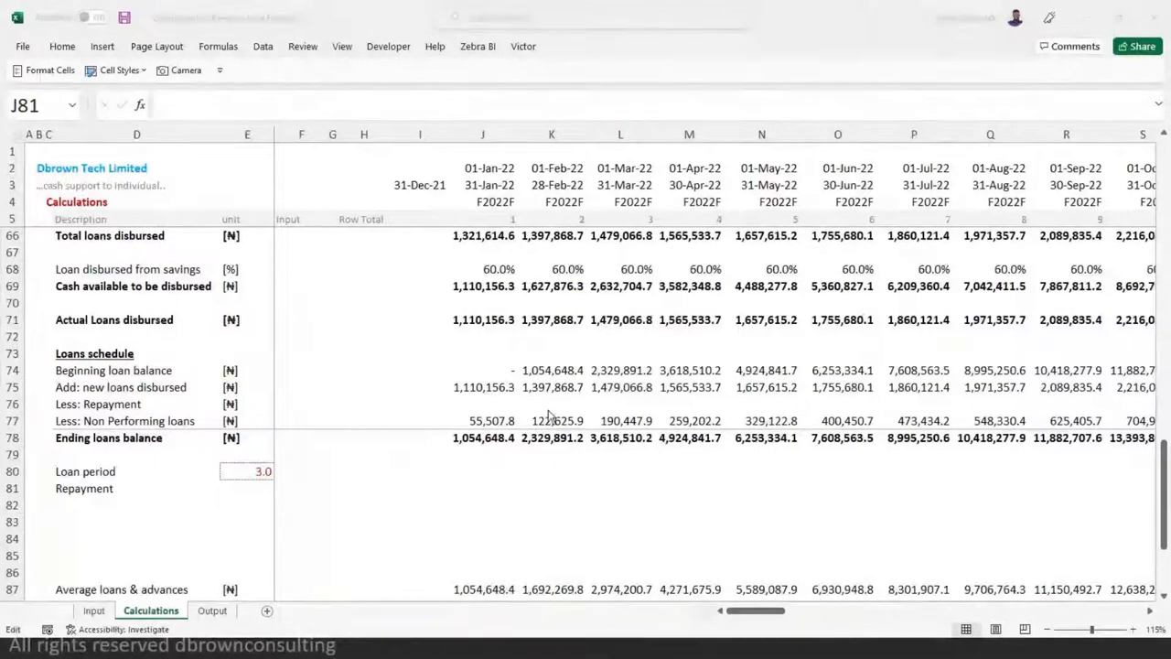
pyautogui.click(462, 486)
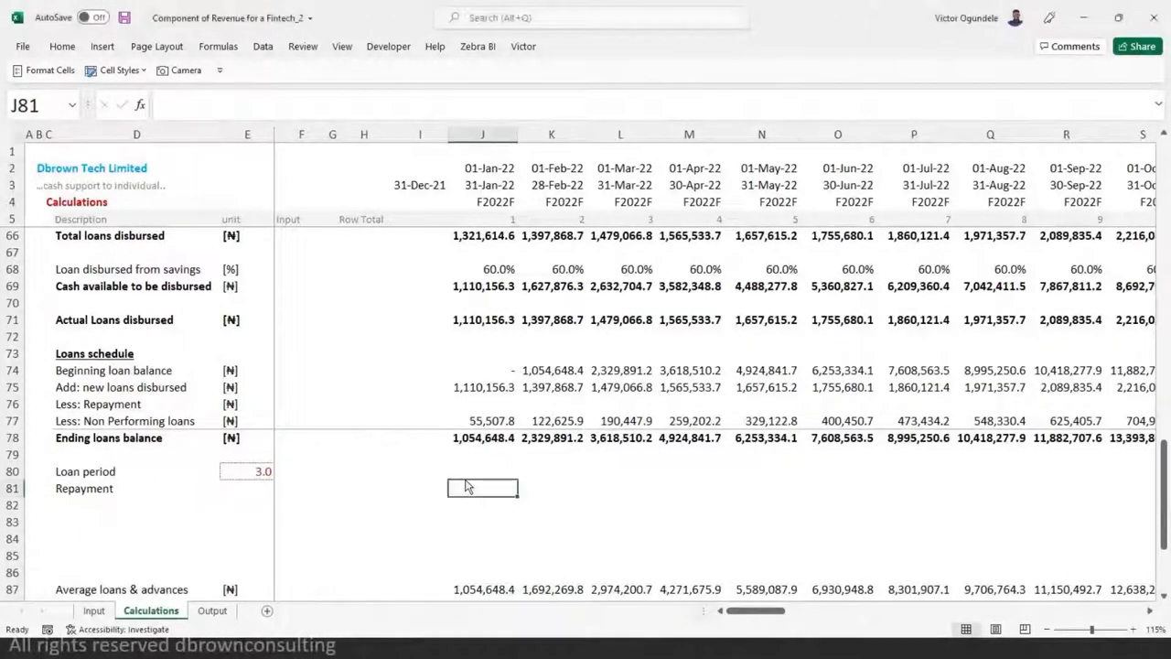
pyautogui.write('=of')
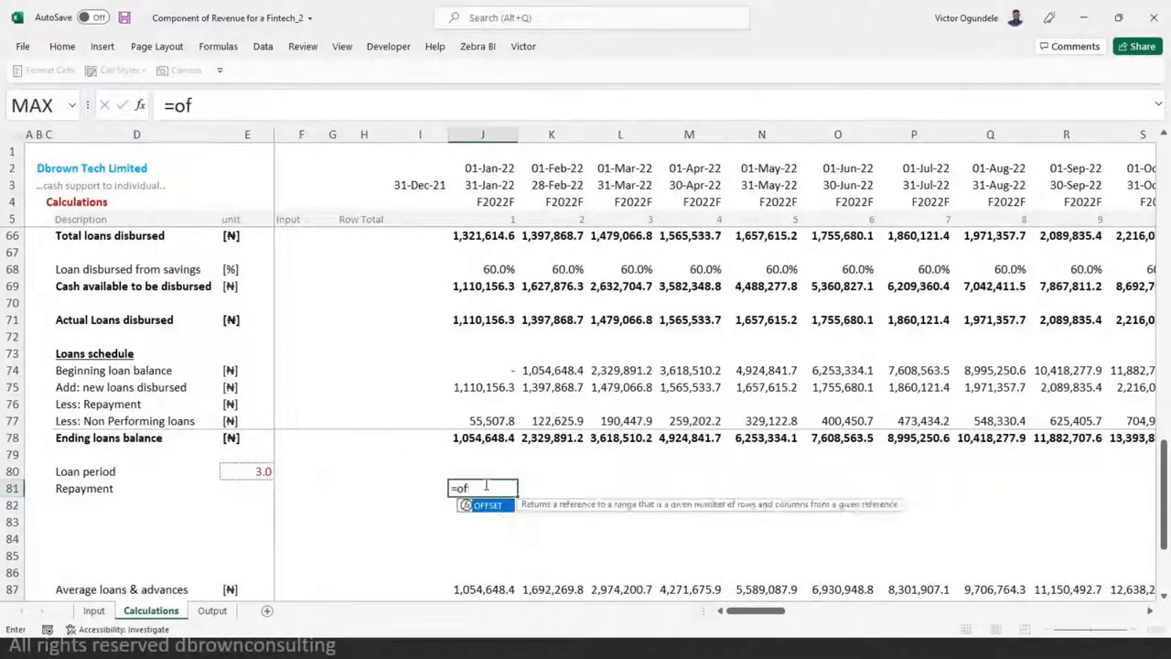
pyautogui.press('Tab')
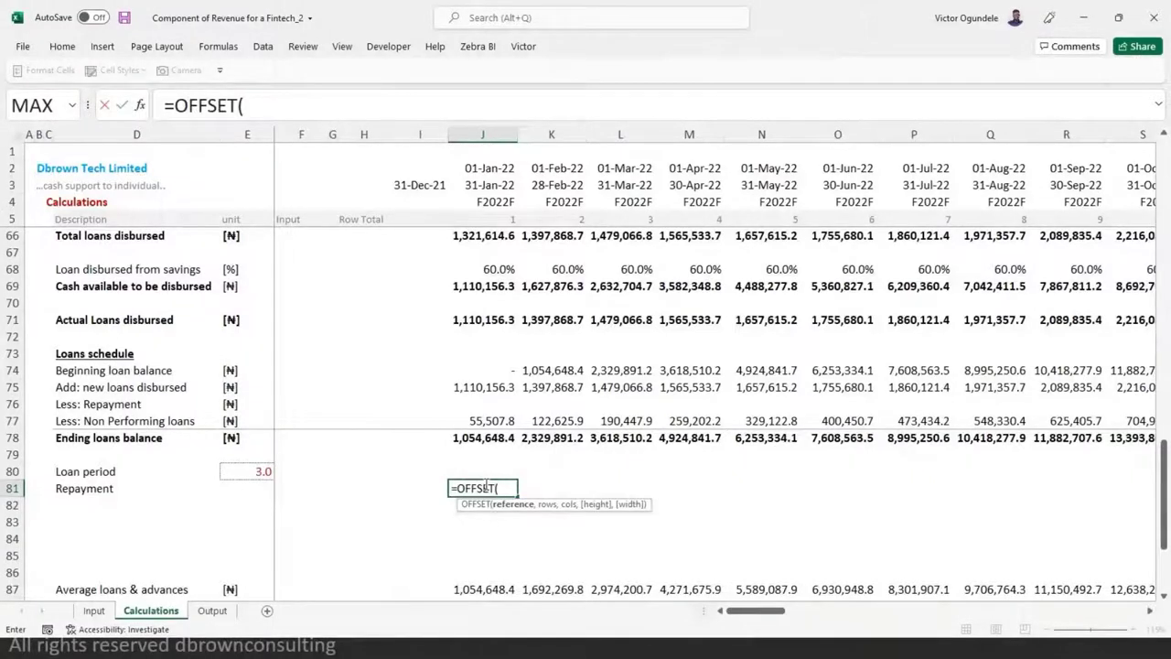
pyautogui.click(470, 320)
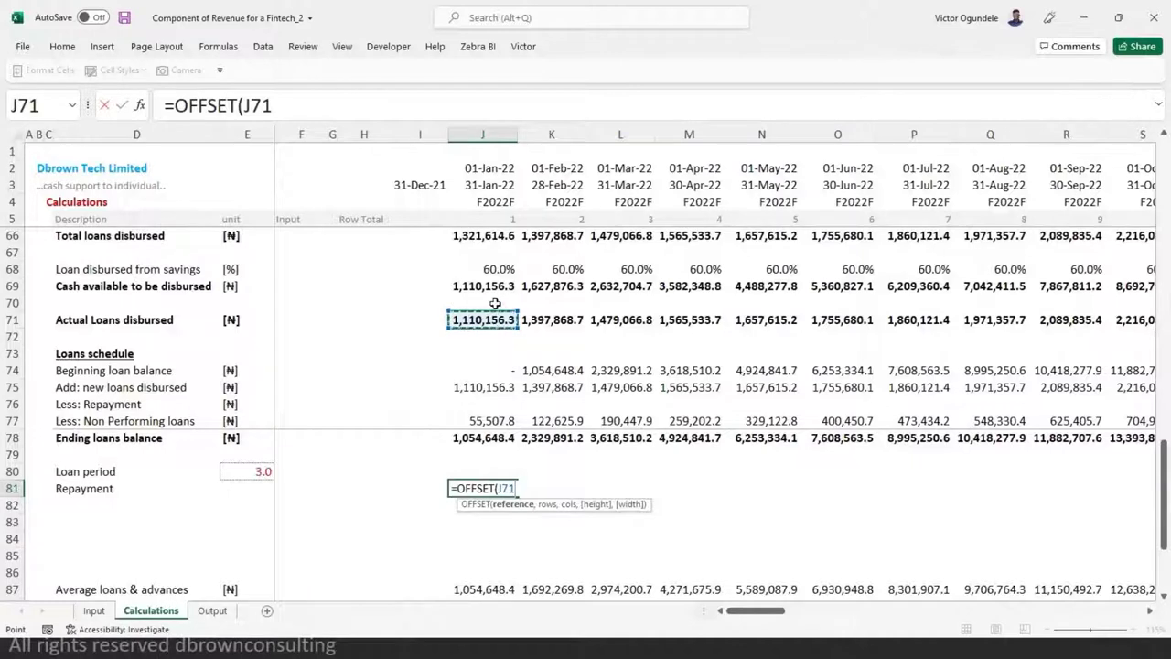
pyautogui.write(',')
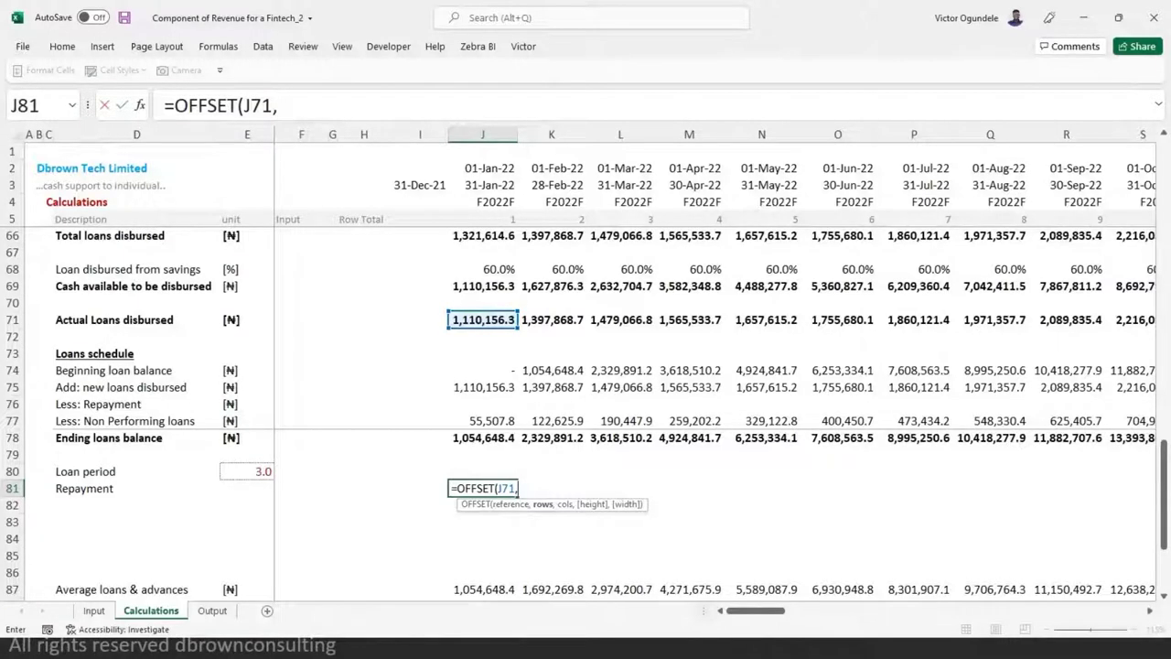
pyautogui.write(',-(')
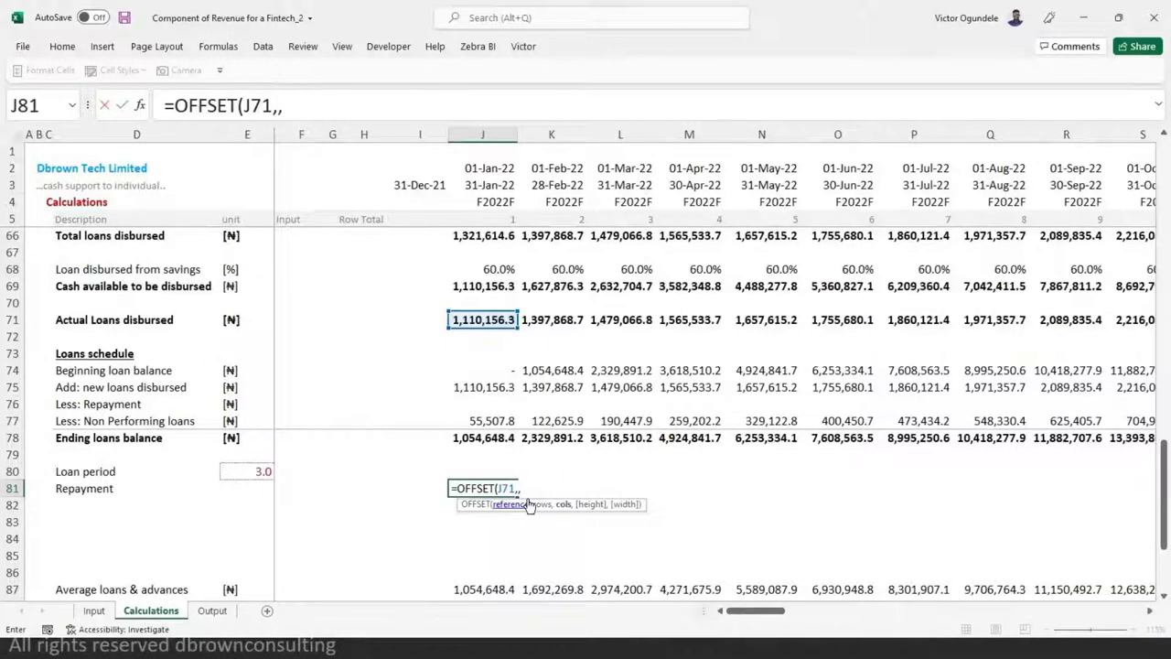
# - Enter =OFFSET(J71,,-($E$80)) in J81 with the loan period locked absolute
pyautogui.write('-(')
pyautogui.click(243, 470)
pyautogui.press('F4')
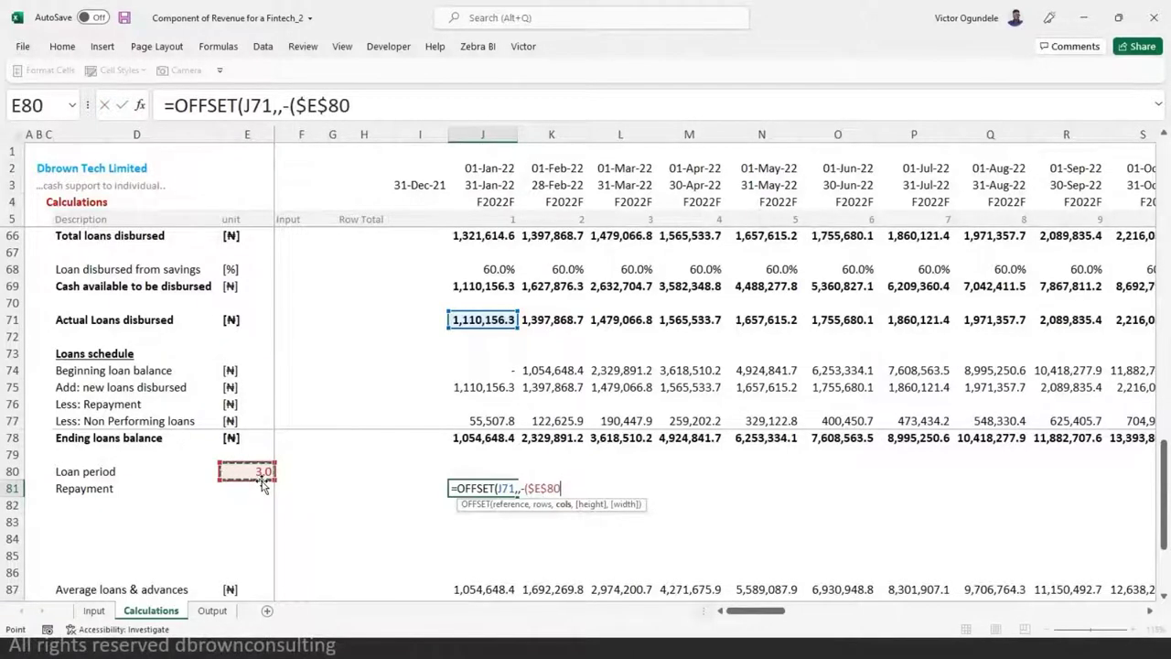
pyautogui.write('))')
pyautogui.hotkey('ctrl', 'Return')
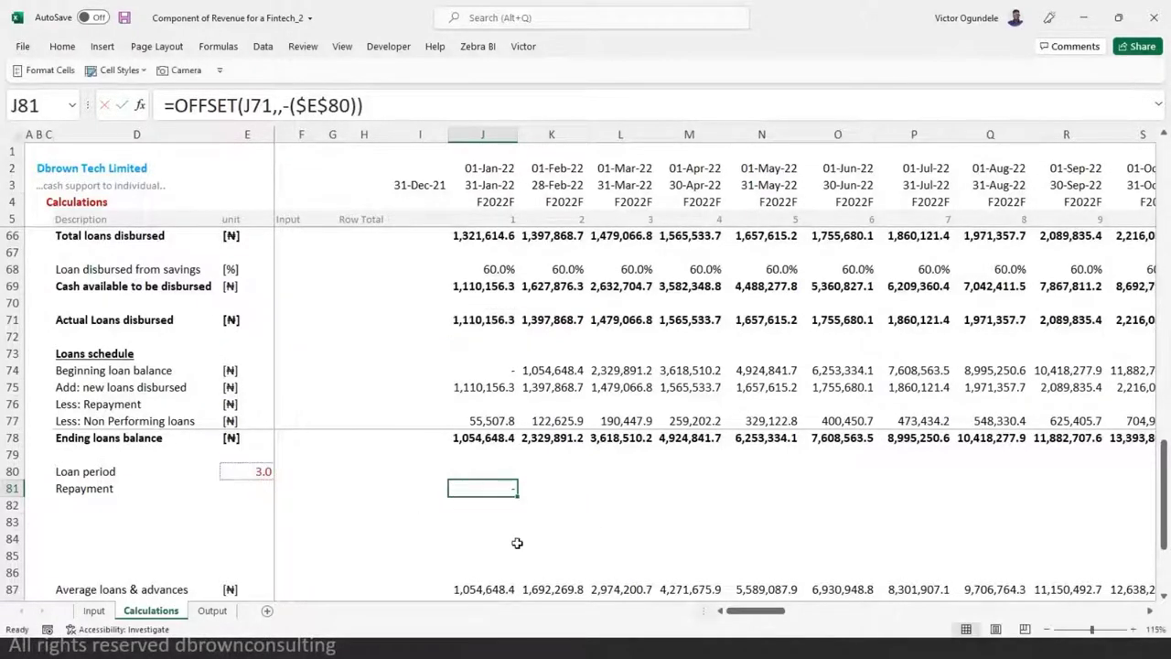
# - Copy the repayment formula across K81, L81 and M81
pyautogui.press('Right')
pyautogui.hotkey('ctrl', 'r')
pyautogui.click(517, 544)
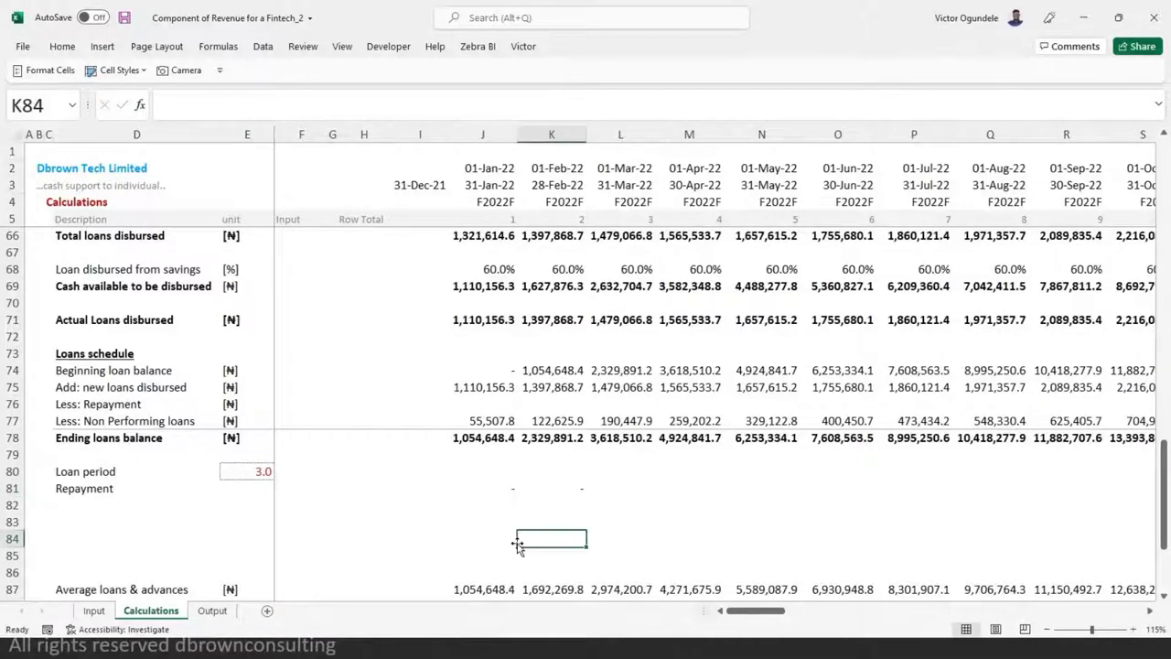
pyautogui.press('Up')
pyautogui.press('Up')
pyautogui.press('Up')
pyautogui.press('Right')
pyautogui.hotkey('ctrl', 'r')
pyautogui.press('Right')
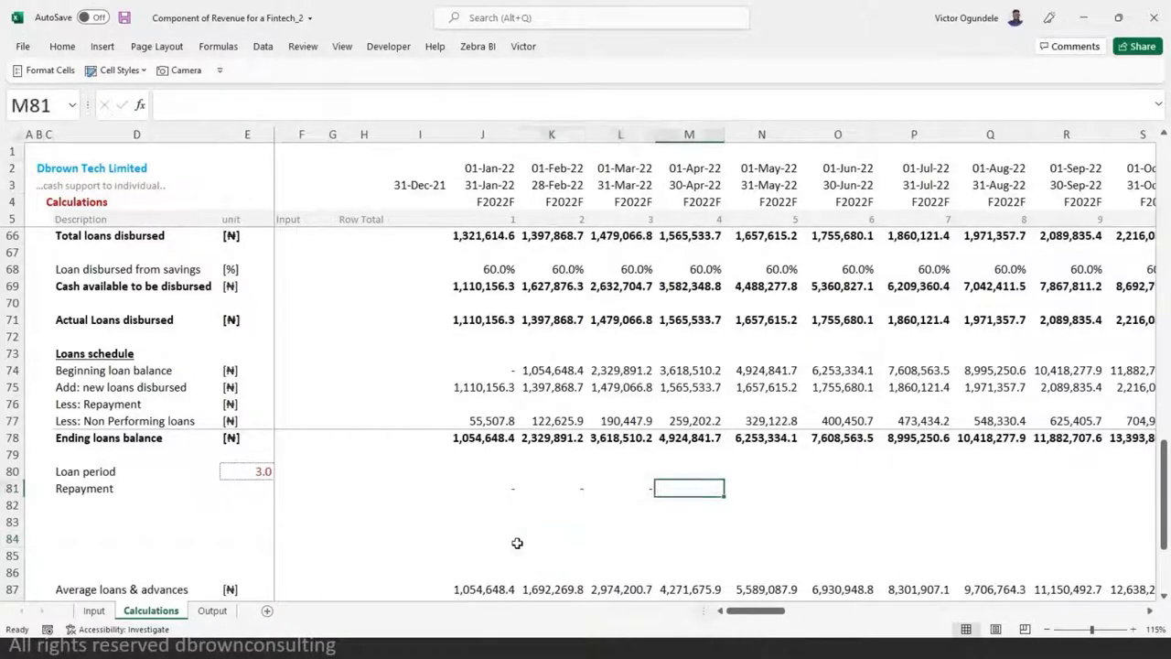
pyautogui.hotkey('ctrl', 'r')
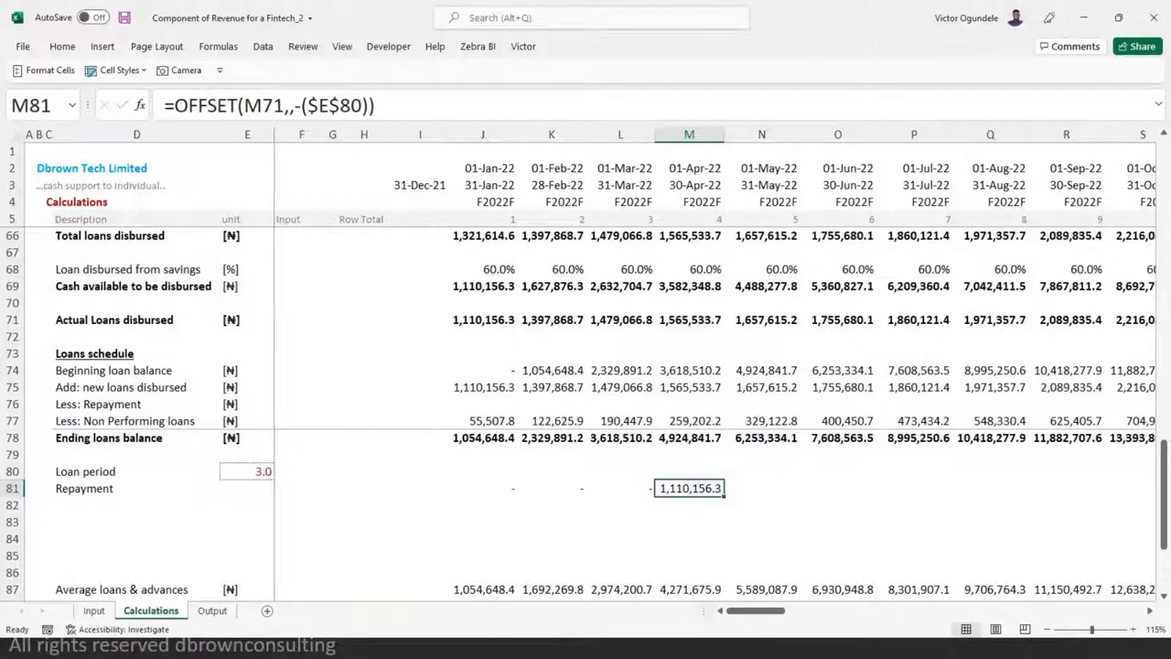
# - Compare the J71 disbursement formula with M81's references, leaving M81 unchanged at 1,110,156.3
pyautogui.click(467, 319)
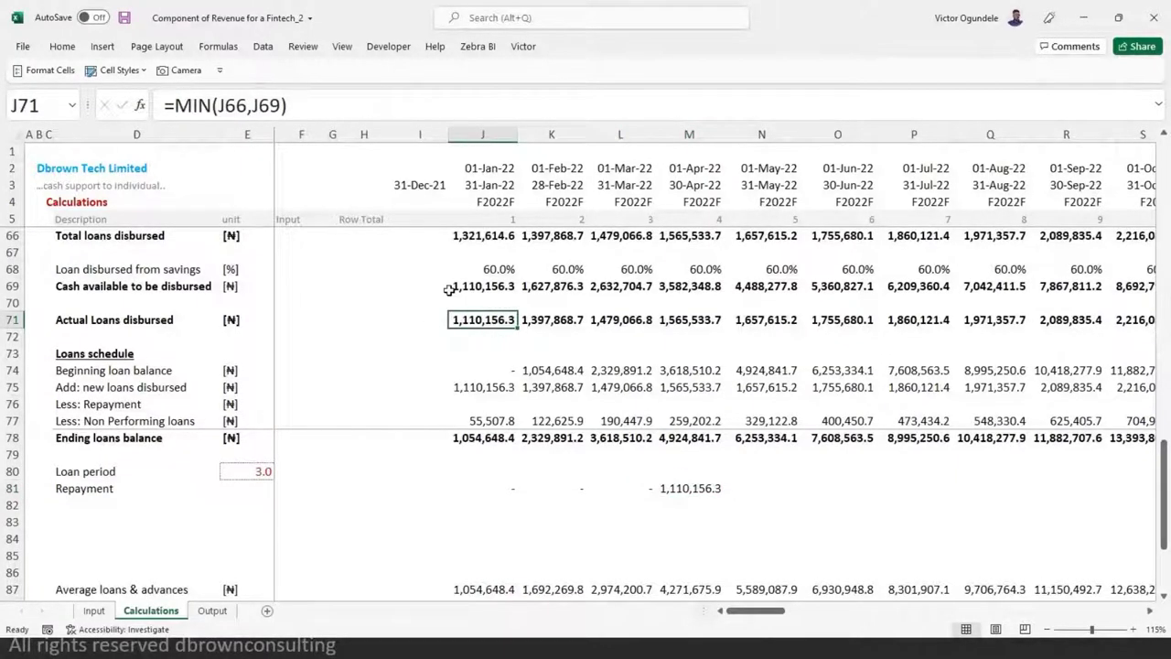
pyautogui.click(682, 490)
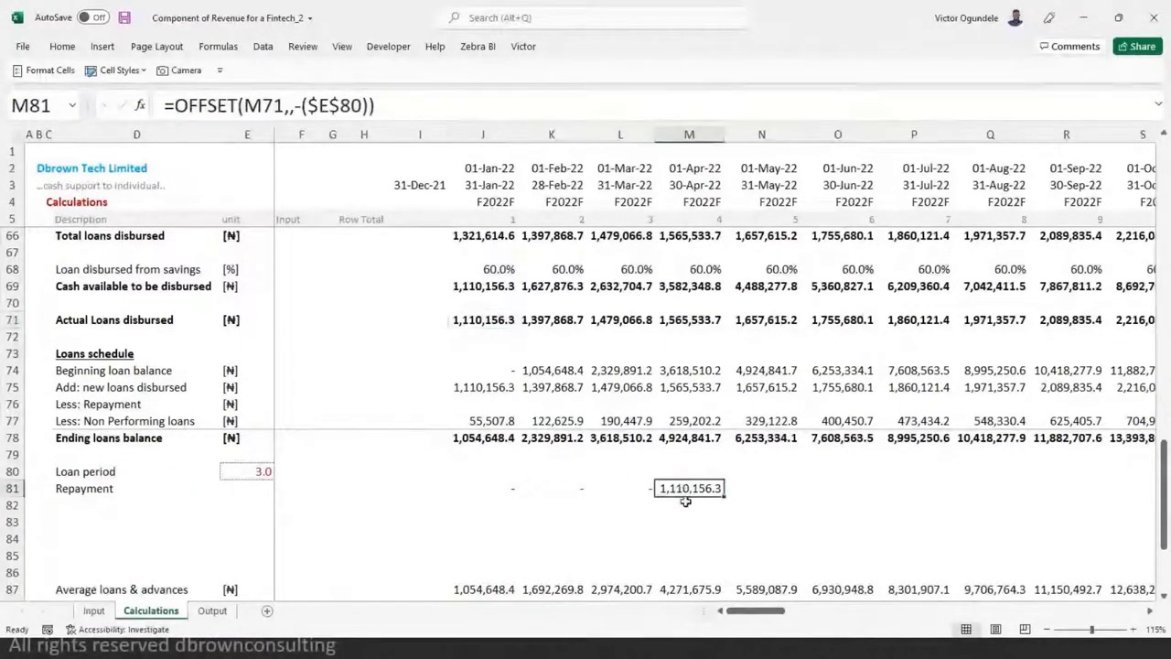
pyautogui.click(352, 105)
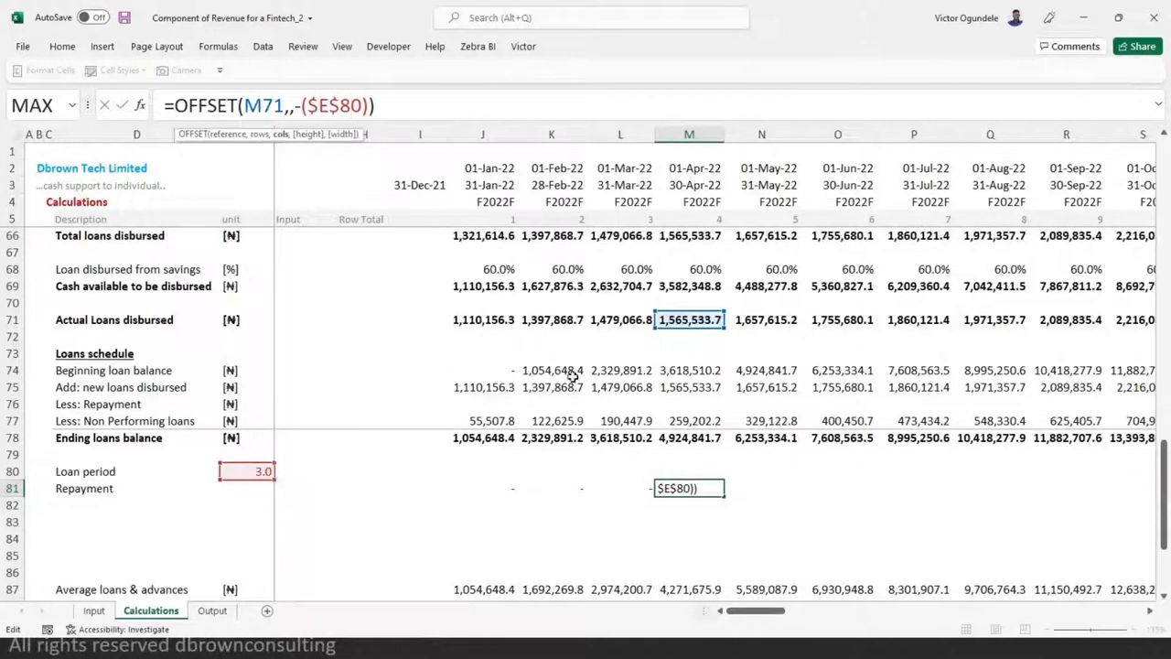
pyautogui.hotkey('ctrl', 'Return')
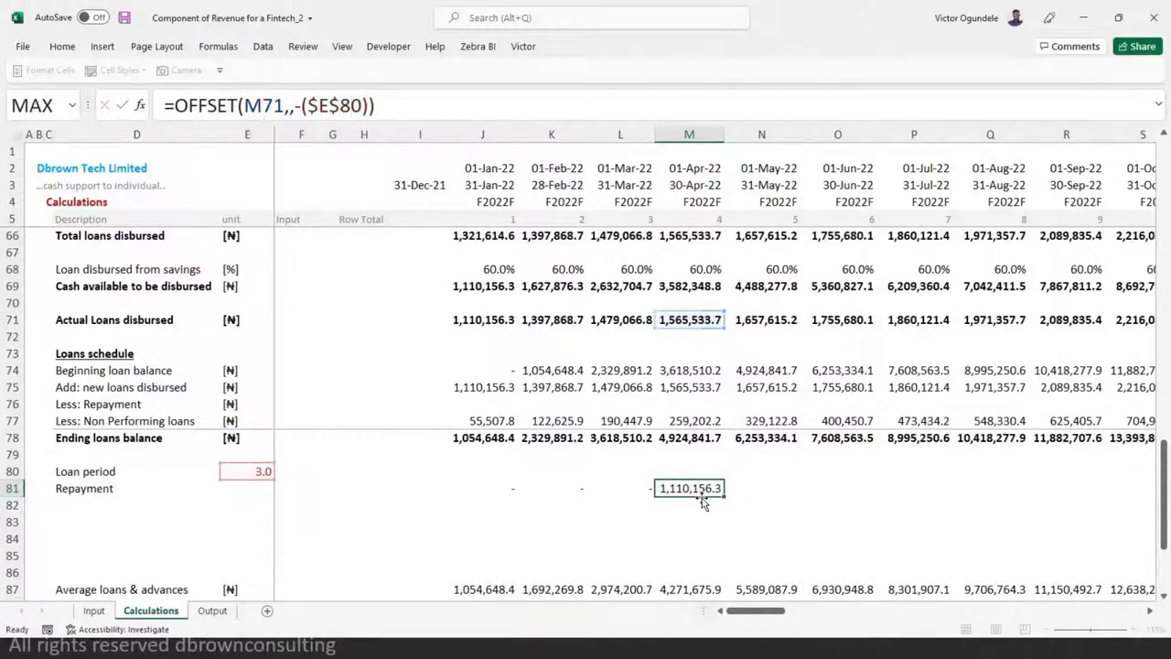
# - Change J81's offset to -($E$80-1) so repayments lag two months
pyautogui.click(491, 488)
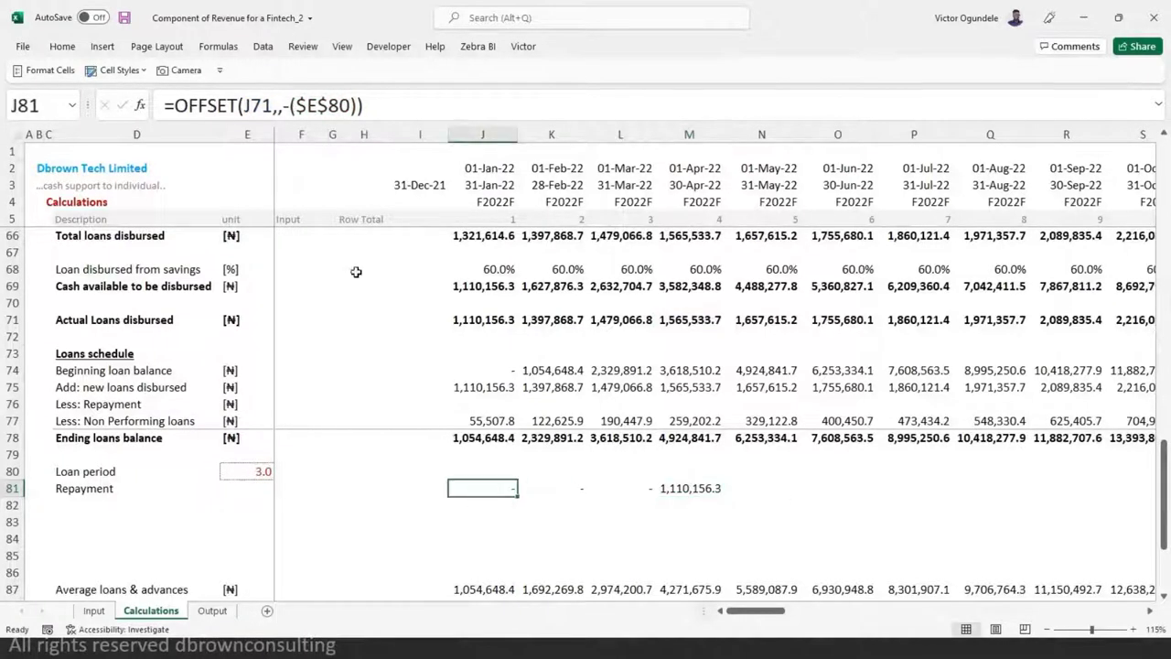
pyautogui.click(351, 105)
pyautogui.write('-1')
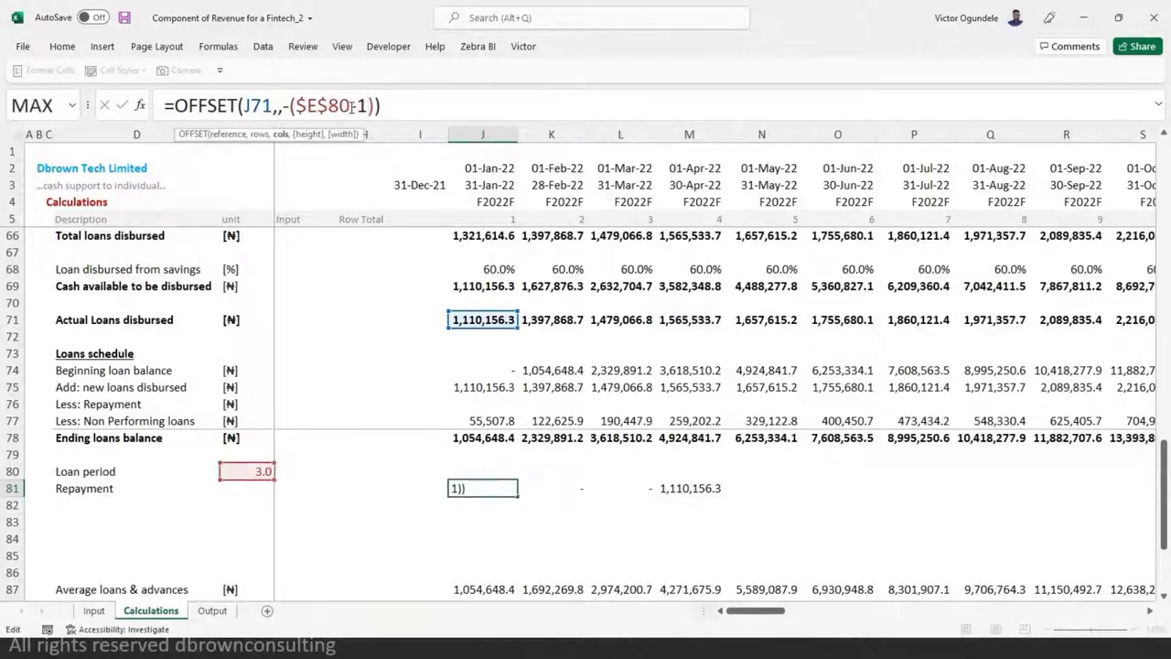
pyautogui.hotkey('ctrl', 'Return')
# - Copy the adjusted formula to L81, clear M81, and check L81 against the J75 and K75 new-loan formulas
pyautogui.moveTo(517, 495); pyautogui.dragTo(705, 490)
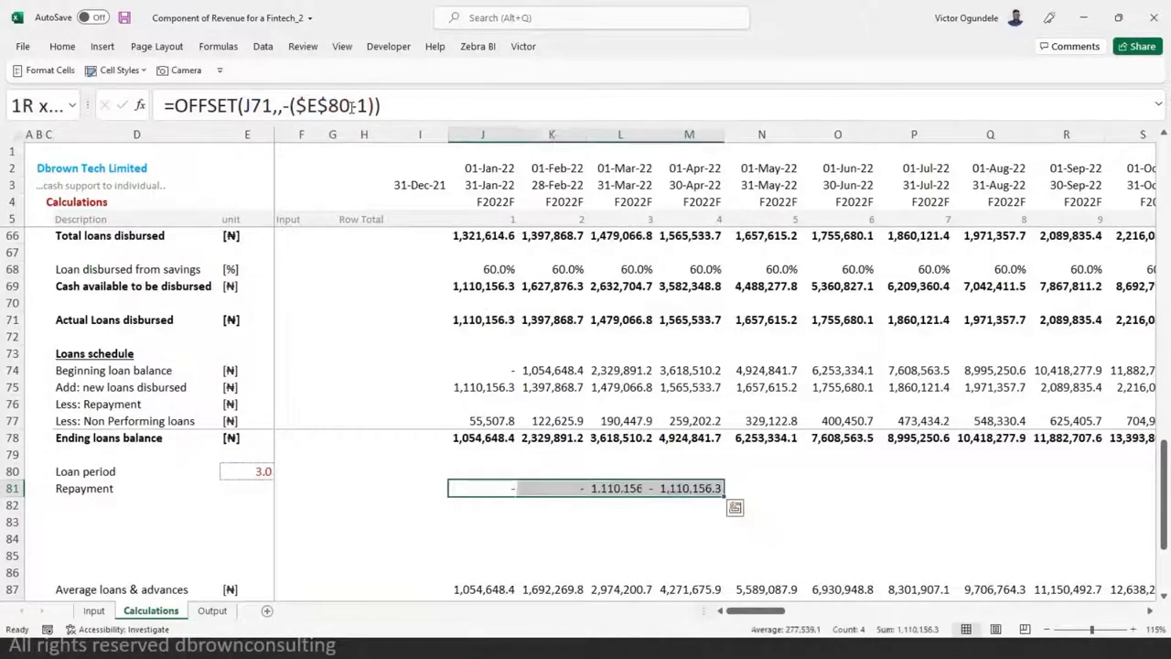
pyautogui.click(689, 488)
pyautogui.press('Delete')
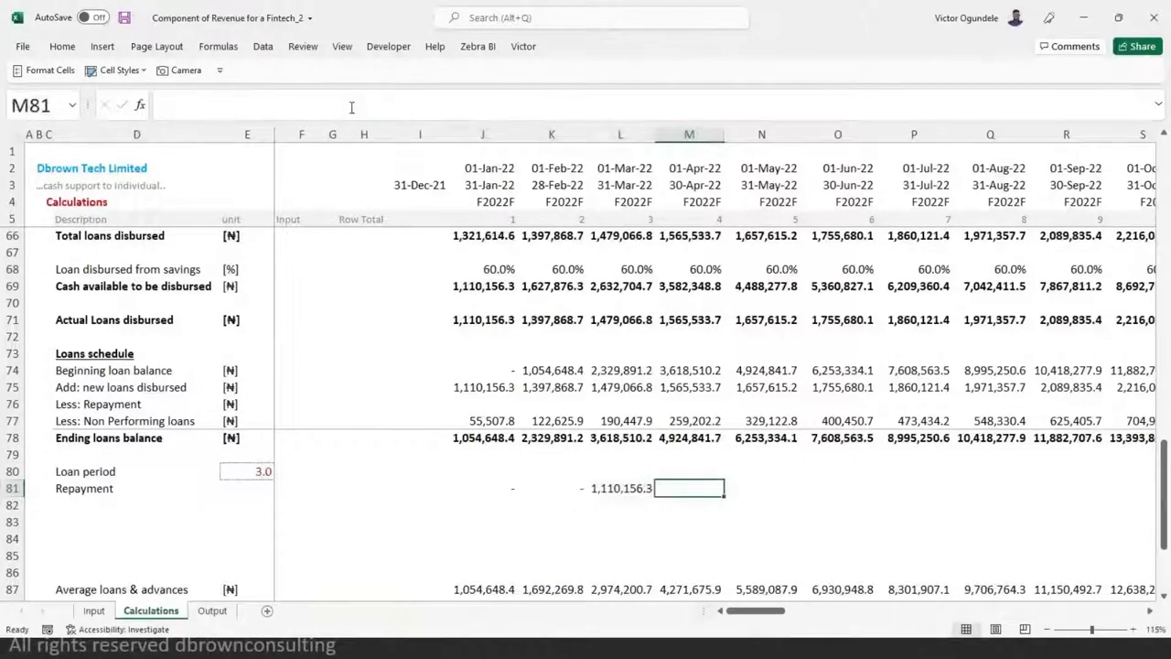
pyautogui.click(730, 253)
pyautogui.click(622, 483)
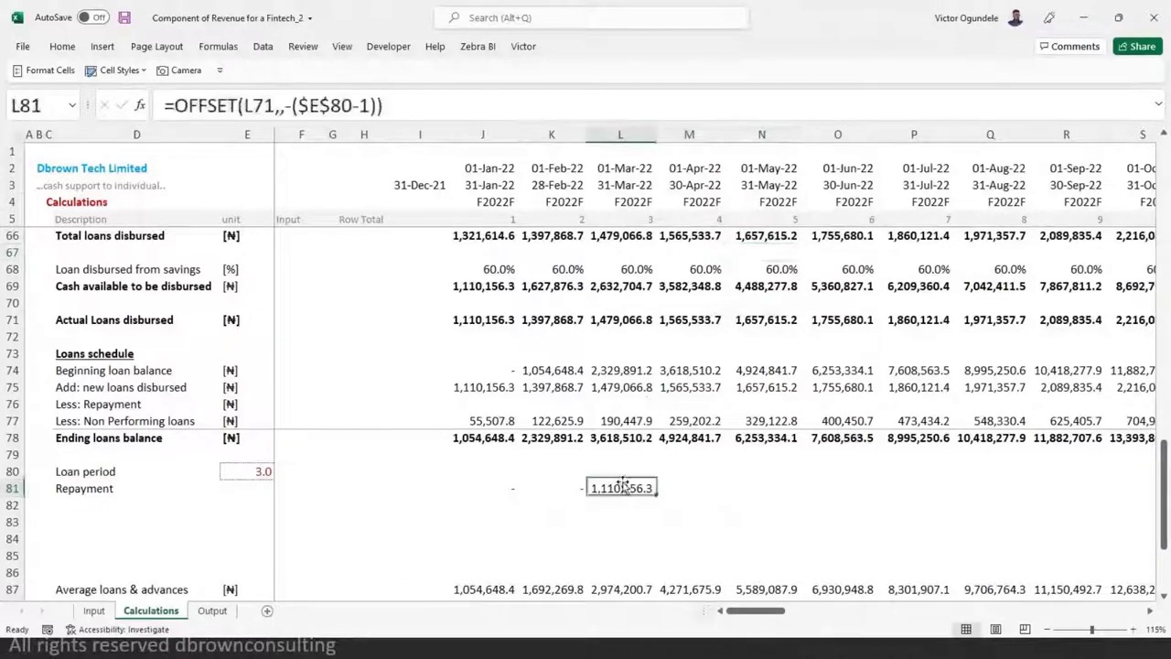
pyautogui.click(487, 389)
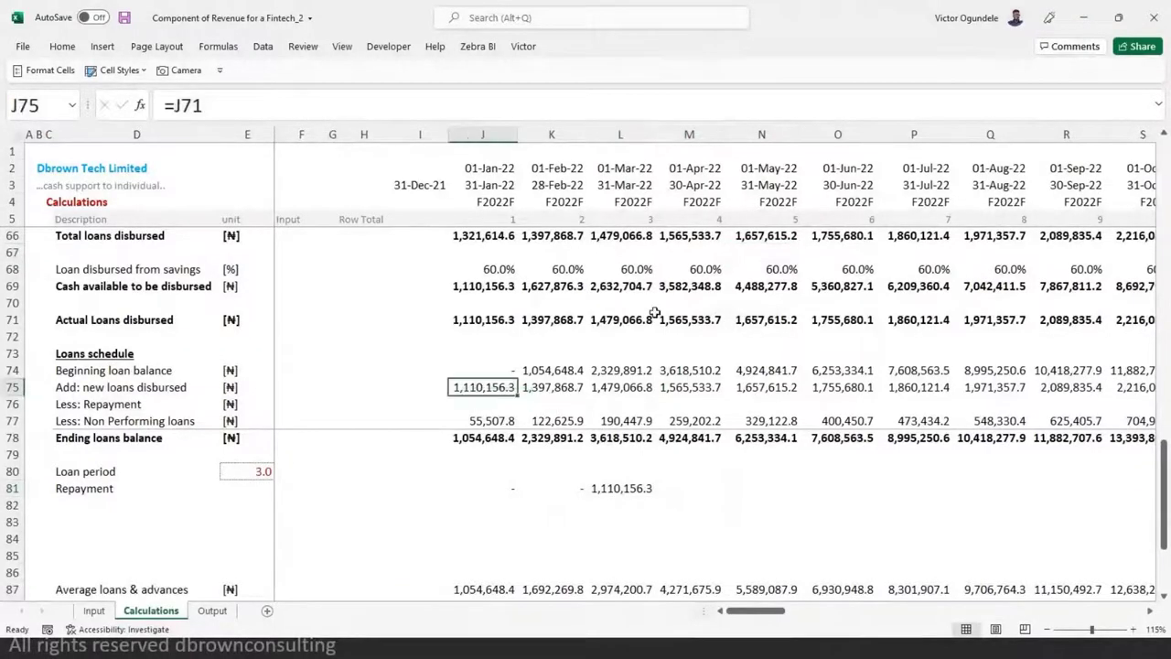
pyautogui.click(621, 488)
pyautogui.click(554, 386)
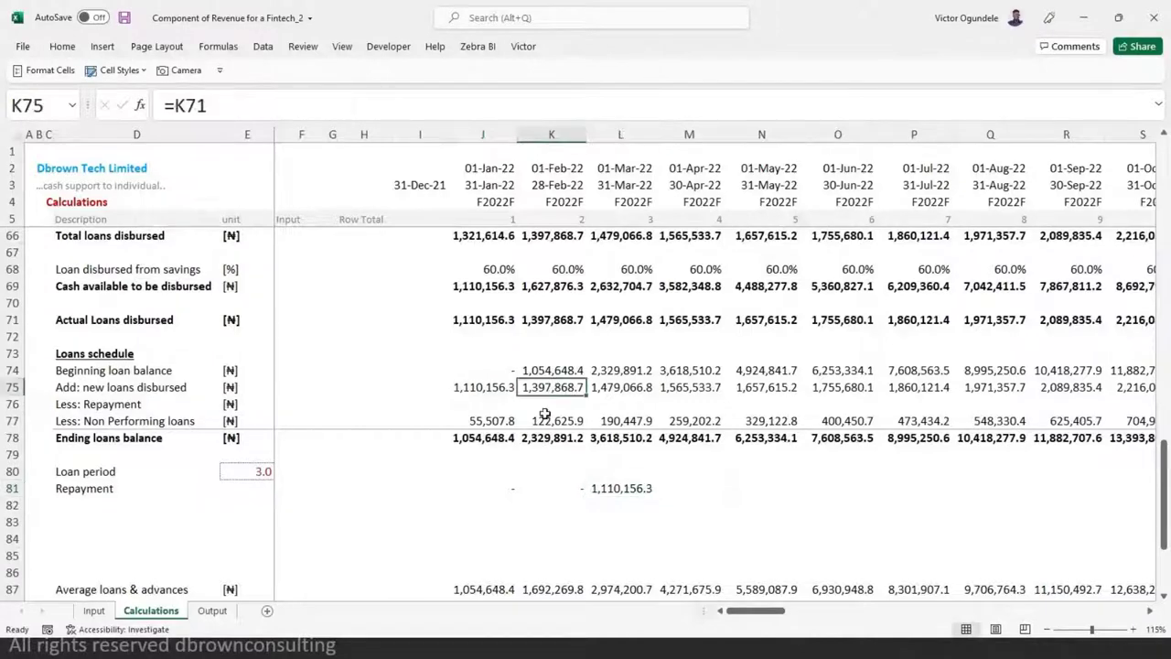
# - Fill the repayment formula from M81 through BQ81
pyautogui.click(673, 490)
pyautogui.hotkey('ctrl', 'r')
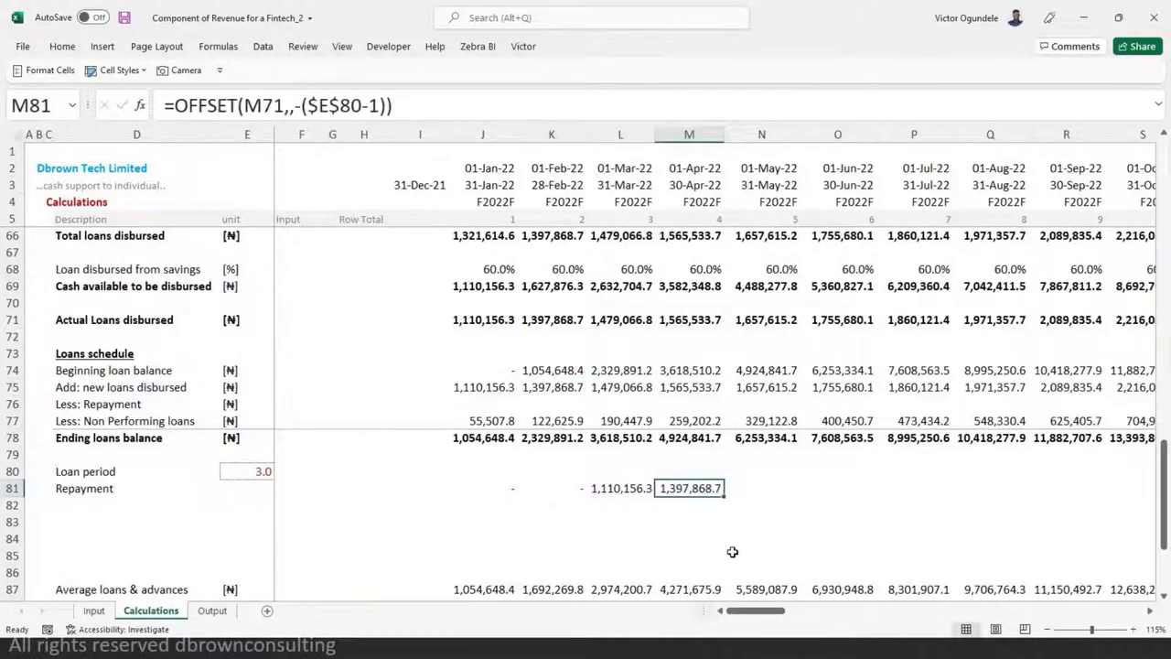
pyautogui.hotkey('ctrl', 'shift', 'Right')
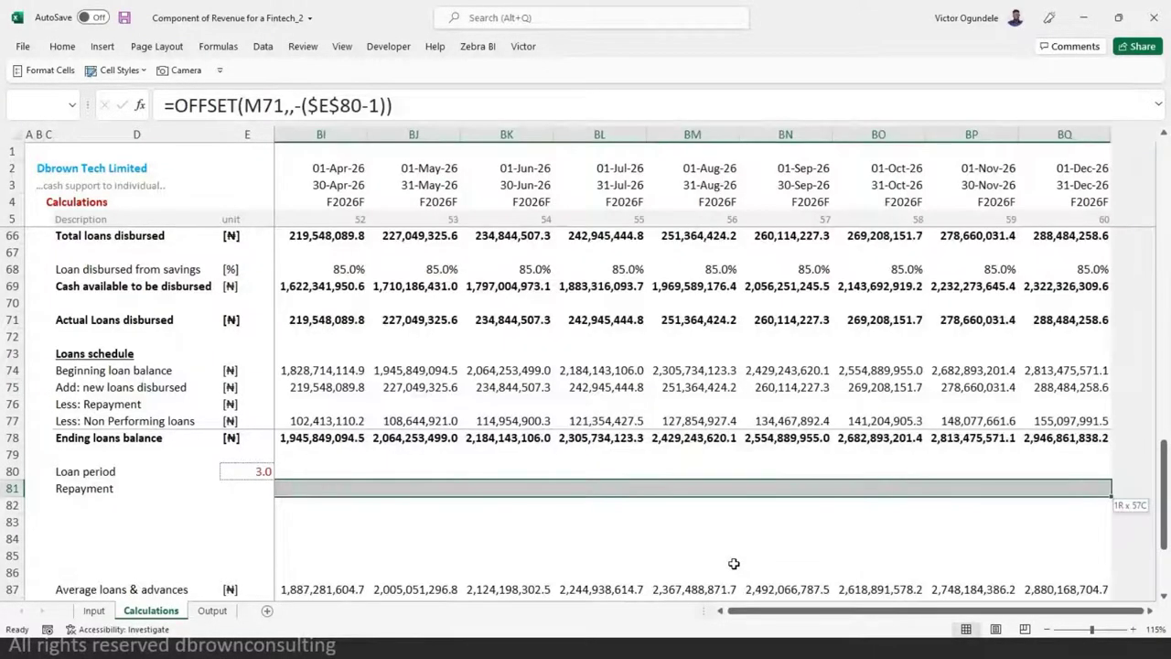
pyautogui.hotkey('ctrl', 'r')
pyautogui.hotkey('ctrl', 'Left')
pyautogui.hotkey('ctrl', 'Left')
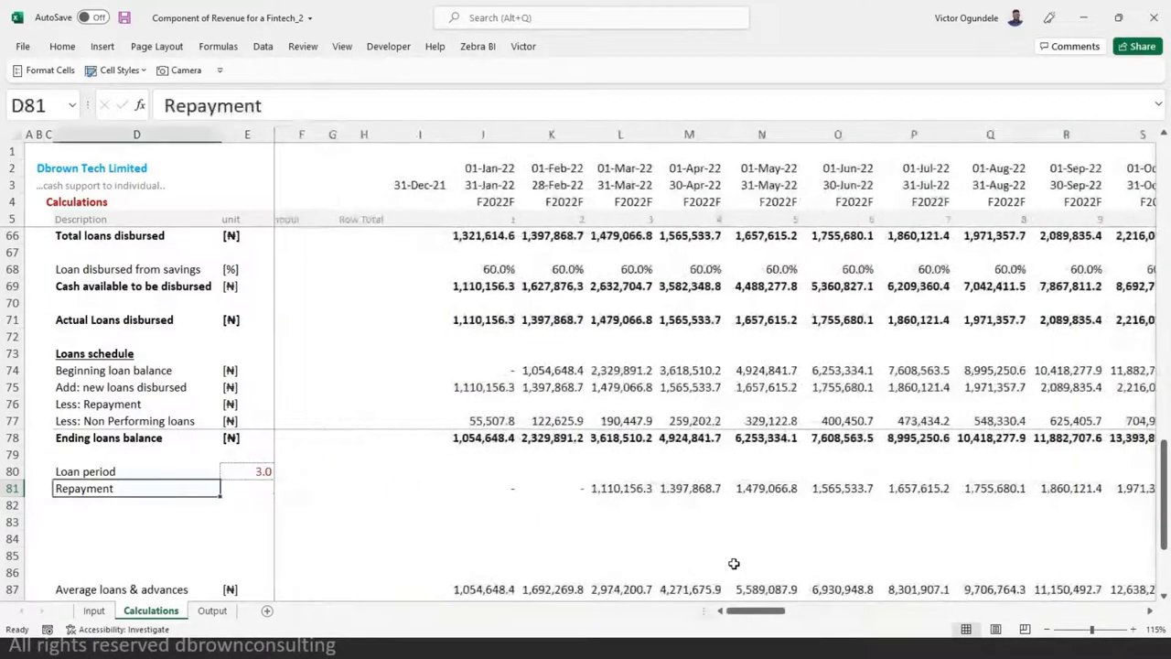
# - Append "[using offsets]" to the D81 label so it reads Repayment [using offsets]
pyautogui.press('Right')
pyautogui.press('Right')
pyautogui.press('Right')
pyautogui.press('Left')
pyautogui.press('Left')
pyautogui.press('Left')
pyautogui.press('F2')
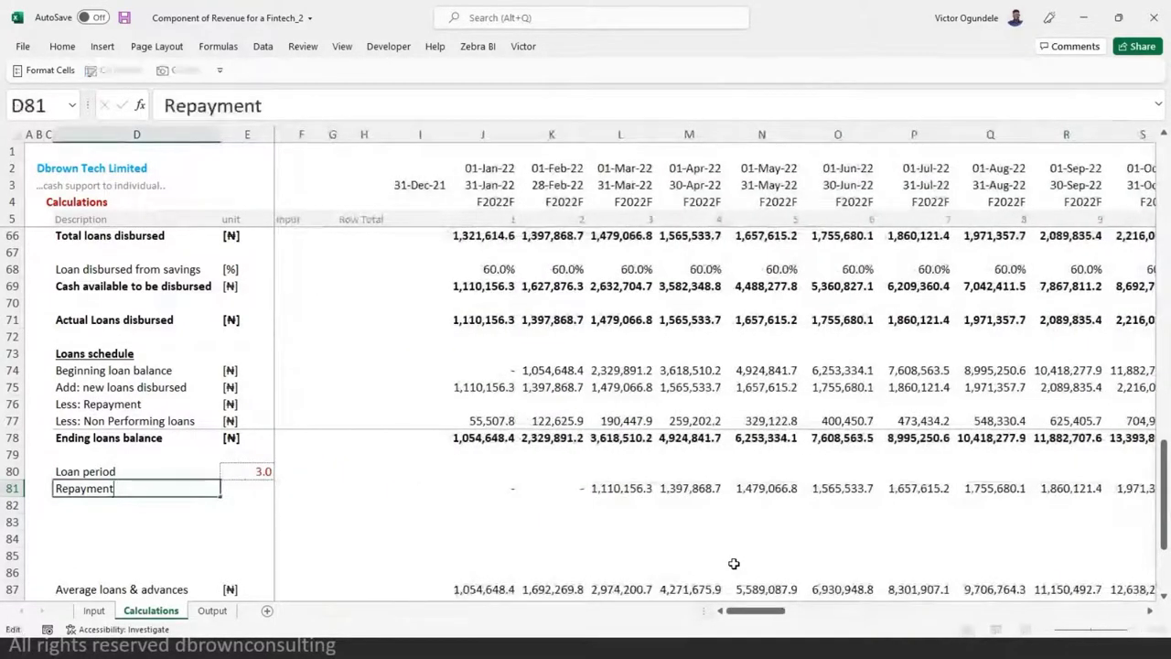
pyautogui.write('[u')
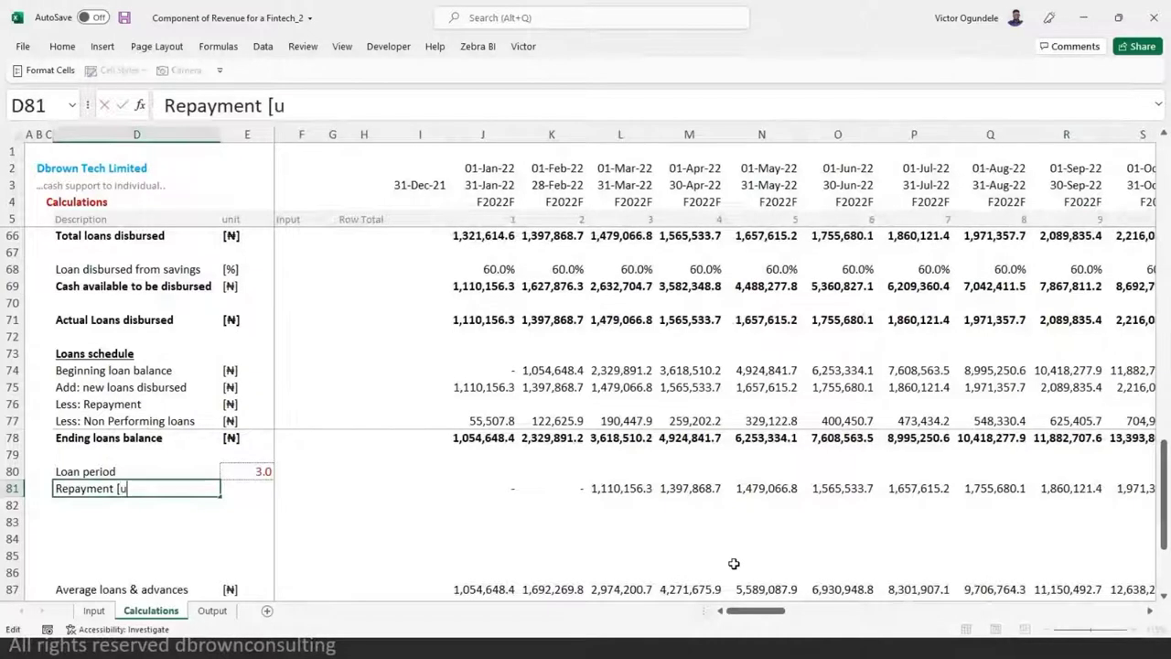
pyautogui.write('sing offsets')
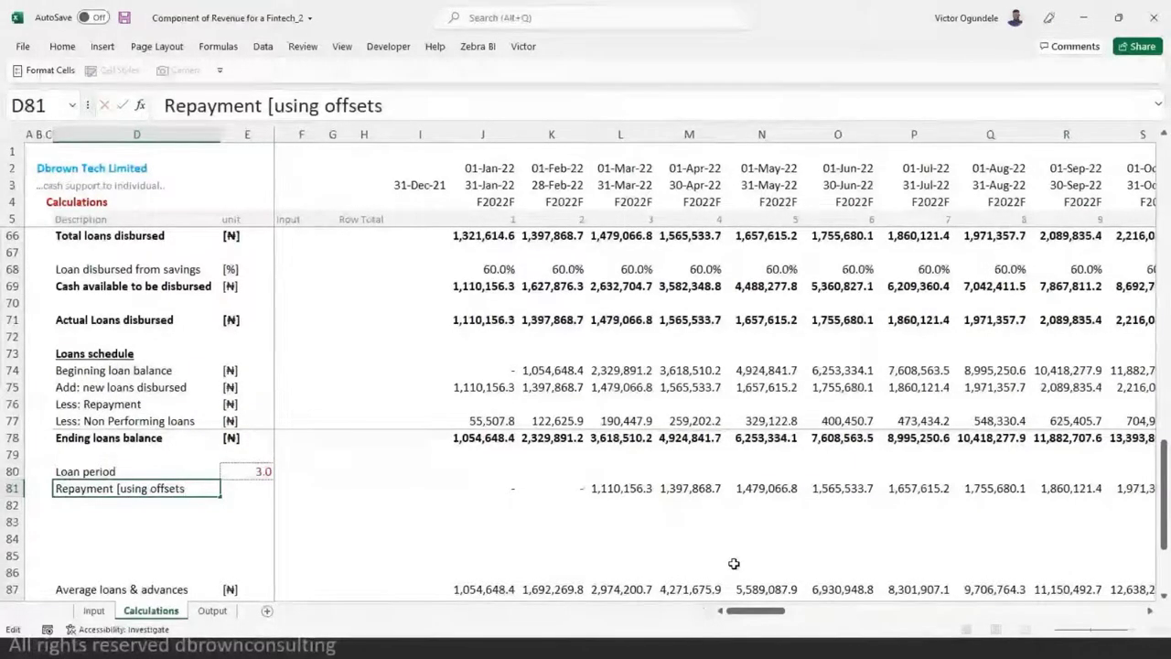
pyautogui.write('[')
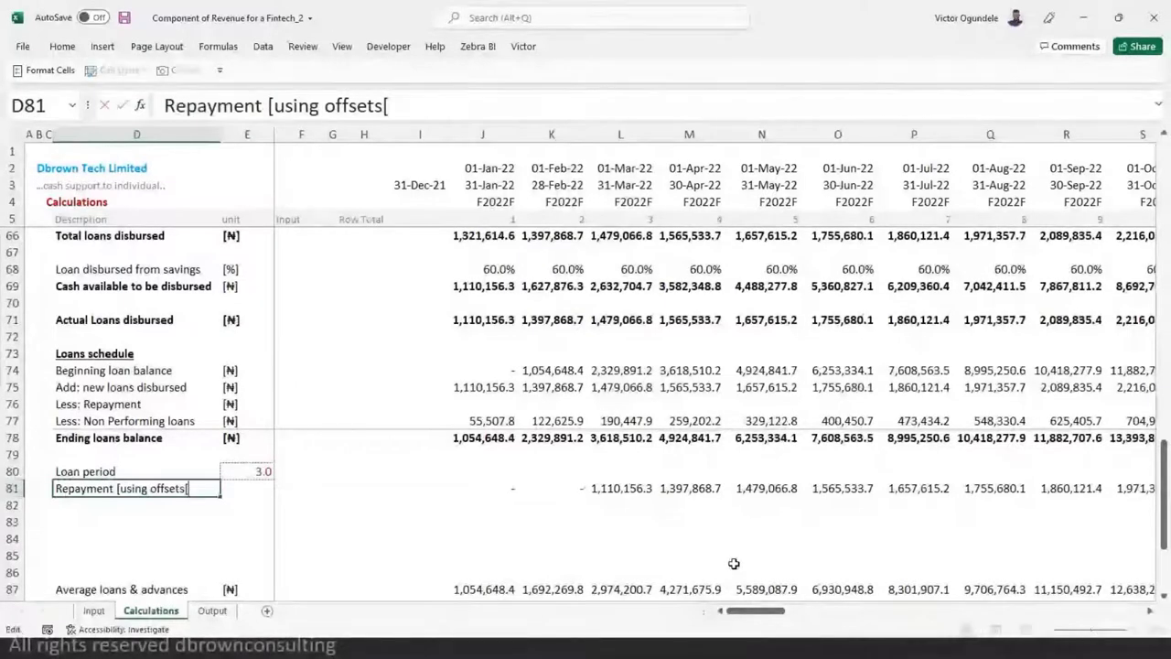
pyautogui.press('BackSpace')
pyautogui.write(']')
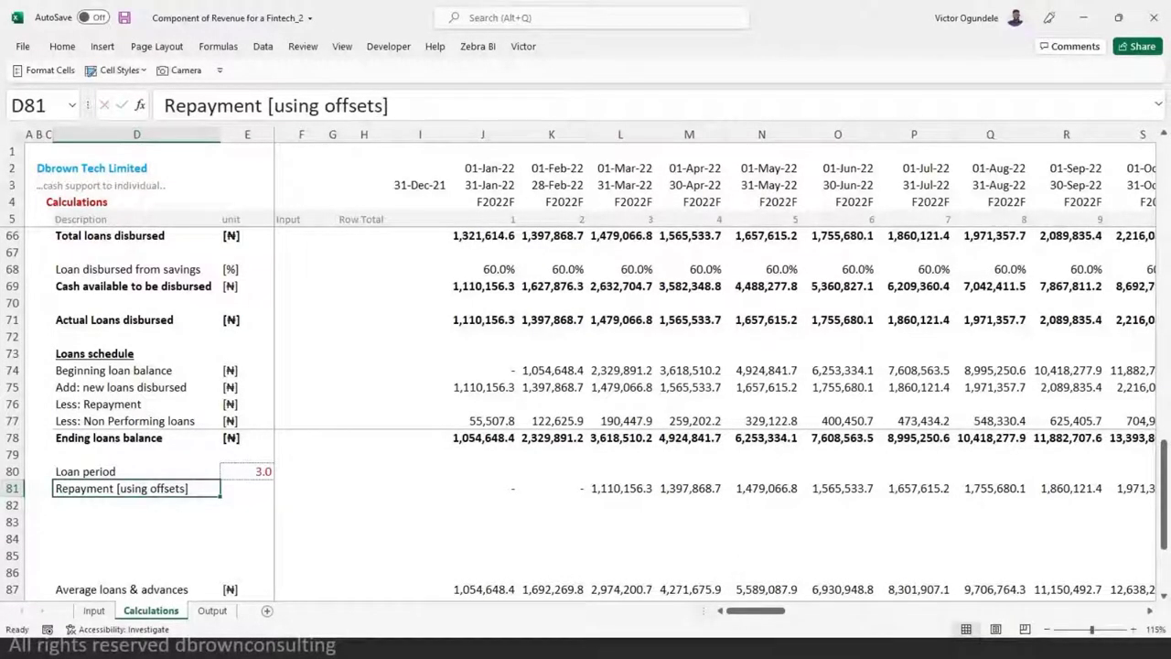
pyautogui.click(500, 490)
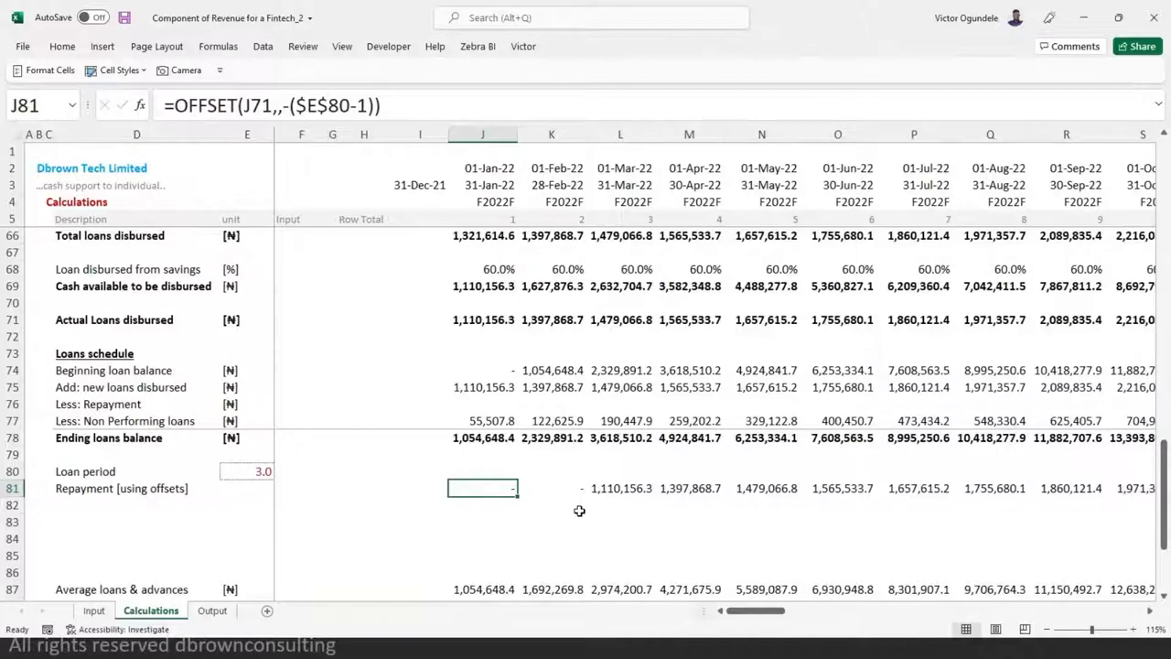
# - Link J76 to =J81 and fill it across the whole Less: Repayment row
pyautogui.click(476, 403)
pyautogui.write('=')
pyautogui.press('Down')
pyautogui.press('Down')
pyautogui.press('Down')
pyautogui.press('Down')
pyautogui.press('Down')
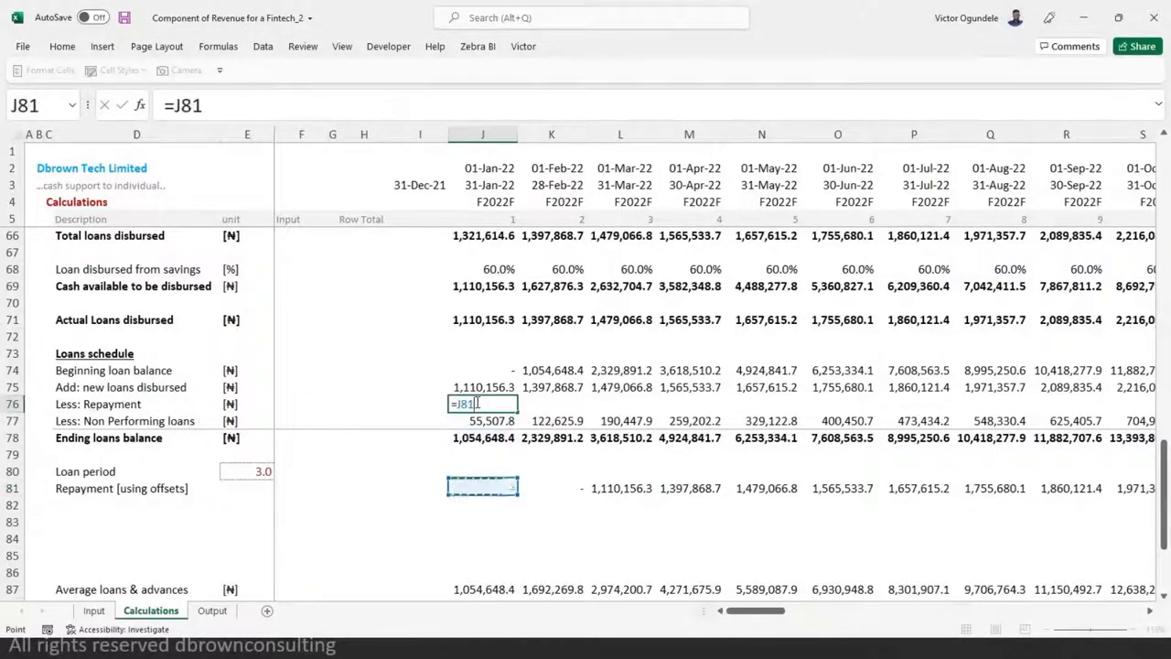
pyautogui.hotkey('ctrl', 'Return')
pyautogui.hotkey('ctrl', 'shift', 'Right')
pyautogui.hotkey('ctrl', 'r')
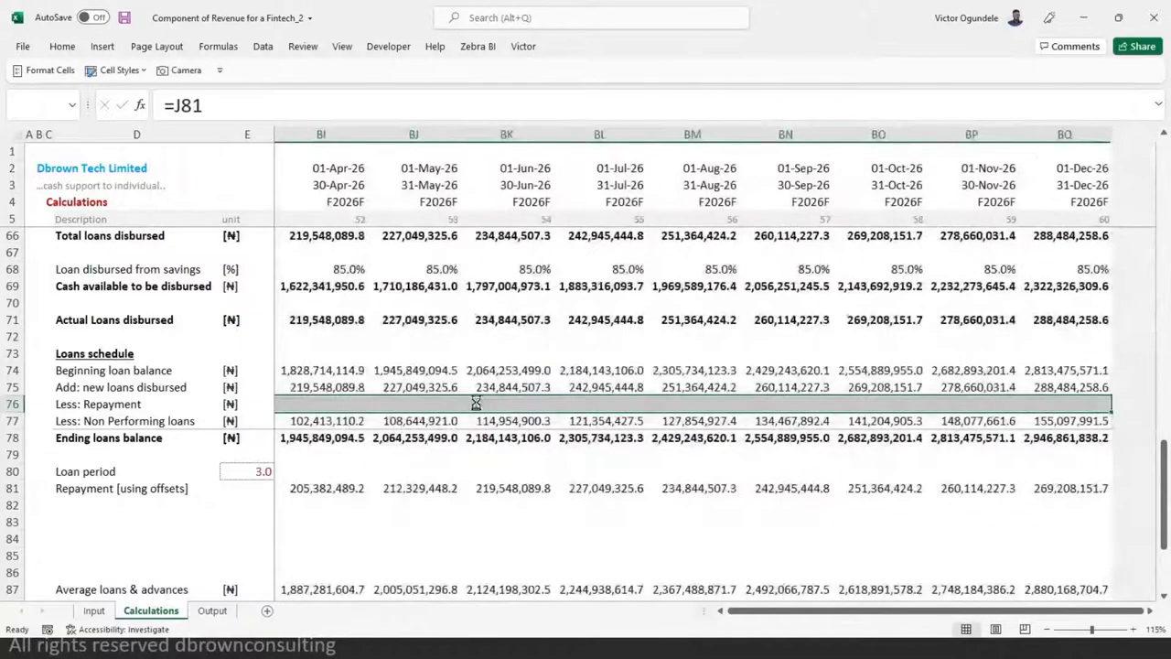
# - Review the row 76 links from K76 out to the final month
pyautogui.hotkey('ctrl', 'shift', 'Left')
pyautogui.press('Right')
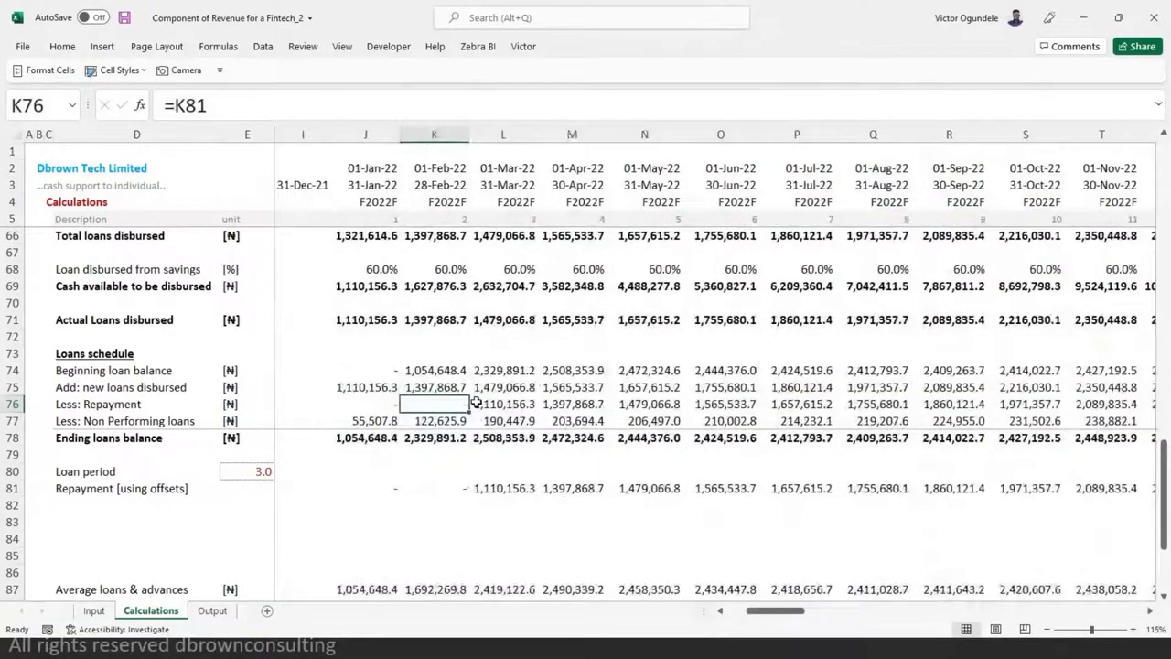
pyautogui.hotkey('ctrl', 'Right')
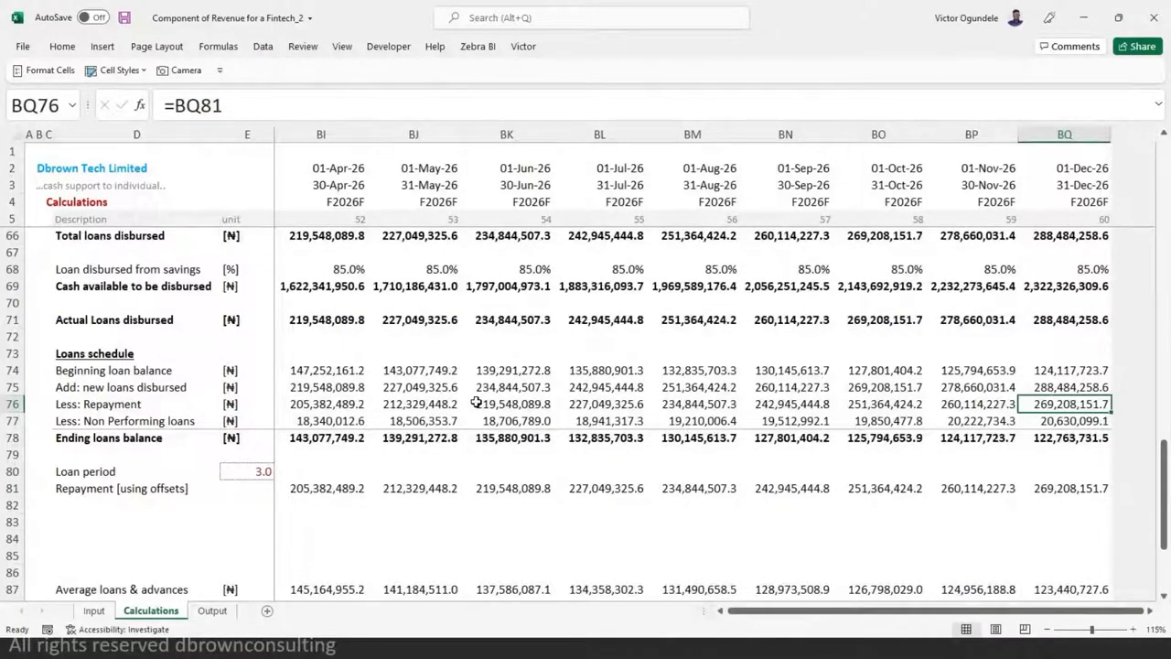
pyautogui.press('Home')
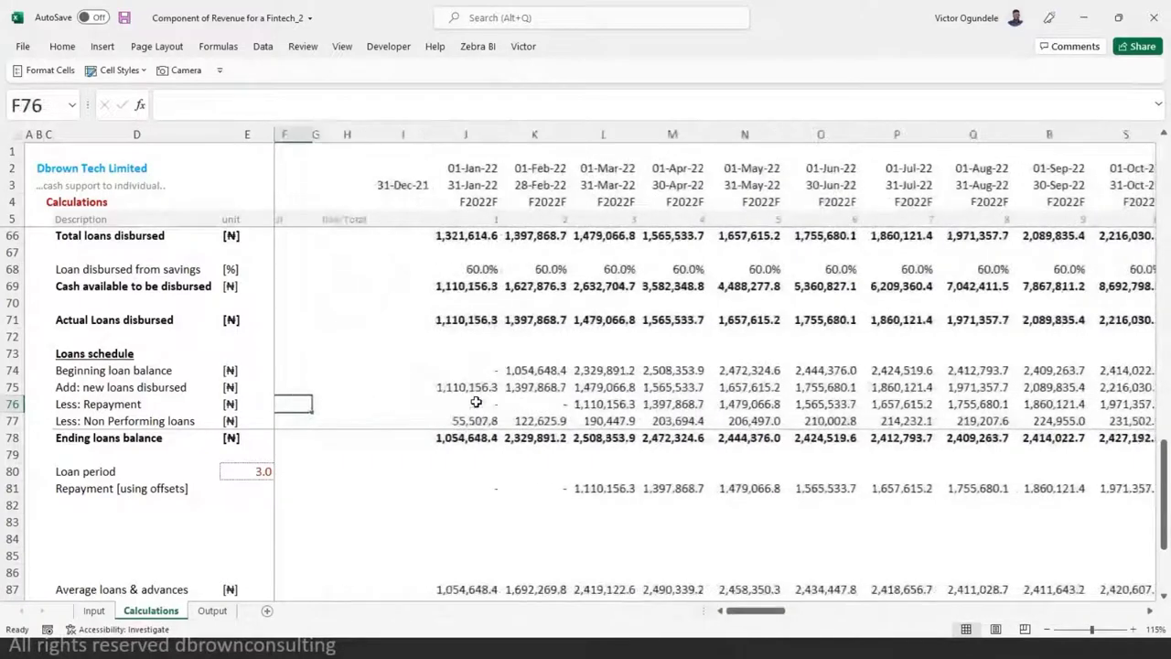
pyautogui.press('Left')
pyautogui.scroll(-6, 476, 402)
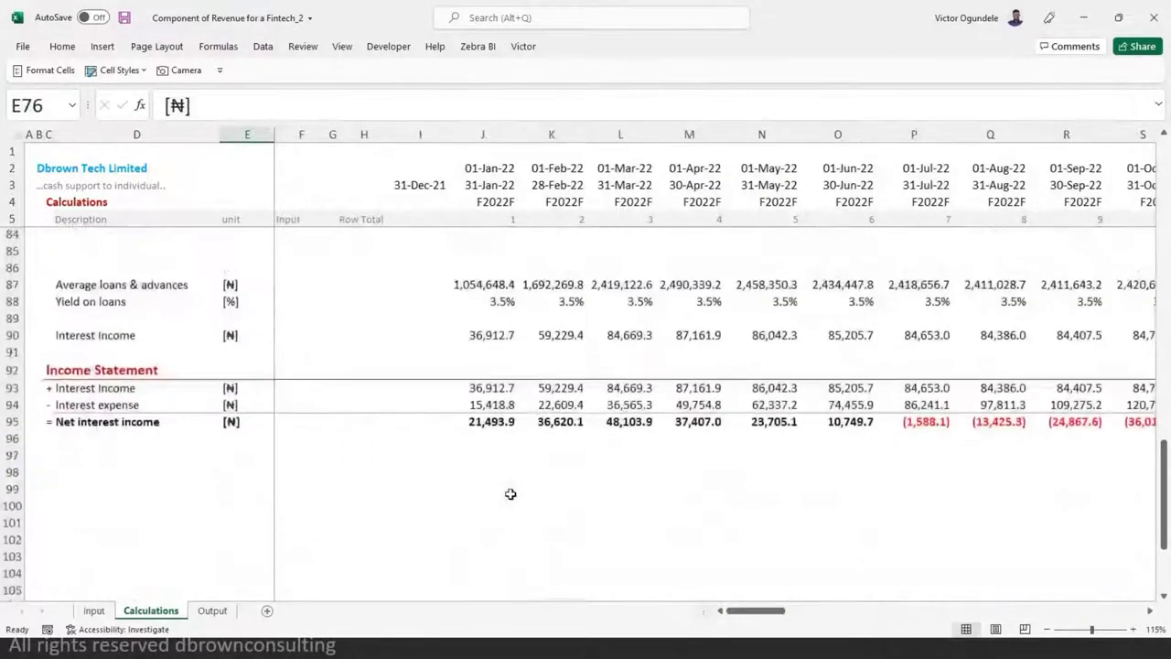
pyautogui.click(494, 423)
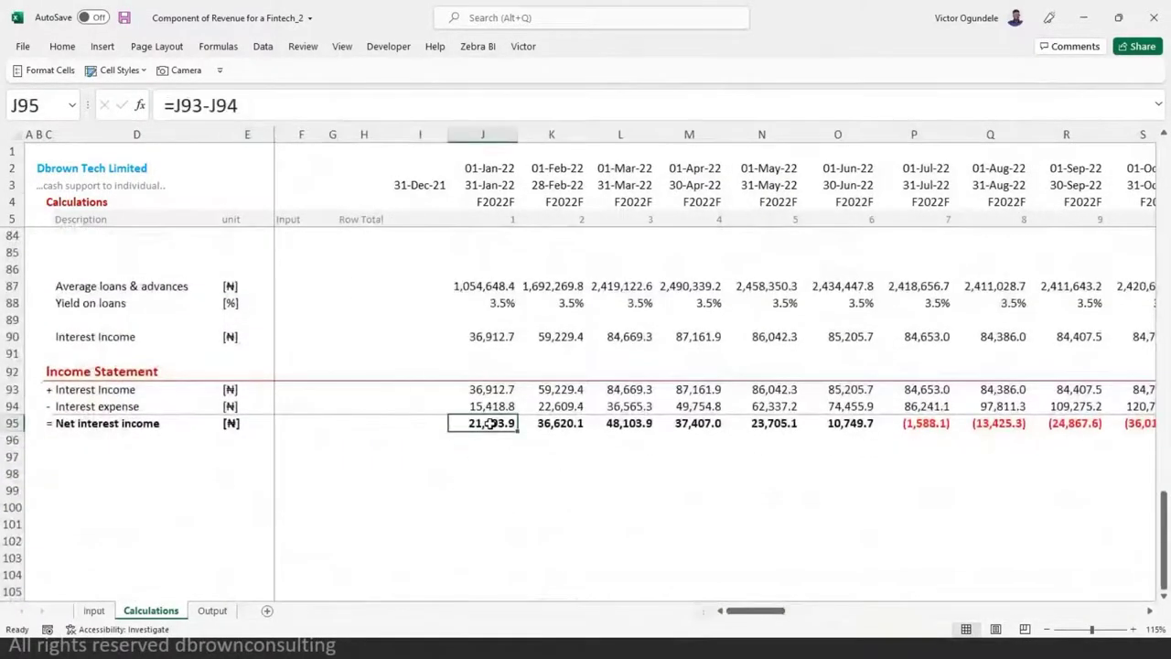
pyautogui.click(906, 425)
pyautogui.hotkey('ctrl', 'Right')
pyautogui.press('Left')
pyautogui.press('Left')
pyautogui.press('Left')
pyautogui.press('Left')
pyautogui.press('Left')
pyautogui.press('Left')
pyautogui.press('Left')
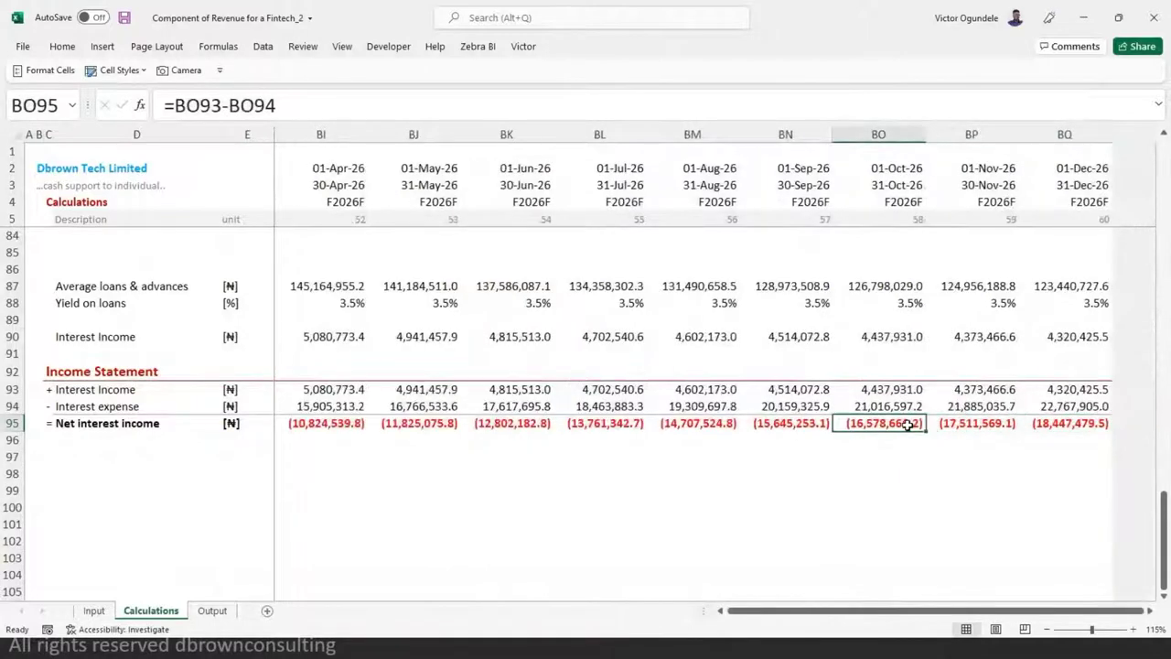
pyautogui.hotkey('ctrl', 'Left')
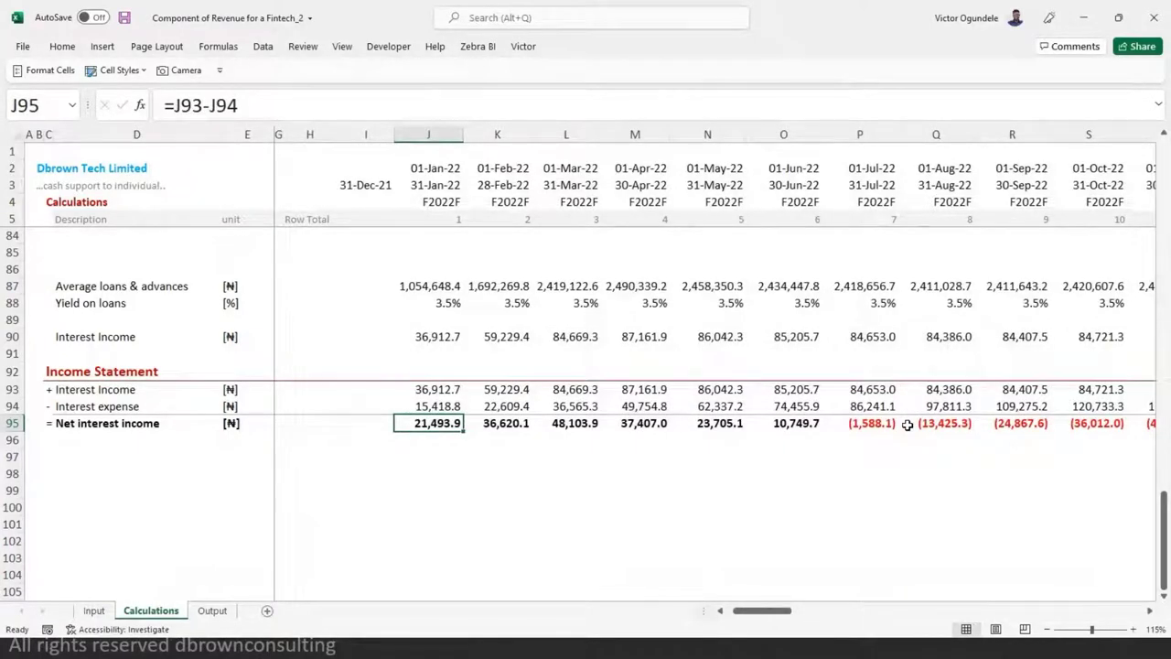
pyautogui.scroll(5, 912, 357)
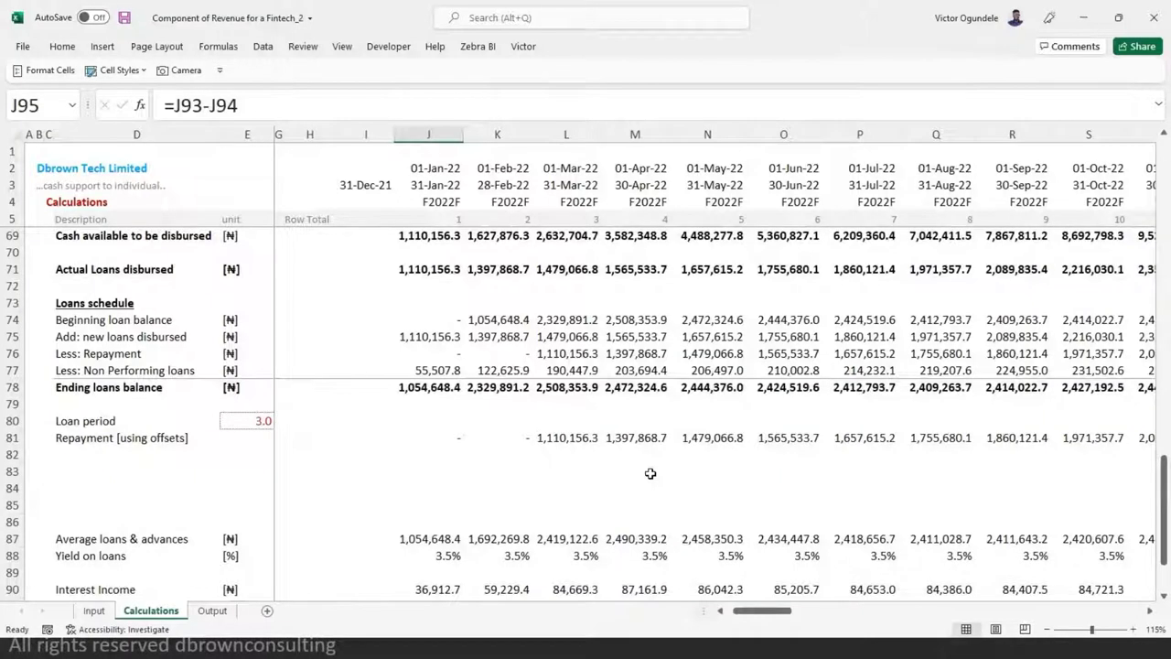
pyautogui.click(365, 438)
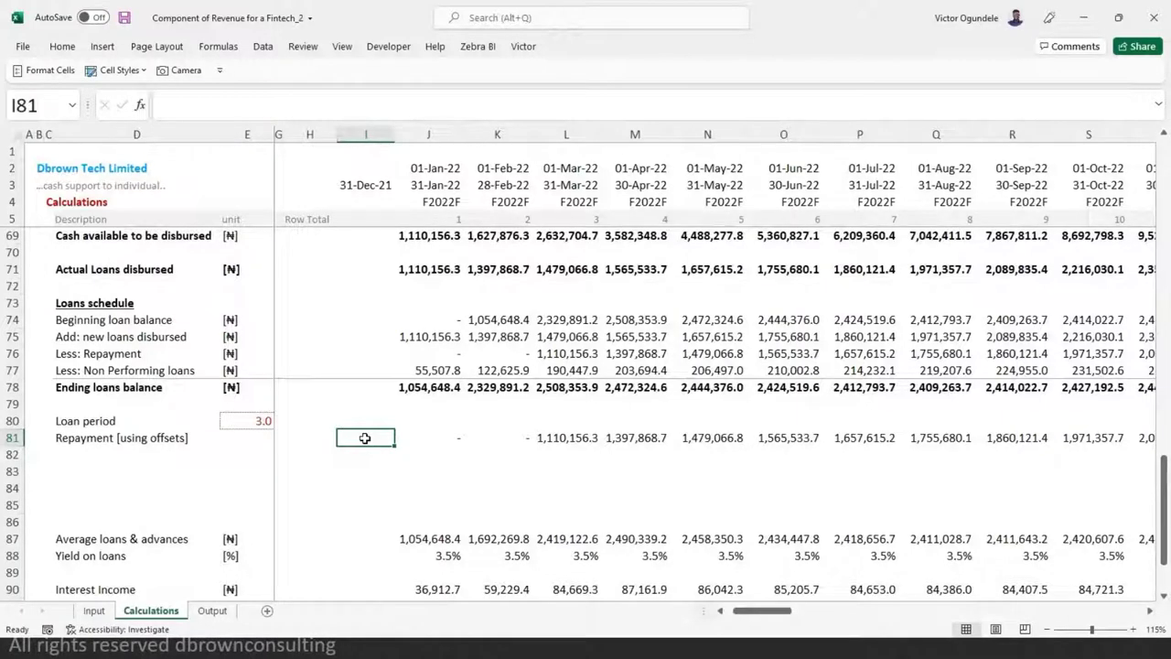
# - Clear the Less: Repayment row from J76 to the last period, then return to the Loan period label
pyautogui.press('Up')
pyautogui.press('Up')
pyautogui.press('Up')
pyautogui.press('Up')
pyautogui.press('Up')
pyautogui.press('Right')
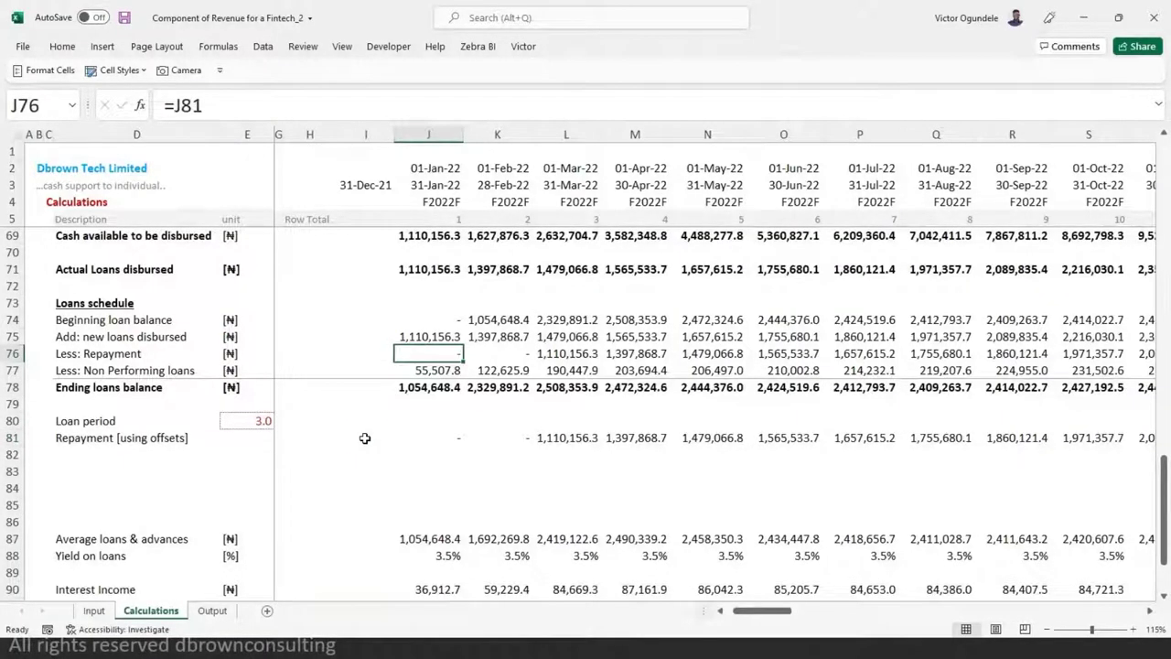
pyautogui.hotkey('ctrl', 'shift', 'Right')
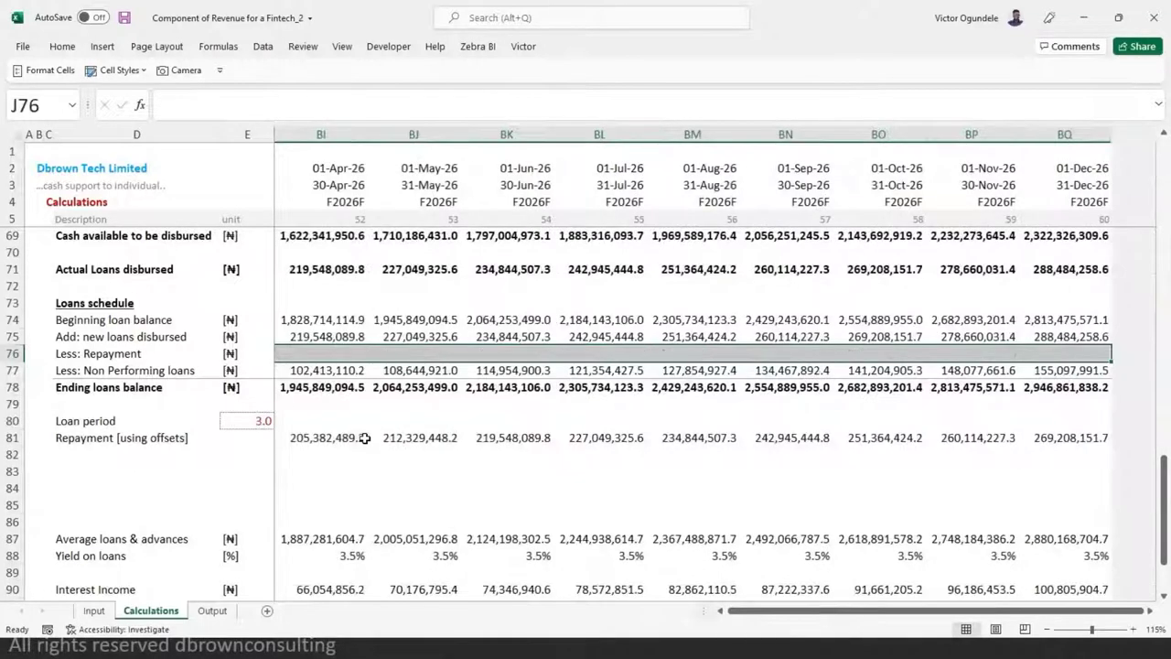
pyautogui.hotkey('ctrl', 'Left')
pyautogui.press('Down')
pyautogui.press('Left')
pyautogui.press('Down')
pyautogui.press('Down')
pyautogui.press('Down')
pyautogui.press('Right')
pyautogui.press('Right')
pyautogui.press('Right')
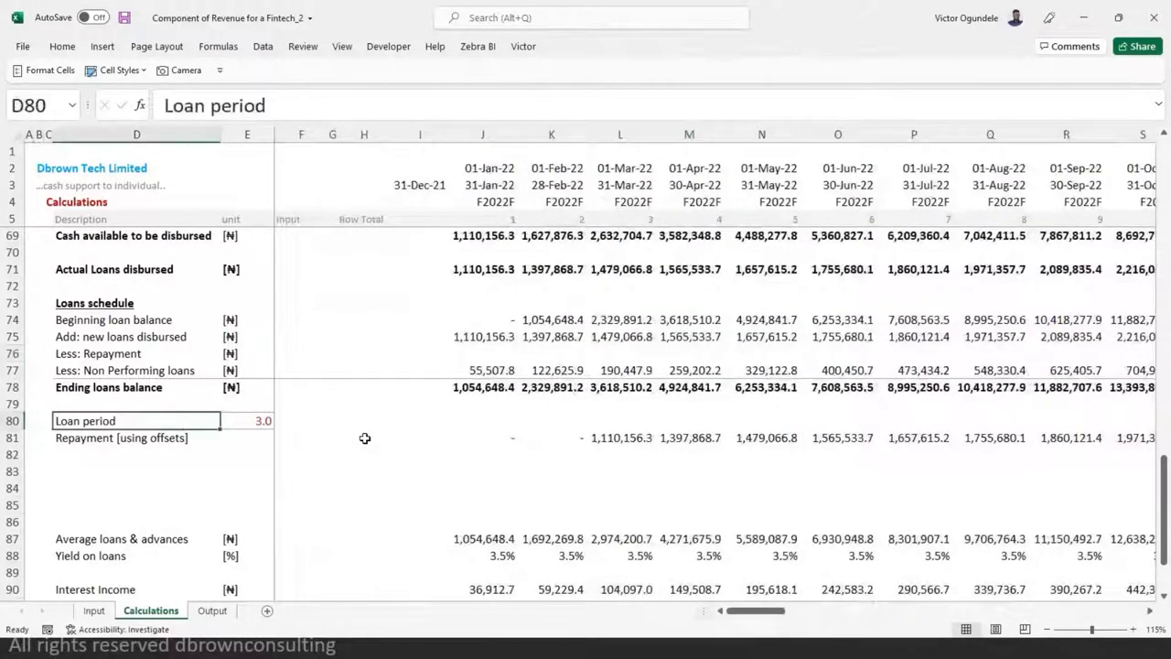
pyautogui.press('Down')
pyautogui.press('Down')
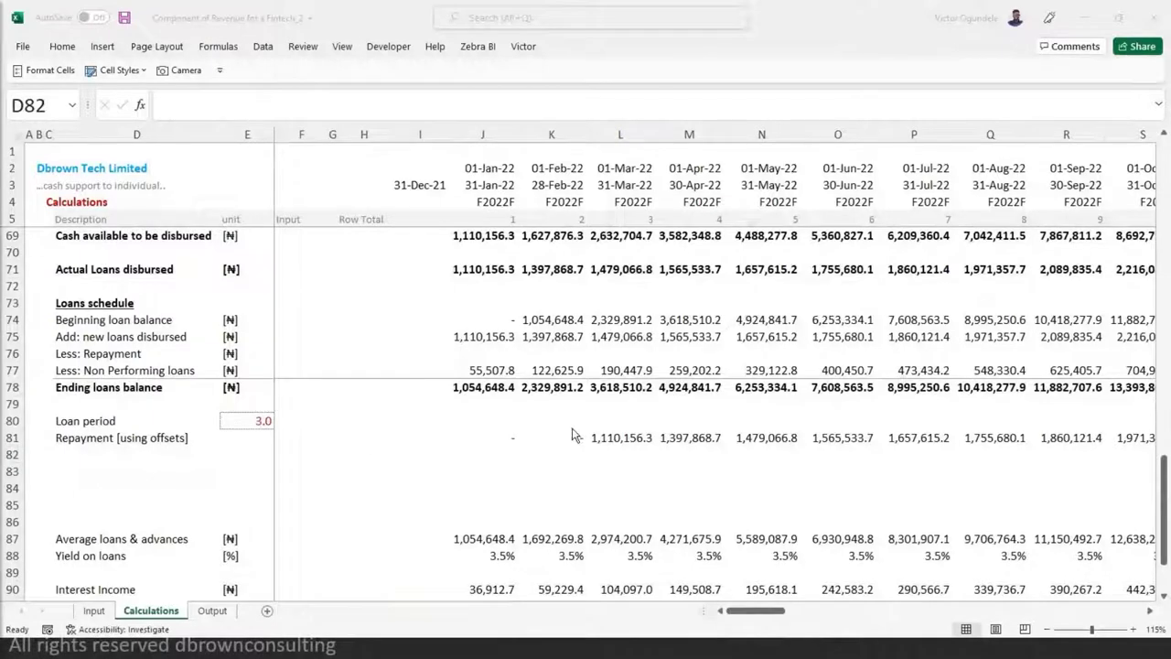
# - Add a blank Sheet1 after the Output sheet and go to cell A2
pyautogui.click(213, 611)
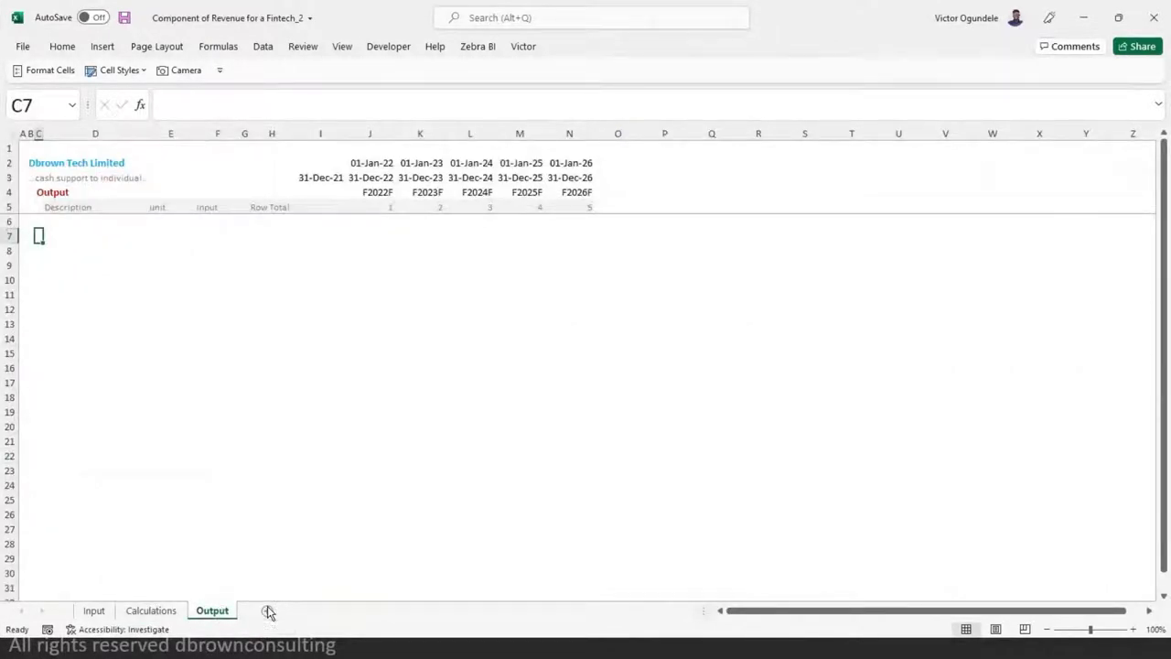
pyautogui.click(269, 611)
pyautogui.click(140, 226)
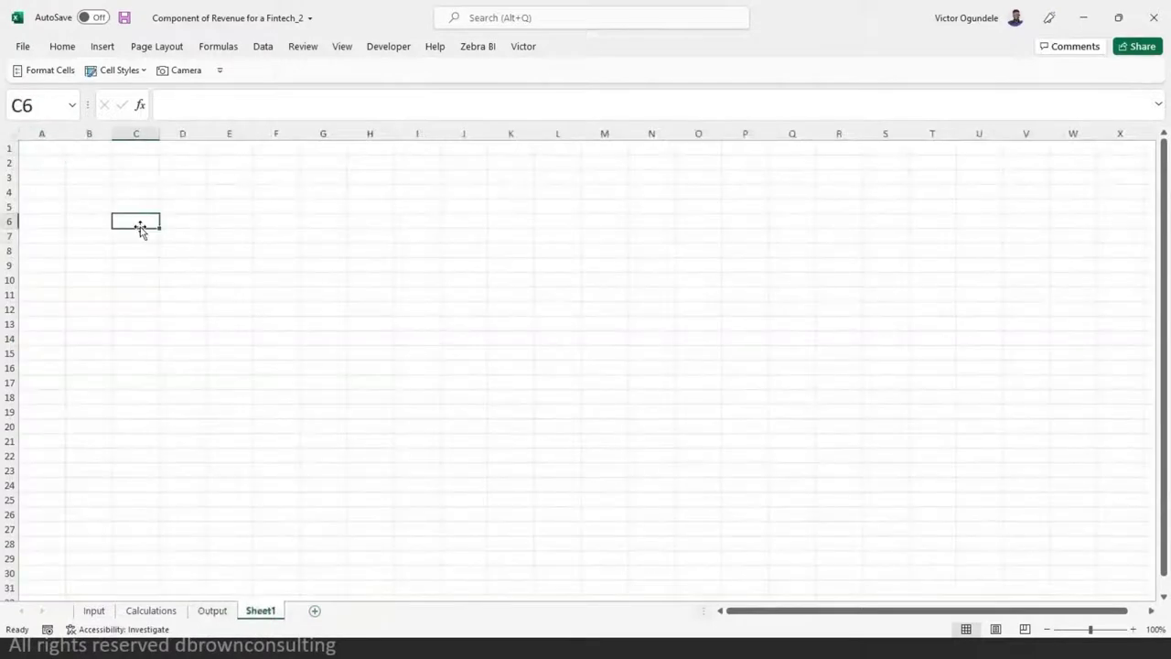
pyautogui.press('Up')
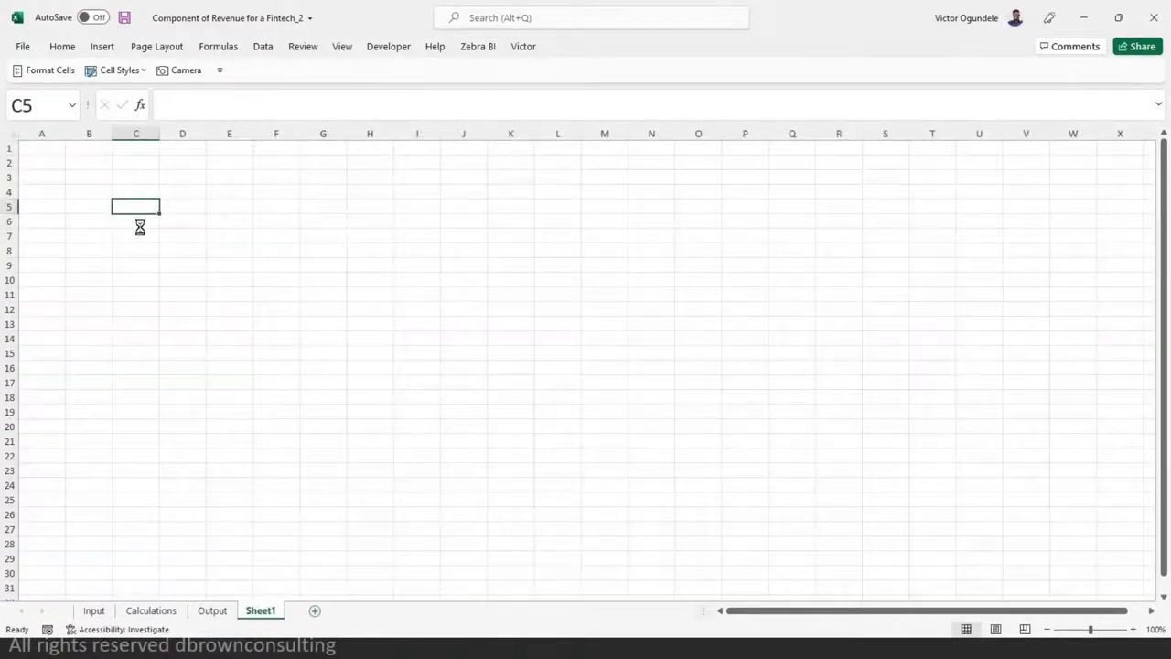
pyautogui.keyDown('ctrl'); pyautogui.scroll(1, 468, 180); pyautogui.keyUp('ctrl')
pyautogui.press('Right')
pyautogui.press('Up')
# - Rename the new worksheet to Ctrl
pyautogui.press('Up')
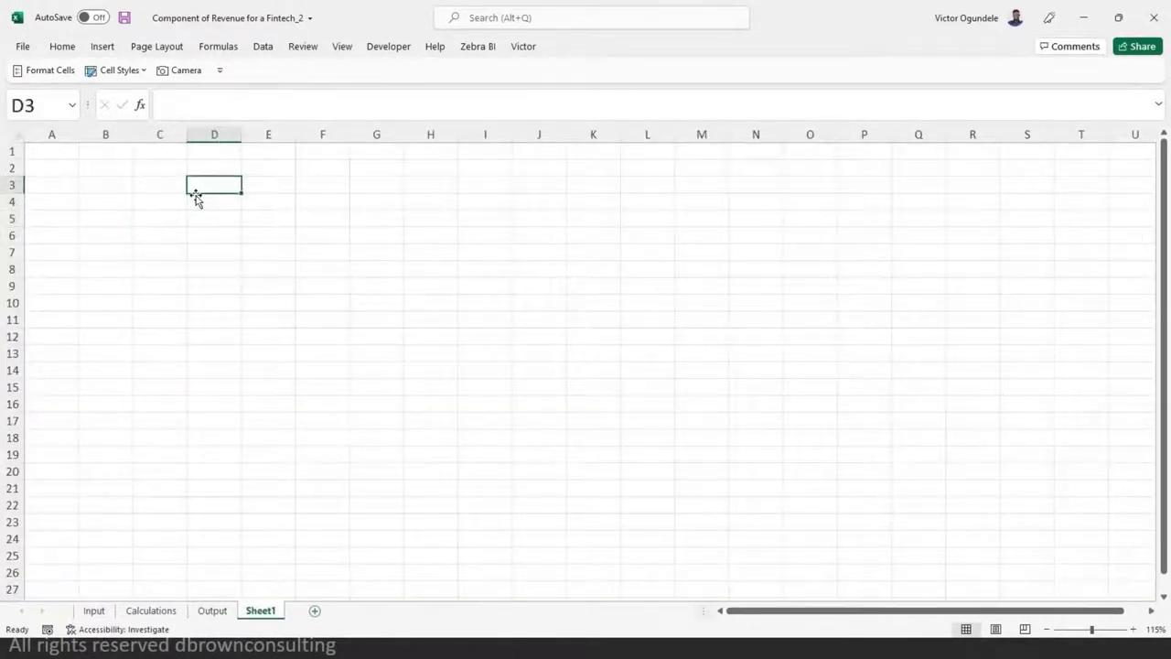
pyautogui.press('Up')
pyautogui.press('Left')
pyautogui.press('Left')
pyautogui.press('Left')
pyautogui.write('Loan')
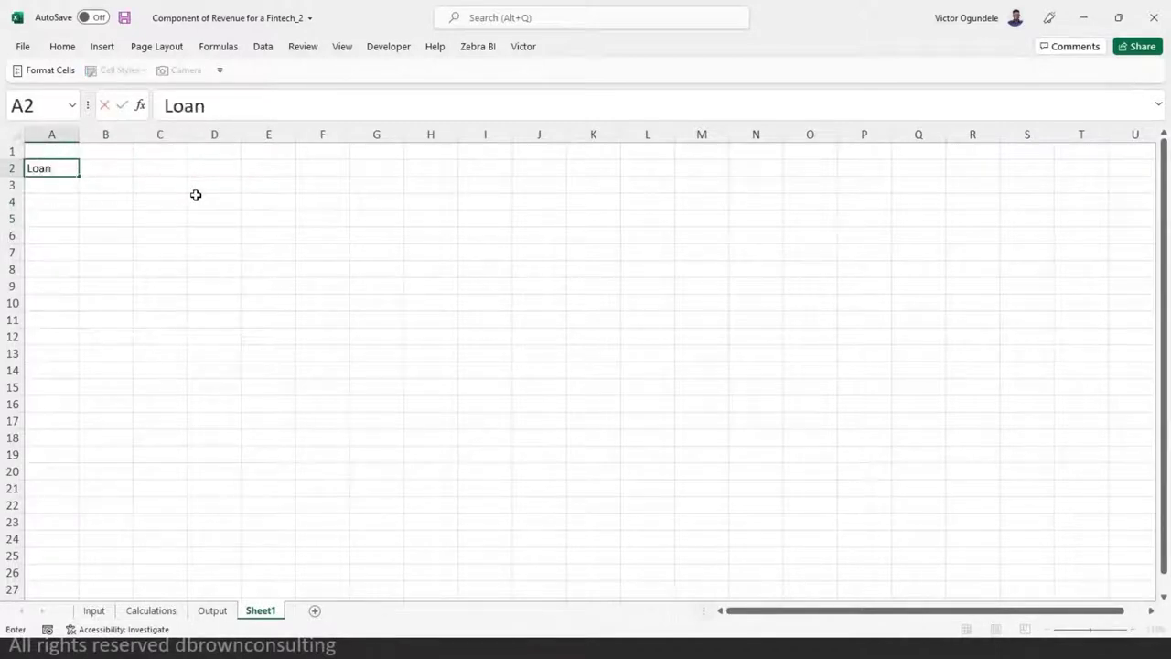
pyautogui.write(' di')
pyautogui.press('Escape')
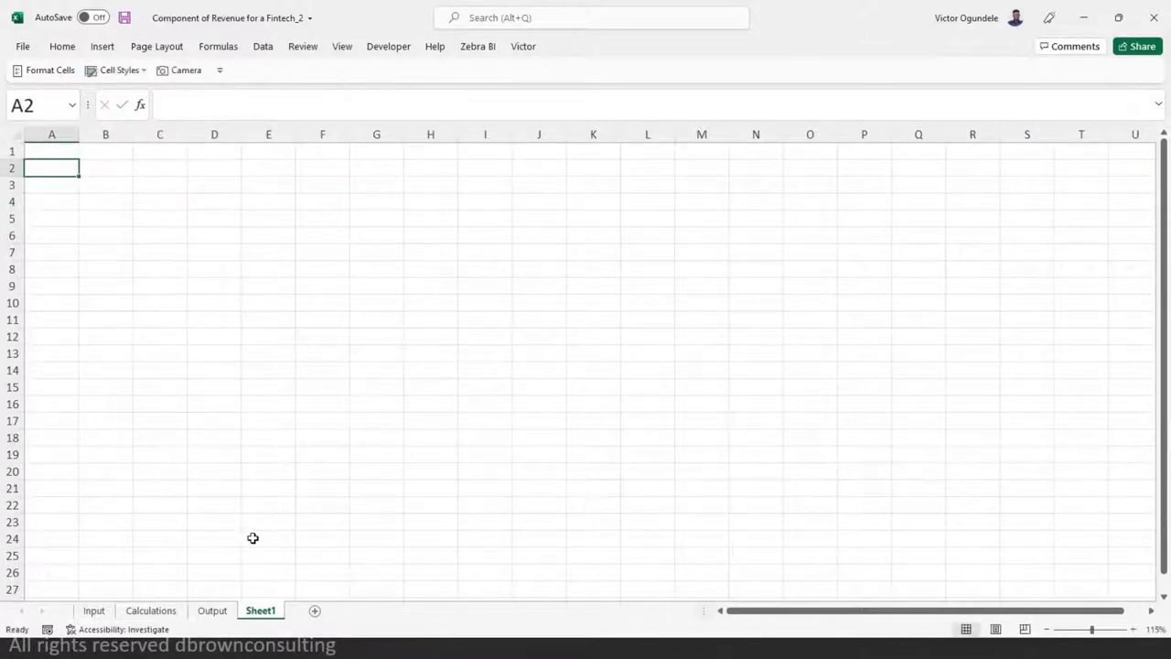
pyautogui.doubleClick(264, 613)
pyautogui.write('C')
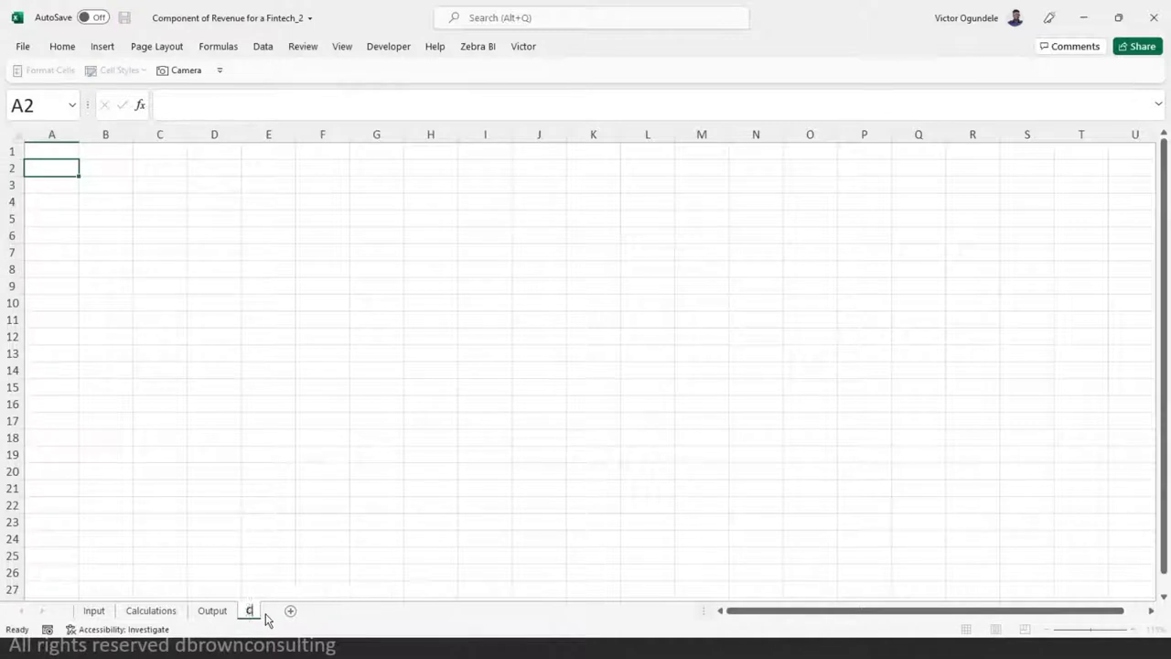
pyautogui.write('trl')
pyautogui.press('Return')
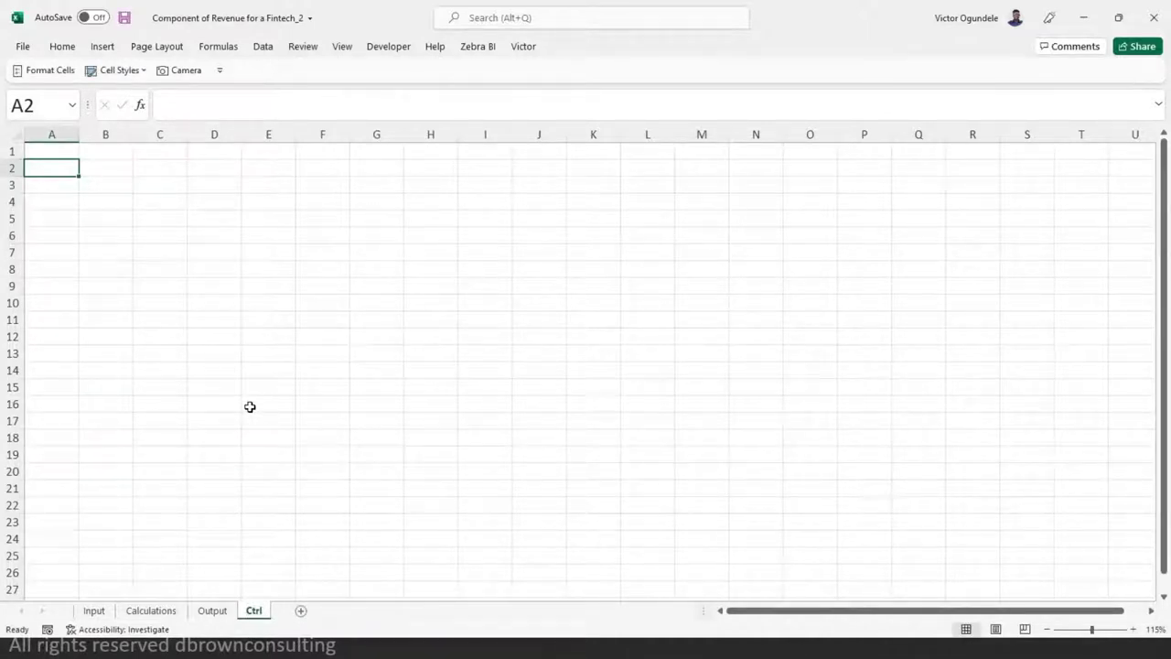
# - Enter the label Loan disbursed in cell A2
pyautogui.write('Loan re')
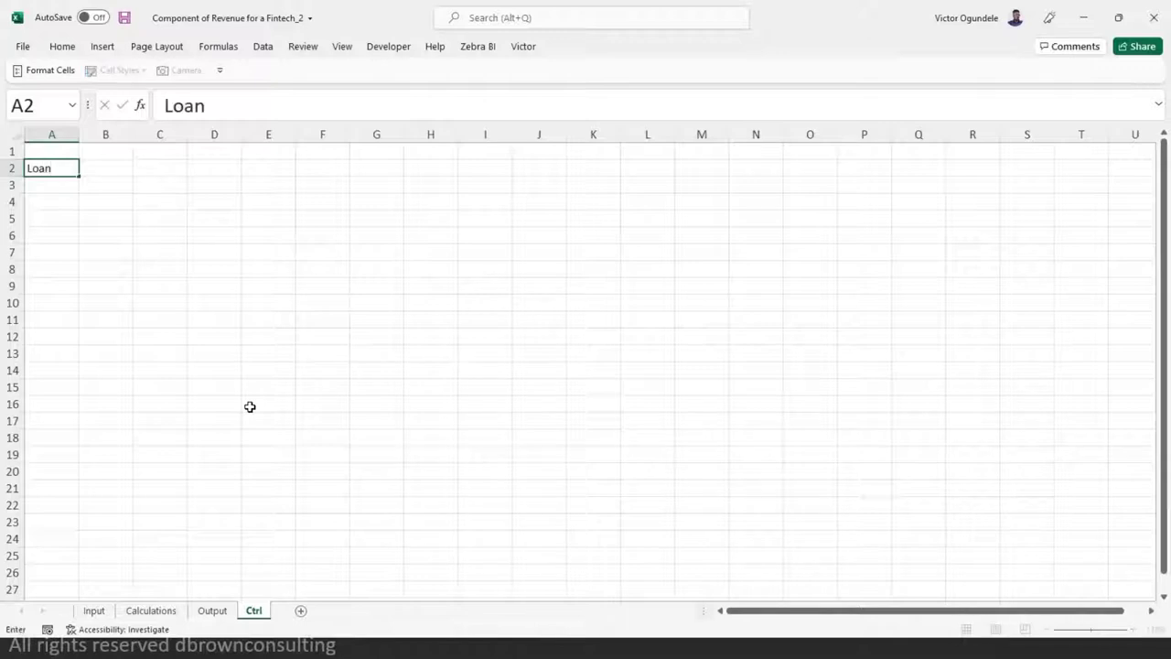
pyautogui.press('BackSpace')
pyautogui.press('BackSpace')
pyautogui.press('BackSpace')
pyautogui.write('disburese')
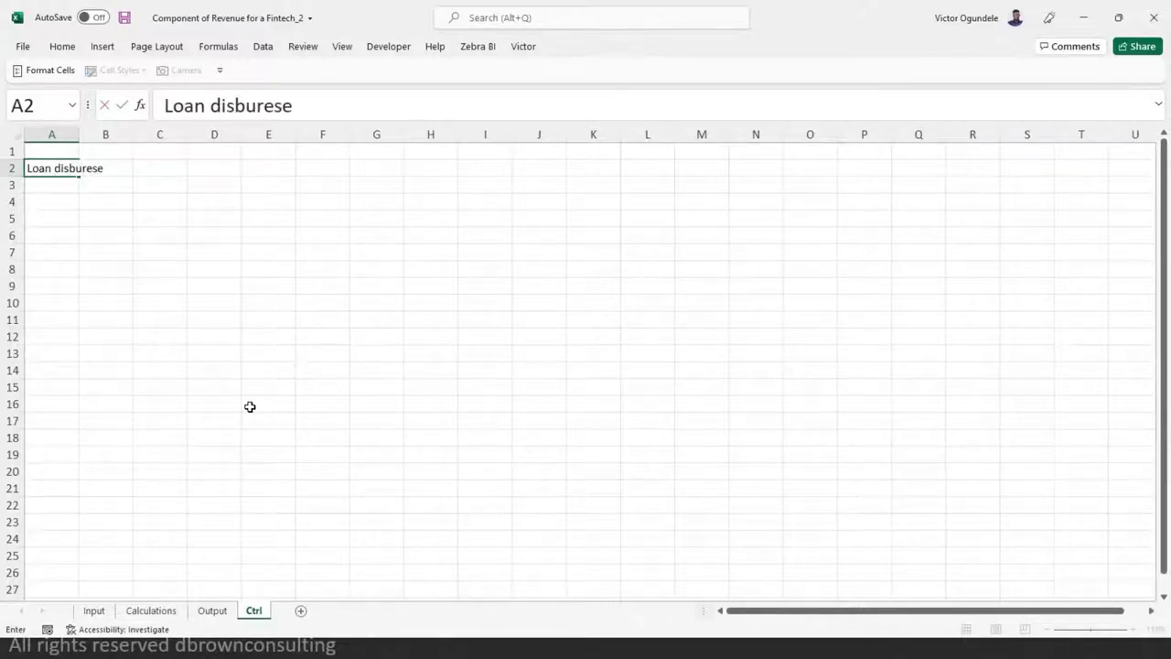
pyautogui.press('BackSpace')
pyautogui.press('BackSpace')
pyautogui.press('BackSpace')
pyautogui.write('sed')
pyautogui.hotkey('ctrl', 'Return')
# - Autofit column A to the Loan disbursed label
pyautogui.press('Right')
pyautogui.press('Right')
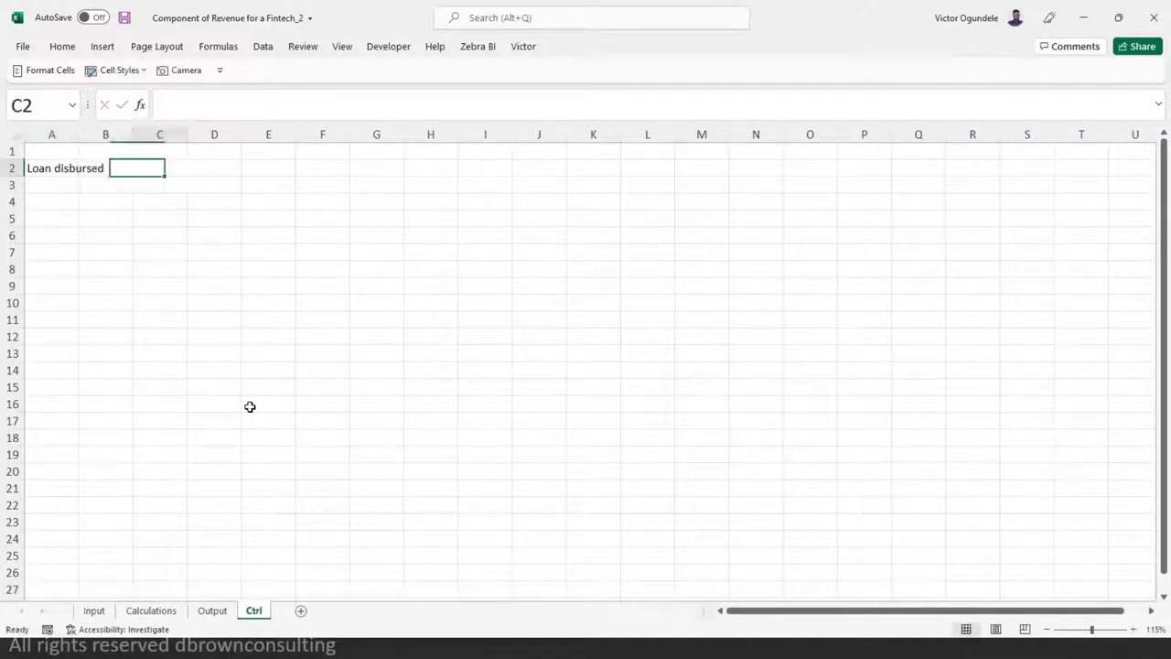
pyautogui.press('Left')
pyautogui.press('Left')
pyautogui.hotkey('alt', 'h')
pyautogui.press('o')
pyautogui.press('i')
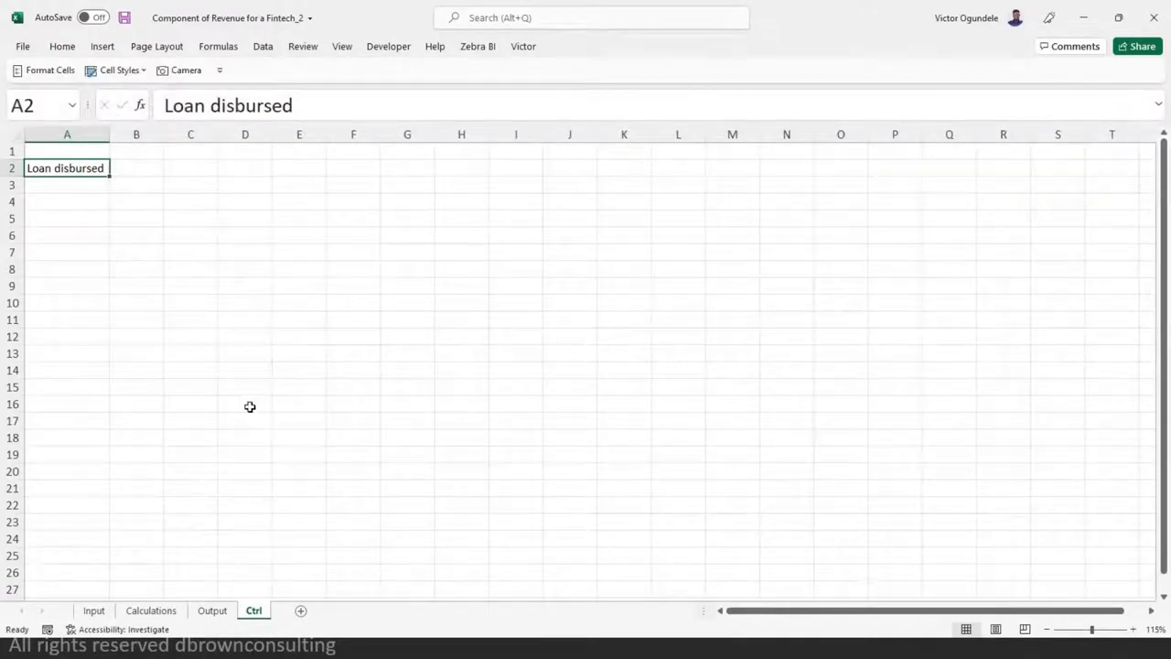
pyautogui.press('Right')
pyautogui.press('Right')
pyautogui.press('Right')
pyautogui.press('Right')
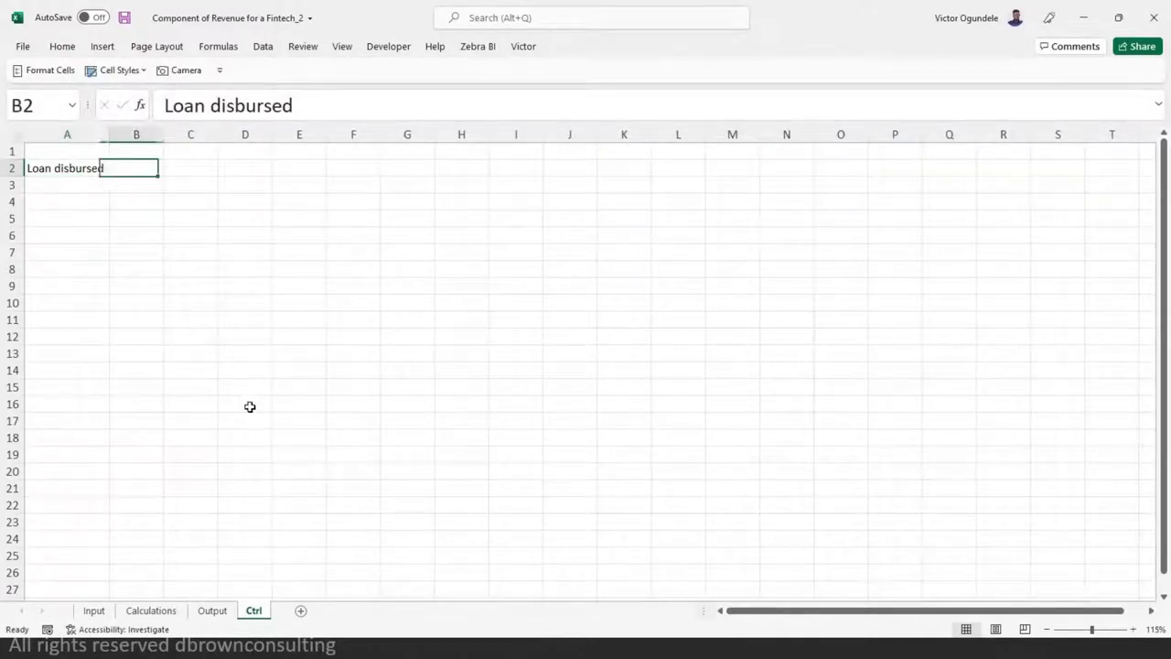
# - Enter the period counter formula =D1+1 in E1
pyautogui.press('Up')
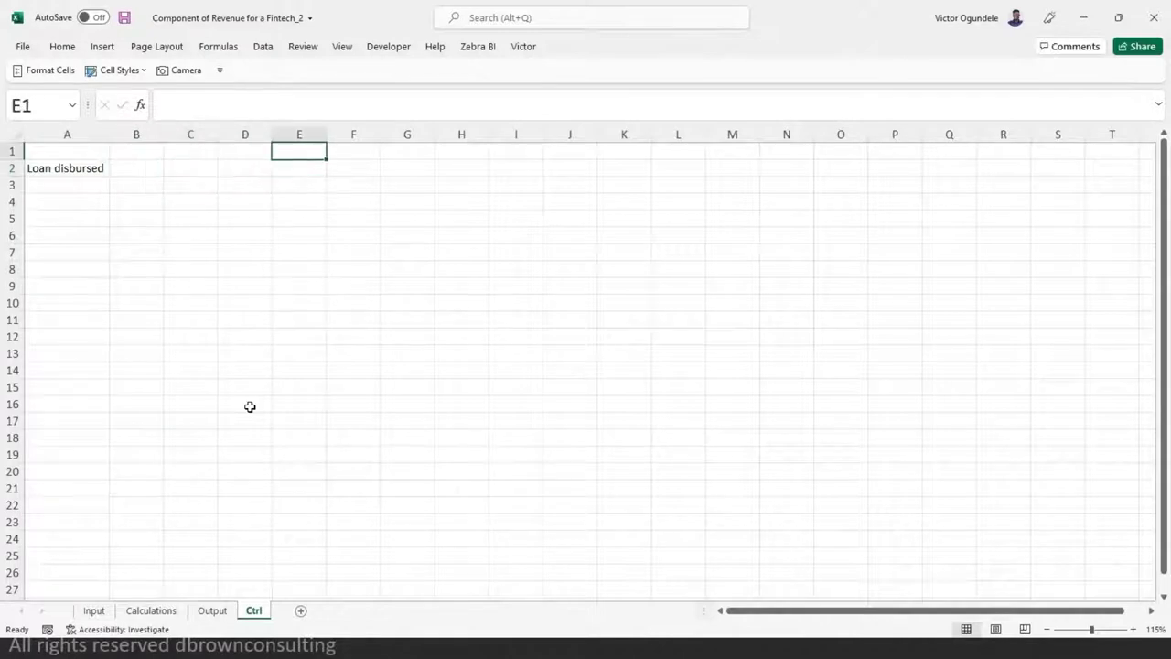
pyautogui.write('1')
pyautogui.hotkey('ctrl', 'Return')
pyautogui.write('=')
pyautogui.press('Left')
pyautogui.write('+1')
pyautogui.hotkey('ctrl', 'Return')
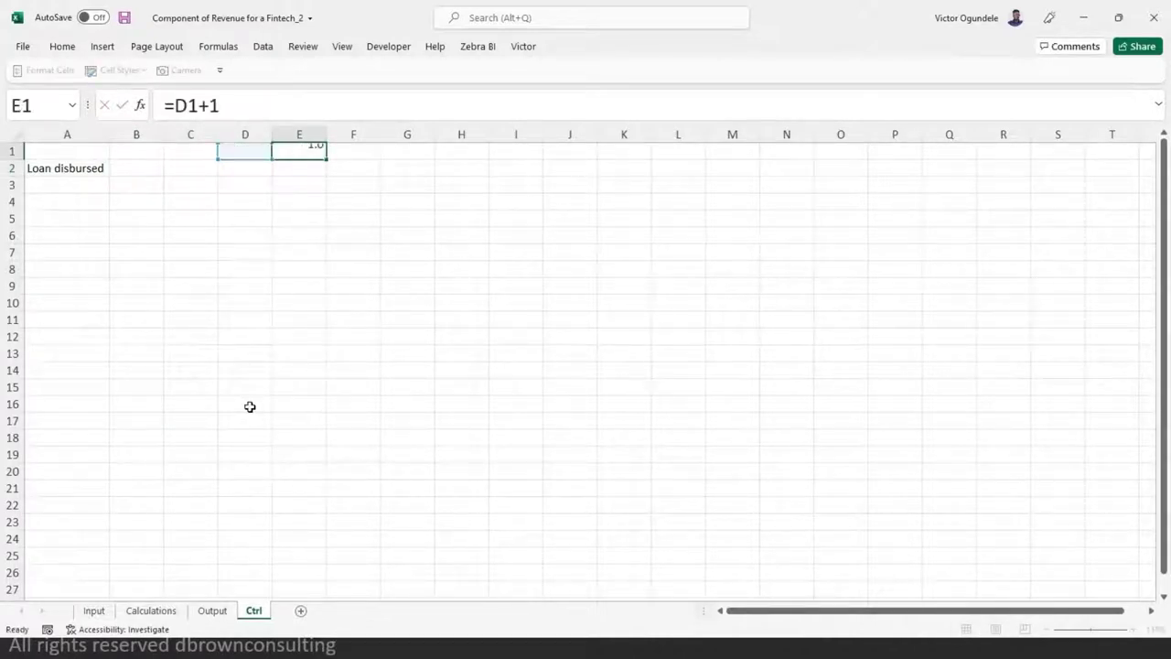
# - Fill the counter across E1:BL1 so periods run 1 to 60
pyautogui.hotkey('shift', 'Right')
pyautogui.hotkey('shift', 'Right')
pyautogui.hotkey('shift', 'Right')
pyautogui.hotkey('shift', 'Right')
pyautogui.hotkey('shift', 'Right')
pyautogui.hotkey('shift', 'Right')
pyautogui.hotkey('shift', 'Right')
pyautogui.hotkey('shift', 'Right')
pyautogui.hotkey('shift', 'Right')
pyautogui.hotkey('shift', 'Right')
pyautogui.hotkey('shift', 'Right')
pyautogui.hotkey('shift', 'Right')
pyautogui.hotkey('shift', 'Right')
pyautogui.hotkey('shift', 'Right')
pyautogui.hotkey('shift', 'Right')
pyautogui.hotkey('shift', 'Right')
pyautogui.hotkey('shift', 'Right')
pyautogui.hotkey('shift', 'Right')
pyautogui.hotkey('shift', 'Right')
pyautogui.hotkey('shift', 'Right')
pyautogui.hotkey('shift', 'Right')
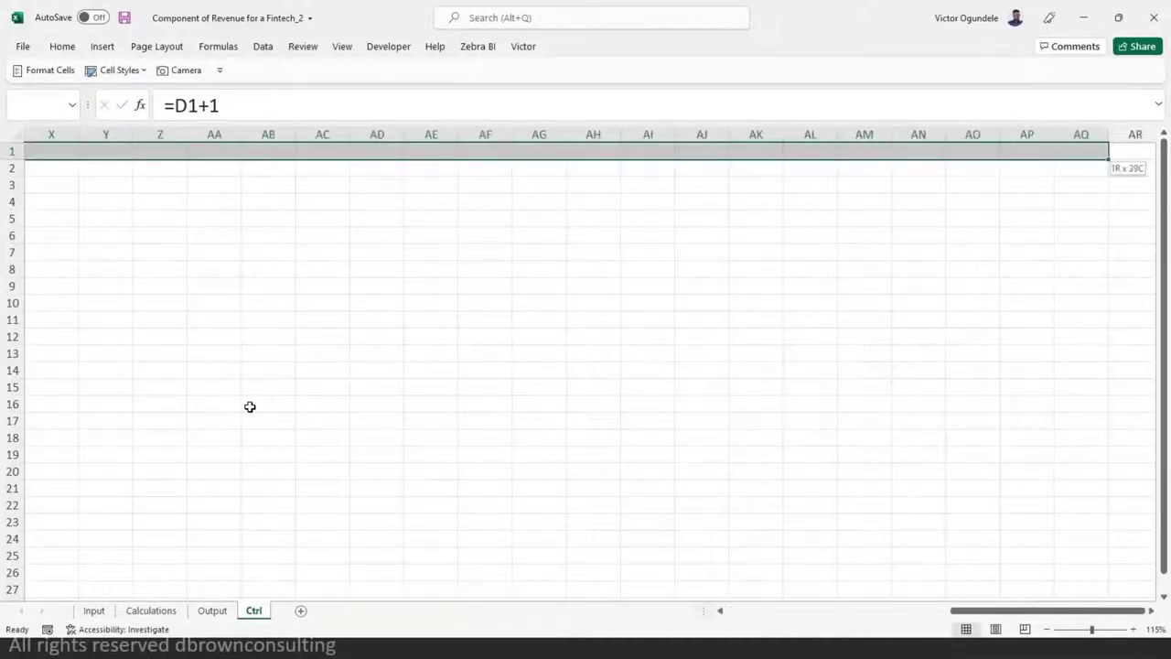
pyautogui.hotkey('shift', 'Right')
pyautogui.hotkey('shift', 'Right')
pyautogui.hotkey('shift', 'Right')
pyautogui.hotkey('shift', 'Right')
pyautogui.hotkey('shift', 'Right')
pyautogui.hotkey('shift', 'Right')
pyautogui.hotkey('shift', 'Right')
pyautogui.hotkey('shift', 'Right')
pyautogui.hotkey('shift', 'Right')
pyautogui.hotkey('shift', 'Right')
pyautogui.hotkey('shift', 'Right')
pyautogui.hotkey('shift', 'Right')
pyautogui.hotkey('shift', 'Right')
pyautogui.hotkey('shift', 'Right')
pyautogui.hotkey('shift', 'Right')
pyautogui.hotkey('shift', 'Right')
pyautogui.hotkey('shift', 'Right')
pyautogui.hotkey('shift', 'Right')
pyautogui.hotkey('shift', 'Right')
pyautogui.hotkey('shift', 'Right')
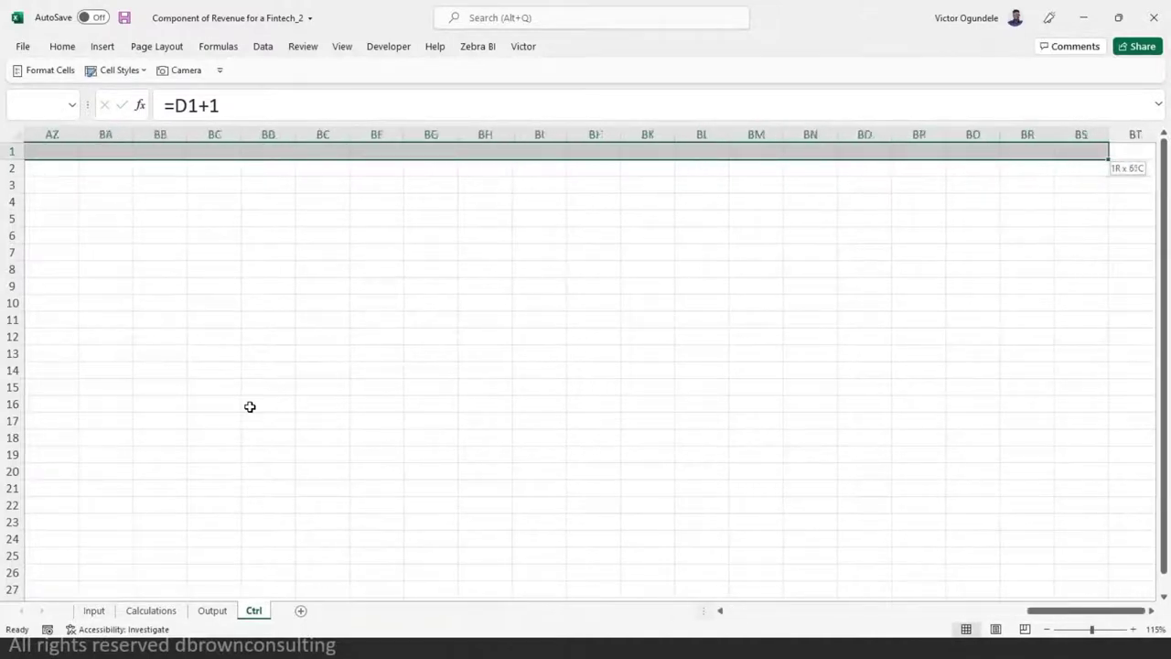
pyautogui.hotkey('shift', 'Left')
pyautogui.hotkey('shift', 'Left')
pyautogui.hotkey('shift', 'Left')
pyautogui.hotkey('shift', 'Left')
pyautogui.hotkey('shift', 'Left')
pyautogui.hotkey('shift', 'Right')
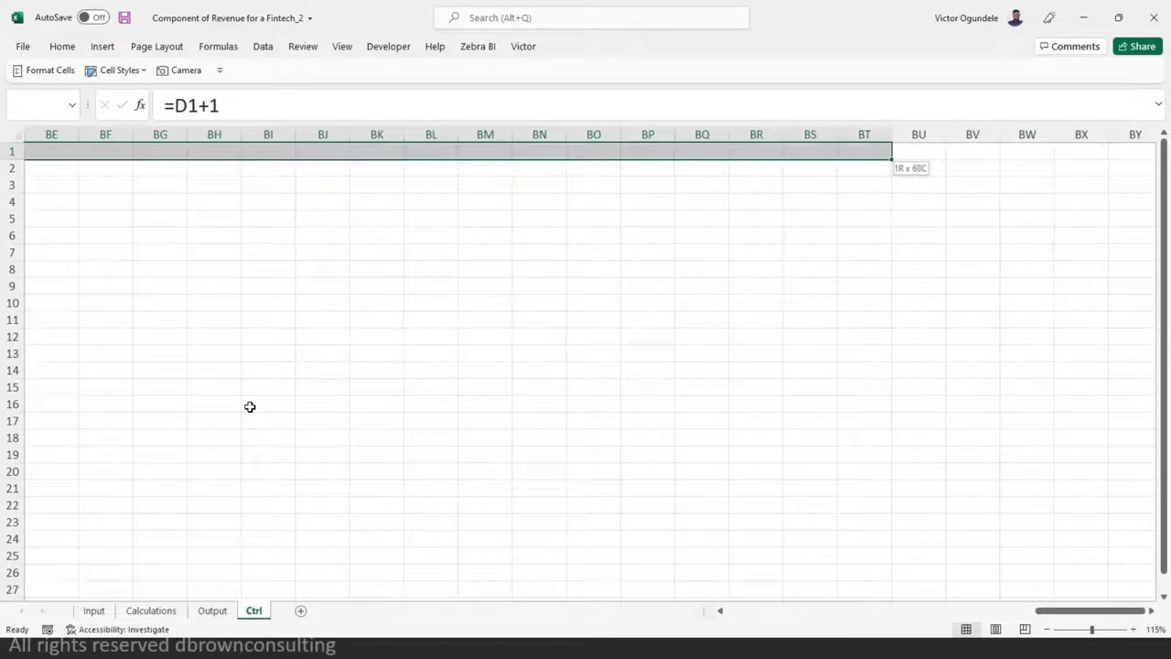
pyautogui.hotkey('shift', 'Right')
pyautogui.hotkey('shift', 'Left')
pyautogui.hotkey('shift', 'Left')
pyautogui.hotkey('shift', 'Left')
pyautogui.hotkey('shift', 'Left')
pyautogui.hotkey('shift', 'Left')
pyautogui.hotkey('shift', 'Left')
pyautogui.hotkey('shift', 'Left')
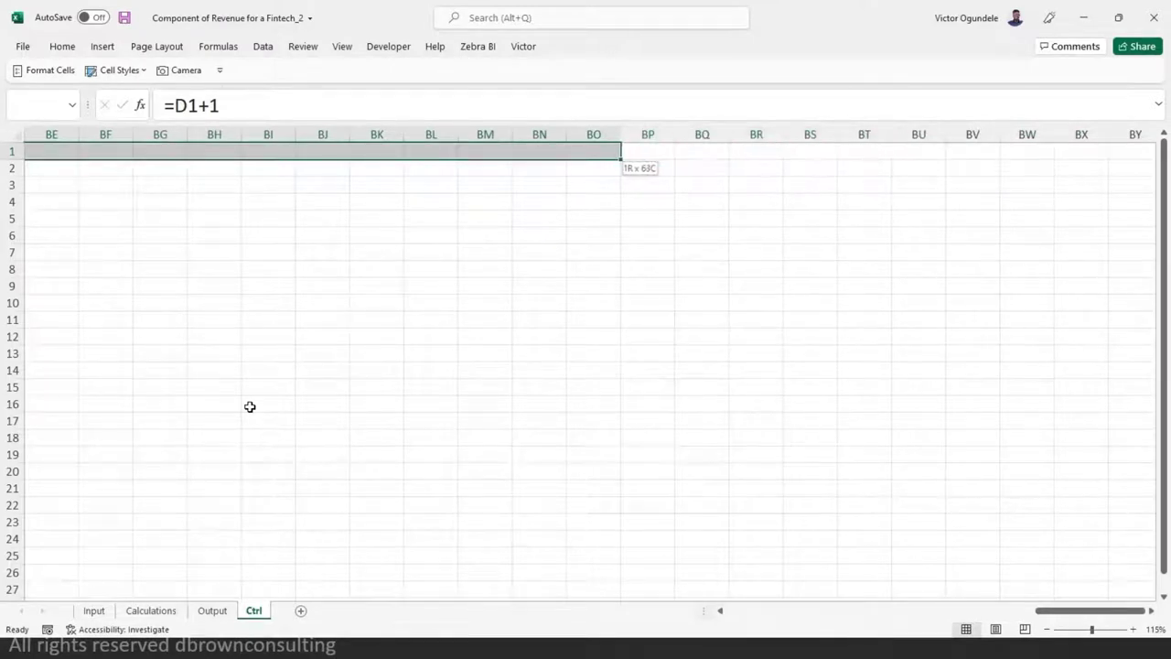
pyautogui.hotkey('shift', 'Left')
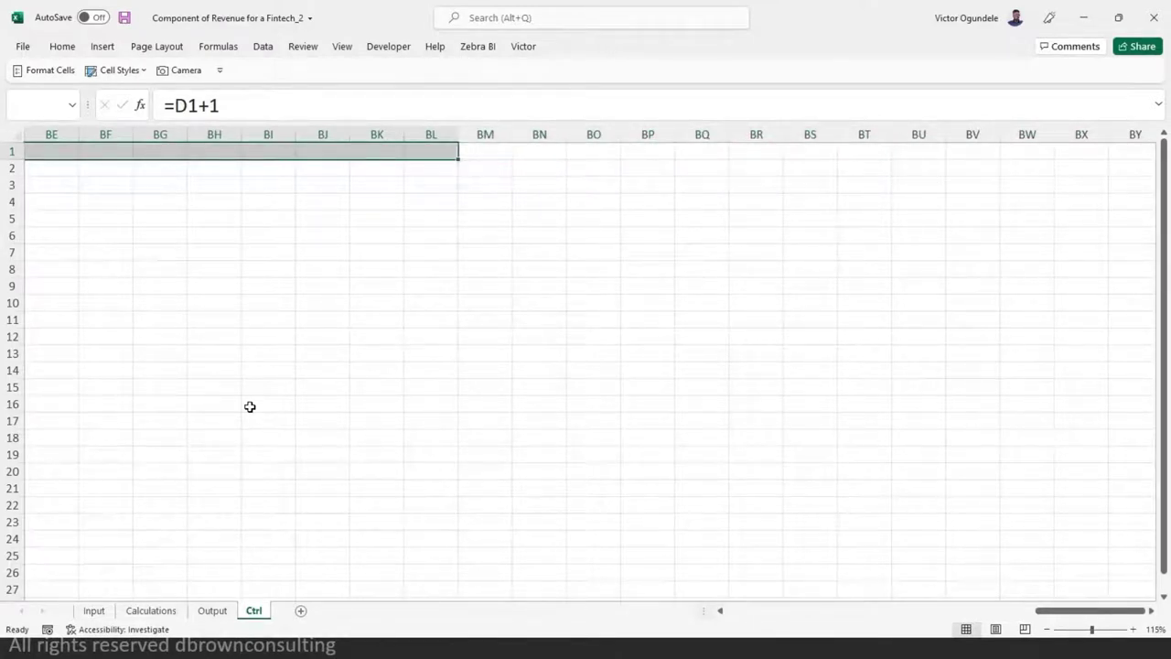
pyautogui.hotkey('ctrl', 'r')
pyautogui.press('Right')
pyautogui.press('Right')
pyautogui.hotkey('ctrl', 'Right')
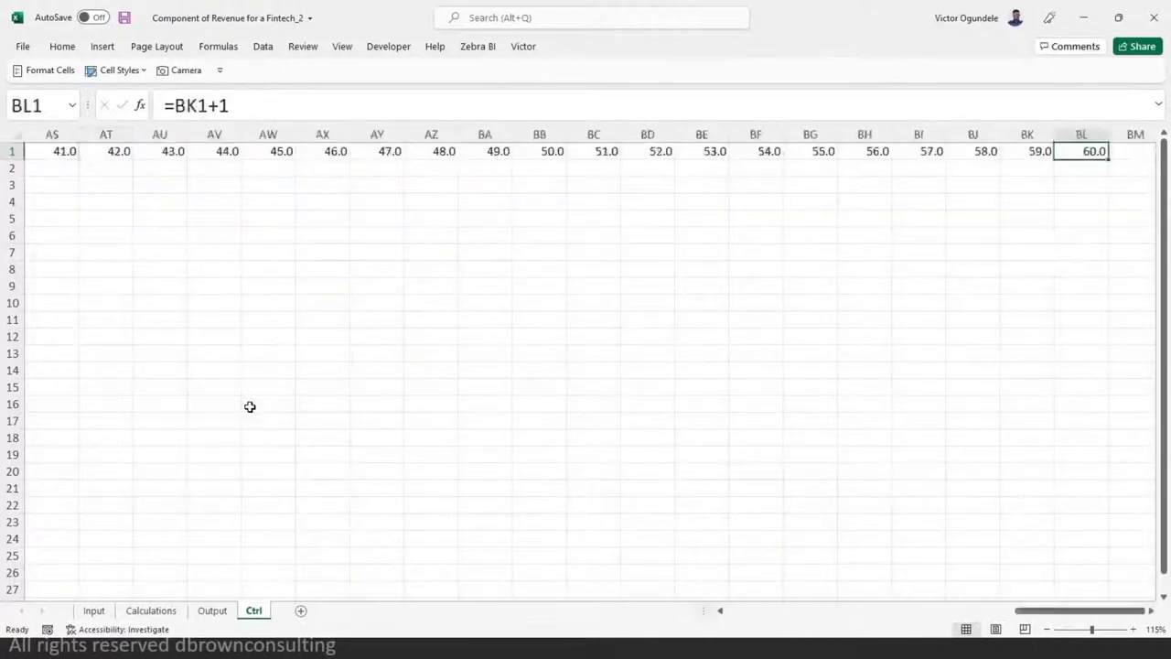
pyautogui.press('Right')
pyautogui.press('Right')
# - Hide every unused column from BM to the sheet's end
pyautogui.press('Left')
pyautogui.hotkey('ctrl', 'space')
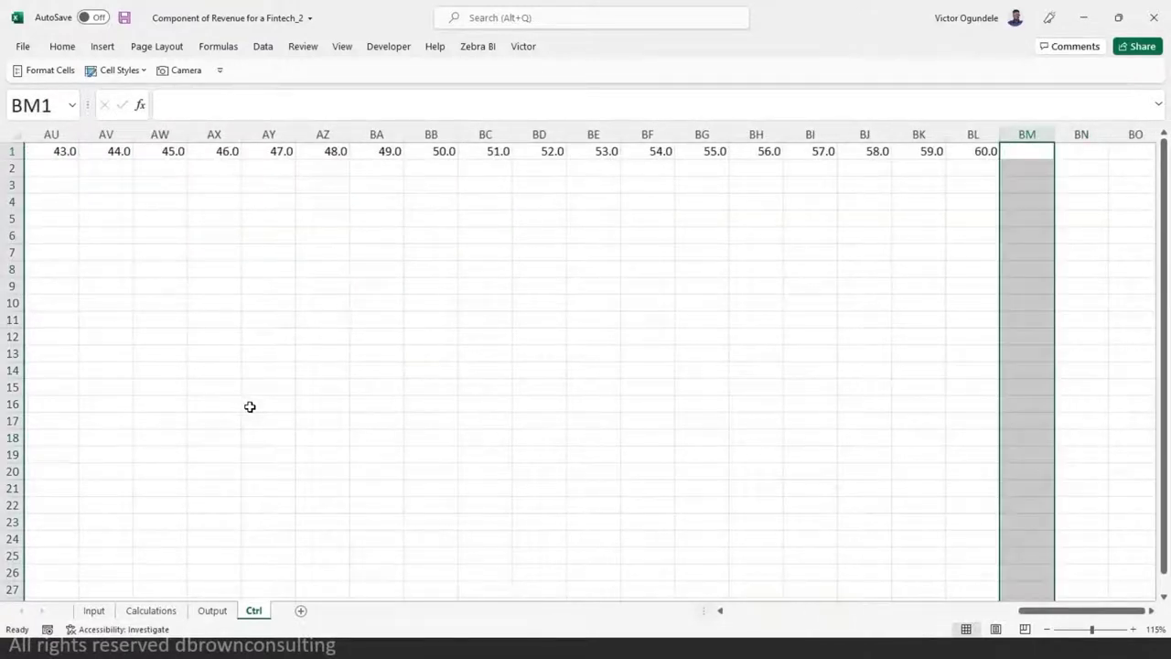
pyautogui.hotkey('ctrl', 'shift', 'Right')
pyautogui.hotkey('ctrl', '0')
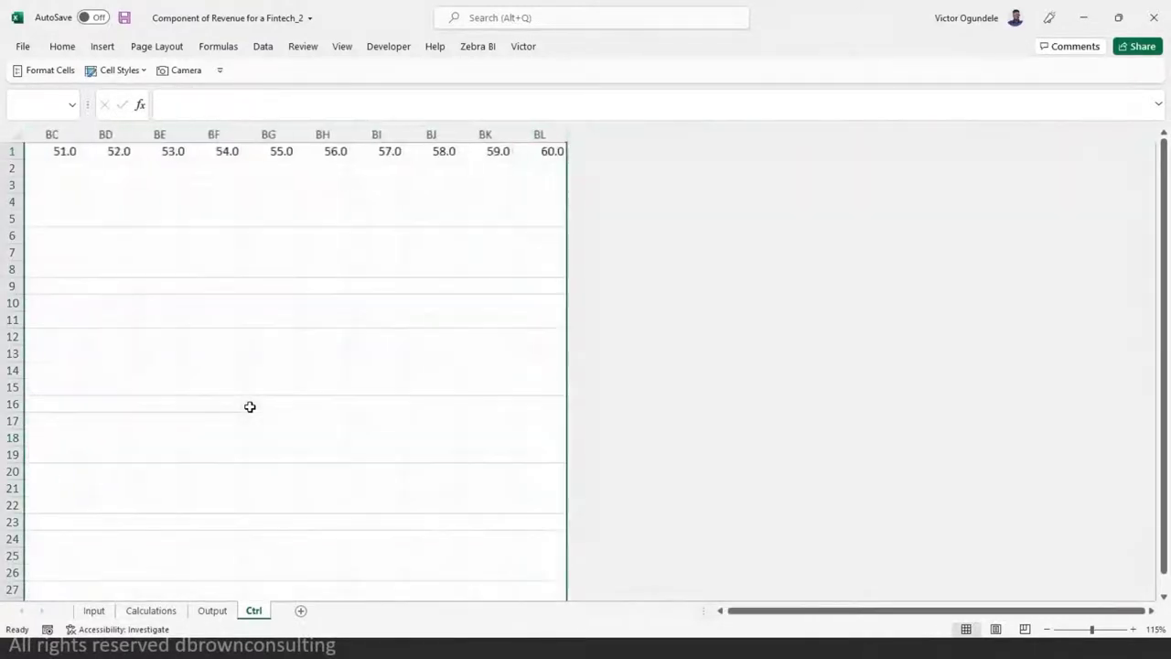
# - Start a formula in E2 that references the Calculations sheet
pyautogui.hotkey('ctrl', 'Home')
pyautogui.press('Right')
pyautogui.press('Right')
pyautogui.press('Right')
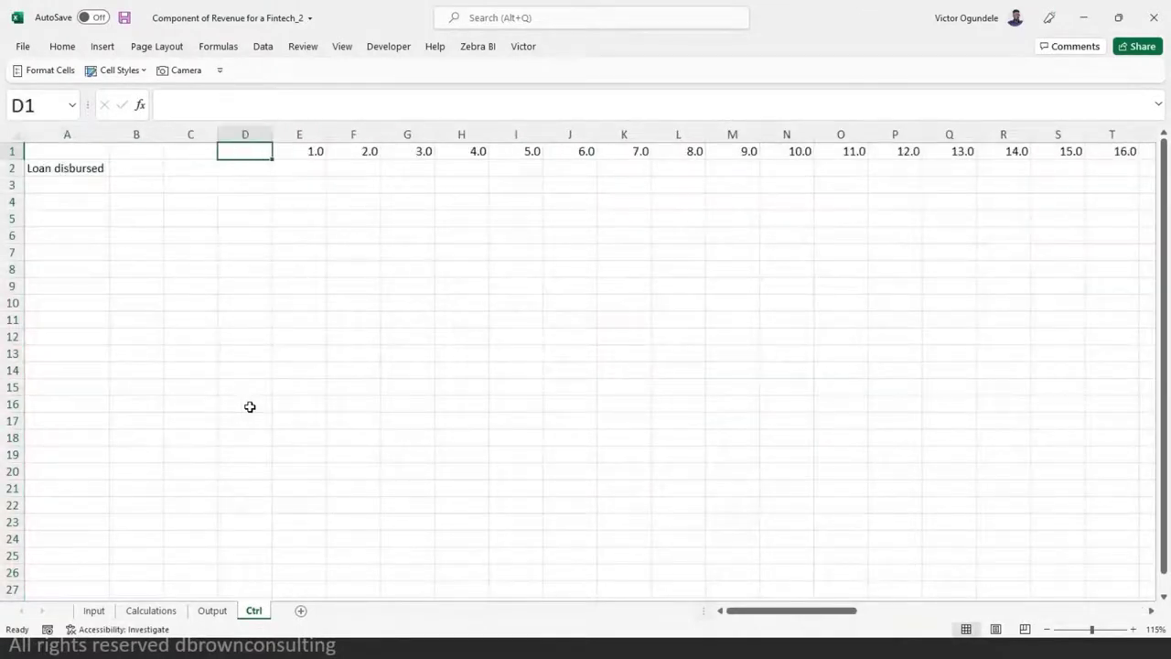
pyautogui.press('Down')
pyautogui.press('Down')
pyautogui.press('Left')
pyautogui.press('Left')
pyautogui.press('Left')
pyautogui.press('Up')
pyautogui.press('Right')
pyautogui.press('Right')
pyautogui.press('Right')
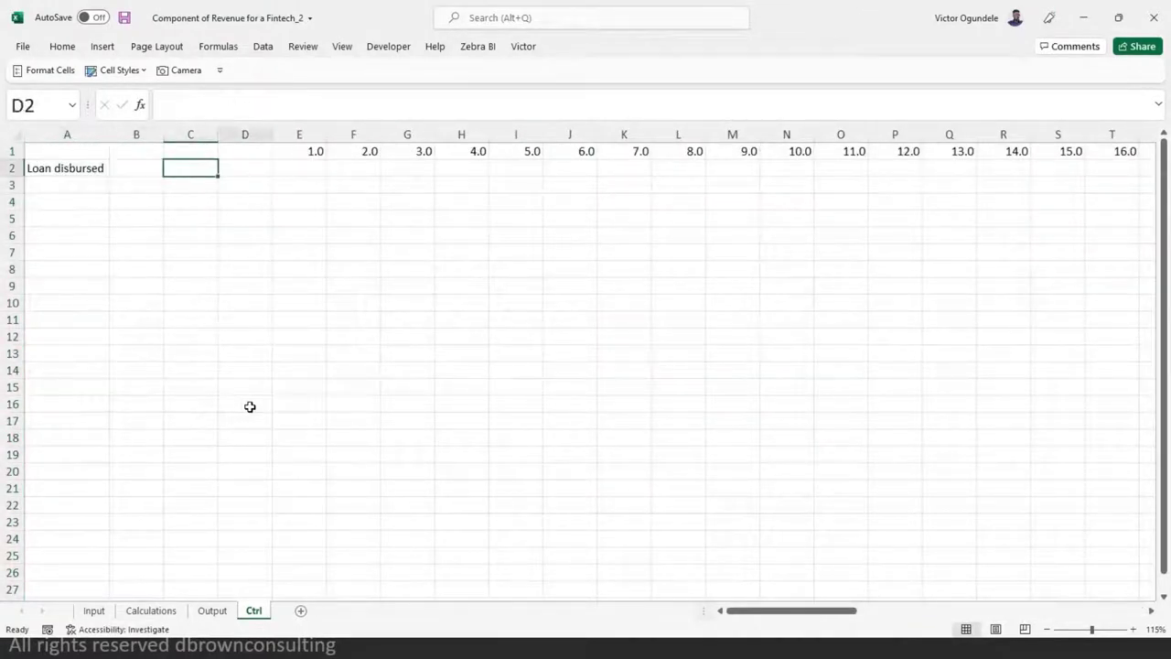
pyautogui.press('Right')
pyautogui.write('=')
pyautogui.hotkey('ctrl', 'pageup')
pyautogui.hotkey('ctrl', 'pageup')
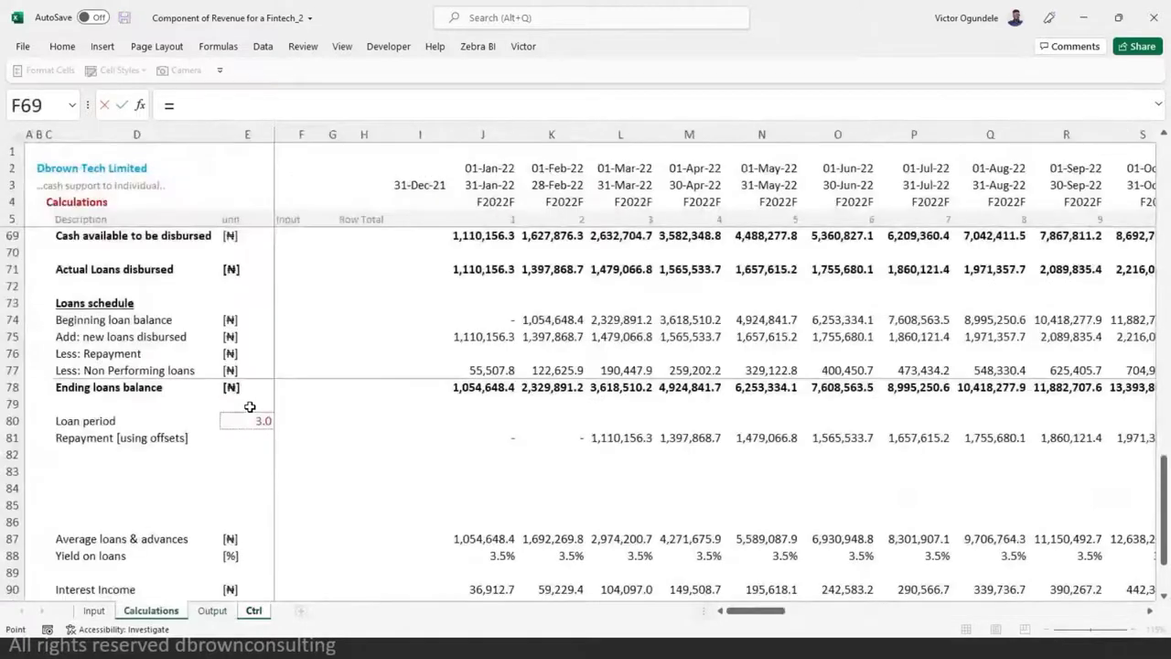
# - Link E2 to Calculations!J71 (actual loans disbursed) and fill it across E2:BL2
pyautogui.scroll(2, 566, 341)
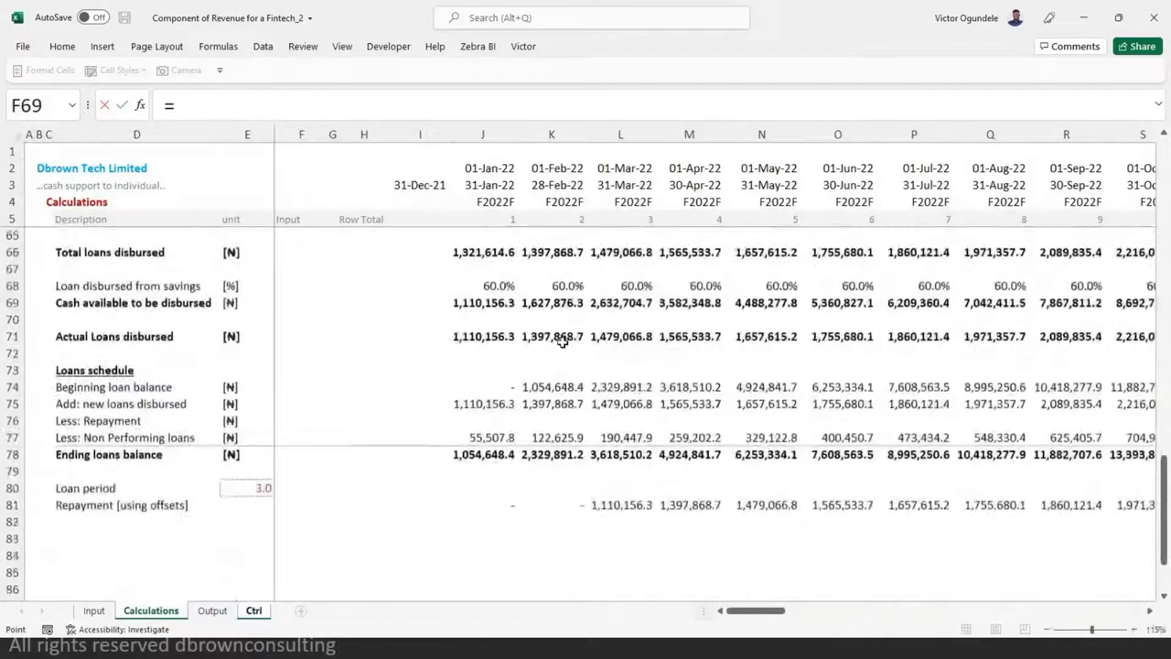
pyautogui.click(469, 337)
pyautogui.press('Return')
pyautogui.hotkey('ctrl', 'shift', 'Right')
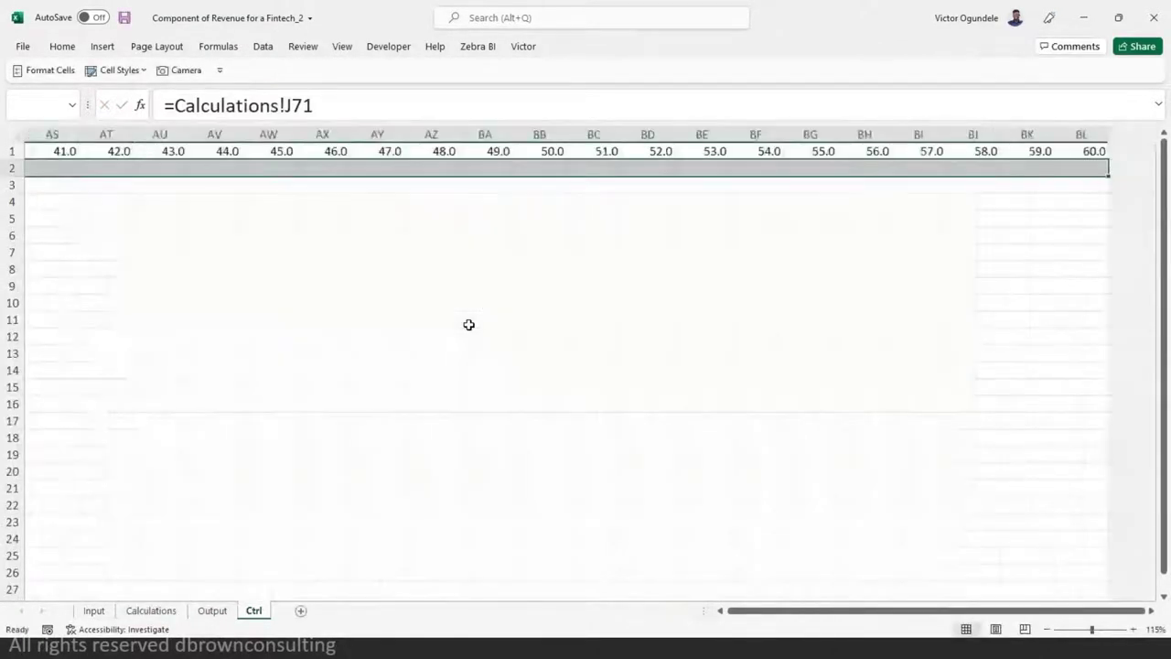
pyautogui.hotkey('ctrl', 'r')
pyautogui.hotkey('ctrl', 'BackSpace')
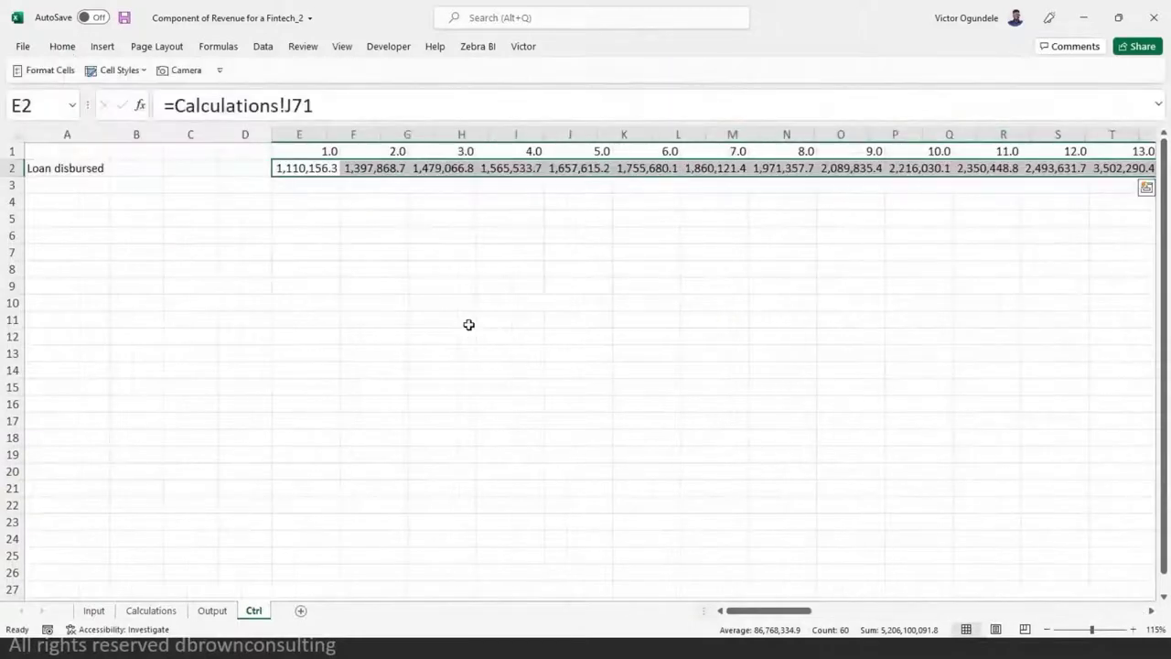
pyautogui.hotkey('ctrl', 'Right')
# - Link A3 to the Loan period label in Calculations!D80
pyautogui.press('Home')
pyautogui.press('Down')
pyautogui.press('Down')
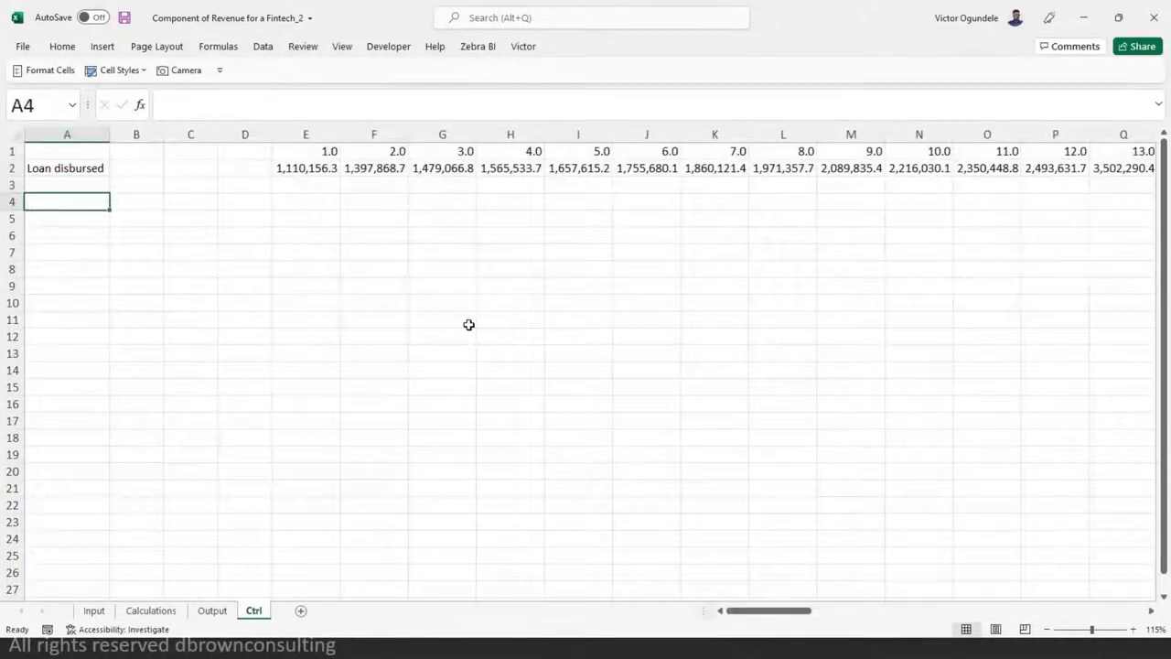
pyautogui.press('Up')
pyautogui.write('=')
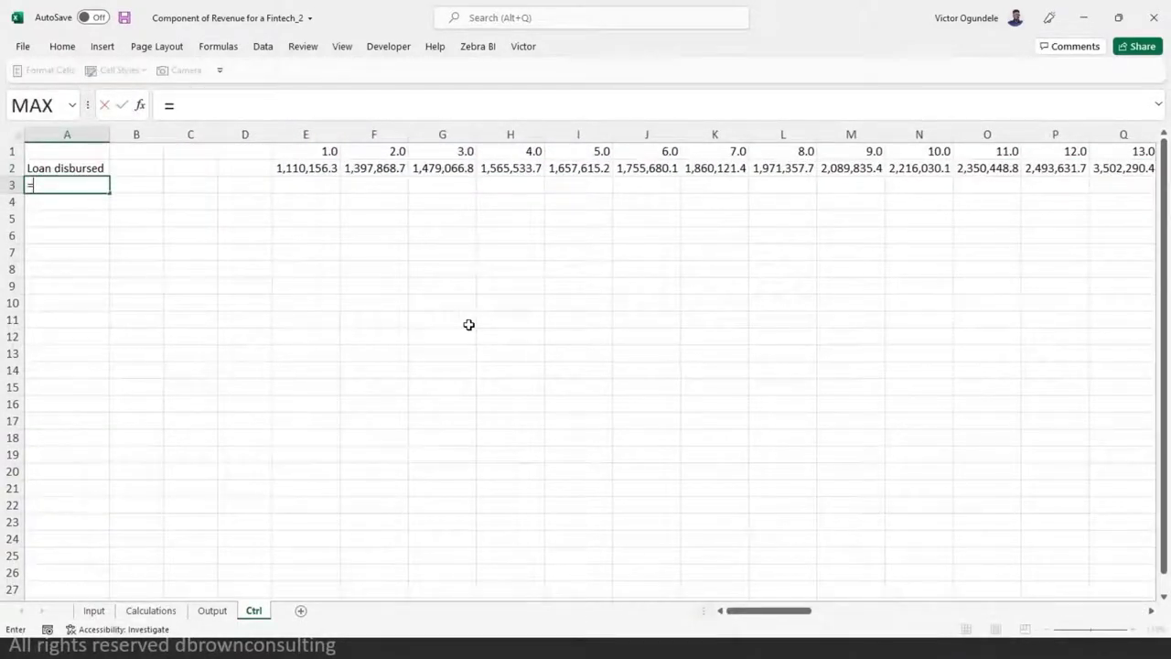
pyautogui.hotkey('ctrl', 'pageup')
pyautogui.click(152, 611)
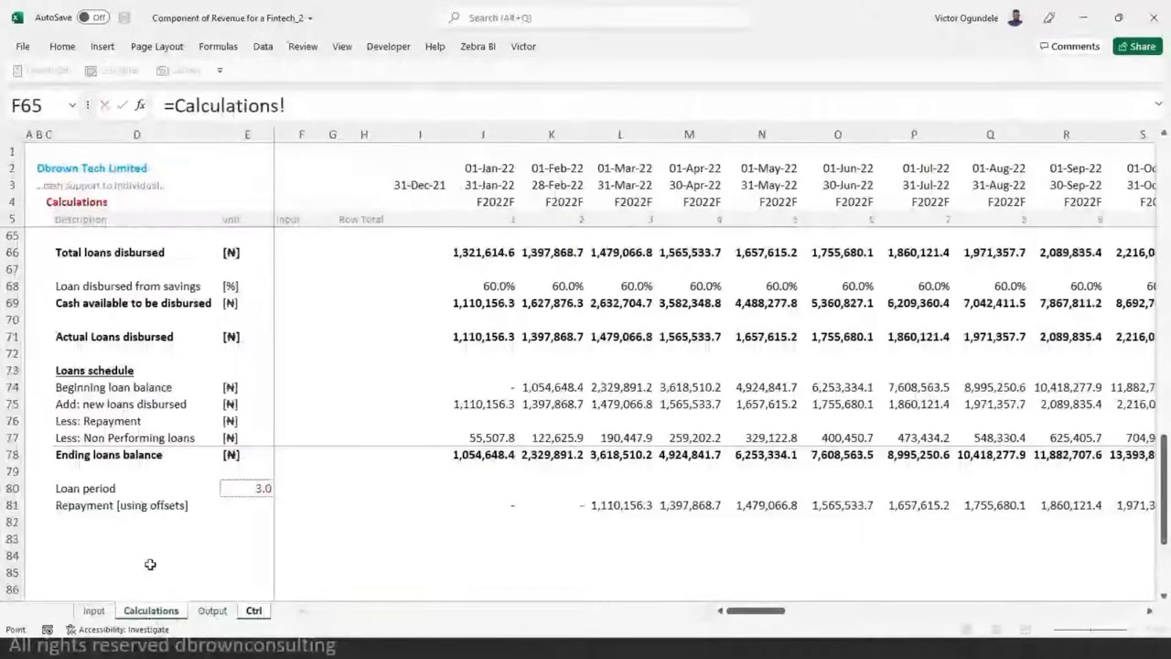
pyautogui.click(73, 488)
pyautogui.hotkey('ctrl', 'Return')
# - Link B3 to Calculations!E80 so it shows the 3.0 loan period
pyautogui.press('Right')
pyautogui.press('Right')
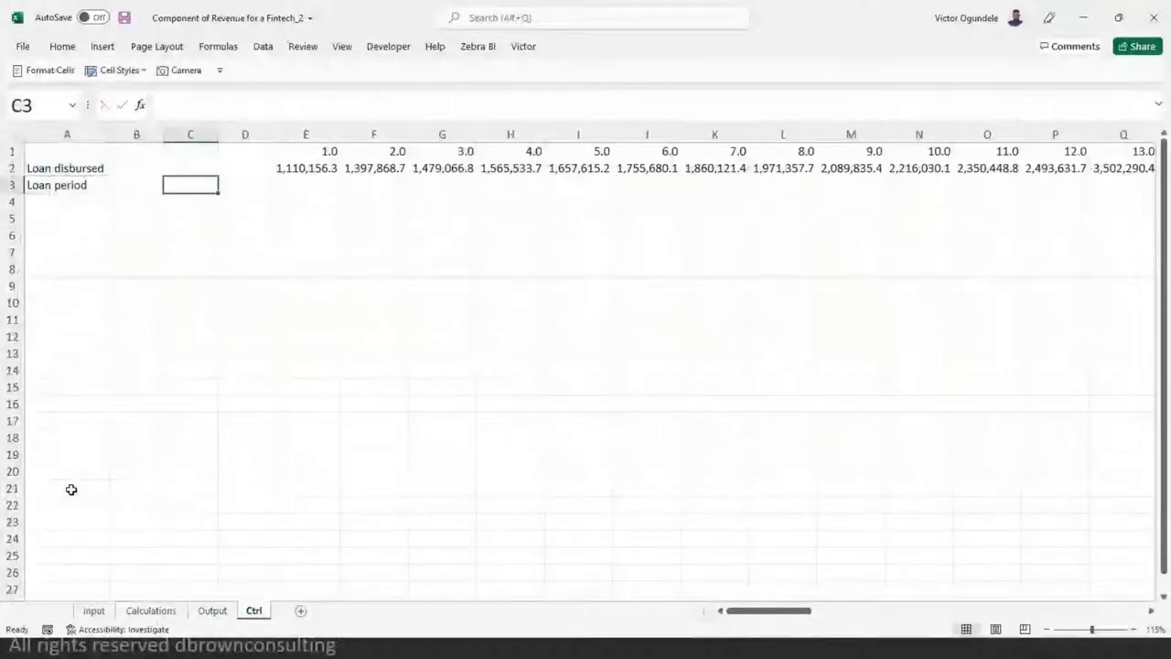
pyautogui.press('Left')
pyautogui.write('=')
pyautogui.hotkey('ctrl', 'pageup')
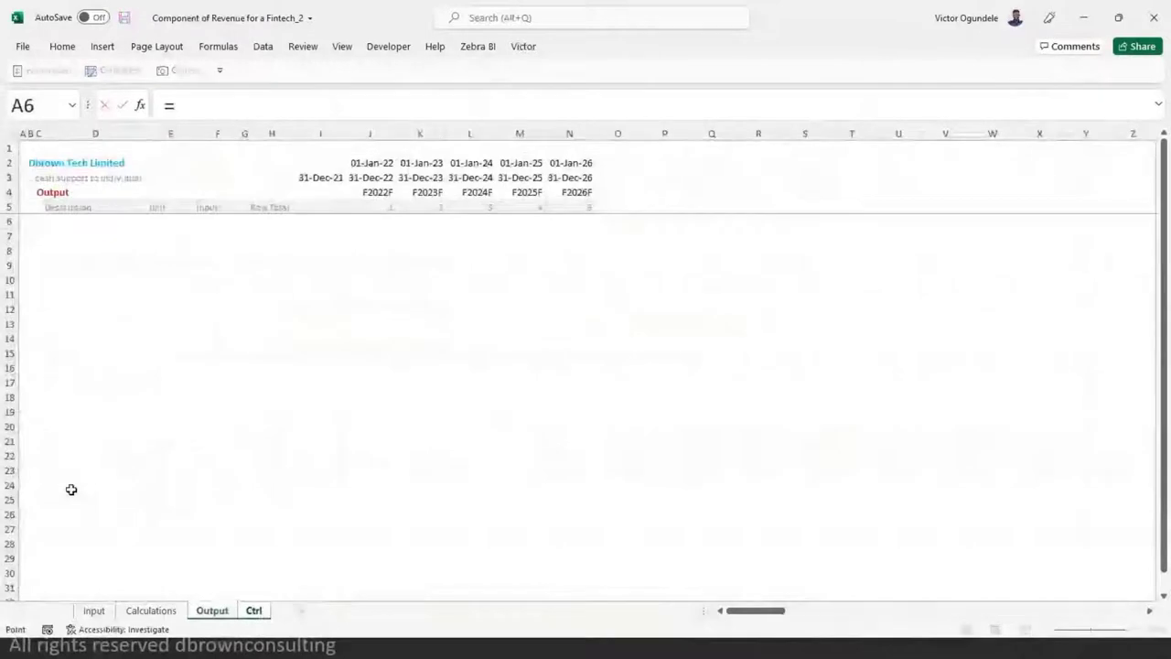
pyautogui.hotkey('ctrl', 'pageup')
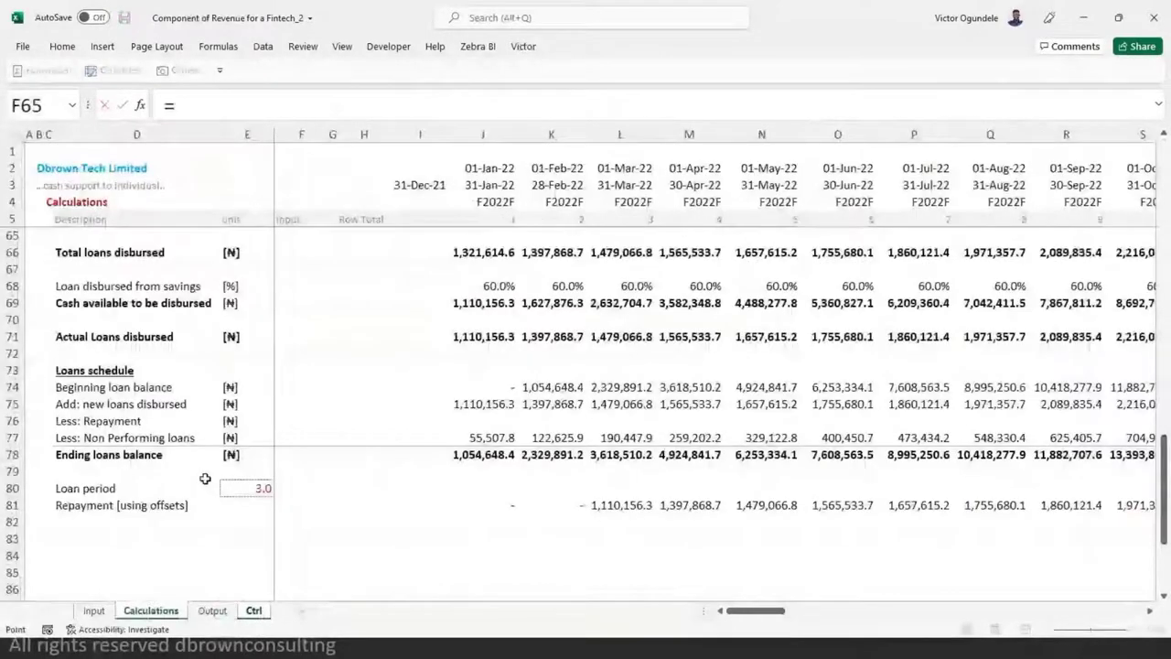
pyautogui.click(245, 488)
pyautogui.press('Tab')
pyautogui.press('Left')
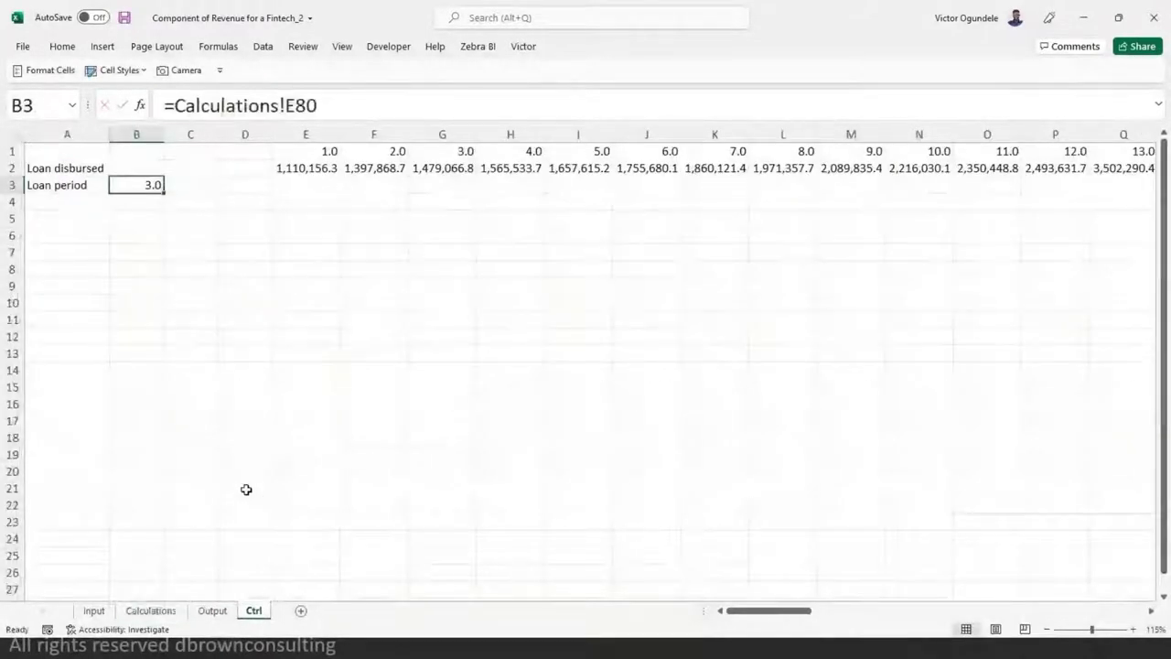
pyautogui.press('Down')
pyautogui.press('Down')
pyautogui.press('Right')
pyautogui.press('Right')
pyautogui.press('Right')
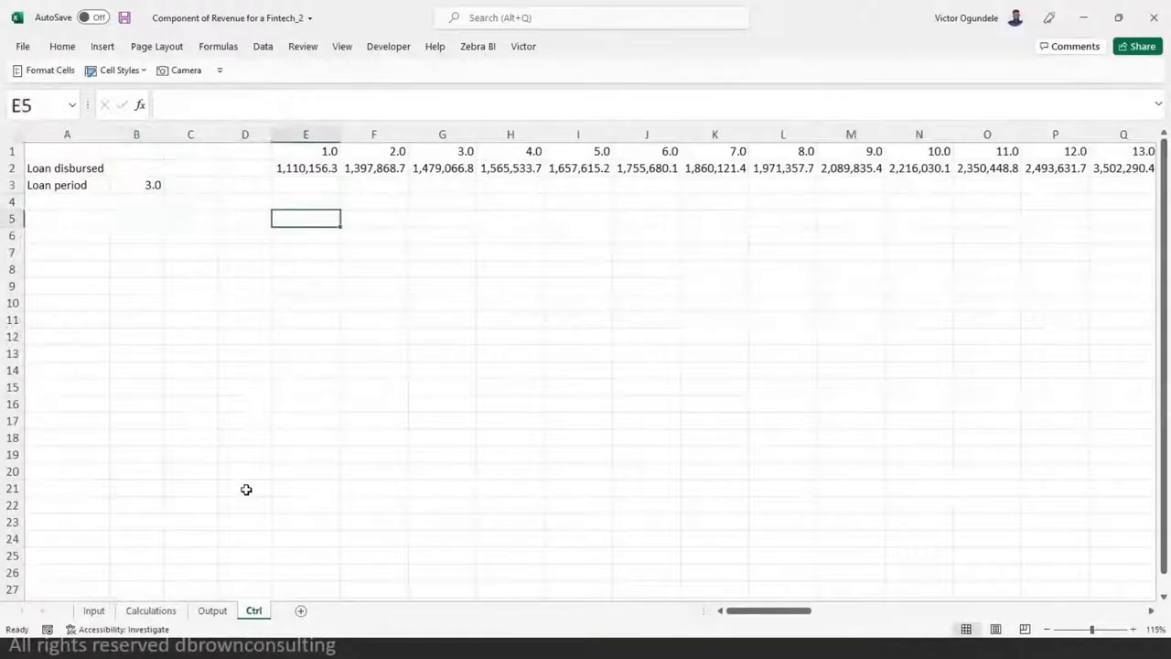
pyautogui.press('Up')
pyautogui.press('Up')
pyautogui.press('Up')
pyautogui.press('Up')
# - Enter =D5+1 in E5 and fill it across row 5 as a period counter
pyautogui.press('Down')
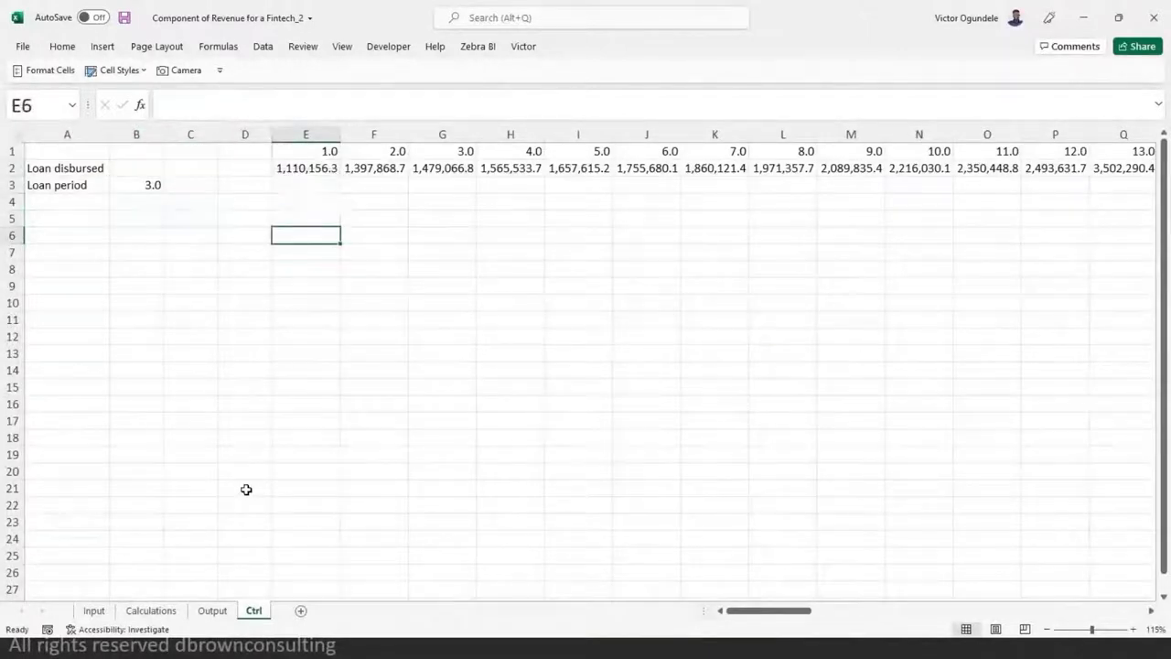
pyautogui.press('Up')
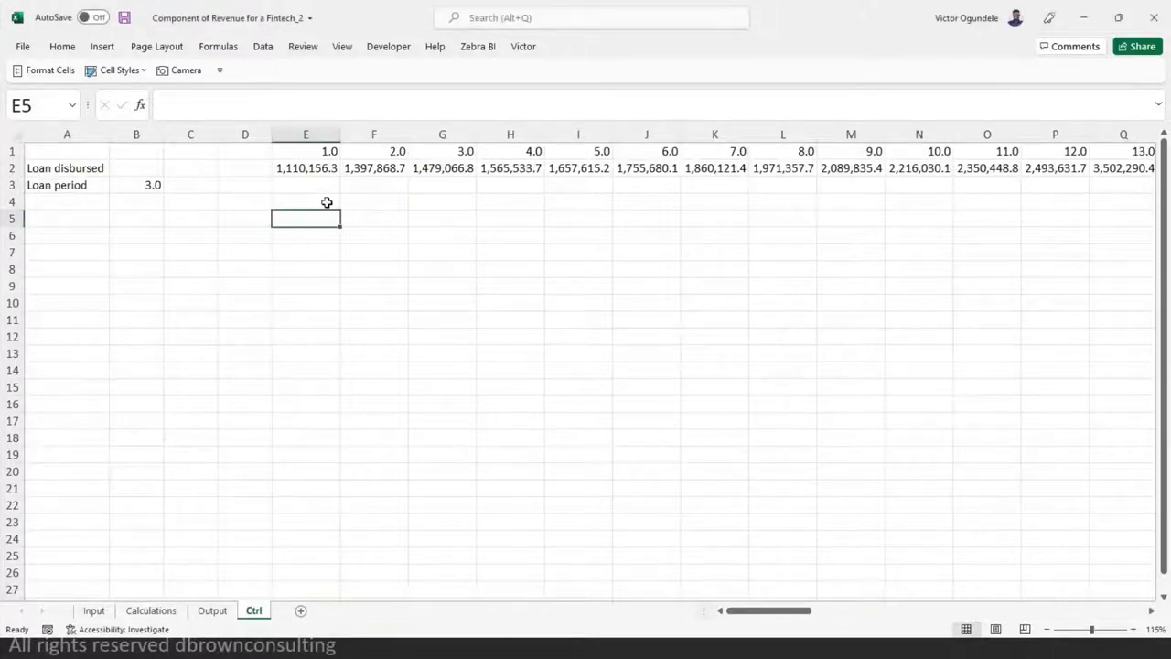
pyautogui.write('=')
pyautogui.press('Left')
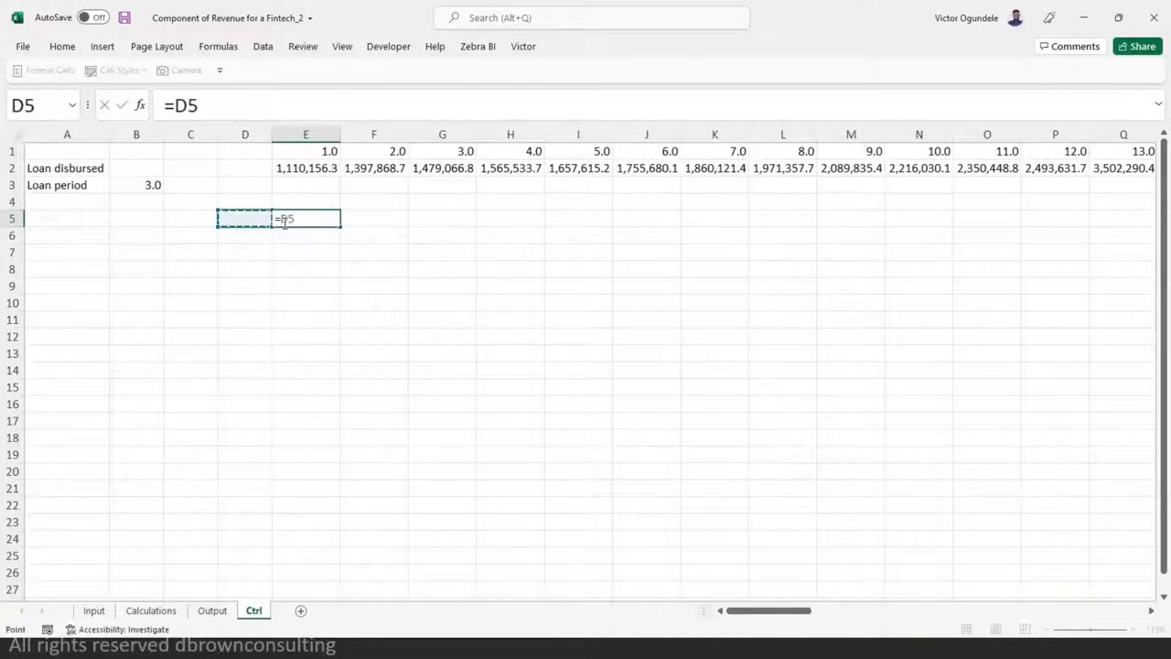
pyautogui.write('+1')
pyautogui.hotkey('ctrl', 'Return')
pyautogui.hotkey('ctrl', 'shift', 'Right')
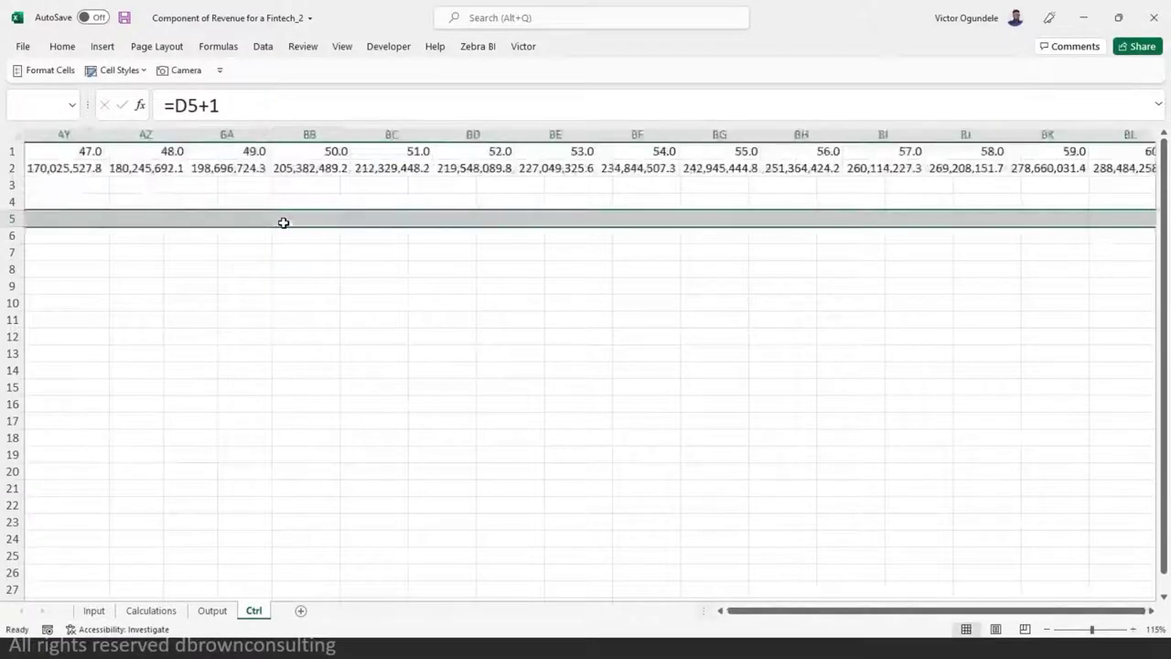
pyautogui.hotkey('ctrl', 'r')
pyautogui.press('Left')
pyautogui.press('Left')
pyautogui.press('Left')
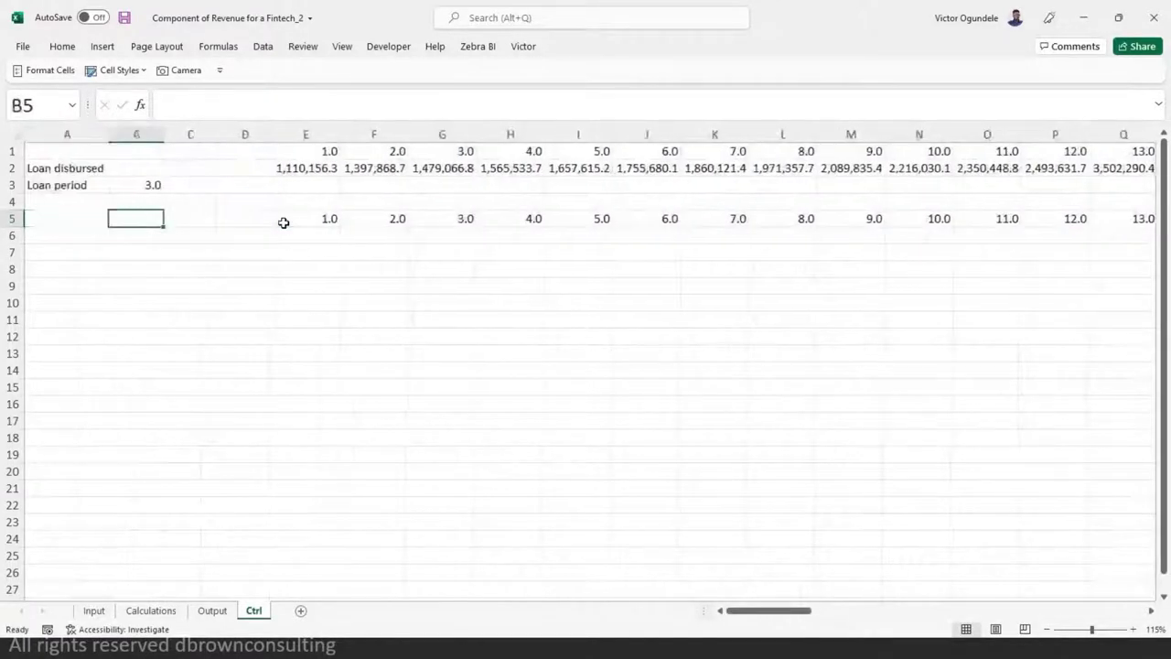
pyautogui.press('Right')
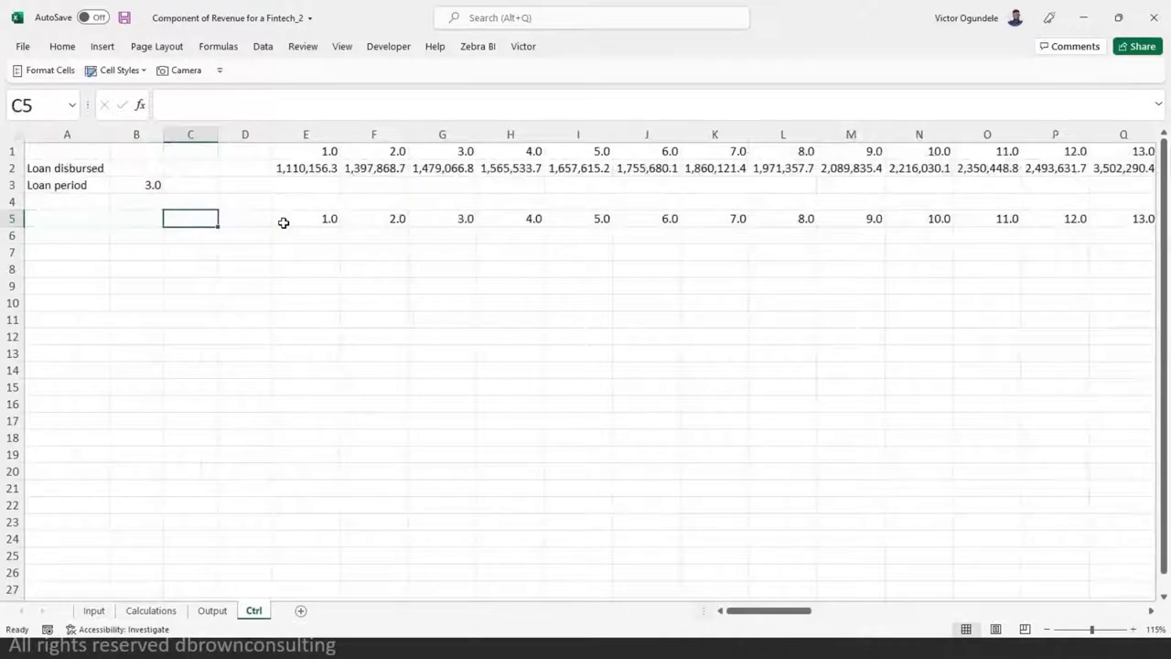
# - Enter 1 in C6, then open the Home tab's Editing options
pyautogui.press('Down')
pyautogui.write('1')
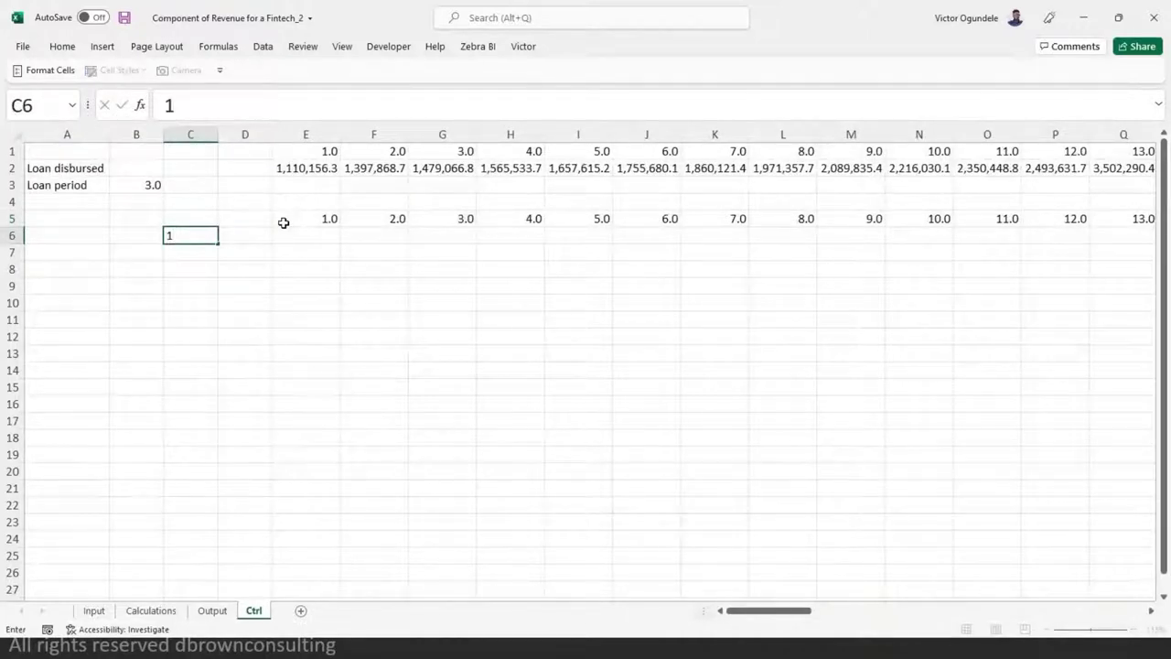
pyautogui.hotkey('ctrl', 'Return')
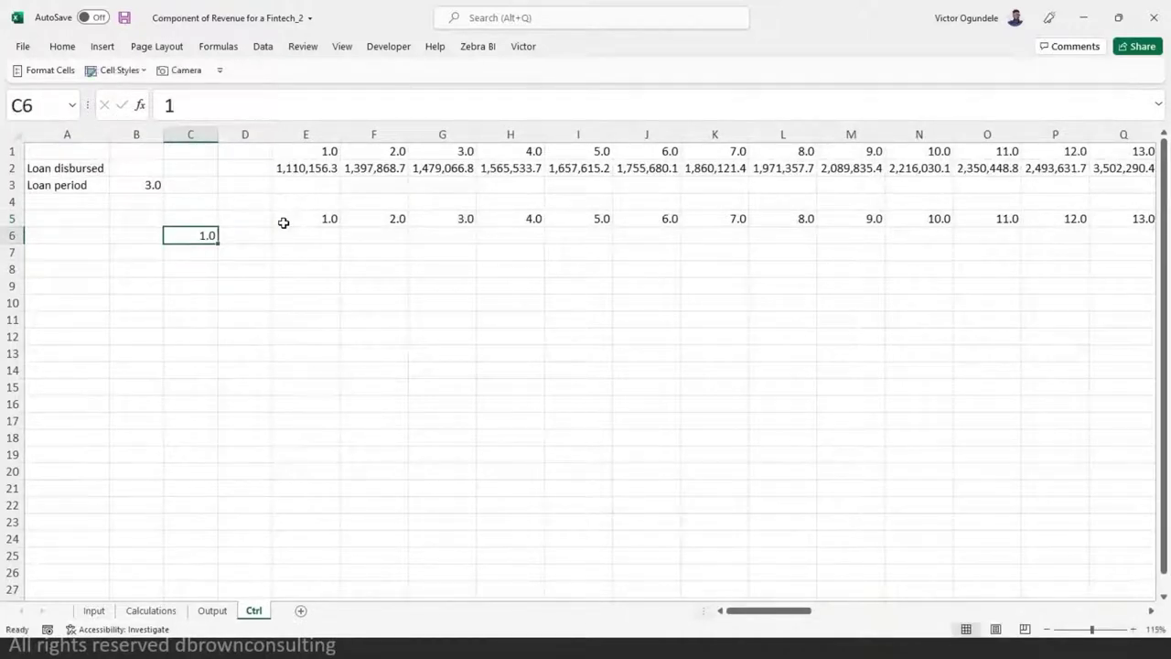
pyautogui.click(25, 47)
pyautogui.press('Escape')
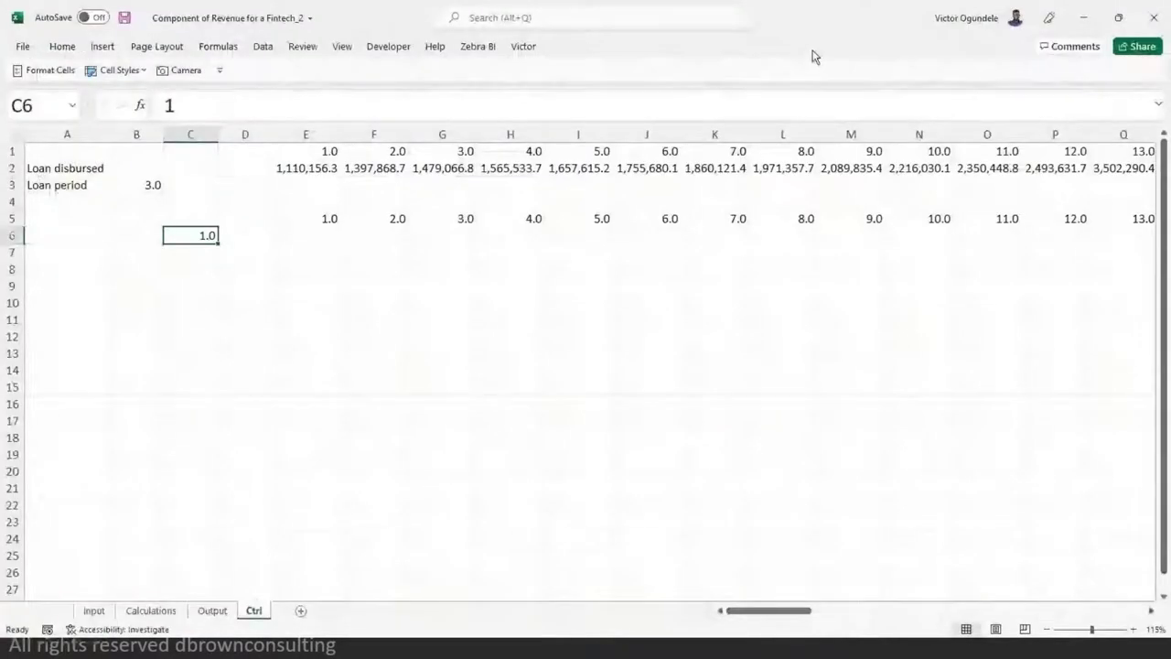
pyautogui.click(62, 47)
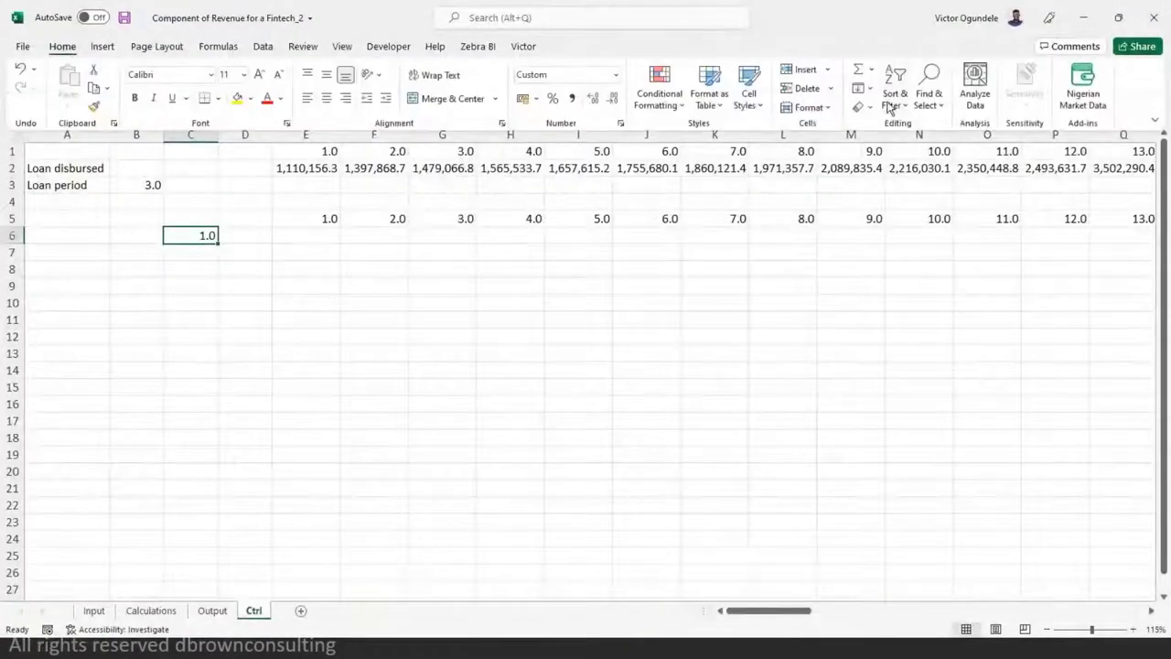
pyautogui.click(934, 108)
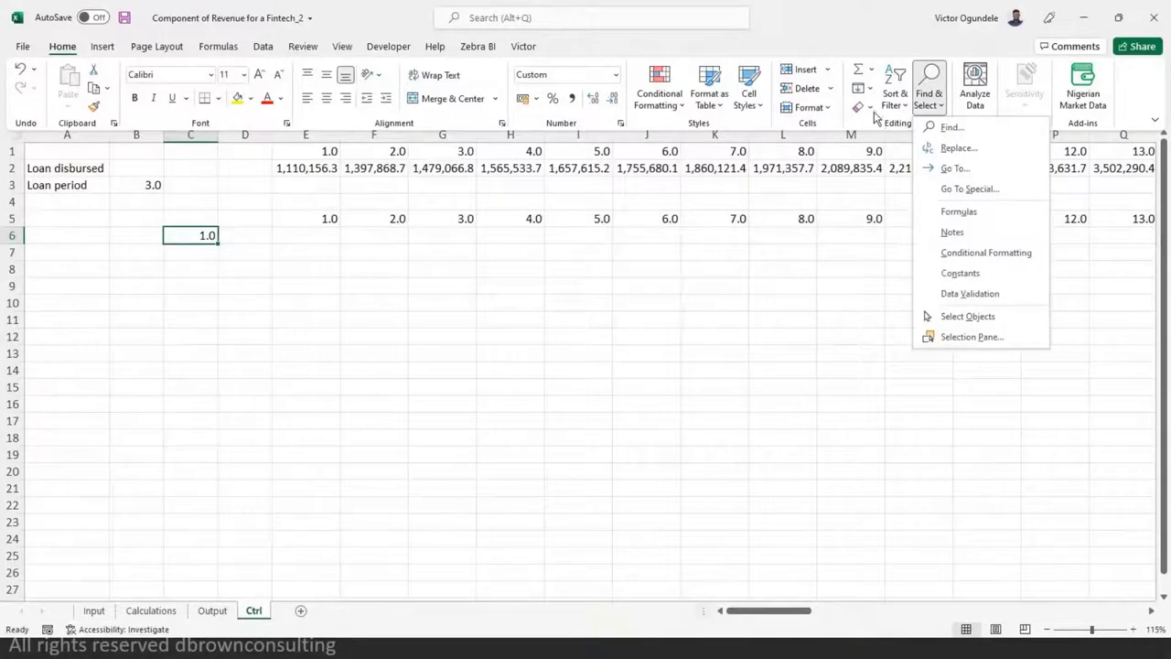
# - Try a Series fill with stop value 60 along row 6, then undo it
pyautogui.click(871, 108)
pyautogui.click(868, 88)
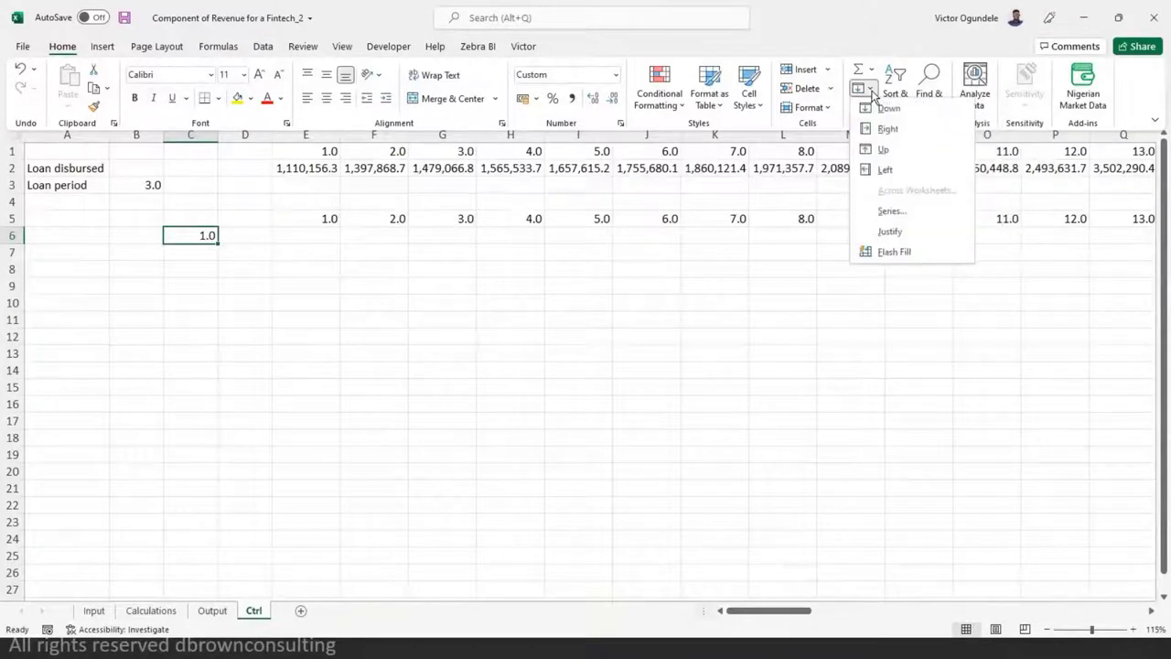
pyautogui.click(904, 212)
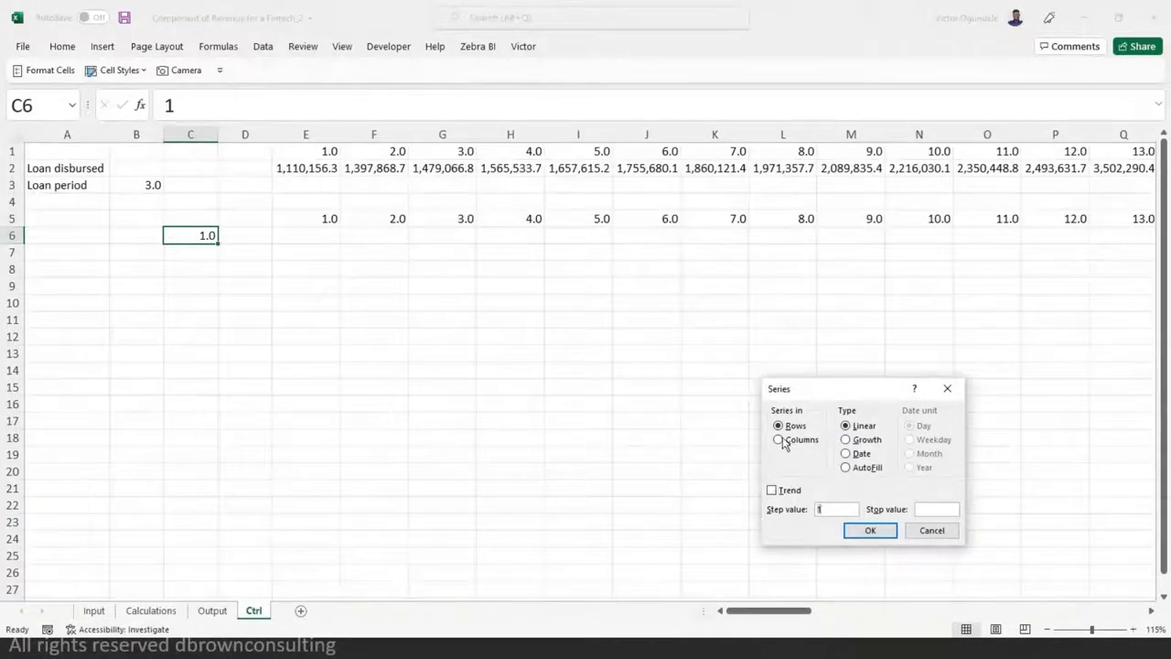
pyautogui.click(936, 510)
pyautogui.write('60')
pyautogui.click(870, 531)
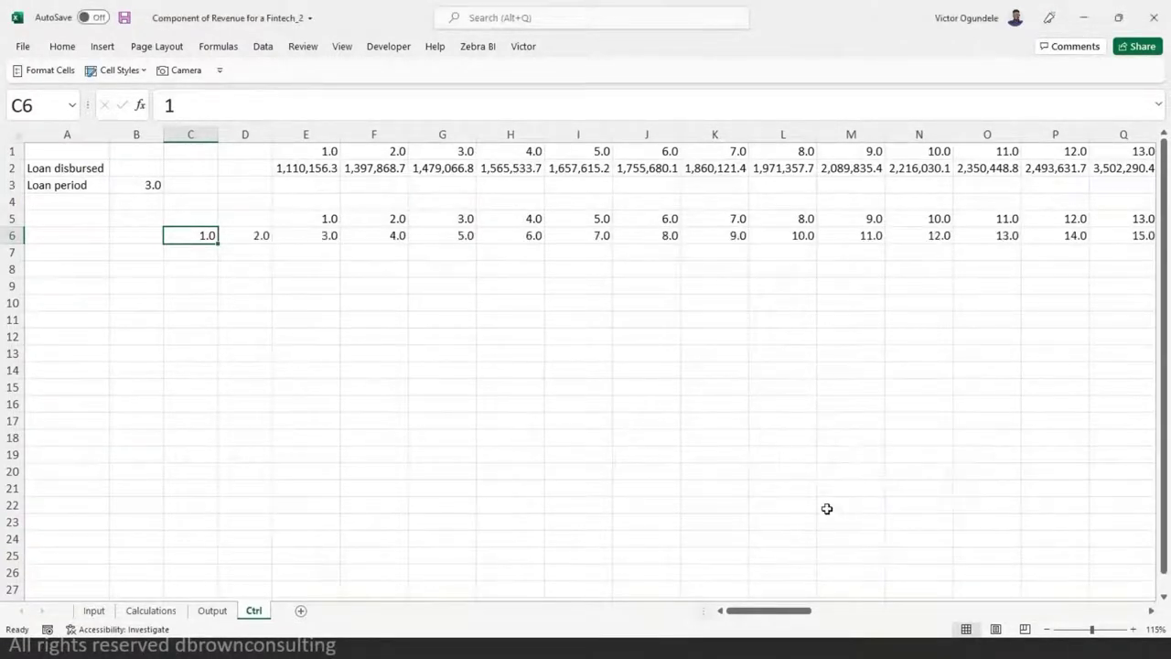
pyautogui.hotkey('ctrl', 'z')
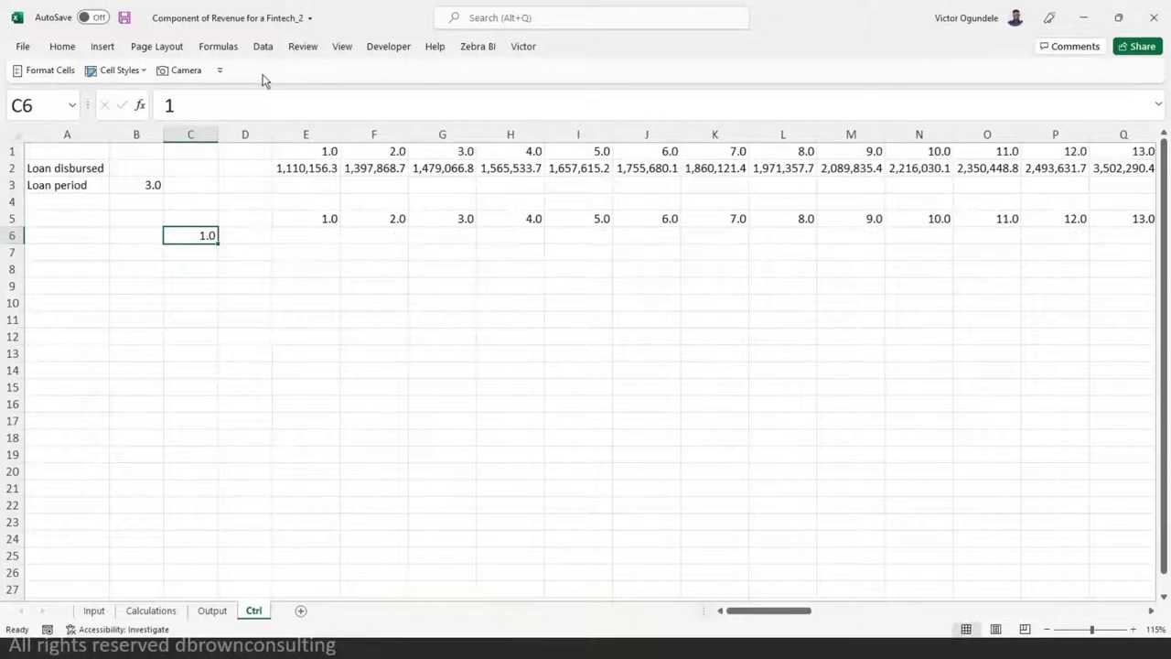
# - Fill a Series down column C from C6, step 1, stop value 60, ending in C65
pyautogui.click(62, 46)
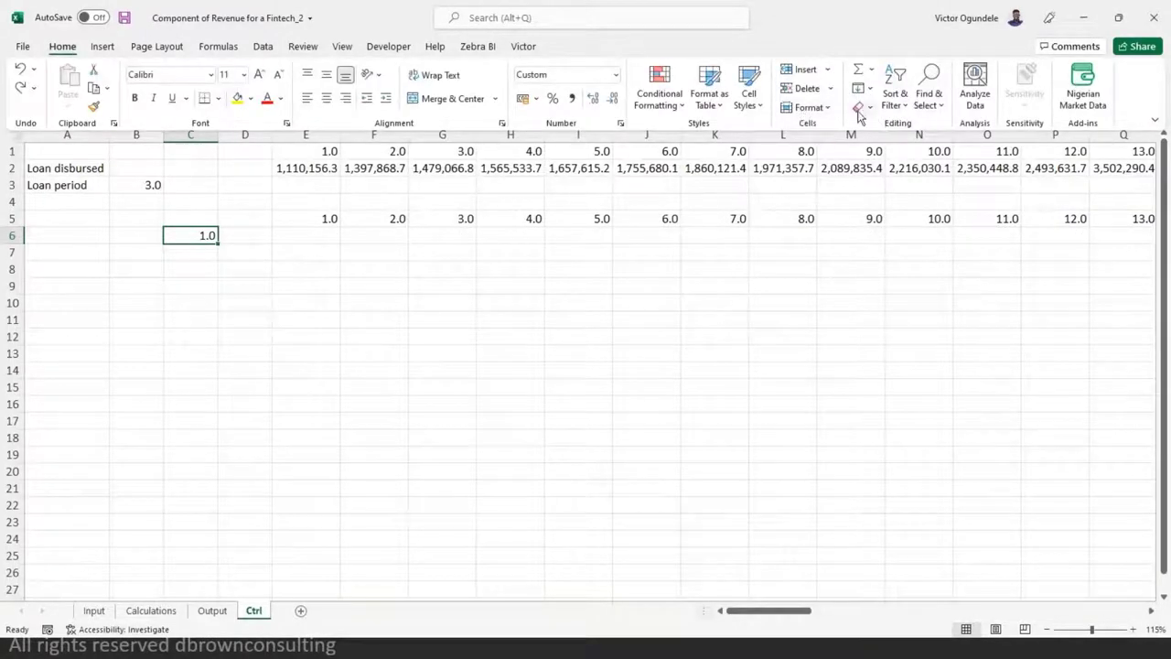
pyautogui.click(863, 88)
pyautogui.click(887, 211)
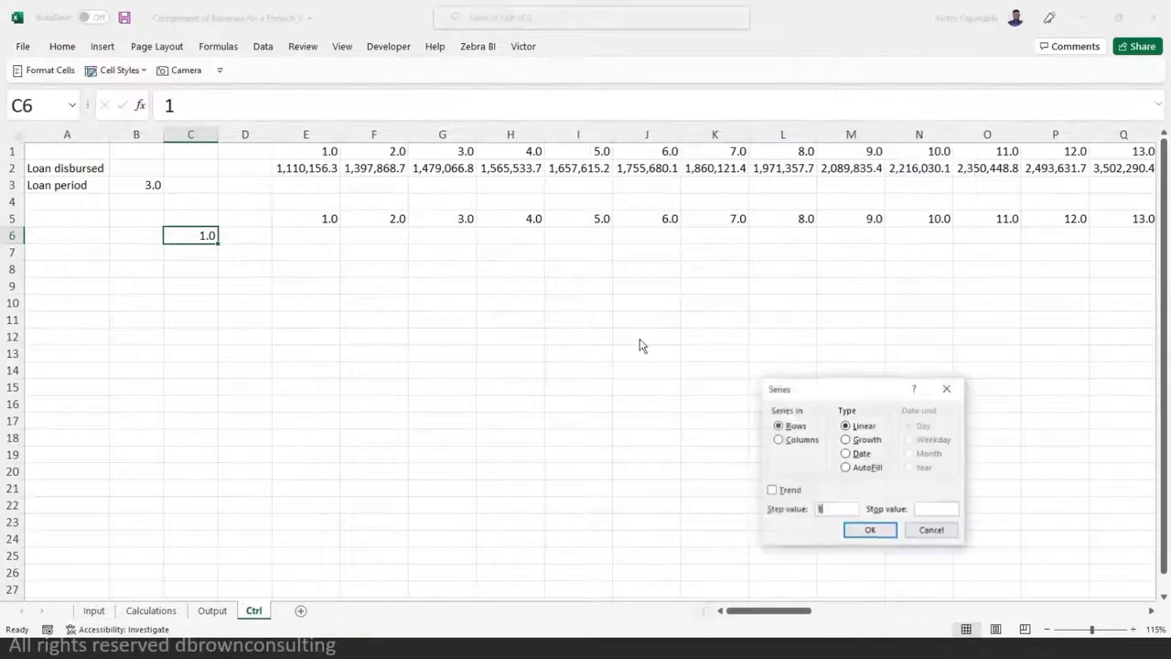
pyautogui.click(794, 440)
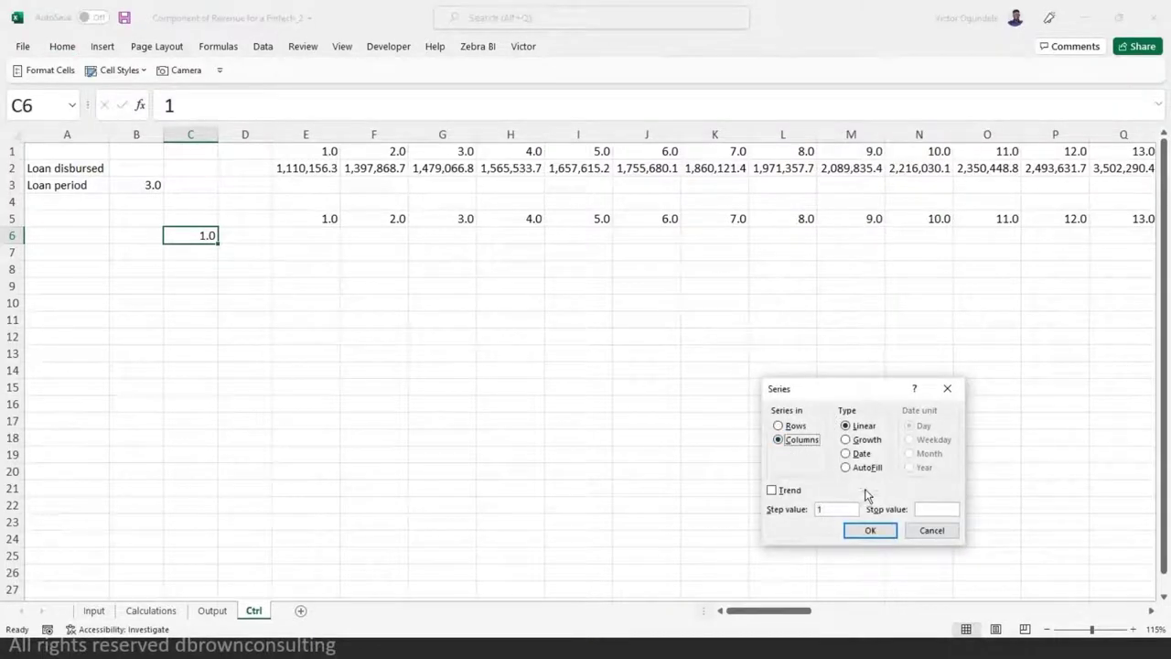
pyautogui.click(934, 509)
pyautogui.write('60')
pyautogui.click(870, 531)
pyautogui.press('Right')
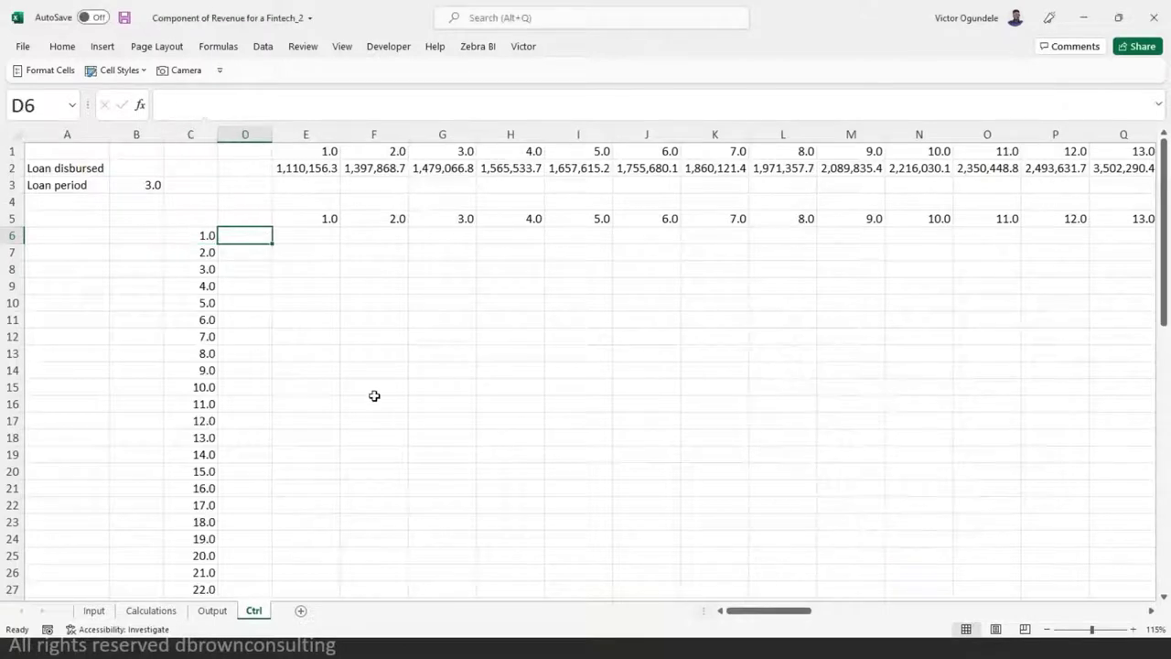
pyautogui.press('Left')
pyautogui.hotkey('ctrl', 'Down')
pyautogui.hotkey('ctrl', 'Up')
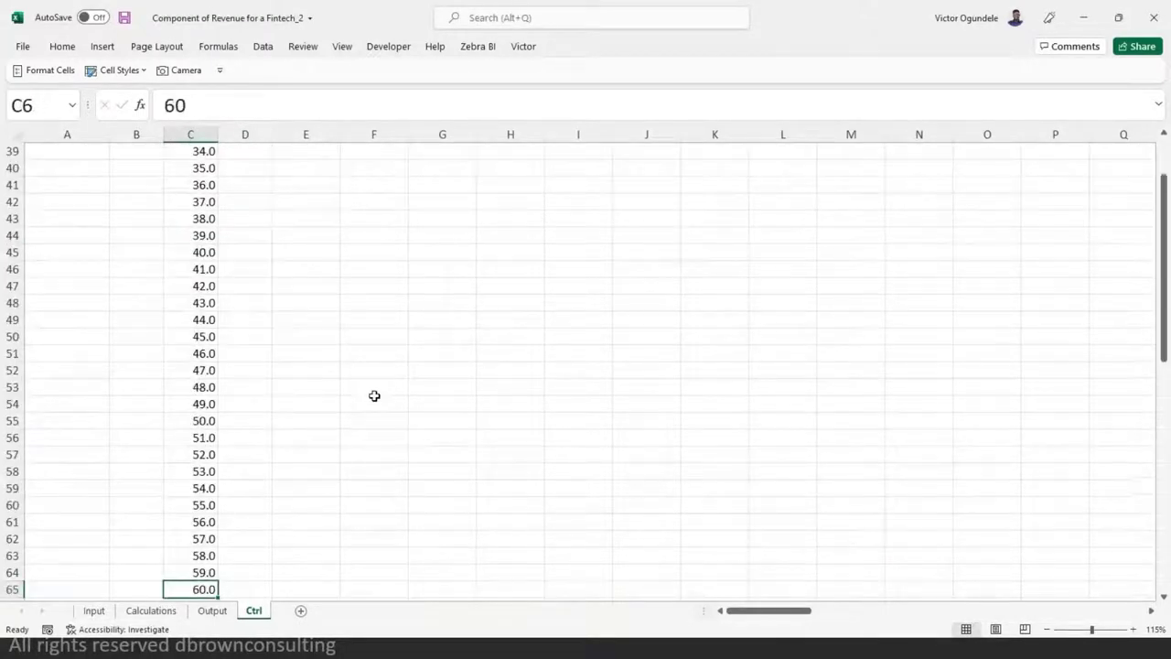
pyautogui.hotkey('ctrl', 'Up')
pyautogui.press('Down')
pyautogui.press('Down')
pyautogui.press('Down')
pyautogui.press('Down')
pyautogui.press('Down')
pyautogui.press('Right')
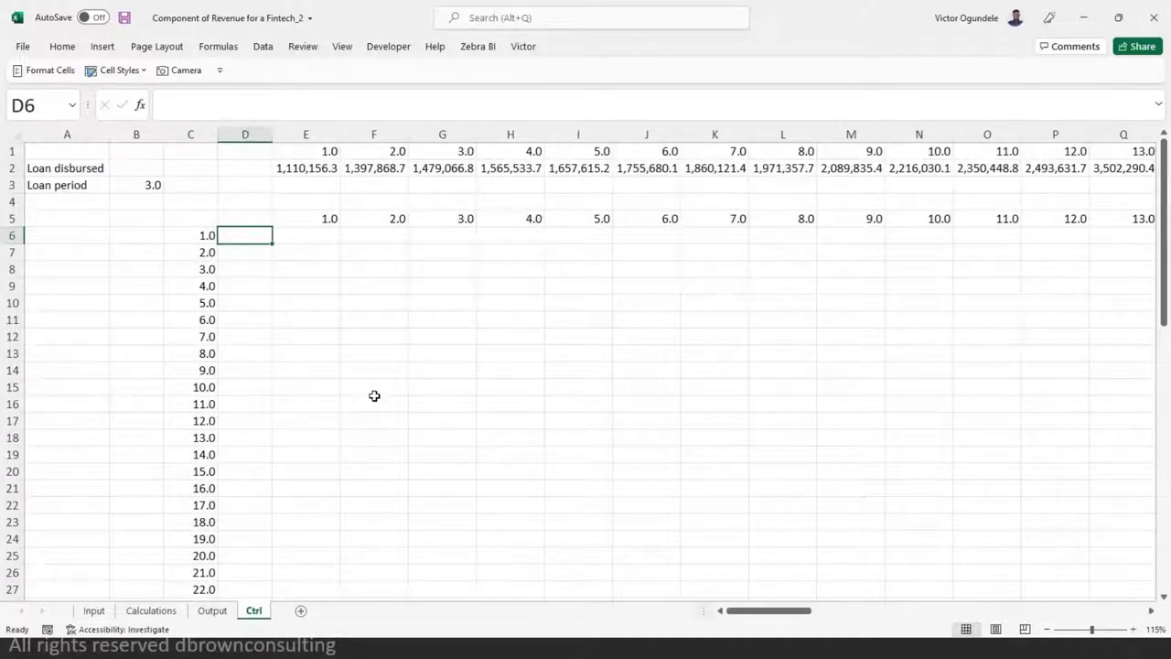
pyautogui.press('Up')
pyautogui.press('Up')
# - Type the headers Period in C4 and Loans in D4
pyautogui.press('Left')
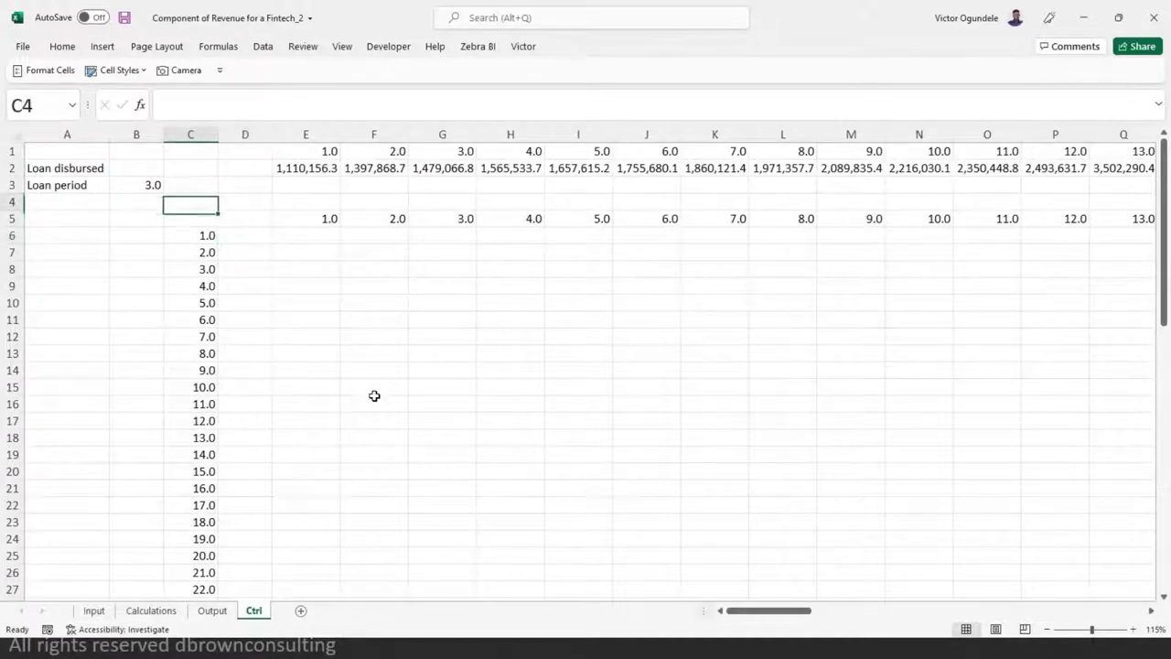
pyautogui.write('Ppe')
pyautogui.press('BackSpace')
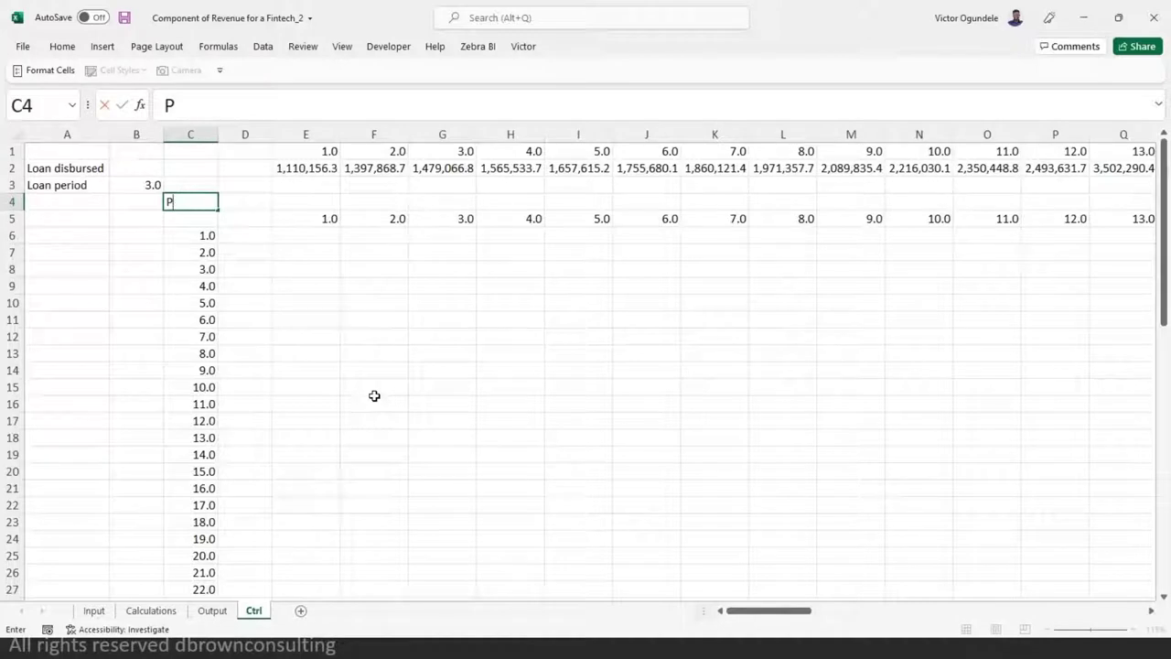
pyautogui.write('period')
pyautogui.press('Tab')
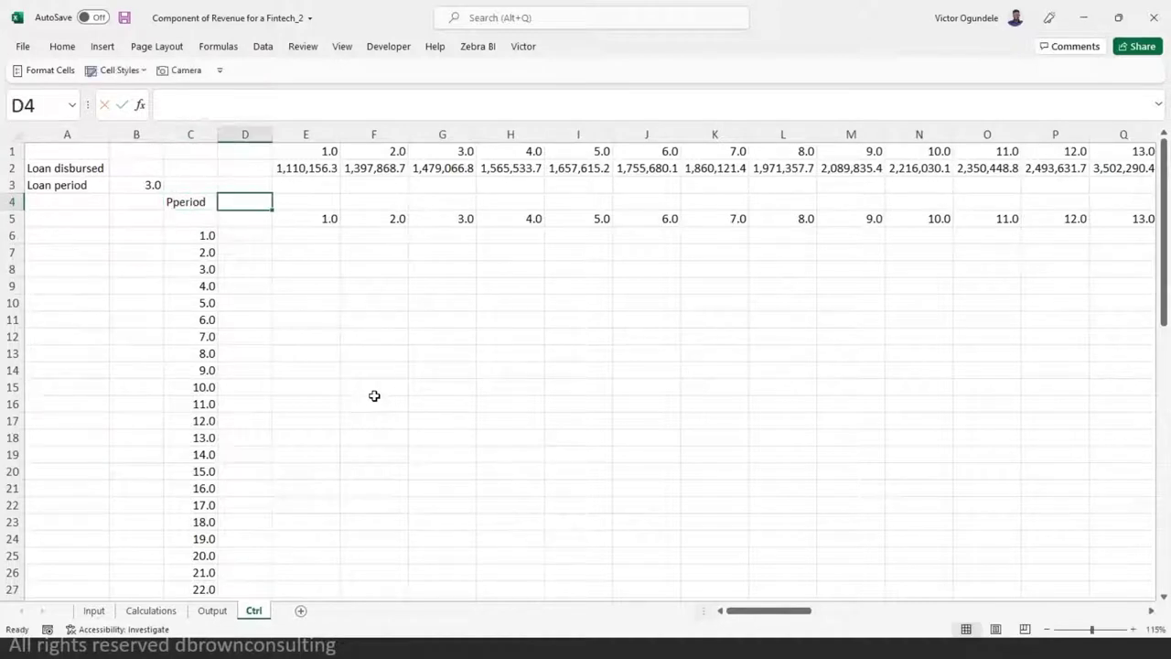
pyautogui.press('Left')
pyautogui.write('Period')
pyautogui.press('Tab')
pyautogui.write('K')
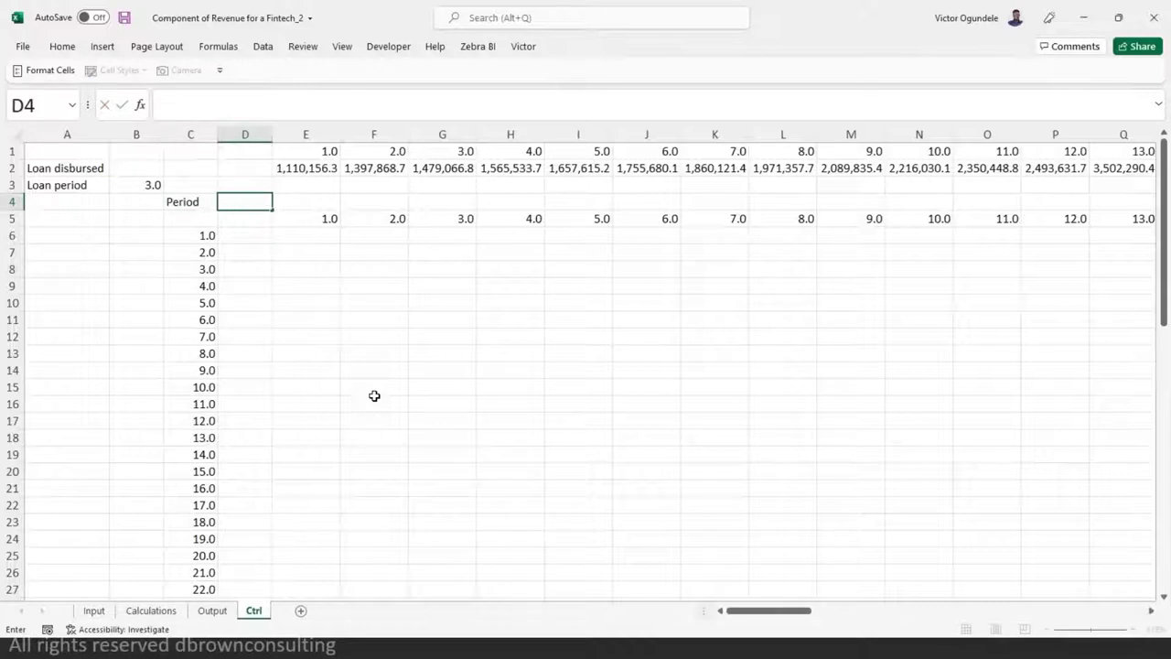
pyautogui.write('Loans')
pyautogui.press('Return')
pyautogui.press('Return')
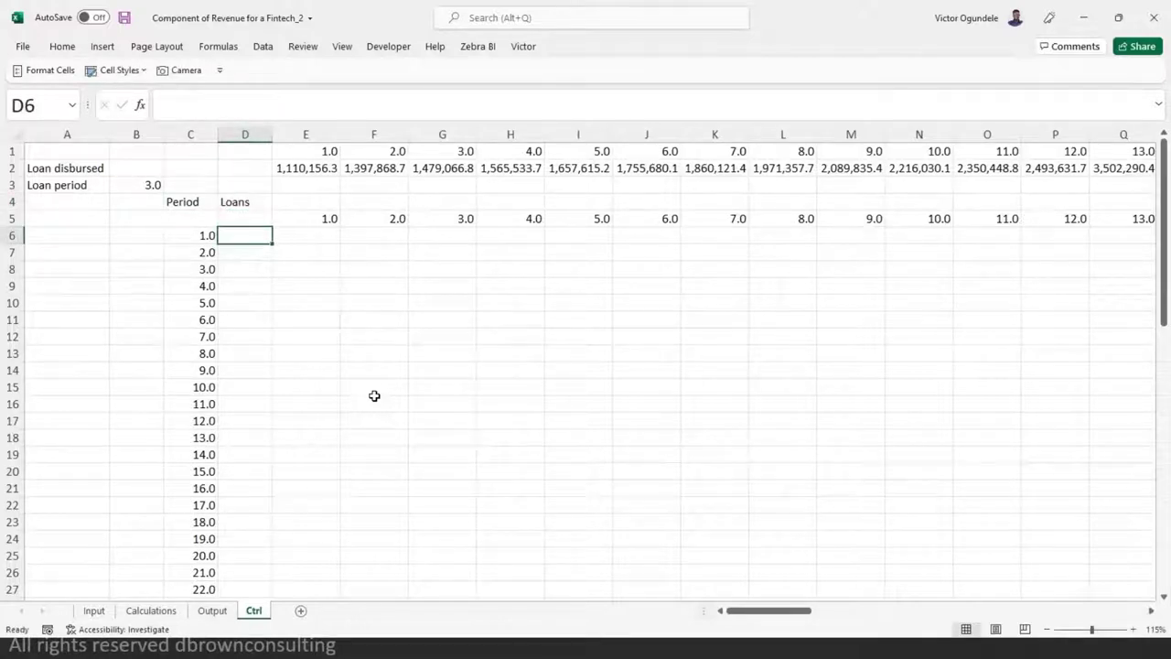
# - Hide all rows below the period series, from row 66 downward
pyautogui.press('Left')
pyautogui.hotkey('ctrl', 'Down')
pyautogui.press('Down')
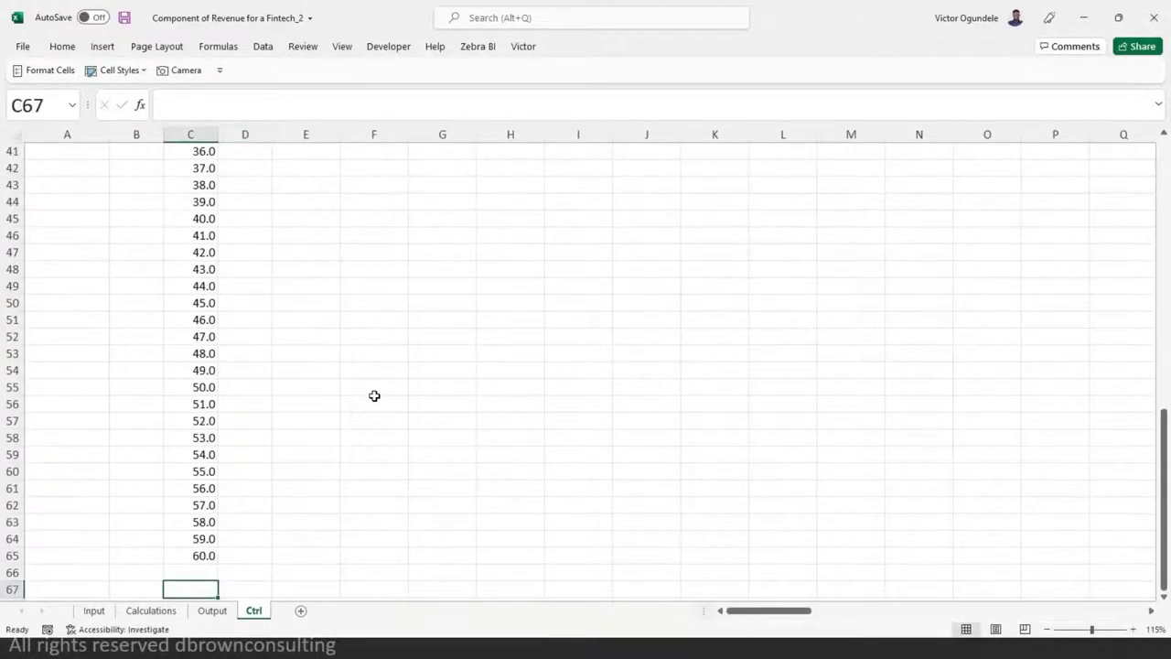
pyautogui.hotkey('shift', 'space')
pyautogui.hotkey('ctrl', 'shift', 'Down')
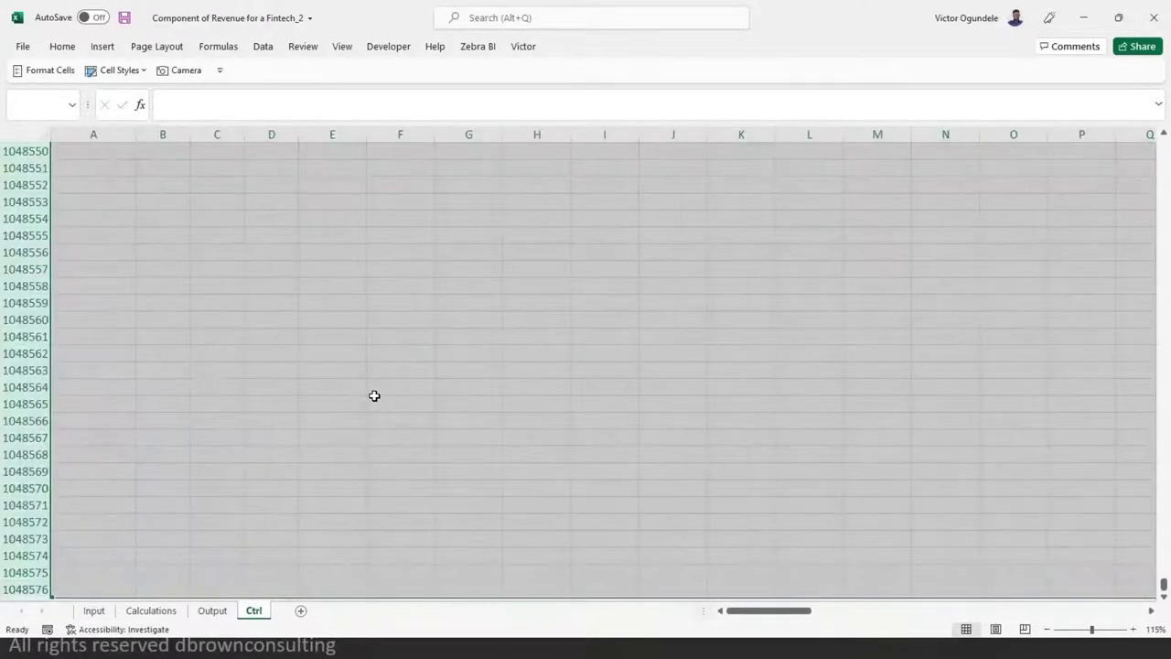
pyautogui.hotkey('ctrl', '9')
pyautogui.hotkey('ctrl', 'Home')
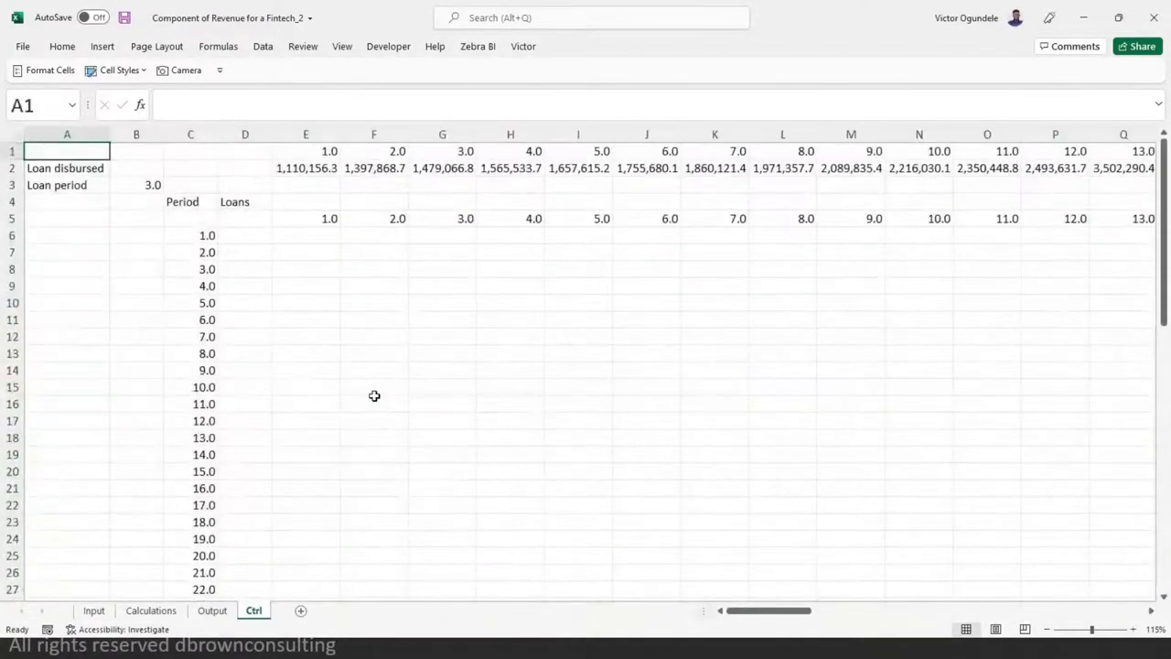
# - Review the period series, the loan row E2:BL2 and the B3 loan period
pyautogui.press('pagedown')
pyautogui.press('Right')
pyautogui.press('Right')
pyautogui.hotkey('ctrl', 'Down')
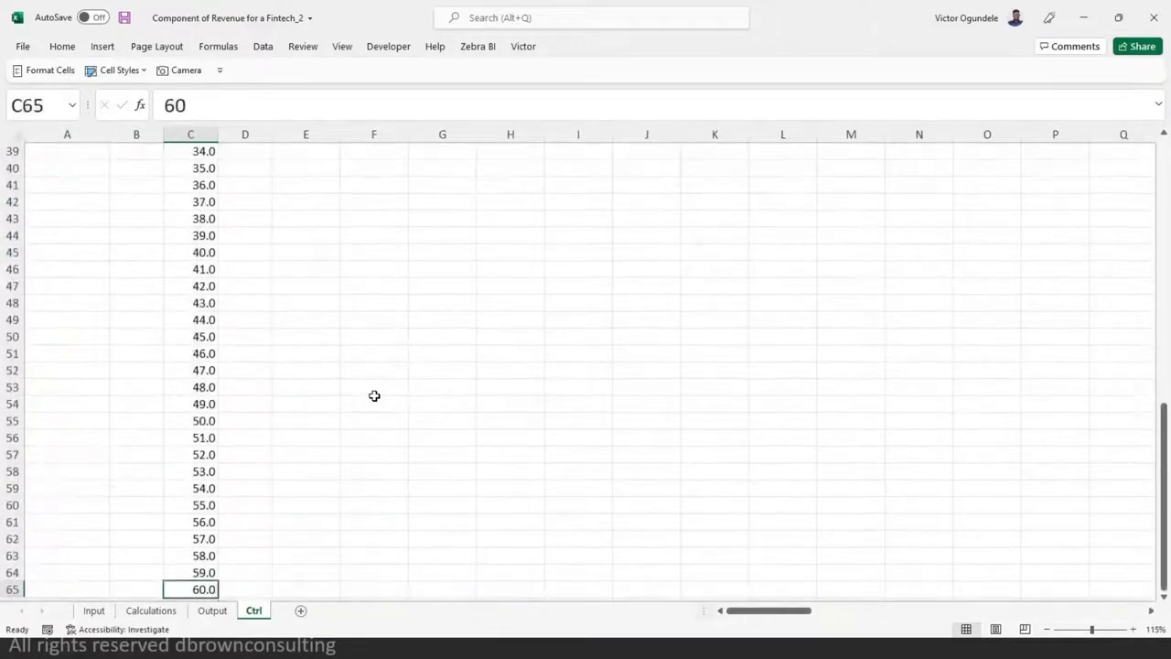
pyautogui.hotkey('ctrl', 'Up')
pyautogui.hotkey('ctrl', 'Up')
pyautogui.hotkey('ctrl', 'Up')
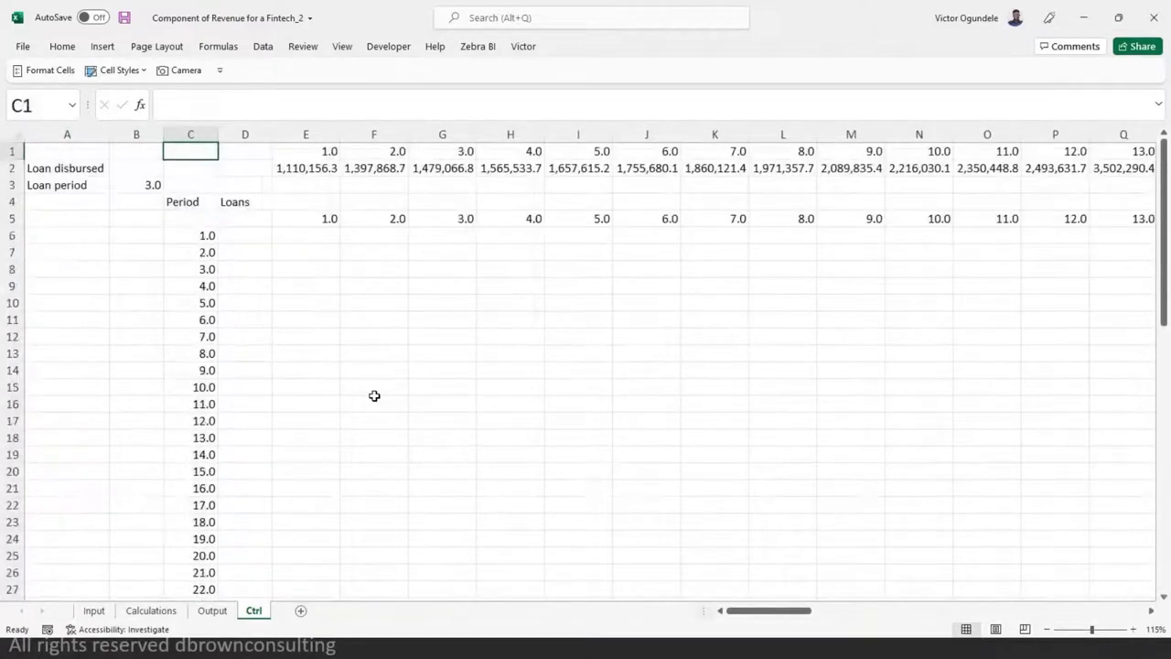
pyautogui.scroll(-1, 374, 395)
pyautogui.press('Down')
pyautogui.press('Down')
pyautogui.press('Down')
pyautogui.press('Down')
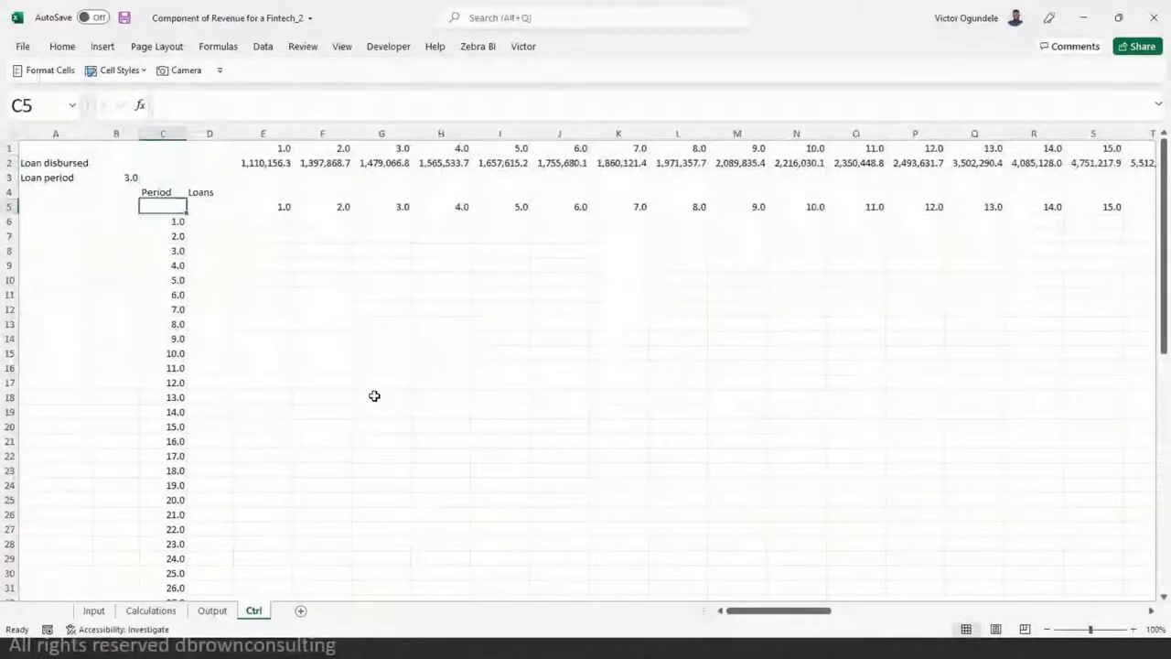
pyautogui.press('Right')
pyautogui.press('Down')
pyautogui.press('Up')
pyautogui.press('Right')
pyautogui.press('Up')
pyautogui.press('Up')
pyautogui.press('Up')
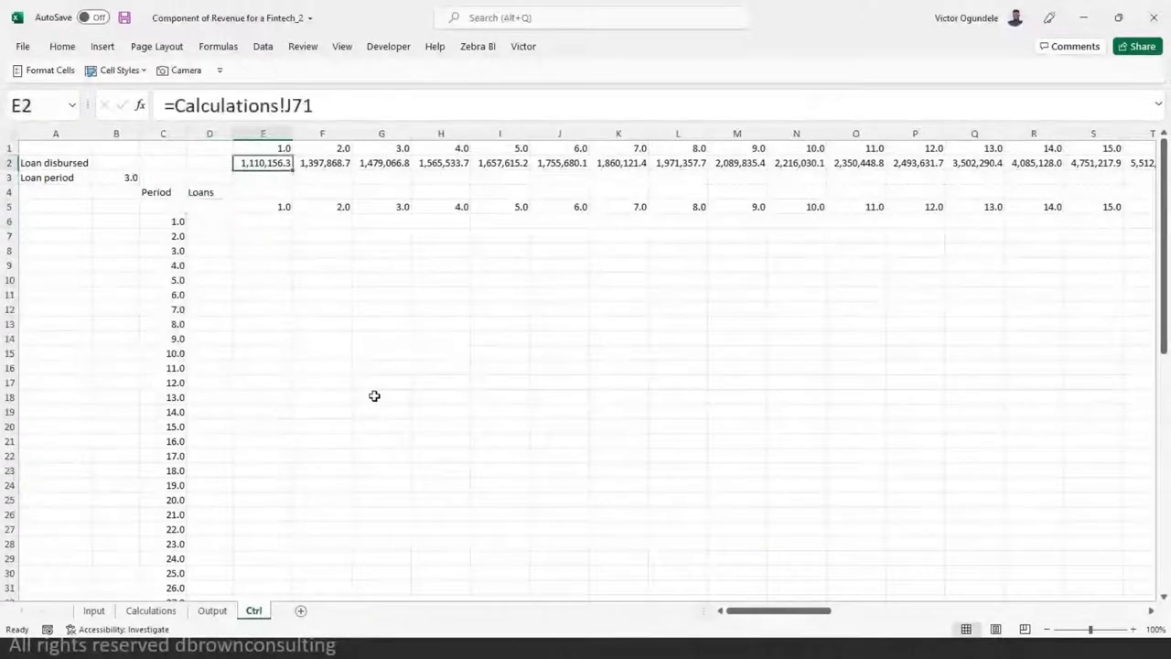
pyautogui.press('Right')
pyautogui.hotkey('ctrl', 'Right')
pyautogui.hotkey('ctrl', 'Left')
pyautogui.hotkey('ctrl', 'Left')
pyautogui.press('Down')
pyautogui.press('Right')
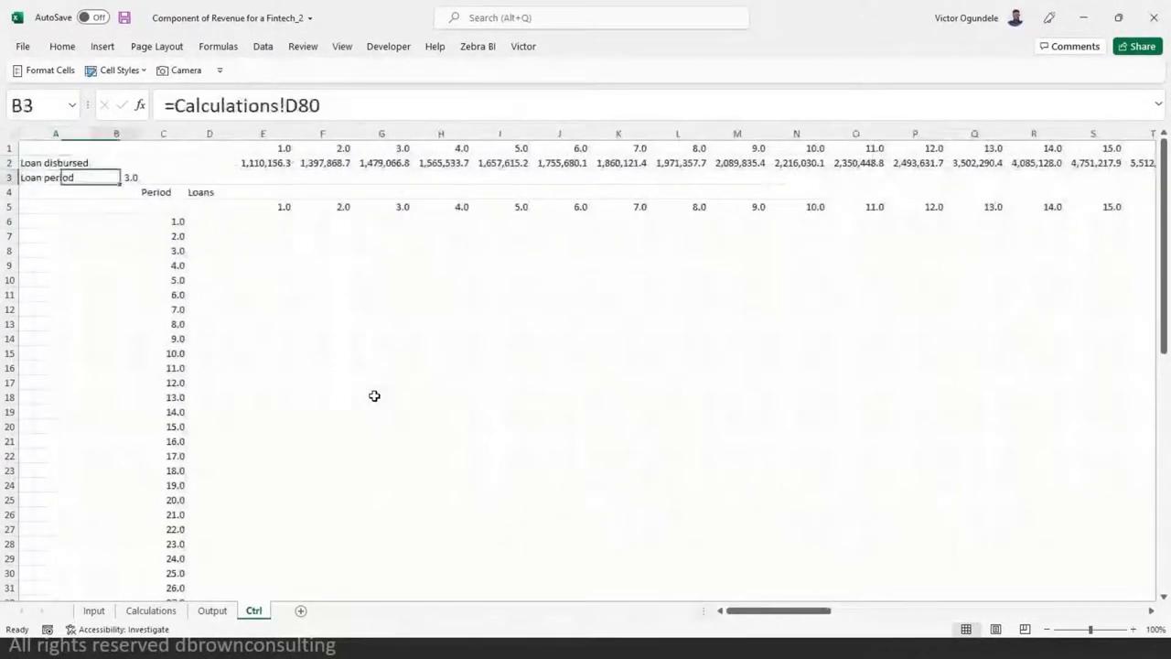
# - Enter {=TRANSPOSE(E2:BL2)} as an array formula in D6:D65
pyautogui.press('Down')
pyautogui.press('Right')
pyautogui.press('Right')
pyautogui.press('Down')
pyautogui.press('Down')
pyautogui.hotkey('shift', 'pagedown')
pyautogui.hotkey('shift', 'pagedown')
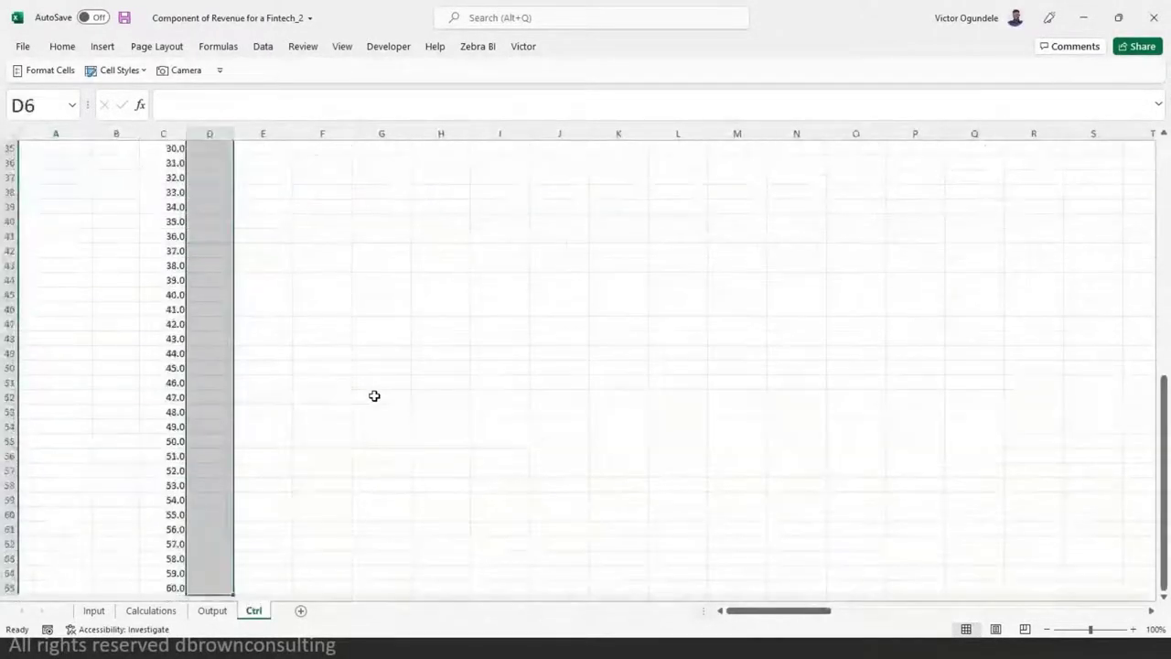
pyautogui.write('=TRANSPOSE(')
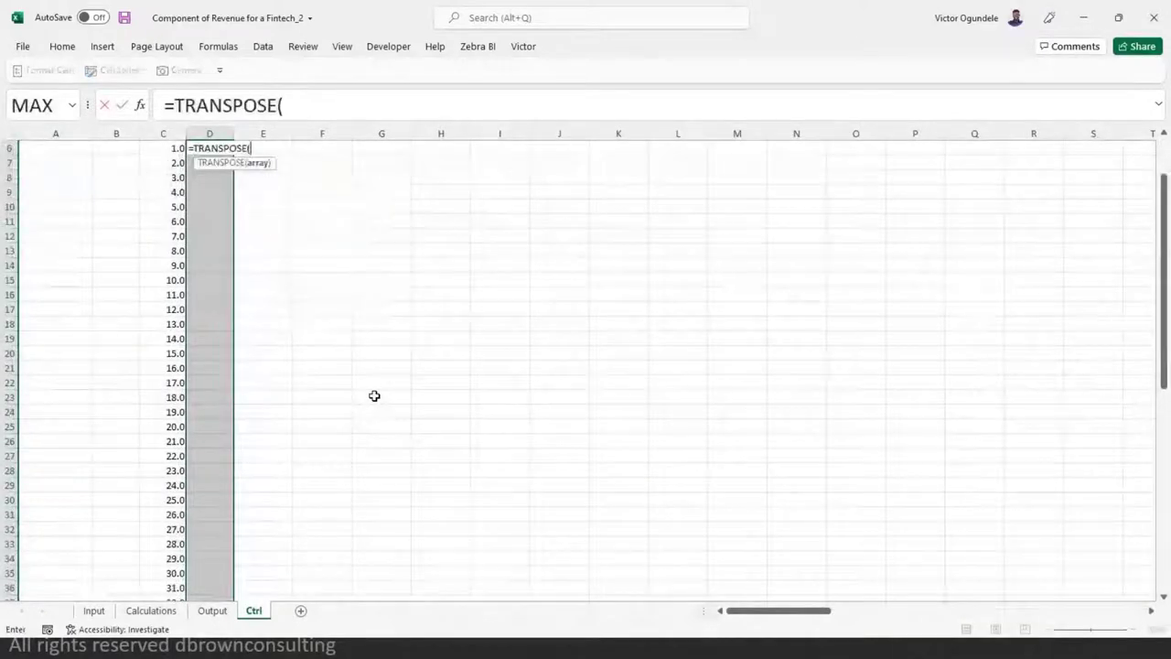
pyautogui.press('Up')
pyautogui.press('Up')
pyautogui.press('Up')
pyautogui.press('Up')
pyautogui.press('Up')
pyautogui.press('Right')
pyautogui.press('Down')
pyautogui.press('Down')
pyautogui.press('Up')
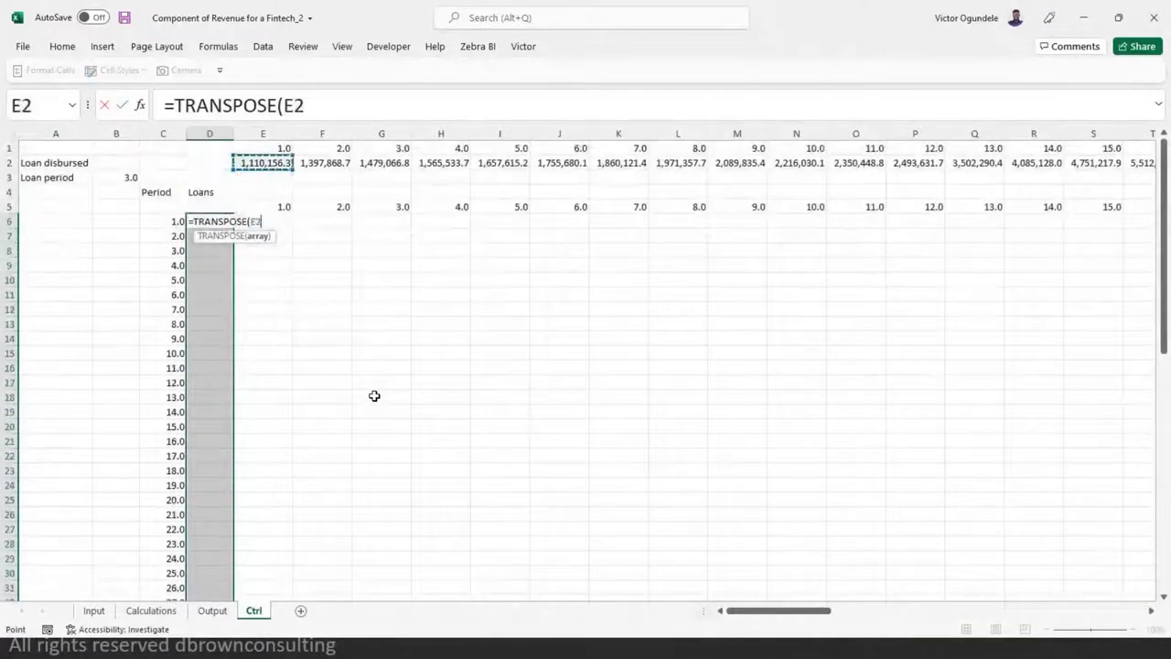
pyautogui.hotkey('ctrl', 'shift', 'Right')
pyautogui.write(')')
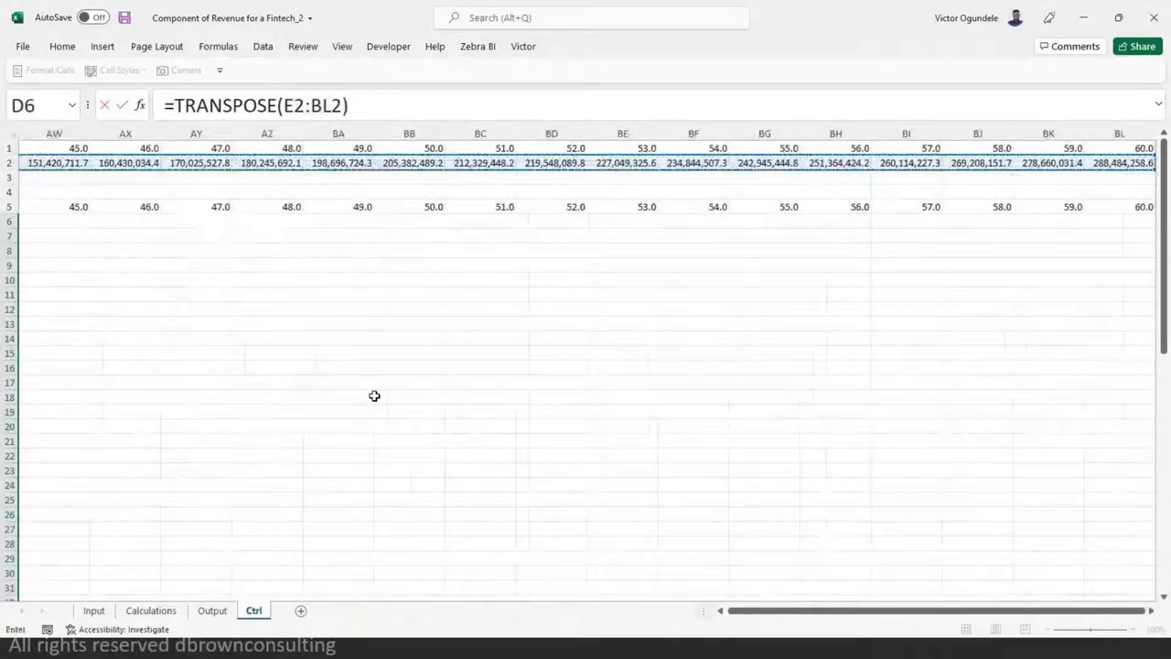
pyautogui.hotkey('ctrl', 'shift', 'Return')
# - Autofit column D so the transposed loan amounts are fully visible
pyautogui.press('Left')
pyautogui.press('Left')
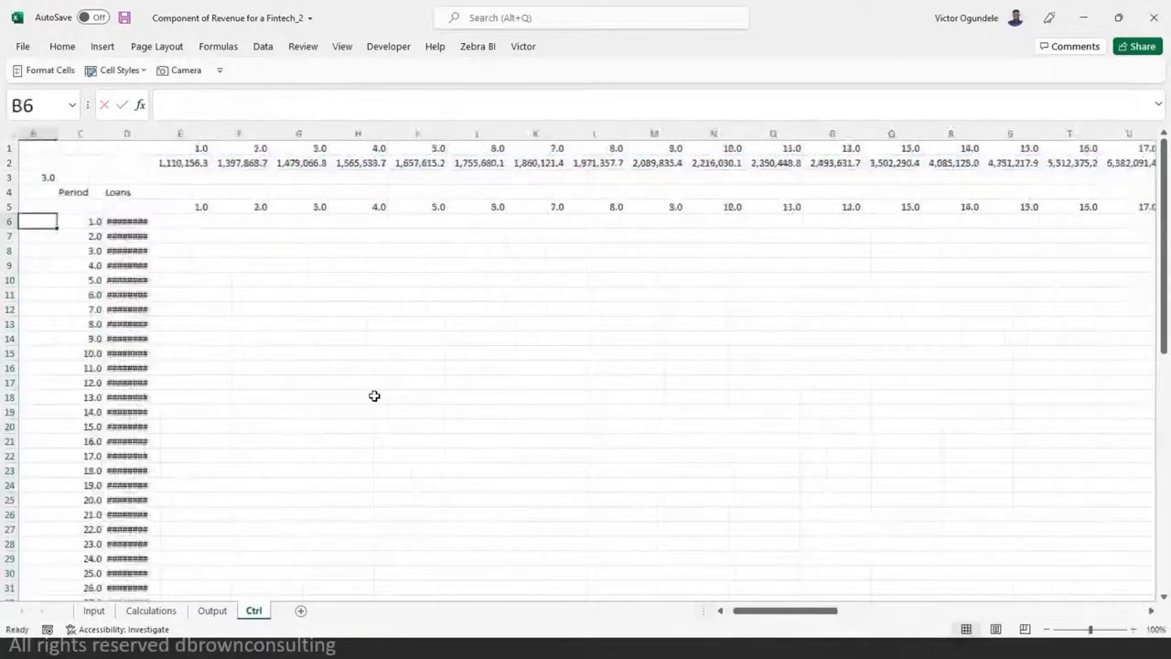
pyautogui.press('Right')
pyautogui.press('Right')
pyautogui.press('Down')
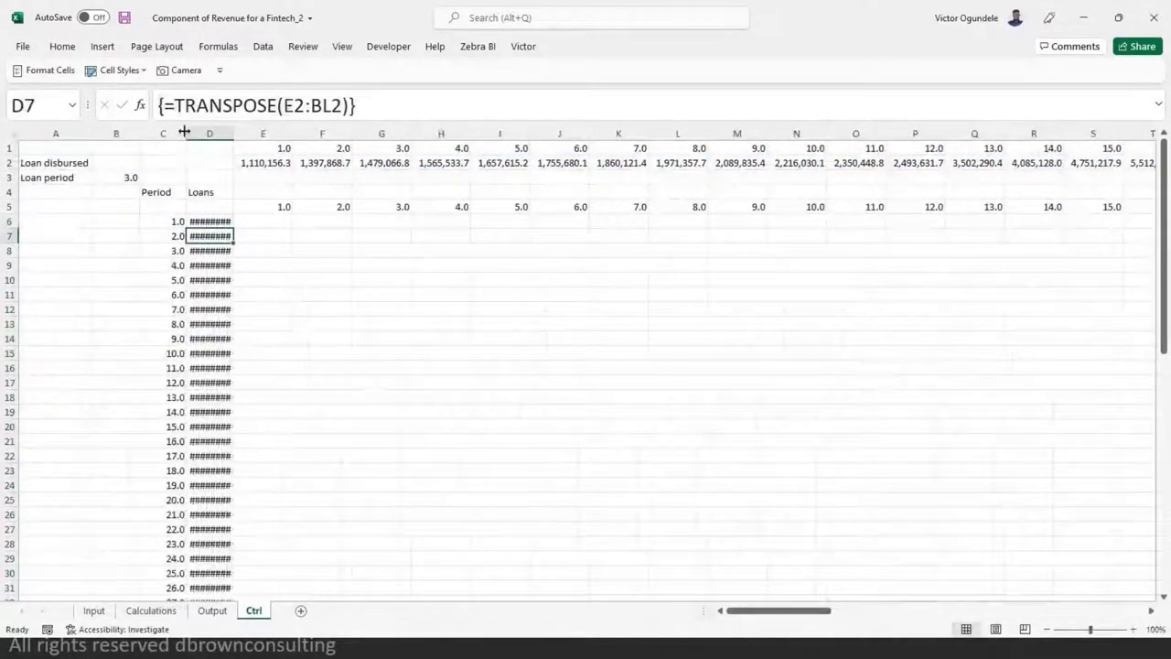
pyautogui.doubleClick(236, 131)
pyautogui.click(318, 350)
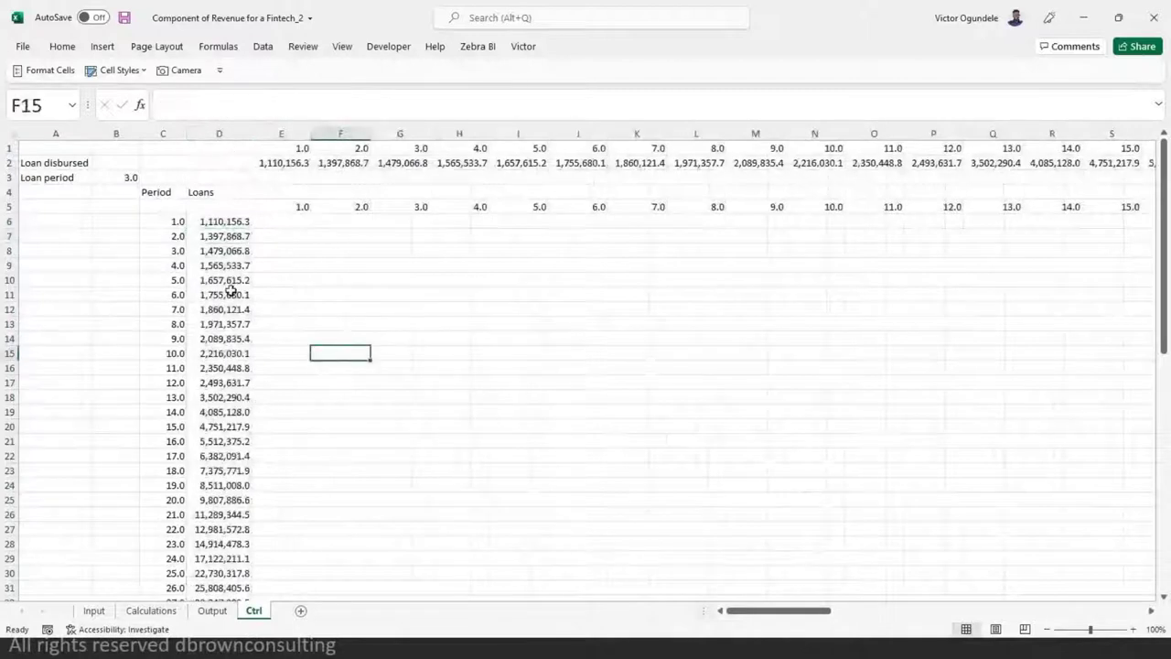
pyautogui.click(219, 222)
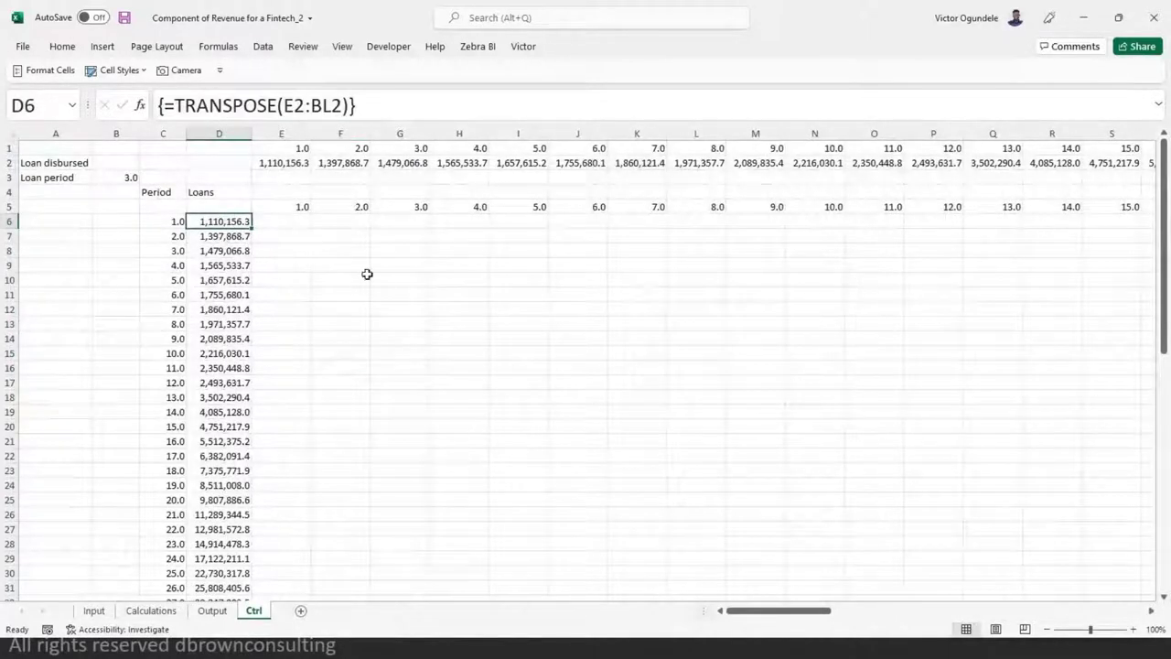
# - Enter 1 markers in the first loan's repayment cells, starting at E6
pyautogui.press('Right')
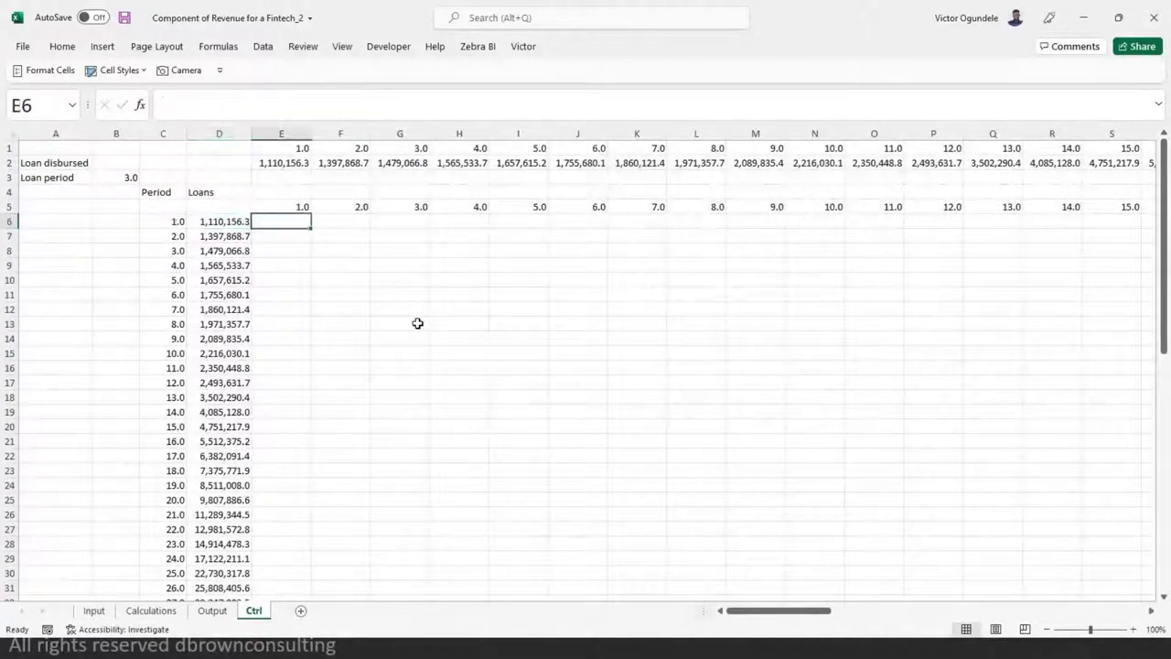
pyautogui.press('Right')
pyautogui.press('Right')
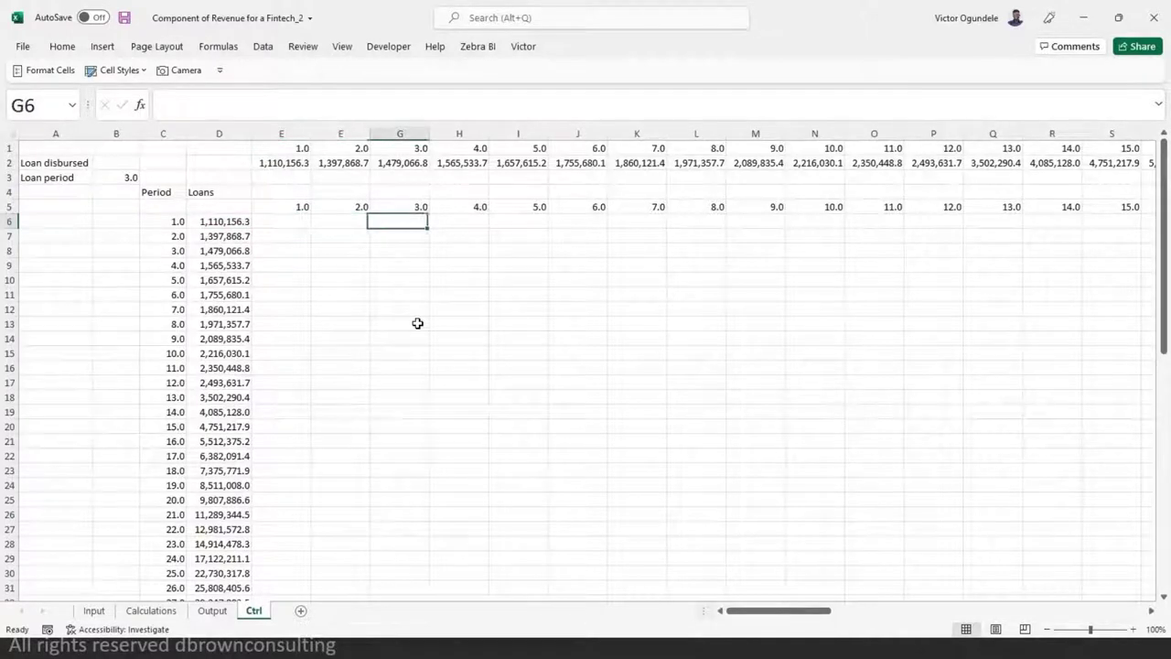
pyautogui.press('Down')
pyautogui.press('Up')
pyautogui.press('Left')
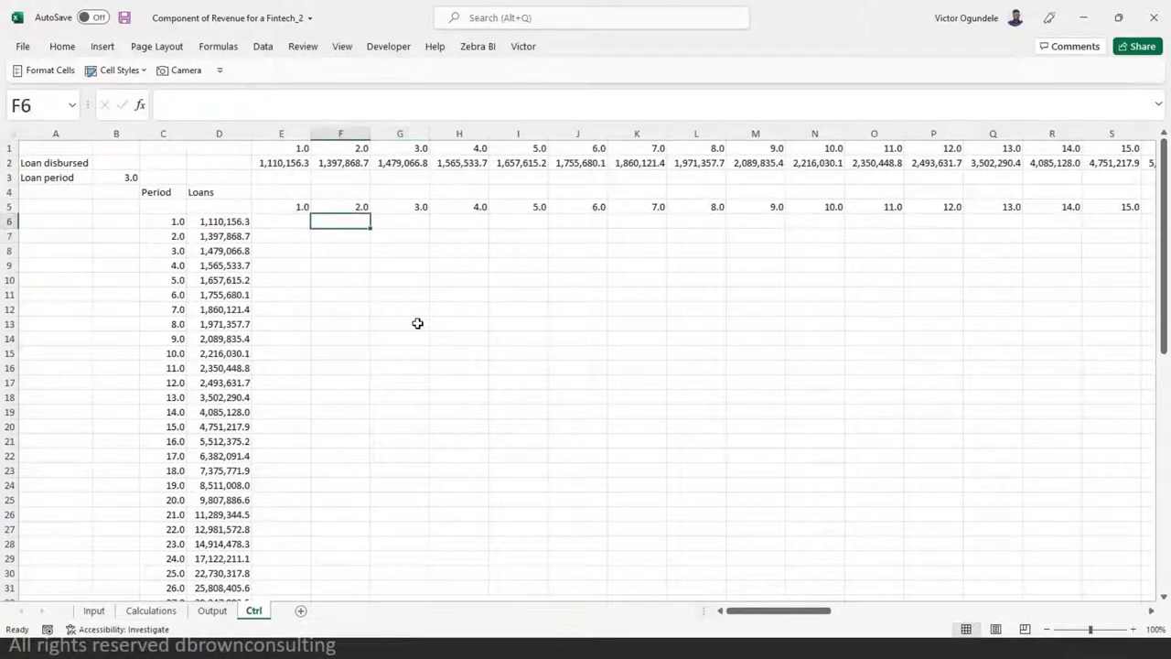
pyautogui.press('Left')
pyautogui.write('1')
pyautogui.press('Right')
pyautogui.write('1')
pyautogui.press('Right')
# - Type 1 into F7:H7 for the second loan's three repayment periods
pyautogui.write('1')
pyautogui.press('Return')
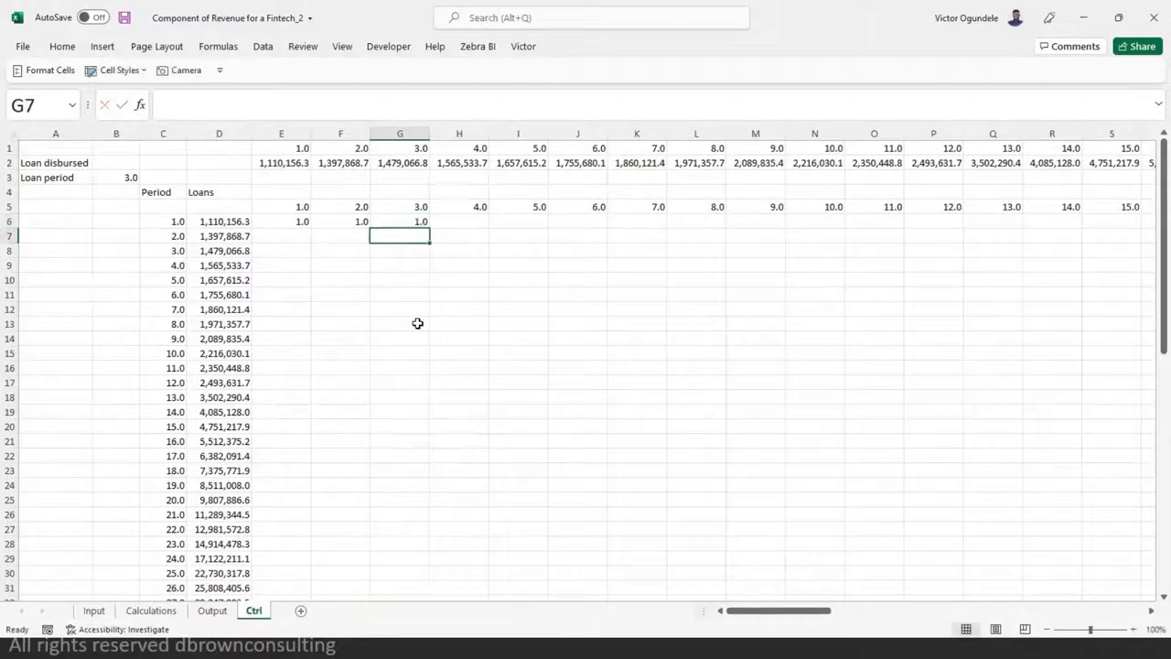
pyautogui.press('Left')
pyautogui.write('1')
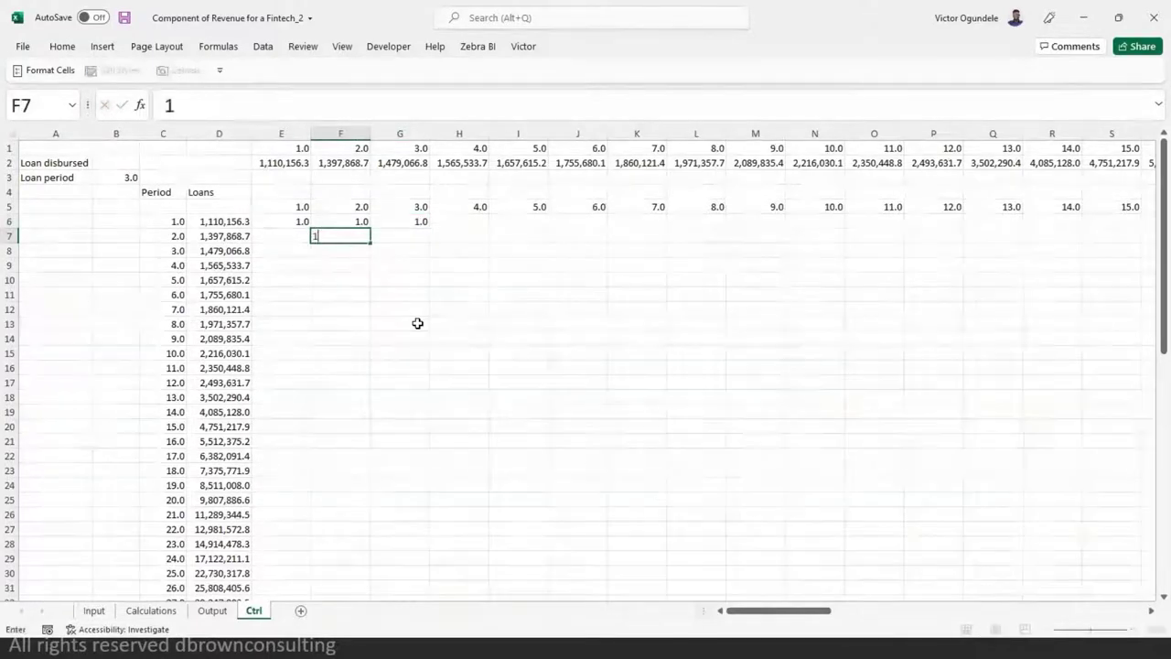
pyautogui.press('Right')
pyautogui.write('1')
pyautogui.press('Right')
pyautogui.write('1')
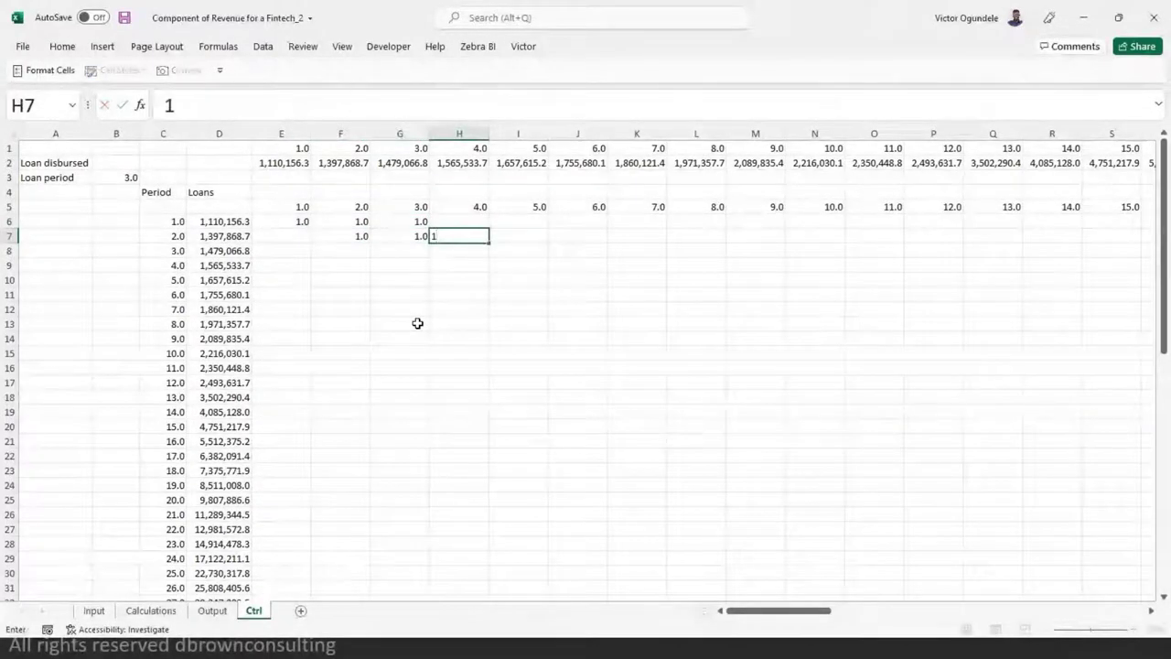
pyautogui.press('Return')
# - Place 1 markers in G8:I8 and H9:J9 for the third and fourth loans
pyautogui.press('Left')
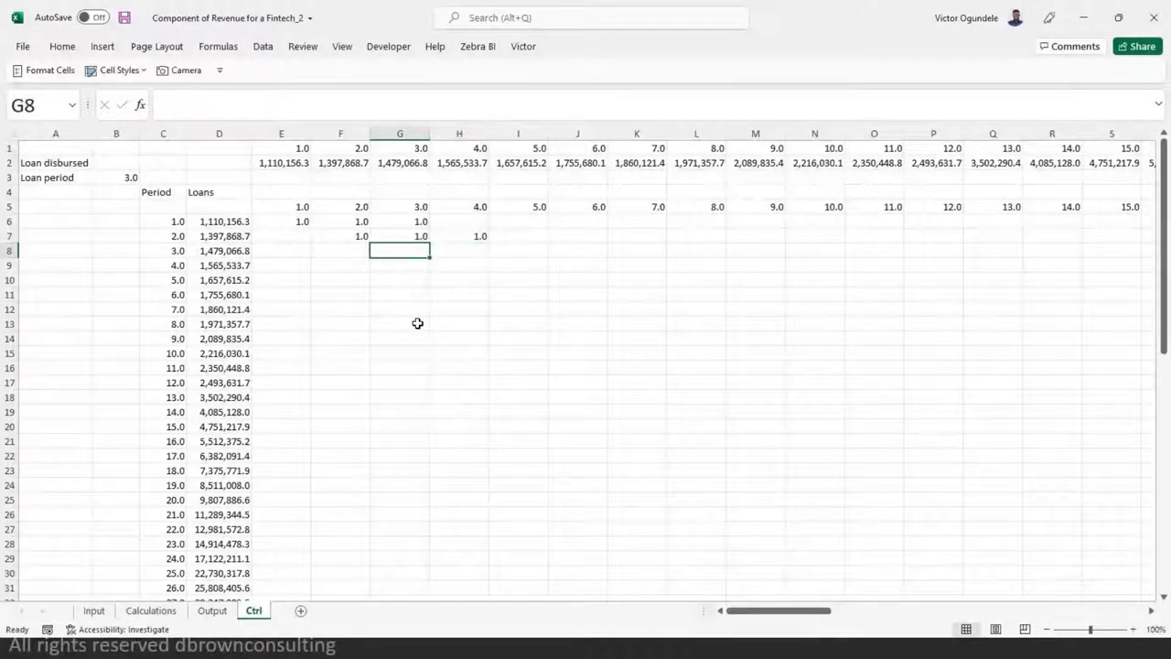
pyautogui.write('1')
pyautogui.press('Right')
pyautogui.write('1')
pyautogui.press('Right')
pyautogui.write('1')
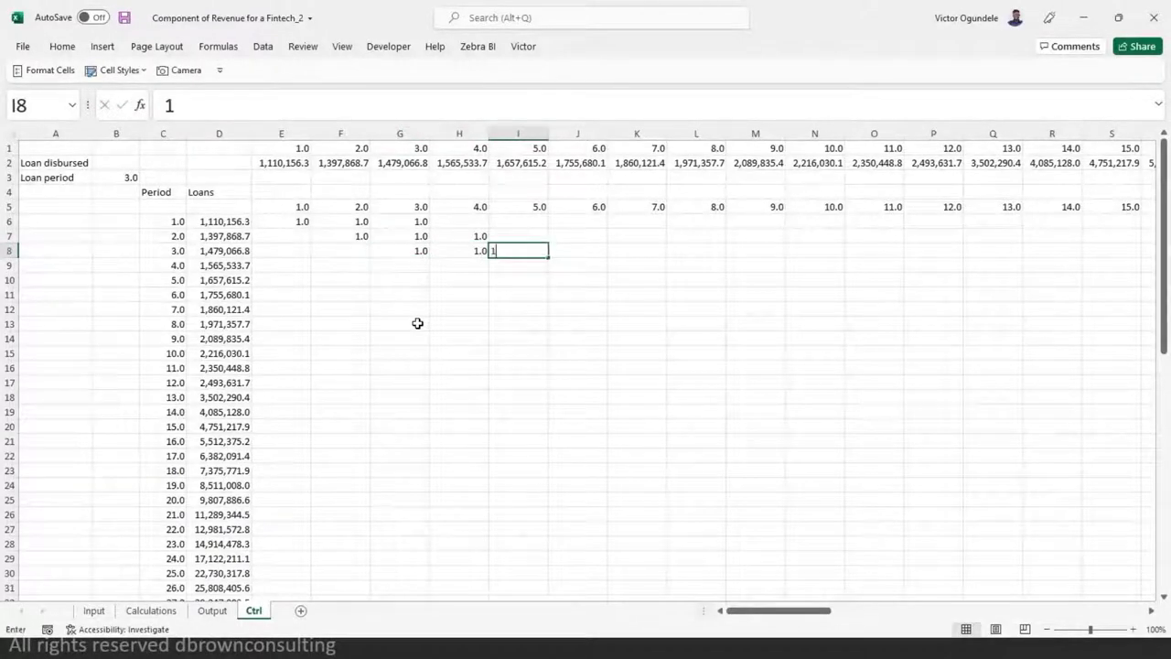
pyautogui.press('Left')
pyautogui.press('Down')
pyautogui.write('1')
pyautogui.press('Right')
# - Mark the fifth loan's I10:K10 periods with 1s, then start selecting the grid from E6
pyautogui.write('1')
pyautogui.press('Right')
pyautogui.write('1')
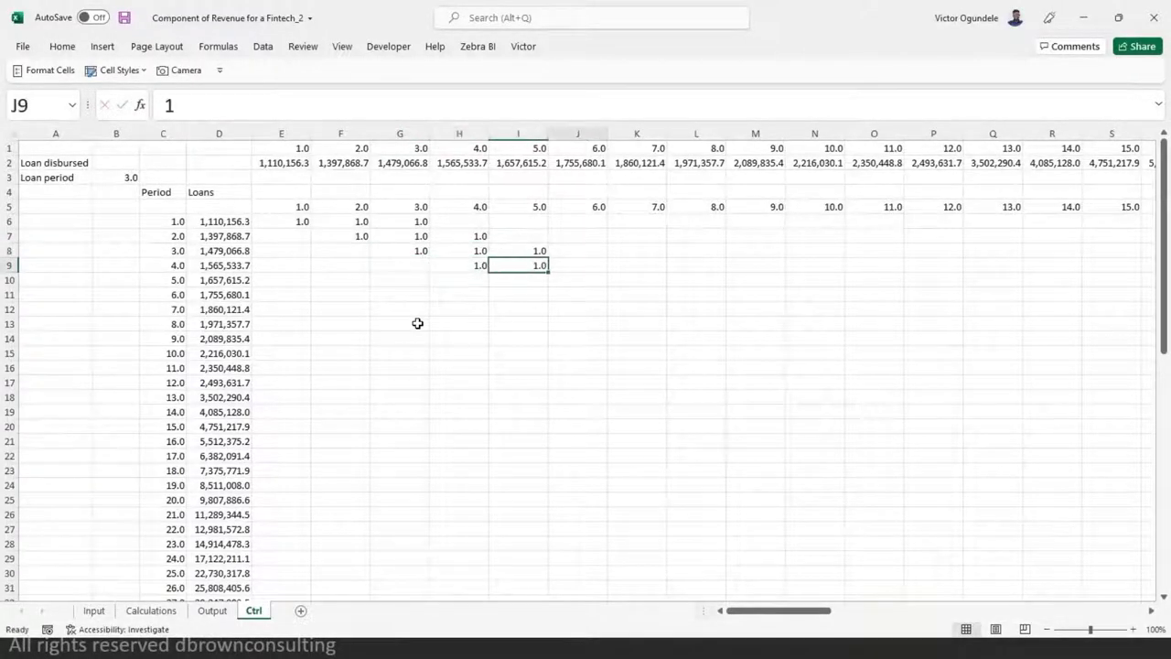
pyautogui.press('Return')
pyautogui.press('Left')
pyautogui.write('1')
pyautogui.press('Right')
pyautogui.write('1')
pyautogui.press('Right')
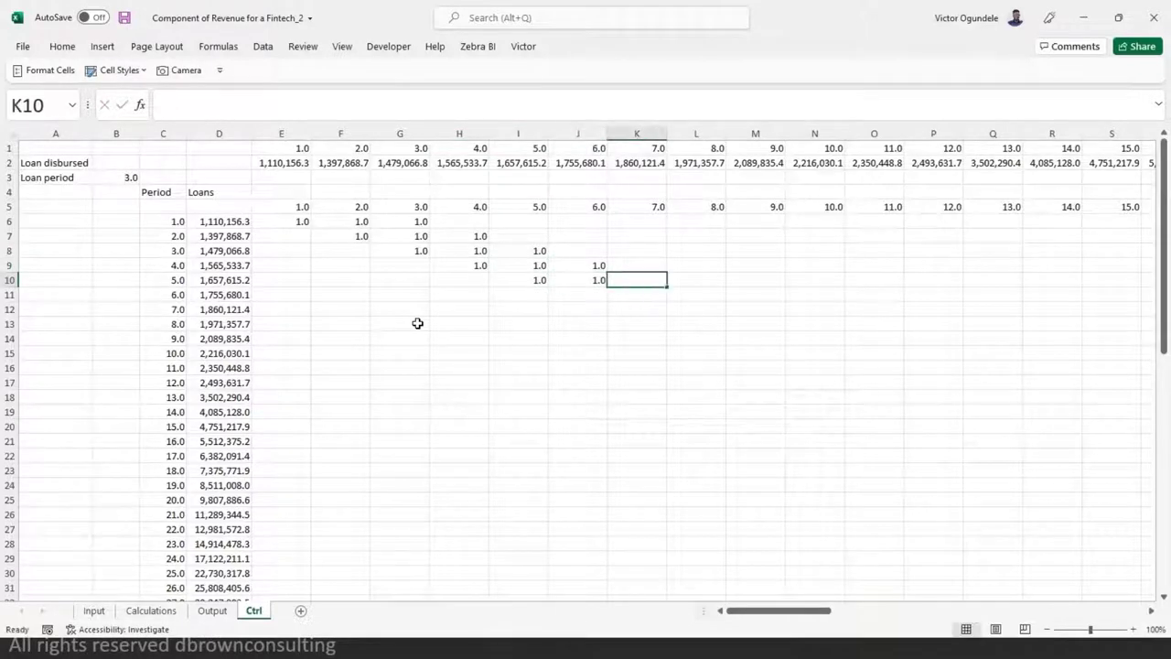
pyautogui.write('1')
pyautogui.press('Return')
pyautogui.press('Left')
pyautogui.press('Left')
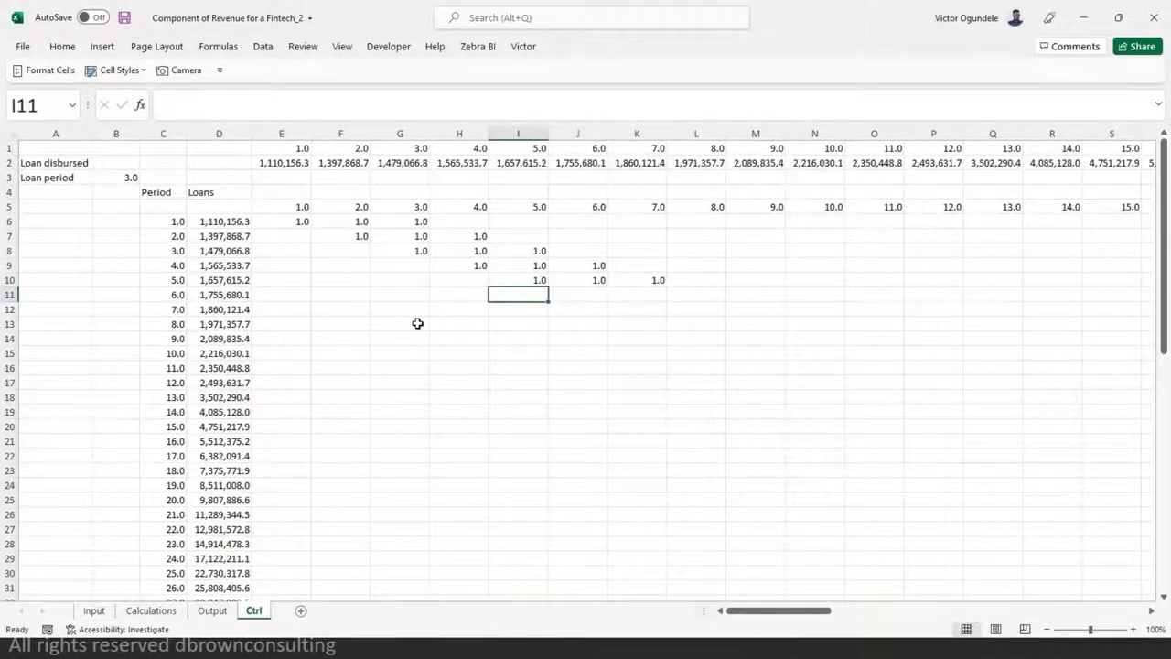
pyautogui.press('Up')
pyautogui.press('Up')
pyautogui.press('Up')
pyautogui.press('Up')
pyautogui.press('Up')
pyautogui.press('Left')
pyautogui.press('Left')
pyautogui.press('Left')
pyautogui.press('Left')
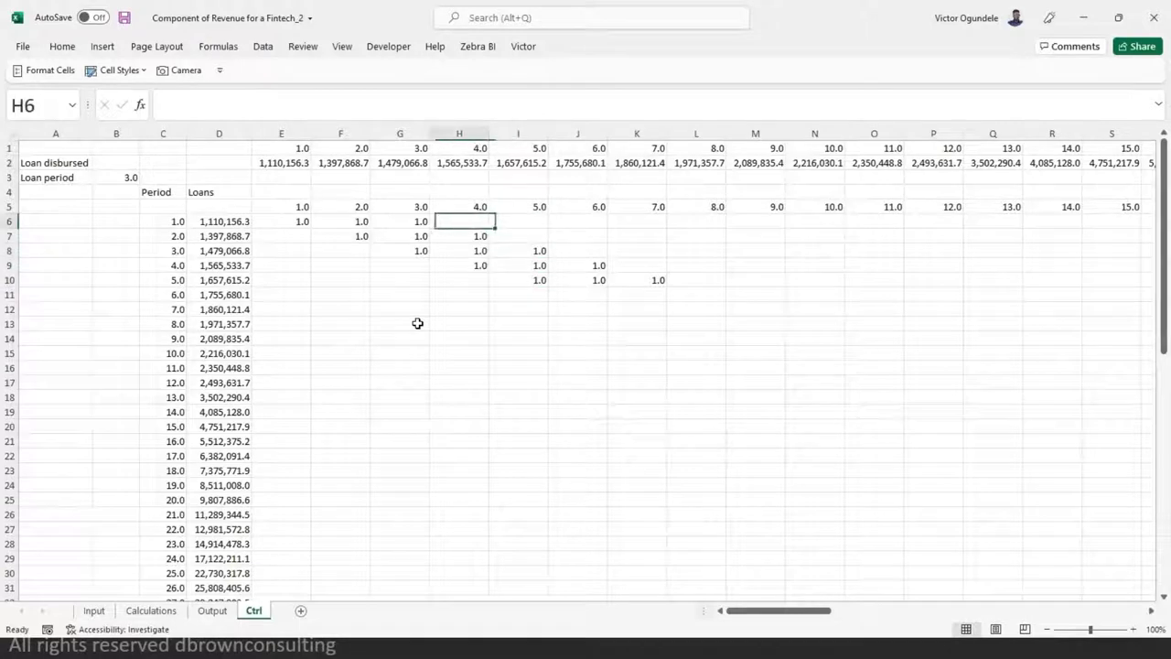
pyautogui.hotkey('shift', 'Right')
pyautogui.hotkey('shift', 'Right')
pyautogui.hotkey('shift', 'Right')
# - Clear the trial 1.0 markers from E6:K11
pyautogui.hotkey('shift', 'Right')
pyautogui.hotkey('shift', 'Right')
pyautogui.hotkey('shift', 'Down')
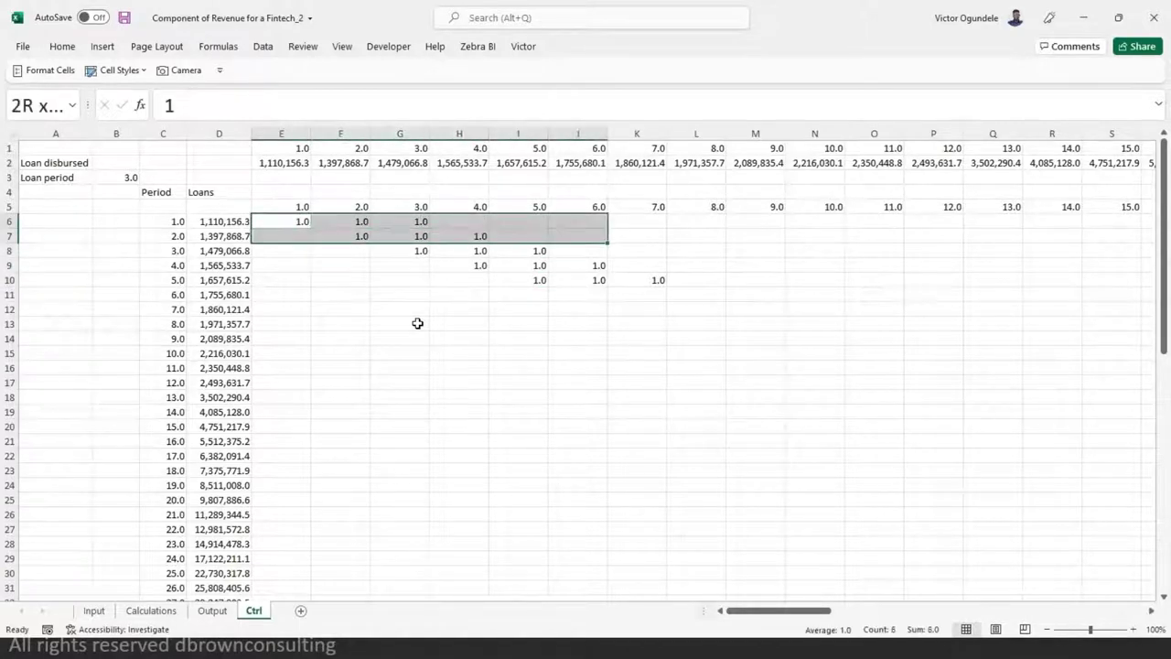
pyautogui.hotkey('shift', 'Down')
pyautogui.hotkey('shift', 'Down')
pyautogui.hotkey('shift', 'Down')
pyautogui.hotkey('shift', 'Right')
pyautogui.hotkey('shift', 'Down')
pyautogui.press('Delete')
pyautogui.hotkey('alt', 'h')
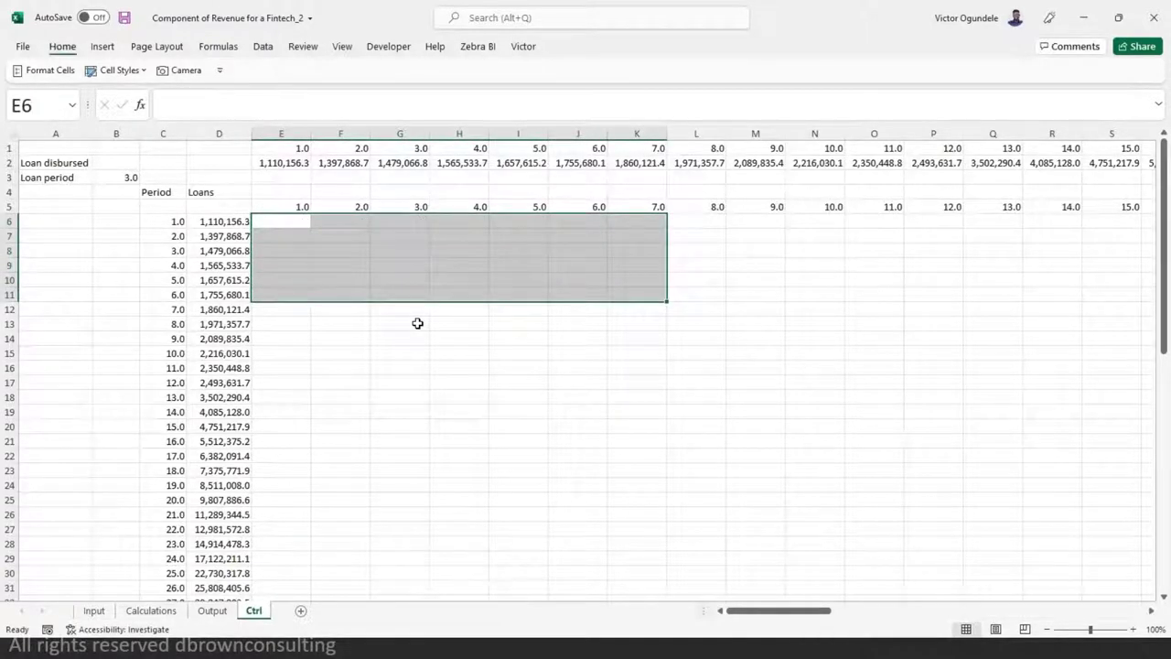
pyautogui.press('Escape')
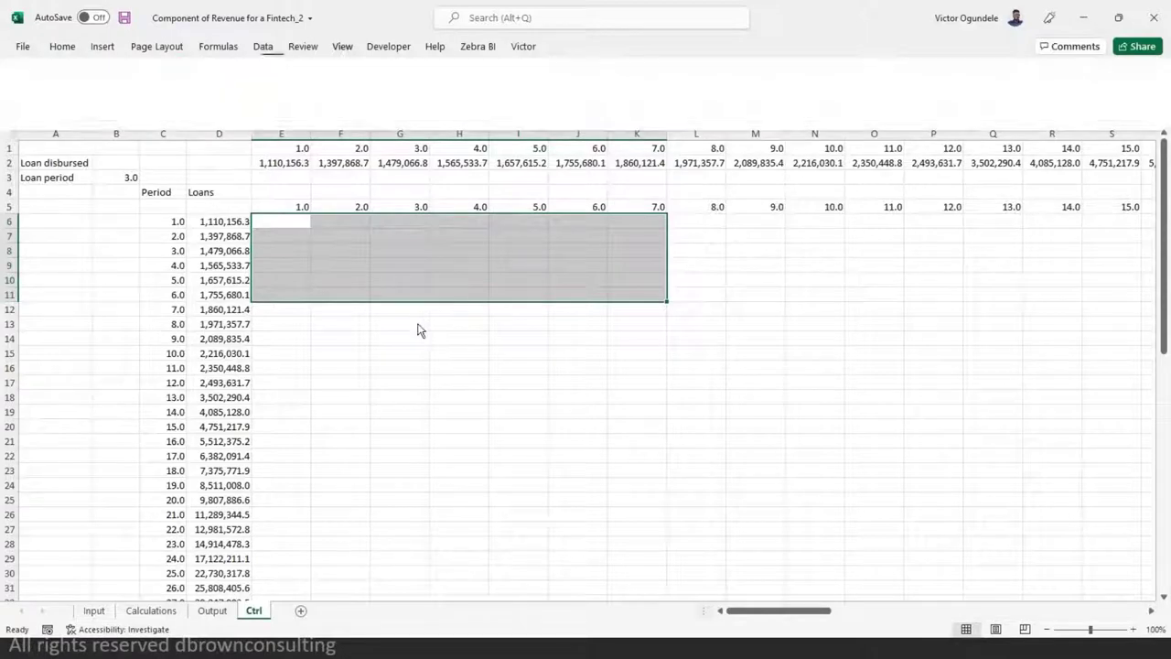
# - Add a bottom border under the row 5 period numbers, E5:BL5
pyautogui.click(247, 207)
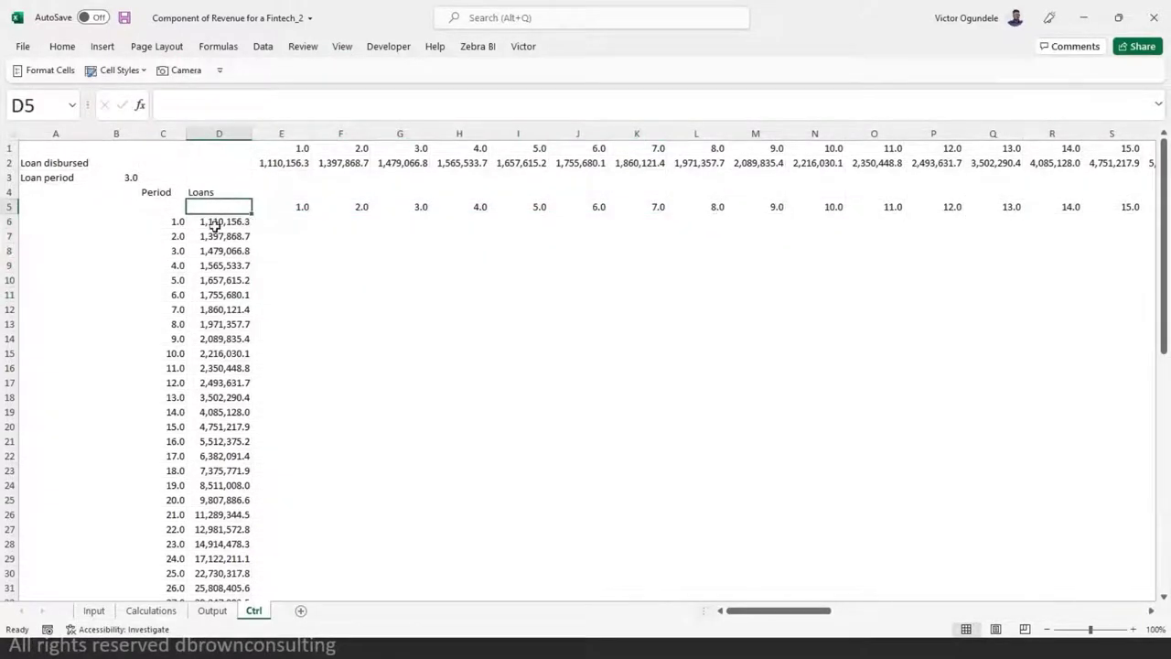
pyautogui.click(285, 219)
pyautogui.click(286, 212)
pyautogui.hotkey('ctrl', 'shift', 'Right')
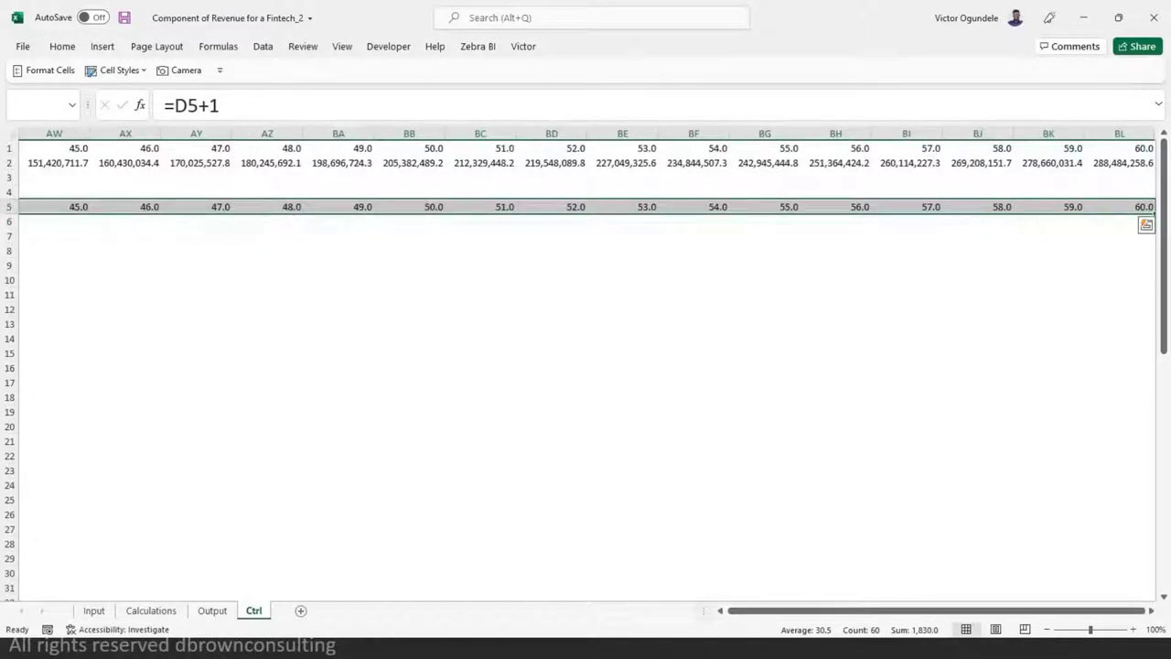
pyautogui.click(51, 71)
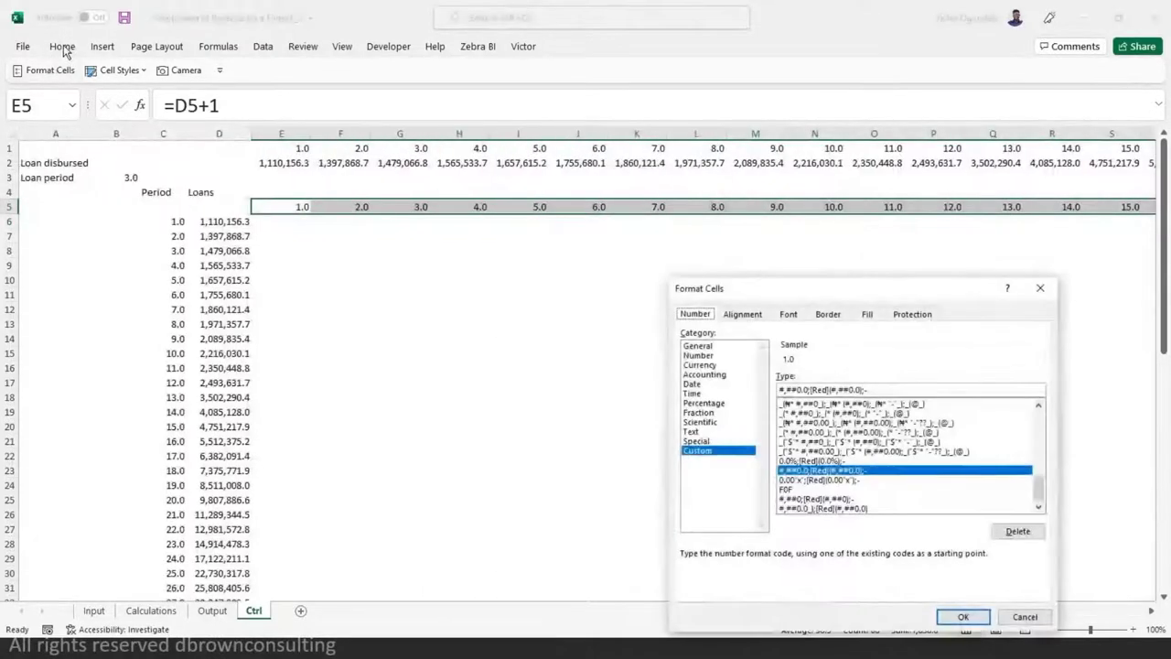
pyautogui.press('Escape')
pyautogui.click(62, 46)
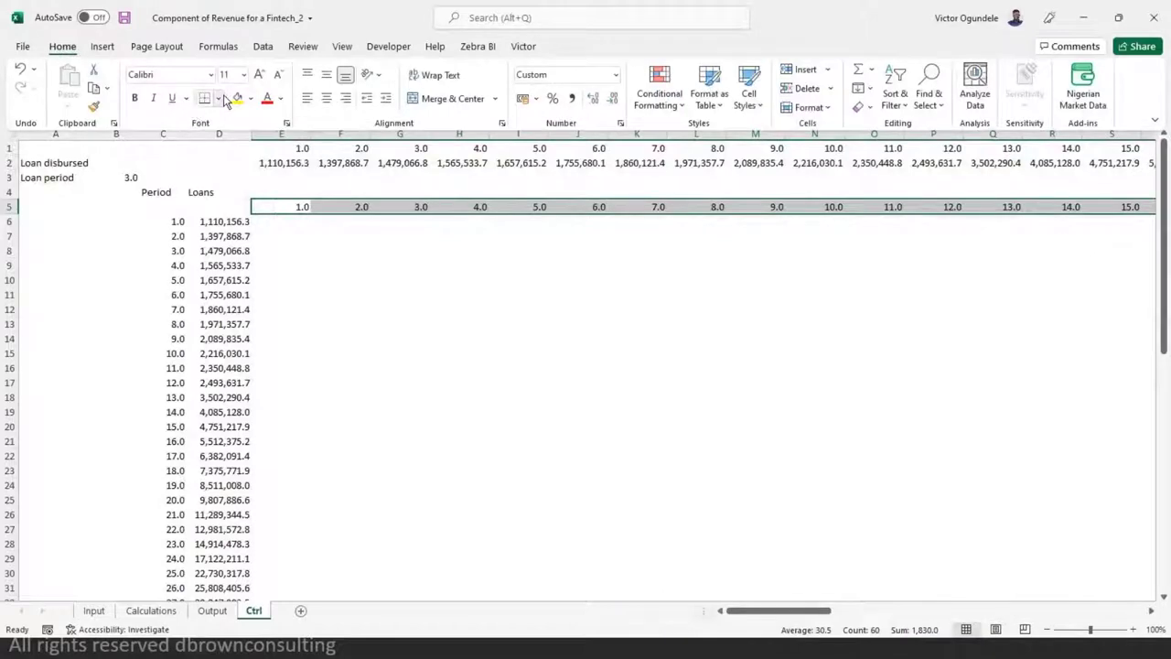
pyautogui.click(219, 98)
pyautogui.click(240, 306)
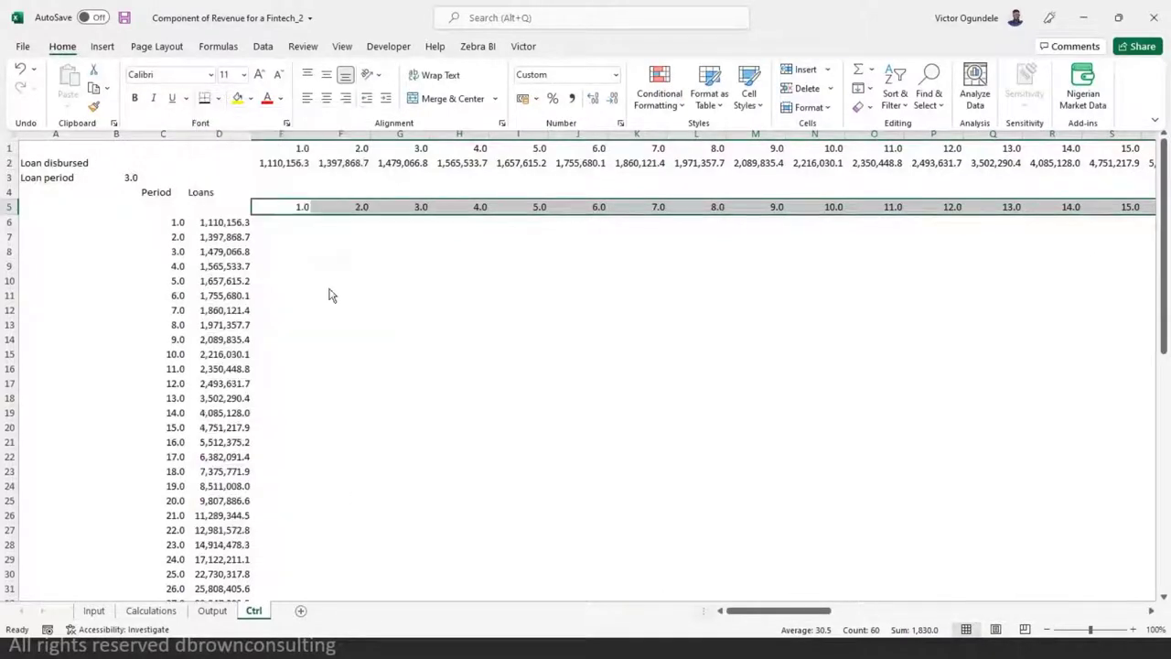
# - Give the Loans column D6:D65 a right border
pyautogui.click(245, 236)
pyautogui.click(243, 222)
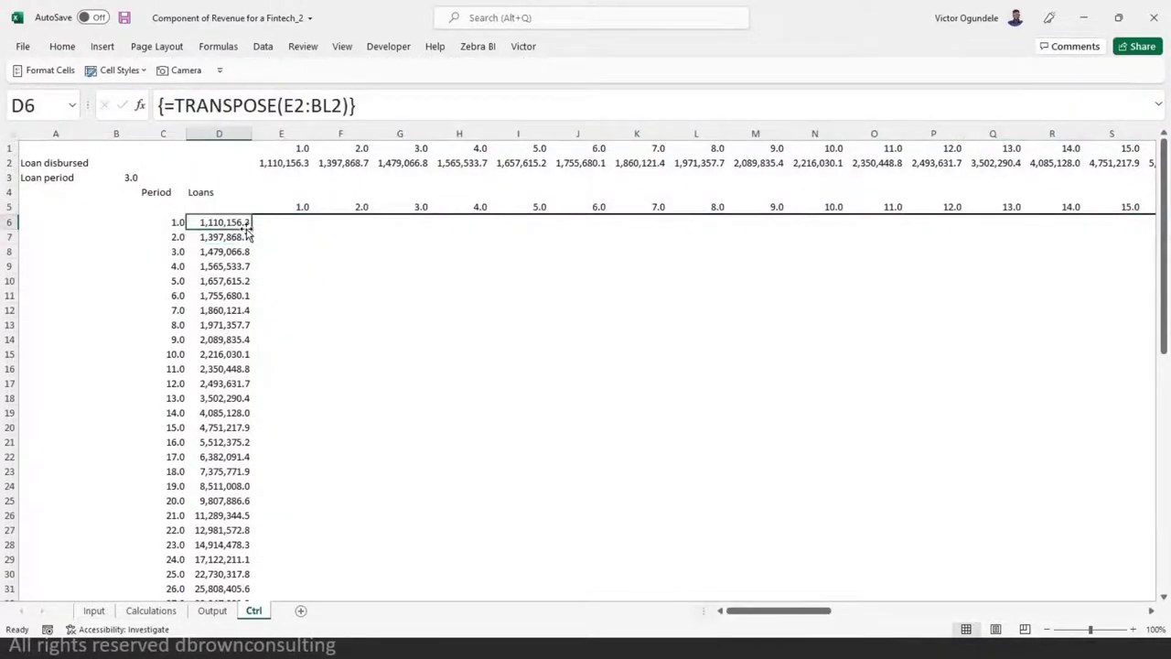
pyautogui.hotkey('ctrl', 'shift', 'Down')
pyautogui.click(60, 46)
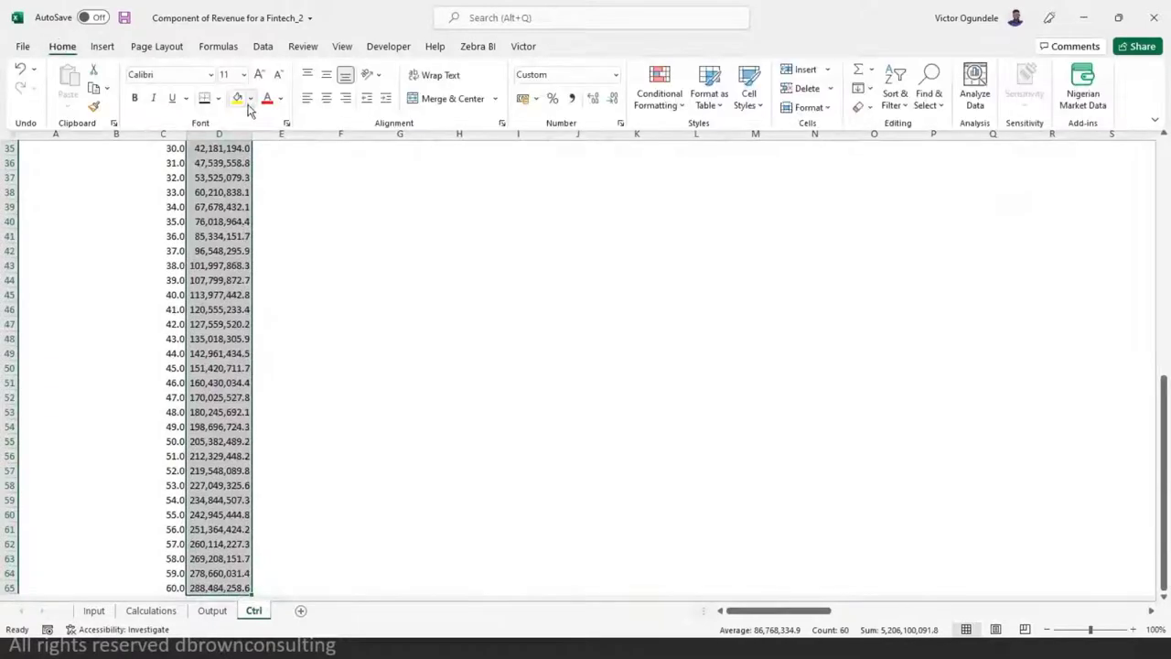
pyautogui.click(220, 97)
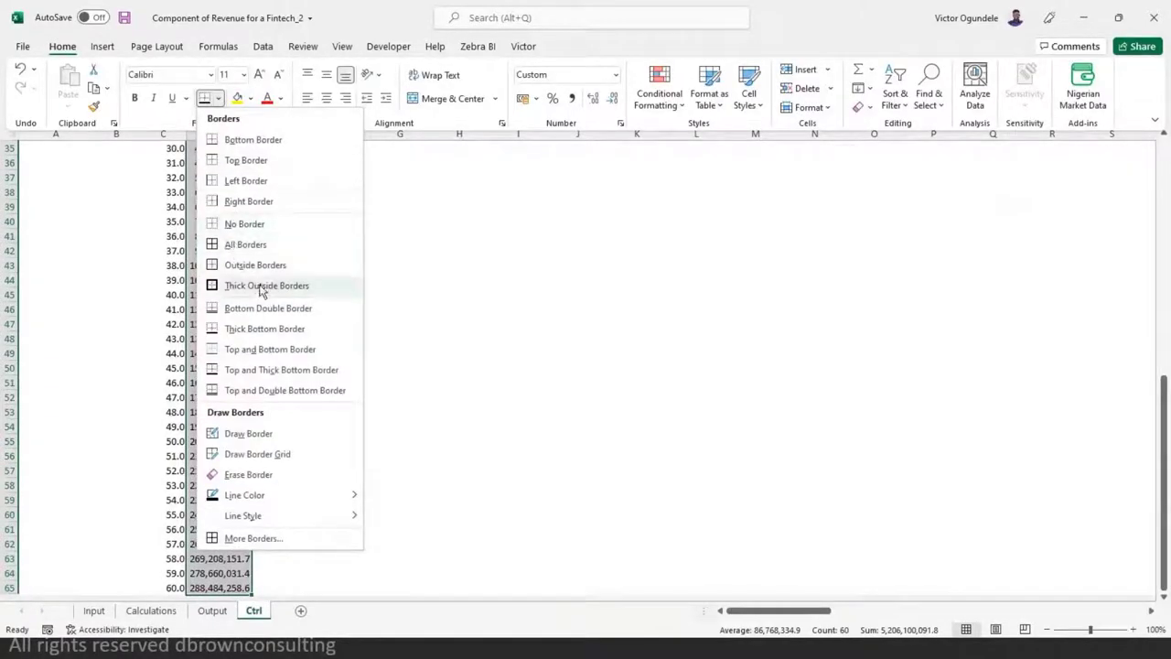
pyautogui.click(231, 200)
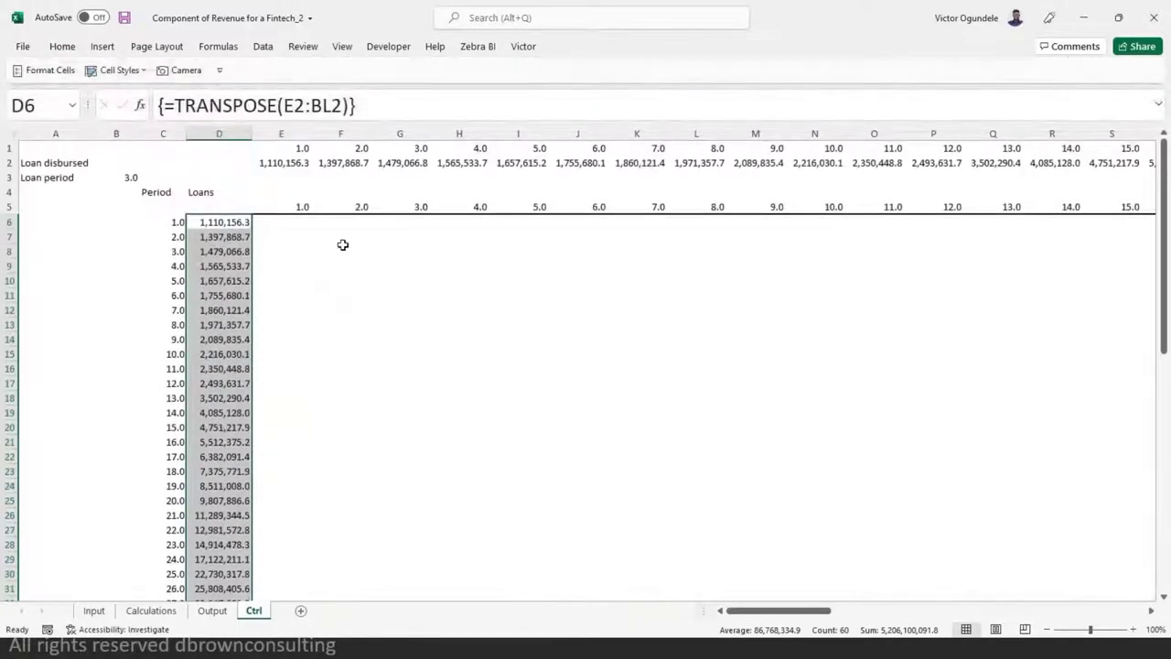
pyautogui.click(342, 249)
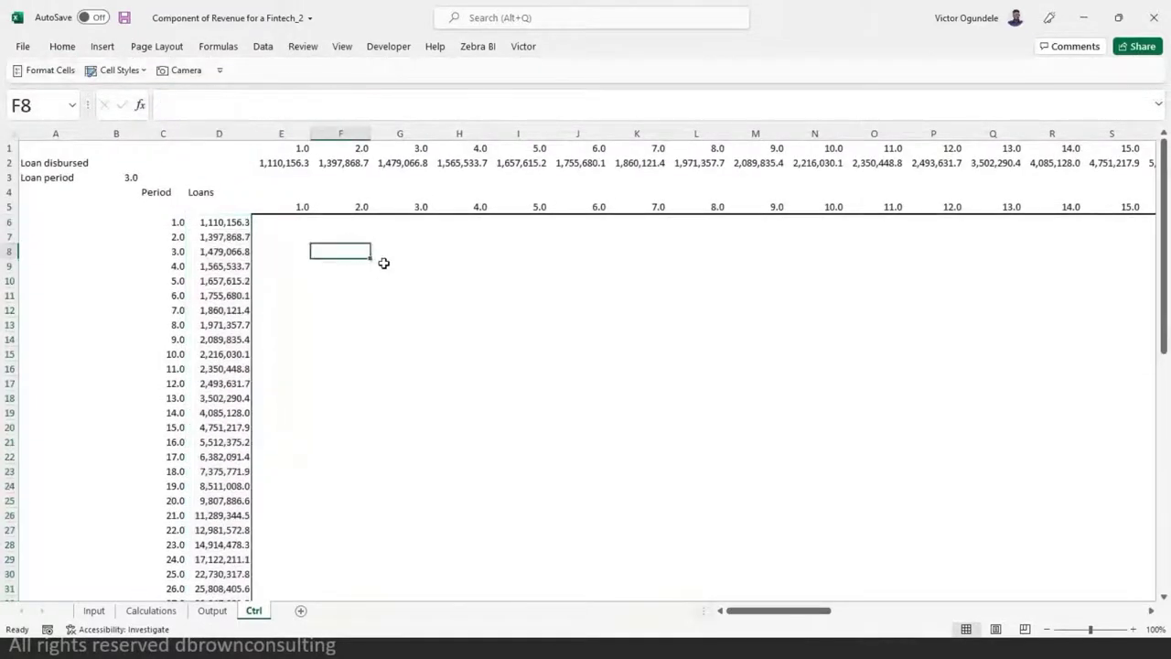
# - Zoom to 145% and begin E6's formula with =AND( from autocomplete
pyautogui.click(294, 223)
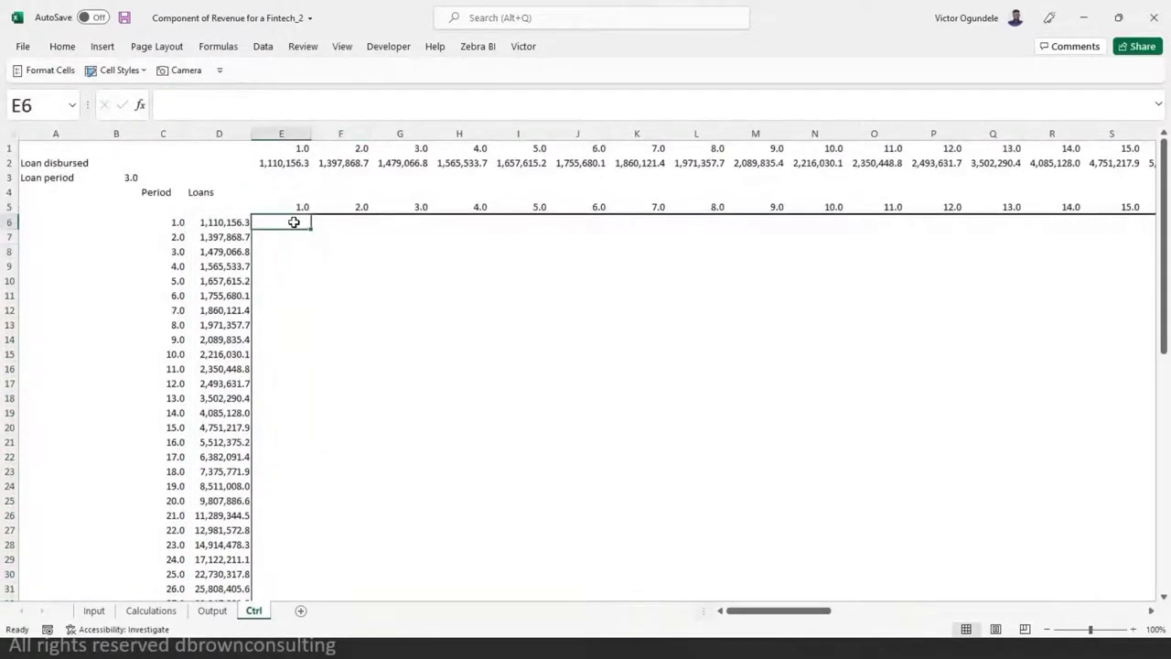
pyautogui.keyDown('ctrl'); pyautogui.scroll(2, 387, 284); pyautogui.keyUp('ctrl')
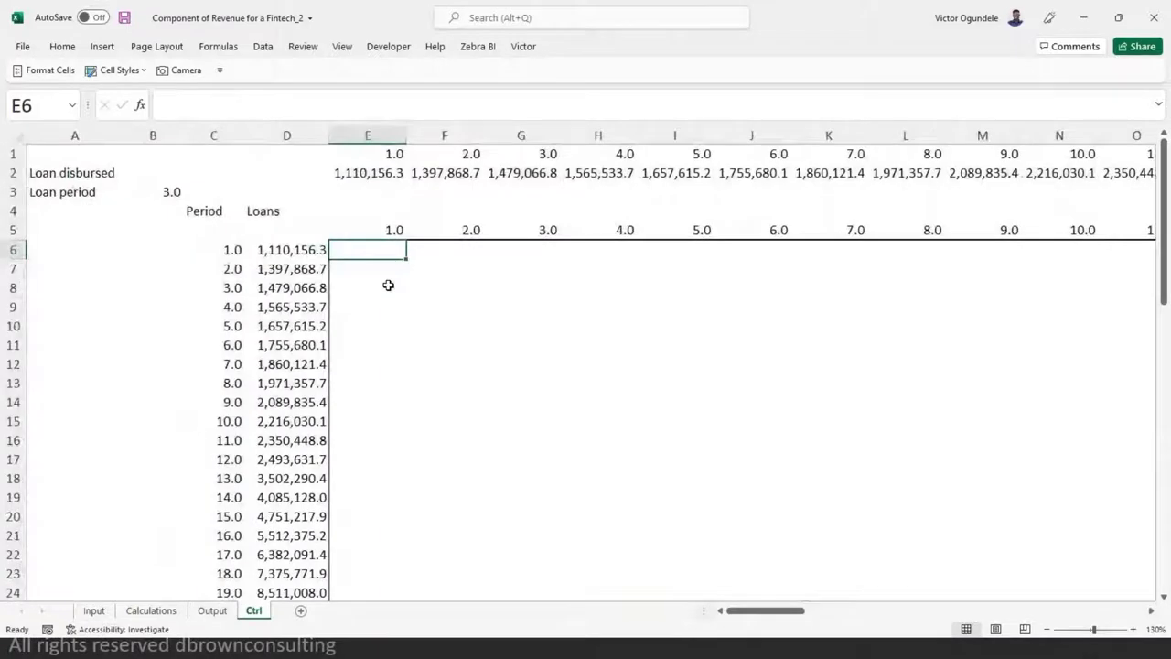
pyautogui.keyDown('ctrl'); pyautogui.scroll(1, 388, 285); pyautogui.keyUp('ctrl')
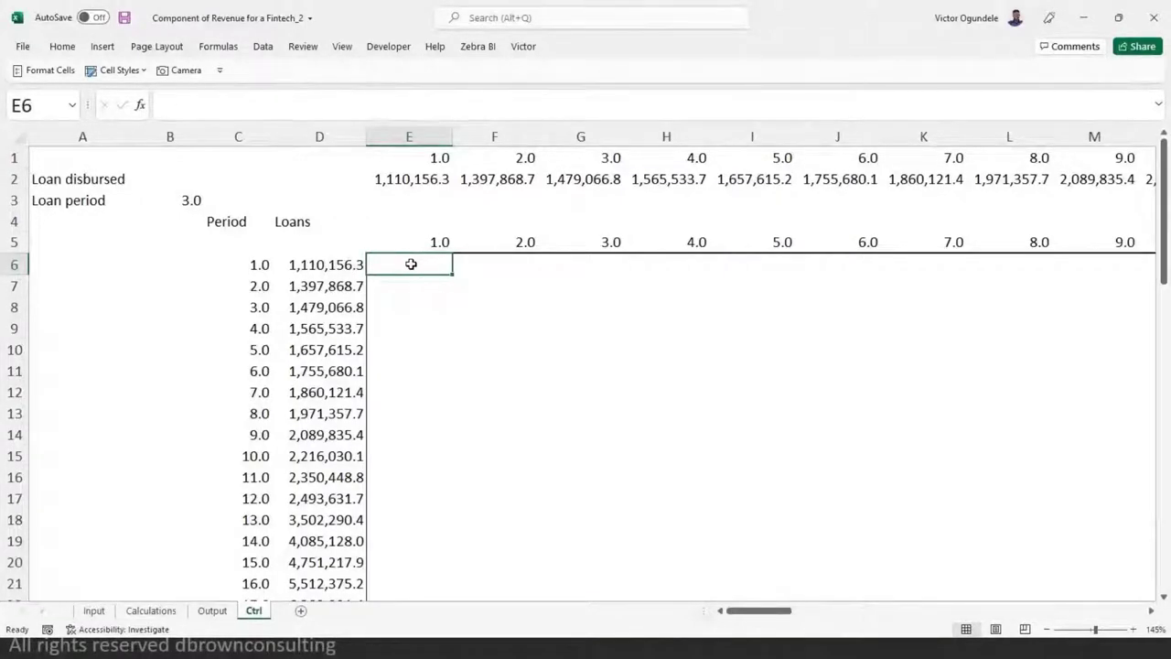
pyautogui.write('=and')
pyautogui.press('Tab')
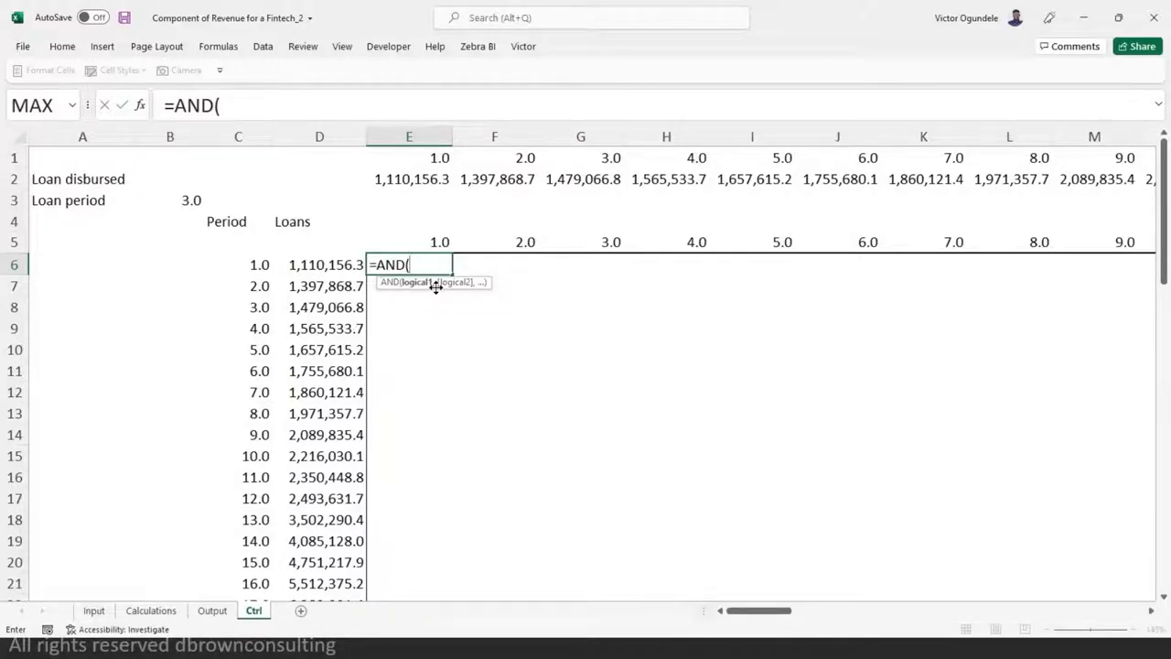
# - Build =AND(E$5>=$C6) in E6 with F4-anchored references
pyautogui.click(434, 240)
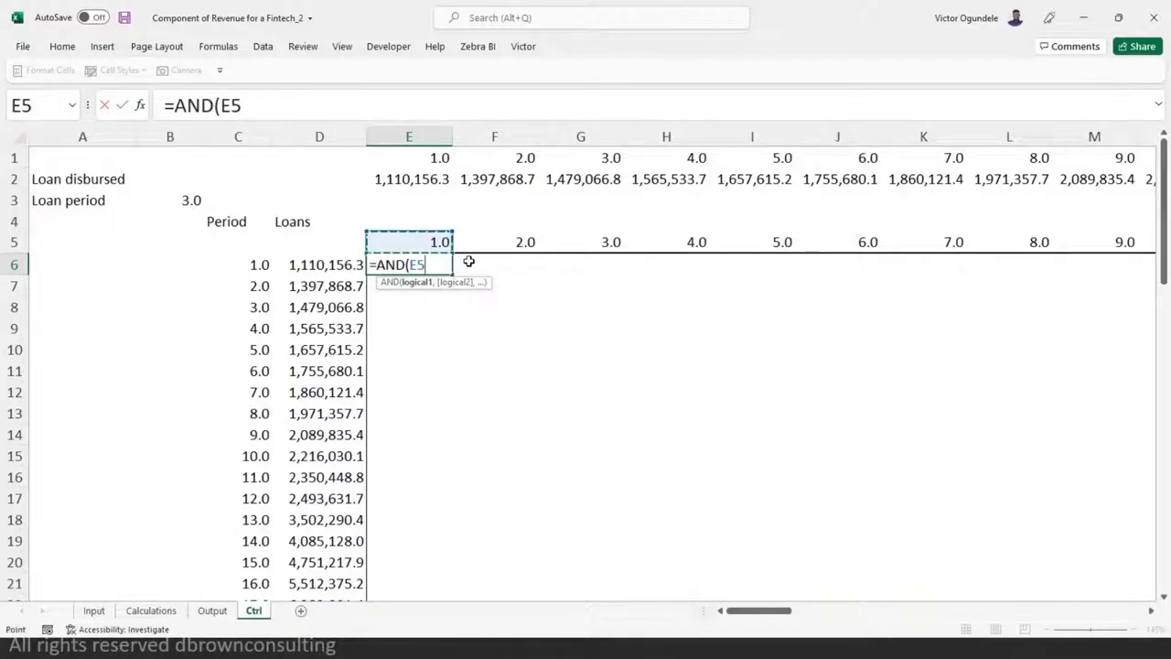
pyautogui.press('F4')
pyautogui.press('F4')
pyautogui.write('>')
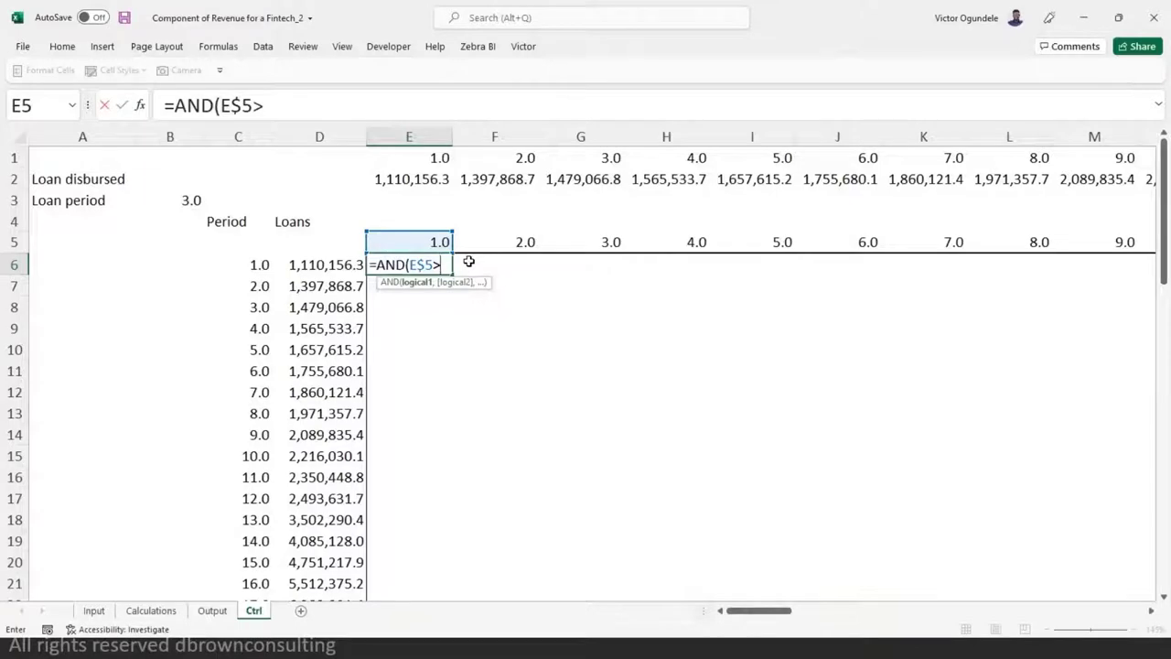
pyautogui.write('=')
pyautogui.click(259, 265)
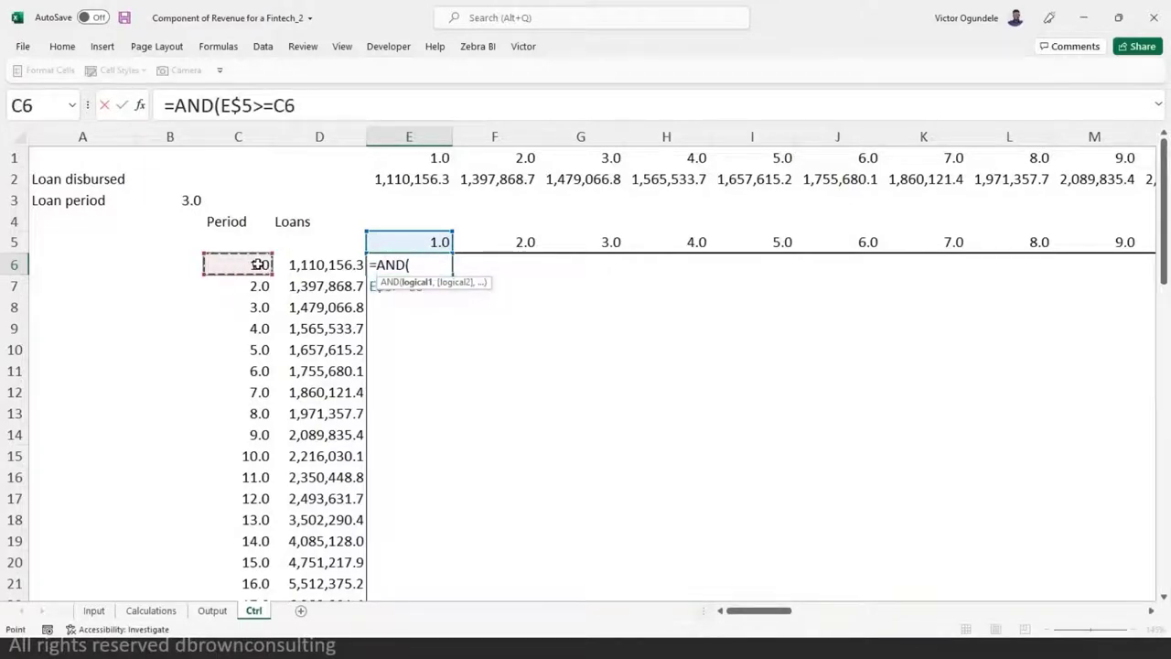
pyautogui.press('F4')
pyautogui.press('F4')
pyautogui.press('F4')
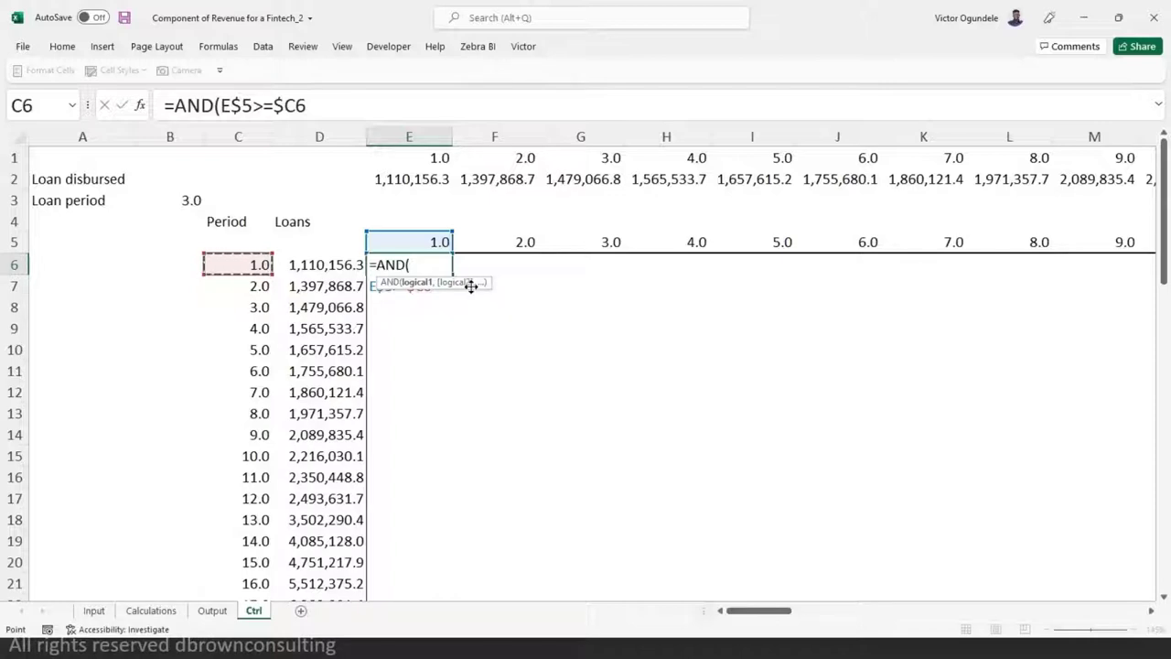
pyautogui.moveTo(470, 282); pyautogui.dragTo(476, 326)
pyautogui.write(')')
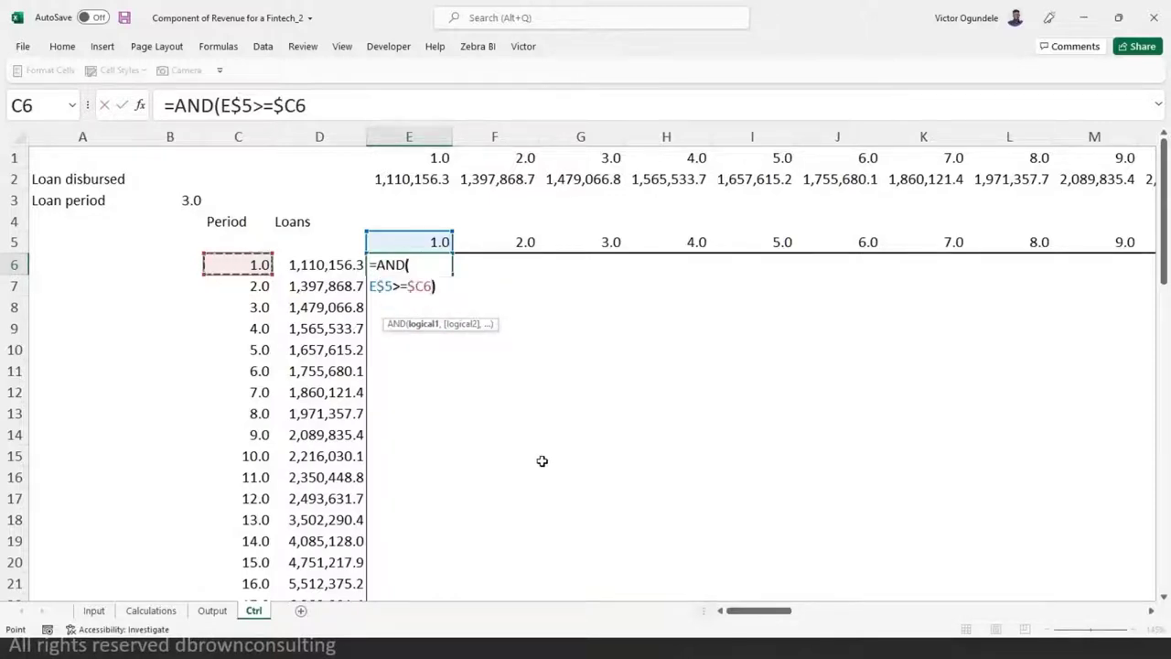
pyautogui.hotkey('ctrl', 'Return')
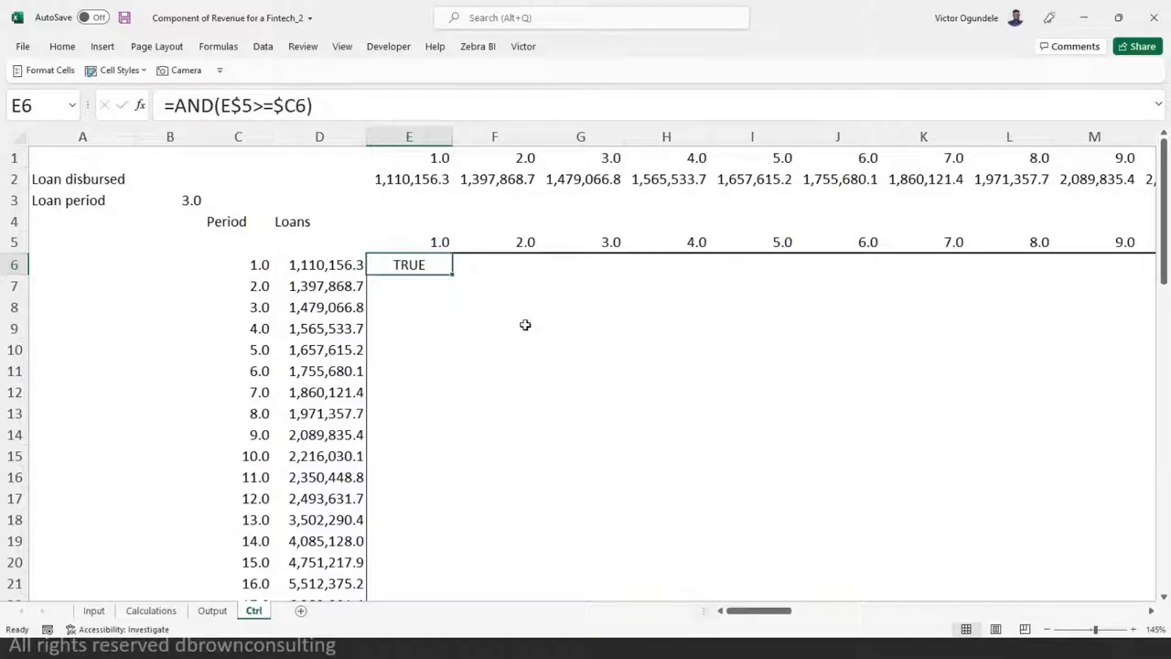
# - Check the E5 and C6 values feeding E6's formula and reconfirm it
pyautogui.click(431, 242)
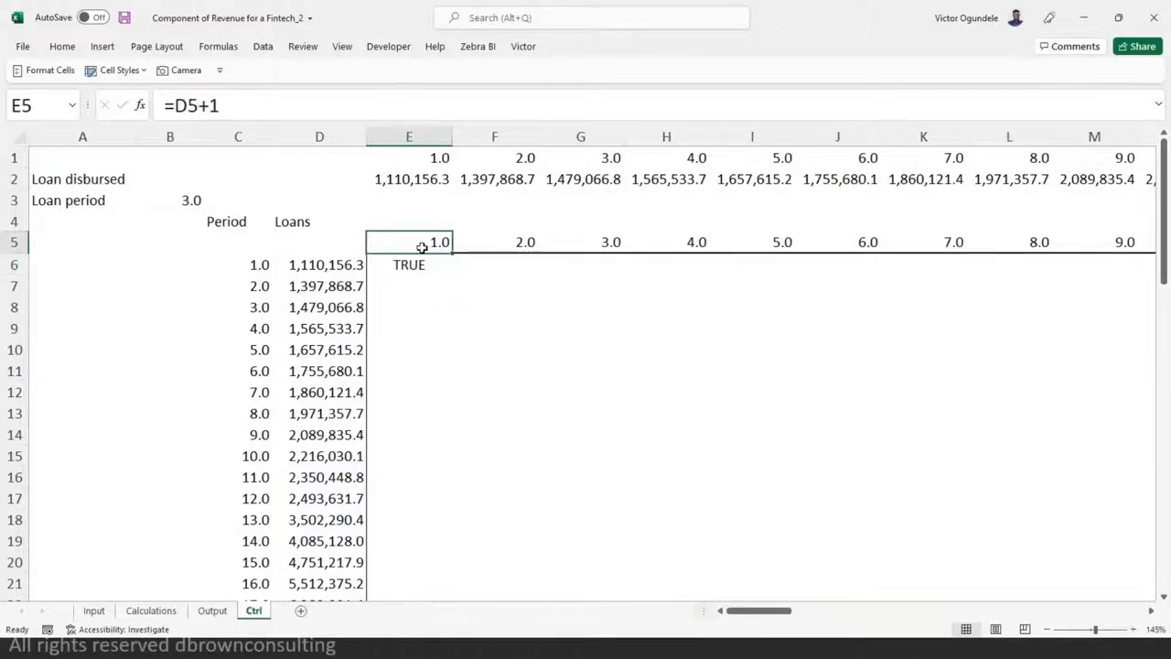
pyautogui.click(416, 264)
pyautogui.hotkey('alt', 'h')
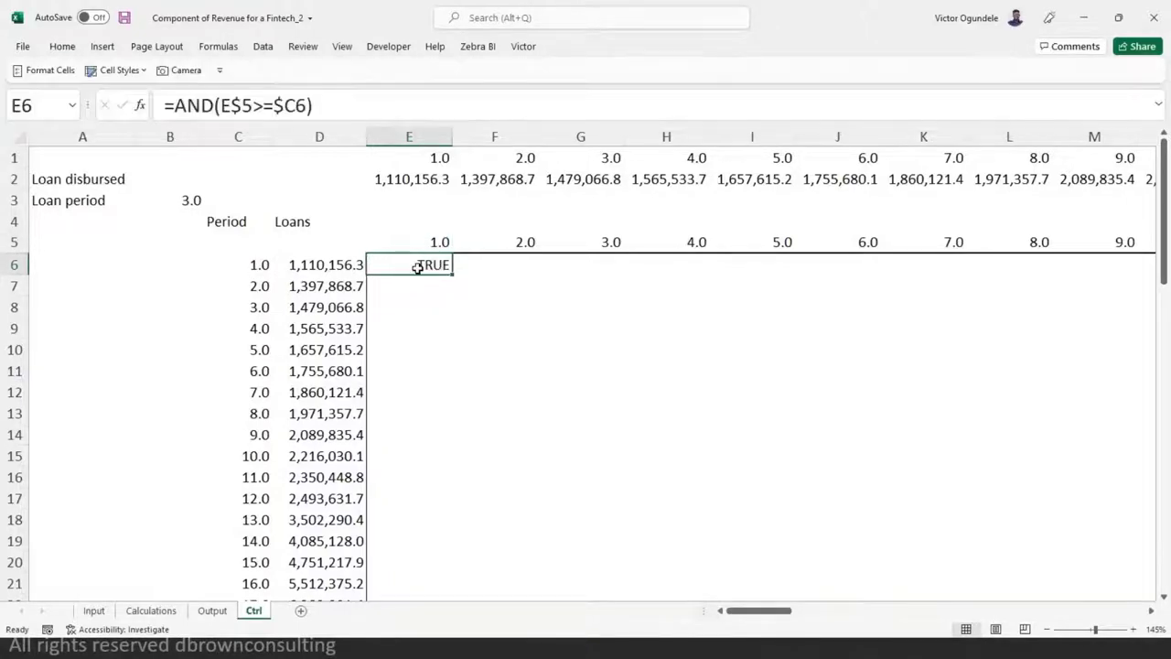
pyautogui.click(431, 241)
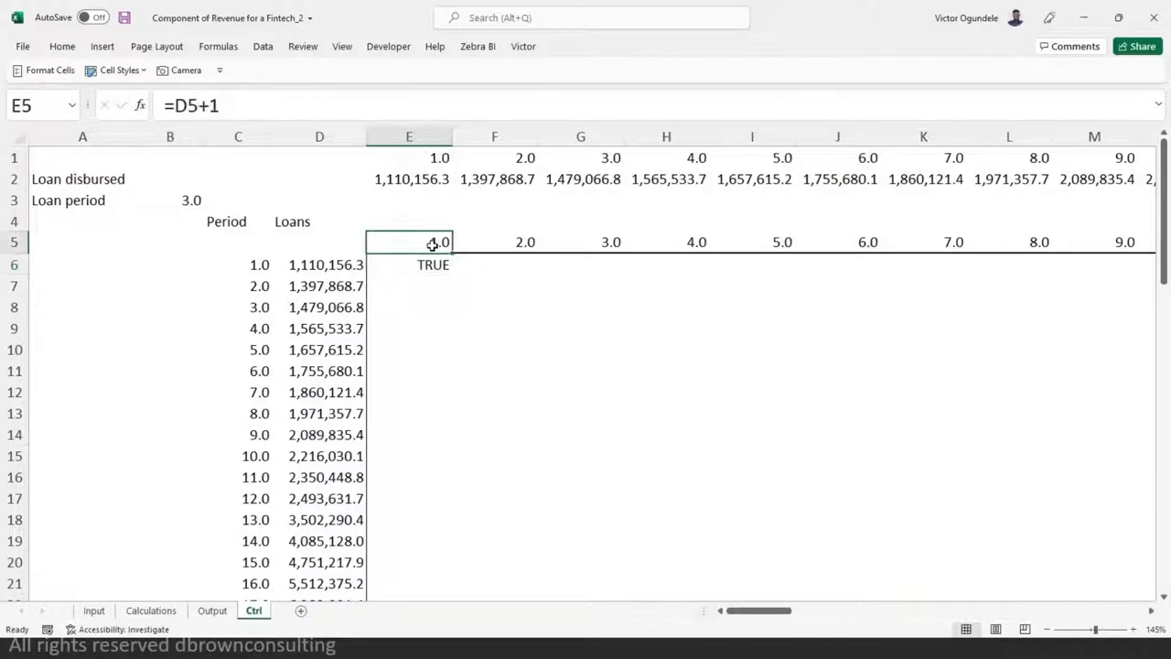
pyautogui.click(243, 277)
pyautogui.click(259, 265)
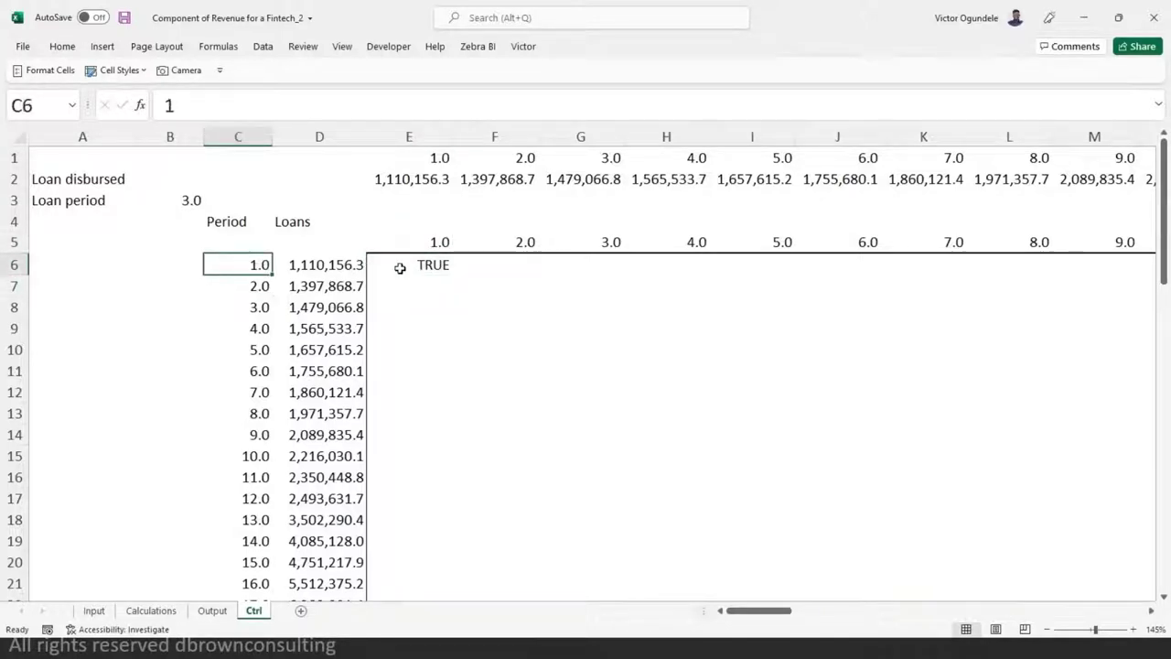
pyautogui.click(398, 264)
pyautogui.press('F2')
pyautogui.press('Left')
pyautogui.press('Left')
pyautogui.press('Left')
pyautogui.press('Left')
pyautogui.press('Left')
pyautogui.press('Left')
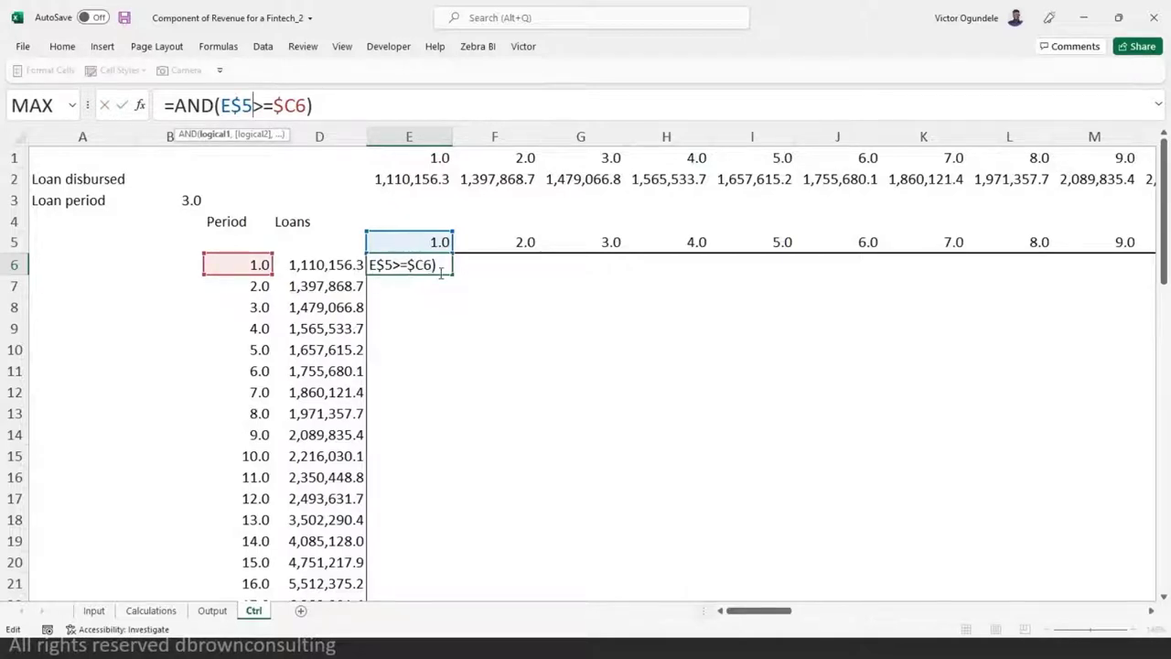
pyautogui.hotkey('ctrl', 'Return')
# - Test-fill the formula into F6, review its references, then clear F6
pyautogui.press('Right')
pyautogui.hotkey('ctrl', 'r')
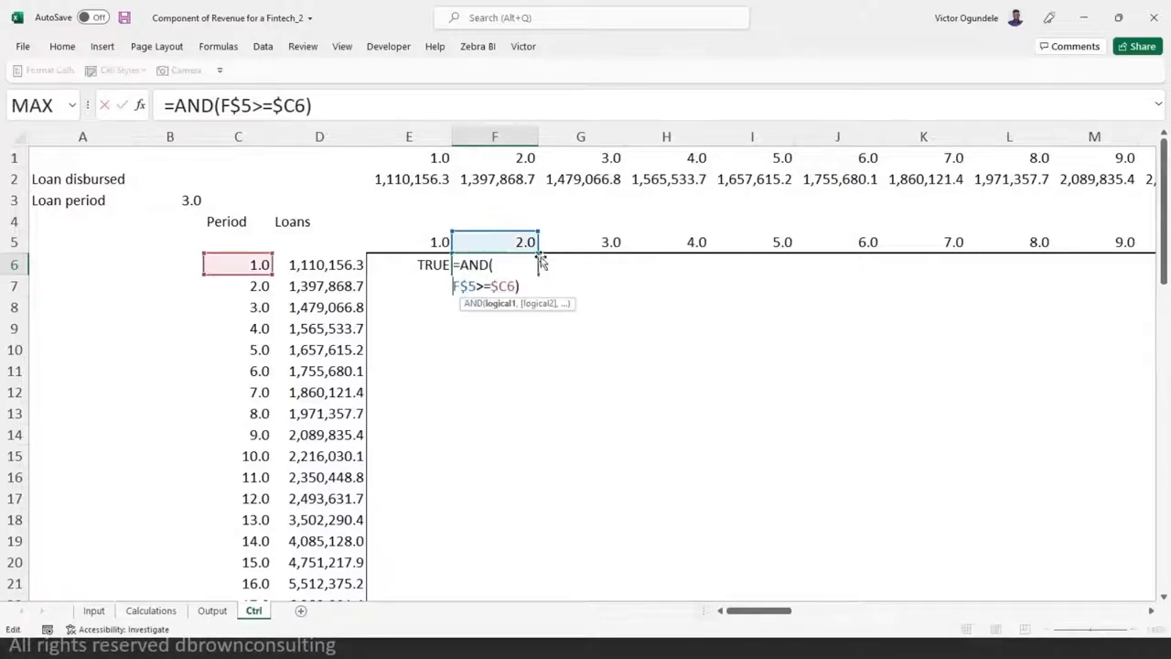
pyautogui.doubleClick(504, 259)
pyautogui.click(261, 105)
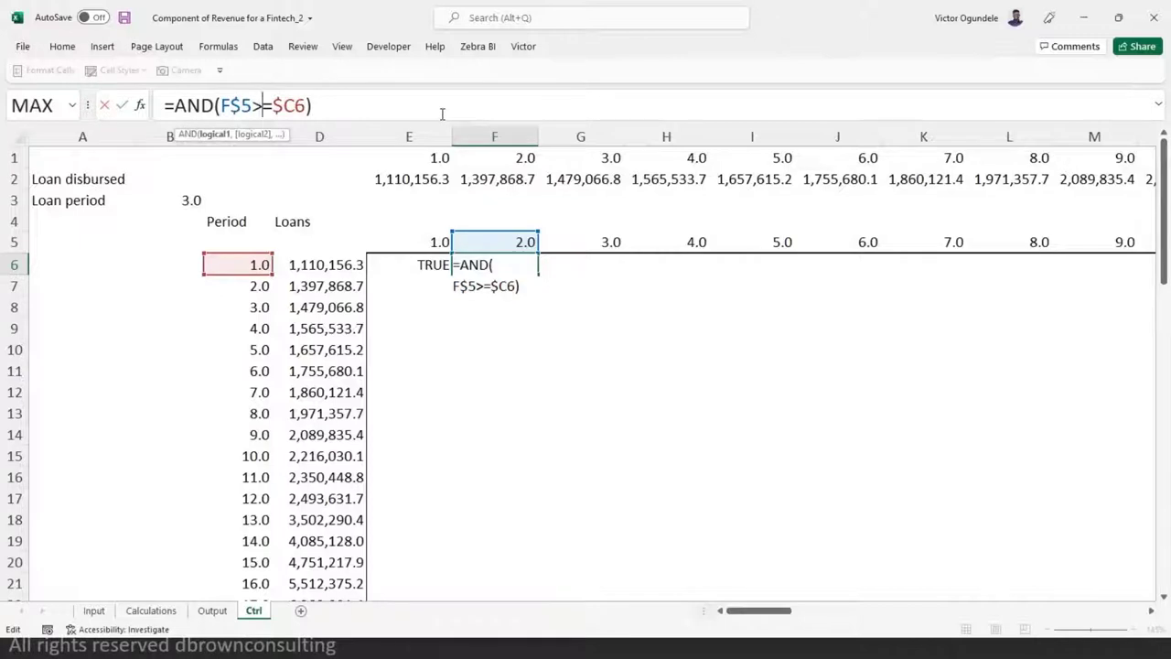
pyautogui.hotkey('ctrl', 'Return')
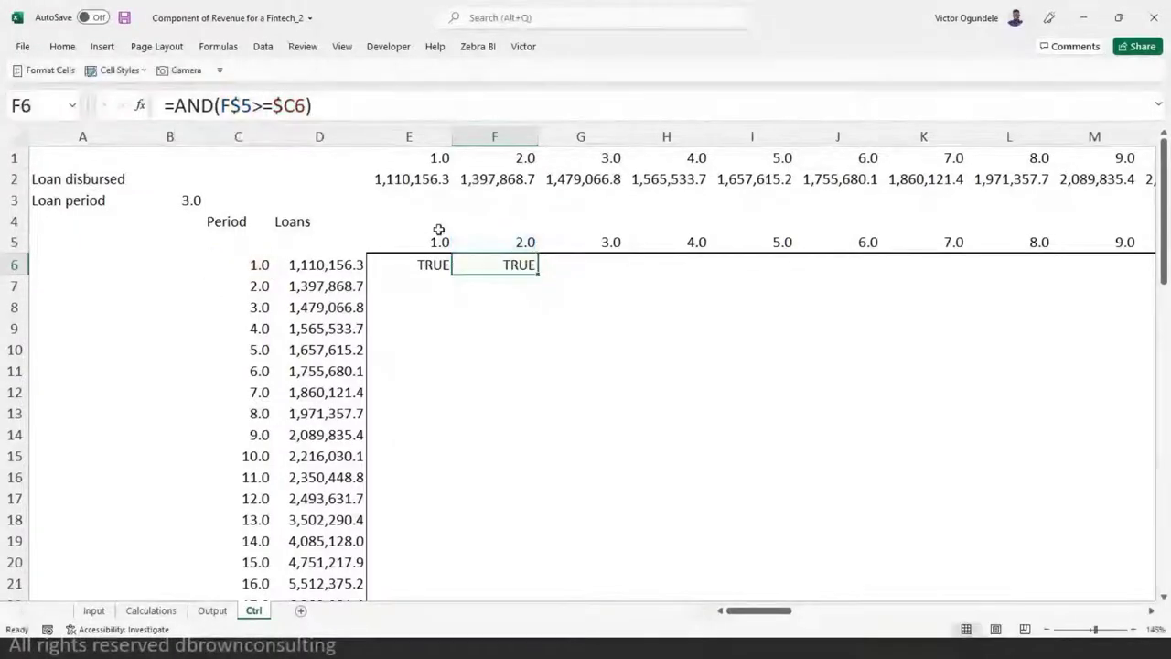
pyautogui.press('Delete')
pyautogui.click(427, 266)
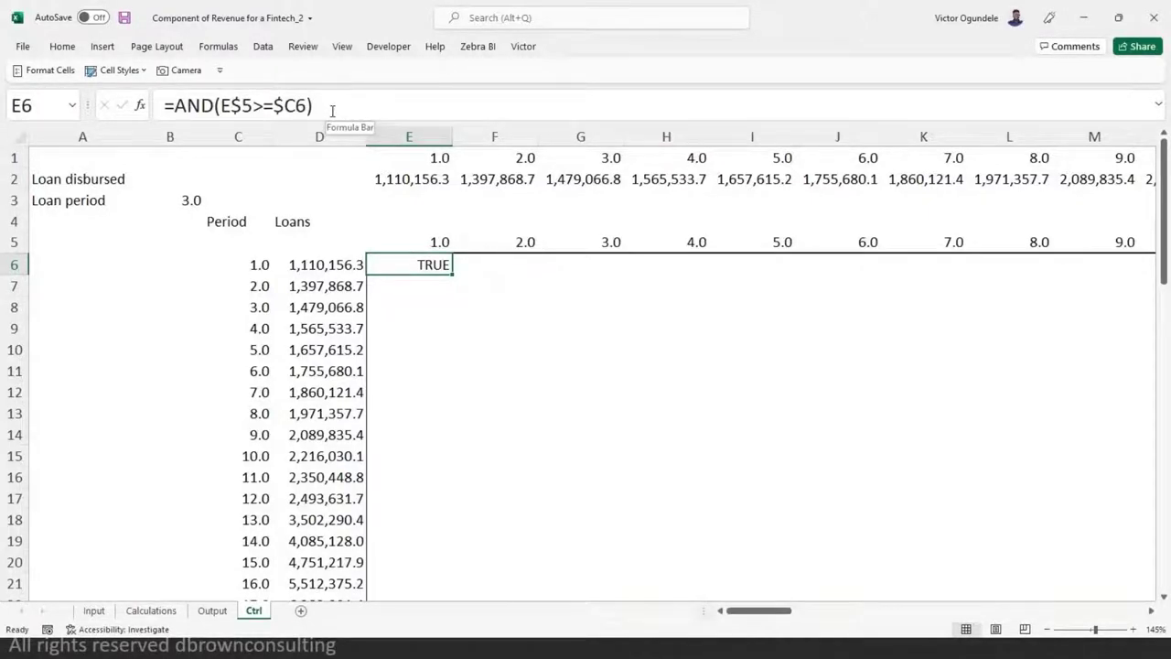
# - Extend E6 to =AND(E$5>=$C6,E$5<=($B$3+$C6))
pyautogui.click(332, 107)
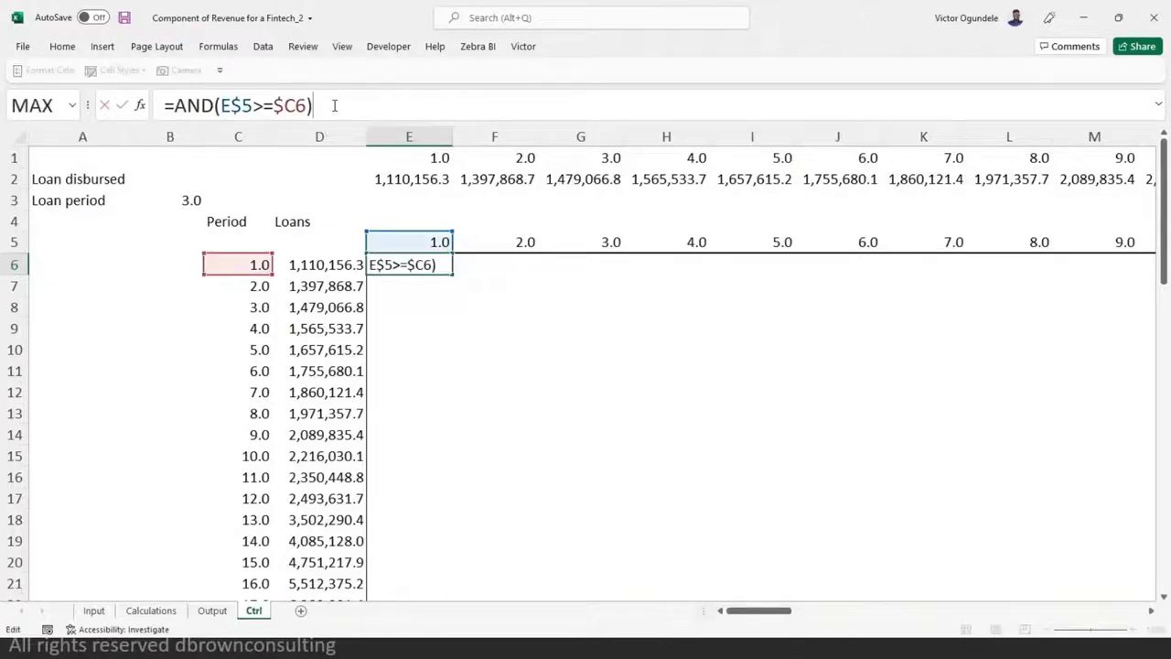
pyautogui.press('BackSpace')
pyautogui.write(',')
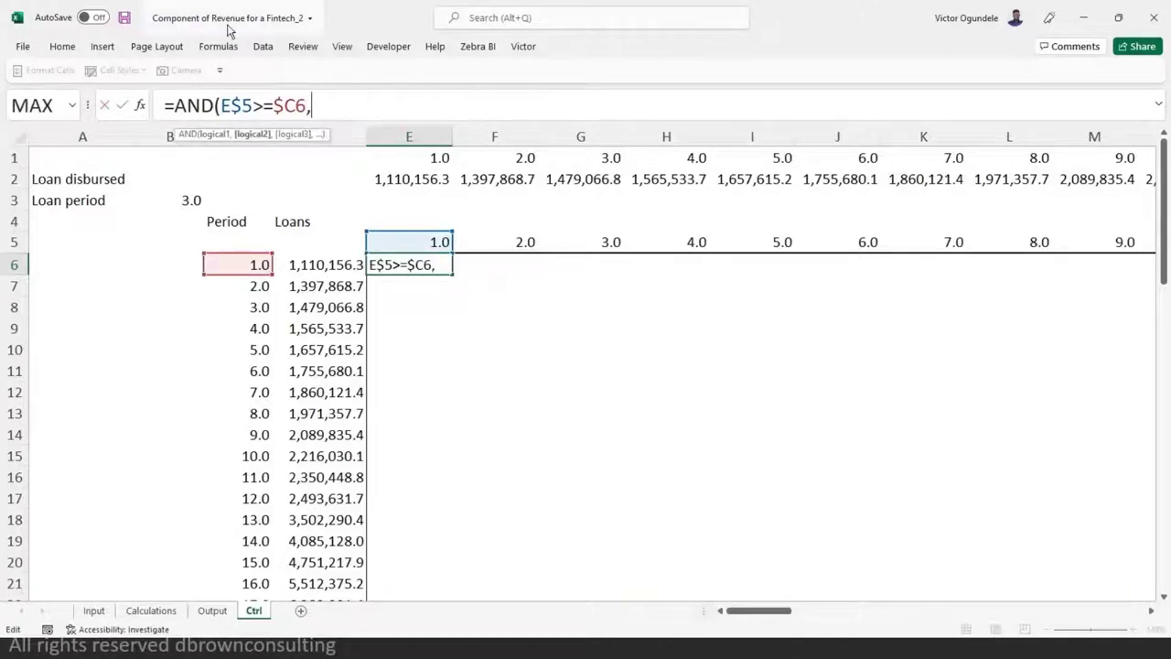
pyautogui.click(432, 240)
pyautogui.press('F4')
pyautogui.press('F4')
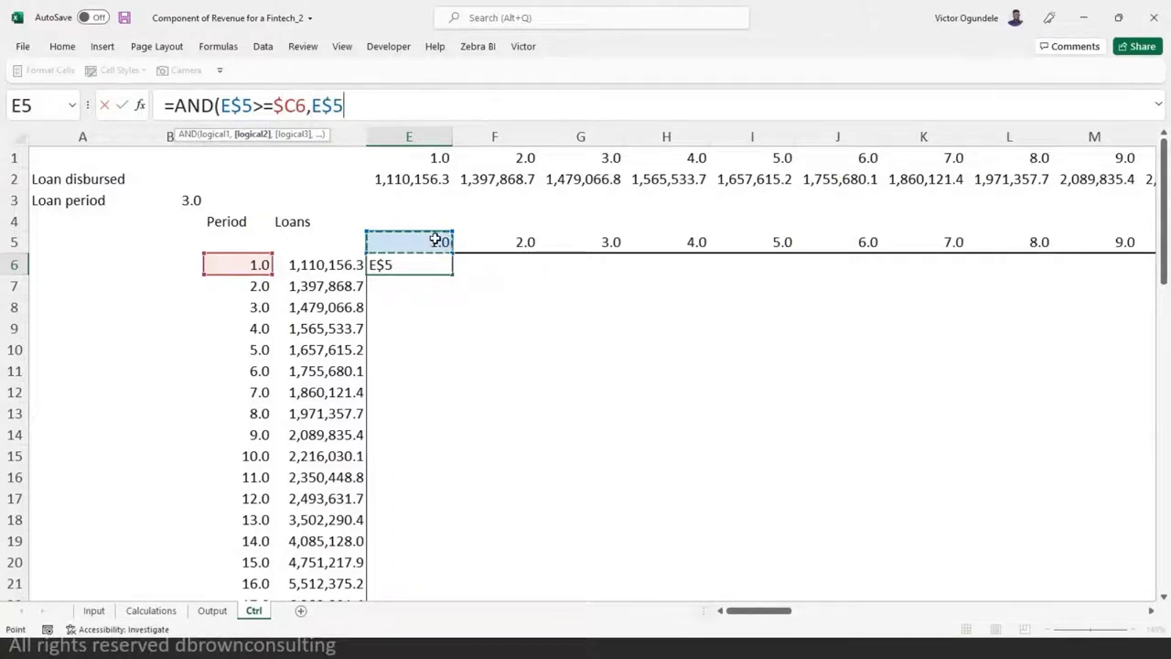
pyautogui.write('<=(')
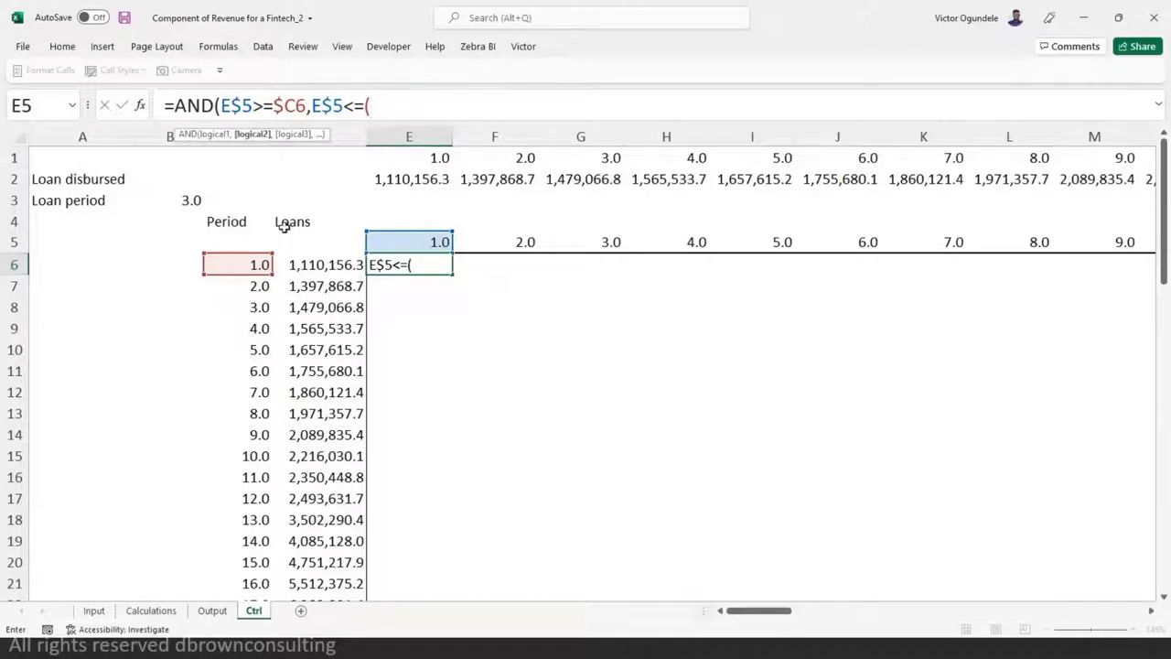
pyautogui.click(176, 200)
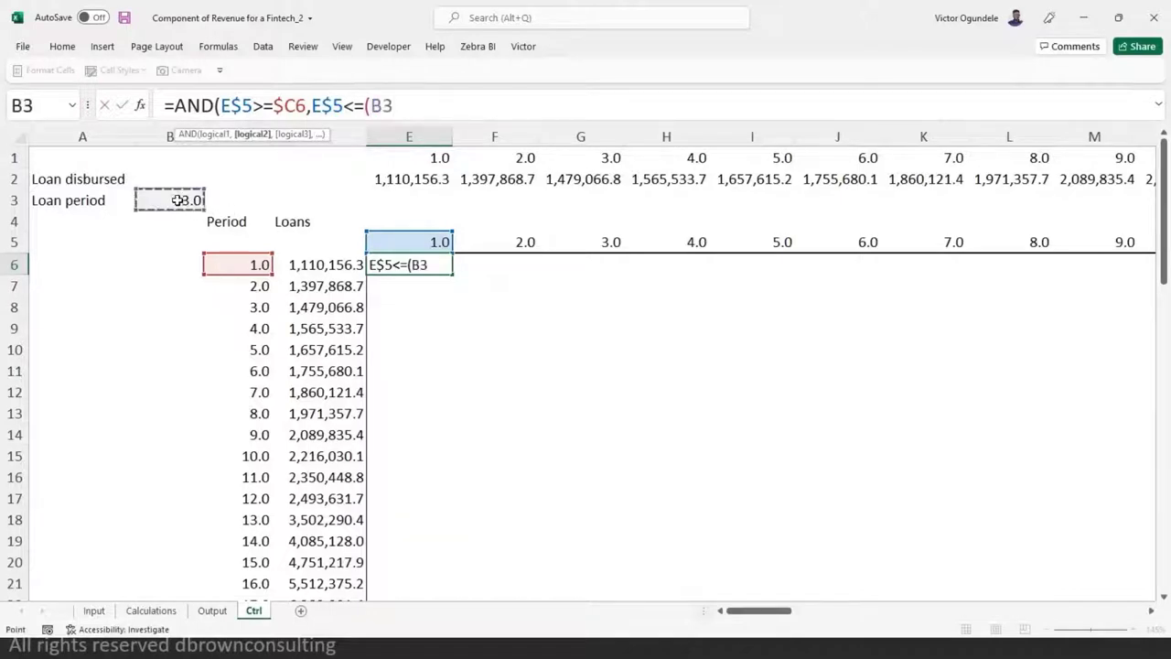
pyautogui.press('F4')
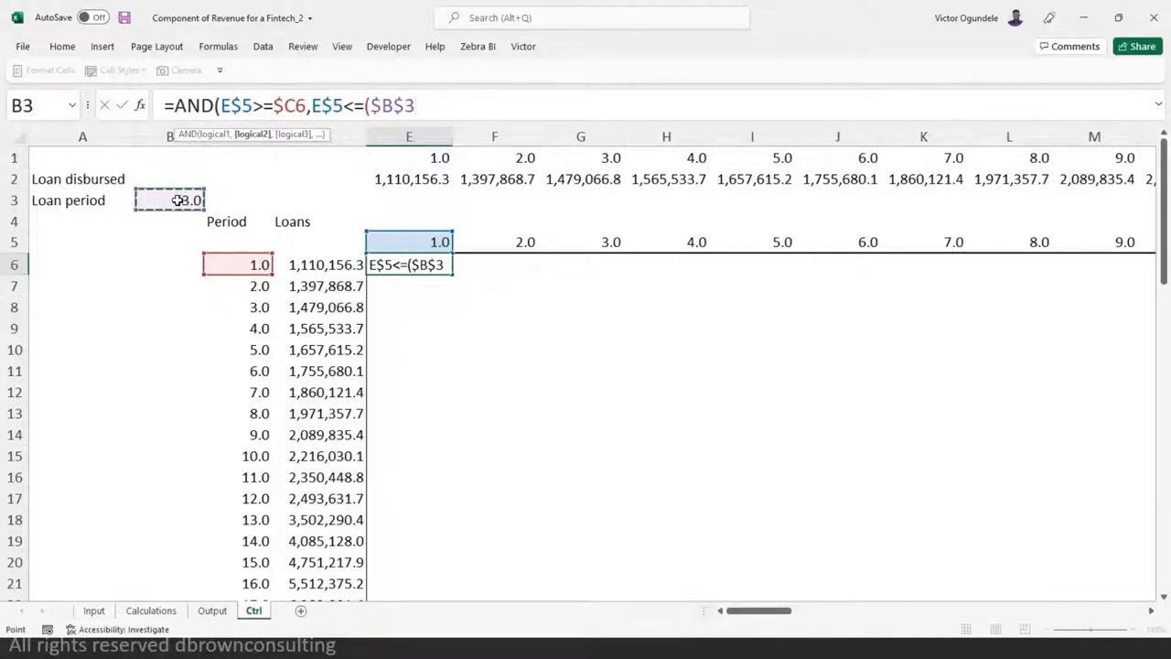
pyautogui.write('+')
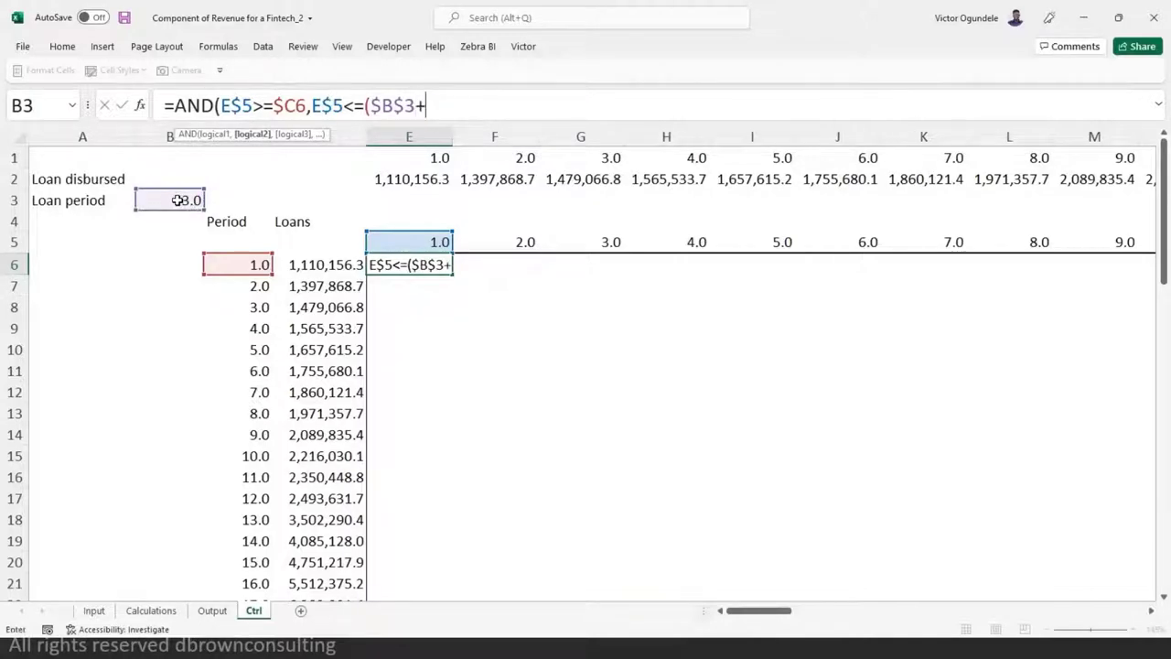
pyautogui.click(229, 263)
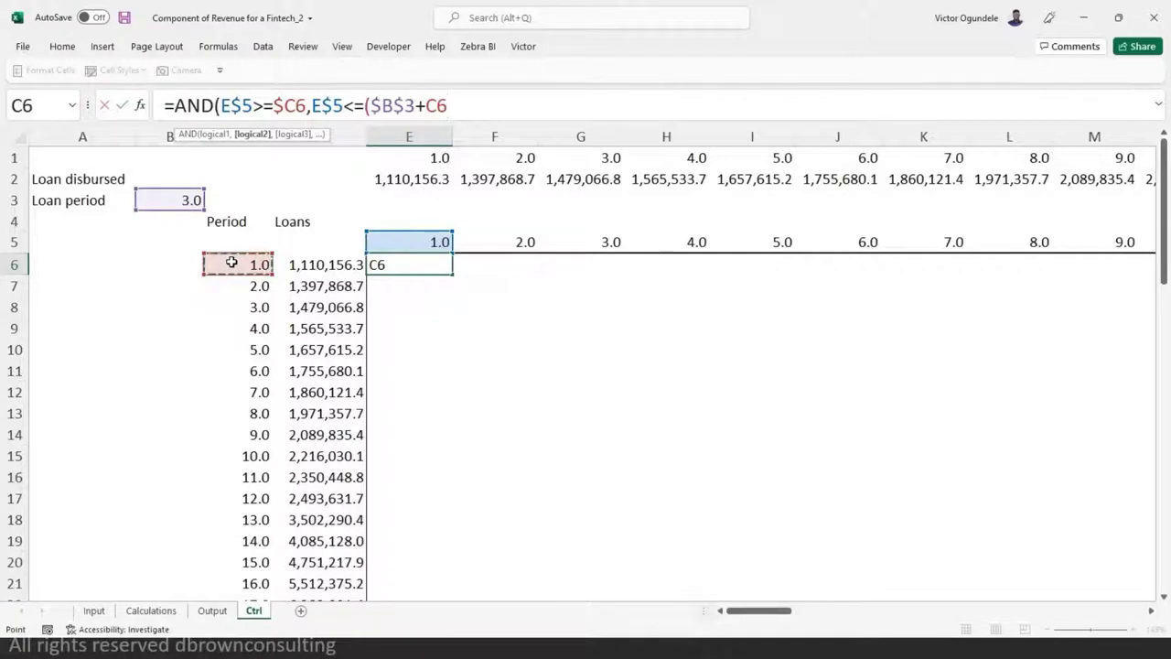
pyautogui.press('F4')
pyautogui.press('F4')
pyautogui.press('F4')
pyautogui.write(')')
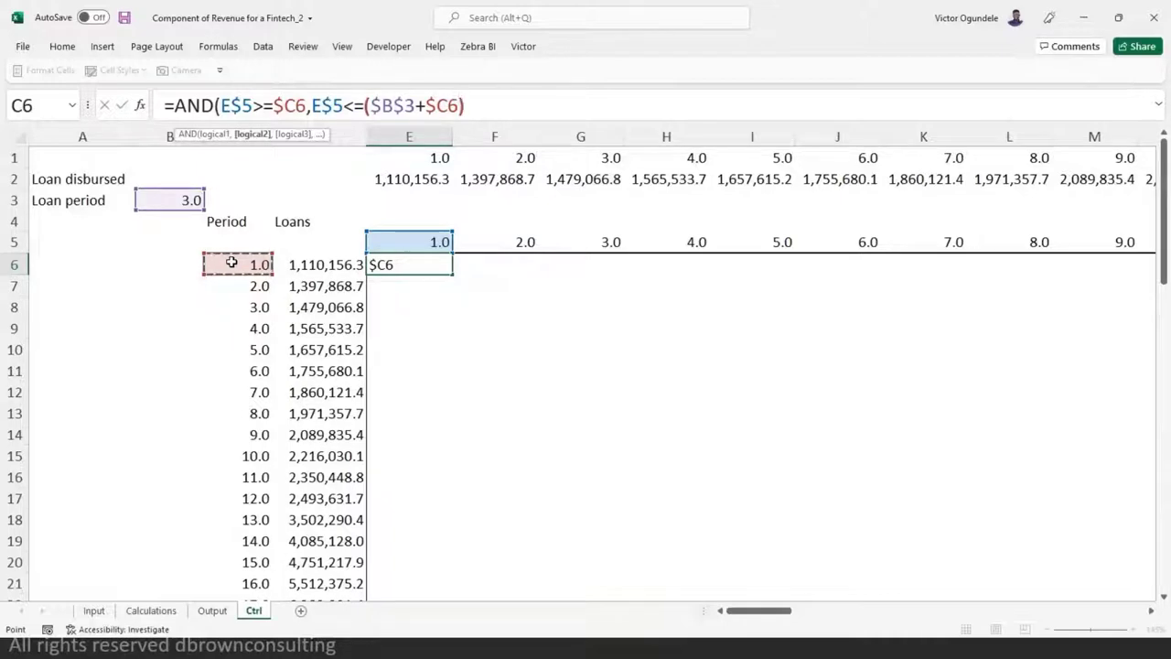
pyautogui.write(')')
pyautogui.hotkey('ctrl', 'Return')
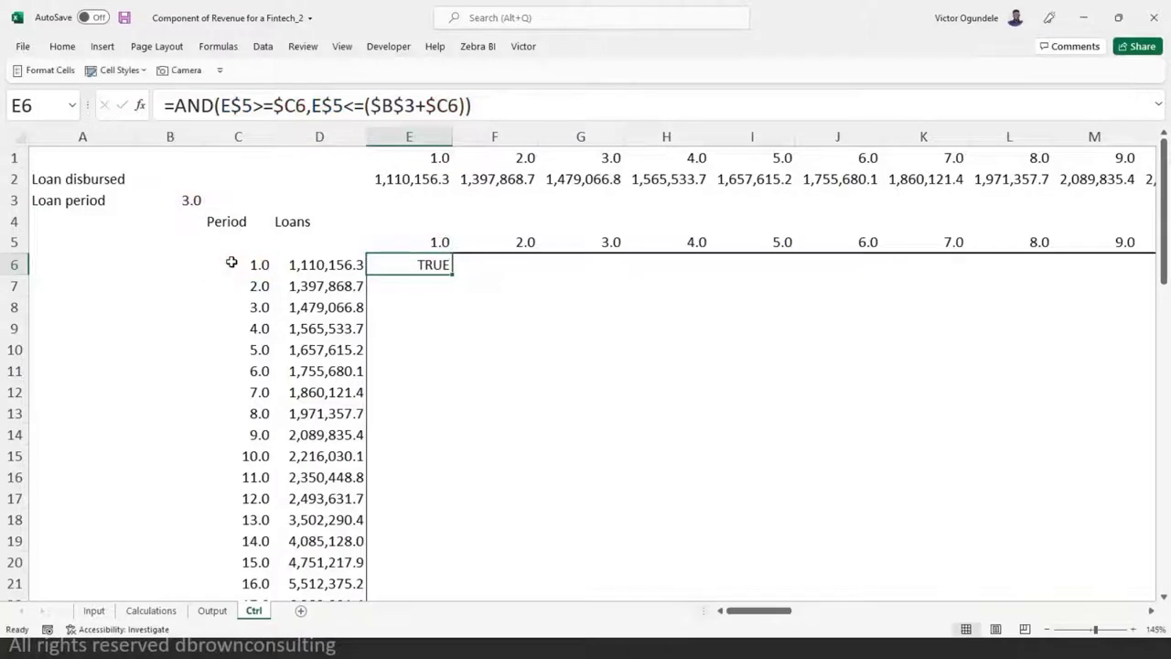
# - Fill the formula across row 6 and check the F6, F5 and C6 results
pyautogui.hotkey('shift', 'Right')
pyautogui.hotkey('shift', 'Right')
pyautogui.hotkey('shift', 'Right')
pyautogui.hotkey('shift', 'Right')
pyautogui.press('Right')
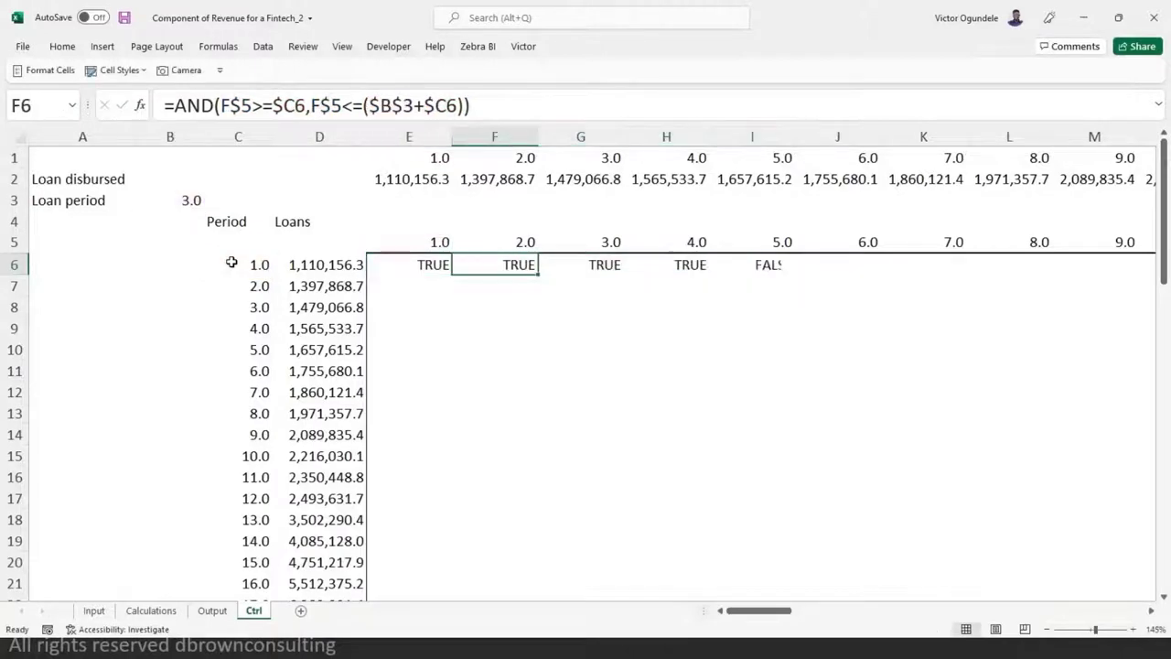
pyautogui.press('Right')
pyautogui.press('Right')
pyautogui.press('Right')
pyautogui.press('Left')
pyautogui.press('Left')
pyautogui.press('Left')
pyautogui.press('Left')
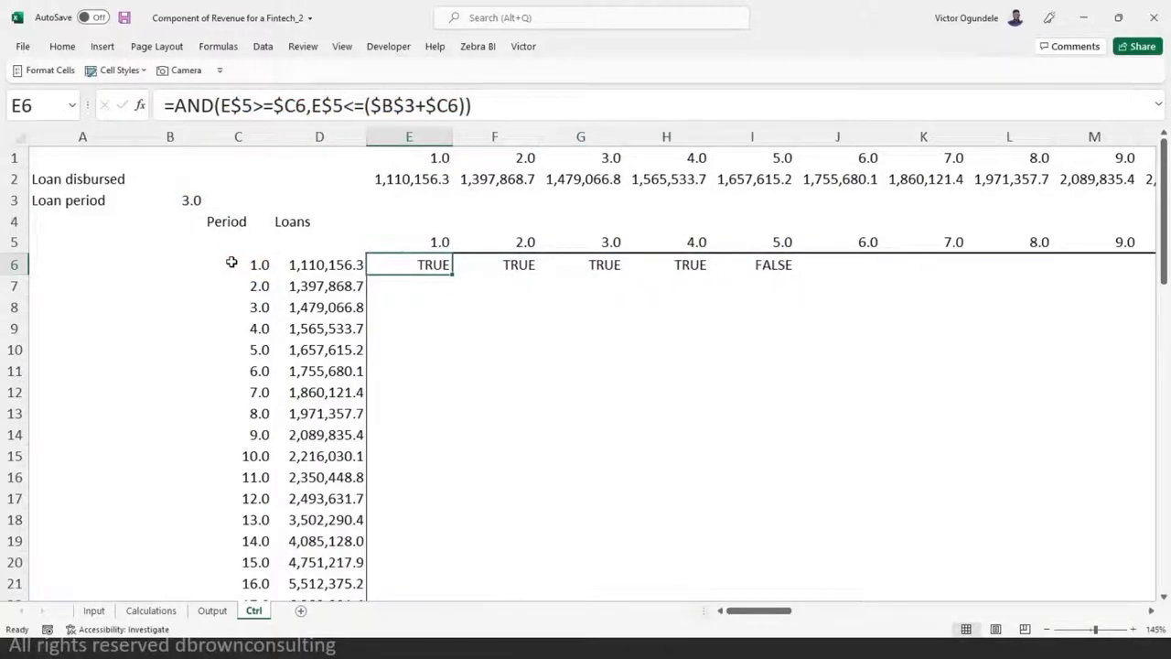
pyautogui.press('Right')
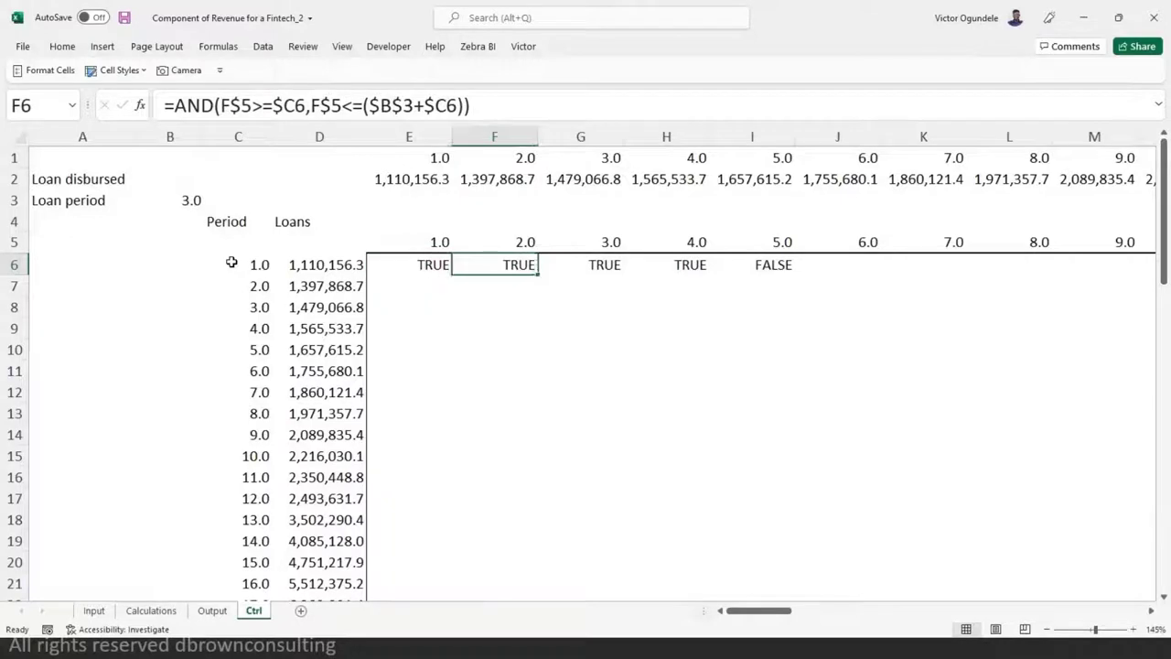
pyautogui.press('Up')
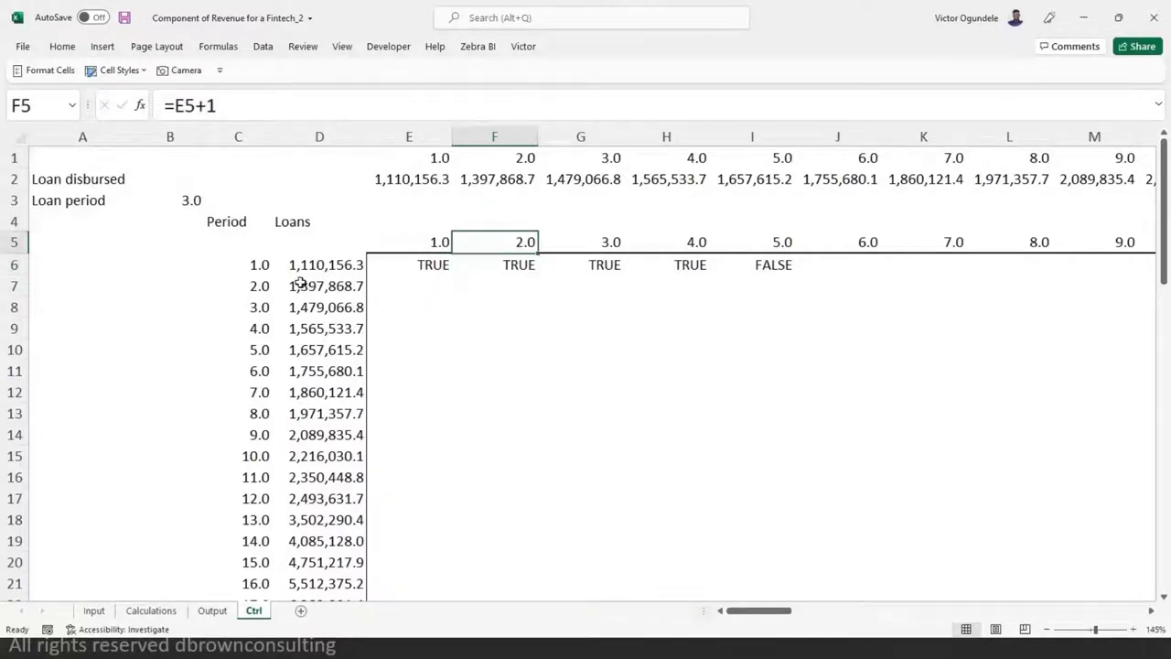
pyautogui.click(237, 264)
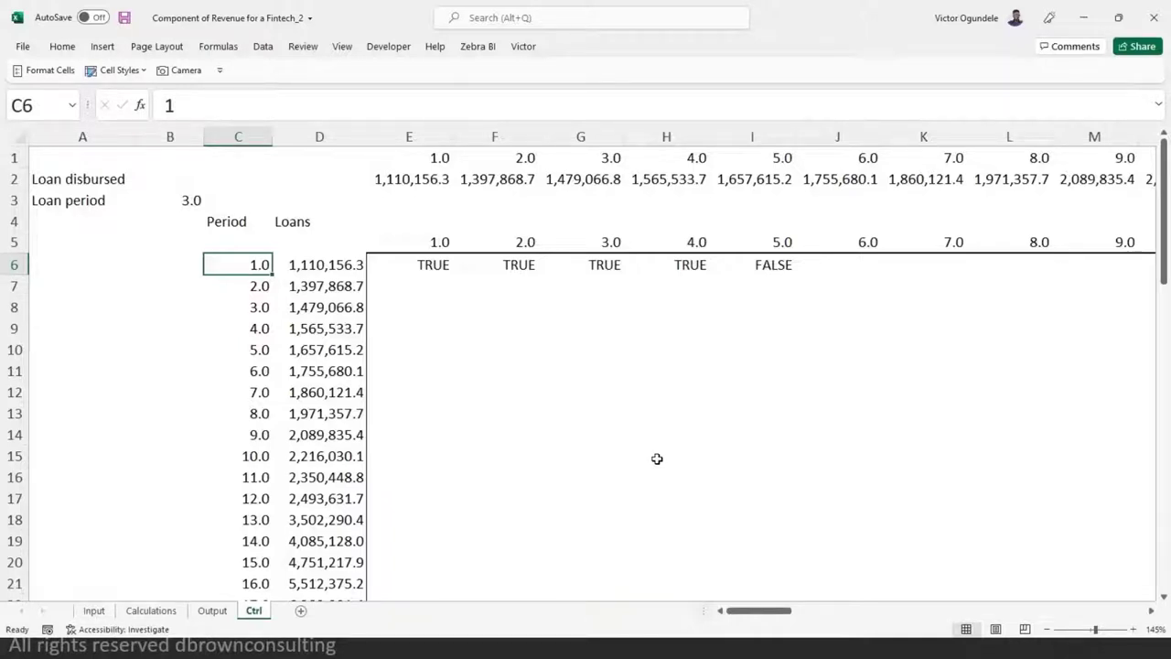
pyautogui.press('Right')
pyautogui.press('Right')
pyautogui.press('Right')
# - Paste the formula over E6:G6, then reselect only E6
pyautogui.press('Left')
pyautogui.hotkey('shift', 'Right')
pyautogui.hotkey('shift', 'Right')
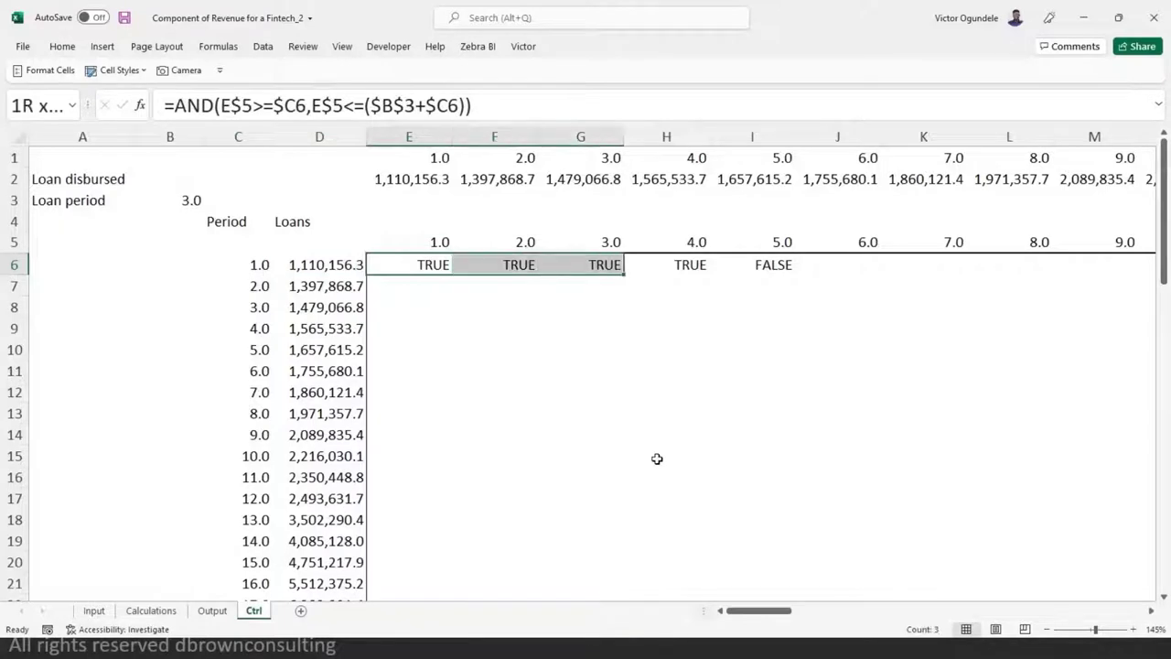
pyautogui.hotkey('ctrl', 'v')
pyautogui.hotkey('alt', 'Tab')
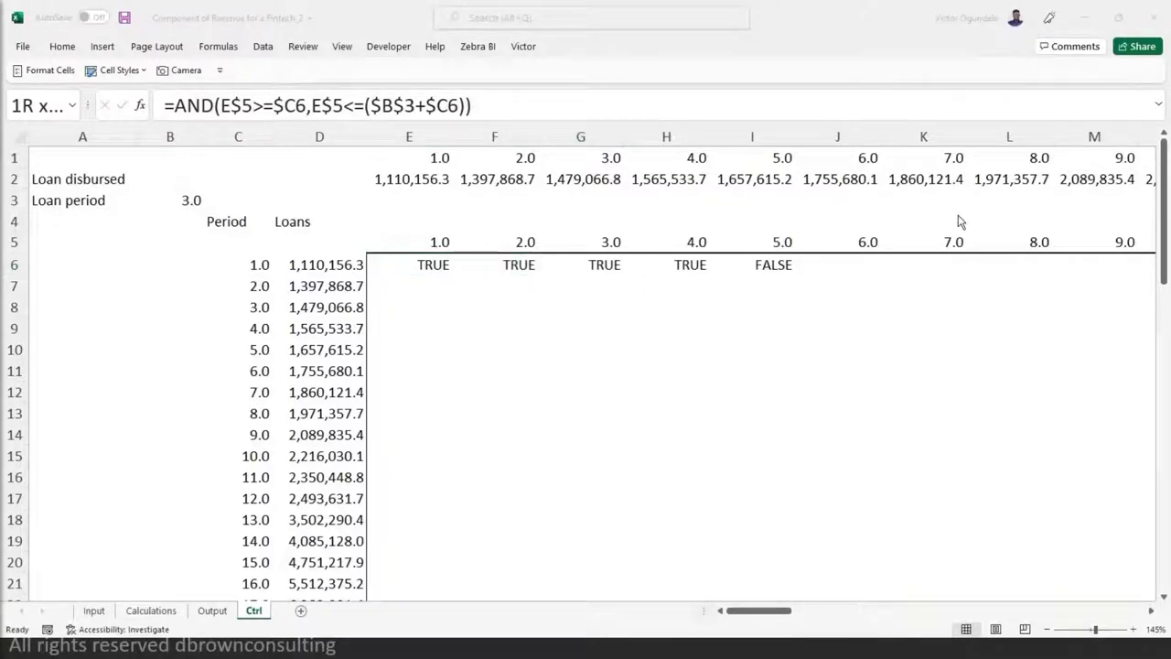
pyautogui.hotkey('alt', 'Tab')
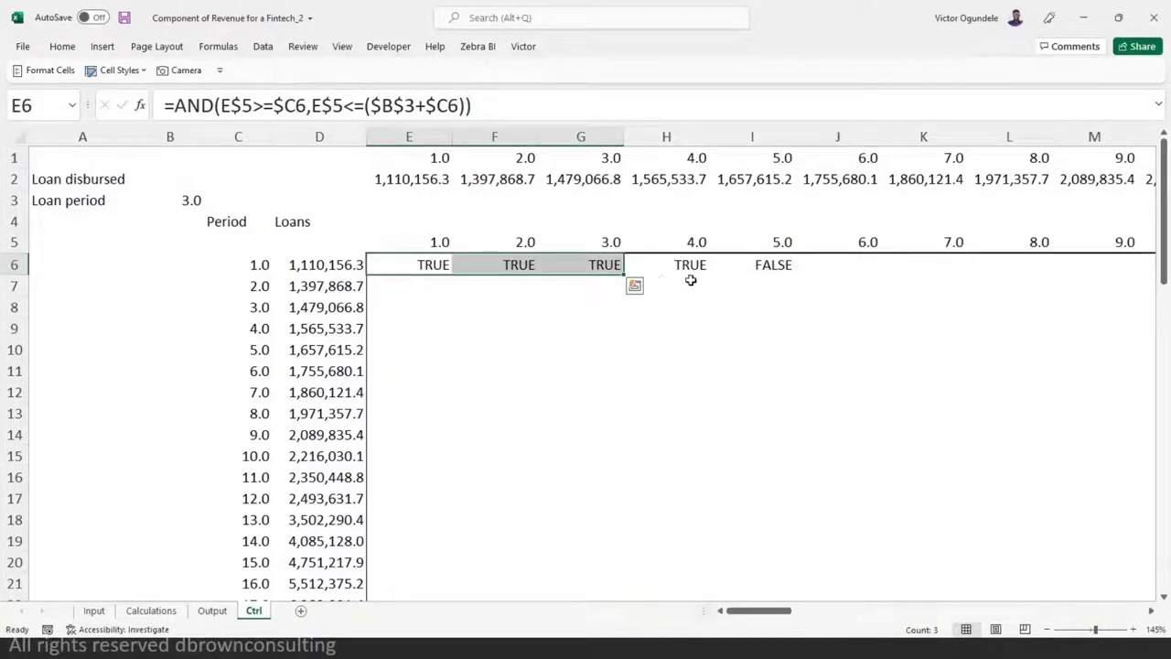
pyautogui.press('Escape')
pyautogui.click(413, 265)
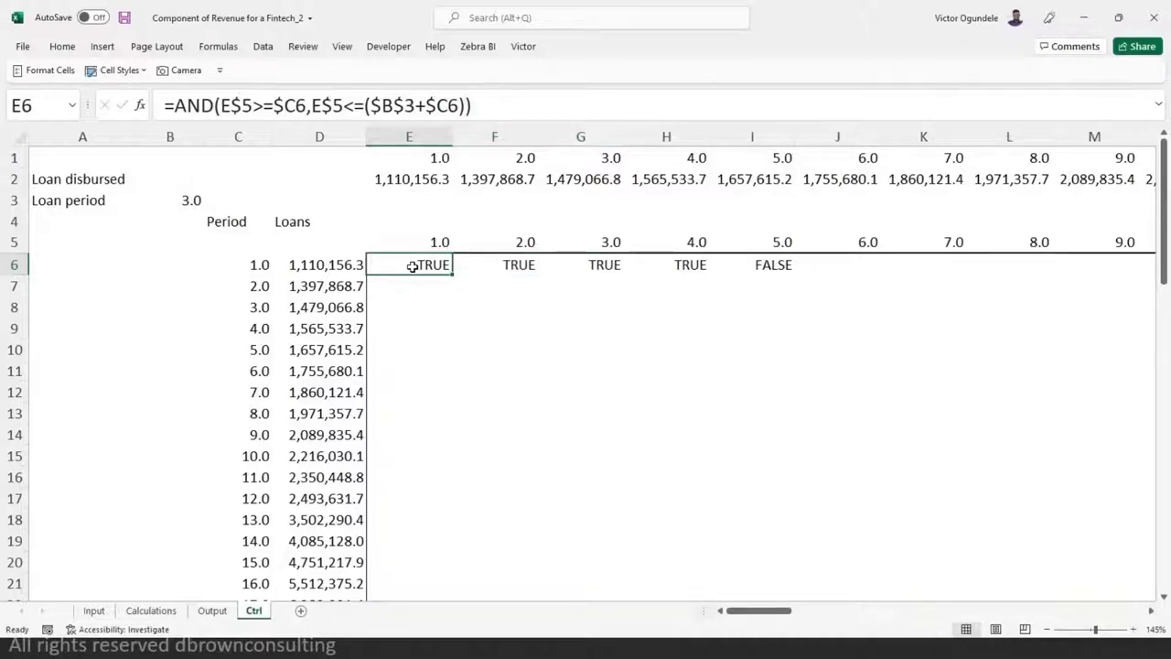
# - Add a -1 adjustment to the E6 formula and fill it across E6:I6 to check the results
pyautogui.click(458, 103)
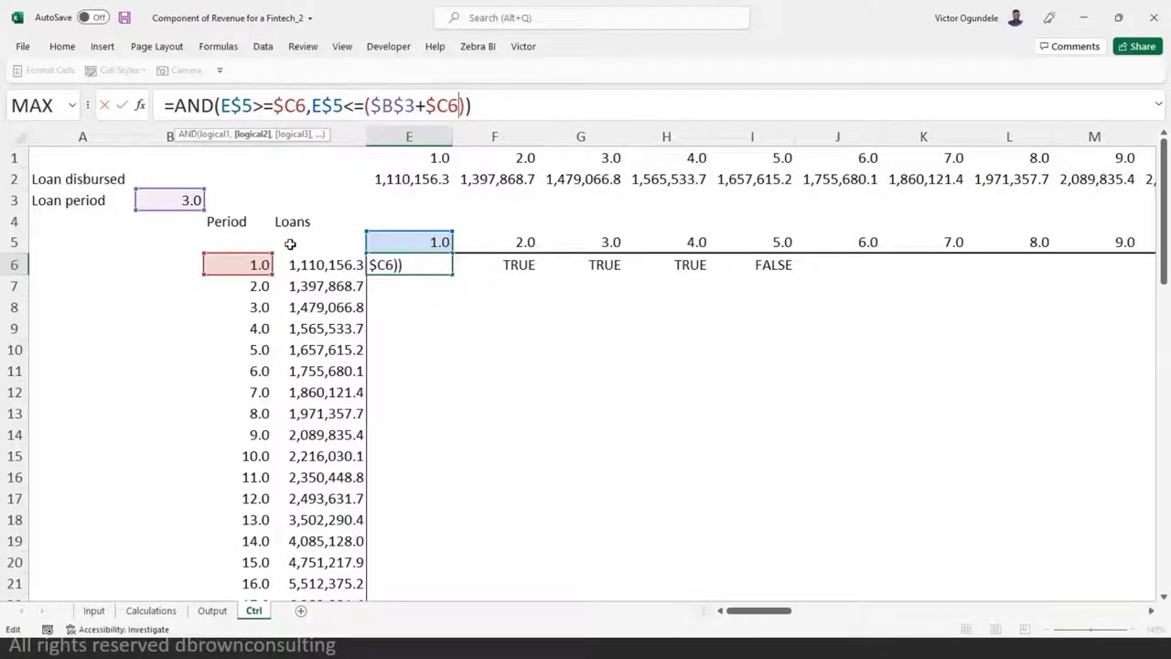
pyautogui.write('-')
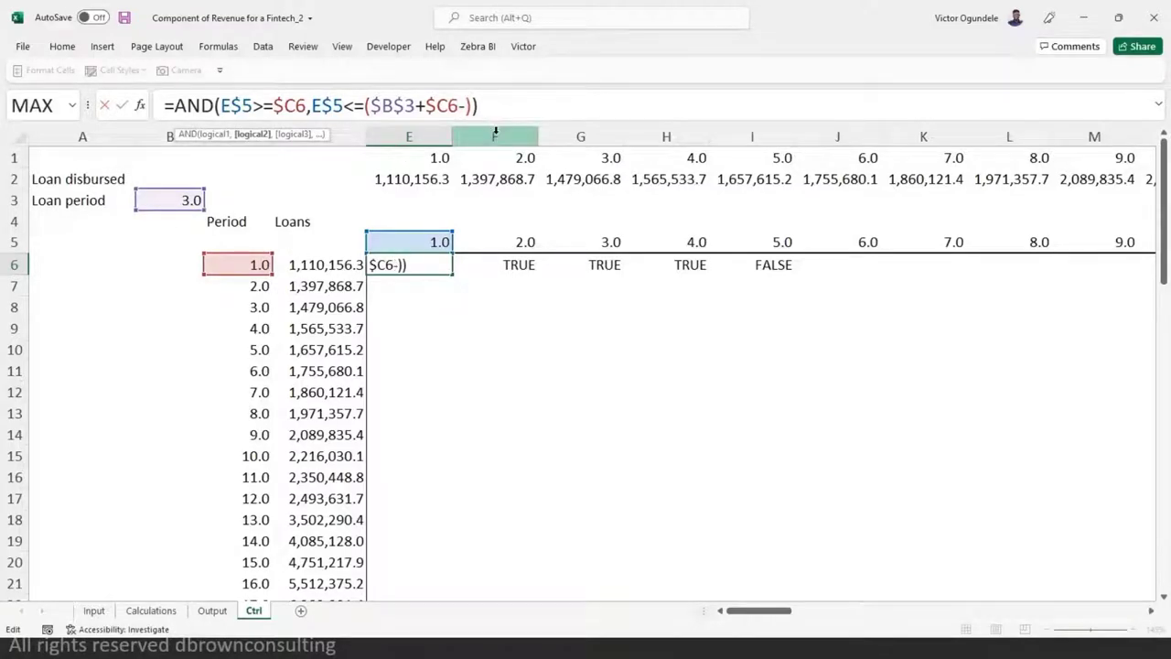
pyautogui.write('1')
pyautogui.hotkey('ctrl', 'Return')
pyautogui.hotkey('shift', 'Right')
pyautogui.hotkey('shift', 'Right')
pyautogui.hotkey('shift', 'Right')
pyautogui.hotkey('shift', 'Right')
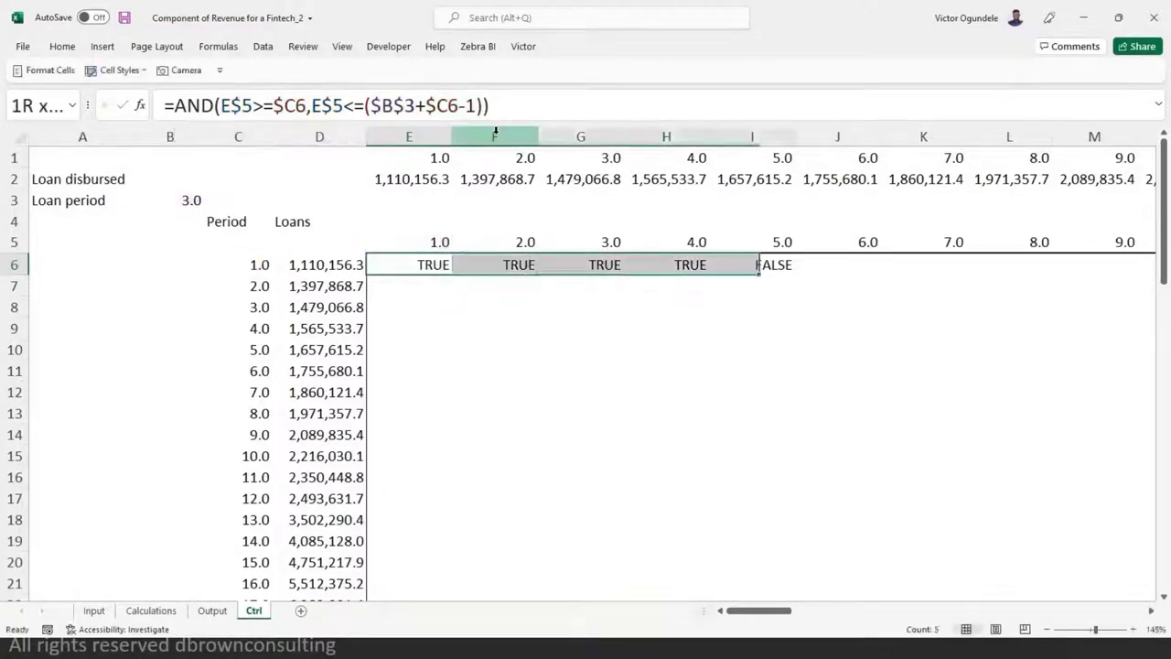
pyautogui.hotkey('ctrl', 'r')
pyautogui.press('Right')
pyautogui.press('Right')
pyautogui.press('Right')
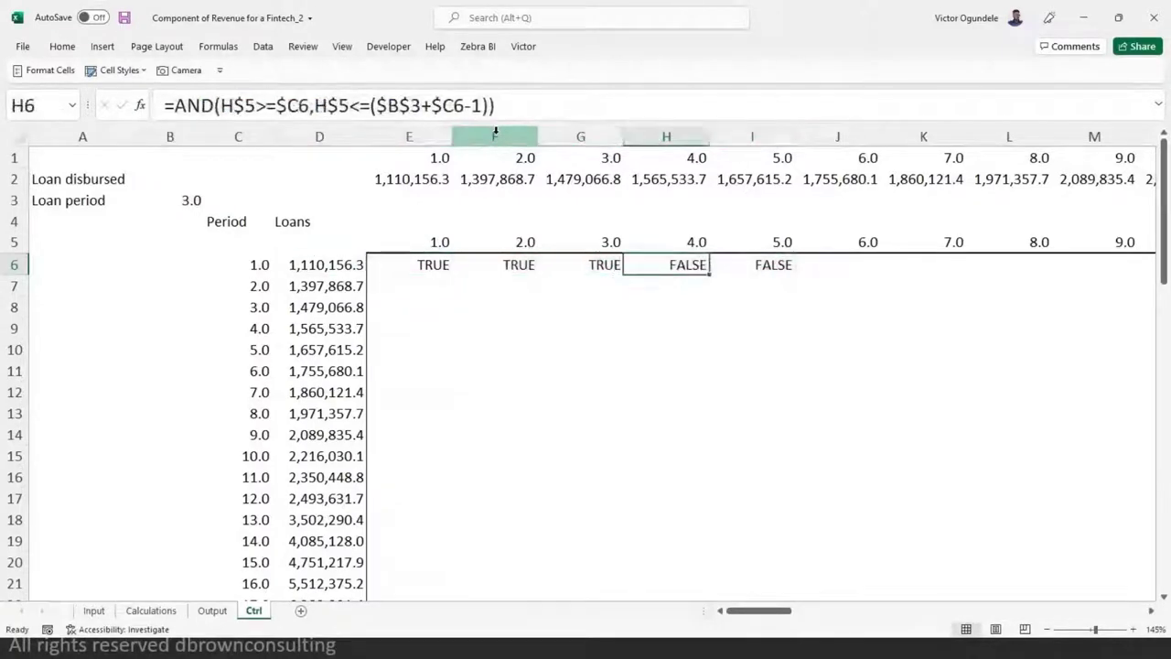
pyautogui.press('Left')
pyautogui.press('Left')
pyautogui.press('Right')
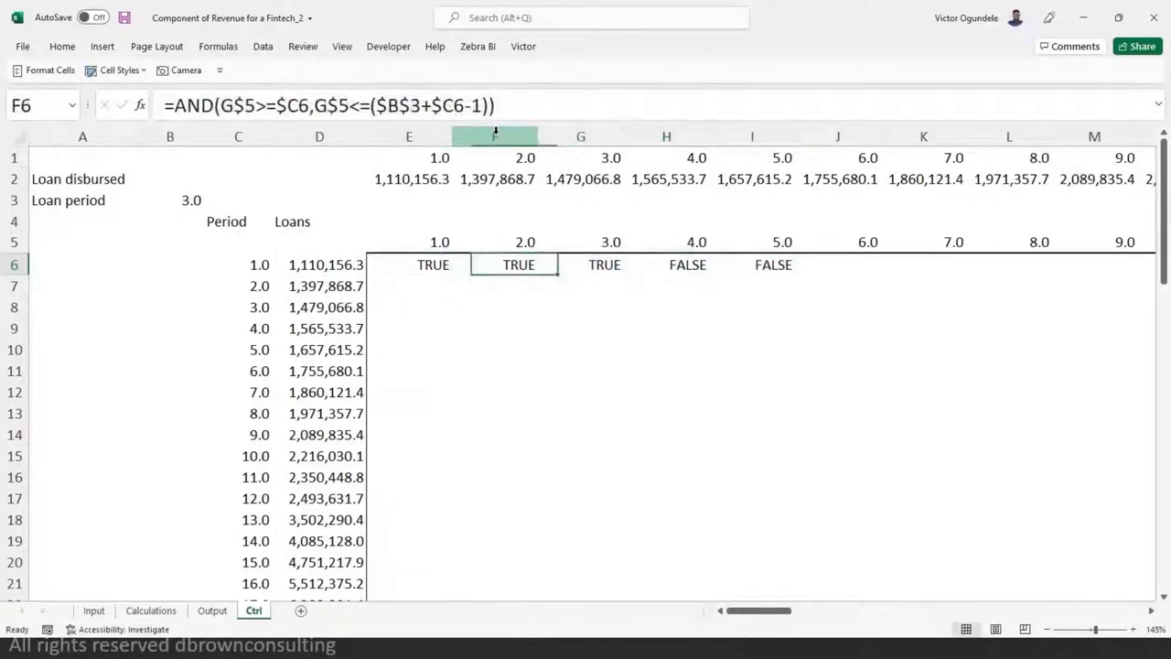
pyautogui.press('Left')
pyautogui.press('Left')
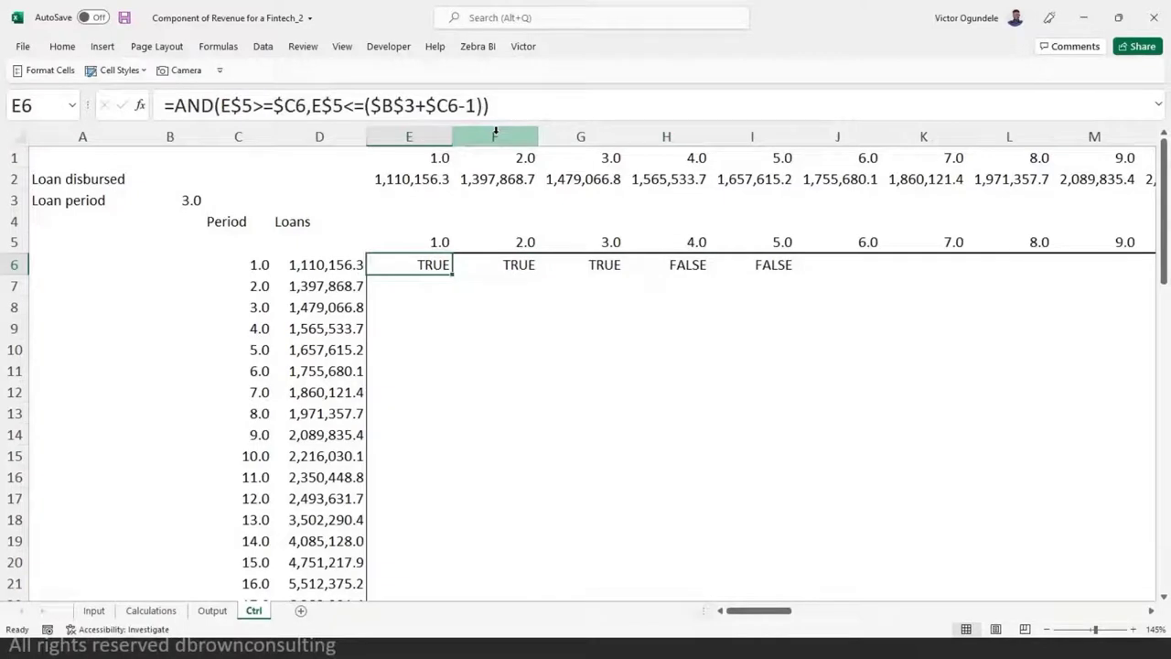
# - Append *1 to the E6 AND formula and copy it across row 6 to column BL
pyautogui.click(526, 102)
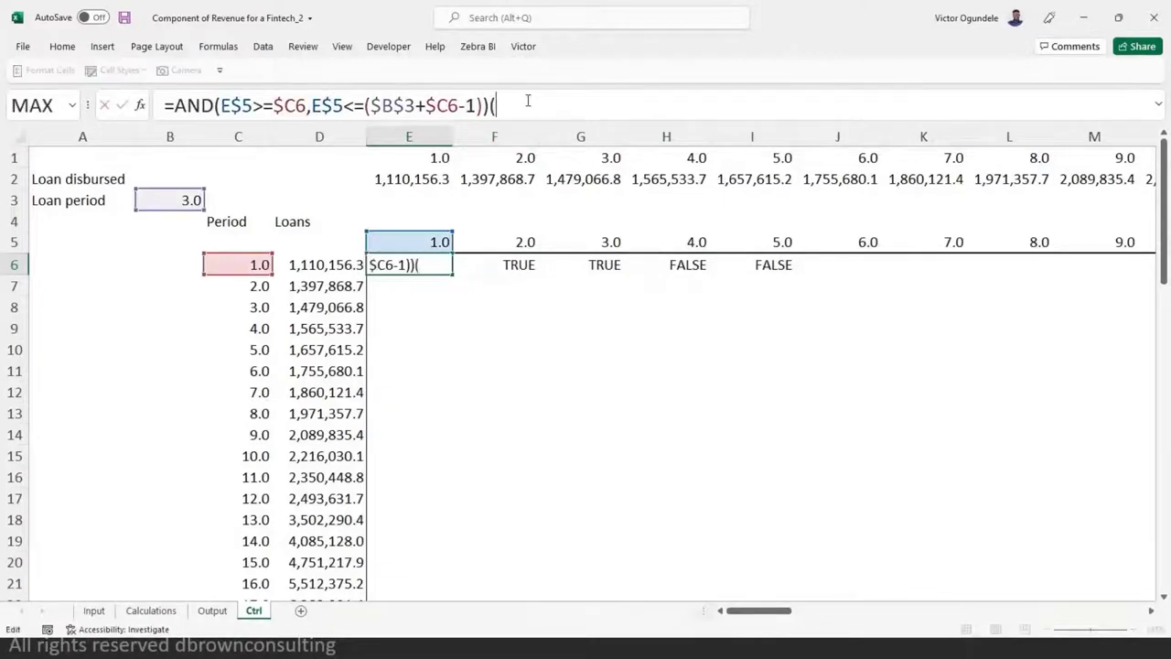
pyautogui.write('*1')
pyautogui.hotkey('ctrl', 'Return')
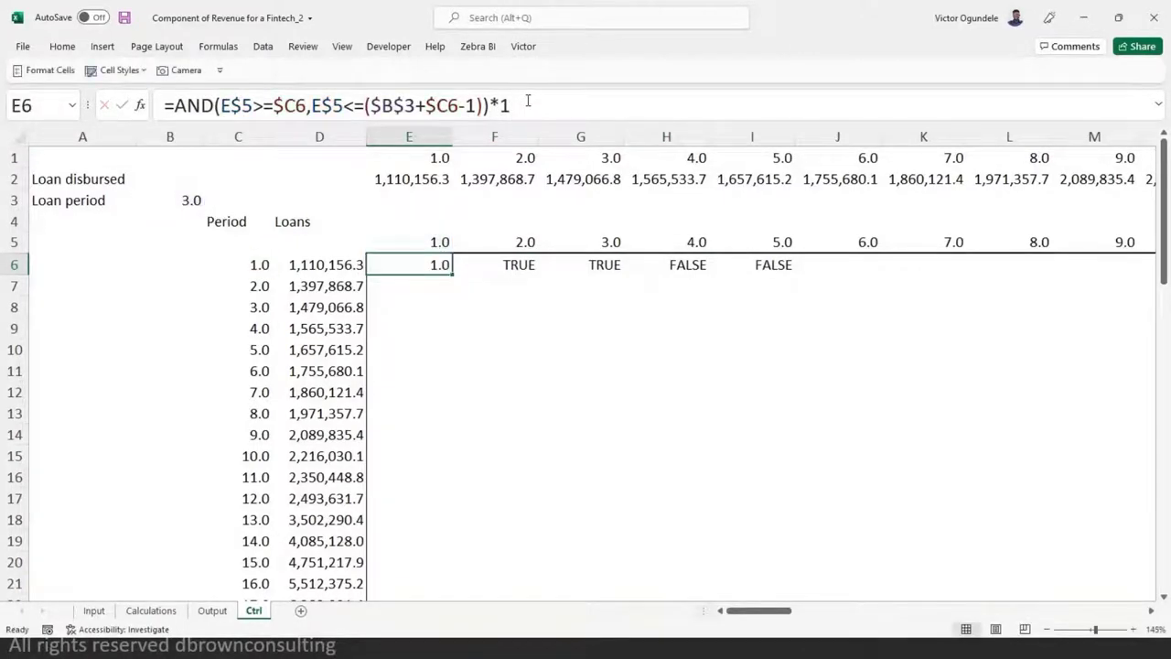
pyautogui.hotkey('ctrl', 'shift', 'Right')
pyautogui.hotkey('ctrl', 'r')
pyautogui.hotkey('ctrl', 'shift', 'Right')
pyautogui.hotkey('ctrl', 'r')
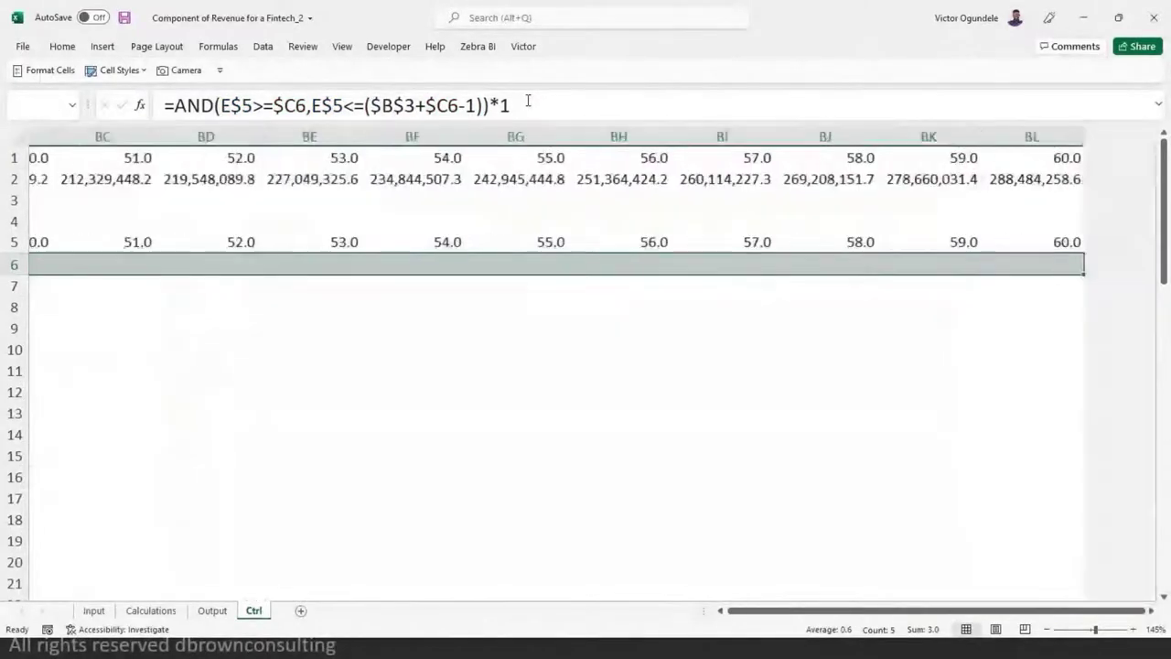
# - Fill the numeric flag formula down to row 65, giving three 1.0 markers per loan
pyautogui.hotkey('shift', 'Down')
pyautogui.hotkey('ctrl', 'shift', 'Down')
pyautogui.hotkey('ctrl', 'd')
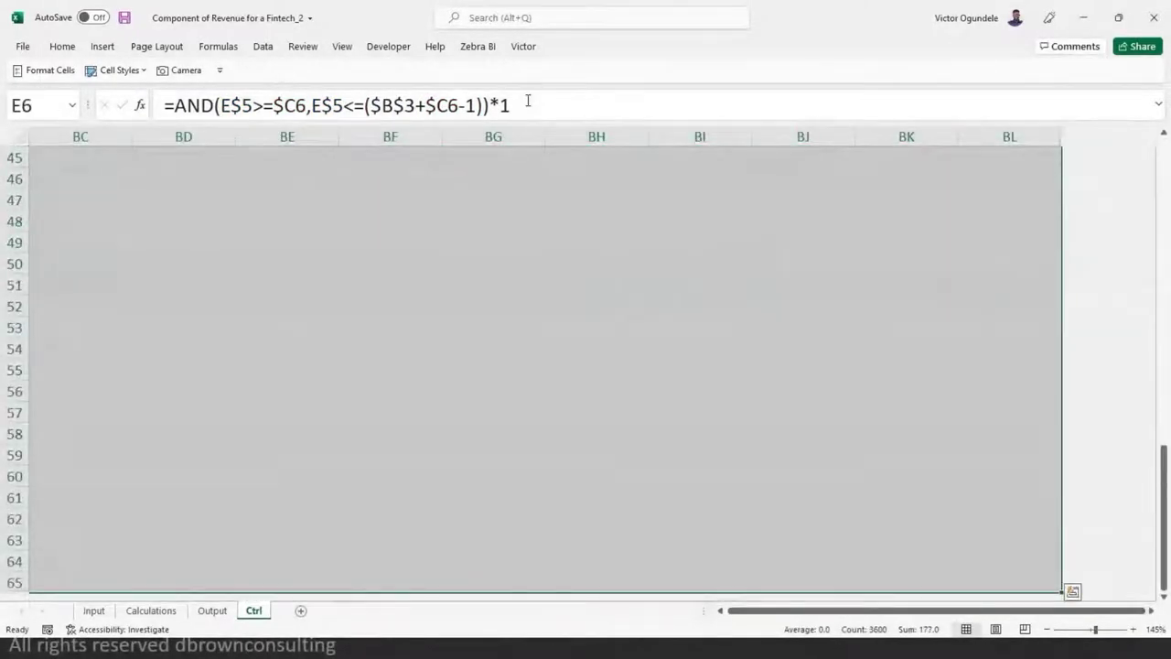
pyautogui.hotkey('ctrl', 'Left')
pyautogui.hotkey('ctrl', 'Left')
pyautogui.press('Right')
pyautogui.scroll(-4, 528, 101)
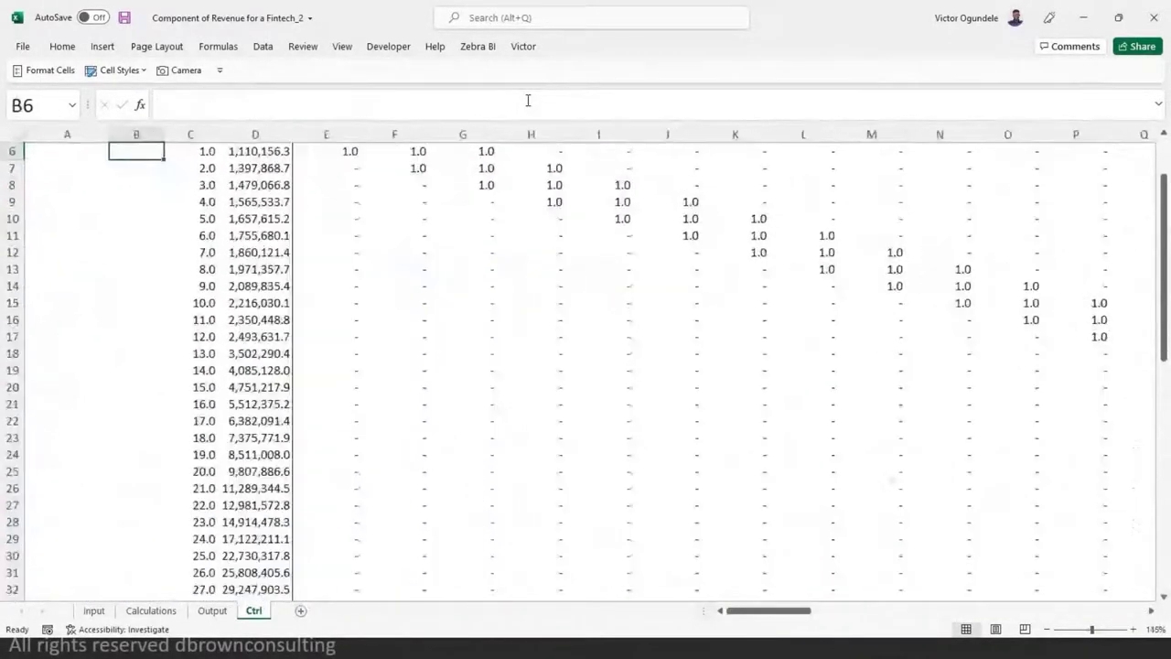
pyautogui.scroll(2, 734, 348)
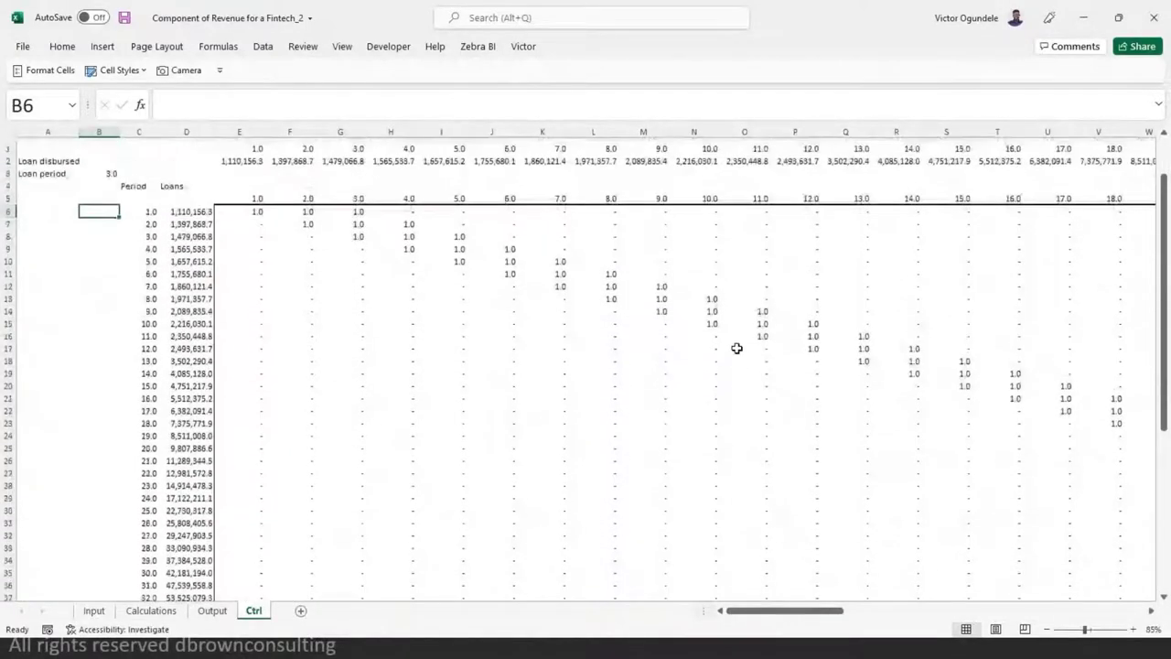
pyautogui.scroll(1, 733, 348)
pyautogui.scroll(1, 734, 347)
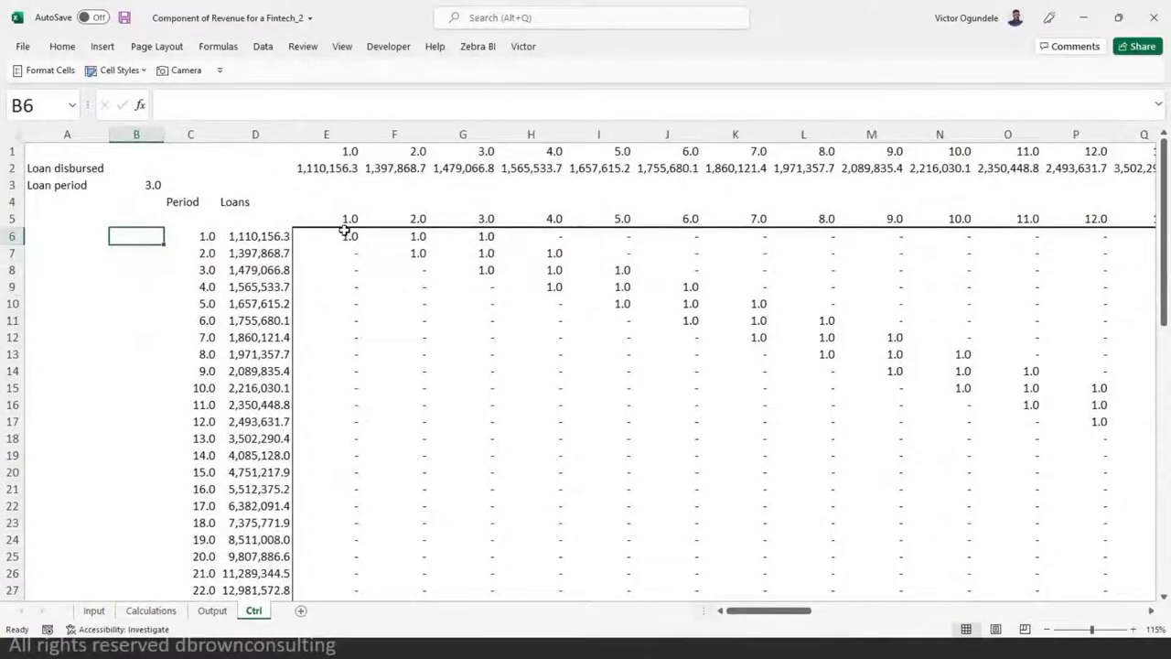
pyautogui.moveTo(345, 230); pyautogui.dragTo(486, 235)
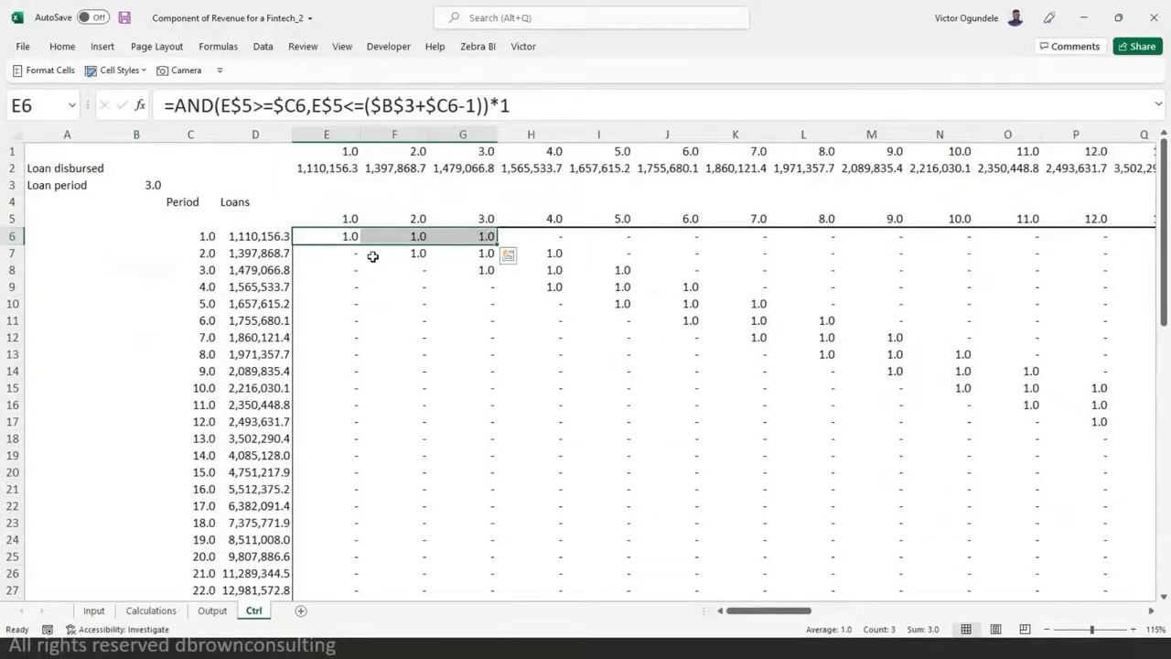
pyautogui.click(395, 256)
pyautogui.moveTo(396, 256); pyautogui.dragTo(540, 251)
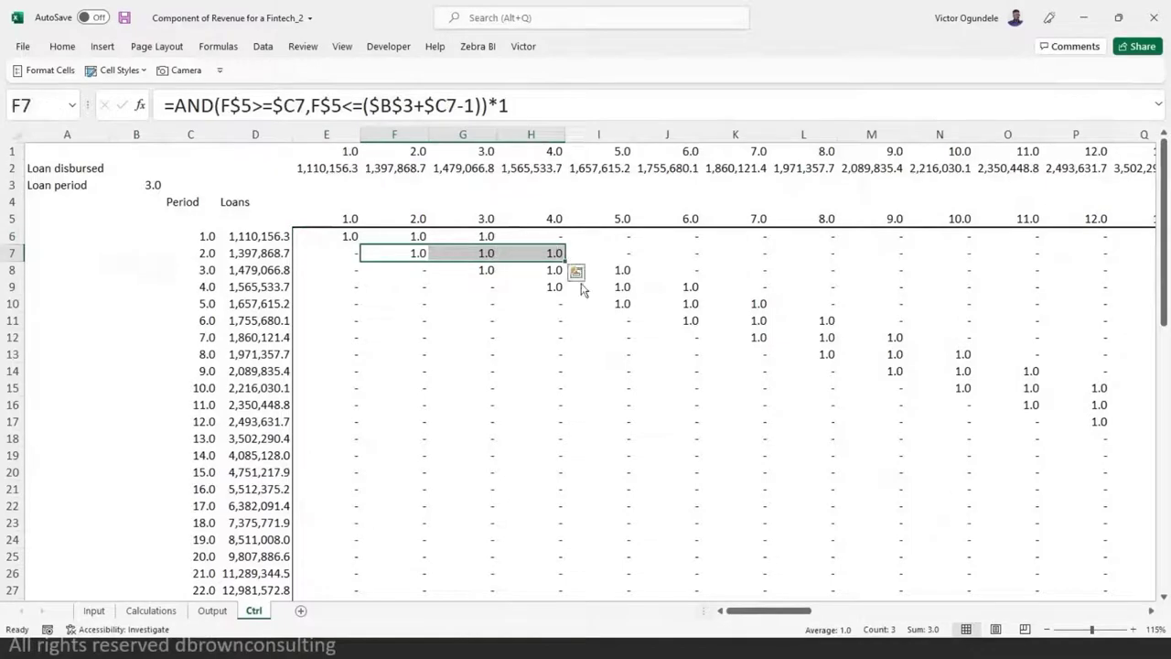
pyautogui.moveTo(474, 268); pyautogui.dragTo(623, 270)
pyautogui.moveTo(517, 284); pyautogui.dragTo(685, 287)
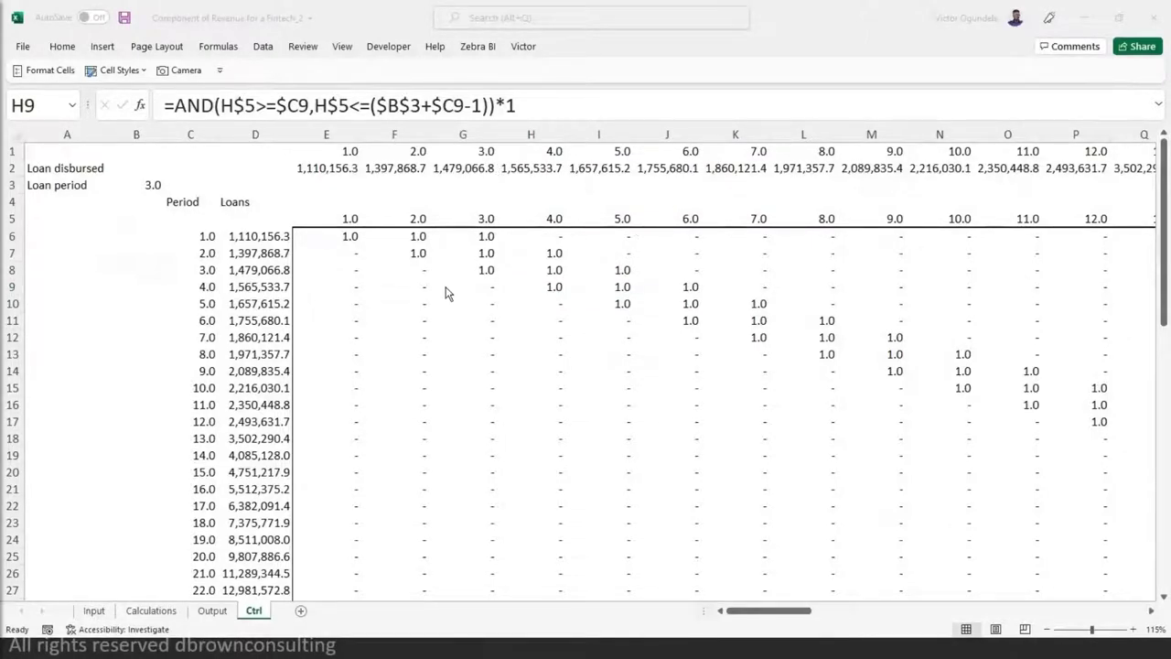
pyautogui.click(348, 236)
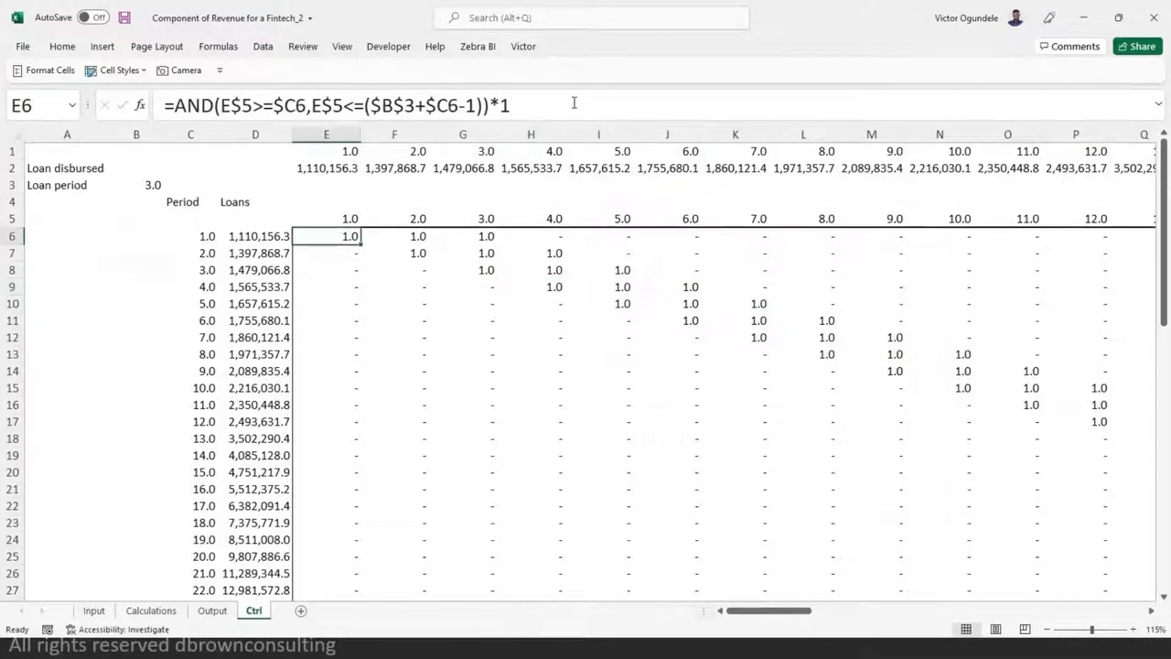
# - Multiply E6's parenthesised AND(...)*1 flag by ($D6/$B$3) so it shows 370,052.1
pyautogui.click(574, 103)
pyautogui.click(171, 105)
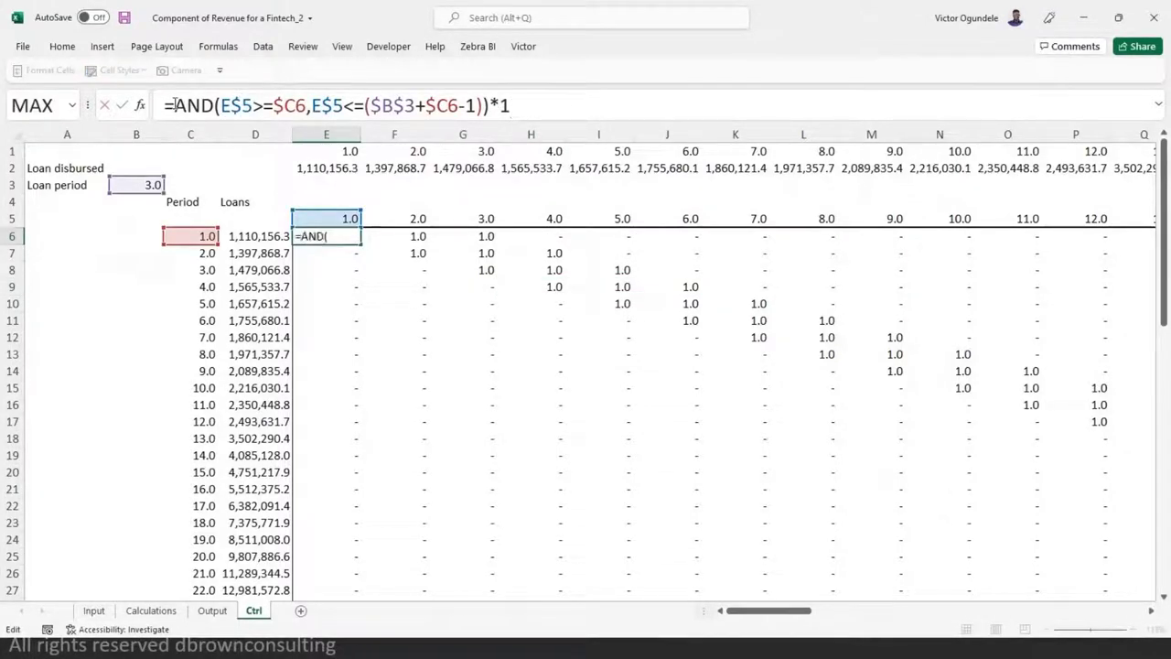
pyautogui.write('(')
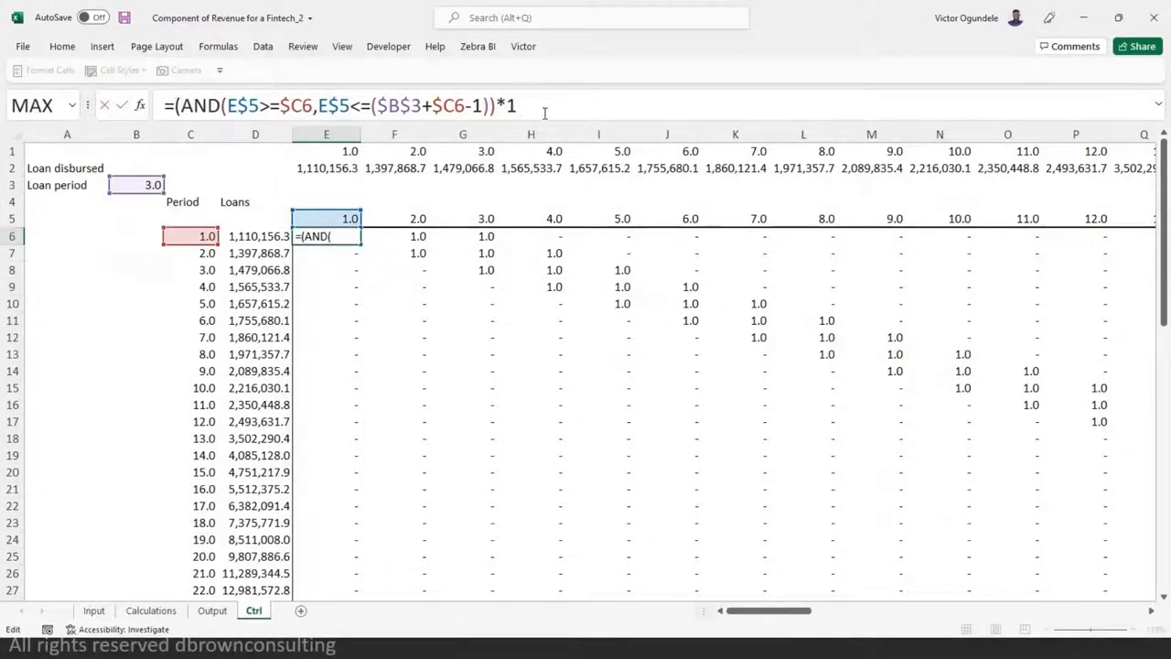
pyautogui.click(544, 114)
pyautogui.write(')')
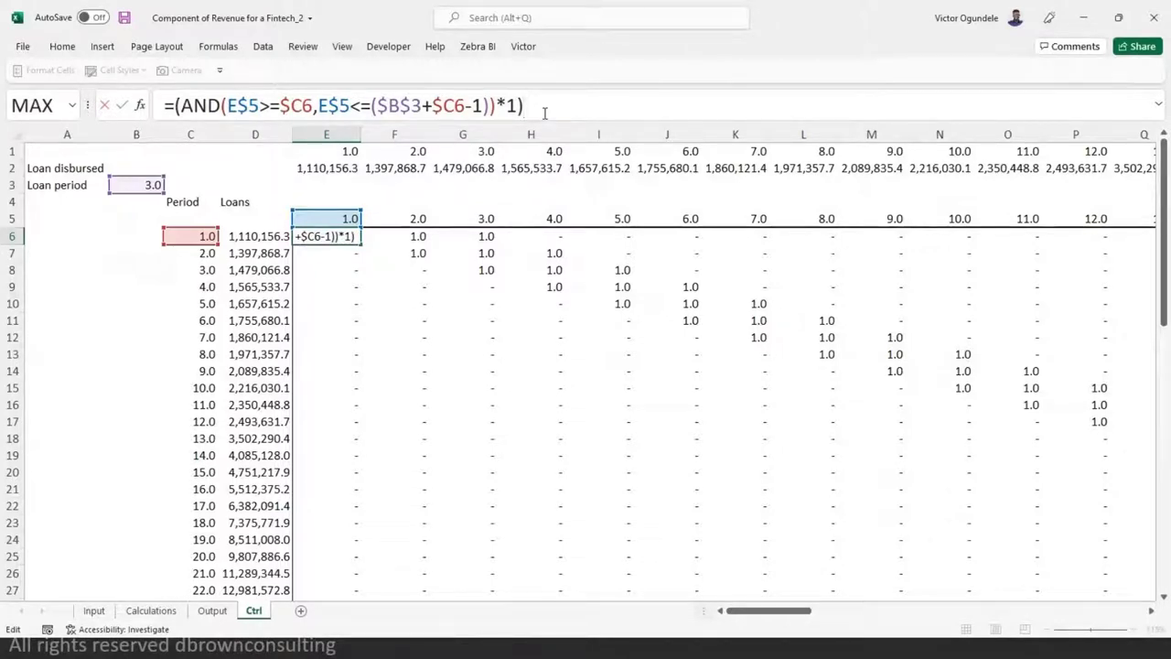
pyautogui.write('*(')
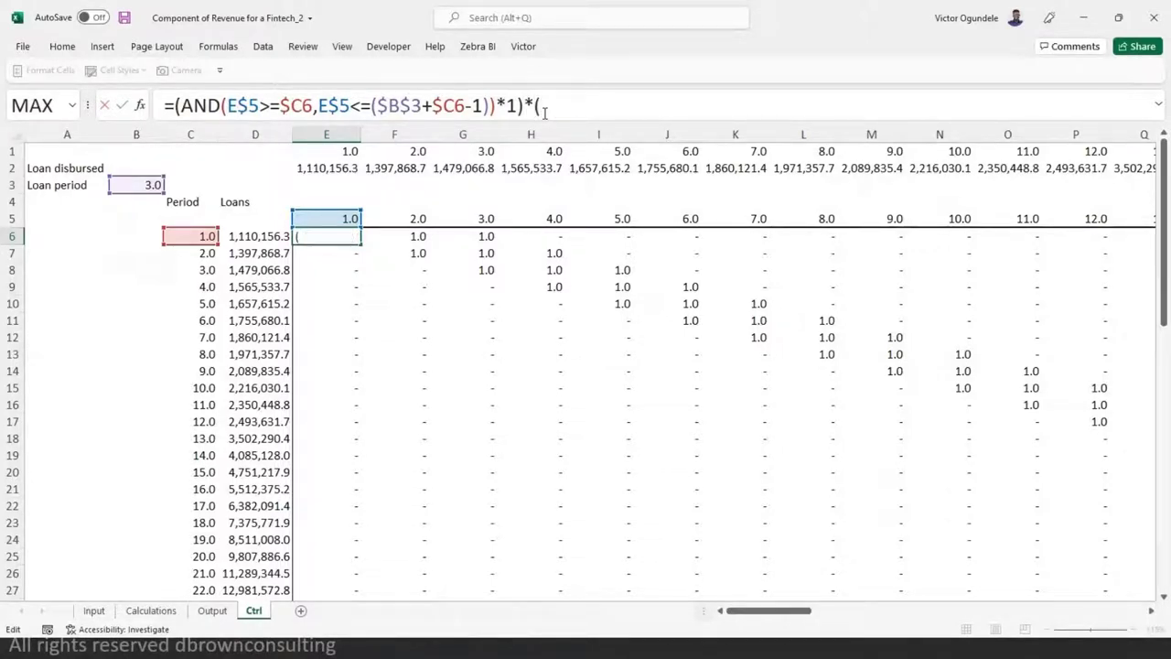
pyautogui.click(249, 236)
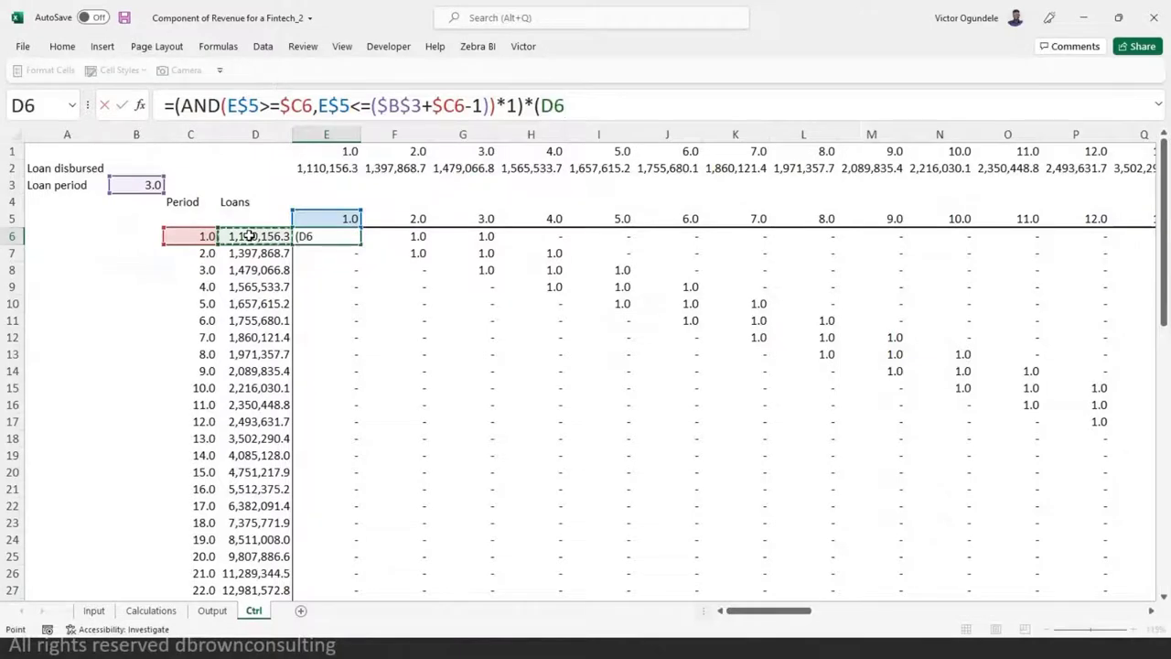
pyautogui.press('F4')
pyautogui.press('F4')
pyautogui.press('F4')
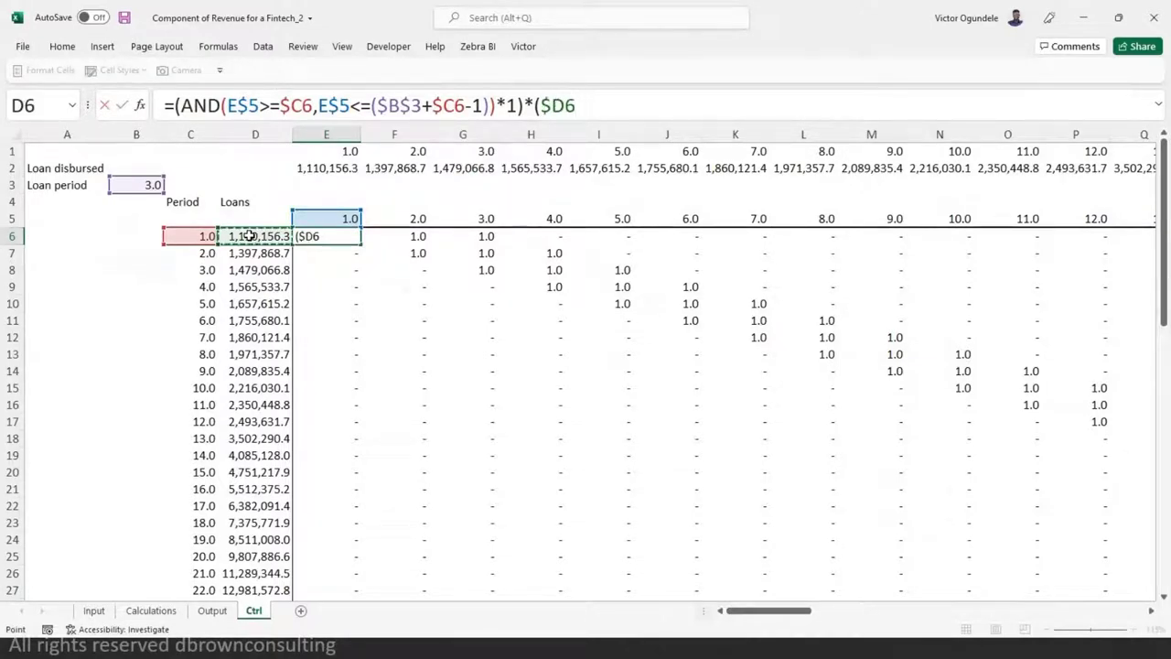
pyautogui.write('/')
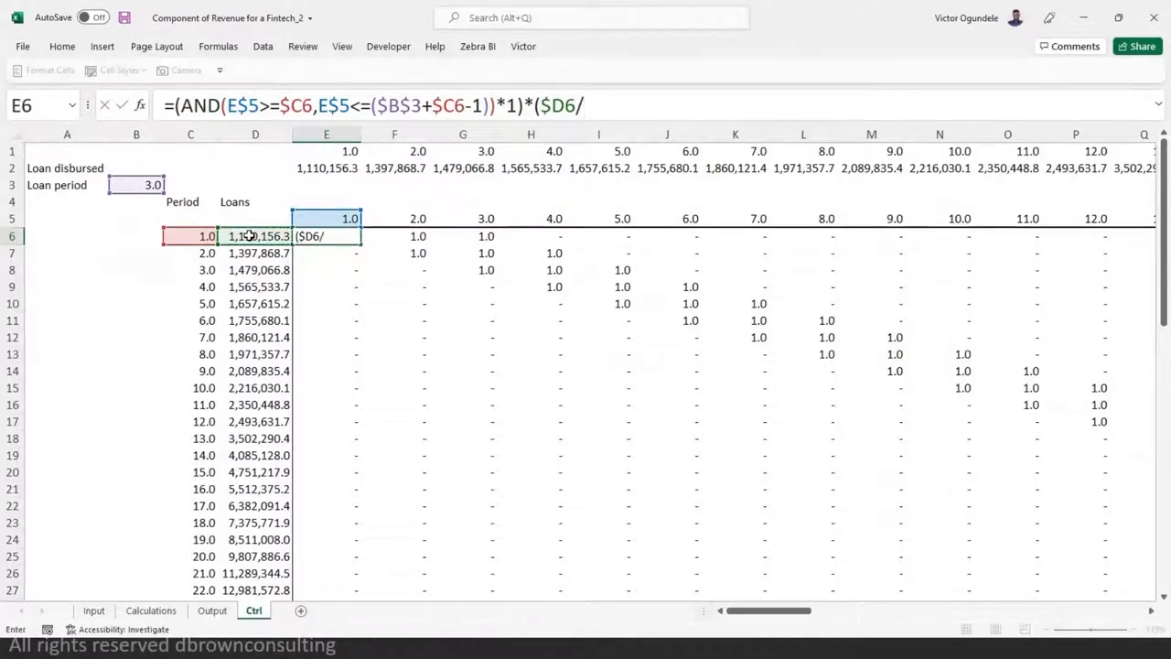
pyautogui.click(134, 183)
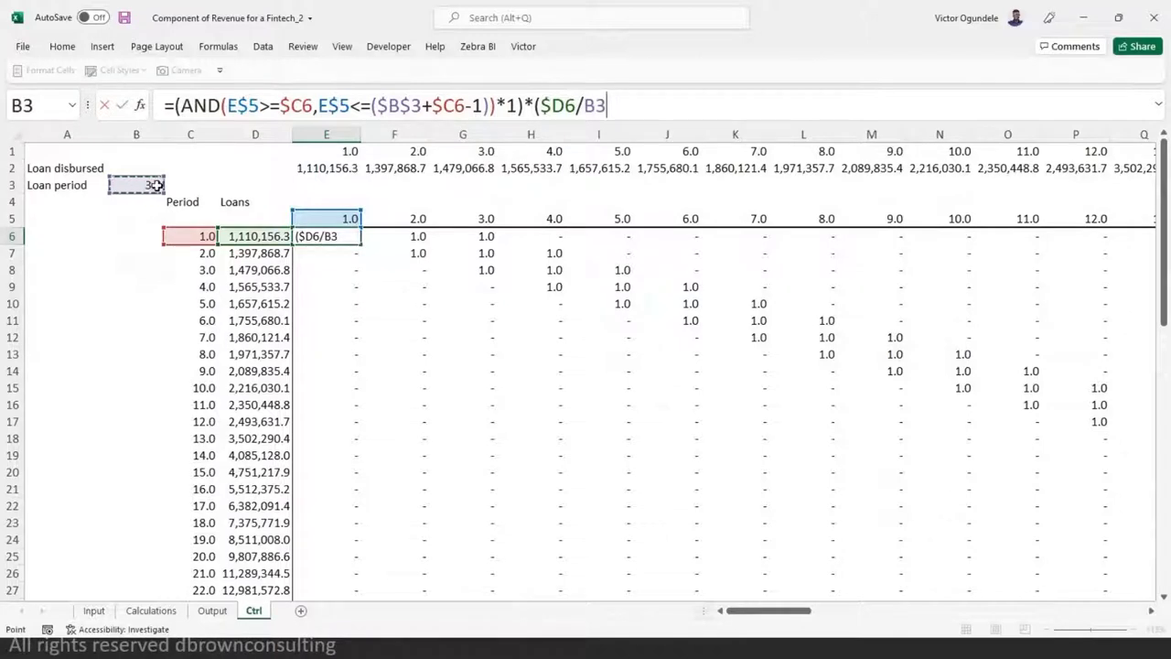
pyautogui.press('F4')
pyautogui.write(')')
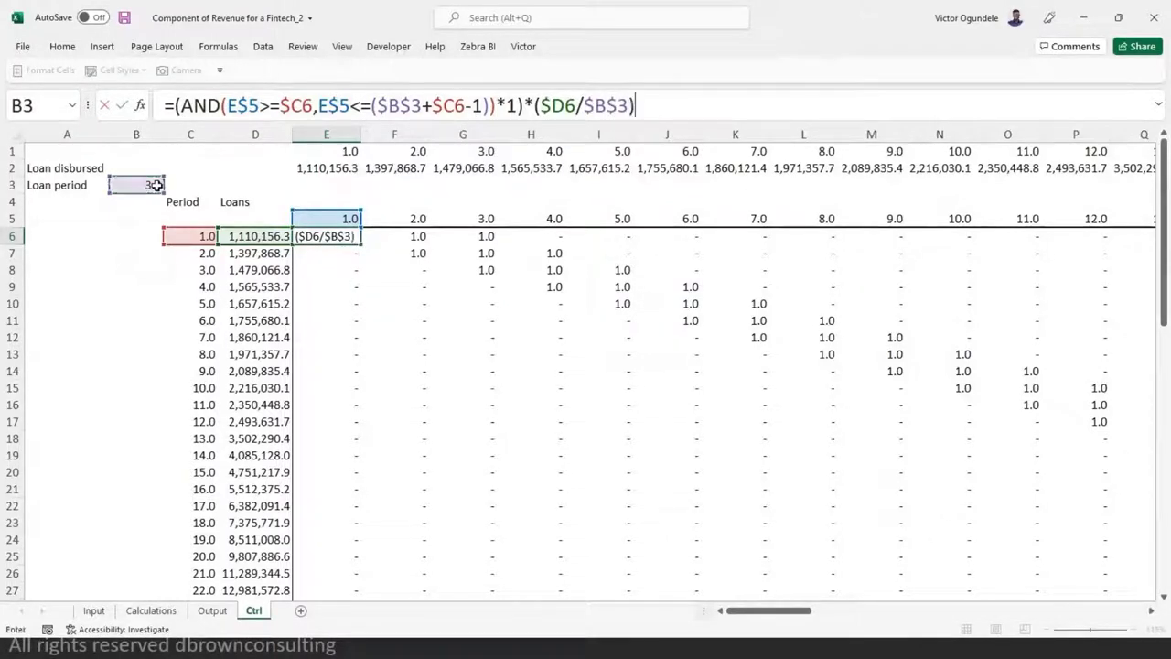
pyautogui.hotkey('ctrl', 'Return')
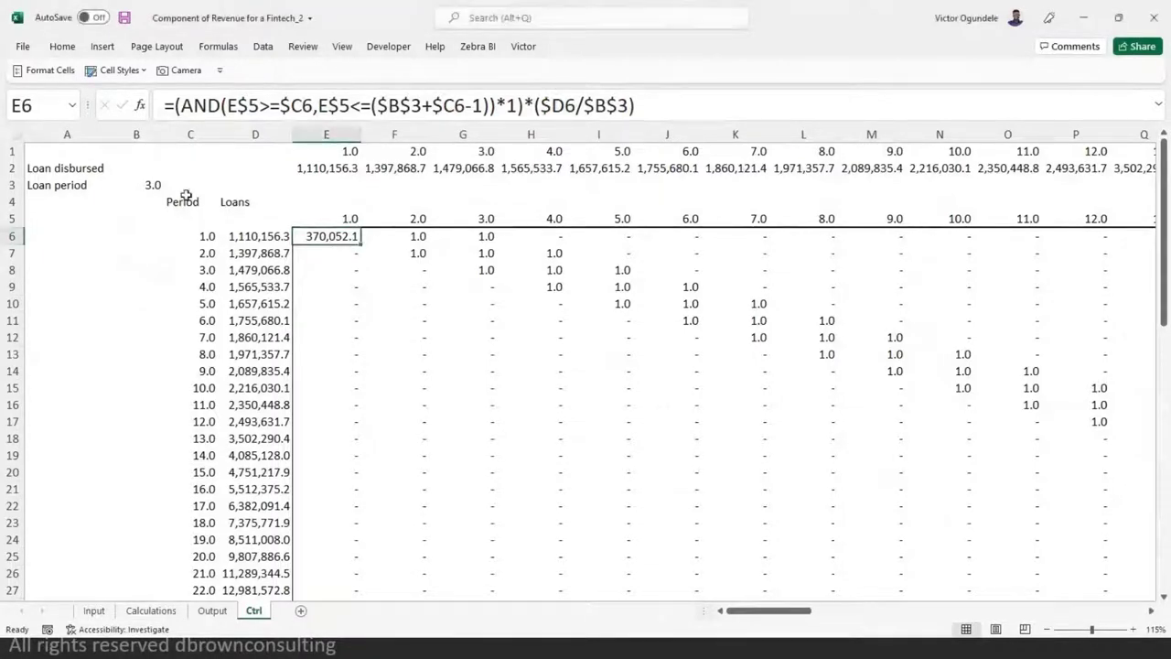
# - Fill the repayment formula from E6 across the whole E6:BL65 matrix
pyautogui.scroll(-1, 430, 379)
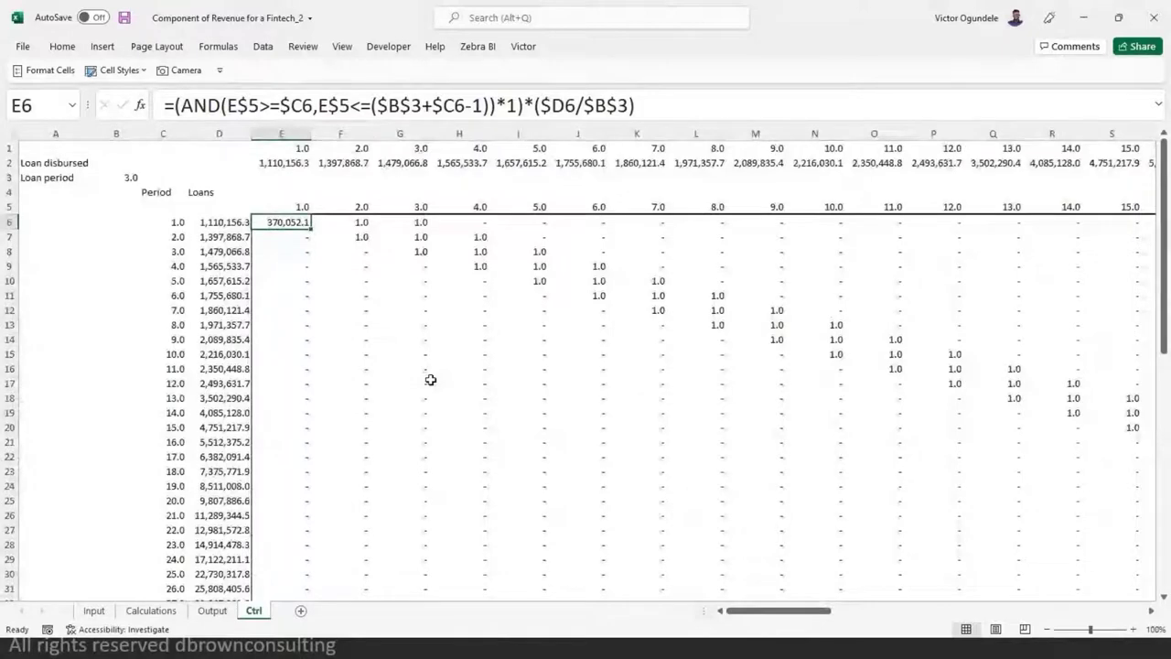
pyautogui.hotkey('ctrl', 'shift', 'Right')
pyautogui.hotkey('ctrl', 'shift', 'Down')
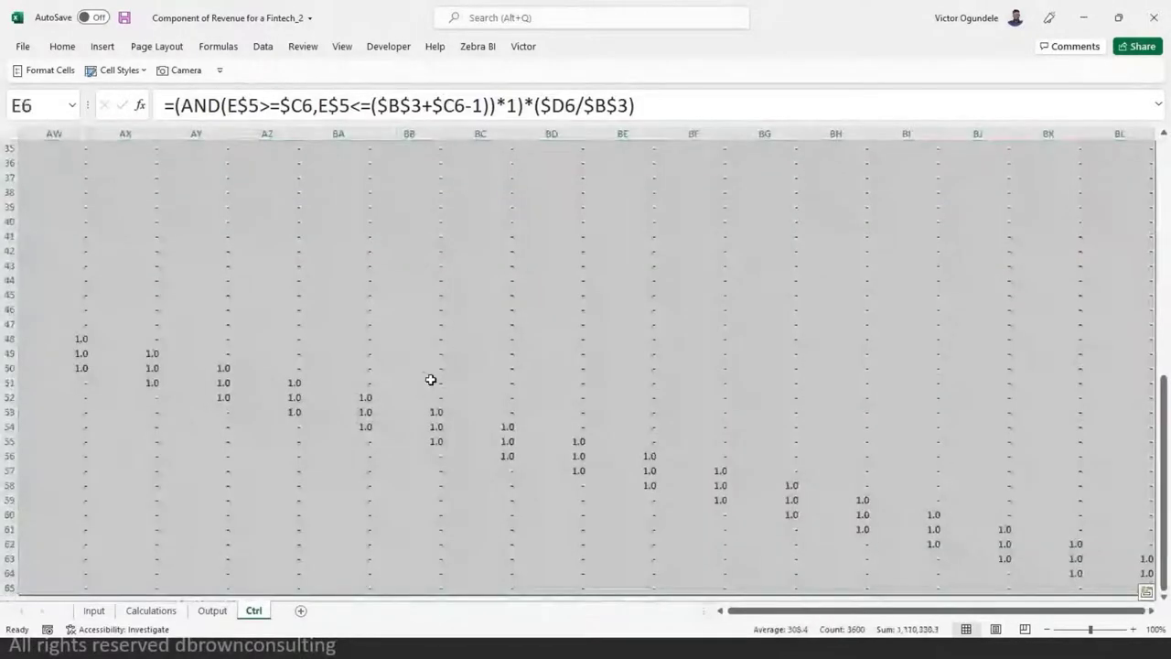
pyautogui.hotkey('ctrl', 'v')
pyautogui.hotkey('ctrl', 'Home')
pyautogui.press('Up')
pyautogui.press('Up')
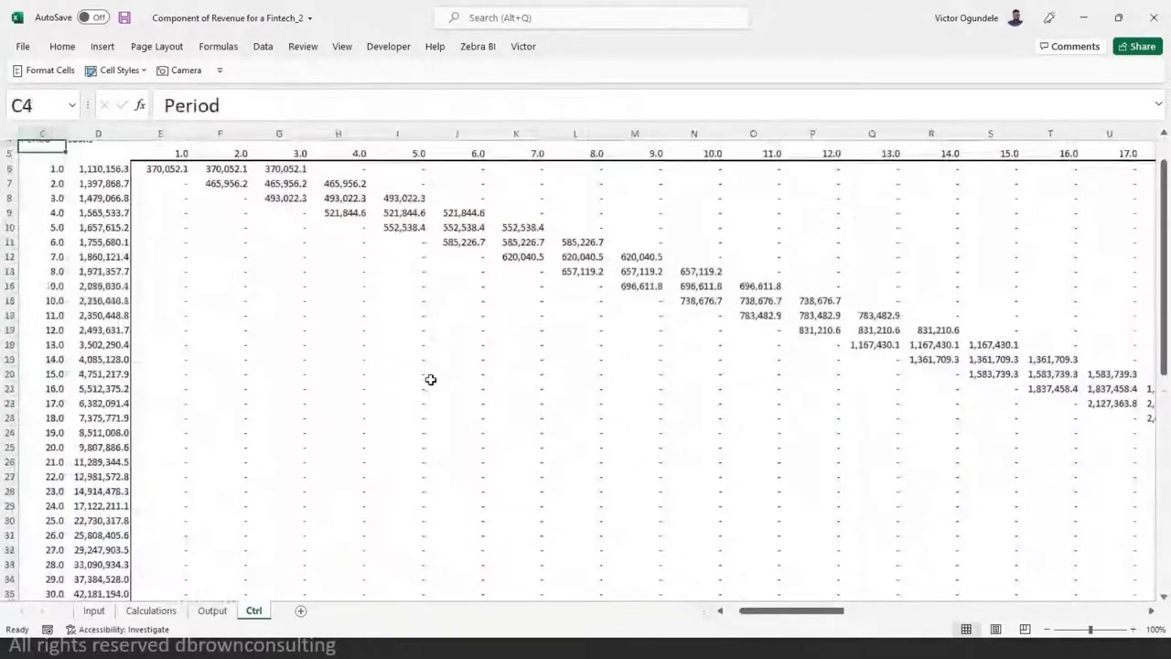
pyautogui.press('Up')
pyautogui.press('Up')
pyautogui.press('Up')
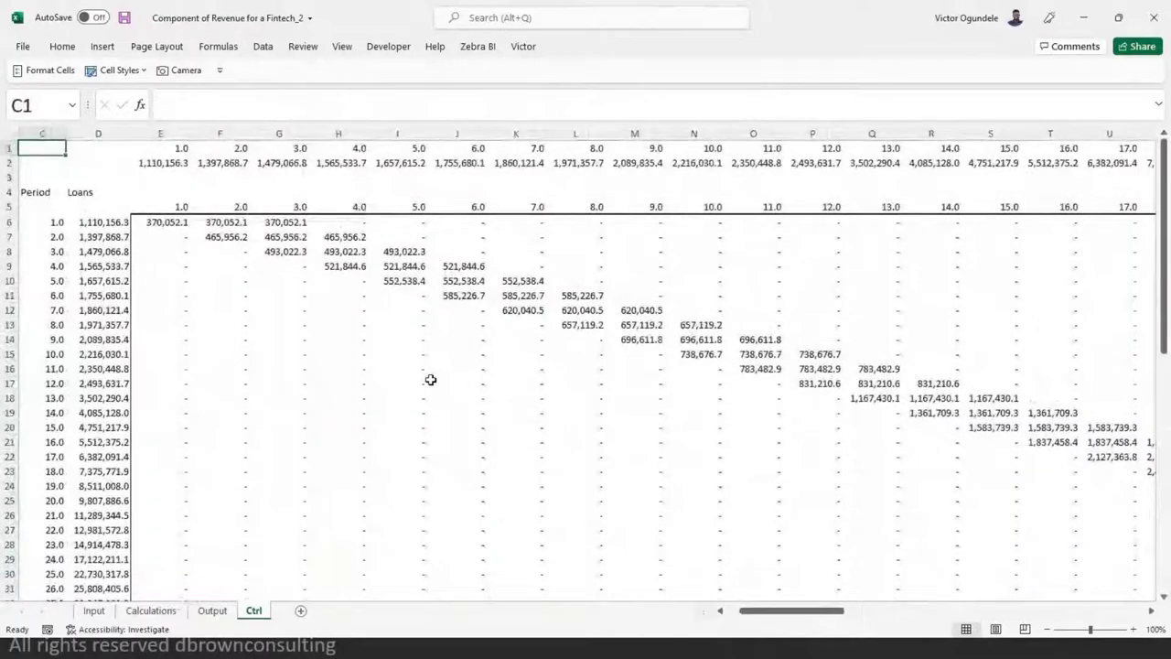
# - Check the loan amount and E6 formulas, then select E6:G6 to verify the first loan's repayments sum
pyautogui.hscroll(-2, 327, 314)
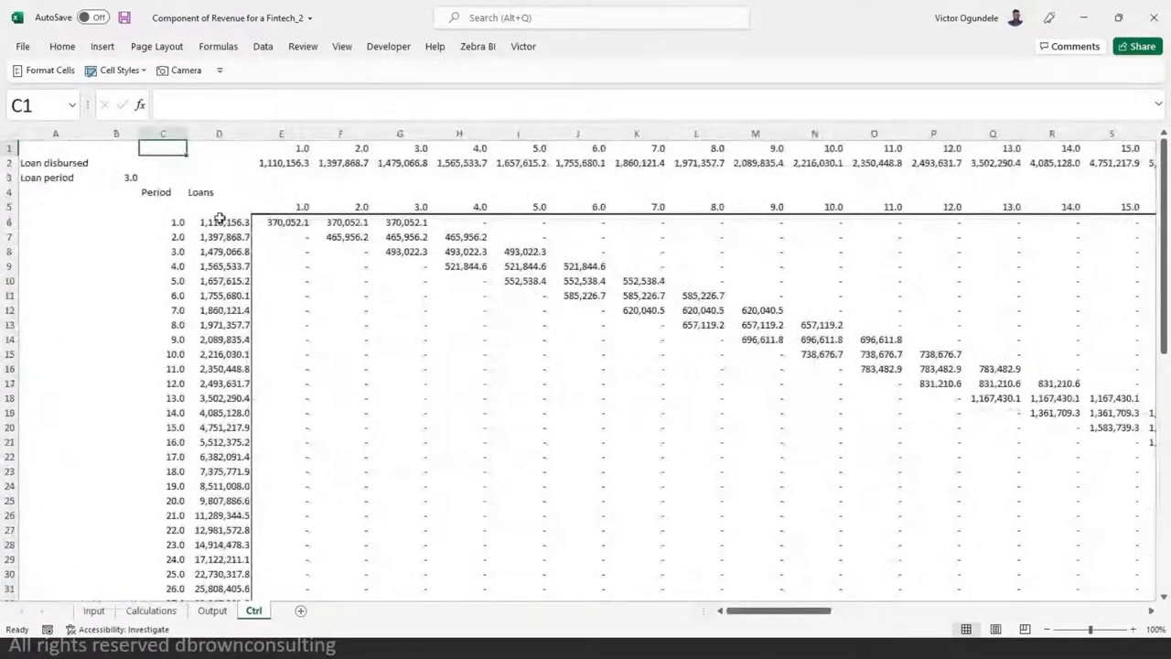
pyautogui.click(220, 220)
pyautogui.click(281, 222)
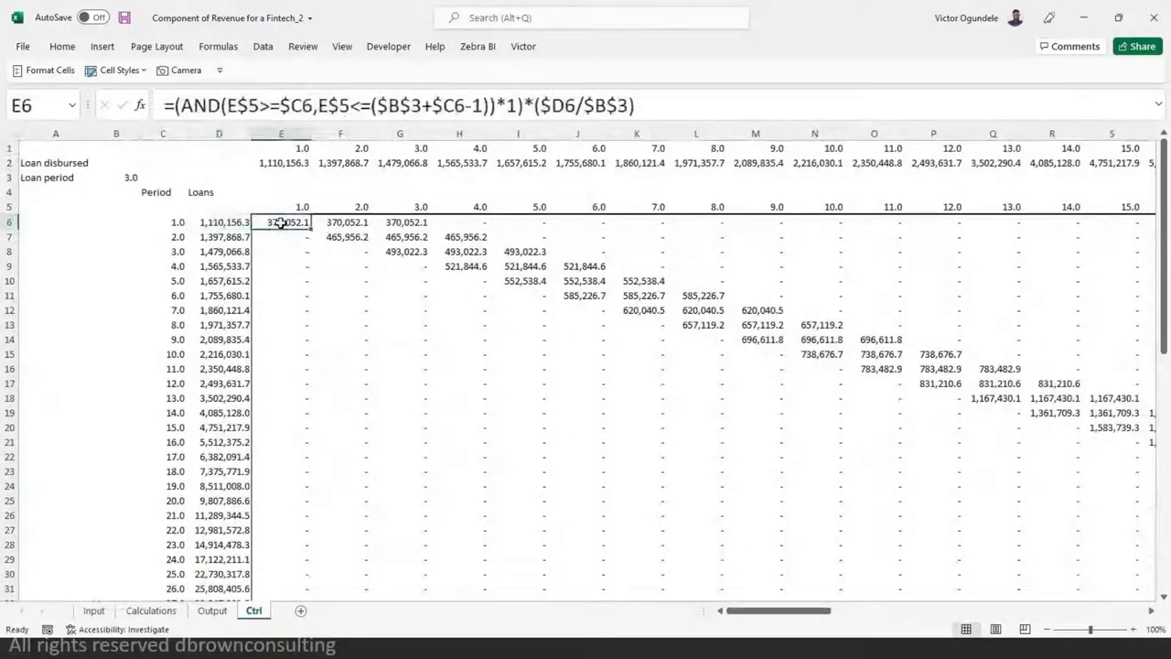
pyautogui.moveTo(280, 222); pyautogui.dragTo(400, 222)
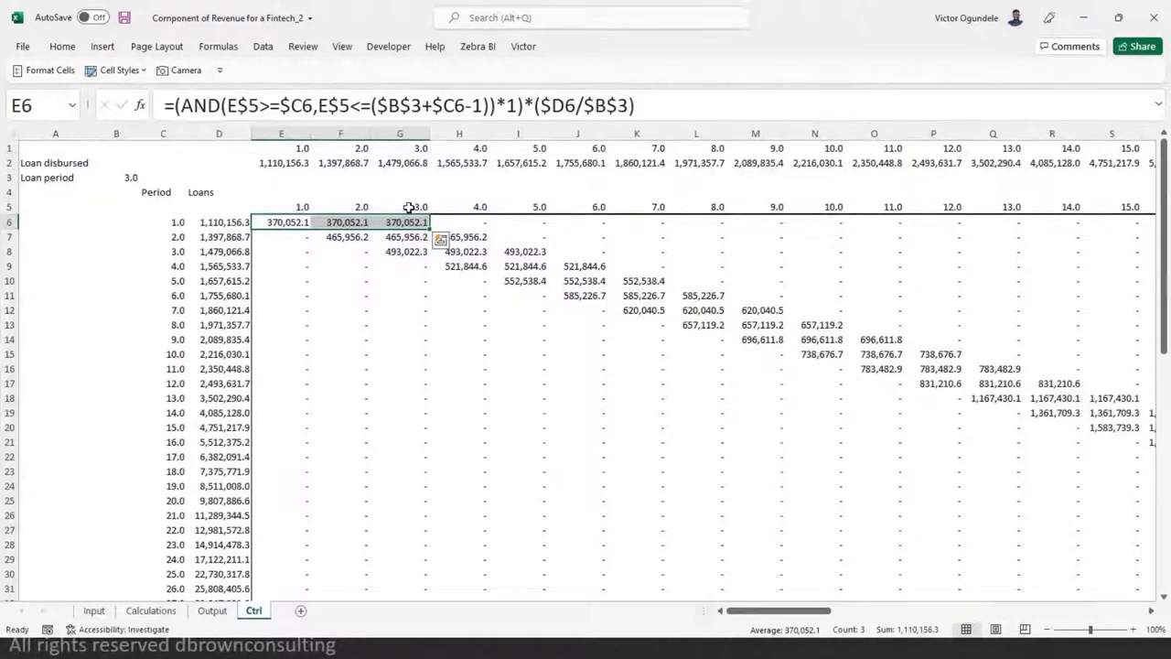
# - Apply the Linked Cell style to the loan period cell B3
pyautogui.press('Down')
pyautogui.press('Up')
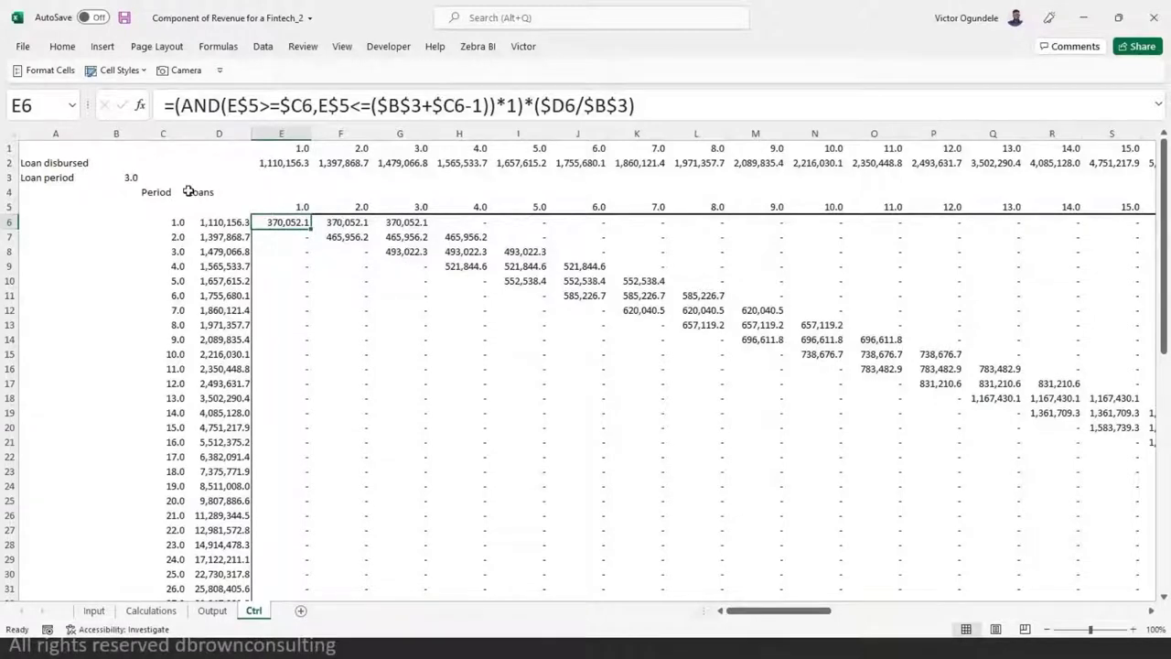
pyautogui.click(135, 176)
pyautogui.scroll(1, 135, 177)
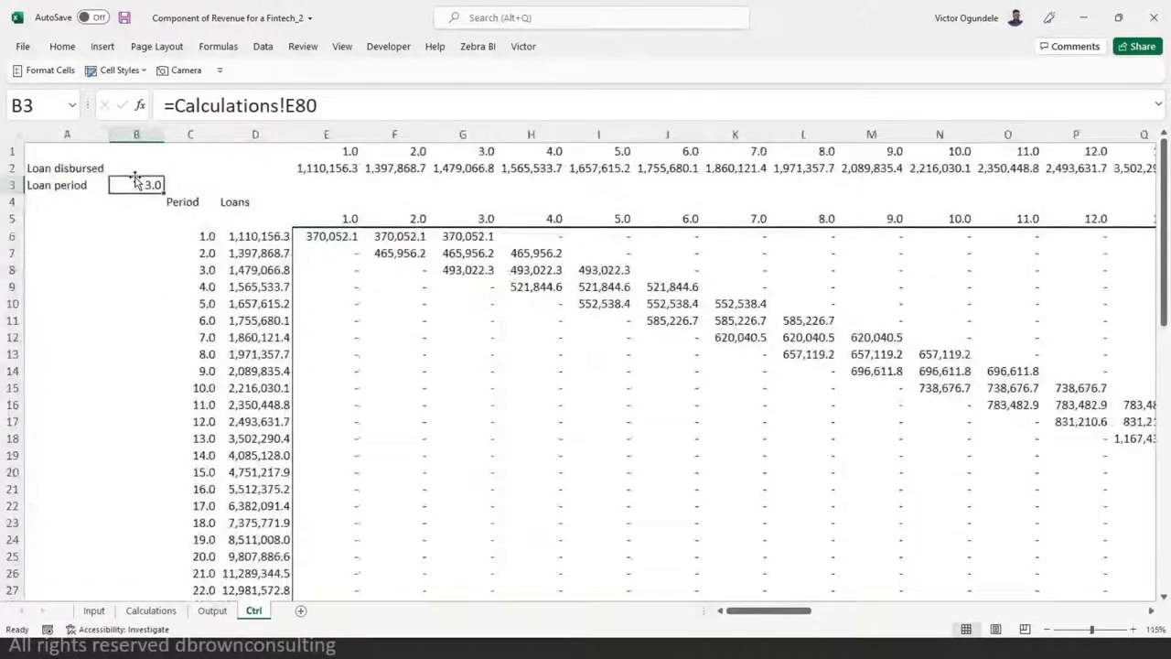
pyautogui.click(119, 70)
pyautogui.click(334, 215)
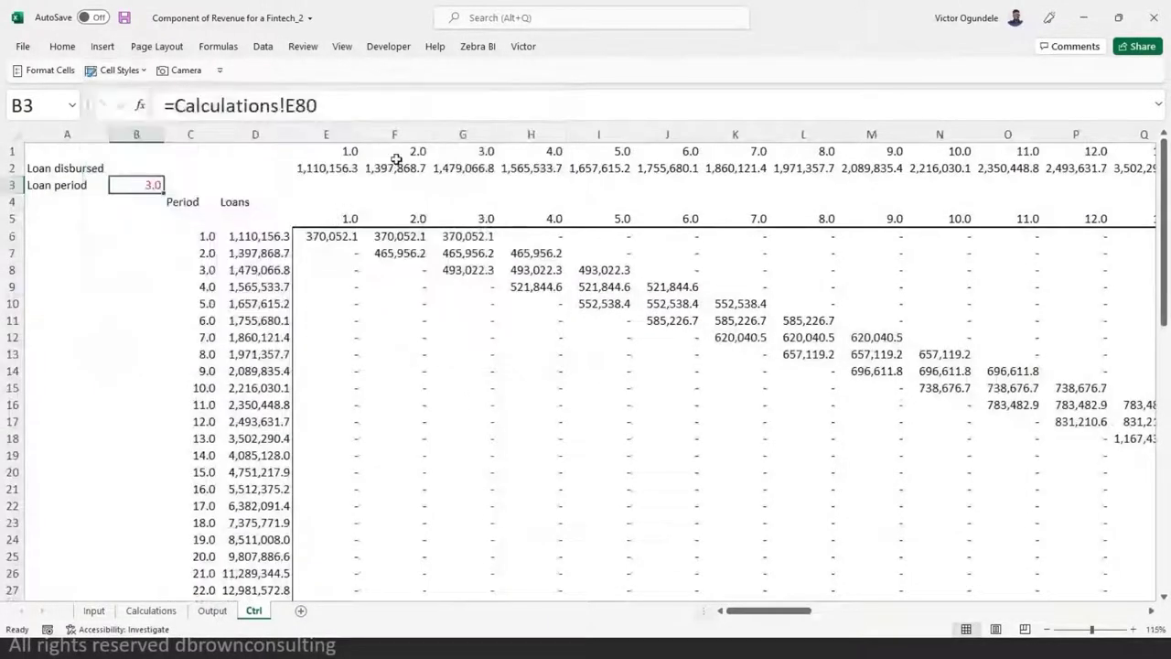
# - Apply the Linked Cell style to the Loan disbursed values E2:BL2
pyautogui.click(316, 168)
pyautogui.hotkey('ctrl', 'shift', 'Right')
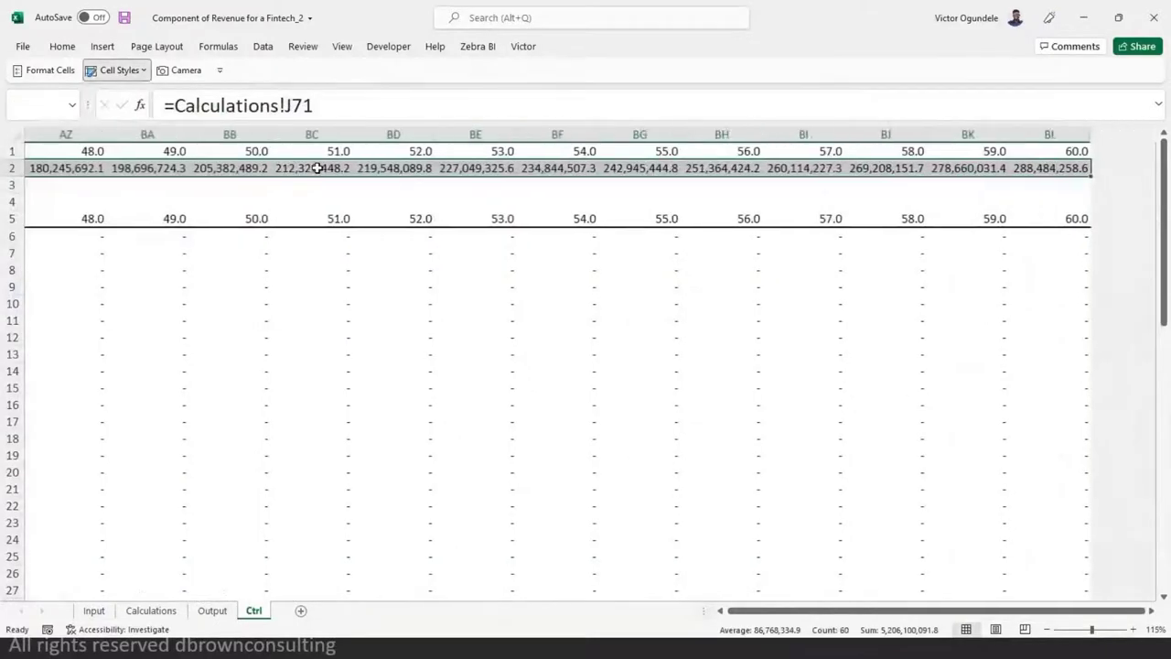
pyautogui.click(119, 69)
pyautogui.click(314, 217)
# - Test a loan period of 6 in B3
pyautogui.hotkey('ctrl', 'BackSpace')
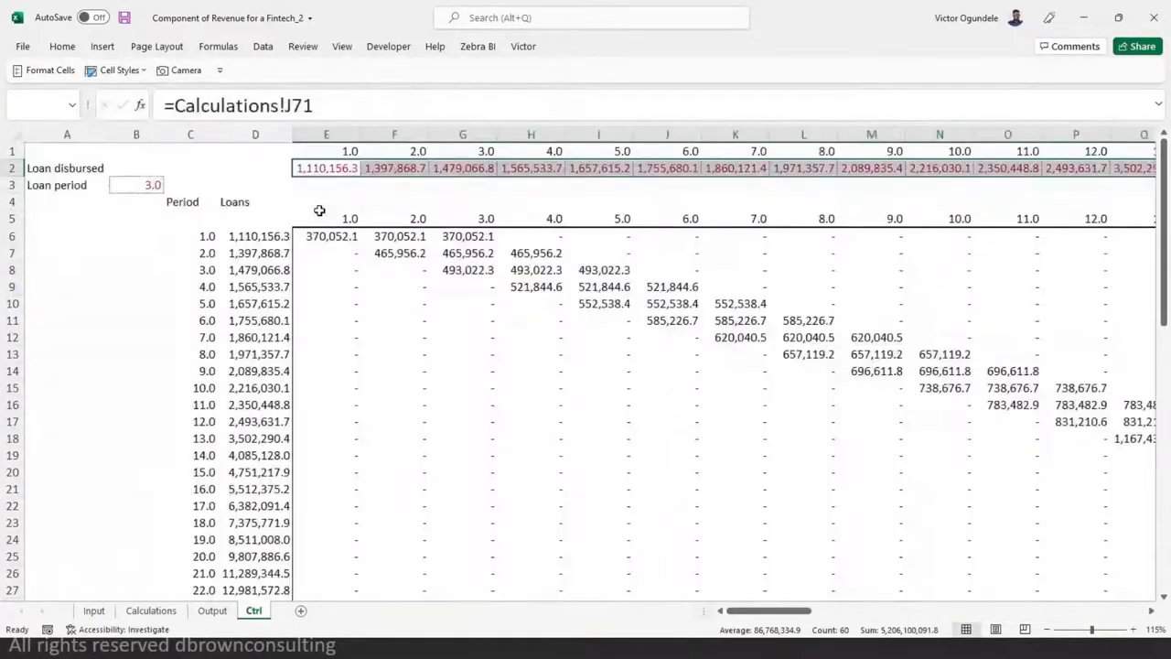
pyautogui.hotkey('ctrl', 'Left')
pyautogui.hotkey('ctrl', 'Right')
pyautogui.hotkey('ctrl', 'Left')
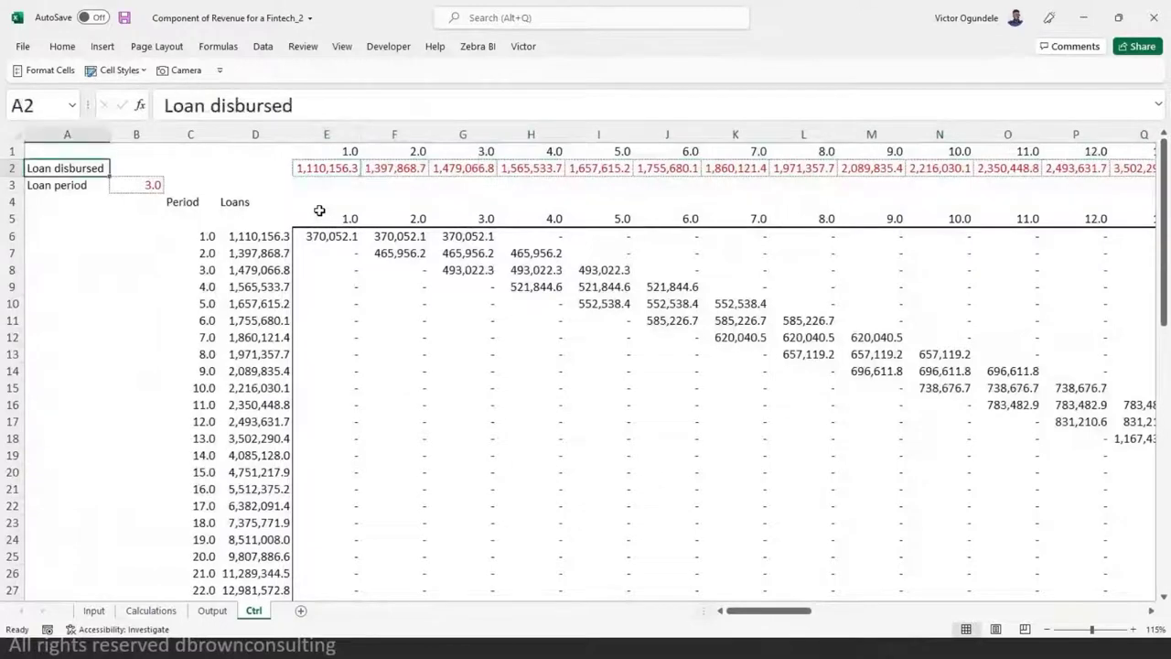
pyautogui.keyDown('ctrl'); pyautogui.scroll(-1, 393, 340); pyautogui.keyUp('ctrl')
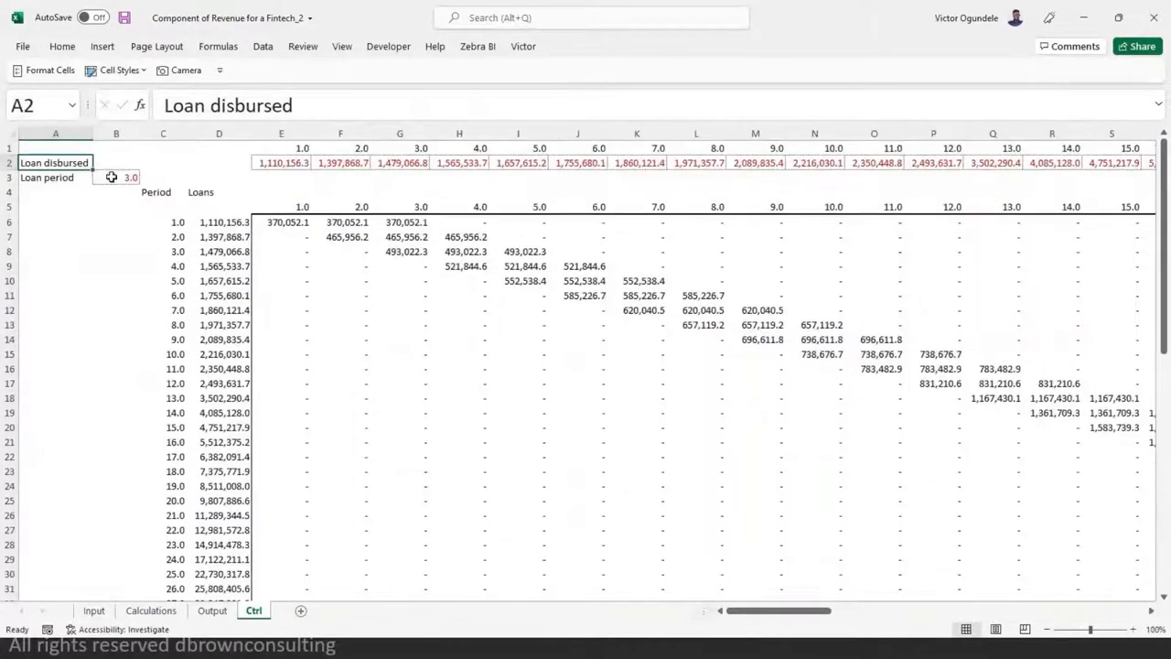
pyautogui.press('Down')
pyautogui.press('Right')
pyautogui.write('6')
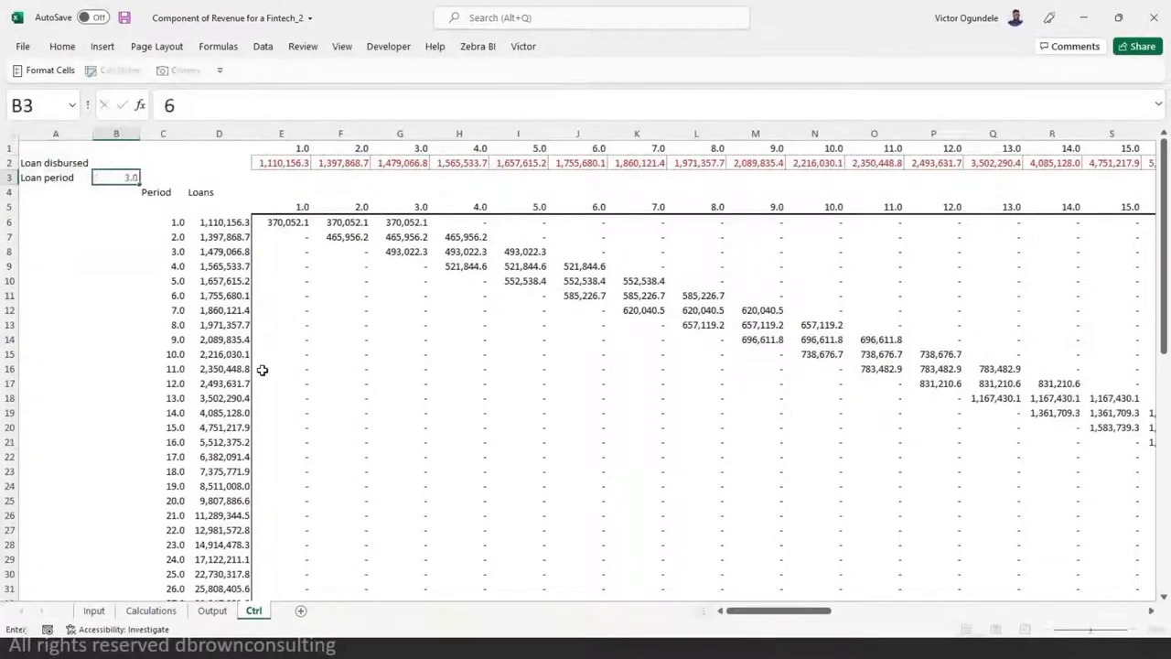
pyautogui.hotkey('ctrl', 'Return')
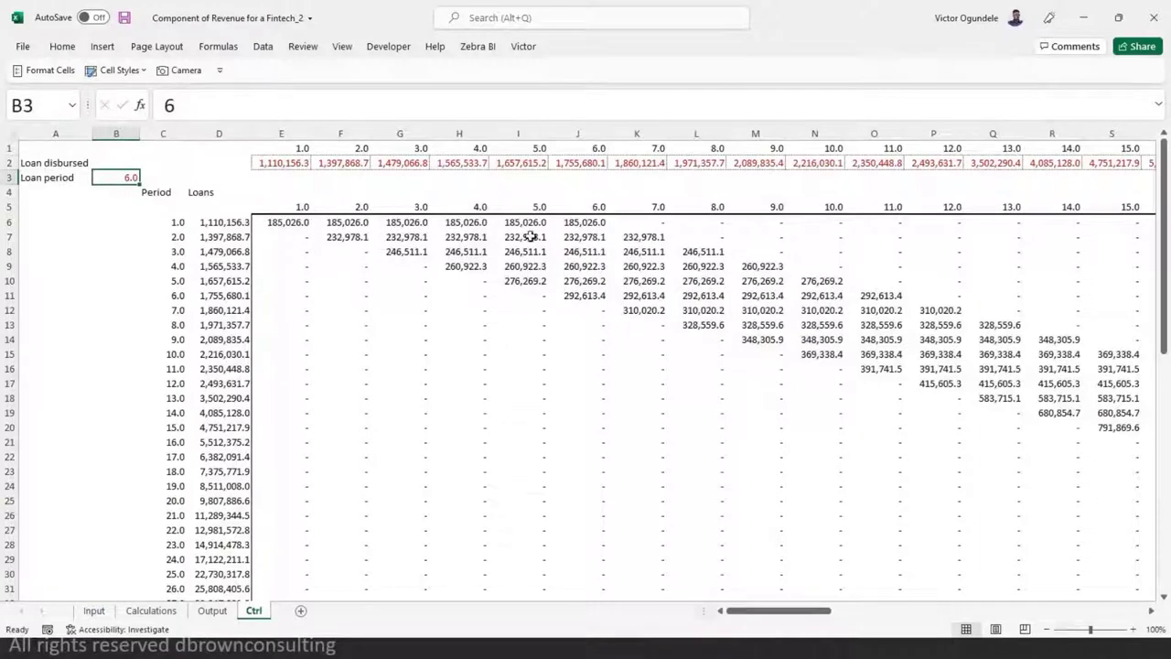
# - Check the first loan's six repayment cells, then test a loan period of 4
pyautogui.moveTo(277, 222); pyautogui.dragTo(566, 224)
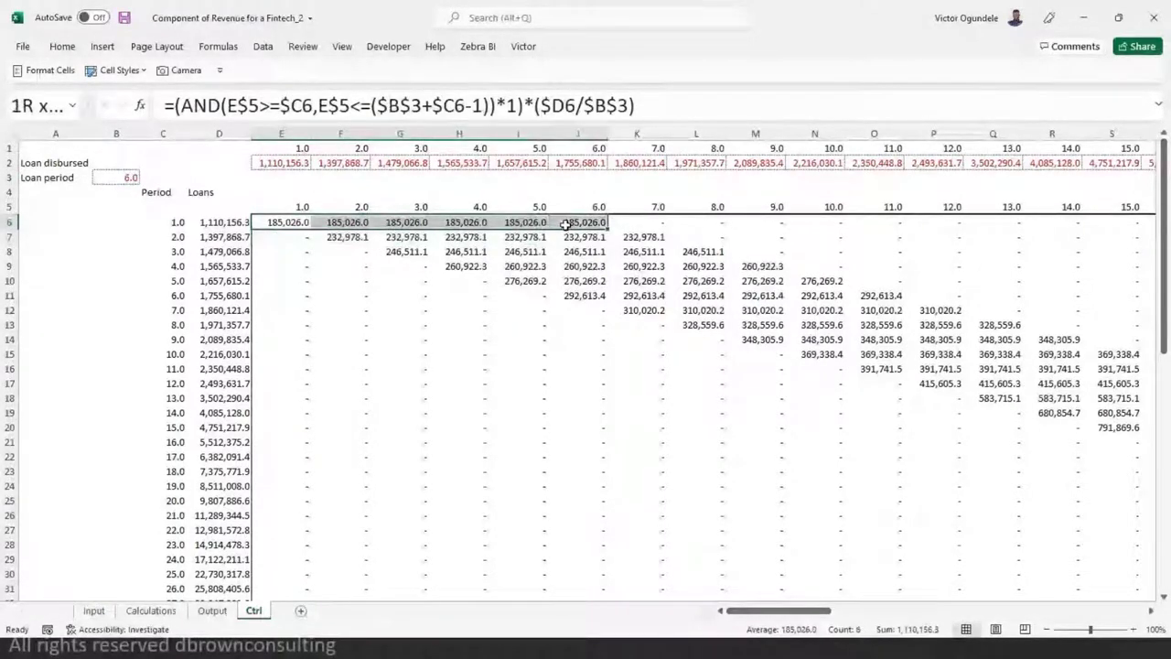
pyautogui.click(409, 179)
pyautogui.click(124, 180)
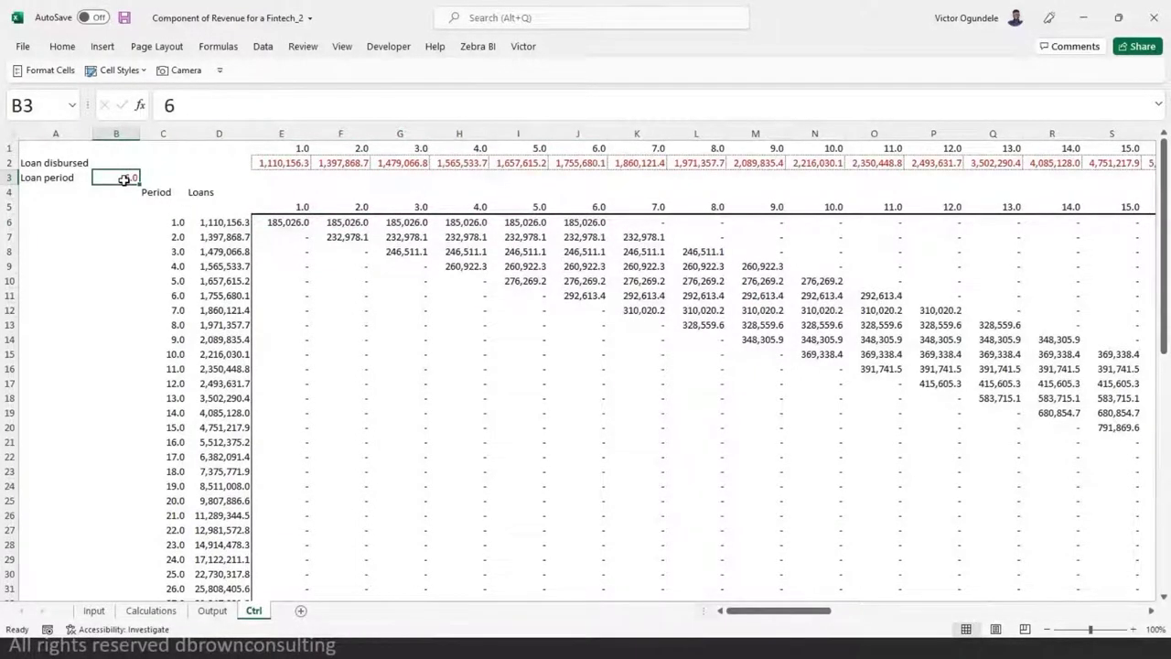
pyautogui.write('4')
pyautogui.hotkey('ctrl', 'Return')
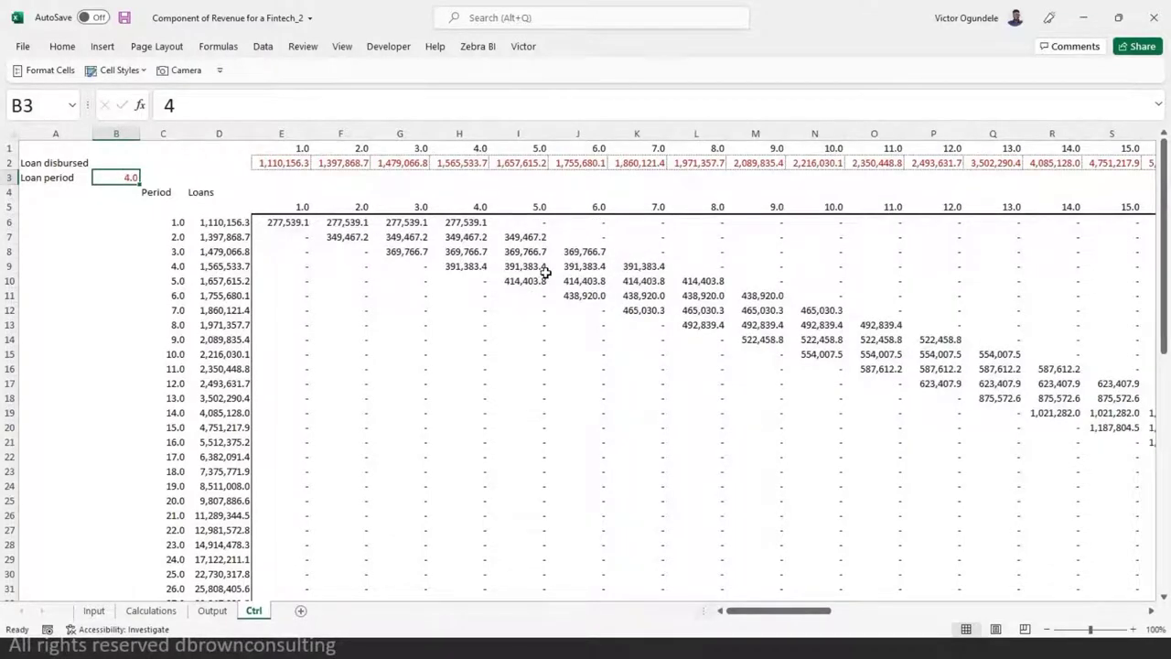
# - Test a 10-period loan, then undo so B3 returns to its 3.0 formula
pyautogui.hotkey('ctrl', 'z')
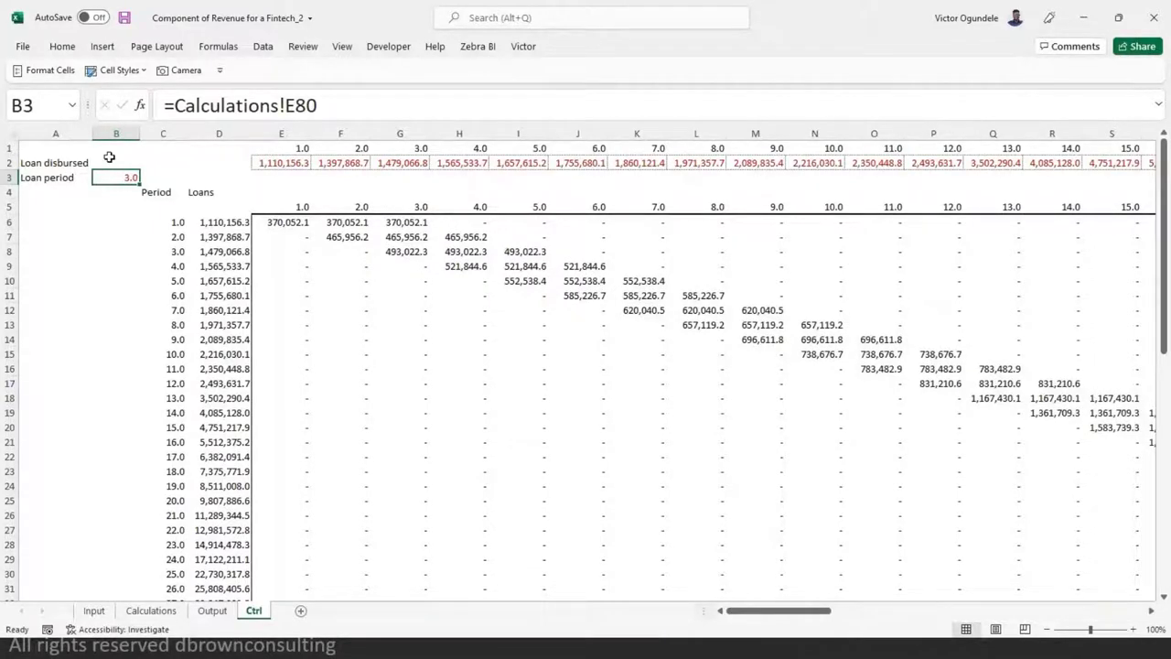
pyautogui.write('10')
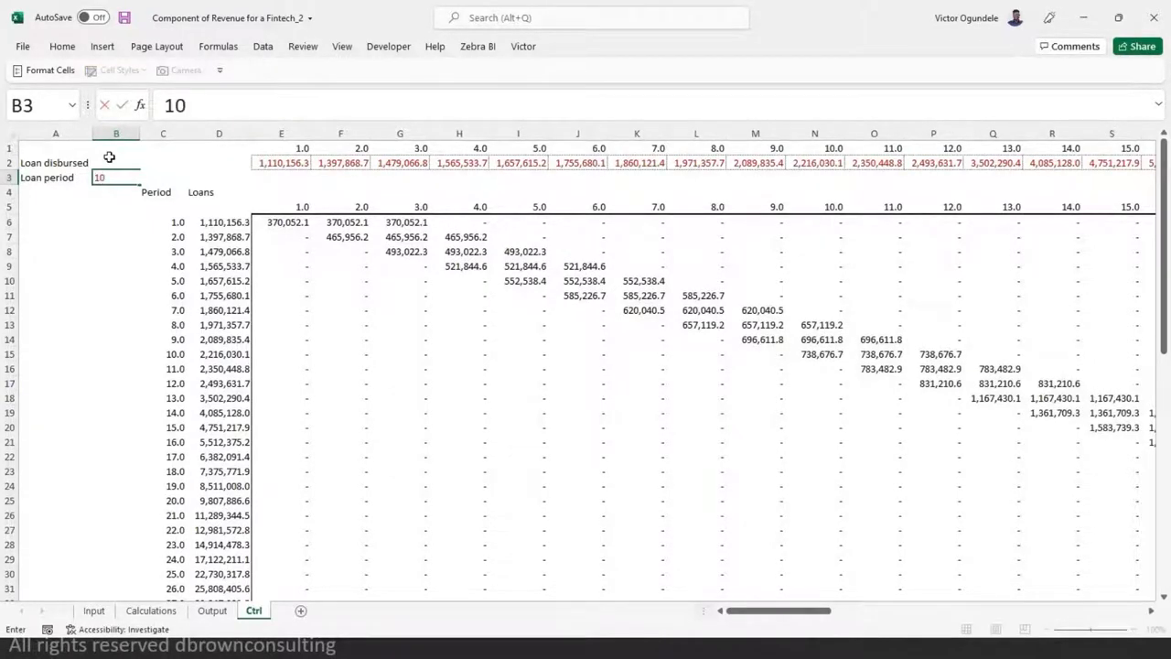
pyautogui.press('Return')
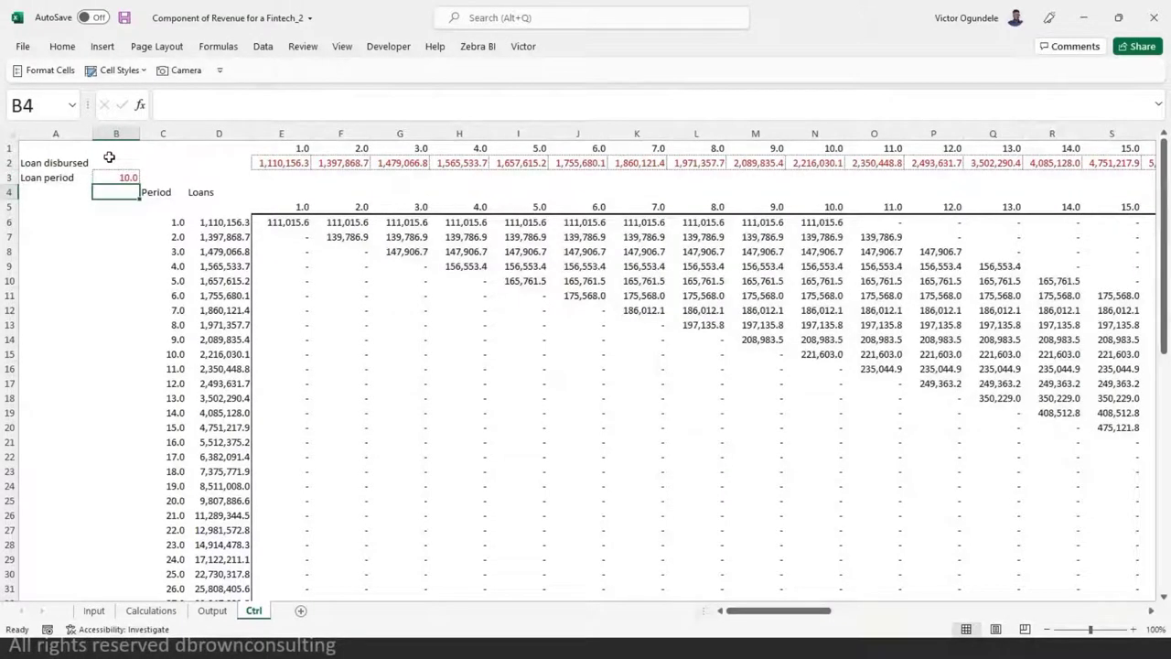
pyautogui.hscroll(2, 444, 285)
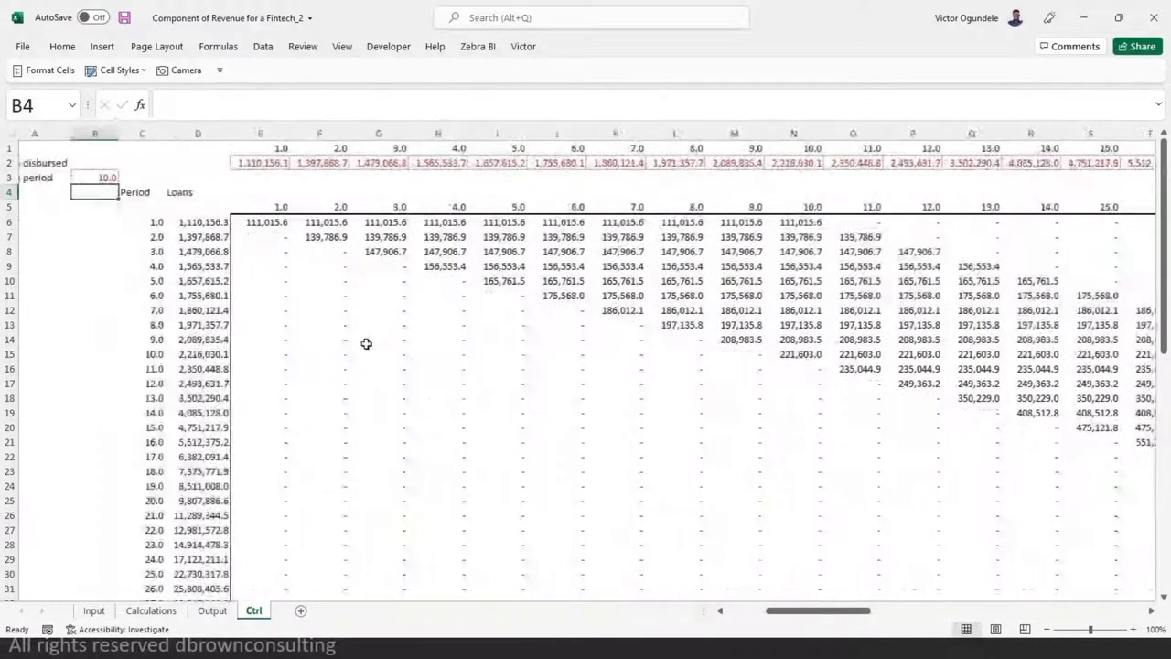
pyautogui.hscroll(-2, 366, 343)
pyautogui.click(122, 176)
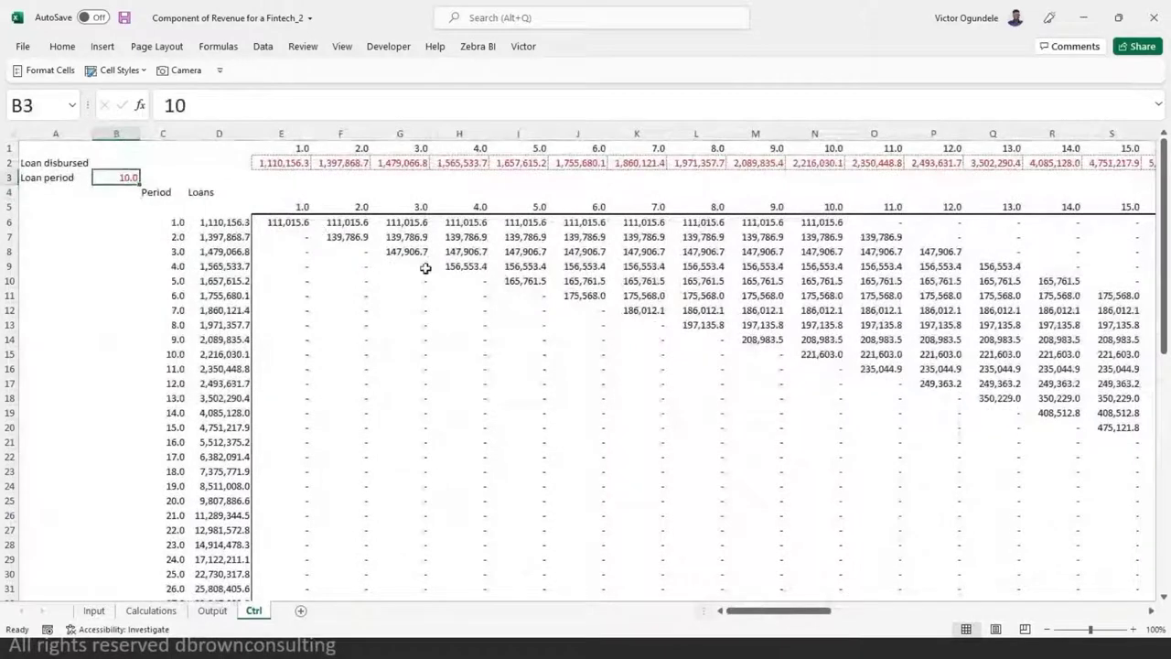
pyautogui.hotkey('ctrl', 'z')
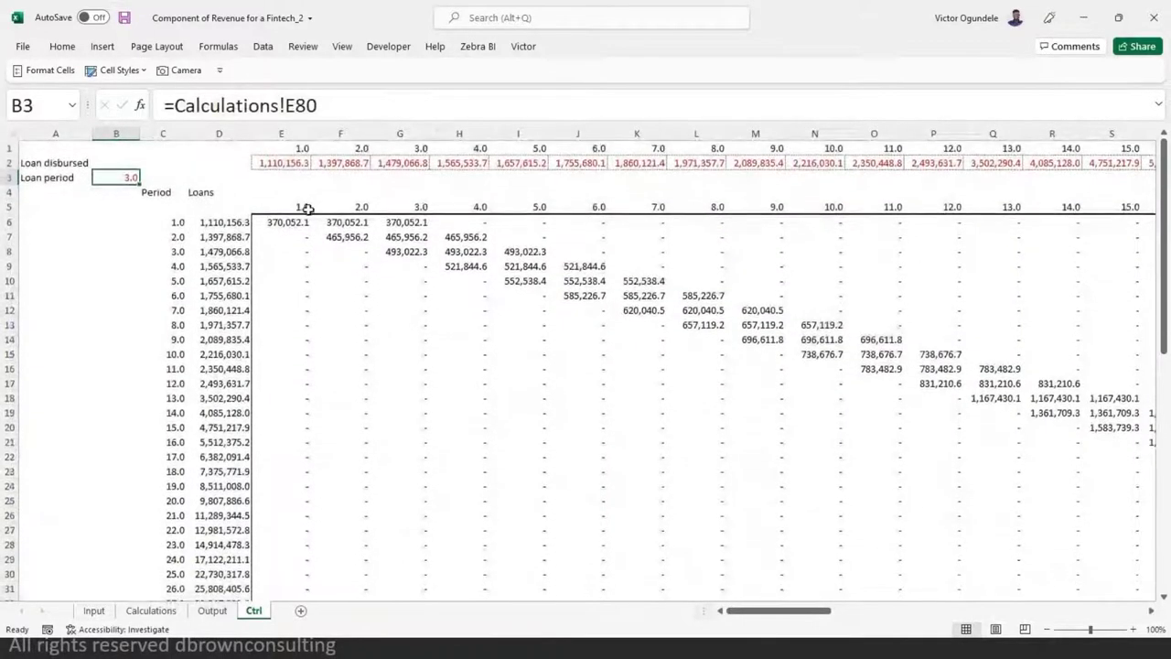
pyautogui.click(271, 179)
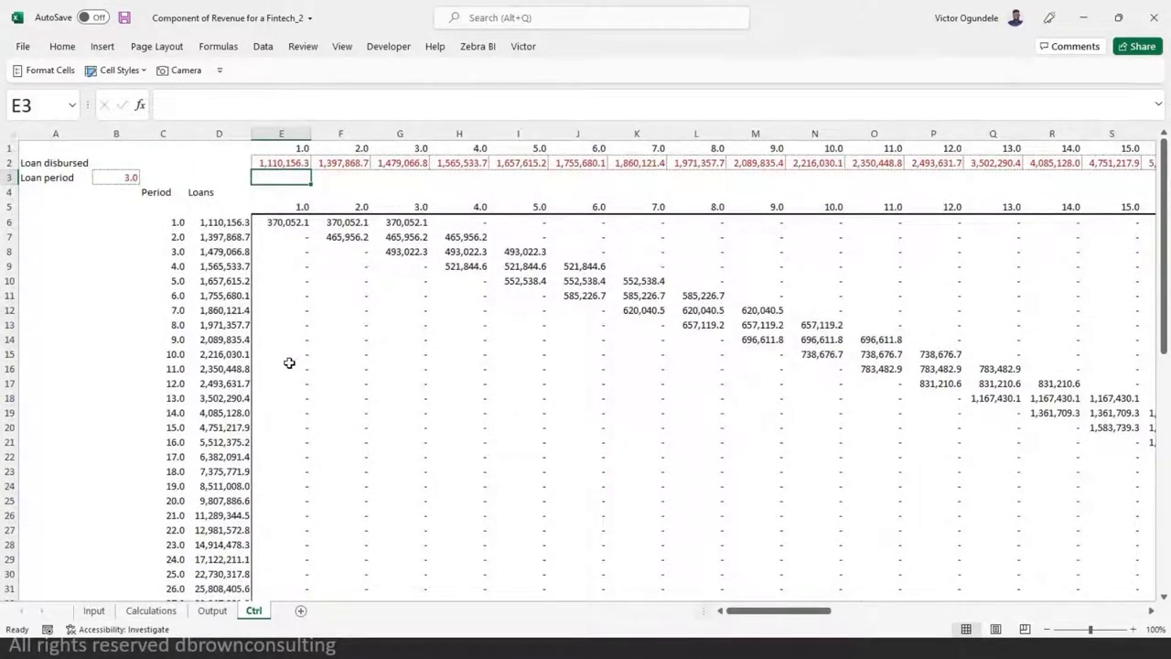
# - Insert two blank rows above the Loan period row
pyautogui.hotkey('shift', 'space')
pyautogui.hotkey('ctrl', 'shift', '+')
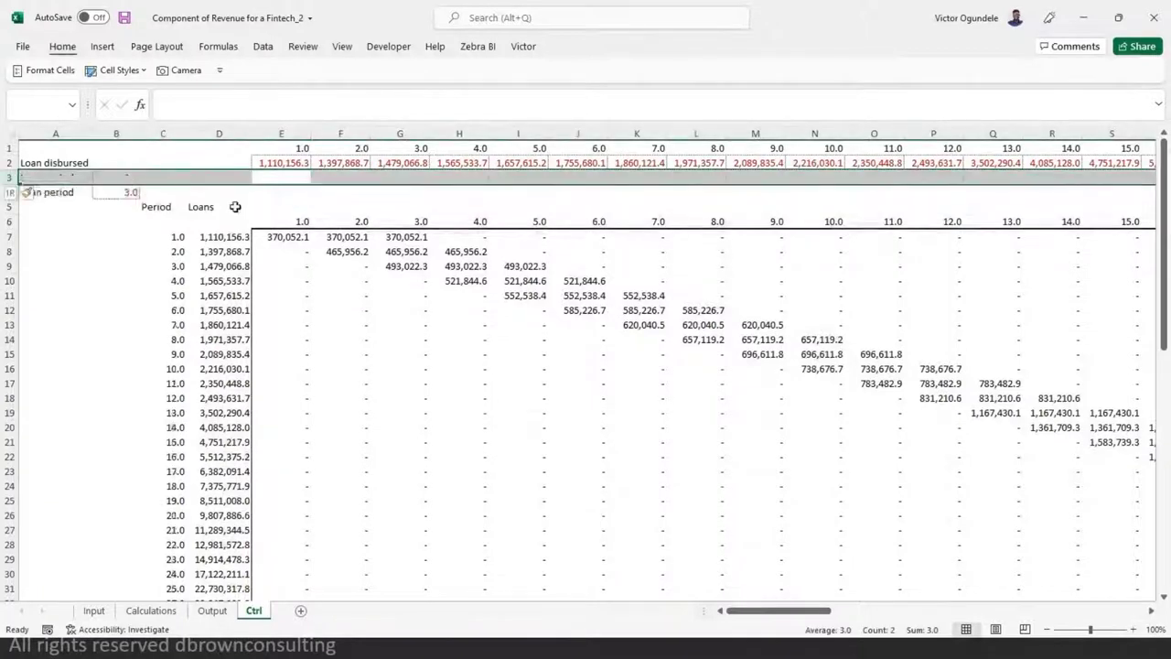
pyautogui.press('Left')
pyautogui.press('Left')
pyautogui.press('Left')
pyautogui.press('Down')
pyautogui.hotkey('shift', 'space')
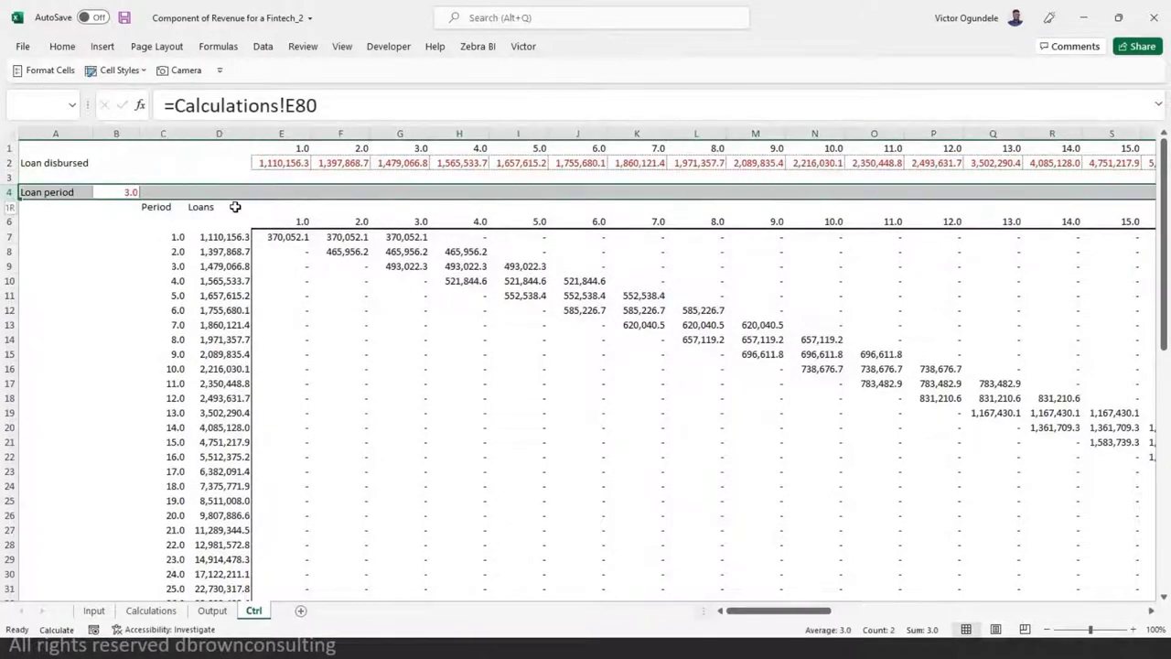
pyautogui.hotkey('ctrl', 'shift', '+')
pyautogui.press('Up')
pyautogui.press('Left')
# - Label A3 'Repayment' and enter =SUM(E8:E67) in E3
pyautogui.write('Rep')
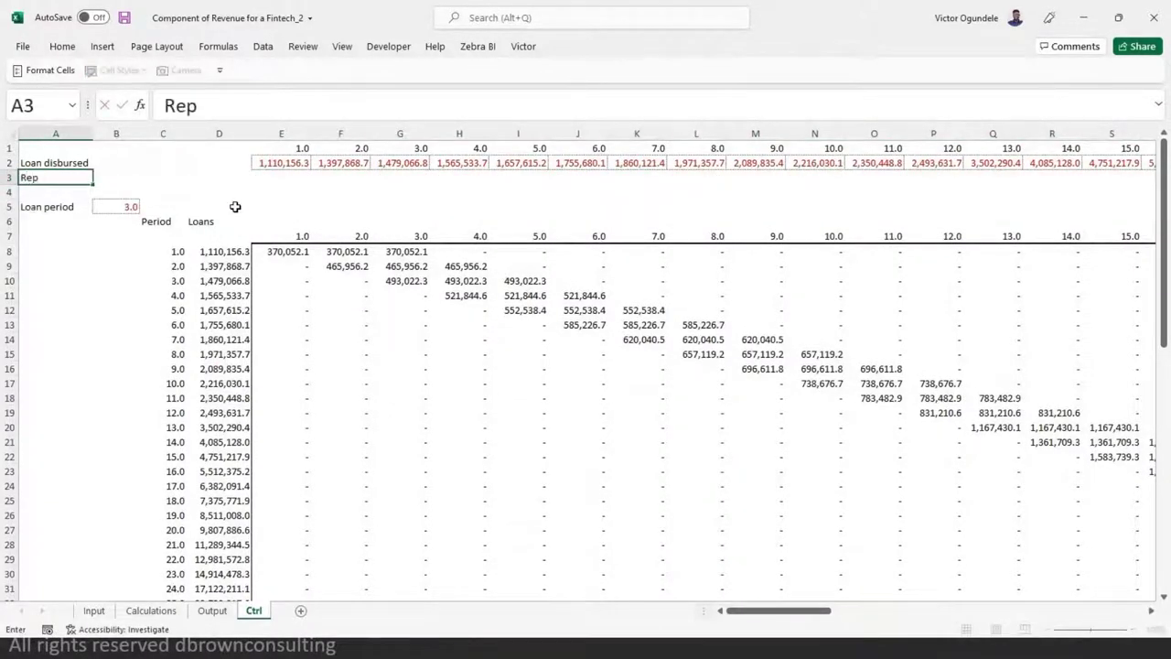
pyautogui.write('ayment')
pyautogui.press('Right')
pyautogui.press('Right')
pyautogui.press('Right')
pyautogui.press('Right')
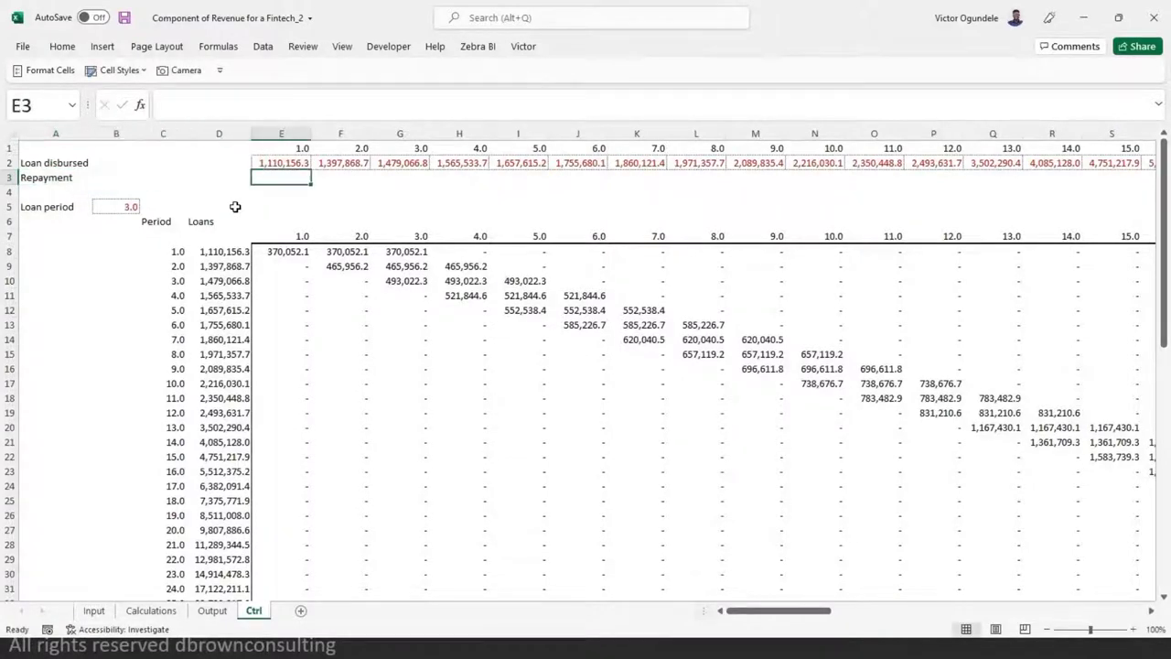
pyautogui.write('=SUM(')
pyautogui.press('Down')
pyautogui.press('Down')
pyautogui.press('Down')
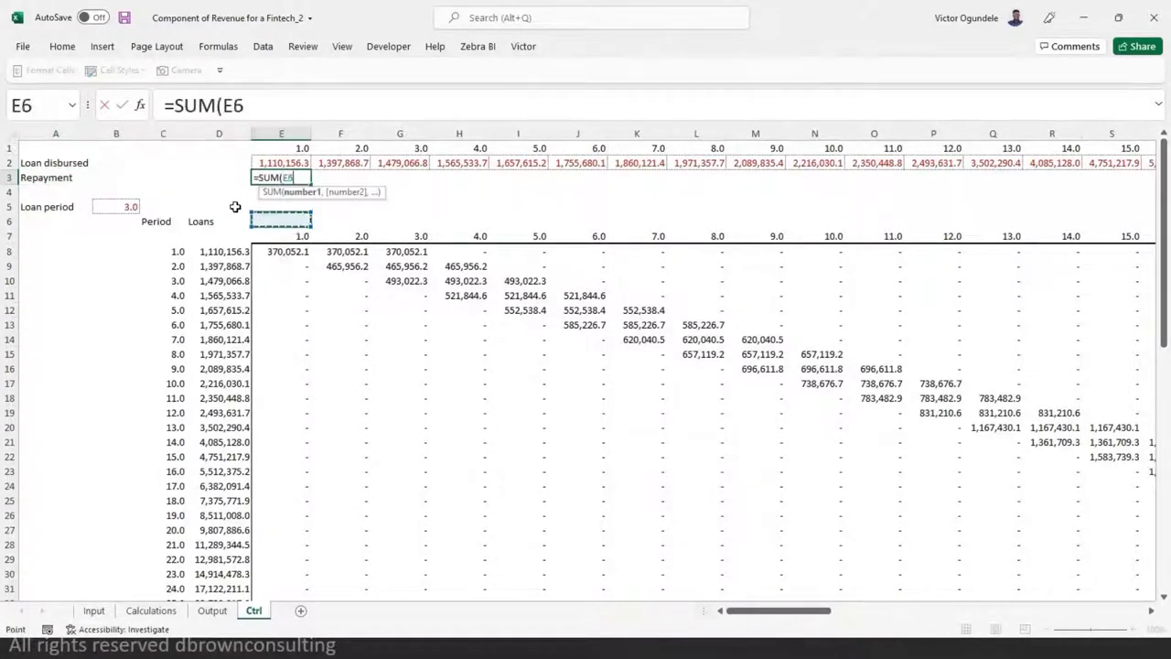
pyautogui.press('Down')
pyautogui.press('Down')
pyautogui.hotkey('ctrl', 'shift', 'Down')
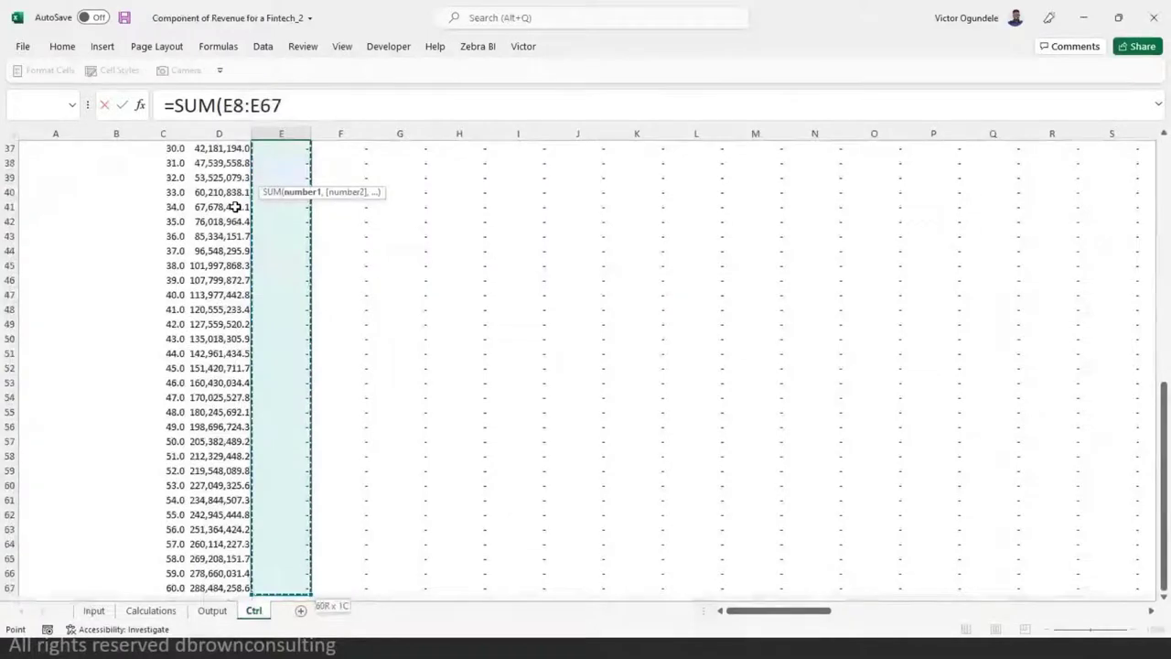
pyautogui.write(')')
pyautogui.hotkey('ctrl', 'Return')
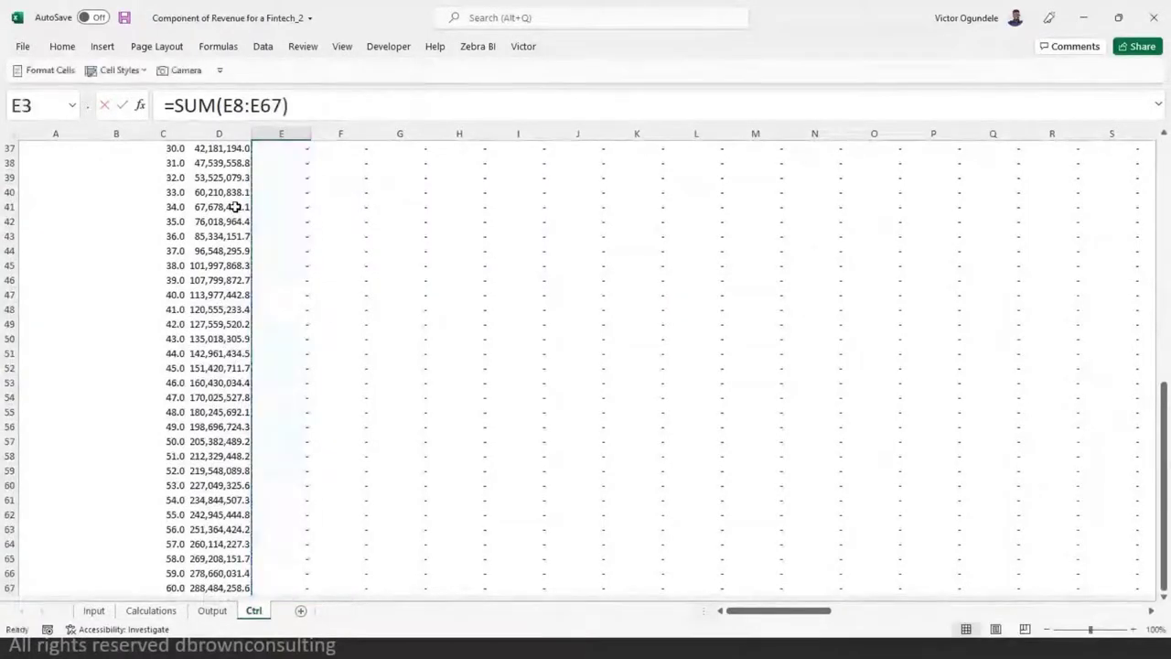
# - Fill the repayment total across E3:BL3 for all 60 periods and save
pyautogui.press('Up')
pyautogui.press('Up')
pyautogui.press('Down')
pyautogui.press('Down')
pyautogui.hotkey('ctrl', 'shift', 'Right')
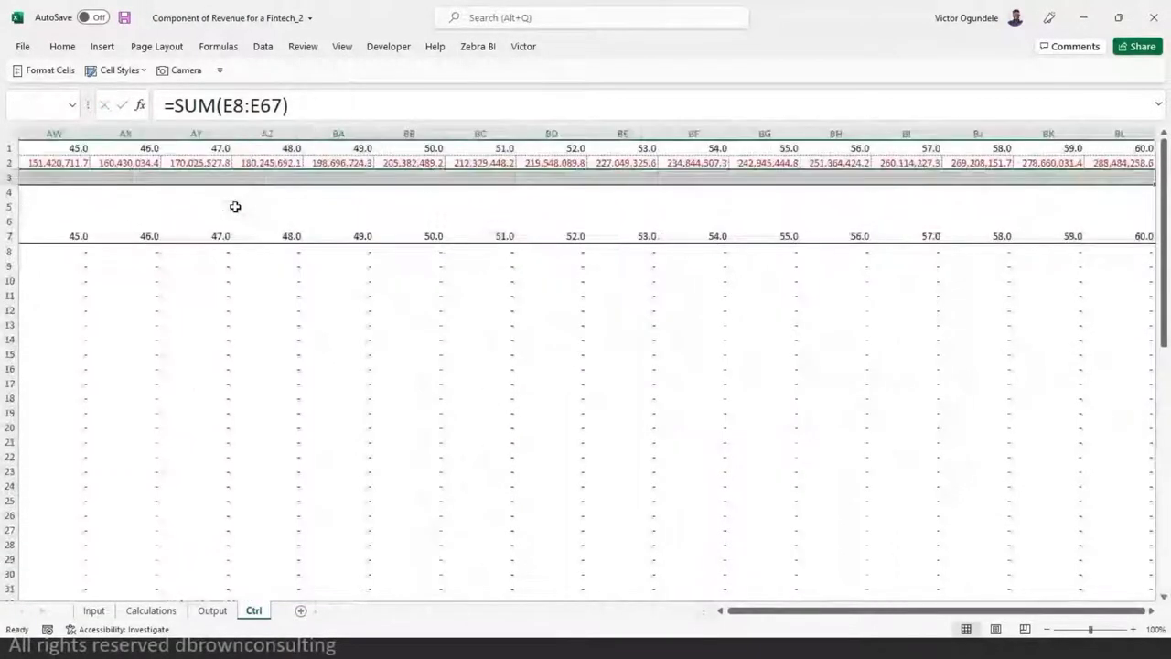
pyautogui.hotkey('ctrl', 'r')
pyautogui.hotkey('ctrl', 's')
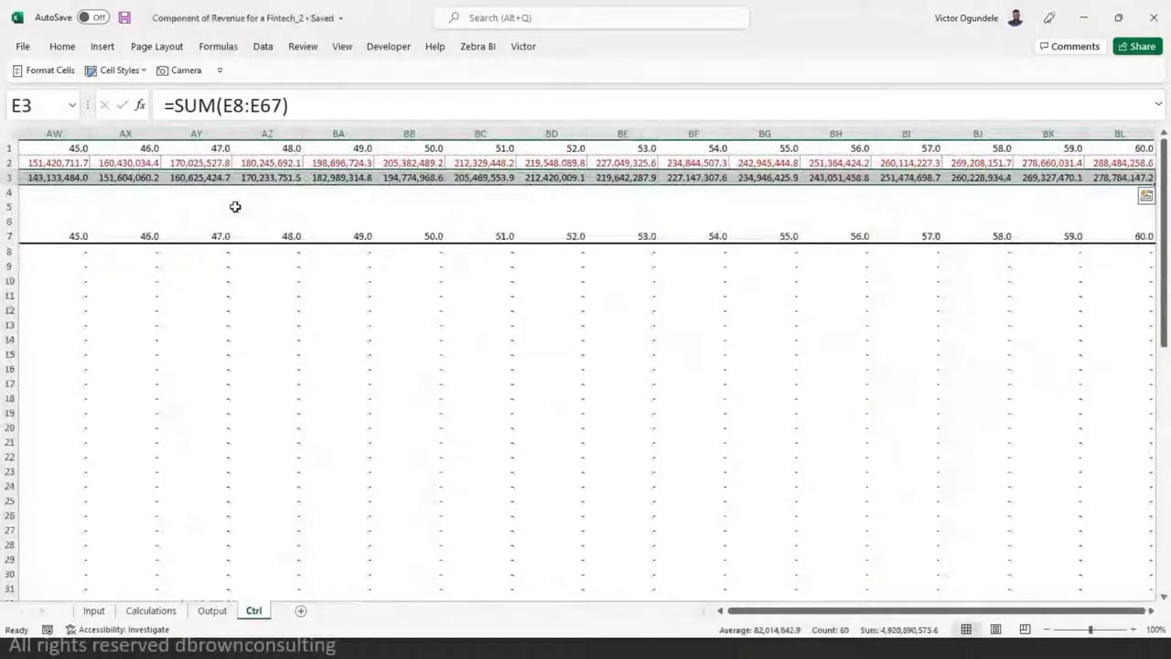
pyautogui.press('Left')
pyautogui.press('Left')
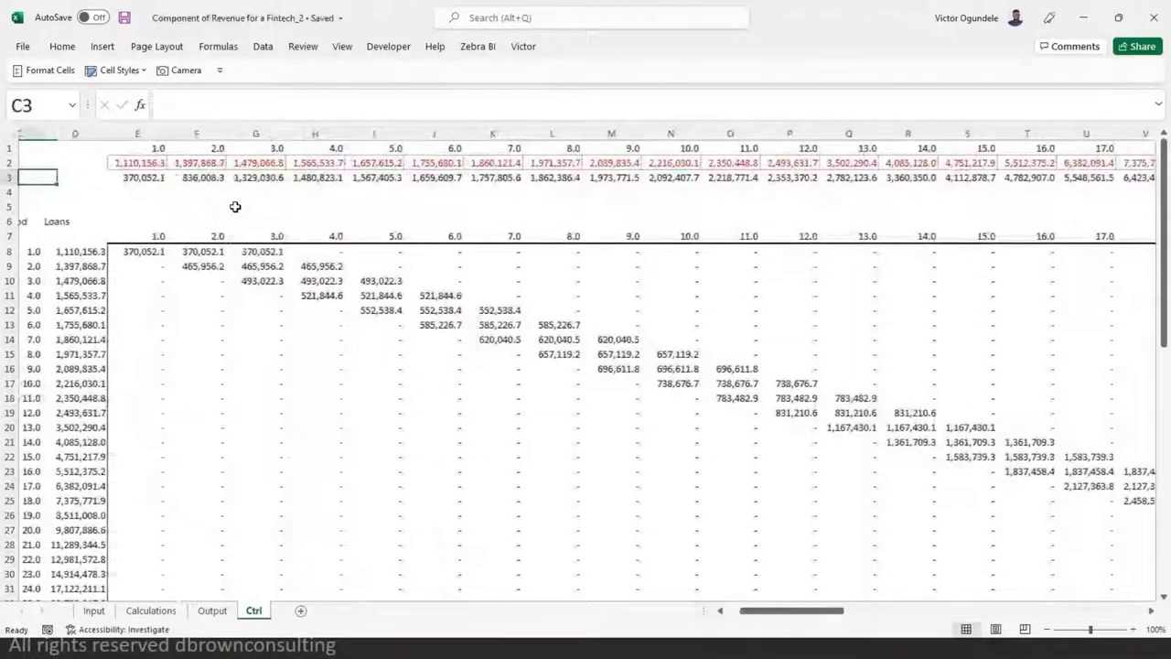
pyautogui.hotkey('ctrl', 'Home')
pyautogui.press('Down')
pyautogui.press('Down')
pyautogui.press('Right')
pyautogui.press('Left')
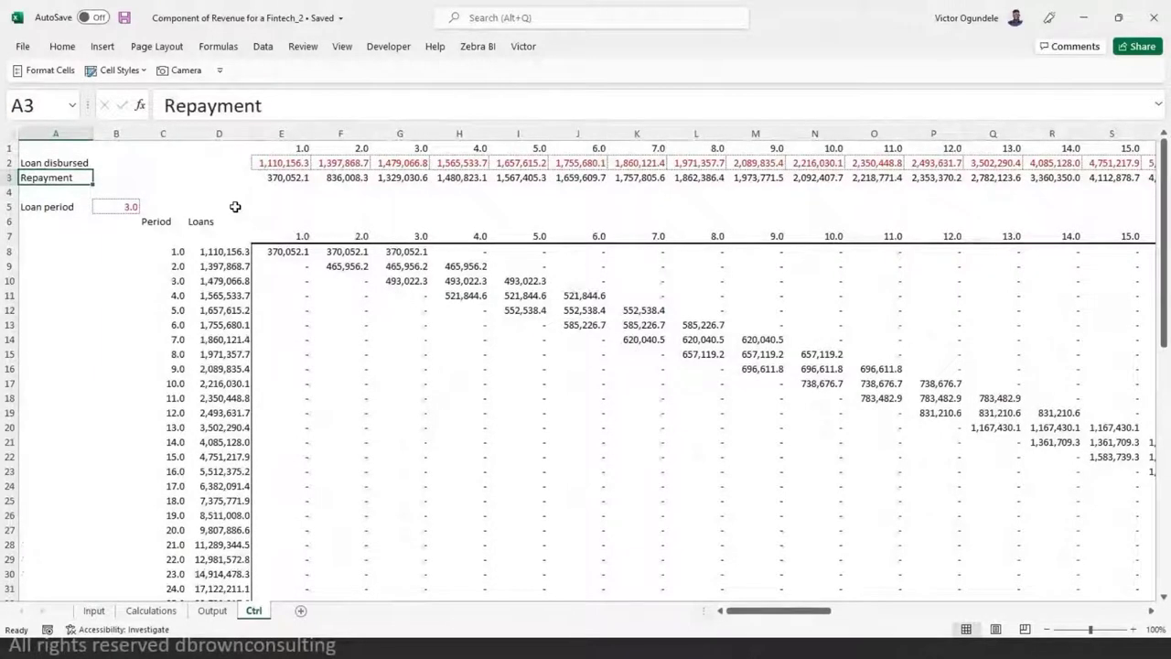
# - On the Calculations sheet, delete blank rows 82-86 below the repayment row
pyautogui.hotkey('ctrl', 'pageup')
pyautogui.hotkey('ctrl', 'pageup')
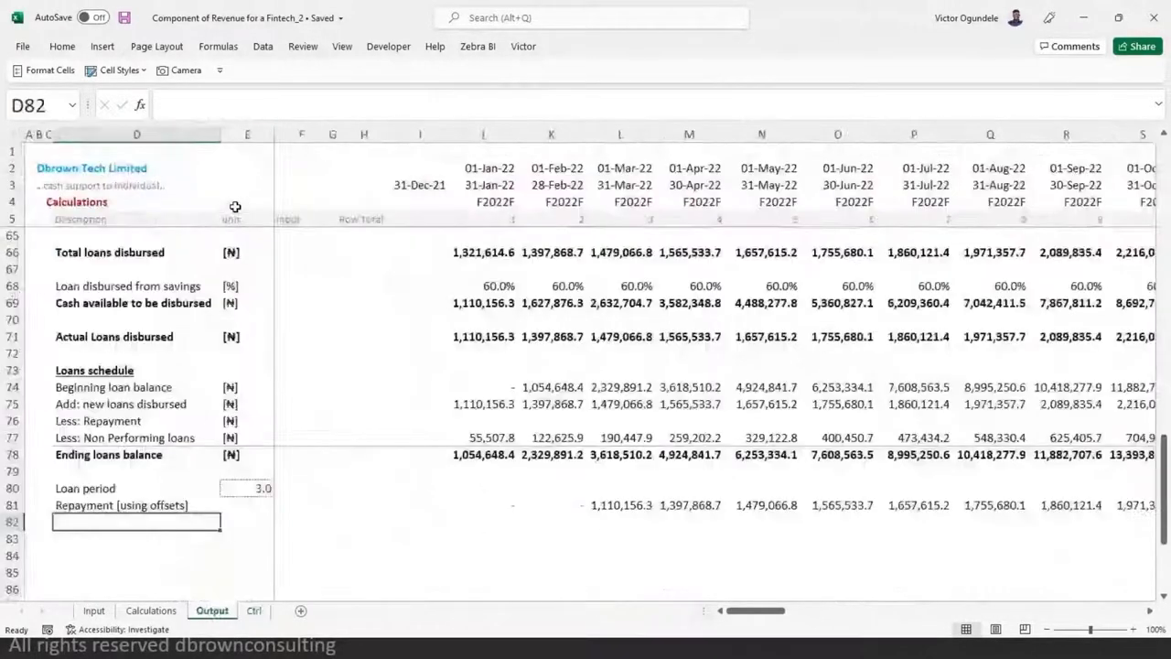
pyautogui.press('Up')
pyautogui.press('Down')
pyautogui.press('Down')
pyautogui.press('Up')
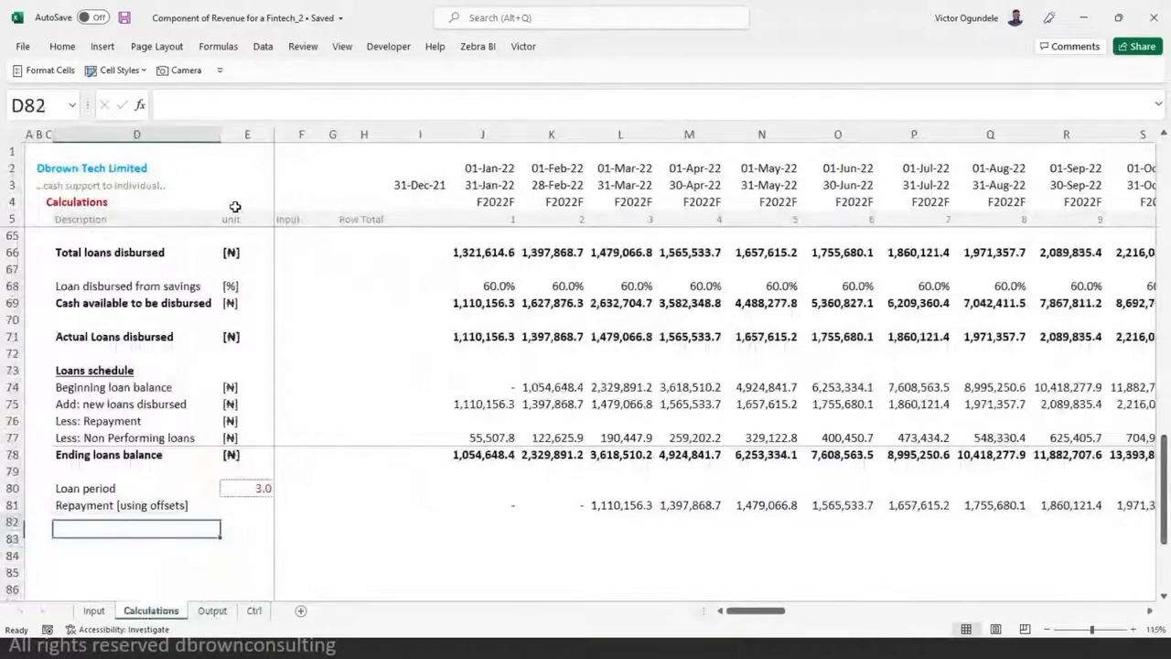
pyautogui.press('Up')
pyautogui.hotkey('shift', 'space')
pyautogui.press('Down')
pyautogui.hotkey('shift', 'space')
pyautogui.hotkey('shift', 'Down')
pyautogui.hotkey('shift', 'Down')
pyautogui.hotkey('shift', 'Down')
pyautogui.hotkey('shift', 'Down')
pyautogui.hotkey('shift', 'Down')
pyautogui.hotkey('shift', 'Down')
pyautogui.hotkey('shift', 'Down')
pyautogui.hotkey('shift', 'Down')
pyautogui.hotkey('shift', 'Down')
pyautogui.hotkey('shift', 'Down')
pyautogui.hotkey('shift', 'Down')
pyautogui.hotkey('shift', 'Down')
pyautogui.hotkey('shift', 'Down')
pyautogui.hotkey('shift', 'Down')
pyautogui.hotkey('shift', 'Down')
pyautogui.hotkey('shift', 'Down')
pyautogui.hotkey('shift', 'Down')
pyautogui.hotkey('shift', 'Down')
pyautogui.hotkey('shift', 'Down')
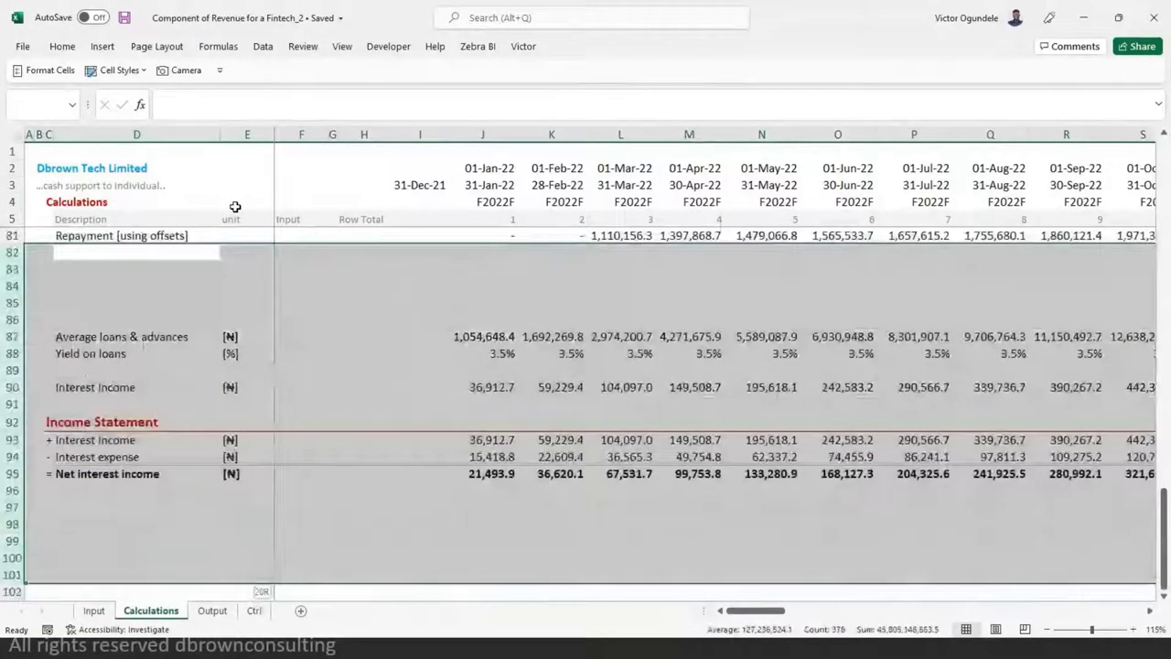
pyautogui.hotkey('shift', 'Up')
pyautogui.hotkey('shift', 'Up')
pyautogui.hotkey('shift', 'Up')
pyautogui.hotkey('shift', 'Up')
pyautogui.hotkey('shift', 'Up')
pyautogui.hotkey('shift', 'Up')
pyautogui.hotkey('shift', 'Up')
pyautogui.hotkey('shift', 'Up')
pyautogui.hotkey('shift', 'Up')
pyautogui.hotkey('shift', 'Up')
pyautogui.hotkey('shift', 'Up')
pyautogui.hotkey('shift', 'Up')
pyautogui.hotkey('shift', 'Up')
pyautogui.hotkey('shift', 'Up')
pyautogui.hotkey('shift', 'Up')
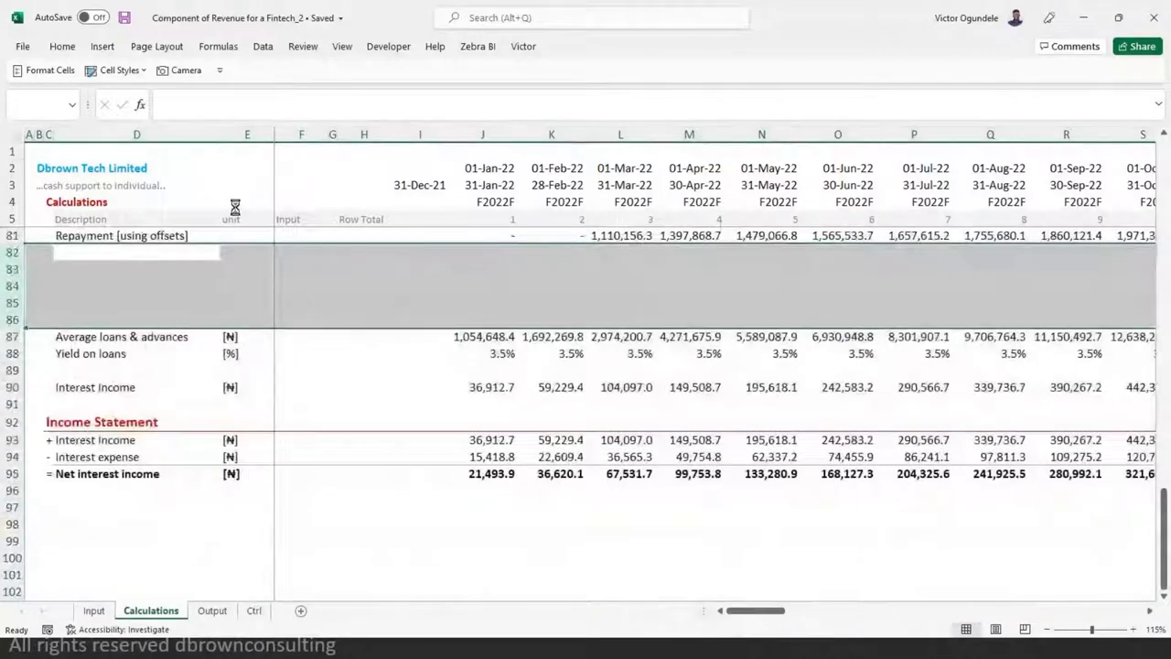
pyautogui.hotkey('ctrl', '-')
# - Fill the Repayment [using offsets] row 81 yellow
pyautogui.scroll(4, 448, 316)
pyautogui.click(494, 339)
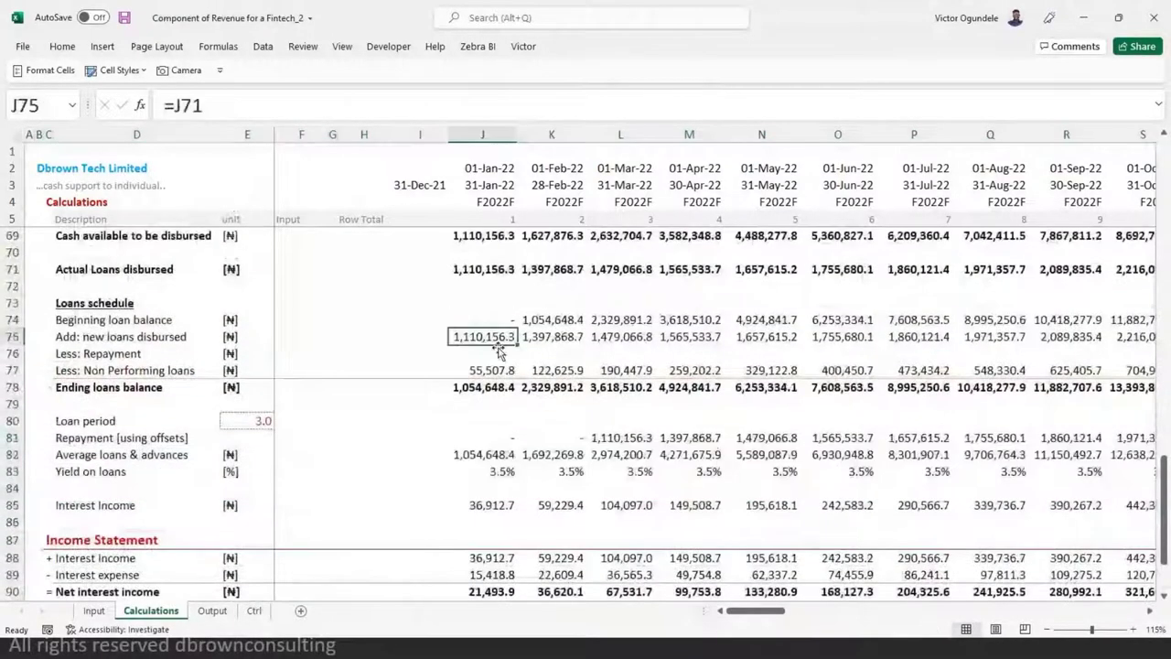
pyautogui.click(118, 438)
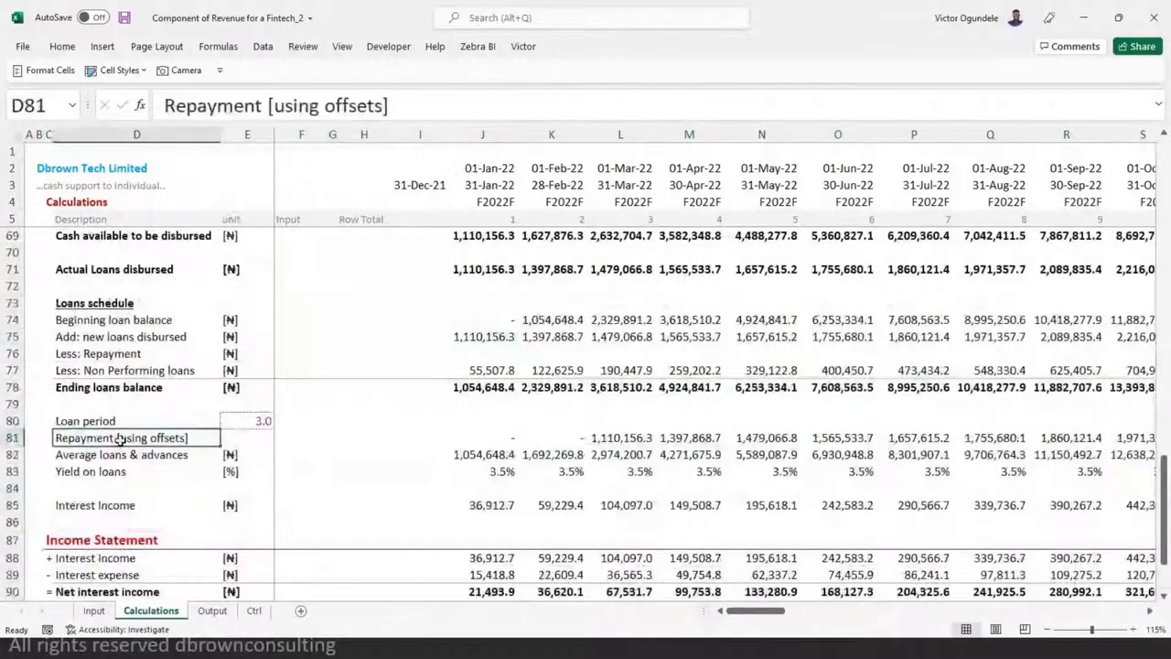
pyautogui.hotkey('ctrl', 'shift', 'Right')
pyautogui.hotkey('ctrl', 'shift', 'Right')
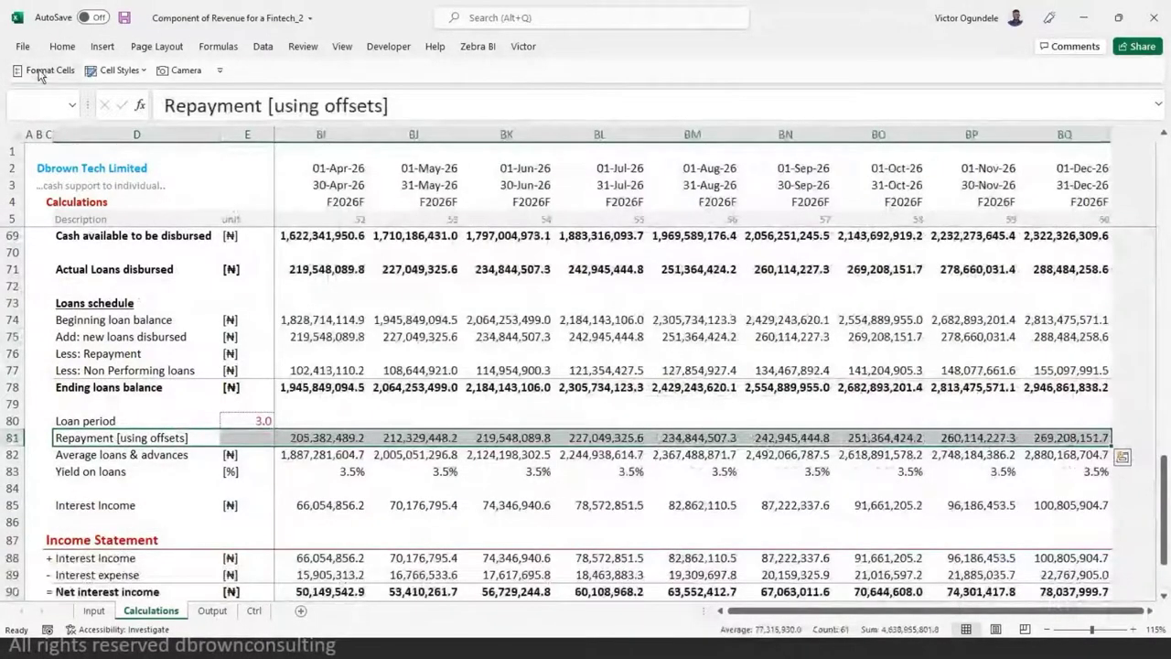
pyautogui.hscroll(-3, 340, 480)
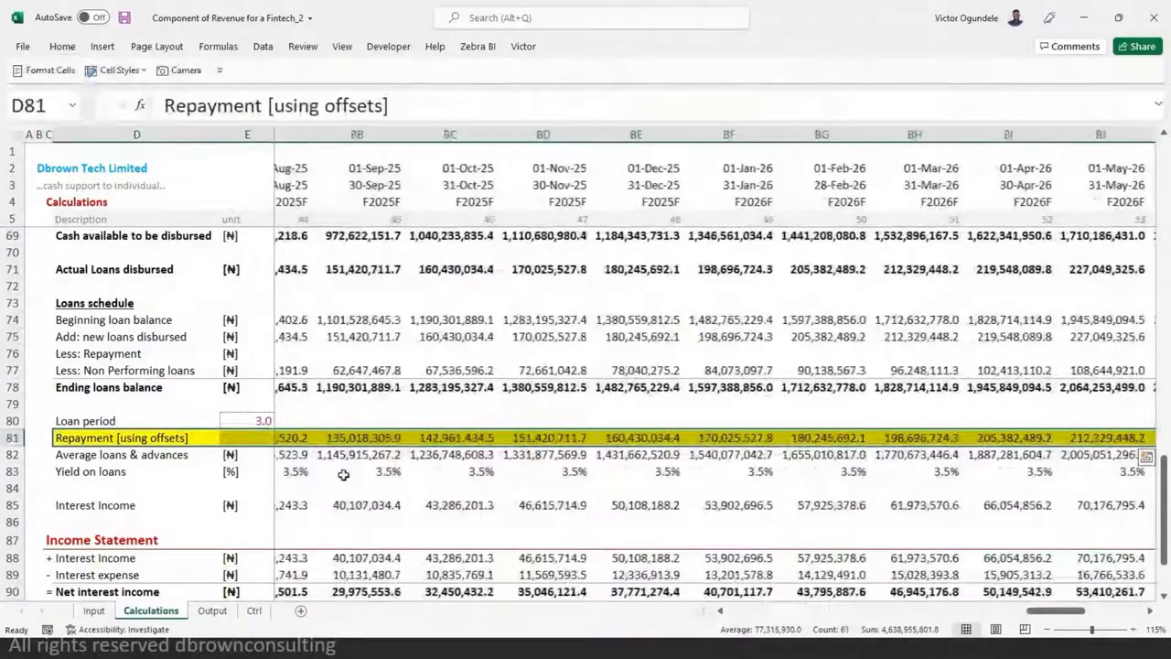
pyautogui.hscroll(-7, 343, 474)
pyautogui.press('Left')
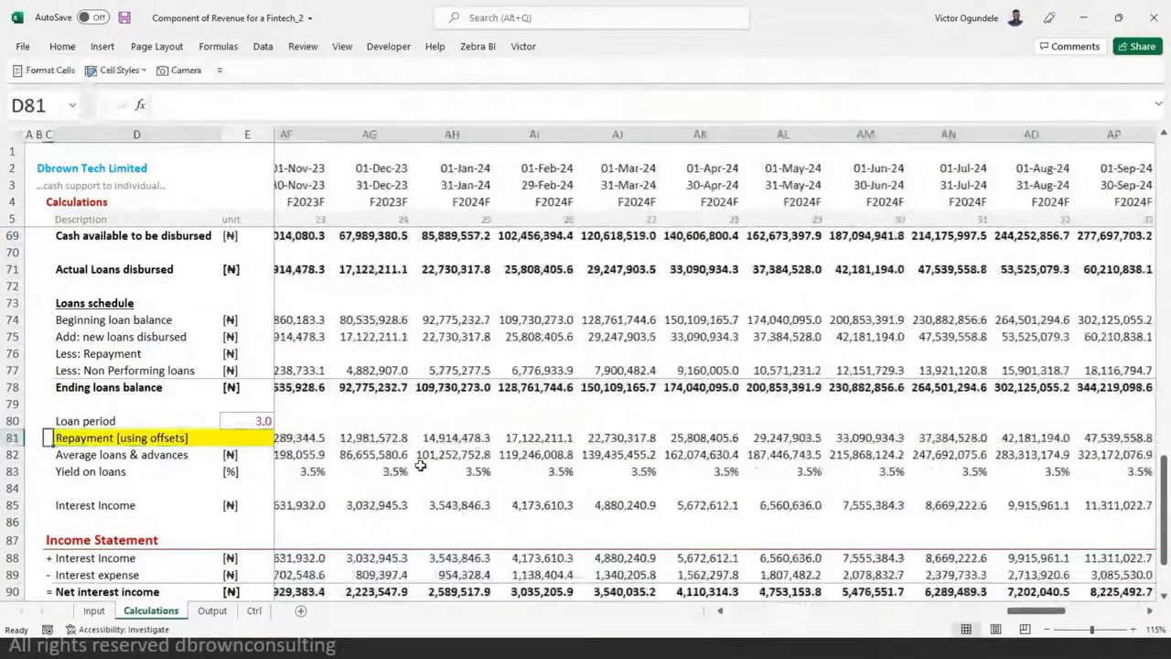
pyautogui.hotkey('ctrl', 'Right')
pyautogui.press('Home')
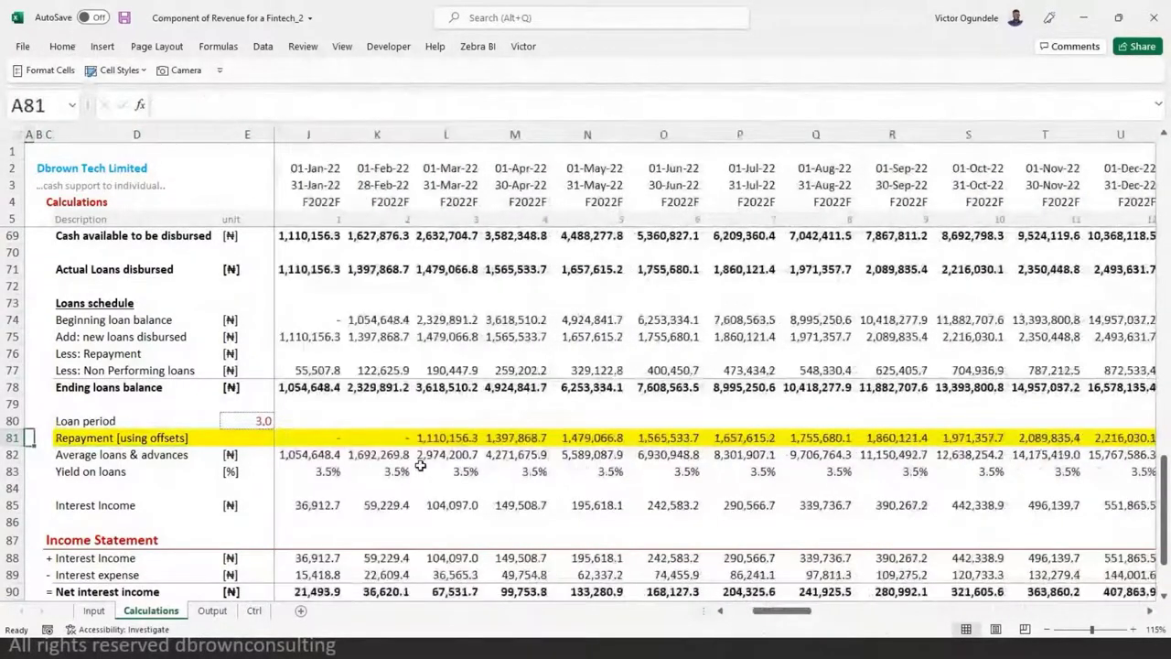
# - Link Less: Repayment to =Ctrl!E3 in J76, fill it across row 76, and save
pyautogui.press('Up')
pyautogui.press('Up')
pyautogui.press('Up')
pyautogui.press('Right')
pyautogui.press('Right')
pyautogui.press('Right')
pyautogui.press('Right')
pyautogui.press('Right')
pyautogui.press('Right')
pyautogui.press('Right')
pyautogui.press('Right')
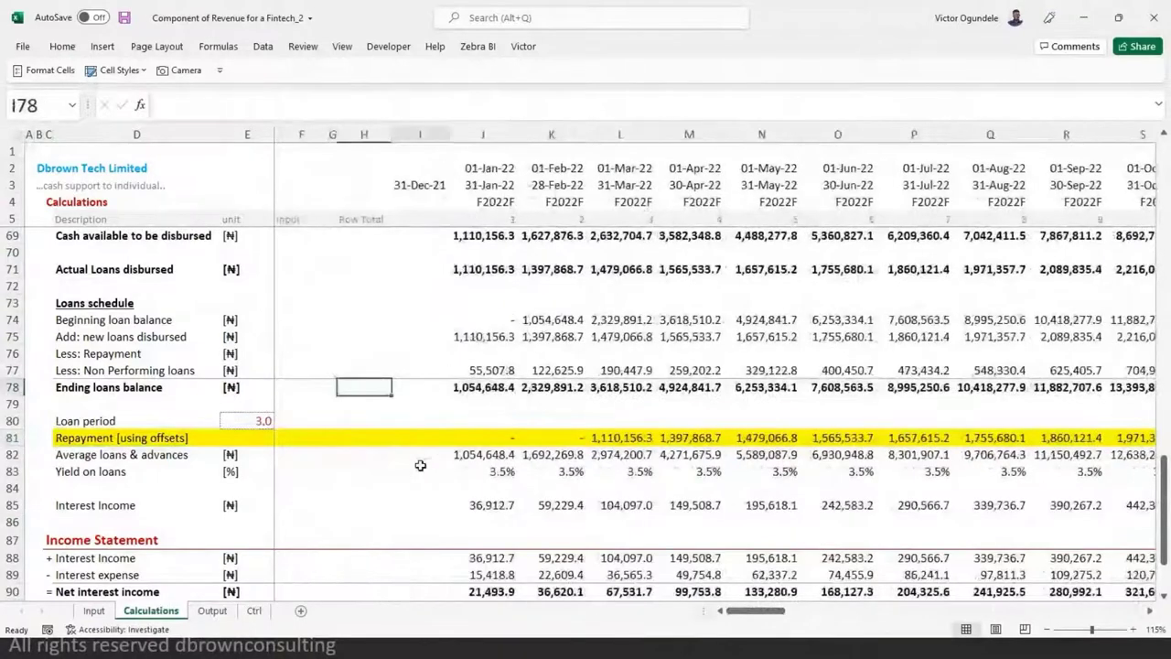
pyautogui.press('Right')
pyautogui.press('Up')
pyautogui.press('Up')
pyautogui.write('=')
pyautogui.hotkey('ctrl', 'pagedown')
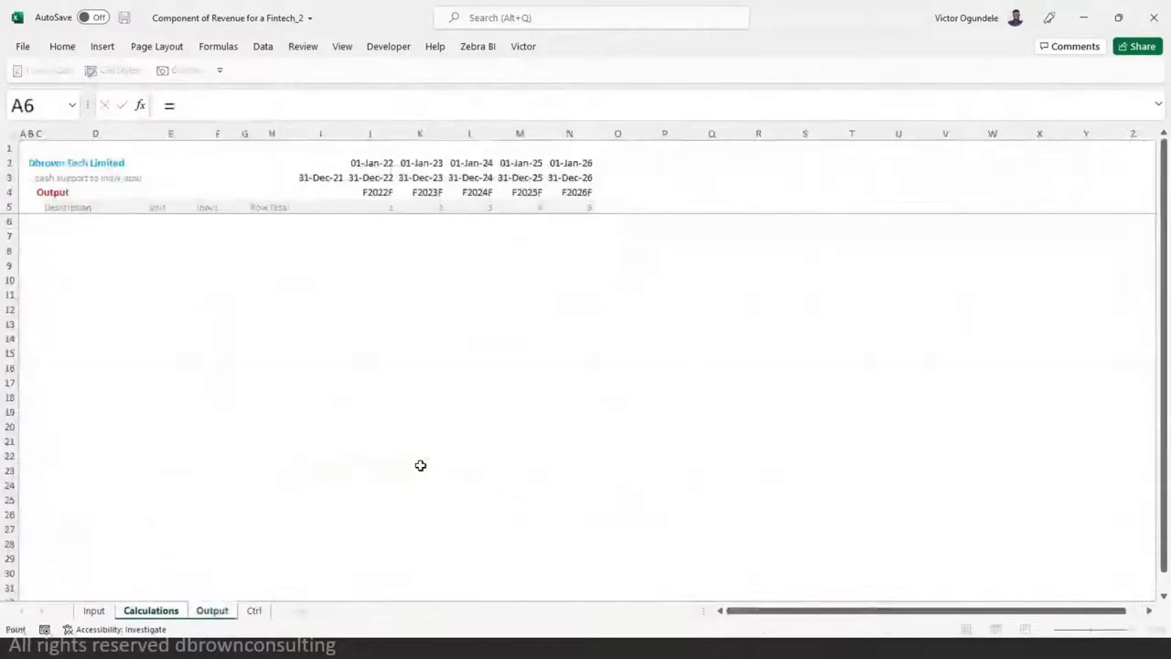
pyautogui.hotkey('ctrl', 'pagedown')
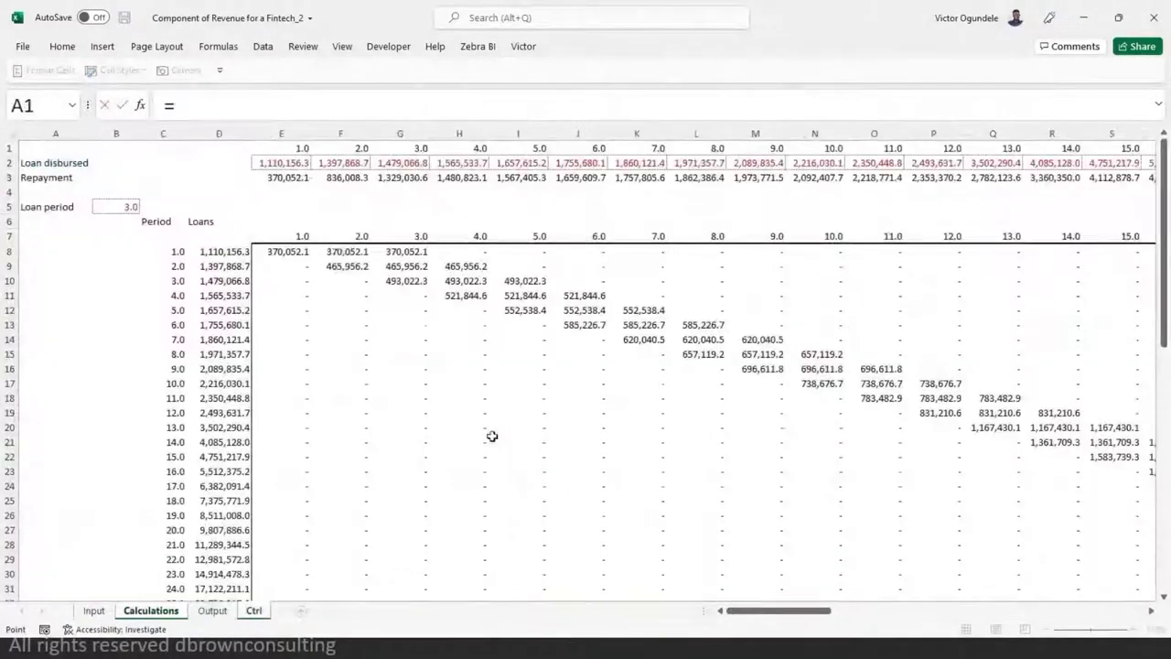
pyautogui.click(283, 178)
pyautogui.hotkey('ctrl', 'Return')
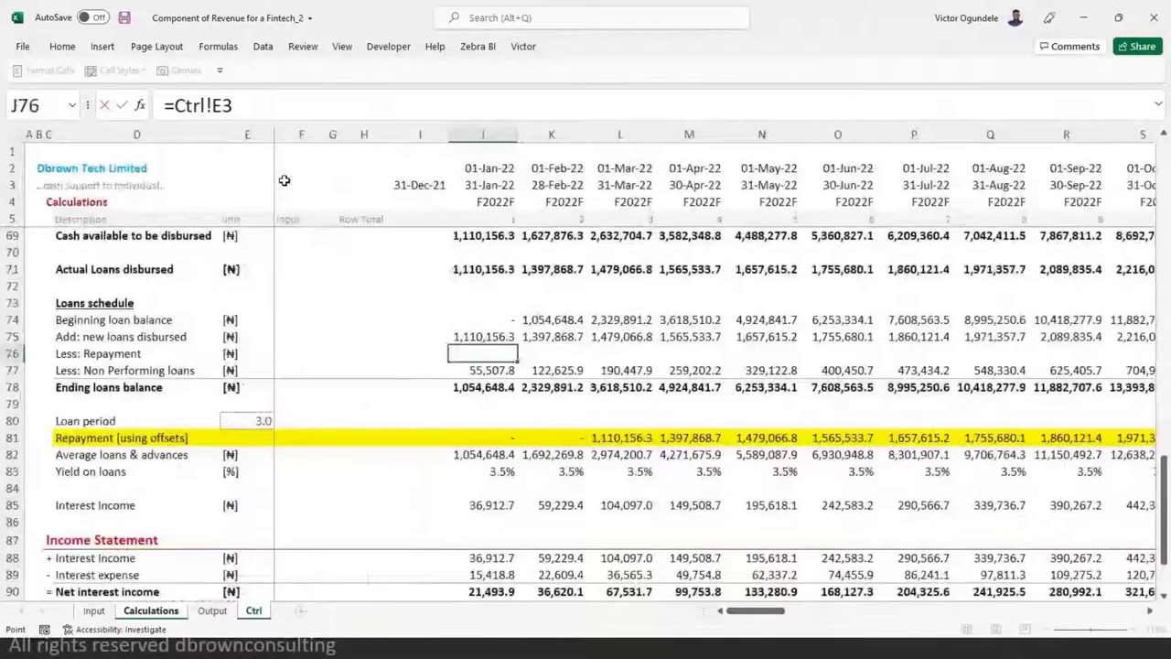
pyautogui.hotkey('ctrl', 'shift', 'Right')
pyautogui.hotkey('ctrl', 'Return')
pyautogui.hotkey('ctrl', 's')
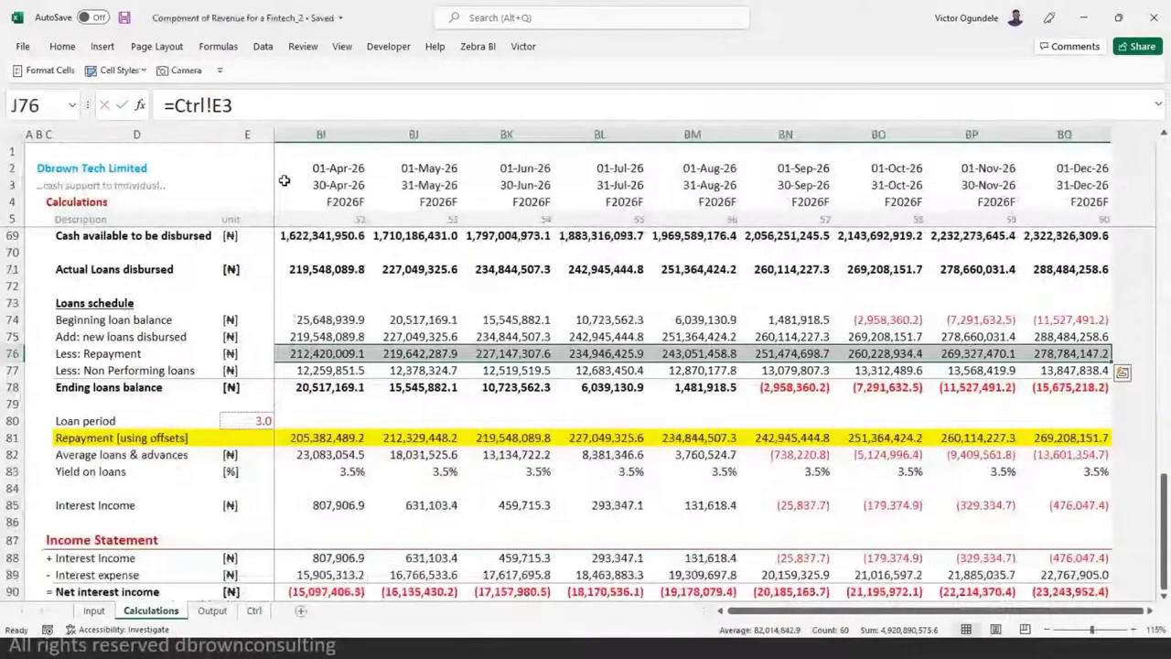
# - Verify the repayment links near the row's end, e.g. Sep-26 pulling =Ctrl!BI3
pyautogui.press('Left')
pyautogui.press('Left')
pyautogui.hotkey('ctrl', 'Right')
pyautogui.hotkey('ctrl', 'Right')
pyautogui.press('Left')
pyautogui.press('Left')
pyautogui.press('Left')
pyautogui.press('Left')
pyautogui.press('Left')
pyautogui.press('Left')
pyautogui.press('Left')
pyautogui.press('Left')
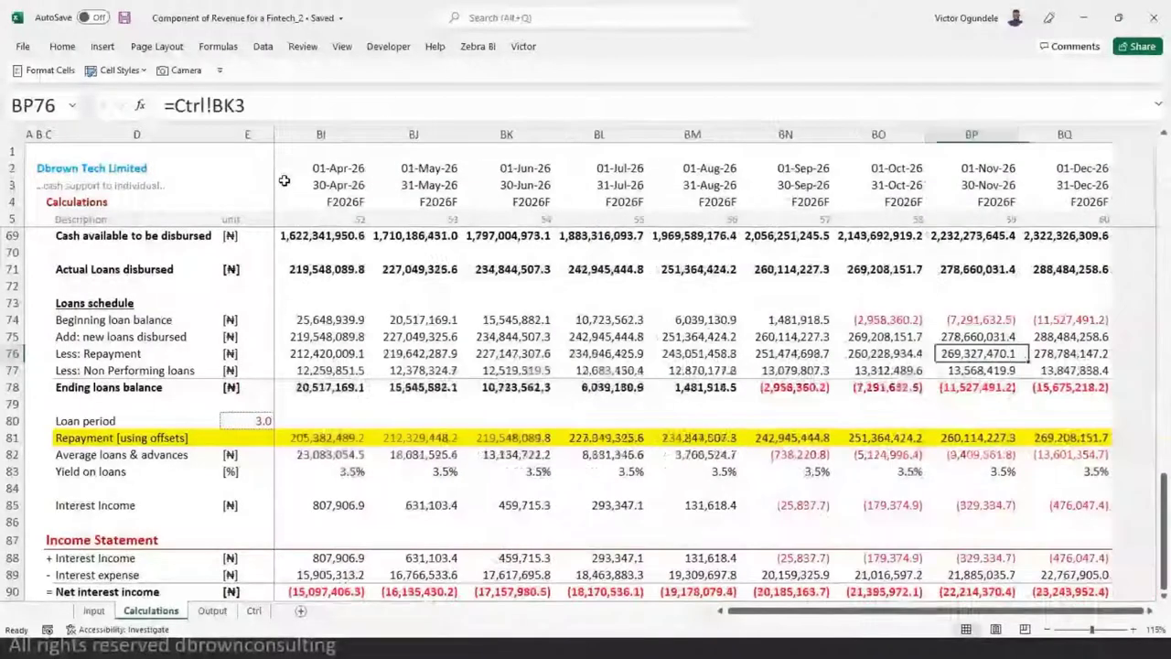
pyautogui.press('Left')
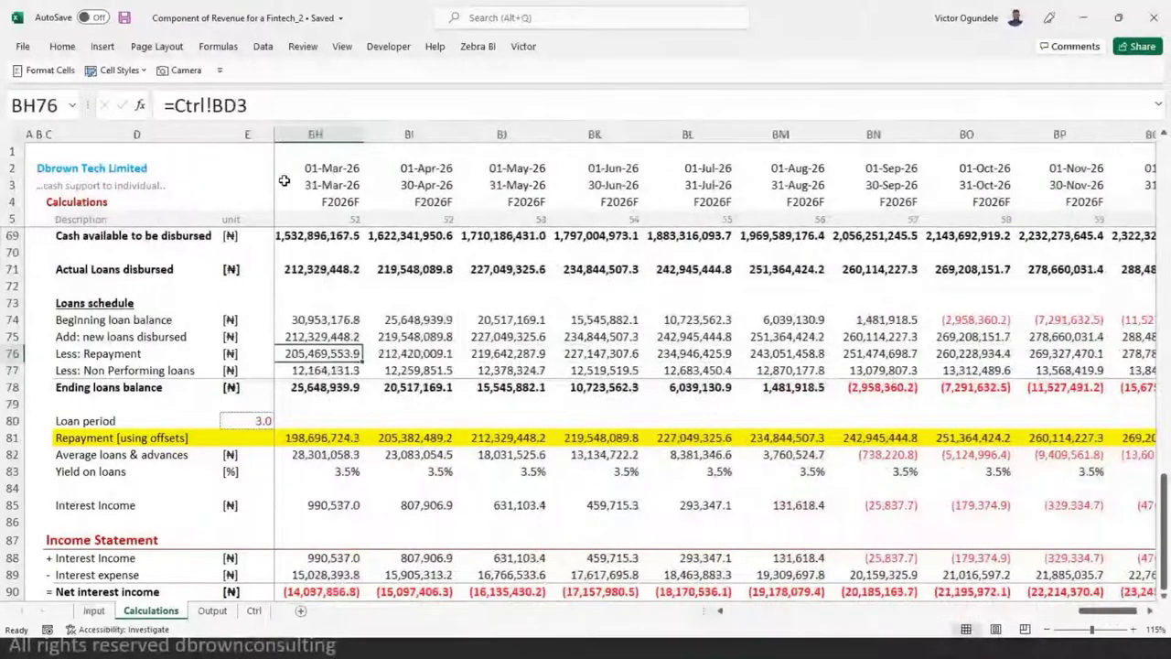
pyautogui.press('Right')
pyautogui.press('Right')
pyautogui.press('Right')
pyautogui.press('Right')
pyautogui.press('Right')
pyautogui.press('Right')
pyautogui.press('Right')
pyautogui.press('Right')
pyautogui.press('Left')
pyautogui.press('Left')
pyautogui.press('Up')
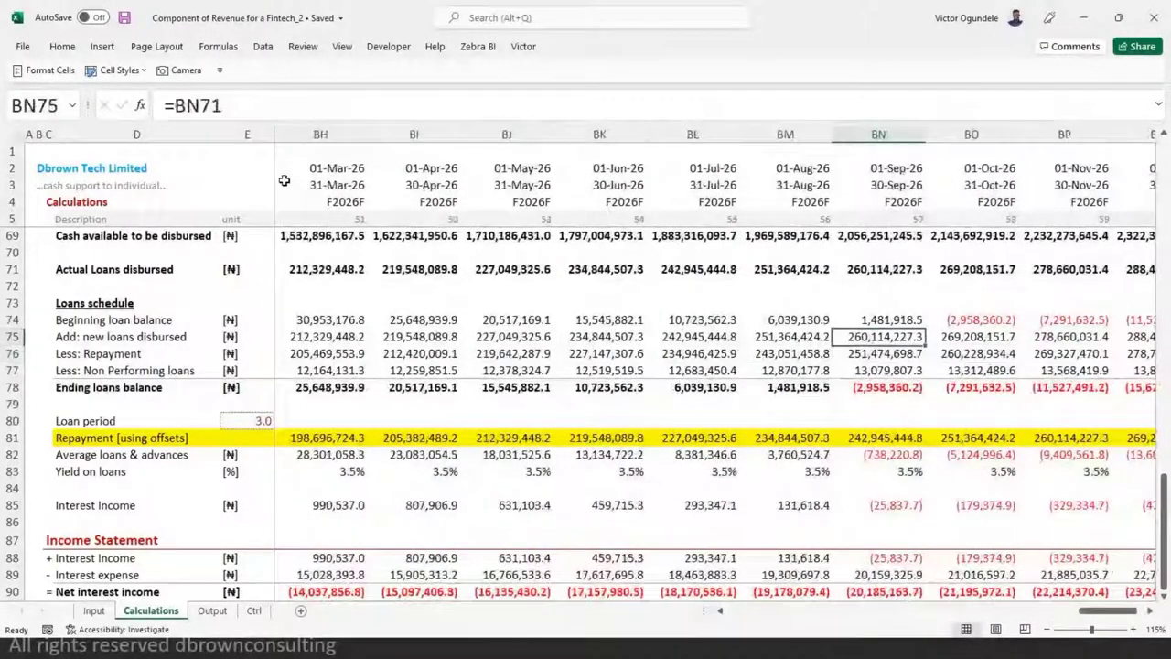
pyautogui.press('Down')
pyautogui.press('Right')
pyautogui.press('Right')
pyautogui.press('Left')
pyautogui.press('Left')
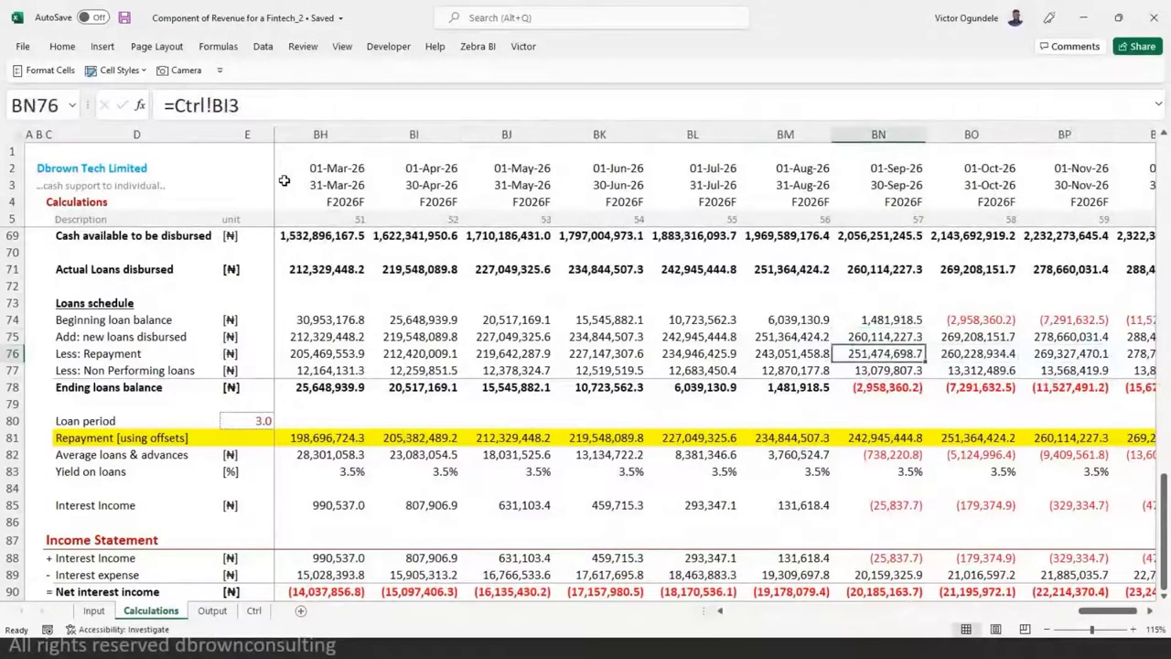
# - Inspect the September 2026 non-performing loans formula and its referenced cells
pyautogui.press('Down')
pyautogui.press('Down')
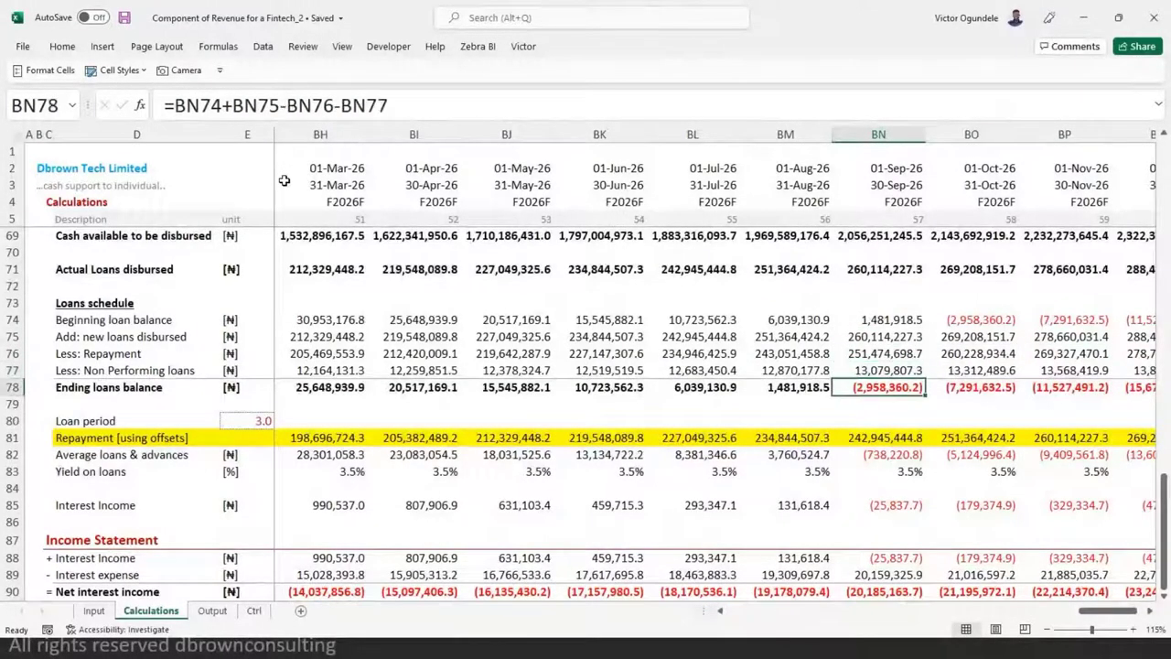
pyautogui.press('Up')
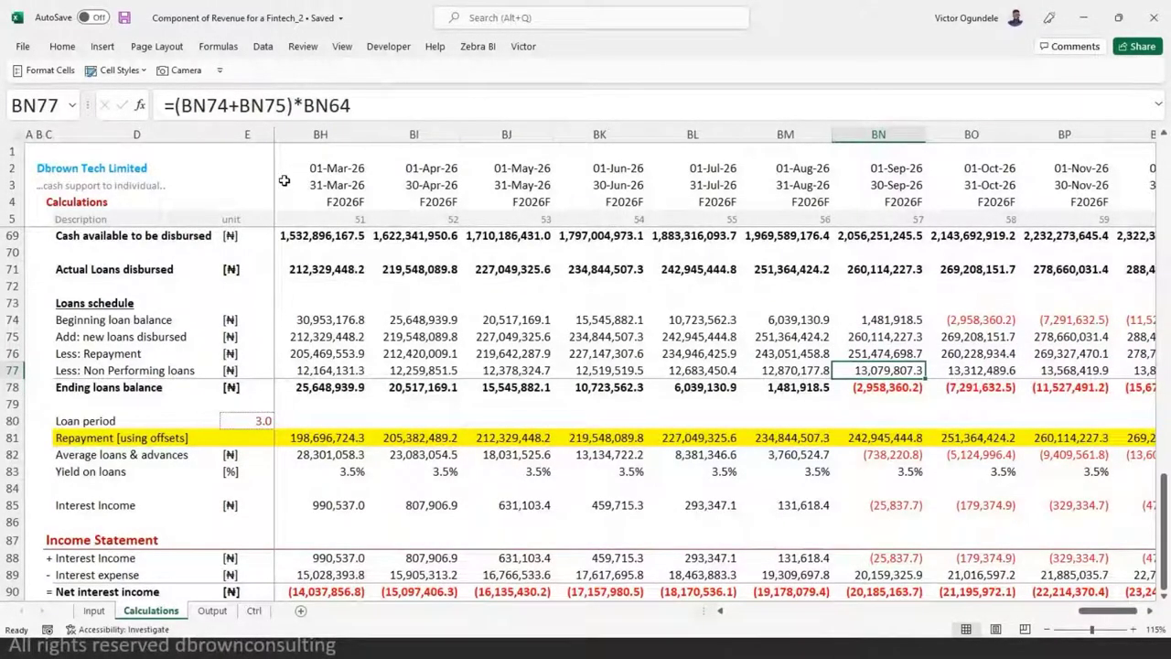
pyautogui.press('Left')
pyautogui.press('Left')
pyautogui.press('Left')
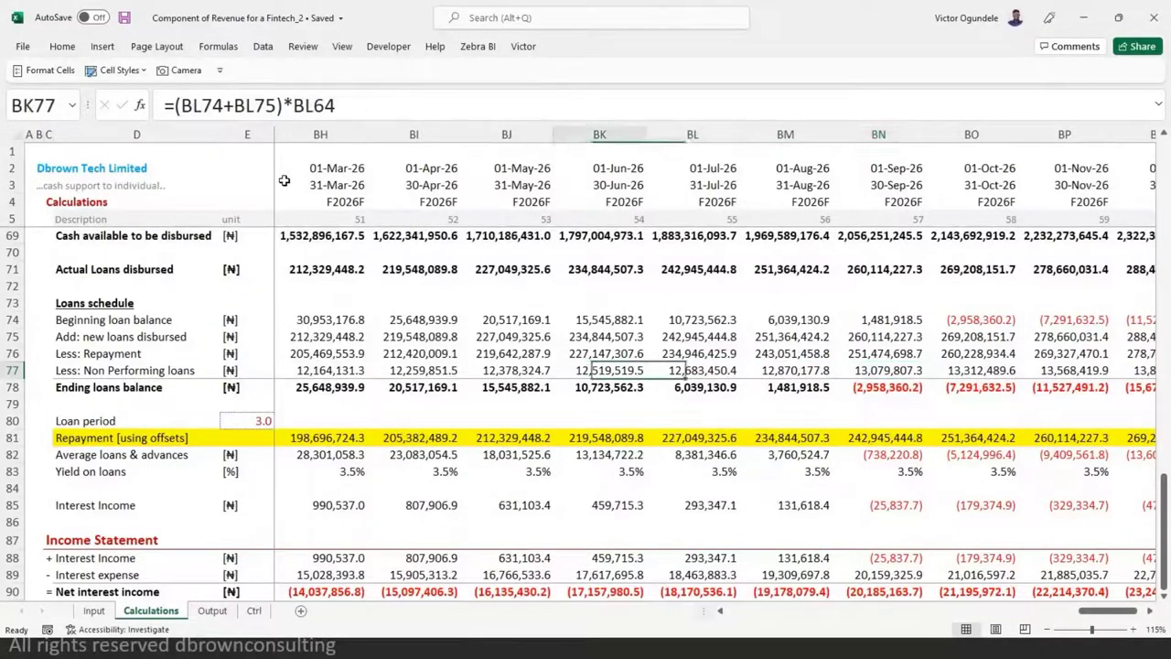
pyautogui.press('Right')
pyautogui.press('Right')
pyautogui.press('Right')
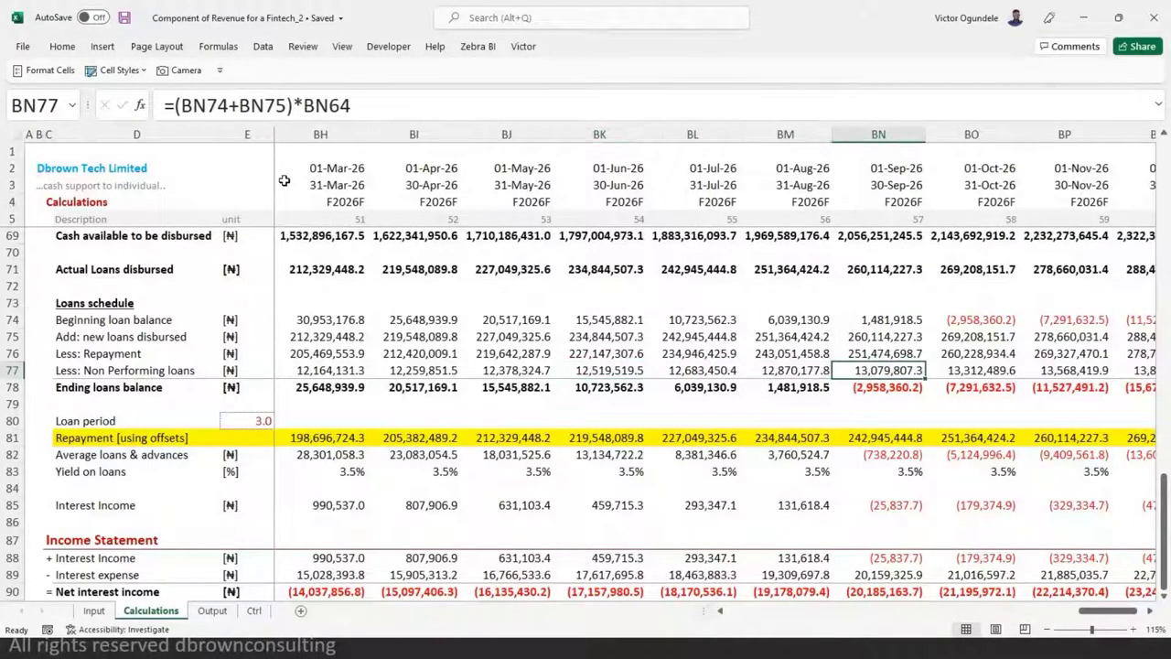
pyautogui.press('F2')
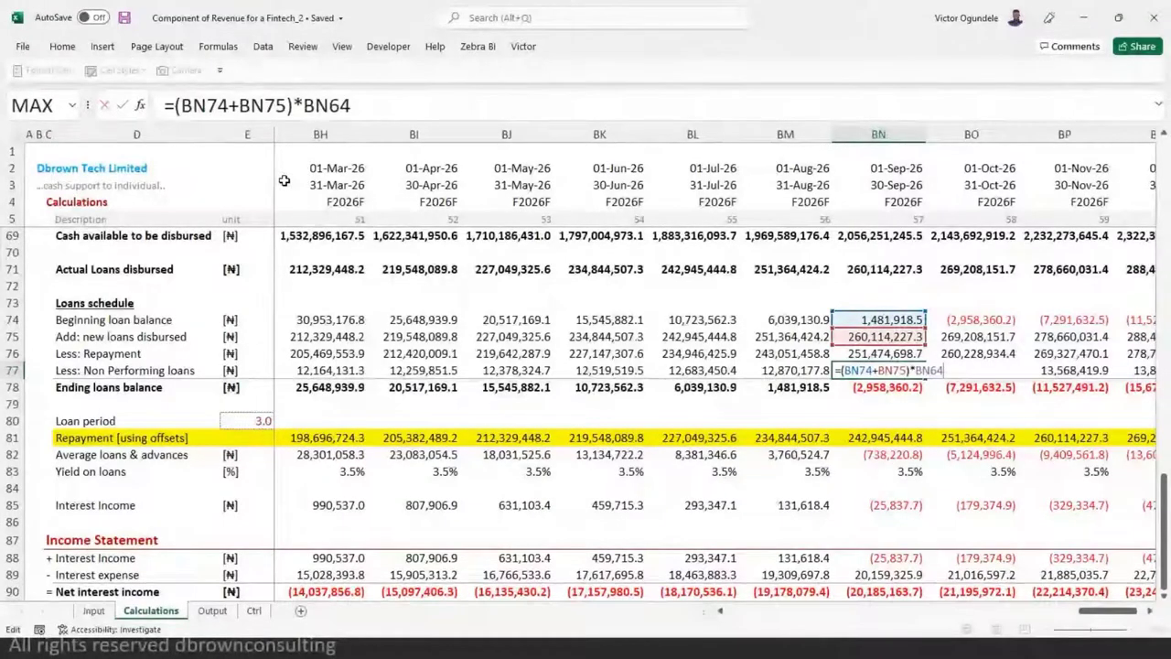
pyautogui.press('Escape')
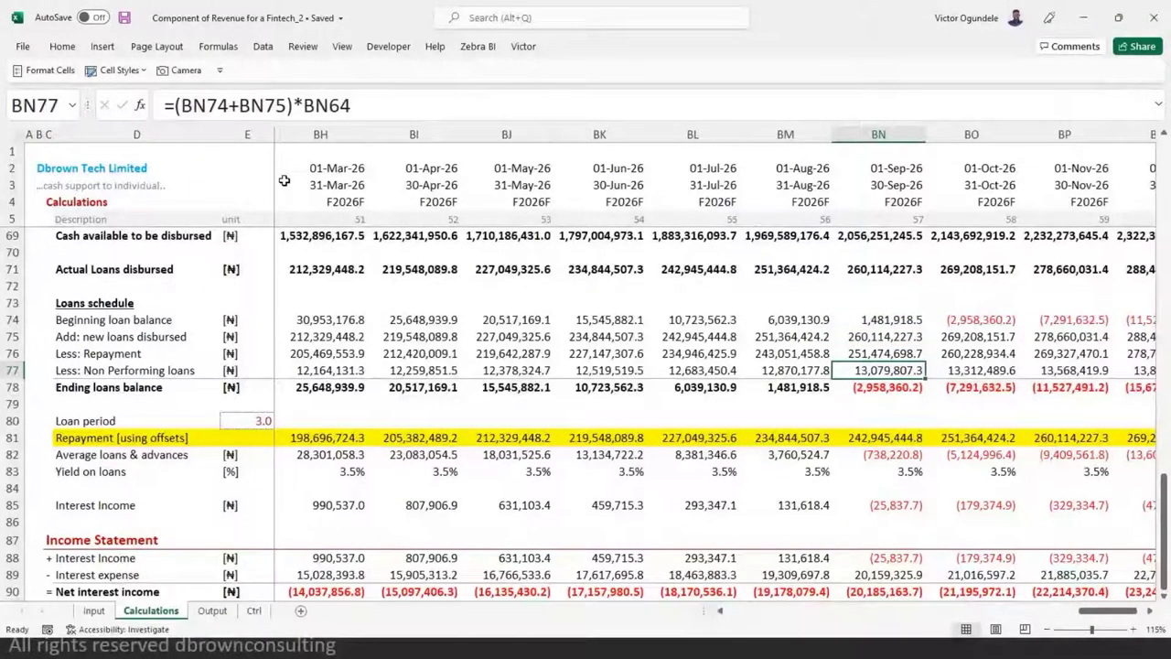
# - Replace January's NPL formula in J77 with =I78*J64 (prior ending balance times 5.0% rate)
pyautogui.press('Home')
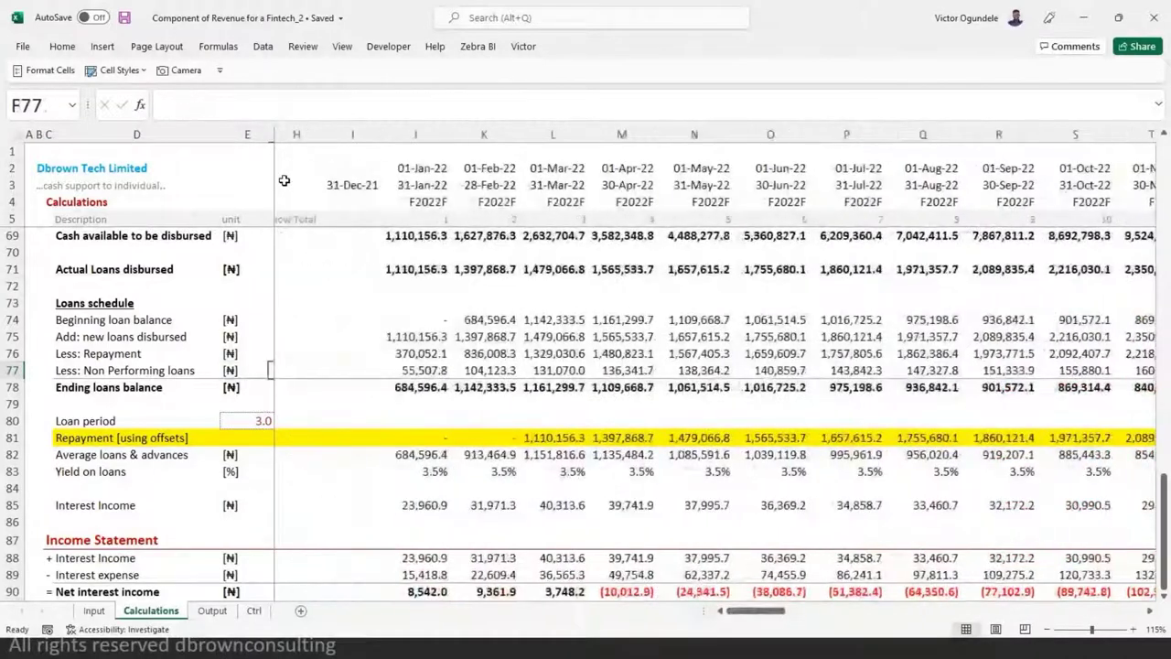
pyautogui.press('Right')
pyautogui.press('Right')
pyautogui.press('Right')
pyautogui.press('Right')
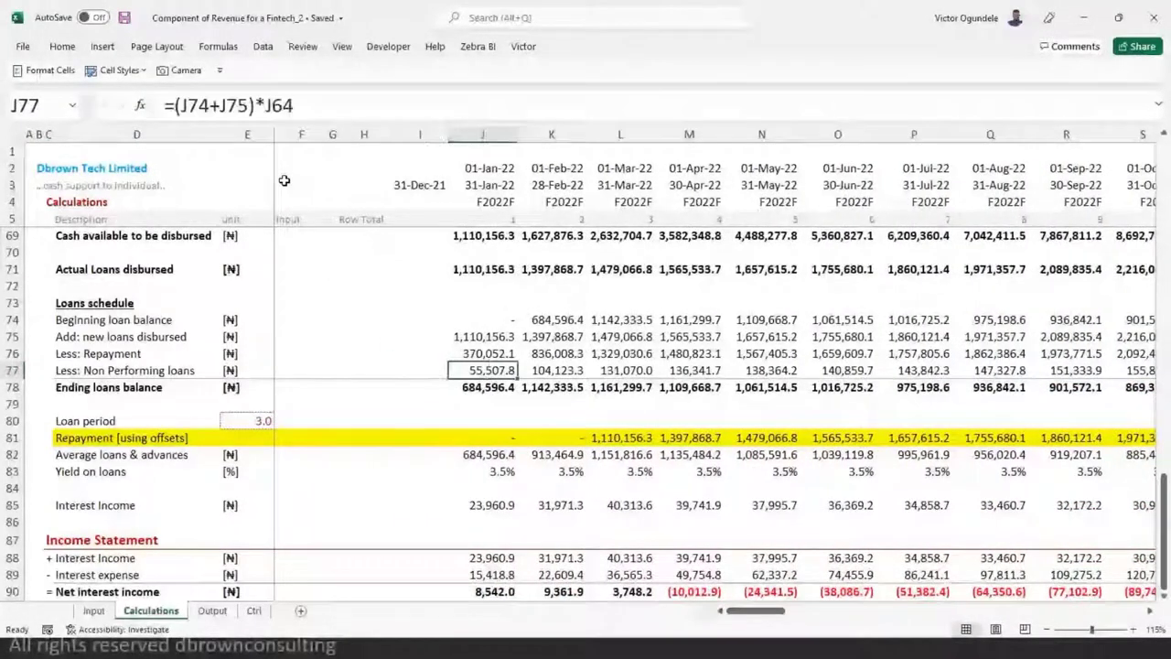
pyautogui.press('F2')
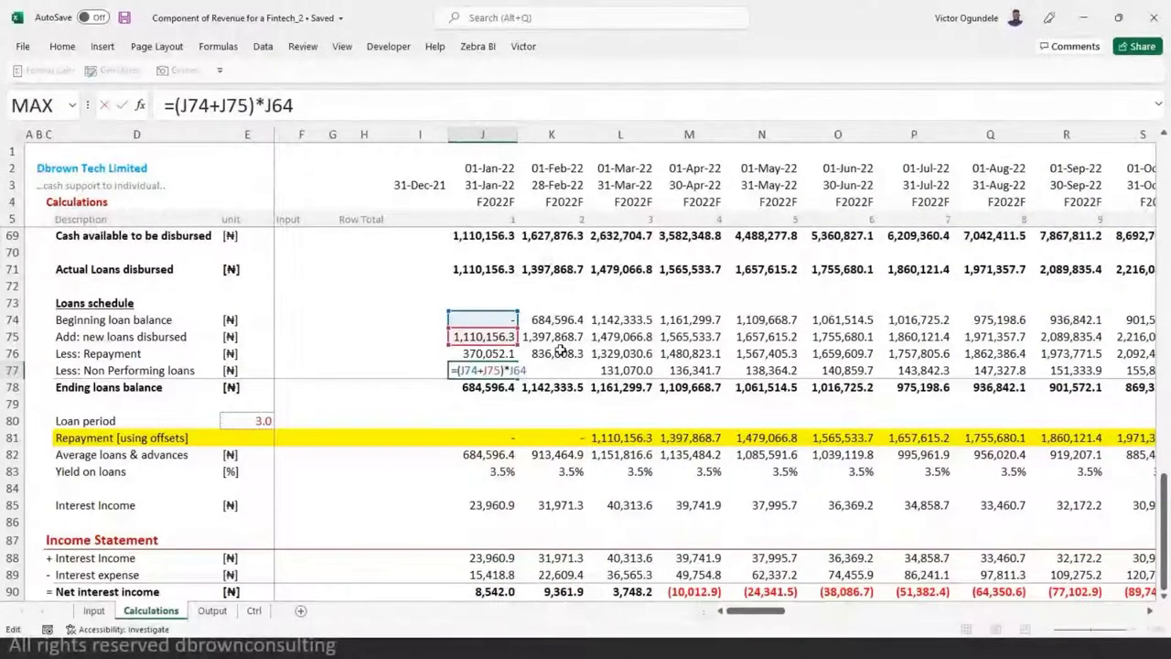
pyautogui.press('Escape')
pyautogui.write('=')
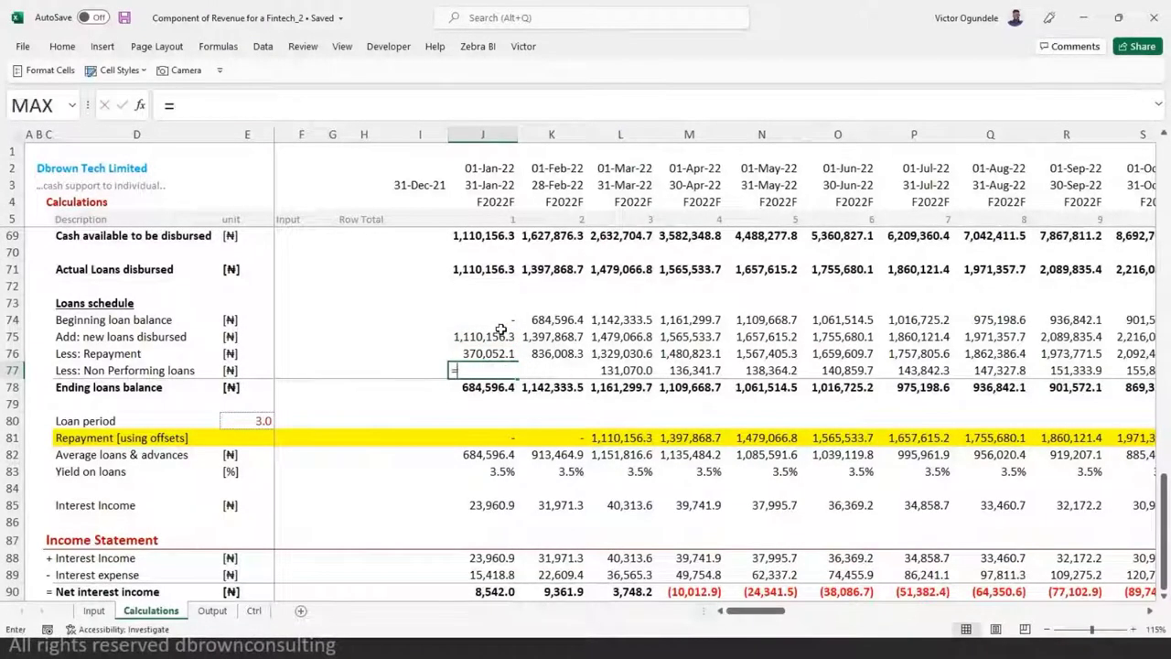
pyautogui.press('Down')
pyautogui.press('Left')
pyautogui.write('*')
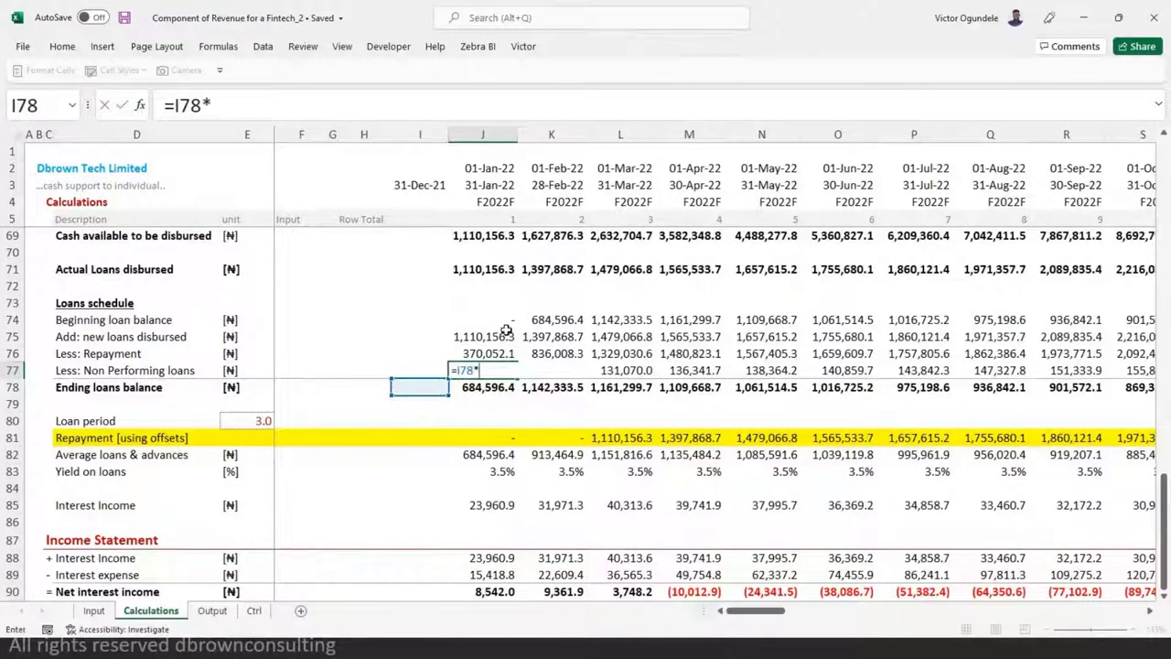
pyautogui.scroll(3, 490, 326)
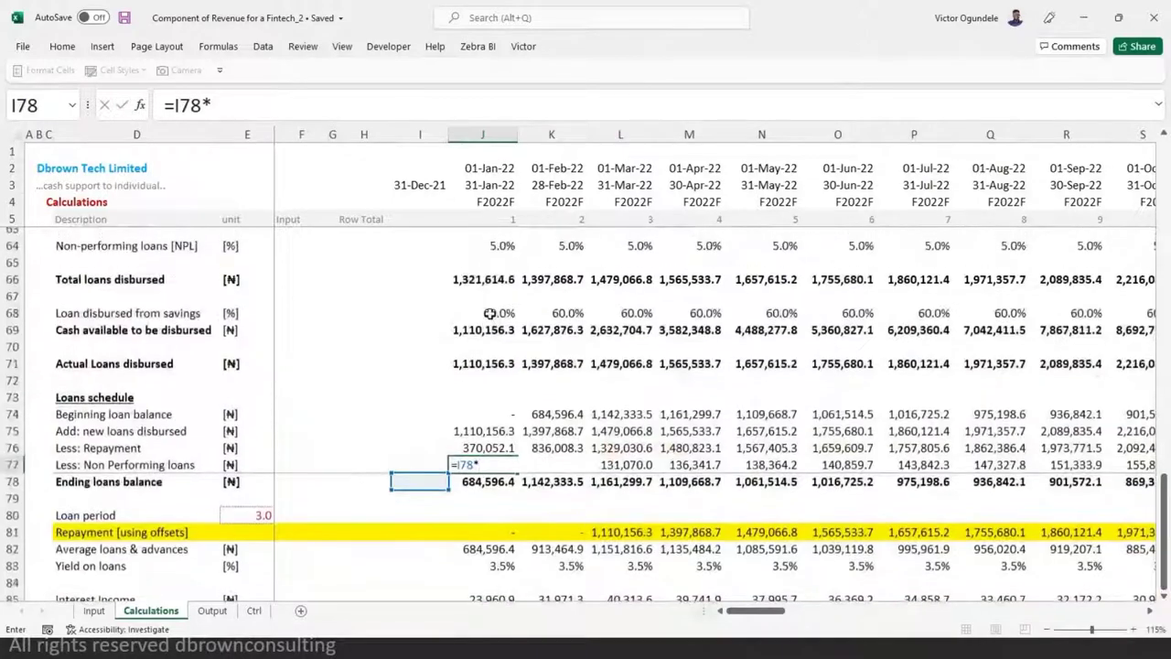
pyautogui.click(491, 284)
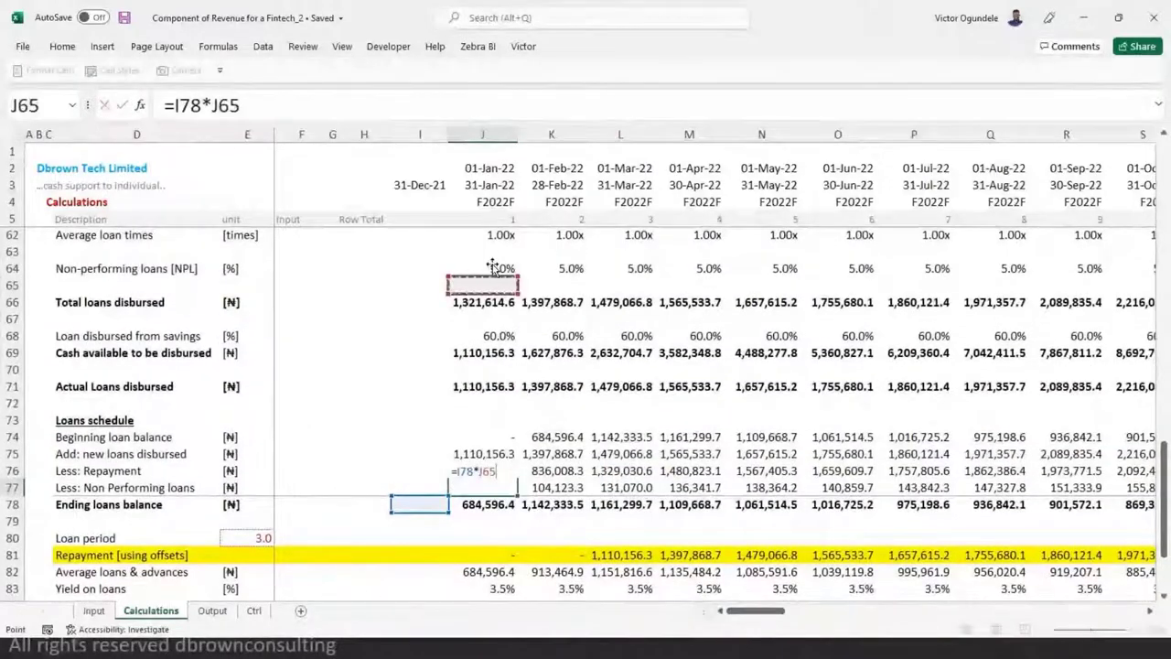
pyautogui.click(492, 266)
pyautogui.hotkey('ctrl', 'Return')
# - Fill the NPL formula across J77:BQ77 and check later months
pyautogui.hotkey('ctrl', 'shift', 'Right')
pyautogui.hotkey('ctrl', 'r')
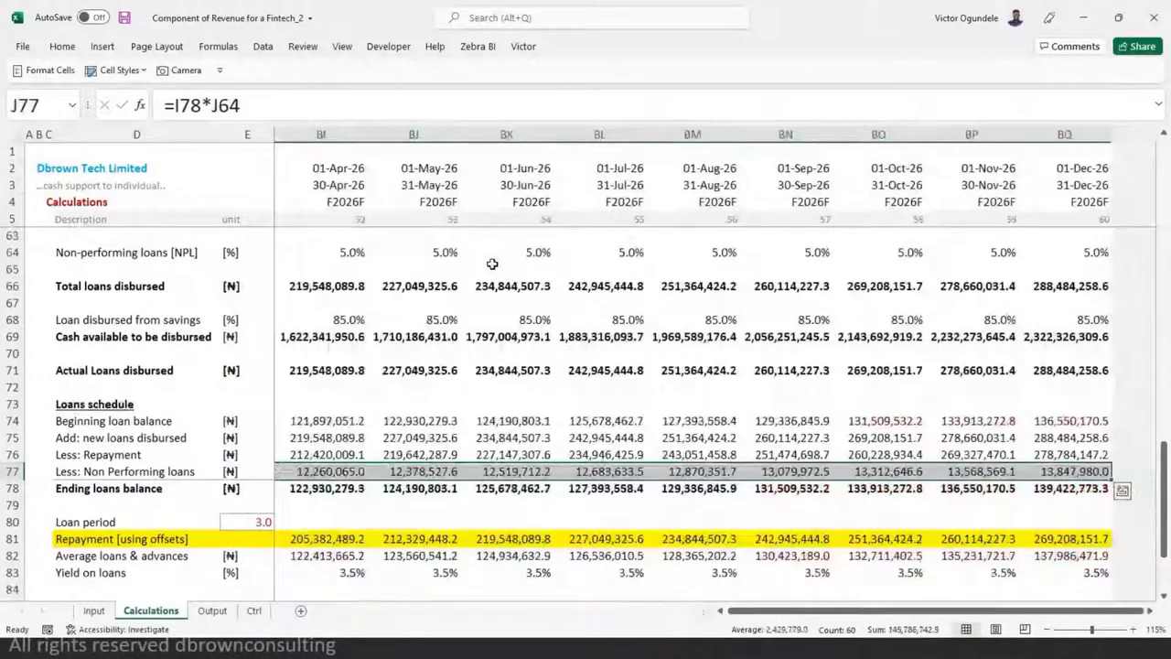
pyautogui.hotkey('ctrl', 'BackSpace')
pyautogui.hotkey('ctrl', 'Right')
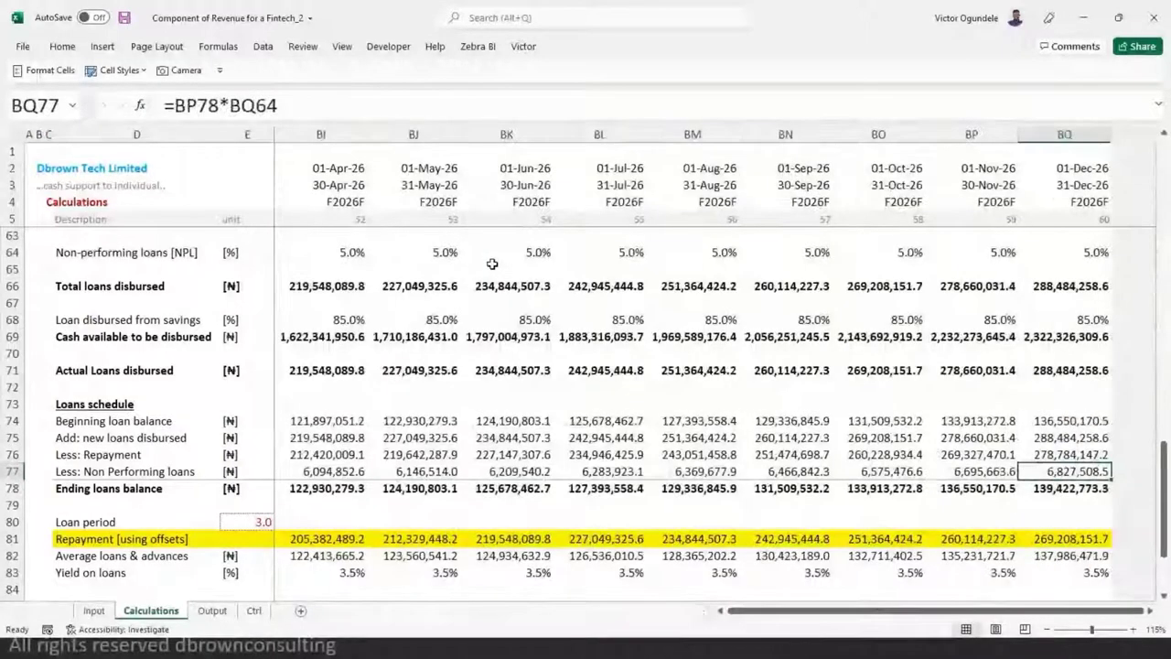
pyautogui.press('Left')
pyautogui.press('Left')
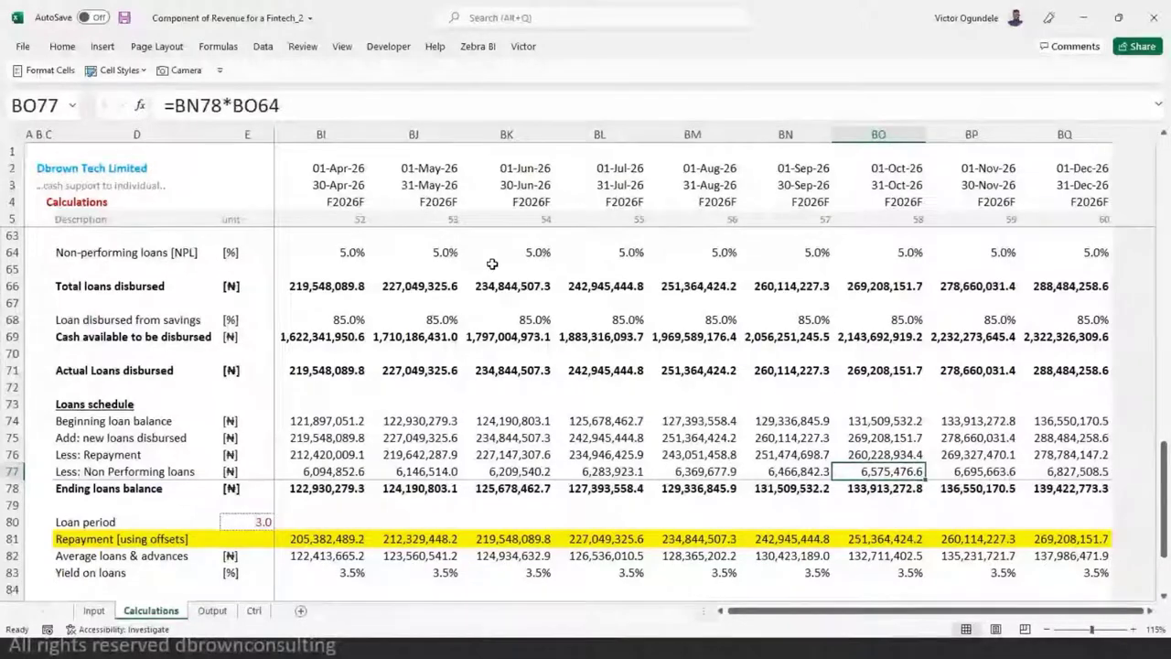
pyautogui.scroll(-1, 492, 263)
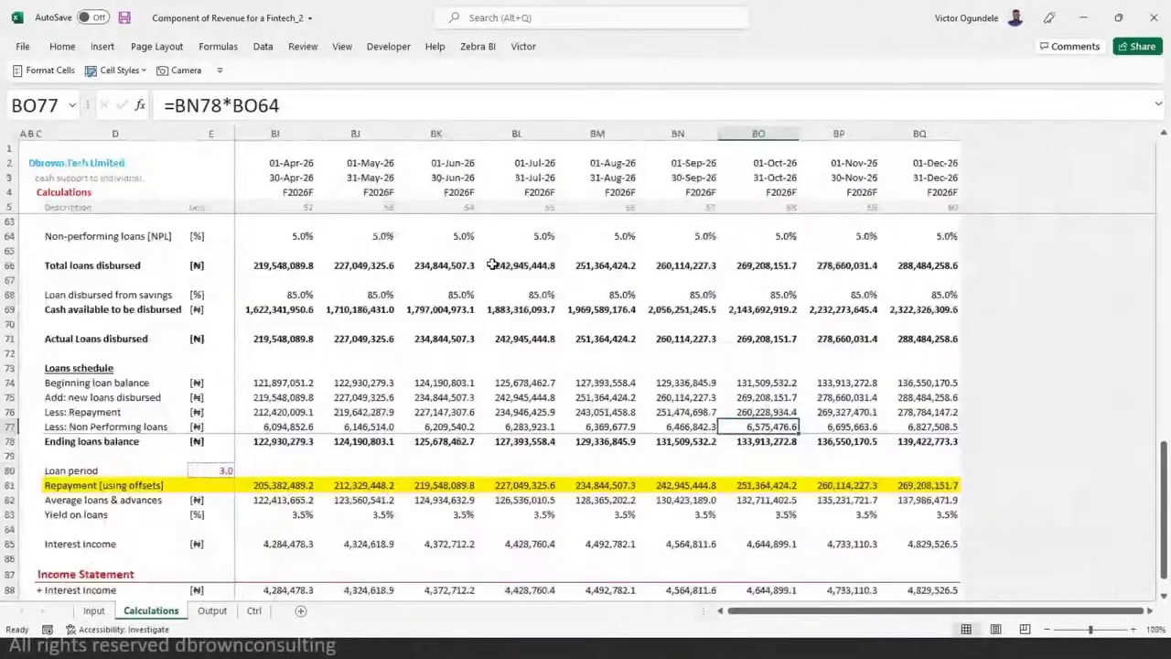
pyautogui.hotkey('ctrl', 'Left')
pyautogui.hotkey('ctrl', 'Left')
# - Review the income statement's interest expense and interest income links, then go to the Input sheet
pyautogui.scroll(-4, 512, 366)
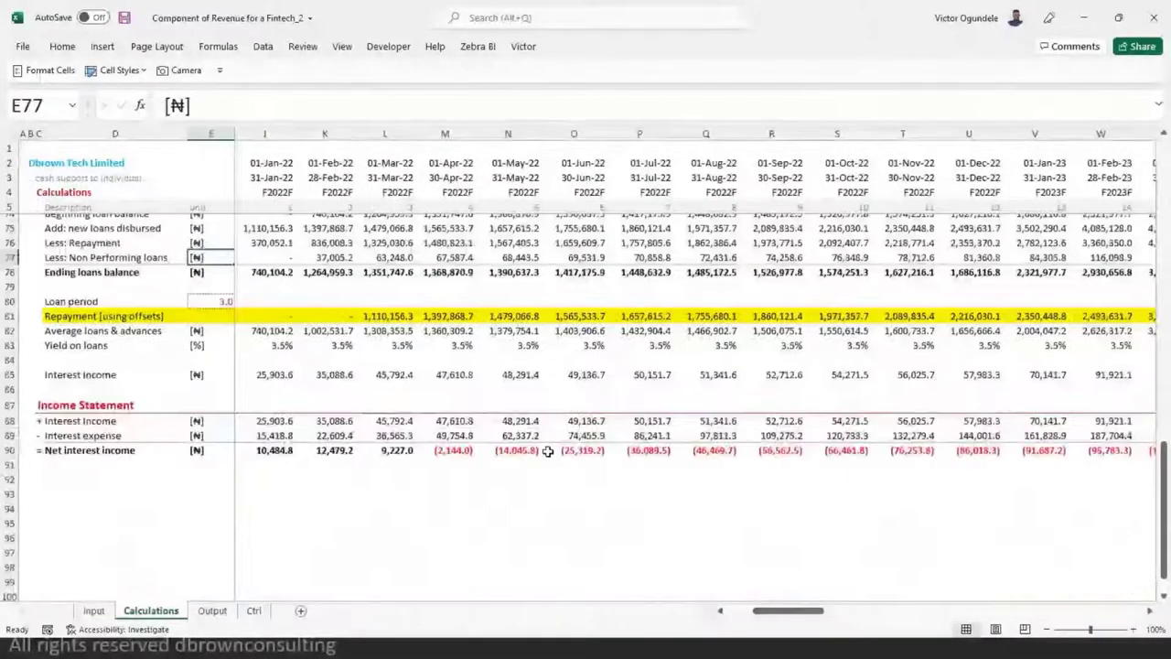
pyautogui.hscroll(-1, 540, 439)
pyautogui.scroll(1, 558, 456)
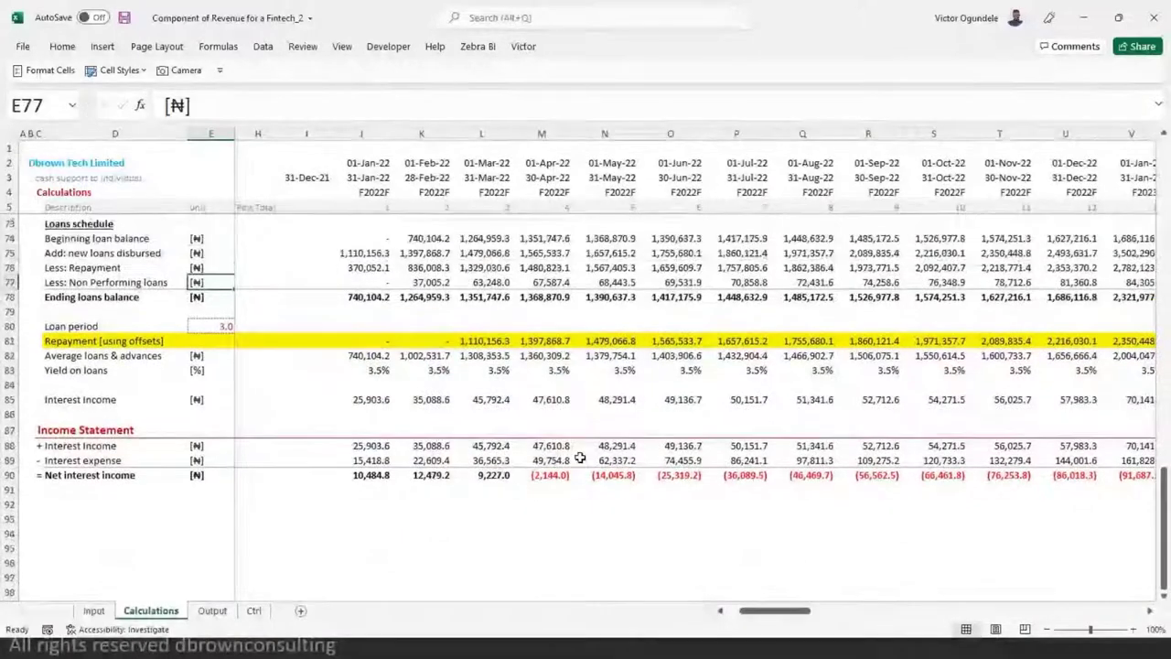
pyautogui.click(560, 459)
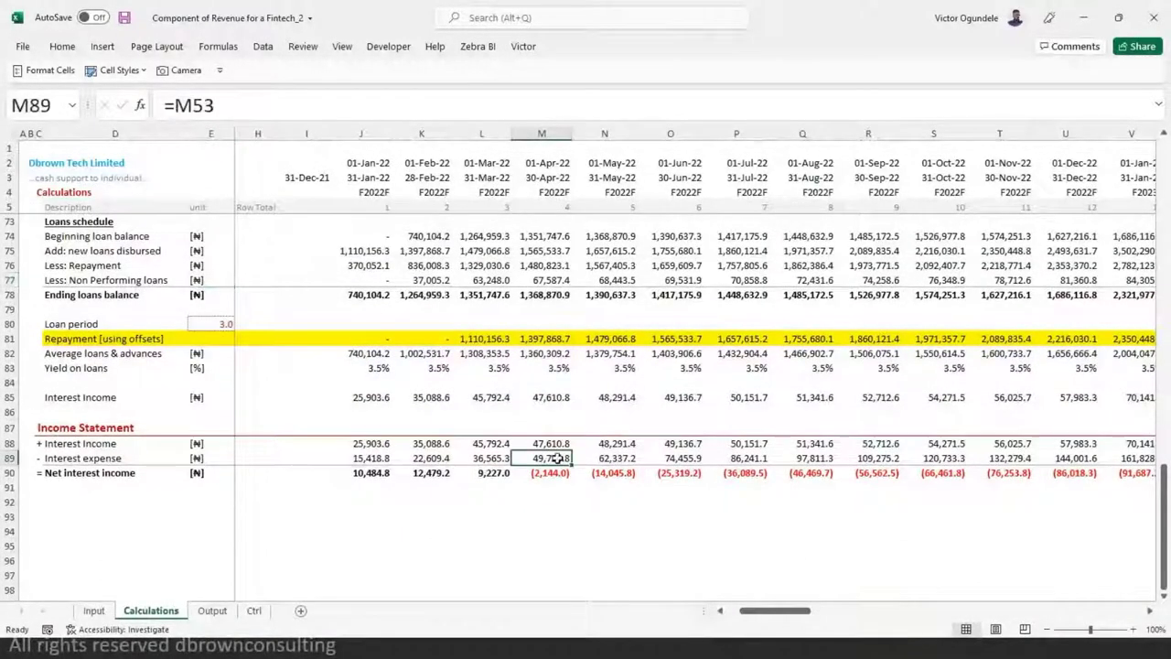
pyautogui.hotkey('ctrl', 'Right')
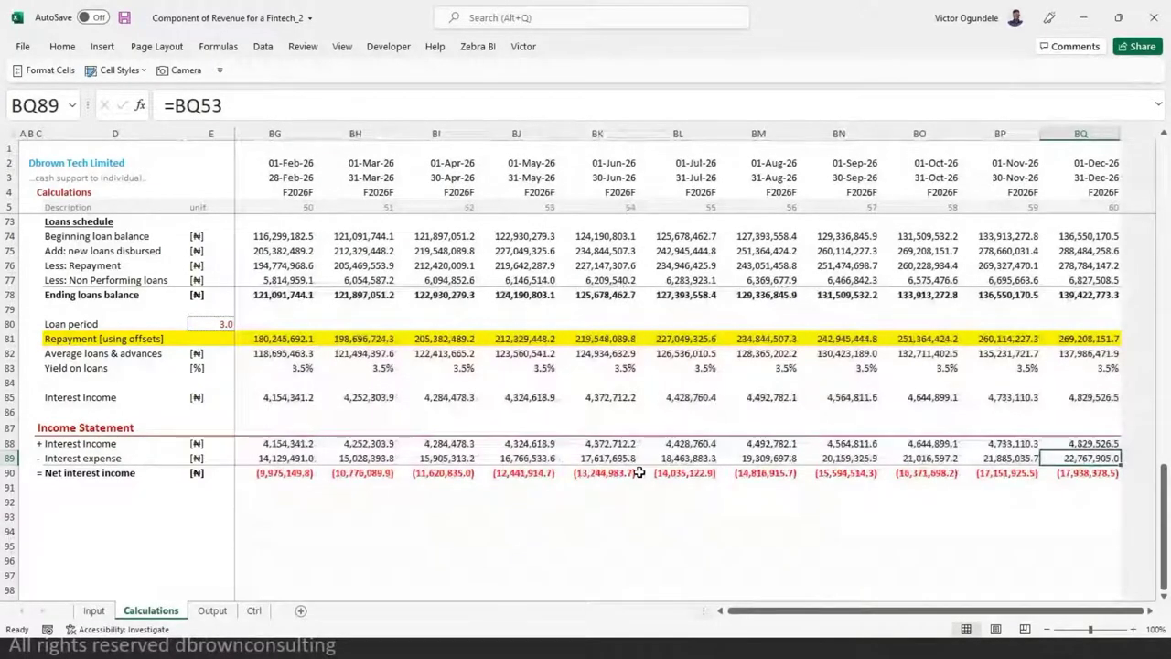
pyautogui.hotkey('ctrl', 'Left')
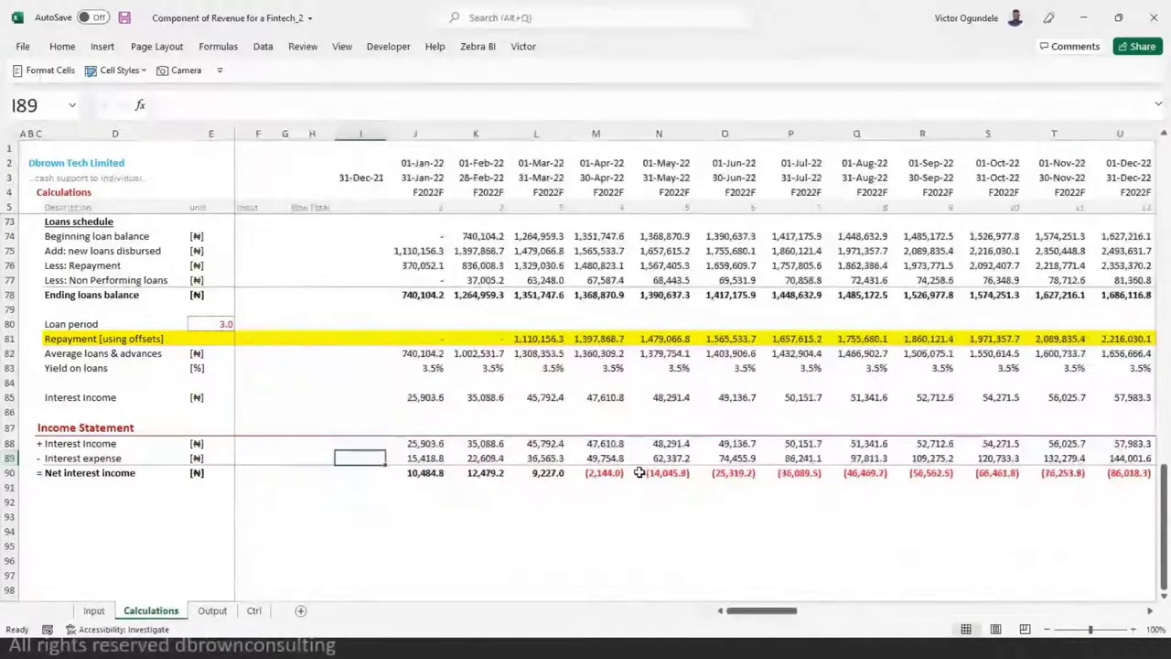
pyautogui.press('Right')
pyautogui.press('Up')
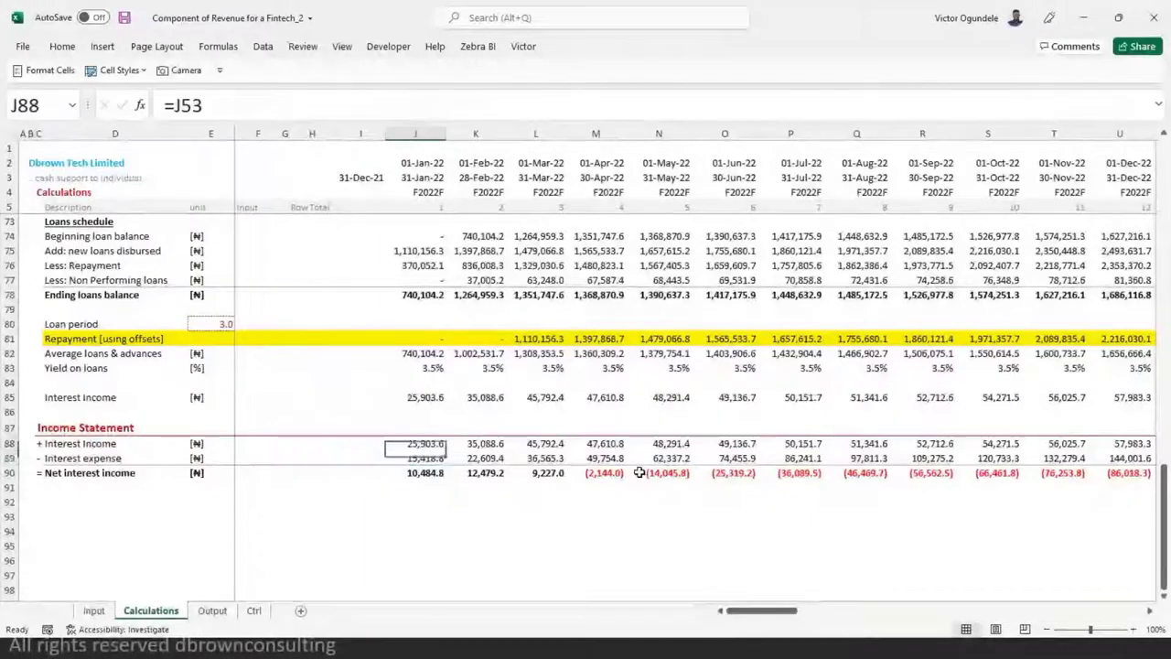
pyautogui.hotkey('ctrl', 'pageup')
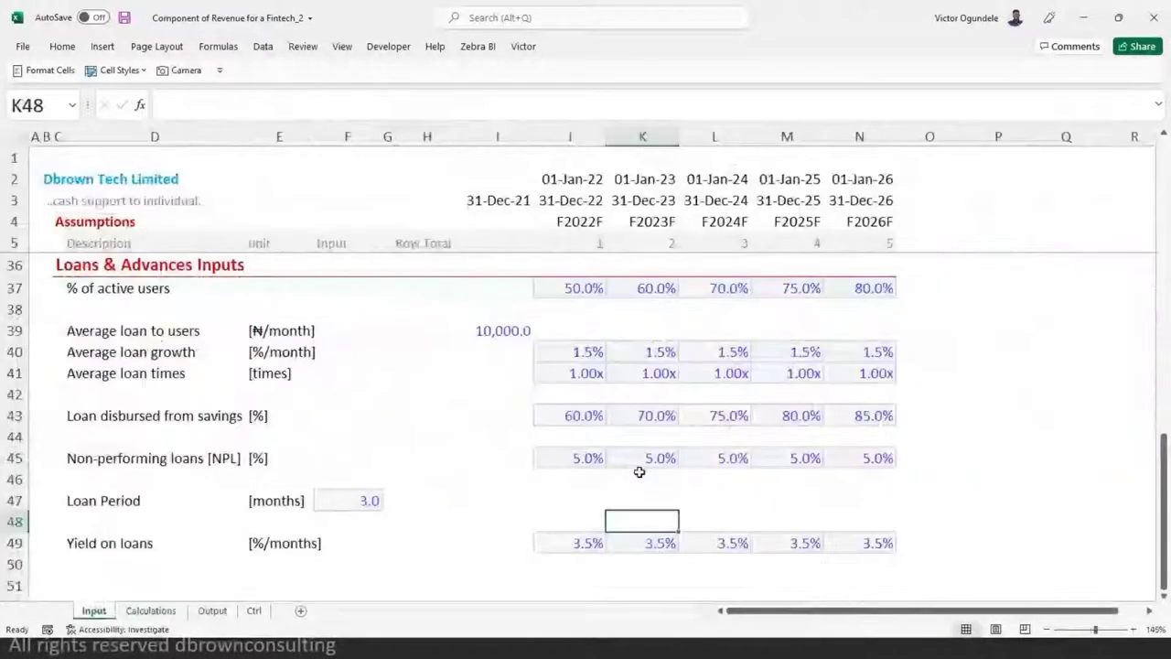
# - Enter 7.5% yield on savings for all five years, 2022 through 2026, on the Input sheet
pyautogui.scroll(-3, 734, 465)
pyautogui.scroll(5, 702, 375)
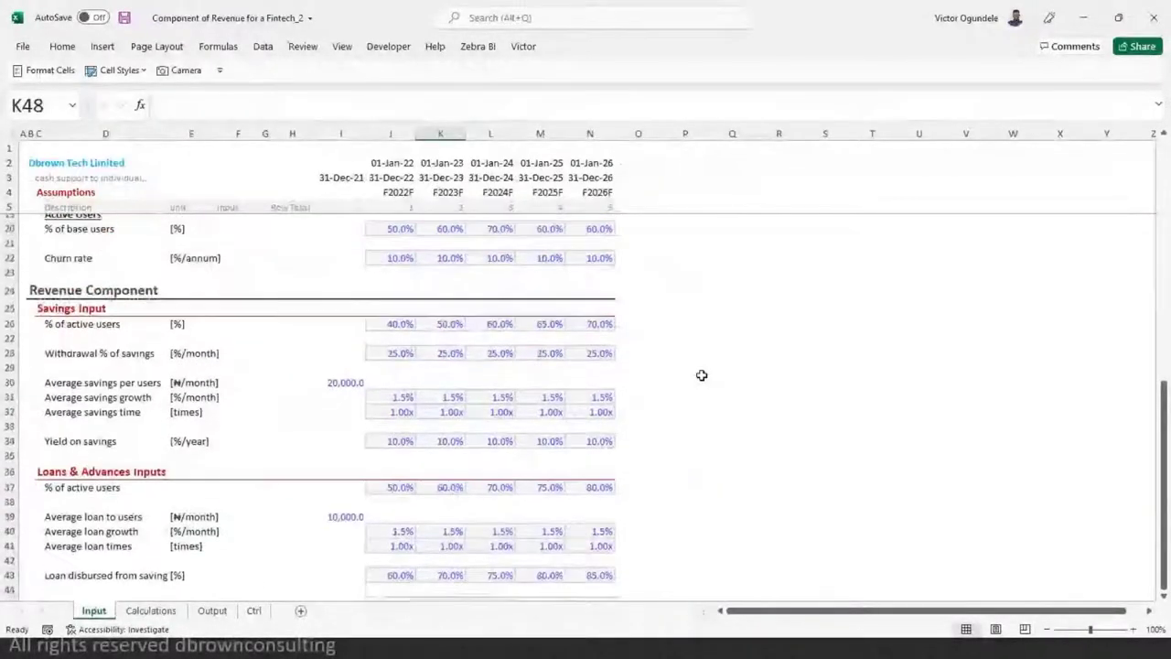
pyautogui.scroll(2, 702, 375)
pyautogui.scroll(-2, 417, 506)
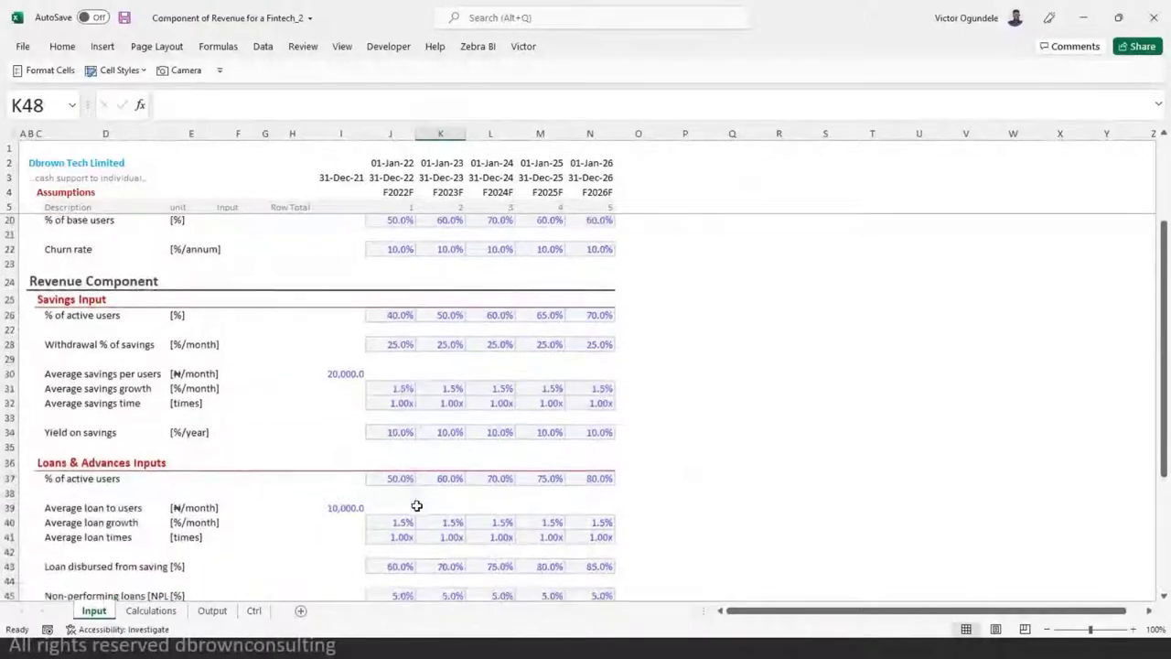
pyautogui.click(387, 430)
pyautogui.moveTo(387, 430); pyautogui.dragTo(599, 434)
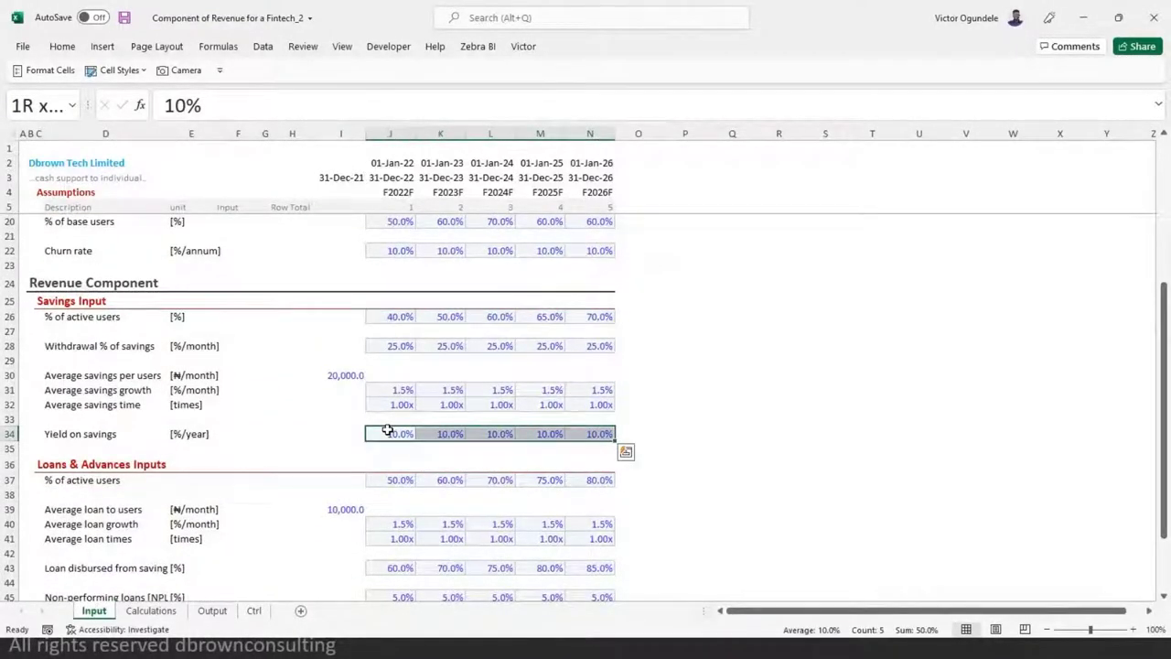
pyautogui.write('7.5')
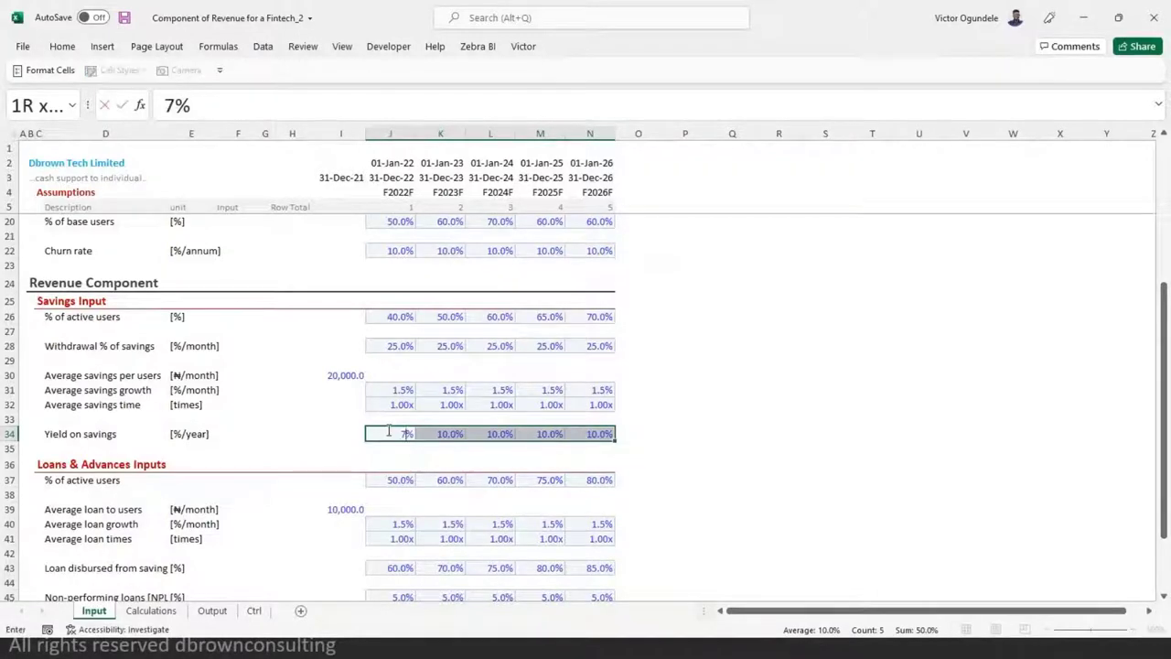
pyautogui.hotkey('ctrl', 'Return')
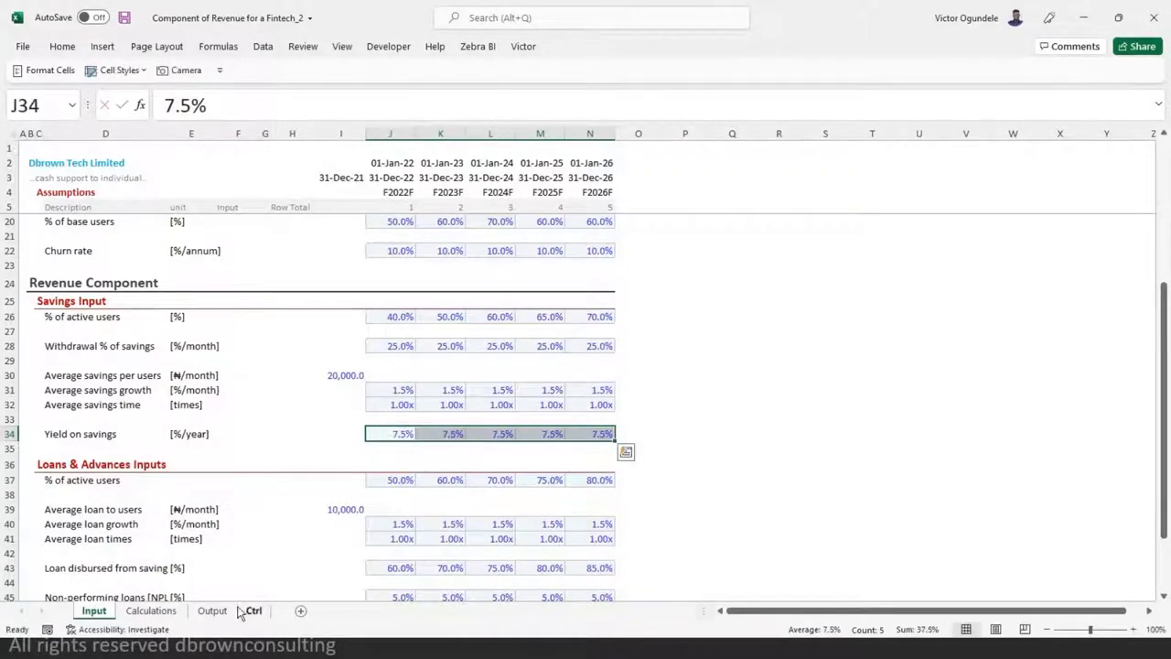
# - Confirm January 2022 net interest income is now 14,339.5 on Calculations, then return to Input
pyautogui.click(151, 610)
pyautogui.click(672, 472)
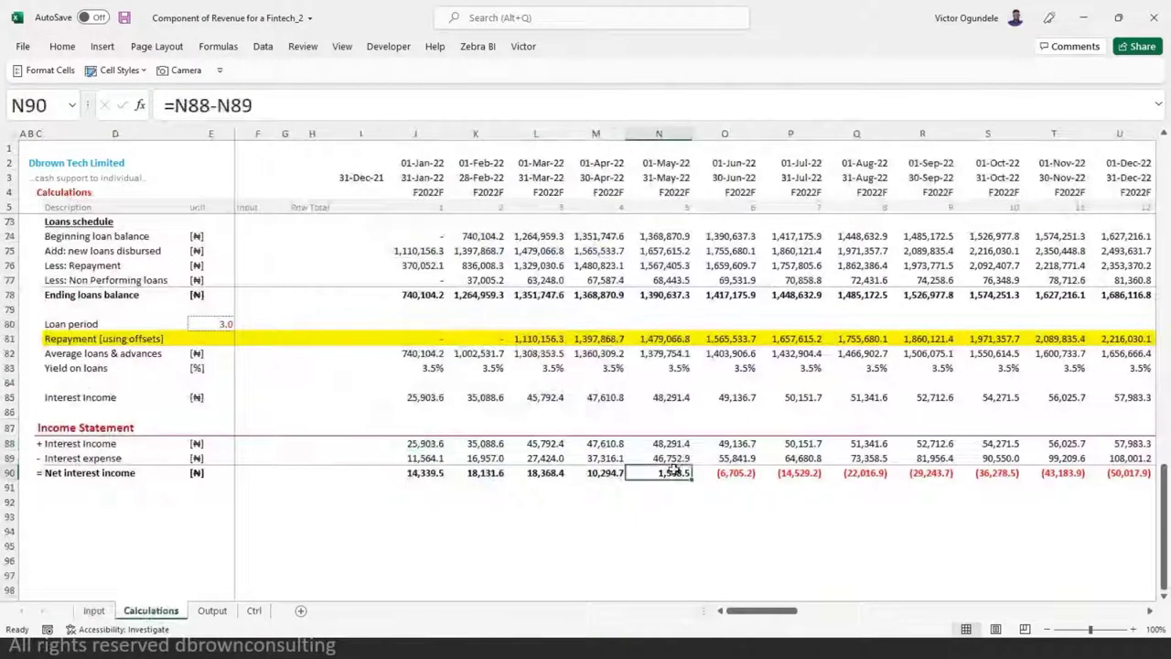
pyautogui.click(835, 533)
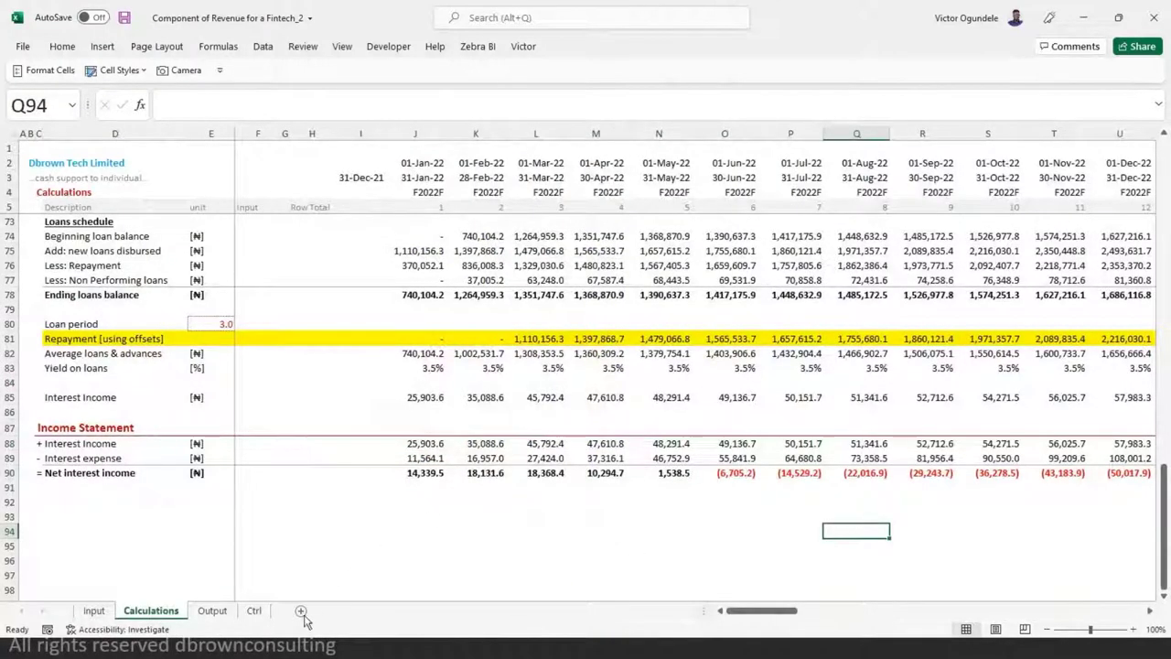
pyautogui.click(94, 610)
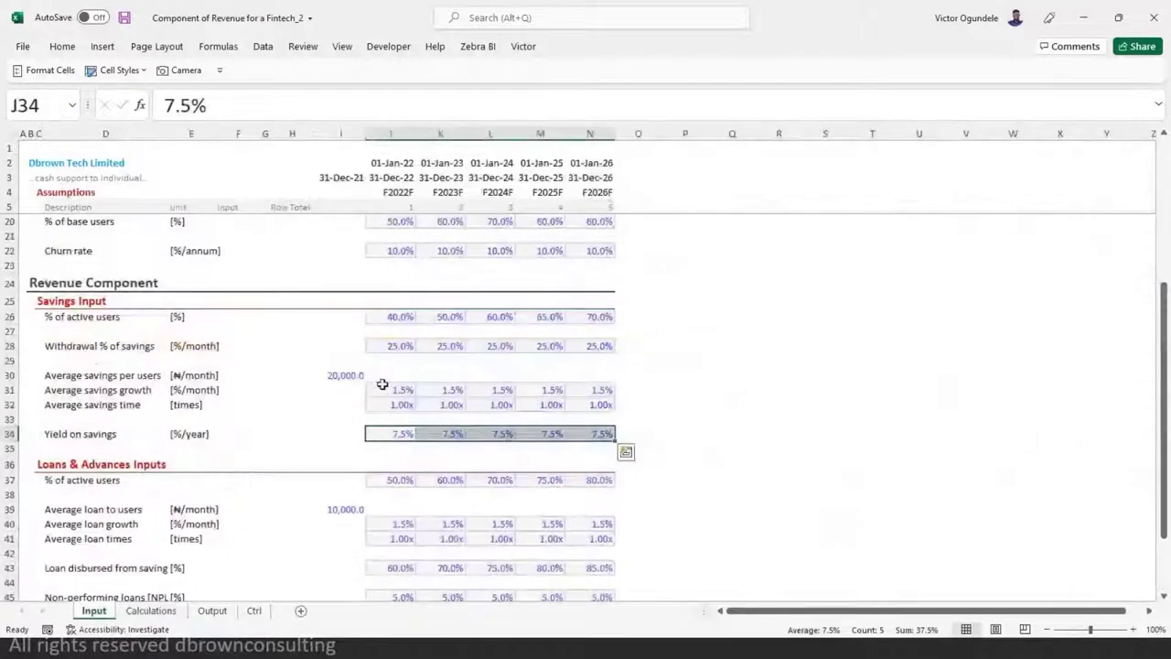
pyautogui.scroll(-1, 451, 540)
pyautogui.scroll(-1, 451, 540)
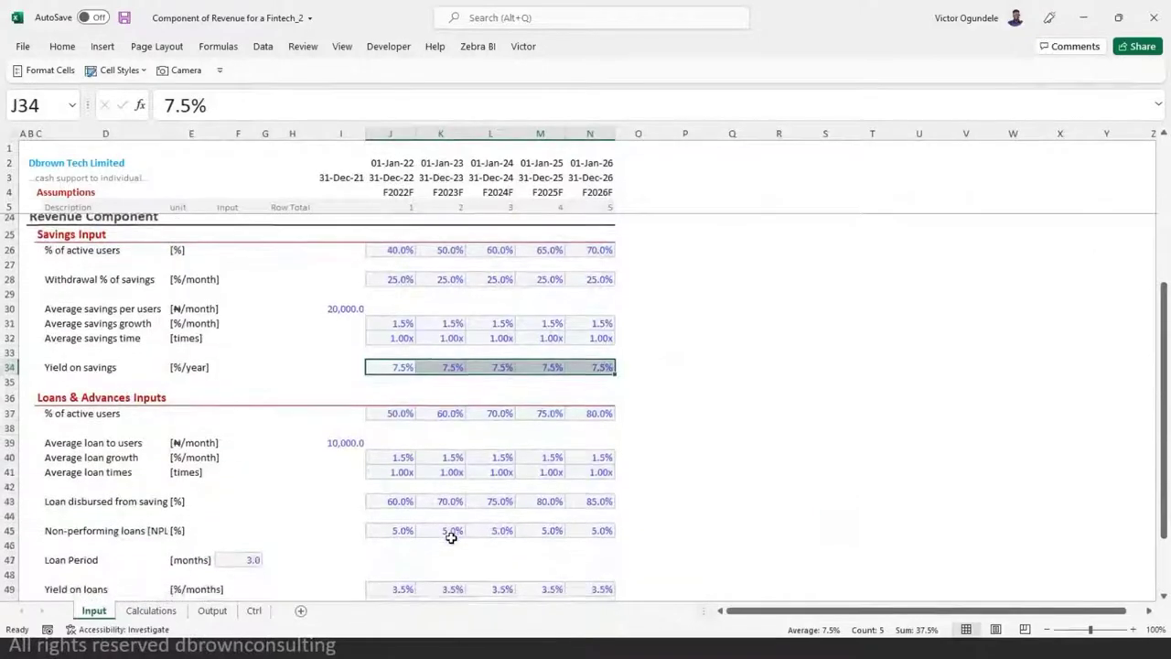
pyautogui.click(156, 616)
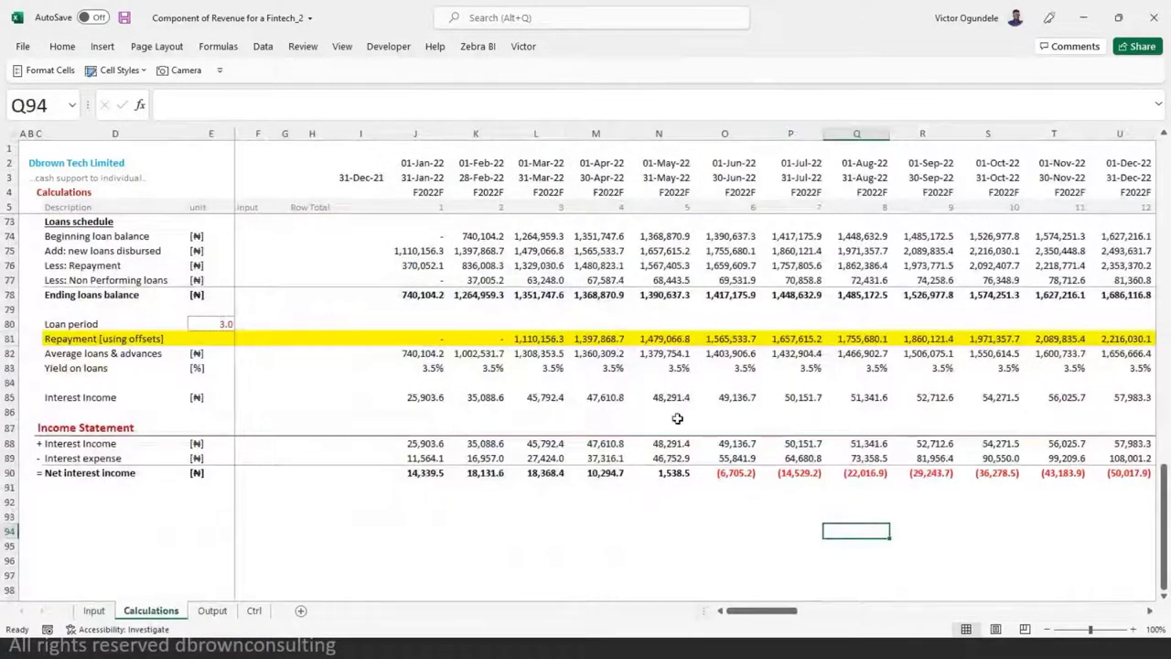
pyautogui.click(95, 610)
pyautogui.scroll(2, 228, 311)
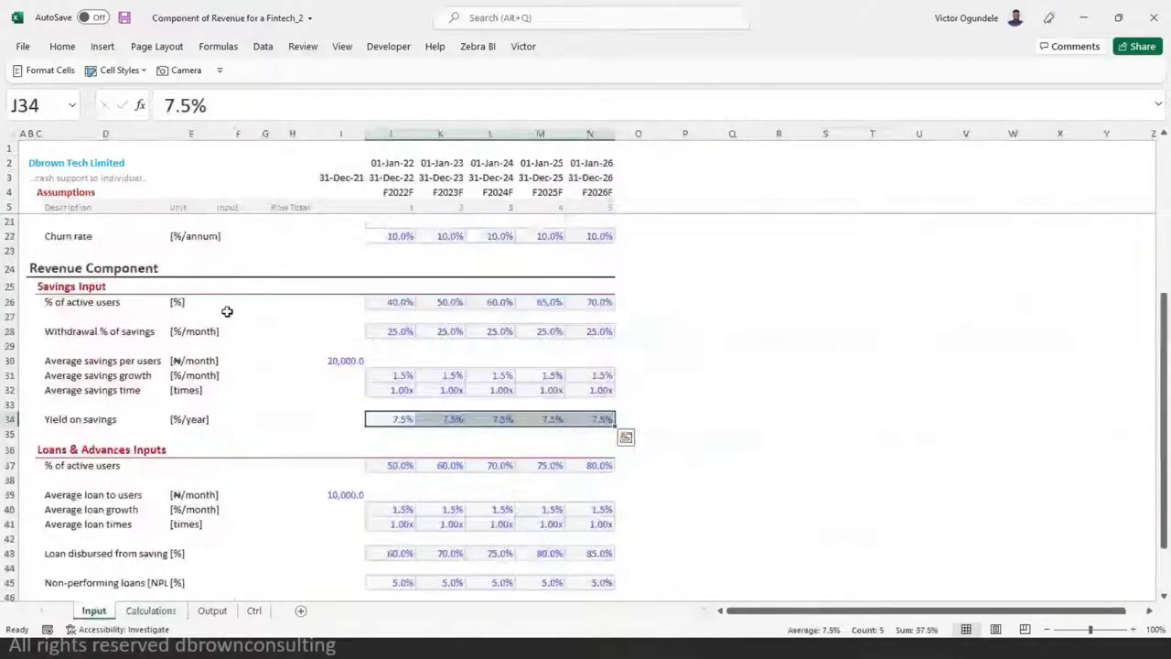
pyautogui.click(303, 303)
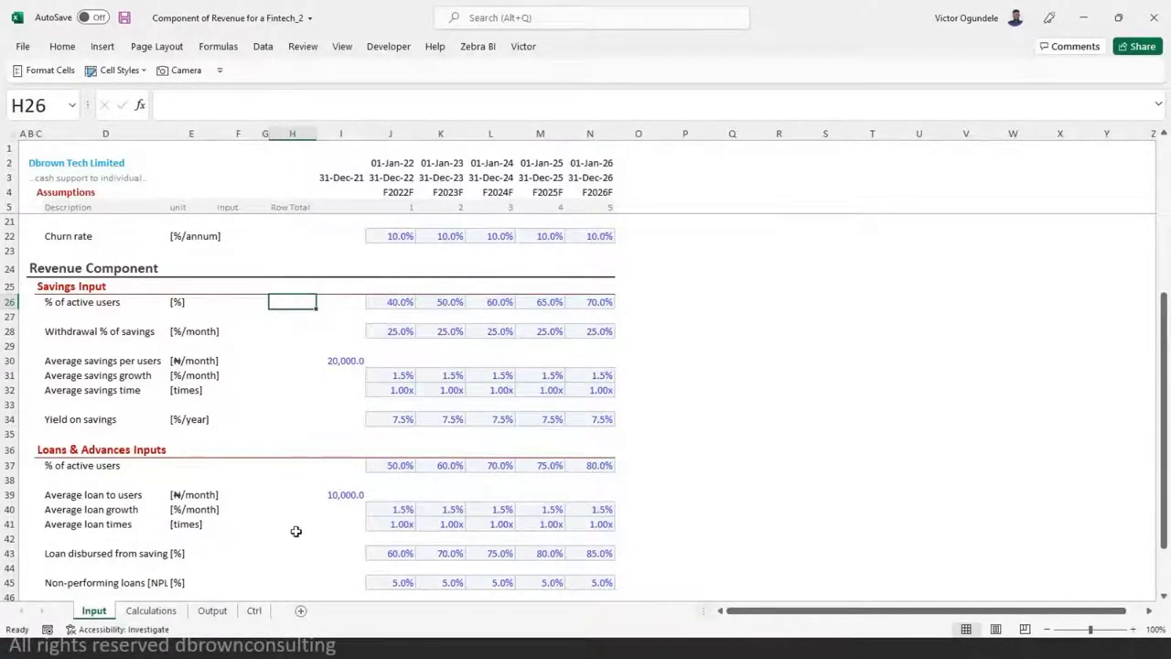
pyautogui.click(151, 611)
pyautogui.scroll(-1, 431, 500)
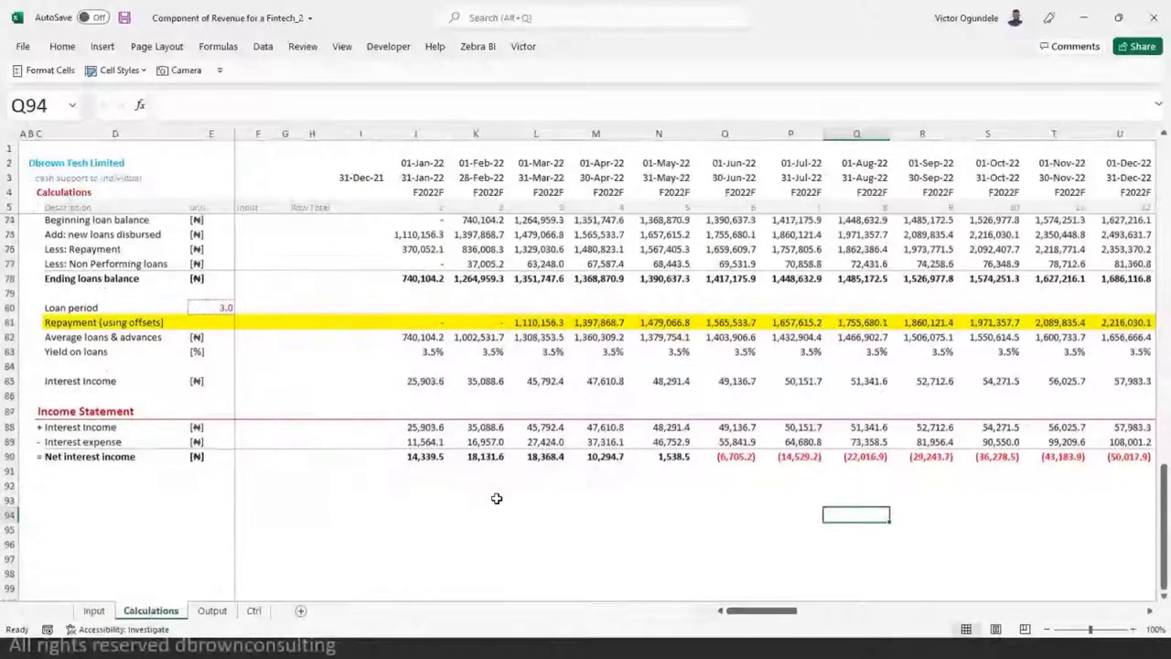
pyautogui.click(460, 499)
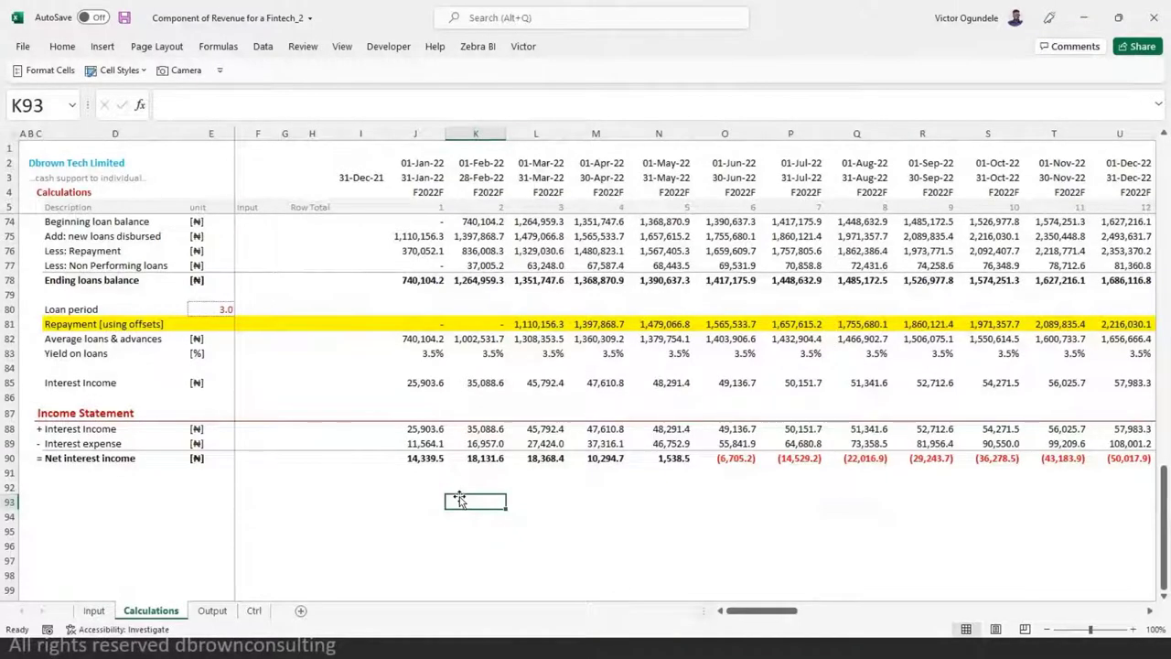
pyautogui.hotkey('ctrl', 'Home')
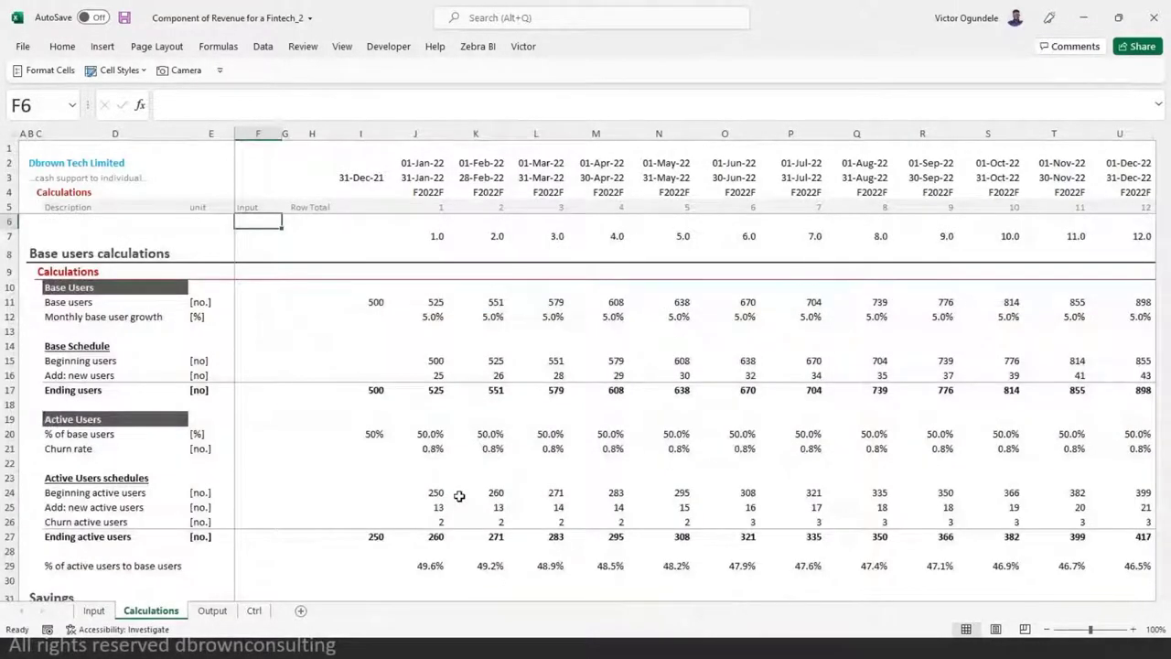
pyautogui.hotkey('ctrl', 'pageup')
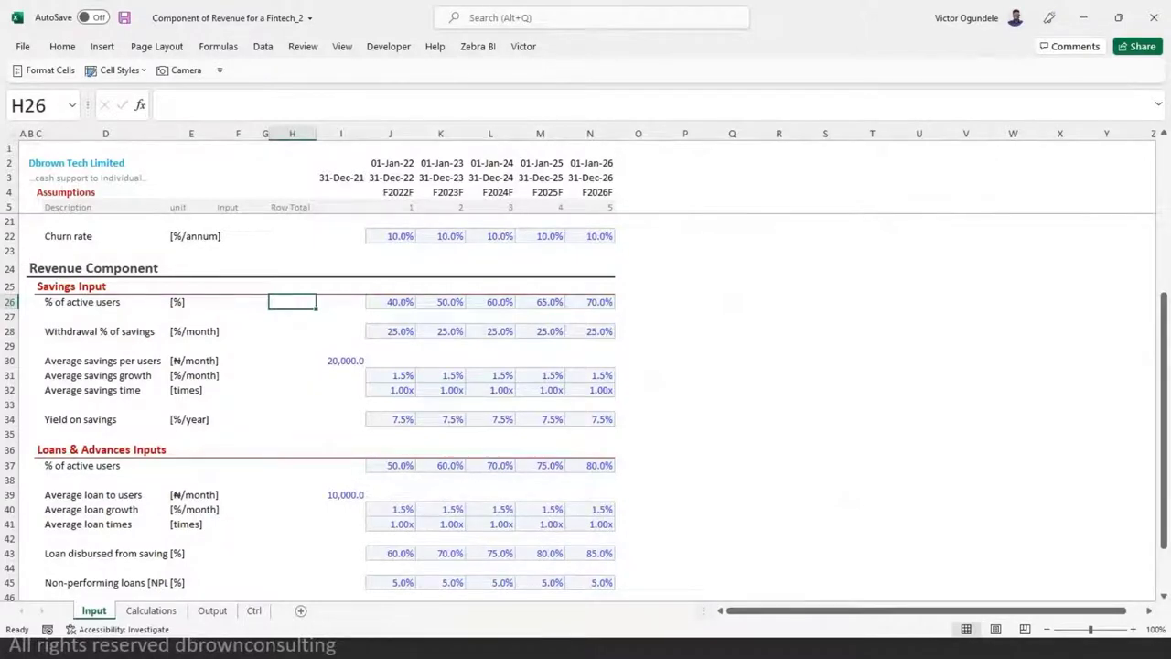
pyautogui.click(722, 360)
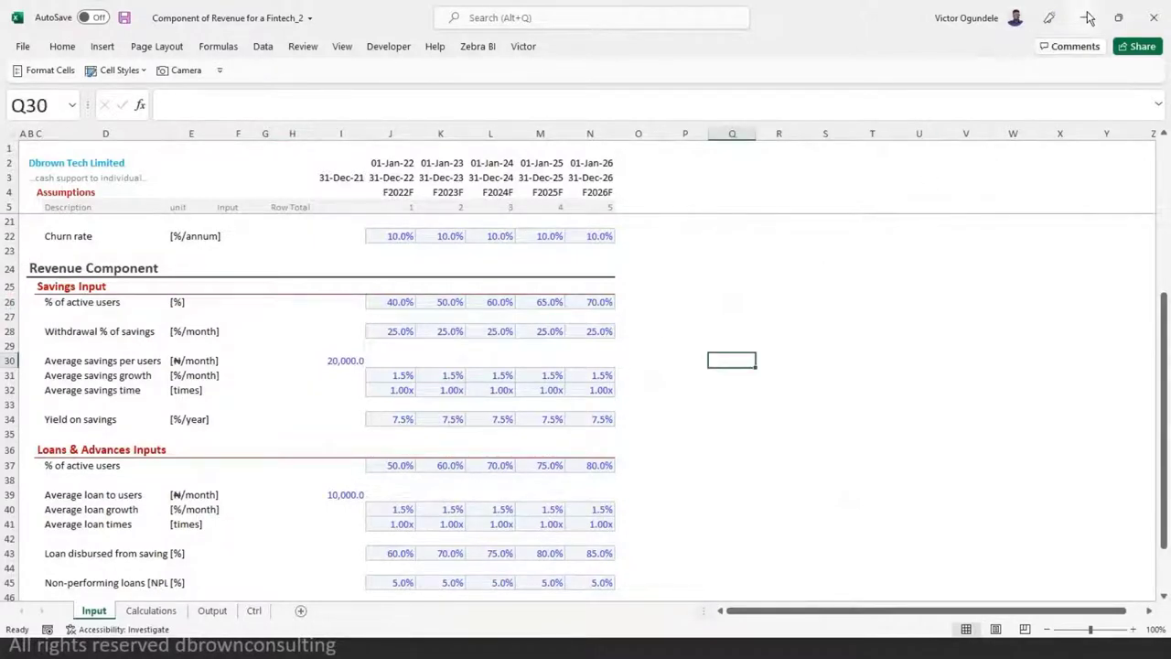